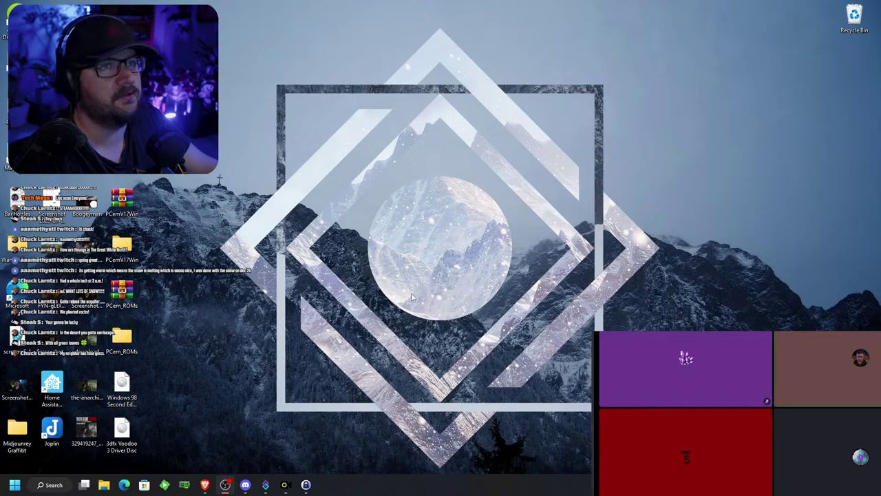
# Open a File Explorer window and close the Brave window that is playing the YouTube Music playlist
pyautogui.click(104, 485)
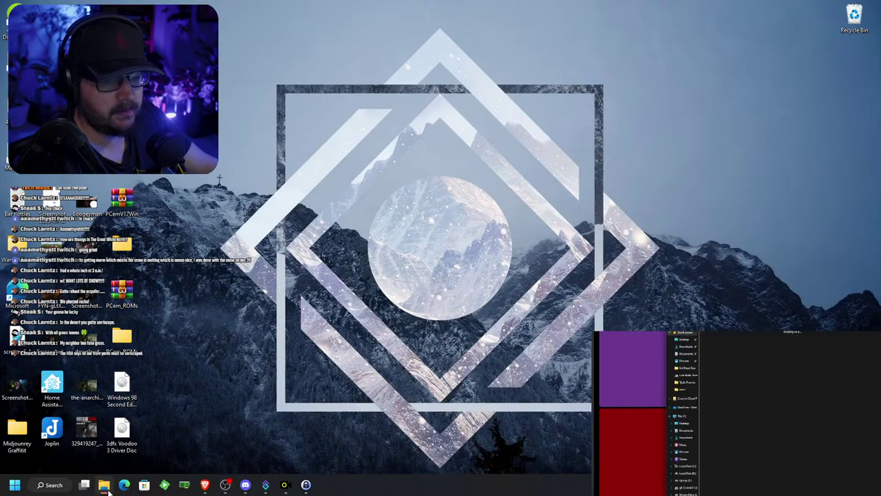
pyautogui.click(204, 484)
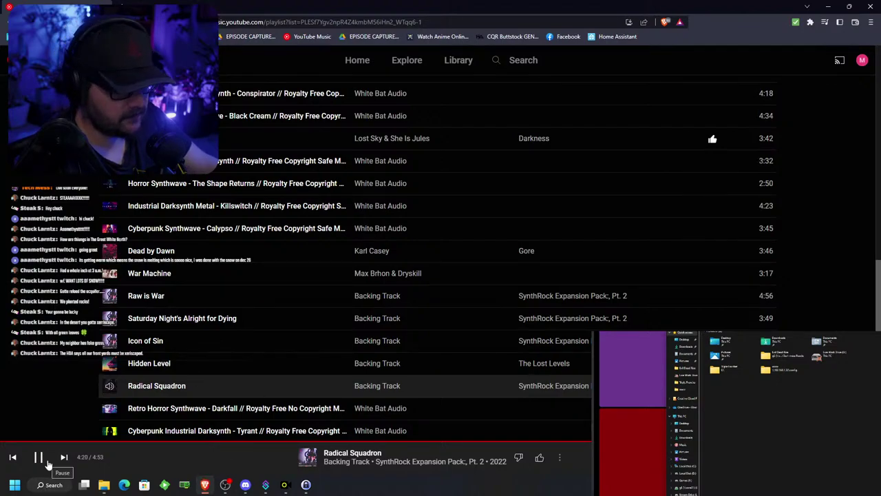
pyautogui.click(869, 7)
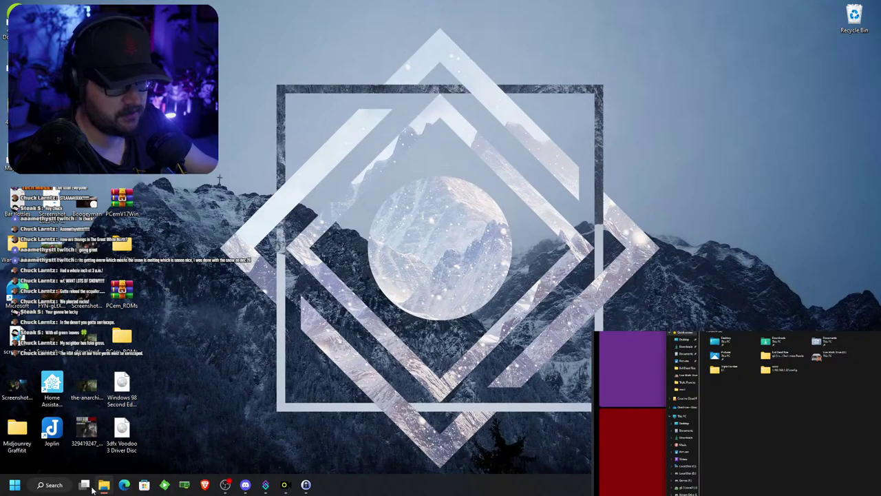
pyautogui.click(46, 486)
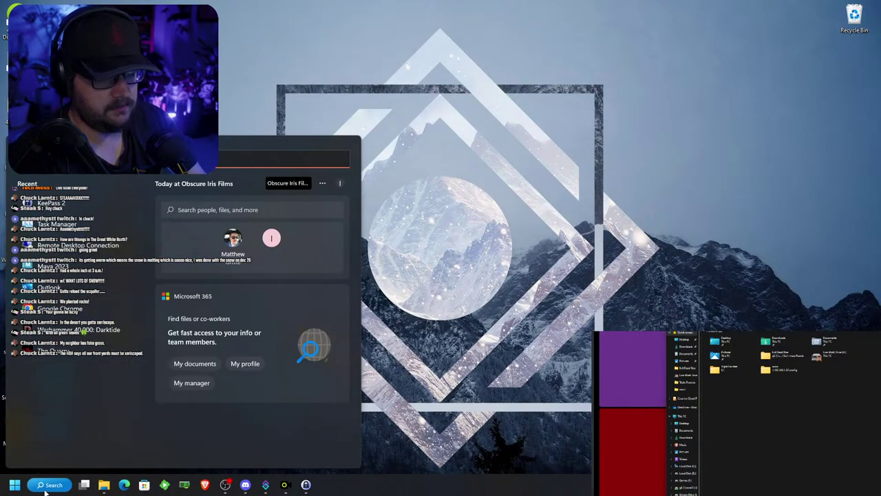
pyautogui.write('chrome')
pyautogui.press('Return')
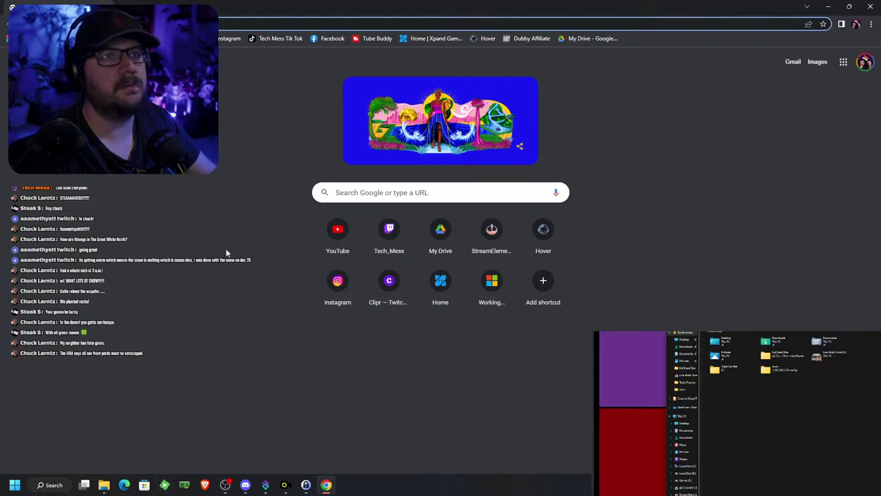
pyautogui.click(335, 228)
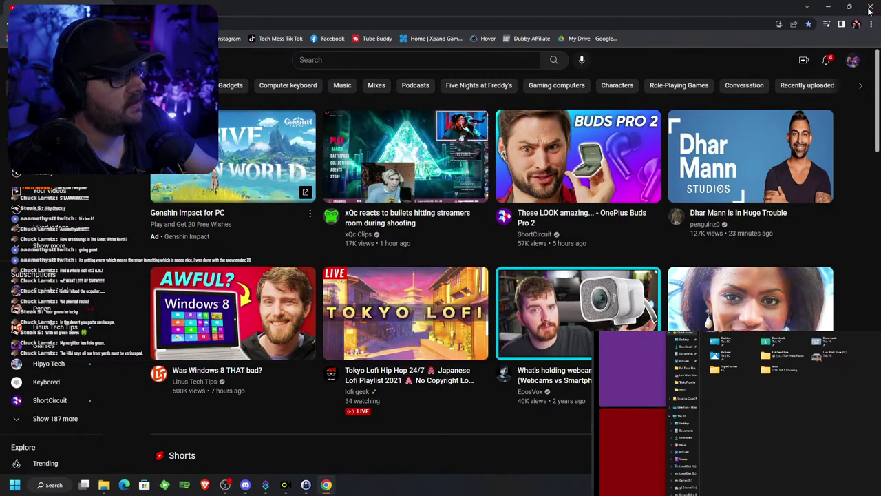
pyautogui.hotkey('alt', 'F4')
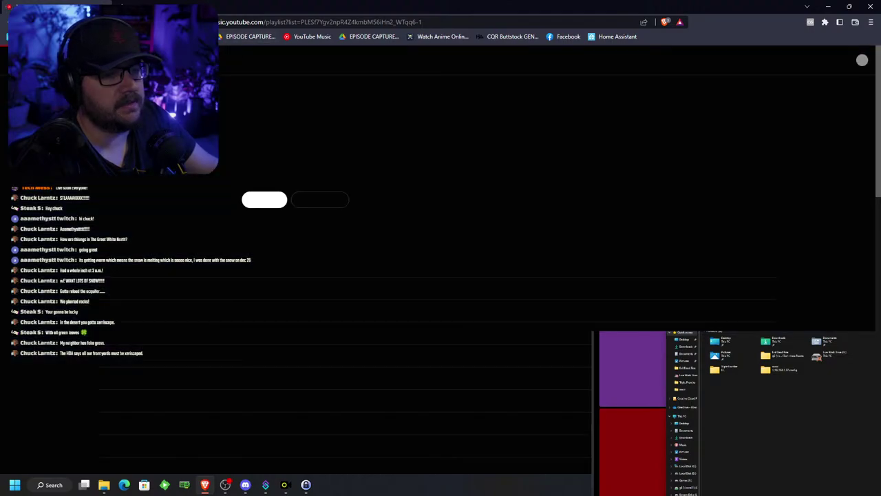
# Switch to YouTube in Brave and search for "cyberpunk ambience"
pyautogui.click(184, 36)
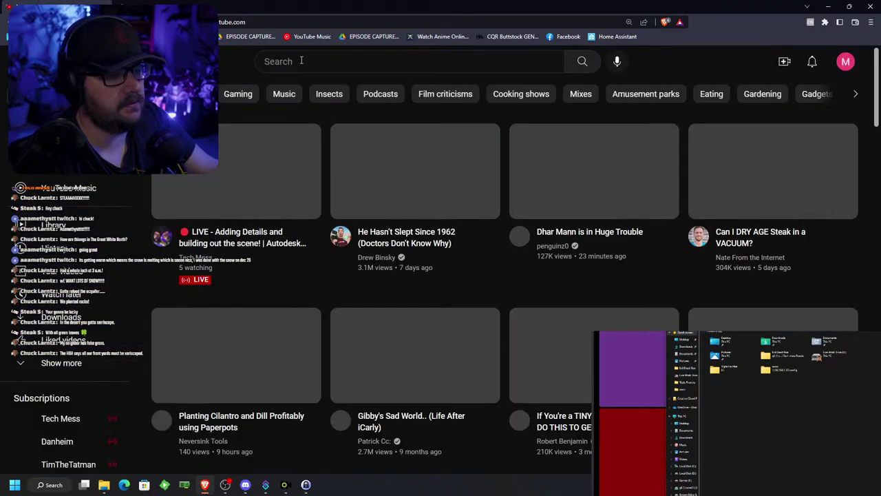
pyautogui.click(301, 61)
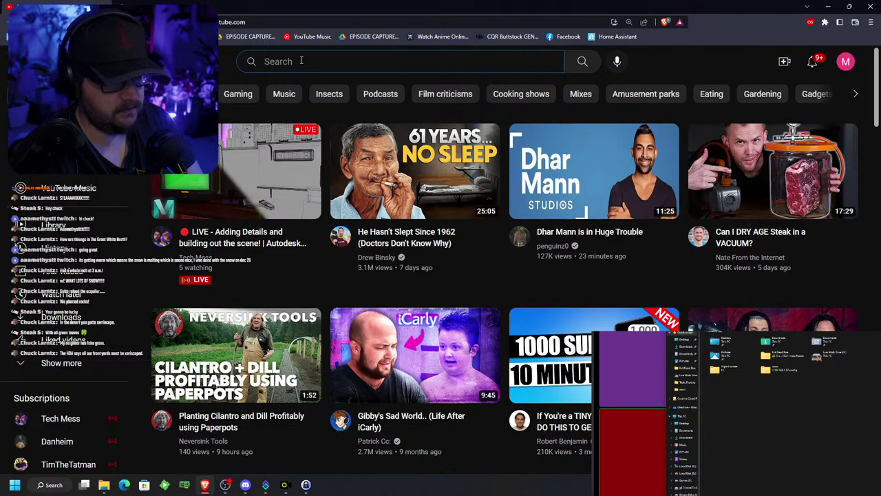
pyautogui.write('cyberpun')
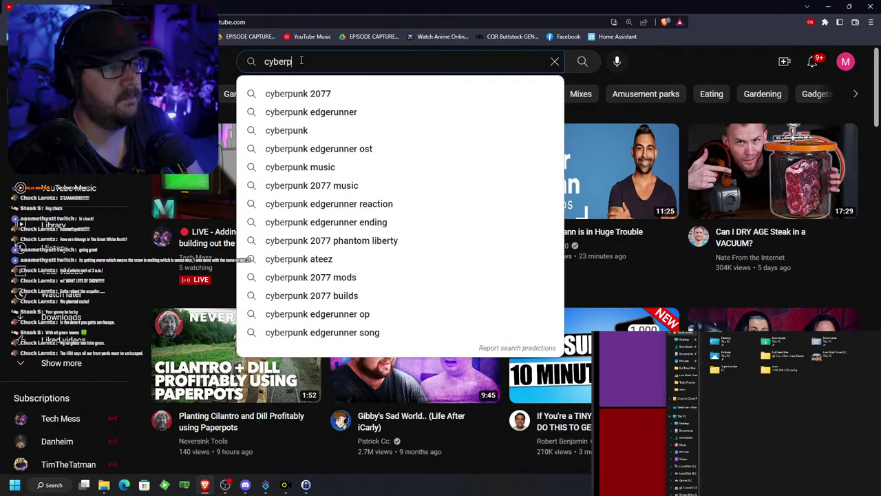
pyautogui.press('Down')
pyautogui.press('Down')
pyautogui.press('Down')
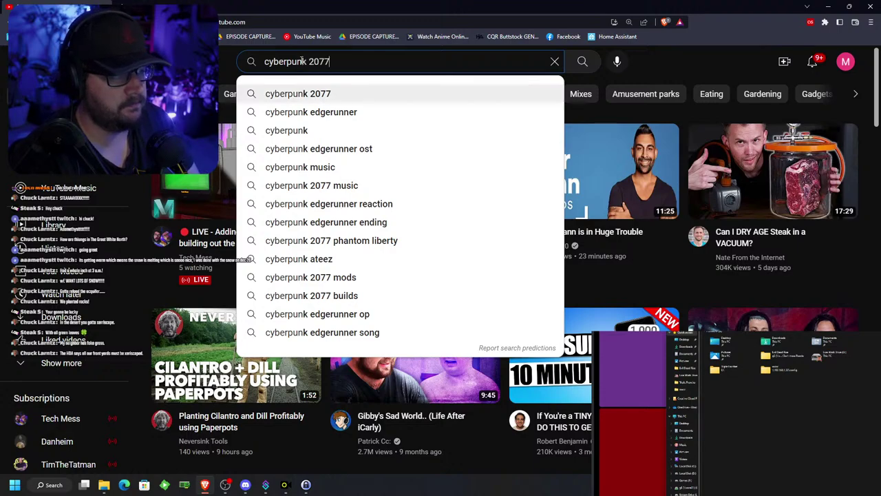
pyautogui.write('ambience')
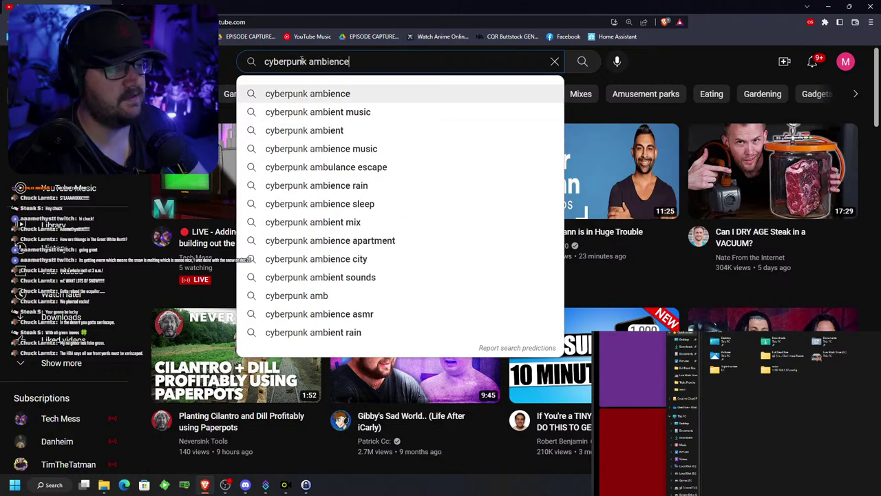
pyautogui.press('Return')
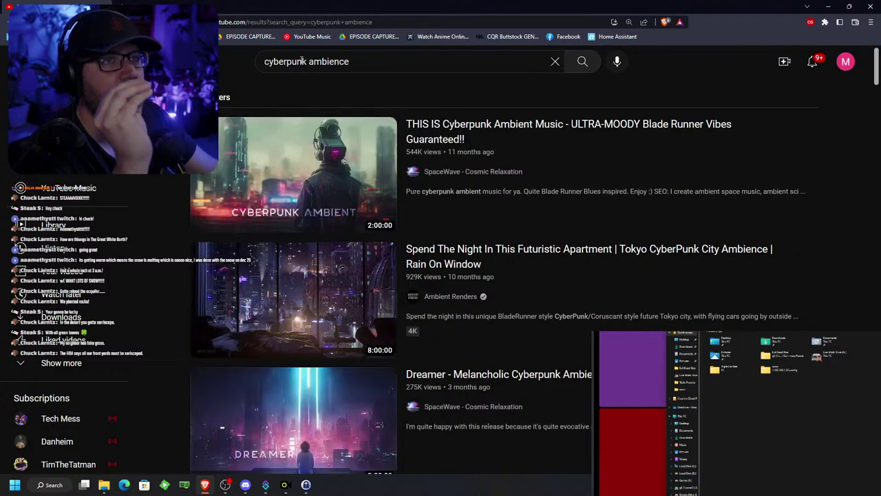
pyautogui.moveTo(621, 185)
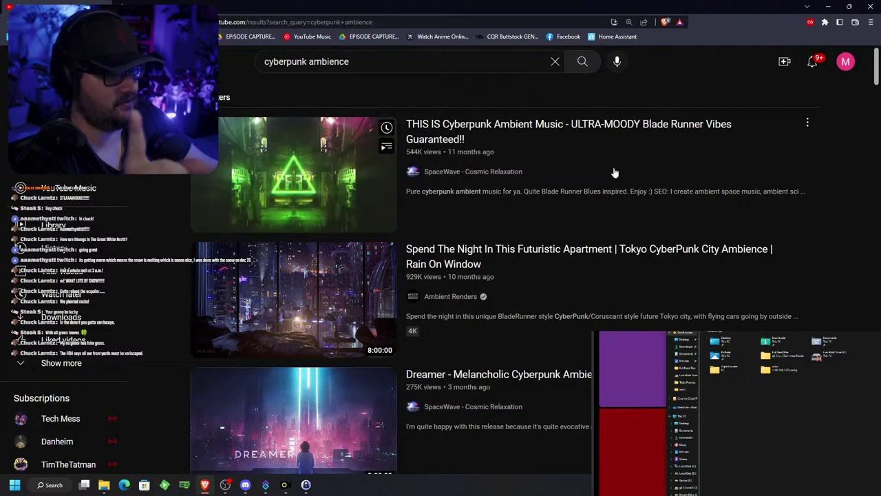
# Refine the YouTube search to "cyberpunk ambience royalty free"
pyautogui.click(393, 61)
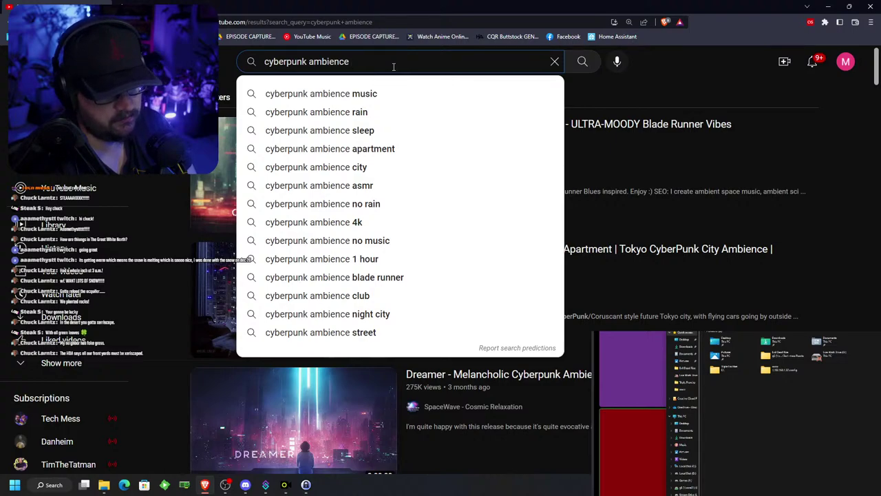
pyautogui.write('royalty ')
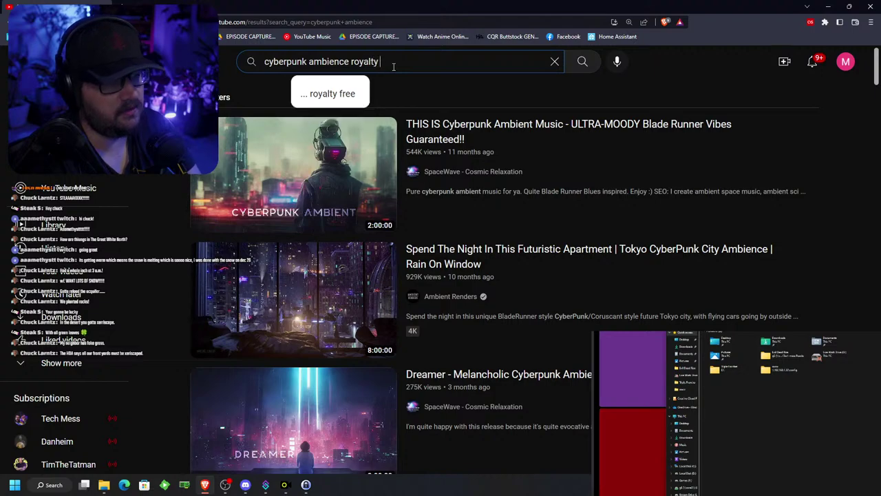
pyautogui.write('free')
pyautogui.press('Return')
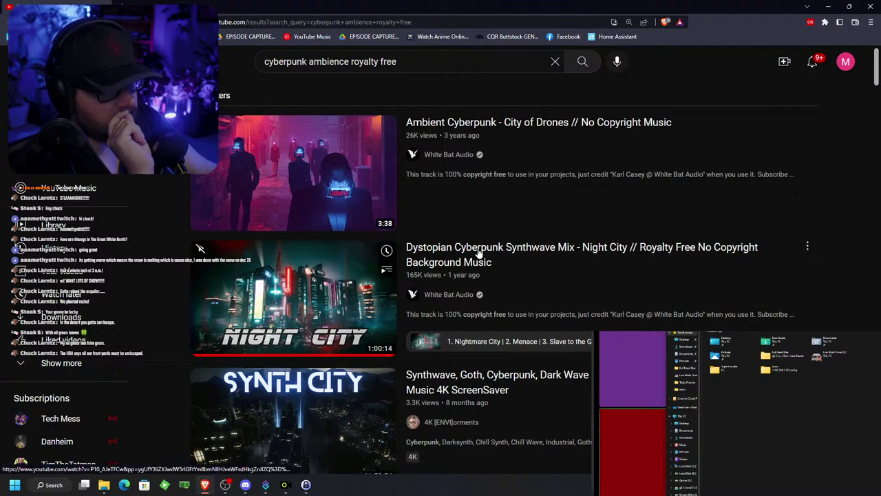
# Find and play White Bat Audio's "Sci-Fi Synthwave Mix - Surreal // Royalty Free Copyright Safe Music" from the search results
pyautogui.scroll(-3, 472, 250)
pyautogui.scroll(-2, 472, 245)
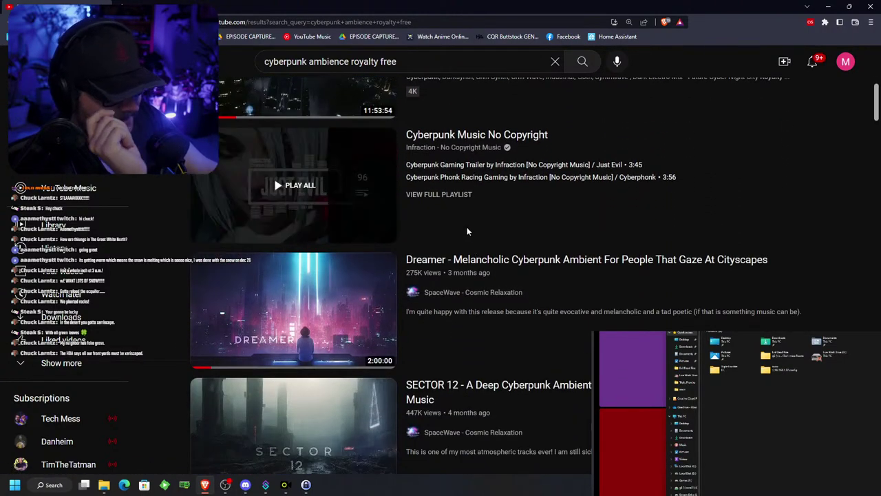
pyautogui.scroll(-2, 453, 244)
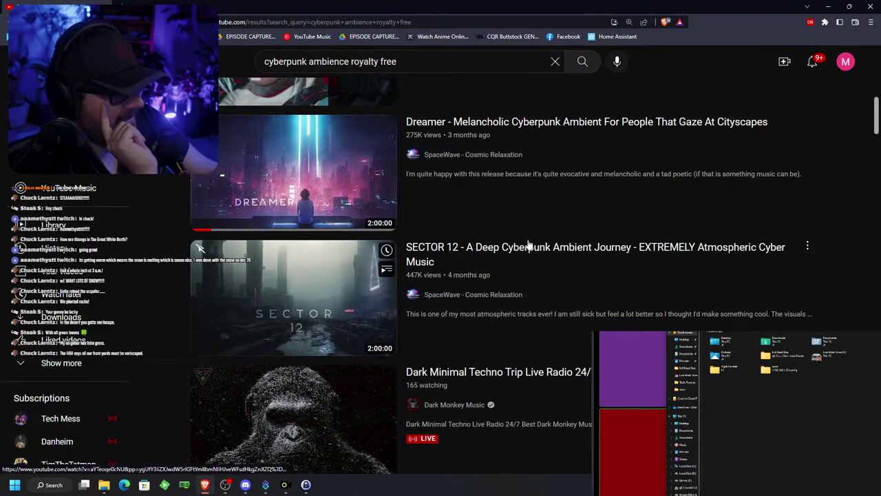
pyautogui.scroll(-3, 533, 244)
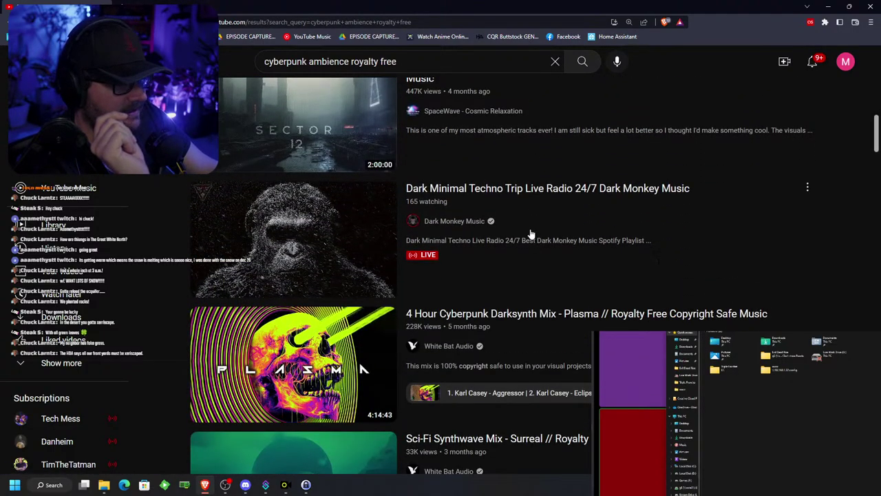
pyautogui.scroll(-1, 533, 240)
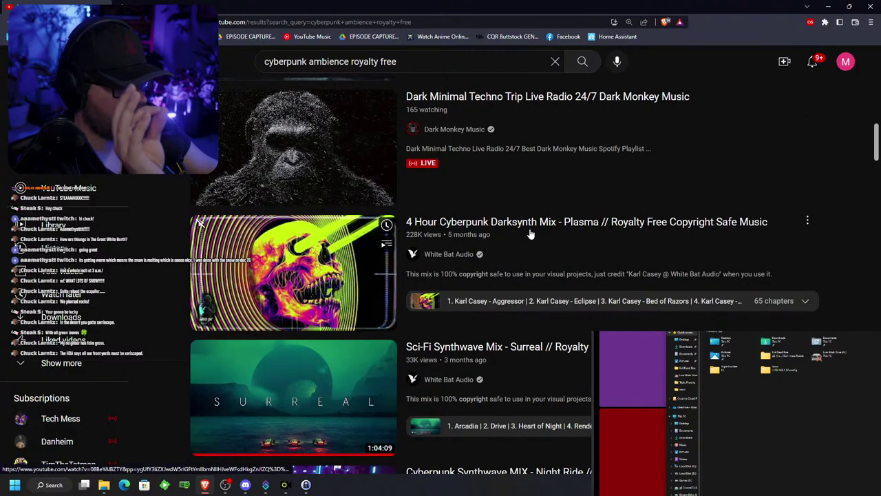
pyautogui.scroll(-1, 515, 230)
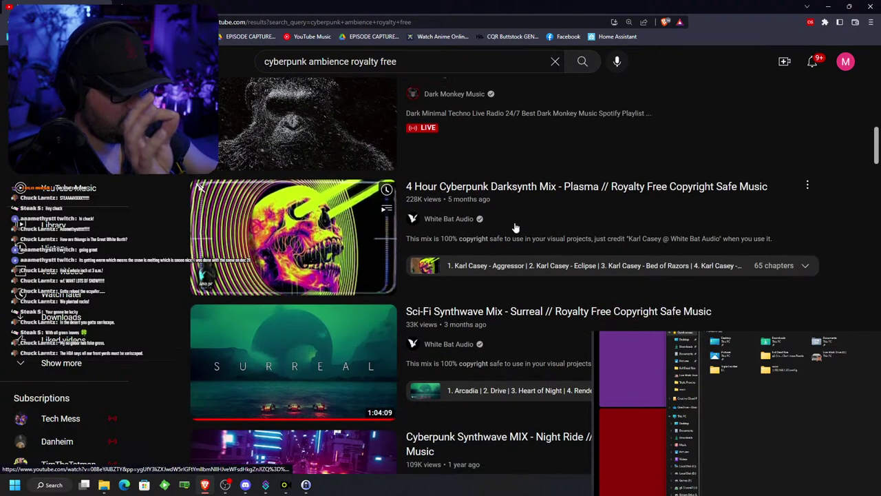
pyautogui.click(512, 255)
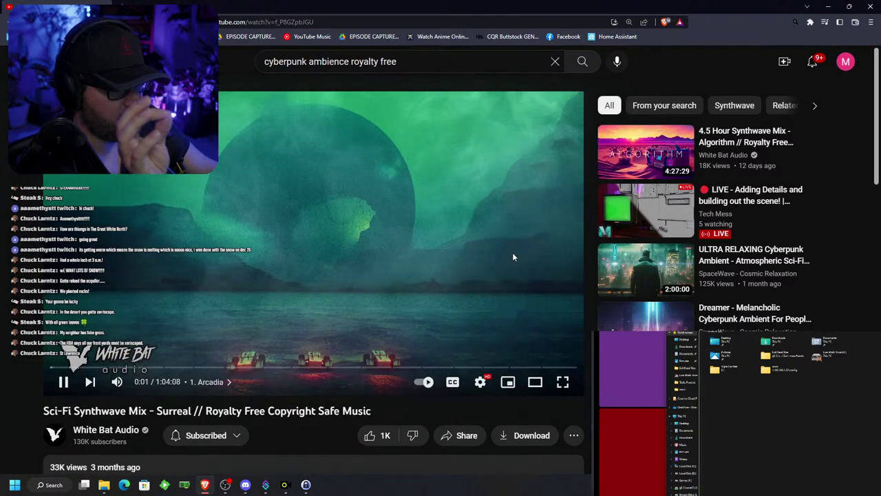
# Lower the playback volume of the Surreal synthwave mix and minimize the browser while it keeps playing
pyautogui.click(826, 8)
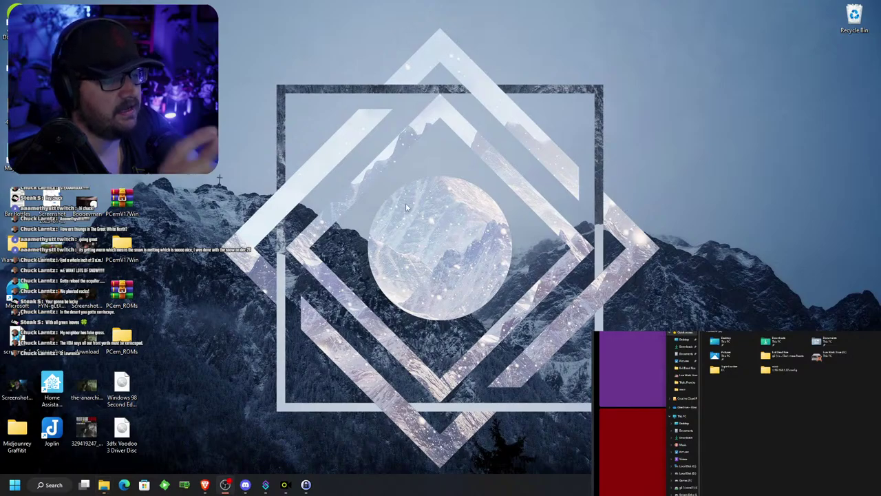
pyautogui.click(206, 486)
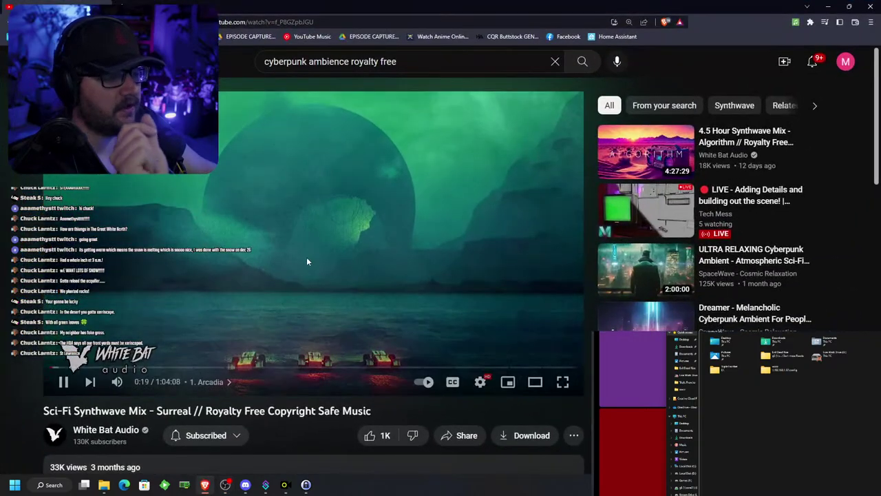
pyautogui.moveTo(147, 382); pyautogui.dragTo(138, 382)
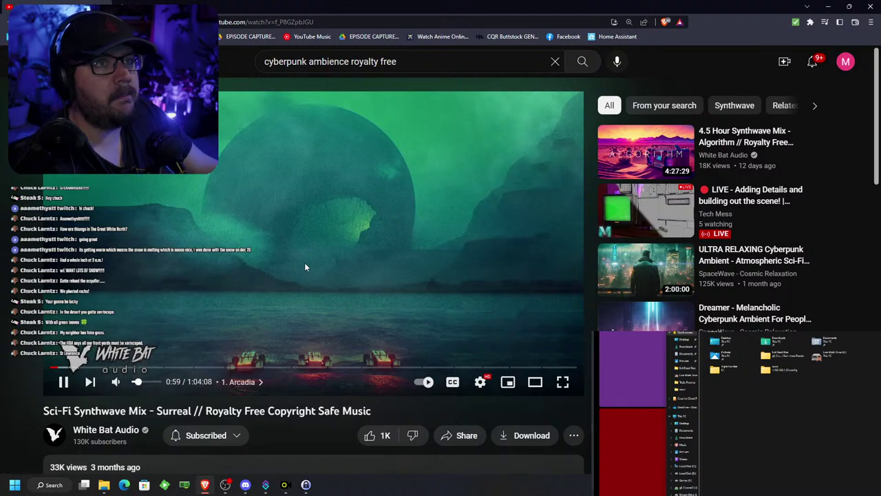
pyautogui.click(827, 6)
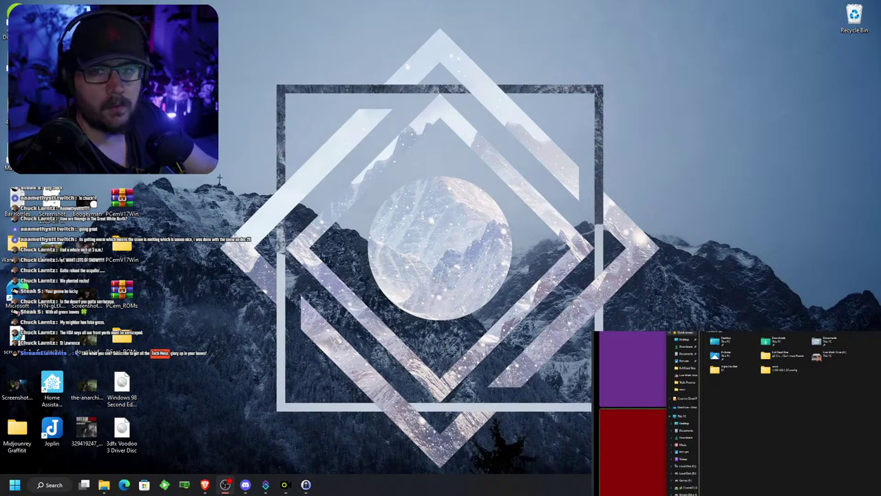
# Bring the File Explorer window onto the main display and send a magic packet to the preset computer with Wake On Lan
pyautogui.moveTo(0, 76); pyautogui.dragTo(435, 52)
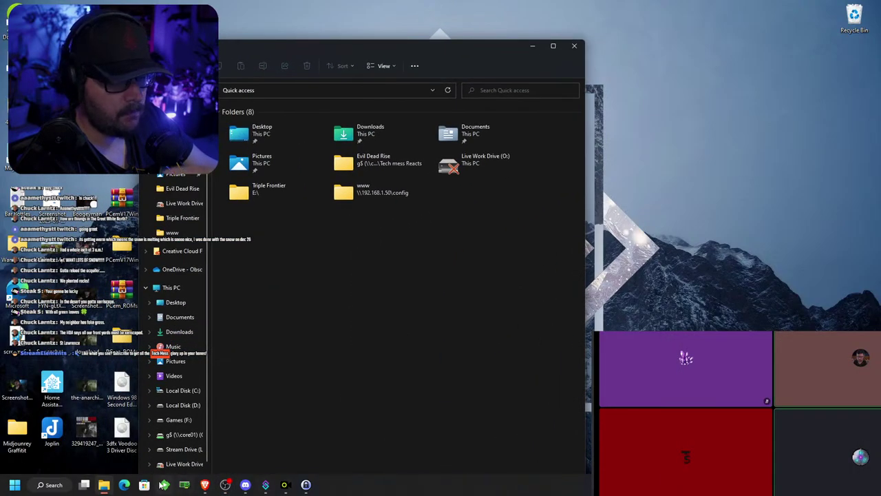
pyautogui.click(184, 484)
pyautogui.click(499, 288)
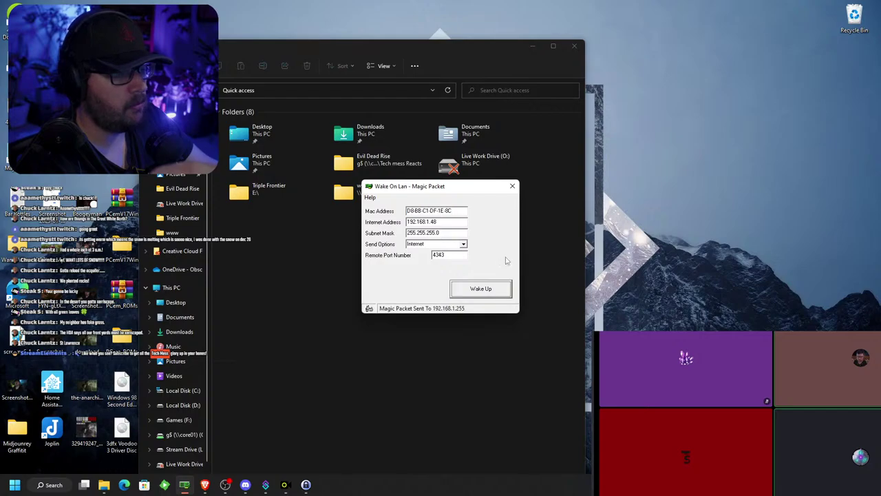
pyautogui.click(512, 186)
# Move the File Explorer window toward the middle of the desktop and try to open the g$ (\\core01) network drive
pyautogui.moveTo(502, 49); pyautogui.dragTo(625, 103)
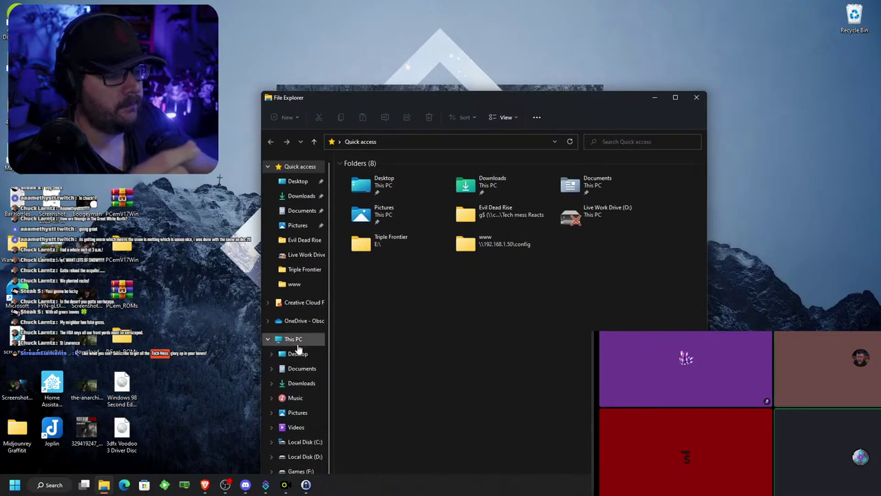
pyautogui.scroll(-2, 303, 341)
pyautogui.click(306, 453)
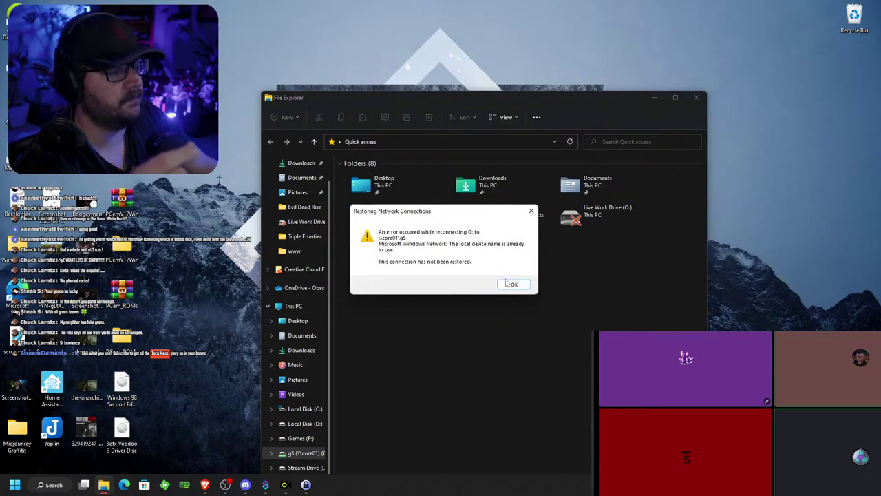
pyautogui.click(509, 281)
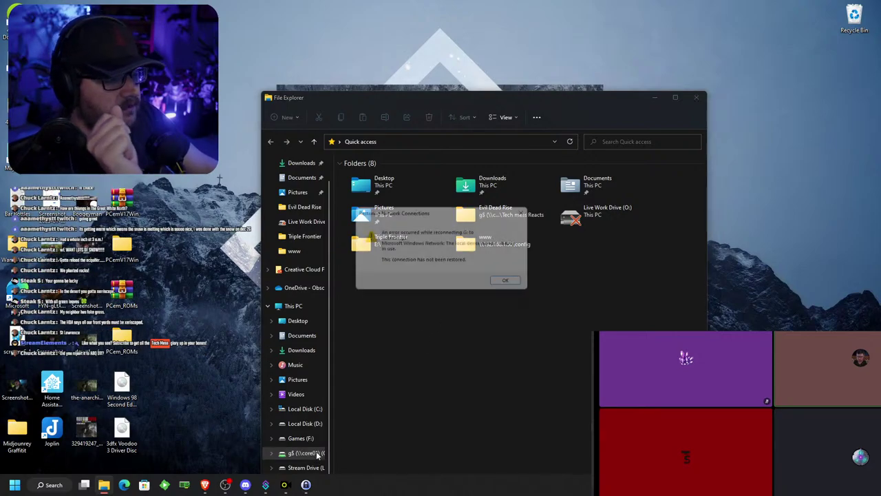
pyautogui.click(512, 289)
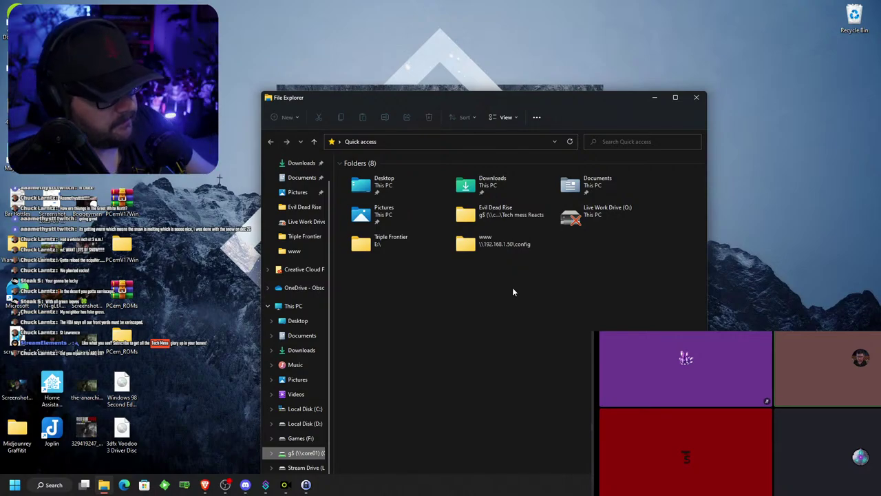
pyautogui.click(309, 453)
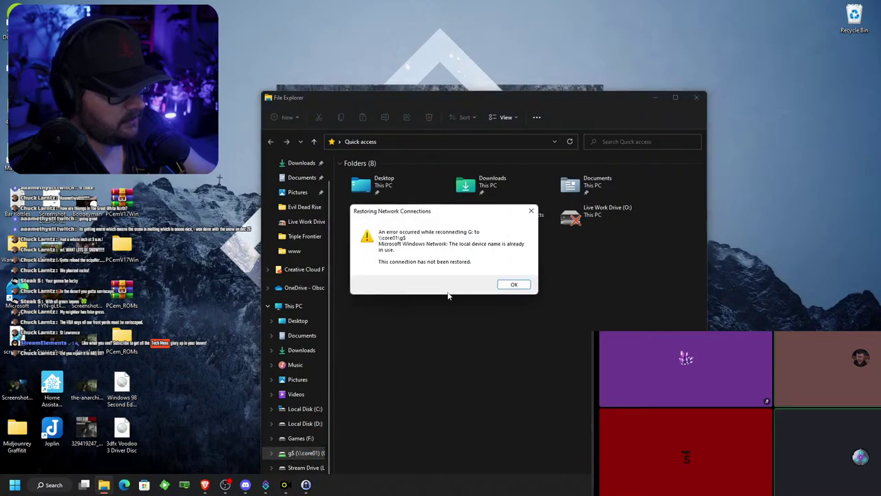
pyautogui.click(510, 286)
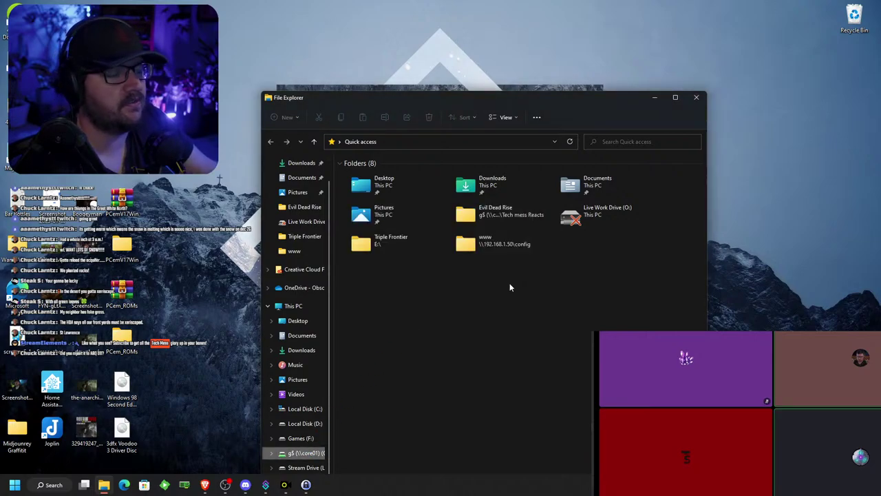
# Retry opening the g$ (\\core01) network drive, dismiss the connection errors and open the drive from This PC
pyautogui.click(309, 440)
pyautogui.click(305, 455)
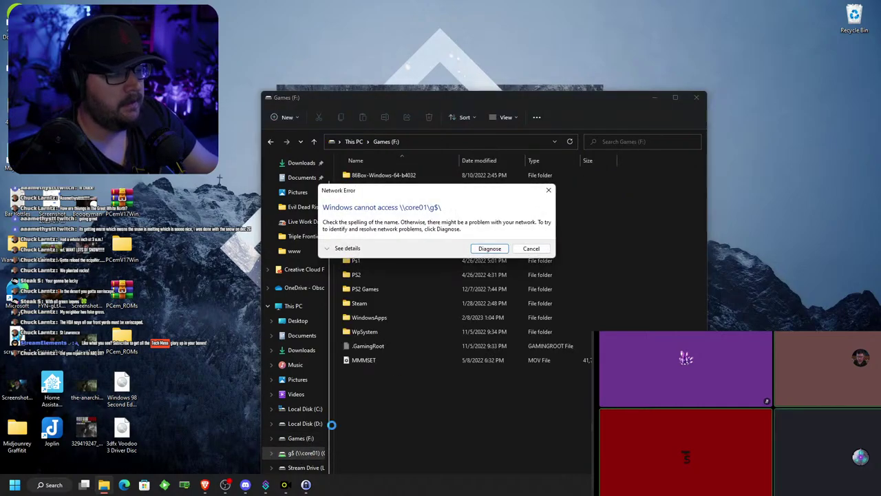
pyautogui.click(530, 249)
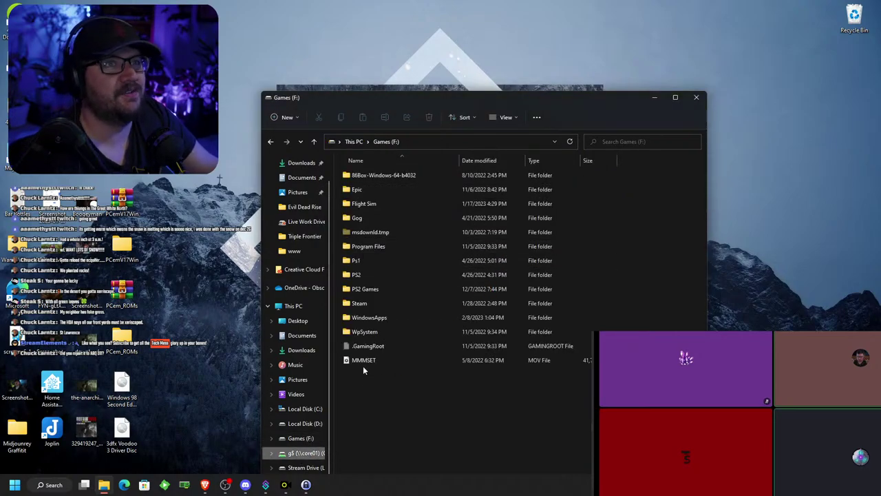
pyautogui.click(292, 453)
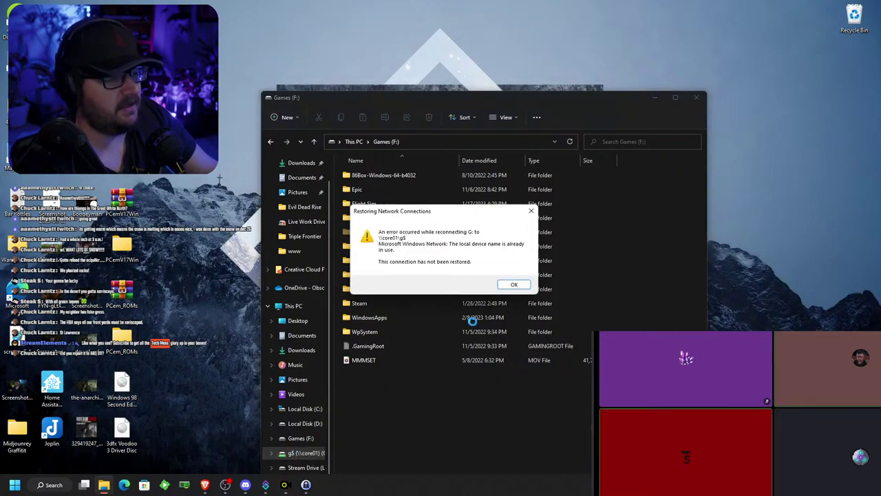
pyautogui.click(513, 285)
pyautogui.click(309, 309)
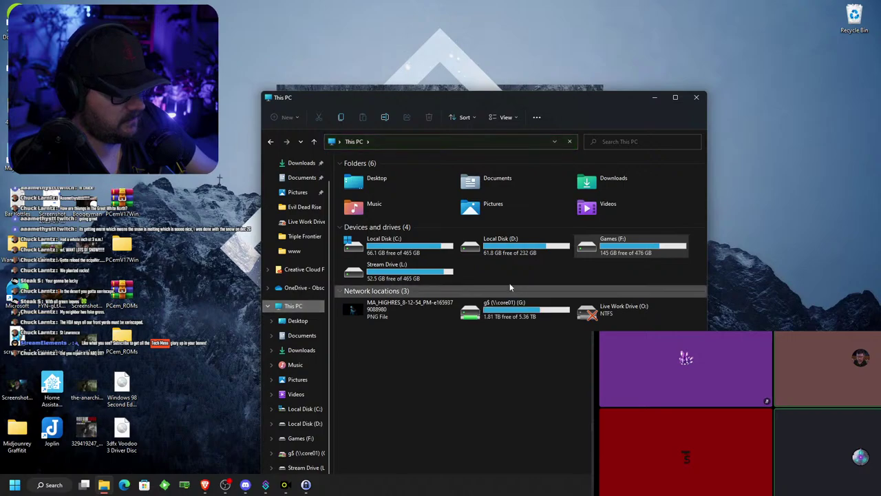
pyautogui.doubleClick(502, 306)
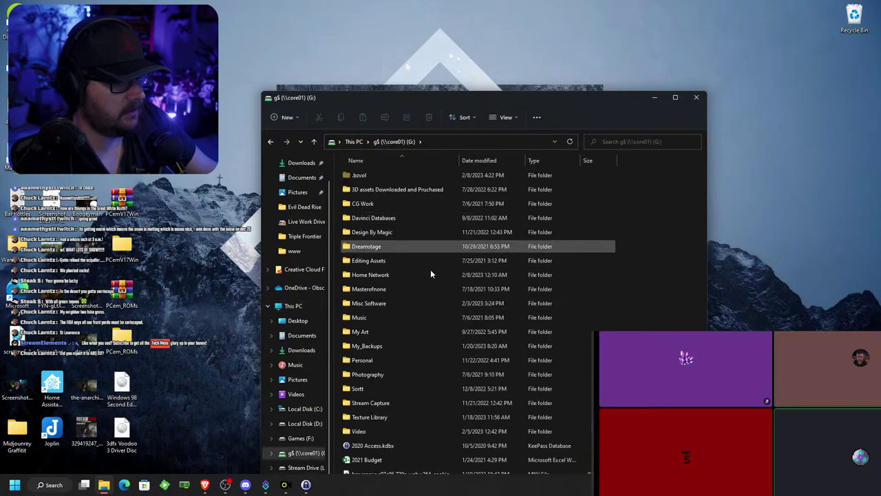
# Open the Maya scene "Starting soon scene 2023 update" from Stream Capture > 2021 Stream Elements > Starting Screen > Starting soon screen
pyautogui.doubleClick(384, 403)
pyautogui.doubleClick(384, 203)
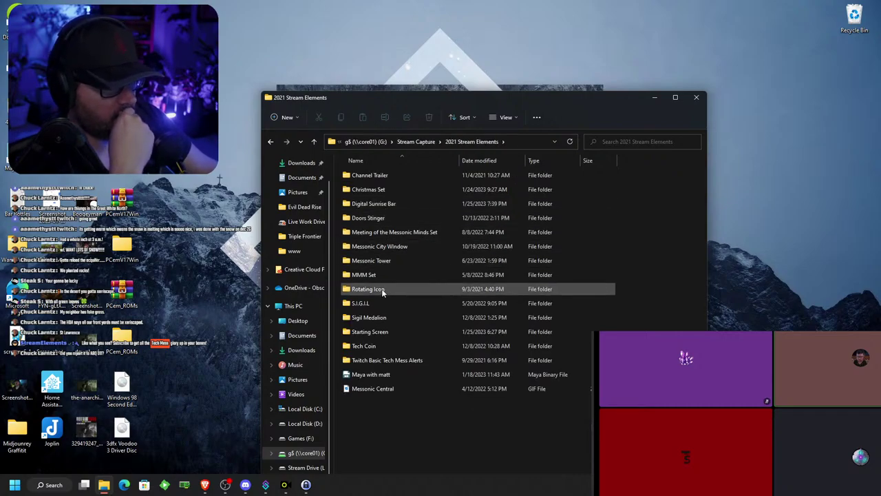
pyautogui.click(377, 332)
pyautogui.doubleClick(377, 331)
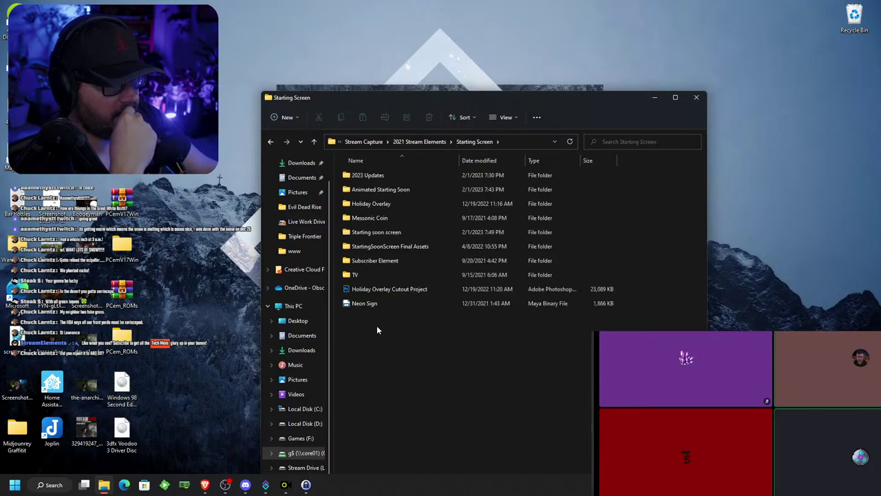
pyautogui.doubleClick(388, 236)
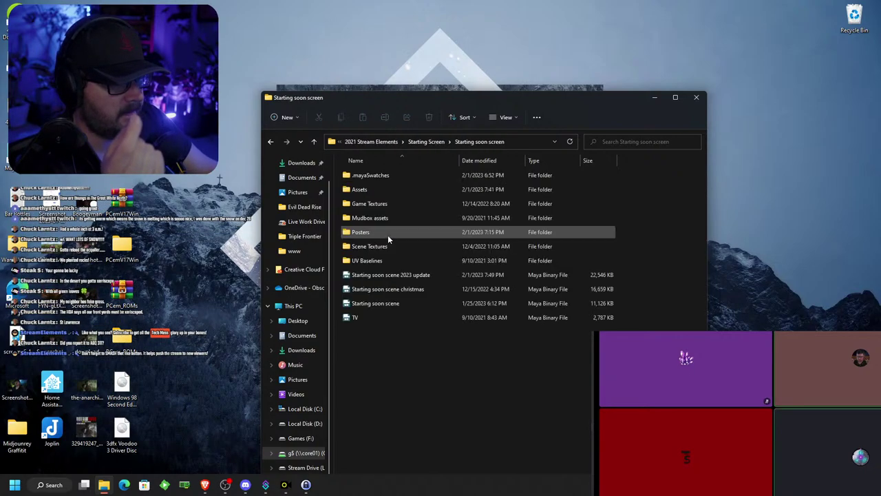
pyautogui.click(388, 276)
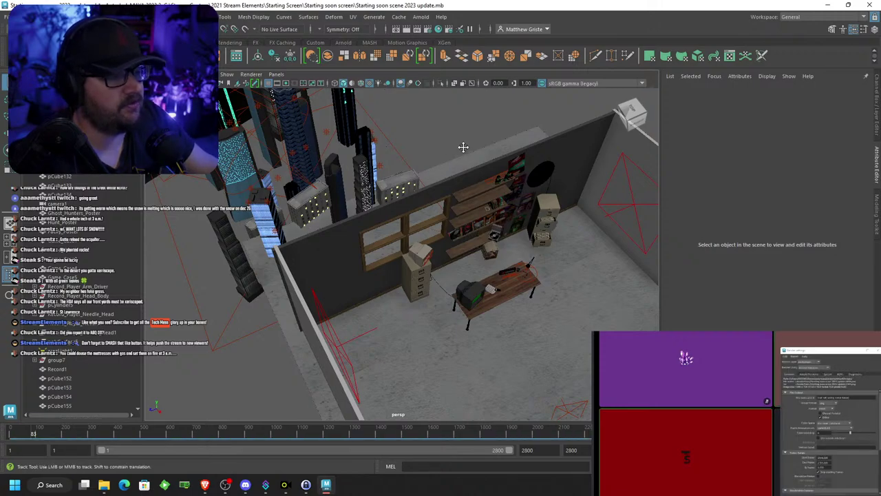
# Delete the wooden window frame and one of its glass panes from the room's back wall
pyautogui.keyDown('alt'); pyautogui.moveTo(463, 146); pyautogui.dragTo(396, 158); pyautogui.keyUp('alt')
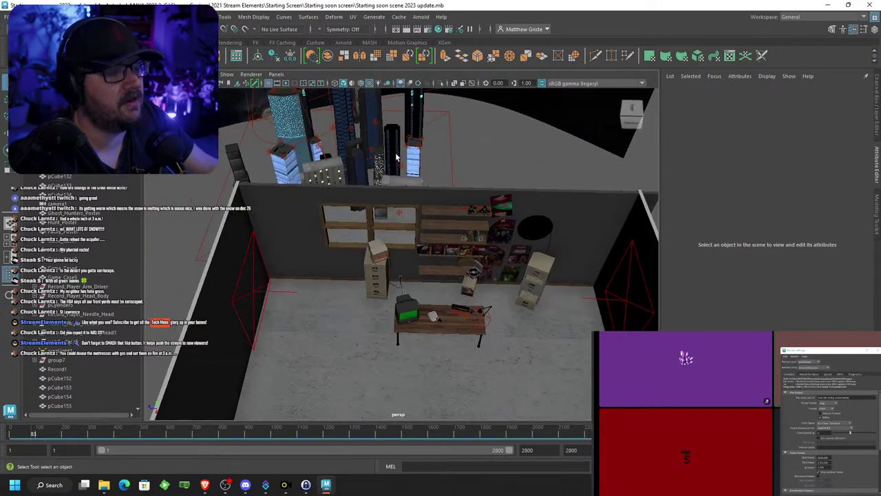
pyautogui.scroll(6, 430, 203)
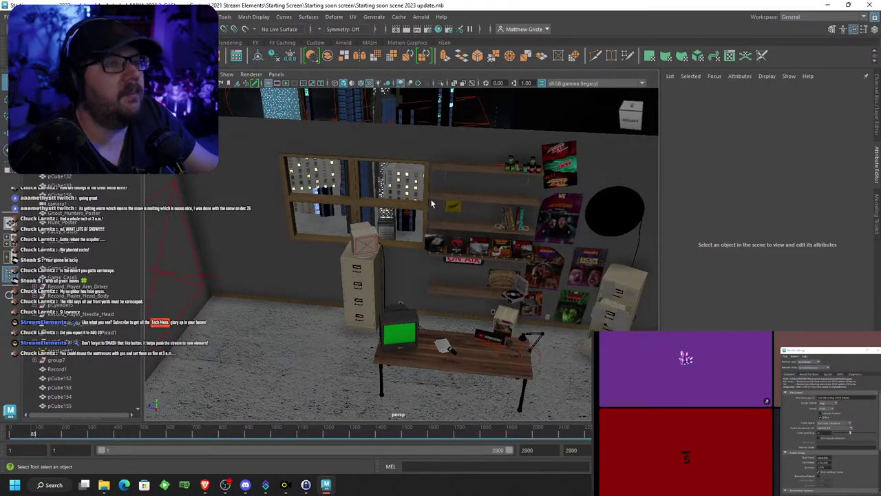
pyautogui.keyDown('alt'); pyautogui.moveTo(432, 203); pyautogui.dragTo(409, 199); pyautogui.keyUp('alt')
pyautogui.keyDown('alt'); pyautogui.moveTo(329, 180); pyautogui.dragTo(404, 179, button='middle'); pyautogui.keyUp('alt')
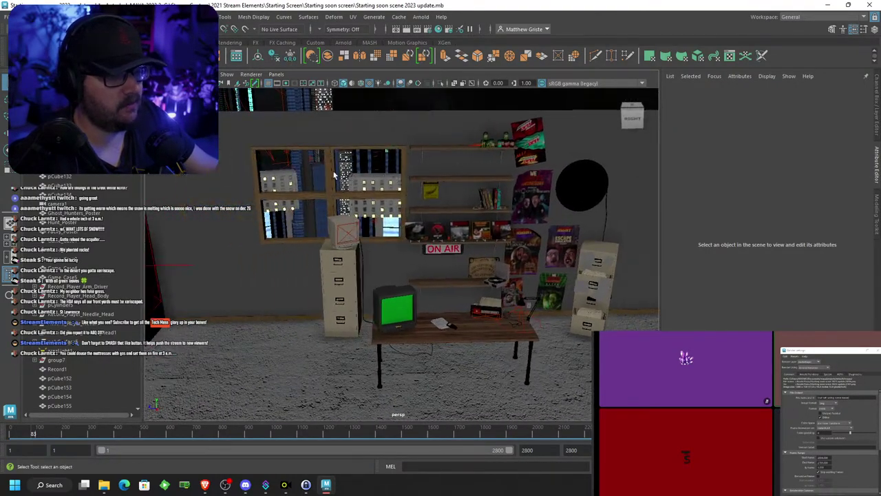
pyautogui.scroll(5, 330, 179)
pyautogui.keyDown('alt'); pyautogui.moveTo(310, 180); pyautogui.dragTo(329, 225); pyautogui.keyUp('alt')
pyautogui.click(299, 186)
pyautogui.scroll(-7, 330, 186)
pyautogui.scroll(4, 369, 196)
pyautogui.press('Delete')
pyautogui.click(412, 179)
pyautogui.press('Delete')
# Delete the three remaining glass panes so only the bare window opening is left in the back wall
pyautogui.click(347, 243)
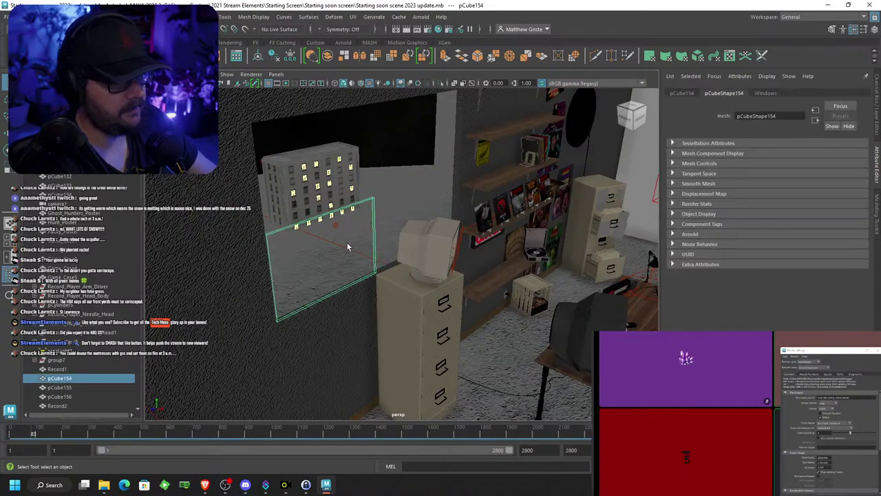
pyautogui.press('Delete')
pyautogui.click(404, 159)
pyautogui.press('Delete')
pyautogui.click(338, 160)
pyautogui.press('Delete')
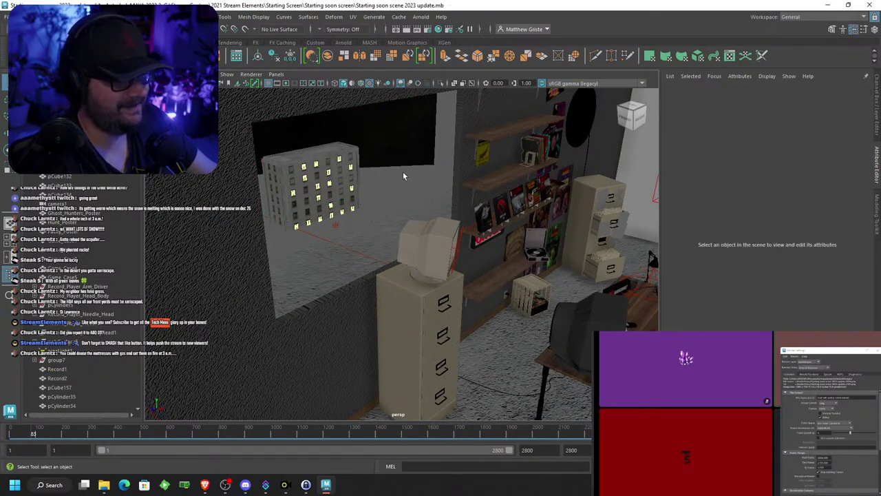
pyautogui.keyDown('alt'); pyautogui.moveTo(390, 162); pyautogui.dragTo(426, 226); pyautogui.keyUp('alt')
pyautogui.keyDown('alt'); pyautogui.moveTo(433, 257); pyautogui.dragTo(410, 232, button='middle'); pyautogui.keyUp('alt')
pyautogui.scroll(-4, 411, 232)
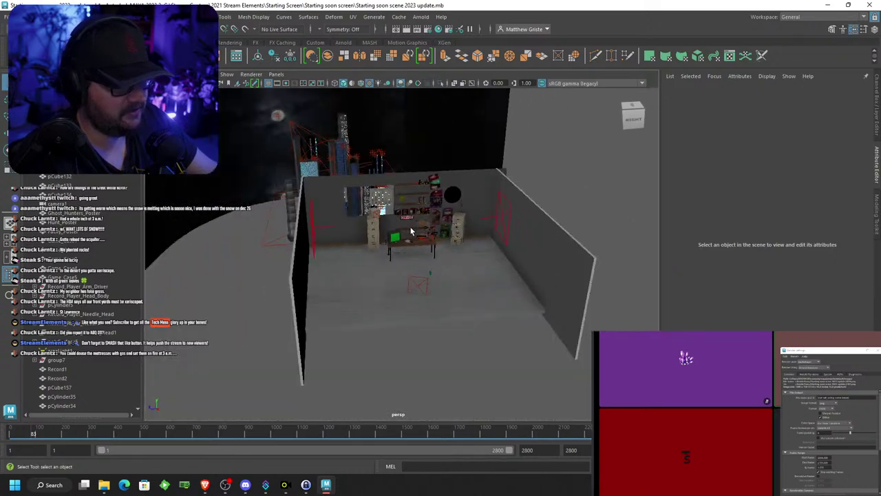
pyautogui.moveTo(410, 232)
pyautogui.keyDown('alt'); pyautogui.mouseDown()
pyautogui.moveTo(341, 240)
pyautogui.moveTo(411, 255)
pyautogui.moveTo(354, 221)
pyautogui.moveTo(459, 217)
pyautogui.moveTo(415, 220)
pyautogui.moveTo(458, 216)
pyautogui.moveTo(413, 234)
pyautogui.mouseUp(); pyautogui.keyUp('alt')
pyautogui.scroll(4, 423, 234)
# Switch to the Brave browser and run a Google image search for "window reference" in a new tab
pyautogui.click(205, 486)
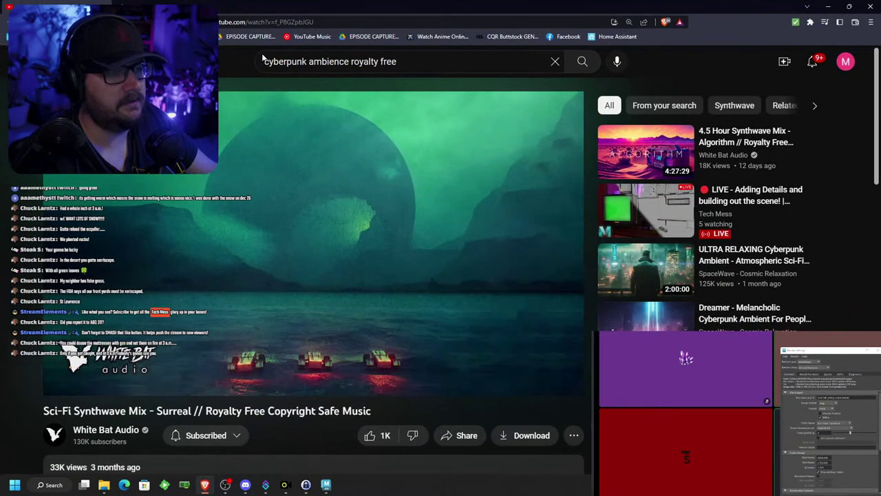
pyautogui.click(121, 7)
pyautogui.click(222, 24)
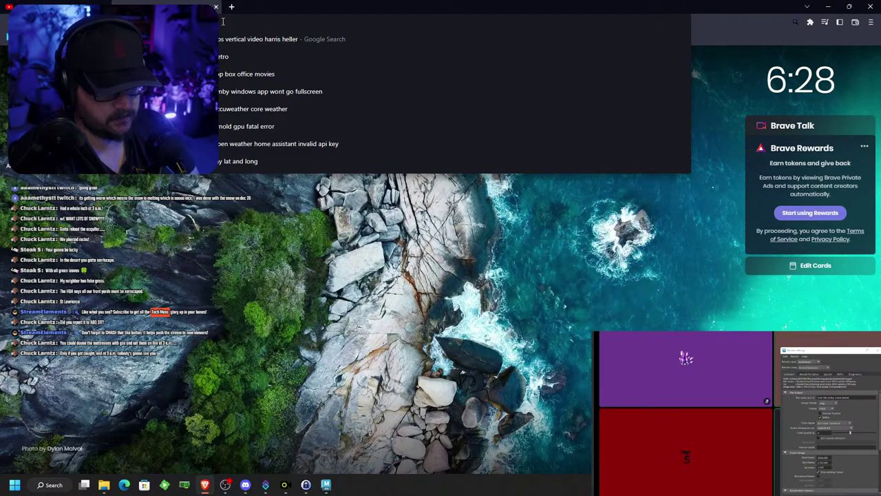
pyautogui.write('window re')
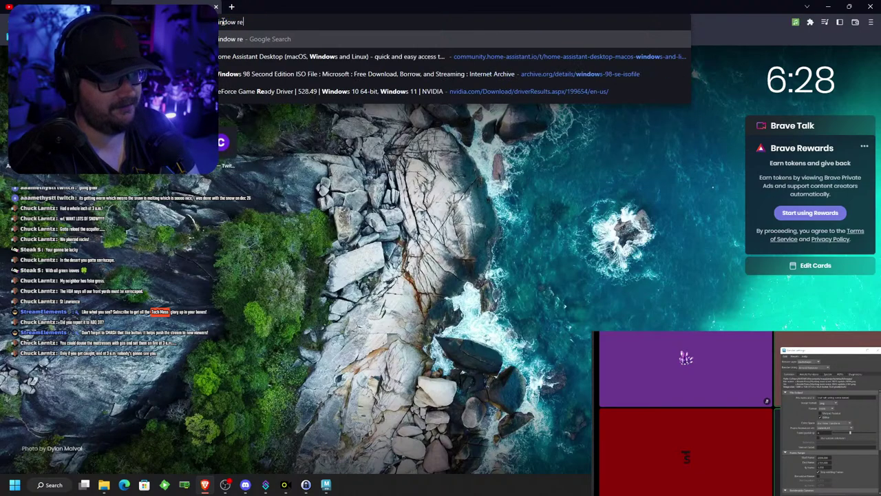
pyautogui.write('ference')
pyautogui.press('Return')
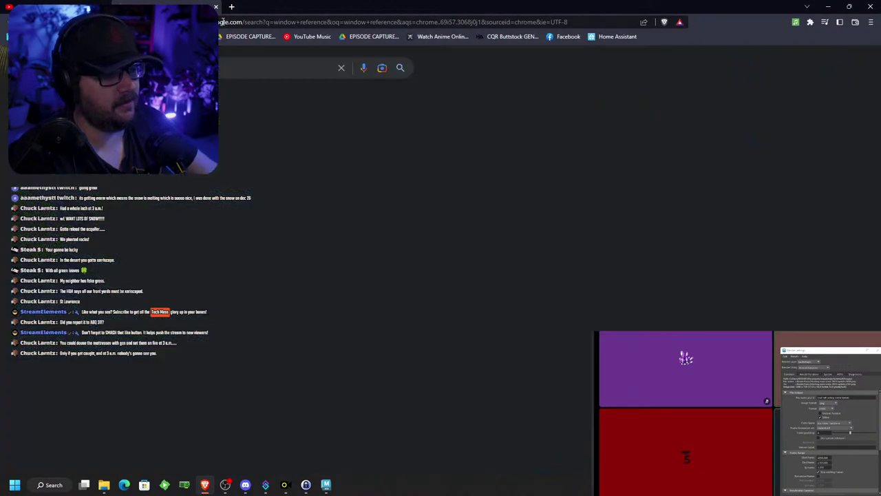
pyautogui.click(147, 95)
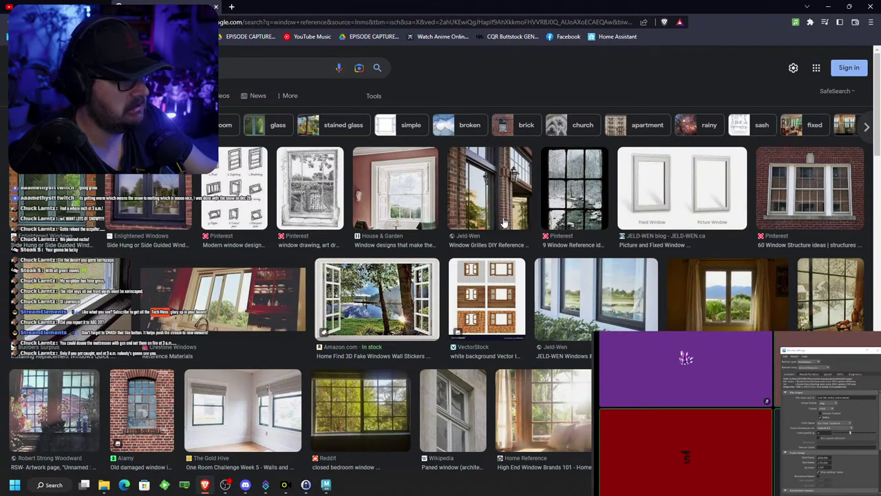
# Examine the window reference image results for a window style suited to the scene's back wall
pyautogui.scroll(-4, 505, 222)
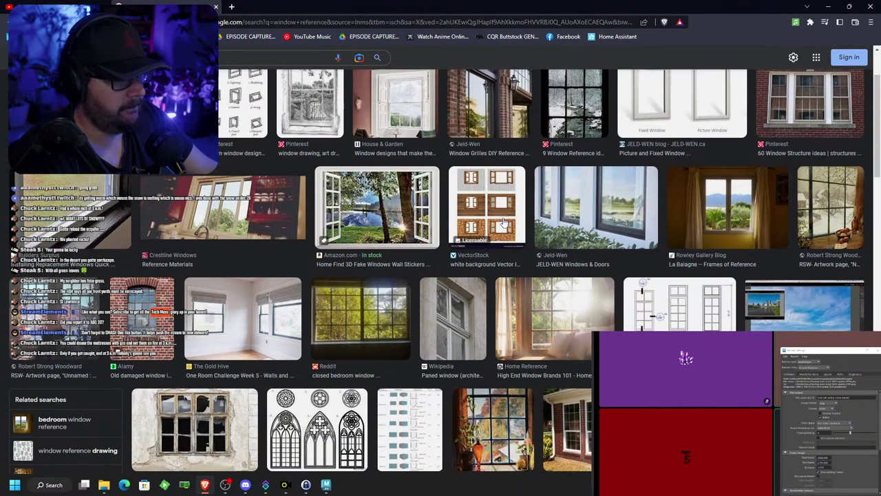
pyautogui.scroll(-1, 497, 212)
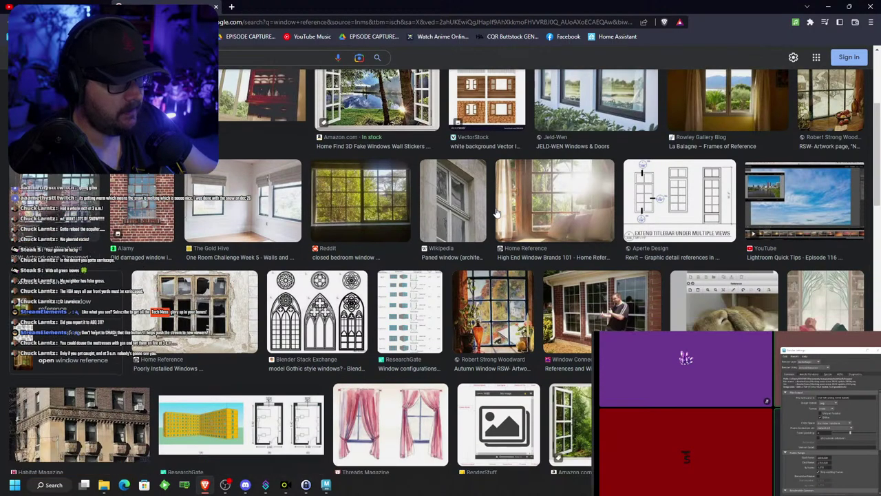
pyautogui.scroll(-4, 497, 212)
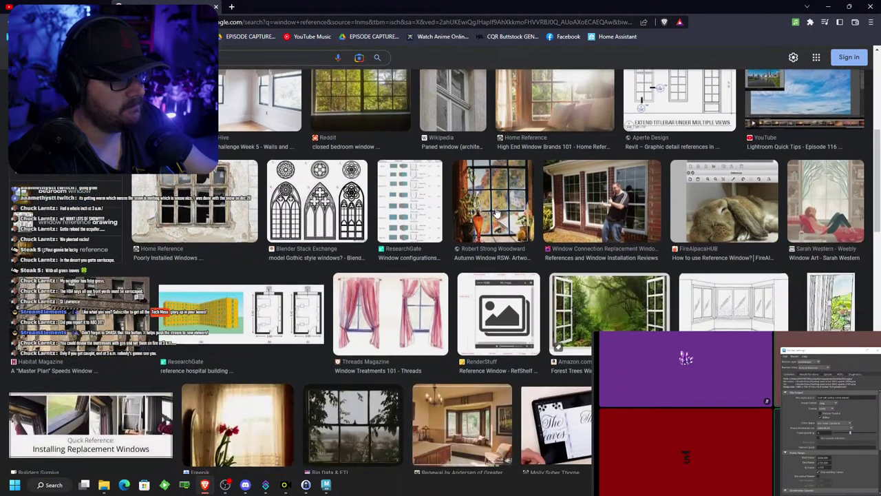
pyautogui.scroll(-4, 496, 212)
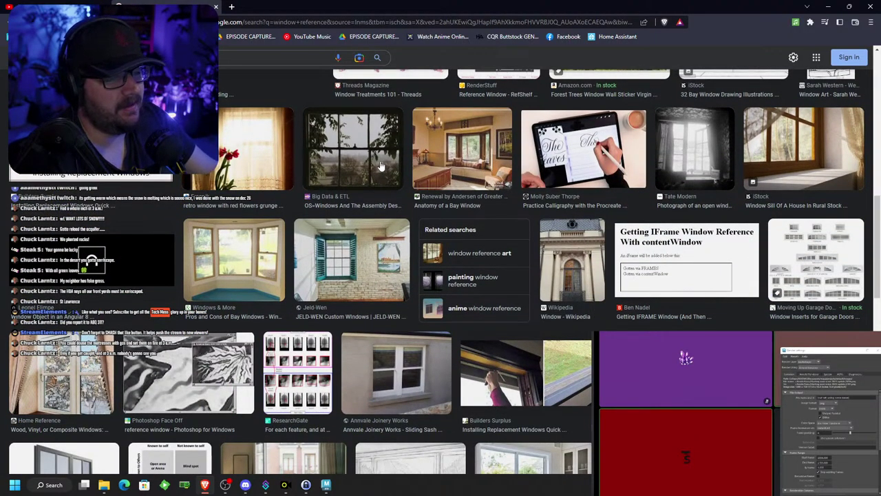
pyautogui.scroll(-1, 381, 166)
pyautogui.scroll(2, 381, 165)
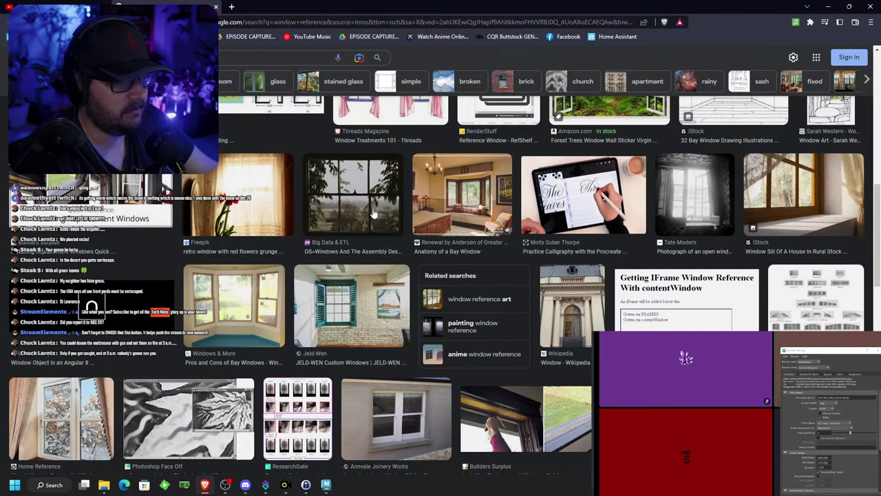
pyautogui.scroll(-3, 330, 290)
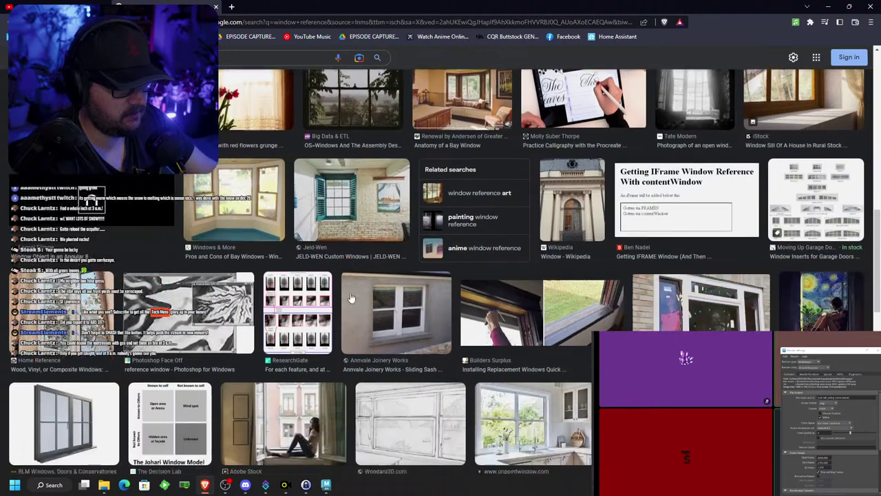
pyautogui.scroll(-2, 389, 292)
pyautogui.scroll(3, 389, 292)
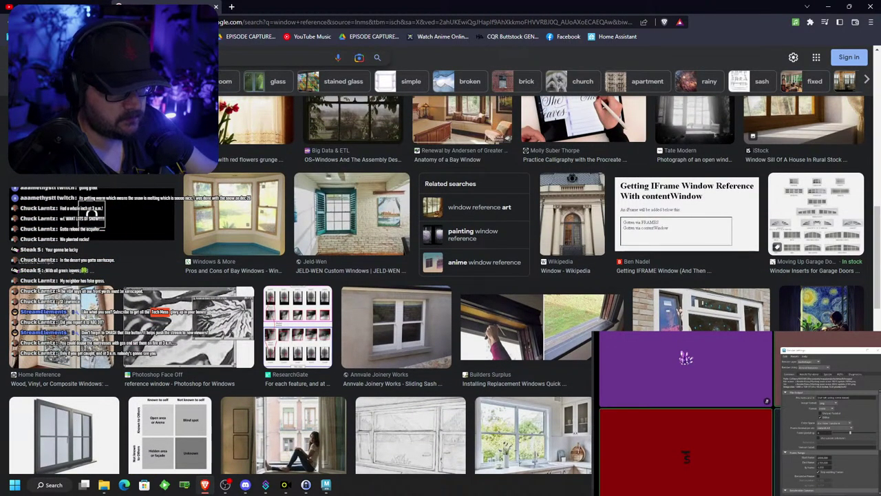
# Change the image search to "industrial window reference"
pyautogui.click(228, 59)
pyautogui.click(229, 59)
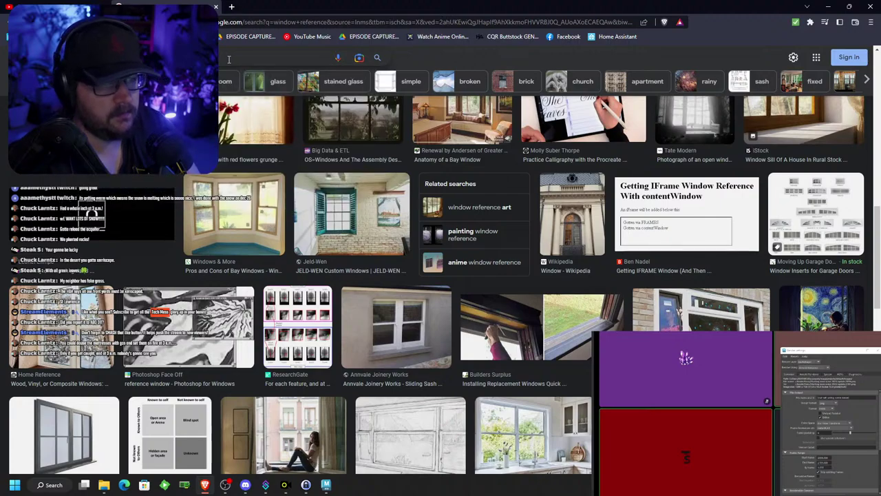
pyautogui.press('Return')
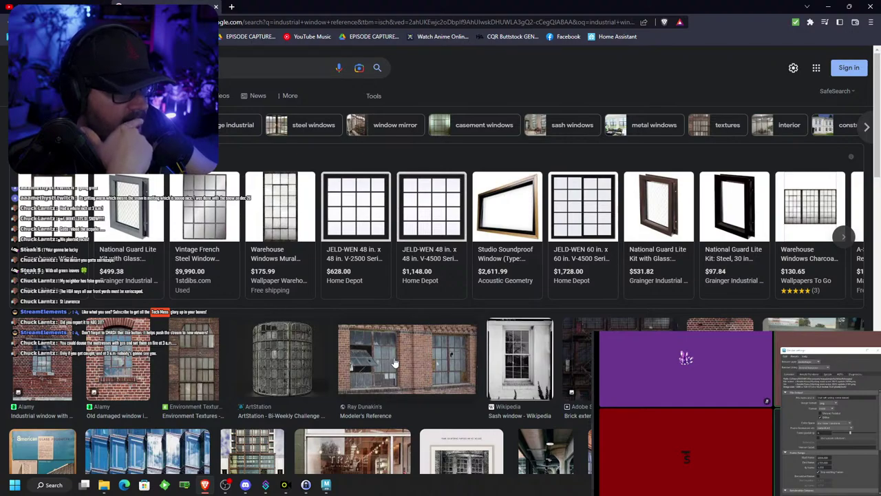
# Open Acoustic Geometry's Studio Soundproof Window product from the results and examine its frame
pyautogui.scroll(-1, 394, 363)
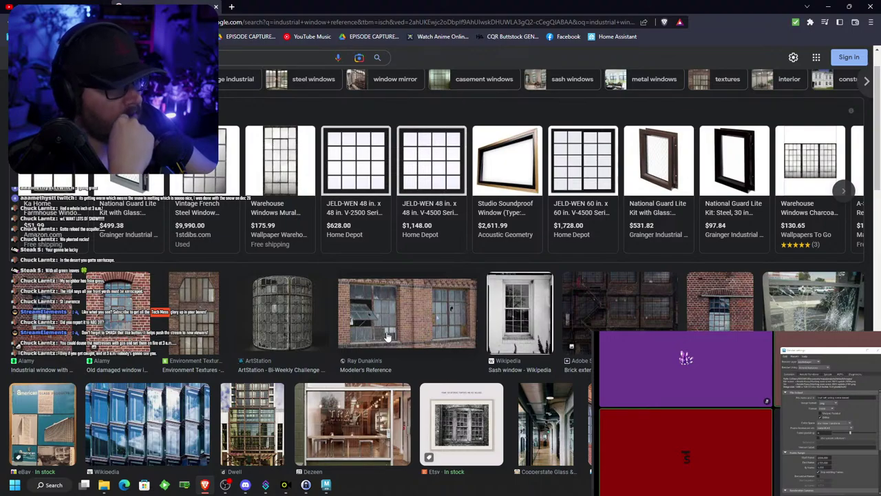
pyautogui.click(498, 173)
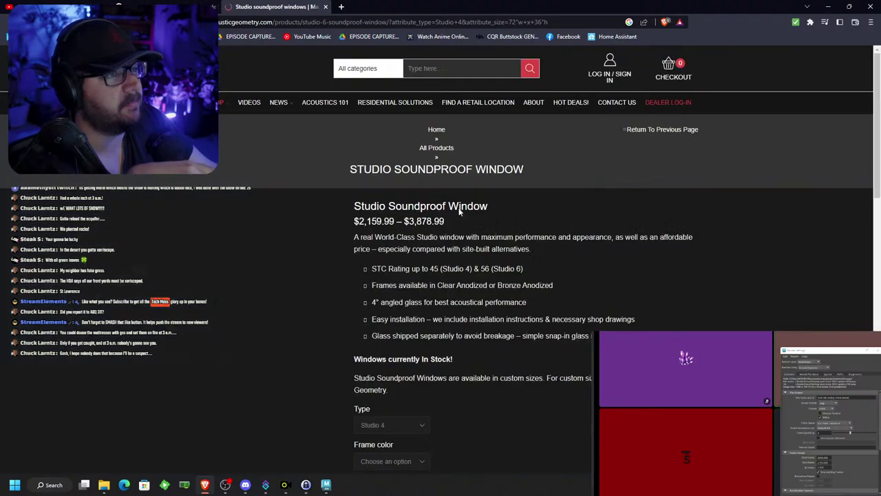
pyautogui.scroll(-2, 423, 244)
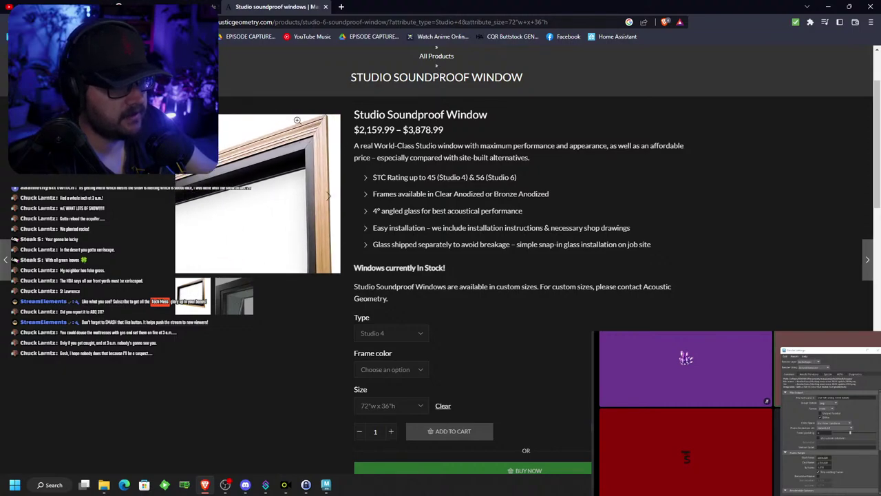
# Switch back to Maya and create a polygon cube in the room, raised to about Translate Y 16.16
pyautogui.click(828, 7)
pyautogui.scroll(-5, 405, 238)
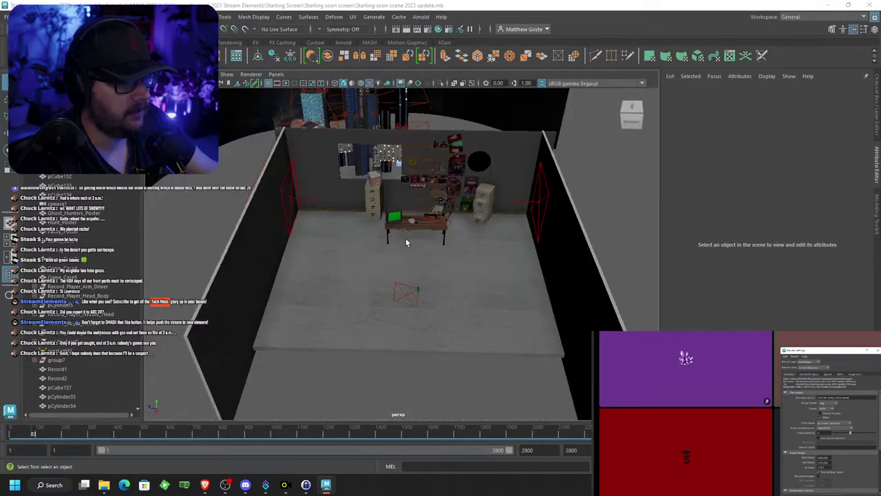
pyautogui.keyDown('alt'); pyautogui.moveTo(405, 238); pyautogui.dragTo(426, 236); pyautogui.keyUp('alt')
pyautogui.scroll(5, 415, 236)
pyautogui.keyDown('alt'); pyautogui.moveTo(345, 222); pyautogui.dragTo(363, 315, button='middle'); pyautogui.keyUp('alt')
pyautogui.scroll(4, 363, 315)
pyautogui.keyDown('alt'); pyautogui.moveTo(364, 314); pyautogui.dragTo(268, 241); pyautogui.keyUp('alt')
pyautogui.scroll(-5, 338, 279)
pyautogui.click(346, 256)
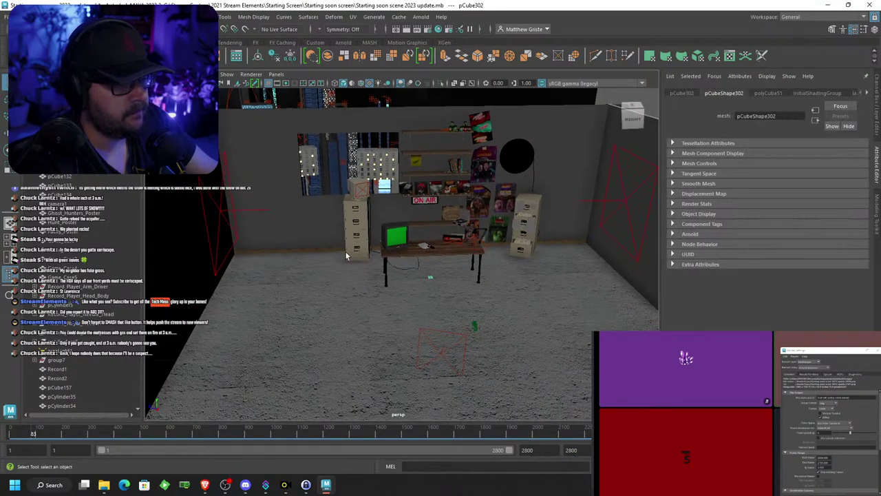
pyautogui.press('w')
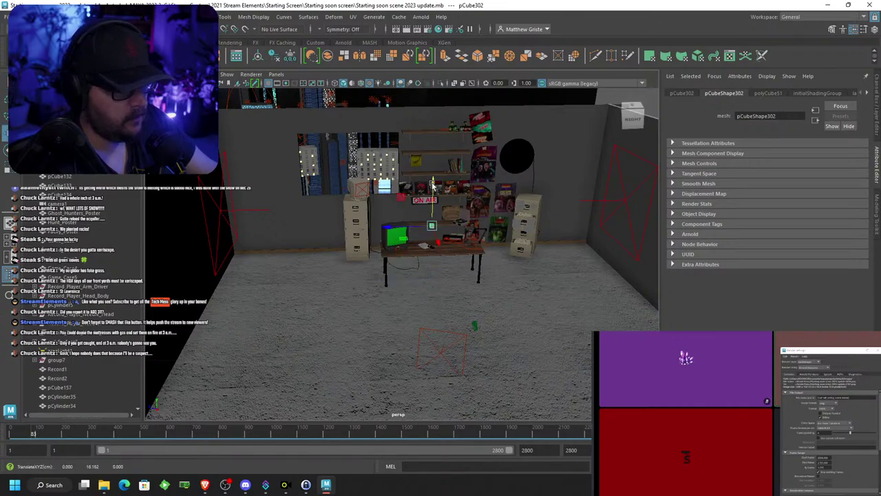
pyautogui.press('f')
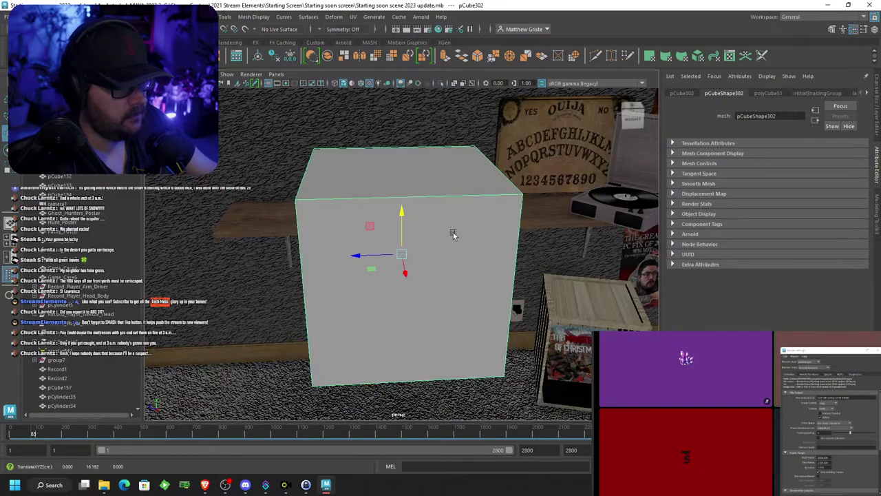
# Set the new cube's width, height and depth subdivisions to 2 each
pyautogui.click(873, 29)
pyautogui.click(850, 233)
pyautogui.write('2')
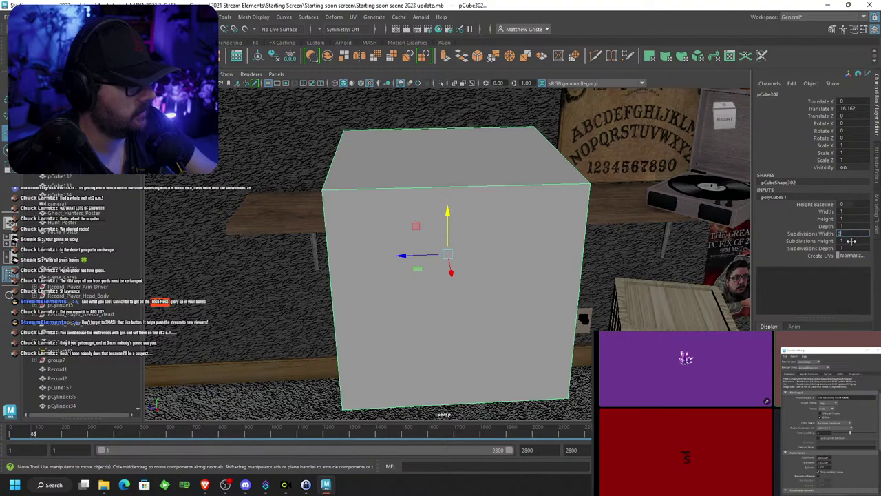
pyautogui.click(851, 241)
pyautogui.write('2')
pyautogui.click(851, 248)
pyautogui.write('2')
pyautogui.press('Return')
# Scale the cube into a wide panel, about 8.02 in Y and 15.85 in Z, and raise it to about Translate Y 24.09
pyautogui.scroll(-5, 429, 241)
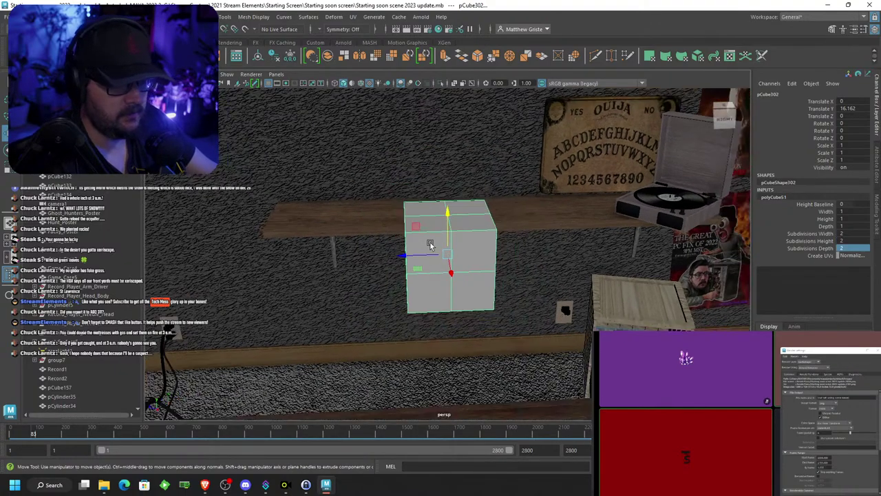
pyautogui.press('r')
pyautogui.scroll(-3, 441, 255)
pyautogui.scroll(-2, 451, 264)
pyautogui.moveTo(407, 256); pyautogui.dragTo(10, 259)
pyautogui.scroll(-5, 431, 258)
pyautogui.moveTo(453, 218); pyautogui.dragTo(446, 193)
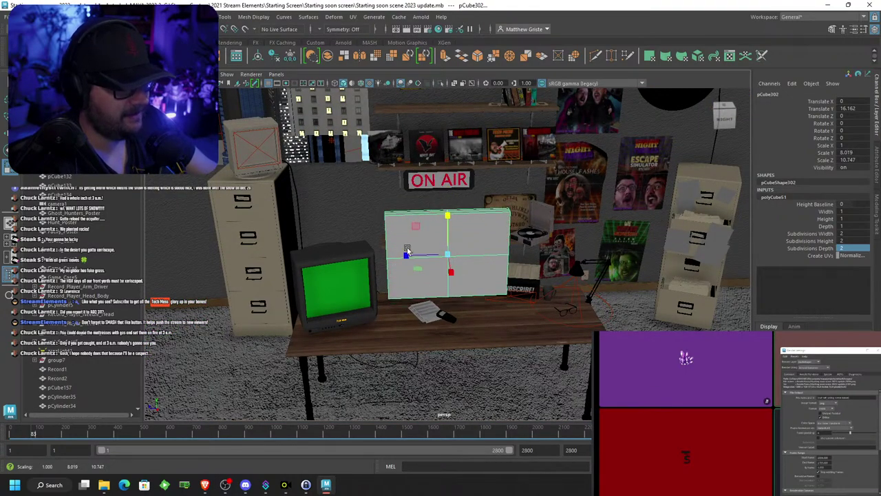
pyautogui.moveTo(405, 256); pyautogui.dragTo(388, 255)
pyautogui.press('w')
pyautogui.moveTo(443, 224); pyautogui.dragTo(448, 138)
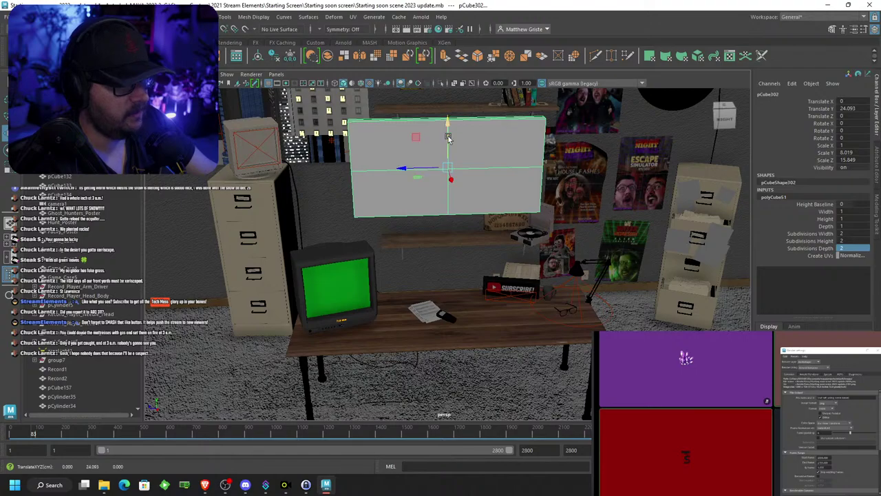
# Extrude the panel's large front and back faces with an inset to form a narrow border for the window frame
pyautogui.scroll(5, 451, 147)
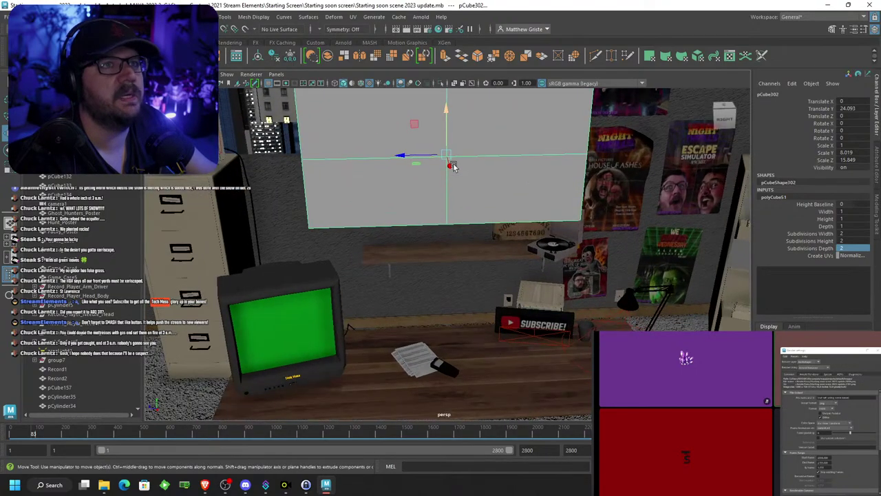
pyautogui.moveTo(449, 146); pyautogui.dragTo(449, 162, button='right')
pyautogui.moveTo(467, 126); pyautogui.dragTo(441, 195)
pyautogui.scroll(3, 441, 196)
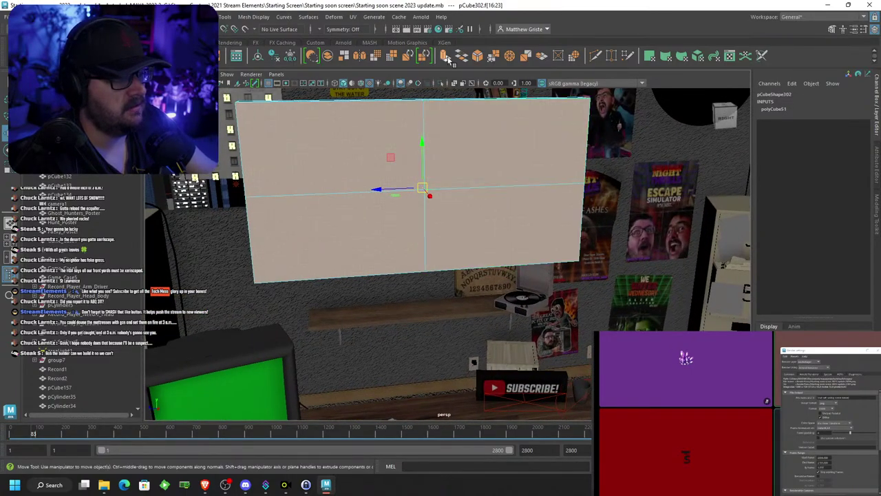
pyautogui.hotkey('ctrl', 'e')
pyautogui.keyDown('alt'); pyautogui.moveTo(447, 177); pyautogui.dragTo(464, 200, button='middle'); pyautogui.keyUp('alt')
pyautogui.scroll(3, 464, 200)
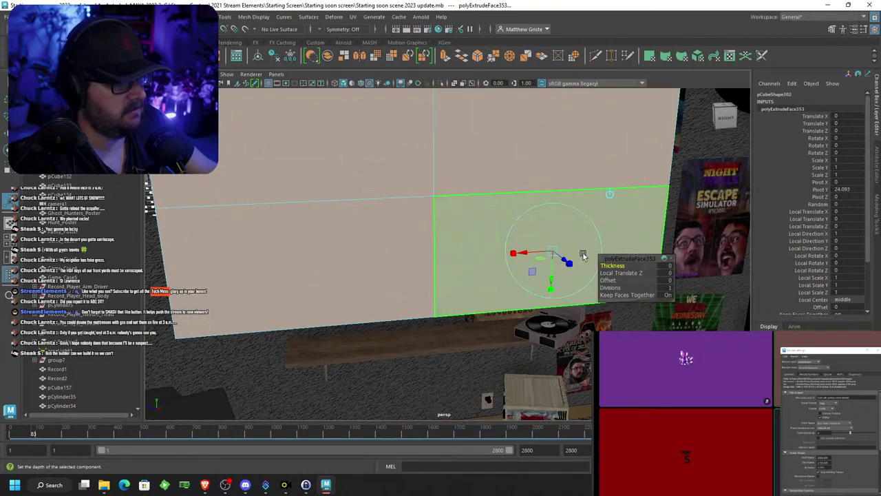
pyautogui.click(569, 263)
pyautogui.moveTo(570, 263); pyautogui.dragTo(544, 263)
# Extrude the inset faces inward and delete them to leave an open rectangular window frame
pyautogui.scroll(-3, 512, 253)
pyautogui.scroll(3, 528, 258)
pyautogui.hotkey('ctrl', 'e')
pyautogui.press('Delete')
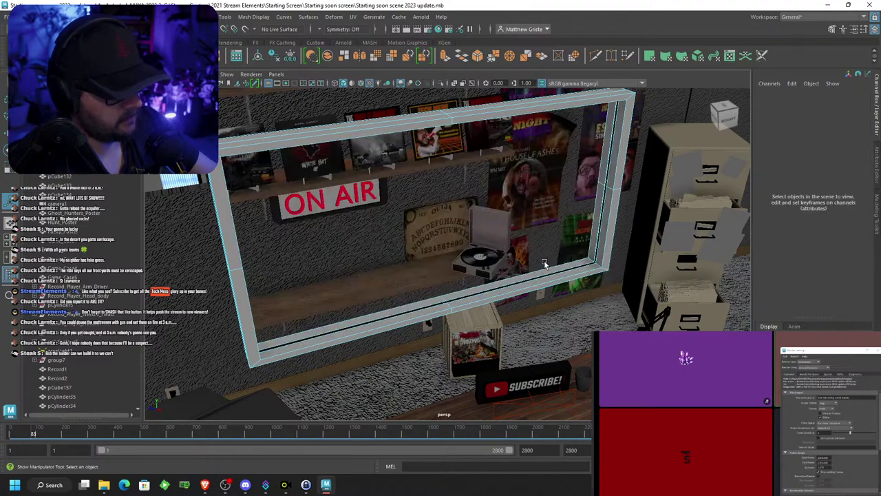
# Merge the split vertex pair halfway up the frame's inner side on the poster end
pyautogui.scroll(3, 559, 224)
pyautogui.keyDown('alt'); pyautogui.moveTo(559, 224); pyautogui.dragTo(465, 259, button='middle'); pyautogui.keyUp('alt')
pyautogui.keyDown('alt'); pyautogui.moveTo(465, 259); pyautogui.dragTo(470, 222); pyautogui.keyUp('alt')
pyautogui.moveTo(470, 212); pyautogui.dragTo(435, 217, button='right')
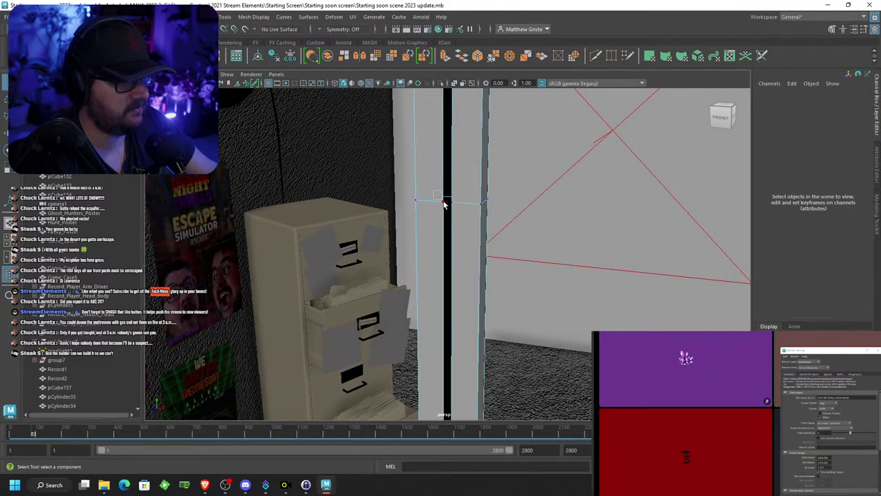
pyautogui.click(447, 206)
pyautogui.click(494, 56)
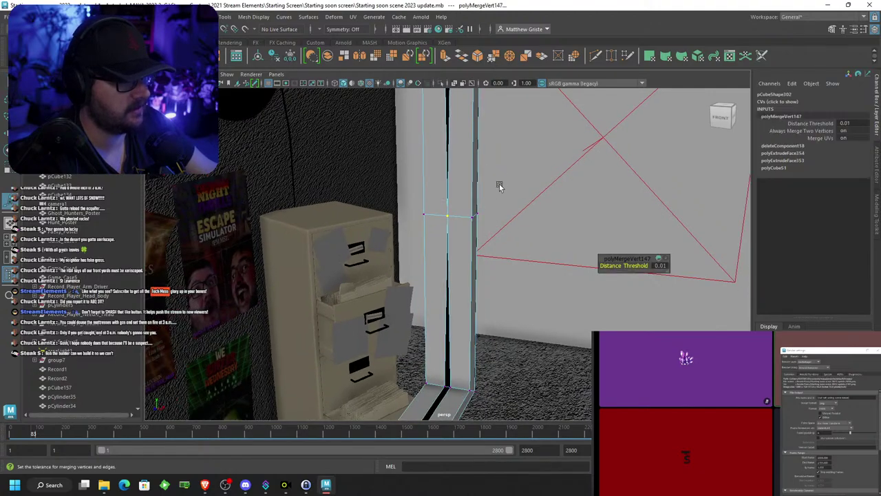
# Merge the split vertex pairs along the frame's lower inner edge, at both corners and the midpoint
pyautogui.keyDown('alt'); pyautogui.moveTo(497, 183); pyautogui.dragTo(346, 282); pyautogui.keyUp('alt')
pyautogui.click(494, 274)
pyautogui.press('g')
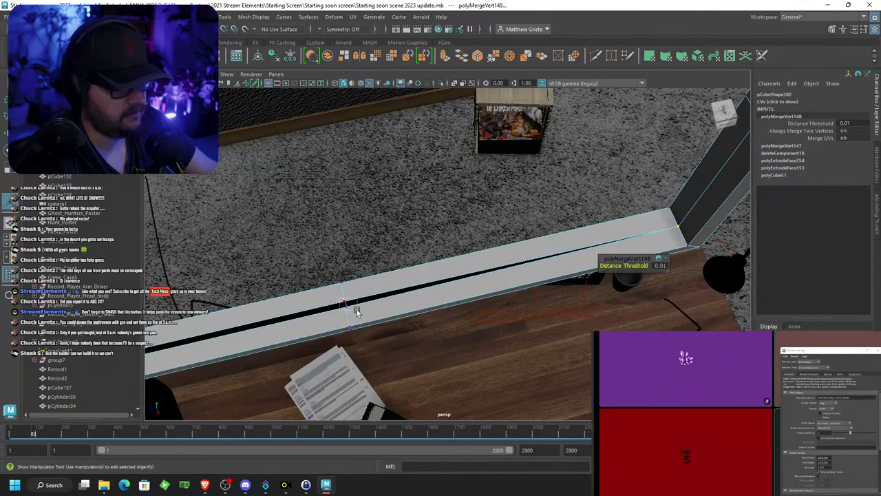
pyautogui.click(357, 311)
pyautogui.press('g')
pyautogui.keyDown('alt'); pyautogui.moveTo(409, 309); pyautogui.dragTo(472, 317); pyautogui.keyUp('alt')
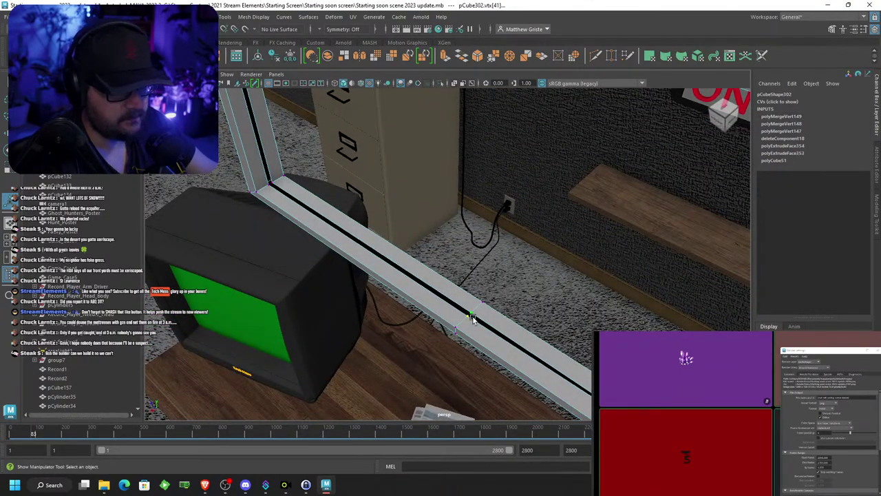
pyautogui.press('g')
pyautogui.click(280, 192)
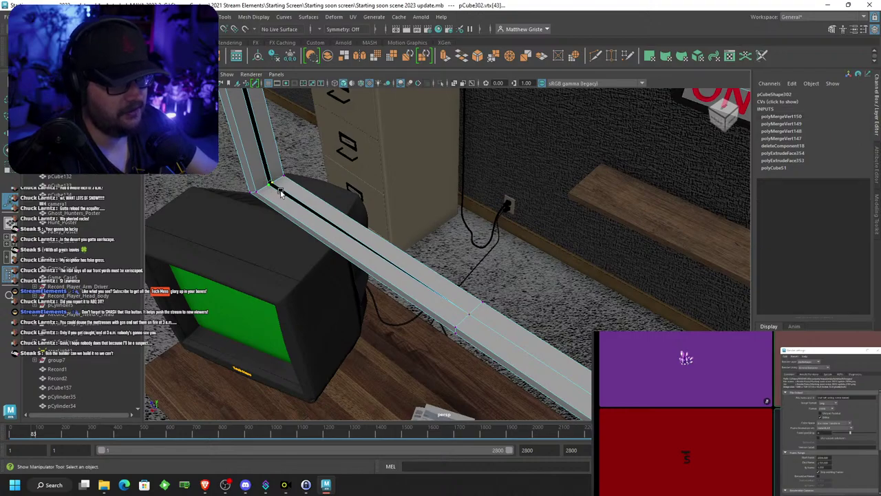
pyautogui.press('g')
# Merge the split vertex pair halfway up the frame's inner side on the city backdrop end
pyautogui.keyDown('alt'); pyautogui.moveTo(358, 203); pyautogui.dragTo(472, 287, button='middle'); pyautogui.keyUp('alt')
pyautogui.moveTo(472, 287)
pyautogui.keyDown('alt'); pyautogui.mouseDown()
pyautogui.moveTo(462, 254)
pyautogui.moveTo(449, 251)
pyautogui.moveTo(470, 283)
pyautogui.mouseUp(); pyautogui.keyUp('alt')
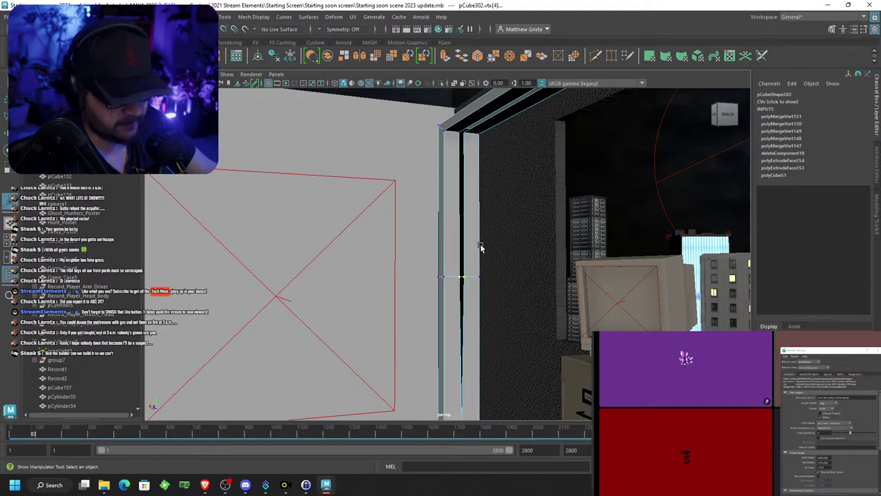
pyautogui.press('g')
pyautogui.keyDown('alt'); pyautogui.moveTo(472, 238); pyautogui.dragTo(428, 310); pyautogui.keyUp('alt')
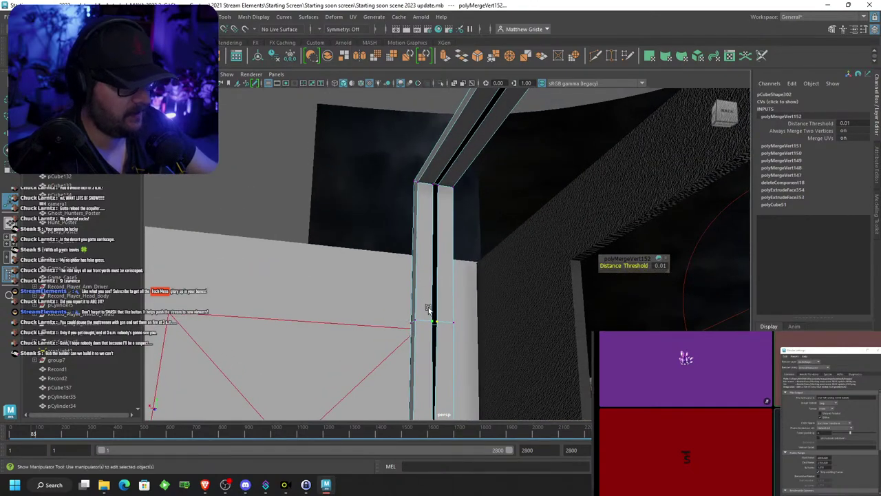
pyautogui.click(440, 321)
pyautogui.press('g')
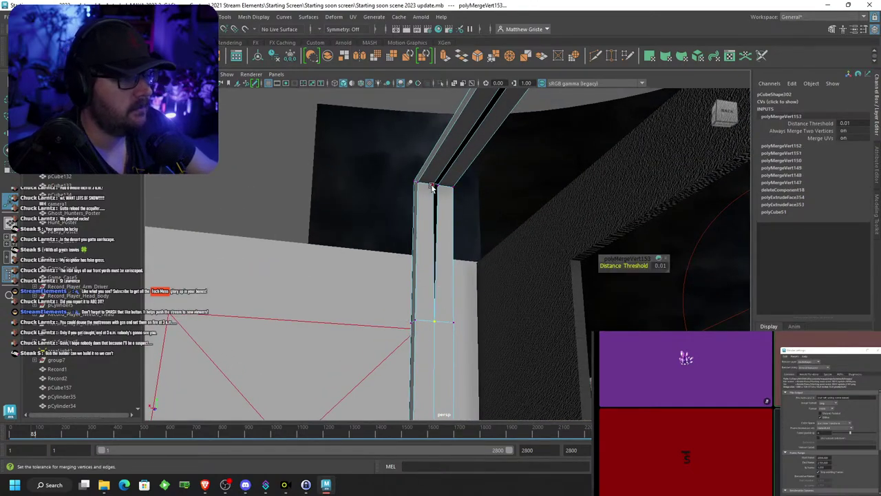
# Merge the split vertex pair at the frame's upper inner corner on the city backdrop end
pyautogui.click(434, 185)
pyautogui.rightClick(438, 163)
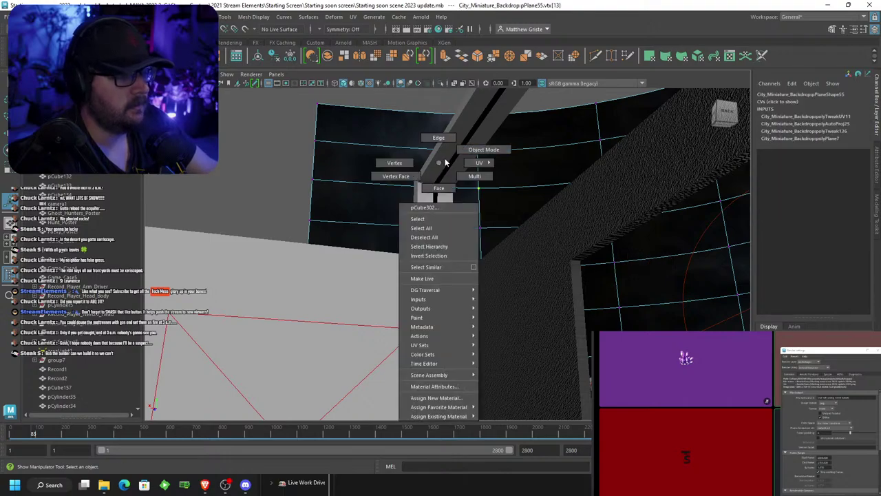
pyautogui.moveTo(445, 162); pyautogui.dragTo(402, 163, button='right')
pyautogui.click(452, 155)
pyautogui.press('q')
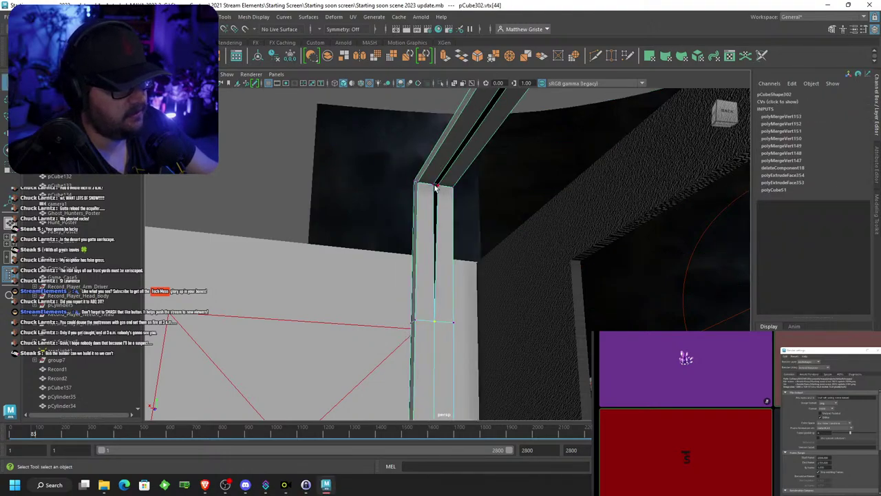
pyautogui.click(433, 186)
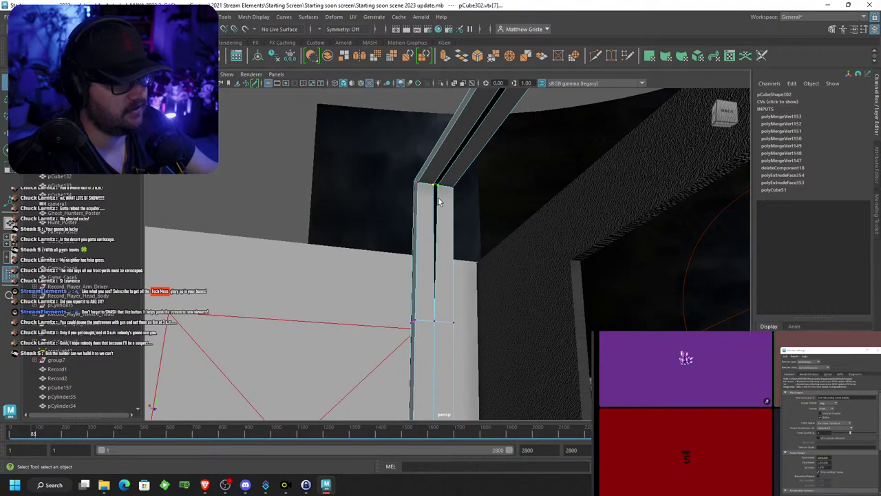
pyautogui.press('g')
pyautogui.press('t')
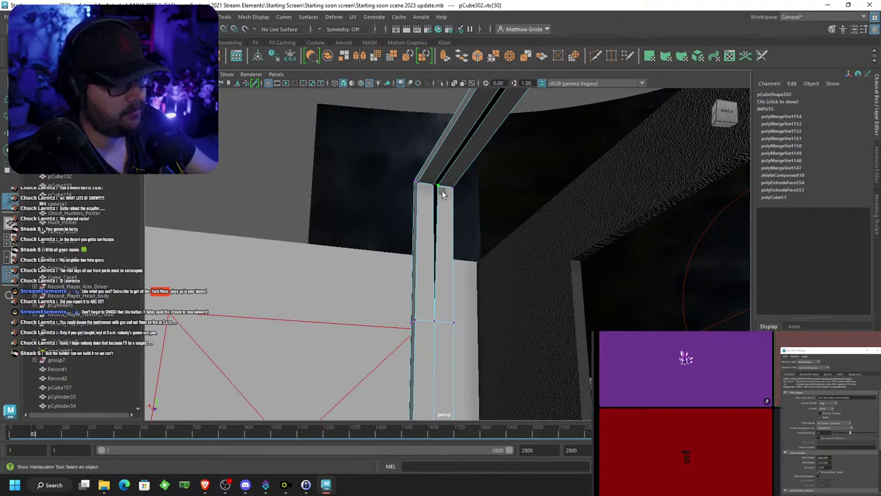
pyautogui.keyDown('alt'); pyautogui.moveTo(453, 187); pyautogui.dragTo(427, 255, button='middle'); pyautogui.keyUp('alt')
pyautogui.scroll(5, 393, 227)
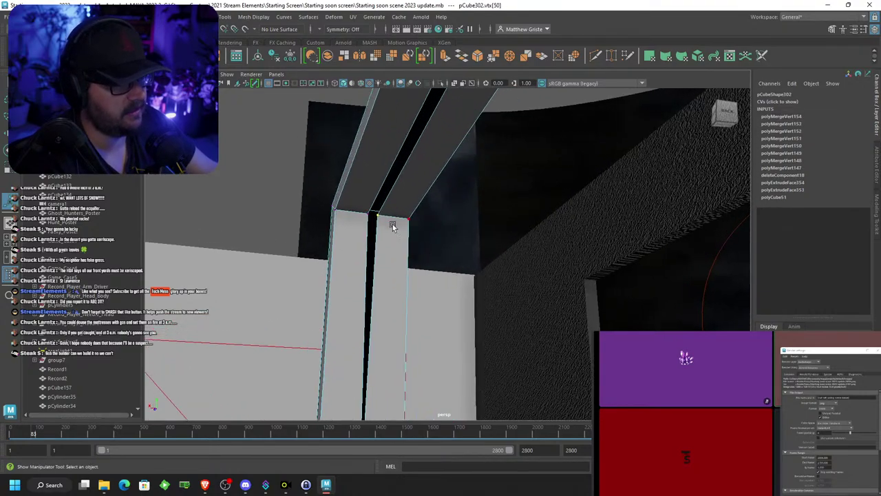
pyautogui.press('g')
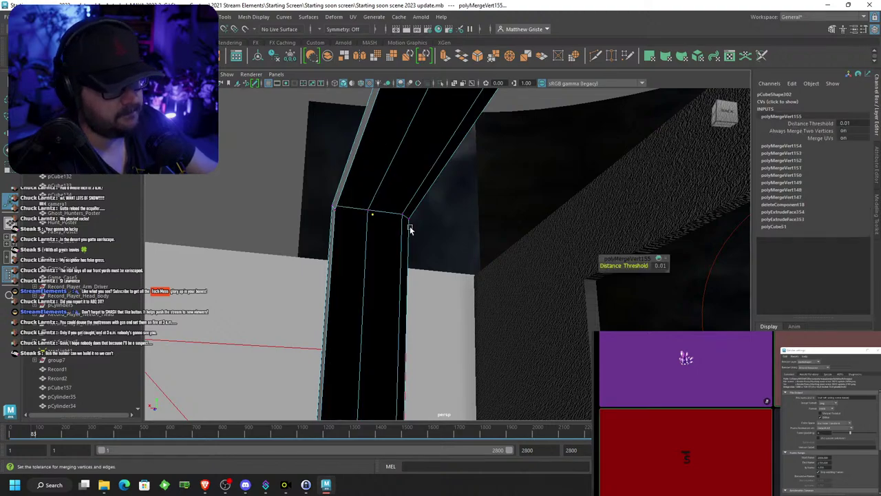
pyautogui.press('t')
# Close the frame's upper inner gap by merging the vertex pairs at its midpoint and the remaining corner
pyautogui.keyDown('alt'); pyautogui.moveTo(399, 221); pyautogui.dragTo(519, 199); pyautogui.keyUp('alt')
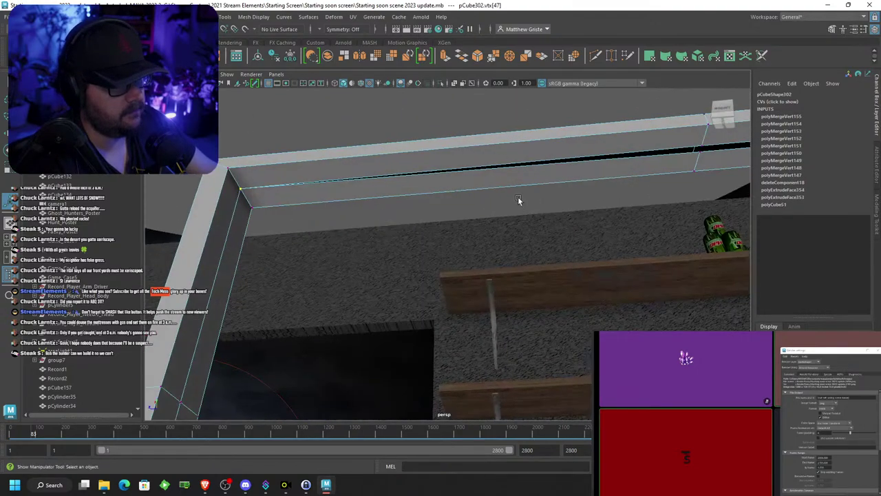
pyautogui.keyDown('alt'); pyautogui.moveTo(520, 199); pyautogui.dragTo(374, 239, button='middle'); pyautogui.keyUp('alt')
pyautogui.moveTo(427, 210); pyautogui.dragTo(442, 223)
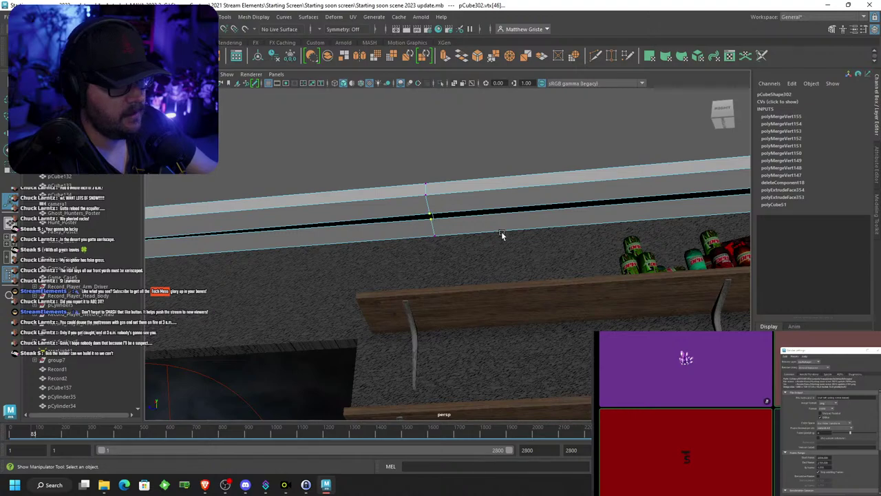
pyautogui.press('g')
pyautogui.scroll(-5, 502, 233)
pyautogui.keyDown('alt'); pyautogui.moveTo(605, 257); pyautogui.dragTo(481, 180); pyautogui.keyUp('alt')
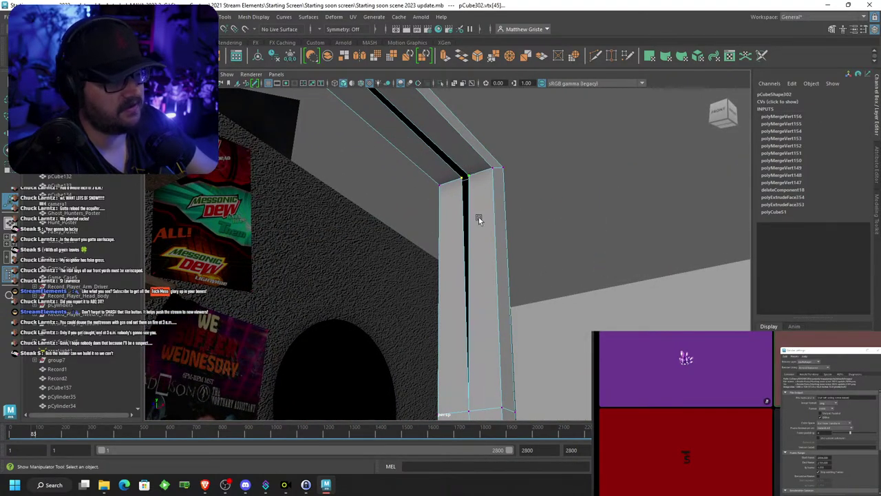
pyautogui.press('g')
# Return the frame to object mode and move it to the back wall's window opening, about X -20.34 and Z 21.59
pyautogui.scroll(-5, 480, 220)
pyautogui.keyDown('alt'); pyautogui.moveTo(476, 228); pyautogui.dragTo(419, 262); pyautogui.keyUp('alt')
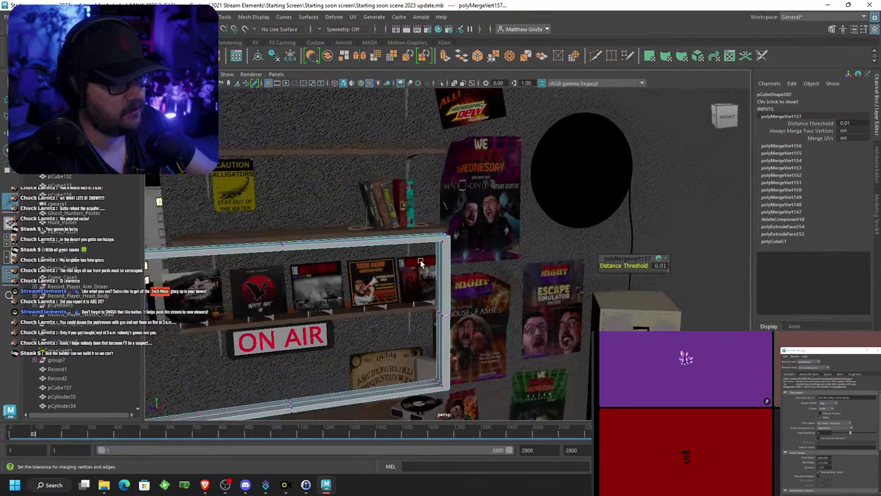
pyautogui.keyDown('alt'); pyautogui.moveTo(419, 261); pyautogui.dragTo(503, 218, button='middle'); pyautogui.keyUp('alt')
pyautogui.scroll(-3, 503, 219)
pyautogui.keyDown('alt'); pyautogui.moveTo(503, 218); pyautogui.dragTo(417, 240); pyautogui.keyUp('alt')
pyautogui.scroll(-5, 416, 239)
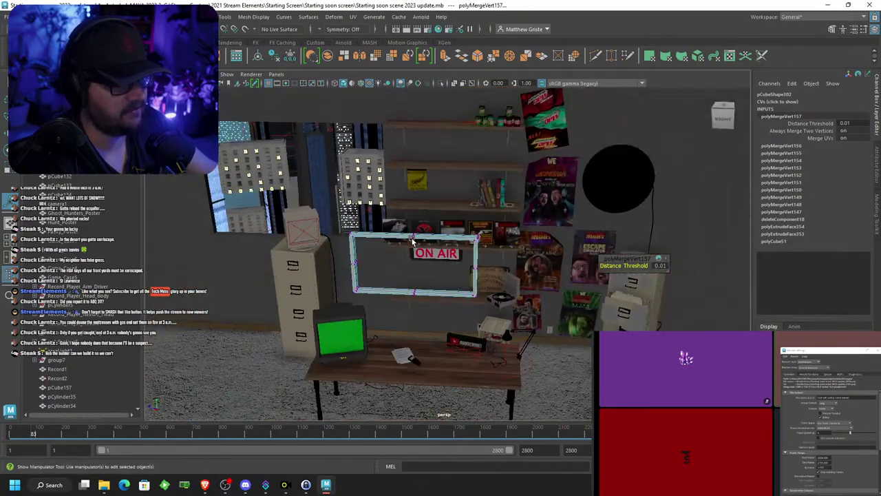
pyautogui.moveTo(412, 238); pyautogui.dragTo(451, 201, button='right')
pyautogui.scroll(-5, 440, 233)
pyautogui.press('w')
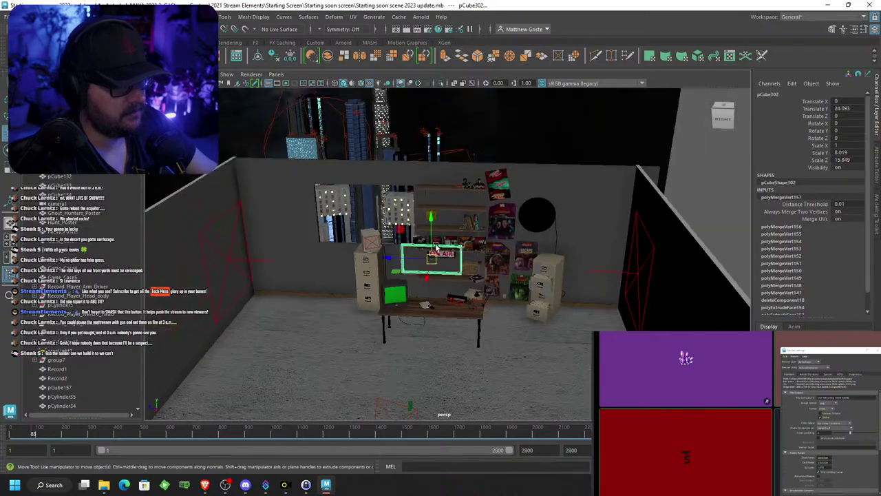
pyautogui.scroll(4, 431, 258)
pyautogui.moveTo(417, 277); pyautogui.dragTo(285, 214)
pyautogui.press('f')
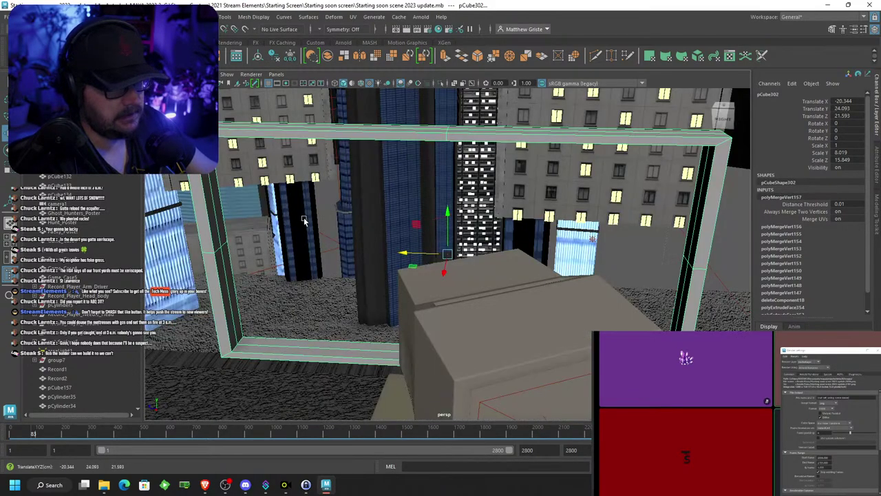
# Fit the frame around the wall opening by scaling it to about 1.34, 18.30, 29.89 and raising it to about Translate Y 28.43
pyautogui.scroll(-5, 324, 221)
pyautogui.keyDown('alt'); pyautogui.moveTo(399, 228); pyautogui.dragTo(451, 168); pyautogui.keyUp('alt')
pyautogui.scroll(3, 455, 243)
pyautogui.press('e')
pyautogui.press('r')
pyautogui.press('w')
pyautogui.press('e')
pyautogui.press('r')
pyautogui.moveTo(450, 152); pyautogui.dragTo(470, 149)
pyautogui.keyDown('alt'); pyautogui.moveTo(470, 150); pyautogui.dragTo(391, 200, button='right'); pyautogui.keyUp('alt')
pyautogui.keyDown('alt'); pyautogui.moveTo(391, 200); pyautogui.dragTo(460, 267); pyautogui.keyUp('alt')
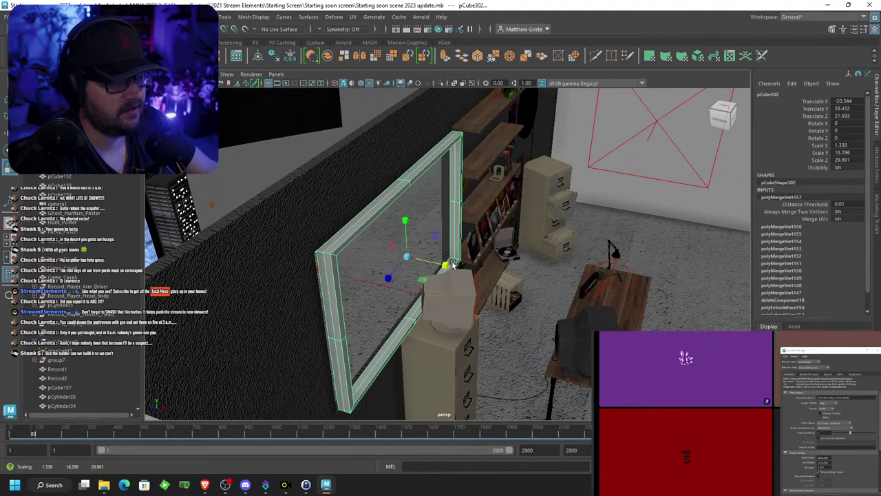
# Switch to the Brave browser and search for "titanic re-release" in a new tab
pyautogui.click(204, 484)
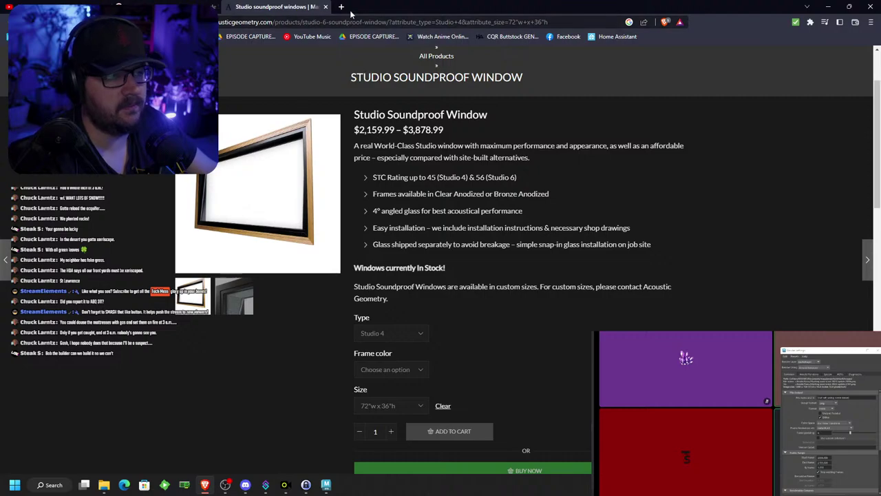
pyautogui.click(341, 8)
pyautogui.write('titani')
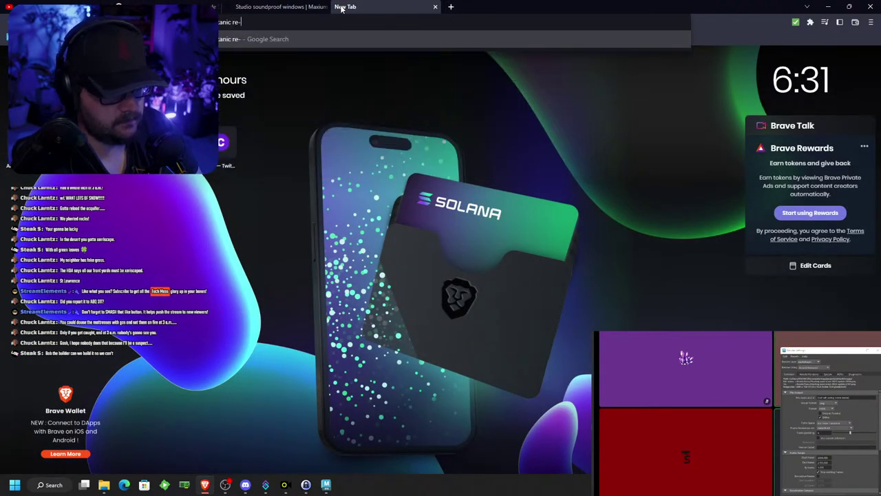
pyautogui.write('c re-release')
pyautogui.press('Return')
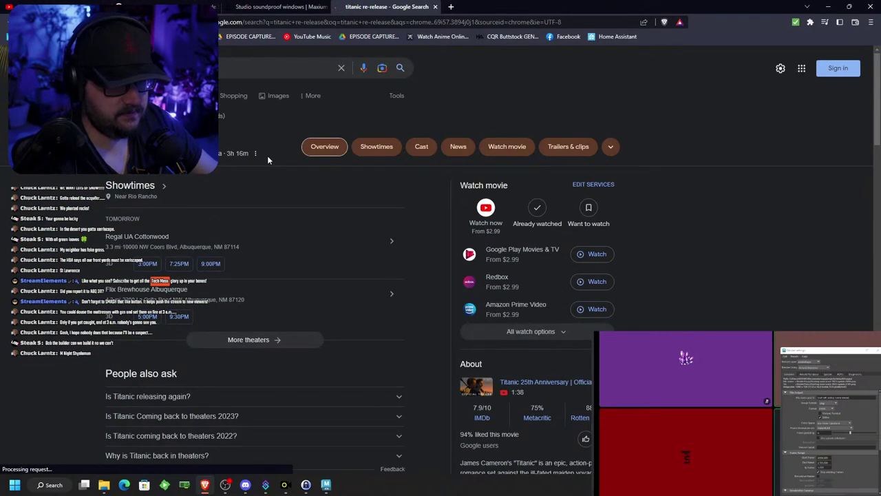
# Read through the Titanic re-release search results and close their tab
pyautogui.scroll(-2, 232, 241)
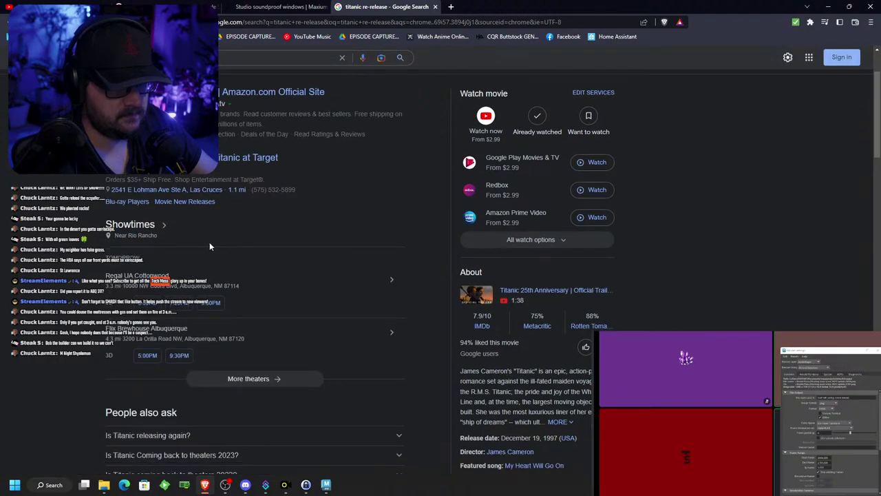
pyautogui.scroll(-3, 88, 305)
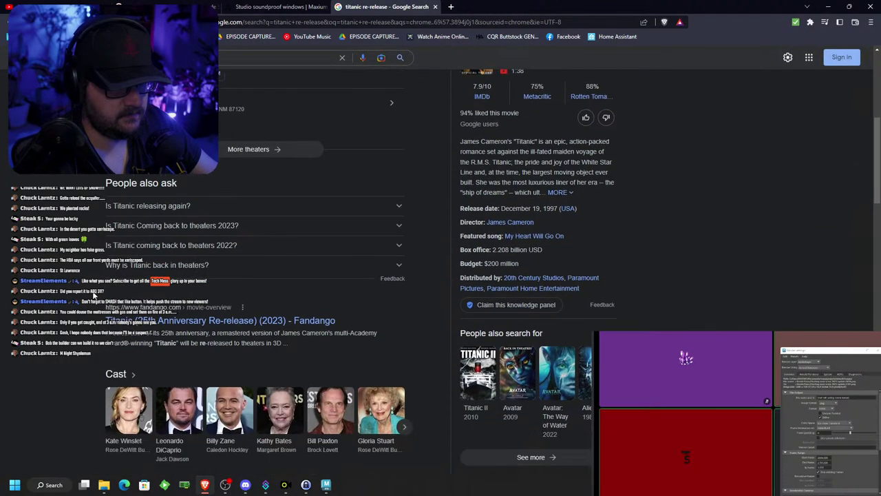
pyautogui.scroll(-3, 177, 320)
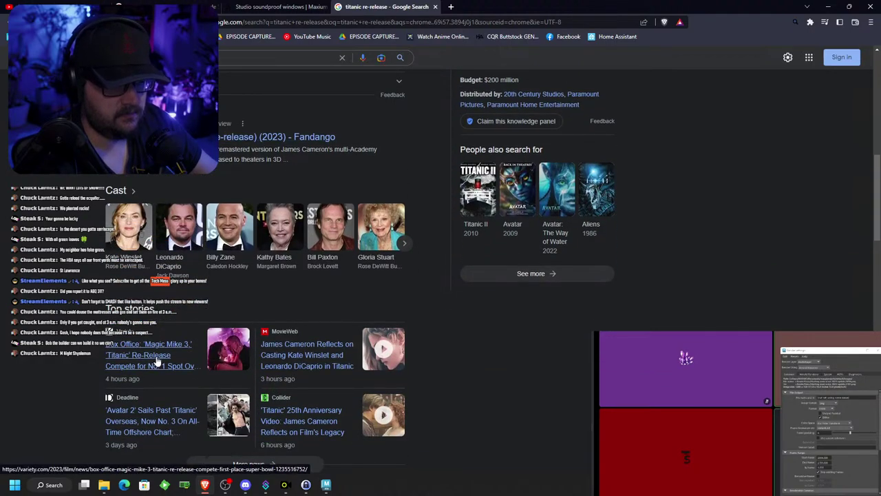
pyautogui.scroll(-3, 179, 369)
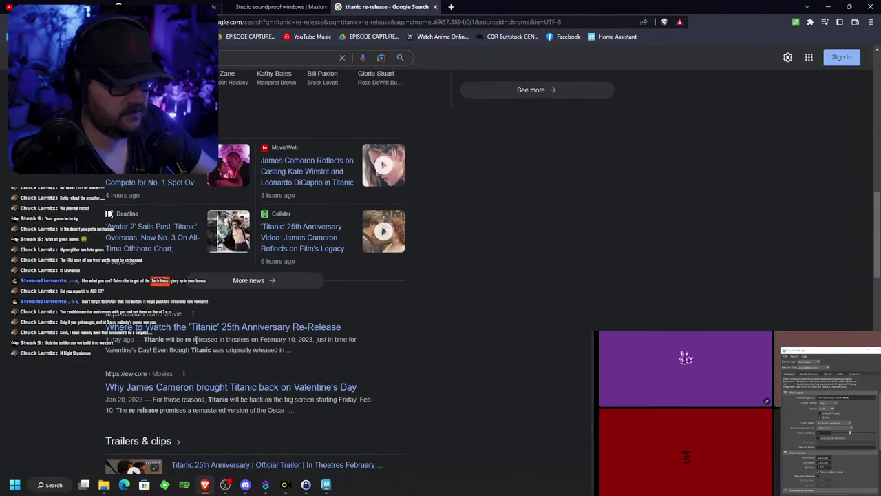
pyautogui.click(434, 7)
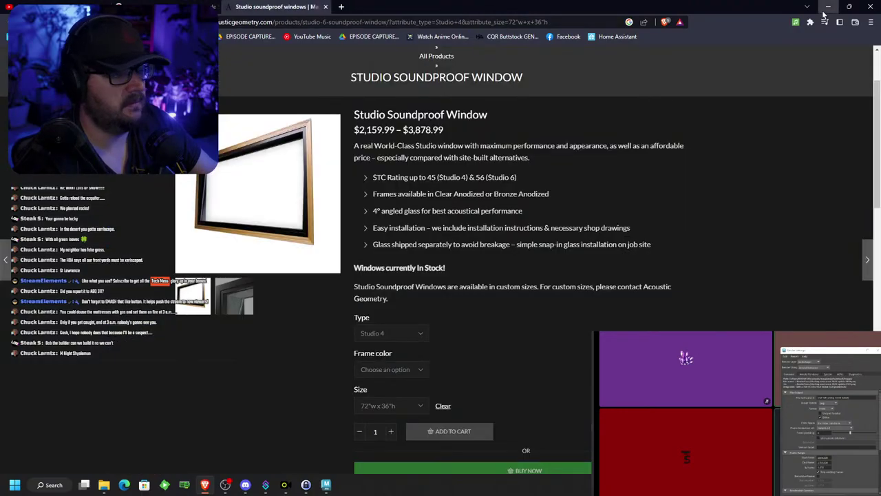
# Switch back to Maya and set the window frame deeper into the wall opening, at about X -21.17 and Z 21.97
pyautogui.hotkey('alt', 'Tab')
pyautogui.scroll(3, 379, 219)
pyautogui.keyDown('alt'); pyautogui.moveTo(375, 205); pyautogui.dragTo(367, 249, button='middle'); pyautogui.keyUp('alt')
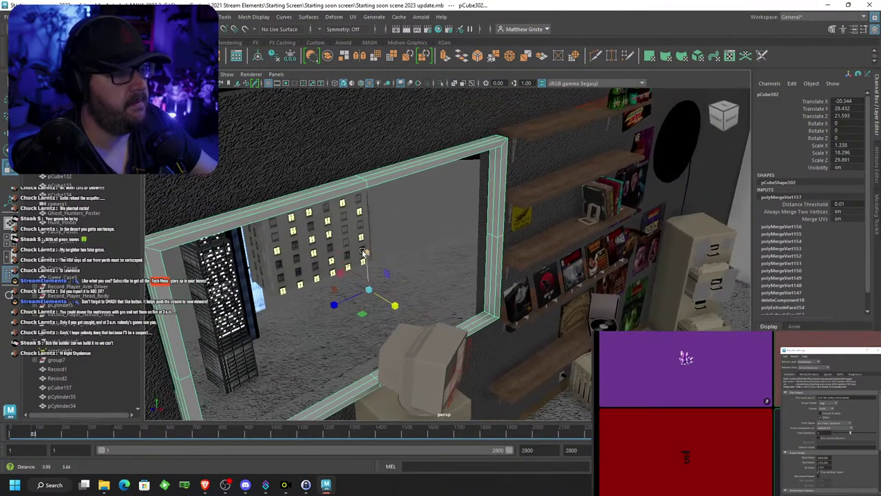
pyautogui.keyDown('alt'); pyautogui.moveTo(366, 249); pyautogui.dragTo(415, 254); pyautogui.keyUp('alt')
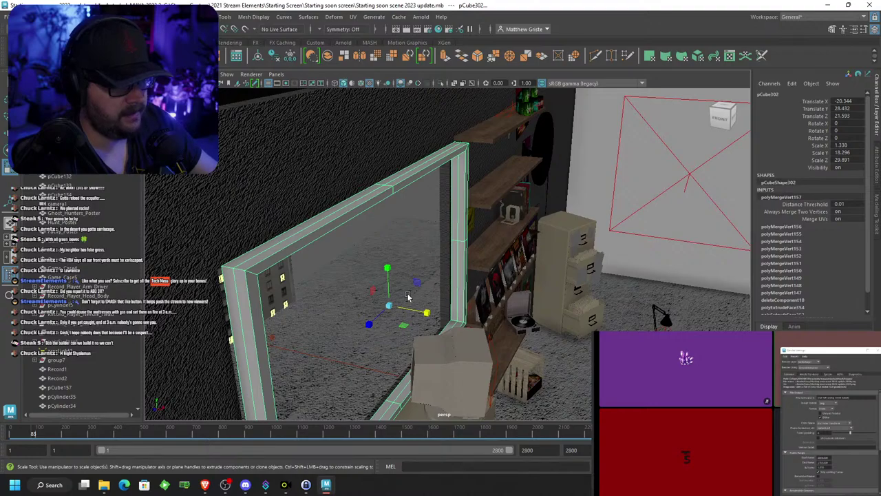
pyautogui.press('w')
pyautogui.moveTo(394, 311); pyautogui.dragTo(334, 250)
# Adjust the window frame's height to about Scale Y 18.70 and lower it to about Translate Y 28.09
pyautogui.press('r')
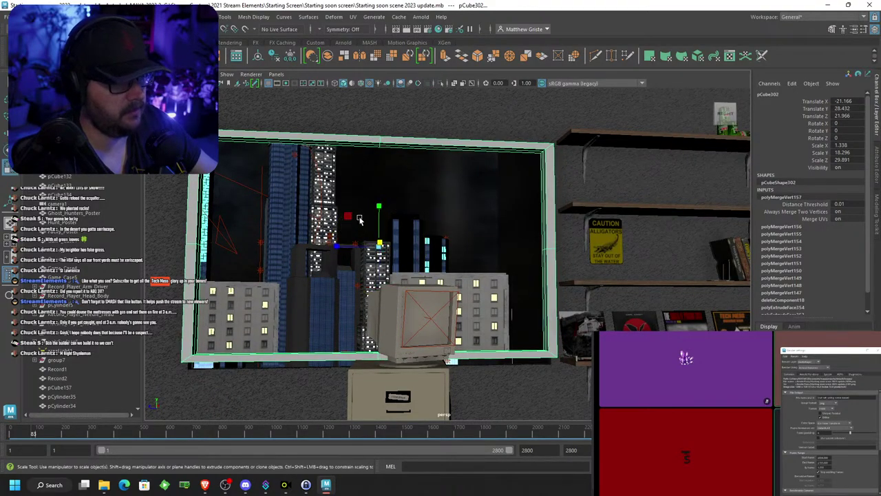
pyautogui.moveTo(379, 206); pyautogui.dragTo(341, 227)
pyautogui.press('w')
pyautogui.press('r')
pyautogui.moveTo(405, 196); pyautogui.dragTo(375, 183)
pyautogui.press('w')
# Examine how the window frame fits the back wall's opening and the city backdrop from several angles
pyautogui.click(398, 202)
pyautogui.scroll(-5, 417, 205)
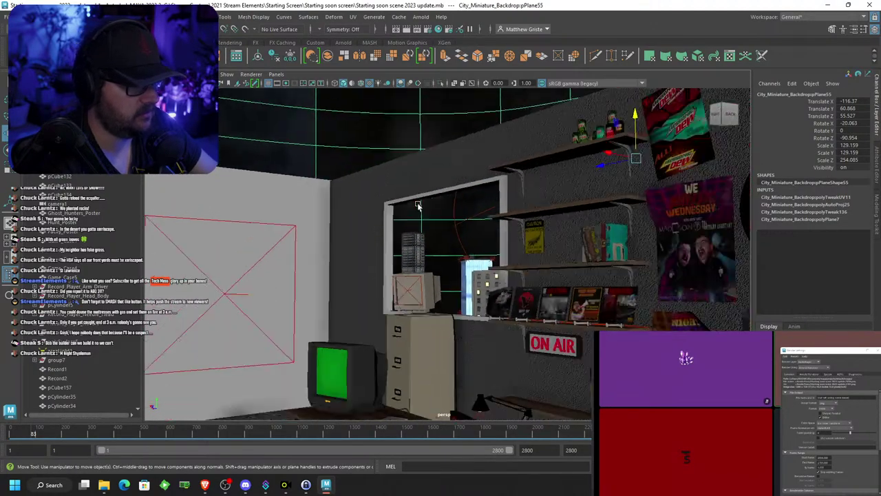
pyautogui.keyDown('alt'); pyautogui.moveTo(377, 219); pyautogui.dragTo(441, 228); pyautogui.keyUp('alt')
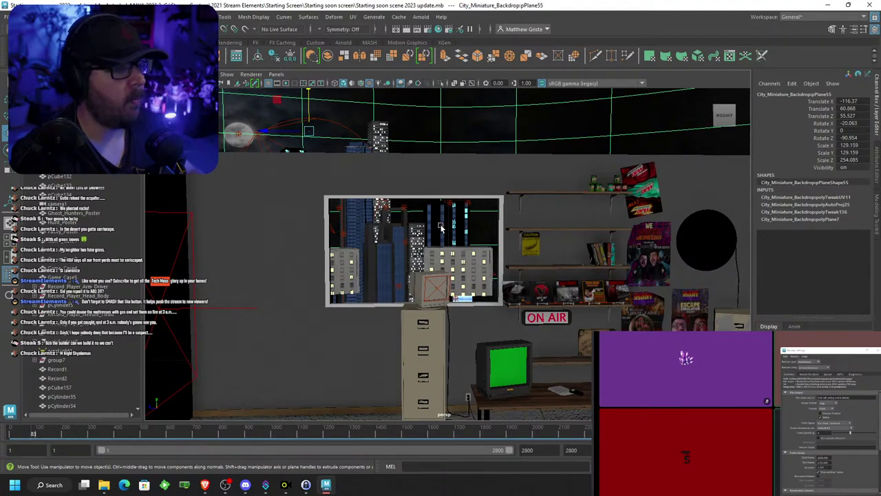
pyautogui.scroll(3, 441, 227)
pyautogui.keyDown('alt'); pyautogui.moveTo(441, 227); pyautogui.dragTo(383, 250); pyautogui.keyUp('alt')
pyautogui.scroll(-3, 420, 239)
pyautogui.keyDown('alt'); pyautogui.moveTo(384, 249); pyautogui.dragTo(383, 252, button='middle'); pyautogui.keyUp('alt')
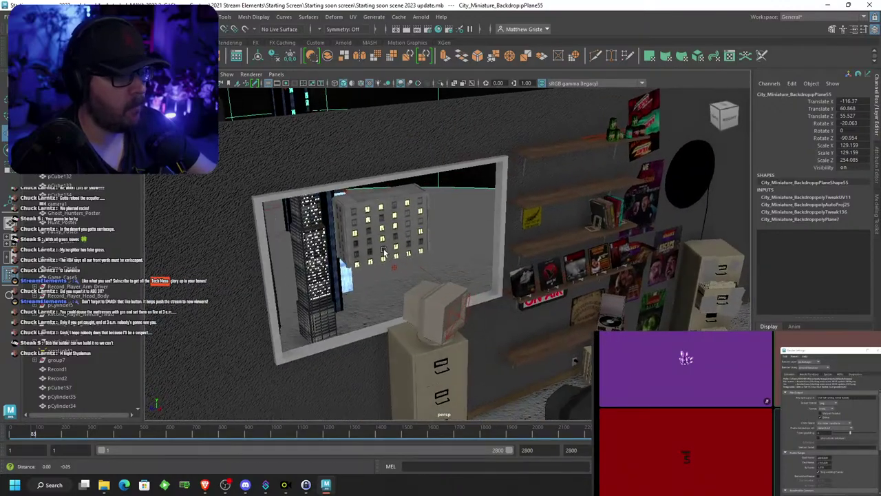
pyautogui.keyDown('alt'); pyautogui.moveTo(384, 253); pyautogui.dragTo(331, 309); pyautogui.keyUp('alt')
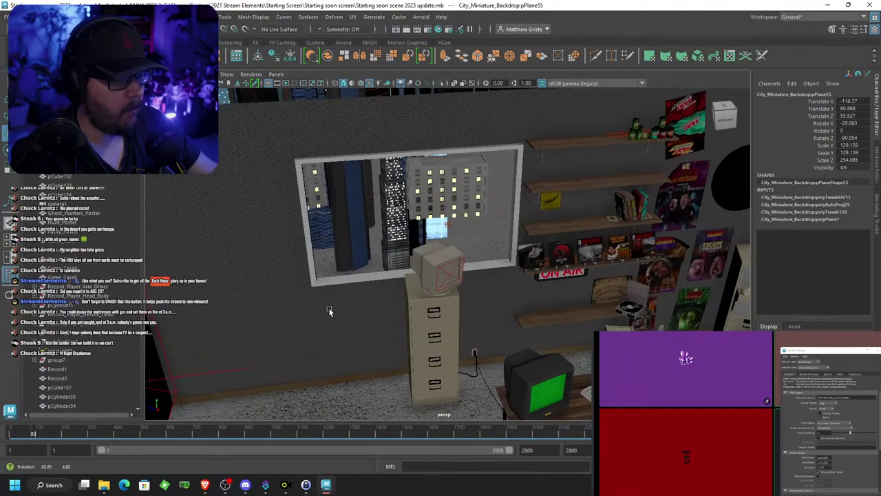
# Select the window frame and nudge it slightly along X into the back wall
pyautogui.scroll(3, 328, 296)
pyautogui.click(321, 290)
pyautogui.press('f')
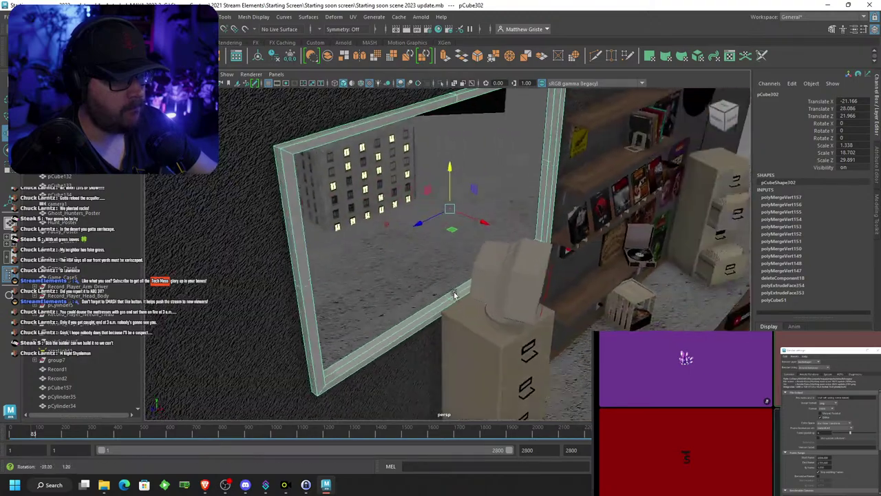
pyautogui.moveTo(482, 214); pyautogui.dragTo(475, 207)
pyautogui.scroll(-5, 474, 210)
# Duplicate the floor baseboard, shorten the copy to about Scale Z 31.35 and raise it to the frame's top edge, about Translate Y 36.56
pyautogui.keyDown('alt'); pyautogui.moveTo(462, 303); pyautogui.dragTo(419, 363); pyautogui.keyUp('alt')
pyautogui.click(428, 393)
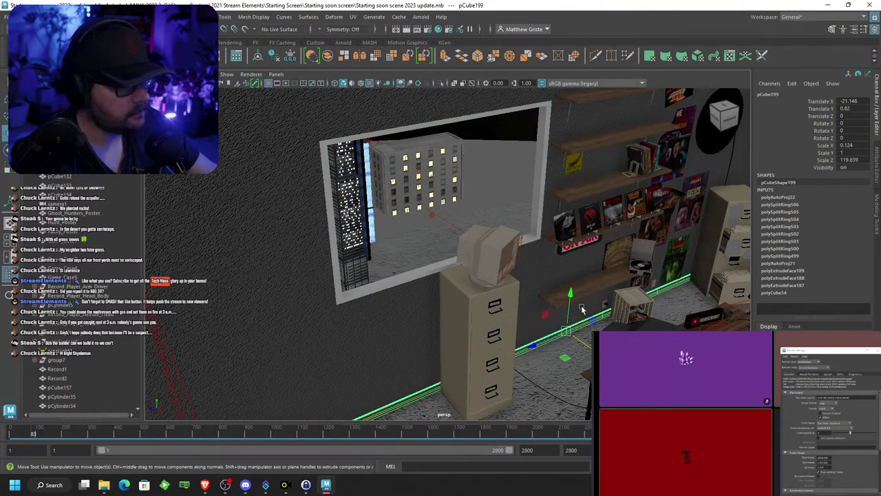
pyautogui.hotkey('ctrl', 'd')
pyautogui.moveTo(570, 297); pyautogui.dragTo(431, 207)
pyautogui.press('e')
pyautogui.press('r')
pyautogui.press('w')
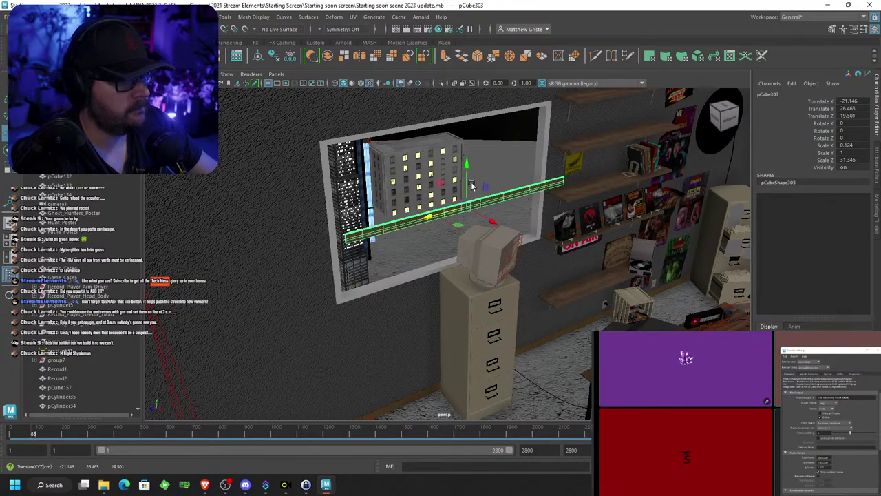
pyautogui.moveTo(471, 186); pyautogui.dragTo(466, 94)
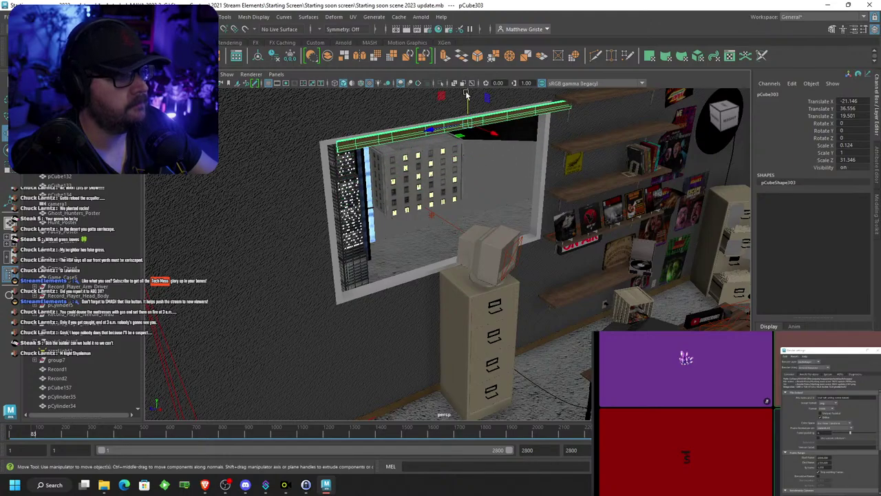
# Open the render view and start a preview render of the scene
pyautogui.click(395, 30)
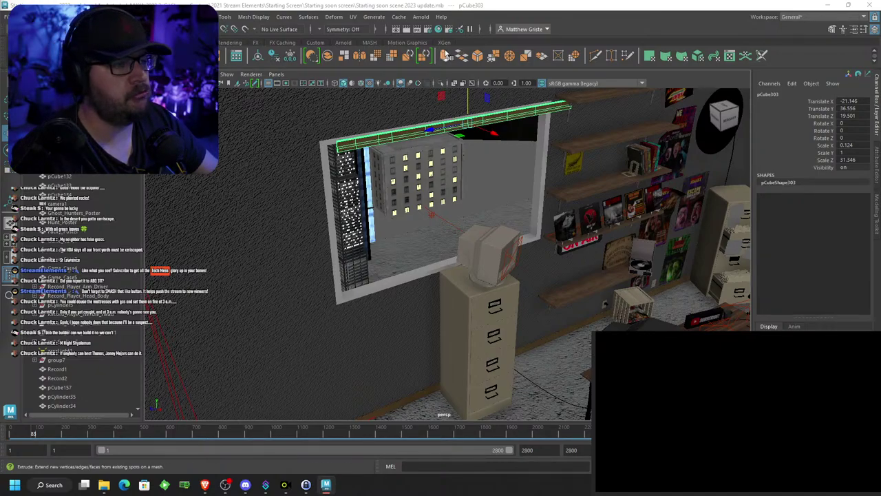
pyautogui.click(428, 29)
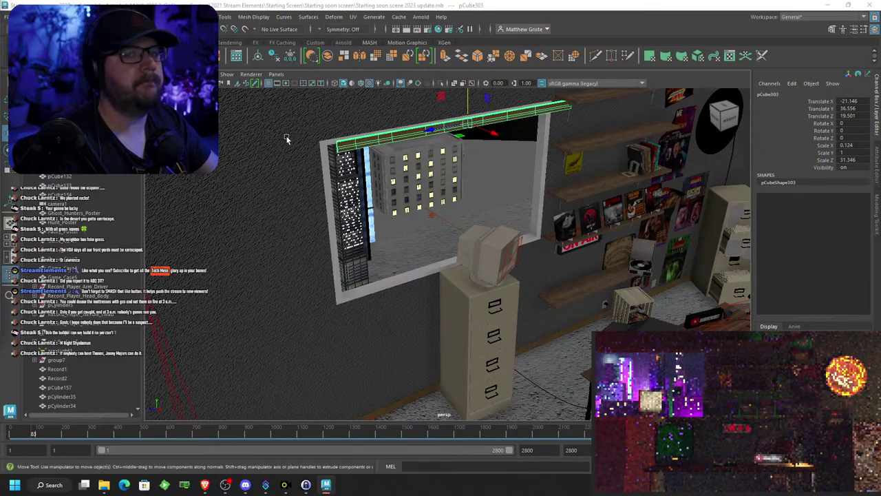
# Align the trim piece with the frame's top at about Y 37.44 and Z 21.98, and shorten it to about Scale Z 29.98
pyautogui.keyDown('alt'); pyautogui.moveTo(396, 157); pyautogui.dragTo(438, 171); pyautogui.keyUp('alt')
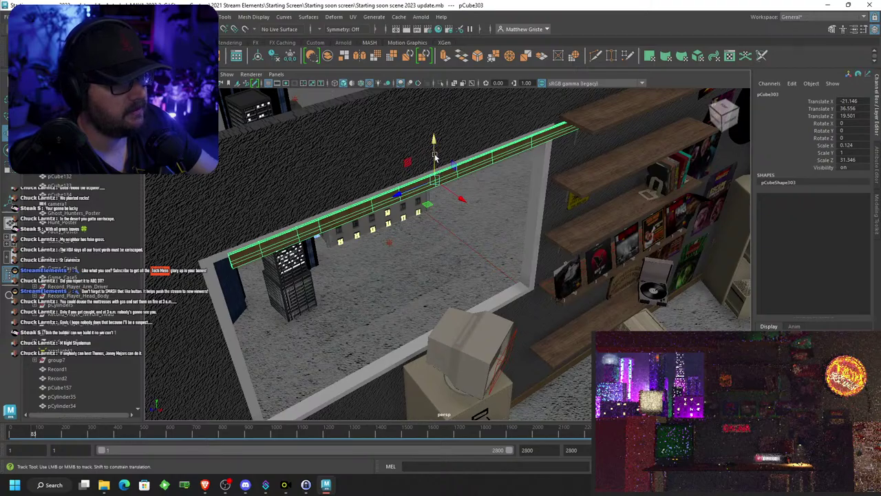
pyautogui.scroll(3, 435, 156)
pyautogui.keyDown('alt'); pyautogui.moveTo(435, 156); pyautogui.dragTo(462, 166, button='middle'); pyautogui.keyUp('alt')
pyautogui.keyDown('alt'); pyautogui.moveTo(462, 166); pyautogui.dragTo(433, 173); pyautogui.keyUp('alt')
pyautogui.keyDown('alt'); pyautogui.moveTo(434, 173); pyautogui.dragTo(401, 190); pyautogui.keyUp('alt')
pyautogui.press('r')
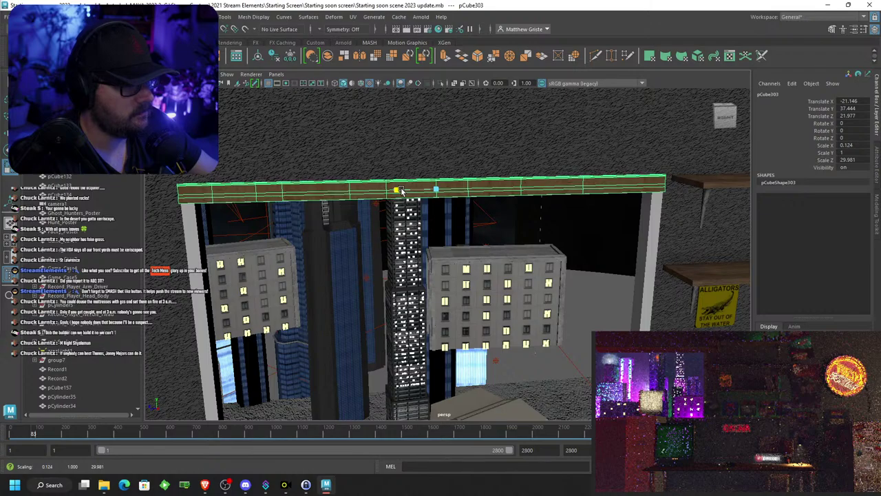
# Bring up the side view full size, framed closely on the left end of the top trim
pyautogui.keyDown('alt'); pyautogui.moveTo(291, 187); pyautogui.dragTo(285, 180); pyautogui.keyUp('alt')
pyautogui.keyDown('alt'); pyautogui.moveTo(286, 180); pyautogui.dragTo(362, 188, button='middle'); pyautogui.keyUp('alt')
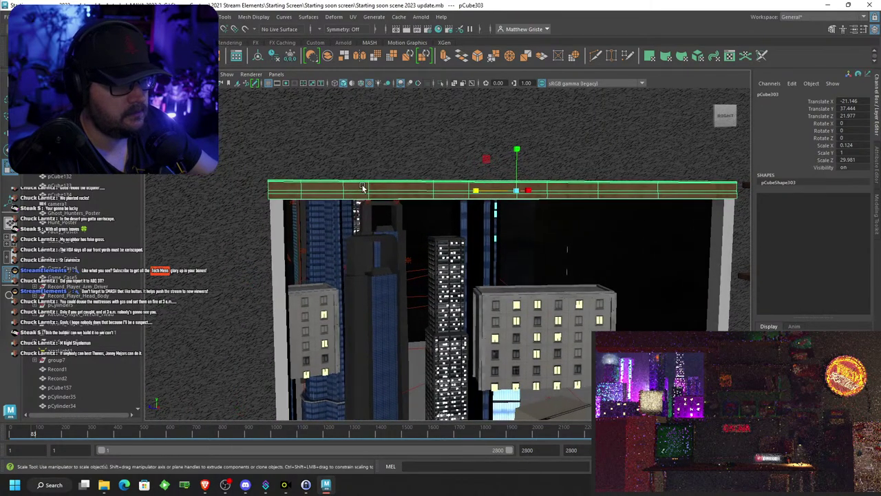
pyautogui.scroll(2, 354, 187)
pyautogui.press('space')
pyautogui.scroll(-4, 357, 215)
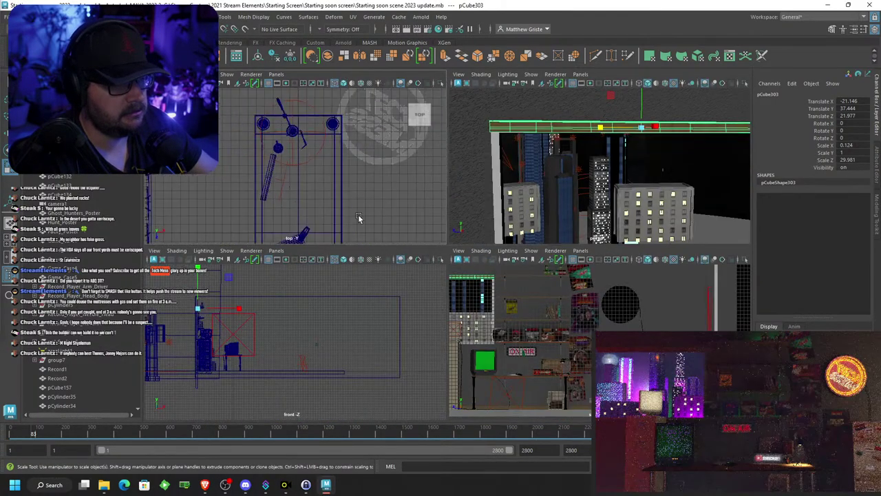
pyautogui.scroll(5, 464, 306)
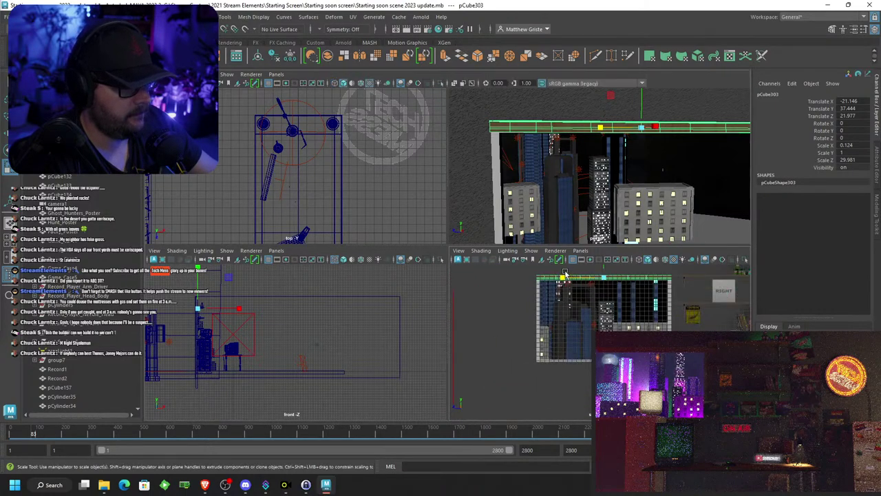
pyautogui.press('space')
pyautogui.keyDown('alt'); pyautogui.moveTo(459, 213); pyautogui.dragTo(604, 366, button='middle'); pyautogui.keyUp('alt')
pyautogui.scroll(6, 496, 241)
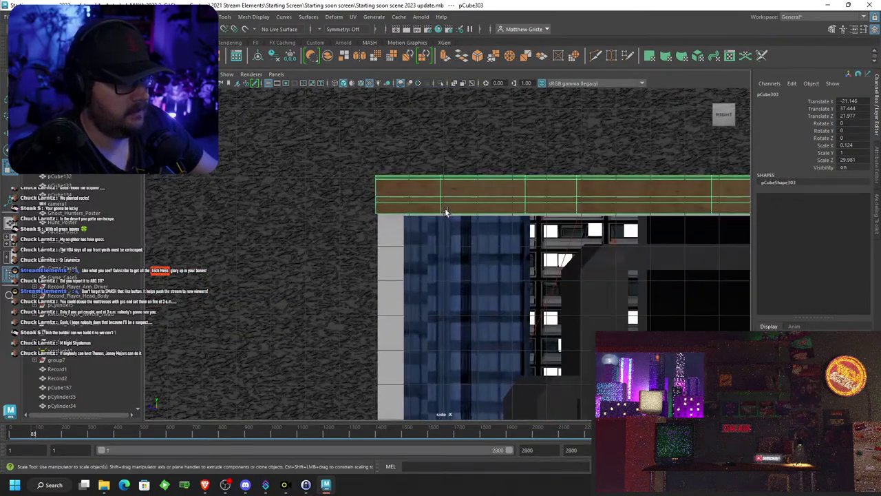
# Slant the top trim's left end by rotating its end vertices and shifting them inward over the frame's corner
pyautogui.rightClick(441, 198)
pyautogui.moveTo(441, 198); pyautogui.dragTo(395, 190, button='right')
pyautogui.moveTo(340, 166); pyautogui.dragTo(390, 226)
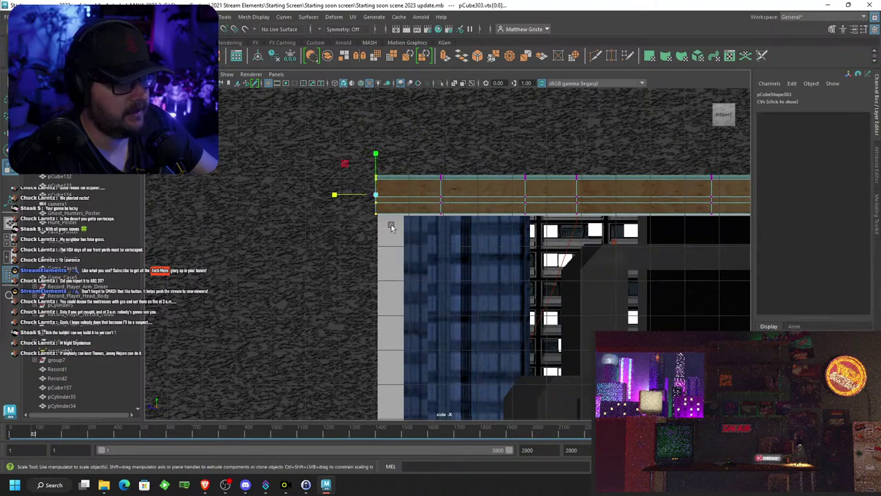
pyautogui.press('e')
pyautogui.moveTo(406, 181); pyautogui.dragTo(376, 154)
pyautogui.press('r')
pyautogui.press('w')
pyautogui.moveTo(337, 192); pyautogui.dragTo(352, 188)
# Refine the left end's mitre by rotating its vertices further and nudging them inward to match the frame's corner
pyautogui.press('e')
pyautogui.moveTo(410, 161); pyautogui.dragTo(389, 153)
pyautogui.press('r')
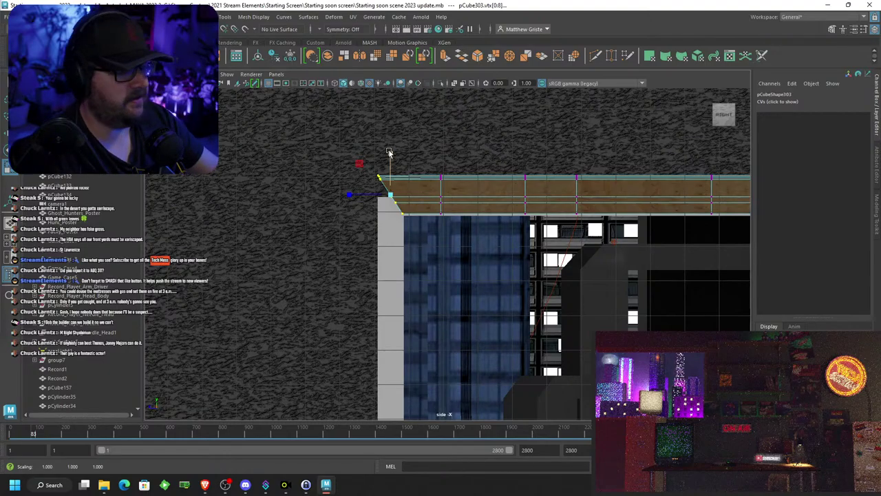
pyautogui.press('w')
pyautogui.moveTo(347, 193); pyautogui.dragTo(353, 193)
# Slant the top trim's right end by rotating its end vertices and moving them inward to the frame's outer corner
pyautogui.scroll(-4, 519, 232)
pyautogui.keyDown('alt'); pyautogui.moveTo(523, 234); pyautogui.dragTo(299, 246, button='middle'); pyautogui.keyUp('alt')
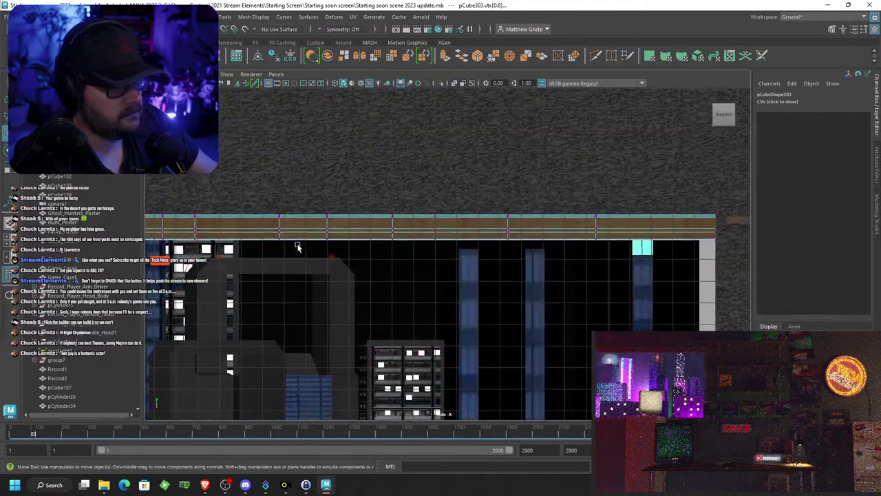
pyautogui.scroll(3, 507, 229)
pyautogui.keyDown('alt'); pyautogui.moveTo(731, 214); pyautogui.dragTo(367, 223, button='middle'); pyautogui.keyUp('alt')
pyautogui.scroll(3, 263, 236)
pyautogui.moveTo(353, 195); pyautogui.dragTo(383, 262)
pyautogui.press('e')
pyautogui.moveTo(379, 197); pyautogui.dragTo(369, 180)
pyautogui.press('r')
pyautogui.press('w')
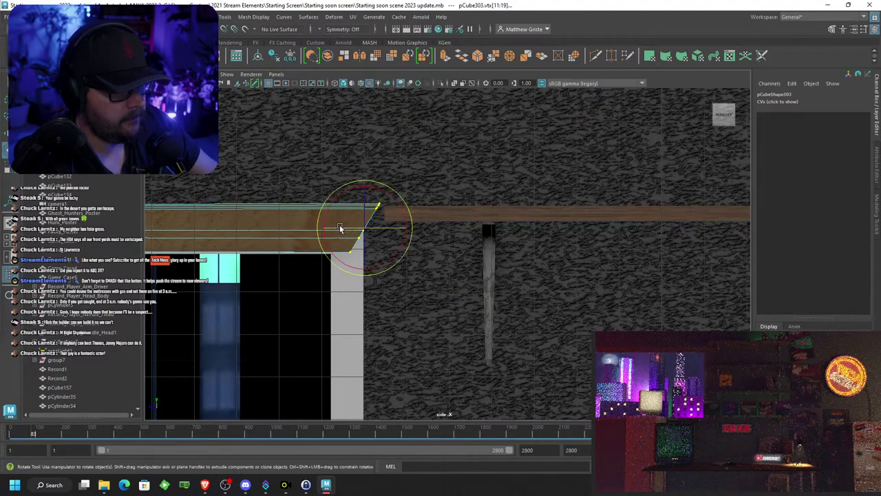
pyautogui.moveTo(331, 229); pyautogui.dragTo(318, 229)
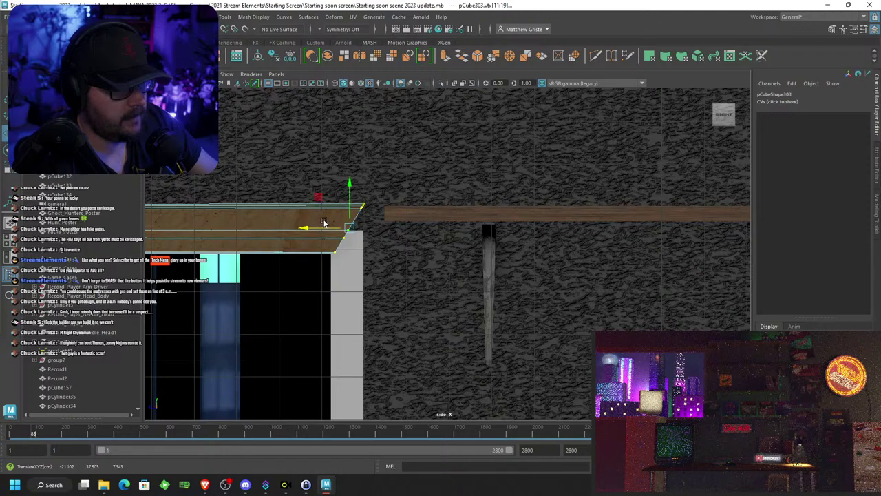
# Refine the top trim's right-end mitre by rotating its end vertices further, scaling them vertically and nudging them sideways
pyautogui.press('e')
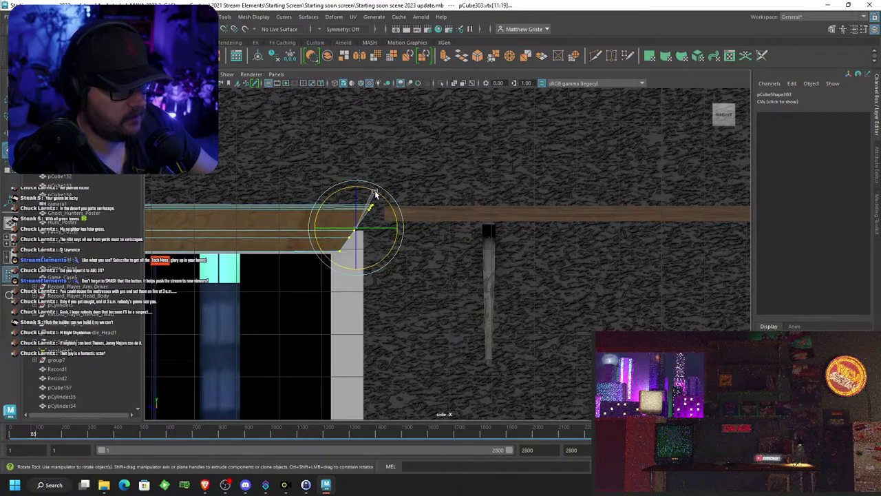
pyautogui.press('r')
pyautogui.moveTo(355, 188); pyautogui.dragTo(355, 192)
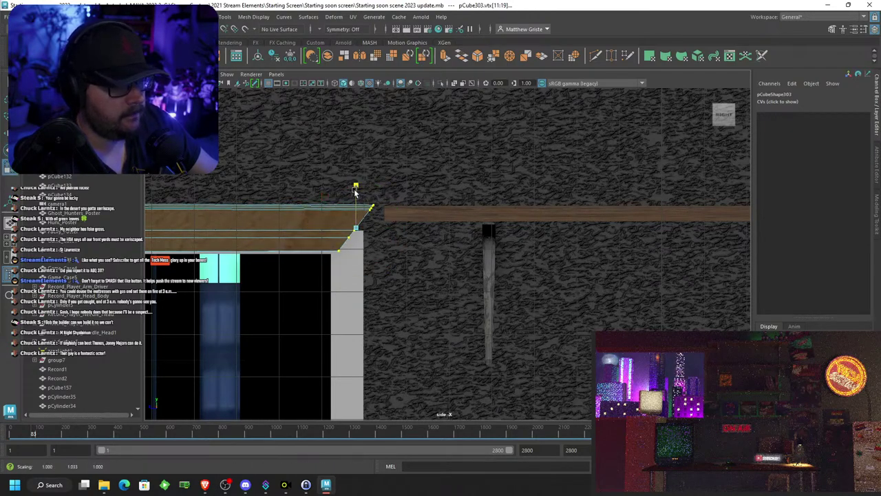
pyautogui.press('e')
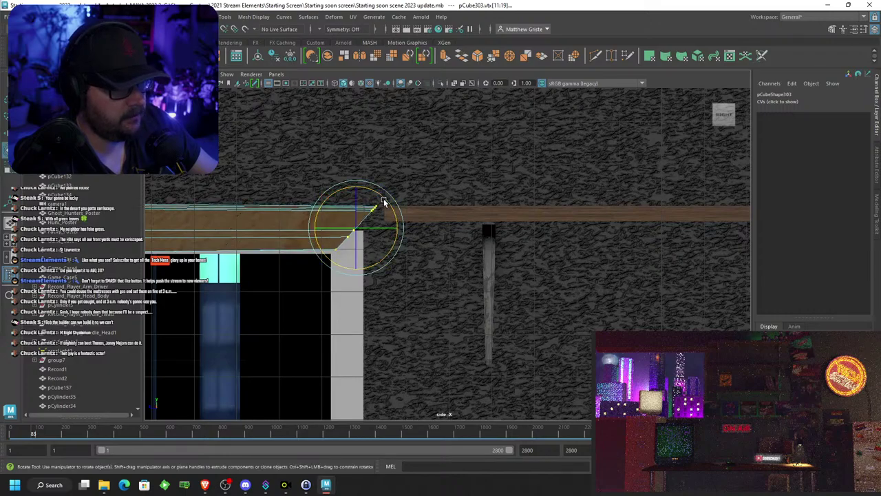
pyautogui.press('w')
pyautogui.press('r')
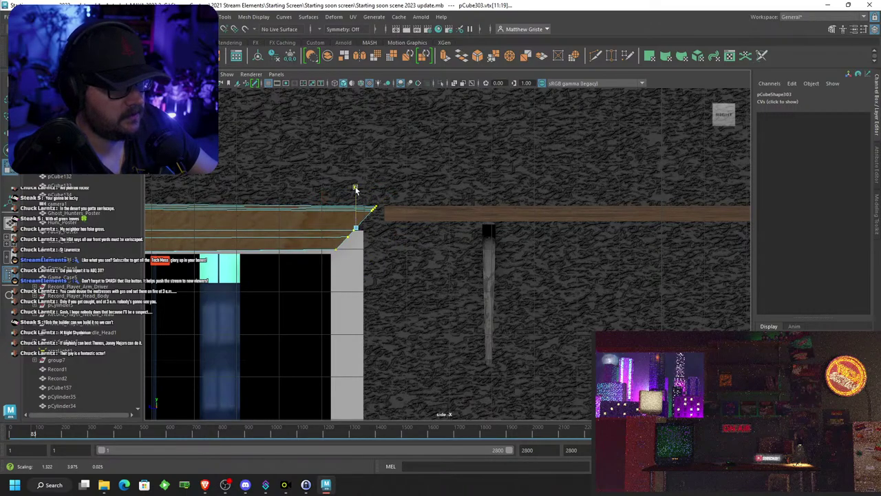
pyautogui.moveTo(355, 188); pyautogui.dragTo(355, 186)
pyautogui.press('w')
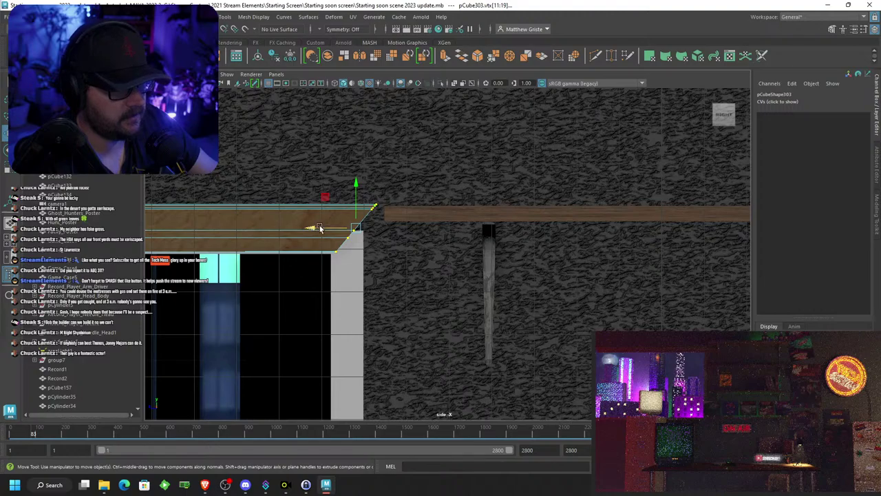
pyautogui.moveTo(318, 228); pyautogui.dragTo(317, 228)
# Return the top trim to object selection and raise the whole piece to Translate Y 37.659
pyautogui.scroll(-3, 318, 227)
pyautogui.keyDown('alt'); pyautogui.moveTo(343, 238); pyautogui.dragTo(619, 263, button='middle'); pyautogui.keyUp('alt')
pyautogui.scroll(-1, 413, 228)
pyautogui.keyDown('alt'); pyautogui.moveTo(389, 260); pyautogui.dragTo(519, 254, button='middle'); pyautogui.keyUp('alt')
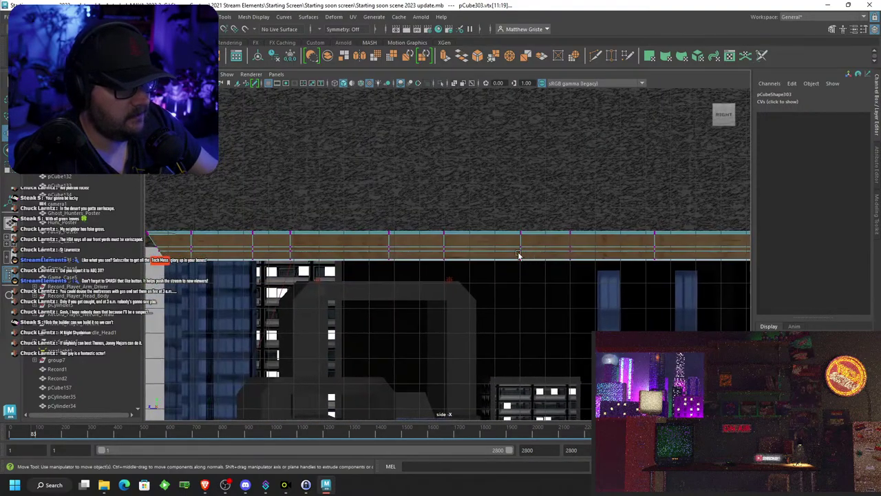
pyautogui.scroll(-2, 457, 255)
pyautogui.keyDown('alt'); pyautogui.moveTo(454, 256); pyautogui.dragTo(496, 234, button='middle'); pyautogui.keyUp('alt')
pyautogui.scroll(1, 496, 234)
pyautogui.click(479, 230)
pyautogui.moveTo(479, 230); pyautogui.dragTo(523, 205, button='right')
pyautogui.click(520, 226)
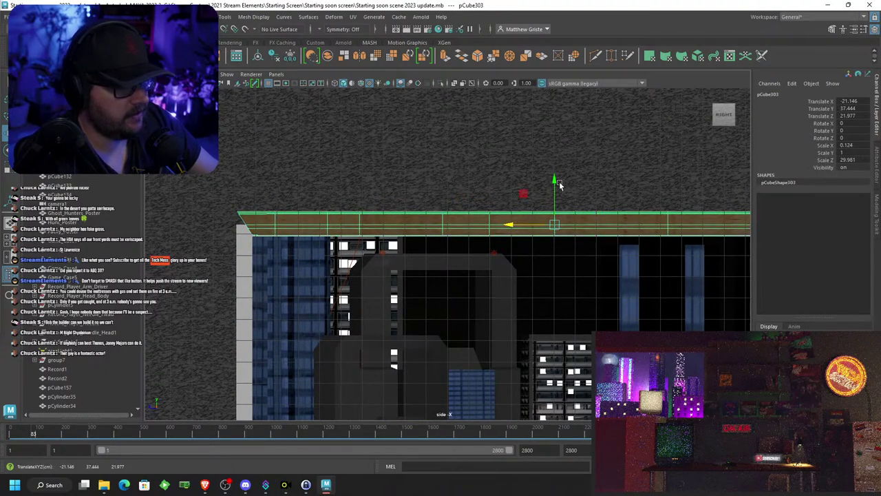
pyautogui.moveTo(558, 184); pyautogui.dragTo(559, 180)
# Duplicate the top trim and move the copy sideways to the window frame's left side
pyautogui.keyDown('alt'); pyautogui.moveTo(566, 224); pyautogui.dragTo(550, 221); pyautogui.keyUp('alt')
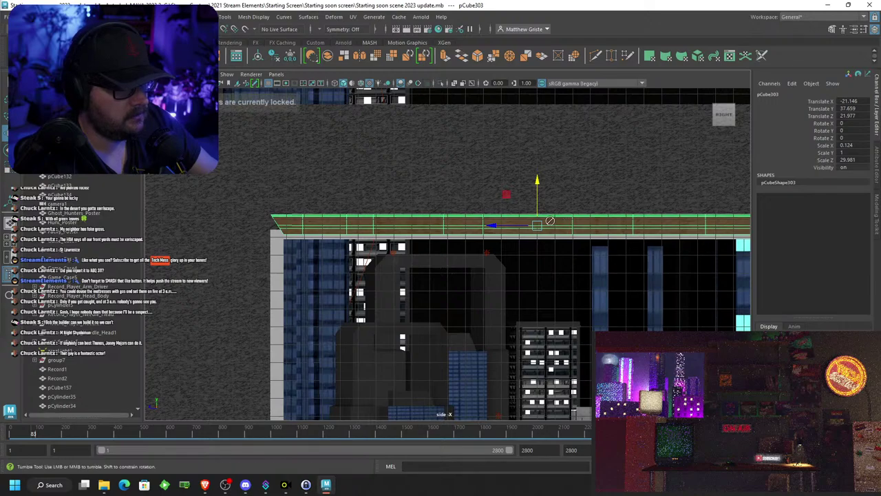
pyautogui.keyDown('alt'); pyautogui.moveTo(550, 220); pyautogui.dragTo(499, 199, button='middle'); pyautogui.keyUp('alt')
pyautogui.scroll(-3, 503, 205)
pyautogui.scroll(1, 498, 212)
pyautogui.scroll(-1, 498, 198)
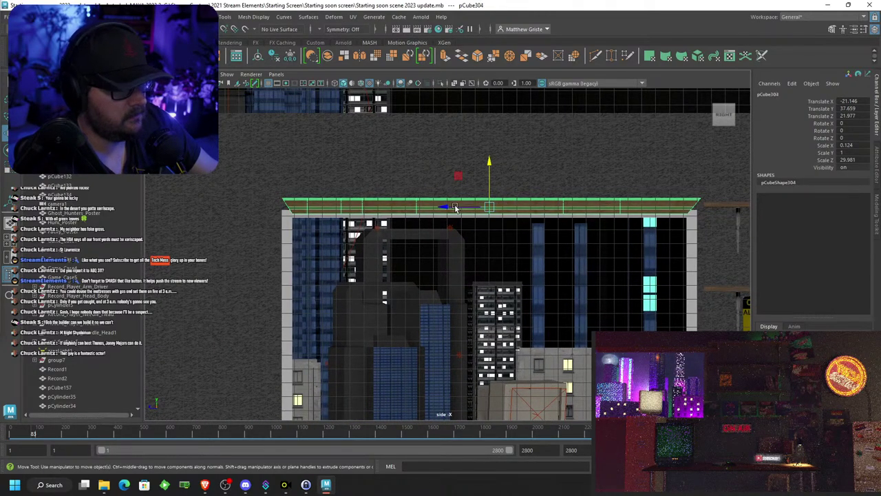
pyautogui.moveTo(455, 207); pyautogui.dragTo(269, 208)
# Stand the copied trim upright along the frame's left side with Rotate X set to 90
pyautogui.press('e')
pyautogui.moveTo(333, 181); pyautogui.dragTo(308, 293)
pyautogui.press('w')
pyautogui.keyDown('alt'); pyautogui.moveTo(307, 292); pyautogui.dragTo(312, 244, button='middle'); pyautogui.keyUp('alt')
pyautogui.press('e')
pyautogui.moveTo(328, 247); pyautogui.dragTo(326, 245)
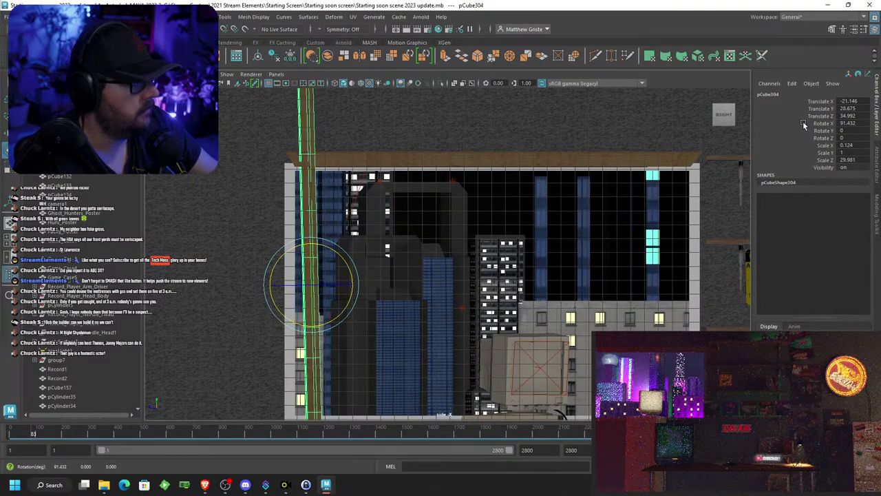
pyautogui.click(853, 124)
pyautogui.write('90')
pyautogui.press('Return')
# Align the upright trim with the frame's left outer edge at Translate Y 22.706 and Translate Z 36.852
pyautogui.press('w')
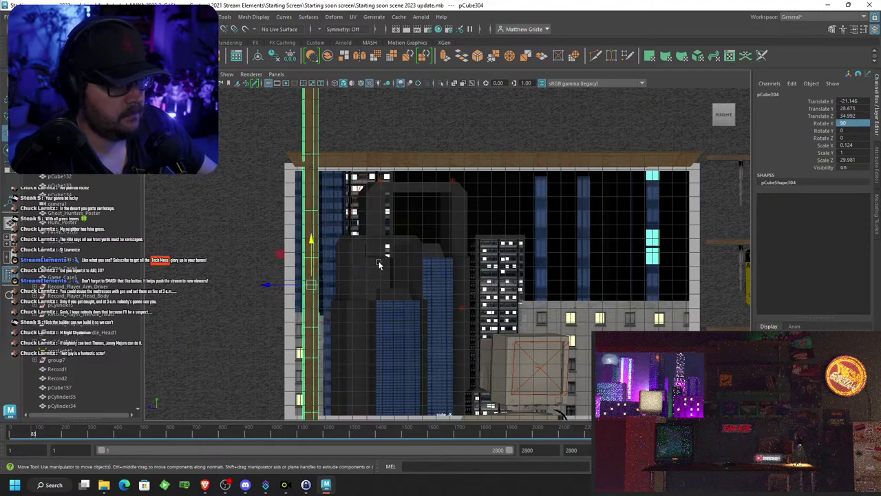
pyautogui.moveTo(280, 284); pyautogui.dragTo(257, 284)
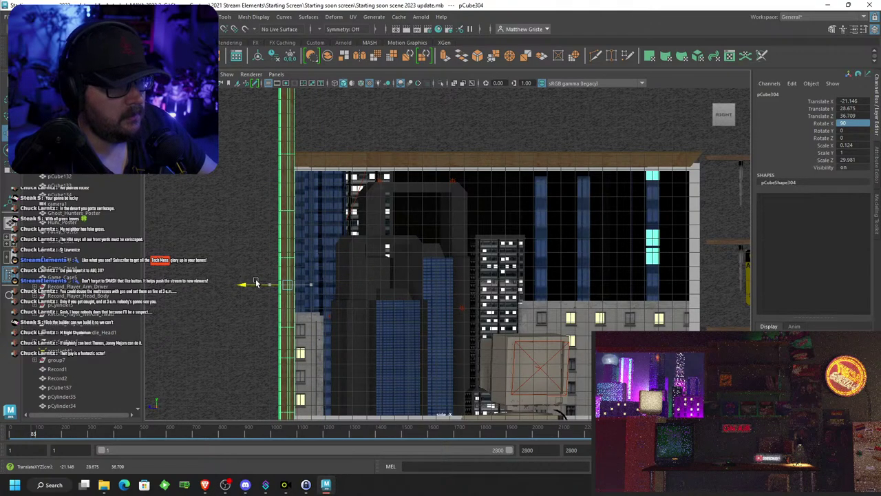
pyautogui.scroll(-2, 313, 268)
pyautogui.keyDown('alt'); pyautogui.moveTo(313, 268); pyautogui.dragTo(335, 231, button='middle'); pyautogui.keyUp('alt')
pyautogui.scroll(1, 335, 230)
pyautogui.moveTo(324, 195); pyautogui.dragTo(309, 273)
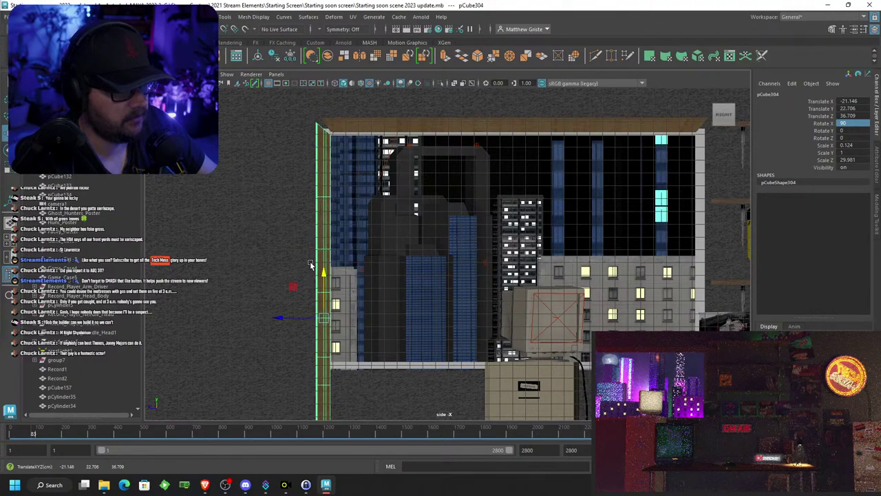
pyautogui.keyDown('alt'); pyautogui.moveTo(310, 265); pyautogui.dragTo(321, 248, button='middle'); pyautogui.keyUp('alt')
pyautogui.moveTo(295, 301); pyautogui.dragTo(292, 300)
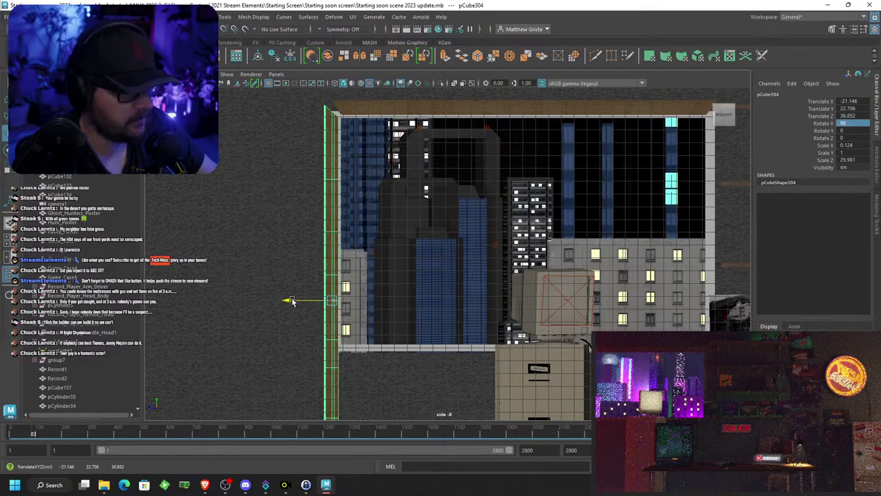
# Raise the left trim's outer top vertices toward the top trim's outer corner
pyautogui.scroll(1, 314, 187)
pyautogui.keyDown('alt'); pyautogui.moveTo(348, 209); pyautogui.dragTo(421, 209, button='middle'); pyautogui.keyUp('alt')
pyautogui.scroll(8, 324, 228)
pyautogui.scroll(1, 344, 191)
pyautogui.keyDown('alt'); pyautogui.moveTo(350, 185); pyautogui.dragTo(401, 212, button='middle'); pyautogui.keyUp('alt')
pyautogui.click(399, 177)
pyautogui.scroll(3, 401, 212)
pyautogui.moveTo(401, 212); pyautogui.dragTo(359, 206, button='right')
pyautogui.moveTo(334, 147); pyautogui.dragTo(309, 172)
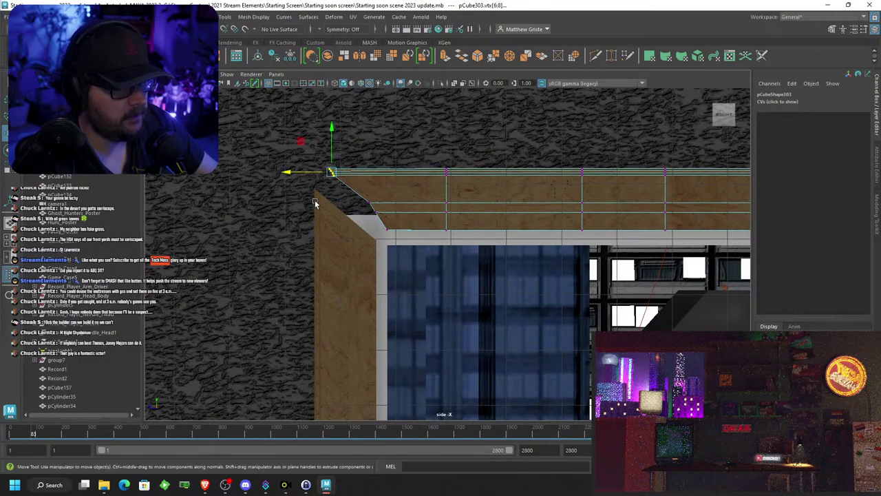
pyautogui.click(332, 210)
pyautogui.moveTo(331, 208); pyautogui.dragTo(296, 202, button='right')
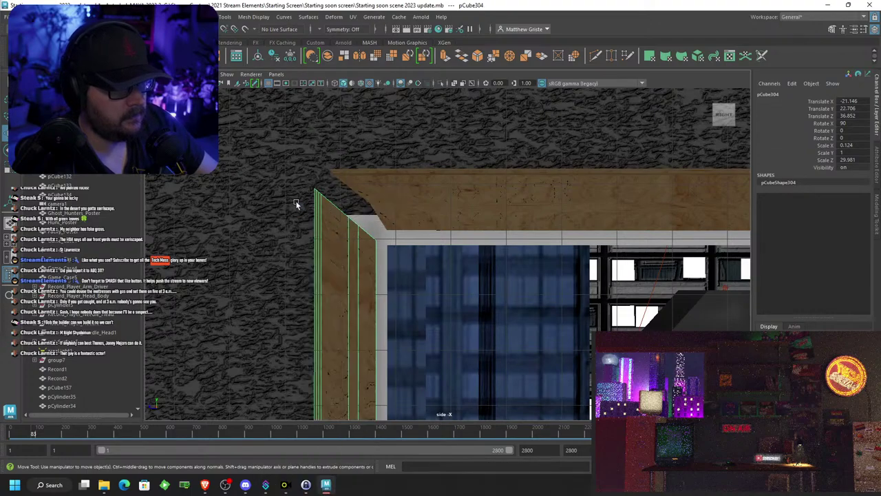
pyautogui.moveTo(319, 159); pyautogui.dragTo(319, 140)
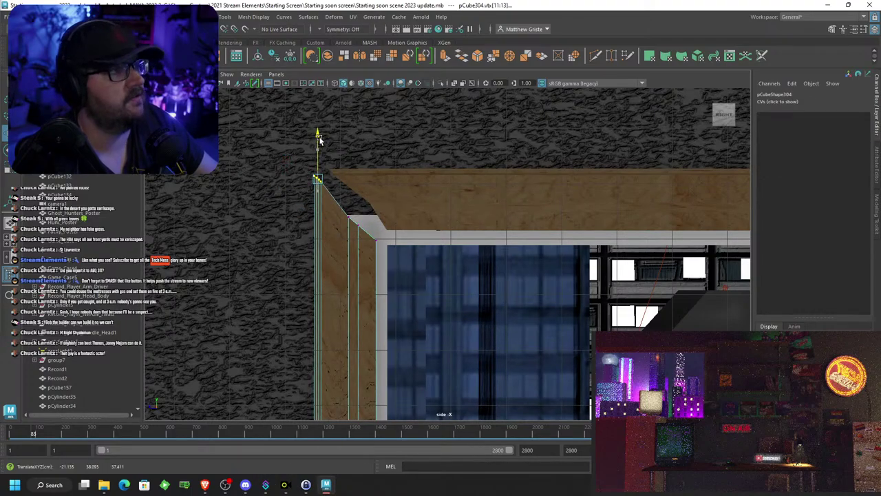
# Extend the top trim's outer left-end vertices outward to meet the left trim's outer edge
pyautogui.click(347, 179)
pyautogui.moveTo(347, 178); pyautogui.dragTo(307, 176, button='right')
pyautogui.moveTo(306, 155); pyautogui.dragTo(337, 175)
pyautogui.scroll(4, 303, 168)
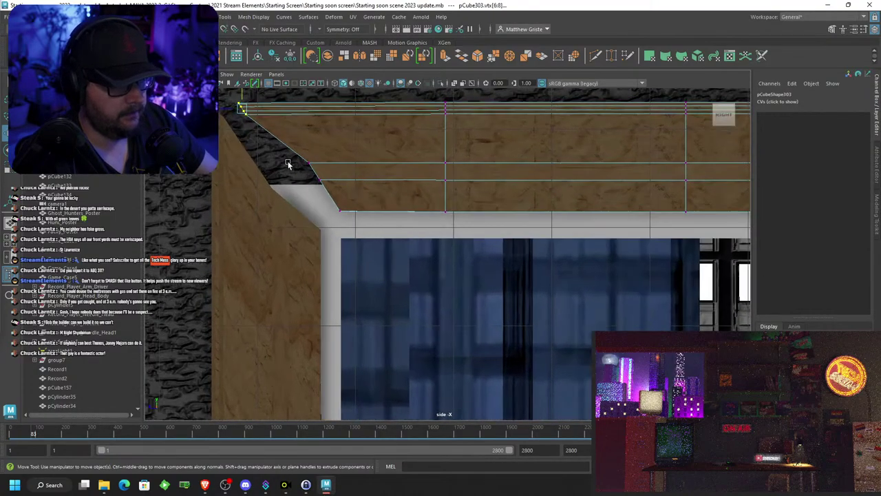
pyautogui.keyDown('alt'); pyautogui.moveTo(288, 163); pyautogui.dragTo(450, 239, button='middle'); pyautogui.keyUp('alt')
pyautogui.scroll(1, 451, 239)
pyautogui.moveTo(355, 169); pyautogui.dragTo(330, 167)
pyautogui.scroll(5, 328, 166)
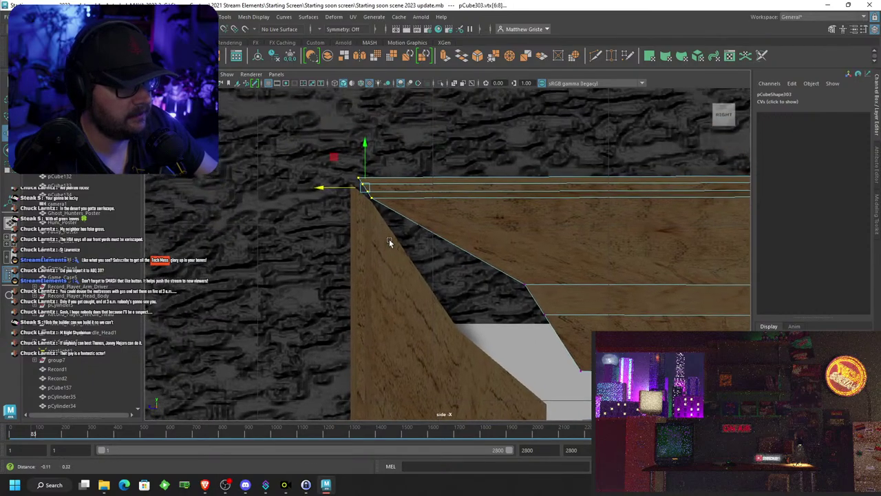
# Nudge the left trim's outer top vertices up to the top trim's mitre, then select its individual edge vertices
pyautogui.moveTo(276, 177); pyautogui.dragTo(244, 181, button='right')
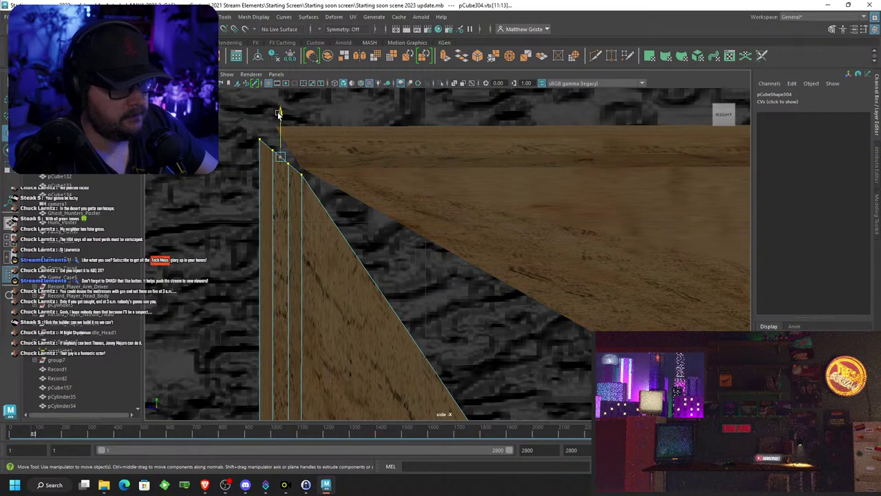
pyautogui.moveTo(279, 114); pyautogui.dragTo(280, 107)
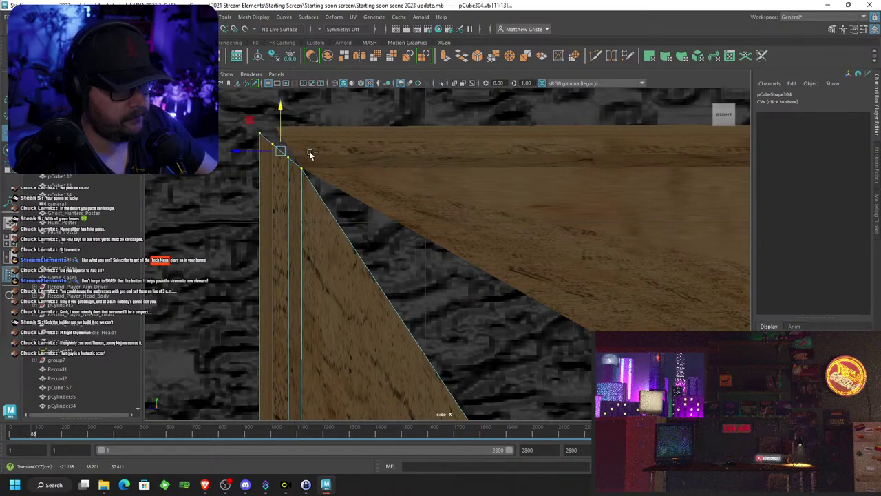
pyautogui.keyDown('ctrl'); pyautogui.moveTo(310, 156); pyautogui.dragTo(298, 176); pyautogui.keyUp('ctrl')
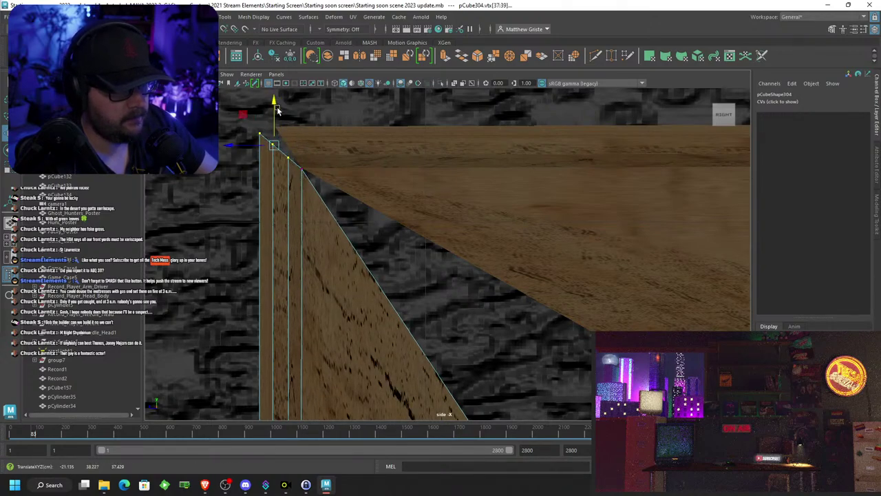
pyautogui.click(296, 153)
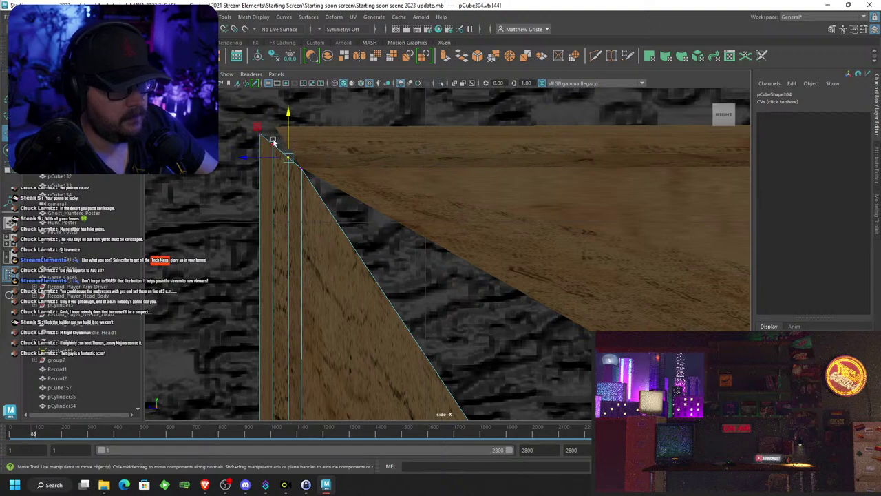
# Shift the top trim's outer left-corner vertices individually outward to line up with the left trim's slanted end
pyautogui.click(325, 138)
pyautogui.moveTo(325, 138); pyautogui.dragTo(283, 139, button='right')
pyautogui.moveTo(259, 116); pyautogui.dragTo(292, 138)
pyautogui.moveTo(292, 137); pyautogui.dragTo(224, 129, button='middle')
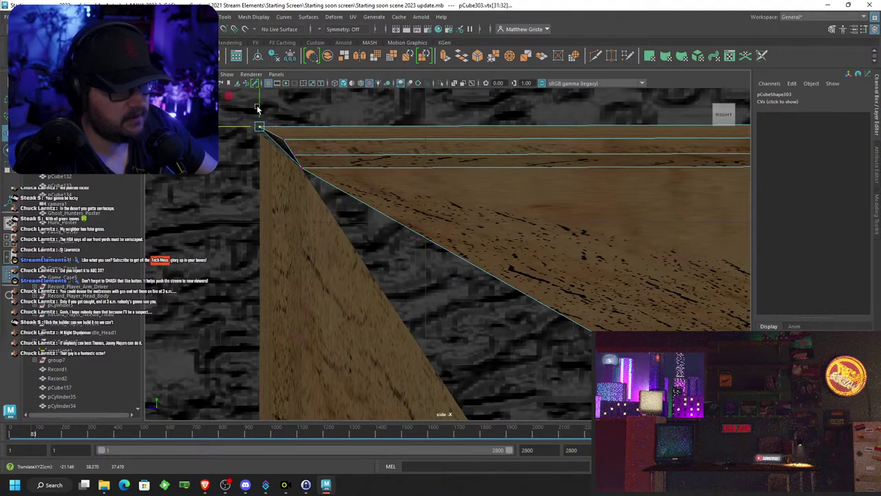
pyautogui.click(279, 141)
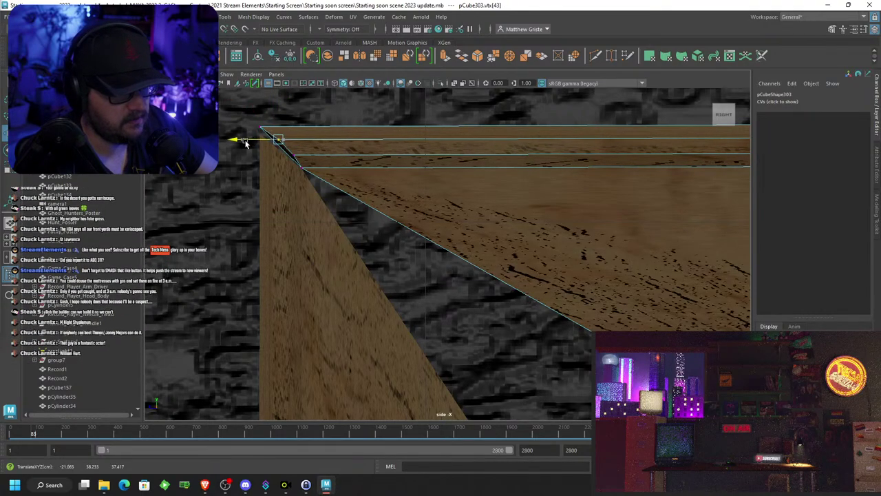
pyautogui.click(287, 154)
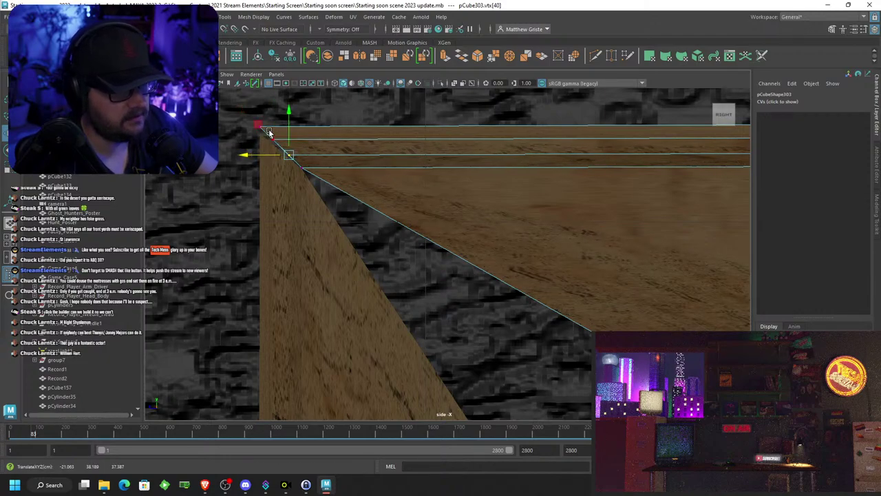
# Rotate the left trim's outer top vertices slightly and nudge them vertically to match the top trim's mitre angle
pyautogui.click(280, 183)
pyautogui.moveTo(281, 183); pyautogui.dragTo(243, 167, button='right')
pyautogui.moveTo(242, 124); pyautogui.dragTo(298, 168)
pyautogui.press('e')
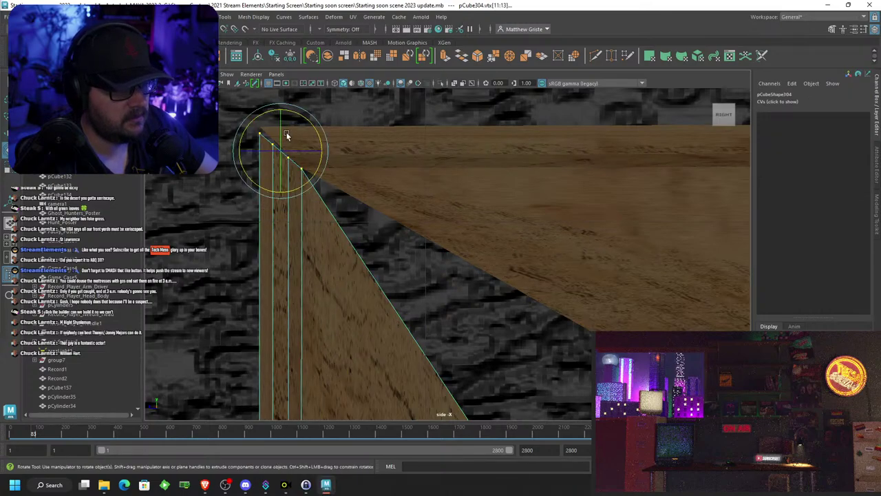
pyautogui.press('w')
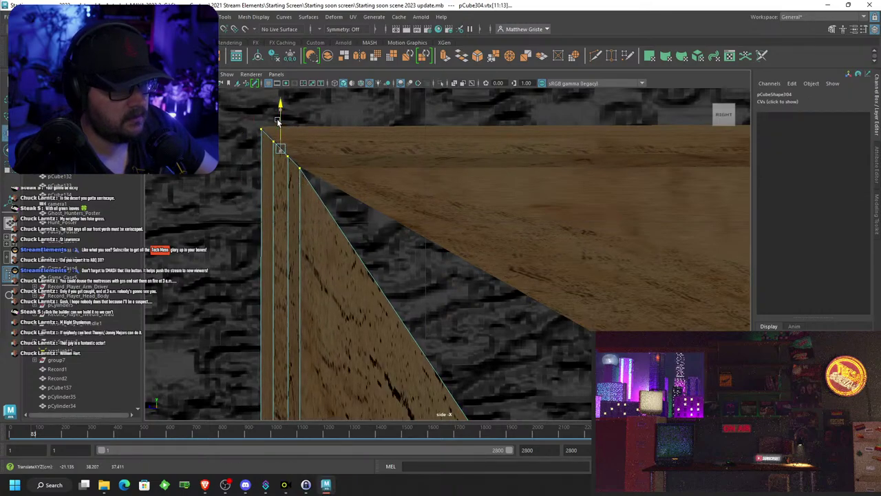
# Move the top trim's inner left-corner vertices outward toward the left trim's inner edge
pyautogui.scroll(-5, 448, 256)
pyautogui.scroll(10, 448, 257)
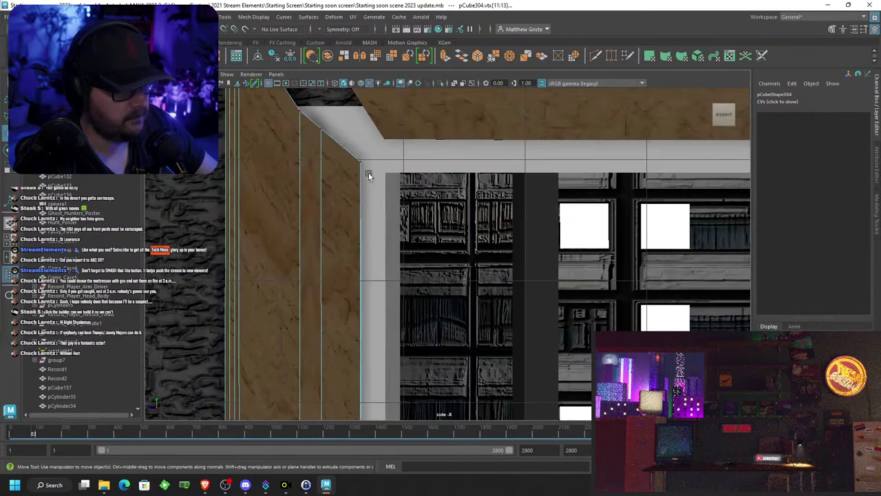
pyautogui.click(404, 178)
pyautogui.moveTo(404, 182); pyautogui.dragTo(360, 166, button='right')
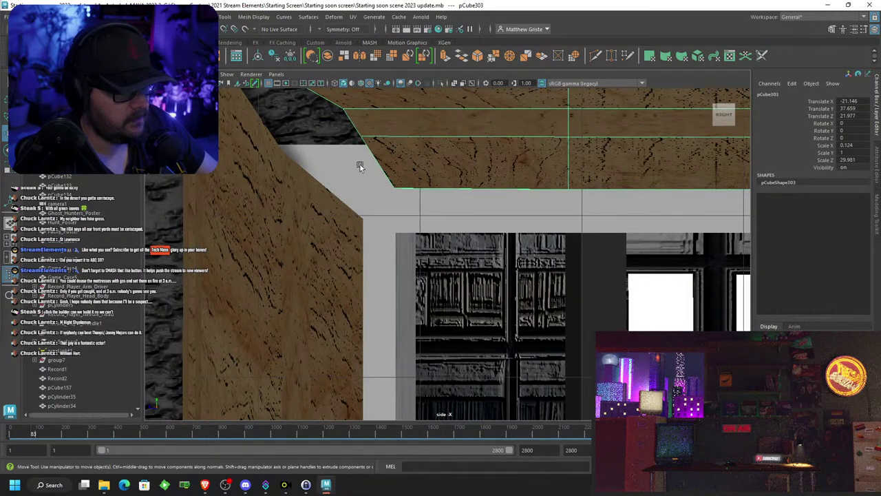
pyautogui.moveTo(361, 166); pyautogui.dragTo(438, 201)
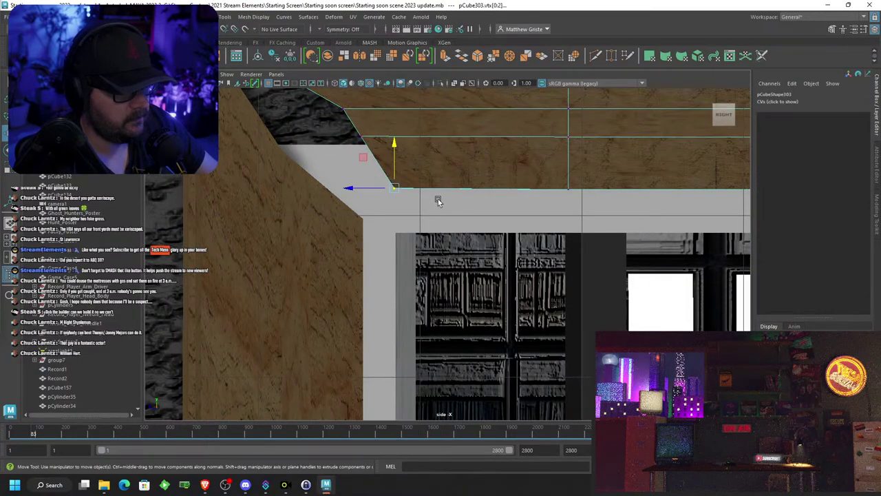
# Raise the left trim's inner top-corner vertices to the height of the top trim's lower edge
pyautogui.click(356, 227)
pyautogui.rightClick(351, 210)
pyautogui.moveTo(352, 231); pyautogui.dragTo(309, 208, button='right')
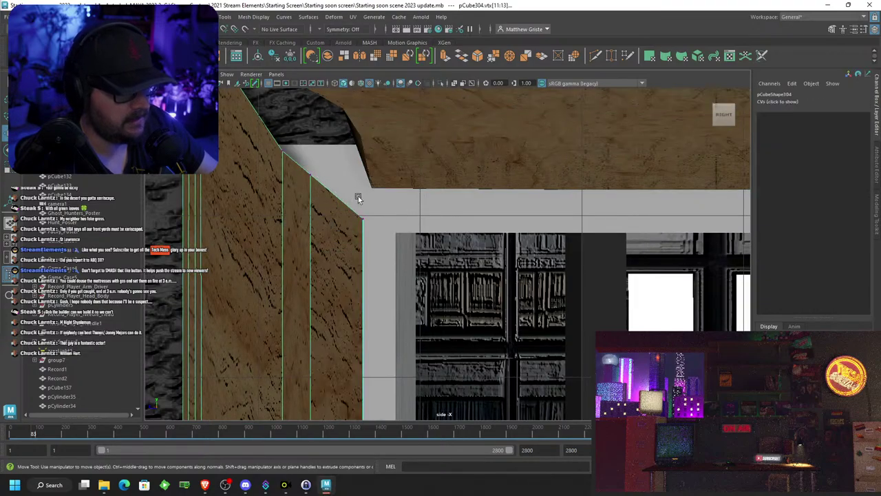
pyautogui.moveTo(357, 195); pyautogui.dragTo(363, 173)
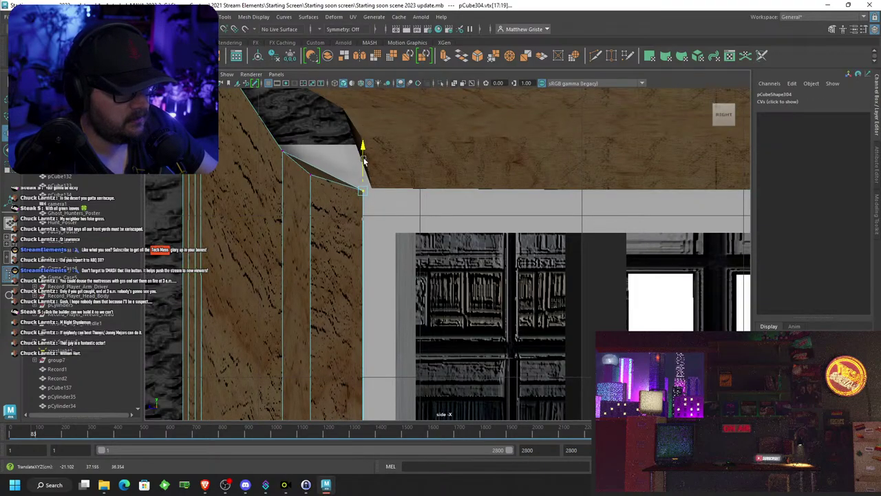
# Shift the top trim's inner left-corner vertices outward until they meet the left trim's inner corner
pyautogui.click(388, 178)
pyautogui.rightClick(387, 179)
pyautogui.moveTo(387, 177); pyautogui.dragTo(344, 177, button='right')
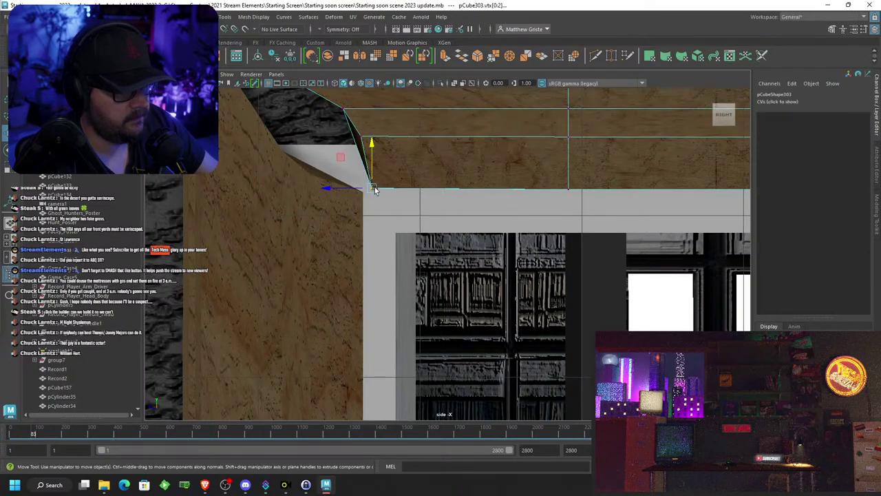
pyautogui.moveTo(375, 195); pyautogui.dragTo(355, 180)
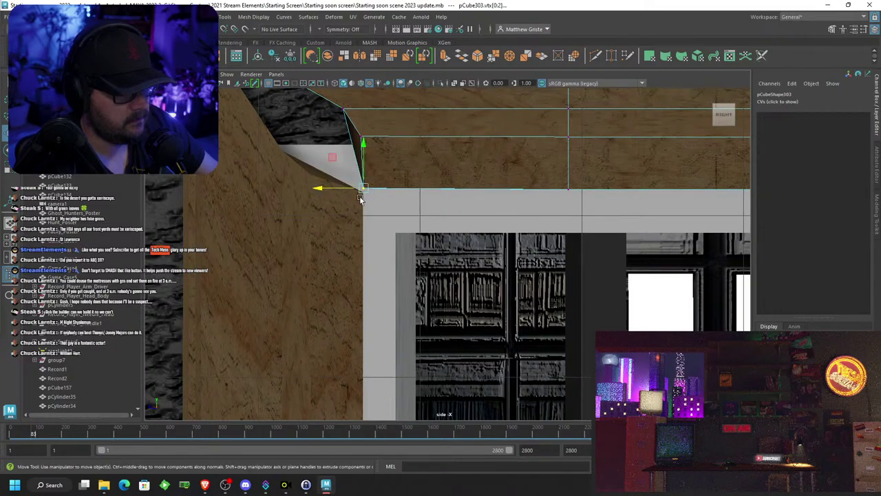
# Shift the top trim's upper profile vertices at the left corner outward onto the diagonal mitre line
pyautogui.click(360, 198)
pyautogui.moveTo(360, 198); pyautogui.dragTo(315, 195, button='right')
pyautogui.moveTo(373, 182); pyautogui.dragTo(363, 158)
pyautogui.keyDown('alt'); pyautogui.moveTo(320, 161); pyautogui.dragTo(339, 221, button='middle'); pyautogui.keyUp('alt')
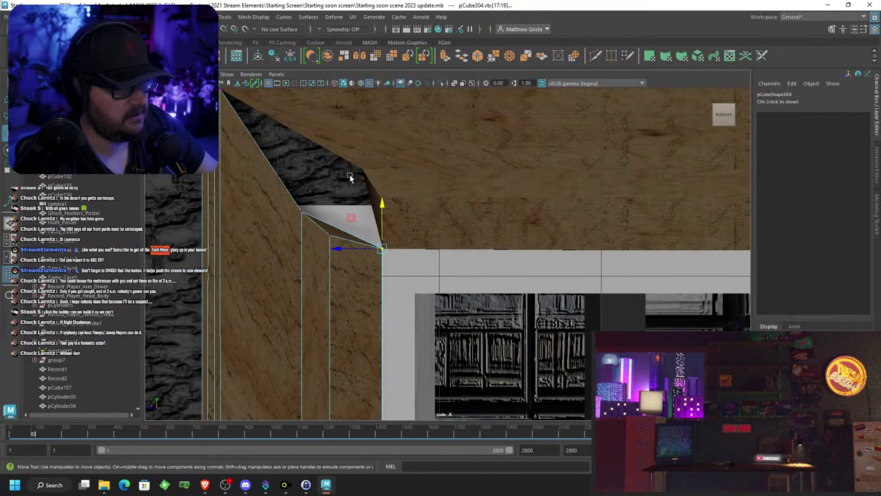
pyautogui.click(355, 154)
pyautogui.moveTo(356, 156); pyautogui.dragTo(329, 152, button='right')
pyautogui.moveTo(344, 153); pyautogui.dragTo(279, 171)
# Raise the left trim's two middle profile vertex groups at its upper end to the top trim's mitre line
pyautogui.click(300, 213)
pyautogui.moveTo(300, 212); pyautogui.dragTo(274, 210, button='right')
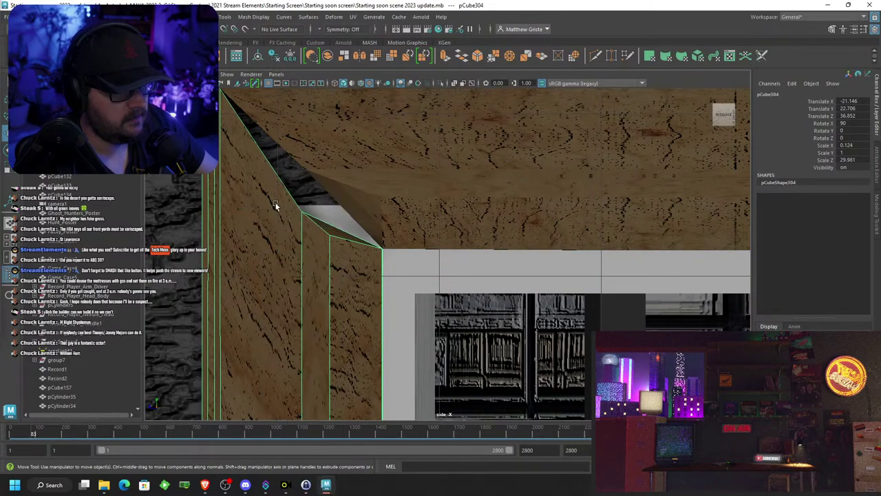
pyautogui.moveTo(283, 199); pyautogui.dragTo(311, 231)
pyautogui.moveTo(304, 164); pyautogui.dragTo(315, 126)
pyautogui.moveTo(320, 230); pyautogui.dragTo(336, 240)
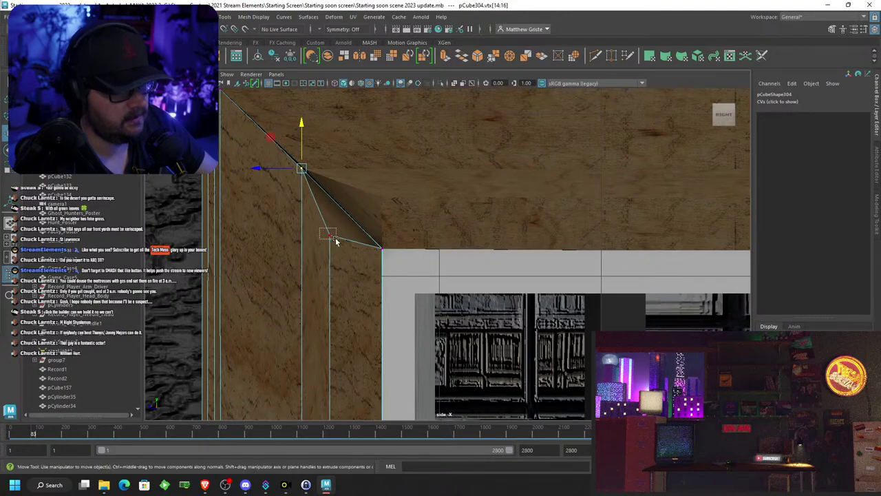
pyautogui.moveTo(331, 191); pyautogui.dragTo(345, 157)
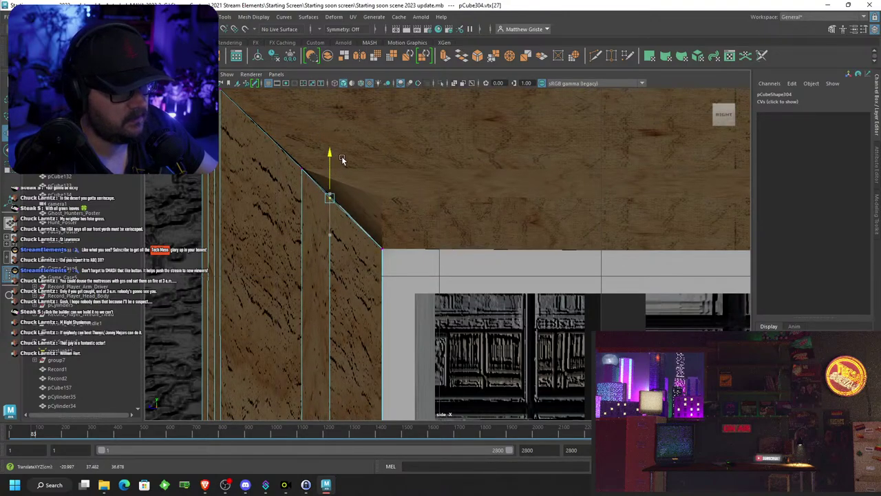
# Move the top trim's lower profile vertex at the left corner outward to close the mitre gap, and return to object selection
pyautogui.click(395, 205)
pyautogui.moveTo(395, 205); pyautogui.dragTo(356, 192, button='right')
pyautogui.moveTo(357, 186); pyautogui.dragTo(395, 204)
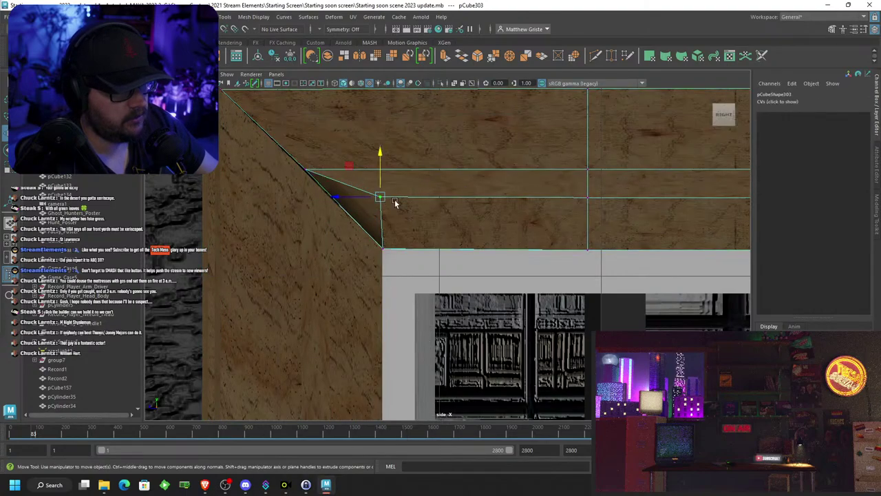
pyautogui.moveTo(332, 198); pyautogui.dragTo(289, 200)
pyautogui.scroll(-8, 319, 201)
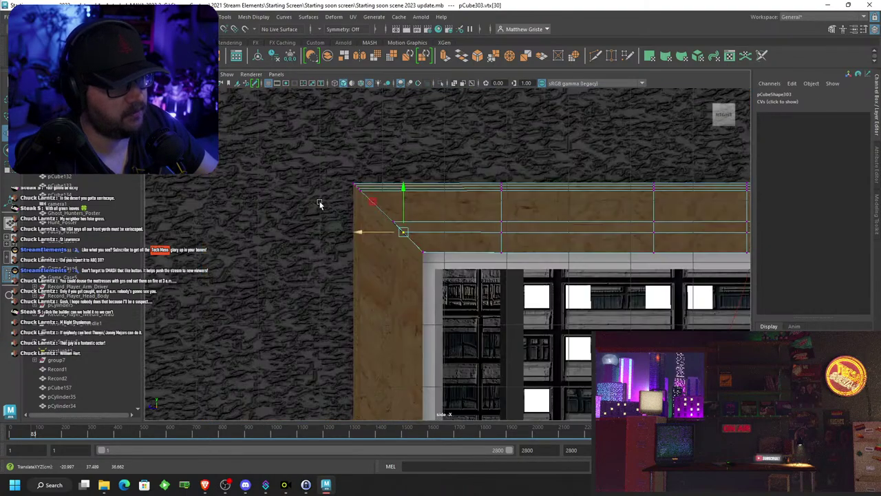
pyautogui.keyDown('alt'); pyautogui.moveTo(511, 252); pyautogui.dragTo(443, 224, button='middle'); pyautogui.keyUp('alt')
pyautogui.moveTo(443, 225); pyautogui.dragTo(478, 211, button='right')
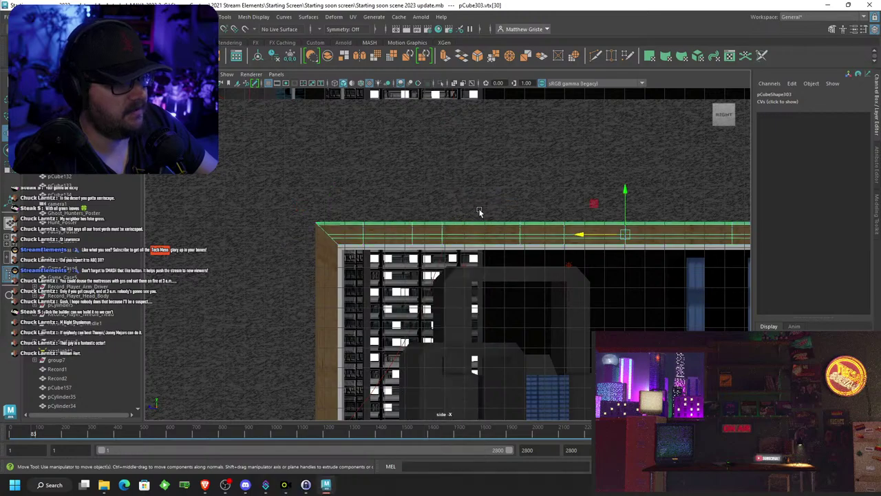
# Select the left trim's lower vertex rows and raise them to start shortening the trim toward the window's height
pyautogui.scroll(-2, 479, 231)
pyautogui.keyDown('alt'); pyautogui.moveTo(480, 240); pyautogui.dragTo(344, 235, button='middle'); pyautogui.keyUp('alt')
pyautogui.scroll(-4, 398, 239)
pyautogui.keyDown('alt'); pyautogui.moveTo(431, 240); pyautogui.dragTo(421, 179, button='middle'); pyautogui.keyUp('alt')
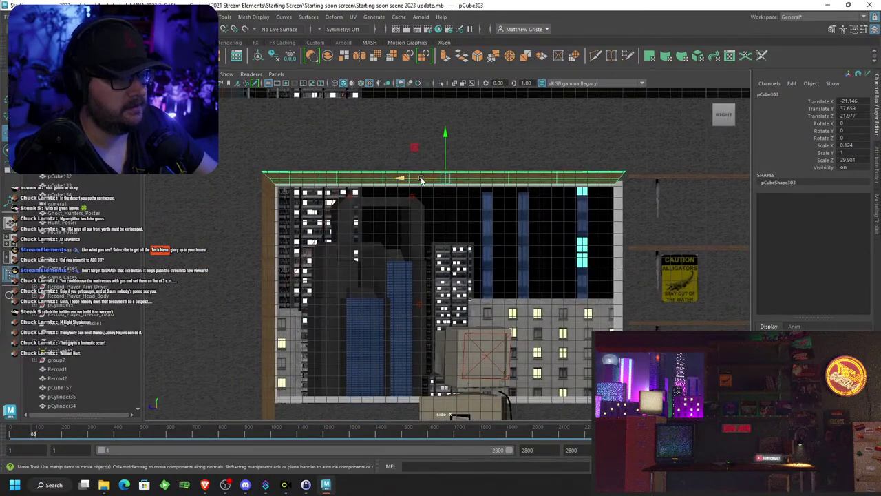
pyautogui.scroll(1, 422, 179)
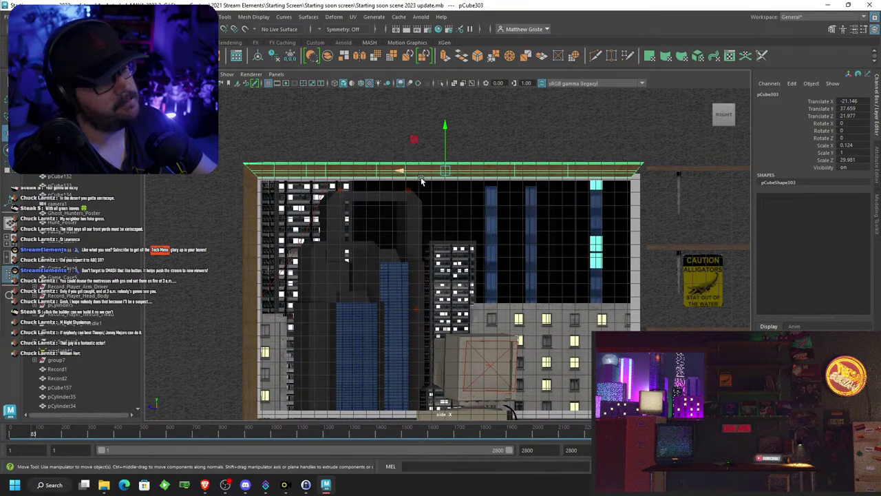
pyautogui.keyDown('alt'); pyautogui.moveTo(296, 247); pyautogui.dragTo(317, 193, button='middle'); pyautogui.keyUp('alt')
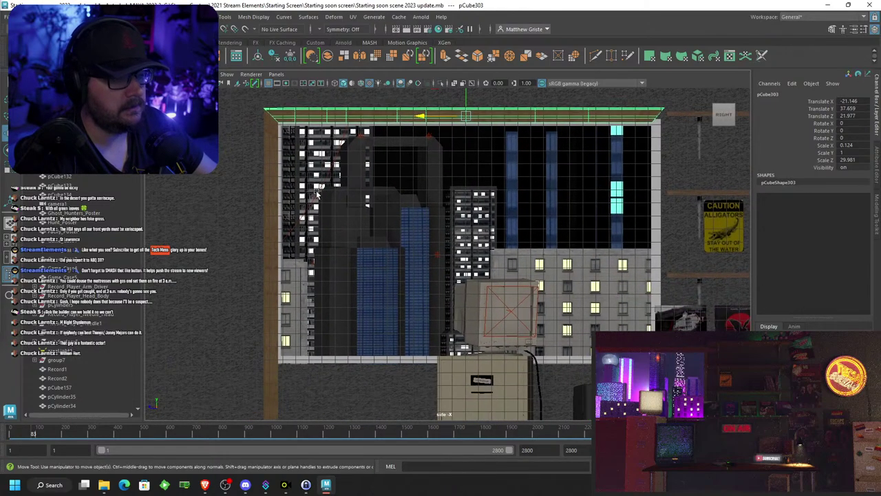
pyautogui.scroll(-2, 332, 238)
pyautogui.keyDown('alt'); pyautogui.moveTo(295, 351); pyautogui.dragTo(345, 255, button='middle'); pyautogui.keyUp('alt')
pyautogui.scroll(2, 345, 256)
pyautogui.click(333, 267)
pyautogui.moveTo(333, 267); pyautogui.dragTo(290, 207, button='right')
pyautogui.moveTo(372, 403); pyautogui.dragTo(282, 118)
pyautogui.scroll(1, 407, 165)
pyautogui.keyDown('alt'); pyautogui.moveTo(406, 166); pyautogui.dragTo(406, 268, button='middle'); pyautogui.keyUp('alt')
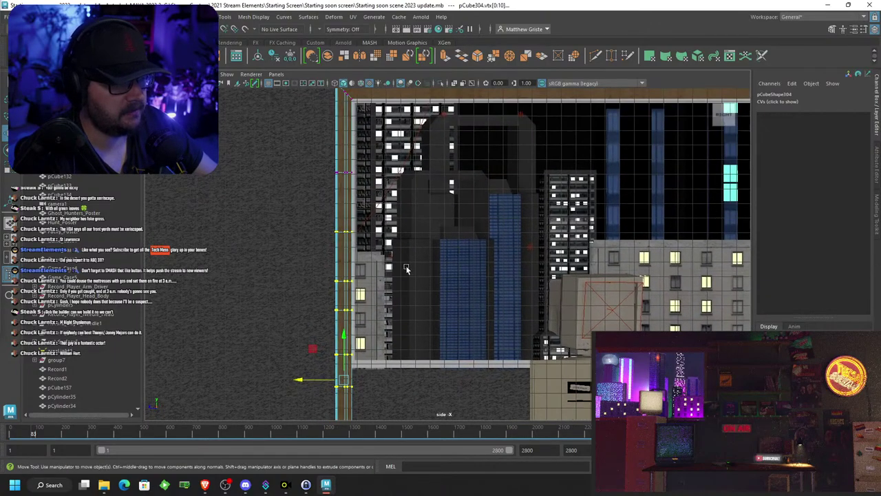
pyautogui.moveTo(346, 320); pyautogui.dragTo(345, 280)
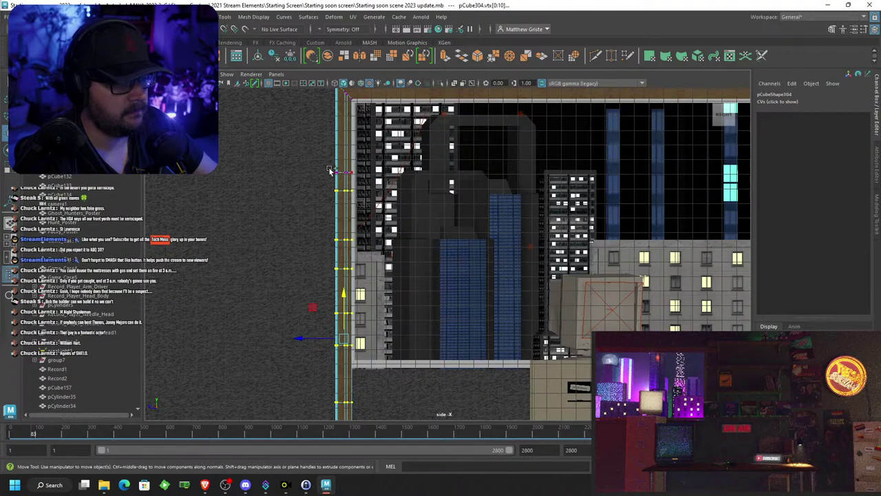
# Drop the upper rows from the vertex selection and raise the left trim's remaining lower rows further
pyautogui.keyDown('shift'); pyautogui.moveTo(367, 192); pyautogui.dragTo(365, 190); pyautogui.keyUp('shift')
pyautogui.moveTo(346, 269); pyautogui.dragTo(354, 197)
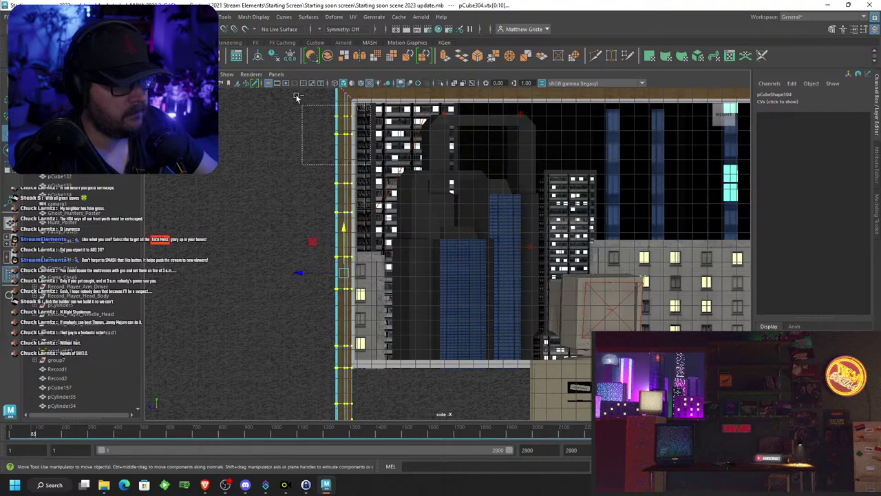
pyautogui.moveTo(343, 261); pyautogui.dragTo(343, 231)
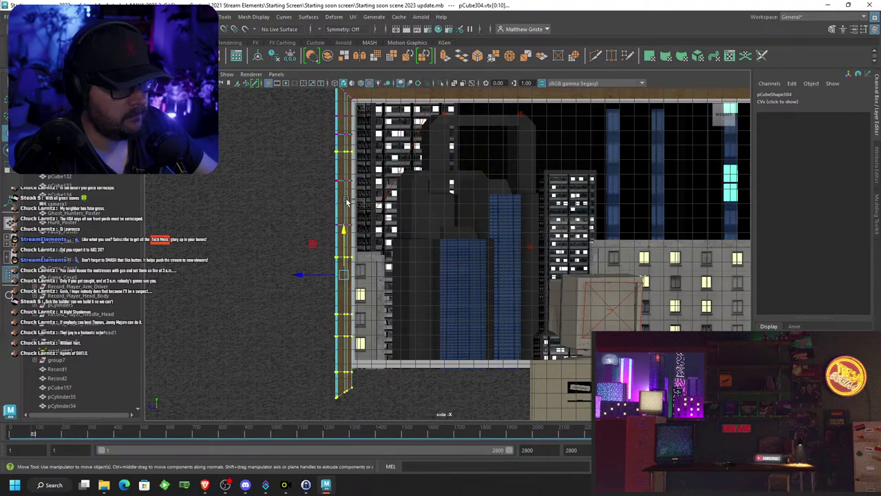
# Exclude another vertex row and raise the left trim's lower end to the bottom edge of the window frame
pyautogui.moveTo(343, 230); pyautogui.dragTo(343, 213)
pyautogui.hotkey('ctrl', 'z')
pyautogui.keyDown('ctrl'); pyautogui.moveTo(311, 142); pyautogui.dragTo(355, 167); pyautogui.keyUp('ctrl')
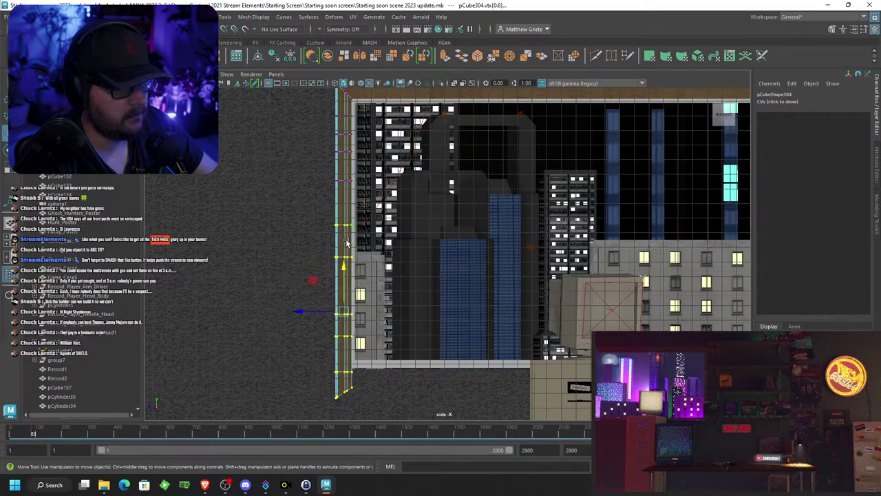
pyautogui.moveTo(345, 270); pyautogui.dragTo(342, 241)
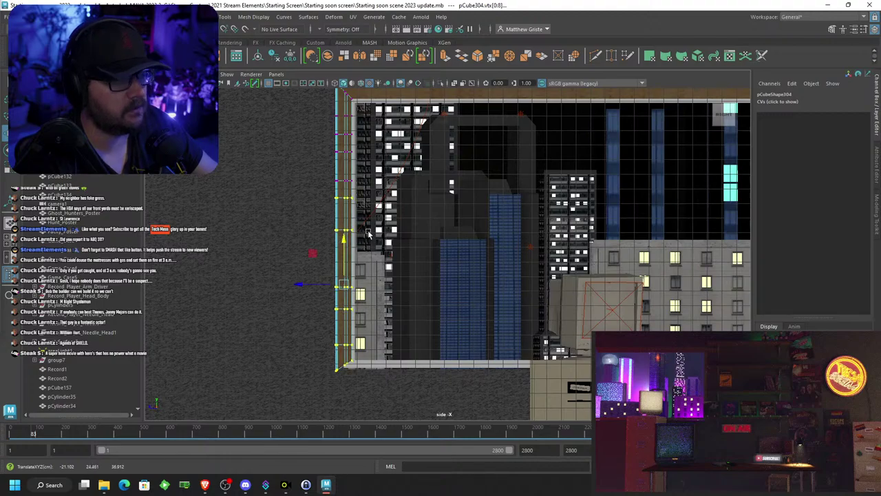
pyautogui.scroll(-2, 368, 234)
pyautogui.moveTo(327, 188); pyautogui.dragTo(327, 188, button='right')
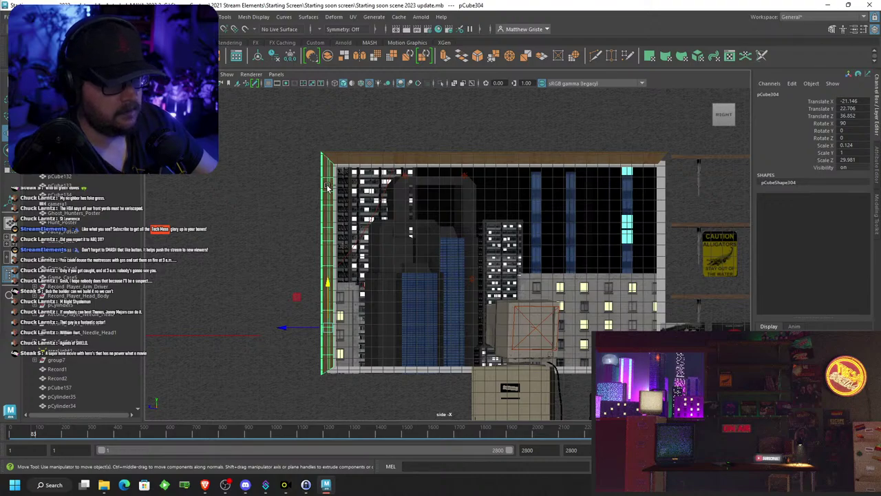
# Freeze the transformations of the top trim piece
pyautogui.click(410, 157)
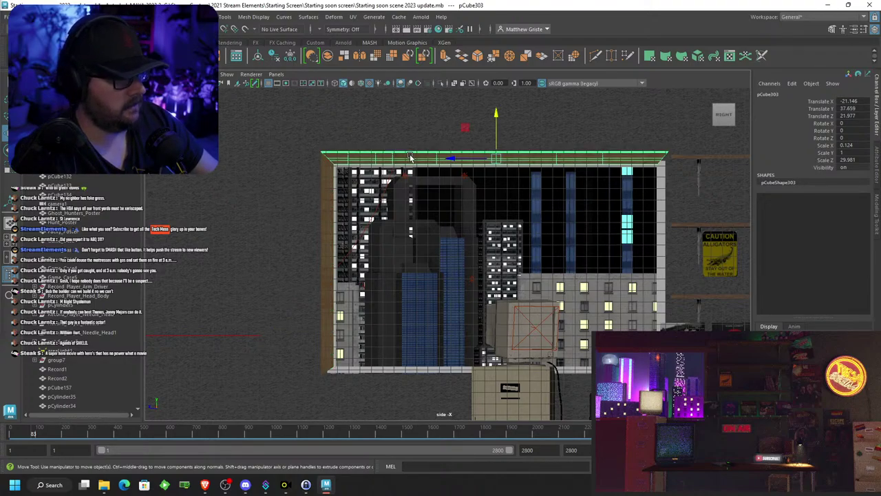
pyautogui.hotkey('ctrl', 'd')
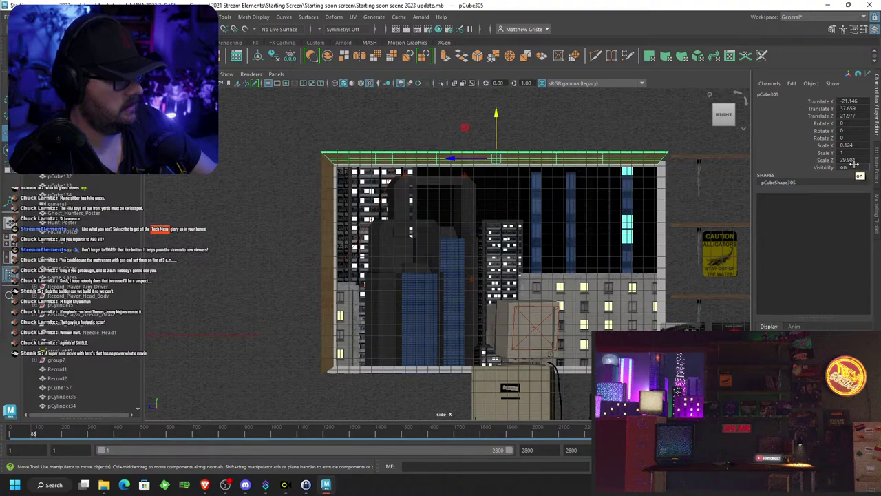
pyautogui.hotkey('ctrl', 'z')
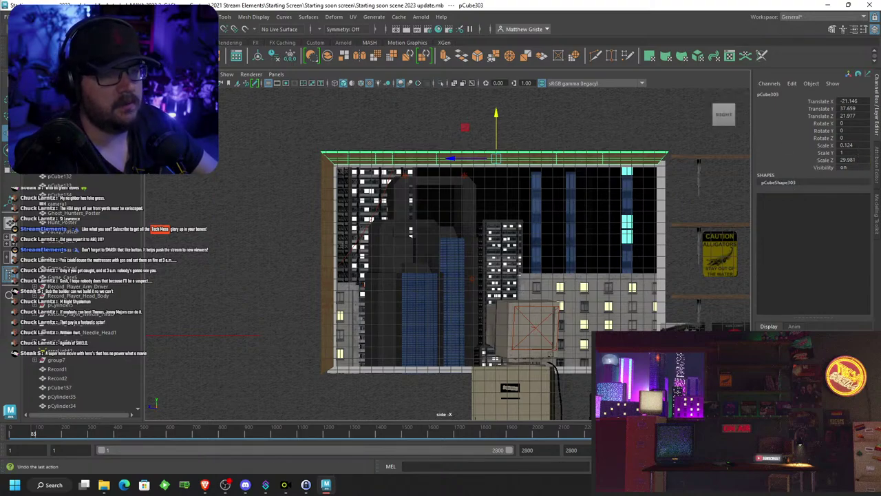
pyautogui.click(91, 17)
pyautogui.click(122, 53)
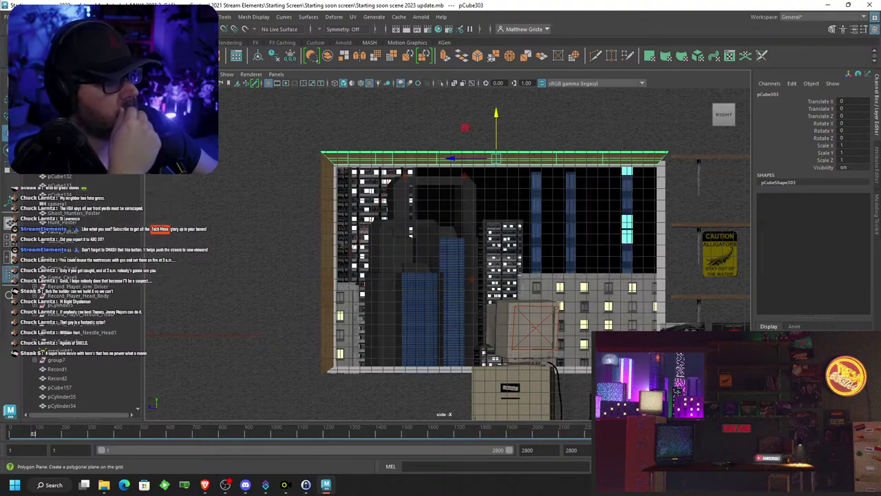
# Duplicate the top trim and flip the copy vertically with a Scale Y of -1
pyautogui.hotkey('ctrl', 'd')
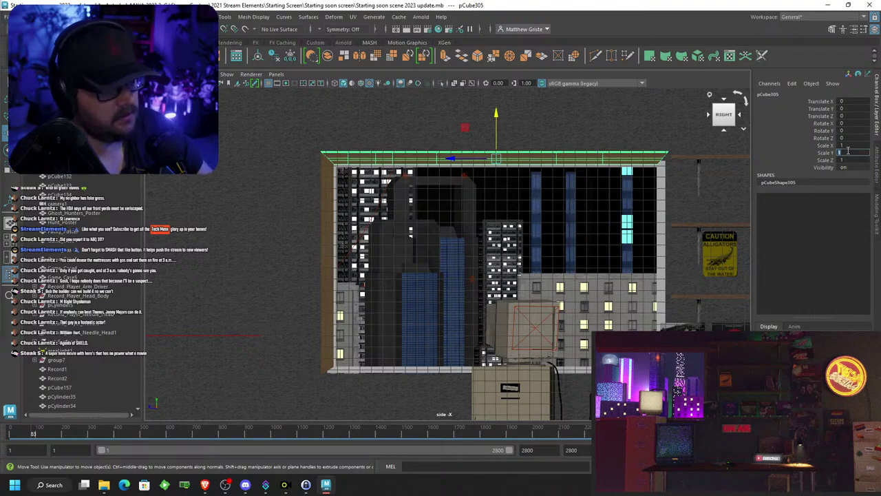
pyautogui.write('-1')
pyautogui.press('Return')
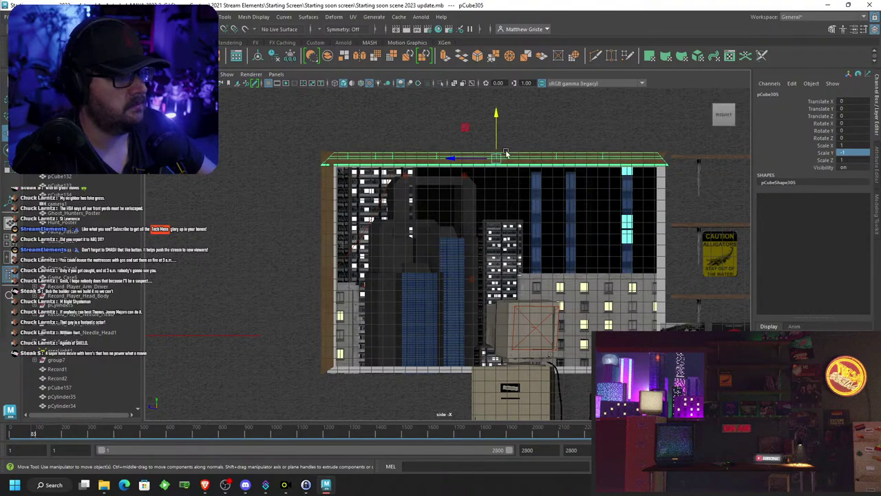
# Lower the flipped trim copy to the window frame's bottom edge, at a Translate Y of about -19.04
pyautogui.moveTo(495, 117); pyautogui.dragTo(491, 330)
pyautogui.scroll(4, 451, 344)
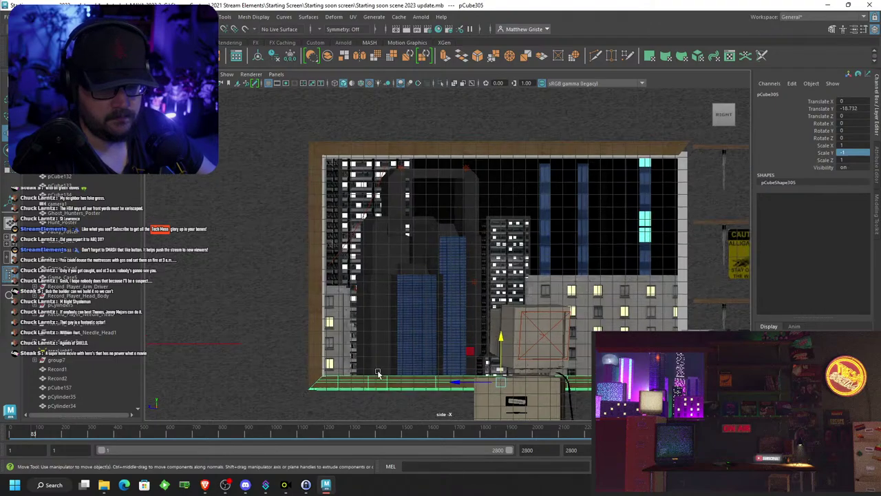
pyautogui.keyDown('alt'); pyautogui.moveTo(379, 387); pyautogui.dragTo(437, 269, button='middle'); pyautogui.keyUp('alt')
pyautogui.scroll(3, 393, 313)
pyautogui.keyDown('alt'); pyautogui.moveTo(353, 351); pyautogui.dragTo(425, 296, button='middle'); pyautogui.keyUp('alt')
pyautogui.scroll(6, 427, 296)
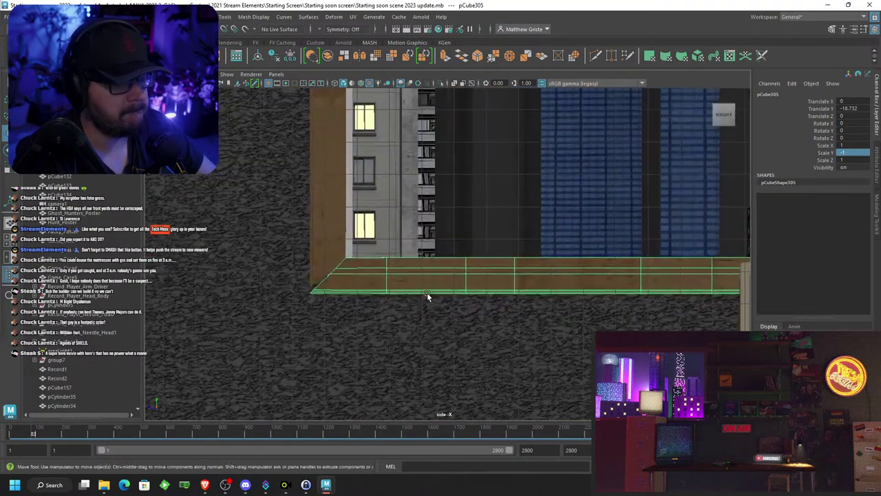
pyautogui.scroll(-5, 408, 296)
pyautogui.keyDown('alt'); pyautogui.moveTo(520, 294); pyautogui.dragTo(470, 277, button='middle'); pyautogui.keyUp('alt')
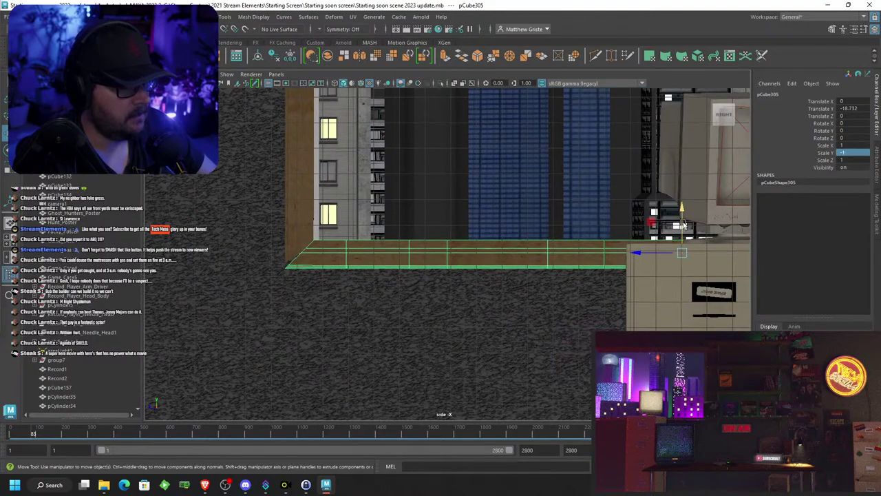
pyautogui.moveTo(683, 212); pyautogui.dragTo(681, 223)
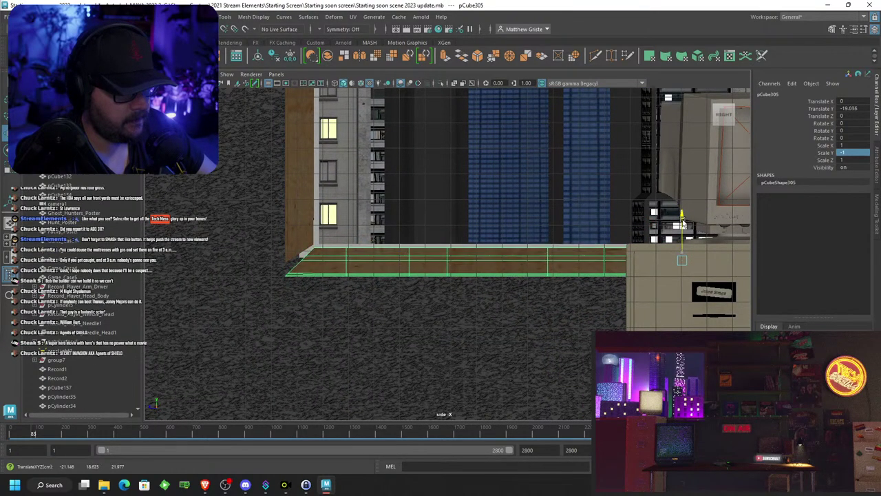
# Lower the left trim's bottom-end vertices until its inner corner meets the bottom trim's upper edge
pyautogui.scroll(6, 439, 277)
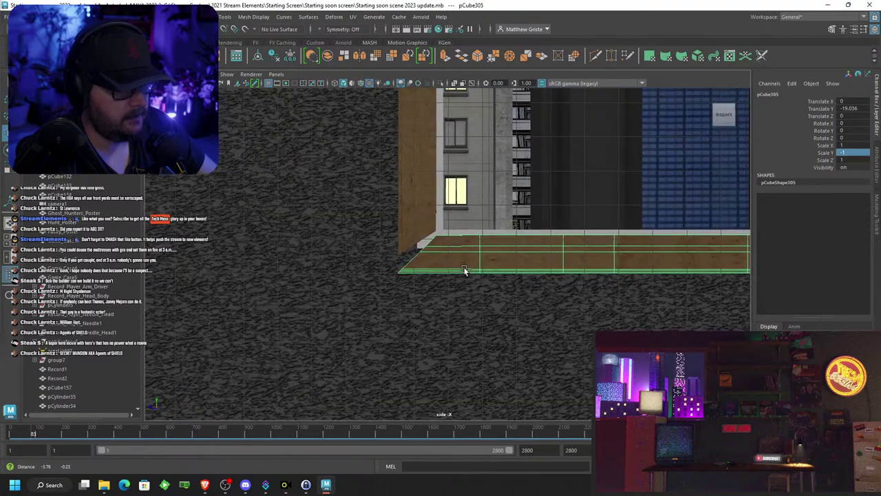
pyautogui.click(425, 219)
pyautogui.moveTo(426, 219); pyautogui.dragTo(388, 210, button='right')
pyautogui.moveTo(363, 183); pyautogui.dragTo(474, 255)
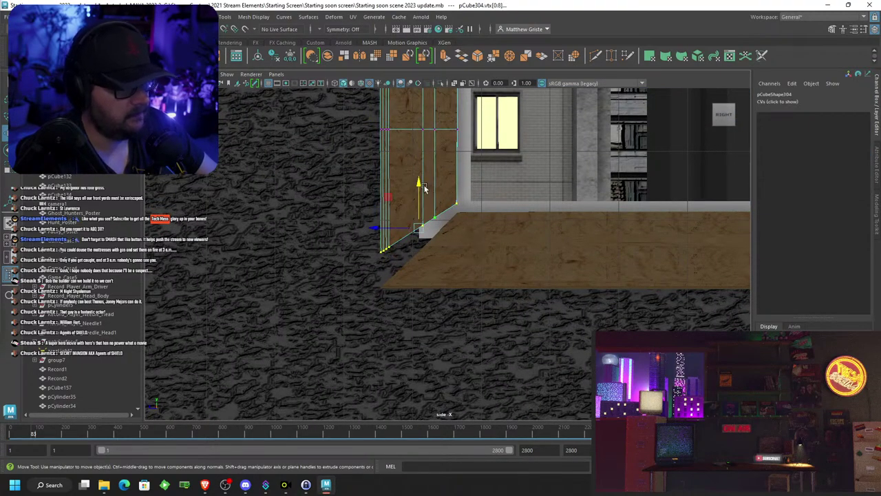
pyautogui.moveTo(425, 189); pyautogui.dragTo(420, 199)
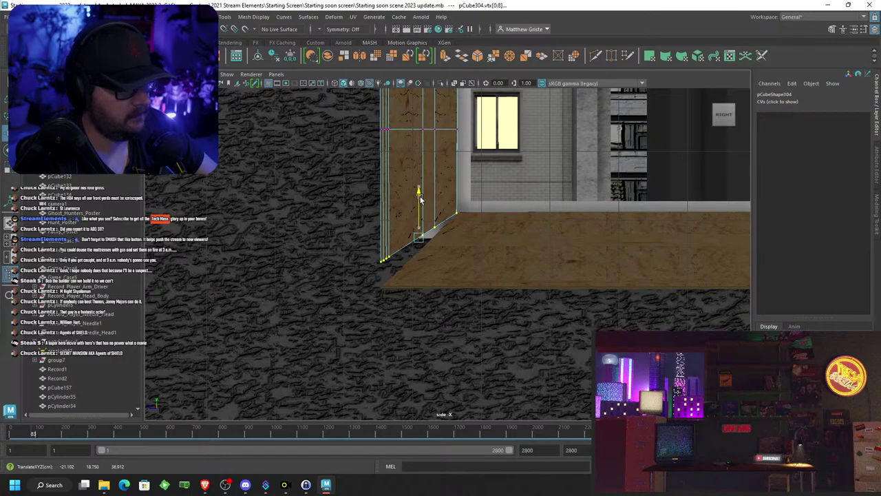
pyautogui.scroll(4, 447, 244)
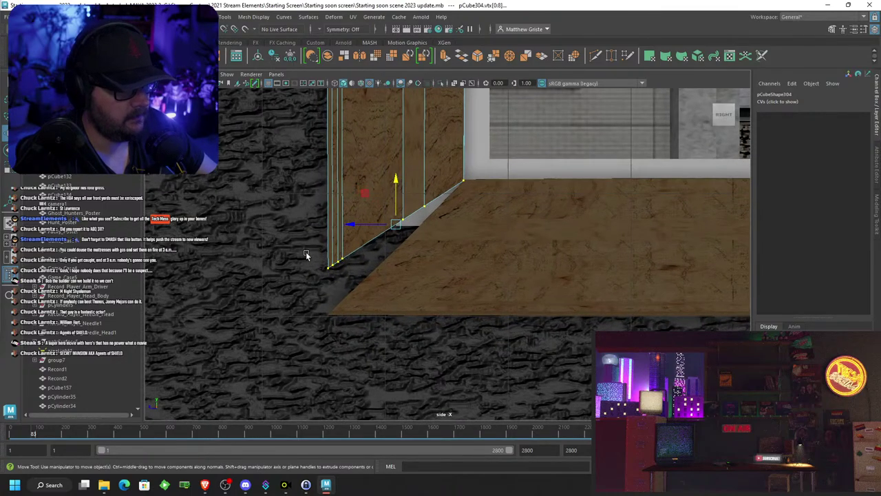
# Move and rotate the bottom trim's left-end vertices so its mitred edge lines up with the left trim's bottom end
pyautogui.moveTo(340, 278); pyautogui.dragTo(340, 278)
pyautogui.click(353, 299)
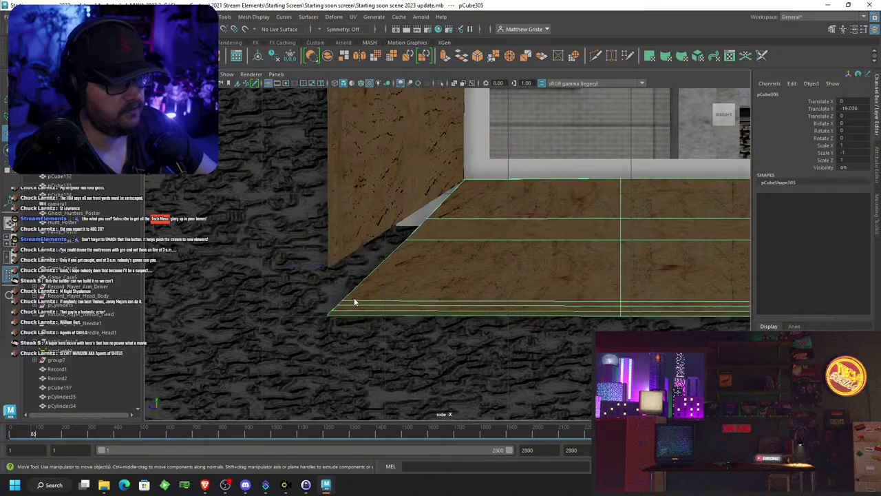
pyautogui.moveTo(355, 301); pyautogui.dragTo(312, 216, button='right')
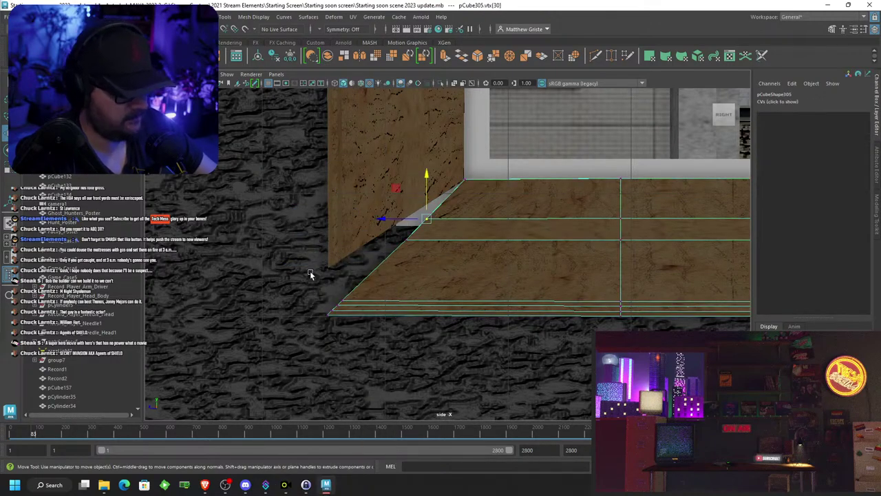
pyautogui.moveTo(309, 274); pyautogui.dragTo(353, 341)
pyautogui.moveTo(335, 308); pyautogui.dragTo(336, 264)
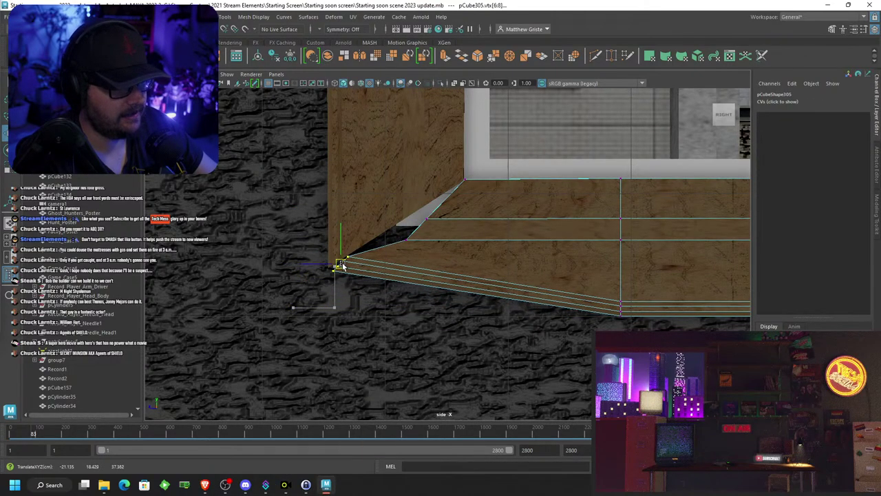
pyautogui.press('e')
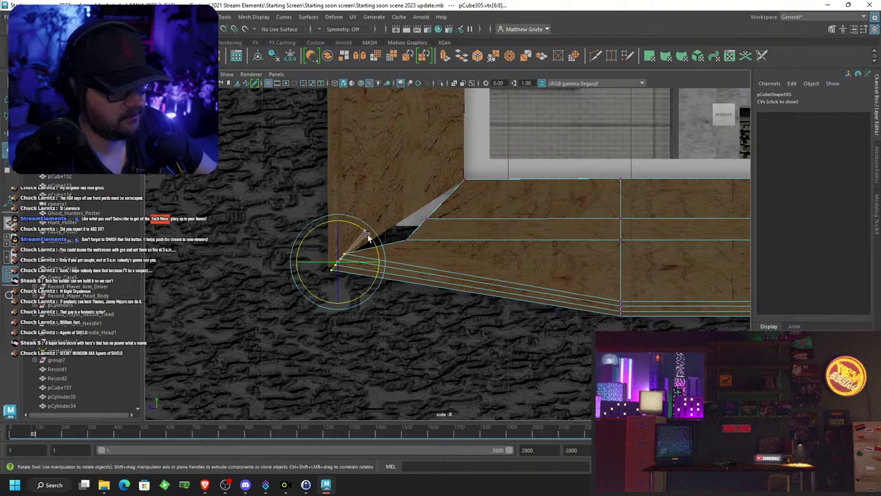
pyautogui.moveTo(367, 235); pyautogui.dragTo(423, 253)
pyautogui.scroll(3, 404, 244)
pyautogui.moveTo(380, 229); pyautogui.dragTo(362, 218)
pyautogui.moveTo(407, 194)
pyautogui.mouseDown()
pyautogui.moveTo(424, 207)
pyautogui.moveTo(405, 189)
pyautogui.mouseUp()
# Raise the remaining vertices along the bottom trim's lower edge to level it with the adjusted left corner
pyautogui.scroll(-8, 458, 226)
pyautogui.keyDown('alt'); pyautogui.moveTo(506, 262); pyautogui.dragTo(381, 270, button='middle'); pyautogui.keyUp('alt')
pyautogui.scroll(2, 380, 271)
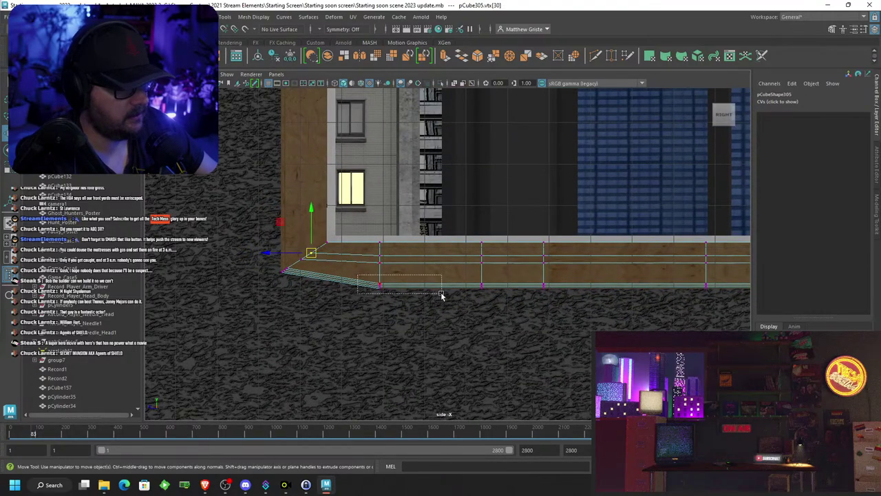
pyautogui.moveTo(441, 294); pyautogui.dragTo(444, 292)
pyautogui.scroll(-5, 444, 293)
pyautogui.keyDown('alt'); pyautogui.moveTo(559, 278); pyautogui.dragTo(432, 297, button='middle'); pyautogui.keyUp('alt')
pyautogui.scroll(-1, 432, 297)
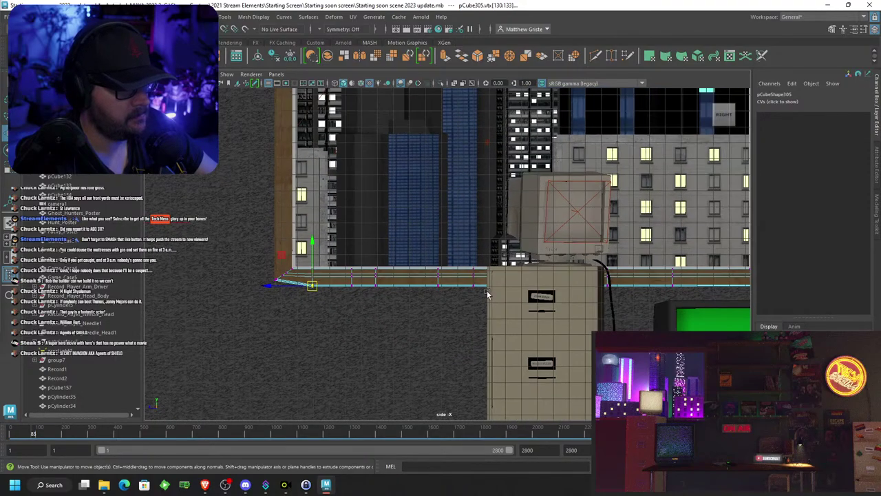
pyautogui.scroll(-3, 486, 294)
pyautogui.keyDown('shift'); pyautogui.moveTo(582, 296); pyautogui.dragTo(366, 277); pyautogui.keyUp('shift')
pyautogui.scroll(2, 510, 258)
pyautogui.moveTo(556, 259); pyautogui.dragTo(555, 245)
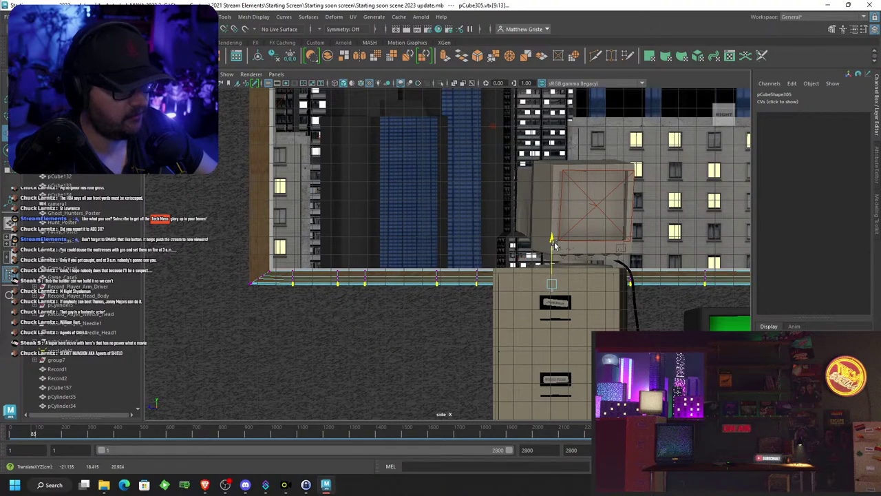
pyautogui.scroll(-3, 544, 229)
pyautogui.keyDown('alt'); pyautogui.moveTo(533, 203); pyautogui.dragTo(494, 208, button='middle'); pyautogui.keyUp('alt')
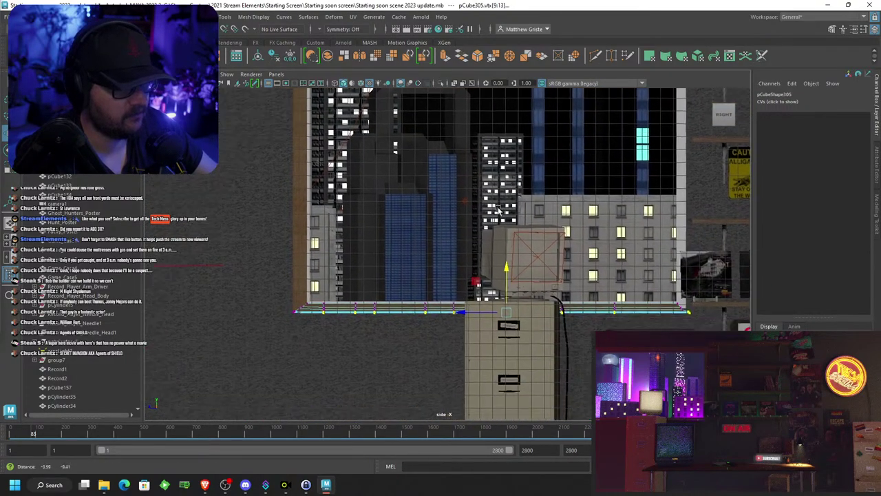
pyautogui.scroll(1, 495, 207)
pyautogui.scroll(2, 447, 293)
pyautogui.moveTo(461, 323); pyautogui.dragTo(472, 232, button='right')
pyautogui.scroll(-3, 468, 276)
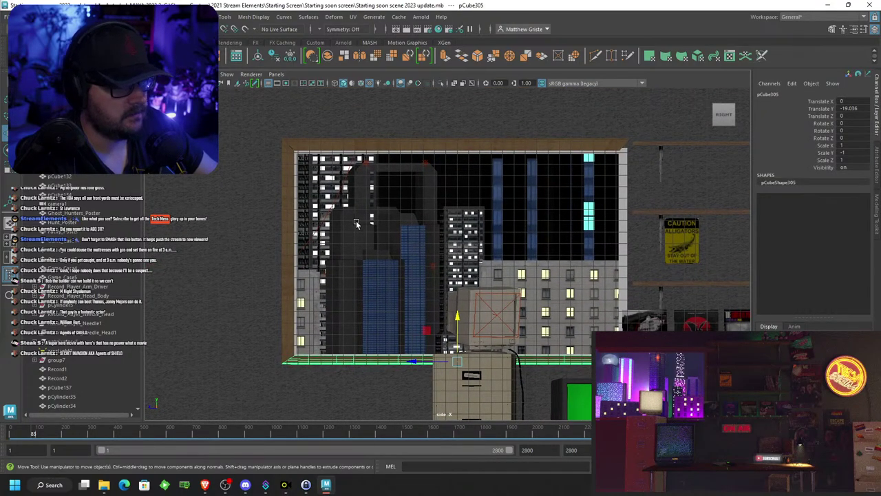
# Freeze the transformations of the left trim piece
pyautogui.click(287, 205)
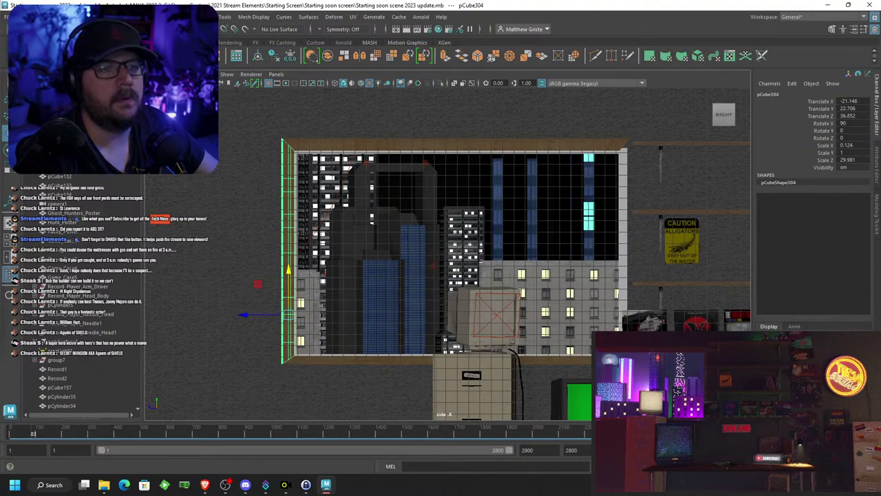
pyautogui.click(83, 17)
pyautogui.click(110, 57)
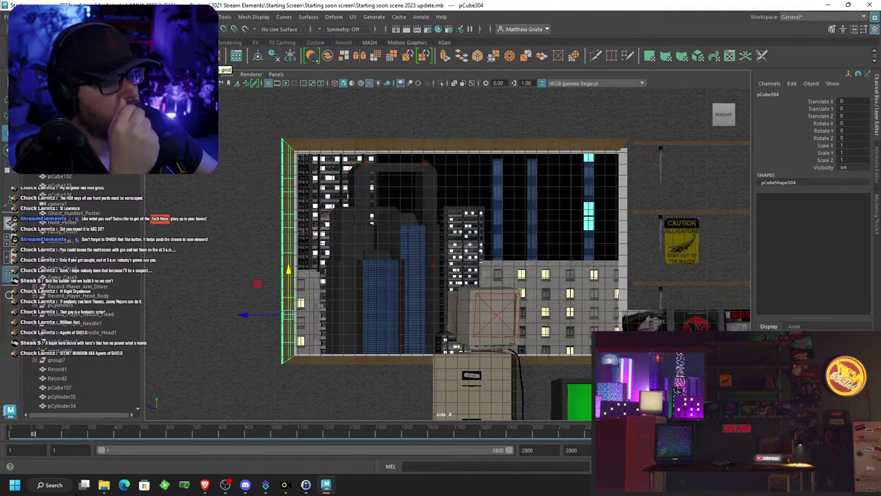
# Duplicate the left trim, mirror the copy with a Scale Z of -1, and move it to the window's right edge at Translate Z -29.584
pyautogui.moveTo(256, 314); pyautogui.dragTo(266, 315)
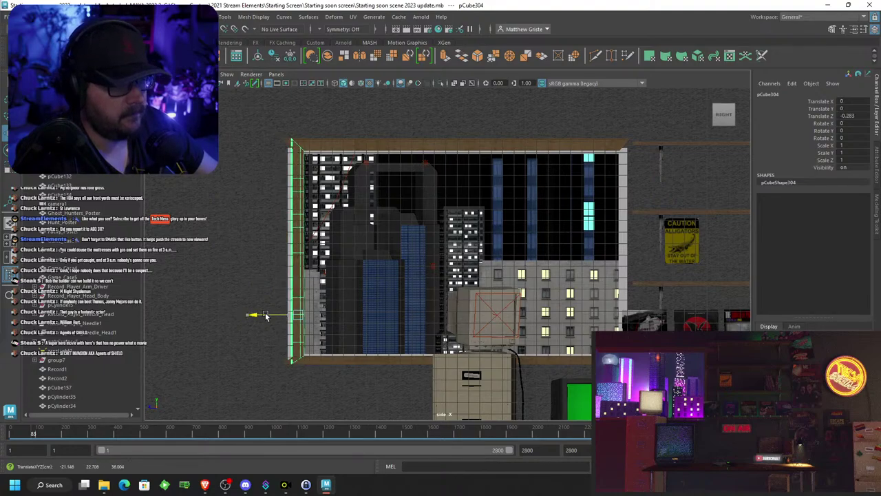
pyautogui.hotkey('ctrl', 'z')
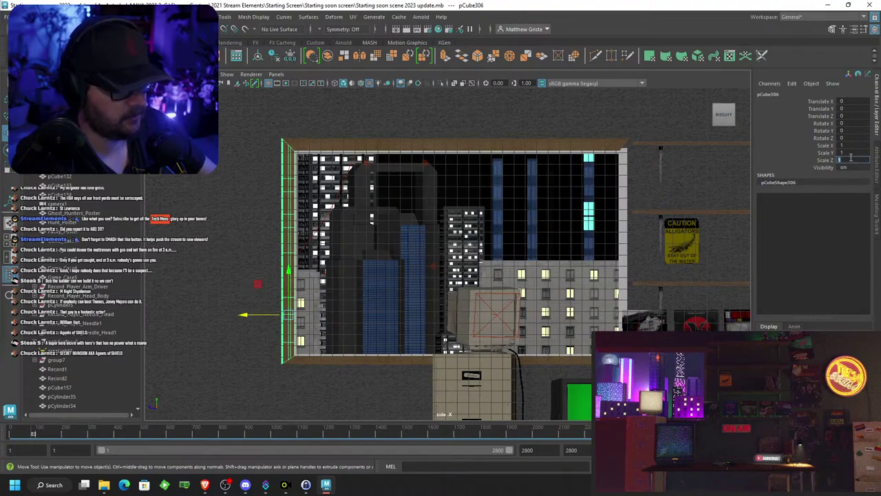
pyautogui.press('Return')
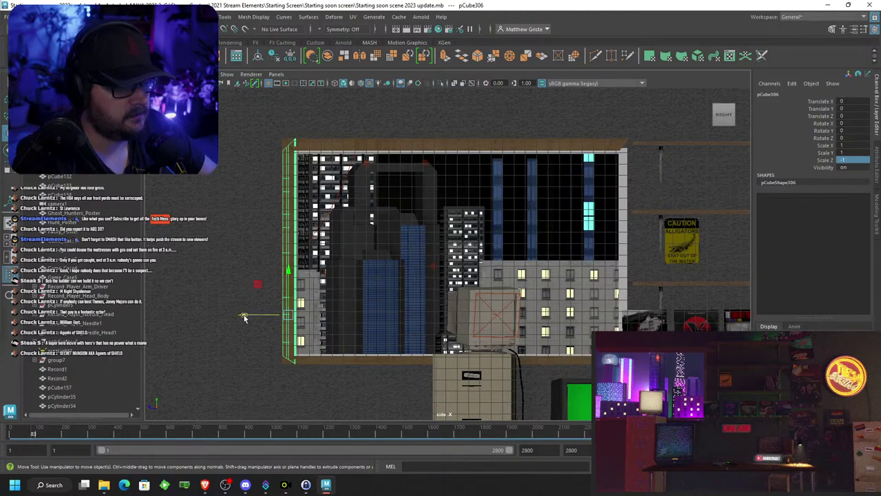
pyautogui.moveTo(244, 318); pyautogui.dragTo(580, 297)
pyautogui.scroll(5, 588, 342)
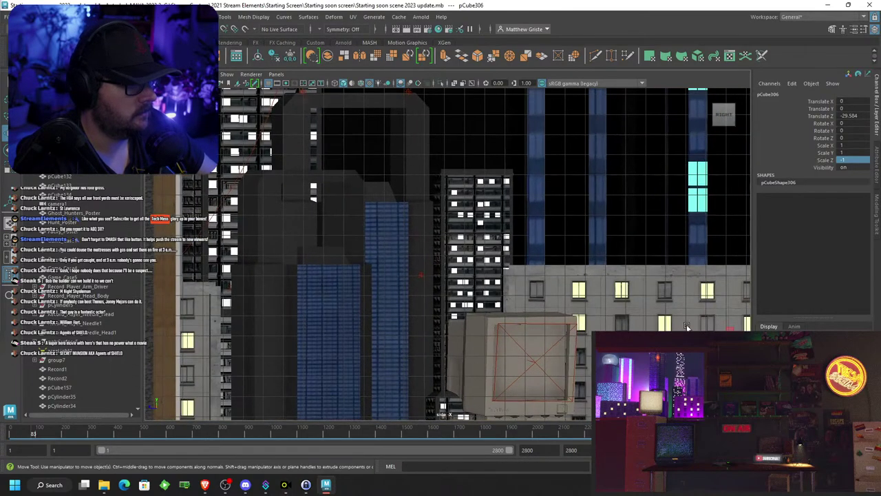
# Rotate and move the bottom trim's right-end outer vertices to meet the right trim's bottom outer corner
pyautogui.keyDown('alt'); pyautogui.moveTo(541, 266); pyautogui.dragTo(345, 199); pyautogui.keyUp('alt')
pyautogui.scroll(2, 344, 199)
pyautogui.keyDown('alt'); pyautogui.moveTo(702, 380); pyautogui.dragTo(514, 258, button='middle'); pyautogui.keyUp('alt')
pyautogui.scroll(2, 486, 282)
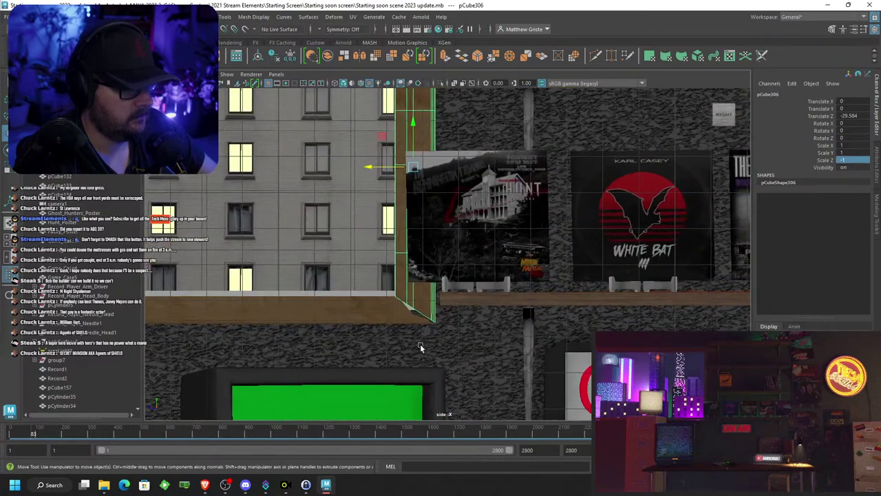
pyautogui.keyDown('alt'); pyautogui.moveTo(419, 347); pyautogui.dragTo(460, 289, button='middle'); pyautogui.keyUp('alt')
pyautogui.scroll(8, 459, 290)
pyautogui.click(436, 284)
pyautogui.moveTo(436, 284); pyautogui.dragTo(396, 219, button='right')
pyautogui.press('e')
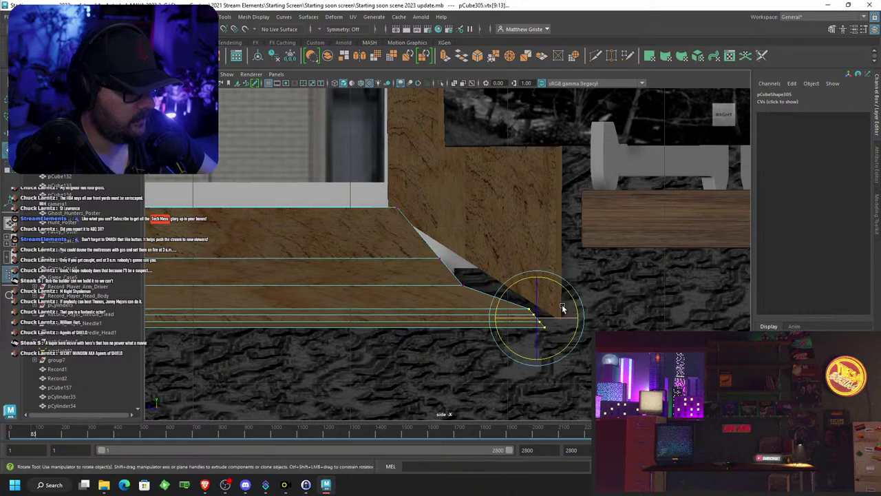
pyautogui.moveTo(570, 301); pyautogui.dragTo(553, 321)
pyautogui.press('w')
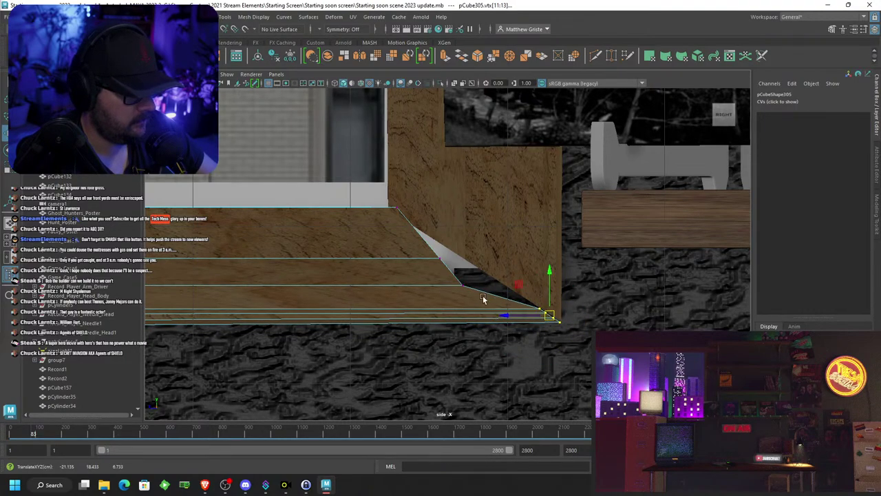
# Move the bottom trim's middle and inner right-end vertices onto the right trim's mitred edge, closing the gap
pyautogui.click(461, 282)
pyautogui.moveTo(462, 282); pyautogui.dragTo(490, 281)
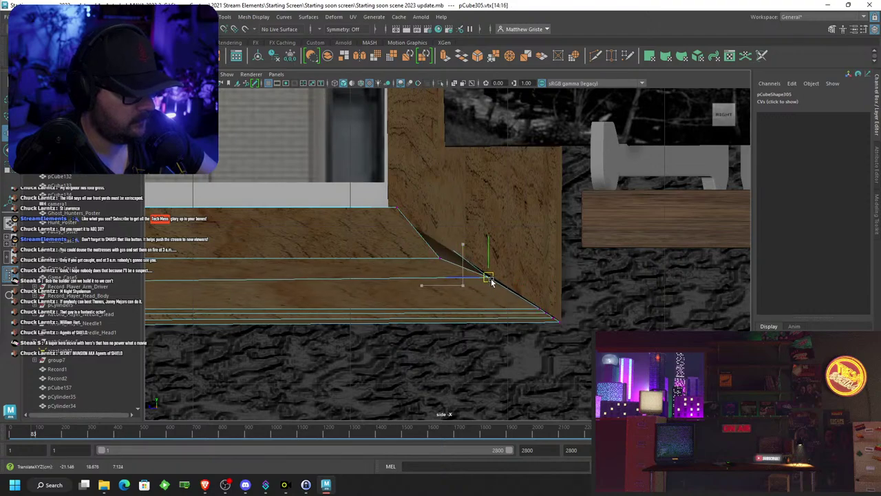
pyautogui.click(439, 260)
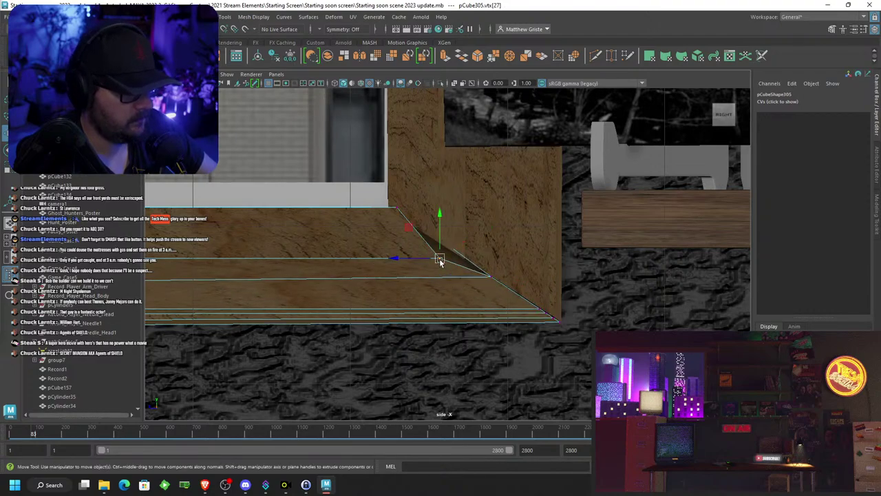
pyautogui.moveTo(439, 260); pyautogui.dragTo(451, 250)
pyautogui.click(390, 208)
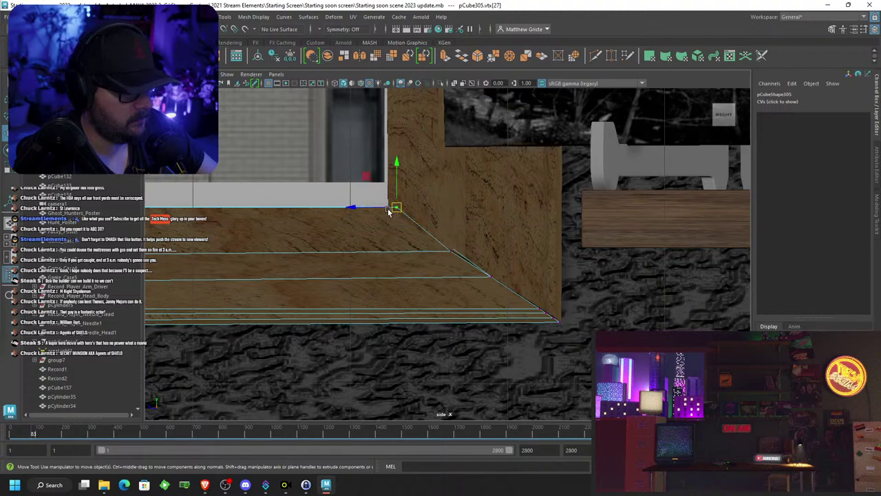
pyautogui.moveTo(389, 210); pyautogui.dragTo(377, 201)
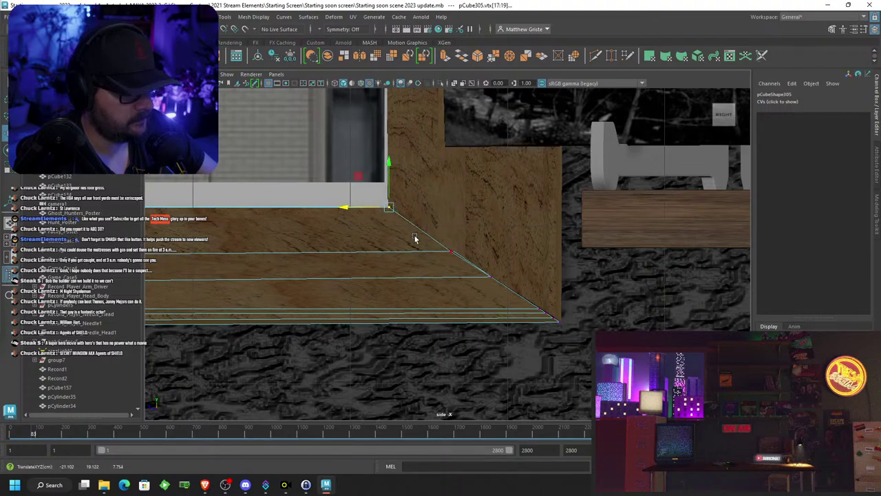
pyautogui.moveTo(415, 238); pyautogui.dragTo(460, 198, button='right')
# Adjust the right trim's outer vertices at its top corner to fit the mitre with the top trim
pyautogui.scroll(-12, 459, 275)
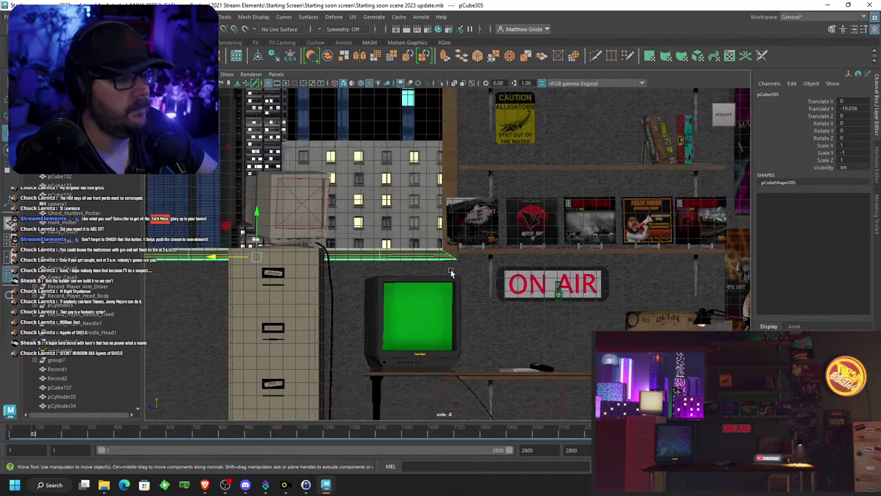
pyautogui.keyDown('alt'); pyautogui.moveTo(442, 249); pyautogui.dragTo(555, 361, button='middle'); pyautogui.keyUp('alt')
pyautogui.scroll(-3, 568, 346)
pyautogui.scroll(2, 548, 317)
pyautogui.keyDown('alt'); pyautogui.moveTo(521, 267); pyautogui.dragTo(471, 378, button='middle'); pyautogui.keyUp('alt')
pyautogui.scroll(6, 512, 275)
pyautogui.keyDown('alt'); pyautogui.moveTo(586, 252); pyautogui.dragTo(290, 322, button='middle'); pyautogui.keyUp('alt')
pyautogui.scroll(3, 355, 287)
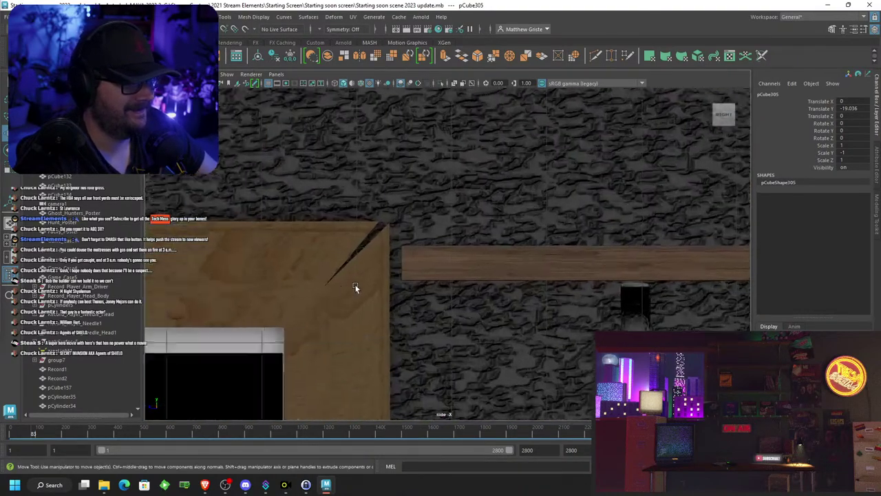
pyautogui.scroll(1, 356, 288)
pyautogui.click(352, 290)
pyautogui.moveTo(355, 279); pyautogui.dragTo(327, 204, button='right')
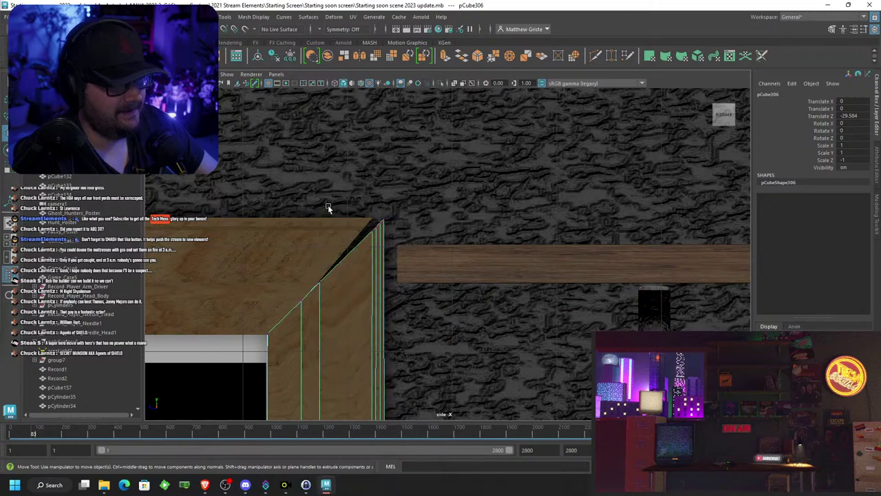
pyautogui.moveTo(360, 202); pyautogui.dragTo(375, 232)
# Move the top trim's right-end outer and middle vertices onto the right trim's mitred edge, closing the corner gap
pyautogui.click(310, 232)
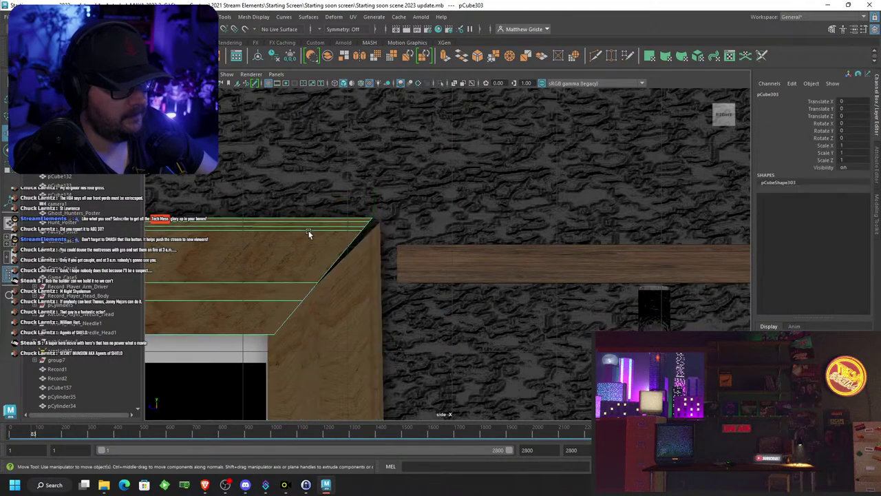
pyautogui.moveTo(309, 233); pyautogui.dragTo(270, 213, button='right')
pyautogui.moveTo(302, 198); pyautogui.dragTo(371, 231)
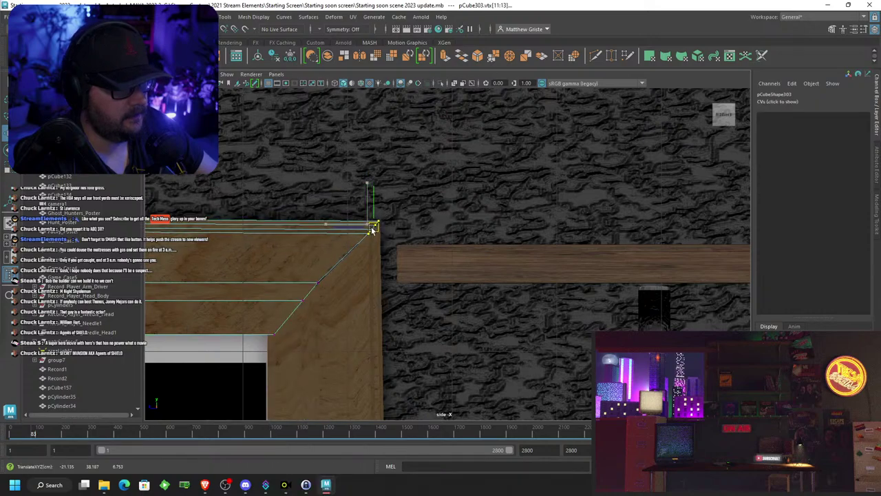
pyautogui.click(318, 282)
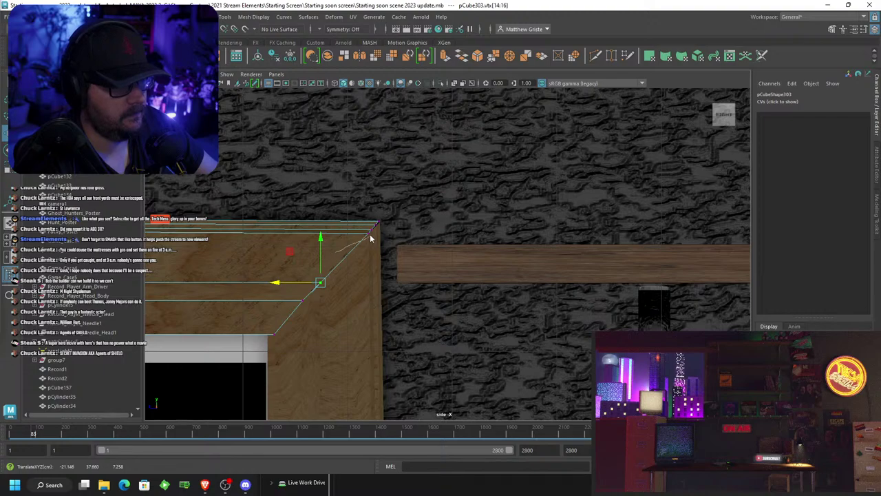
pyautogui.moveTo(351, 241); pyautogui.dragTo(373, 201, button='right')
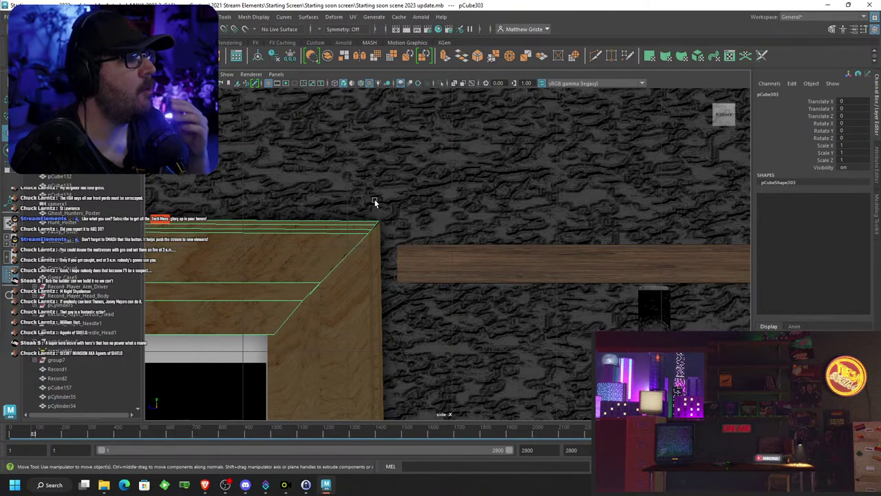
# Inspect the assembled trim around the window in the side and perspective views
pyautogui.scroll(-6, 374, 191)
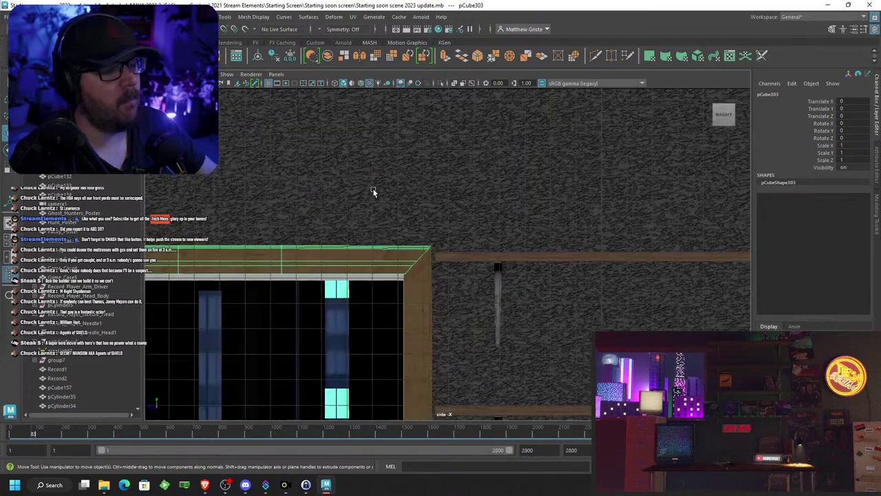
pyautogui.moveTo(363, 255); pyautogui.dragTo(407, 198, button='right')
pyautogui.scroll(-3, 412, 261)
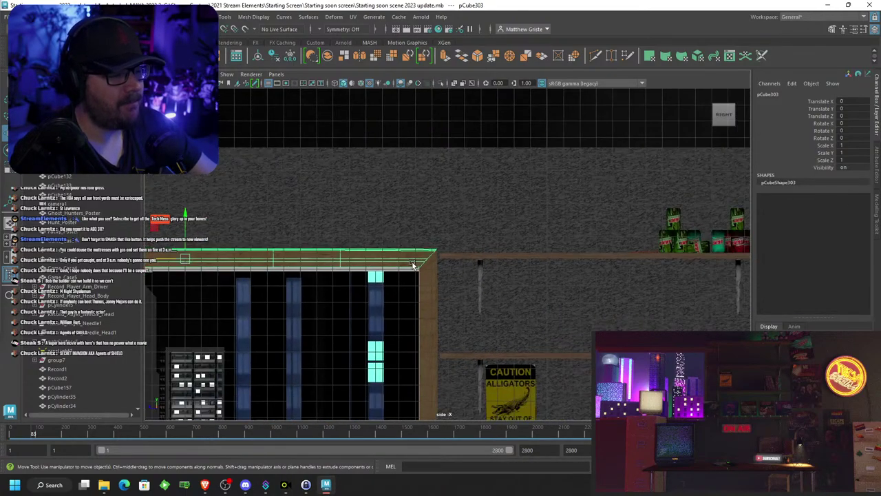
pyautogui.keyDown('alt'); pyautogui.moveTo(439, 265); pyautogui.dragTo(517, 228, button='middle'); pyautogui.keyUp('alt')
pyautogui.scroll(-2, 498, 258)
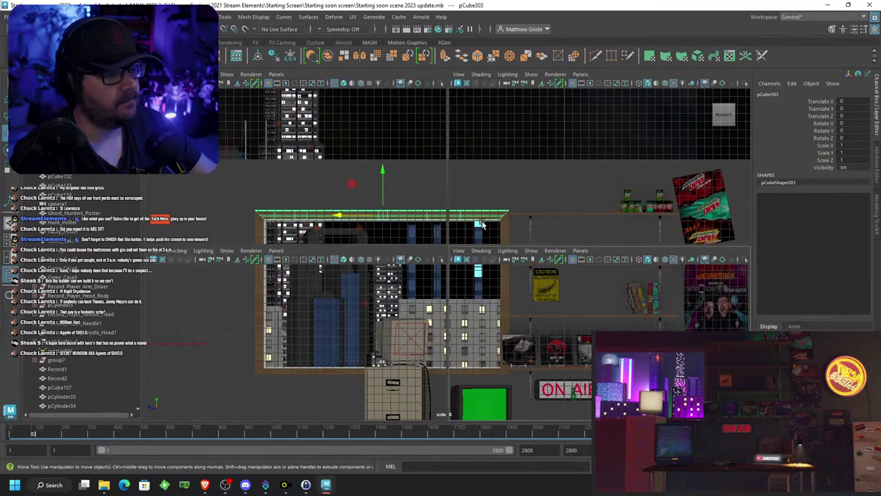
pyautogui.press('space')
pyautogui.press('space')
pyautogui.keyDown('alt'); pyautogui.moveTo(486, 218); pyautogui.dragTo(338, 252); pyautogui.keyUp('alt')
pyautogui.scroll(2, 338, 252)
pyautogui.keyDown('alt'); pyautogui.moveTo(338, 252); pyautogui.dragTo(476, 201, button='middle'); pyautogui.keyUp('alt')
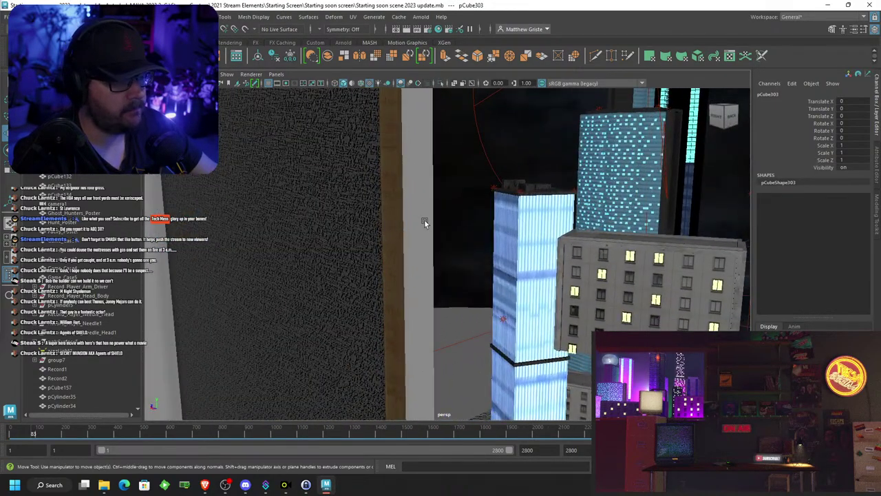
pyautogui.scroll(-8, 424, 219)
pyautogui.keyDown('alt'); pyautogui.moveTo(533, 235); pyautogui.dragTo(494, 235, button='middle'); pyautogui.keyUp('alt')
pyautogui.scroll(3, 494, 235)
pyautogui.keyDown('alt'); pyautogui.moveTo(494, 235); pyautogui.dragTo(493, 235); pyautogui.keyUp('alt')
pyautogui.scroll(5, 491, 235)
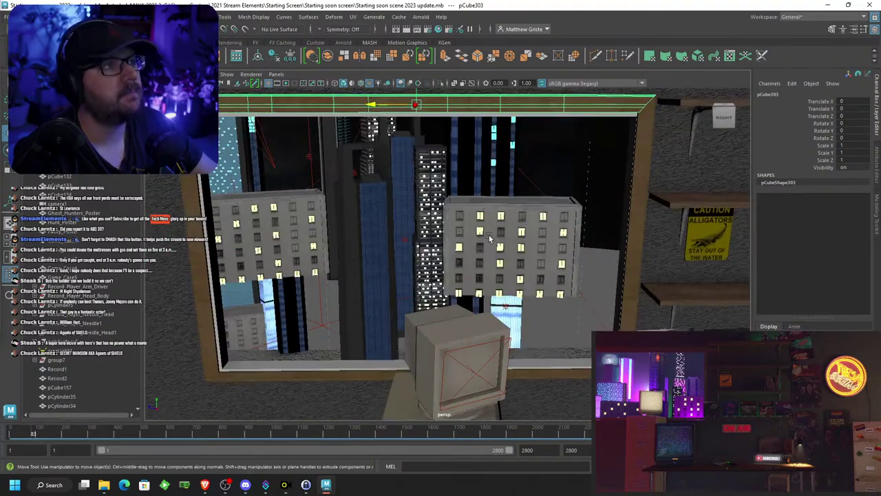
pyautogui.click(308, 16)
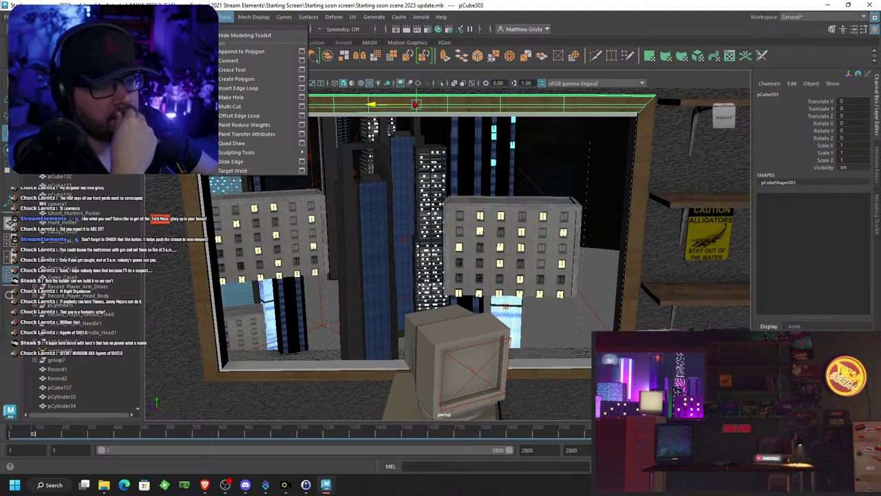
# Open Hypershade and compare the dark materials, including Table_Legs, TV1:aiStandardSurface9 and Coin:Coin_Edge, as candidates for the window frame
pyautogui.moveTo(188, 17)
pyautogui.moveTo(143, 17)
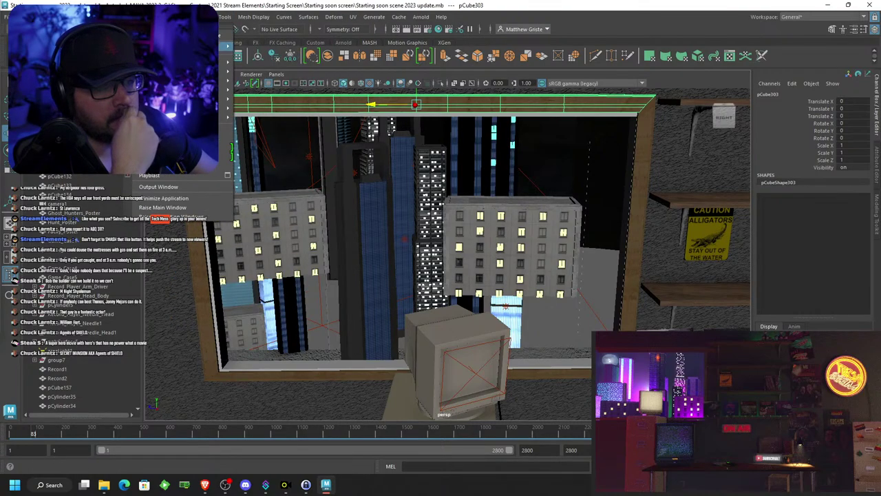
pyautogui.moveTo(207, 90)
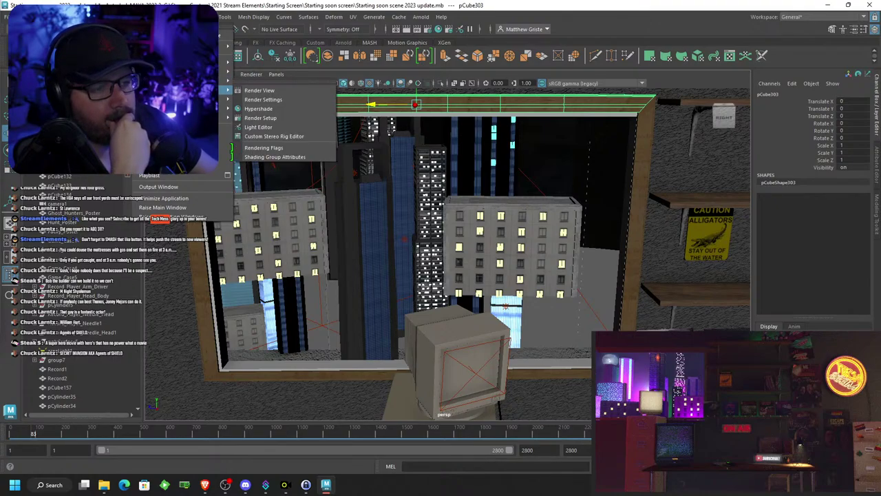
pyautogui.click(269, 109)
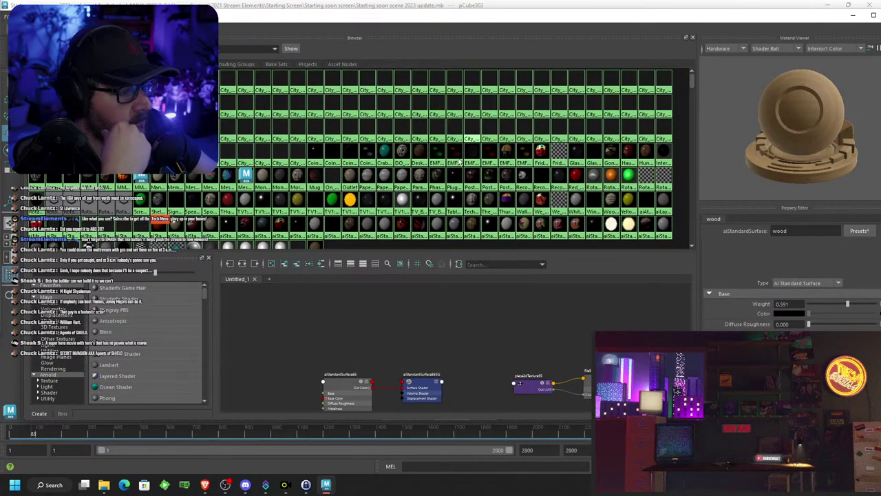
pyautogui.click(454, 200)
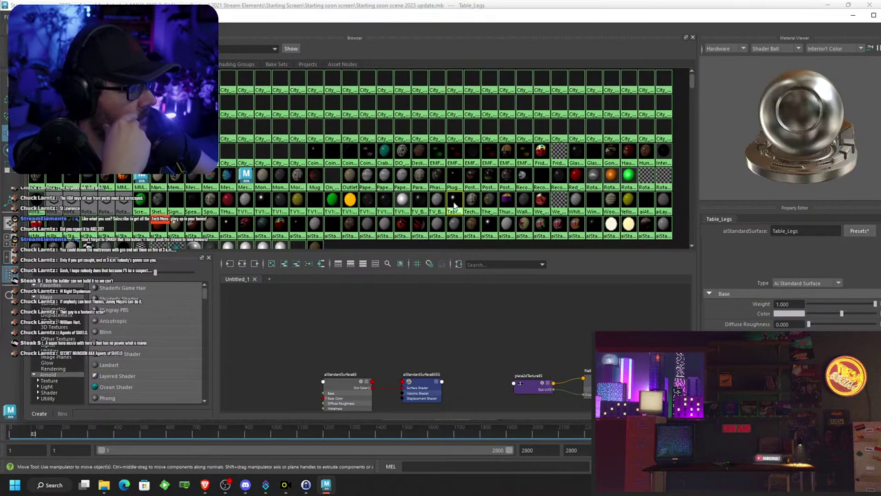
pyautogui.click(391, 206)
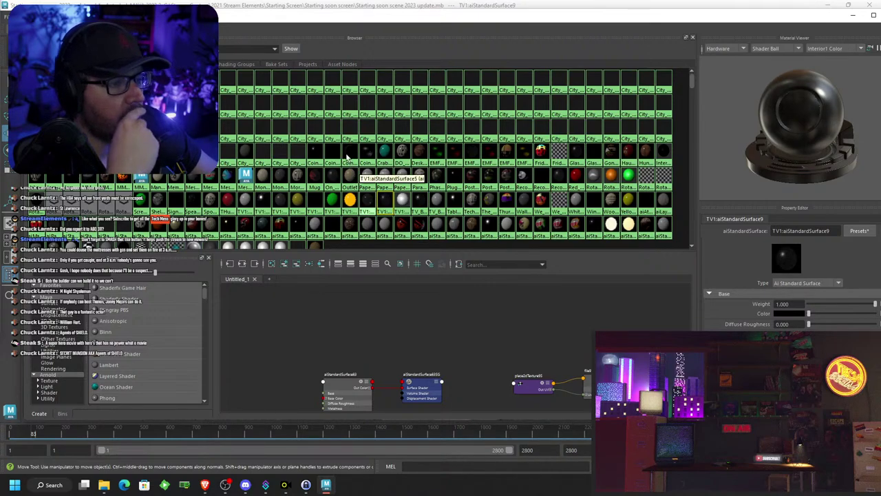
pyautogui.click(315, 154)
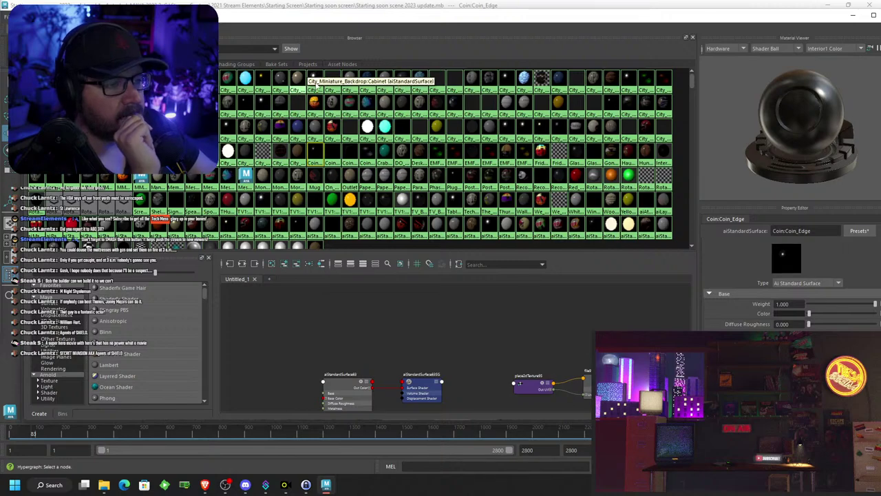
# Assign the black City_Miniature_Backdrop:Lamp_Body material to the window frame and close Hypershade
pyautogui.click(243, 108)
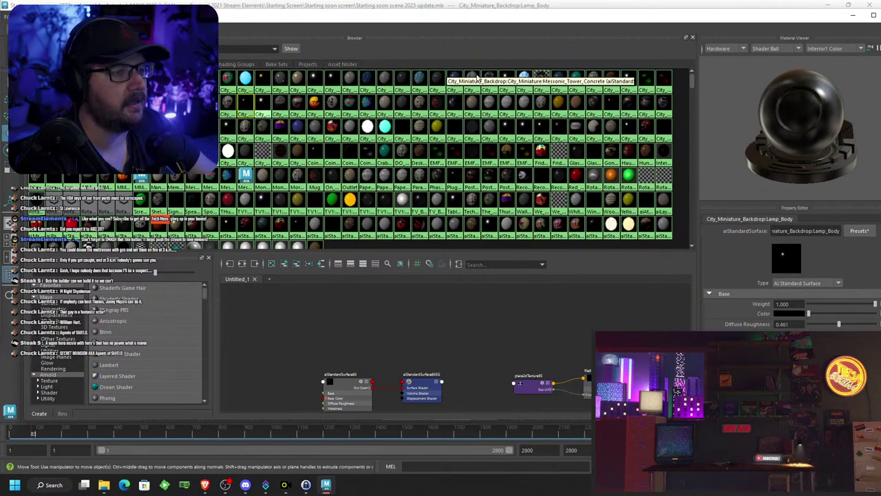
pyautogui.moveTo(449, 19); pyautogui.dragTo(589, 317)
pyautogui.keyDown('alt'); pyautogui.moveTo(489, 159); pyautogui.dragTo(414, 280); pyautogui.keyUp('alt')
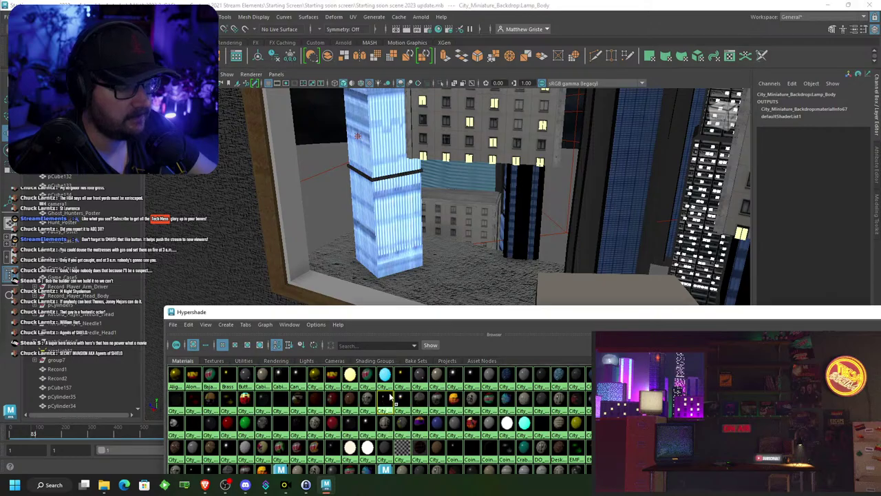
pyautogui.moveTo(487, 313); pyautogui.dragTo(369, 189)
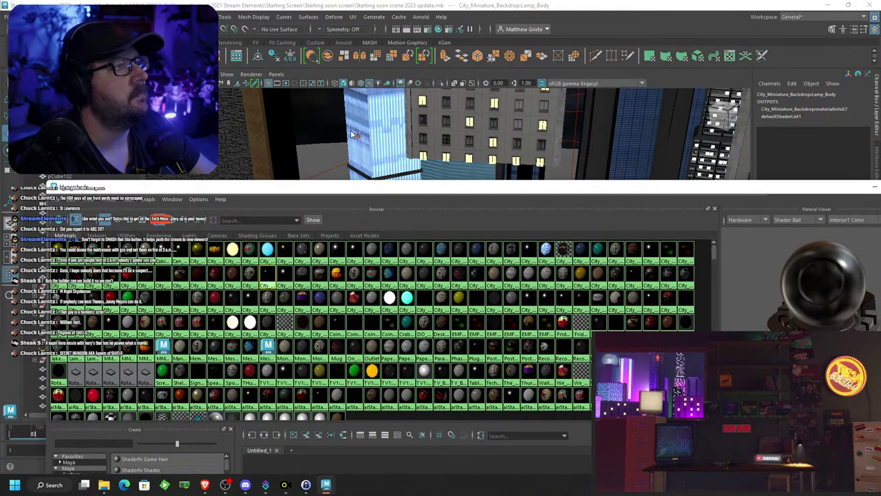
pyautogui.moveTo(539, 221); pyautogui.dragTo(294, 149)
pyautogui.click(846, 147)
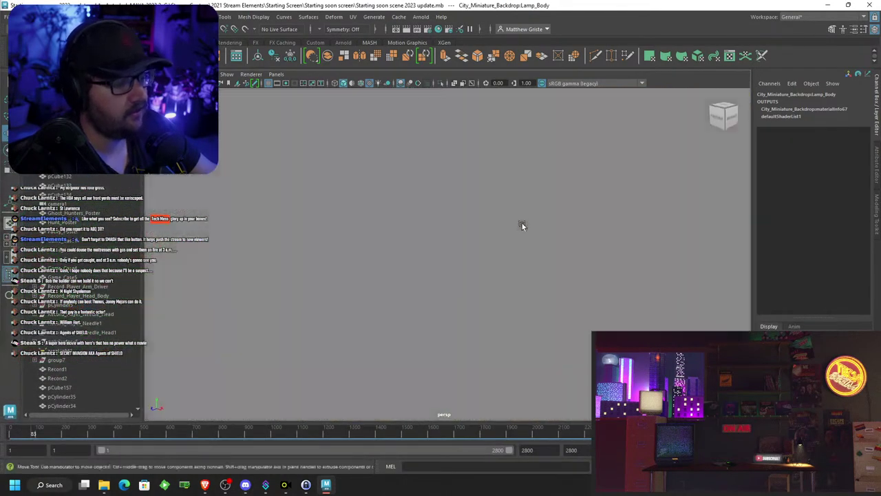
# Inspect the black window frame and compare it with the Studio Soundproof Window reference photo in the browser
pyautogui.keyDown('alt'); pyautogui.moveTo(522, 223); pyautogui.dragTo(454, 234, button='right'); pyautogui.keyUp('alt')
pyautogui.keyDown('alt'); pyautogui.moveTo(537, 225); pyautogui.dragTo(469, 231); pyautogui.keyUp('alt')
pyautogui.scroll(6, 468, 231)
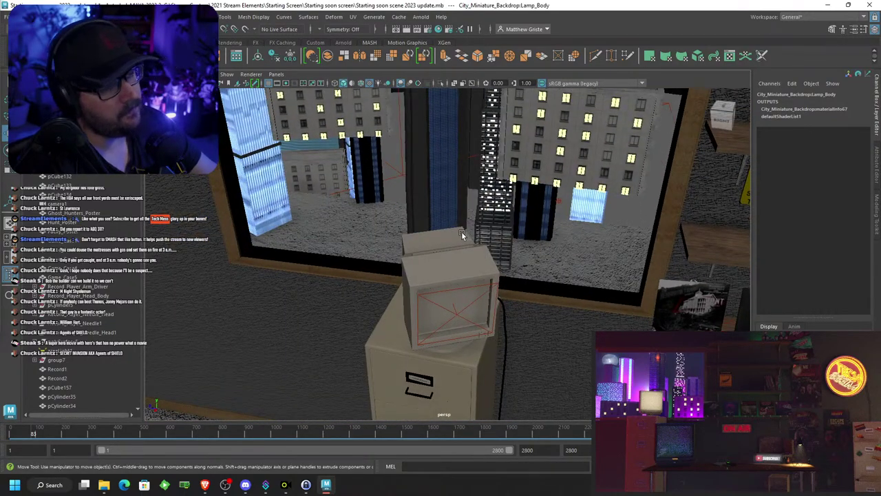
pyautogui.click(204, 484)
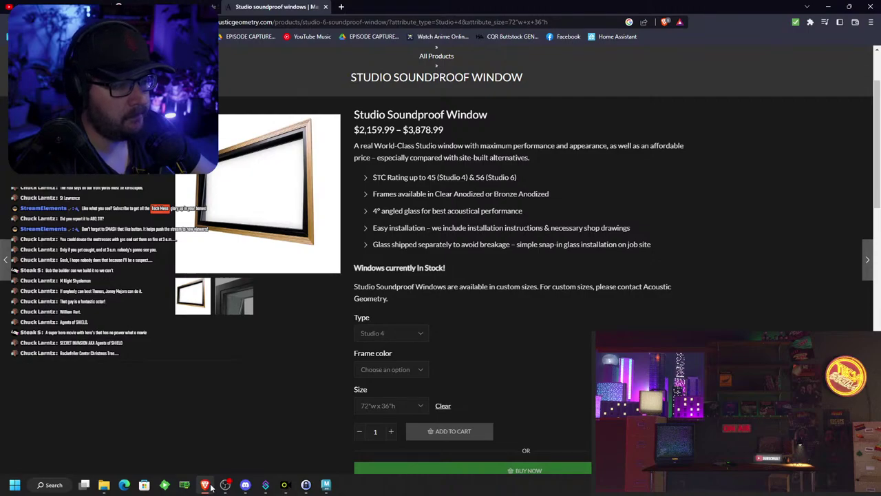
pyautogui.click(206, 485)
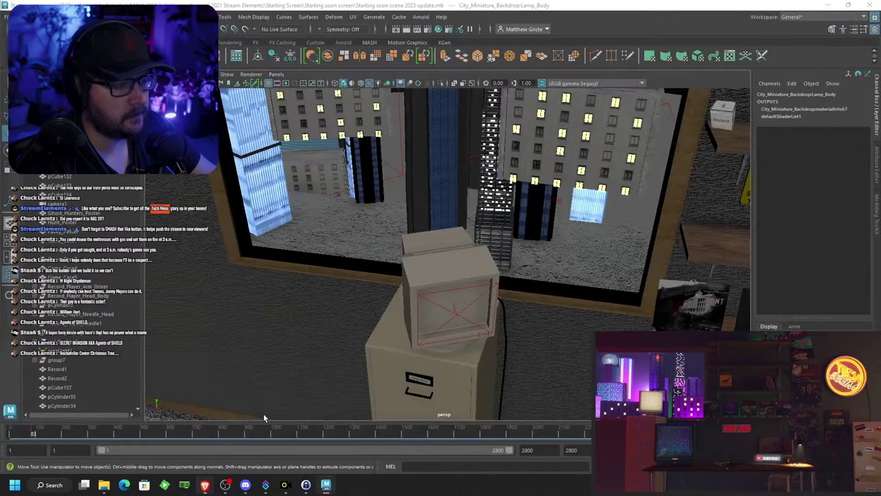
# Duplicate the black window frame and scale the copy uniformly to about 1.236 × 17.273 × 27.607 inside the original
pyautogui.keyDown('alt'); pyautogui.moveTo(289, 331); pyautogui.dragTo(399, 250); pyautogui.keyUp('alt')
pyautogui.click(326, 294)
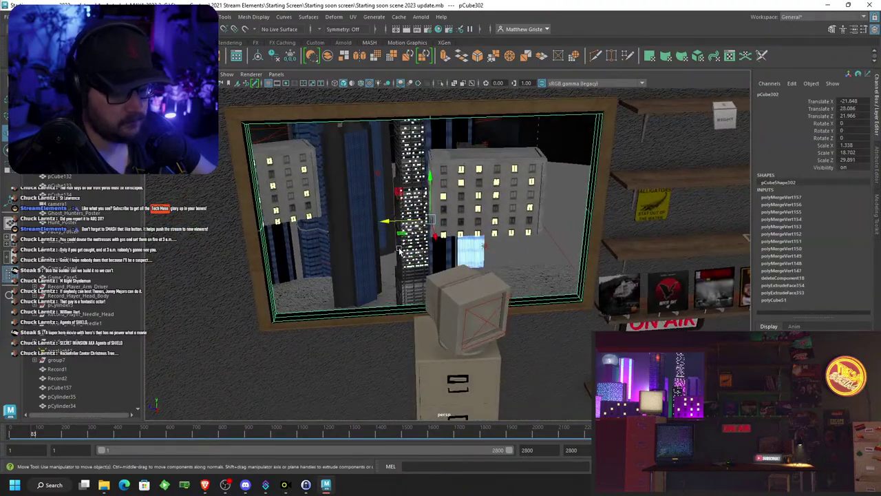
pyautogui.hotkey('ctrl', 'd')
pyautogui.press('e')
pyautogui.press('r')
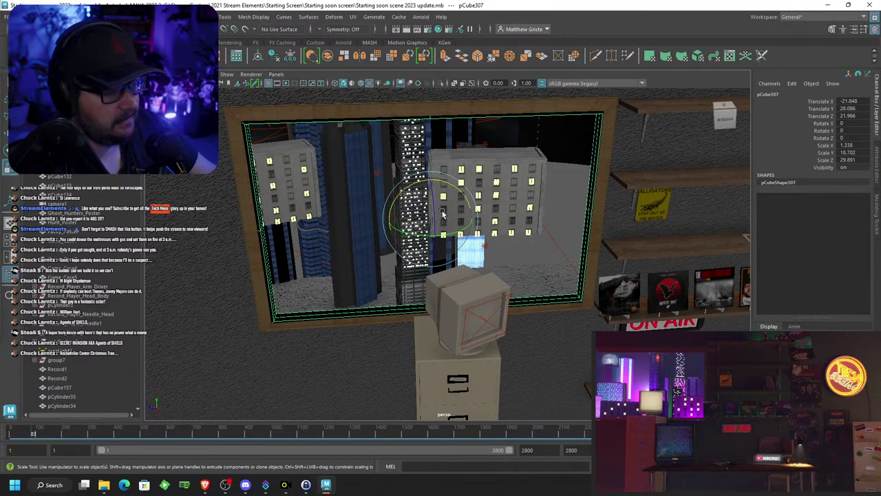
pyautogui.moveTo(431, 219); pyautogui.dragTo(418, 219)
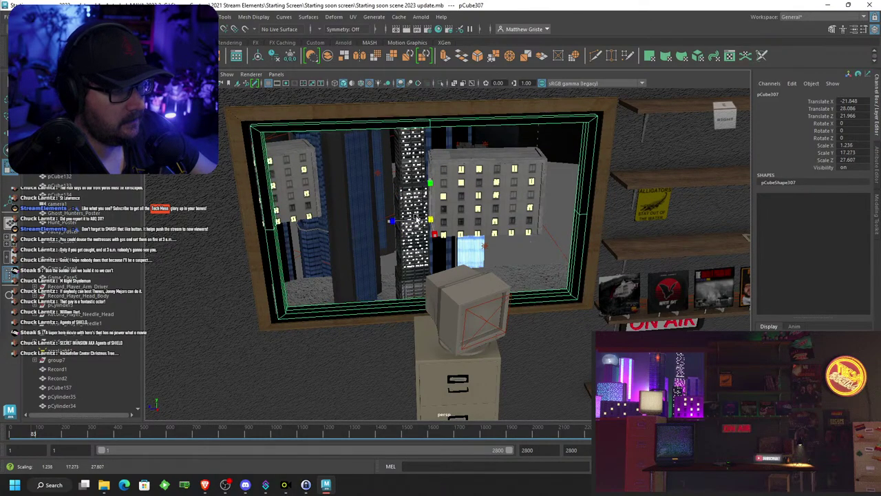
pyautogui.scroll(2, 418, 219)
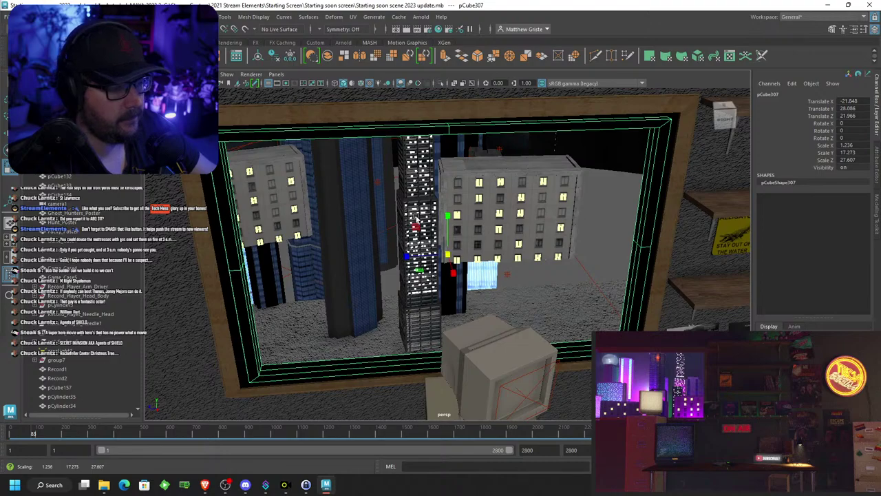
pyautogui.scroll(-6, 417, 219)
pyautogui.press('space')
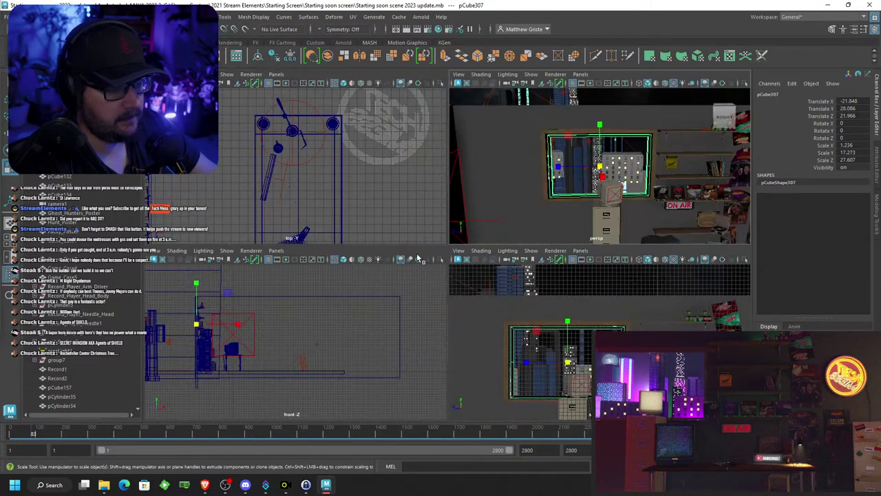
pyautogui.keyDown('alt'); pyautogui.moveTo(260, 330); pyautogui.dragTo(253, 354, button='middle'); pyautogui.keyUp('alt')
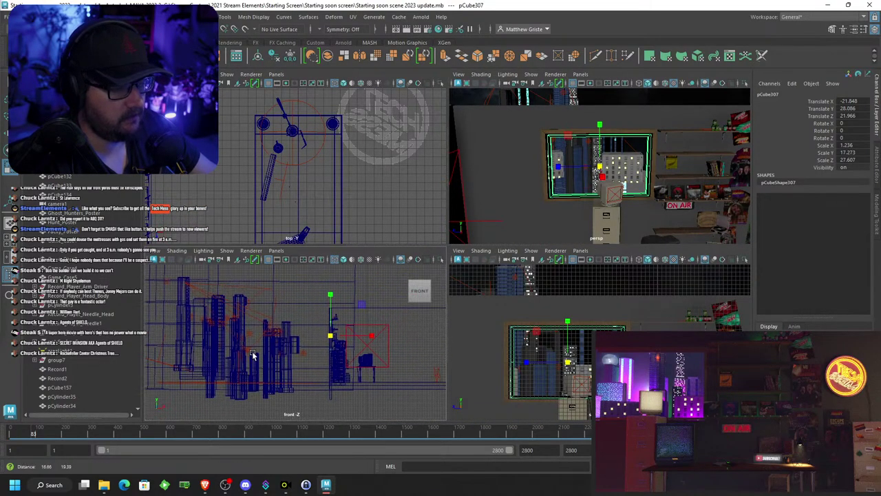
pyautogui.scroll(2, 522, 347)
pyautogui.press('space')
pyautogui.scroll(4, 406, 231)
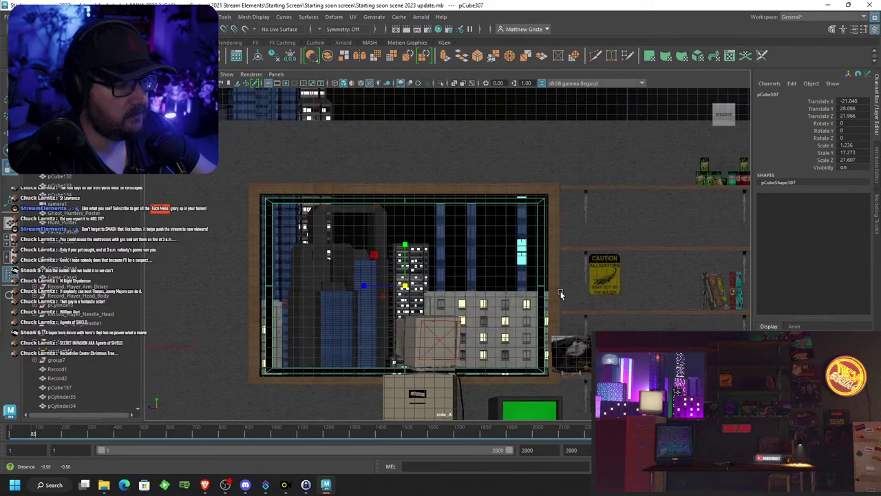
# Try to move the duplicate frame's left-side vertices outward in the side view
pyautogui.moveTo(354, 197); pyautogui.dragTo(311, 198, button='right')
pyautogui.moveTo(307, 108); pyautogui.dragTo(402, 417)
pyautogui.press('w')
pyautogui.moveTo(334, 257); pyautogui.dragTo(319, 254)
pyautogui.click(373, 367)
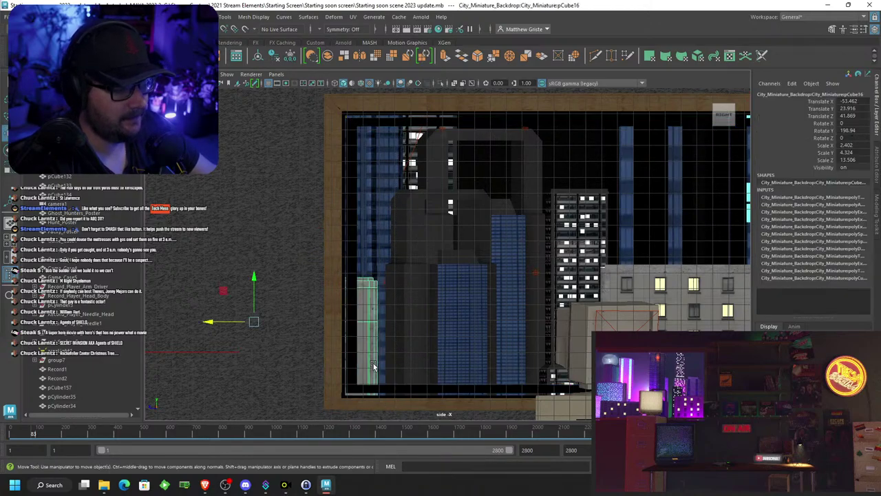
pyautogui.moveTo(349, 383); pyautogui.dragTo(350, 384)
# Move the duplicate frame's left inner vertices slightly outward in the side view, narrowing that side of the frame
pyautogui.click(354, 383)
pyautogui.moveTo(354, 384); pyautogui.dragTo(309, 210, button='right')
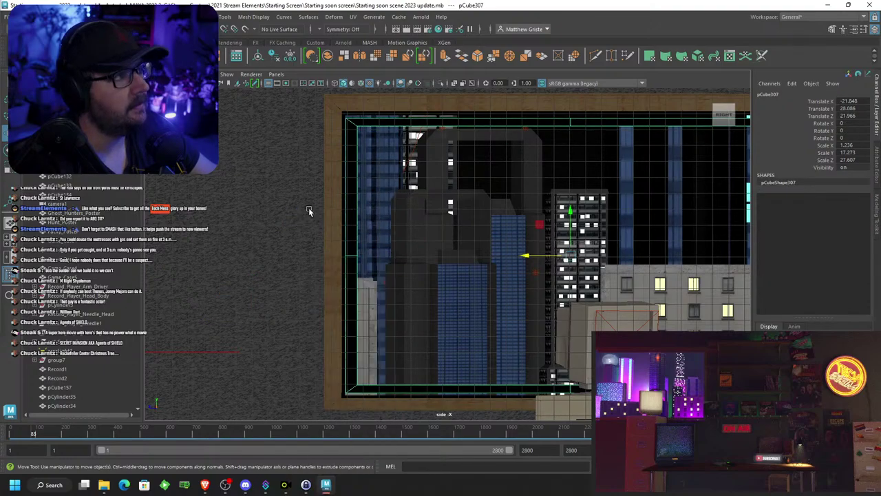
pyautogui.click(358, 380)
pyautogui.keyDown('shift'); pyautogui.moveTo(353, 249); pyautogui.dragTo(352, 248); pyautogui.keyUp('shift')
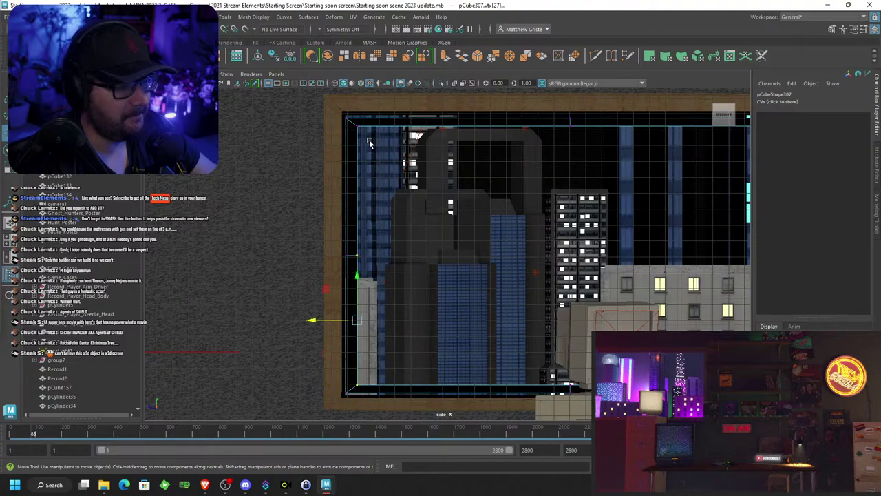
pyautogui.keyDown('shift'); pyautogui.moveTo(355, 122); pyautogui.dragTo(354, 121); pyautogui.keyUp('shift')
pyautogui.moveTo(316, 256); pyautogui.dragTo(310, 256)
# Move the duplicate frame's right inner vertices slightly outward, narrowing that side to match the left
pyautogui.keyDown('alt'); pyautogui.moveTo(594, 231); pyautogui.dragTo(352, 288, button='middle'); pyautogui.keyUp('alt')
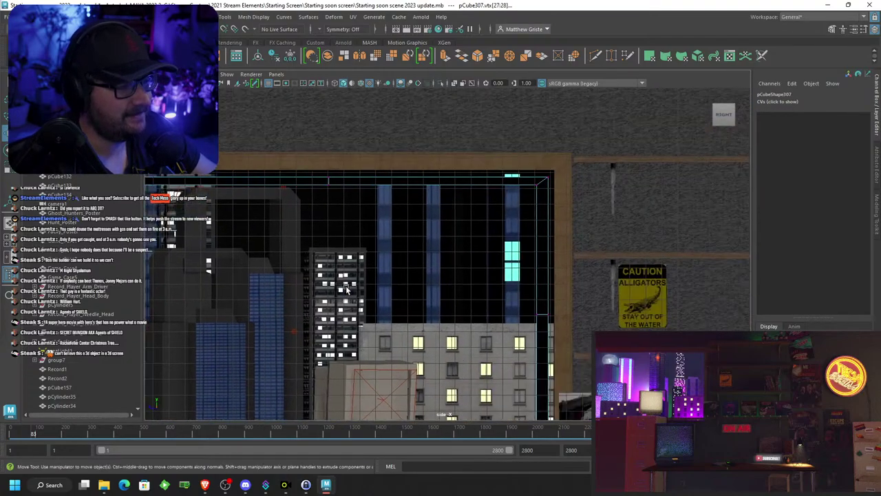
pyautogui.scroll(1, 454, 247)
pyautogui.moveTo(553, 201); pyautogui.dragTo(538, 168)
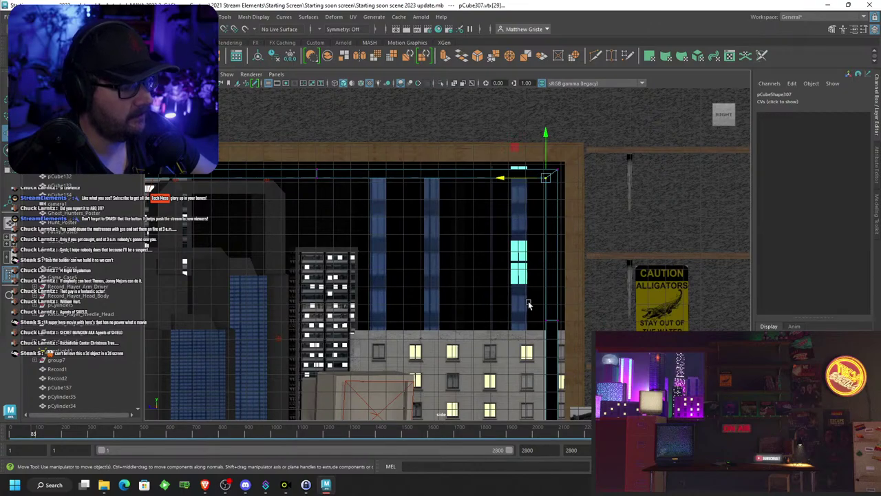
pyautogui.keyDown('alt'); pyautogui.moveTo(534, 306); pyautogui.dragTo(438, 239, button='middle'); pyautogui.keyUp('alt')
pyautogui.keyDown('shift'); pyautogui.moveTo(455, 262); pyautogui.dragTo(456, 265); pyautogui.keyUp('shift')
pyautogui.keyDown('shift'); pyautogui.moveTo(431, 363); pyautogui.dragTo(453, 402); pyautogui.keyUp('shift')
pyautogui.moveTo(406, 252); pyautogui.dragTo(411, 256)
pyautogui.scroll(-2, 408, 241)
pyautogui.keyDown('alt'); pyautogui.moveTo(319, 156); pyautogui.dragTo(444, 189, button='middle'); pyautogui.keyUp('alt')
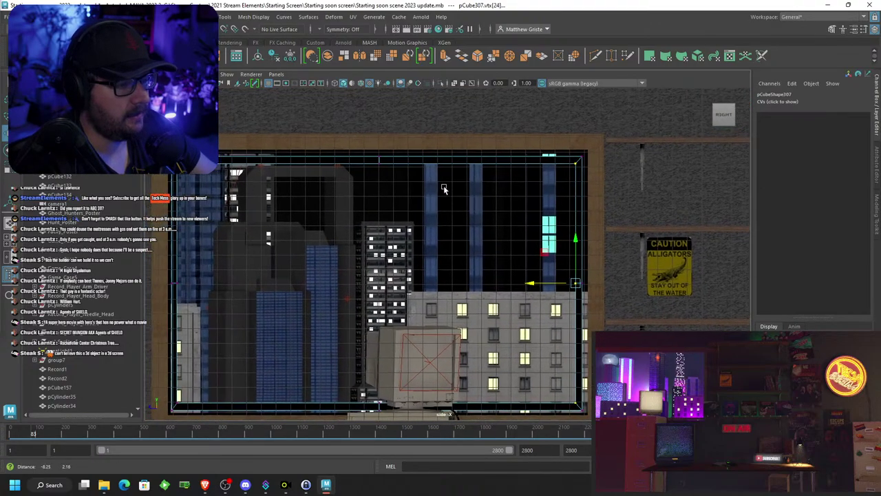
# Enlarge the whole inner frame to about 1.259 × 17.599 × 28.127 and shift it to Translate Z 21.872 within the window opening
pyautogui.rightClick(426, 161)
pyautogui.moveTo(426, 162); pyautogui.dragTo(470, 147, button='right')
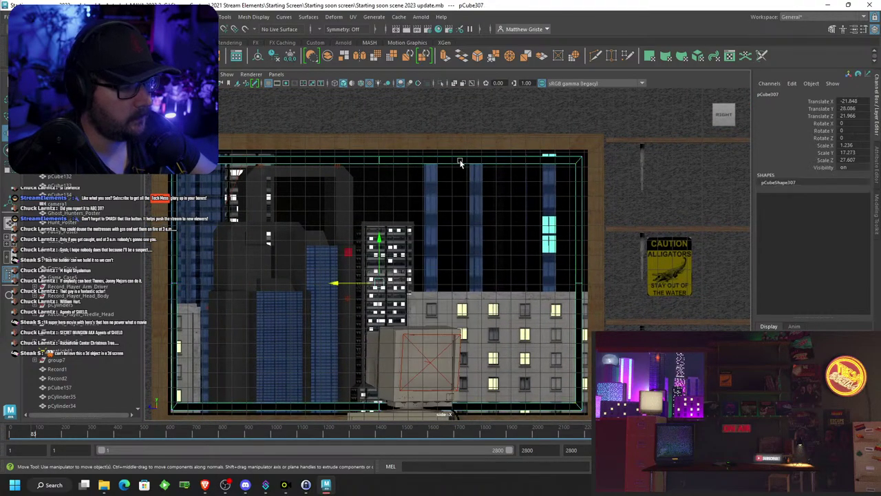
pyautogui.press('e')
pyautogui.press('r')
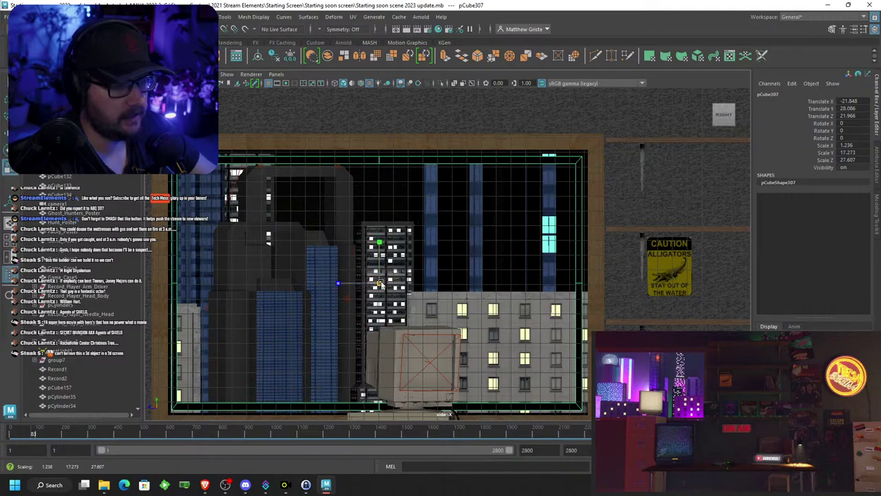
pyautogui.moveTo(380, 283); pyautogui.dragTo(348, 286)
pyautogui.press('w')
pyautogui.press('e')
pyautogui.press('r')
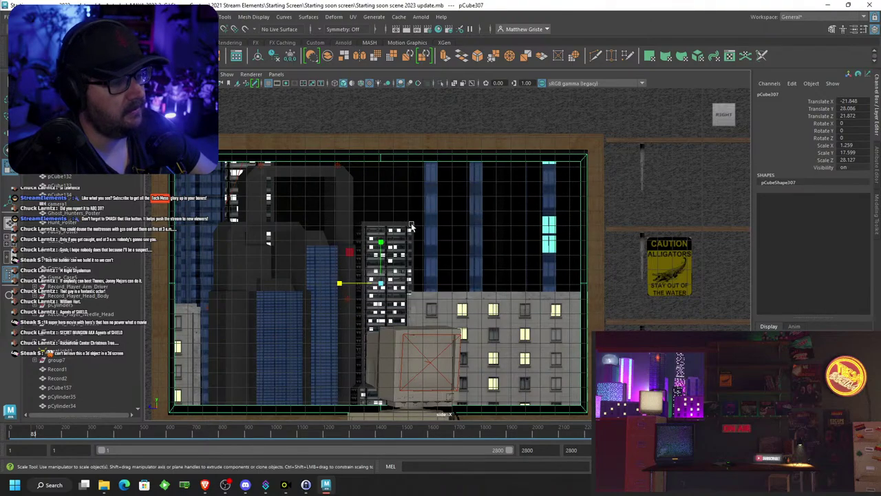
# Examine the inner frame's fit within the window from several angles in the perspective view
pyautogui.press('space')
pyautogui.press('space')
pyautogui.scroll(6, 553, 133)
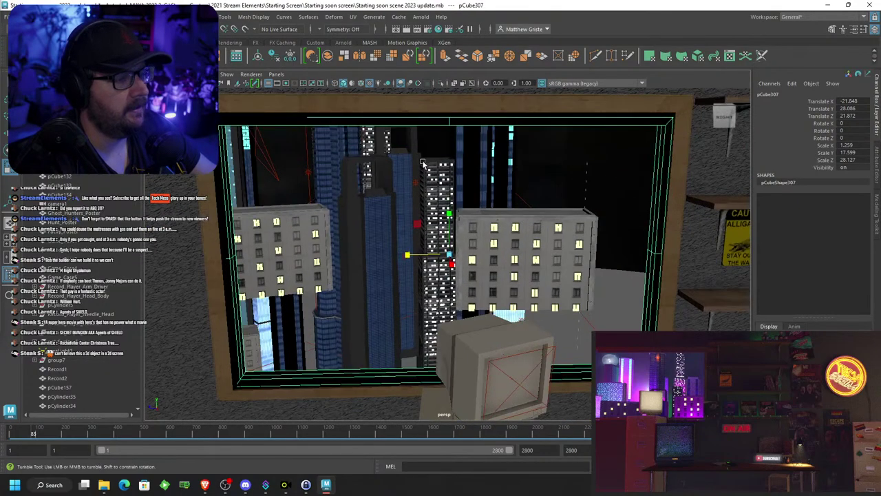
pyautogui.keyDown('alt'); pyautogui.moveTo(406, 180); pyautogui.dragTo(452, 151); pyautogui.keyUp('alt')
pyautogui.keyDown('alt'); pyautogui.moveTo(453, 151); pyautogui.dragTo(460, 236, button='middle'); pyautogui.keyUp('alt')
pyautogui.keyDown('alt'); pyautogui.moveTo(460, 235); pyautogui.dragTo(443, 279); pyautogui.keyUp('alt')
pyautogui.press('e')
pyautogui.hotkey('ctrl', 'z')
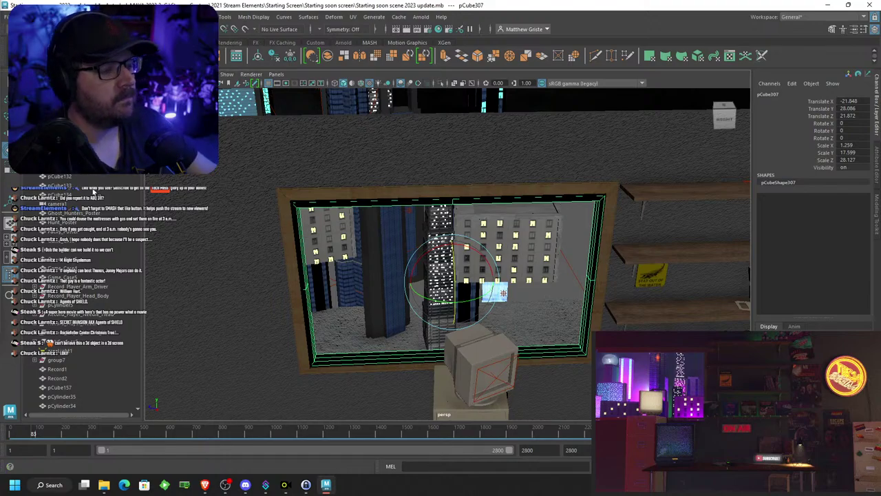
pyautogui.keyDown('alt'); pyautogui.moveTo(308, 249); pyautogui.dragTo(350, 225); pyautogui.keyUp('alt')
pyautogui.keyDown('alt'); pyautogui.moveTo(368, 254); pyautogui.dragTo(398, 234); pyautogui.keyUp('alt')
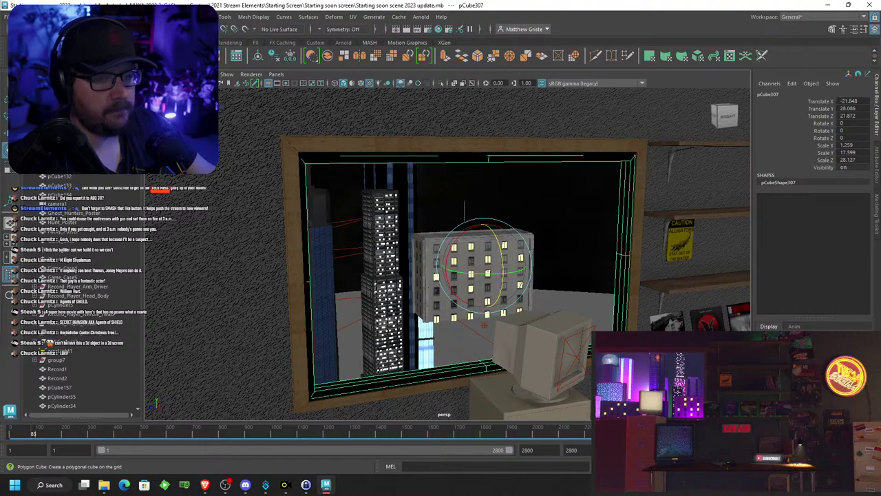
# Create a polygon cube and position it in the window opening at about X -22.097, Y 27.22, Z 22.261
pyautogui.click(38, 55)
pyautogui.scroll(-6, 482, 204)
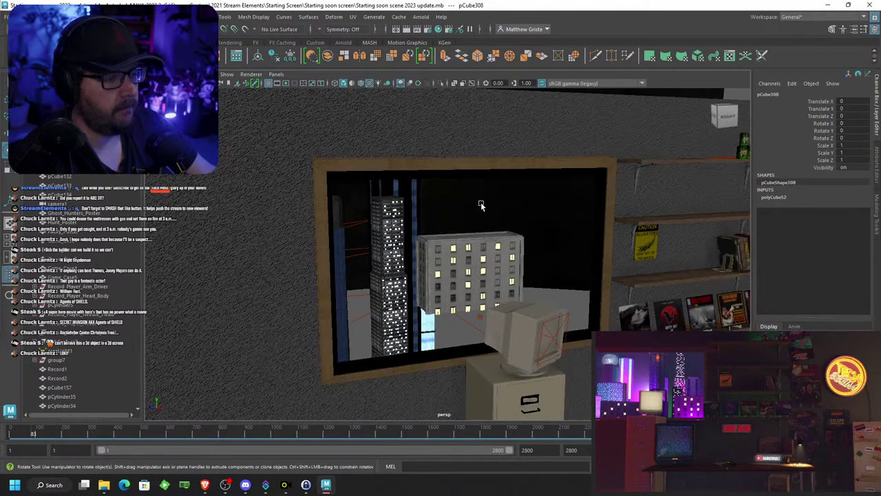
pyautogui.keyDown('alt'); pyautogui.moveTo(534, 319); pyautogui.dragTo(414, 270); pyautogui.keyUp('alt')
pyautogui.press('w')
pyautogui.press('f')
pyautogui.scroll(-6, 448, 276)
pyautogui.keyDown('alt'); pyautogui.moveTo(497, 278); pyautogui.dragTo(783, 219); pyautogui.keyUp('alt')
# Set the new cube's width, height and depth subdivisions to 2
pyautogui.click(773, 197)
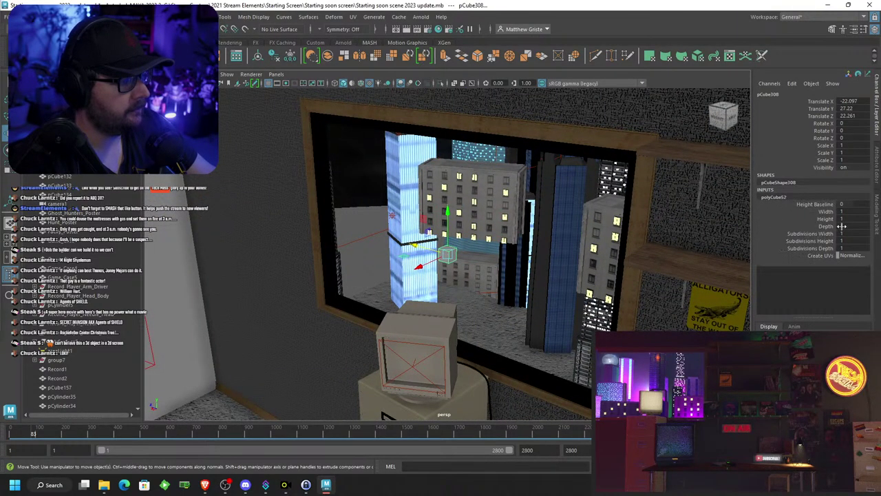
pyautogui.click(851, 246)
pyautogui.write('2')
pyautogui.click(849, 241)
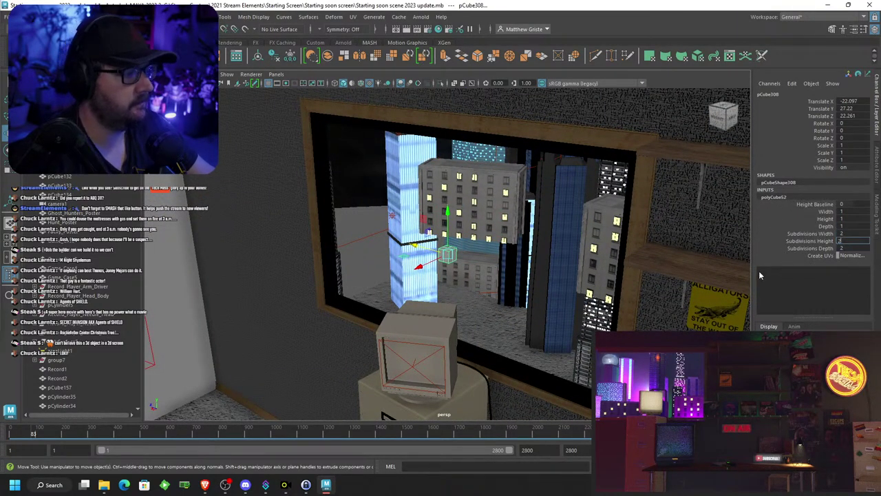
# Scale the new cube into a thin panel of about 0.23 × 15.571 × 15.571 and raise it to Translate Y 28.139
pyautogui.write('2')
pyautogui.press('Return')
pyautogui.press('e')
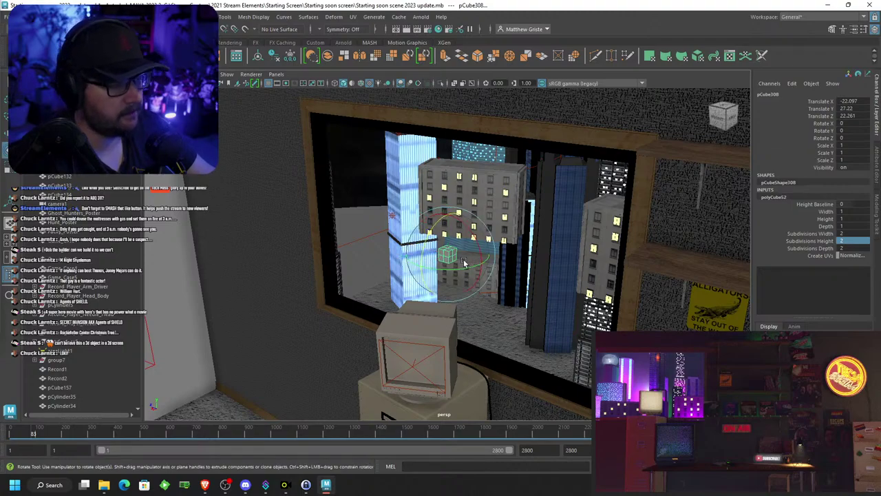
pyautogui.press('f')
pyautogui.press('r')
pyautogui.moveTo(412, 264); pyautogui.dragTo(657, 230)
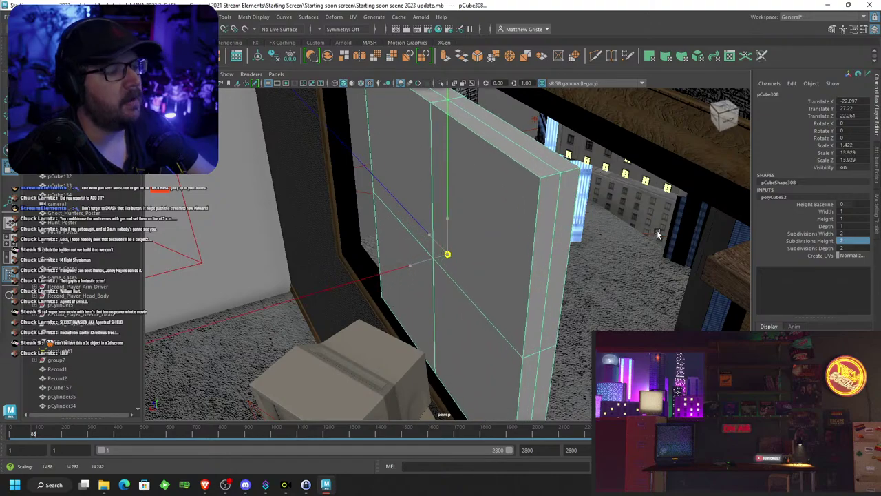
pyautogui.scroll(-5, 656, 230)
pyautogui.moveTo(409, 266); pyautogui.dragTo(457, 256)
pyautogui.press('e')
pyautogui.press('r')
pyautogui.scroll(-4, 450, 263)
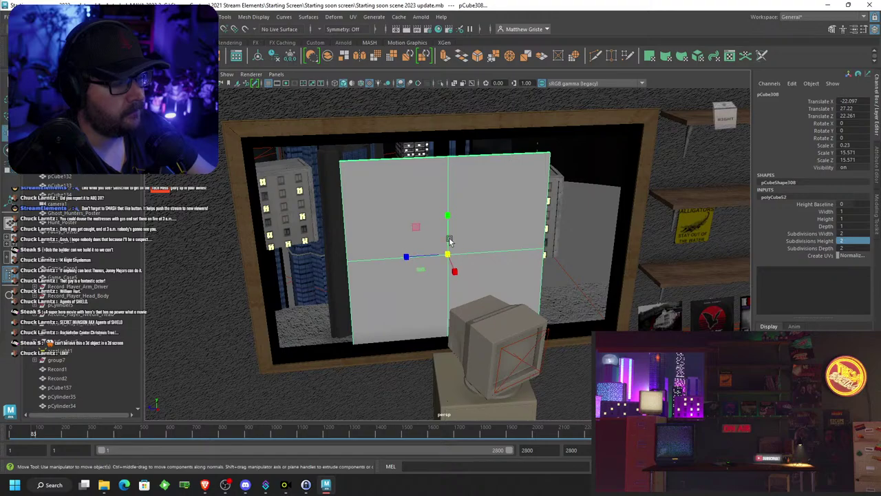
pyautogui.press('w')
pyautogui.moveTo(447, 215); pyautogui.dragTo(443, 203)
# Move the panel's two outer columns of vertices outward so its width reaches both sides of the black inner frame
pyautogui.rightClick(443, 202)
pyautogui.moveTo(442, 202); pyautogui.dragTo(396, 195, button='right')
pyautogui.scroll(-2, 395, 194)
pyautogui.moveTo(340, 149); pyautogui.dragTo(378, 332)
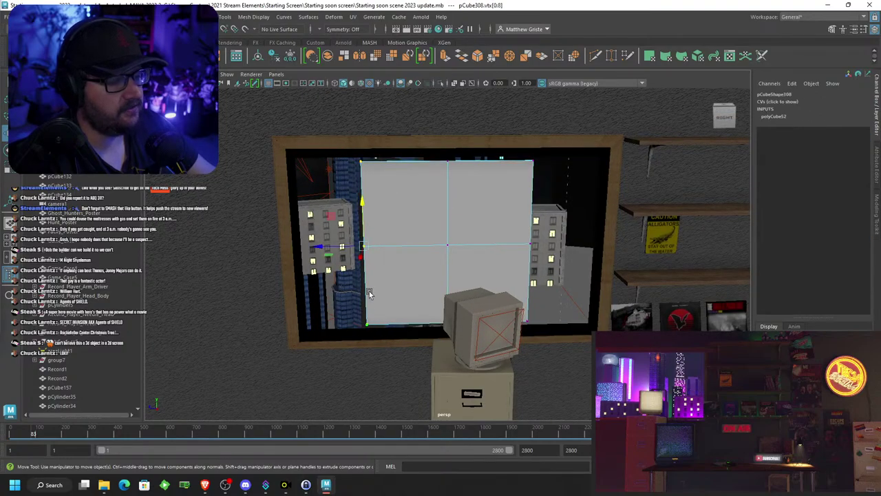
pyautogui.moveTo(333, 245); pyautogui.dragTo(267, 247)
pyautogui.moveTo(558, 359); pyautogui.dragTo(501, 147)
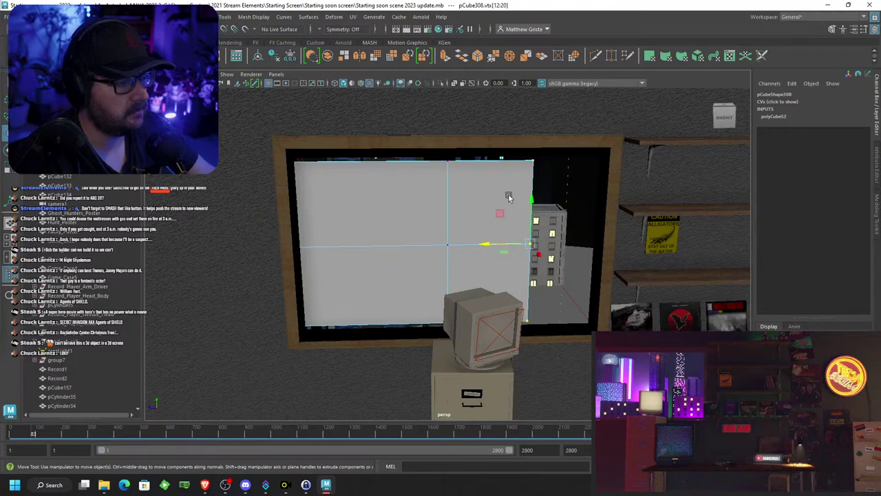
pyautogui.moveTo(491, 247); pyautogui.dragTo(548, 246)
# Extend the panel's upper and lower vertex rows to the inner frame's edges and return to whole-object selection
pyautogui.moveTo(232, 120); pyautogui.dragTo(609, 180)
pyautogui.moveTo(448, 118); pyautogui.dragTo(446, 114)
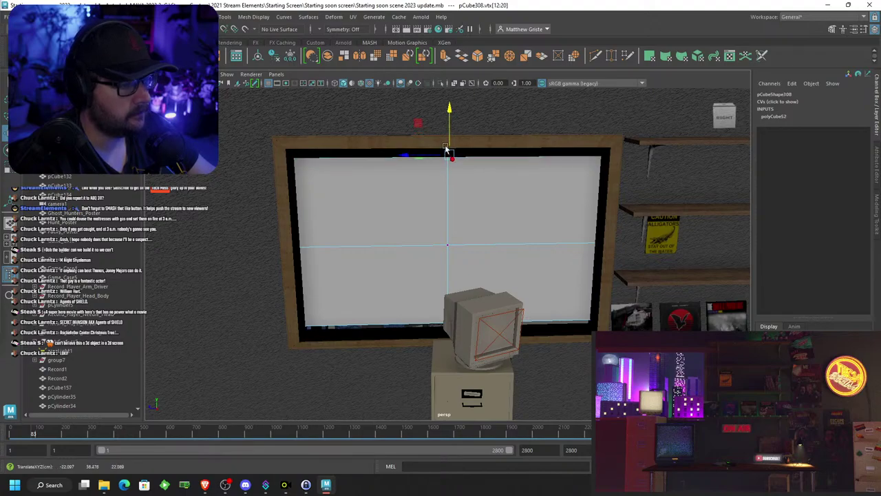
pyautogui.moveTo(277, 308); pyautogui.dragTo(591, 350)
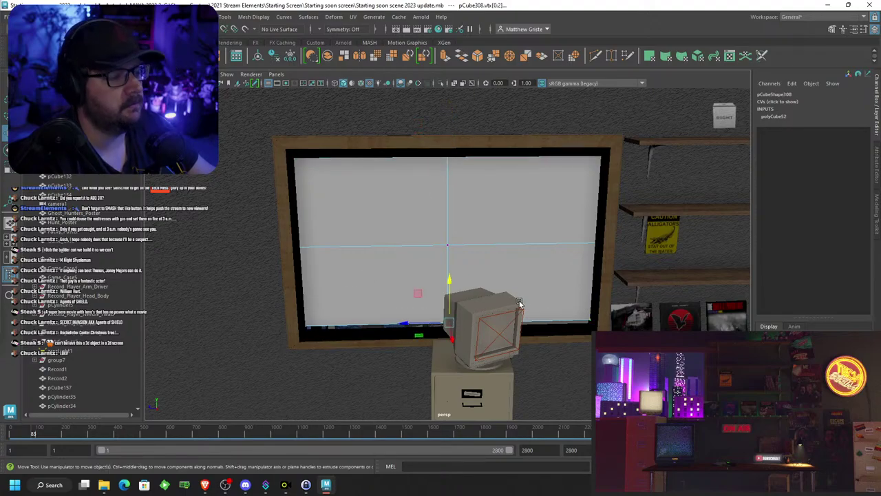
pyautogui.moveTo(449, 283); pyautogui.dragTo(449, 290)
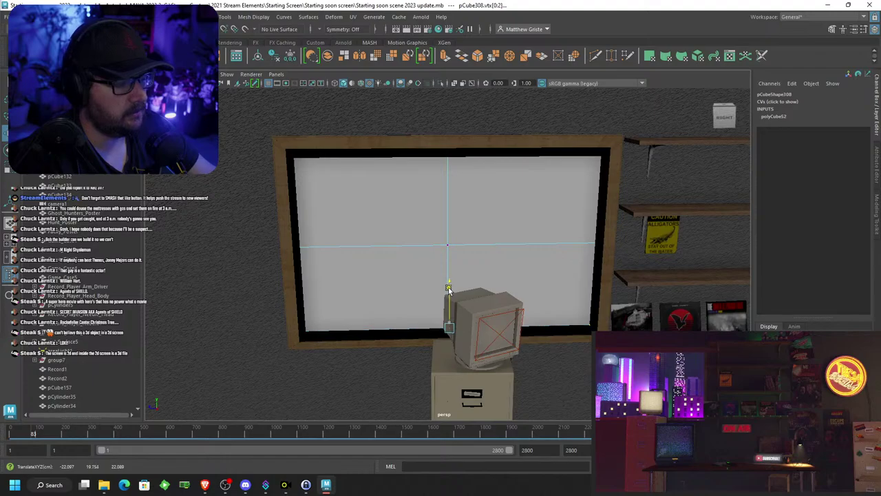
pyautogui.moveTo(528, 258)
pyautogui.keyDown('alt'); pyautogui.mouseDown()
pyautogui.moveTo(465, 271)
pyautogui.moveTo(521, 269)
pyautogui.mouseUp(); pyautogui.keyUp('alt')
pyautogui.scroll(3, 522, 270)
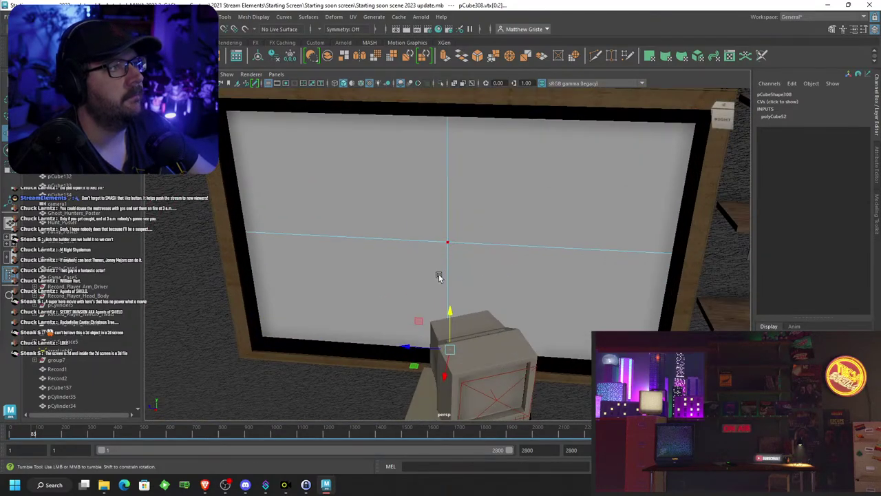
pyautogui.keyDown('alt'); pyautogui.moveTo(438, 274); pyautogui.dragTo(475, 250); pyautogui.keyUp('alt')
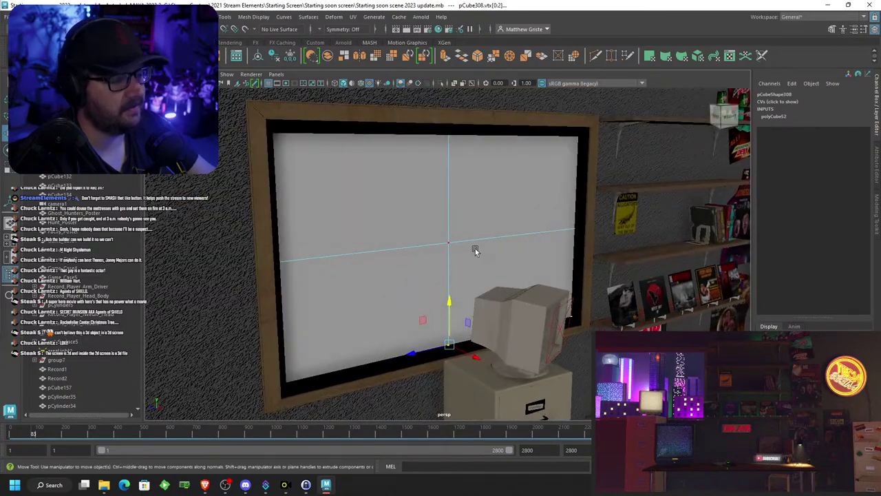
pyautogui.moveTo(456, 211); pyautogui.dragTo(491, 204, button='right')
# Assign a new Arnold aiStandardSurface material to the window panel
pyautogui.rightClick(483, 213)
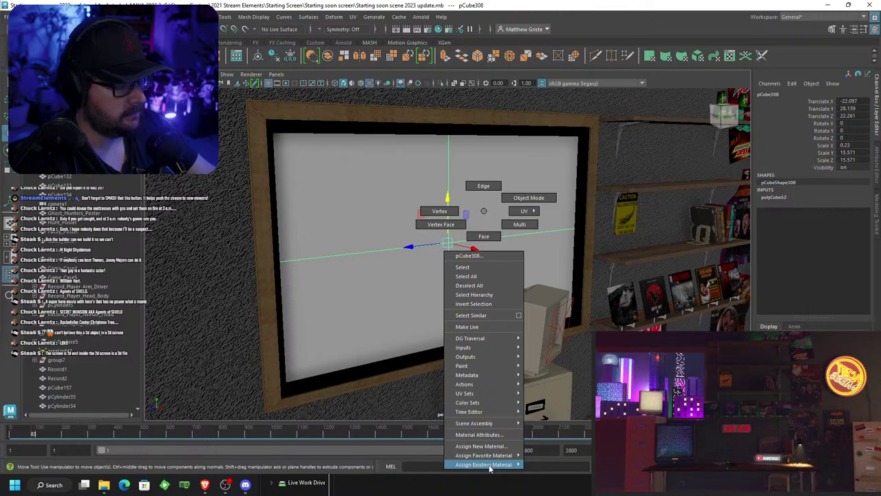
pyautogui.moveTo(491, 468)
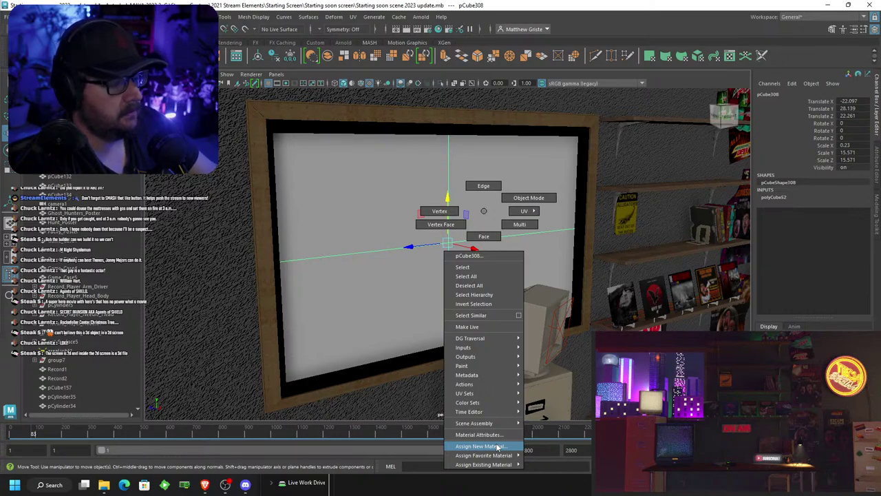
pyautogui.click(497, 446)
pyautogui.click(319, 239)
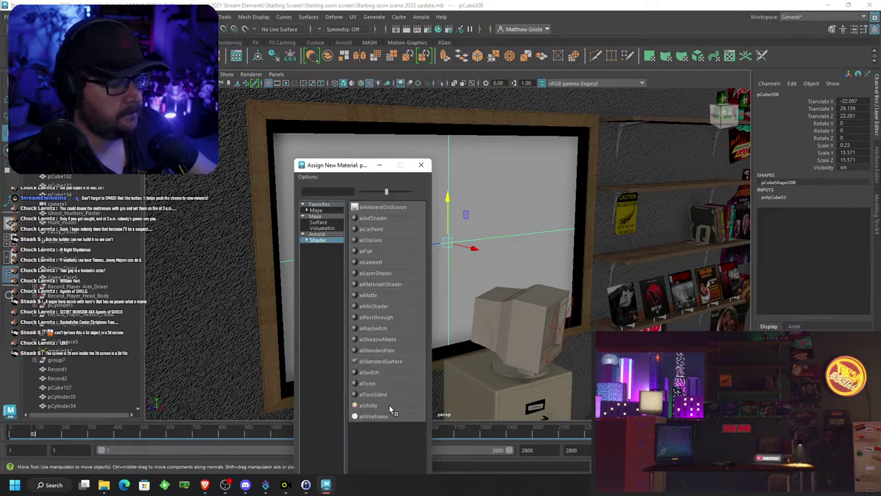
pyautogui.click(380, 361)
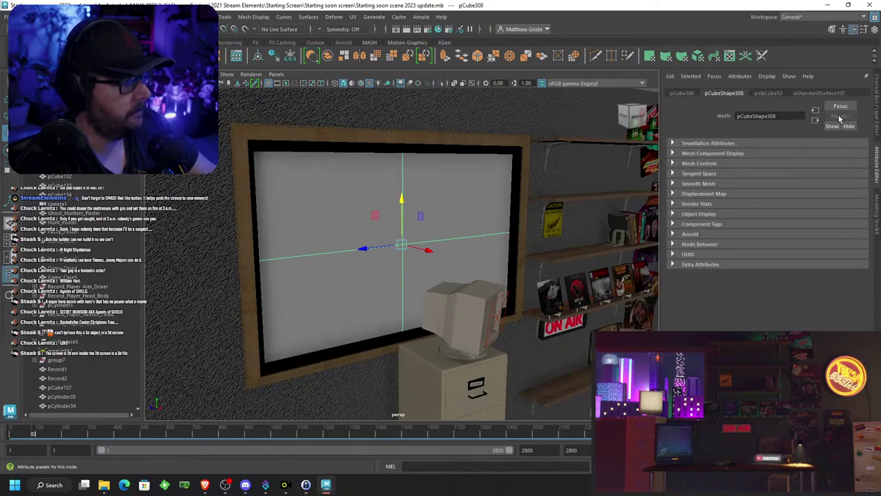
# Open the panel's material attributes and replace its settings with the Glass preset
pyautogui.rightClick(413, 237)
pyautogui.click(426, 424)
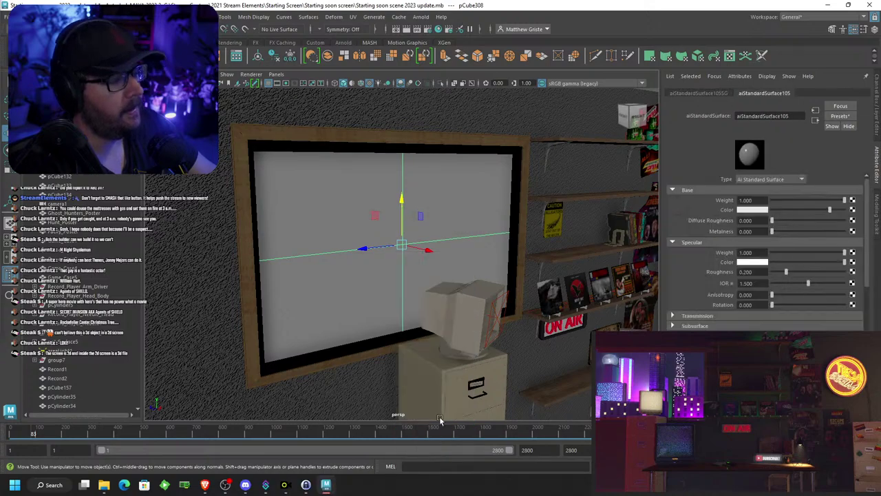
pyautogui.click(839, 116)
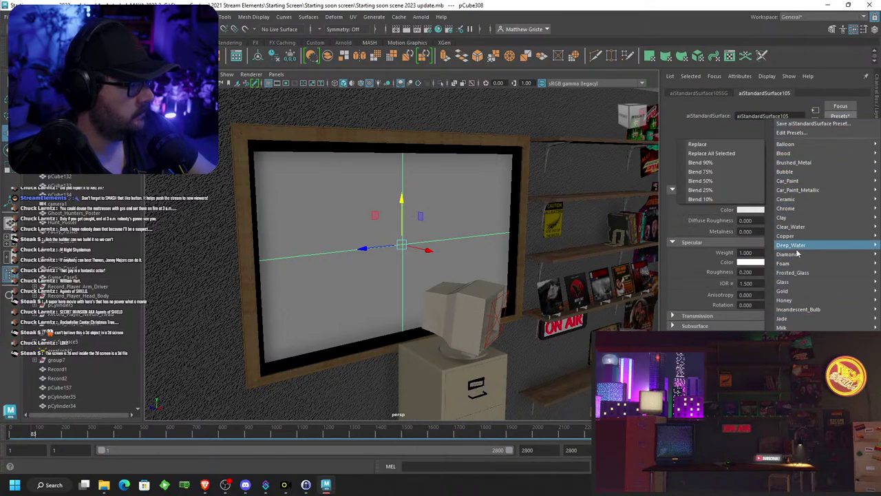
pyautogui.moveTo(794, 283)
pyautogui.click(733, 283)
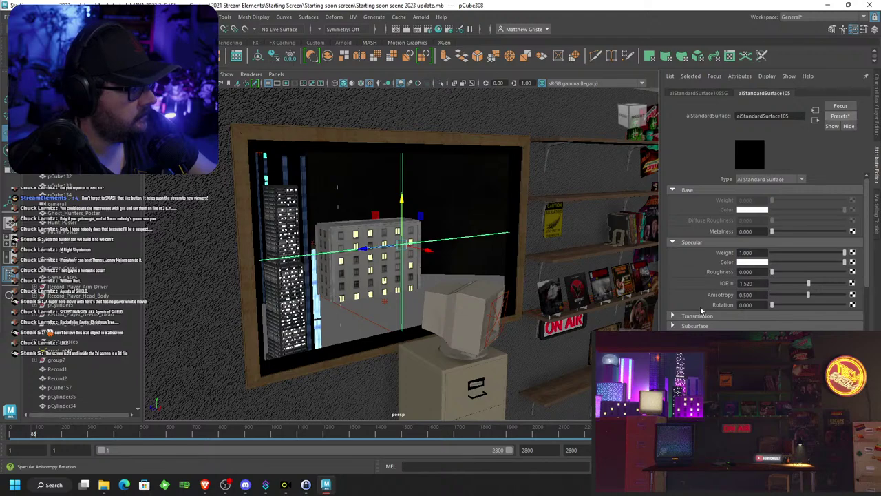
# Lower the glass material's transmission weight to 0.718 and rename the material as Glass Window
pyautogui.click(679, 316)
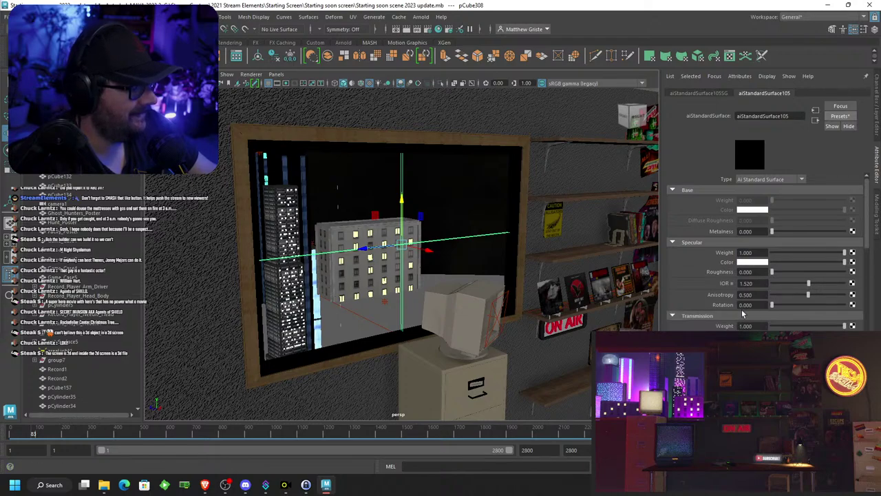
pyautogui.moveTo(841, 327); pyautogui.dragTo(815, 326)
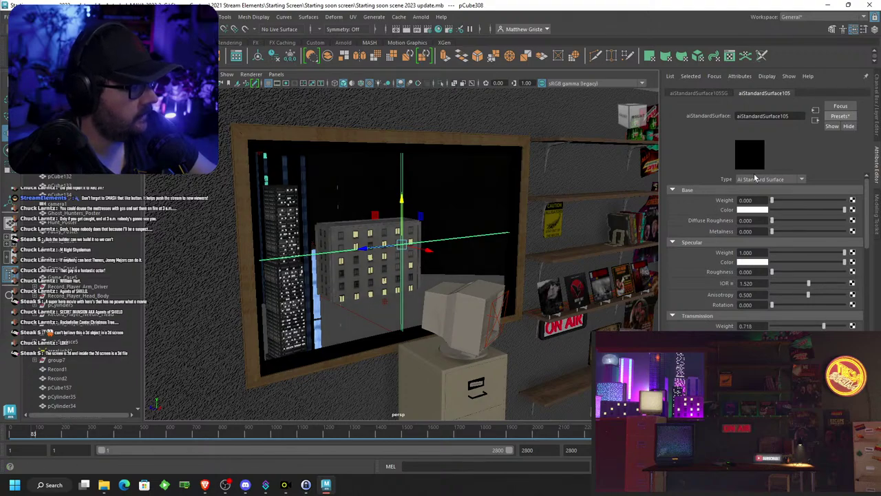
pyautogui.moveTo(794, 117); pyautogui.dragTo(605, 118)
pyautogui.write('Gl')
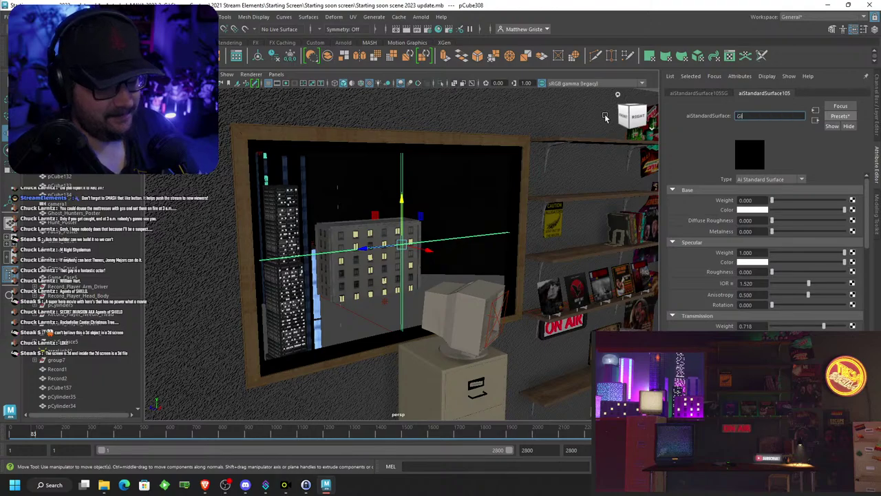
pyautogui.write('ass Wind')
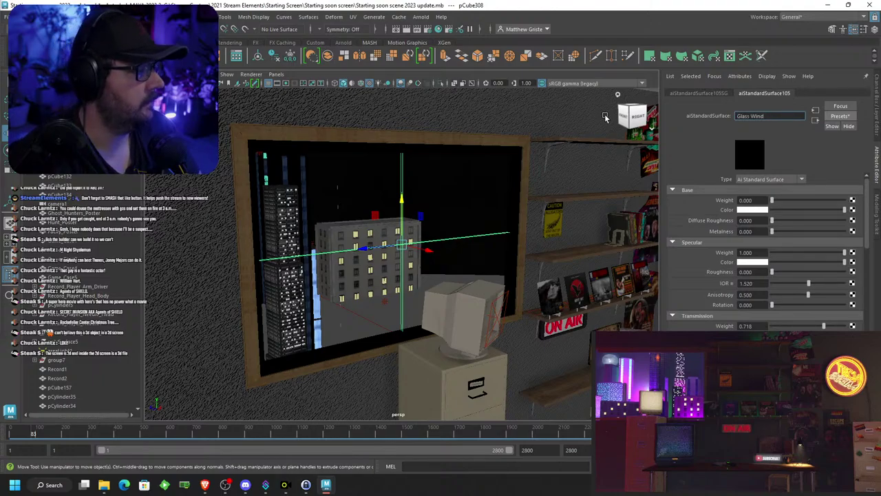
pyautogui.write('ow')
pyautogui.press('Return')
# Select the black inner frame together with the glass panel and rotate them so the window tilts open within the wooden trim
pyautogui.keyDown('alt'); pyautogui.moveTo(440, 162); pyautogui.dragTo(277, 203); pyautogui.keyUp('alt')
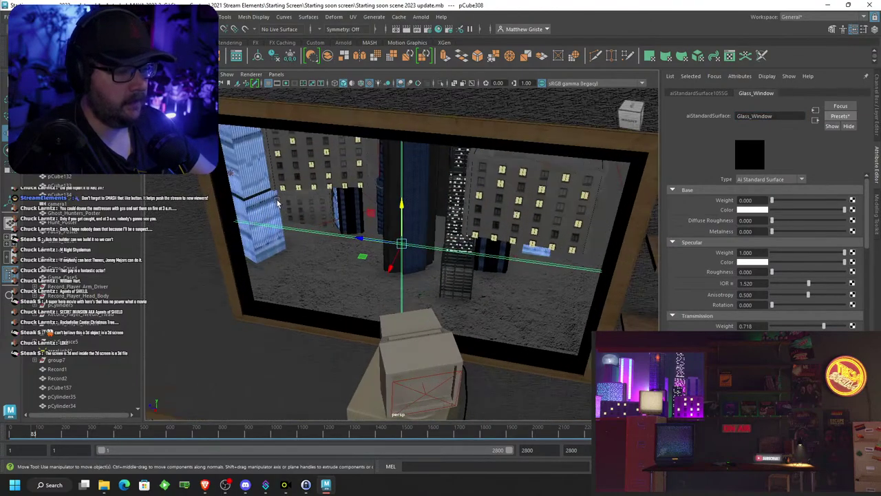
pyautogui.keyDown('alt'); pyautogui.moveTo(278, 202); pyautogui.dragTo(304, 207, button='right'); pyautogui.keyUp('alt')
pyautogui.keyDown('alt'); pyautogui.moveTo(304, 208); pyautogui.dragTo(331, 214, button='middle'); pyautogui.keyUp('alt')
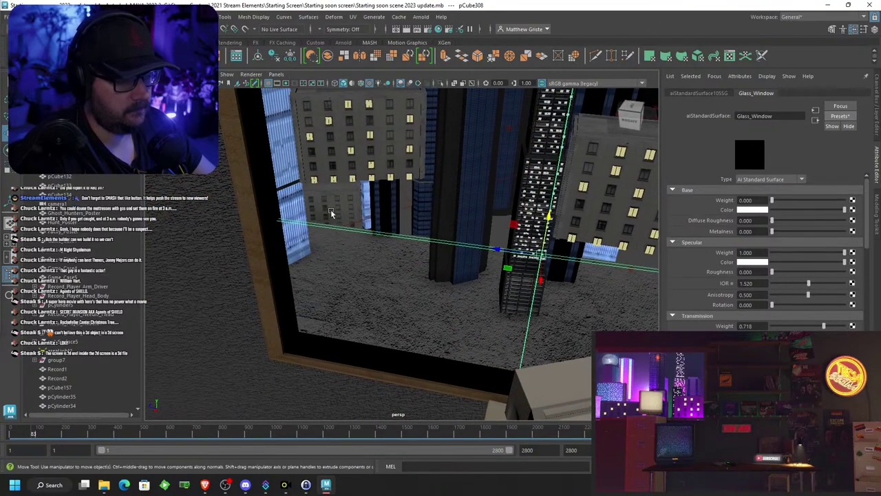
pyautogui.click(276, 205)
pyautogui.click(297, 224)
pyautogui.click(277, 230)
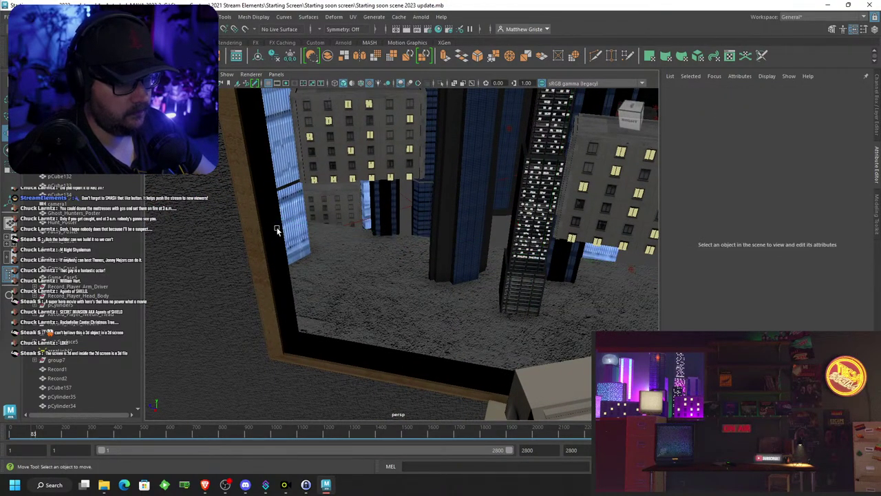
pyautogui.click(278, 229)
pyautogui.keyDown('shift'); pyautogui.click(308, 242); pyautogui.keyUp('shift')
pyautogui.keyDown('alt'); pyautogui.moveTo(438, 254); pyautogui.dragTo(390, 260, button='right'); pyautogui.keyUp('alt')
pyautogui.keyDown('alt'); pyautogui.moveTo(389, 260); pyautogui.dragTo(463, 262); pyautogui.keyUp('alt')
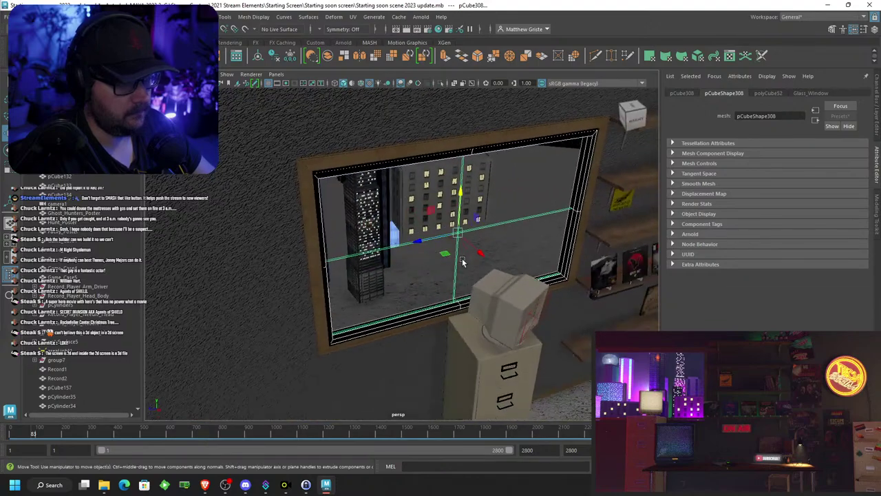
pyautogui.press('e')
pyautogui.moveTo(463, 227); pyautogui.dragTo(495, 205)
pyautogui.keyDown('alt'); pyautogui.moveTo(398, 234); pyautogui.dragTo(430, 242, button='right'); pyautogui.keyUp('alt')
pyautogui.keyDown('alt'); pyautogui.moveTo(428, 241); pyautogui.dragTo(355, 233); pyautogui.keyUp('alt')
pyautogui.scroll(-6, 372, 241)
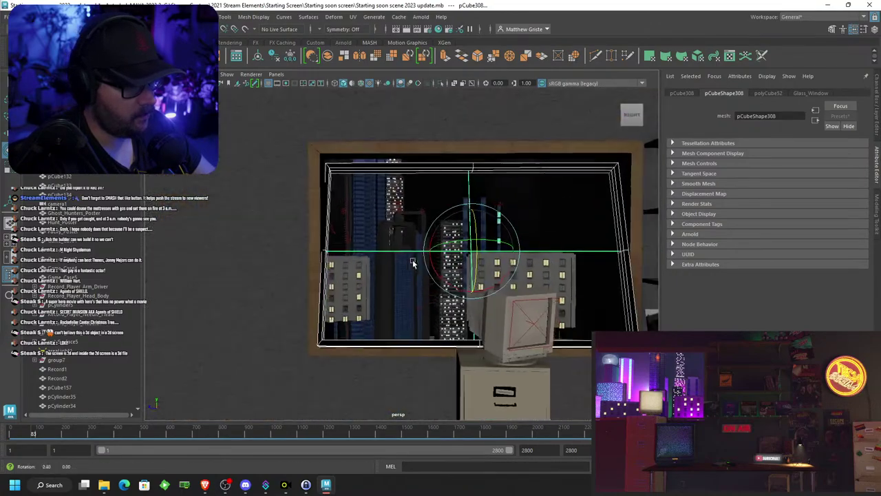
pyautogui.moveTo(413, 260)
pyautogui.keyDown('alt'); pyautogui.mouseDown()
pyautogui.moveTo(337, 257)
pyautogui.moveTo(420, 261)
pyautogui.mouseUp(); pyautogui.keyUp('alt')
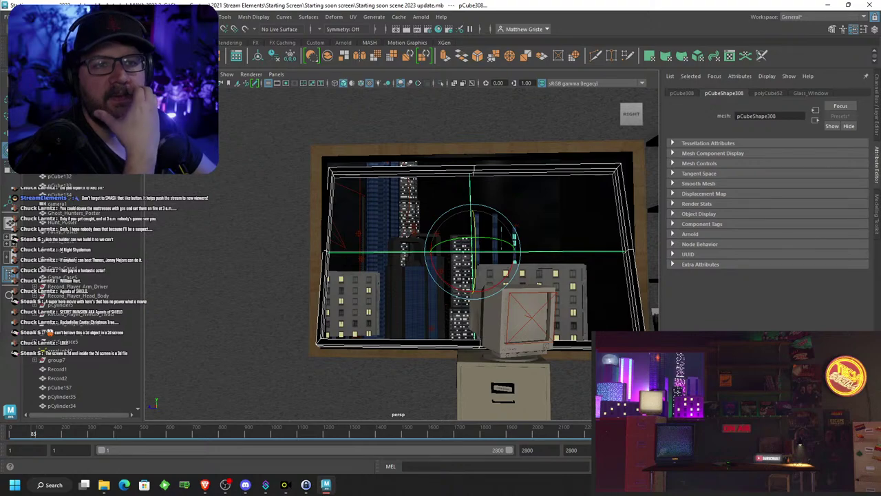
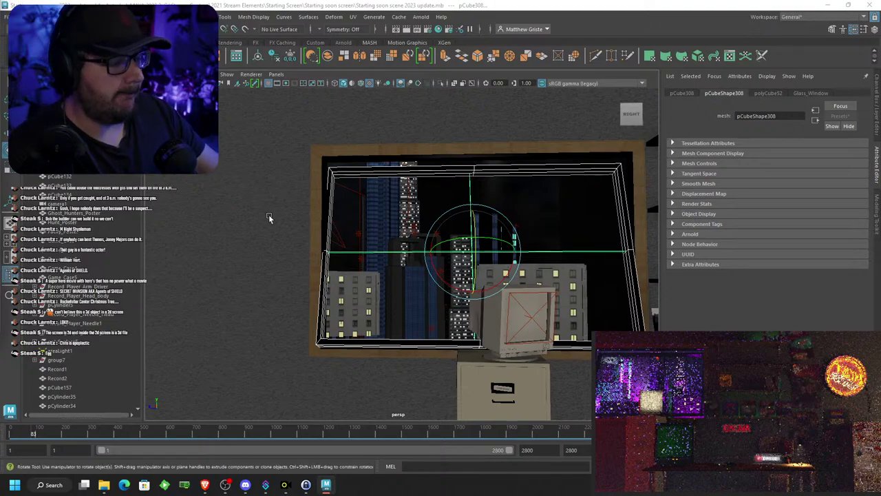
# Hide the monitor casing on the filing cabinet and the area light at its screen
pyautogui.keyDown('alt'); pyautogui.moveTo(457, 304); pyautogui.dragTo(417, 278, button='middle'); pyautogui.keyUp('alt')
pyautogui.keyDown('alt'); pyautogui.moveTo(419, 279); pyautogui.dragTo(518, 319); pyautogui.keyUp('alt')
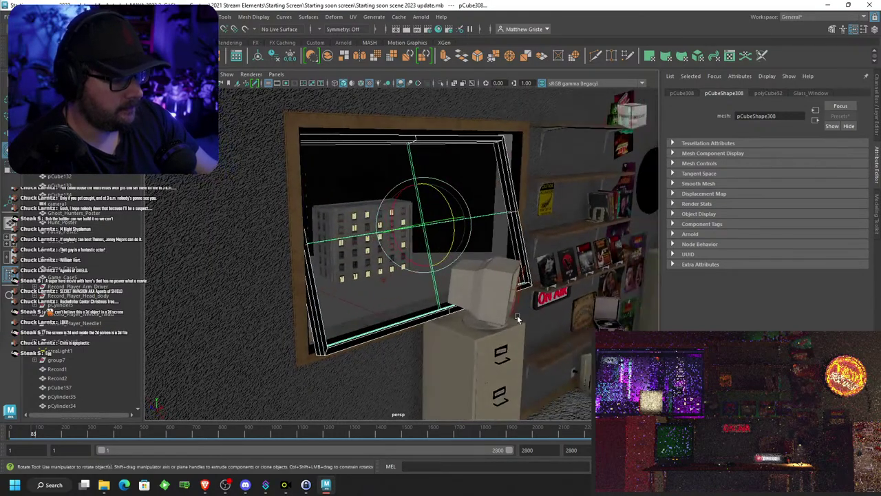
pyautogui.scroll(5, 558, 320)
pyautogui.keyDown('alt'); pyautogui.moveTo(584, 320); pyautogui.dragTo(414, 289, button='middle'); pyautogui.keyUp('alt')
pyautogui.keyDown('alt'); pyautogui.moveTo(561, 298); pyautogui.dragTo(443, 280); pyautogui.keyUp('alt')
pyautogui.keyDown('alt'); pyautogui.moveTo(443, 280); pyautogui.dragTo(459, 290, button='middle'); pyautogui.keyUp('alt')
pyautogui.keyDown('alt'); pyautogui.moveTo(458, 289); pyautogui.dragTo(336, 284); pyautogui.keyUp('alt')
pyautogui.click(337, 256)
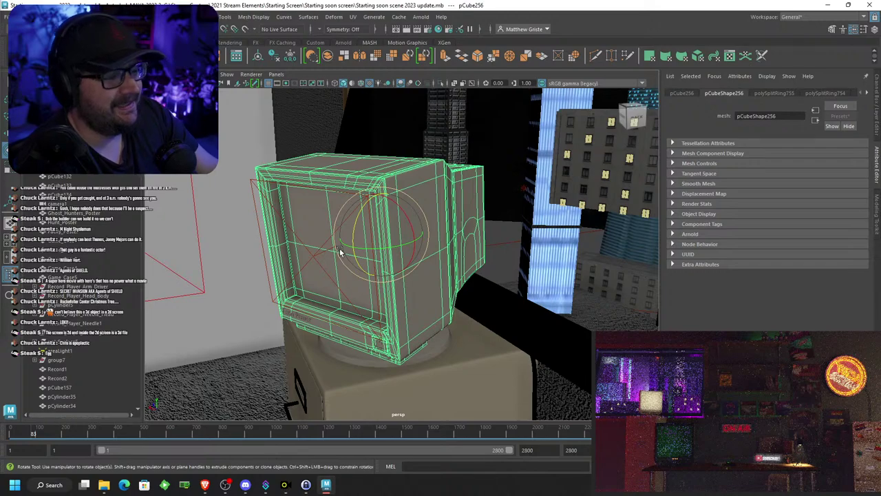
pyautogui.hotkey('ctrl', 'h')
pyautogui.click(317, 260)
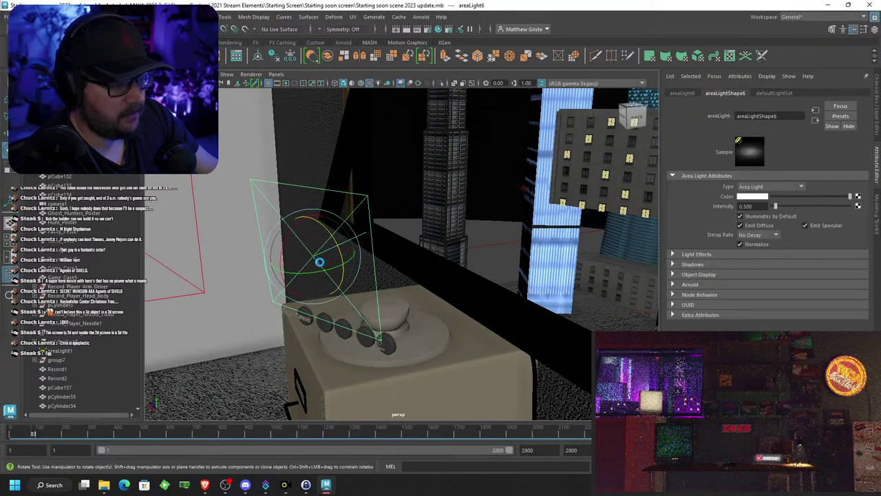
pyautogui.hotkey('ctrl', 'h')
# Hide the monitor's rounded swivel and circular base on the filing cabinet
pyautogui.click(388, 315)
pyautogui.hotkey('ctrl', 'h')
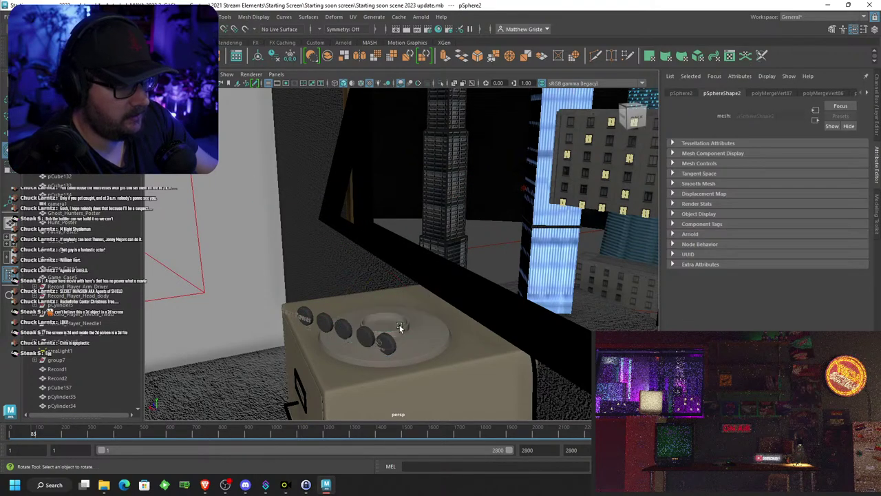
pyautogui.click(399, 328)
pyautogui.click(390, 334)
pyautogui.click(390, 335)
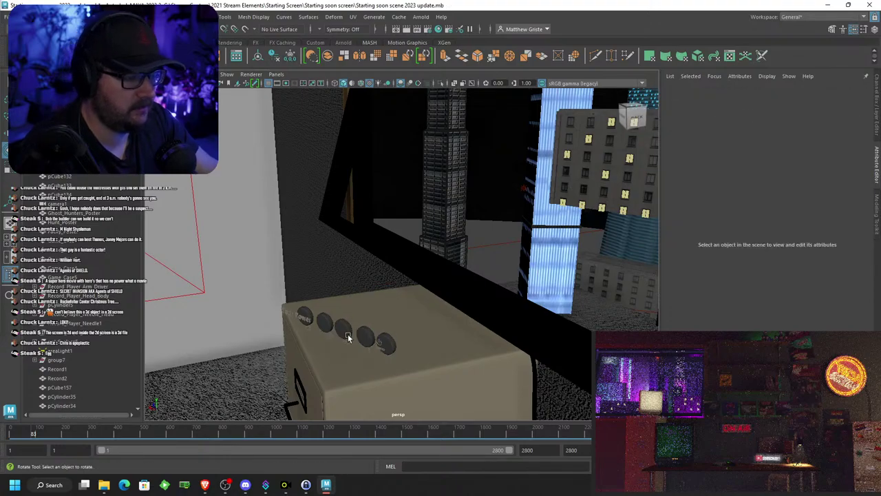
# Delete the raised Tech Power lettering and the round monitor button behind it
pyautogui.keyDown('alt'); pyautogui.moveTo(348, 337); pyautogui.dragTo(419, 295); pyautogui.keyUp('alt')
pyautogui.scroll(5, 417, 295)
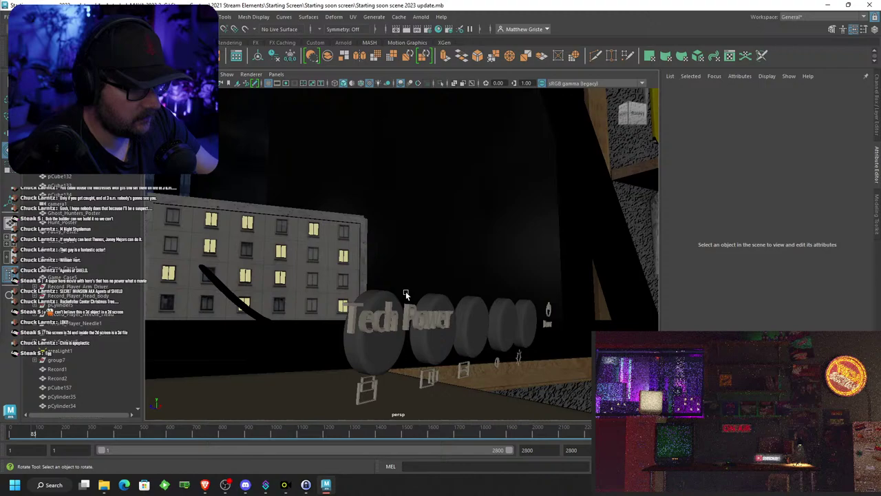
pyautogui.click(350, 323)
pyautogui.press('Delete')
pyautogui.click(380, 361)
pyautogui.press('Delete')
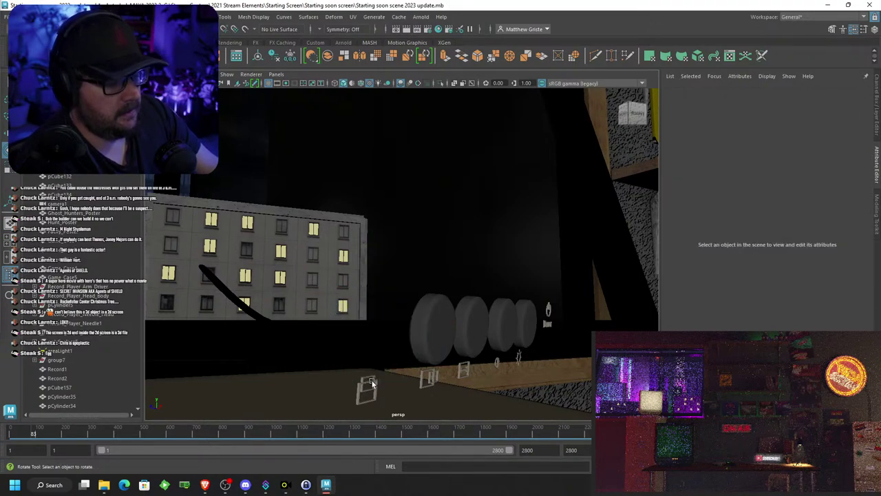
# Delete the two front square symbols in the row below the monitor's round dials
pyautogui.click(373, 383)
pyautogui.press('Delete')
pyautogui.click(375, 380)
pyautogui.press('Delete')
pyautogui.click(436, 375)
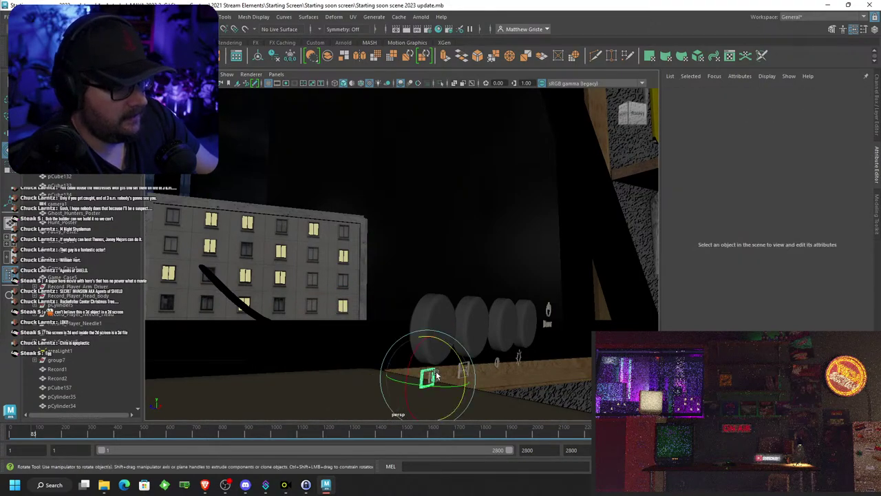
pyautogui.press('Delete')
pyautogui.click(434, 375)
pyautogui.press('Delete')
# Delete the first three round monitor dials and the remaining square symbol beneath them
pyautogui.click(454, 324)
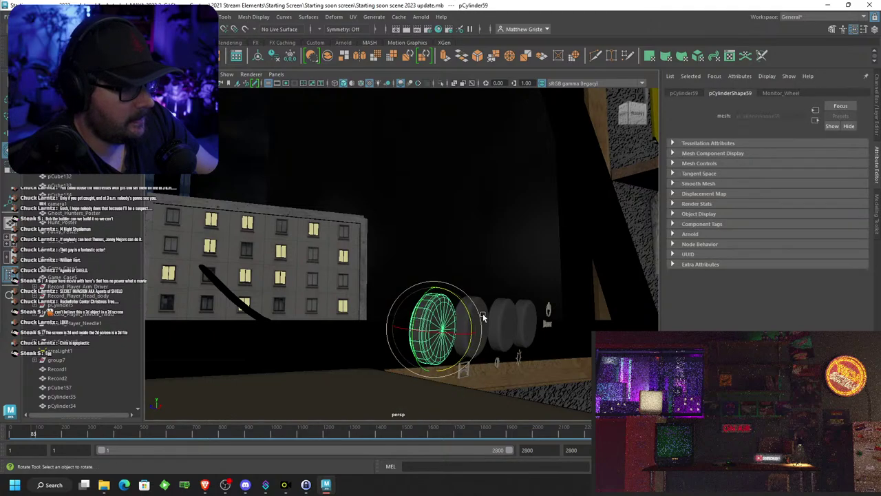
pyautogui.press('Delete')
pyautogui.click(486, 316)
pyautogui.press('Delete')
pyautogui.click(463, 368)
pyautogui.press('Delete')
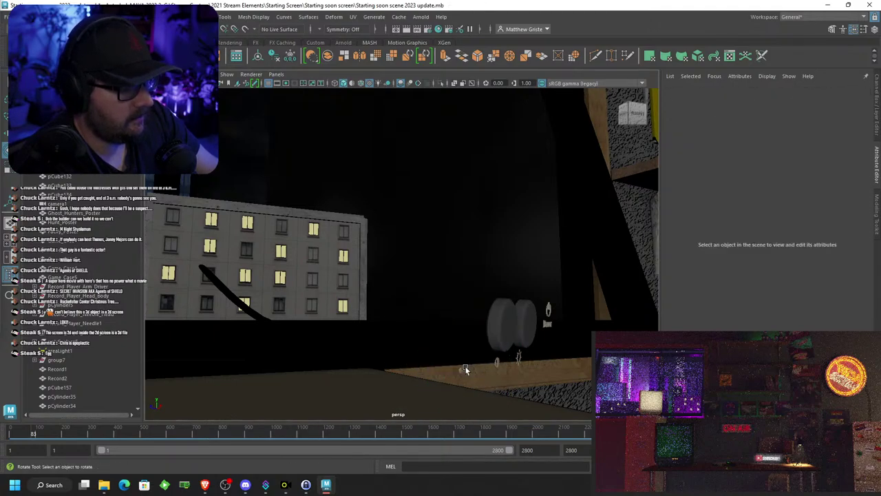
pyautogui.click(465, 370)
pyautogui.press('Delete')
pyautogui.click(510, 321)
pyautogui.press('Delete')
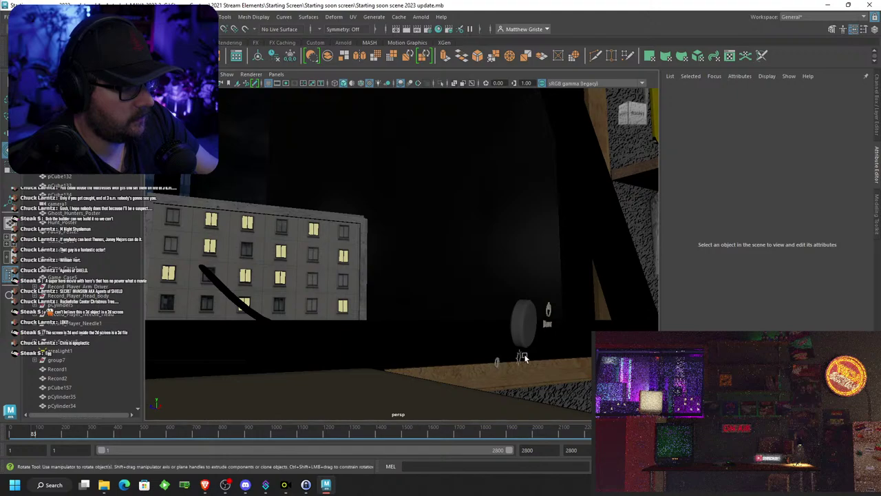
# Delete the small ring symbol below the monitor dials and the last round dial
pyautogui.click(497, 362)
pyautogui.press('Delete')
pyautogui.click(521, 357)
pyautogui.press('Delete')
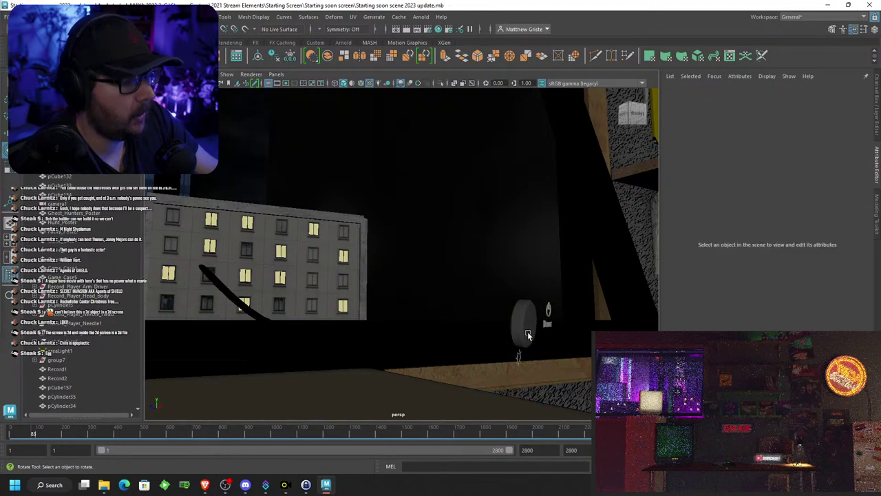
pyautogui.click(528, 334)
pyautogui.press('Delete')
# Delete the monitor's power symbol and the small text label beneath it
pyautogui.click(550, 311)
pyautogui.press('Delete')
pyautogui.click(547, 325)
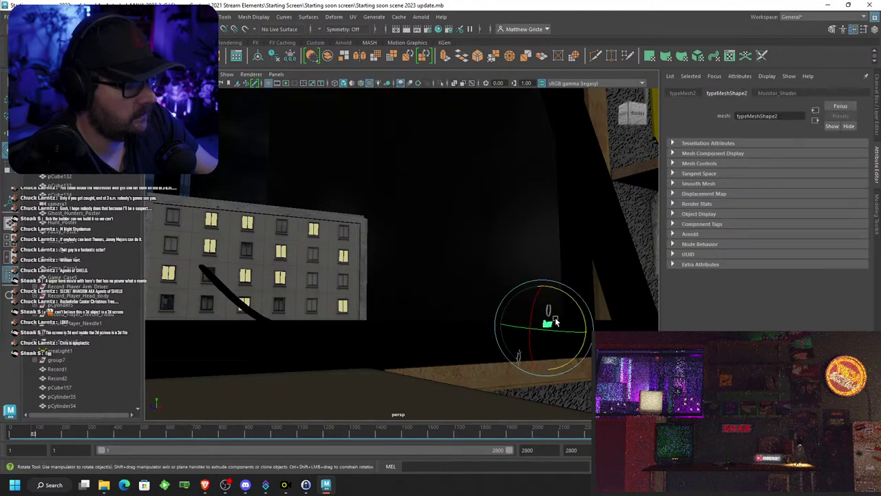
pyautogui.press('Delete')
pyautogui.click(550, 317)
pyautogui.press('Delete')
# Delete the leftover sun-shaped brightness symbol of the old monitor
pyautogui.scroll(2, 513, 376)
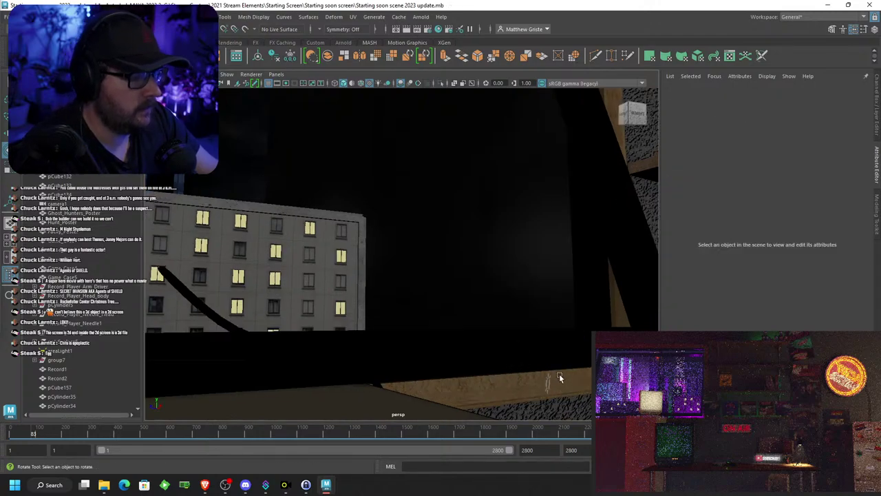
pyautogui.keyDown('alt'); pyautogui.moveTo(559, 378); pyautogui.dragTo(459, 318); pyautogui.keyUp('alt')
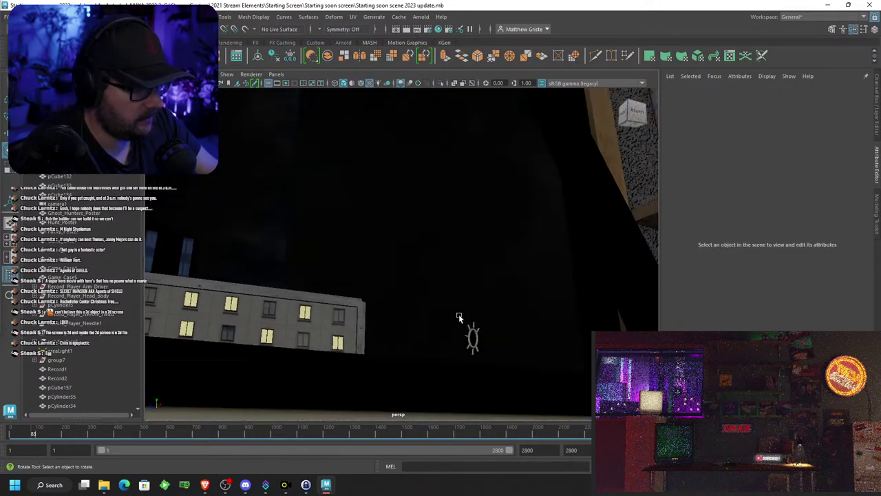
pyautogui.click(474, 338)
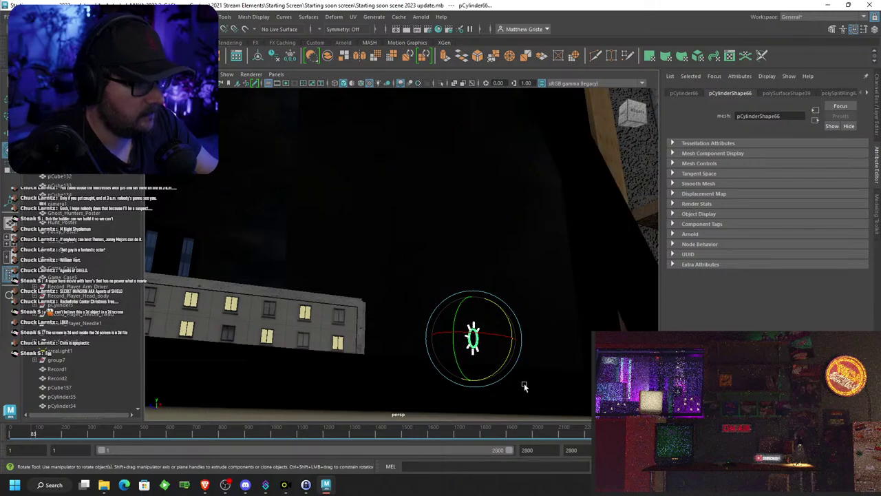
pyautogui.scroll(-3, 523, 383)
pyautogui.press('Delete')
pyautogui.scroll(-5, 501, 340)
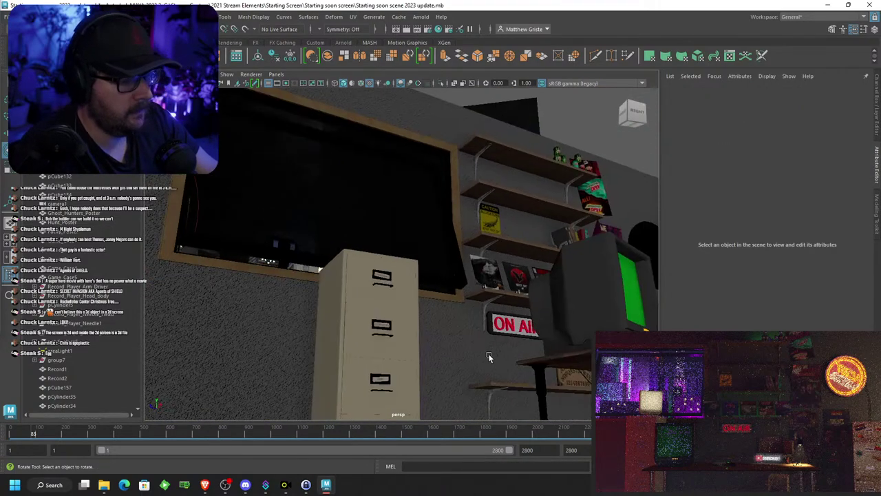
# Examine the whole room from several angles to check the window, the cleared filing cabinet and the desk
pyautogui.keyDown('alt'); pyautogui.moveTo(489, 356); pyautogui.dragTo(454, 324); pyautogui.keyUp('alt')
pyautogui.scroll(-6, 468, 349)
pyautogui.scroll(4, 475, 323)
pyautogui.keyDown('alt'); pyautogui.moveTo(485, 320); pyautogui.dragTo(405, 312, button='middle'); pyautogui.keyUp('alt')
pyautogui.moveTo(444, 219)
pyautogui.keyDown('alt'); pyautogui.mouseDown()
pyautogui.moveTo(500, 235)
pyautogui.moveTo(451, 214)
pyautogui.mouseUp(); pyautogui.keyUp('alt')
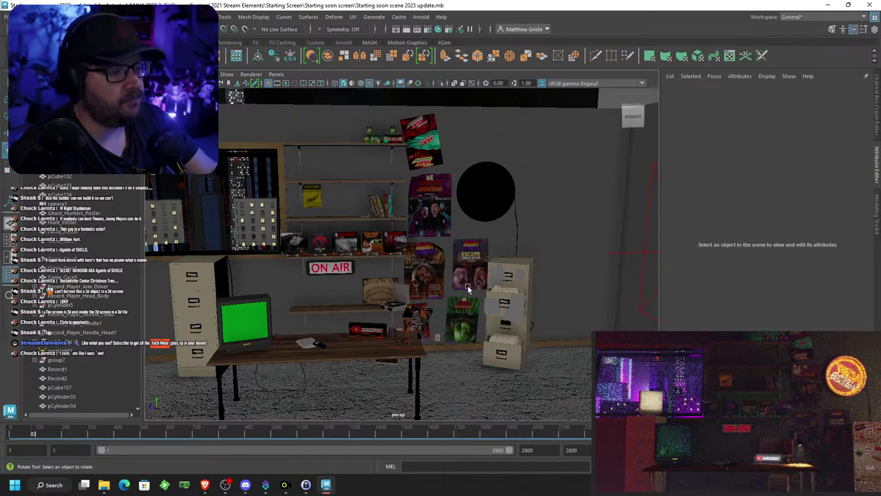
pyautogui.keyDown('alt'); pyautogui.moveTo(539, 248); pyautogui.dragTo(485, 257); pyautogui.keyUp('alt')
pyautogui.keyDown('alt'); pyautogui.moveTo(371, 268); pyautogui.dragTo(430, 267, button='middle'); pyautogui.keyUp('alt')
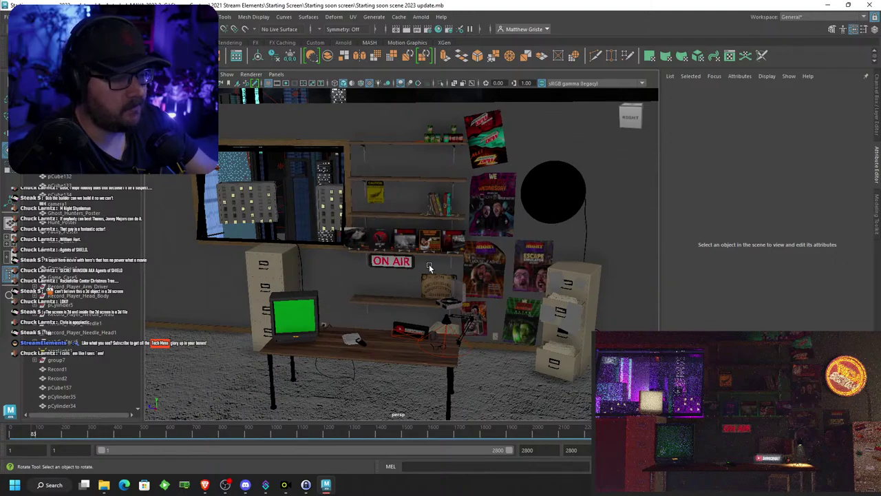
pyautogui.press('[')
pyautogui.press('[')
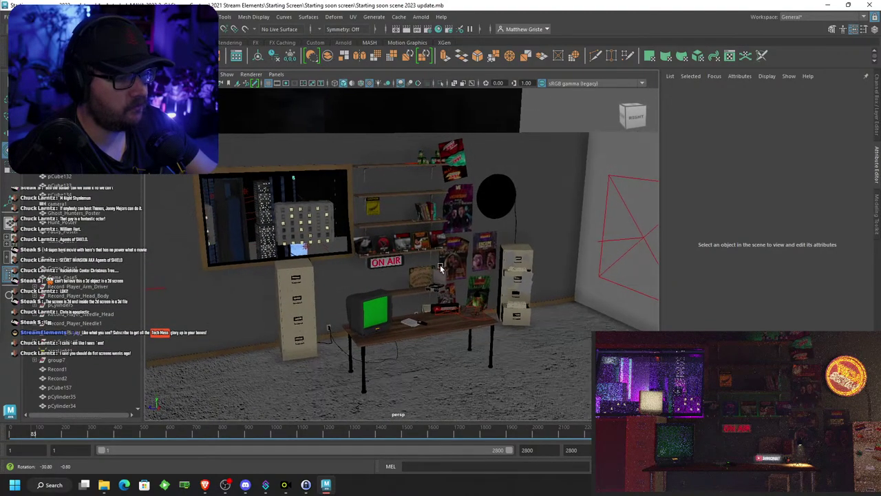
pyautogui.press(']')
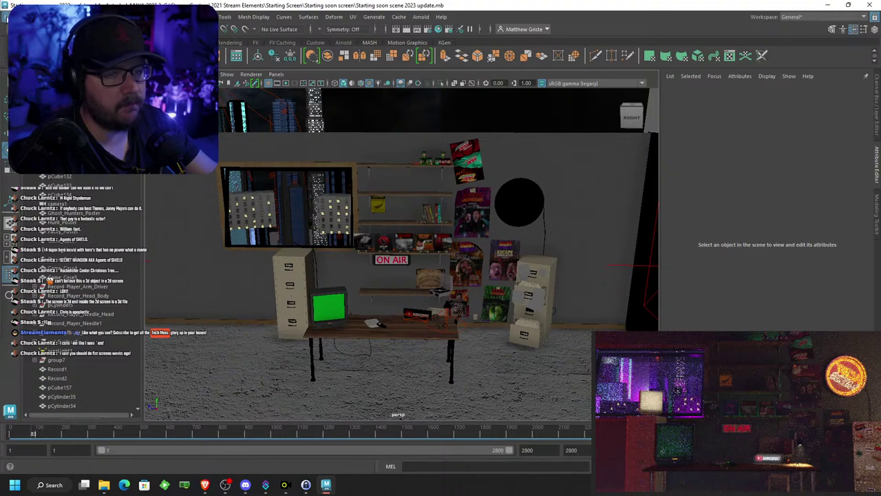
# Start a new empty scene, saving the changes to Starting soon scene 2023 update.mb
pyautogui.click(19, 17)
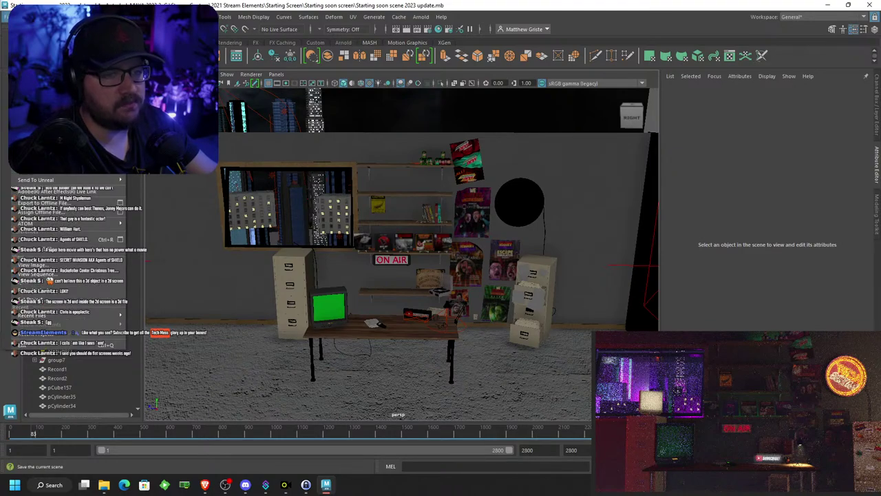
pyautogui.click(42, 58)
pyautogui.click(640, 95)
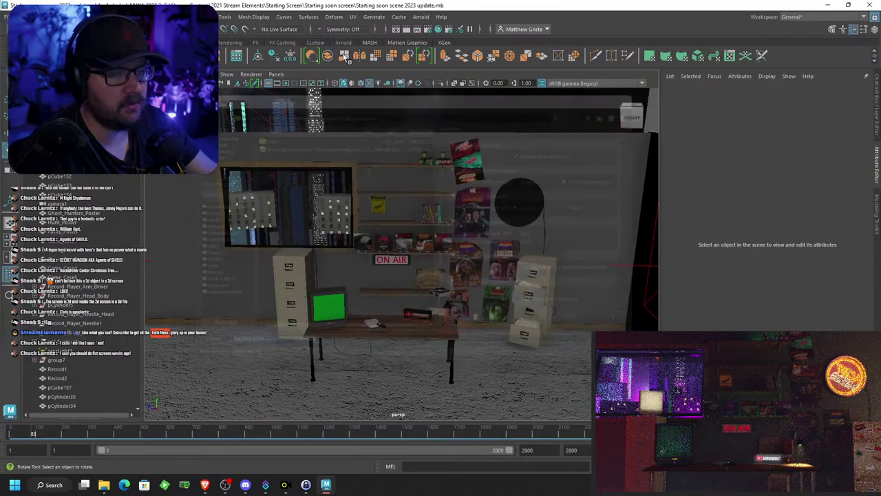
pyautogui.click(11, 16)
pyautogui.click(27, 31)
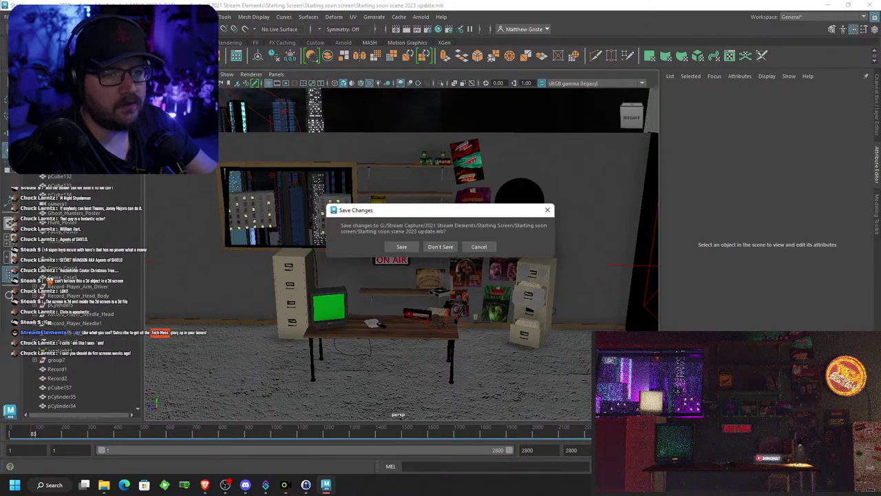
pyautogui.click(393, 247)
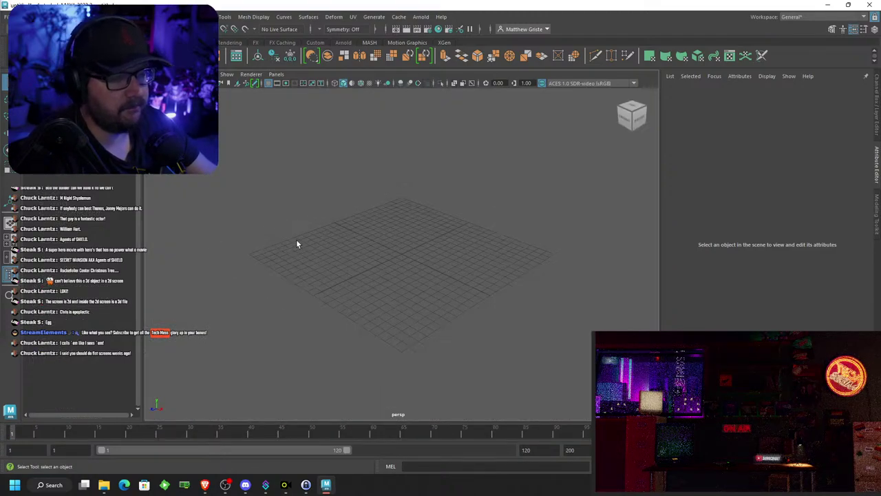
# Browse the scene files to G:\Stream Capture\2021 Stream Elements\Starting Screen\Starting soon screen
pyautogui.click(8, 16)
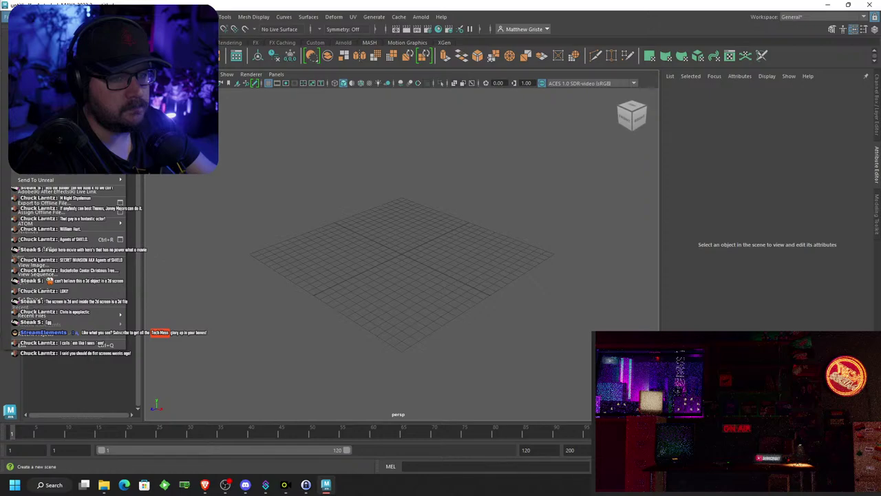
pyautogui.click(35, 42)
pyautogui.click(313, 148)
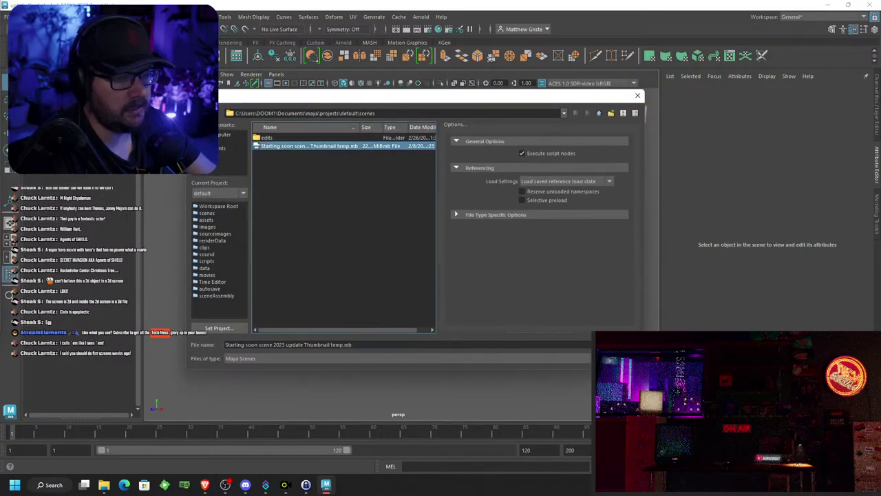
pyautogui.click(222, 134)
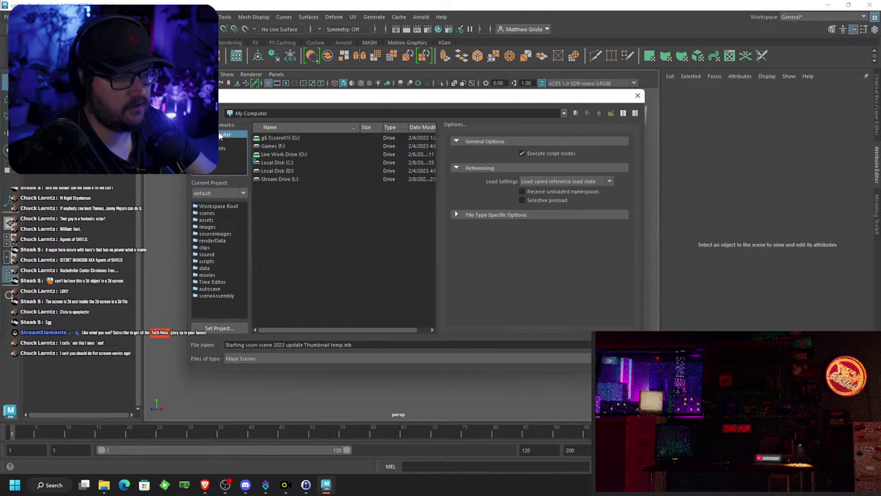
pyautogui.doubleClick(281, 139)
pyautogui.click(273, 272)
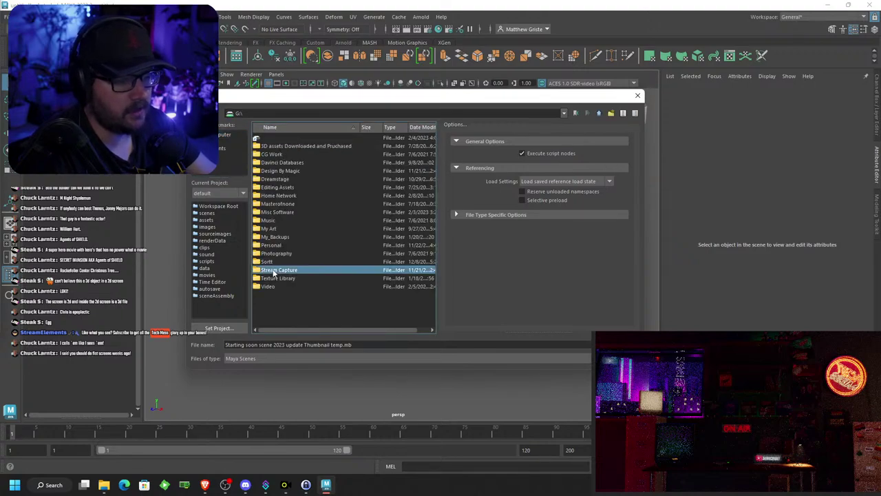
pyautogui.doubleClick(273, 273)
pyautogui.doubleClick(283, 147)
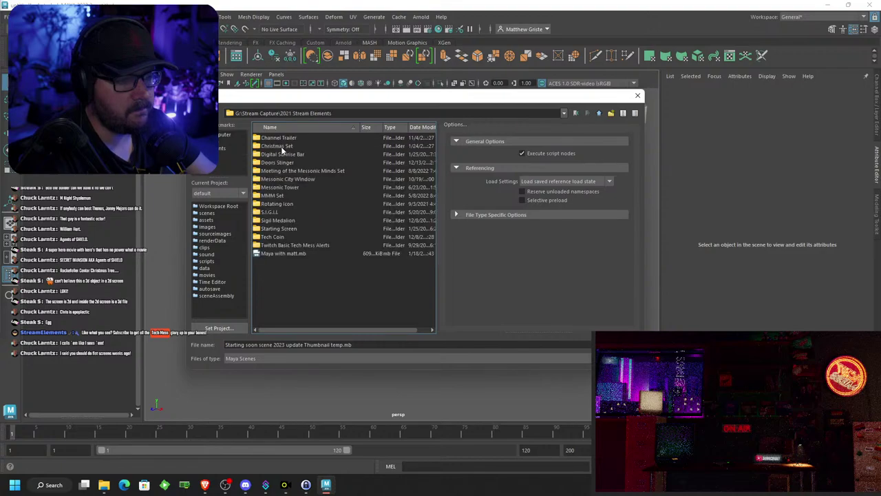
pyautogui.doubleClick(279, 228)
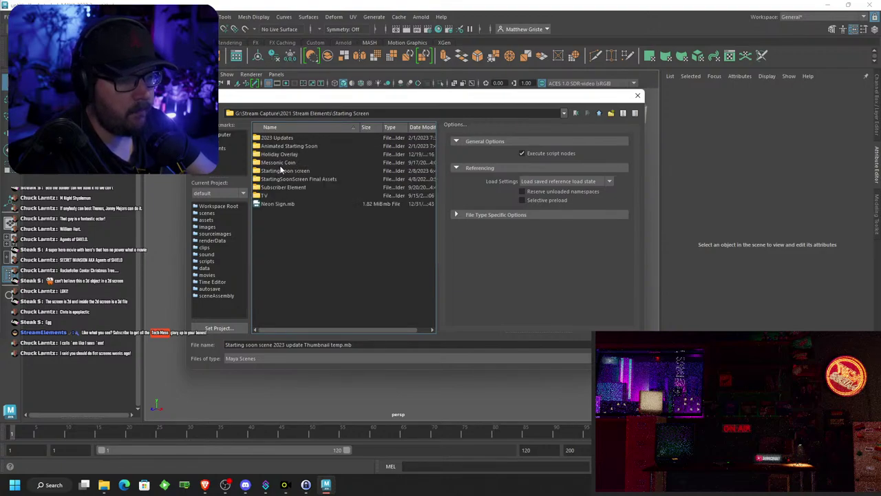
pyautogui.doubleClick(282, 170)
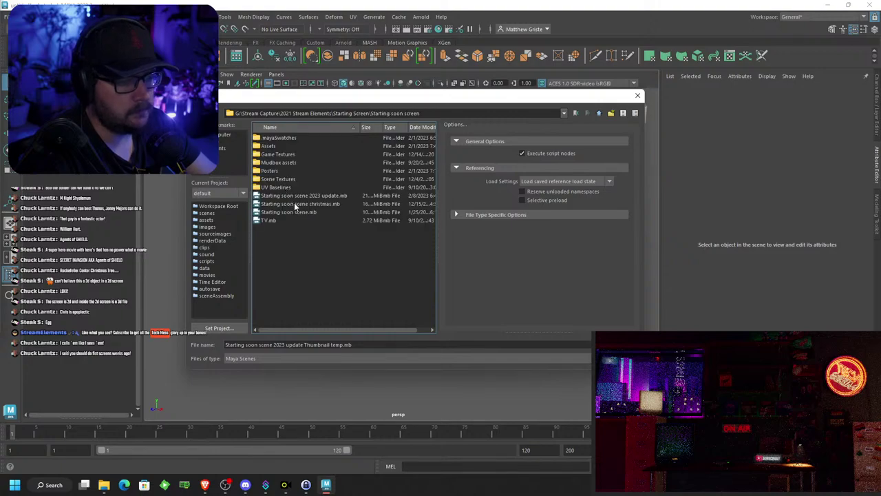
# Check the modification date of Starting soon scene 2023 update.mb and close the file browser without opening it
pyautogui.click(298, 197)
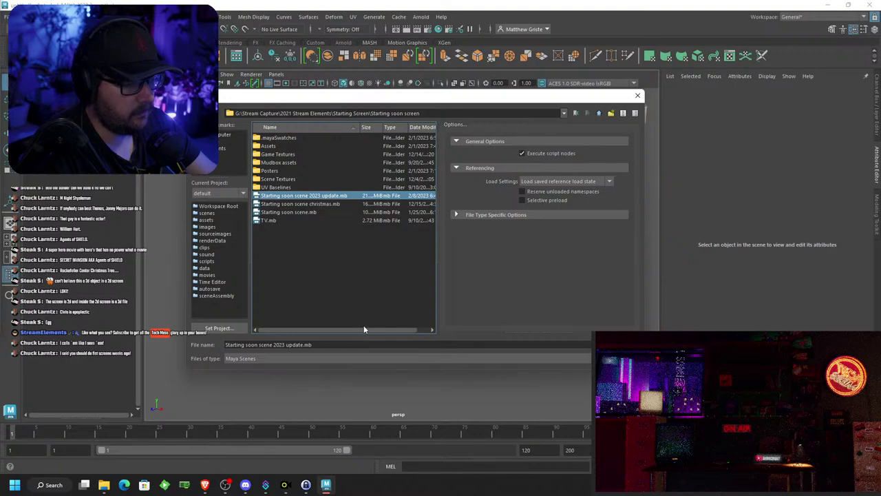
pyautogui.moveTo(378, 330); pyautogui.dragTo(404, 328)
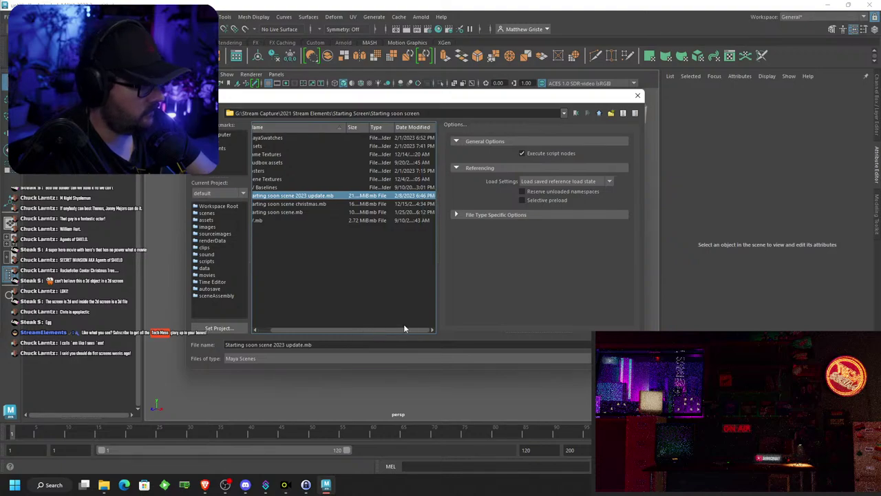
pyautogui.click(637, 95)
pyautogui.scroll(5, 445, 226)
pyautogui.keyDown('alt'); pyautogui.moveTo(445, 225); pyautogui.dragTo(424, 224); pyautogui.keyUp('alt')
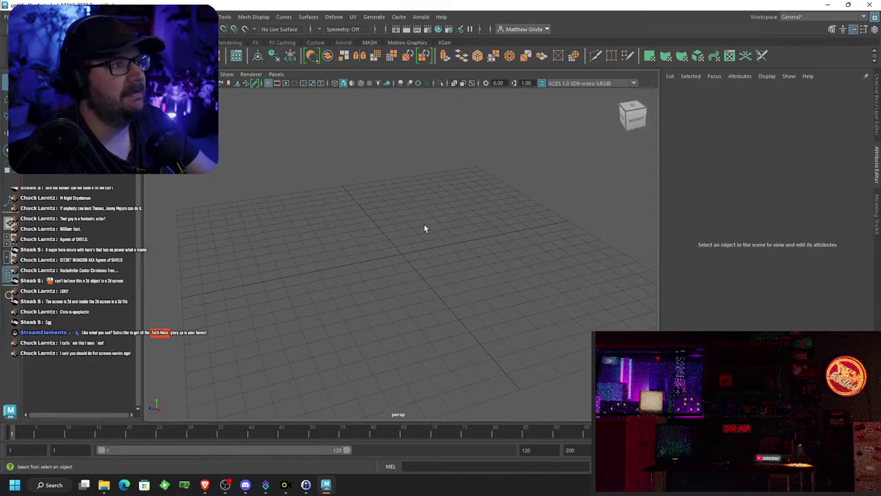
pyautogui.keyDown('alt'); pyautogui.moveTo(424, 225); pyautogui.dragTo(351, 247, button='middle'); pyautogui.keyUp('alt')
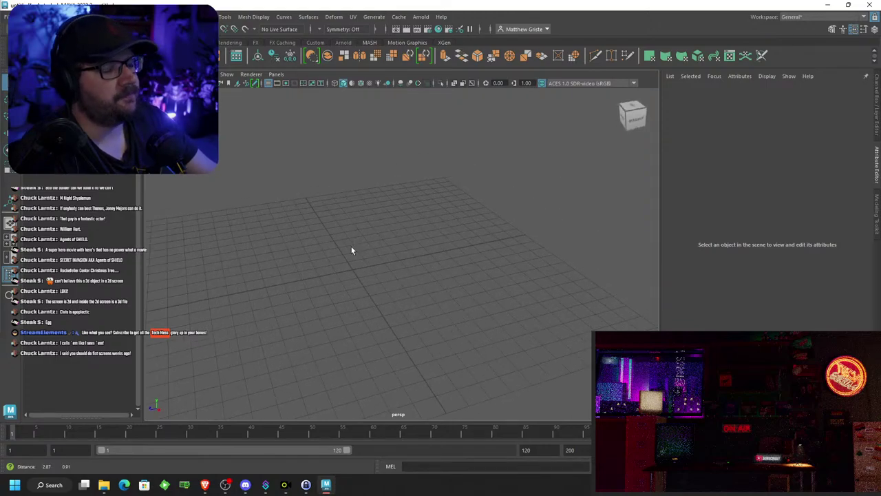
# Switch to the Brave browser and search Google Images for "Flatscreen monitor"
pyautogui.click(204, 484)
pyautogui.click(181, 7)
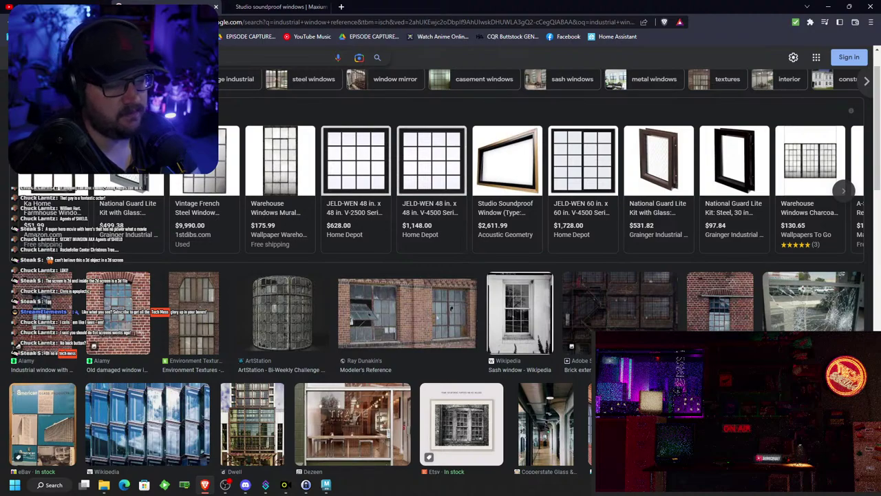
pyautogui.write('flatscreen')
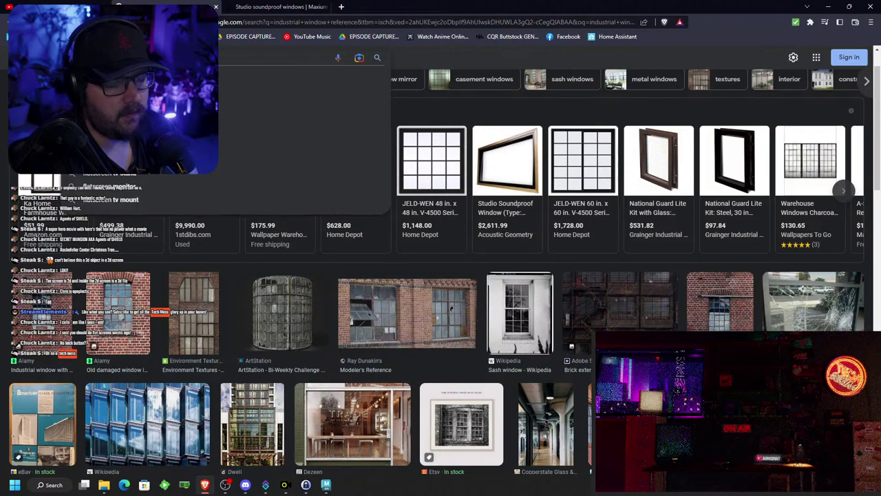
pyautogui.write(' ref')
pyautogui.press('Return')
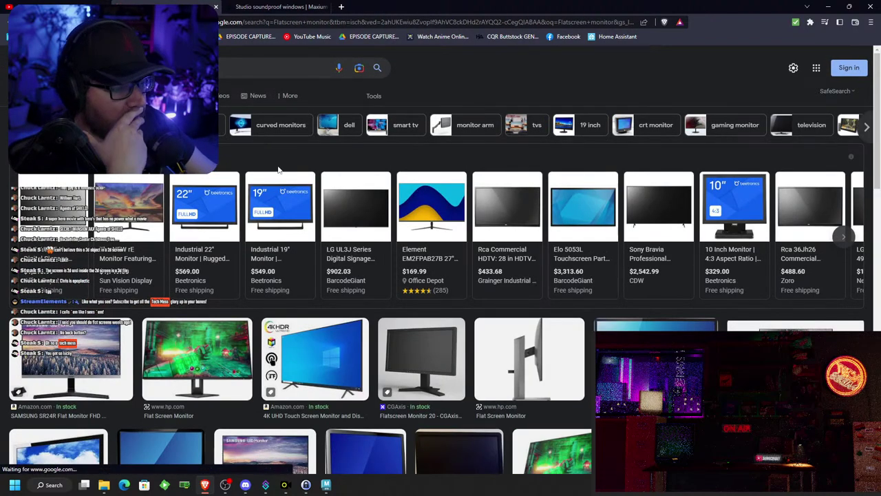
# Look through the flat-screen monitor pictures and enlarge the Samsung LED Flat-Screen Monitor image
pyautogui.scroll(-2, 280, 173)
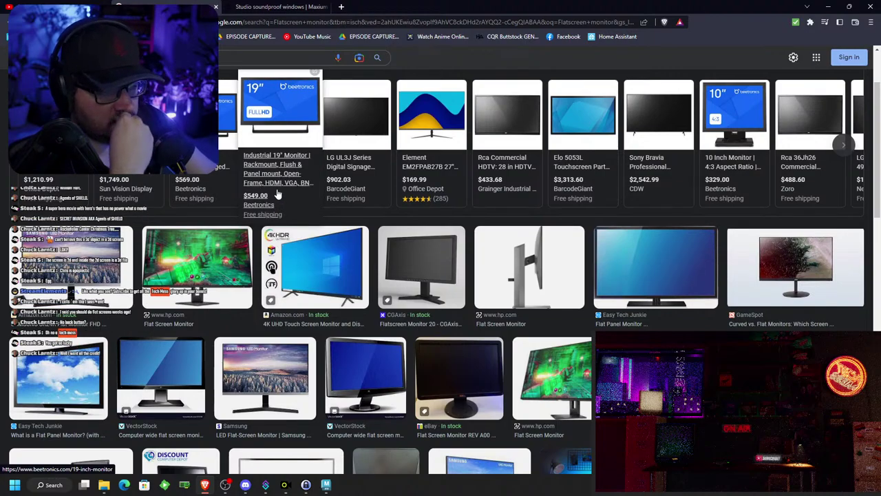
pyautogui.scroll(-2, 276, 191)
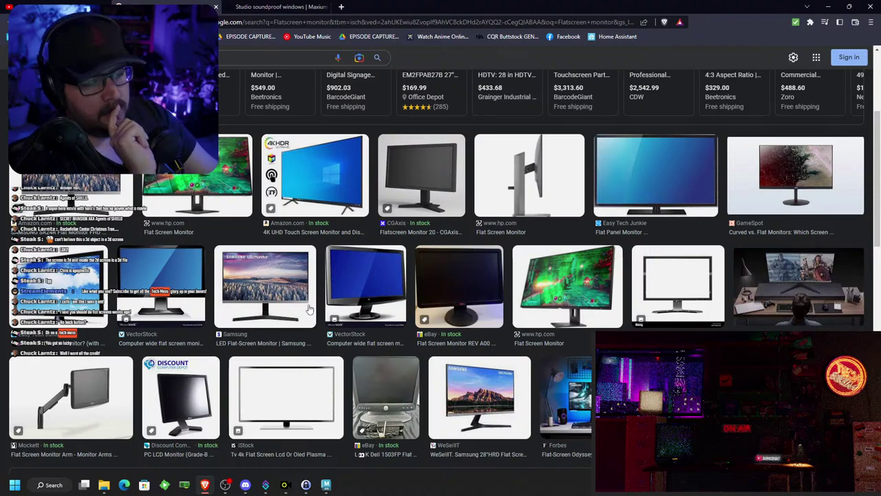
pyautogui.click(308, 308)
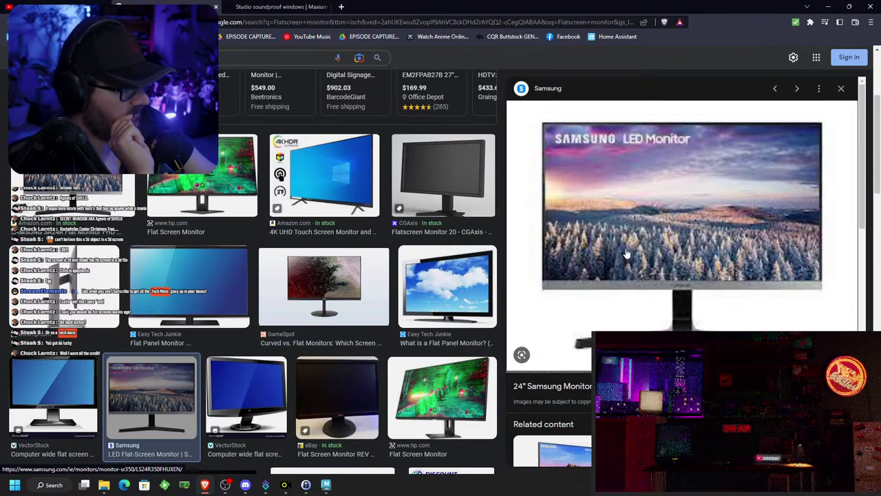
# Switch back to Maya and create a polygon cube at the centre of the grid in the empty scene
pyautogui.moveTo(416, 4); pyautogui.dragTo(386, 0)
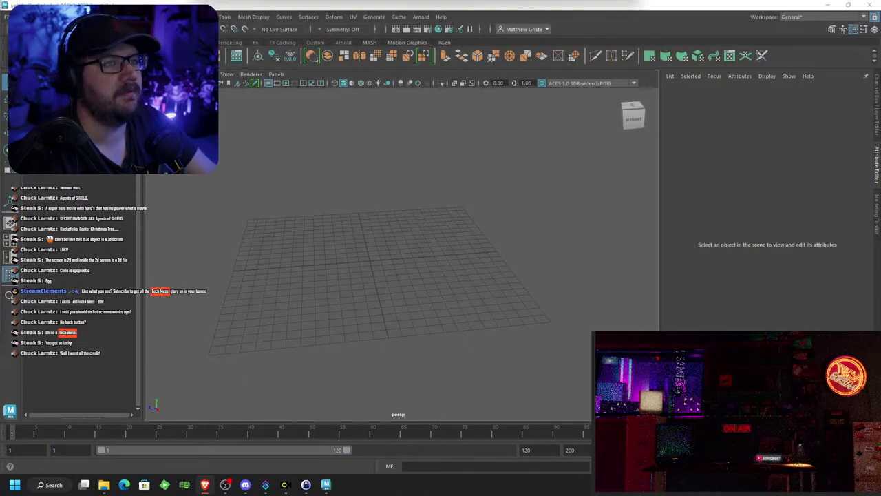
pyautogui.keyDown('alt'); pyautogui.moveTo(397, 211); pyautogui.dragTo(377, 208); pyautogui.keyUp('alt')
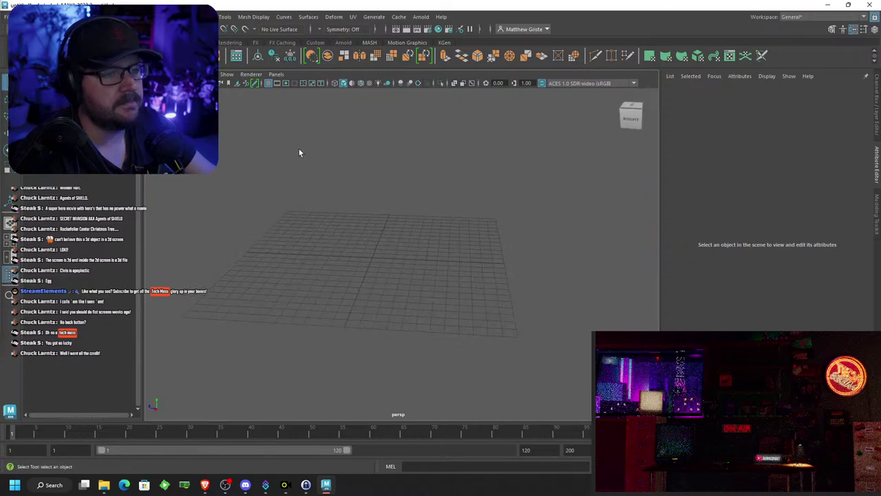
pyautogui.click(42, 55)
pyautogui.scroll(2, 424, 207)
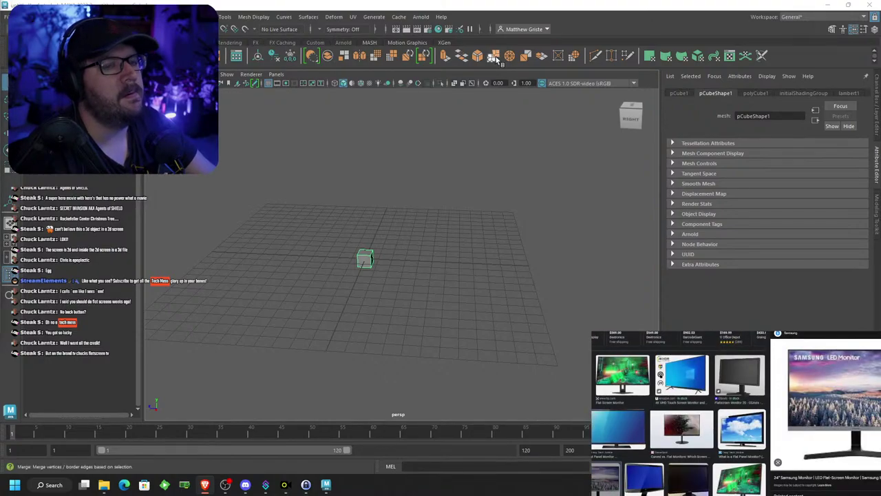
pyautogui.keyDown('alt'); pyautogui.moveTo(409, 180); pyautogui.dragTo(384, 197); pyautogui.keyUp('alt')
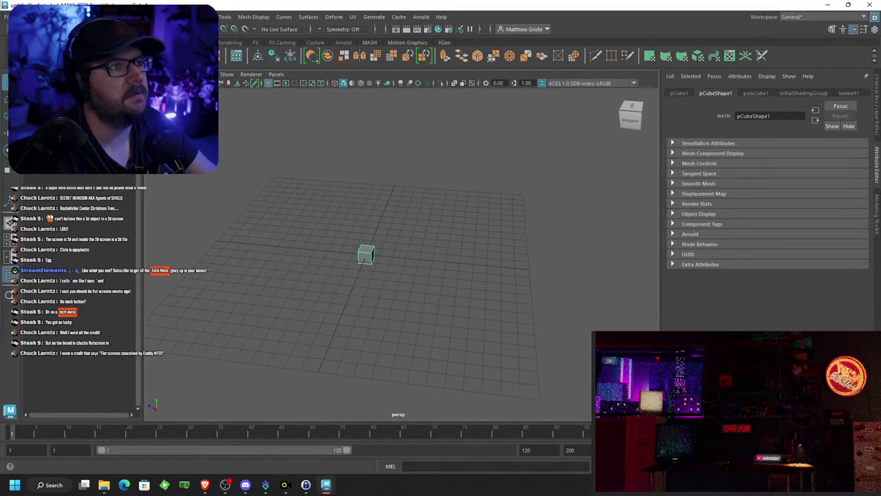
pyautogui.keyDown('alt'); pyautogui.moveTo(335, 131); pyautogui.dragTo(376, 135, button='middle'); pyautogui.keyUp('alt')
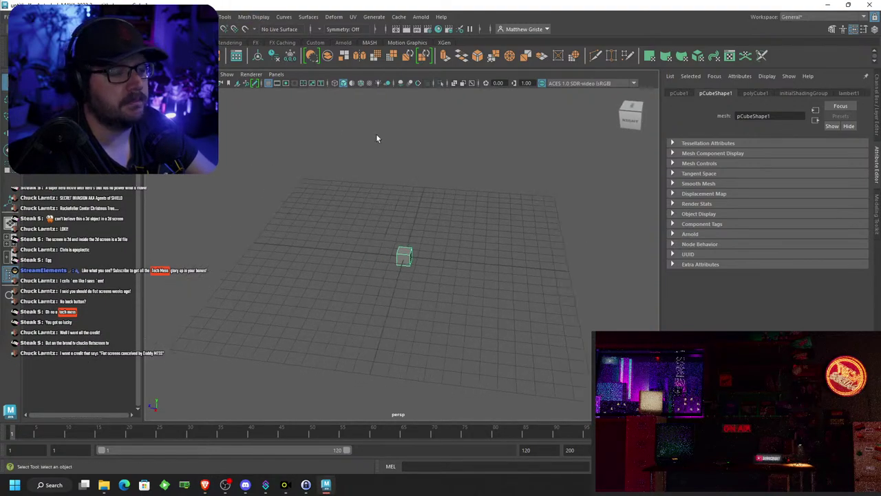
pyautogui.keyDown('alt'); pyautogui.moveTo(404, 197); pyautogui.dragTo(406, 224); pyautogui.keyUp('alt')
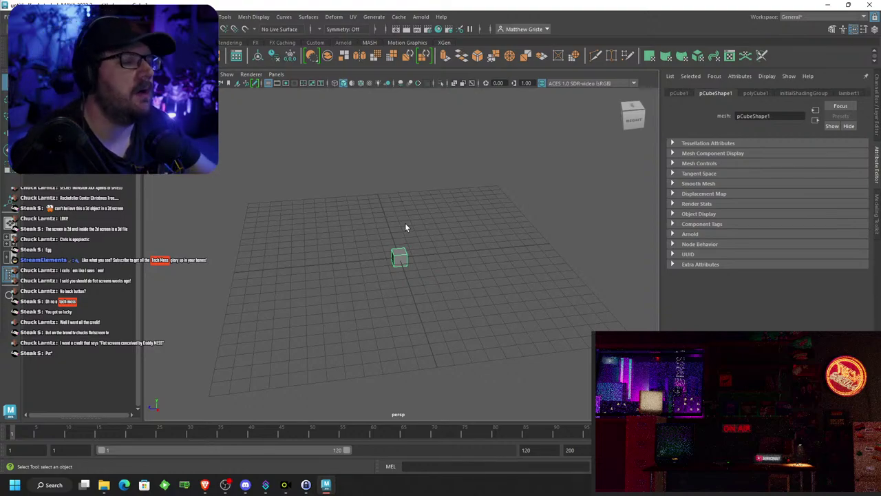
pyautogui.press('f')
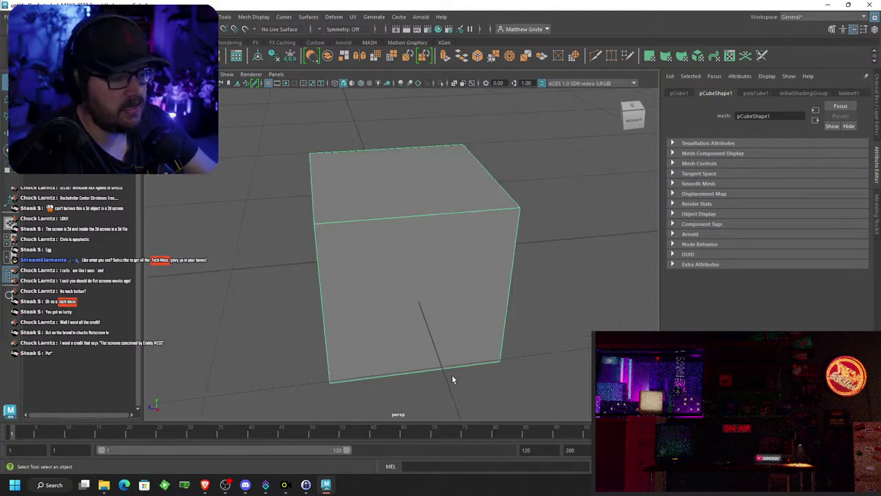
pyautogui.scroll(-10, 463, 327)
pyautogui.keyDown('alt'); pyautogui.moveTo(464, 326); pyautogui.dragTo(379, 314); pyautogui.keyUp('alt')
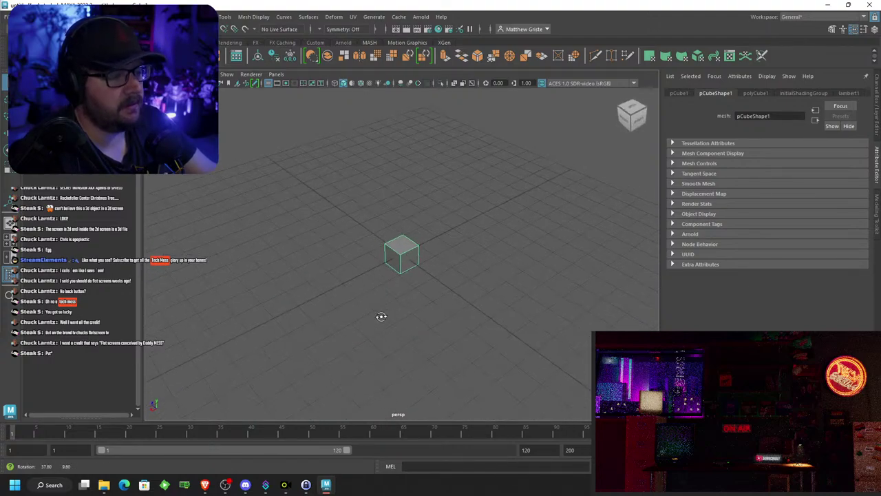
# Set the cube's width, height and depth subdivisions to 2 each
pyautogui.press('e')
pyautogui.press('r')
pyautogui.moveTo(369, 270); pyautogui.dragTo(493, 257)
pyautogui.scroll(-4, 403, 265)
pyautogui.scroll(5, 416, 260)
pyautogui.click(679, 94)
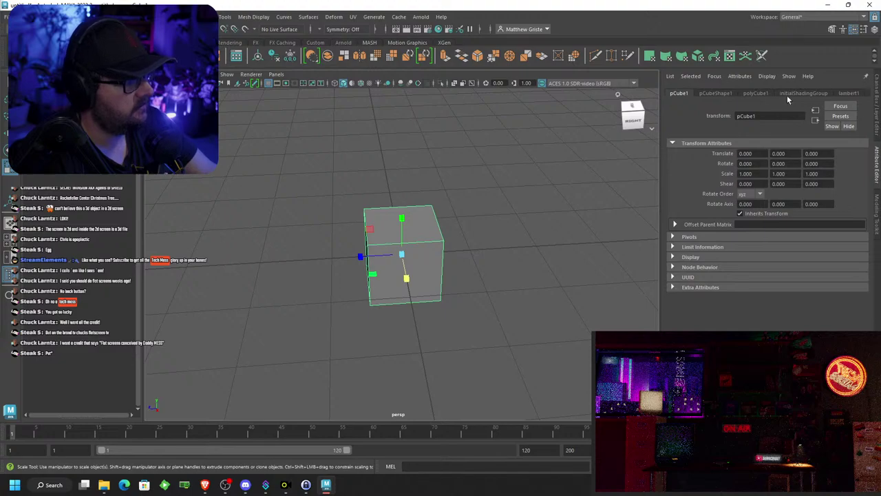
pyautogui.click(874, 30)
pyautogui.click(790, 196)
pyautogui.click(846, 234)
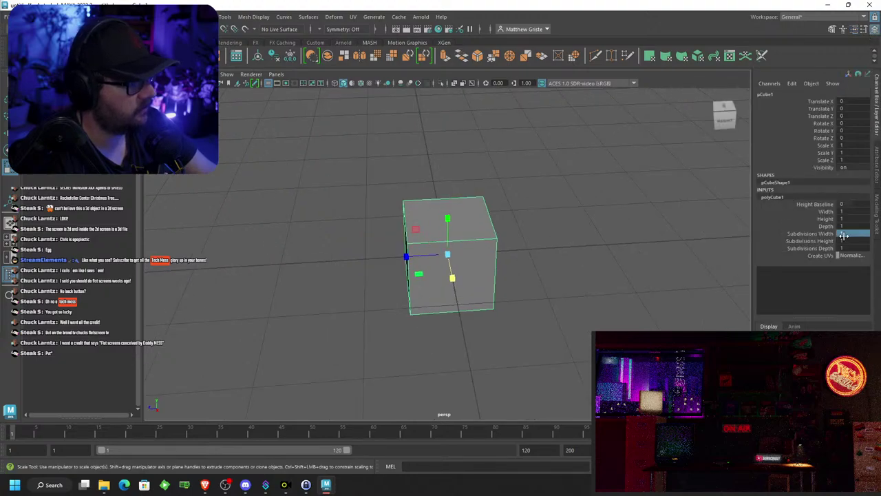
pyautogui.write('2')
pyautogui.click(852, 242)
pyautogui.write('2')
pyautogui.press('Tab')
pyautogui.write('2')
pyautogui.press('Return')
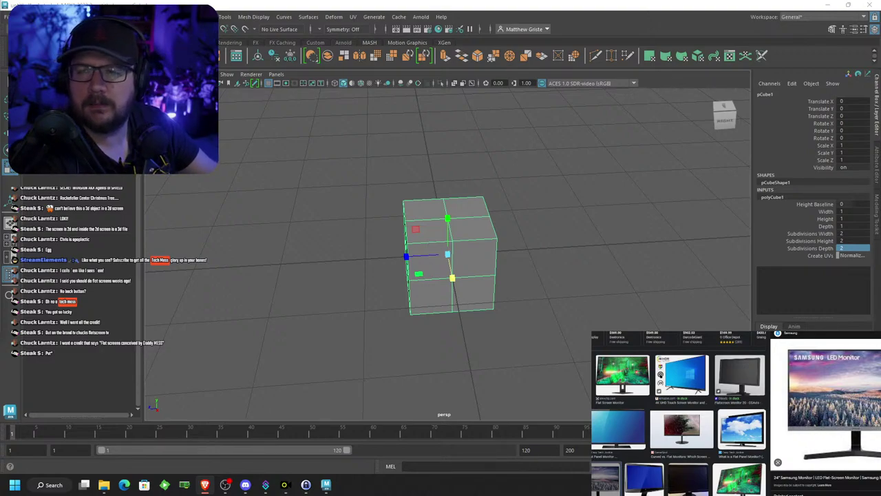
# Search the web for Samsung portrait TVs in a new browser tab and open the image results
pyautogui.hotkey('ctrl', 't')
pyautogui.write('smart')
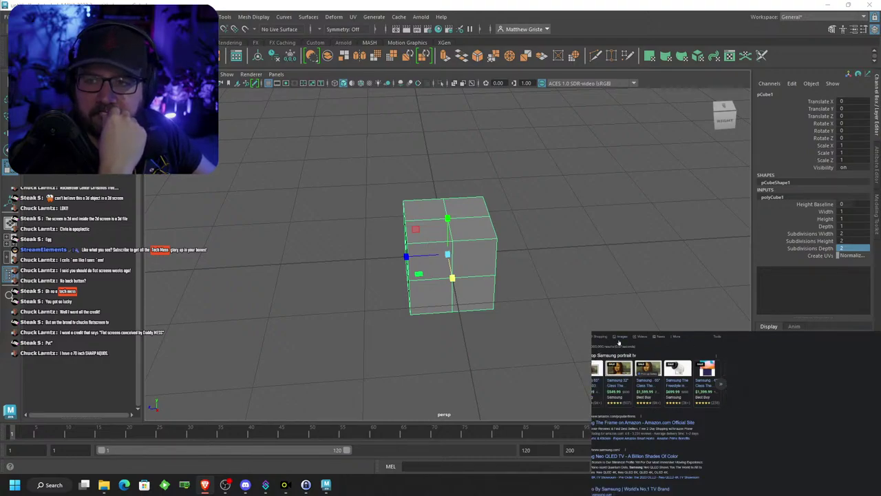
pyautogui.click(620, 337)
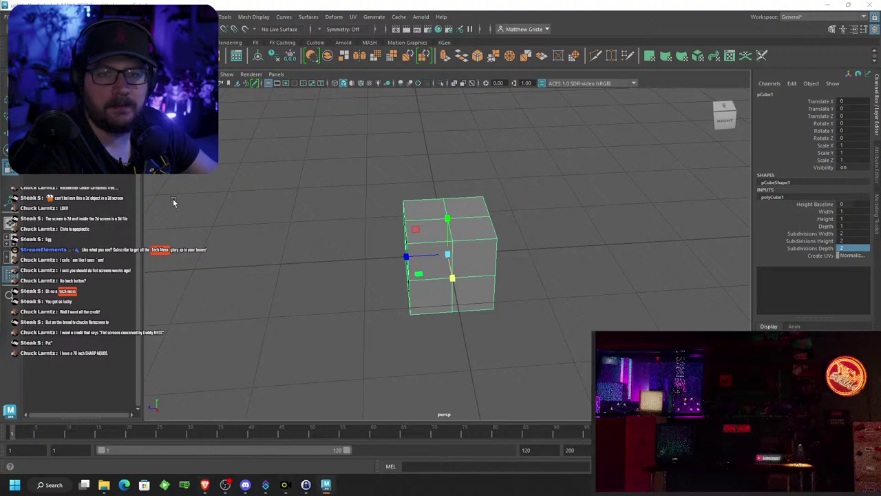
# Scale the cube into a thin, wide screen panel at about 0.401 in X, 5.651 in Y and 12.41 in Z
pyautogui.keyDown('alt'); pyautogui.moveTo(468, 257); pyautogui.dragTo(510, 263); pyautogui.keyUp('alt')
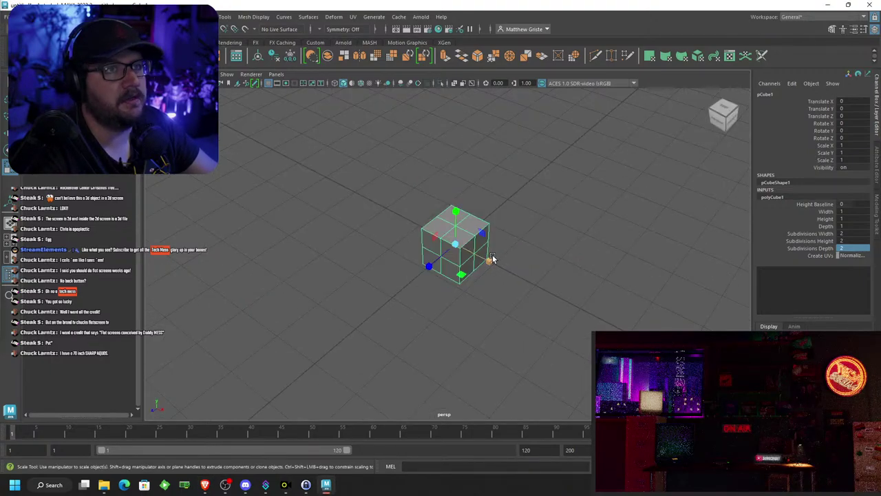
pyautogui.moveTo(492, 263); pyautogui.dragTo(355, 257)
pyautogui.moveTo(415, 255); pyautogui.dragTo(2, 257)
pyautogui.scroll(-5, 352, 290)
pyautogui.keyDown('alt'); pyautogui.moveTo(352, 290); pyautogui.dragTo(450, 244); pyautogui.keyUp('alt')
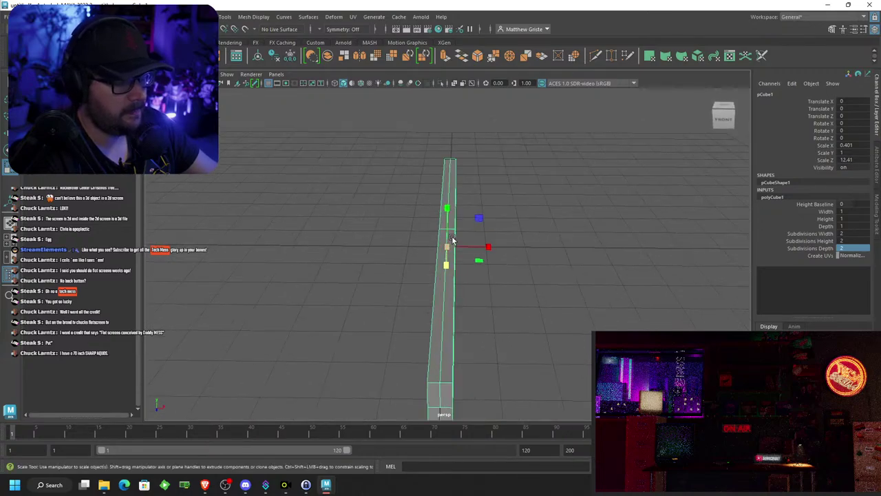
pyautogui.moveTo(448, 206); pyautogui.dragTo(435, 98)
pyautogui.scroll(-5, 436, 103)
pyautogui.moveTo(447, 211); pyautogui.dragTo(446, 188)
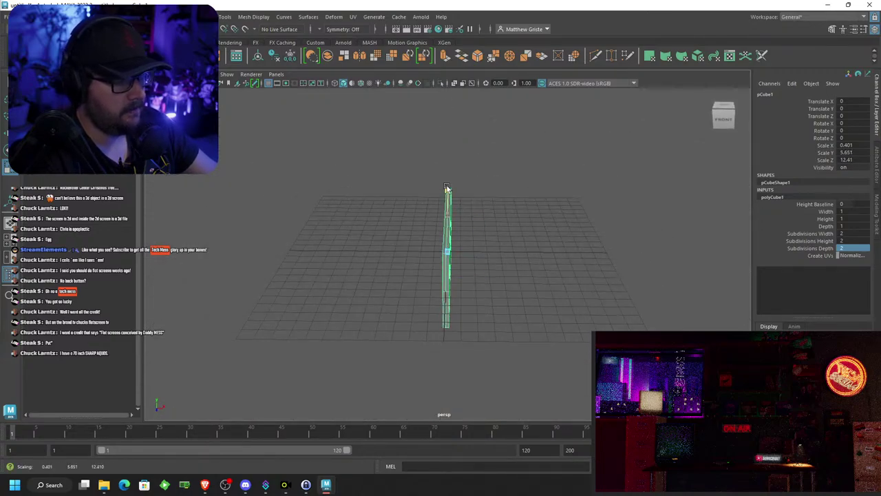
# Raise the panel above the grid to about 3.834 in Y
pyautogui.press('w')
pyautogui.keyDown('alt'); pyautogui.moveTo(485, 228); pyautogui.dragTo(461, 214); pyautogui.keyUp('alt')
pyautogui.scroll(5, 432, 192)
pyautogui.keyDown('alt'); pyautogui.moveTo(460, 213); pyautogui.dragTo(473, 254, button='middle'); pyautogui.keyUp('alt')
pyautogui.moveTo(471, 209); pyautogui.dragTo(406, 218)
# Add offset edge loops on both sides of the panel's vertical centre loop, about midway to each end
pyautogui.click(225, 16)
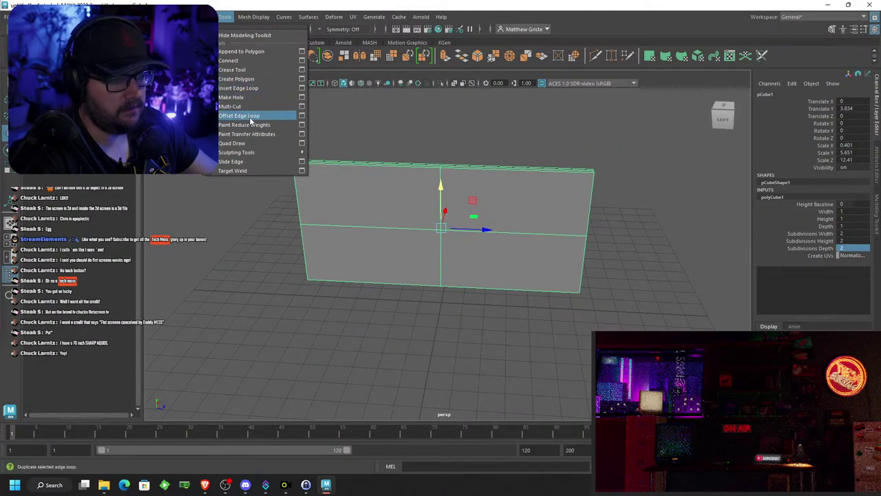
pyautogui.click(241, 115)
pyautogui.moveTo(438, 194); pyautogui.dragTo(439, 199)
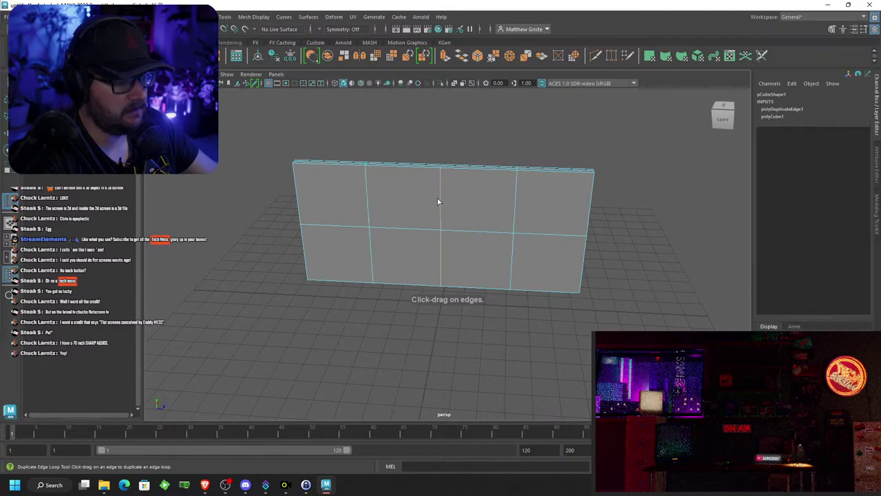
# Select the four middle faces on the panel's rear side and pull them outward along X
pyautogui.press('q')
pyautogui.moveTo(475, 211); pyautogui.dragTo(475, 236, button='right')
pyautogui.click(472, 243)
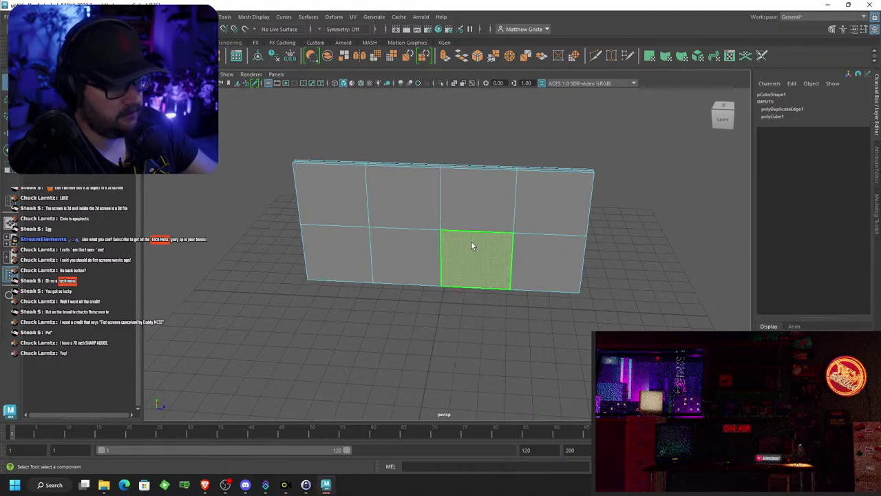
pyautogui.keyDown('shift'); pyautogui.click(464, 207); pyautogui.keyUp('shift')
pyautogui.keyDown('shift'); pyautogui.click(427, 206); pyautogui.keyUp('shift')
pyautogui.keyDown('shift'); pyautogui.click(427, 273); pyautogui.keyUp('shift')
pyautogui.keyDown('alt'); pyautogui.moveTo(428, 275); pyautogui.dragTo(538, 304); pyautogui.keyUp('alt')
pyautogui.press('w')
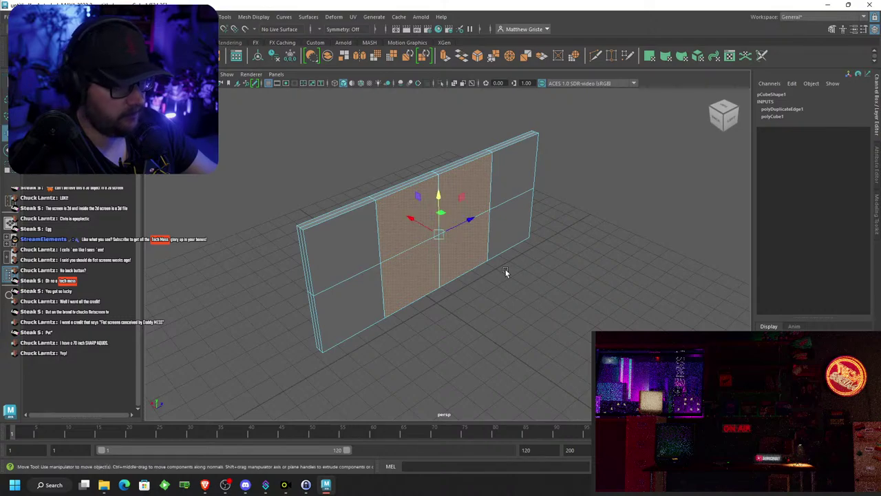
pyautogui.press('e')
pyautogui.press('r')
pyautogui.press('w')
pyautogui.moveTo(415, 220); pyautogui.dragTo(462, 211)
# Extrude all eight faces of the panel's front side together and scale them to about 0.967 to form a thin bezel
pyautogui.moveTo(462, 211); pyautogui.dragTo(464, 239, button='right')
pyautogui.click(468, 250)
pyautogui.keyDown('shift'); pyautogui.click(440, 255); pyautogui.keyUp('shift')
pyautogui.keyDown('shift'); pyautogui.click(417, 205); pyautogui.keyUp('shift')
pyautogui.keyDown('shift'); pyautogui.click(356, 201); pyautogui.keyUp('shift')
pyautogui.keyDown('shift'); pyautogui.click(346, 251); pyautogui.keyUp('shift')
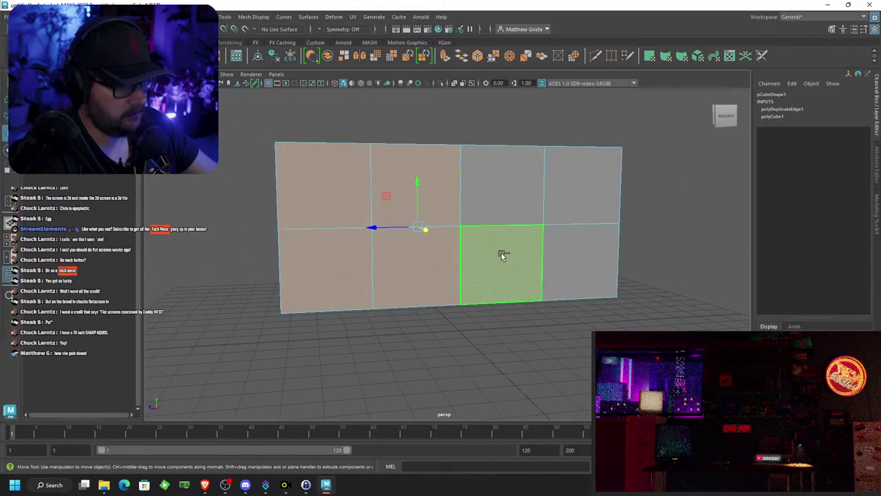
pyautogui.keyDown('shift'); pyautogui.click(563, 253); pyautogui.keyUp('shift')
pyautogui.keyDown('shift'); pyautogui.click(549, 202); pyautogui.keyUp('shift')
pyautogui.keyDown('shift'); pyautogui.click(518, 192); pyautogui.keyUp('shift')
pyautogui.scroll(2, 434, 128)
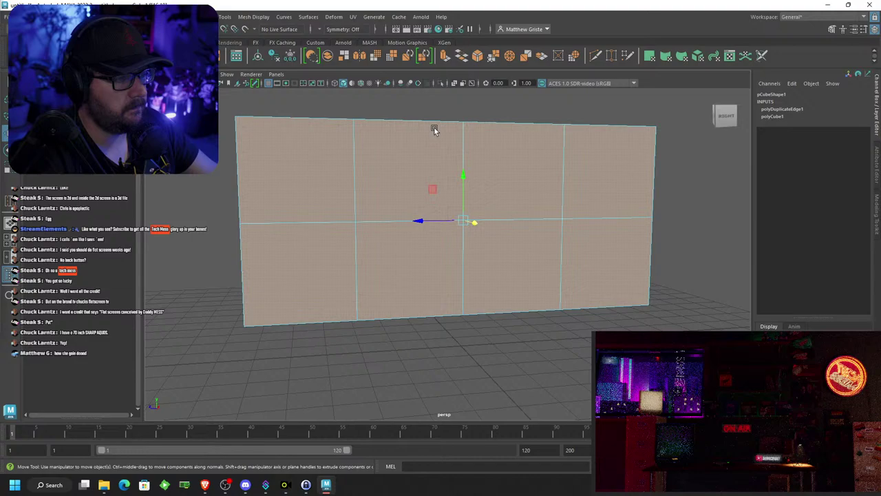
pyautogui.click(446, 60)
pyautogui.keyDown('alt'); pyautogui.moveTo(459, 149); pyautogui.dragTo(511, 181); pyautogui.keyUp('alt')
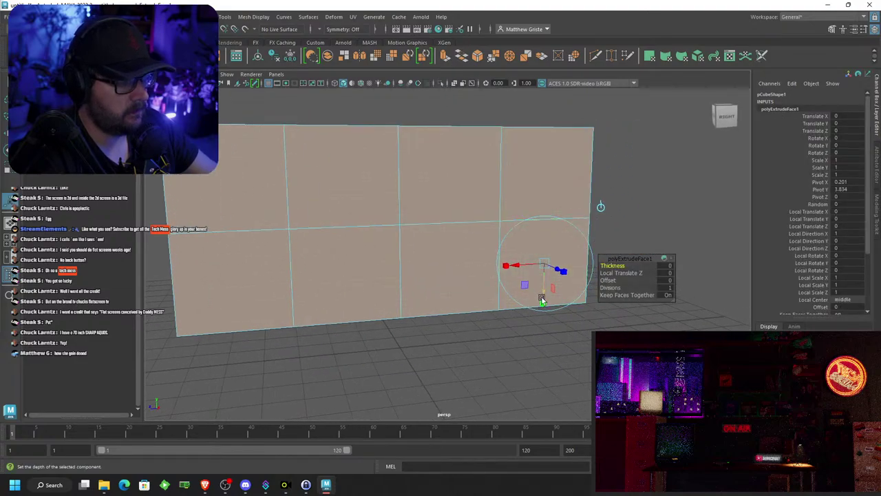
pyautogui.moveTo(544, 262); pyautogui.dragTo(543, 263)
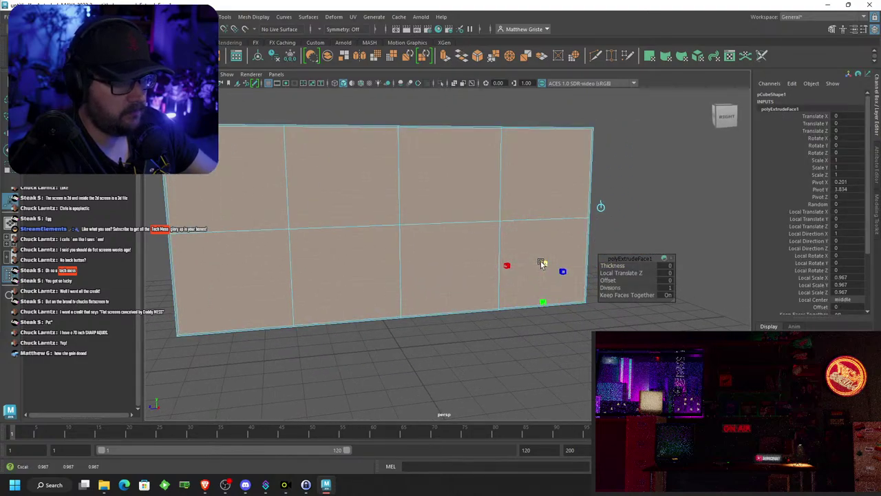
# Try to thicken the lower bezel by raising the inset's bottom edges, and undo the move
pyautogui.keyDown('alt'); pyautogui.moveTo(514, 282); pyautogui.dragTo(520, 236, button='middle'); pyautogui.keyUp('alt')
pyautogui.scroll(5, 530, 242)
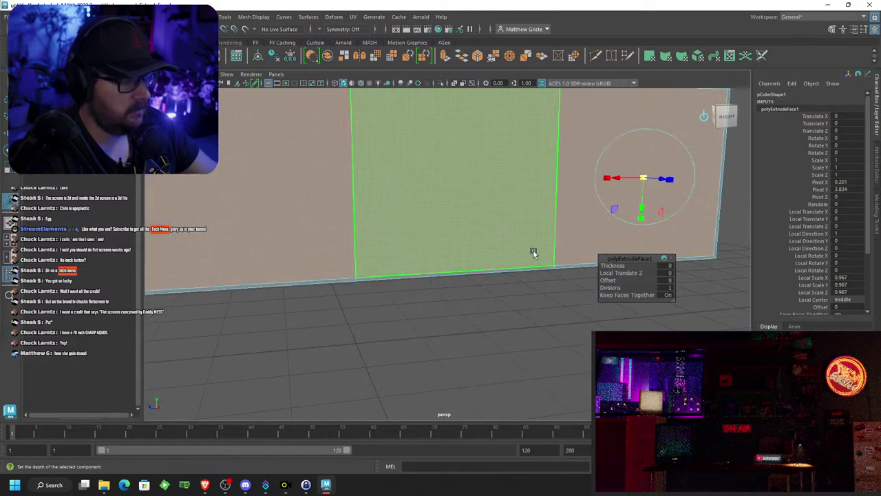
pyautogui.moveTo(532, 244); pyautogui.dragTo(533, 188, button='right')
pyautogui.click(564, 262)
pyautogui.keyDown('shift'); pyautogui.click(537, 266); pyautogui.keyUp('shift')
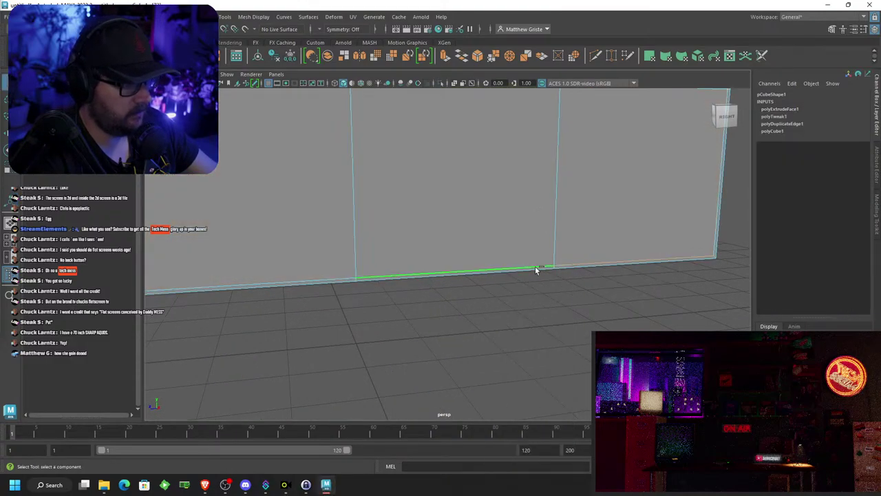
pyautogui.keyDown('shift'); pyautogui.click(333, 278); pyautogui.keyUp('shift')
pyautogui.scroll(-3, 327, 273)
pyautogui.keyDown('alt'); pyautogui.moveTo(327, 273); pyautogui.dragTo(476, 257, button='middle'); pyautogui.keyUp('alt')
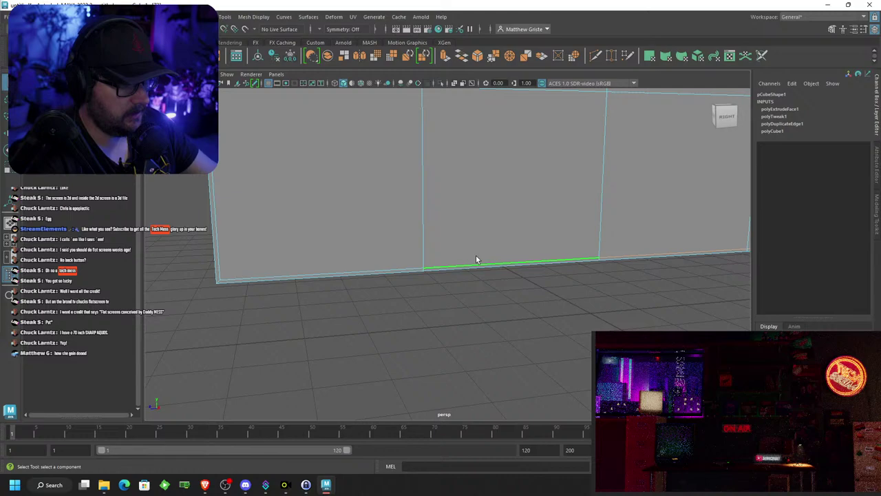
pyautogui.keyDown('shift'); pyautogui.click(380, 270); pyautogui.keyUp('shift')
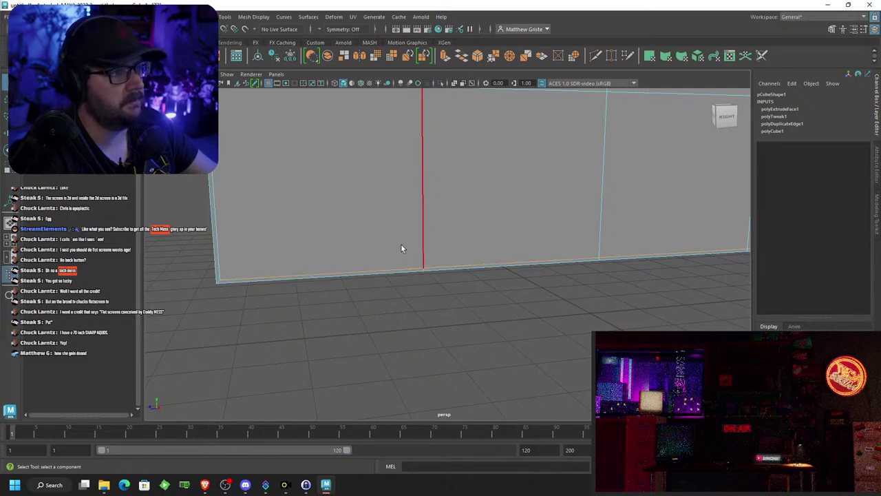
pyautogui.scroll(-3, 487, 221)
pyautogui.press('w')
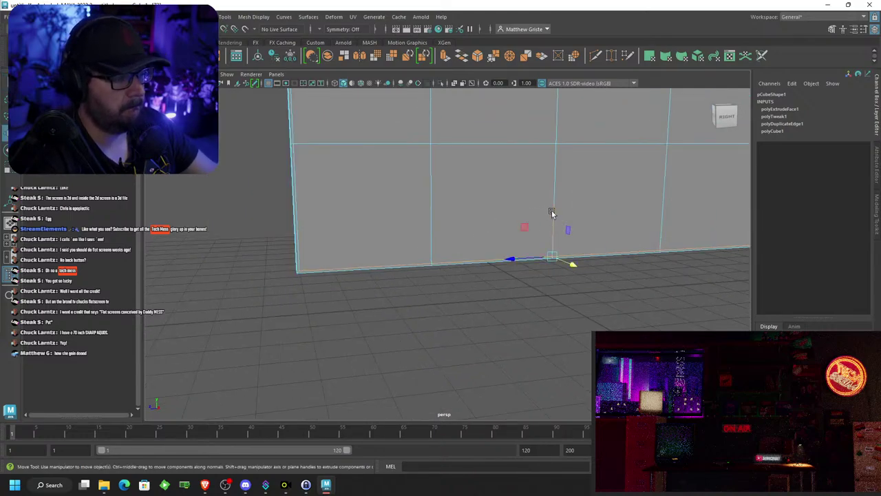
pyautogui.moveTo(552, 210); pyautogui.dragTo(426, 237)
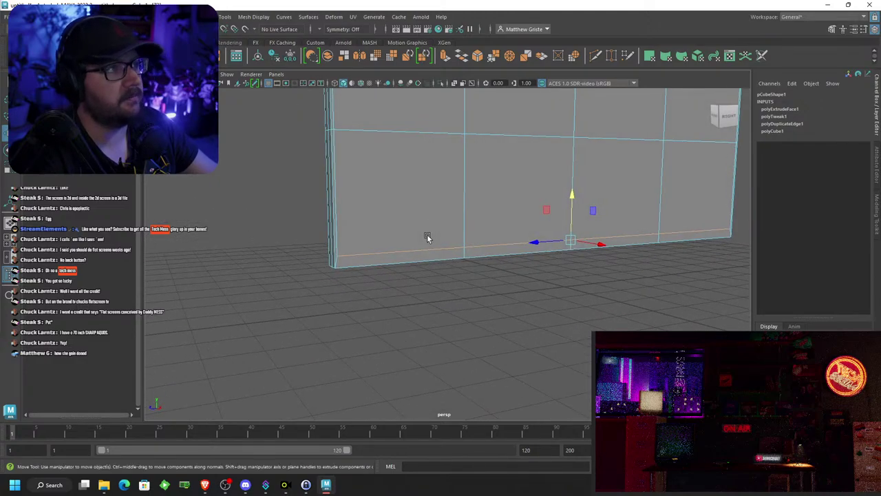
pyautogui.keyDown('alt'); pyautogui.moveTo(486, 234); pyautogui.dragTo(465, 256); pyautogui.keyUp('alt')
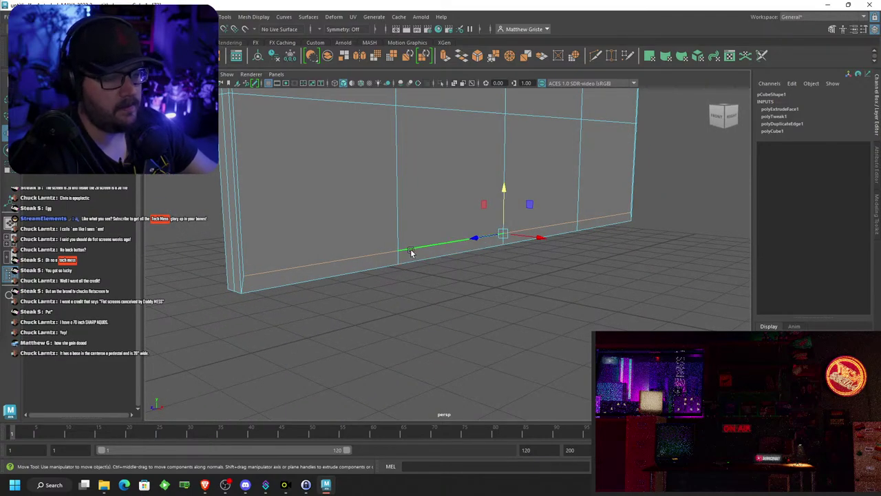
pyautogui.hotkey('ctrl', 'z')
# Select all the faces on the panel's underside and extrude them downward to form a strip below the screen
pyautogui.keyDown('alt'); pyautogui.moveTo(409, 253); pyautogui.dragTo(397, 245); pyautogui.keyUp('alt')
pyautogui.scroll(3, 278, 244)
pyautogui.keyDown('alt'); pyautogui.moveTo(278, 243); pyautogui.dragTo(444, 269, button='middle'); pyautogui.keyUp('alt')
pyautogui.keyDown('alt'); pyautogui.moveTo(444, 269); pyautogui.dragTo(481, 246); pyautogui.keyUp('alt')
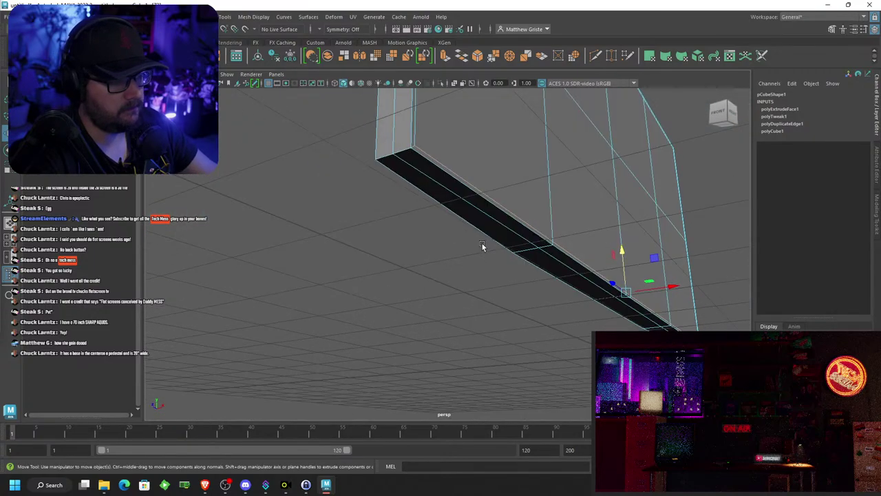
pyautogui.moveTo(484, 214); pyautogui.dragTo(490, 220, button='right')
pyautogui.click(490, 221)
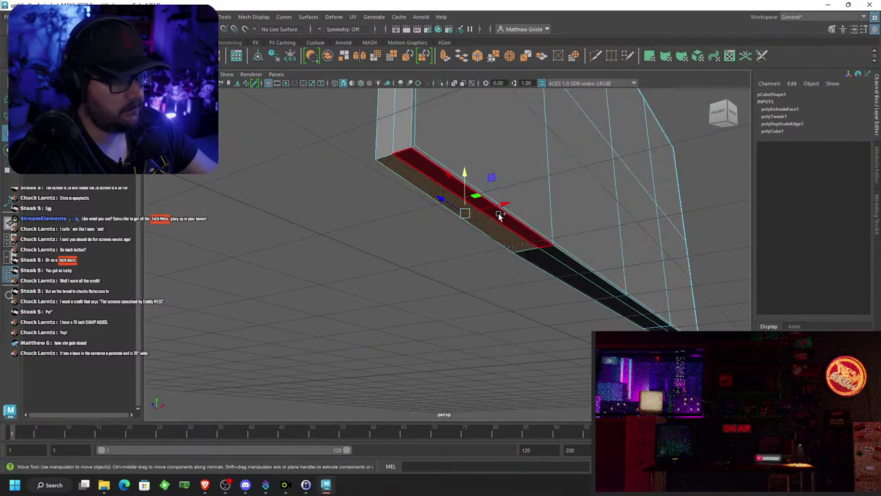
pyautogui.keyDown('shift'); pyautogui.click(500, 215); pyautogui.keyUp('shift')
pyautogui.keyDown('shift'); pyautogui.click(555, 254); pyautogui.keyUp('shift')
pyautogui.keyDown('shift'); pyautogui.click(554, 264); pyautogui.keyUp('shift')
pyautogui.keyDown('shift'); pyautogui.click(632, 307); pyautogui.keyUp('shift')
pyautogui.keyDown('shift'); pyautogui.click(621, 315); pyautogui.keyUp('shift')
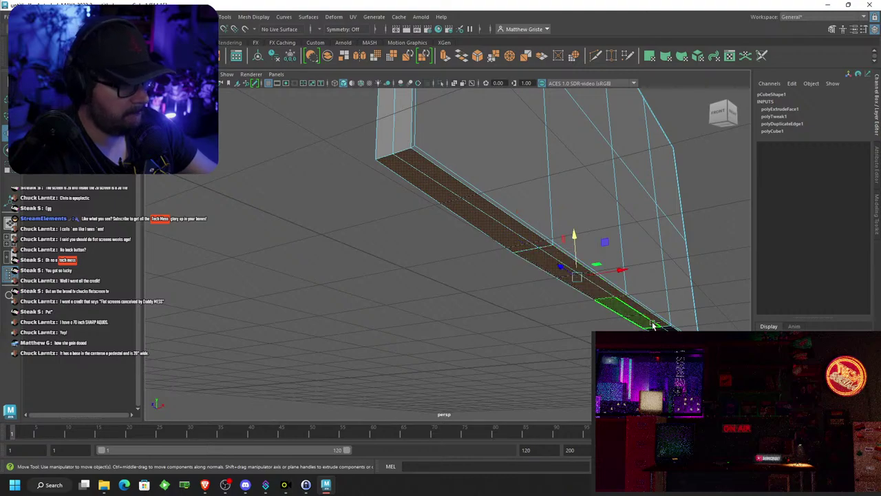
pyautogui.keyDown('shift'); pyautogui.click(663, 332); pyautogui.keyUp('shift')
pyautogui.keyDown('shift'); pyautogui.click(677, 331); pyautogui.keyUp('shift')
pyautogui.keyDown('alt'); pyautogui.moveTo(541, 113); pyautogui.dragTo(449, 104, button='middle'); pyautogui.keyUp('alt')
pyautogui.click(447, 59)
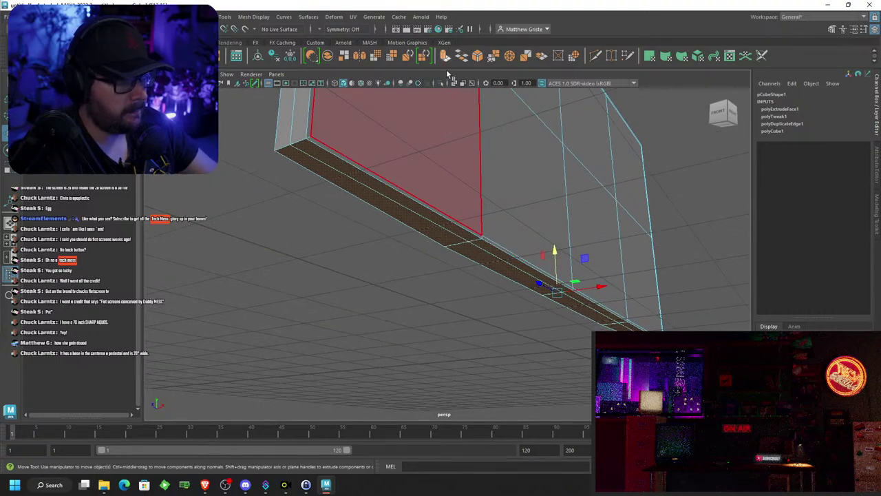
pyautogui.keyDown('alt'); pyautogui.moveTo(468, 117); pyautogui.dragTo(516, 197); pyautogui.keyUp('alt')
pyautogui.keyDown('alt'); pyautogui.moveTo(551, 304); pyautogui.dragTo(577, 316); pyautogui.keyUp('alt')
# Extrude the four front faces of the lower strip forward by about 0.035 in Local Translate Z
pyautogui.click(375, 272)
pyautogui.keyDown('shift'); pyautogui.click(437, 273); pyautogui.keyUp('shift')
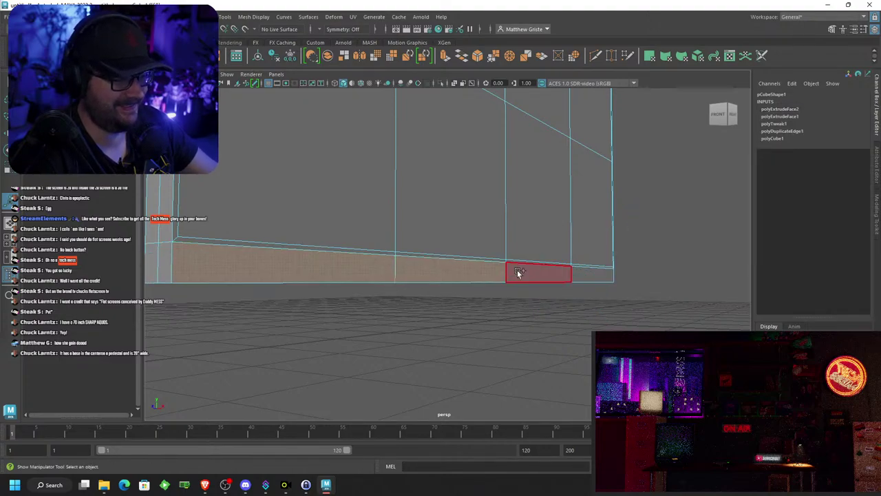
pyautogui.keyDown('shift'); pyautogui.click(519, 273); pyautogui.keyUp('shift')
pyautogui.keyDown('shift'); pyautogui.click(583, 275); pyautogui.keyUp('shift')
pyautogui.keyDown('alt'); pyautogui.moveTo(583, 275); pyautogui.dragTo(521, 299); pyautogui.keyUp('alt')
pyautogui.scroll(2, 521, 298)
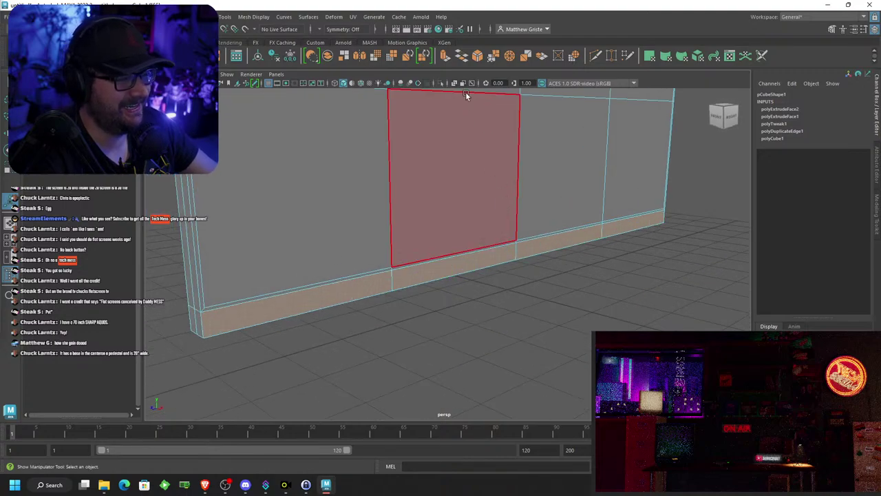
pyautogui.click(444, 55)
pyautogui.keyDown('alt'); pyautogui.moveTo(503, 202); pyautogui.dragTo(426, 262); pyautogui.keyUp('alt')
pyautogui.moveTo(424, 262); pyautogui.dragTo(419, 261)
pyautogui.scroll(-1, 435, 251)
pyautogui.click(497, 199)
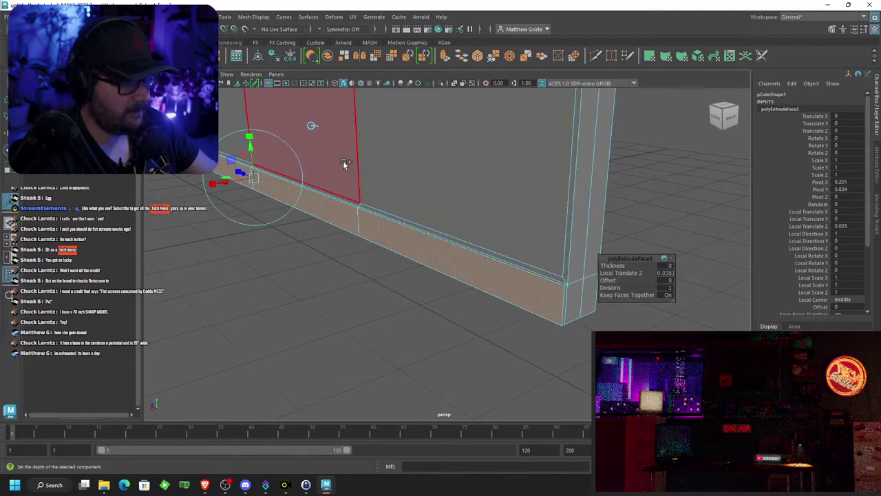
pyautogui.scroll(-4, 339, 173)
pyautogui.keyDown('shift'); pyautogui.click(334, 181); pyautogui.keyUp('shift')
pyautogui.keyDown('alt'); pyautogui.moveTo(334, 181); pyautogui.dragTo(523, 204); pyautogui.keyUp('alt')
pyautogui.keyDown('shift'); pyautogui.click(527, 199); pyautogui.keyUp('shift')
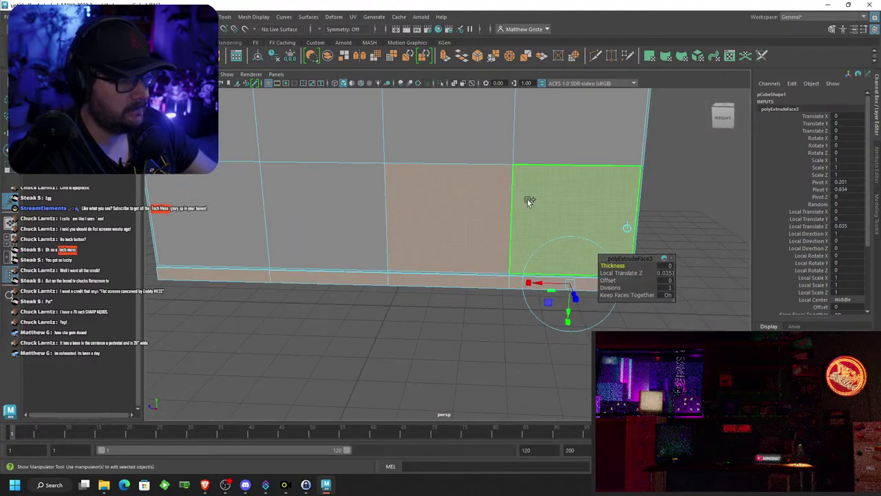
pyautogui.click(451, 343)
# Select all eight large faces on the screen's front and extrude them inward with a Local Translate Z of about -0.116
pyautogui.keyDown('shift'); pyautogui.click(366, 141); pyautogui.keyUp('shift')
pyautogui.keyDown('shift'); pyautogui.click(332, 194); pyautogui.keyUp('shift')
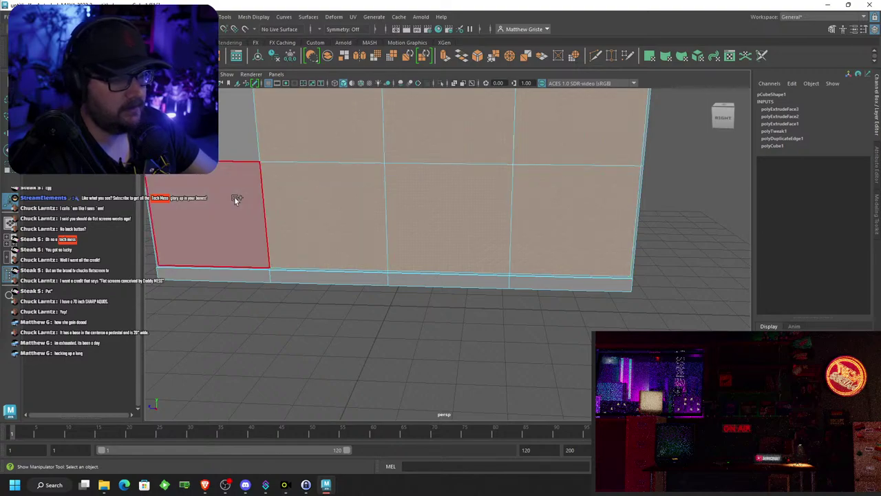
pyautogui.keyDown('shift'); pyautogui.click(235, 196); pyautogui.keyUp('shift')
pyautogui.keyDown('shift'); pyautogui.click(219, 148); pyautogui.keyUp('shift')
pyautogui.keyDown('alt'); pyautogui.moveTo(319, 207); pyautogui.dragTo(401, 283, button='middle'); pyautogui.keyUp('alt')
pyautogui.scroll(2, 401, 283)
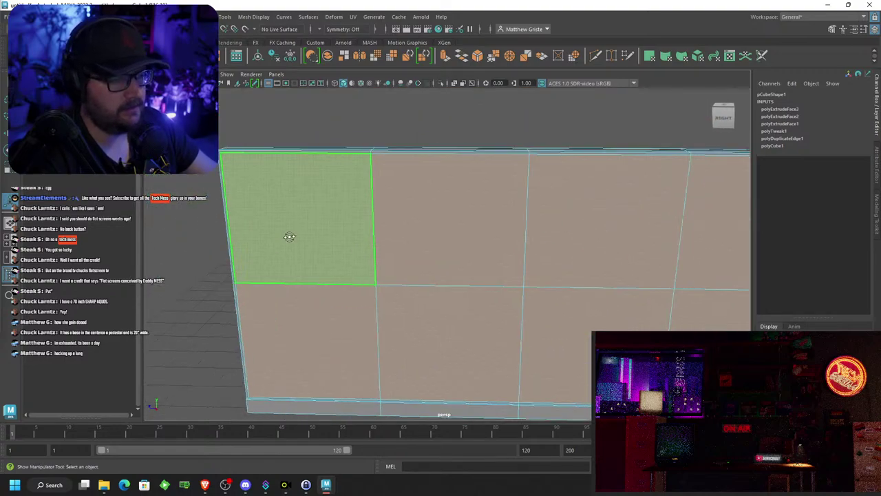
pyautogui.keyDown('alt'); pyautogui.moveTo(289, 236); pyautogui.dragTo(435, 219); pyautogui.keyUp('alt')
pyautogui.hotkey('ctrl', 'e')
pyautogui.keyDown('alt'); pyautogui.moveTo(465, 219); pyautogui.dragTo(488, 208, button='middle'); pyautogui.keyUp('alt')
pyautogui.moveTo(587, 259); pyautogui.dragTo(583, 257)
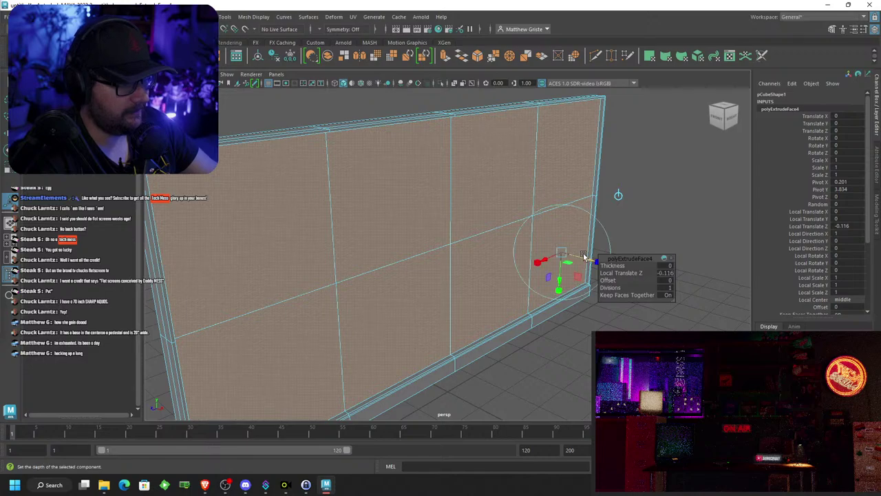
pyautogui.click(586, 337)
# Inspect the back of the screen model, then switch to the browser and look at flat-screen monitor reference images
pyautogui.keyDown('alt'); pyautogui.moveTo(586, 336); pyautogui.dragTo(456, 261); pyautogui.keyUp('alt')
pyautogui.scroll(2, 526, 213)
pyautogui.keyDown('alt'); pyautogui.moveTo(585, 282); pyautogui.dragTo(556, 259, button='middle'); pyautogui.keyUp('alt')
pyautogui.scroll(4, 557, 262)
pyautogui.keyDown('alt'); pyautogui.moveTo(587, 282); pyautogui.dragTo(475, 299); pyautogui.keyUp('alt')
pyautogui.click(205, 493)
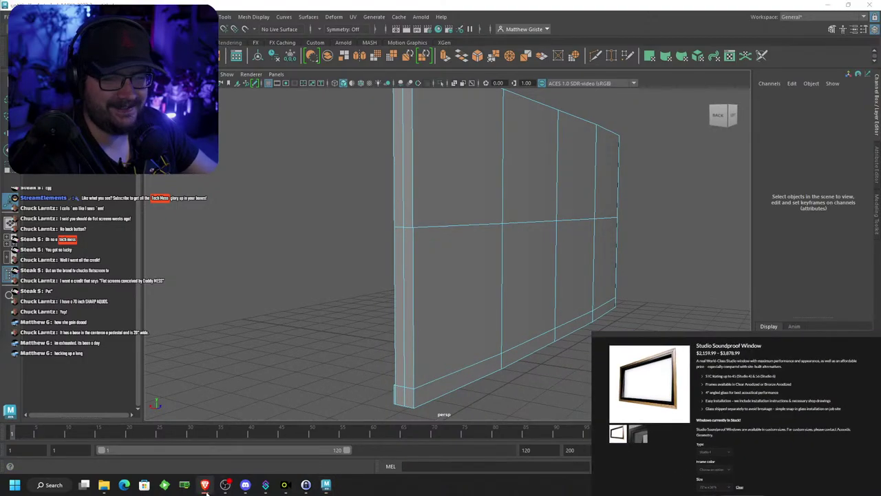
pyautogui.hotkey('alt', 'Left')
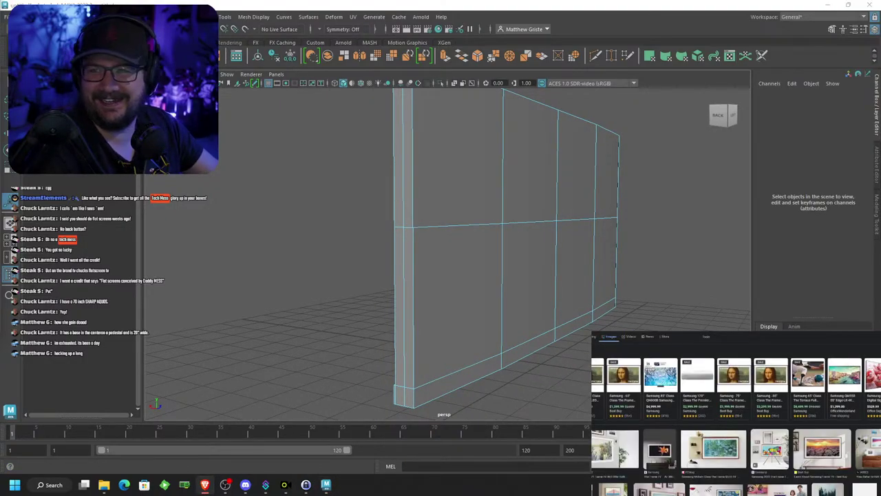
pyautogui.hotkey('ctrl', 'Tab')
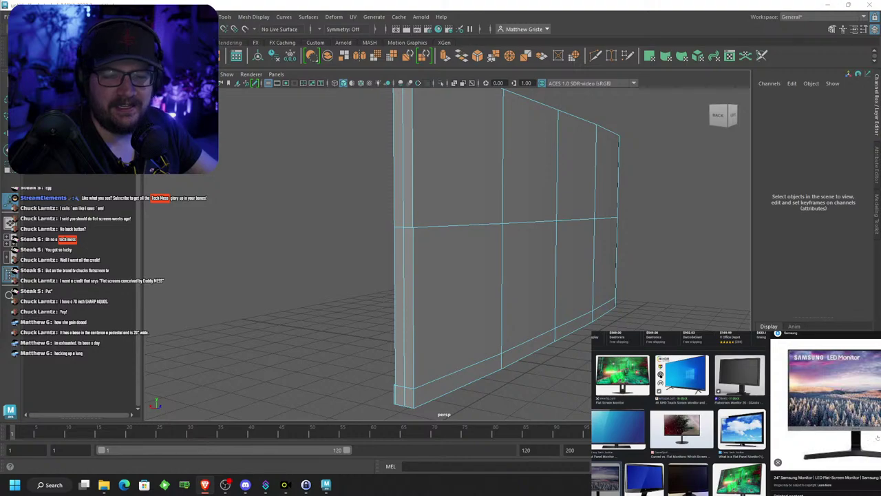
# Extrude the four middle faces on the screen's back, shrinking them to a small rectangle and lowering it about 0.616 locally
pyautogui.scroll(-6, 417, 242)
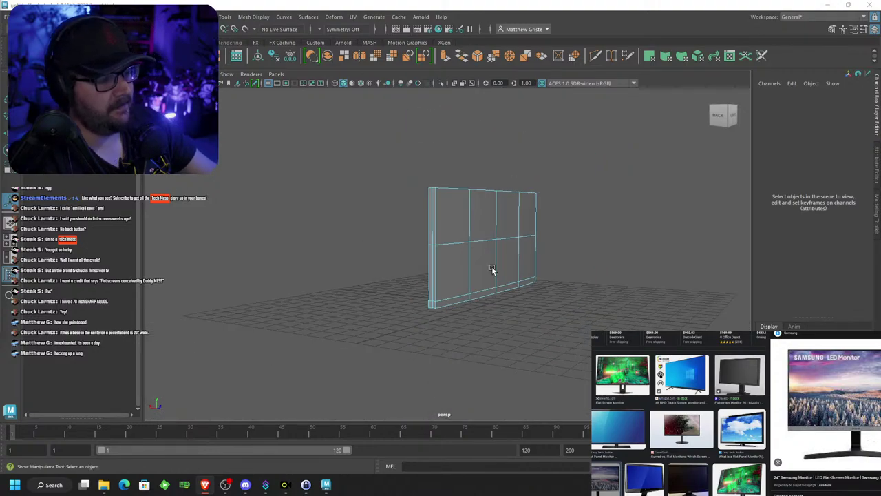
pyautogui.keyDown('alt'); pyautogui.moveTo(492, 270); pyautogui.dragTo(519, 294); pyautogui.keyUp('alt')
pyautogui.keyDown('alt'); pyautogui.moveTo(519, 294); pyautogui.dragTo(636, 290, button='middle'); pyautogui.keyUp('alt')
pyautogui.keyDown('alt'); pyautogui.moveTo(636, 288); pyautogui.dragTo(441, 238); pyautogui.keyUp('alt')
pyautogui.click(416, 236)
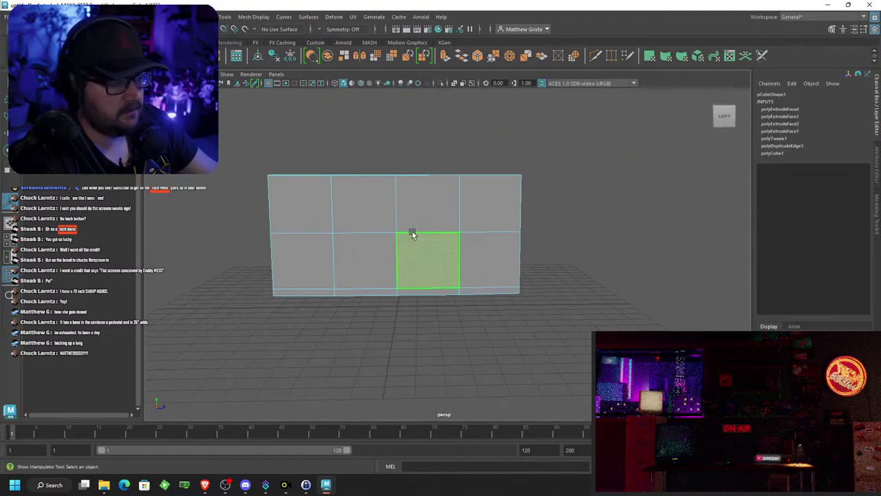
pyautogui.scroll(4, 350, 221)
pyautogui.keyDown('shift'); pyautogui.click(365, 257); pyautogui.keyUp('shift')
pyautogui.keyDown('shift'); pyautogui.click(365, 206); pyautogui.keyUp('shift')
pyautogui.keyDown('shift'); pyautogui.click(399, 199); pyautogui.keyUp('shift')
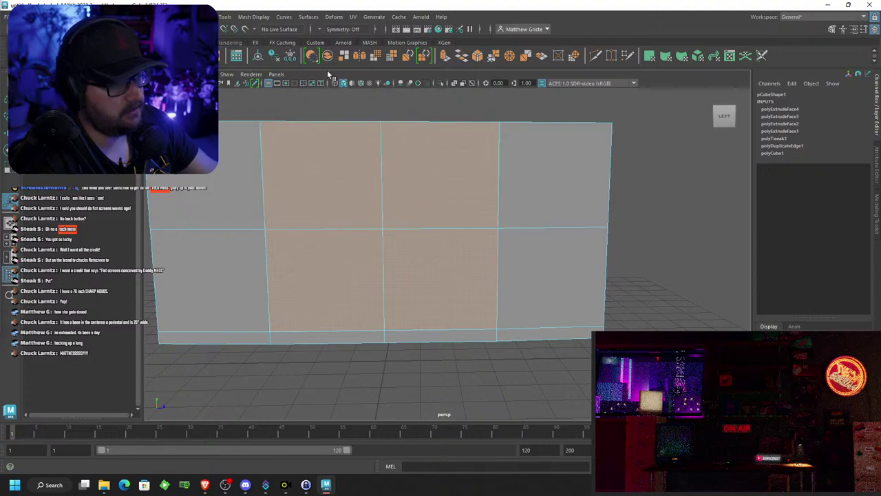
pyautogui.click(447, 56)
pyautogui.scroll(2, 382, 164)
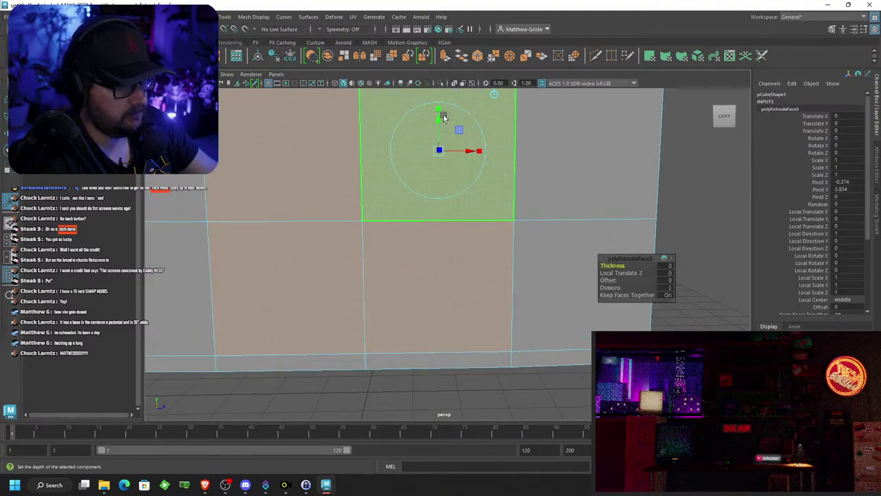
pyautogui.keyDown('alt'); pyautogui.moveTo(443, 117); pyautogui.dragTo(415, 178); pyautogui.keyUp('alt')
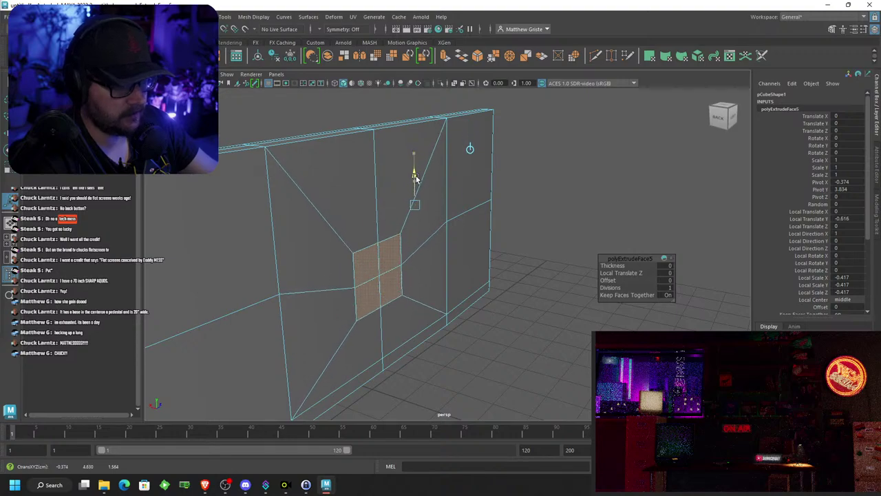
# Extrude the small central faces on the back inward with a Local Translate Z of about -0.106 to form a recess
pyautogui.hotkey('ctrl', 'e')
pyautogui.moveTo(419, 246); pyautogui.dragTo(412, 258)
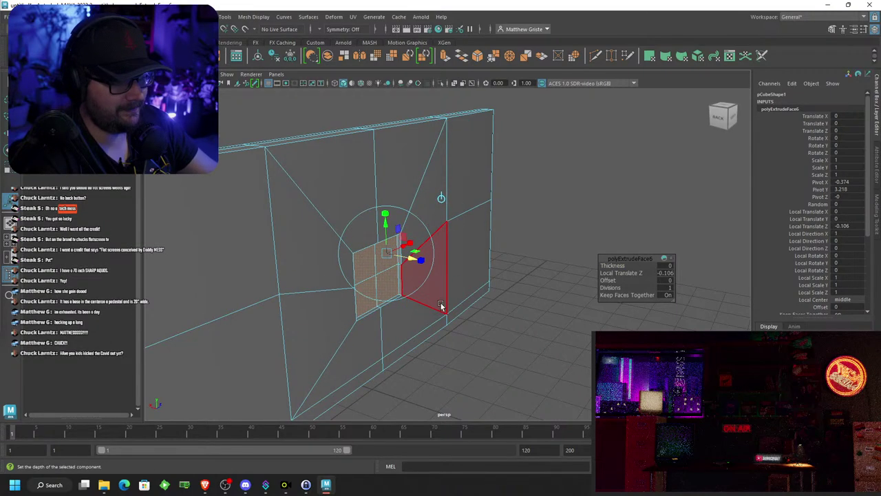
pyautogui.click(530, 336)
pyautogui.keyDown('alt'); pyautogui.moveTo(486, 313); pyautogui.dragTo(380, 270); pyautogui.keyUp('alt')
pyautogui.scroll(4, 464, 274)
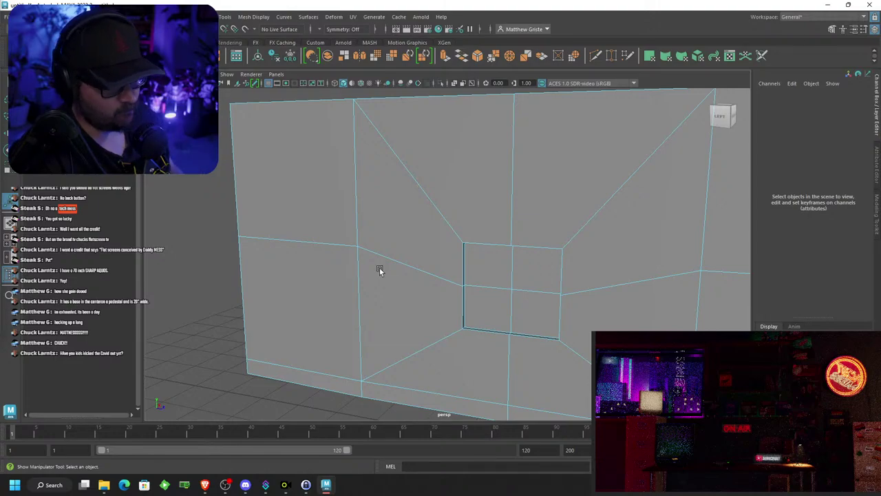
# Create a cube behind the screen at about -2.383 in Translate X, with 2 subdivisions in width, height and depth
pyautogui.scroll(-4, 379, 267)
pyautogui.keyDown('alt'); pyautogui.moveTo(348, 269); pyautogui.dragTo(375, 285); pyautogui.keyUp('alt')
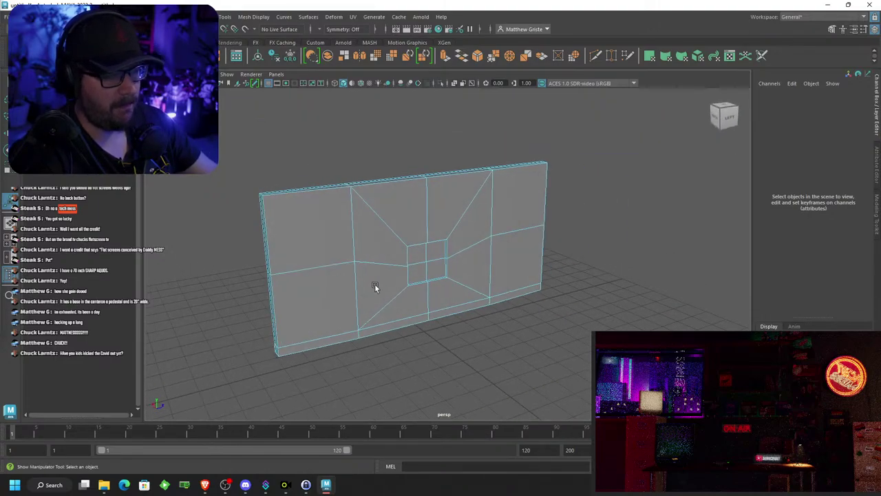
pyautogui.keyDown('alt'); pyautogui.moveTo(375, 285); pyautogui.dragTo(350, 227, button='middle'); pyautogui.keyUp('alt')
pyautogui.scroll(-1, 350, 227)
pyautogui.scroll(3, 349, 229)
pyautogui.keyDown('alt'); pyautogui.moveTo(362, 232); pyautogui.dragTo(199, 206); pyautogui.keyUp('alt')
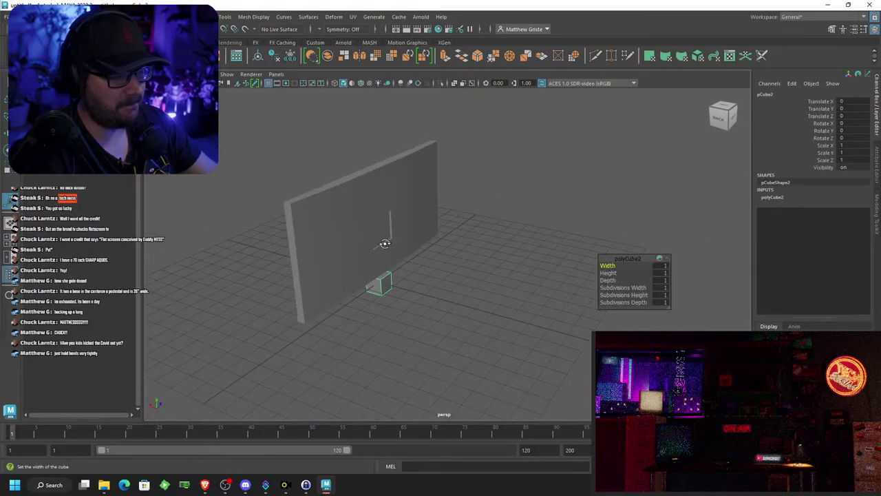
pyautogui.keyDown('alt'); pyautogui.moveTo(384, 242); pyautogui.dragTo(390, 273); pyautogui.keyUp('alt')
pyautogui.press('w')
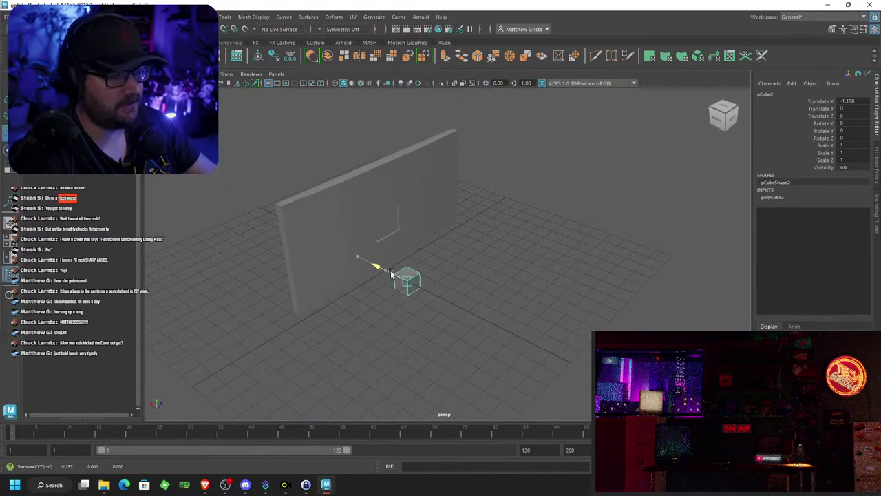
pyautogui.click(775, 197)
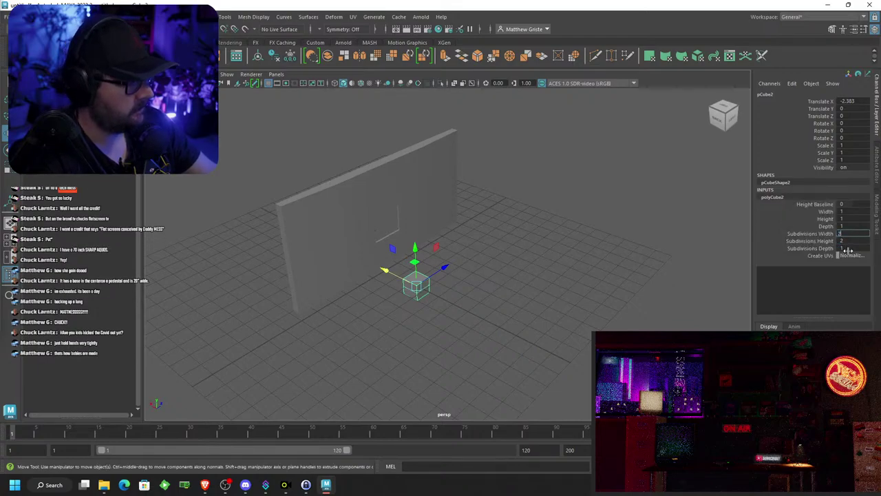
pyautogui.scroll(3, 362, 265)
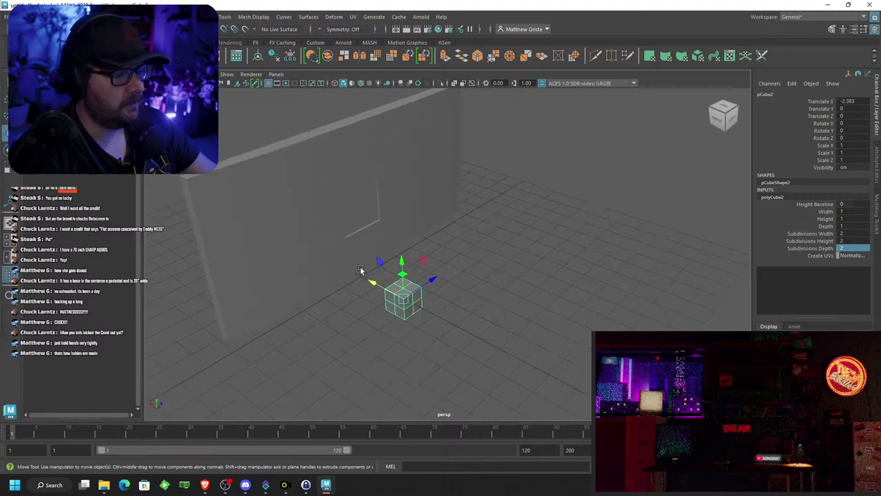
# Pull the cube's middle vertices on the side facing away from the screen outward along X
pyautogui.keyDown('alt'); pyautogui.moveTo(420, 256); pyautogui.dragTo(376, 274); pyautogui.keyUp('alt')
pyautogui.scroll(4, 415, 269)
pyautogui.keyDown('alt'); pyautogui.moveTo(399, 259); pyautogui.dragTo(444, 284, button='middle'); pyautogui.keyUp('alt')
pyautogui.keyDown('alt'); pyautogui.moveTo(444, 285); pyautogui.dragTo(438, 309); pyautogui.keyUp('alt')
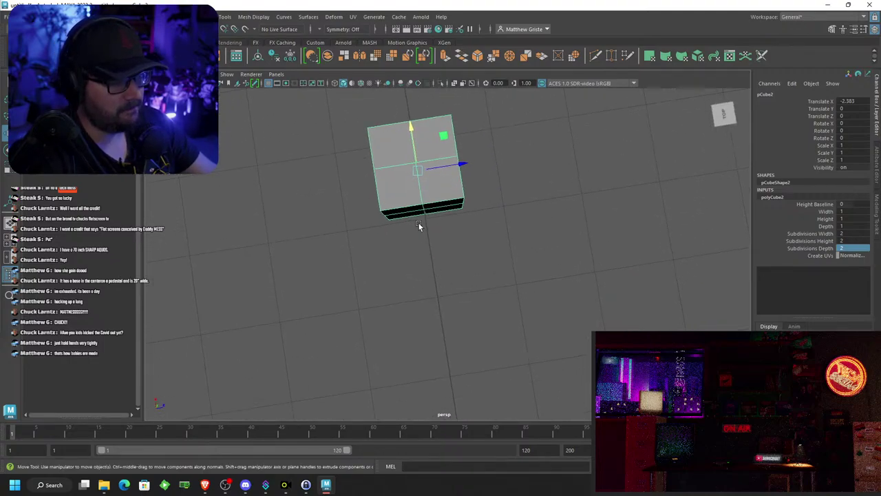
pyautogui.keyDown('alt'); pyautogui.moveTo(419, 225); pyautogui.dragTo(445, 246, button='middle'); pyautogui.keyUp('alt')
pyautogui.moveTo(444, 212); pyautogui.dragTo(401, 227, button='right')
pyautogui.moveTo(454, 271); pyautogui.dragTo(445, 218)
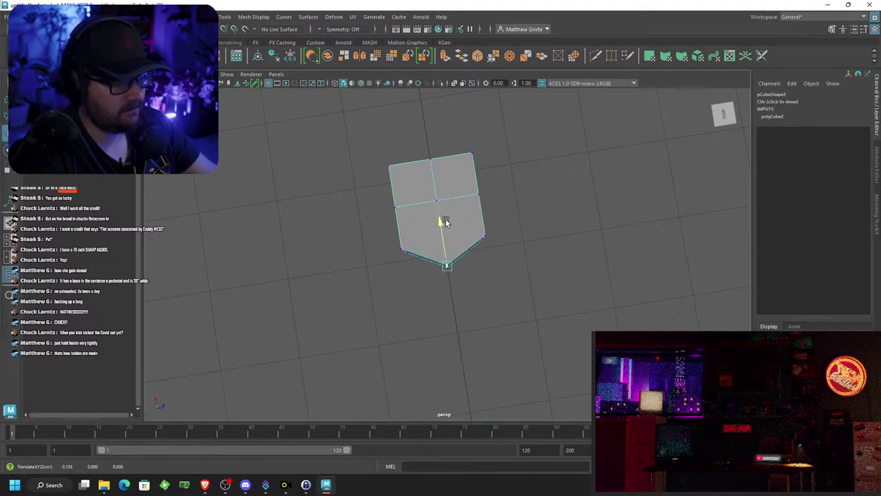
# Scale the cube's middle side vertices outward along Z to give it a rounder outline
pyautogui.press('w')
pyautogui.moveTo(363, 199); pyautogui.dragTo(394, 219)
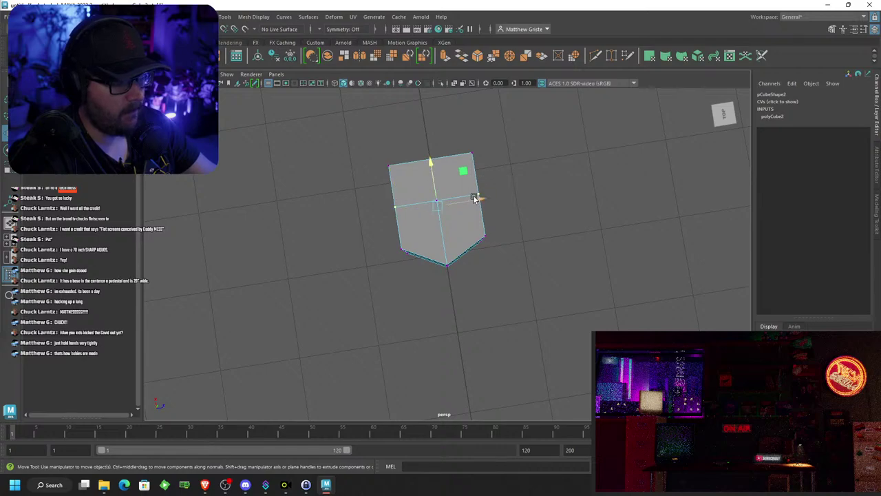
pyautogui.press('e')
pyautogui.press('r')
pyautogui.moveTo(477, 197)
pyautogui.mouseDown()
pyautogui.moveTo(470, 215)
pyautogui.moveTo(512, 187)
pyautogui.moveTo(485, 209)
pyautogui.mouseUp()
pyautogui.scroll(-3, 481, 193)
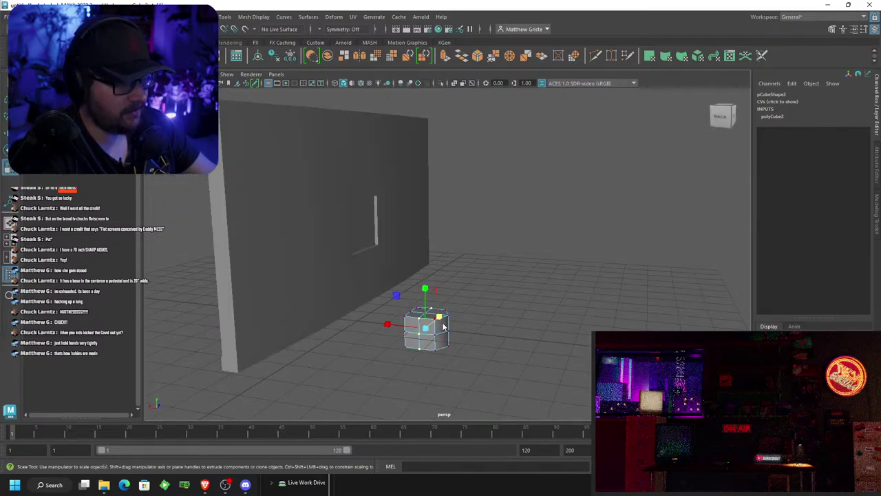
# Stretch the whole rounded cube vertically into a tall post with a Scale Y of about 9.204
pyautogui.moveTo(443, 326); pyautogui.dragTo(468, 196, button='right')
pyautogui.scroll(-4, 470, 276)
pyautogui.keyDown('alt'); pyautogui.moveTo(477, 284); pyautogui.dragTo(422, 314); pyautogui.keyUp('alt')
pyautogui.scroll(5, 421, 314)
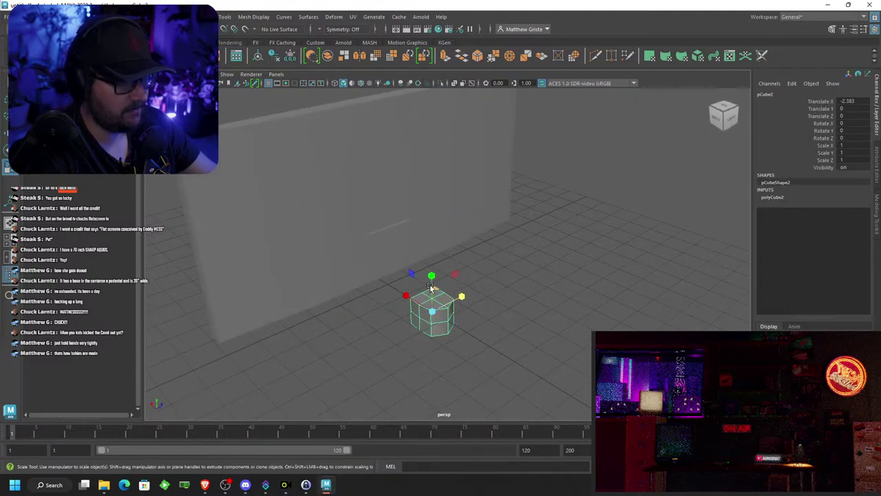
pyautogui.moveTo(430, 285); pyautogui.dragTo(416, 125)
pyautogui.moveTo(431, 274); pyautogui.dragTo(484, 249)
pyautogui.scroll(-3, 435, 235)
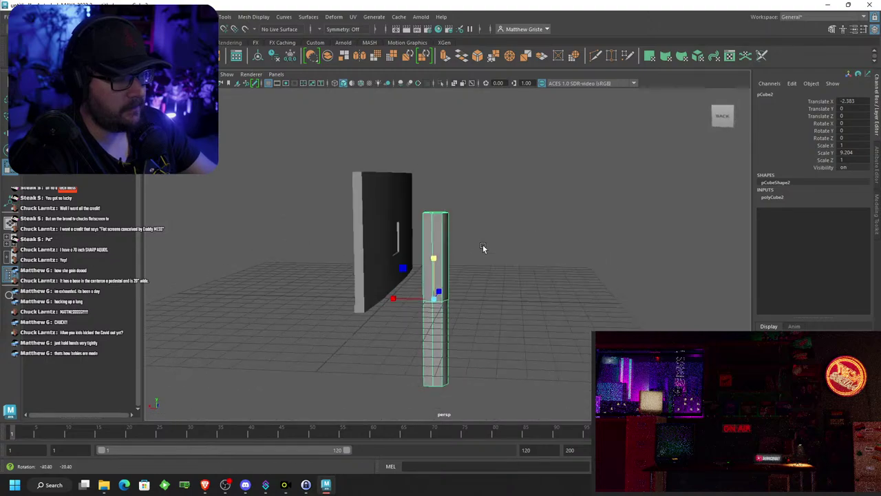
# Select the vertices at the top of the post and scale them slightly inward
pyautogui.scroll(5, 478, 248)
pyautogui.keyDown('alt'); pyautogui.moveTo(377, 153); pyautogui.dragTo(418, 182); pyautogui.keyUp('alt')
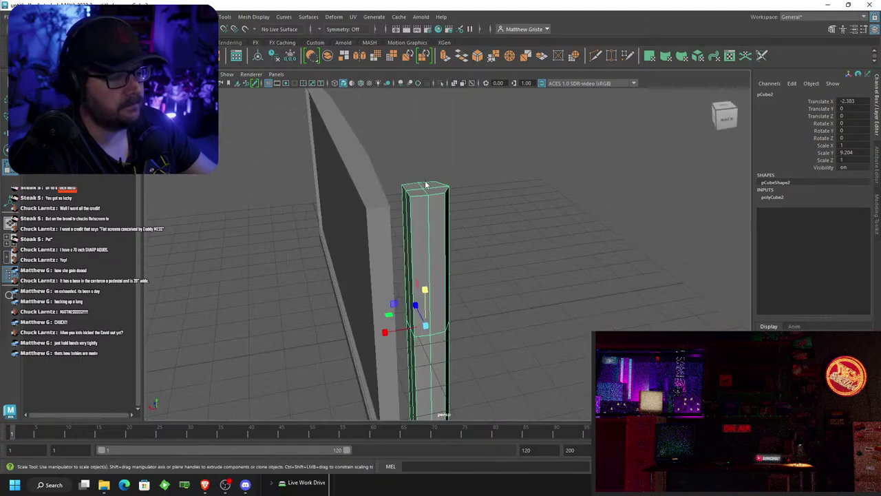
pyautogui.moveTo(425, 181); pyautogui.dragTo(401, 170, button='right')
pyautogui.moveTo(419, 194)
pyautogui.keyDown('alt'); pyautogui.mouseDown()
pyautogui.moveTo(417, 180)
pyautogui.moveTo(427, 183)
pyautogui.moveTo(418, 183)
pyautogui.mouseUp(); pyautogui.keyUp('alt')
pyautogui.keyDown('alt'); pyautogui.moveTo(483, 197); pyautogui.dragTo(463, 196); pyautogui.keyUp('alt')
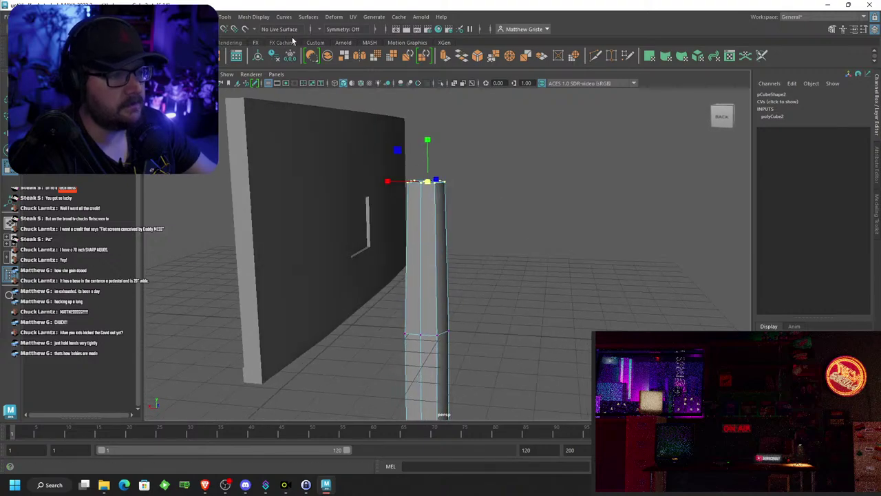
# Insert a horizontal edge loop about halfway up the post's upper half
pyautogui.click(221, 18)
pyautogui.click(237, 88)
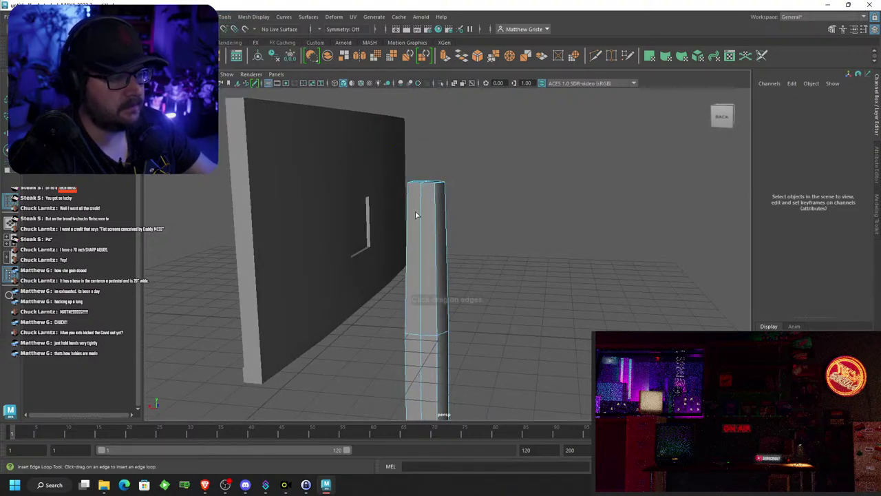
pyautogui.click(423, 256)
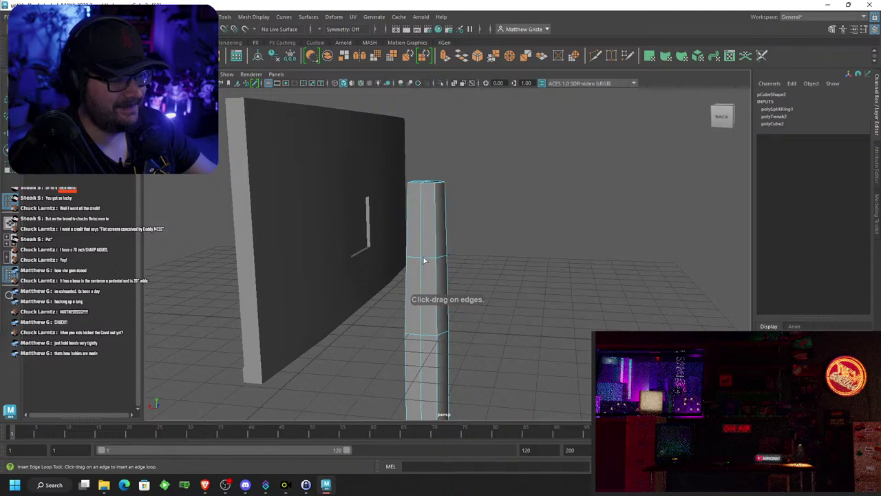
pyautogui.keyDown('alt'); pyautogui.moveTo(425, 259); pyautogui.dragTo(445, 260); pyautogui.keyUp('alt')
# Narrow the post along Z by scaling its bottom and middle rings of vertices
pyautogui.moveTo(446, 260); pyautogui.dragTo(475, 260, button='right')
pyautogui.press('r')
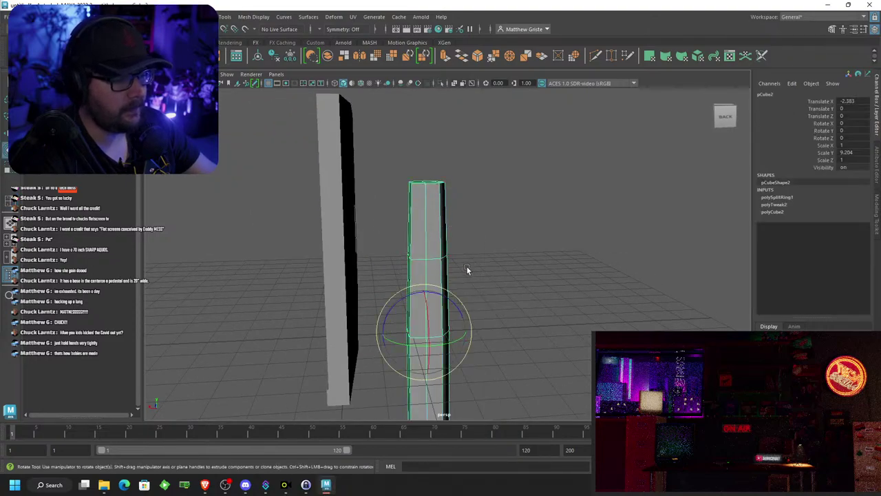
pyautogui.moveTo(435, 212); pyautogui.dragTo(388, 215, button='right')
pyautogui.moveTo(386, 233); pyautogui.dragTo(368, 298)
pyautogui.moveTo(417, 323); pyautogui.dragTo(591, 254)
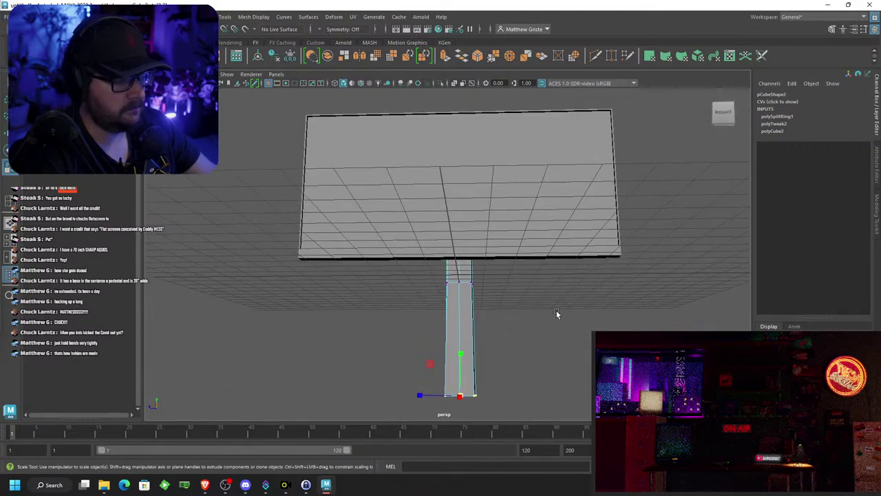
pyautogui.keyDown('alt'); pyautogui.moveTo(556, 310); pyautogui.dragTo(538, 264, button='middle'); pyautogui.keyUp('alt')
pyautogui.moveTo(401, 349); pyautogui.dragTo(404, 349)
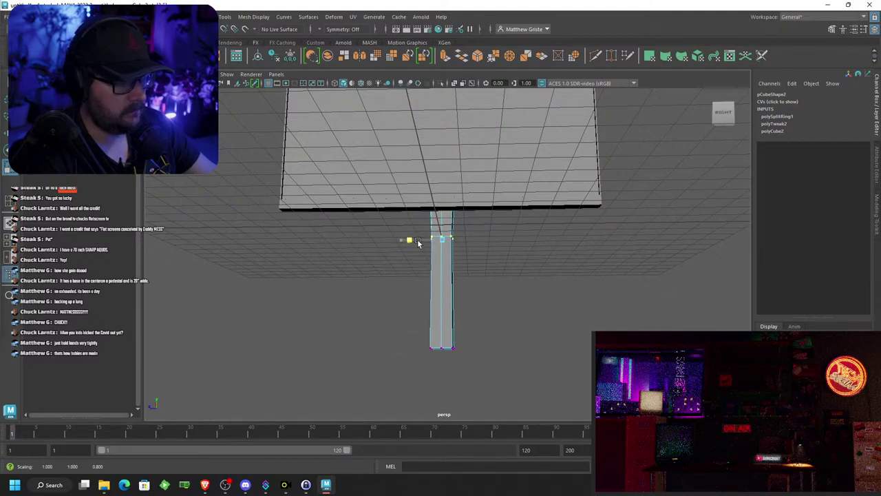
pyautogui.keyDown('alt'); pyautogui.moveTo(420, 243); pyautogui.dragTo(434, 194); pyautogui.keyUp('alt')
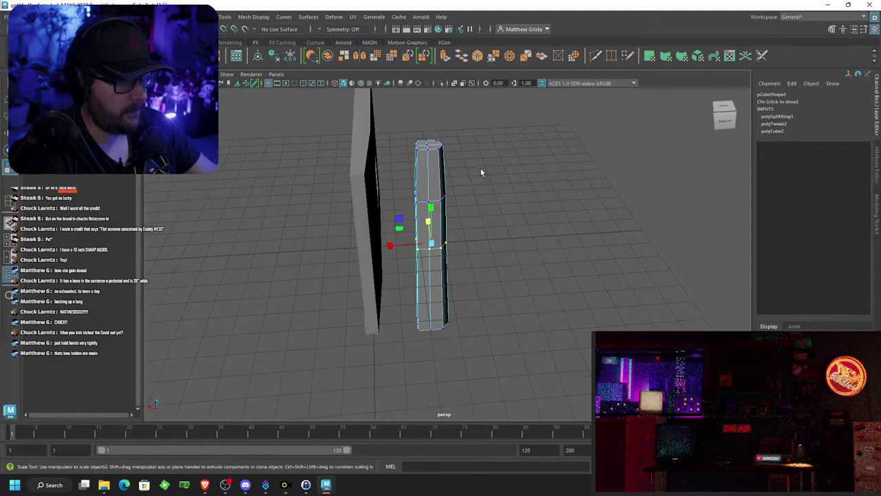
# Select the post's two upper rings of vertices and scale them to adjust the taper of its upper half
pyautogui.keyDown('alt'); pyautogui.moveTo(481, 170); pyautogui.dragTo(486, 203, button='middle'); pyautogui.keyUp('alt')
pyautogui.keyDown('alt'); pyautogui.moveTo(486, 204); pyautogui.dragTo(411, 229); pyautogui.keyUp('alt')
pyautogui.keyDown('alt'); pyautogui.moveTo(411, 220); pyautogui.dragTo(409, 192); pyautogui.keyUp('alt')
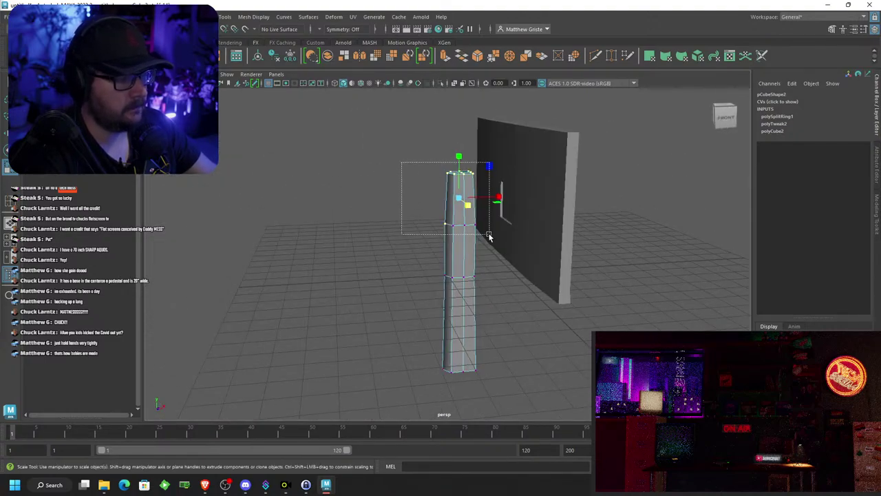
pyautogui.moveTo(489, 235); pyautogui.dragTo(489, 235)
pyautogui.keyDown('alt'); pyautogui.moveTo(494, 227); pyautogui.dragTo(590, 256); pyautogui.keyUp('alt')
pyautogui.moveTo(476, 212); pyautogui.dragTo(353, 181)
pyautogui.keyDown('alt'); pyautogui.moveTo(352, 180); pyautogui.dragTo(428, 191, button='right'); pyautogui.keyUp('alt')
pyautogui.keyDown('alt'); pyautogui.moveTo(429, 191); pyautogui.dragTo(495, 193); pyautogui.keyUp('alt')
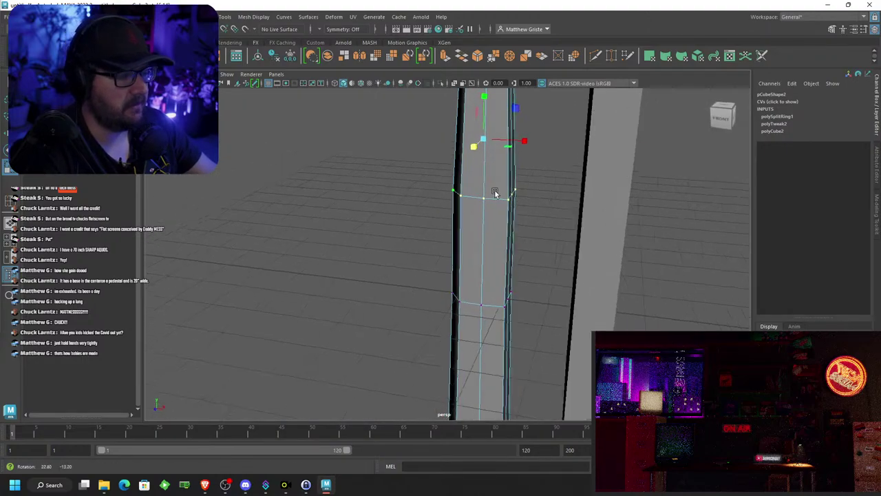
# Extrude the post's two upper faces that face the display and scale them inward to about 0.833 as an inset
pyautogui.keyDown('alt'); pyautogui.moveTo(502, 181); pyautogui.dragTo(510, 212, button='middle'); pyautogui.keyUp('alt')
pyautogui.keyDown('alt'); pyautogui.moveTo(510, 210); pyautogui.dragTo(551, 267); pyautogui.keyUp('alt')
pyautogui.keyDown('alt'); pyautogui.moveTo(544, 231); pyautogui.dragTo(413, 259); pyautogui.keyUp('alt')
pyautogui.keyDown('alt'); pyautogui.moveTo(413, 259); pyautogui.dragTo(492, 235, button='middle'); pyautogui.keyUp('alt')
pyautogui.scroll(-5, 491, 236)
pyautogui.rightClick(472, 238)
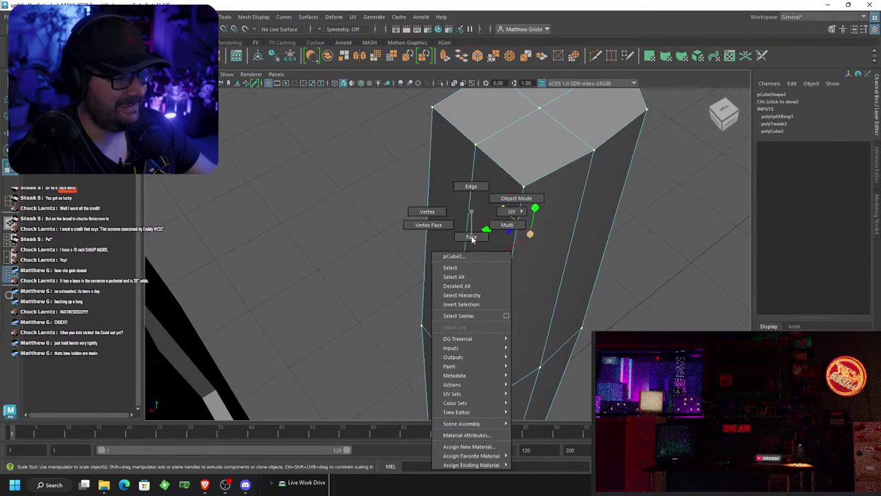
pyautogui.click(456, 251)
pyautogui.keyDown('shift'); pyautogui.click(494, 262); pyautogui.keyUp('shift')
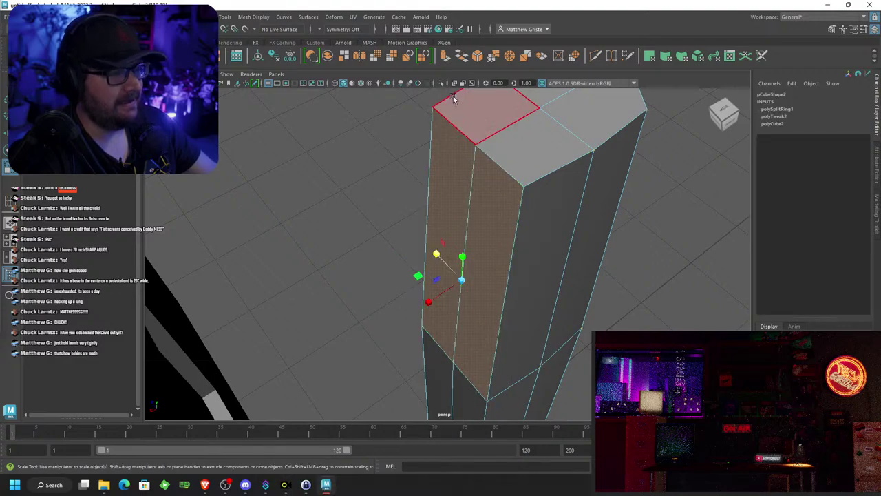
pyautogui.click(445, 59)
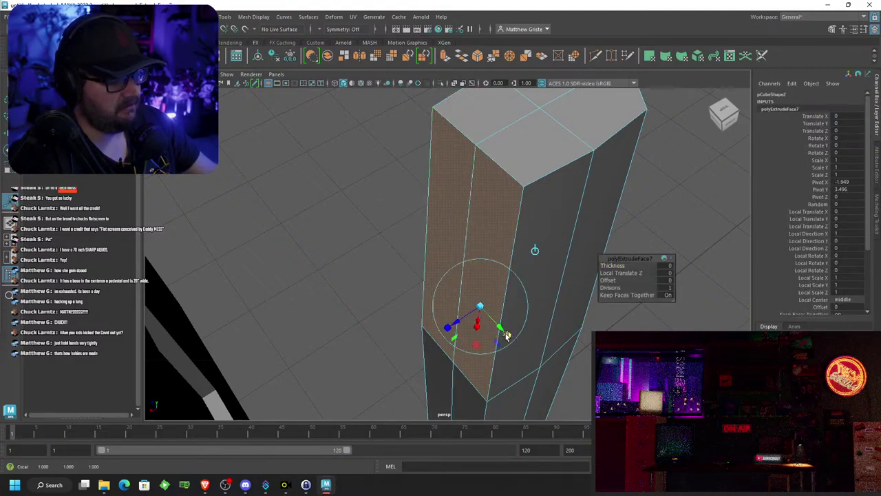
pyautogui.moveTo(482, 306); pyautogui.dragTo(478, 304)
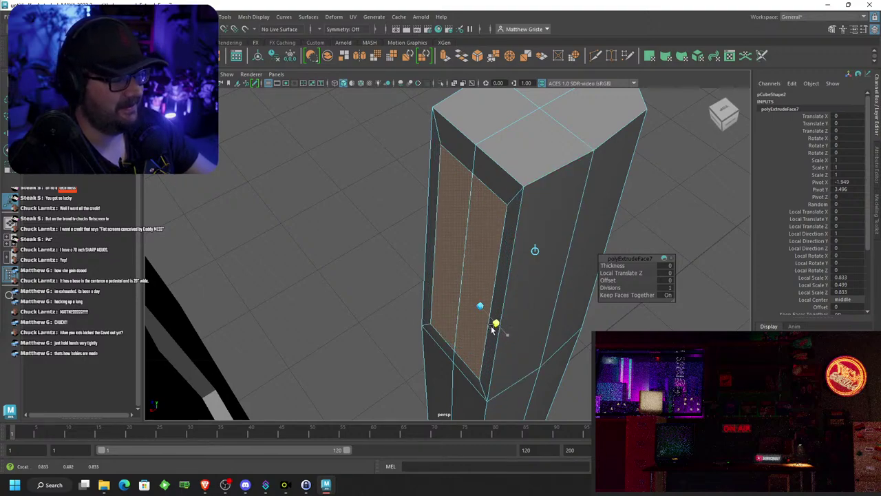
# Extrude the inset faces into the post with a Local Translate Z of about -0.197 to form a recess
pyautogui.hotkey('ctrl', 'e')
pyautogui.moveTo(450, 314)
pyautogui.mouseDown()
pyautogui.moveTo(477, 295)
pyautogui.moveTo(513, 301)
pyautogui.moveTo(413, 279)
pyautogui.moveTo(489, 298)
pyautogui.moveTo(480, 213)
pyautogui.moveTo(450, 310)
pyautogui.moveTo(444, 303)
pyautogui.mouseUp()
pyautogui.keyDown('alt'); pyautogui.moveTo(444, 303); pyautogui.dragTo(443, 238, button='middle'); pyautogui.keyUp('alt')
pyautogui.scroll(-3, 442, 237)
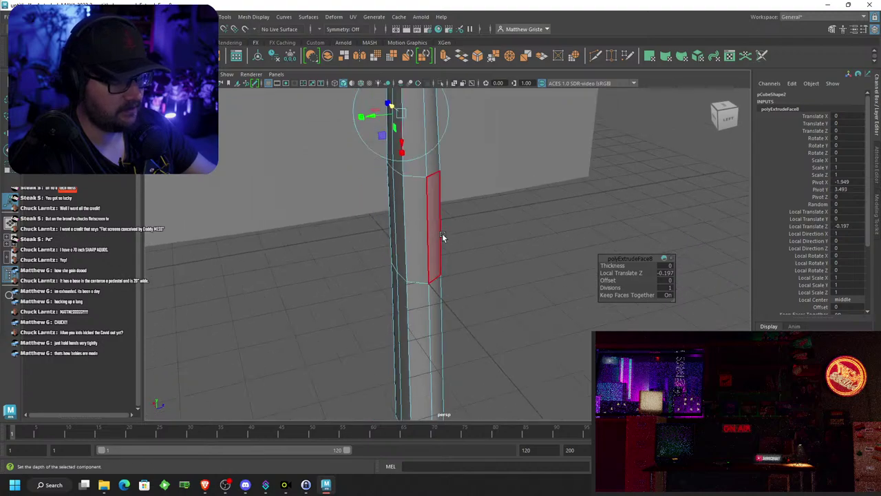
# Insert two closely spaced horizontal edge loops around the lower half of the post
pyautogui.moveTo(435, 213); pyautogui.dragTo(476, 198, button='right')
pyautogui.click(426, 242)
pyautogui.scroll(5, 438, 282)
pyautogui.keyDown('alt'); pyautogui.moveTo(438, 282); pyautogui.dragTo(422, 241); pyautogui.keyUp('alt')
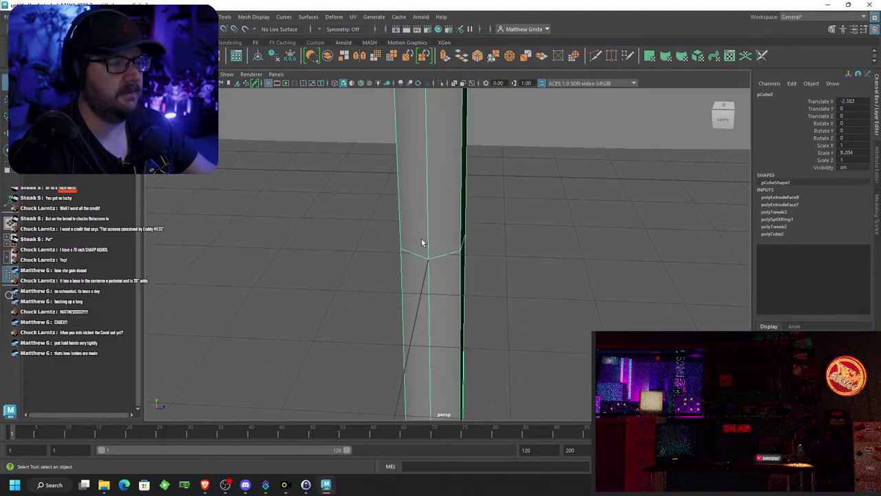
pyautogui.click(221, 21)
pyautogui.click(243, 89)
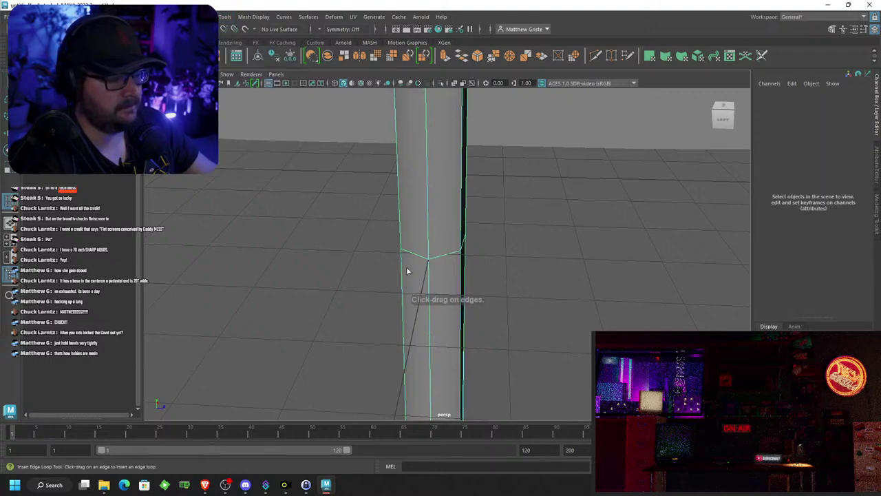
pyautogui.keyDown('alt'); pyautogui.moveTo(407, 268); pyautogui.dragTo(463, 243); pyautogui.keyUp('alt')
pyautogui.keyDown('alt'); pyautogui.moveTo(463, 243); pyautogui.dragTo(463, 145, button='middle'); pyautogui.keyUp('alt')
pyautogui.moveTo(429, 282)
pyautogui.mouseDown()
pyautogui.moveTo(428, 263)
pyautogui.moveTo(407, 280)
pyautogui.moveTo(426, 280)
pyautogui.mouseUp()
pyautogui.click(428, 287)
# Add offset edge loops on both sides of the vertical centre edge on the side of the post away from the display
pyautogui.click(268, 18)
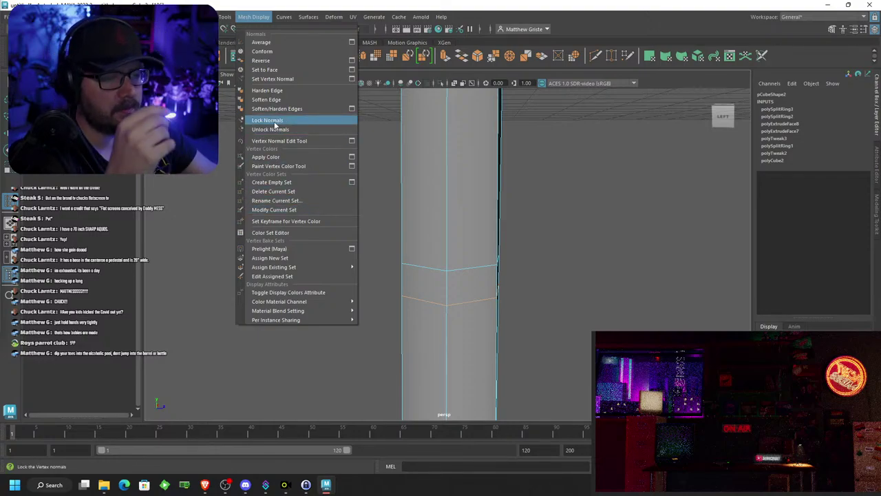
pyautogui.moveTo(225, 17)
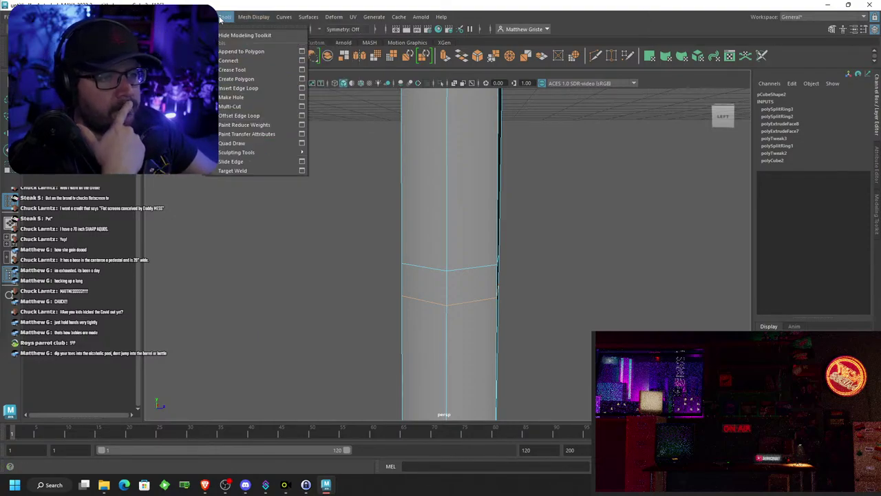
pyautogui.click(239, 115)
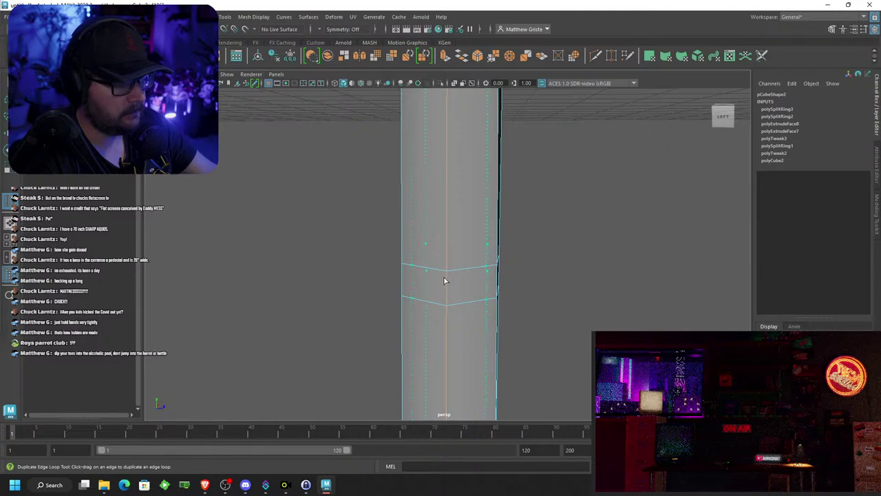
pyautogui.moveTo(443, 277); pyautogui.dragTo(458, 286)
pyautogui.scroll(3, 458, 285)
pyautogui.press('q')
pyautogui.scroll(3, 396, 276)
# Extrude the two small faces between the new loops away from the post with a Translate X of about -0.21
pyautogui.moveTo(394, 276); pyautogui.dragTo(391, 238, button='right')
pyautogui.click(334, 269)
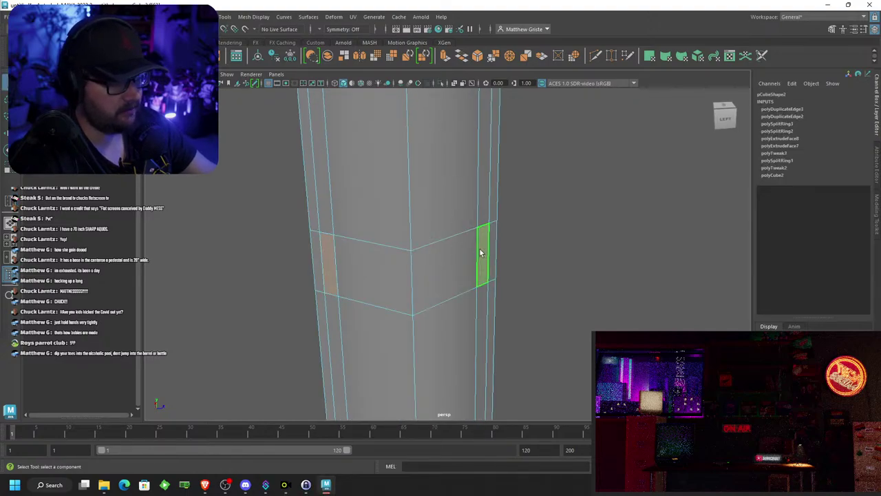
pyautogui.keyDown('alt'); pyautogui.moveTo(481, 252); pyautogui.dragTo(438, 62); pyautogui.keyUp('alt')
pyautogui.hotkey('ctrl', 'e')
pyautogui.scroll(-5, 433, 171)
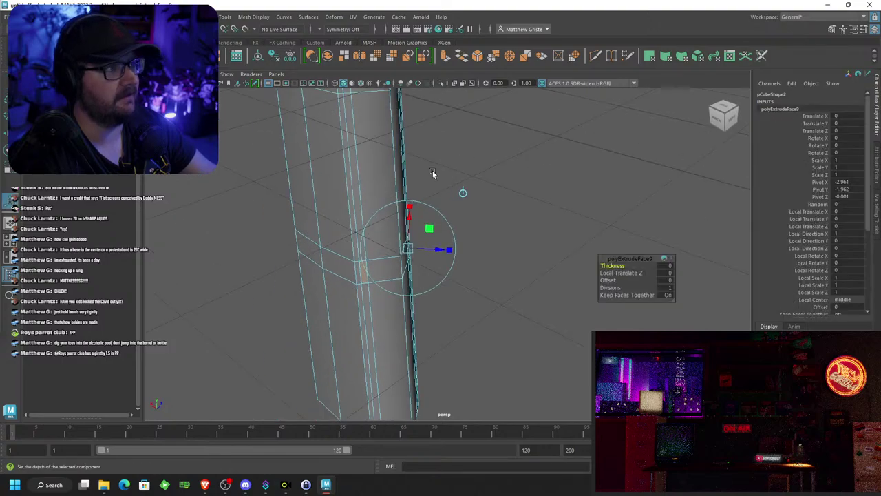
pyautogui.keyDown('alt'); pyautogui.moveTo(432, 170); pyautogui.dragTo(435, 183); pyautogui.keyUp('alt')
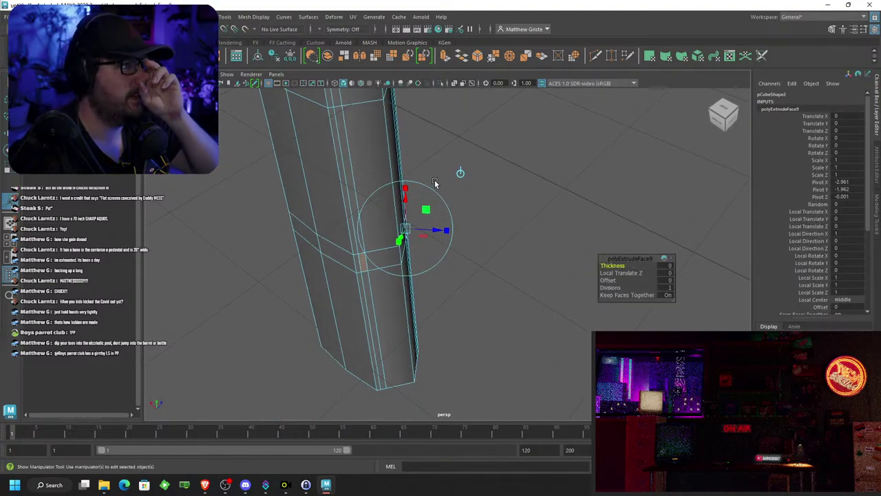
pyautogui.keyDown('alt'); pyautogui.moveTo(435, 183); pyautogui.dragTo(488, 122); pyautogui.keyUp('alt')
pyautogui.moveTo(375, 172); pyautogui.dragTo(464, 218)
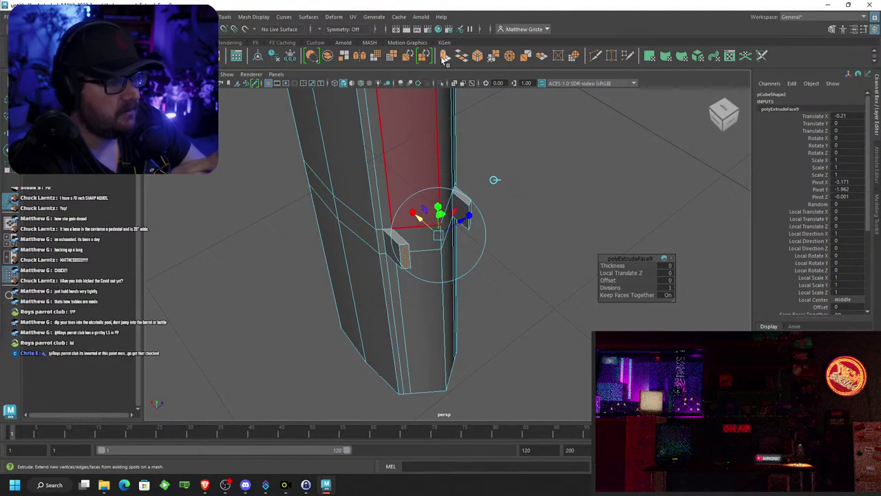
# Lengthen both arms with two more extrusions, using Translate X values of about -0.214 and -0.132
pyautogui.click(445, 57)
pyautogui.scroll(3, 491, 215)
pyautogui.keyDown('alt'); pyautogui.moveTo(511, 137); pyautogui.dragTo(455, 136); pyautogui.keyUp('alt')
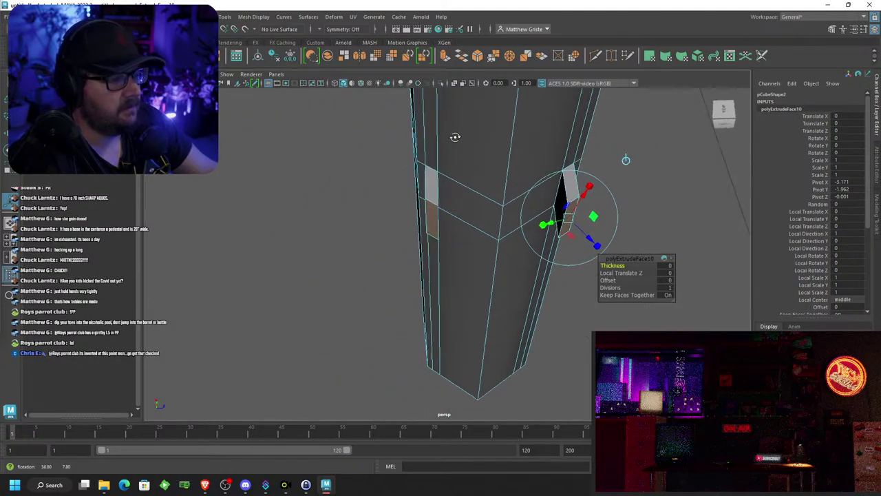
pyautogui.click(625, 162)
pyautogui.keyDown('alt'); pyautogui.moveTo(527, 213); pyautogui.dragTo(500, 264); pyautogui.keyUp('alt')
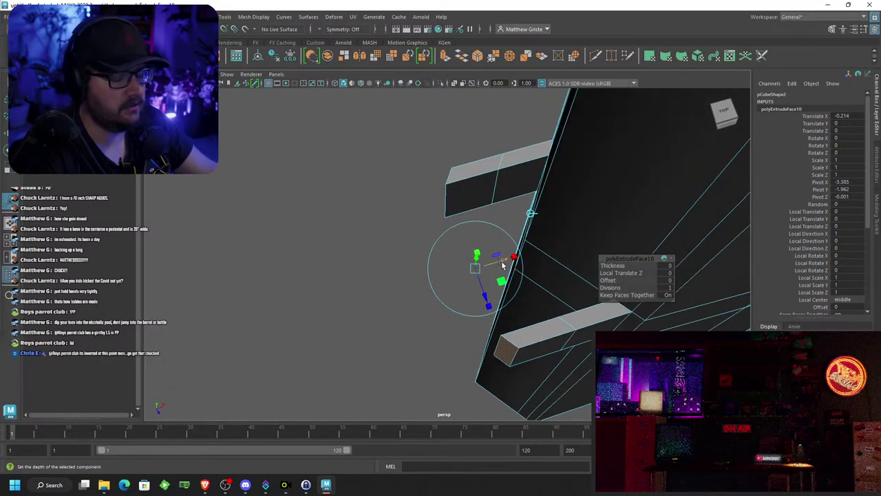
pyautogui.hotkey('ctrl', 'e')
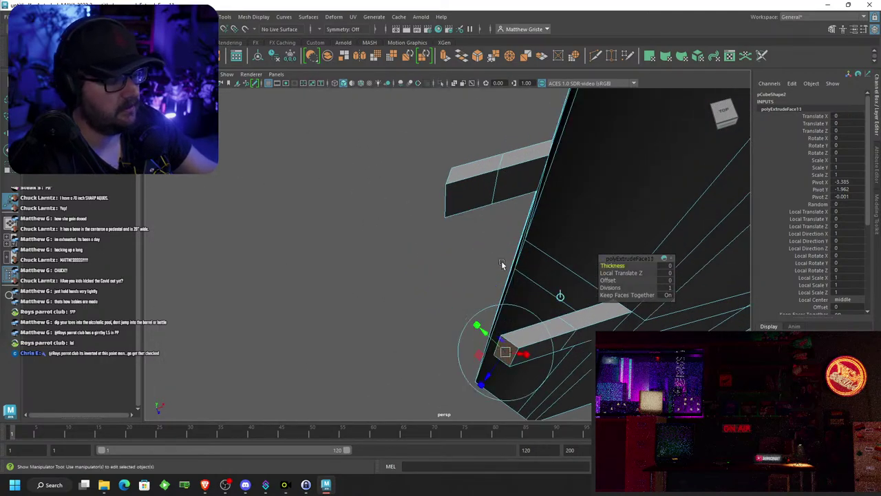
pyautogui.click(560, 296)
pyautogui.moveTo(504, 259); pyautogui.dragTo(459, 223)
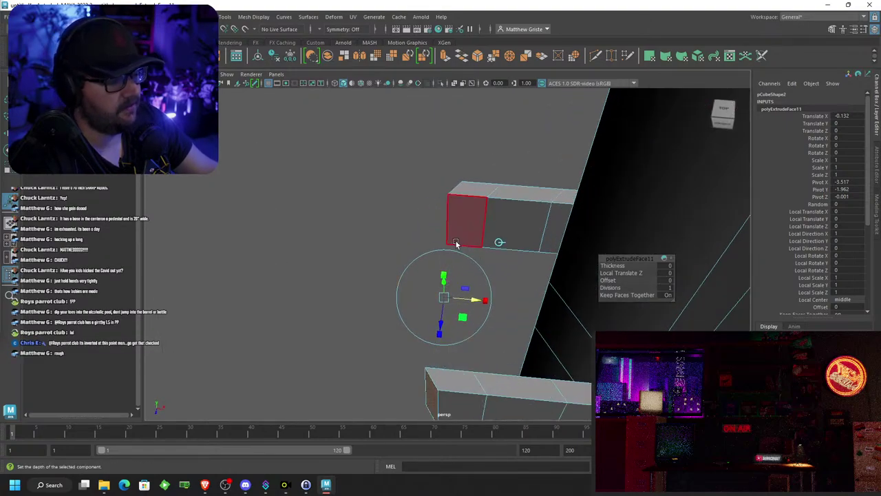
# Extrude the inner faces at the arm ends toward each other with a Local Translate Z of about 0.239, and delete the facing end faces
pyautogui.click(458, 223)
pyautogui.keyDown('alt'); pyautogui.moveTo(458, 262); pyautogui.dragTo(558, 295); pyautogui.keyUp('alt')
pyautogui.keyDown('shift'); pyautogui.click(536, 284); pyautogui.keyUp('shift')
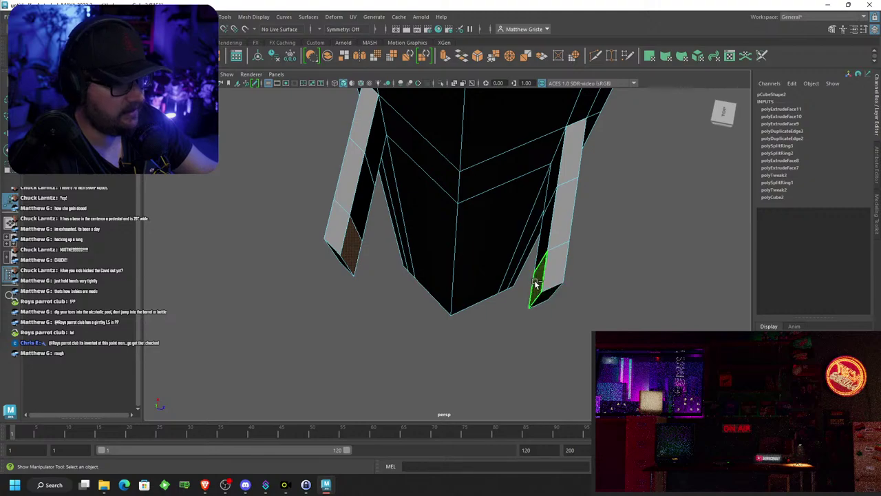
pyautogui.click(444, 55)
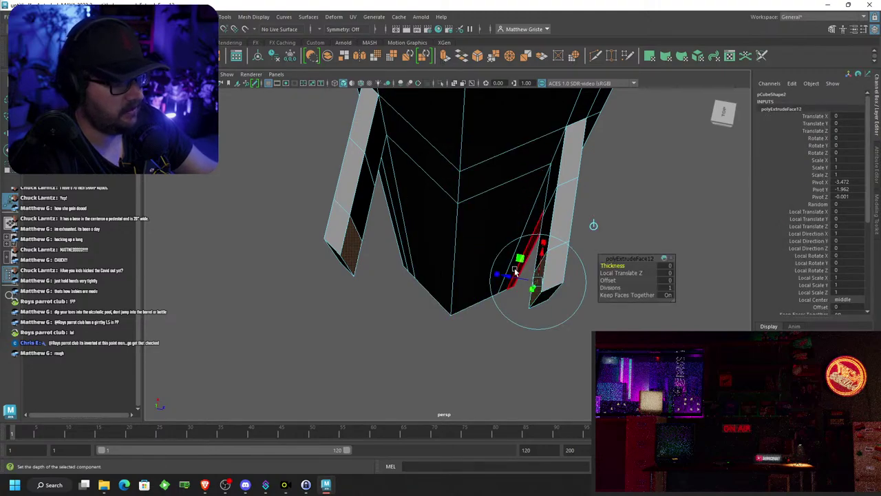
pyautogui.moveTo(511, 274); pyautogui.dragTo(446, 269)
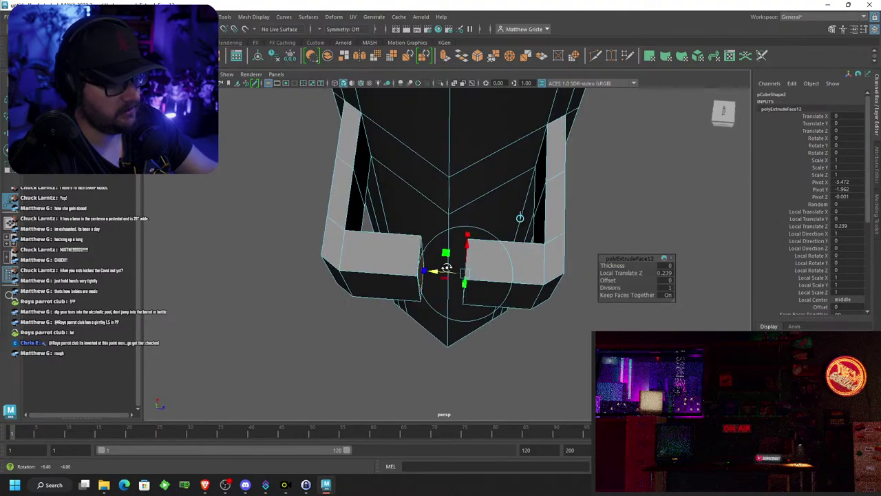
pyautogui.press('Delete')
# Merge the upper outer and upper inner vertex pairs across the gap between the two arm ends
pyautogui.scroll(5, 449, 266)
pyautogui.keyDown('alt'); pyautogui.moveTo(512, 262); pyautogui.dragTo(417, 252); pyautogui.keyUp('alt')
pyautogui.scroll(-5, 449, 270)
pyautogui.scroll(5, 440, 275)
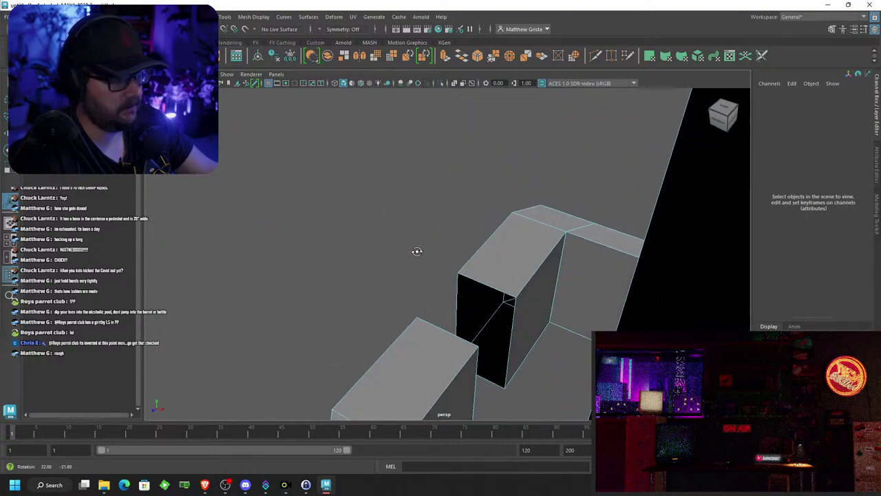
pyautogui.moveTo(488, 211); pyautogui.dragTo(445, 213, button='right')
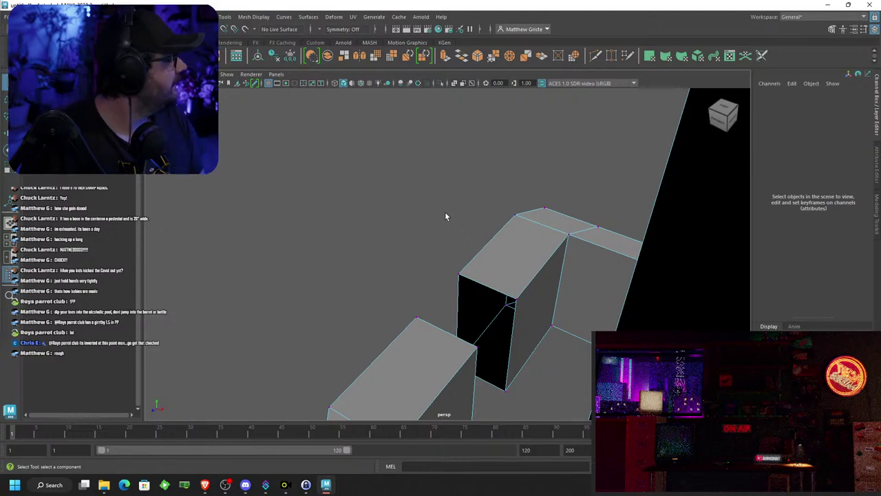
pyautogui.keyDown('alt'); pyautogui.moveTo(468, 258); pyautogui.dragTo(418, 296); pyautogui.keyUp('alt')
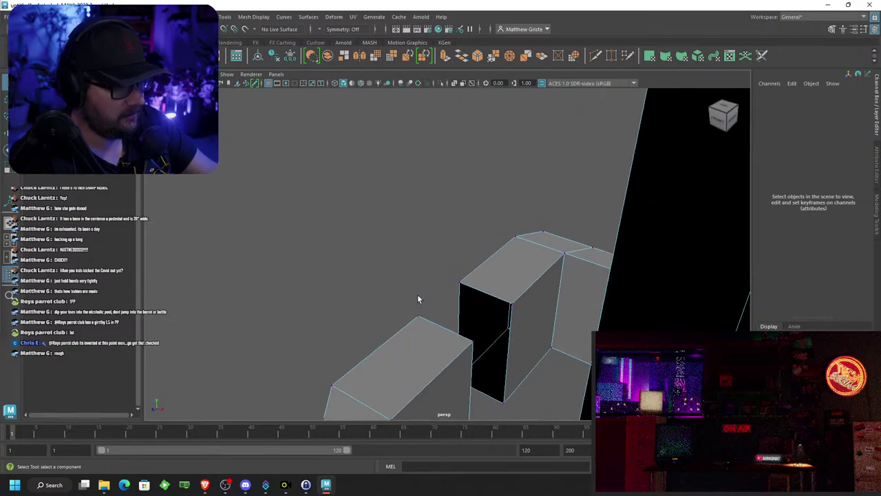
pyautogui.moveTo(370, 257); pyautogui.dragTo(461, 286)
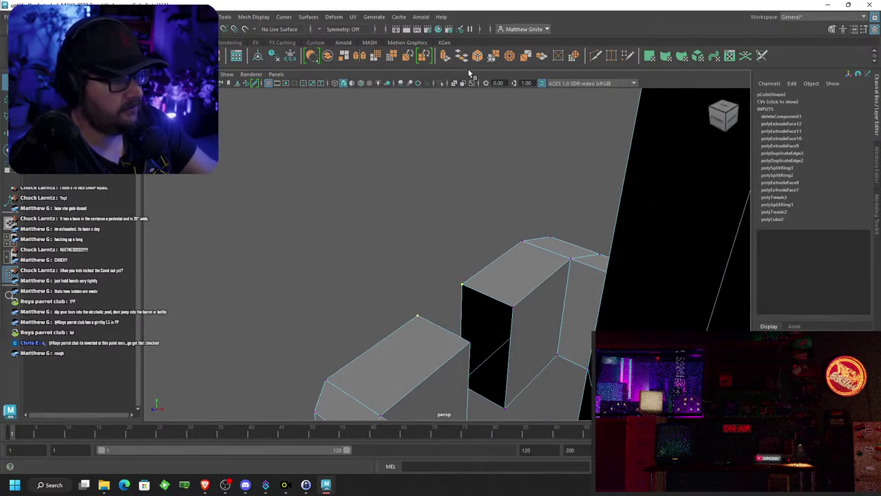
pyautogui.click(493, 55)
pyautogui.moveTo(524, 302); pyautogui.dragTo(463, 354)
pyautogui.click(492, 56)
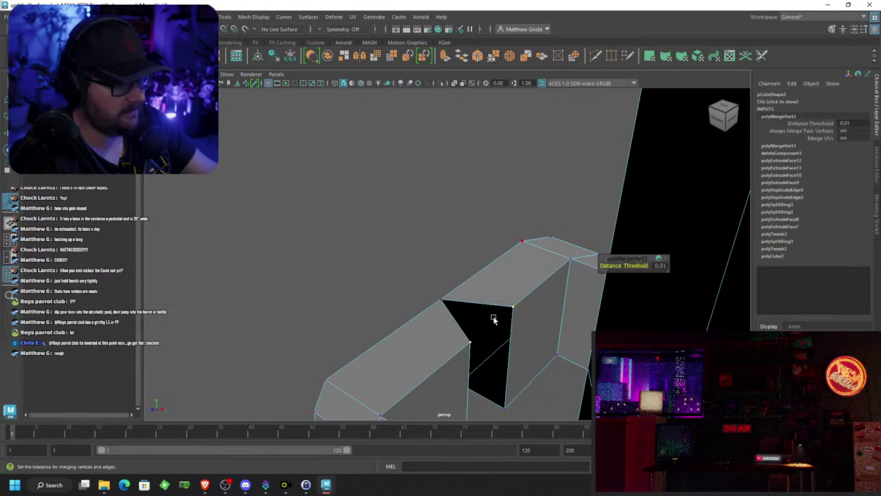
pyautogui.keyDown('alt'); pyautogui.moveTo(494, 318); pyautogui.dragTo(479, 227, button='middle'); pyautogui.keyUp('alt')
pyautogui.click(501, 219)
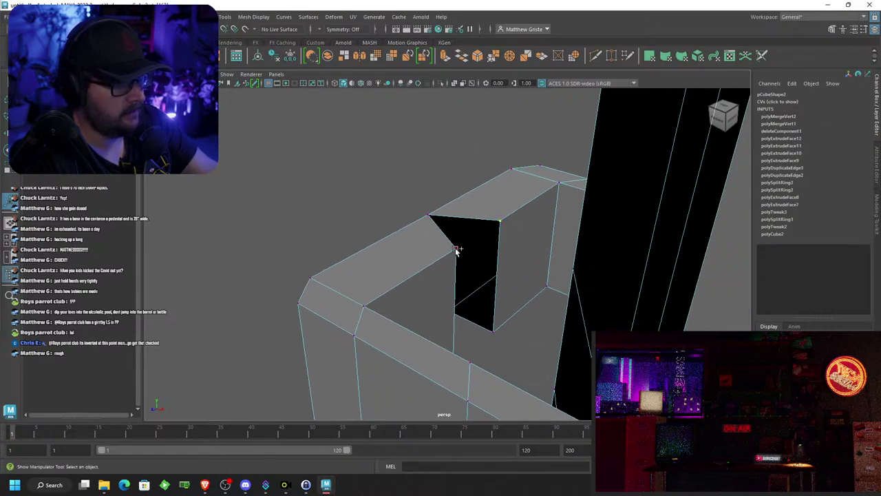
pyautogui.press('g')
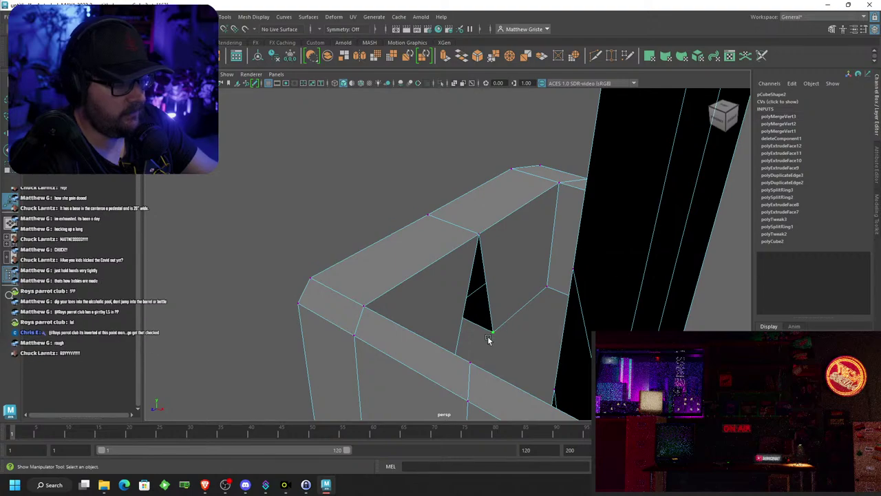
# Merge the remaining lower vertex pairs so the two arm ends join into one closed loop
pyautogui.keyDown('alt'); pyautogui.moveTo(488, 338); pyautogui.dragTo(453, 286); pyautogui.keyUp('alt')
pyautogui.press('g')
pyautogui.press('g')
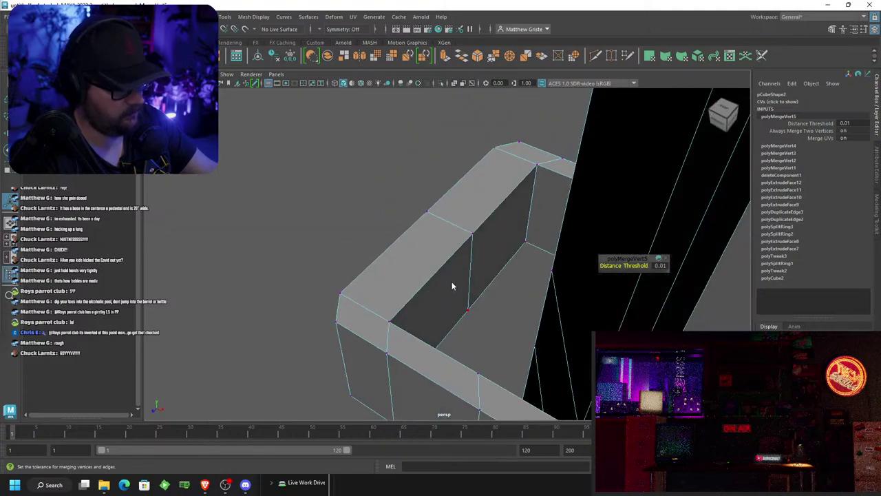
# Pull the vertices at the centre of the loop's crossbar outward, away from the post, into a shallow point
pyautogui.moveTo(451, 210); pyautogui.dragTo(409, 217, button='right')
pyautogui.keyDown('alt'); pyautogui.moveTo(411, 219); pyautogui.dragTo(452, 292); pyautogui.keyUp('alt')
pyautogui.moveTo(395, 181); pyautogui.dragTo(455, 228)
pyautogui.press('w')
pyautogui.press('e')
pyautogui.press('r')
pyautogui.moveTo(417, 296)
pyautogui.keyDown('alt'); pyautogui.mouseDown()
pyautogui.moveTo(384, 301)
pyautogui.moveTo(284, 260)
pyautogui.moveTo(284, 245)
pyautogui.moveTo(407, 279)
pyautogui.moveTo(404, 289)
pyautogui.mouseUp(); pyautogui.keyUp('alt')
# Move the inner corner vertices of both arms outward to thin the loop's crossbar
pyautogui.moveTo(686, 320); pyautogui.dragTo(558, 242)
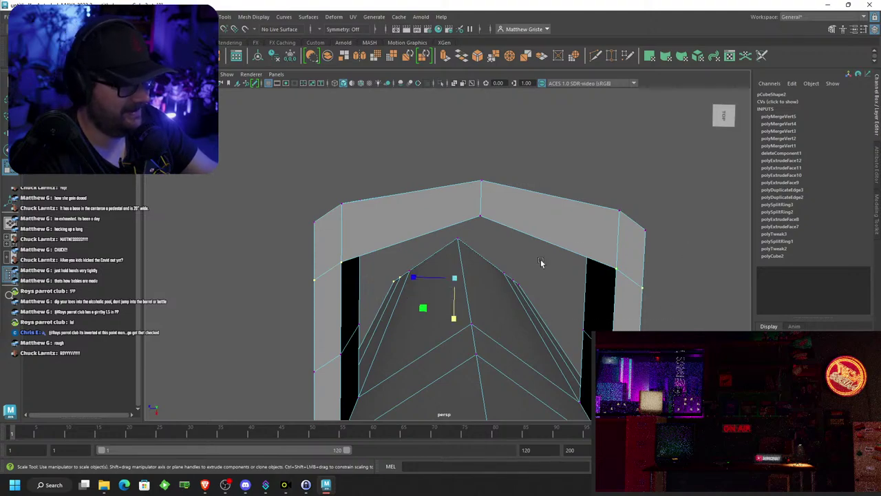
pyautogui.press('w')
pyautogui.moveTo(458, 303); pyautogui.dragTo(415, 271)
# Select all the vertices at the outer end of the loop and scale them vertically to about 0.54
pyautogui.scroll(5, 475, 277)
pyautogui.moveTo(354, 204); pyautogui.dragTo(453, 196)
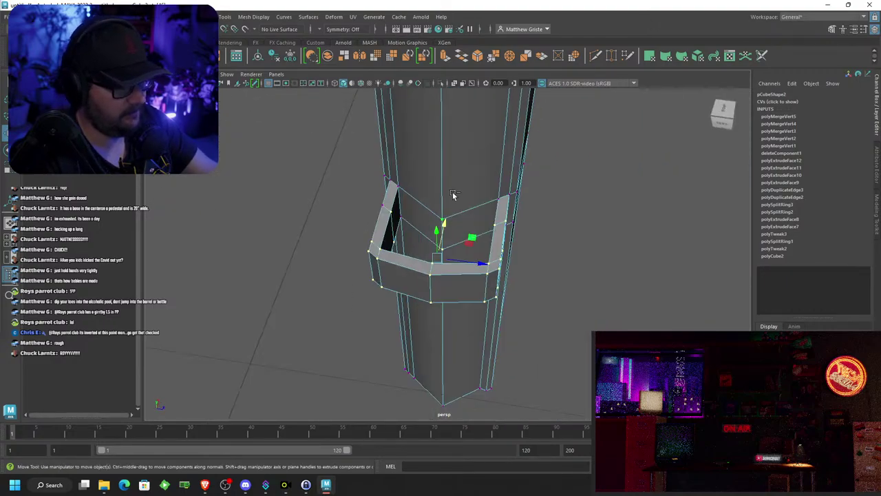
pyautogui.keyDown('alt'); pyautogui.moveTo(431, 262); pyautogui.dragTo(543, 254); pyautogui.keyUp('alt')
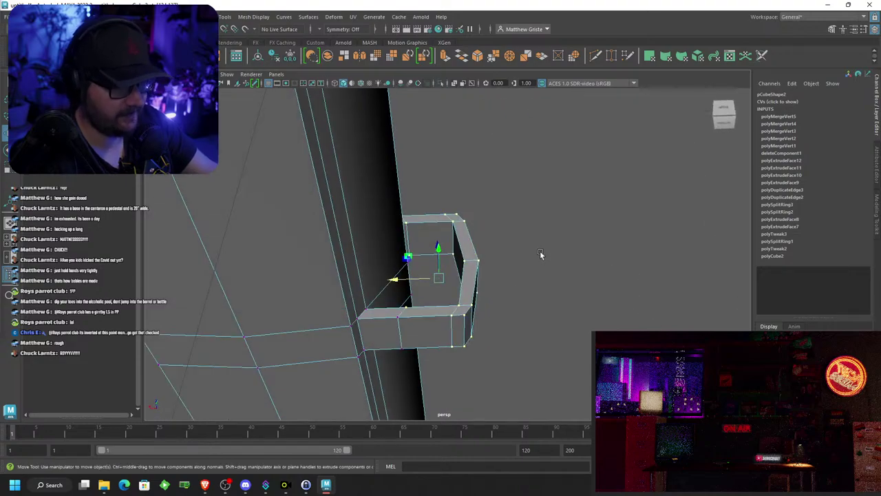
pyautogui.press('r')
pyautogui.moveTo(441, 258)
pyautogui.keyDown('alt'); pyautogui.mouseDown()
pyautogui.moveTo(445, 241)
pyautogui.moveTo(440, 265)
pyautogui.mouseUp(); pyautogui.keyUp('alt')
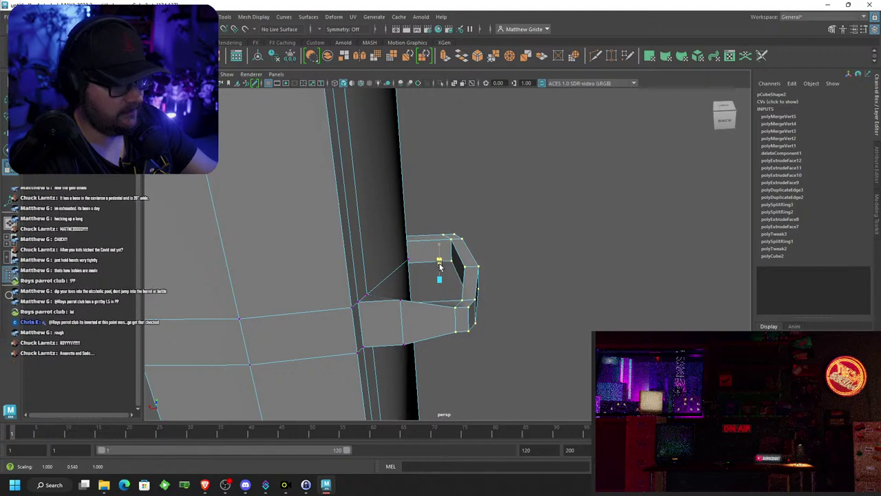
# Undo the vertical scaling of the loop's outer-end vertices
pyautogui.hotkey('ctrl', 'z')
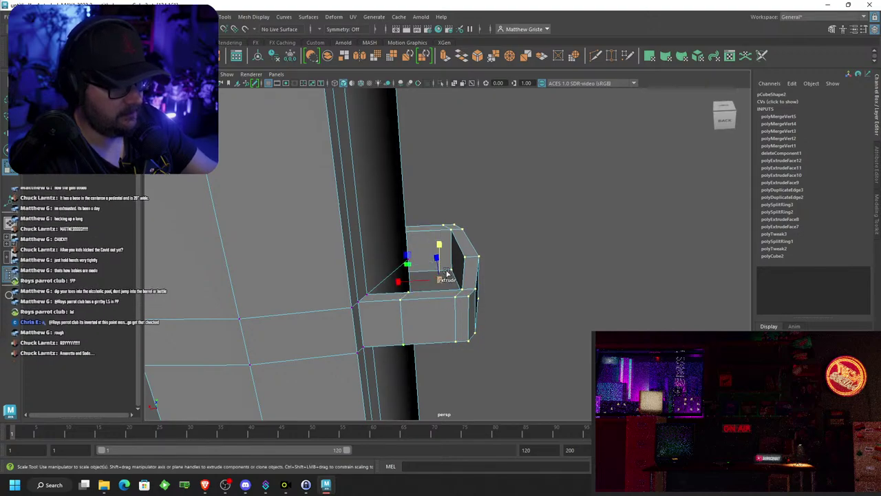
pyautogui.keyDown('alt'); pyautogui.moveTo(439, 249); pyautogui.dragTo(445, 267); pyautogui.keyUp('alt')
pyautogui.keyDown('alt'); pyautogui.moveTo(529, 278); pyautogui.dragTo(489, 283); pyautogui.keyUp('alt')
pyautogui.scroll(-7, 497, 281)
pyautogui.keyDown('alt'); pyautogui.moveTo(537, 276); pyautogui.dragTo(533, 374, button='middle'); pyautogui.keyUp('alt')
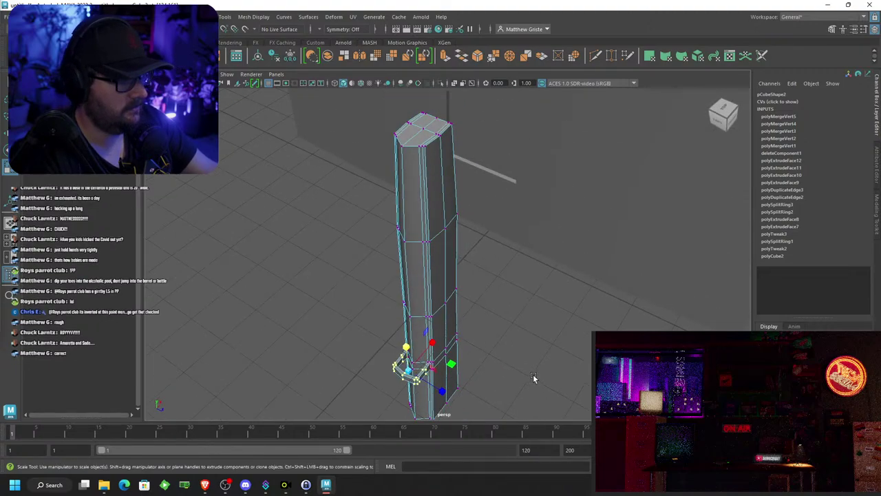
pyautogui.scroll(-2, 530, 348)
pyautogui.keyDown('alt'); pyautogui.moveTo(526, 328); pyautogui.dragTo(469, 307); pyautogui.keyUp('alt')
pyautogui.scroll(4, 444, 226)
pyautogui.scroll(-5, 445, 227)
pyautogui.keyDown('alt'); pyautogui.moveTo(449, 239); pyautogui.dragTo(424, 233); pyautogui.keyUp('alt')
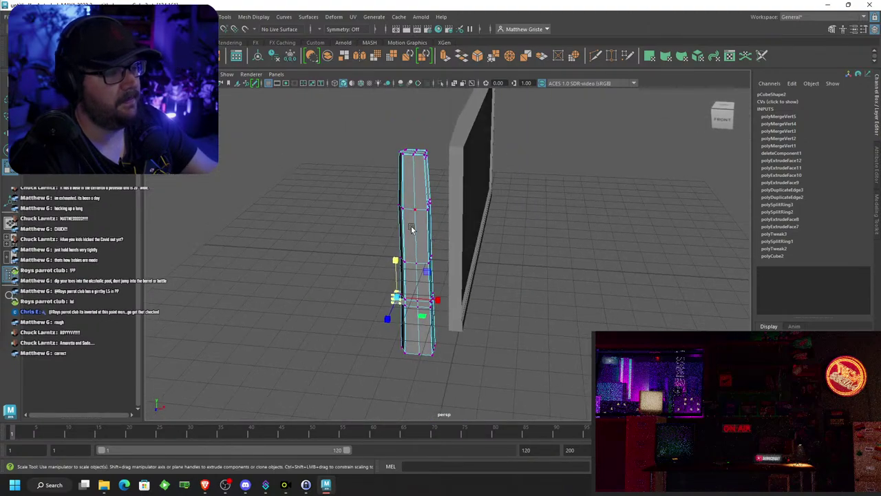
# Return to object mode and move the whole stand post to Translate X -1.786 and Translate Y -0.456
pyautogui.moveTo(409, 211); pyautogui.dragTo(454, 201, button='right')
pyautogui.scroll(-5, 480, 320)
pyautogui.scroll(5, 534, 314)
pyautogui.keyDown('alt'); pyautogui.moveTo(534, 314); pyautogui.dragTo(492, 321); pyautogui.keyUp('alt')
pyautogui.click(494, 263)
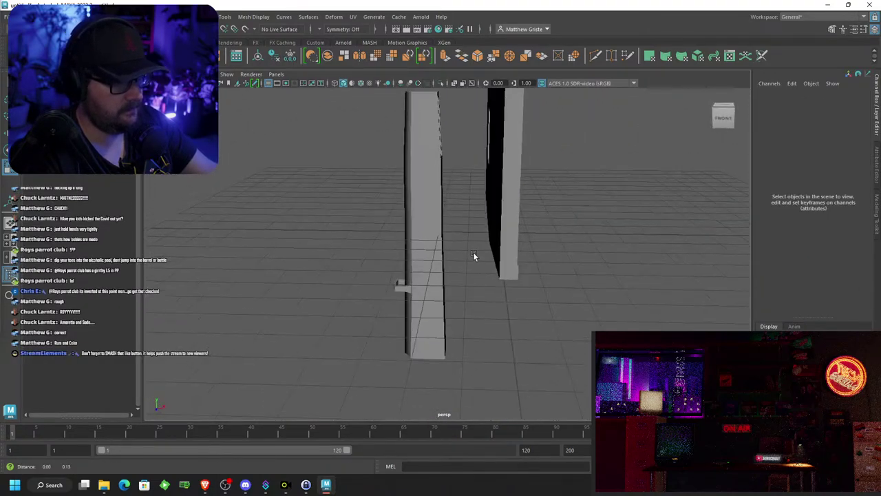
pyautogui.keyDown('alt'); pyautogui.moveTo(473, 253); pyautogui.dragTo(477, 337, button='middle'); pyautogui.keyUp('alt')
pyautogui.click(433, 269)
pyautogui.scroll(-2, 436, 273)
pyautogui.press('w')
pyautogui.moveTo(477, 315); pyautogui.dragTo(504, 315)
pyautogui.moveTo(460, 279); pyautogui.dragTo(457, 288)
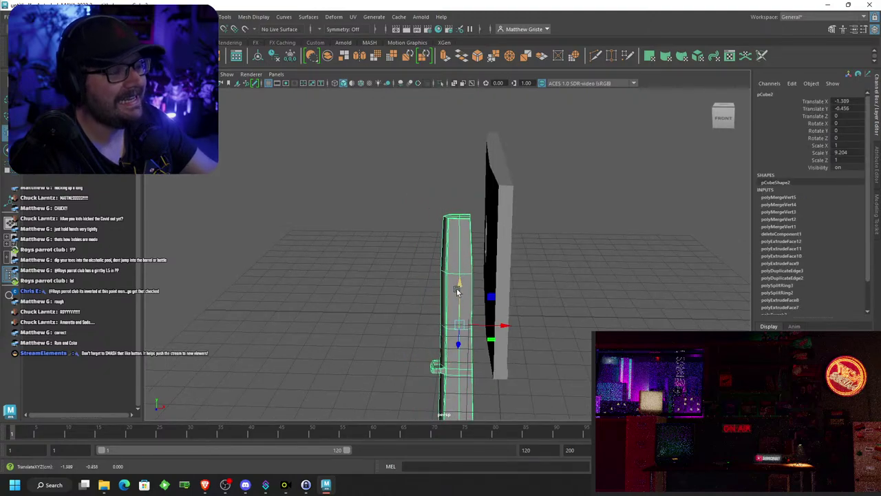
pyautogui.moveTo(486, 327); pyautogui.dragTo(477, 326)
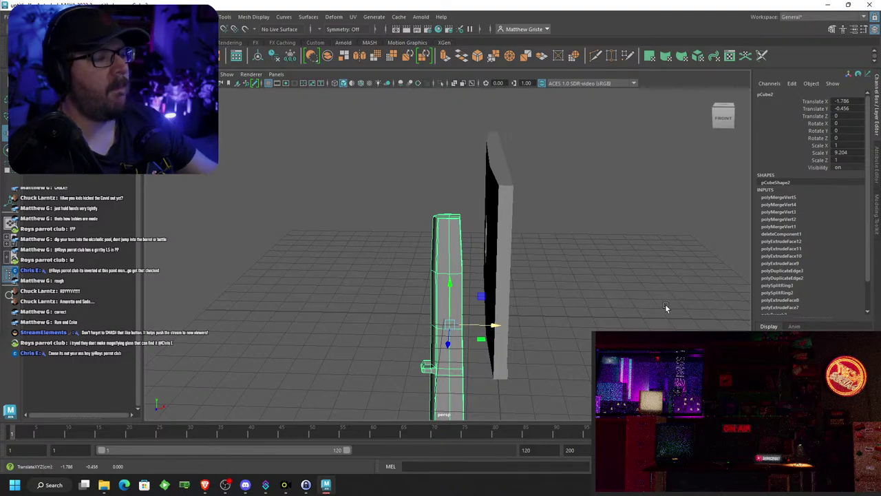
# Examine the stand post and its rear loop from several angles against the back of the display
pyautogui.keyDown('alt'); pyautogui.moveTo(665, 304); pyautogui.dragTo(552, 313); pyautogui.keyUp('alt')
pyautogui.keyDown('alt'); pyautogui.moveTo(552, 312); pyautogui.dragTo(477, 246, button='middle'); pyautogui.keyUp('alt')
pyautogui.scroll(-3, 495, 263)
pyautogui.scroll(5, 514, 275)
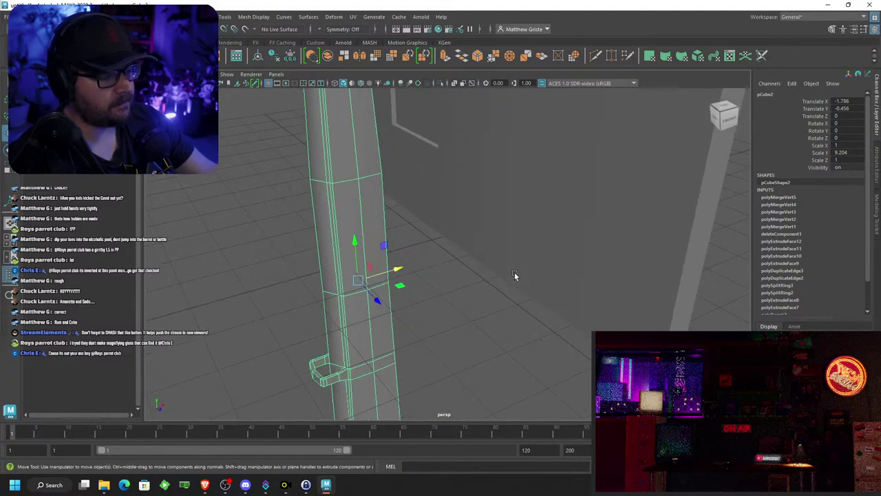
pyautogui.keyDown('alt'); pyautogui.moveTo(515, 276); pyautogui.dragTo(376, 271); pyautogui.keyUp('alt')
pyautogui.scroll(-6, 662, 275)
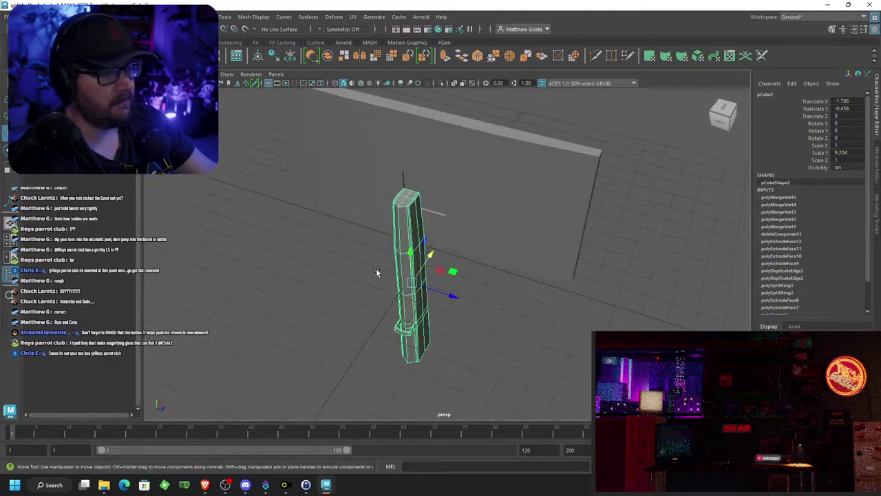
pyautogui.scroll(4, 360, 256)
pyautogui.scroll(-4, 354, 237)
pyautogui.keyDown('alt'); pyautogui.moveTo(354, 237); pyautogui.dragTo(223, 185); pyautogui.keyUp('alt')
pyautogui.scroll(4, 223, 185)
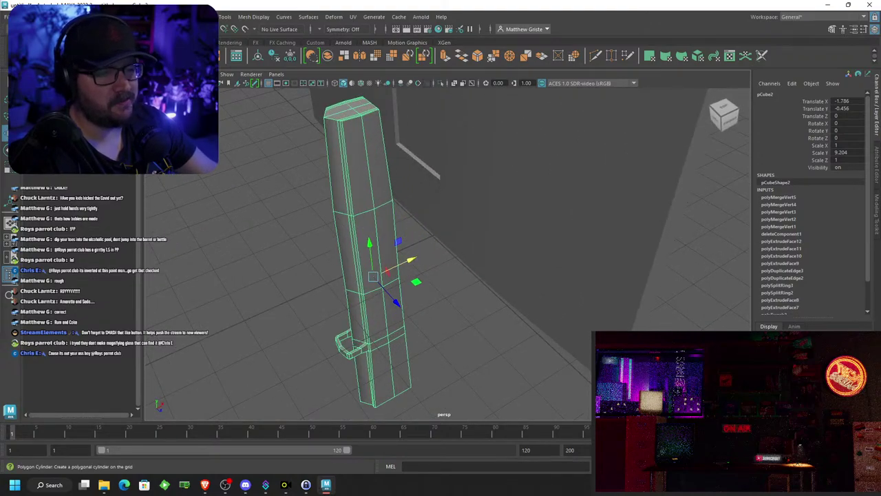
# Create a polygon cylinder and set its Rotate X to 90
pyautogui.click(55, 56)
pyautogui.scroll(-5, 400, 218)
pyautogui.keyDown('alt'); pyautogui.moveTo(400, 218); pyautogui.dragTo(364, 212); pyautogui.keyUp('alt')
pyautogui.press('e')
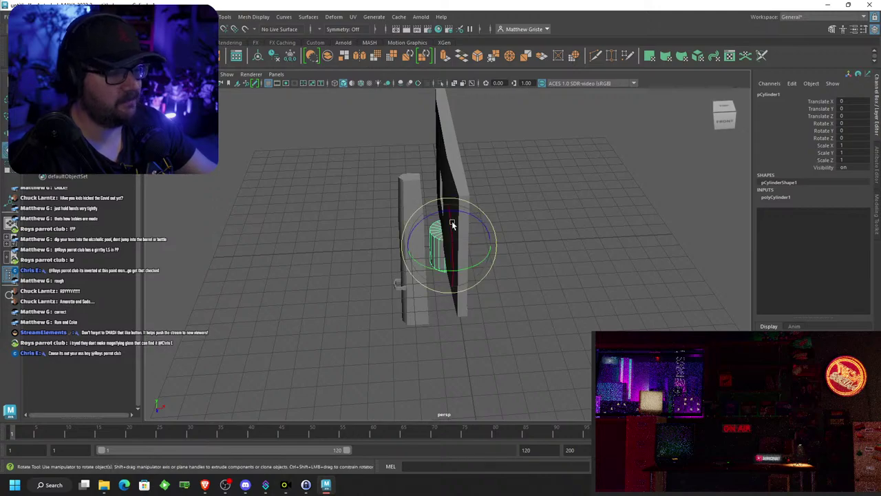
pyautogui.moveTo(450, 221); pyautogui.dragTo(453, 283)
pyautogui.click(852, 124)
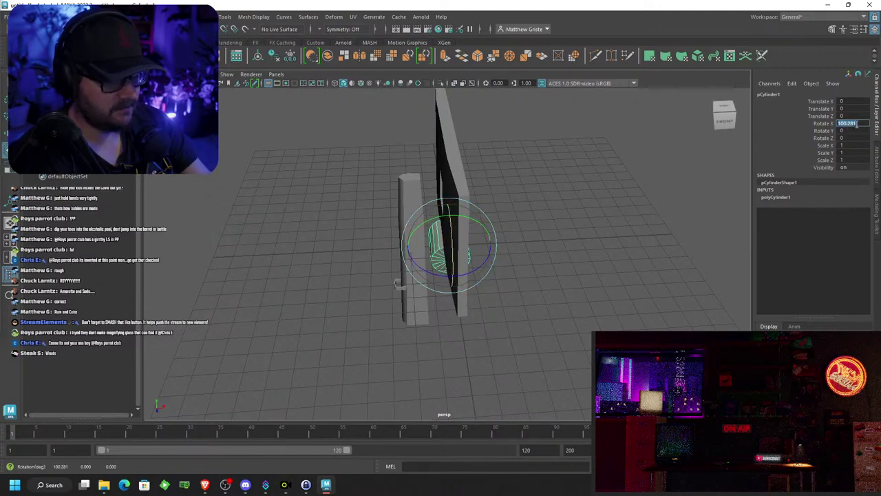
pyautogui.write('90')
pyautogui.press('Return')
# Move the cylinder to the upper end of the post, at Translate X -1.385 and Translate Y 3.306
pyautogui.press('w')
pyautogui.moveTo(499, 242); pyautogui.dragTo(460, 247)
pyautogui.keyDown('alt'); pyautogui.moveTo(417, 267); pyautogui.dragTo(501, 280); pyautogui.keyUp('alt')
pyautogui.moveTo(425, 244); pyautogui.dragTo(425, 196)
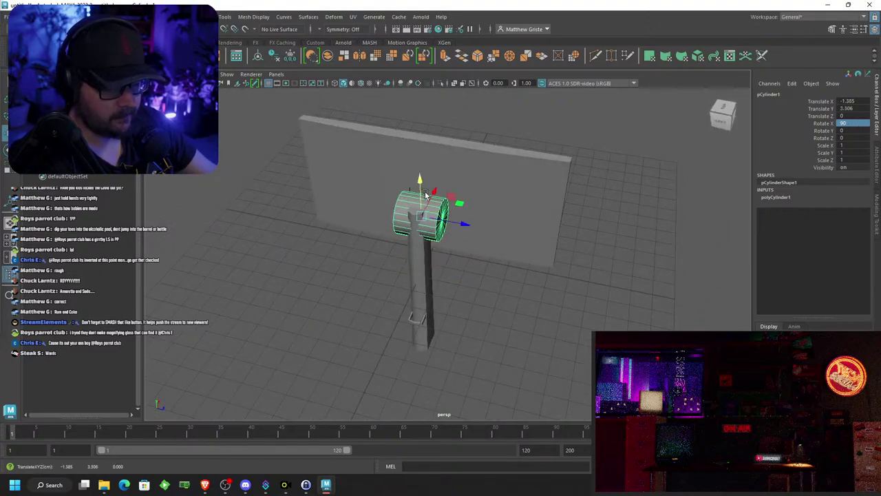
# Scale the cylinder into a narrow disc, with Scale X and Z about 0.596 and Scale Y about 0.188
pyautogui.press('f')
pyautogui.press('r')
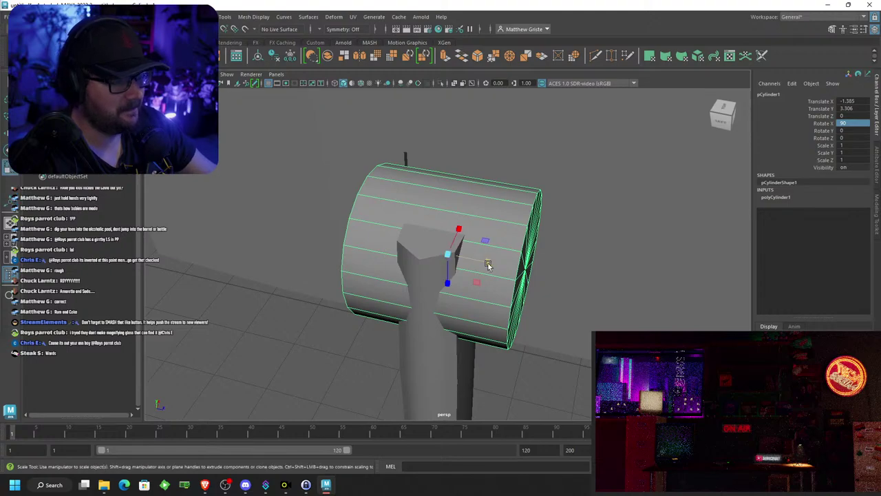
pyautogui.moveTo(487, 265); pyautogui.dragTo(449, 301)
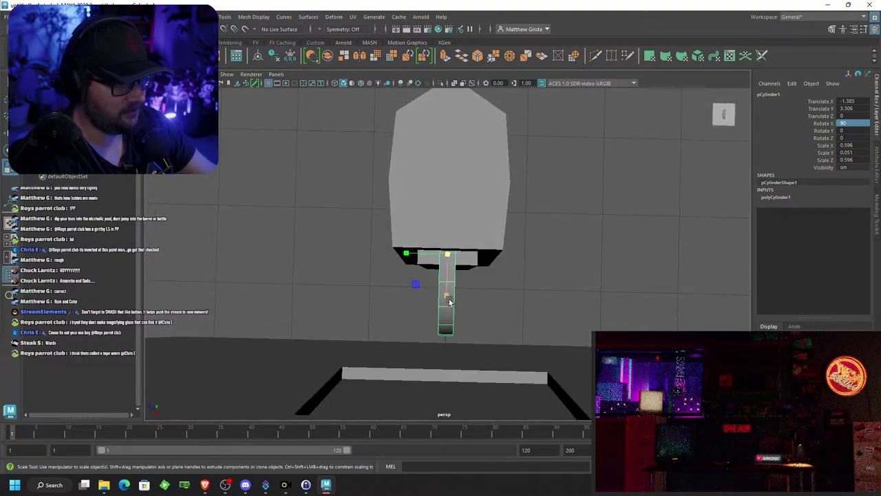
pyautogui.moveTo(407, 254); pyautogui.dragTo(375, 249)
pyautogui.keyDown('alt'); pyautogui.moveTo(477, 222); pyautogui.dragTo(437, 221, button='right'); pyautogui.keyUp('alt')
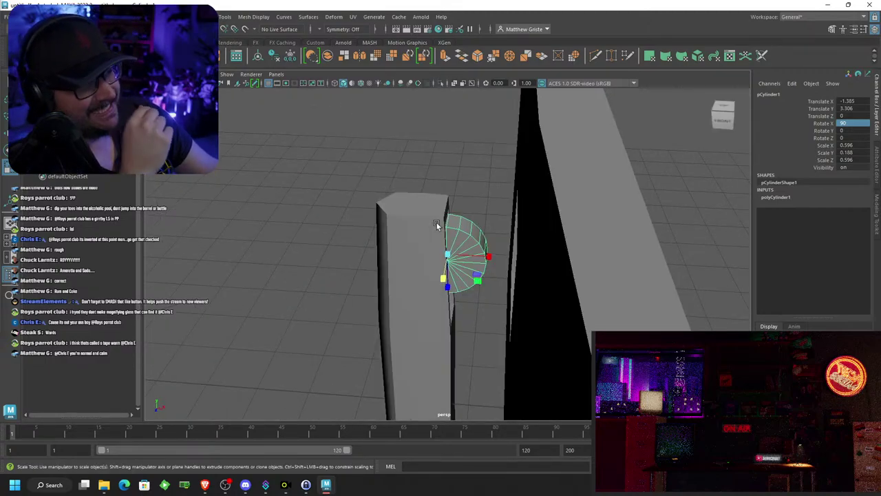
# Shift the disc to Translate X -1.464 and move the display away from the post to Translate X 2.723
pyautogui.keyDown('alt'); pyautogui.moveTo(436, 222); pyautogui.dragTo(586, 254); pyautogui.keyUp('alt')
pyautogui.press('w')
pyautogui.scroll(-4, 475, 259)
pyautogui.scroll(3, 484, 279)
pyautogui.scroll(-5, 532, 262)
pyautogui.scroll(-5, 534, 263)
pyautogui.click(482, 270)
pyautogui.scroll(6, 523, 267)
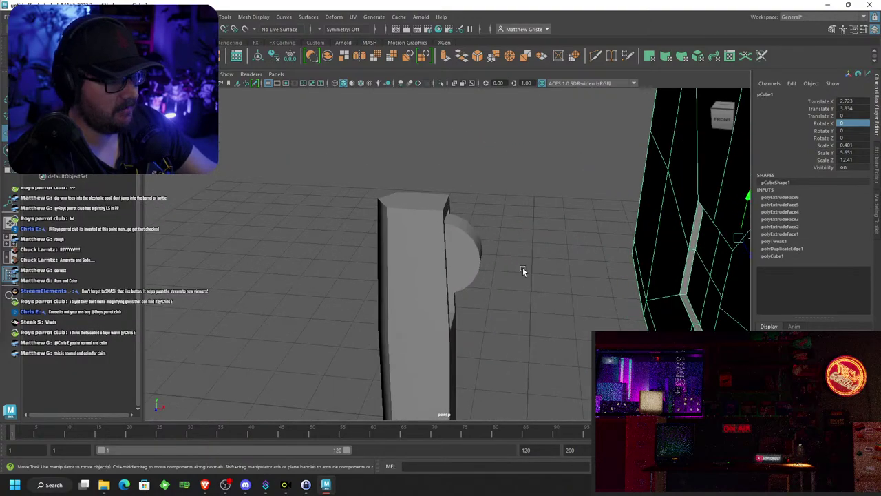
# Extrude the two adjacent rim faces of the disc that face the display outward into a block-shaped neck
pyautogui.click(460, 271)
pyautogui.scroll(4, 454, 269)
pyautogui.keyDown('alt'); pyautogui.moveTo(455, 269); pyautogui.dragTo(438, 270); pyautogui.keyUp('alt')
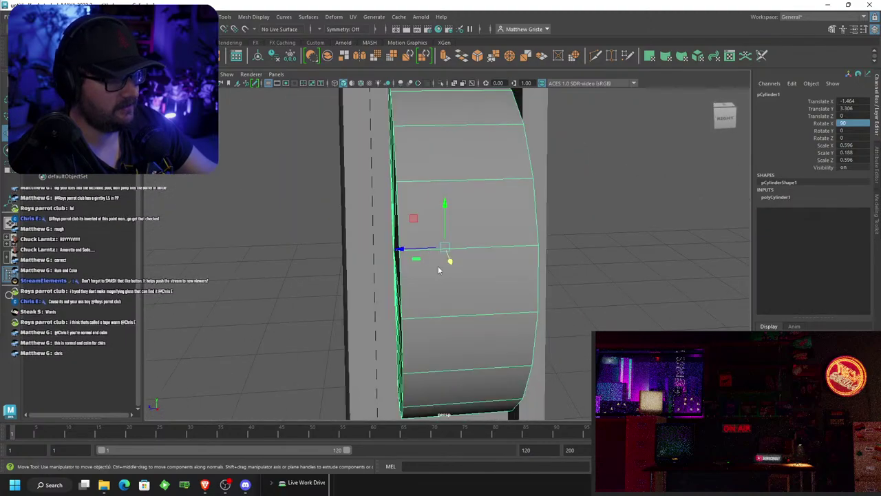
pyautogui.moveTo(439, 269); pyautogui.dragTo(438, 293, button='right')
pyautogui.click(457, 297)
pyautogui.scroll(-2, 468, 257)
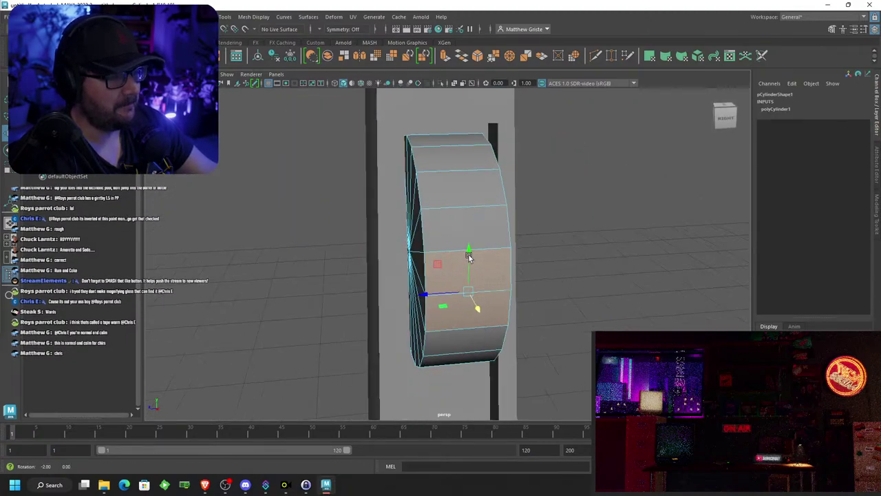
pyautogui.keyDown('alt'); pyautogui.moveTo(468, 258); pyautogui.dragTo(513, 242); pyautogui.keyUp('alt')
pyautogui.click(445, 57)
pyautogui.scroll(-2, 460, 177)
pyautogui.keyDown('alt'); pyautogui.moveTo(460, 178); pyautogui.dragTo(440, 100); pyautogui.keyUp('alt')
# Extrude the neck's end faces outward again to add a thin end segment
pyautogui.click(570, 219)
pyautogui.click(445, 57)
pyautogui.keyDown('alt'); pyautogui.moveTo(527, 209); pyautogui.dragTo(447, 193, button='middle'); pyautogui.keyUp('alt')
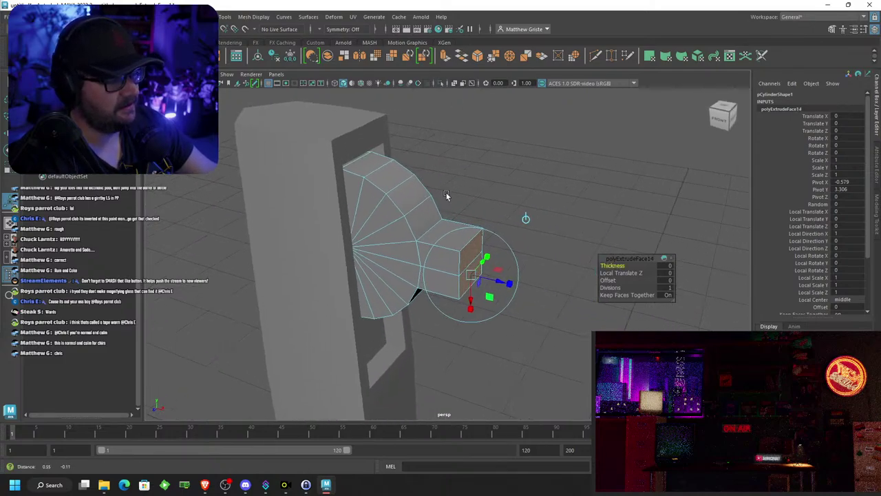
pyautogui.moveTo(496, 283); pyautogui.dragTo(513, 288)
# Select the ring of side faces around the neck's thin end segment and extrude it outward by about 0.064
pyautogui.click(466, 256)
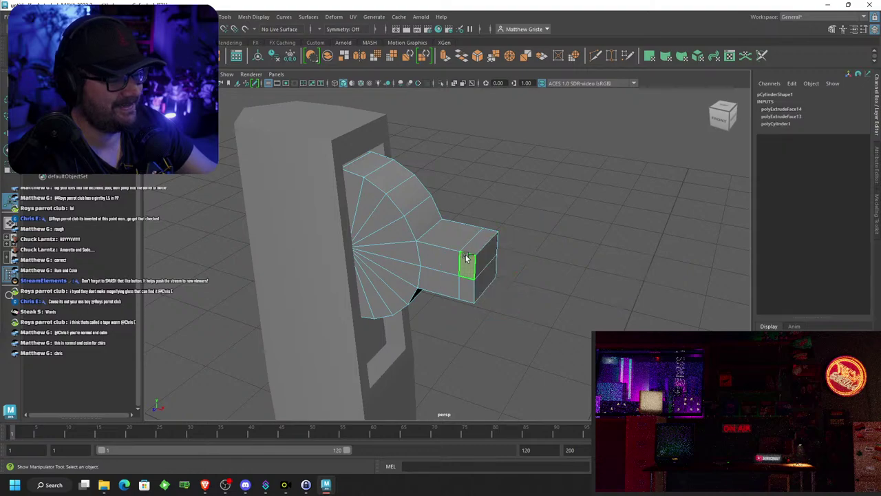
pyautogui.keyDown('shift'); pyautogui.doubleClick(469, 251); pyautogui.keyUp('shift')
pyautogui.keyDown('alt'); pyautogui.moveTo(468, 253); pyautogui.dragTo(427, 110); pyautogui.keyUp('alt')
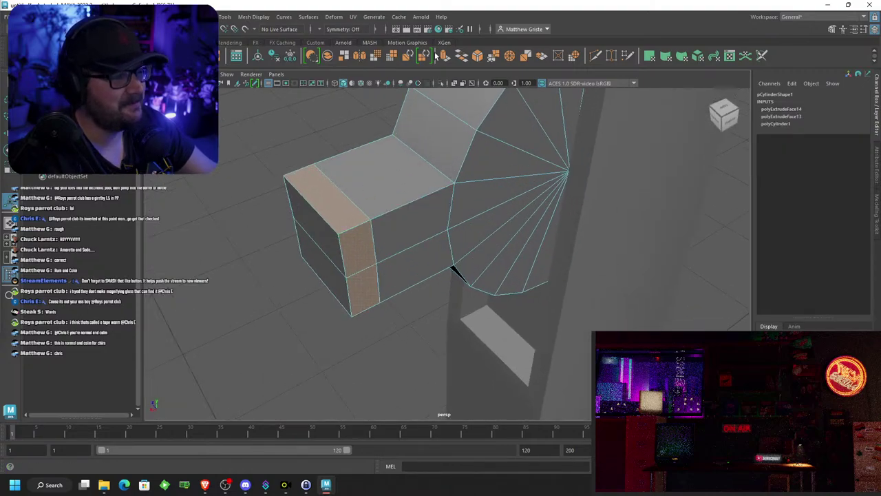
pyautogui.click(446, 57)
pyautogui.keyDown('alt'); pyautogui.moveTo(375, 197); pyautogui.dragTo(406, 210, button='middle'); pyautogui.keyUp('alt')
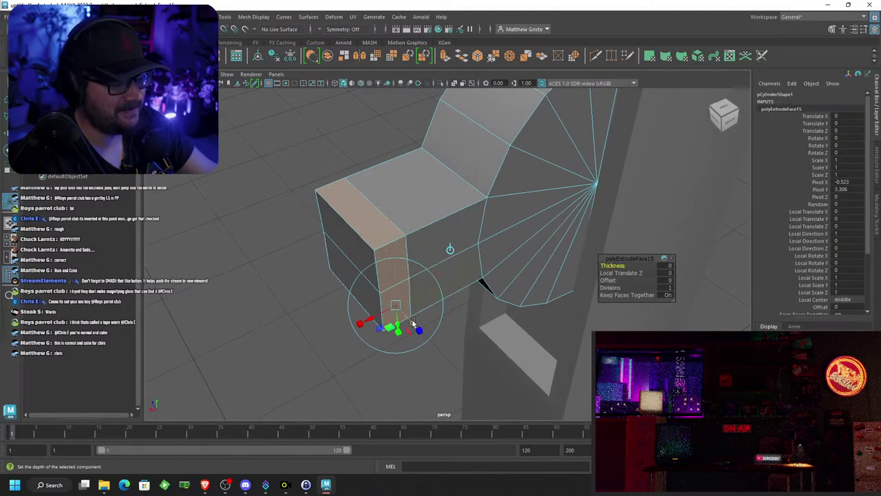
pyautogui.moveTo(411, 322)
pyautogui.mouseDown()
pyautogui.moveTo(423, 334)
pyautogui.moveTo(407, 315)
pyautogui.moveTo(400, 335)
pyautogui.mouseUp()
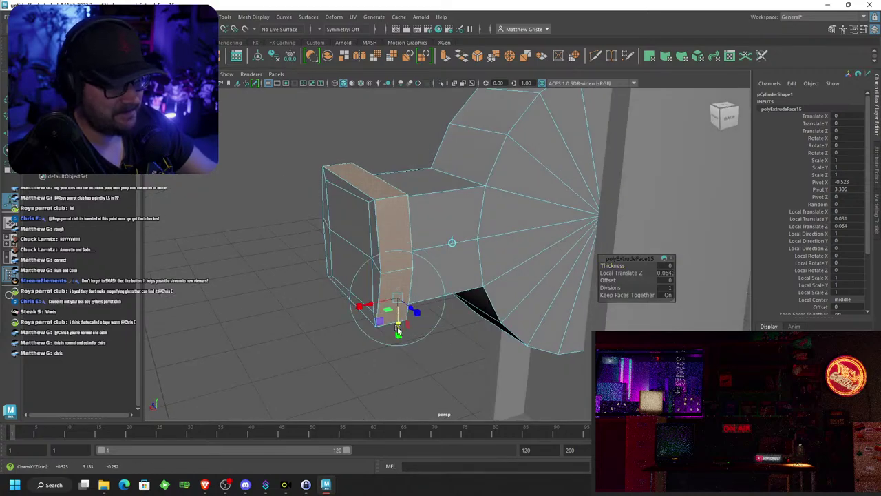
# Undo the ring's vertical offset and widen the extruded faces into a plate, with Local Scale Y 3.145 and Z 2.198
pyautogui.hotkey('ctrl', 's')
pyautogui.press('Escape')
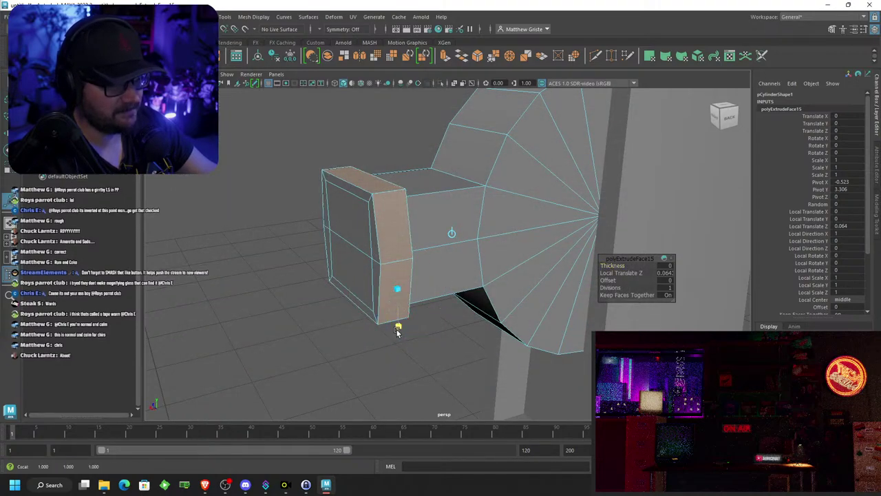
pyautogui.moveTo(397, 332); pyautogui.dragTo(409, 365)
pyautogui.moveTo(417, 303); pyautogui.dragTo(448, 318)
# Select the pinched middle edges on the plate's two sides and try to move them sideways
pyautogui.keyDown('alt'); pyautogui.moveTo(390, 280); pyautogui.dragTo(429, 282); pyautogui.keyUp('alt')
pyautogui.scroll(3, 428, 281)
pyautogui.moveTo(426, 275); pyautogui.dragTo(394, 221, button='right')
pyautogui.moveTo(444, 284); pyautogui.dragTo(451, 190, button='right')
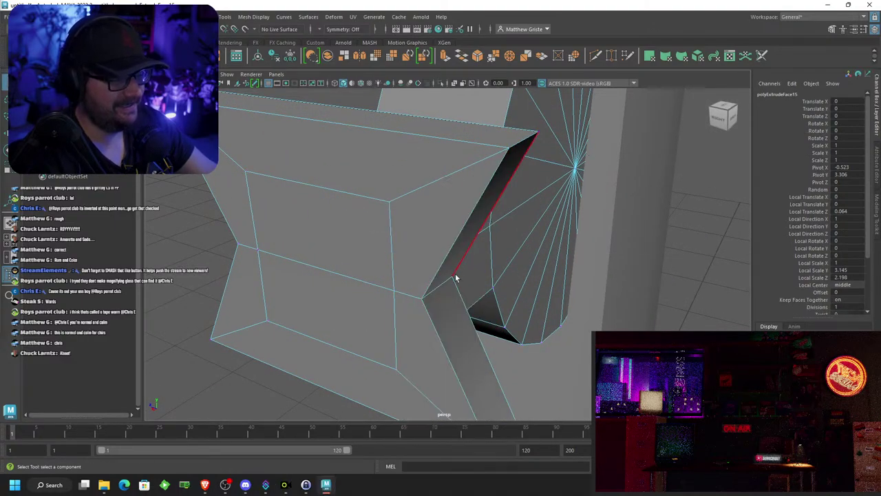
pyautogui.click(455, 274)
pyautogui.scroll(-4, 441, 281)
pyautogui.keyDown('alt'); pyautogui.moveTo(375, 293); pyautogui.dragTo(470, 289); pyautogui.keyUp('alt')
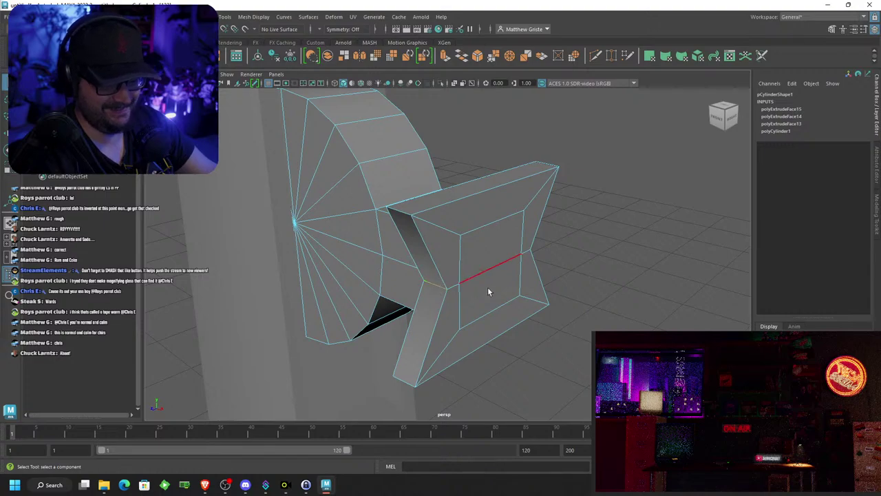
pyautogui.press('w')
pyautogui.moveTo(455, 274); pyautogui.dragTo(441, 280)
pyautogui.click(441, 278)
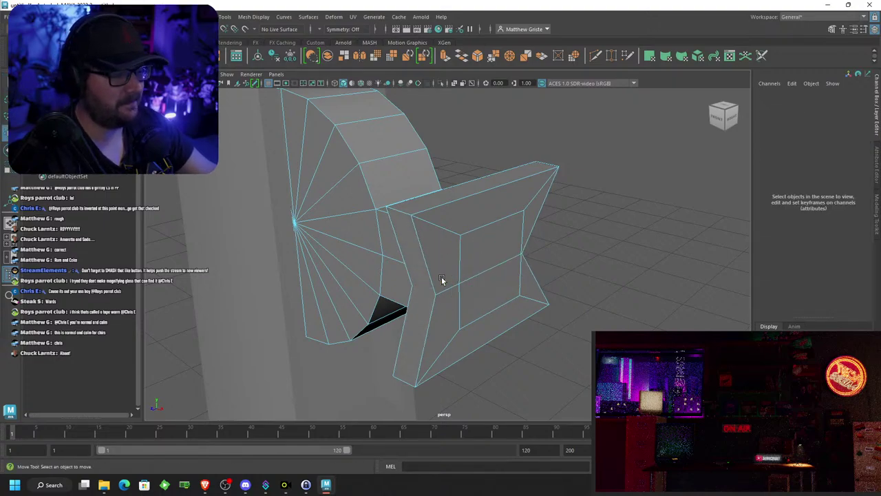
# Scale the plate's two pinched side edges apart so that both sides run straight
pyautogui.click(481, 278)
pyautogui.press('r')
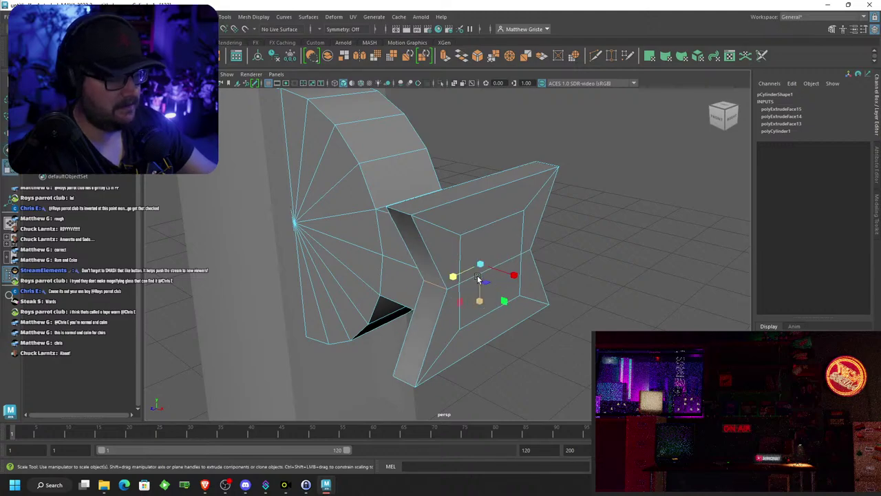
pyautogui.moveTo(450, 277); pyautogui.dragTo(584, 258)
pyautogui.scroll(-4, 552, 268)
# Move the whole disc-and-plate mount to the recess in the display's back, at Translate X 1.468
pyautogui.press('r')
pyautogui.press('w')
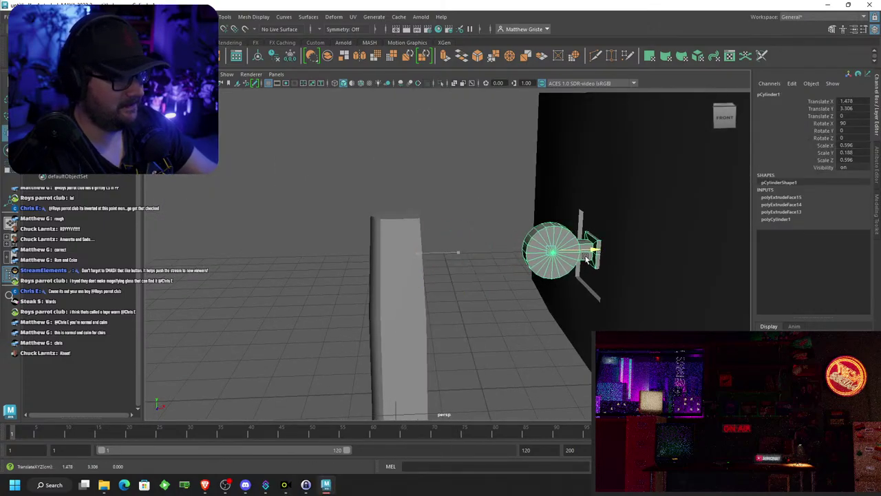
pyautogui.scroll(5, 584, 258)
pyautogui.keyDown('alt'); pyautogui.moveTo(584, 258); pyautogui.dragTo(355, 288, button='middle'); pyautogui.keyUp('alt')
pyautogui.keyDown('alt'); pyautogui.moveTo(356, 288); pyautogui.dragTo(475, 294); pyautogui.keyUp('alt')
pyautogui.keyDown('alt'); pyautogui.moveTo(475, 295); pyautogui.dragTo(476, 254, button='middle'); pyautogui.keyUp('alt')
pyautogui.scroll(3, 472, 243)
# Select the mount plate's outer vertices and scale them outward to nearly fill the display's rear recess
pyautogui.moveTo(479, 265); pyautogui.dragTo(424, 202, button='right')
pyautogui.scroll(-3, 423, 201)
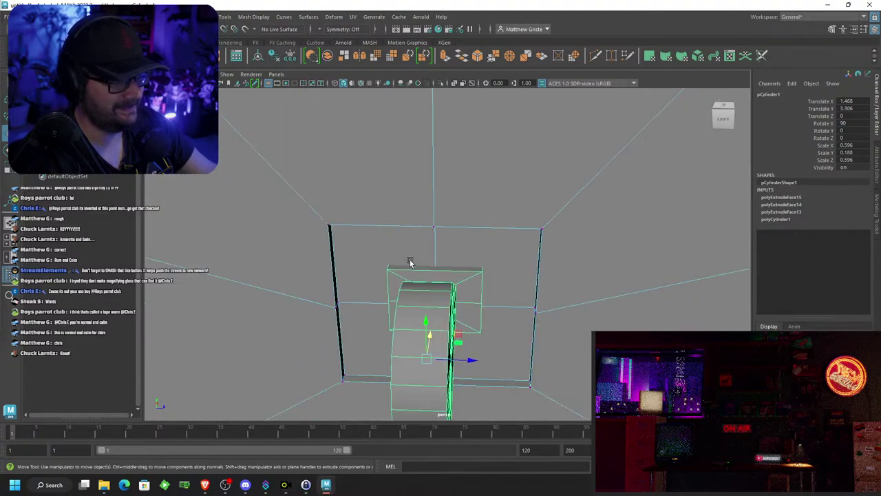
pyautogui.moveTo(413, 257); pyautogui.dragTo(374, 217, button='right')
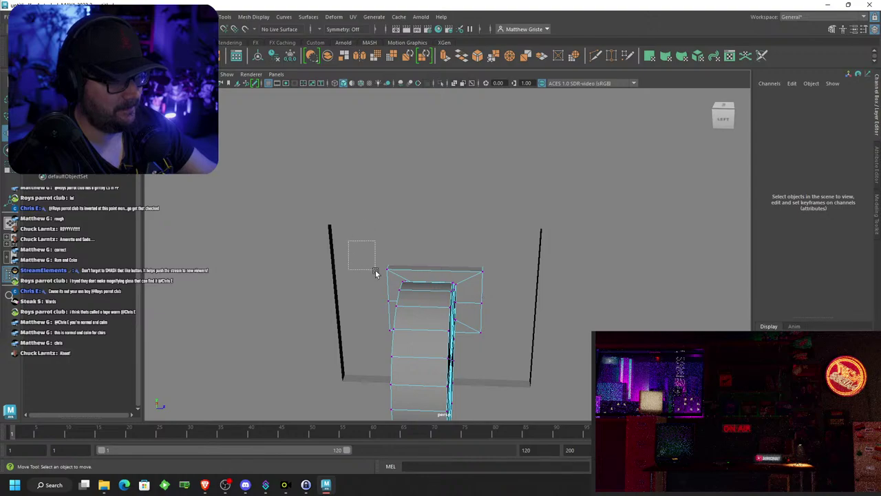
pyautogui.moveTo(389, 314); pyautogui.dragTo(390, 313)
pyautogui.keyDown('alt'); pyautogui.moveTo(389, 313); pyautogui.dragTo(475, 291); pyautogui.keyUp('alt')
pyautogui.moveTo(528, 311); pyautogui.dragTo(557, 353)
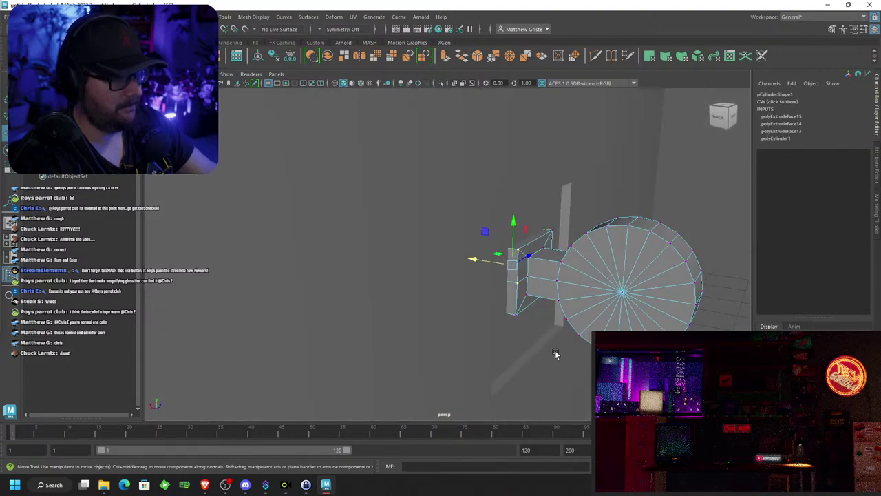
pyautogui.press('r')
pyautogui.moveTo(528, 273); pyautogui.dragTo(491, 276)
# Return to object mode and lower the mount to Translate Y 3.213, centring its plate in the recess
pyautogui.moveTo(541, 237); pyautogui.dragTo(590, 251, button='right')
pyautogui.press('w')
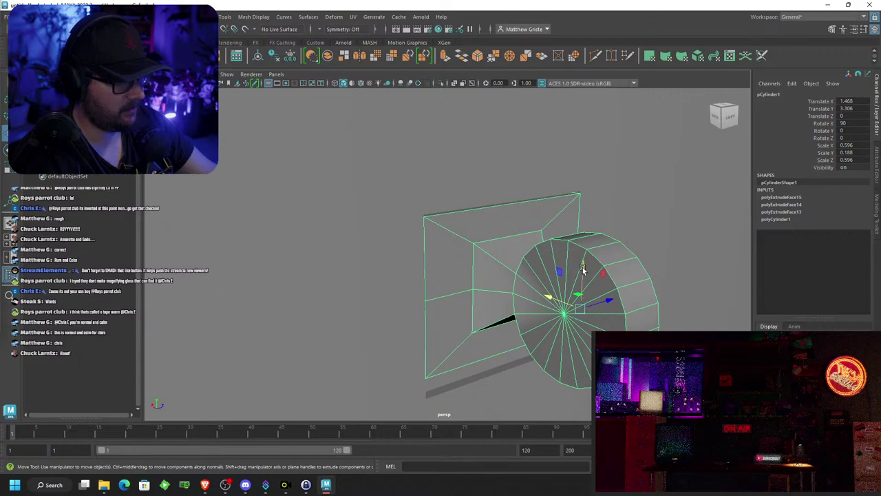
pyautogui.moveTo(582, 269); pyautogui.dragTo(584, 280)
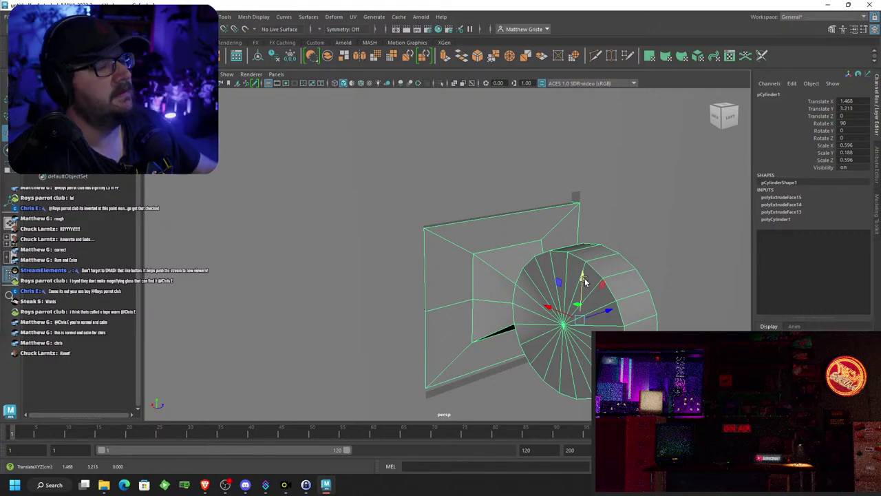
# Select the mount plate's top vertices and raise them slightly so the plate reaches the recess's upper edge
pyautogui.keyDown('alt'); pyautogui.moveTo(587, 248); pyautogui.dragTo(509, 234); pyautogui.keyUp('alt')
pyautogui.moveTo(505, 211); pyautogui.dragTo(503, 233, button='right')
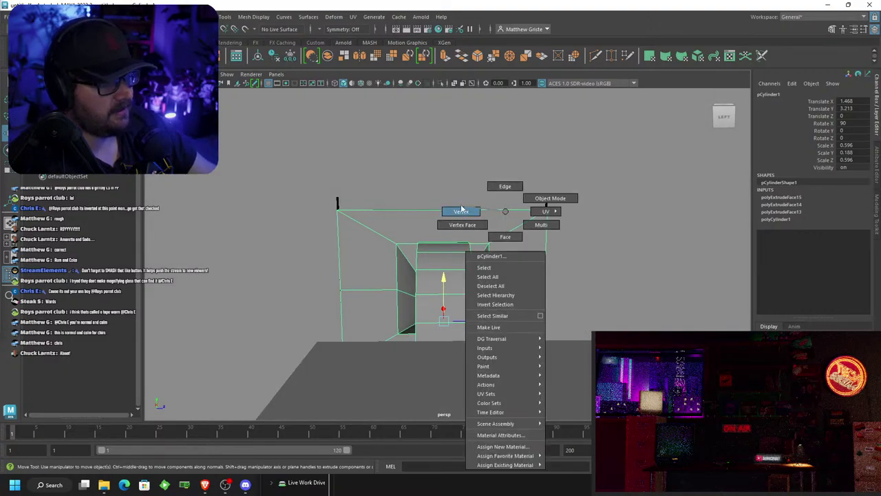
pyautogui.moveTo(461, 209); pyautogui.dragTo(461, 210, button='right')
pyautogui.moveTo(297, 179); pyautogui.dragTo(570, 212)
pyautogui.moveTo(443, 163); pyautogui.dragTo(440, 150)
pyautogui.keyDown('alt'); pyautogui.moveTo(444, 207); pyautogui.dragTo(365, 291); pyautogui.keyUp('alt')
pyautogui.moveTo(455, 253)
pyautogui.mouseDown()
pyautogui.moveTo(456, 264)
pyautogui.moveTo(485, 266)
pyautogui.moveTo(444, 251)
pyautogui.mouseUp()
pyautogui.scroll(4, 443, 250)
pyautogui.moveTo(406, 201); pyautogui.dragTo(407, 179, button='right')
pyautogui.click(409, 201)
pyautogui.press('e')
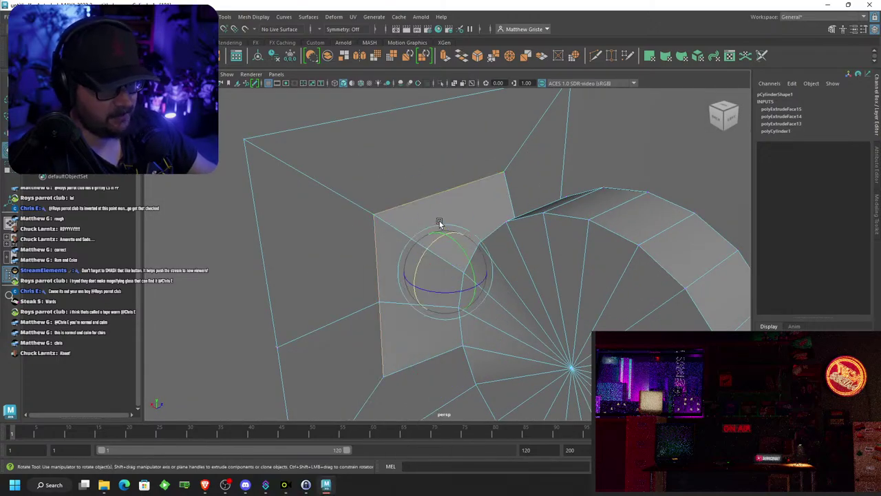
pyautogui.keyDown('alt'); pyautogui.moveTo(468, 299); pyautogui.dragTo(449, 264); pyautogui.keyUp('alt')
pyautogui.press('r')
pyautogui.keyDown('alt'); pyautogui.moveTo(473, 262); pyautogui.dragTo(522, 254); pyautogui.keyUp('alt')
pyautogui.moveTo(527, 212); pyautogui.dragTo(486, 213, button='right')
pyautogui.moveTo(689, 344); pyautogui.dragTo(521, 162)
pyautogui.press('w')
pyautogui.moveTo(546, 246); pyautogui.dragTo(475, 273)
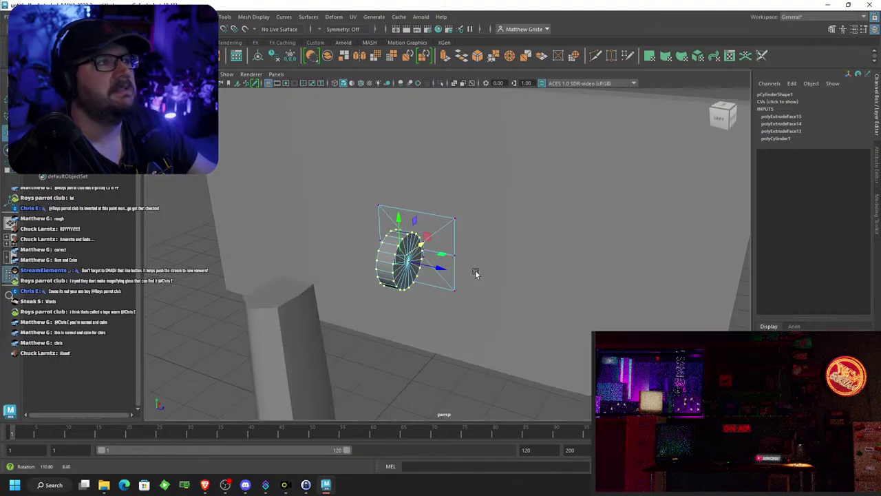
# Insert an edge loop around the middle of the mount disc's rim
pyautogui.scroll(2, 475, 272)
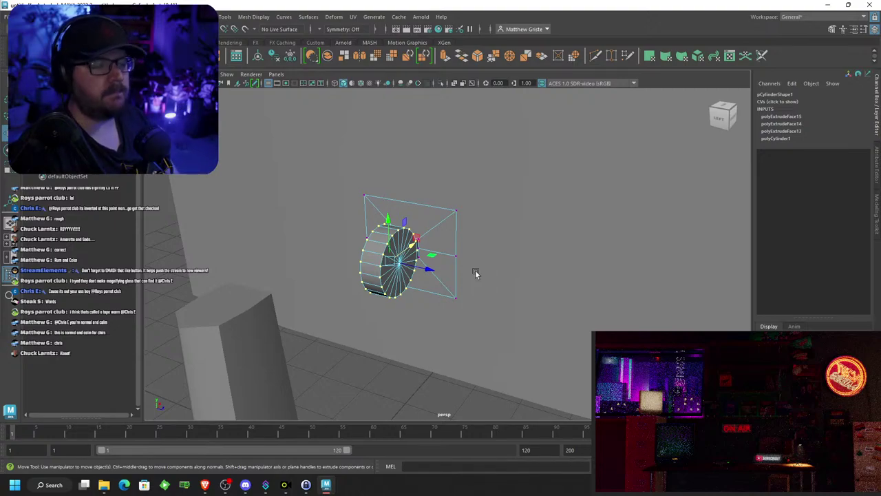
pyautogui.moveTo(475, 273)
pyautogui.keyDown('alt'); pyautogui.mouseDown()
pyautogui.moveTo(388, 278)
pyautogui.moveTo(634, 288)
pyautogui.moveTo(589, 294)
pyautogui.moveTo(466, 228)
pyautogui.moveTo(477, 283)
pyautogui.mouseUp(); pyautogui.keyUp('alt')
pyautogui.scroll(5, 387, 278)
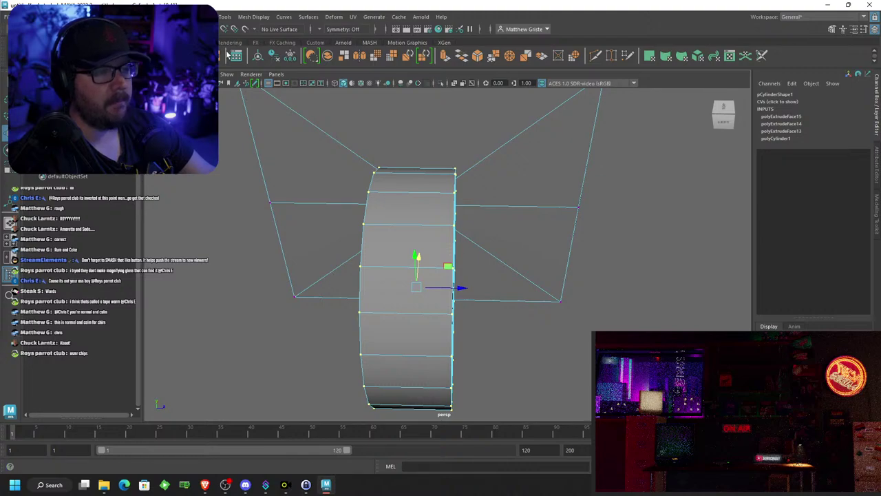
pyautogui.click(224, 17)
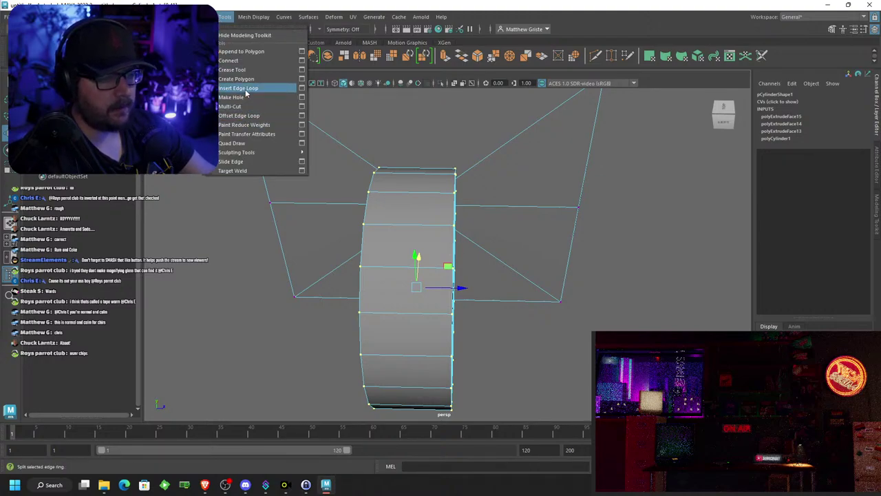
pyautogui.click(248, 89)
pyautogui.click(397, 226)
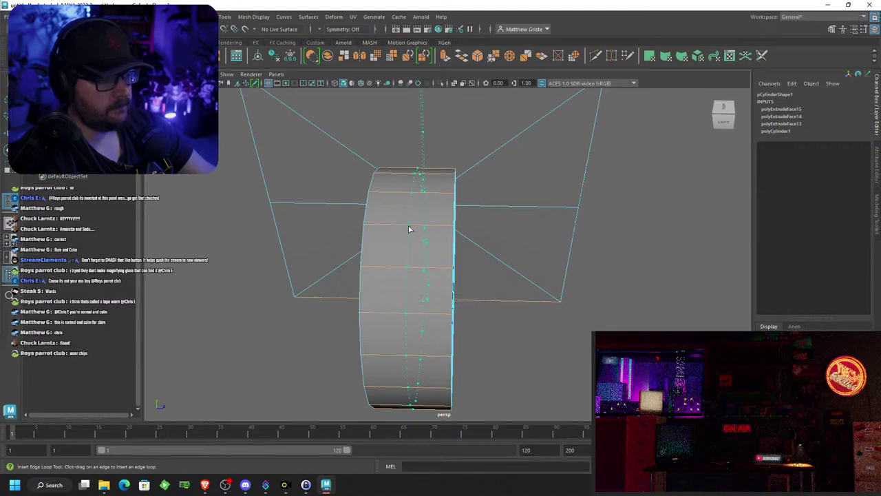
pyautogui.click(409, 229)
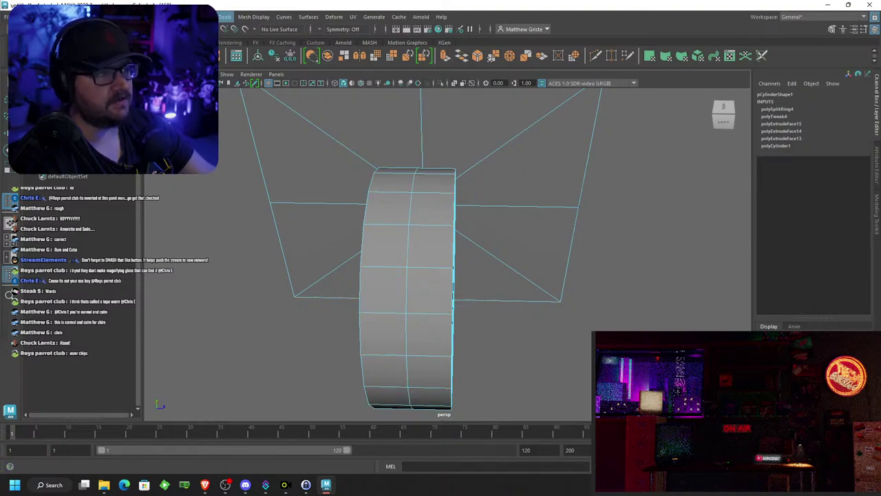
# Use Offset Edge Loop to add one loop on each side of the rim's centre loop, keeping a single pair
pyautogui.click(225, 16)
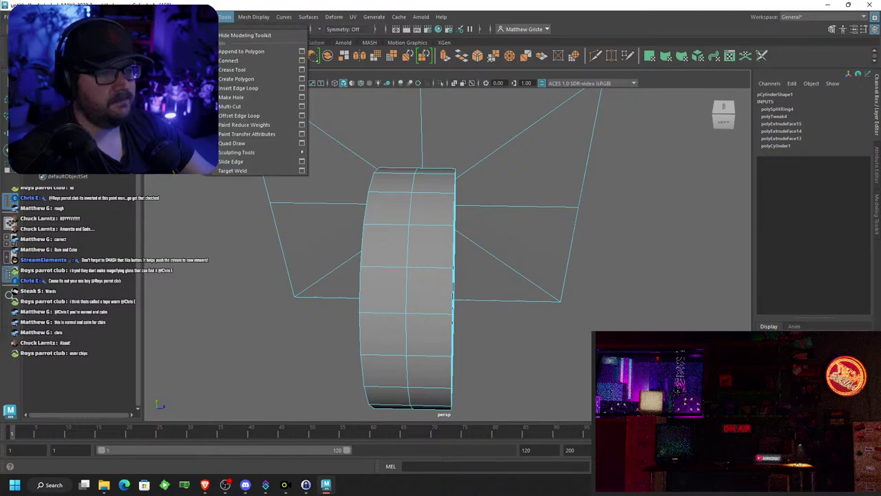
pyautogui.click(256, 115)
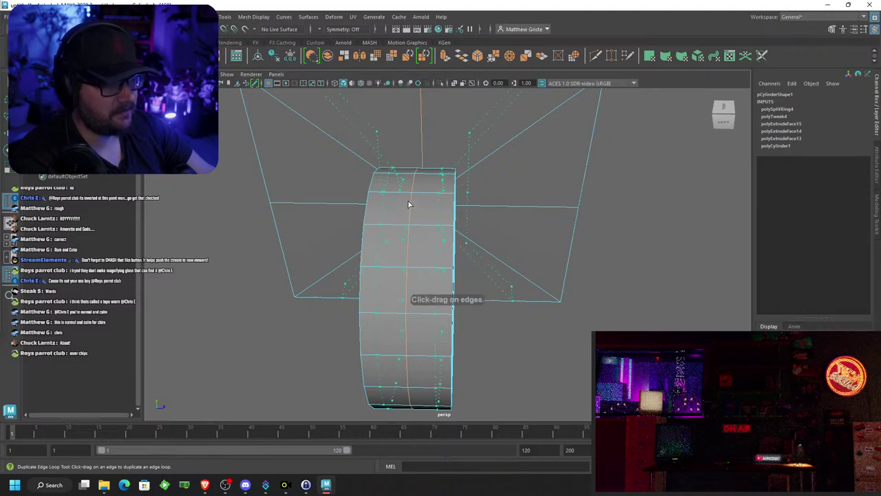
pyautogui.moveTo(407, 207); pyautogui.dragTo(409, 207)
pyautogui.keyDown('alt'); pyautogui.moveTo(408, 207); pyautogui.dragTo(423, 214); pyautogui.keyUp('alt')
pyautogui.moveTo(422, 211); pyautogui.dragTo(433, 255, button='right')
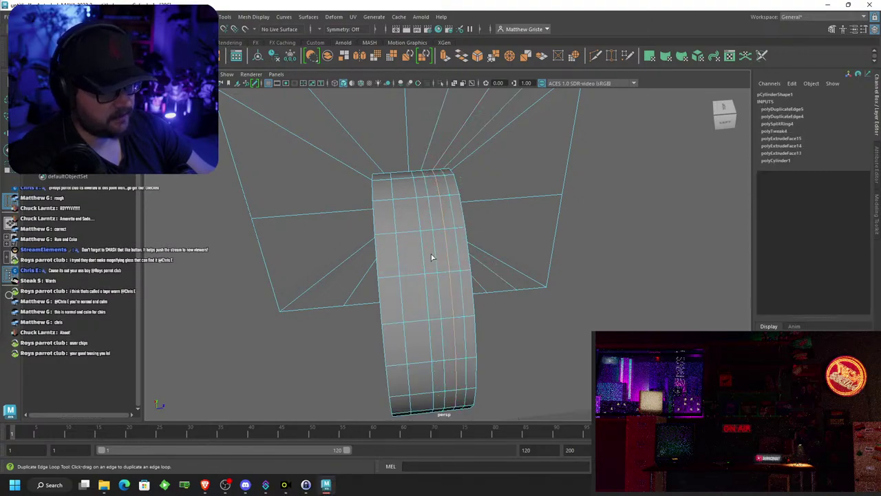
pyautogui.hotkey('ctrl', 'z')
pyautogui.press('q')
# Select the two middle rows of faces around the disc's rim and extrude them outward with Local Translate Z 0.065
pyautogui.moveTo(425, 211); pyautogui.dragTo(429, 235, button='right')
pyautogui.click(431, 245)
pyautogui.keyDown('shift'); pyautogui.click(410, 247); pyautogui.keyUp('shift')
pyautogui.keyDown('shift'); pyautogui.click(408, 219); pyautogui.keyUp('shift')
pyautogui.keyDown('shift'); pyautogui.click(426, 216); pyautogui.keyUp('shift')
pyautogui.keyDown('shift'); pyautogui.click(425, 189); pyautogui.keyUp('shift')
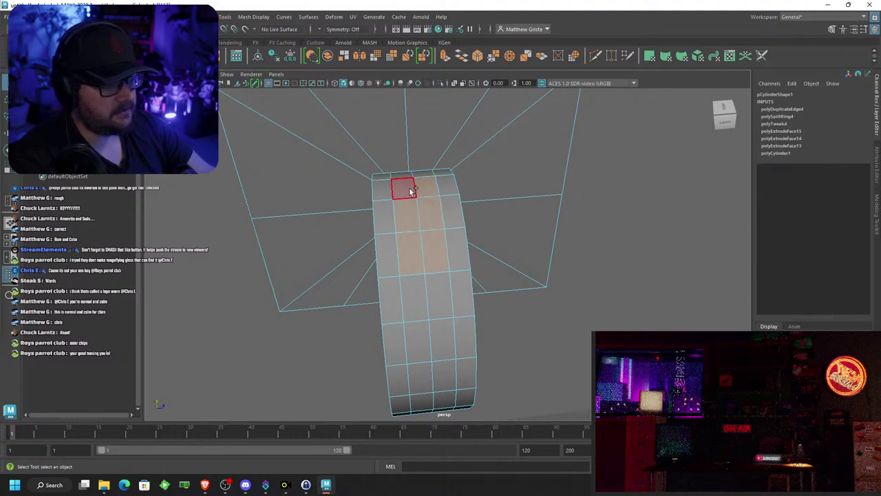
pyautogui.keyDown('alt'); pyautogui.moveTo(432, 258); pyautogui.dragTo(429, 195); pyautogui.keyUp('alt')
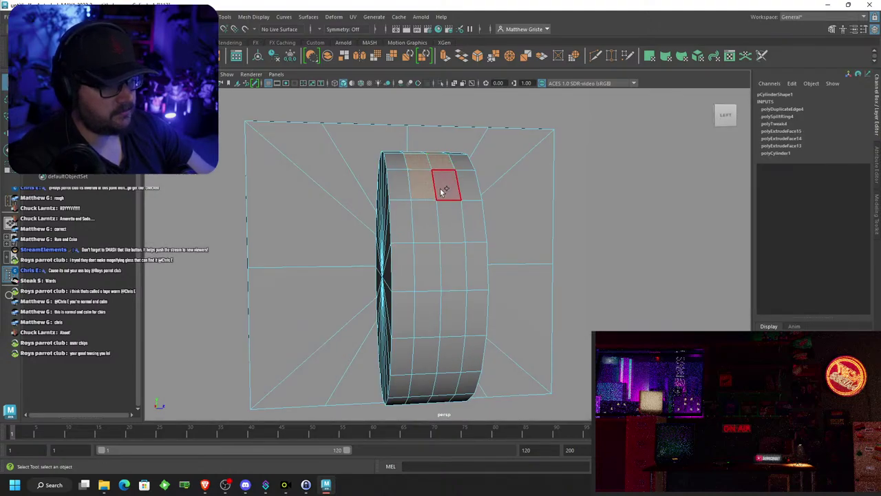
pyautogui.moveTo(436, 252)
pyautogui.mouseDown()
pyautogui.moveTo(452, 283)
pyautogui.moveTo(452, 354)
pyautogui.moveTo(448, 384)
pyautogui.moveTo(423, 386)
pyautogui.moveTo(449, 234)
pyautogui.moveTo(427, 260)
pyautogui.mouseUp()
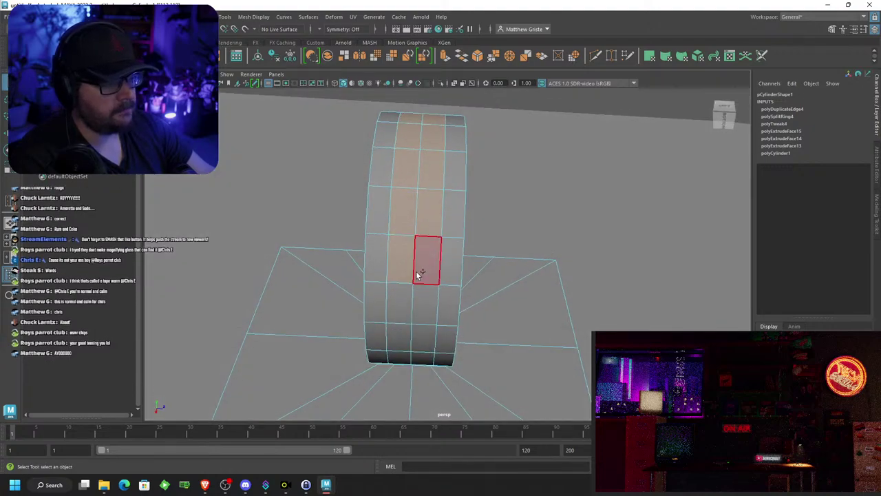
pyautogui.keyDown('alt'); pyautogui.moveTo(420, 356); pyautogui.dragTo(482, 326); pyautogui.keyUp('alt')
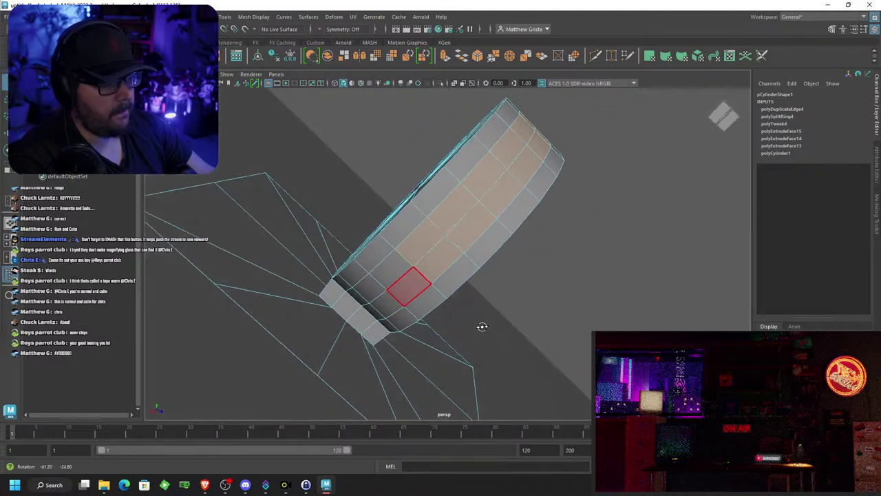
pyautogui.keyDown('alt'); pyautogui.moveTo(388, 305); pyautogui.dragTo(359, 303); pyautogui.keyUp('alt')
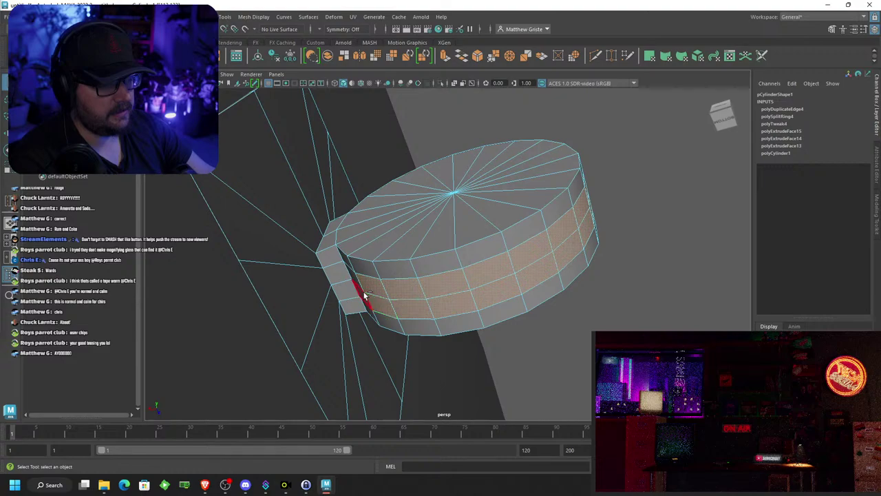
pyautogui.keyDown('alt'); pyautogui.moveTo(359, 292); pyautogui.dragTo(422, 245); pyautogui.keyUp('alt')
pyautogui.keyDown('shift'); pyautogui.click(375, 233); pyautogui.keyUp('shift')
pyautogui.keyDown('shift'); pyautogui.click(381, 216); pyautogui.keyUp('shift')
pyautogui.keyDown('shift'); pyautogui.click(370, 262); pyautogui.keyUp('shift')
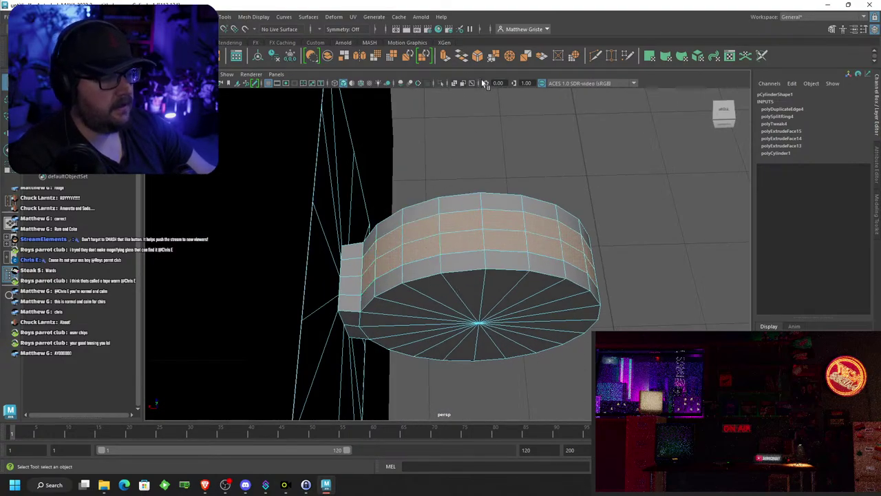
pyautogui.click(460, 55)
pyautogui.moveTo(557, 217); pyautogui.dragTo(358, 232)
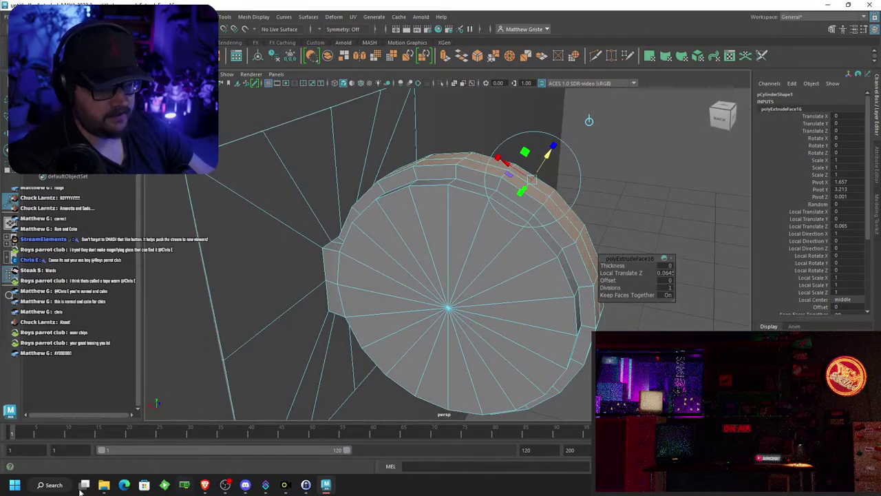
# Switch to DaVinci Resolve, open the Dual Shorts project, and close the program to return to Maya
pyautogui.click(54, 485)
pyautogui.write('dav')
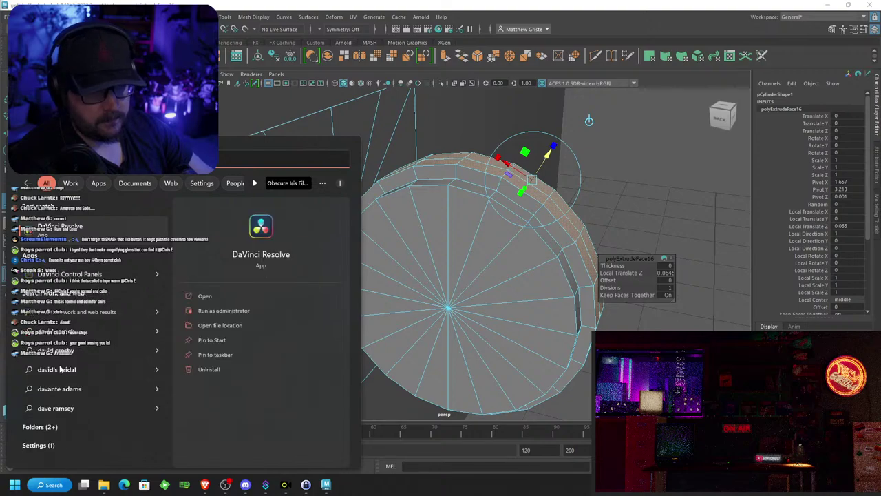
pyautogui.click(101, 228)
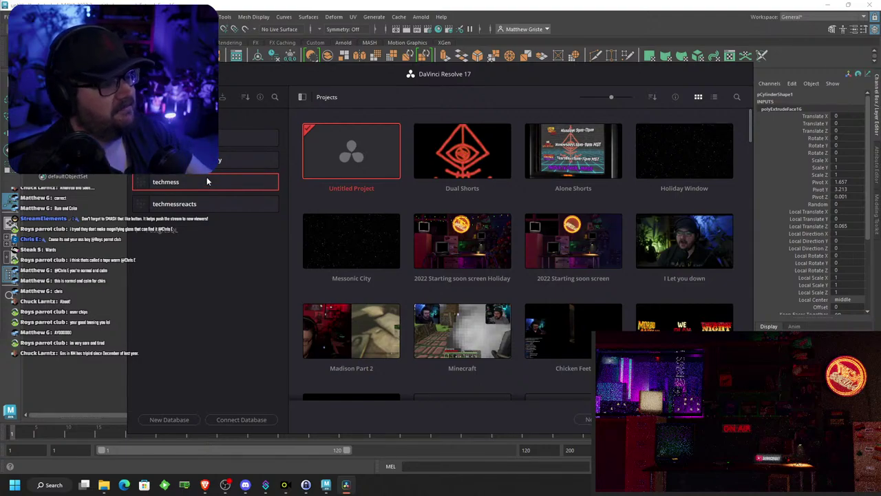
pyautogui.doubleClick(462, 147)
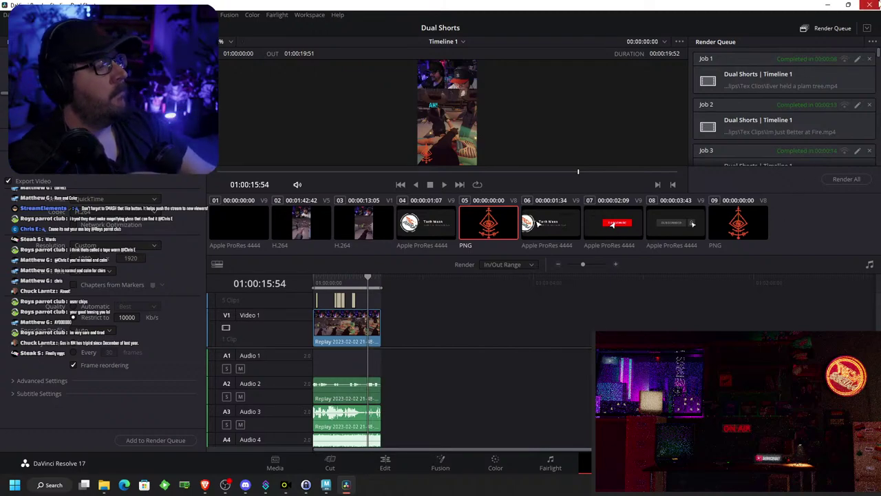
pyautogui.click(873, 7)
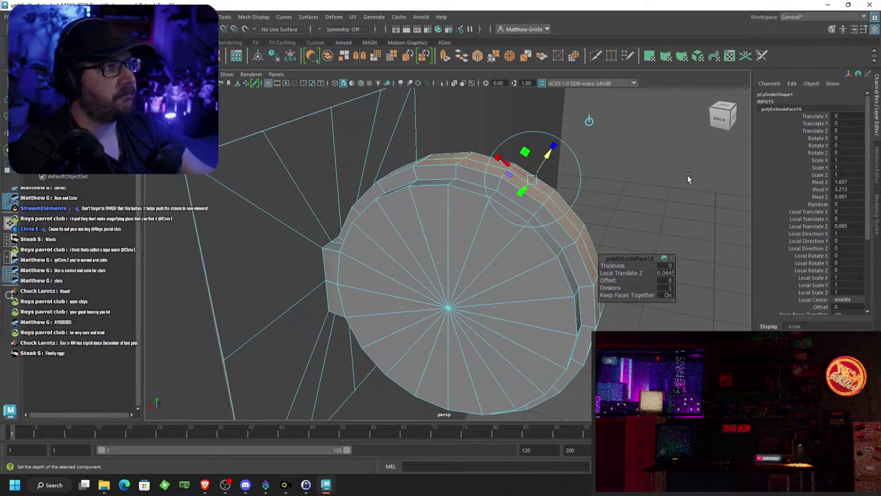
# Return to object mode and isolate the disc-and-plate mount in the view
pyautogui.keyDown('alt'); pyautogui.moveTo(604, 142); pyautogui.dragTo(418, 169); pyautogui.keyUp('alt')
pyautogui.scroll(4, 485, 157)
pyautogui.scroll(-6, 394, 173)
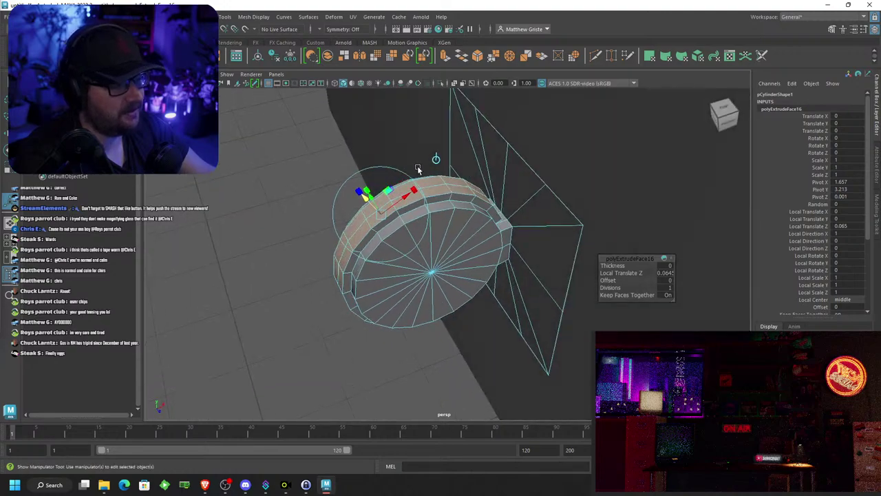
pyautogui.press('q')
pyautogui.moveTo(420, 186); pyautogui.dragTo(449, 195, button='right')
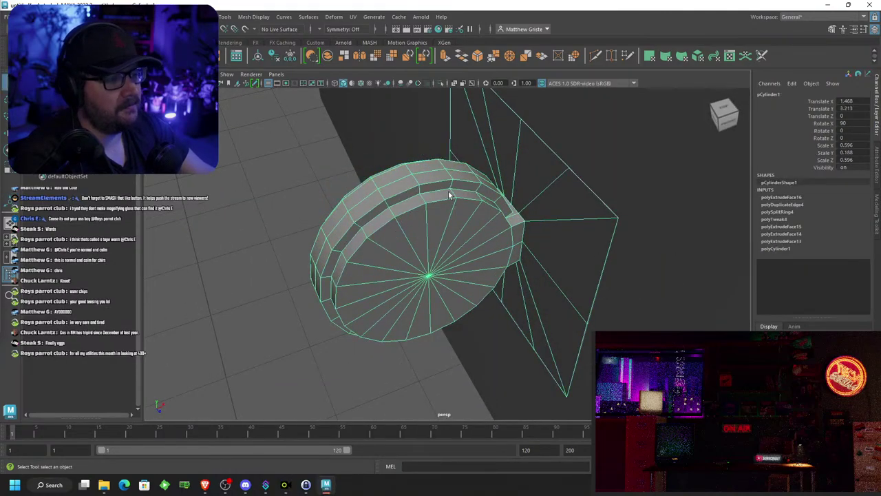
pyautogui.click(228, 74)
pyautogui.moveTo(237, 92)
pyautogui.click(341, 99)
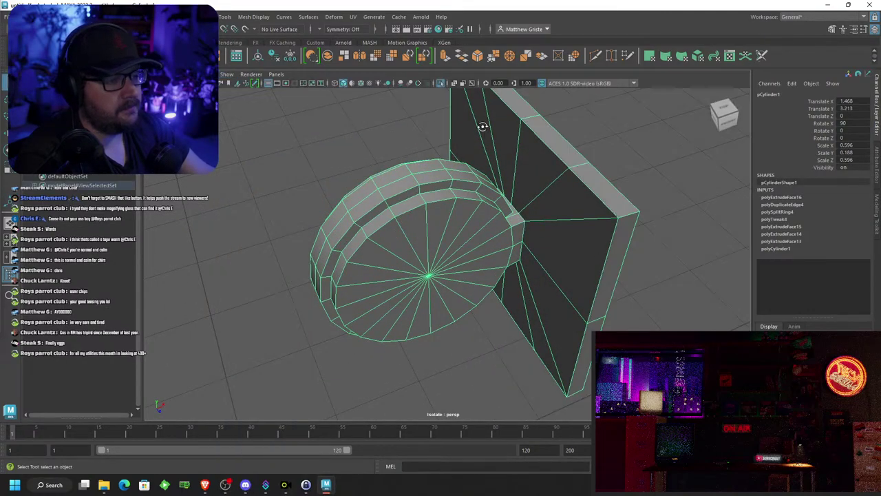
# Insert supporting edge loops close to both long borders of the mount plate's thin side
pyautogui.keyDown('alt'); pyautogui.moveTo(482, 127); pyautogui.dragTo(399, 113); pyautogui.keyUp('alt')
pyautogui.click(253, 17)
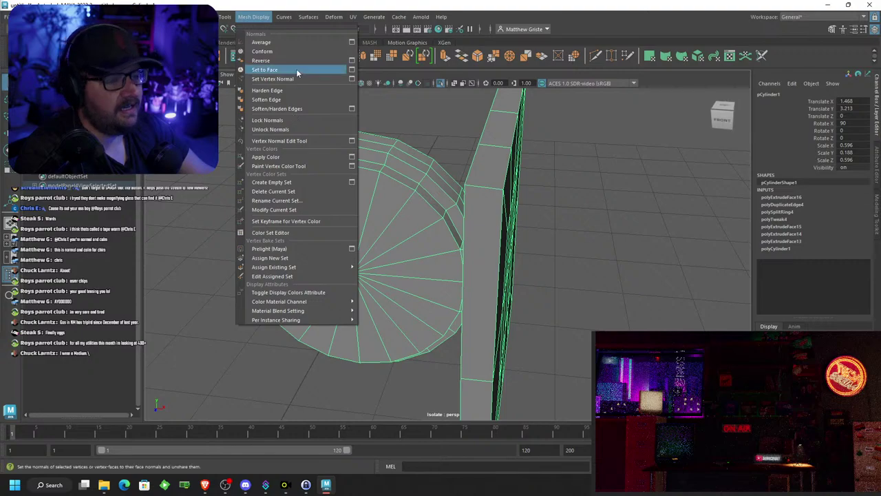
pyautogui.click(274, 71)
pyautogui.click(225, 17)
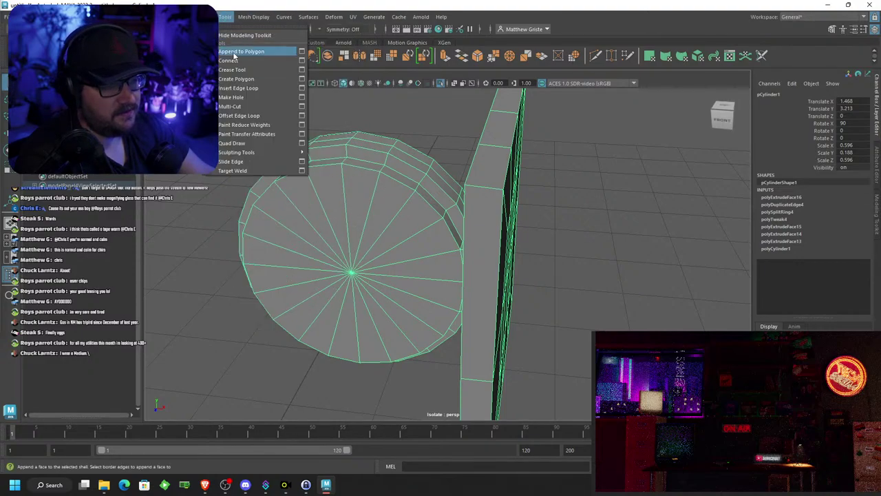
pyautogui.click(238, 88)
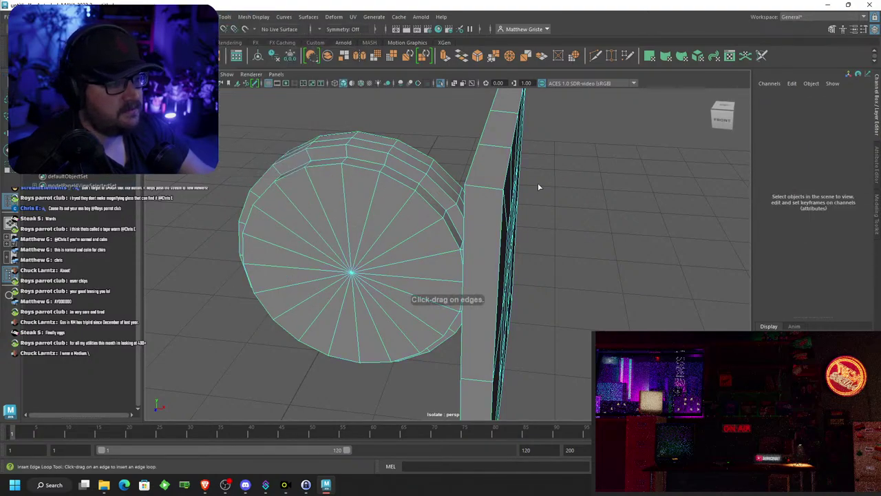
pyautogui.click(476, 192)
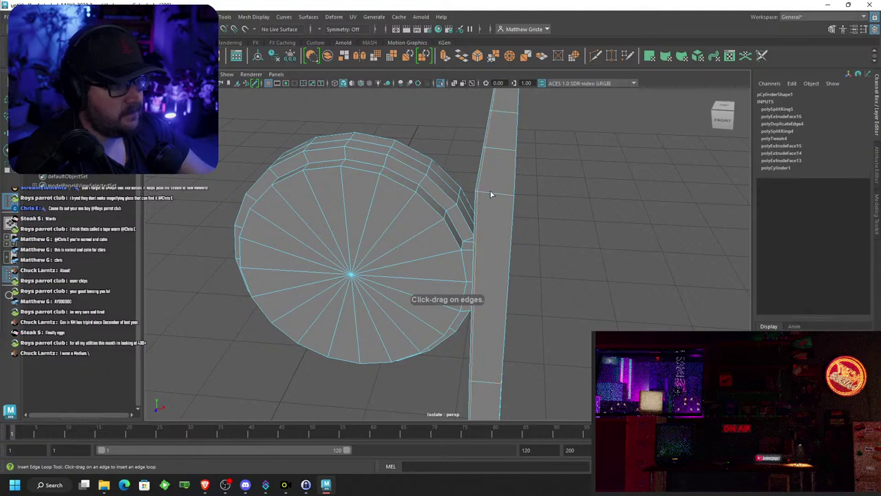
pyautogui.click(511, 199)
# Insert three supporting edge loops around the neck joining the disc to the plate, tight against its borders
pyautogui.keyDown('alt'); pyautogui.moveTo(475, 196); pyautogui.dragTo(511, 234); pyautogui.keyUp('alt')
pyautogui.scroll(4, 512, 237)
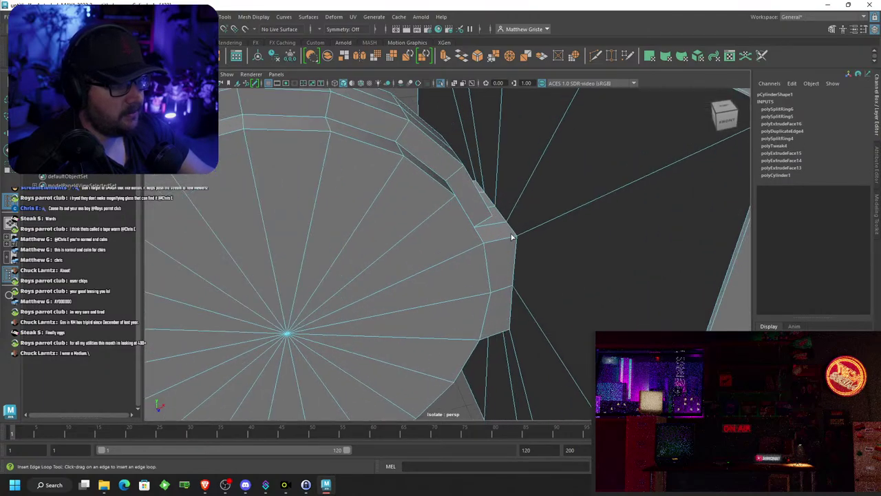
pyautogui.click(510, 238)
pyautogui.click(492, 244)
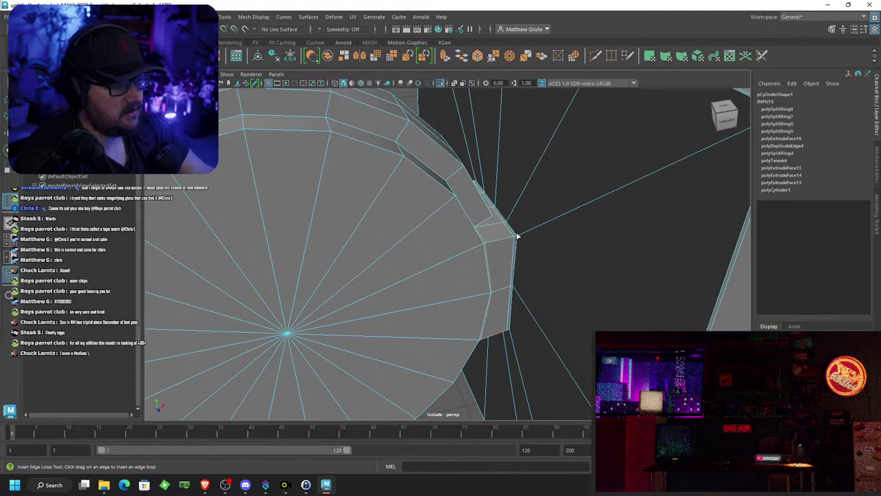
pyautogui.click(521, 234)
# Insert edge loops just inside the plate's disc-side perimeter and close to one outer edge of the disc's rim
pyautogui.keyDown('alt'); pyautogui.moveTo(523, 230); pyautogui.dragTo(556, 210); pyautogui.keyUp('alt')
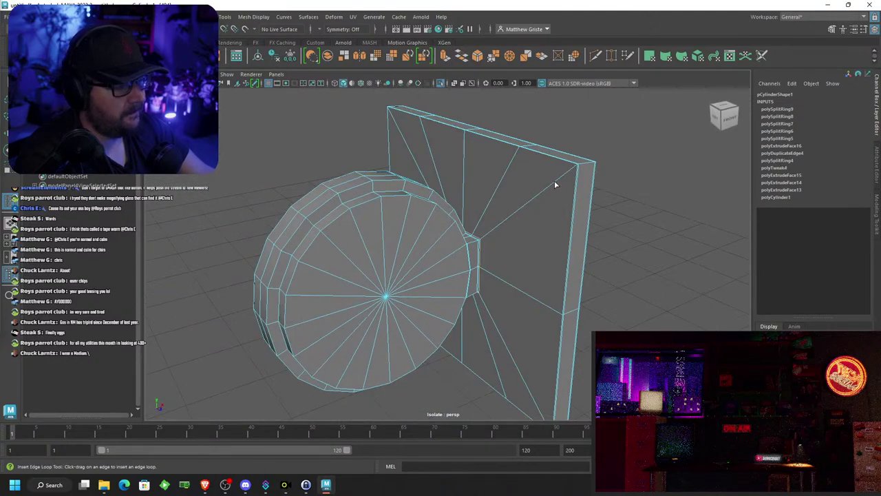
pyautogui.click(576, 172)
pyautogui.keyDown('alt'); pyautogui.moveTo(576, 173); pyautogui.dragTo(511, 191); pyautogui.keyUp('alt')
pyautogui.scroll(4, 511, 192)
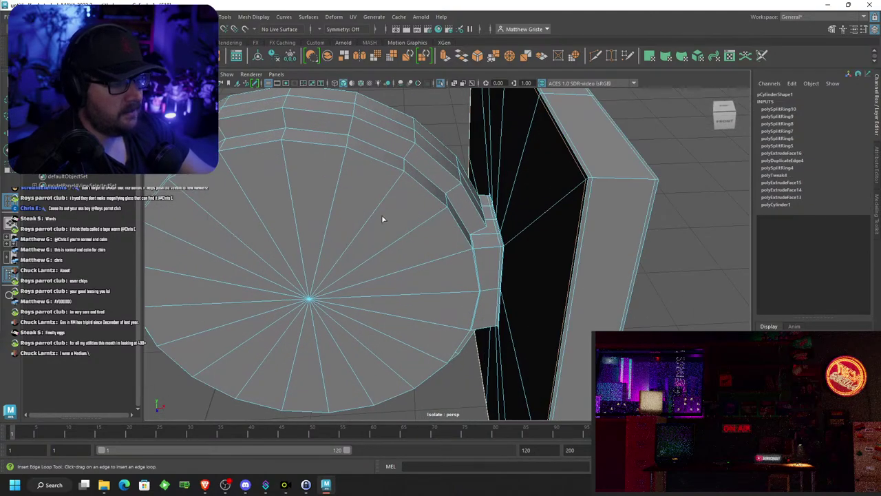
pyautogui.keyDown('alt'); pyautogui.moveTo(382, 215); pyautogui.dragTo(458, 220); pyautogui.keyUp('alt')
pyautogui.scroll(-4, 458, 220)
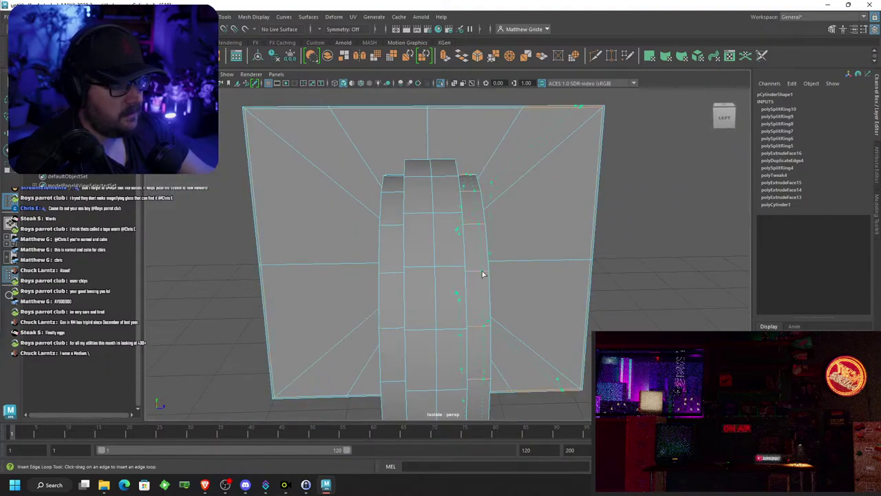
pyautogui.click(485, 272)
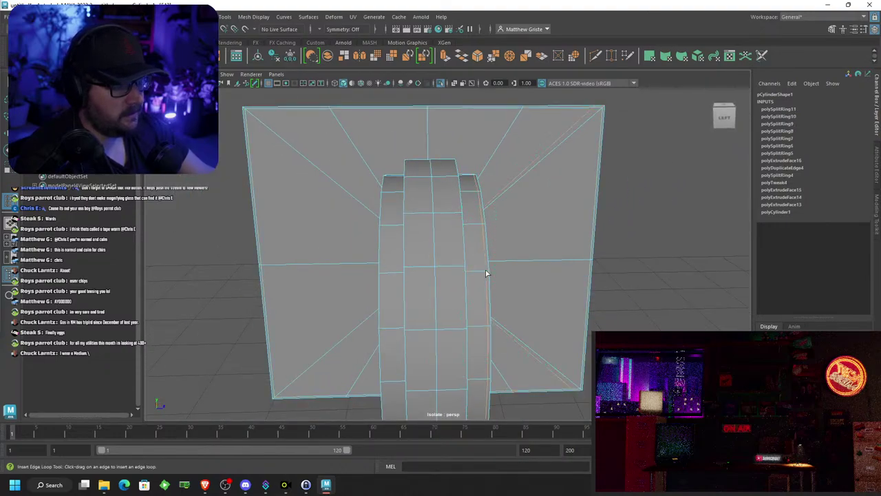
# Insert supporting edge loops on the disc's side bands, tight against the borders of its raised centre band and outer edge
pyautogui.click(385, 272)
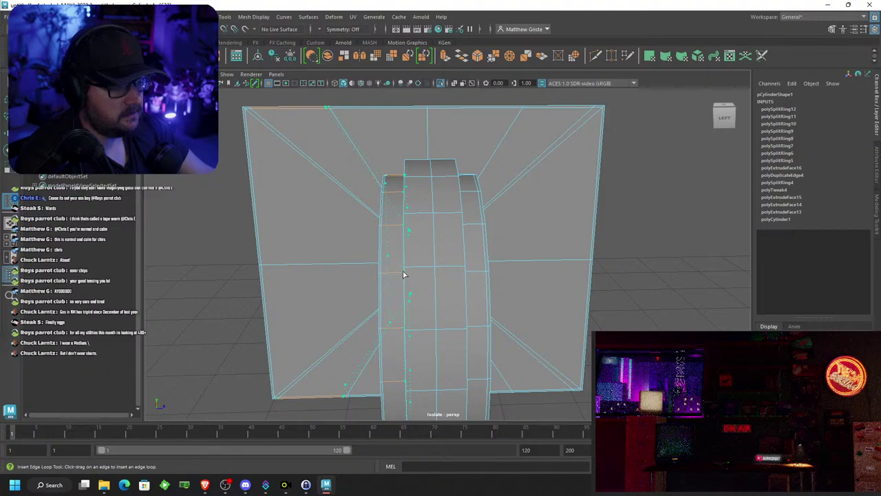
pyautogui.click(468, 257)
pyautogui.keyDown('alt'); pyautogui.moveTo(469, 257); pyautogui.dragTo(436, 246); pyautogui.keyUp('alt')
pyautogui.click(385, 260)
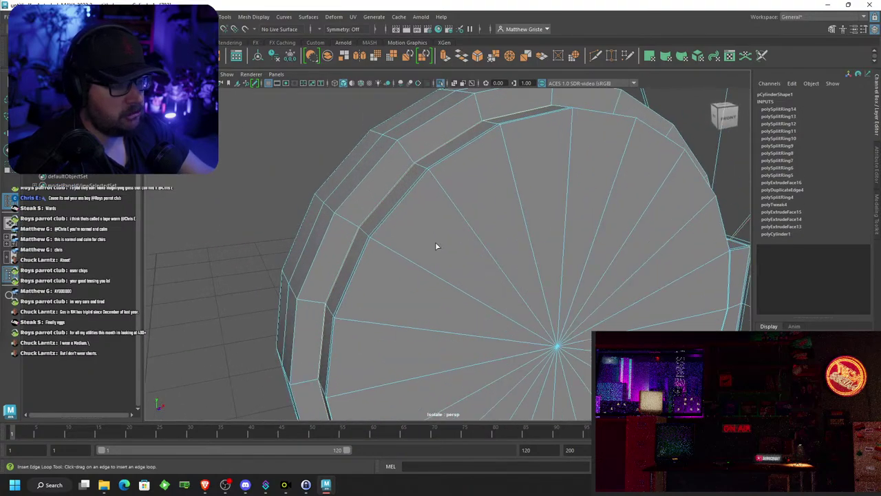
# Insert four more supporting edge loops around the disc's stepped front edge and close to both borders of its raised rim
pyautogui.click(356, 228)
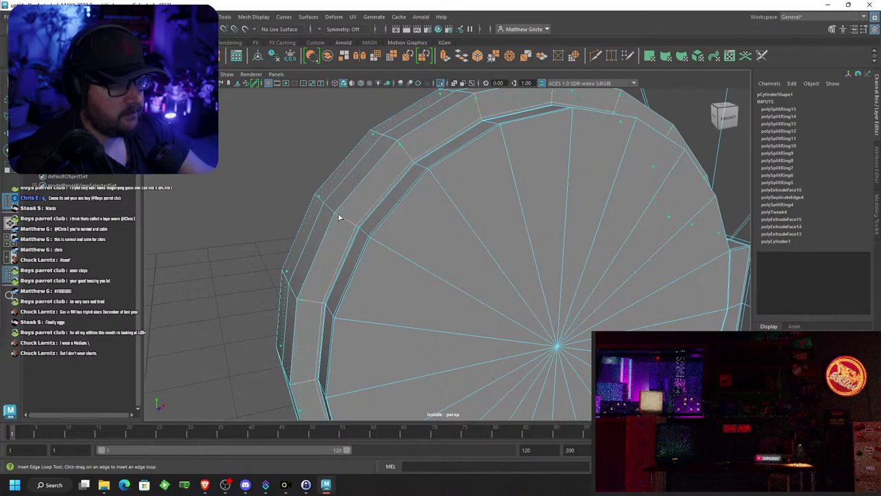
pyautogui.click(338, 216)
pyautogui.keyDown('alt'); pyautogui.moveTo(338, 216); pyautogui.dragTo(406, 235); pyautogui.keyUp('alt')
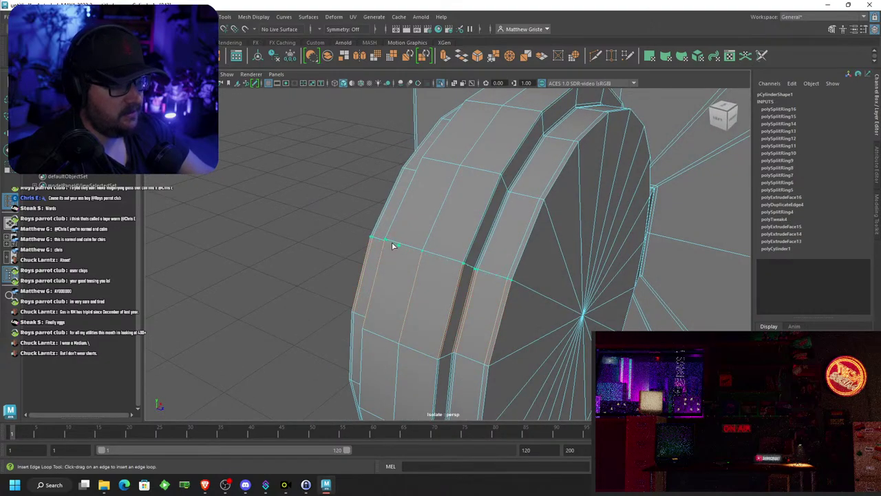
pyautogui.click(388, 240)
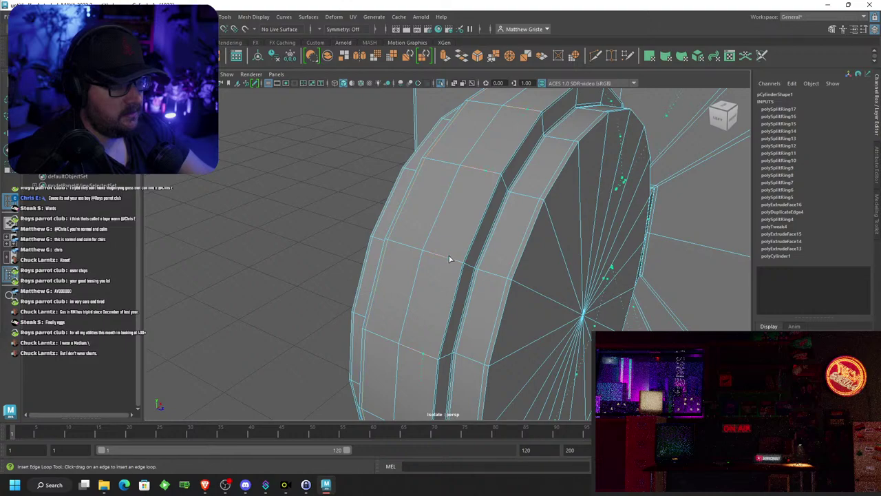
pyautogui.moveTo(449, 256); pyautogui.dragTo(544, 257)
pyautogui.scroll(-5, 501, 257)
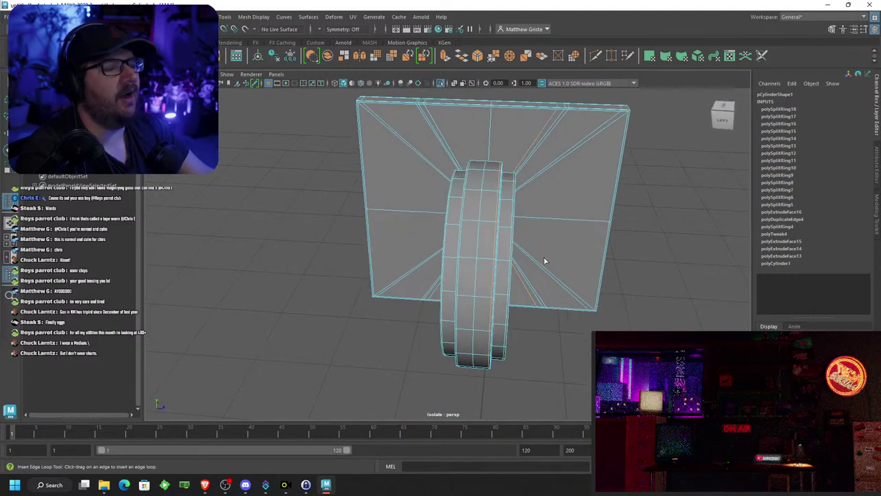
# Turn on the smooth mesh preview for the disc-and-plate mount and return to object mode
pyautogui.press('3')
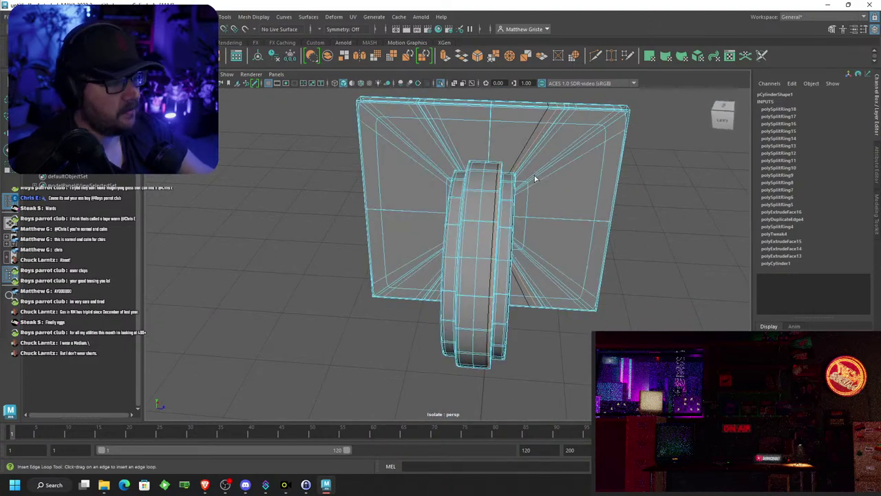
pyautogui.moveTo(535, 179); pyautogui.dragTo(577, 162, button='right')
pyautogui.click(639, 217)
pyautogui.scroll(-4, 616, 212)
pyautogui.keyDown('alt'); pyautogui.moveTo(616, 212); pyautogui.dragTo(466, 187); pyautogui.keyUp('alt')
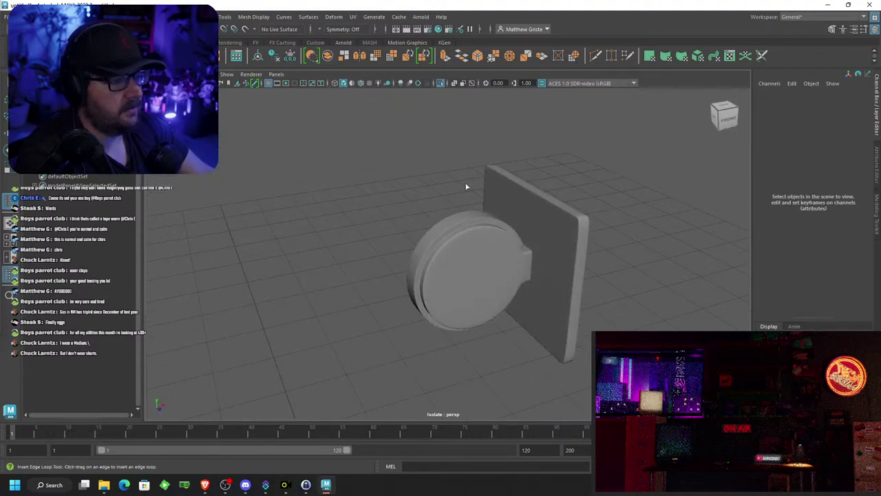
# Turn off view isolation to show the whole display assembly
pyautogui.click(226, 74)
pyautogui.moveTo(252, 91)
pyautogui.click(331, 99)
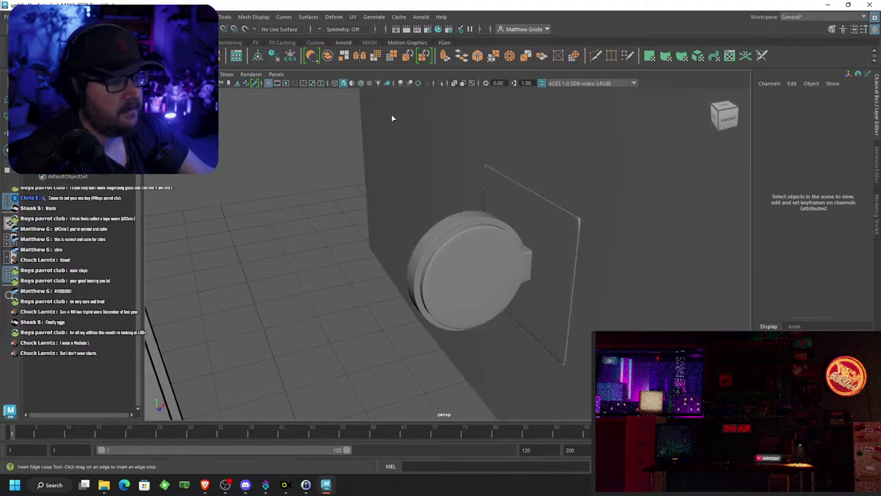
# Move the post stand along X to about 1.22 so it meets the disc mount behind the screen
pyautogui.keyDown('alt'); pyautogui.moveTo(392, 118); pyautogui.dragTo(510, 229); pyautogui.keyUp('alt')
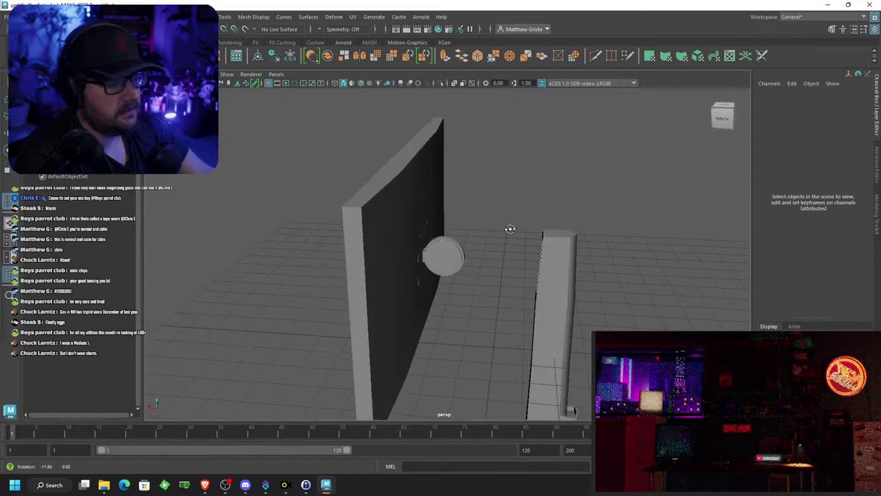
pyautogui.click(555, 252)
pyautogui.scroll(-5, 555, 252)
pyautogui.press('w')
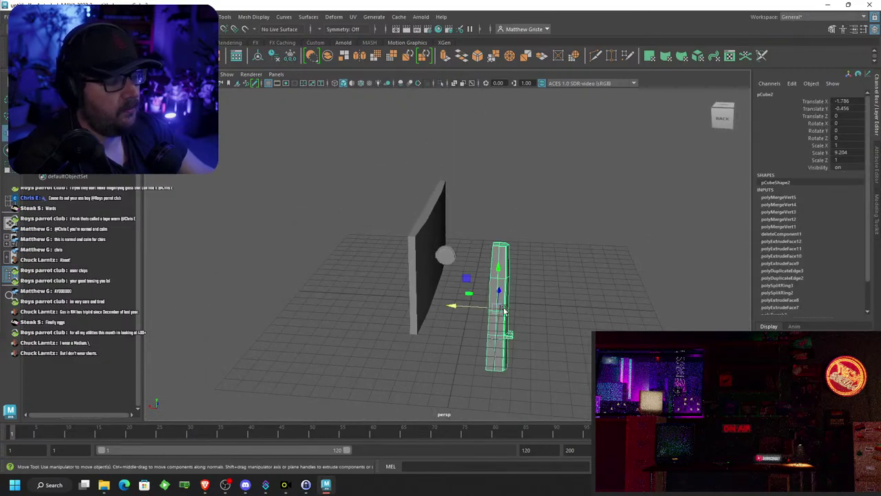
pyautogui.moveTo(504, 311); pyautogui.dragTo(459, 307)
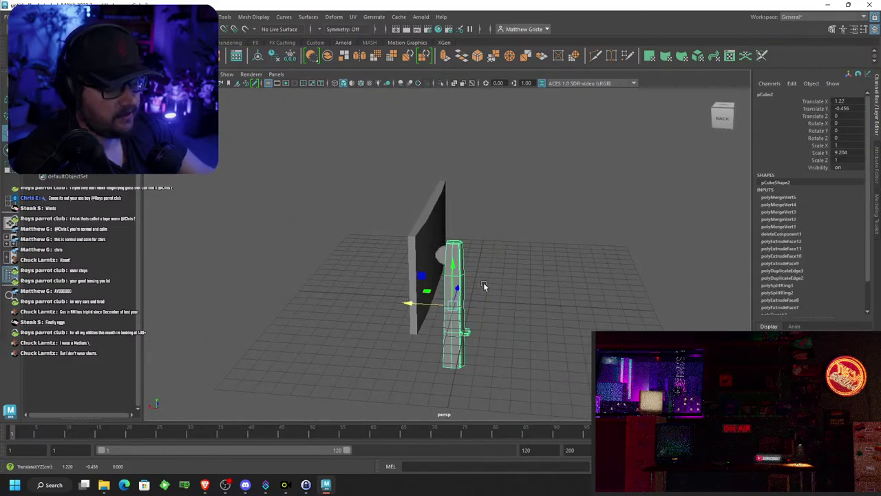
pyautogui.scroll(3, 496, 272)
# Move the post's outer top corner vertices down and slightly inward to steepen its sloped top, and return to object mode
pyautogui.keyDown('alt'); pyautogui.moveTo(514, 259); pyautogui.dragTo(437, 204); pyautogui.keyUp('alt')
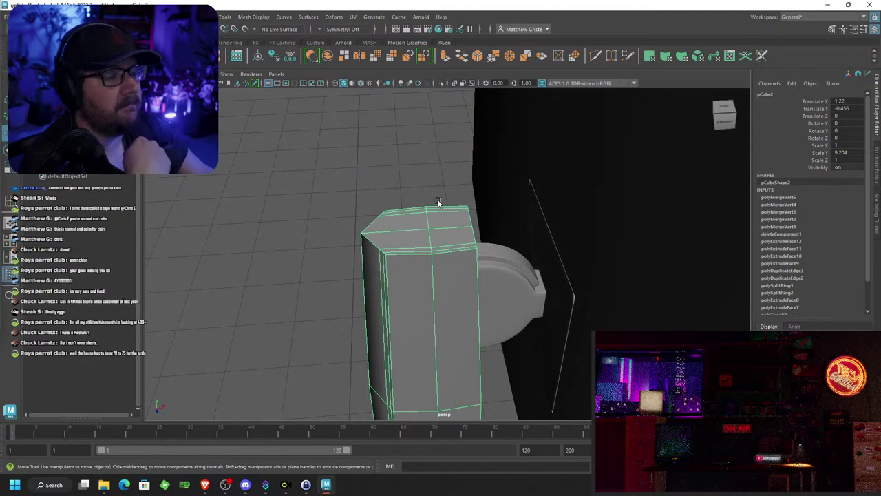
pyautogui.rightClick(410, 219)
pyautogui.click(366, 212)
pyautogui.moveTo(314, 172); pyautogui.dragTo(390, 268)
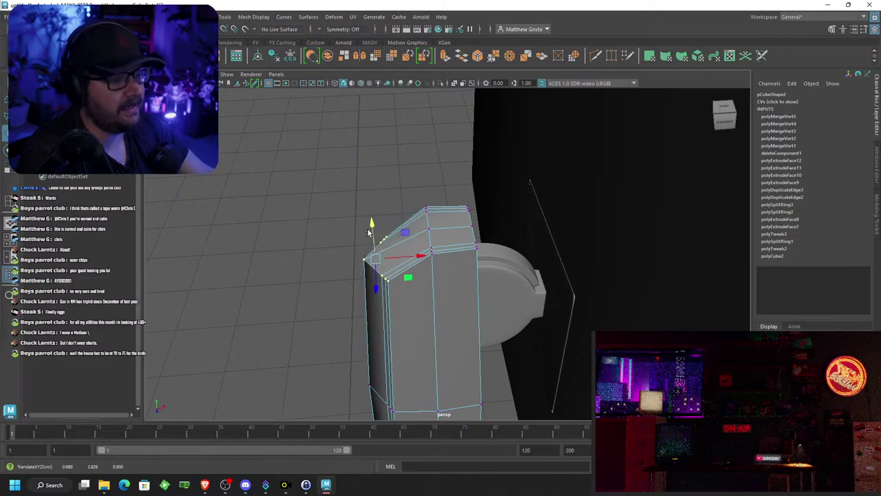
pyautogui.keyDown('alt'); pyautogui.moveTo(369, 220); pyautogui.dragTo(387, 210); pyautogui.keyUp('alt')
pyautogui.moveTo(346, 175); pyautogui.dragTo(356, 190)
pyautogui.moveTo(354, 141); pyautogui.dragTo(354, 150)
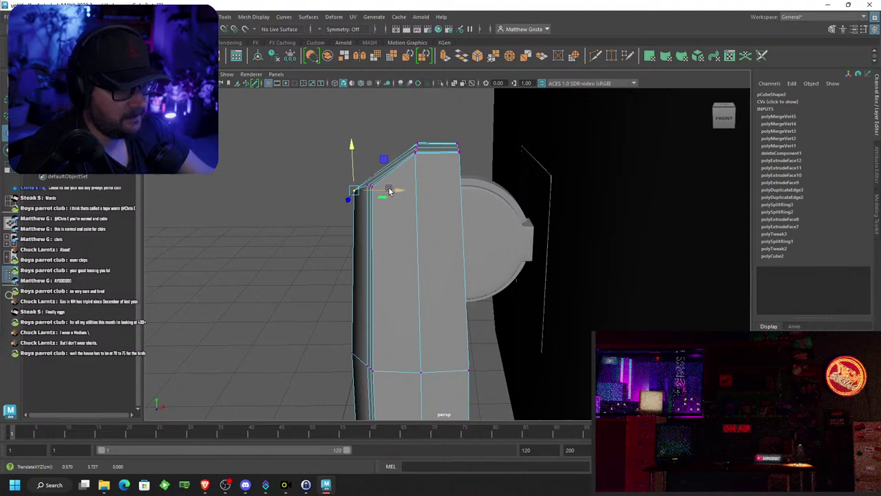
pyautogui.moveTo(391, 190); pyautogui.dragTo(397, 190)
pyautogui.moveTo(387, 177); pyautogui.dragTo(433, 161, button='right')
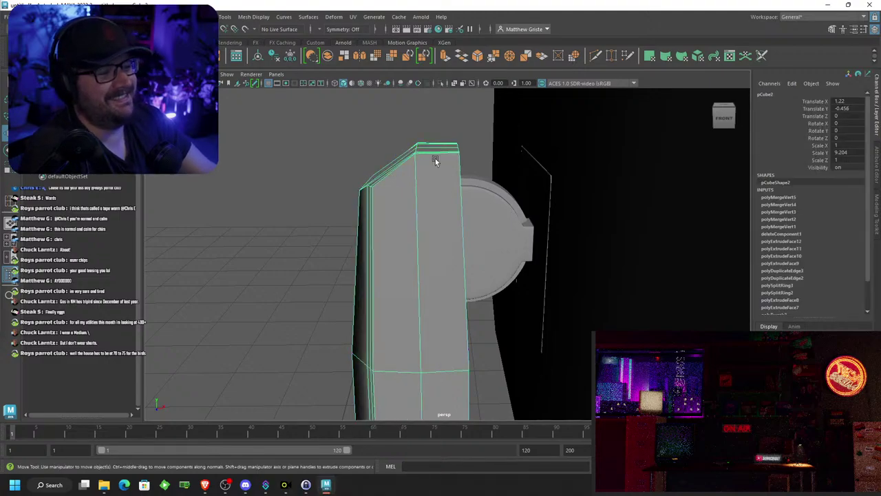
# Insert supporting edge loops across the post near its top, just above its upper horizontal division, and lower down toward its base
pyautogui.click(226, 16)
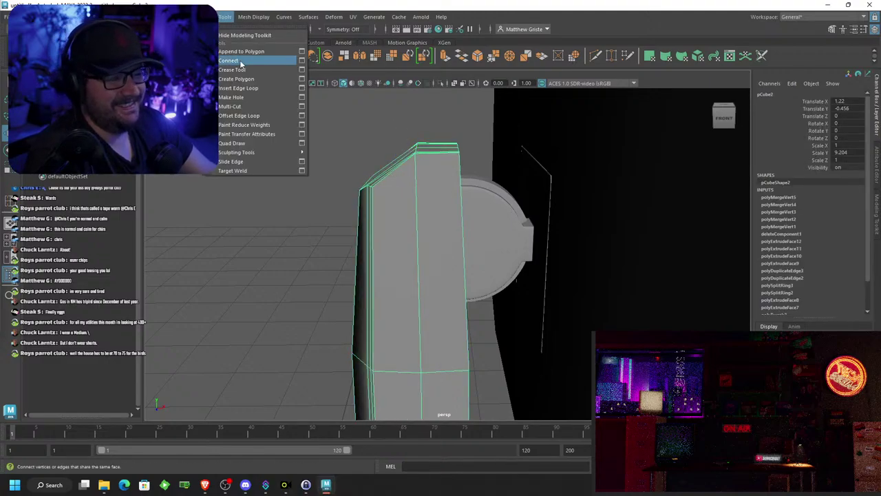
pyautogui.click(256, 95)
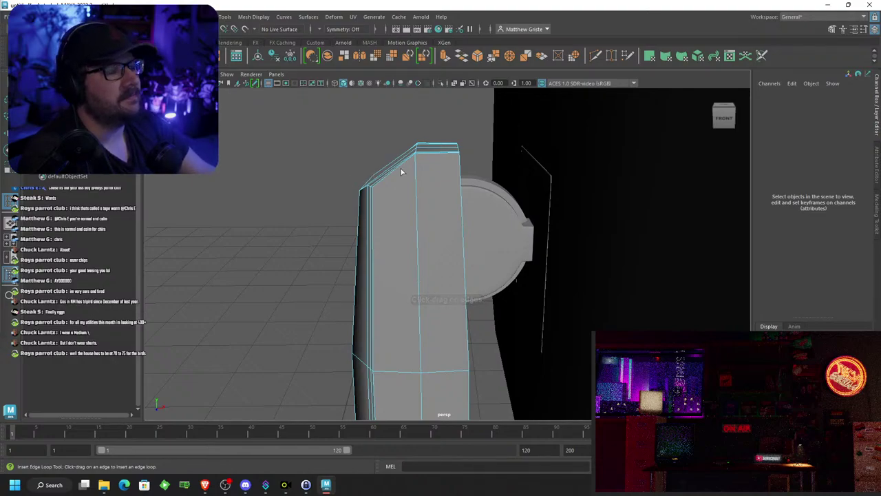
pyautogui.scroll(2, 402, 169)
pyautogui.moveTo(404, 148); pyautogui.dragTo(466, 167)
pyautogui.click(410, 127)
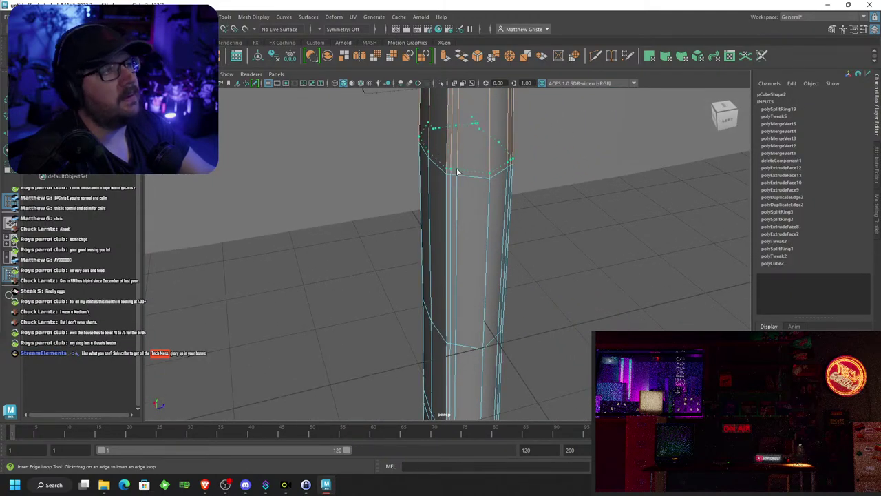
pyautogui.click(457, 167)
pyautogui.keyDown('alt'); pyautogui.moveTo(466, 269); pyautogui.dragTo(433, 198); pyautogui.keyUp('alt')
pyautogui.scroll(-3, 433, 199)
pyautogui.keyDown('alt'); pyautogui.moveTo(435, 323); pyautogui.dragTo(421, 179, button='middle'); pyautogui.keyUp('alt')
pyautogui.scroll(3, 420, 275)
pyautogui.moveTo(420, 278); pyautogui.dragTo(416, 322)
# Insert edge loops tight along the upper and lower borders of the post's loop band and where the loop meets the post
pyautogui.keyDown('alt'); pyautogui.moveTo(418, 315); pyautogui.dragTo(513, 274); pyautogui.keyUp('alt')
pyautogui.keyDown('alt'); pyautogui.moveTo(368, 277); pyautogui.dragTo(611, 256, button='middle'); pyautogui.keyUp('alt')
pyautogui.scroll(5, 564, 244)
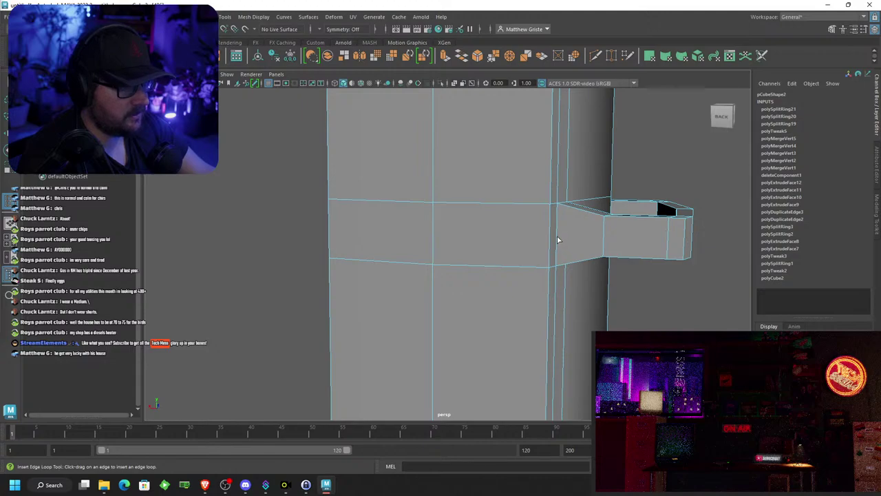
pyautogui.click(557, 210)
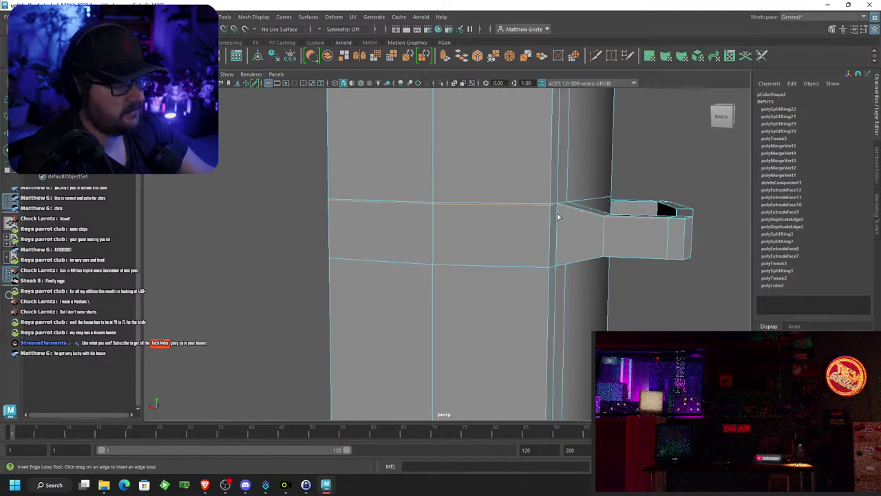
pyautogui.click(554, 268)
pyautogui.keyDown('alt'); pyautogui.moveTo(553, 269); pyautogui.dragTo(462, 227); pyautogui.keyUp('alt')
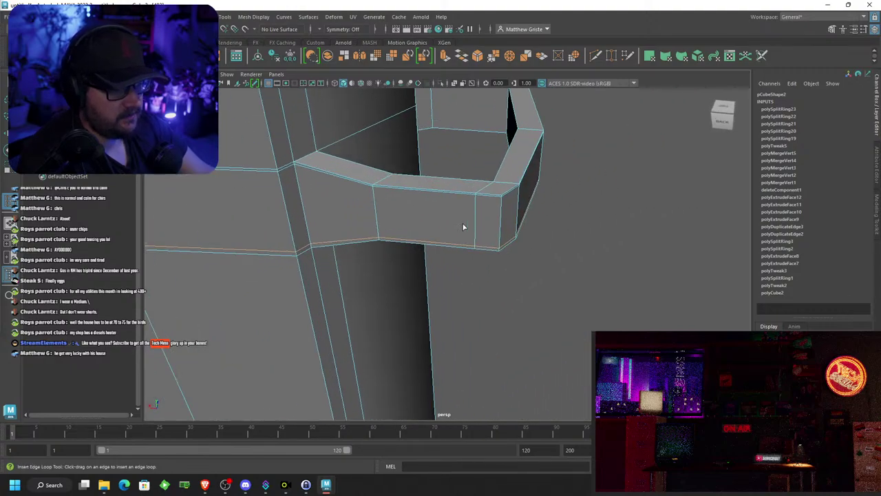
pyautogui.click(296, 167)
pyautogui.keyDown('alt'); pyautogui.moveTo(296, 168); pyautogui.dragTo(468, 199); pyautogui.keyUp('alt')
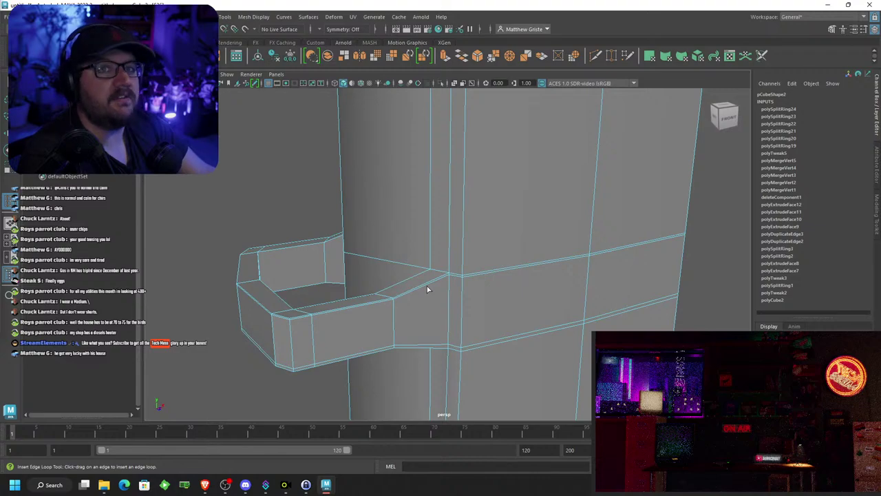
pyautogui.click(446, 280)
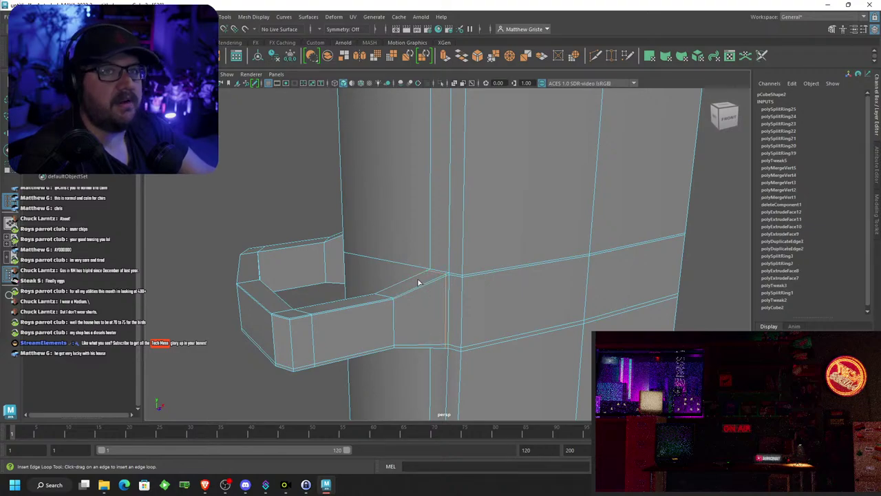
# Insert supporting edge loops on the post body just above and just below the loop band
pyautogui.keyDown('alt'); pyautogui.moveTo(344, 299); pyautogui.dragTo(463, 254); pyautogui.keyUp('alt')
pyautogui.press('3')
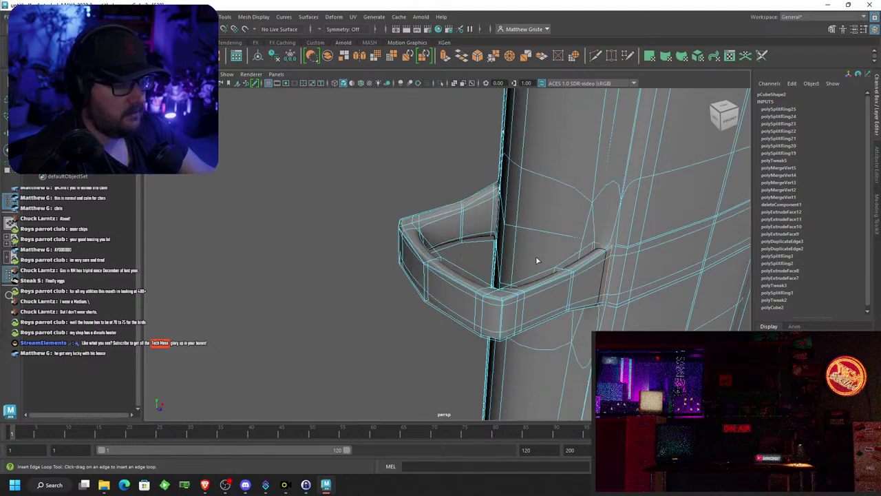
pyautogui.press('1')
pyautogui.keyDown('alt'); pyautogui.moveTo(565, 257); pyautogui.dragTo(562, 239); pyautogui.keyUp('alt')
pyautogui.scroll(2, 560, 240)
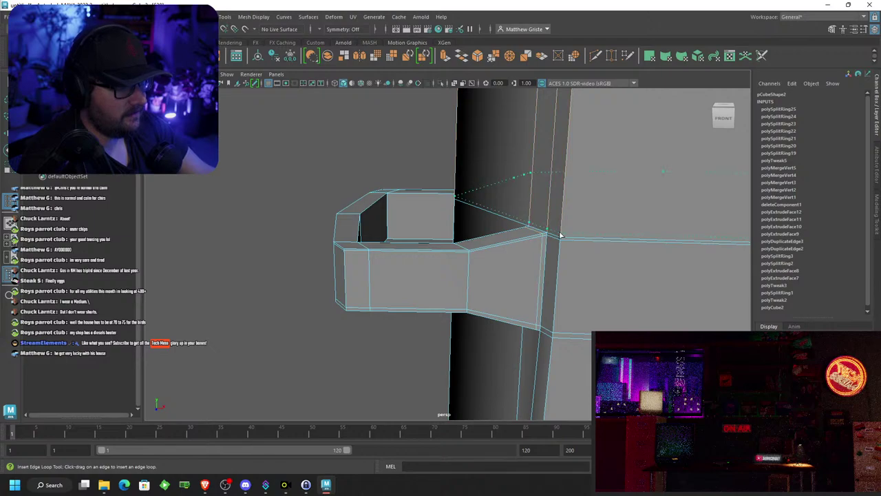
pyautogui.click(560, 236)
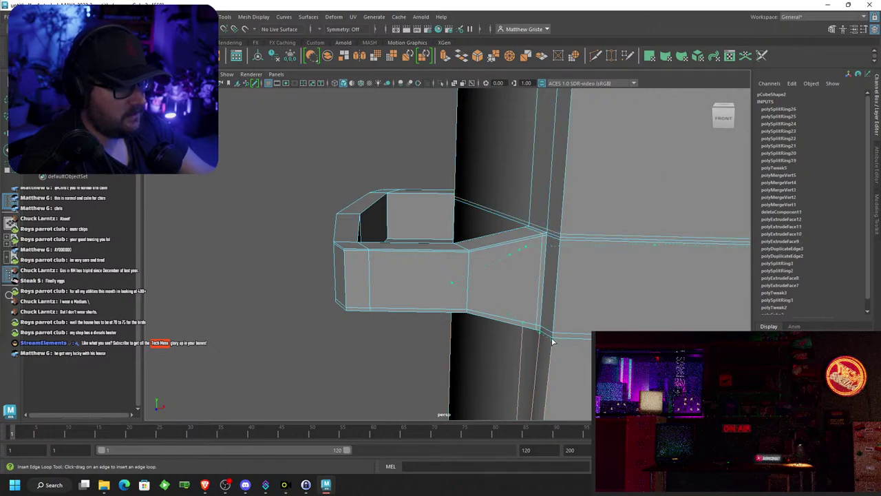
pyautogui.click(552, 340)
# Turn on the smooth mesh preview for the post, return to object mode and inspect the loop
pyautogui.keyDown('alt'); pyautogui.moveTo(552, 340); pyautogui.dragTo(475, 309); pyautogui.keyUp('alt')
pyautogui.press('3')
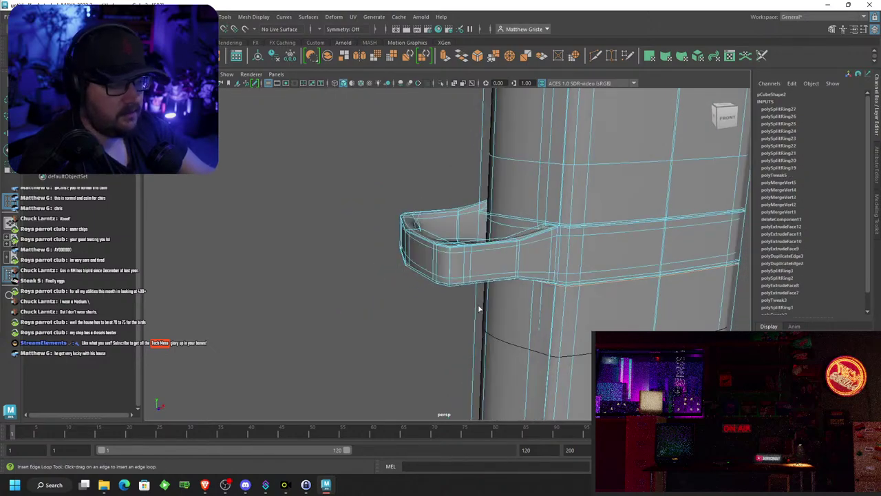
pyautogui.moveTo(517, 268); pyautogui.dragTo(554, 197, button='right')
pyautogui.scroll(-3, 343, 269)
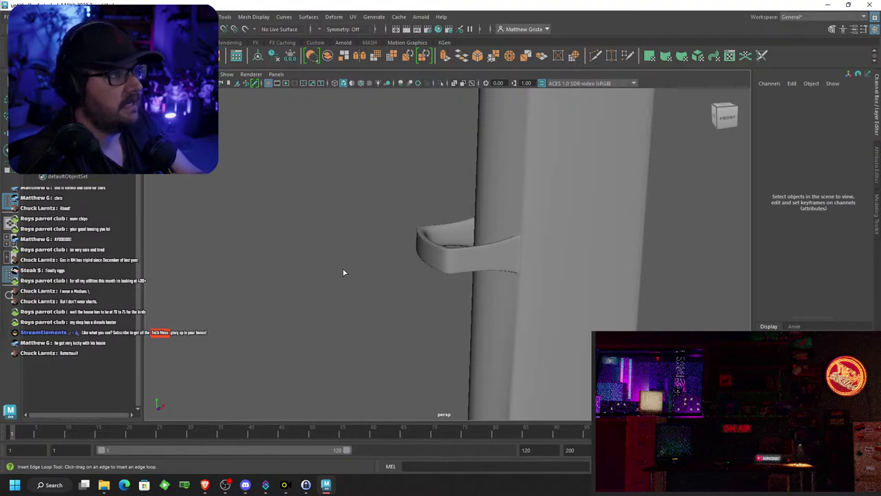
pyautogui.keyDown('alt'); pyautogui.moveTo(350, 222); pyautogui.dragTo(502, 201); pyautogui.keyUp('alt')
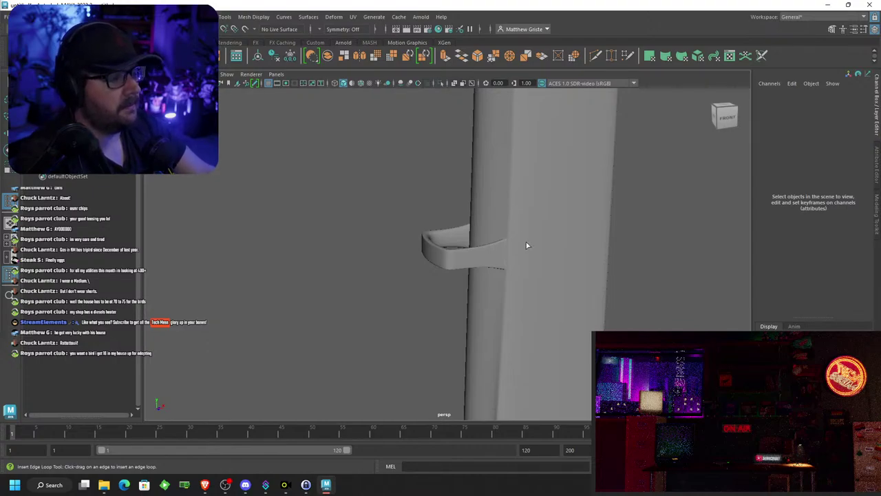
pyautogui.keyDown('alt'); pyautogui.moveTo(527, 245); pyautogui.dragTo(538, 263); pyautogui.keyUp('alt')
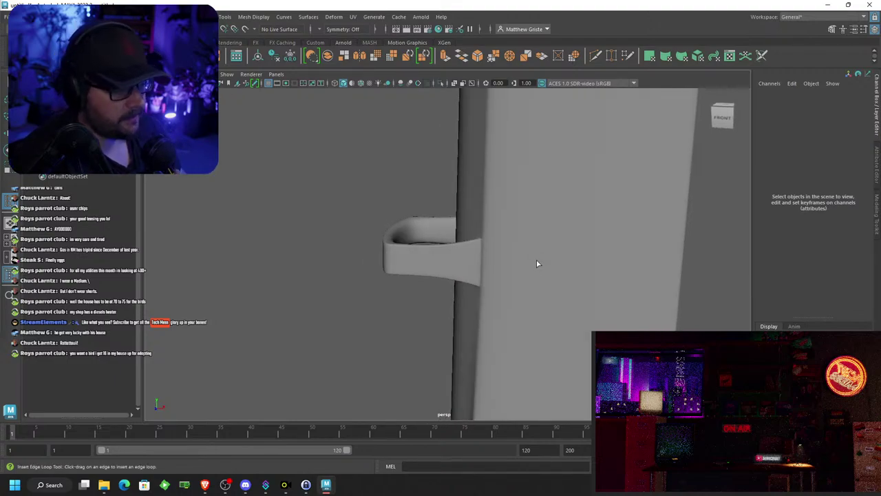
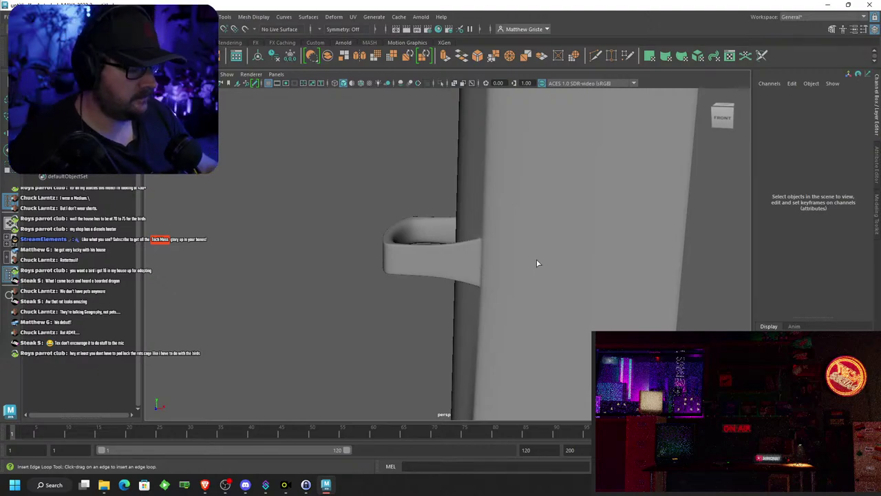
# Select the post and isolate it in the viewport so its recessed side can be edited
pyautogui.scroll(-10, 624, 277)
pyautogui.keyDown('alt'); pyautogui.moveTo(564, 255); pyautogui.dragTo(389, 233); pyautogui.keyUp('alt')
pyautogui.scroll(-3, 515, 253)
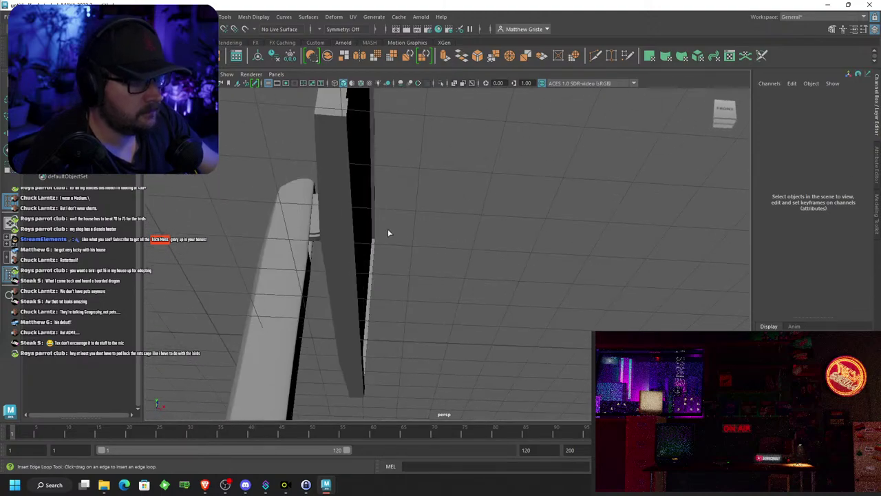
pyautogui.click(305, 285)
pyautogui.keyDown('alt'); pyautogui.moveTo(305, 285); pyautogui.dragTo(369, 235); pyautogui.keyUp('alt')
pyautogui.scroll(-3, 369, 235)
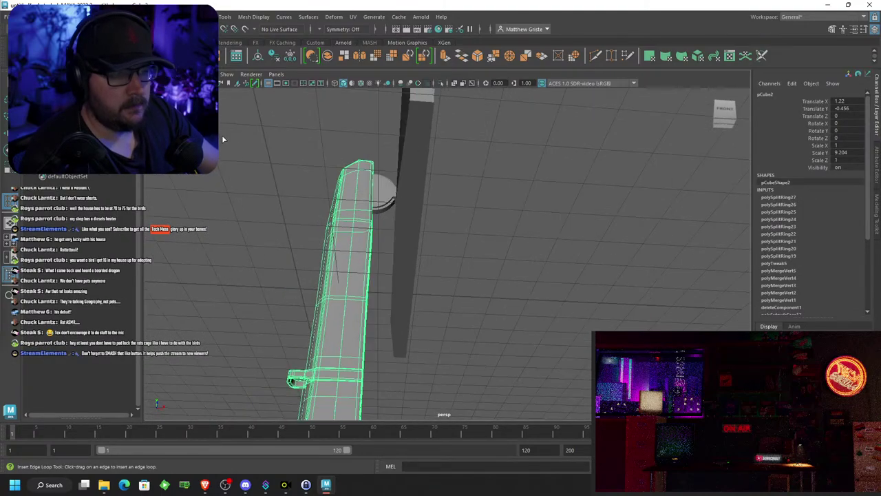
pyautogui.click(226, 75)
pyautogui.moveTo(262, 90)
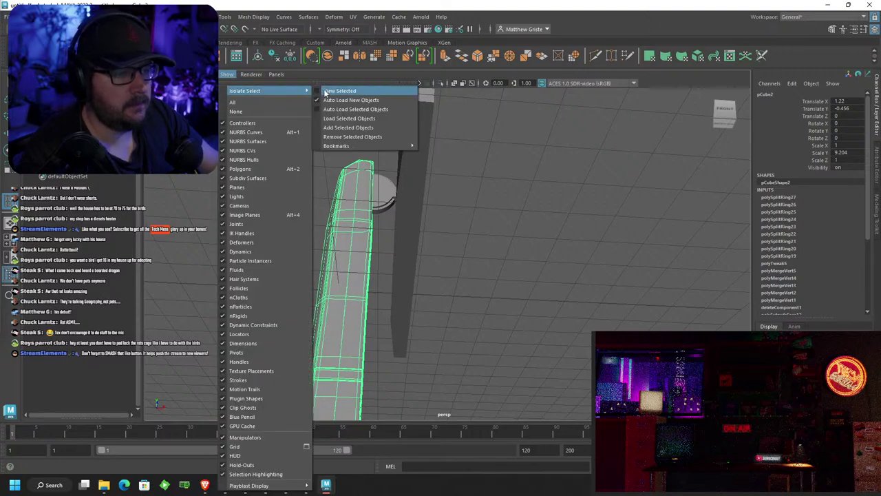
pyautogui.click(351, 92)
pyautogui.keyDown('alt'); pyautogui.moveTo(413, 157); pyautogui.dragTo(338, 191); pyautogui.keyUp('alt')
pyautogui.keyDown('alt'); pyautogui.moveTo(497, 183); pyautogui.dragTo(385, 248, button='middle'); pyautogui.keyUp('alt')
pyautogui.scroll(5, 388, 258)
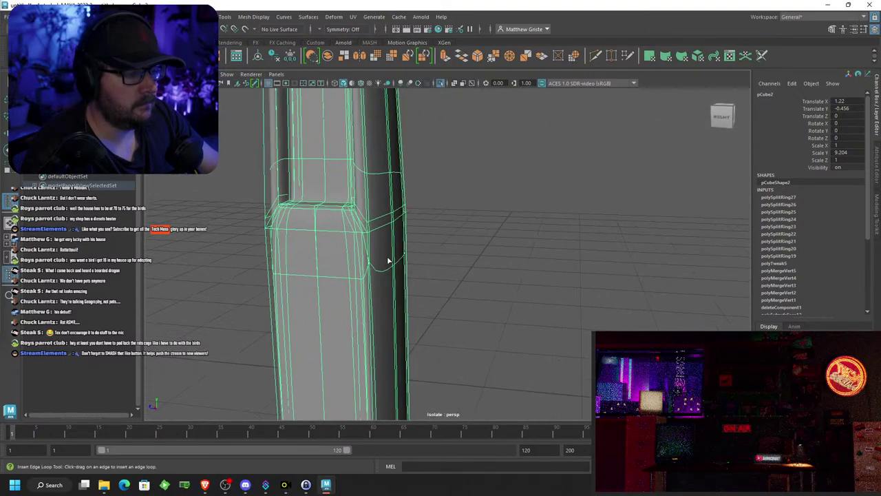
# Leave the edge loop tool, select the horizontal edges just beneath the post's recess and move them well down the post
pyautogui.click(355, 238)
pyautogui.keyDown('alt'); pyautogui.moveTo(356, 240); pyautogui.dragTo(427, 272); pyautogui.keyUp('alt')
pyautogui.click(244, 215)
pyautogui.keyDown('alt'); pyautogui.moveTo(243, 215); pyautogui.dragTo(425, 236, button='middle'); pyautogui.keyUp('alt')
pyautogui.keyDown('alt'); pyautogui.moveTo(425, 236); pyautogui.dragTo(390, 233); pyautogui.keyUp('alt')
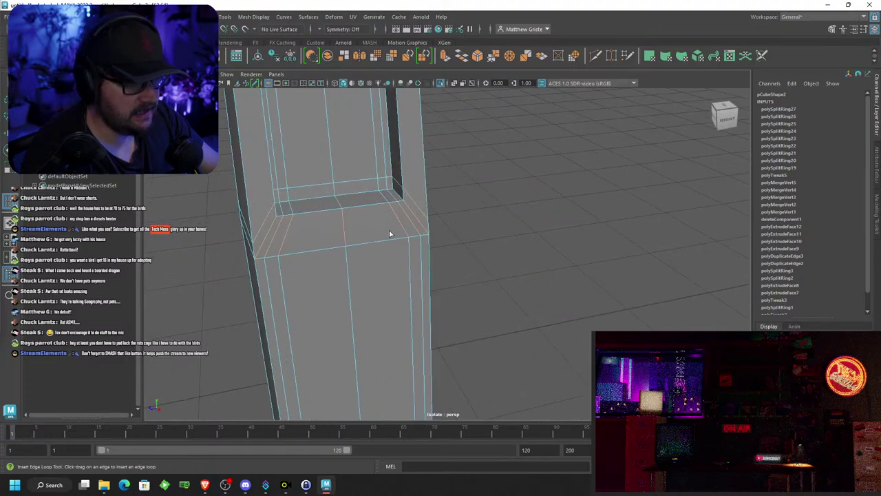
pyautogui.keyDown('alt'); pyautogui.moveTo(309, 209); pyautogui.dragTo(405, 210); pyautogui.keyUp('alt')
pyautogui.moveTo(405, 210); pyautogui.dragTo(415, 195, button='right')
pyautogui.press('q')
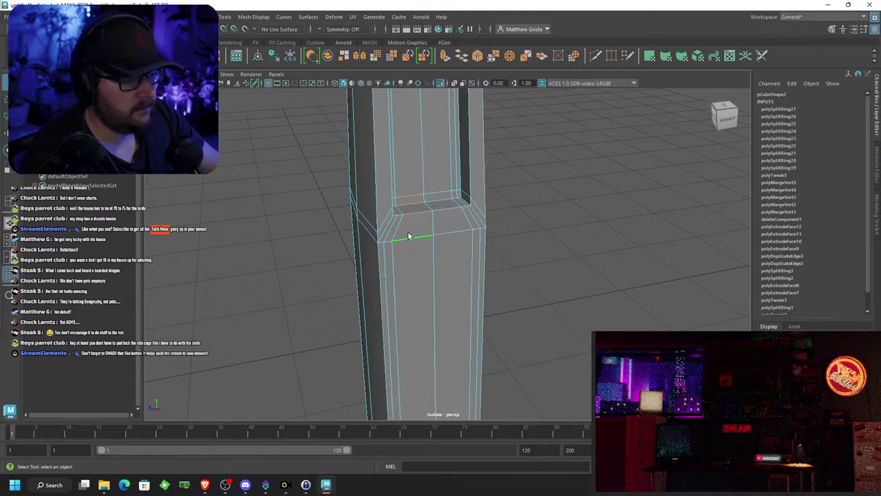
pyautogui.click(408, 239)
pyautogui.press('w')
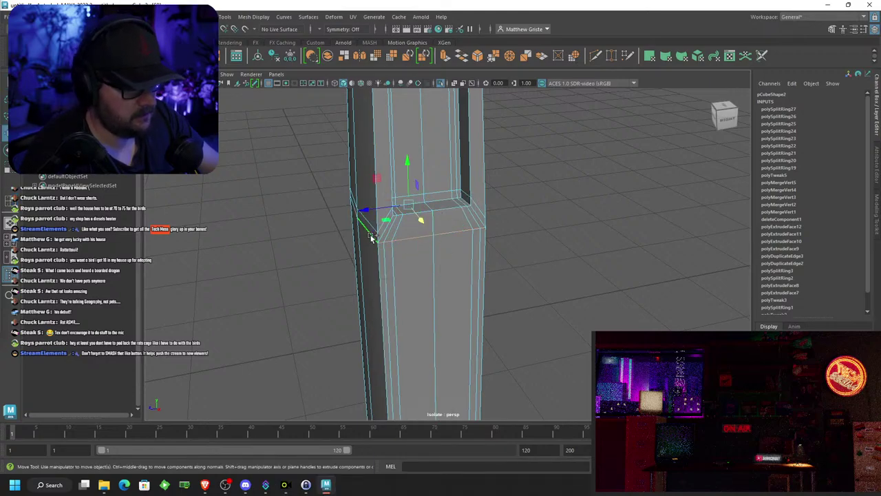
pyautogui.keyDown('alt'); pyautogui.moveTo(564, 234); pyautogui.dragTo(645, 271); pyautogui.keyUp('alt')
pyautogui.keyDown('alt'); pyautogui.moveTo(688, 285); pyautogui.dragTo(421, 261, button='middle'); pyautogui.keyUp('alt')
pyautogui.keyDown('alt'); pyautogui.moveTo(421, 261); pyautogui.dragTo(452, 197); pyautogui.keyUp('alt')
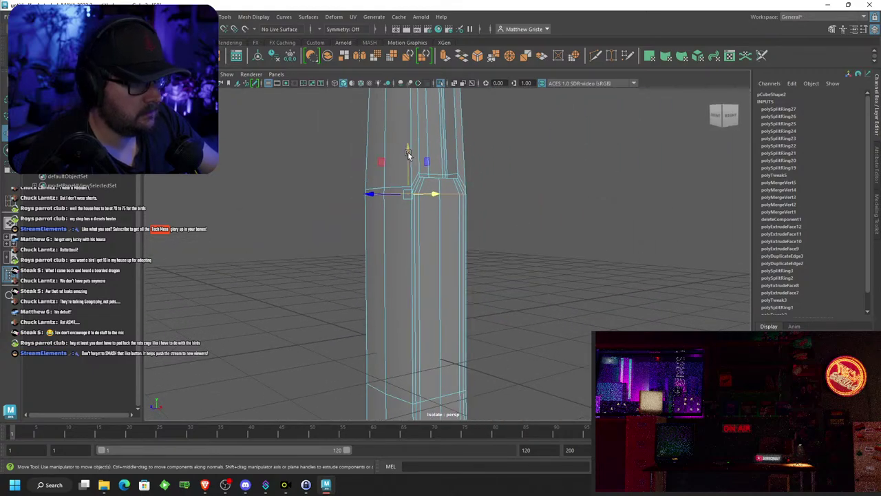
pyautogui.moveTo(408, 154); pyautogui.dragTo(411, 320)
# Select the row of ledge faces at the recess's lower end, move them down to lengthen the recess, and return to object mode
pyautogui.keyDown('alt'); pyautogui.moveTo(451, 176); pyautogui.dragTo(408, 212); pyautogui.keyUp('alt')
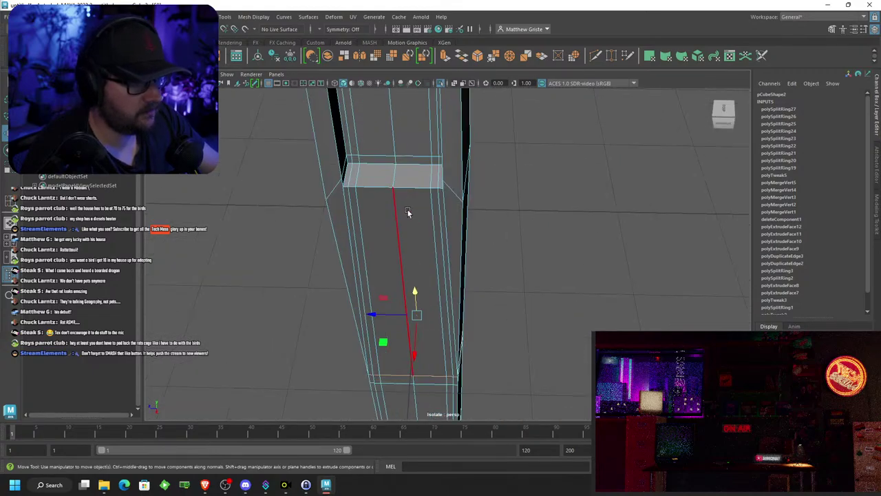
pyautogui.click(348, 175)
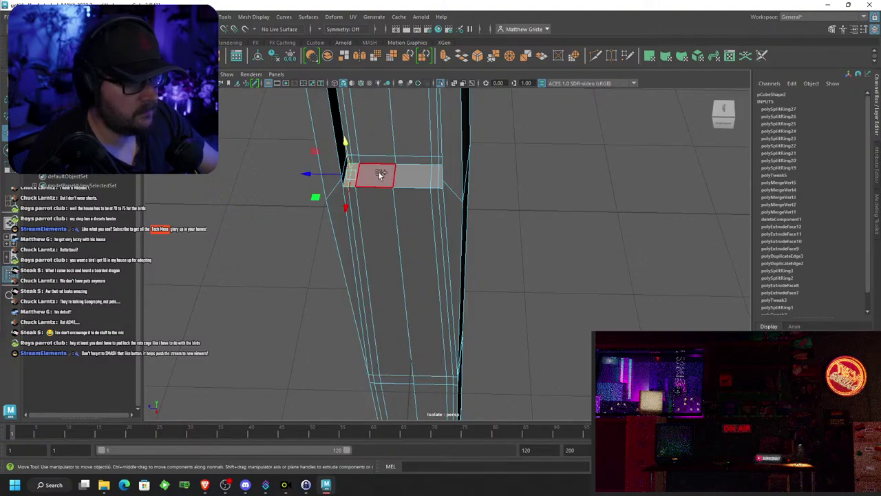
pyautogui.keyDown('shift'); pyautogui.click(426, 174); pyautogui.keyUp('shift')
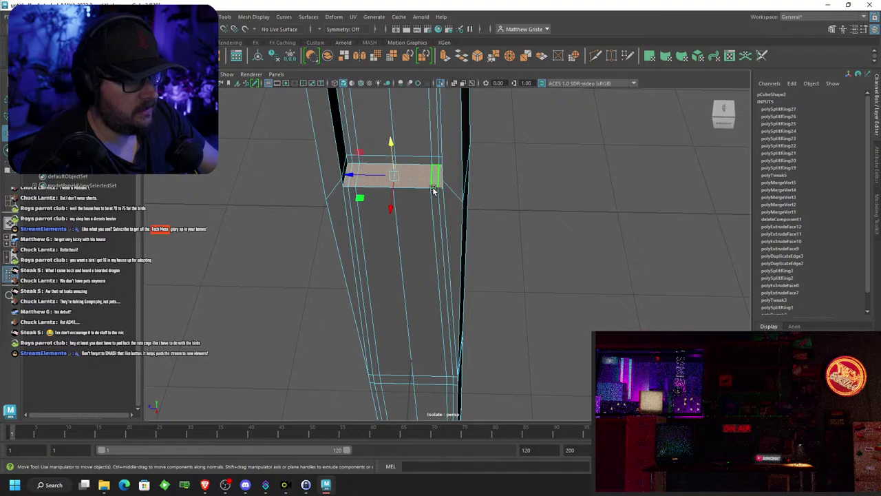
pyautogui.scroll(-4, 435, 196)
pyautogui.keyDown('alt'); pyautogui.moveTo(441, 240); pyautogui.dragTo(458, 212); pyautogui.keyUp('alt')
pyautogui.moveTo(424, 167); pyautogui.dragTo(416, 326)
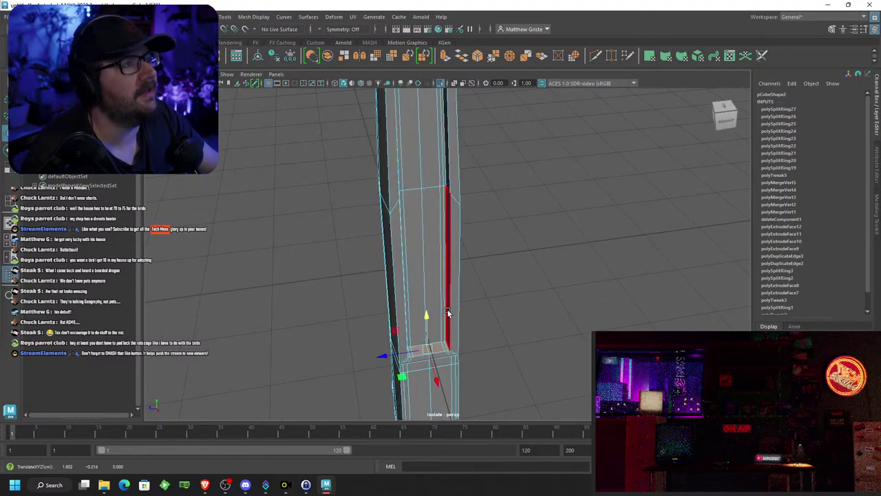
pyautogui.click(533, 280)
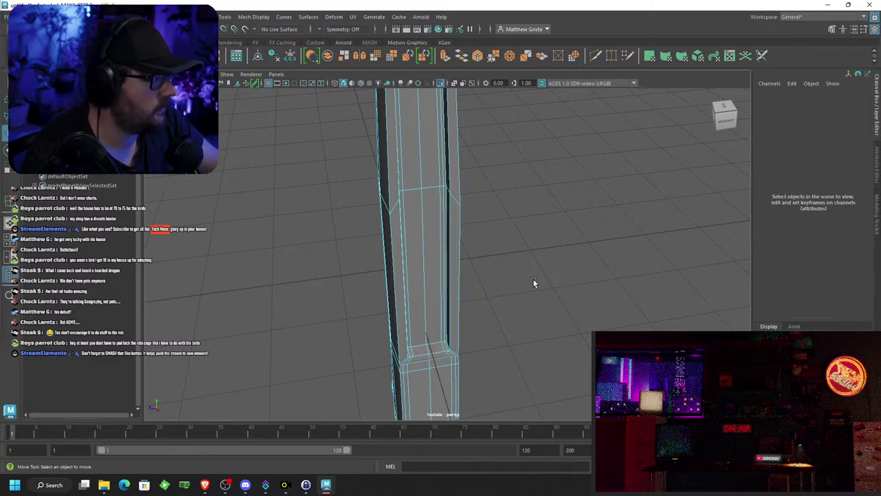
pyautogui.scroll(-5, 533, 279)
pyautogui.moveTo(445, 179); pyautogui.dragTo(494, 159, button='right')
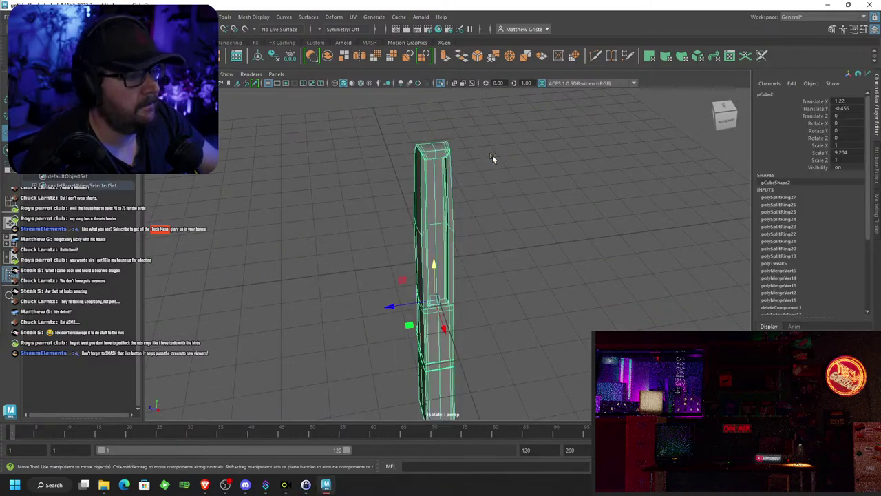
pyautogui.click(501, 199)
pyautogui.scroll(-5, 502, 200)
# Turn off the isolated view so the display and mount are shown with the post again
pyautogui.click(251, 74)
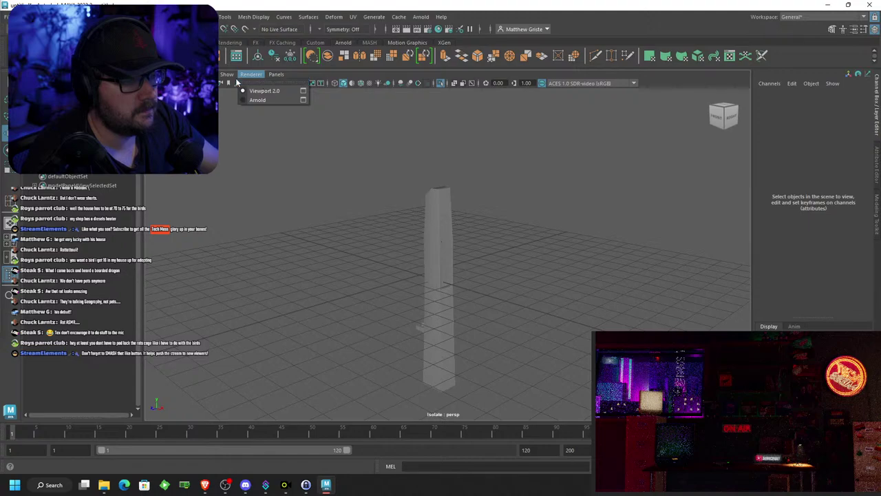
pyautogui.moveTo(228, 75)
pyautogui.moveTo(258, 92)
pyautogui.click(341, 91)
pyautogui.scroll(-4, 356, 123)
pyautogui.keyDown('alt'); pyautogui.moveTo(364, 127); pyautogui.dragTo(448, 246); pyautogui.keyUp('alt')
pyautogui.scroll(5, 510, 164)
# Select the post, mount and display together in object mode and raise them above the grid to a Translate Y of 4.016
pyautogui.click(465, 209)
pyautogui.keyDown('shift'); pyautogui.click(501, 191); pyautogui.keyUp('shift')
pyautogui.keyDown('alt'); pyautogui.moveTo(448, 246); pyautogui.dragTo(428, 179, button='middle'); pyautogui.keyUp('alt')
pyautogui.click(425, 280)
pyautogui.moveTo(426, 284); pyautogui.dragTo(393, 225, button='right')
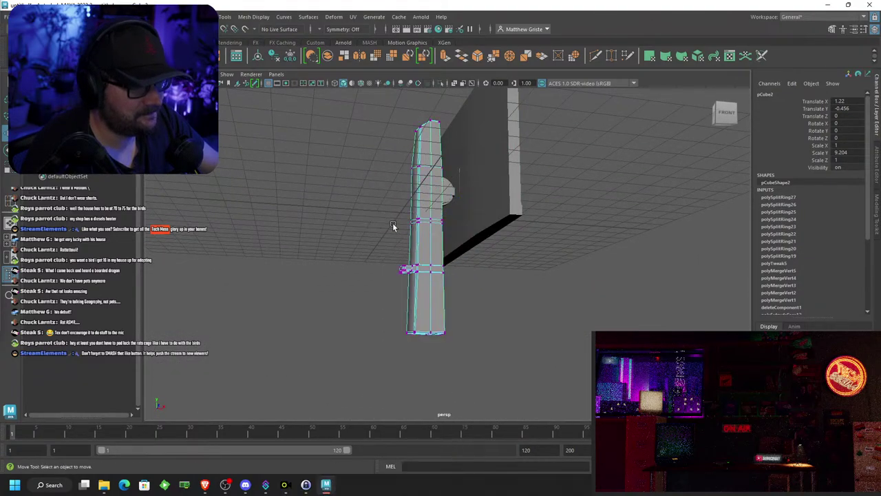
pyautogui.keyDown('alt'); pyautogui.moveTo(392, 226); pyautogui.dragTo(463, 119); pyautogui.keyUp('alt')
pyautogui.press('F8')
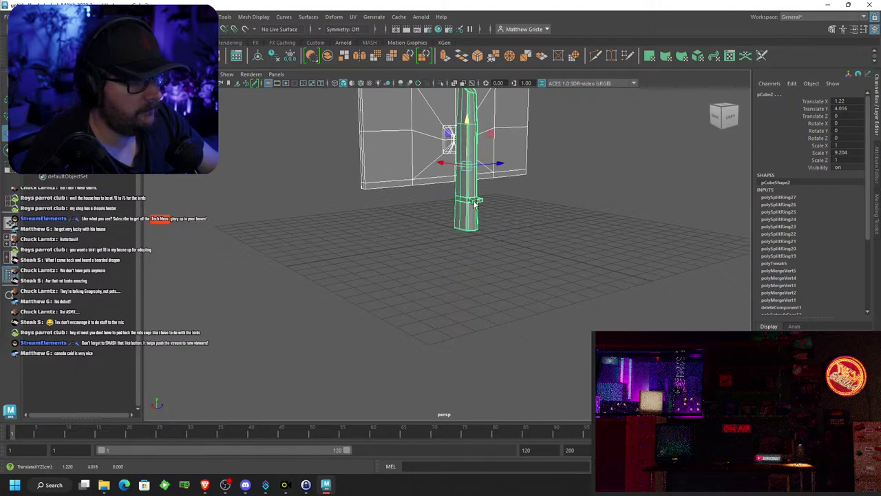
pyautogui.click(509, 222)
# Create a polygon cylinder at the origin and flatten it into a disc with a Scale Y of 0.192
pyautogui.scroll(3, 509, 222)
pyautogui.keyDown('alt'); pyautogui.moveTo(508, 222); pyautogui.dragTo(368, 231); pyautogui.keyUp('alt')
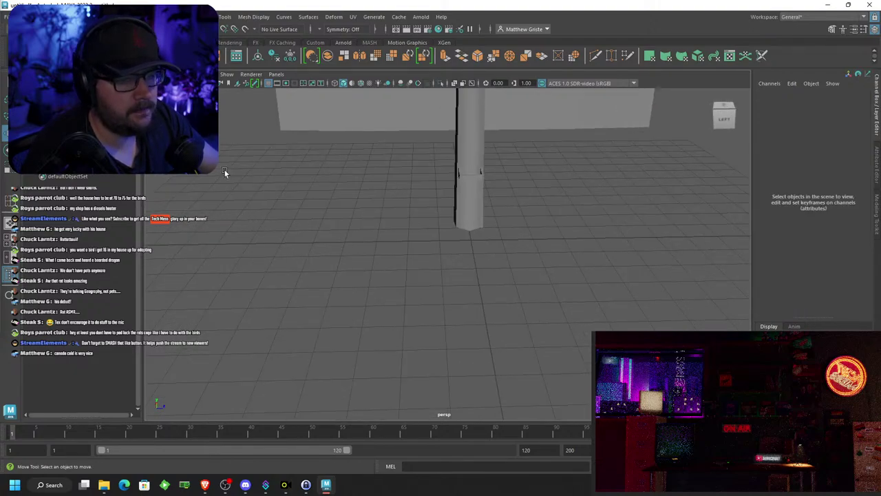
pyautogui.click(58, 56)
pyautogui.press('r')
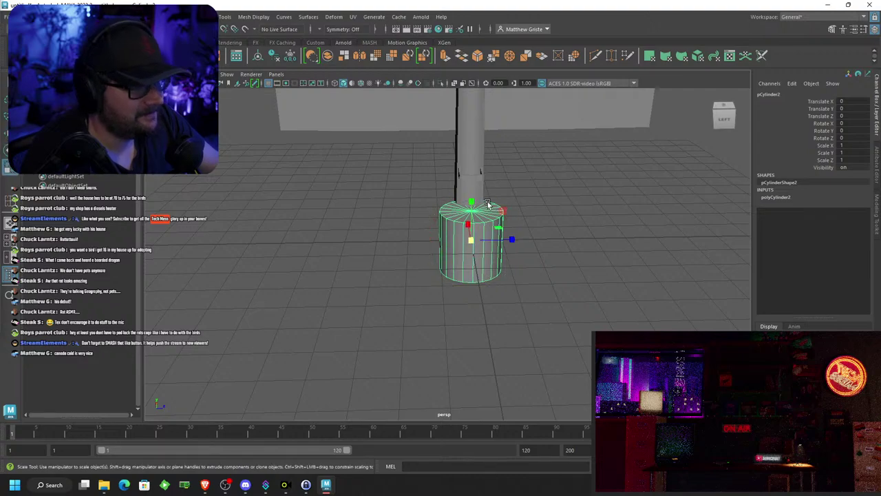
pyautogui.moveTo(471, 201); pyautogui.dragTo(500, 254)
pyautogui.press('w')
# Slide the disc beneath the post along the X axis to a Translate X of 1.406
pyautogui.scroll(1, 501, 254)
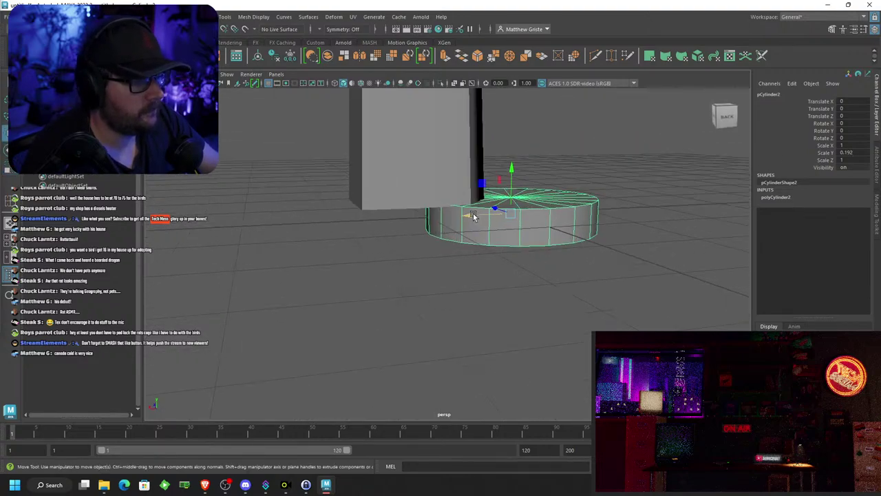
pyautogui.moveTo(472, 216); pyautogui.dragTo(477, 249)
pyautogui.scroll(-4, 381, 231)
pyautogui.scroll(3, 474, 259)
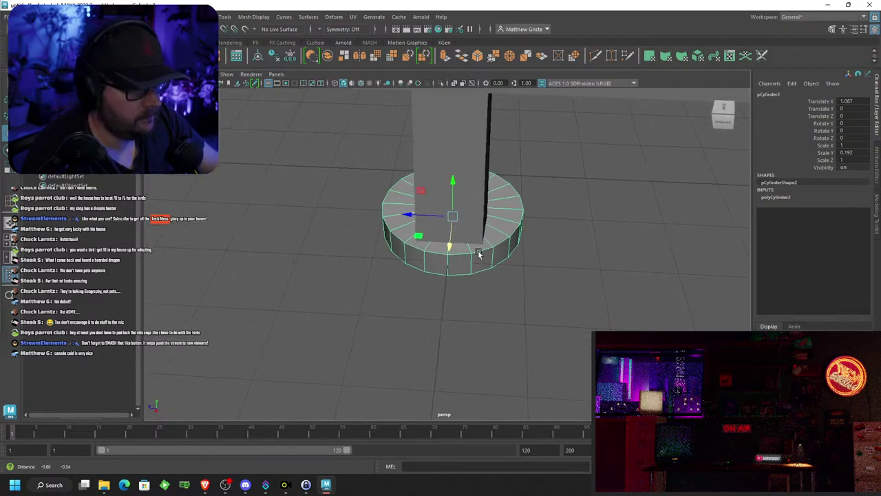
pyautogui.scroll(3, 477, 245)
pyautogui.moveTo(459, 220); pyautogui.dragTo(450, 245)
# Select the disc's outermost vertical edge on the screen side and move it inward along X to flatten the rim
pyautogui.rightClick(440, 286)
pyautogui.moveTo(440, 288); pyautogui.dragTo(441, 192, button='right')
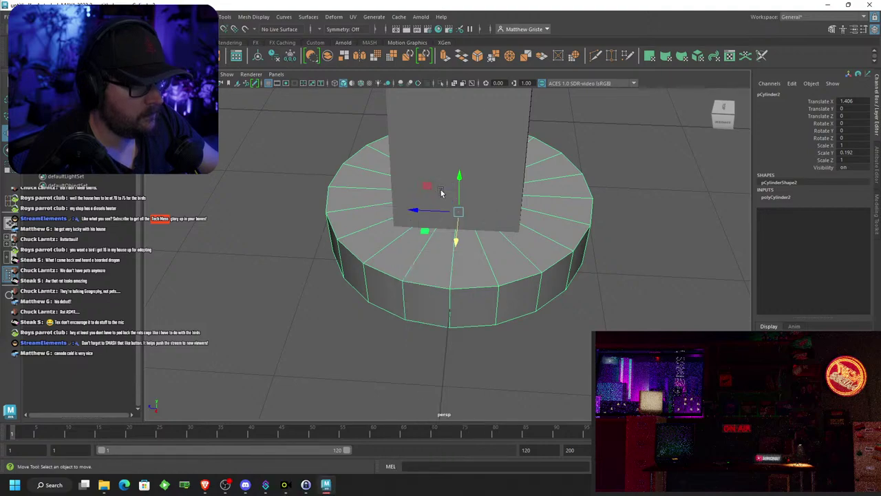
pyautogui.click(452, 300)
pyautogui.moveTo(447, 334); pyautogui.dragTo(447, 319)
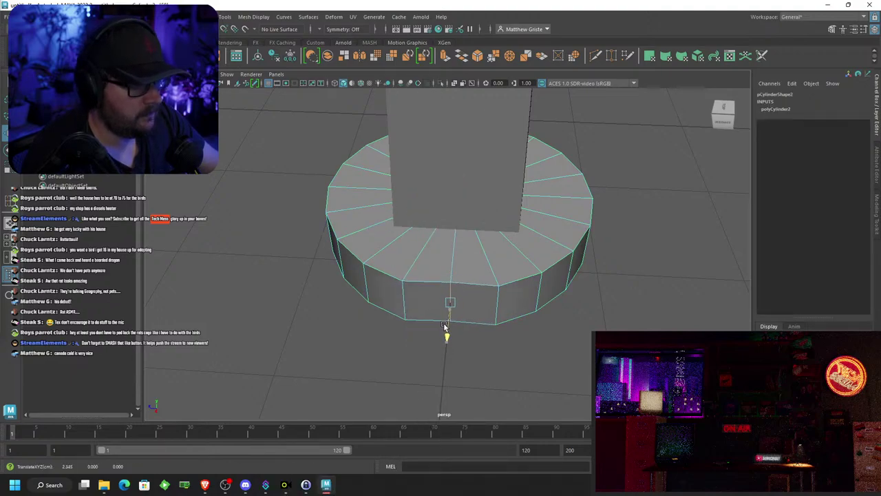
# Select the faces of the flattened rim section and move them inward along X toward the post
pyautogui.moveTo(472, 212); pyautogui.dragTo(472, 238, button='right')
pyautogui.click(472, 305)
pyautogui.keyDown('shift'); pyautogui.click(414, 306); pyautogui.keyUp('shift')
pyautogui.moveTo(446, 337); pyautogui.dragTo(449, 319)
pyautogui.scroll(-2, 493, 311)
pyautogui.keyDown('alt'); pyautogui.moveTo(533, 293); pyautogui.dragTo(457, 261); pyautogui.keyUp('alt')
# Extrude the rim faces on both sides of the flattened section outward by a Local Translate Z of 3.866 to form two legs
pyautogui.click(475, 238)
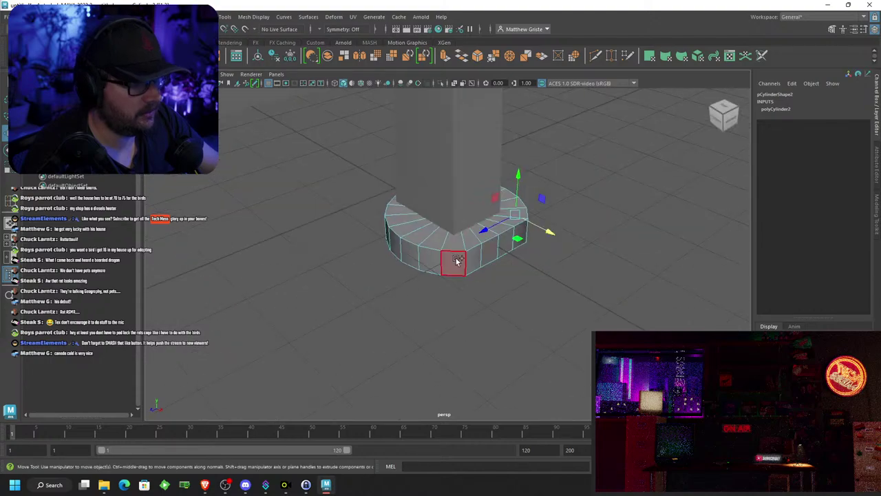
pyautogui.keyDown('shift'); pyautogui.click(419, 259); pyautogui.keyUp('shift')
pyautogui.scroll(-5, 424, 259)
pyautogui.click(445, 58)
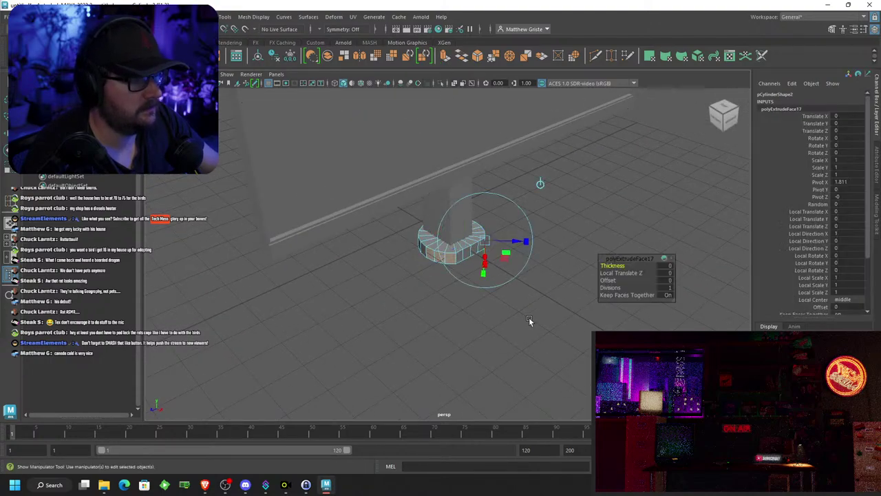
pyautogui.keyDown('alt'); pyautogui.moveTo(529, 321); pyautogui.dragTo(489, 255); pyautogui.keyUp('alt')
pyautogui.moveTo(483, 199); pyautogui.dragTo(615, 215)
pyautogui.keyDown('alt'); pyautogui.moveTo(551, 226); pyautogui.dragTo(443, 230, button='middle'); pyautogui.keyUp('alt')
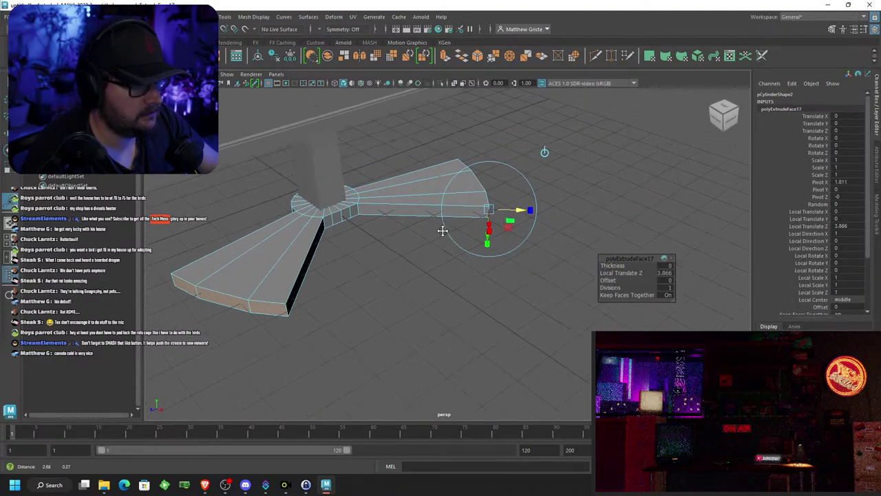
# Narrow the extruded ends of both legs by setting the extrusion's Local Scale X to about -3.174
pyautogui.keyDown('alt'); pyautogui.moveTo(508, 222); pyautogui.dragTo(509, 240); pyautogui.keyUp('alt')
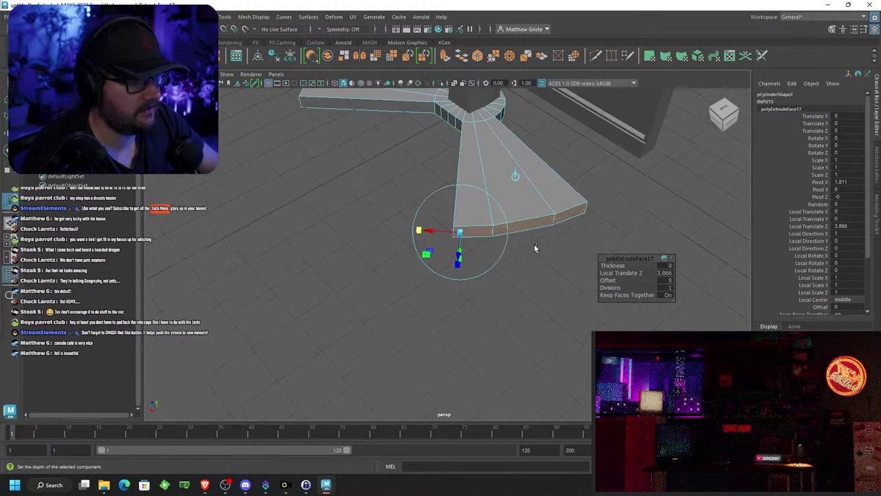
pyautogui.scroll(2, 534, 244)
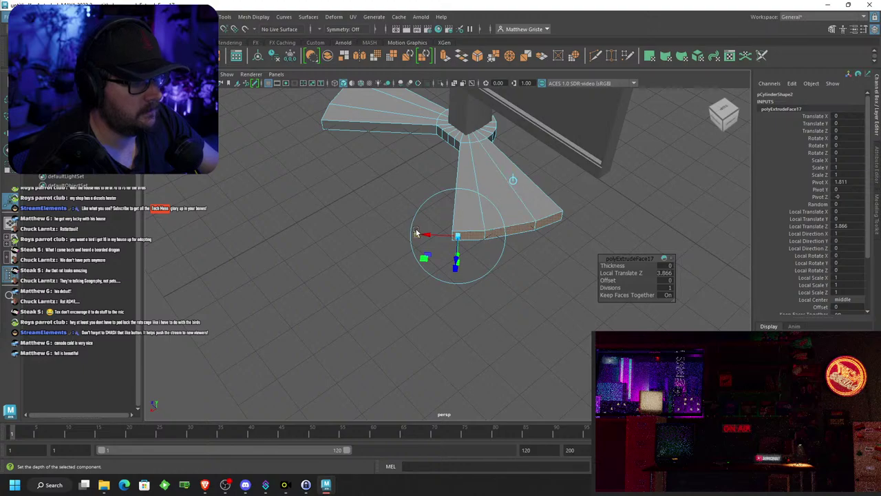
pyautogui.moveTo(416, 234); pyautogui.dragTo(580, 230)
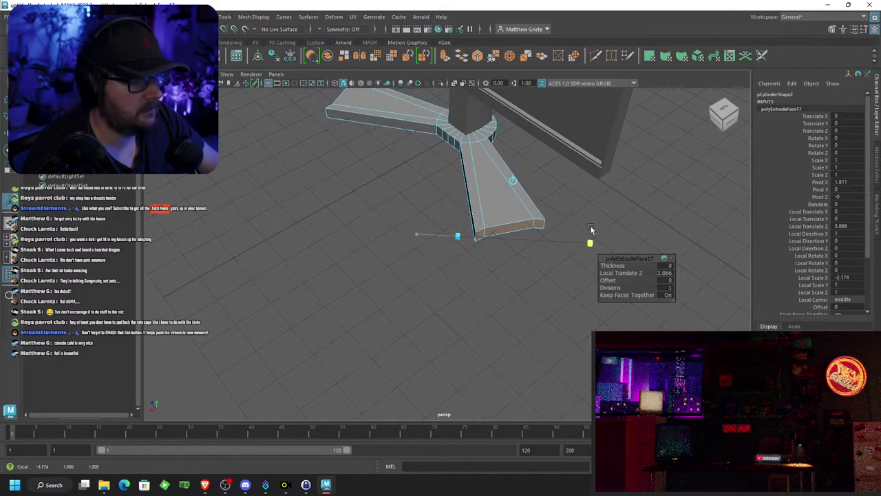
pyautogui.scroll(4, 538, 228)
# Select the end faces of the base leg in face mode and scale them along the X axis
pyautogui.press('w')
pyautogui.rightClick(543, 213)
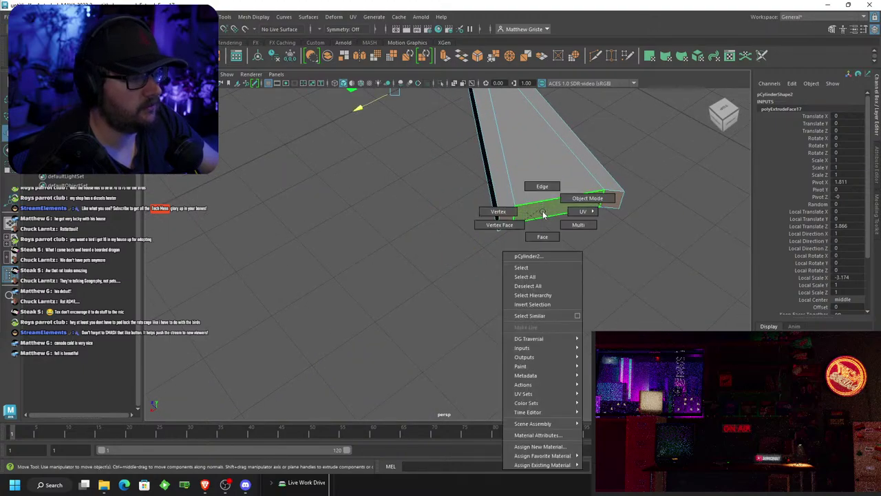
pyautogui.moveTo(543, 215); pyautogui.dragTo(544, 236, button='right')
pyautogui.click(544, 215)
pyautogui.scroll(-4, 544, 215)
pyautogui.keyDown('alt'); pyautogui.moveTo(544, 214); pyautogui.dragTo(586, 220); pyautogui.keyUp('alt')
pyautogui.scroll(3, 549, 222)
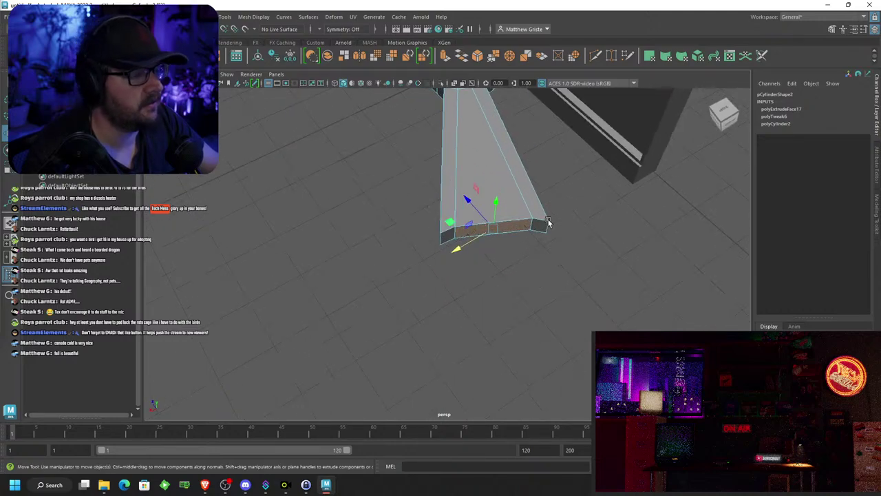
pyautogui.keyDown('shift'); pyautogui.click(456, 234); pyautogui.keyUp('shift')
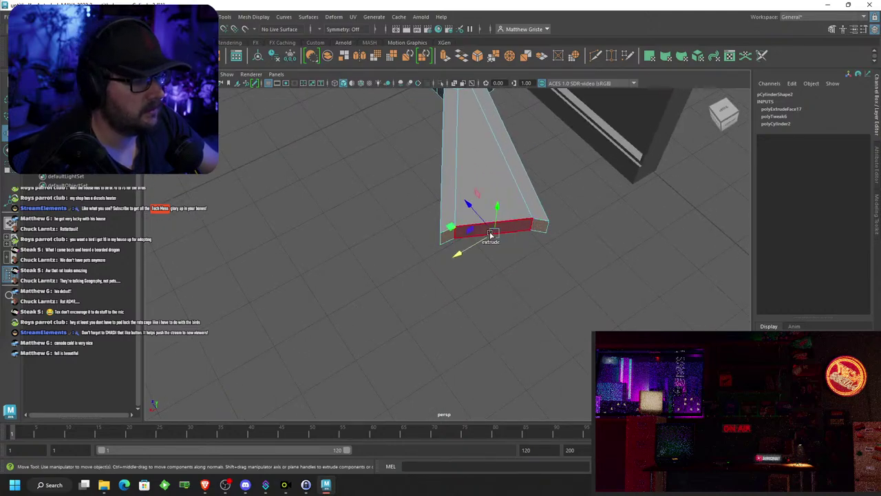
pyautogui.press('e')
pyautogui.press('r')
pyautogui.moveTo(462, 253); pyautogui.dragTo(533, 234)
# Examine the shape and ends of both base legs from several angles and switch to the four-view layout
pyautogui.scroll(3, 534, 231)
pyautogui.keyDown('alt'); pyautogui.moveTo(488, 223); pyautogui.dragTo(603, 257, button='middle'); pyautogui.keyUp('alt')
pyautogui.scroll(-1, 603, 256)
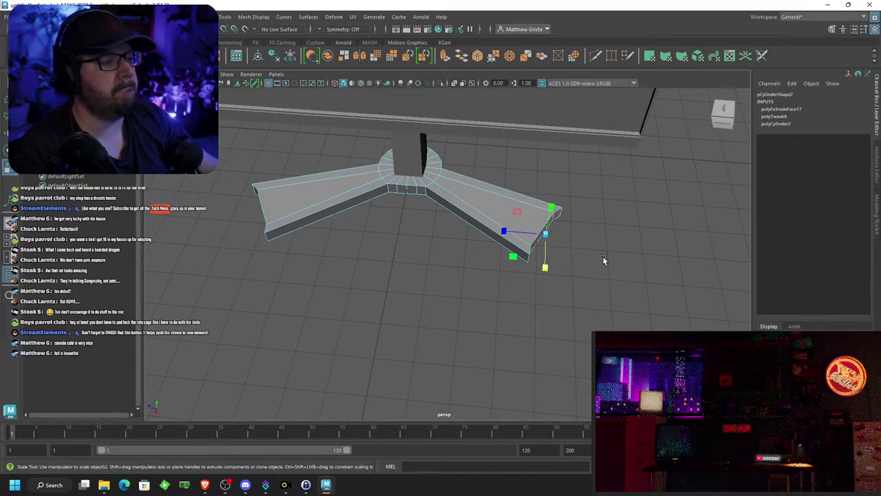
pyautogui.scroll(4, 603, 256)
pyautogui.scroll(-5, 583, 237)
pyautogui.keyDown('alt'); pyautogui.moveTo(583, 238); pyautogui.dragTo(539, 252); pyautogui.keyUp('alt')
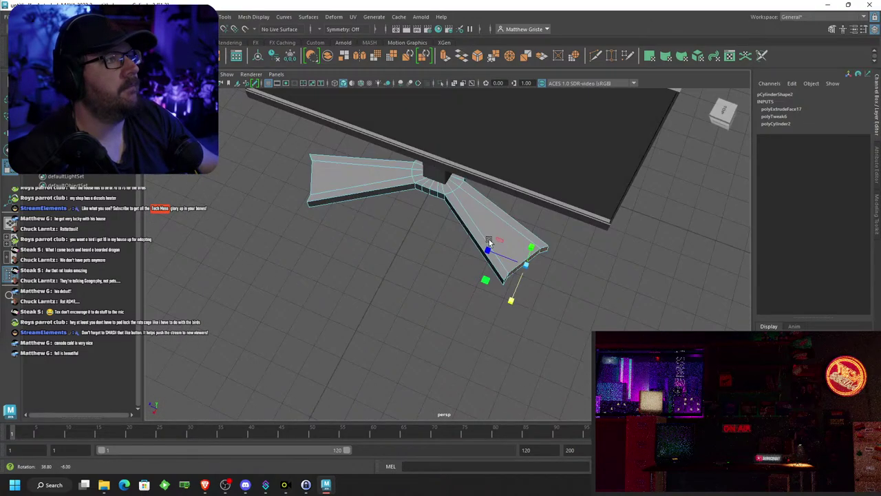
pyautogui.scroll(4, 543, 253)
pyautogui.keyDown('alt'); pyautogui.moveTo(593, 261); pyautogui.dragTo(482, 231); pyautogui.keyUp('alt')
pyautogui.scroll(4, 504, 243)
pyautogui.keyDown('alt'); pyautogui.moveTo(566, 252); pyautogui.dragTo(525, 240); pyautogui.keyUp('alt')
pyautogui.scroll(-5, 509, 235)
pyautogui.press('space')
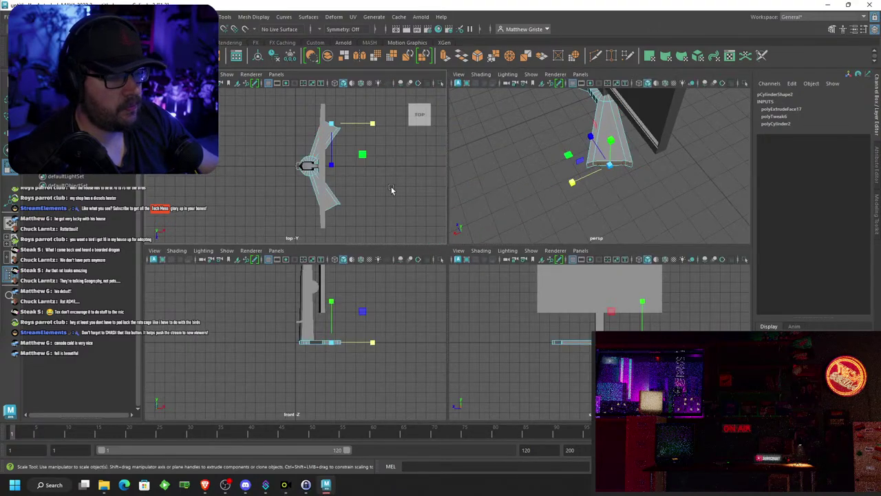
# Isolate the two-legged base in the top view and enlarge that view
pyautogui.moveTo(311, 172); pyautogui.dragTo(311, 170, button='right')
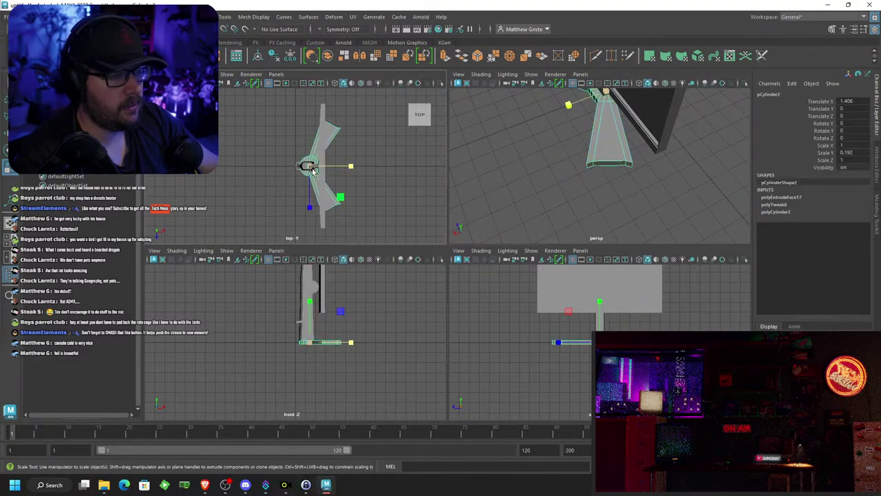
pyautogui.click(226, 74)
pyautogui.moveTo(248, 88)
pyautogui.click(351, 100)
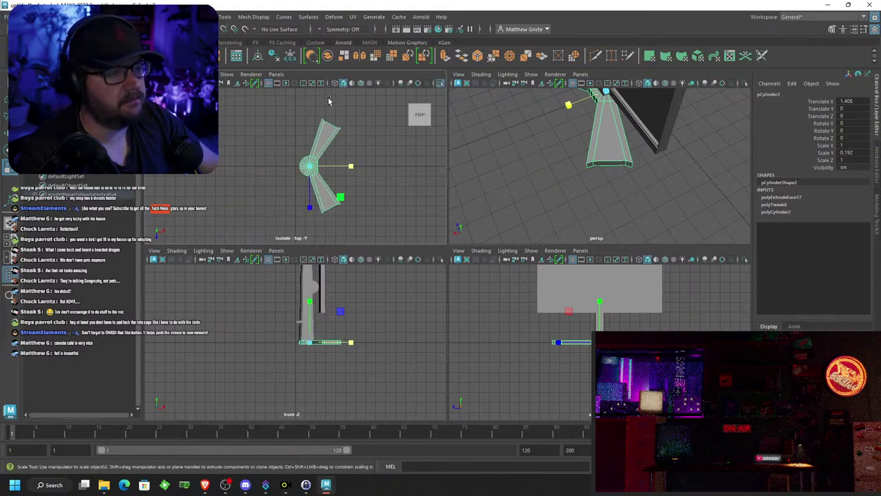
pyautogui.keyDown('alt'); pyautogui.moveTo(358, 138); pyautogui.dragTo(331, 164, button='middle'); pyautogui.keyUp('alt')
pyautogui.scroll(-5, 331, 165)
pyautogui.press('space')
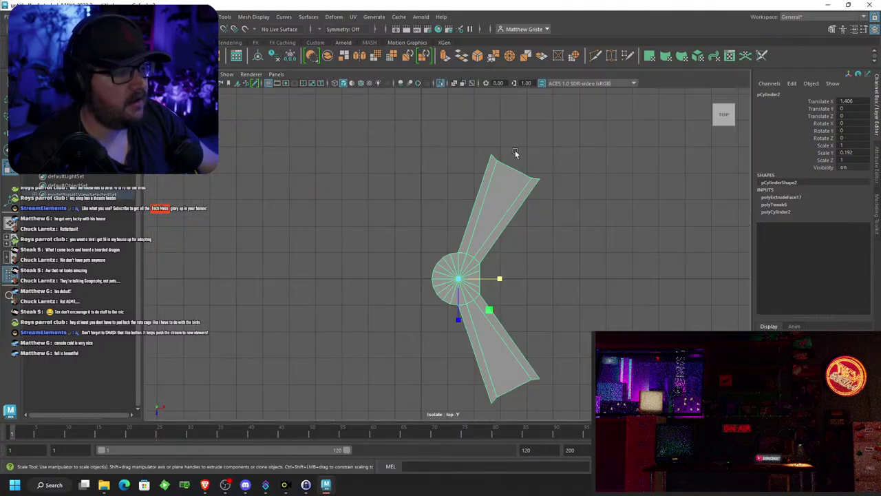
# Move the end vertices of the leg on the negative Z side inward to narrow it to a rounded tip
pyautogui.keyDown('alt'); pyautogui.moveTo(503, 149); pyautogui.dragTo(444, 139, button='middle'); pyautogui.keyUp('alt')
pyautogui.scroll(2, 445, 139)
pyautogui.scroll(3, 444, 140)
pyautogui.moveTo(421, 143); pyautogui.dragTo(374, 110, button='right')
pyautogui.moveTo(374, 110); pyautogui.dragTo(410, 180)
pyautogui.press('w')
pyautogui.moveTo(449, 145); pyautogui.dragTo(480, 153)
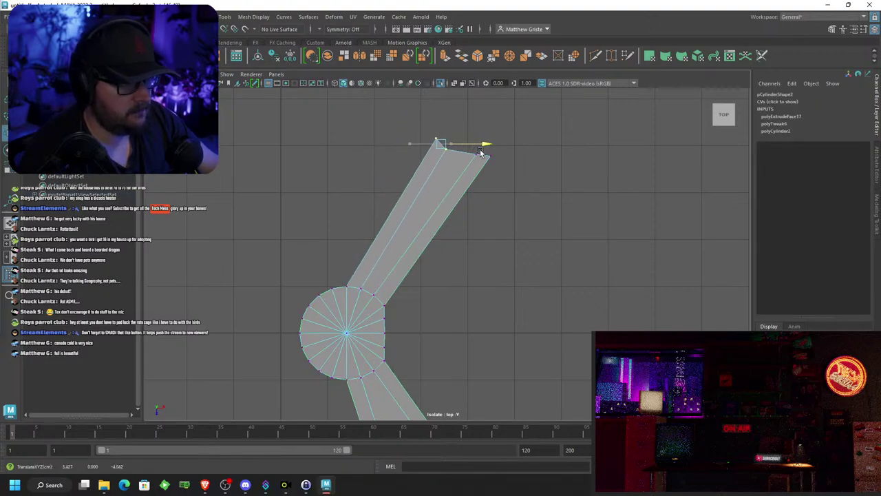
pyautogui.moveTo(537, 151); pyautogui.dragTo(465, 193)
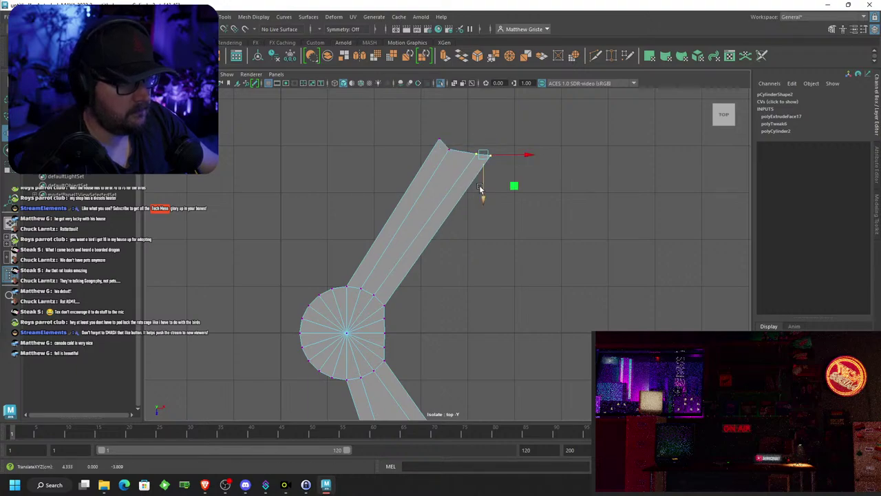
pyautogui.moveTo(525, 159); pyautogui.dragTo(461, 203)
pyautogui.moveTo(510, 180); pyautogui.dragTo(493, 180)
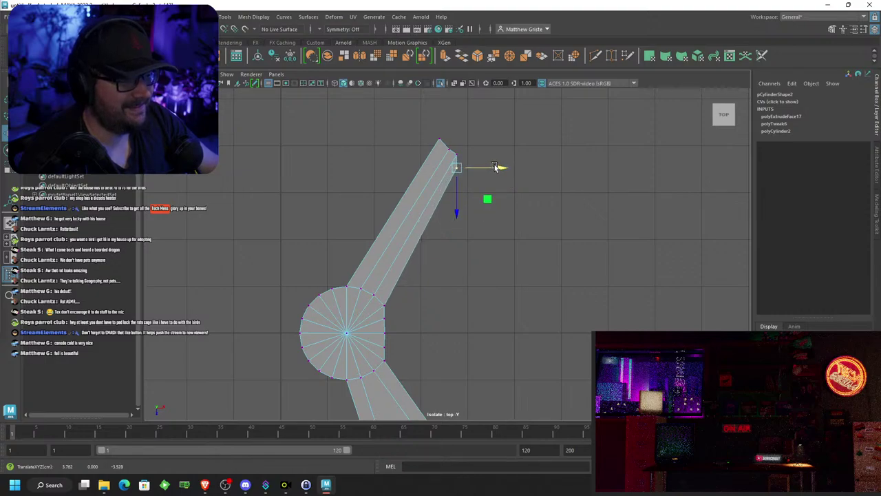
pyautogui.moveTo(420, 128); pyautogui.dragTo(439, 183)
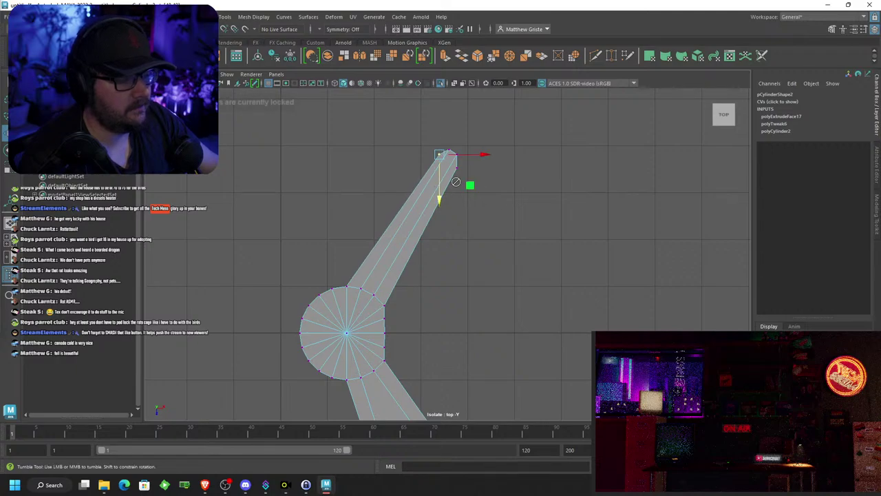
# Delete the faces of the base half with the untapered leg, cutting the disc at its centre line, and return to object mode
pyautogui.keyDown('alt'); pyautogui.moveTo(479, 202); pyautogui.dragTo(481, 169, button='middle'); pyautogui.keyUp('alt')
pyautogui.scroll(-8, 483, 179)
pyautogui.keyDown('alt'); pyautogui.moveTo(486, 254); pyautogui.dragTo(475, 225, button='middle'); pyautogui.keyUp('alt')
pyautogui.scroll(5, 472, 216)
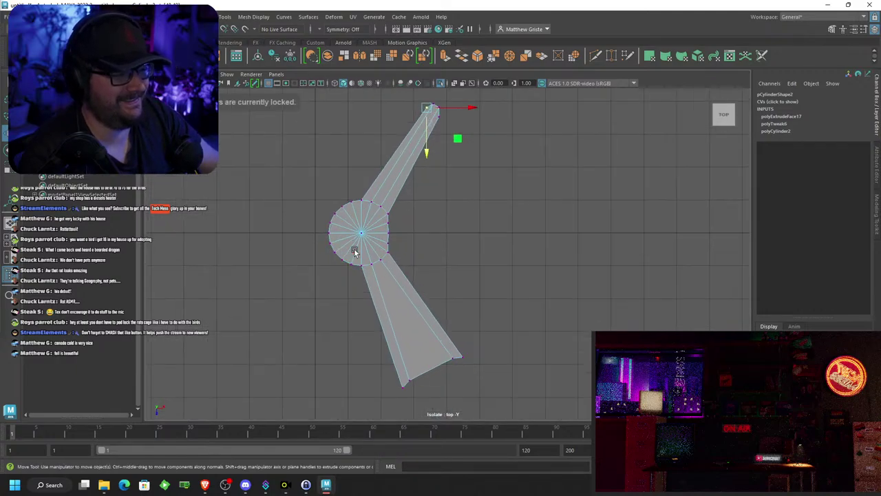
pyautogui.scroll(4, 351, 239)
pyautogui.keyDown('alt'); pyautogui.moveTo(350, 226); pyautogui.dragTo(453, 215, button='middle'); pyautogui.keyUp('alt')
pyautogui.scroll(-7, 454, 233)
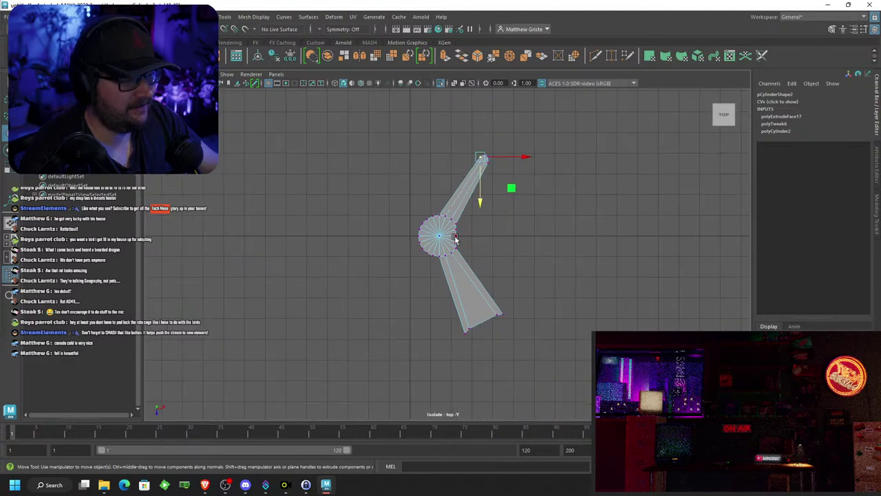
pyautogui.moveTo(454, 238); pyautogui.dragTo(561, 380, button='right')
pyautogui.moveTo(387, 243); pyautogui.dragTo(381, 236)
pyautogui.press('Delete')
pyautogui.click(464, 201)
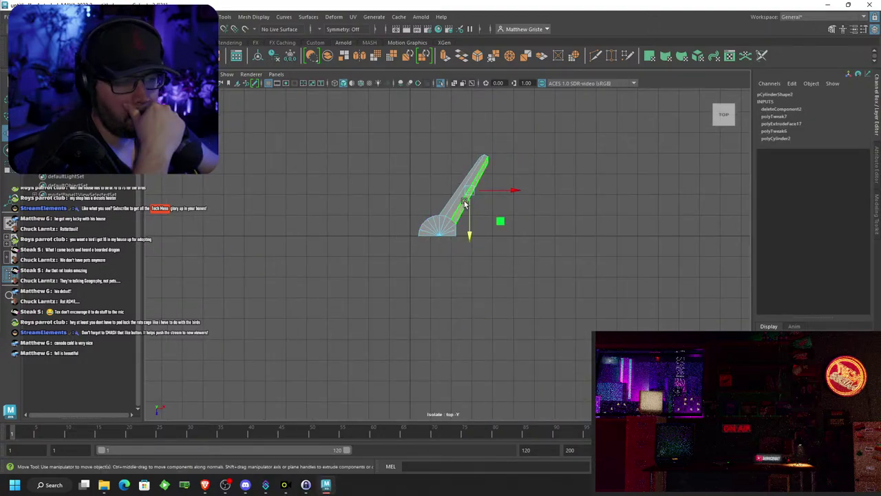
pyautogui.moveTo(471, 206); pyautogui.dragTo(507, 187, button='right')
pyautogui.click(227, 74)
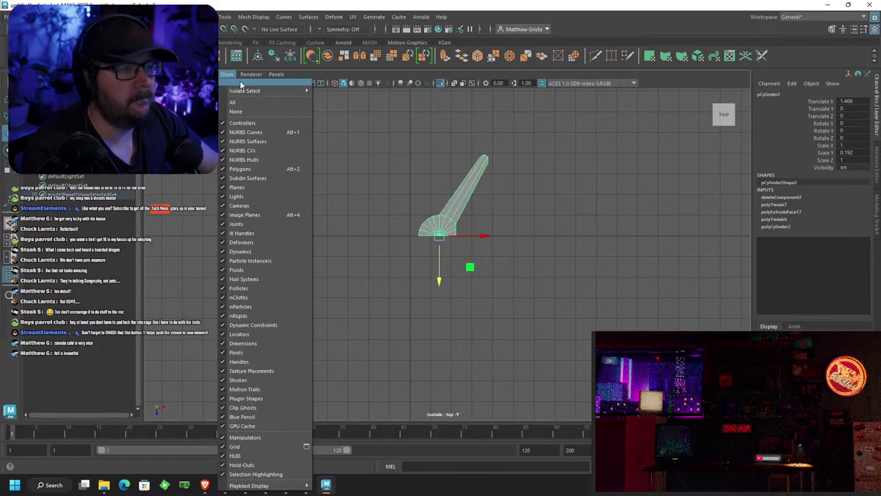
pyautogui.moveTo(262, 87)
pyautogui.click(361, 90)
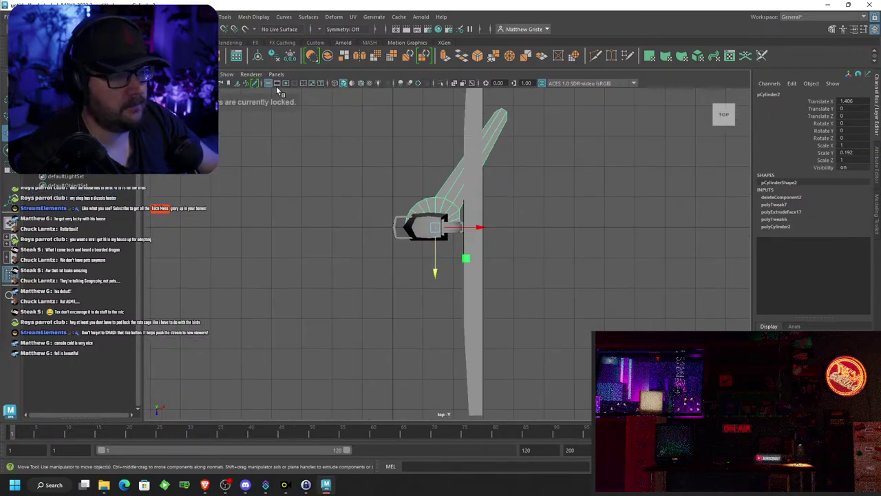
pyautogui.click(226, 74)
pyautogui.click(344, 92)
pyautogui.click(276, 74)
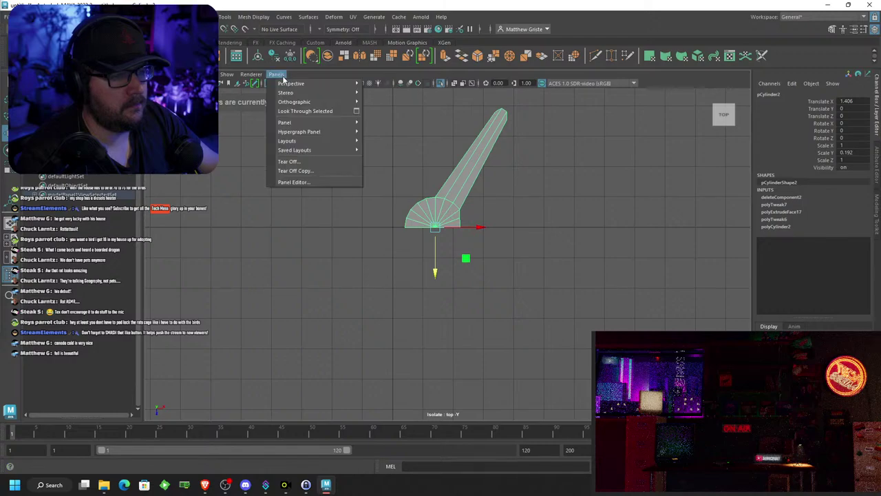
pyautogui.click(466, 153)
# Show the perspective view full size and isolate the remaining half of the base in it
pyautogui.press('space')
pyautogui.press('space')
pyautogui.keyDown('alt'); pyautogui.moveTo(595, 171); pyautogui.dragTo(466, 159); pyautogui.keyUp('alt')
pyautogui.click(228, 75)
pyautogui.moveTo(262, 90)
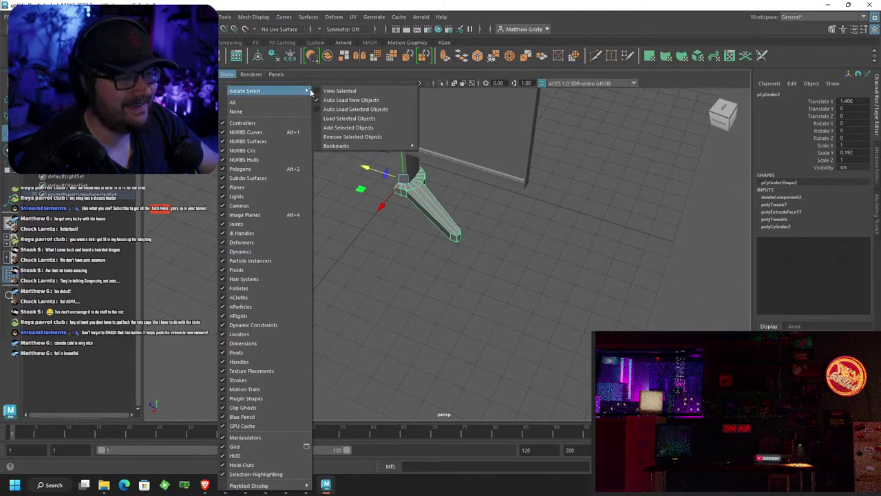
pyautogui.click(344, 92)
# Lower the upper vertices at the leg's tip so that the leg gets thinner towards its end
pyautogui.keyDown('alt'); pyautogui.moveTo(358, 124); pyautogui.dragTo(394, 188); pyautogui.keyUp('alt')
pyautogui.moveTo(509, 179); pyautogui.dragTo(470, 173, button='right')
pyautogui.moveTo(445, 142); pyautogui.dragTo(530, 172)
pyautogui.moveTo(484, 129); pyautogui.dragTo(478, 164)
# Insert an edge loop across the leg, roughly halfway along its length
pyautogui.click(253, 17)
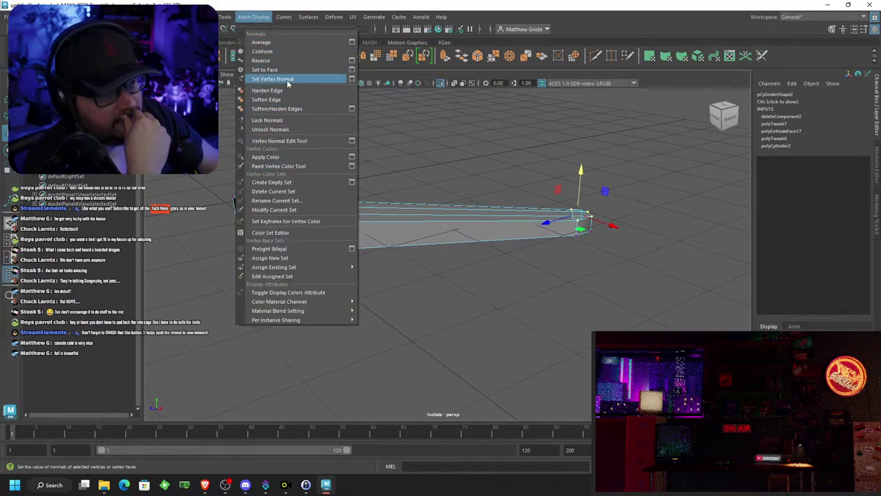
pyautogui.moveTo(226, 16)
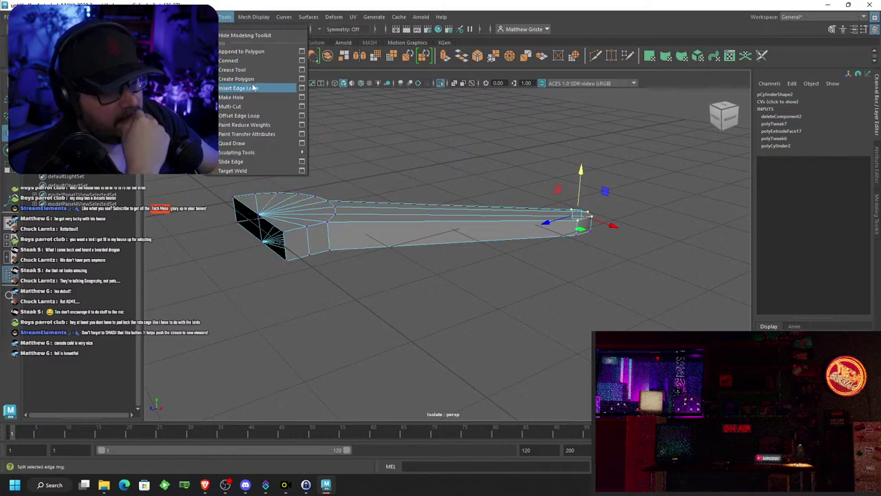
pyautogui.click(238, 88)
pyautogui.click(436, 226)
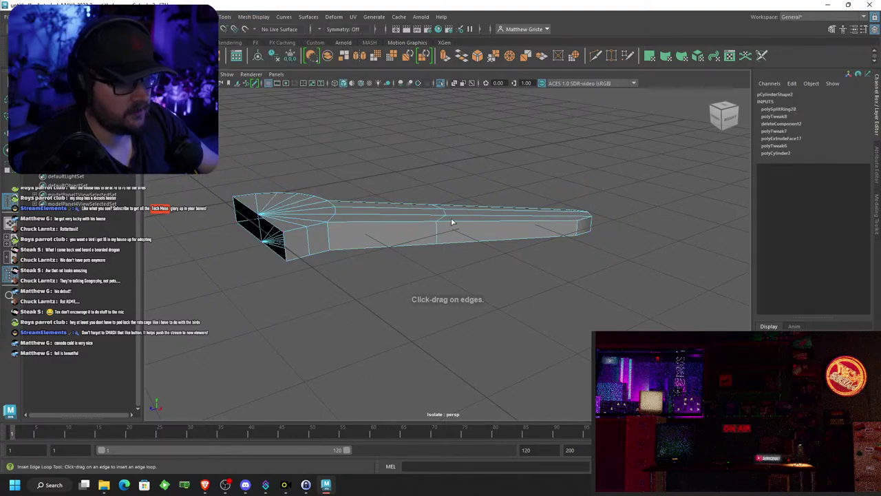
# Move individual rim vertices of the half disc horizontally to reshape its rounded back edge, then return to object mode
pyautogui.keyDown('alt'); pyautogui.moveTo(452, 222); pyautogui.dragTo(450, 199); pyautogui.keyUp('alt')
pyautogui.moveTo(450, 198); pyautogui.dragTo(390, 165, button='right')
pyautogui.moveTo(466, 194); pyautogui.dragTo(466, 193)
pyautogui.press('w')
pyautogui.moveTo(433, 157); pyautogui.dragTo(360, 293)
pyautogui.keyDown('alt'); pyautogui.moveTo(359, 293); pyautogui.dragTo(446, 288, button='right'); pyautogui.keyUp('alt')
pyautogui.keyDown('alt'); pyautogui.moveTo(446, 288); pyautogui.dragTo(439, 331); pyautogui.keyUp('alt')
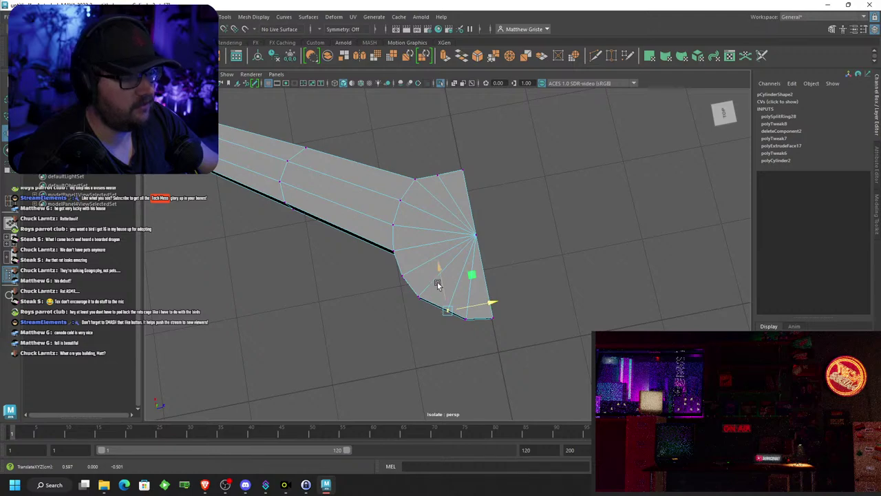
pyautogui.moveTo(404, 285); pyautogui.dragTo(460, 292)
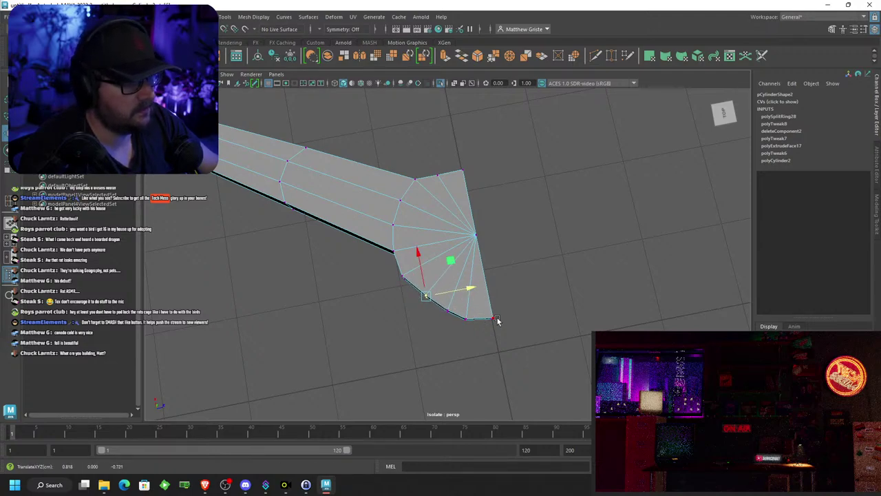
pyautogui.keyDown('alt'); pyautogui.moveTo(497, 319); pyautogui.dragTo(454, 300); pyautogui.keyUp('alt')
pyautogui.moveTo(453, 211); pyautogui.dragTo(488, 200, button='right')
# Duplicate the half base, freeze the copy's transformations and mirror it to the other side with a negative Scale Z
pyautogui.scroll(-5, 446, 215)
pyautogui.keyDown('alt'); pyautogui.moveTo(446, 214); pyautogui.dragTo(503, 256); pyautogui.keyUp('alt')
pyautogui.keyDown('alt'); pyautogui.moveTo(437, 268); pyautogui.dragTo(502, 285); pyautogui.keyUp('alt')
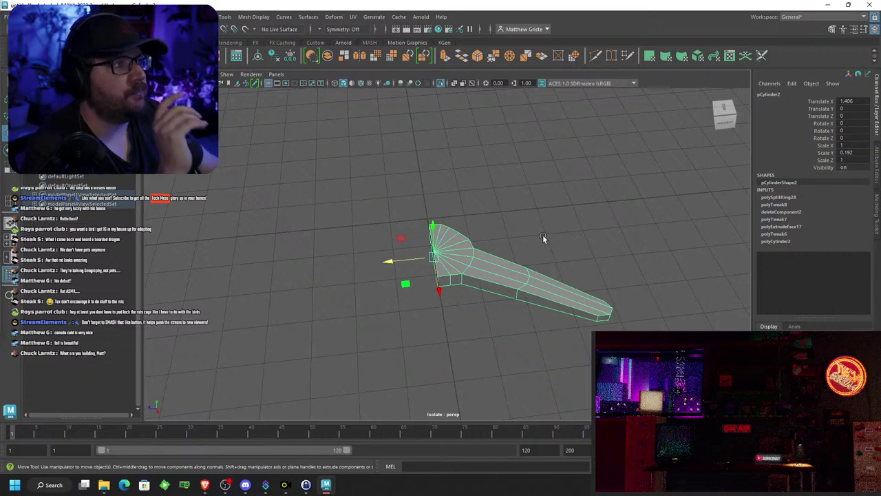
pyautogui.scroll(4, 523, 237)
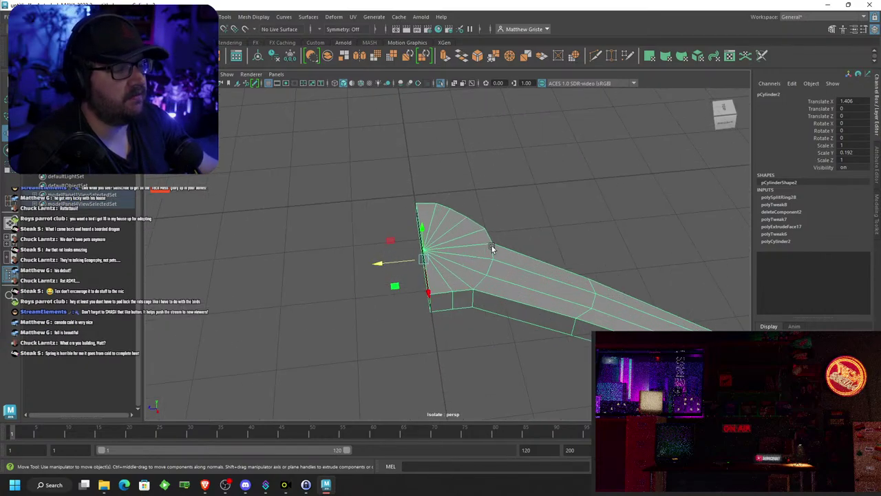
pyautogui.keyDown('alt'); pyautogui.moveTo(491, 246); pyautogui.dragTo(481, 271); pyautogui.keyUp('alt')
pyautogui.hotkey('alt', 'shift', 'd')
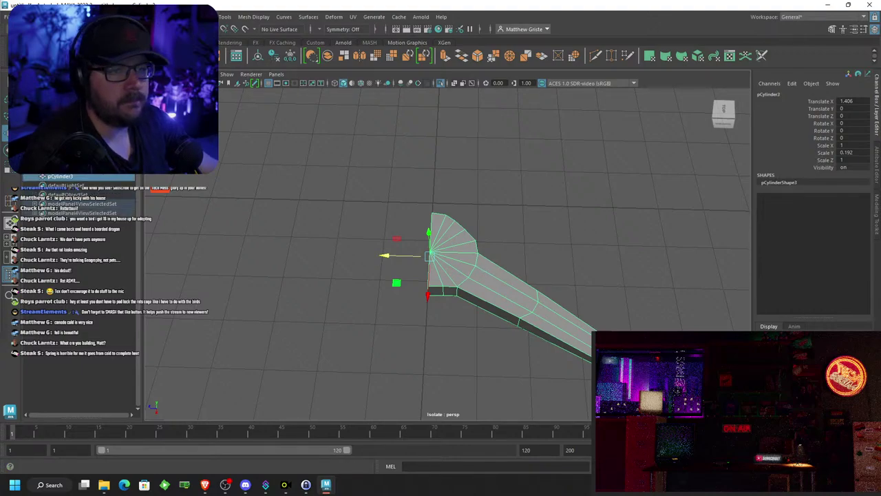
pyautogui.click(92, 16)
pyautogui.click(113, 55)
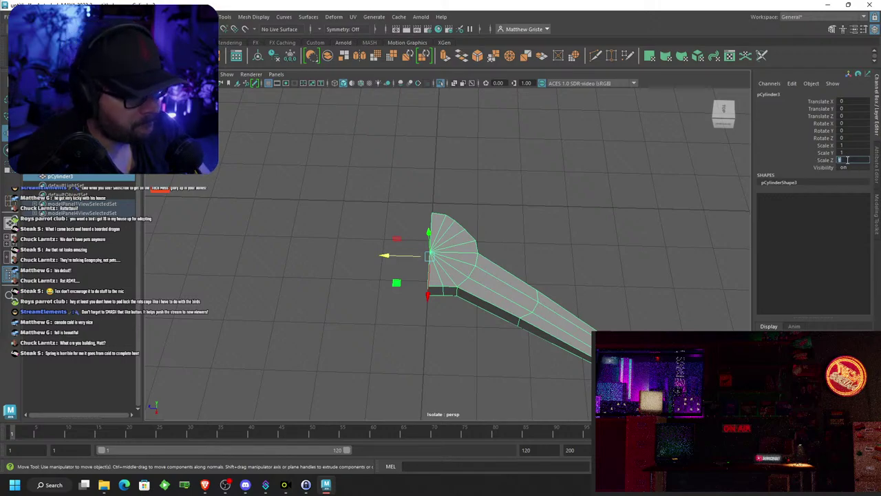
pyautogui.press('Return')
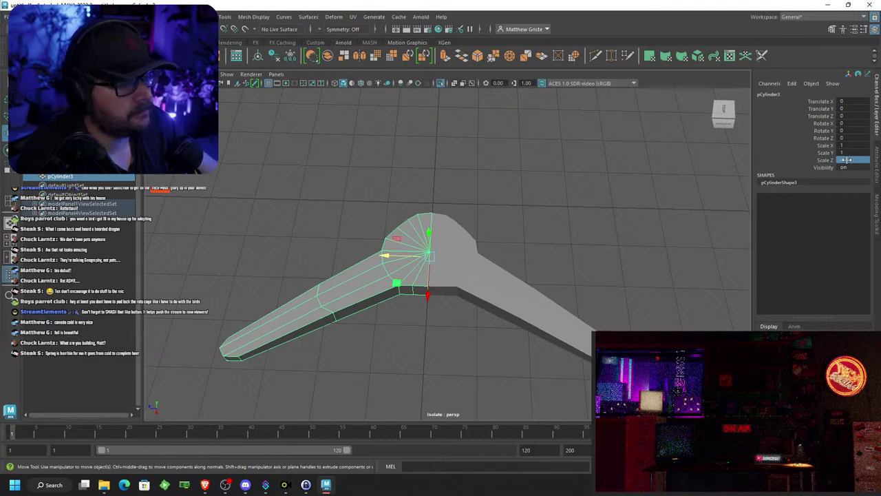
# Combine the original half of the base and its mirrored copy into one mesh
pyautogui.scroll(5, 545, 276)
pyautogui.keyDown('shift'); pyautogui.click(474, 255); pyautogui.keyUp('shift')
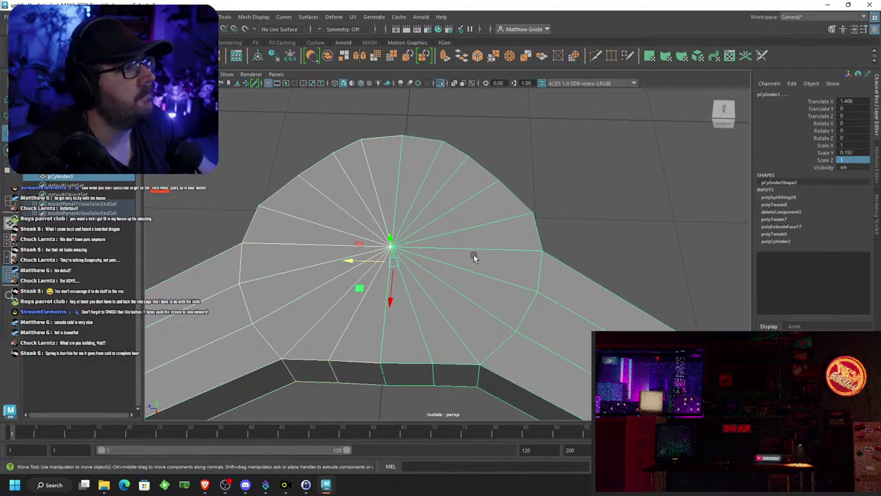
pyautogui.click(246, 485)
pyautogui.click(248, 488)
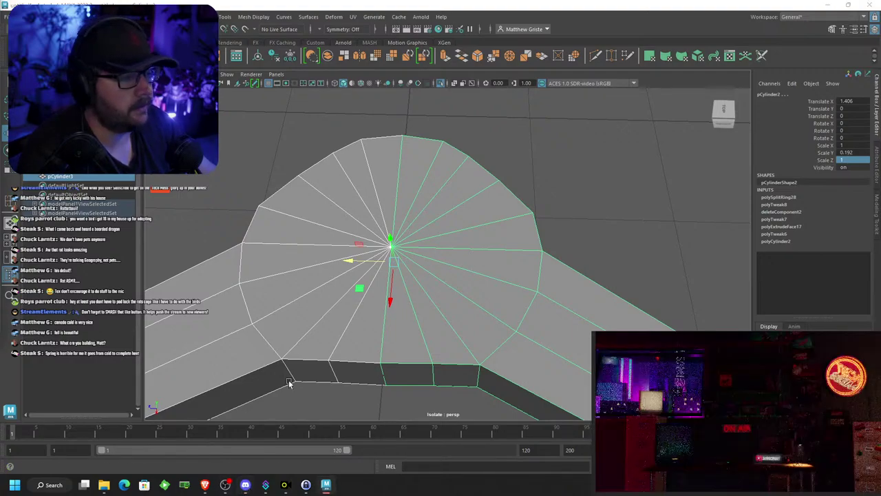
pyautogui.scroll(-5, 412, 265)
pyautogui.keyDown('alt'); pyautogui.moveTo(411, 265); pyautogui.dragTo(441, 270); pyautogui.keyUp('alt')
pyautogui.scroll(5, 453, 254)
pyautogui.scroll(-4, 441, 270)
pyautogui.click(188, 17)
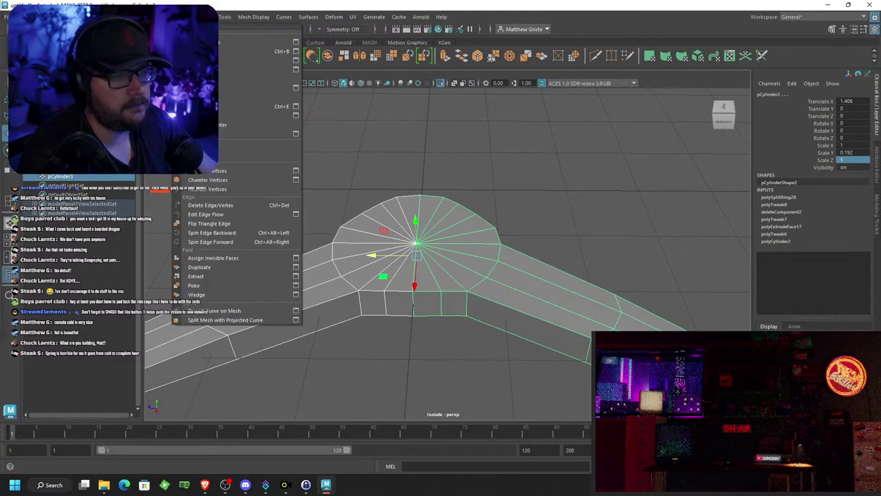
pyautogui.moveTo(163, 17)
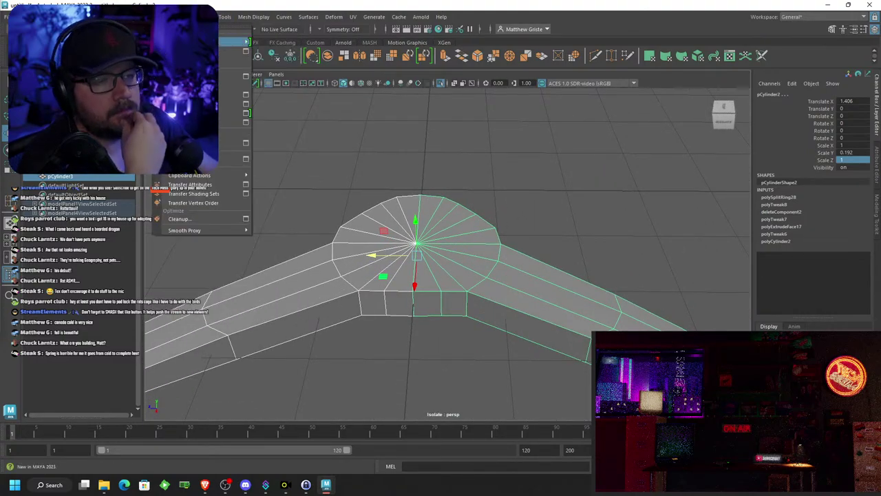
pyautogui.click(185, 51)
# Merge the overlapping seam vertices on the flat edge of the base disc between the legs
pyautogui.scroll(8, 440, 177)
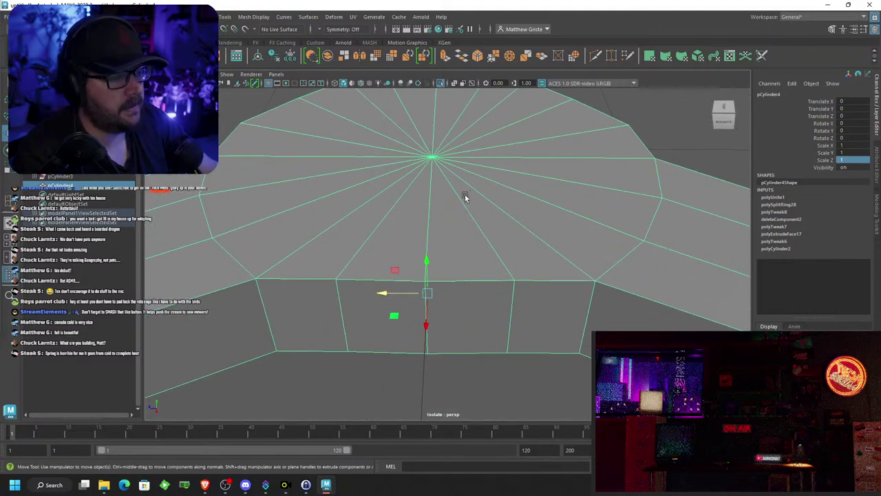
pyautogui.moveTo(450, 209); pyautogui.dragTo(414, 208, button='right')
pyautogui.click(424, 281)
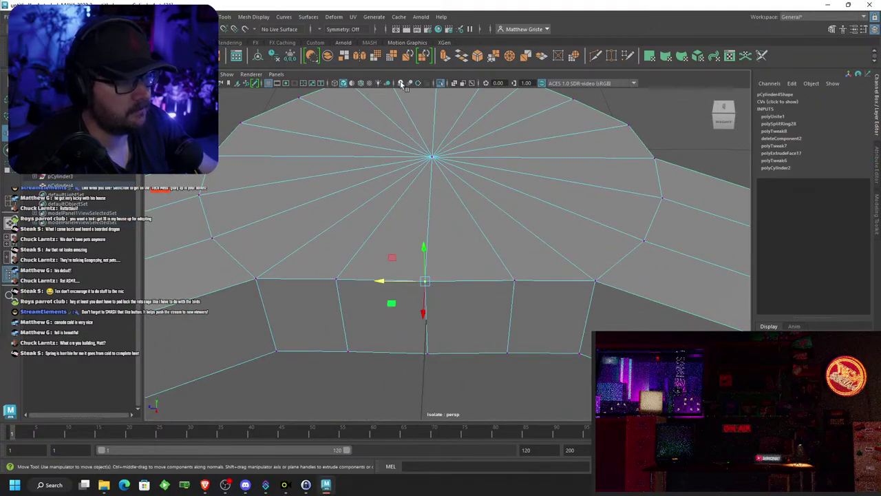
pyautogui.click(492, 58)
pyautogui.moveTo(440, 366); pyautogui.dragTo(438, 228)
pyautogui.press('g')
pyautogui.scroll(-4, 417, 341)
# Merge the overlapping seam vertices on the rounded back edge of the base disc
pyautogui.keyDown('alt'); pyautogui.moveTo(441, 268); pyautogui.dragTo(429, 282); pyautogui.keyUp('alt')
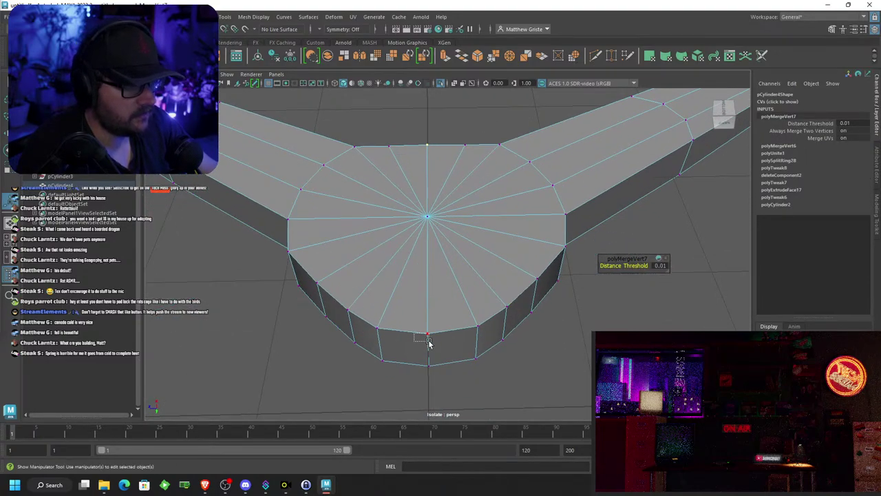
pyautogui.moveTo(428, 342); pyautogui.dragTo(436, 221)
pyautogui.press('g')
pyautogui.press('g')
# Merge the overlapping centre vertices on the top and the underside of the base disc
pyautogui.scroll(4, 444, 249)
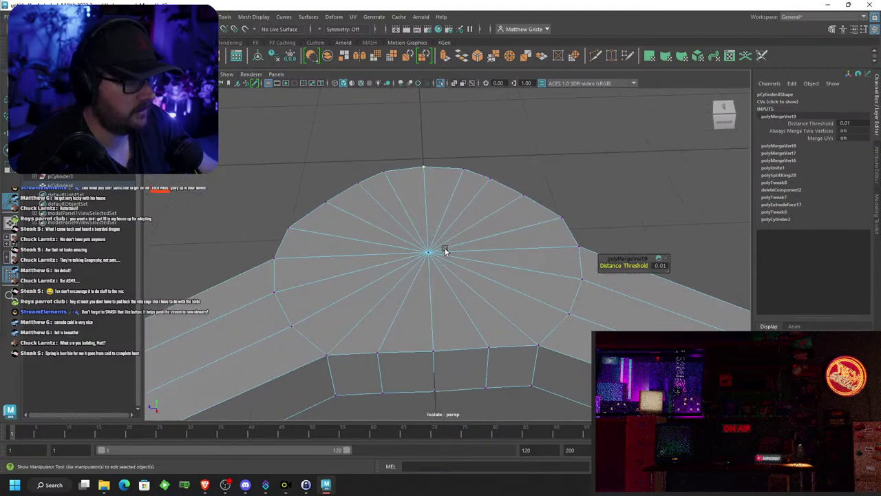
pyautogui.scroll(-6, 446, 253)
pyautogui.scroll(7, 446, 253)
pyautogui.scroll(3, 428, 237)
pyautogui.click(378, 252)
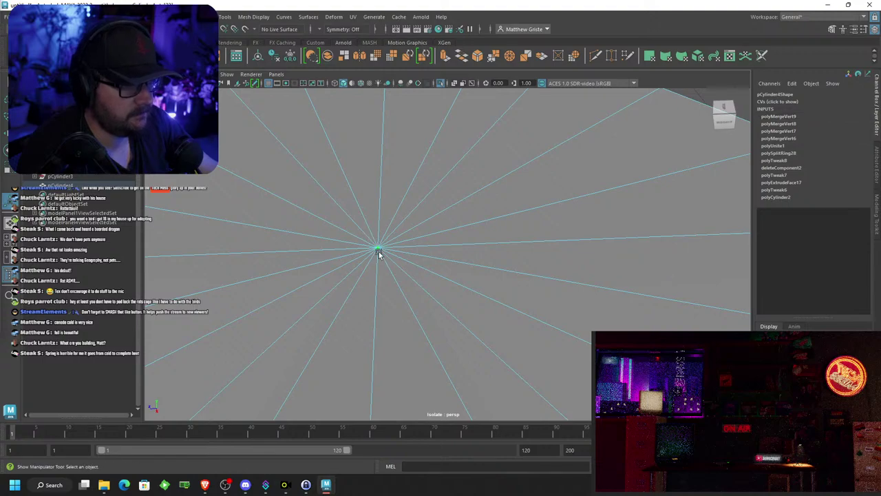
pyautogui.press('g')
pyautogui.scroll(-3, 381, 273)
pyautogui.scroll(1, 426, 265)
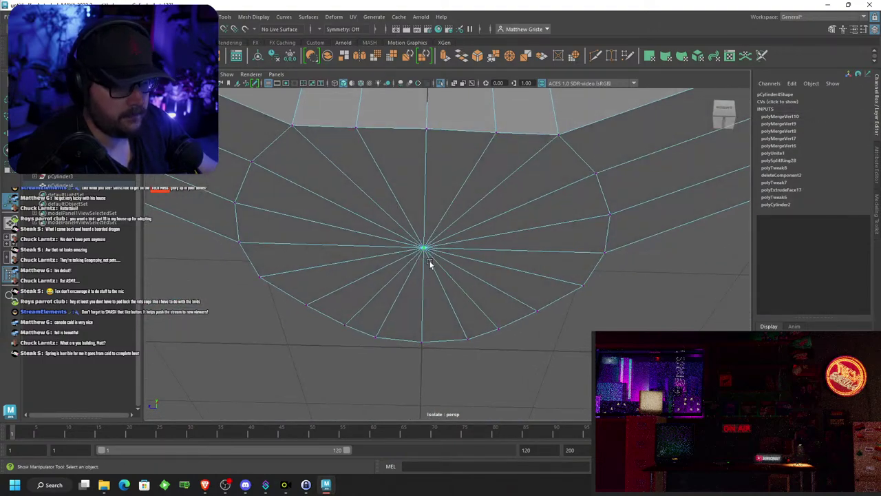
pyautogui.press('g')
pyautogui.scroll(-7, 430, 260)
pyautogui.keyDown('alt'); pyautogui.moveTo(449, 241); pyautogui.dragTo(444, 304); pyautogui.keyUp('alt')
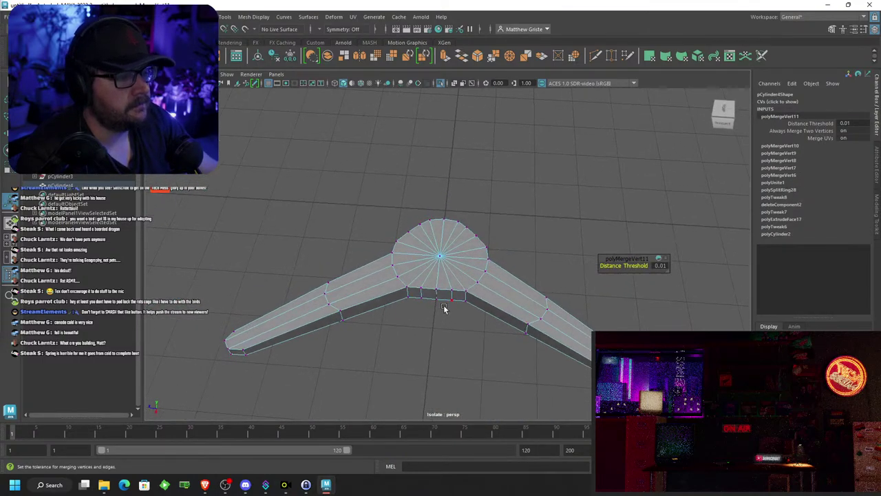
# Leave vertex editing on the base and end its isolated view, showing the post and screen again
pyautogui.scroll(3, 448, 296)
pyautogui.moveTo(464, 264); pyautogui.dragTo(507, 197, button='right')
pyautogui.scroll(2, 447, 256)
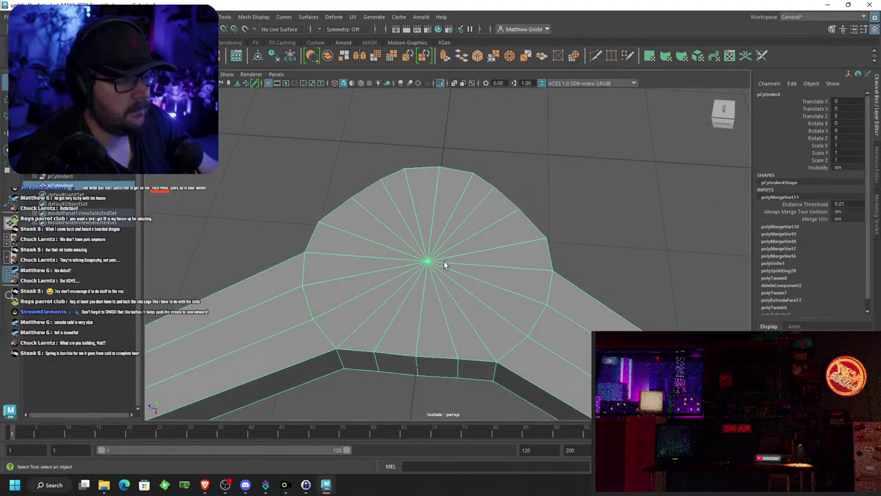
pyautogui.click(227, 75)
pyautogui.click(322, 92)
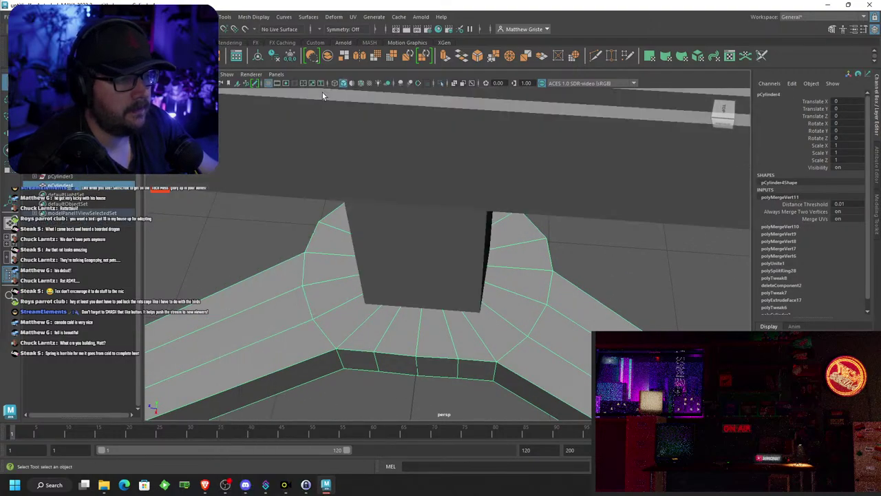
pyautogui.scroll(-2, 444, 235)
pyautogui.keyDown('alt'); pyautogui.moveTo(444, 235); pyautogui.dragTo(421, 220); pyautogui.keyUp('alt')
# Select the wedge-shaped top faces of the base disc in front of and beside the post
pyautogui.press('w')
pyautogui.scroll(3, 483, 245)
pyautogui.scroll(3, 461, 274)
pyautogui.moveTo(421, 220); pyautogui.dragTo(420, 238, button='right')
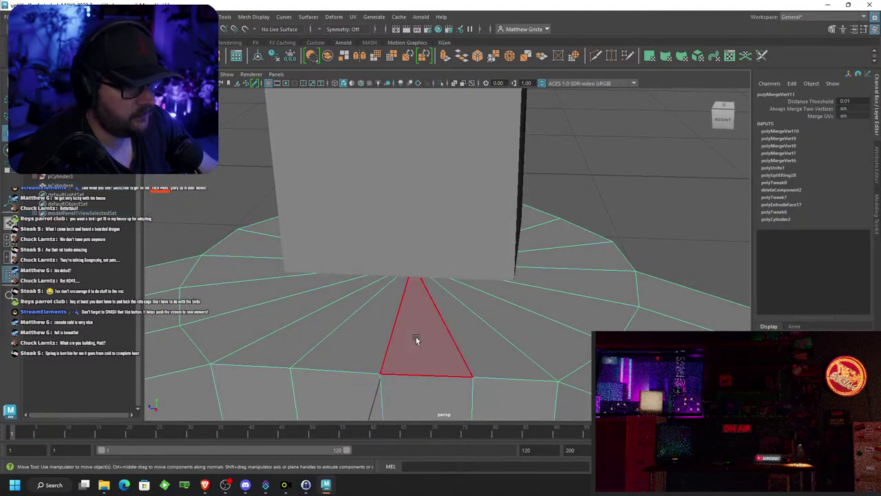
pyautogui.click(416, 337)
pyautogui.keyDown('shift'); pyautogui.click(378, 328); pyautogui.keyUp('shift')
pyautogui.keyDown('shift'); pyautogui.click(301, 321); pyautogui.keyUp('shift')
pyautogui.keyDown('shift'); pyautogui.click(275, 309); pyautogui.keyUp('shift')
pyautogui.keyDown('shift'); pyautogui.click(260, 294); pyautogui.keyUp('shift')
pyautogui.keyDown('shift'); pyautogui.click(250, 270); pyautogui.keyUp('shift')
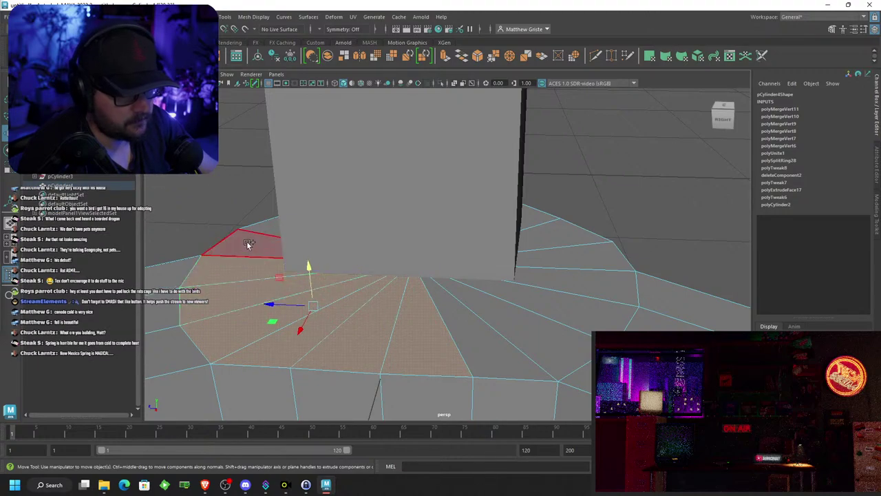
pyautogui.keyDown('shift'); pyautogui.click(246, 241); pyautogui.keyUp('shift')
pyautogui.keyDown('shift'); pyautogui.click(449, 312); pyautogui.keyUp('shift')
pyautogui.keyDown('shift'); pyautogui.click(543, 303); pyautogui.keyUp('shift')
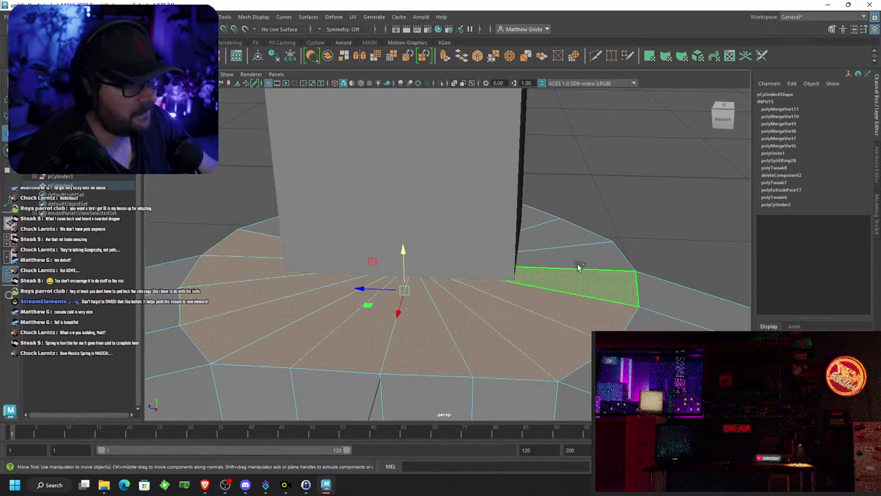
pyautogui.keyDown('shift'); pyautogui.click(568, 240); pyautogui.keyUp('shift')
# Add the remaining top faces behind the post to the selection, covering the whole top of the base disc
pyautogui.keyDown('alt'); pyautogui.moveTo(582, 238); pyautogui.dragTo(493, 309); pyautogui.keyUp('alt')
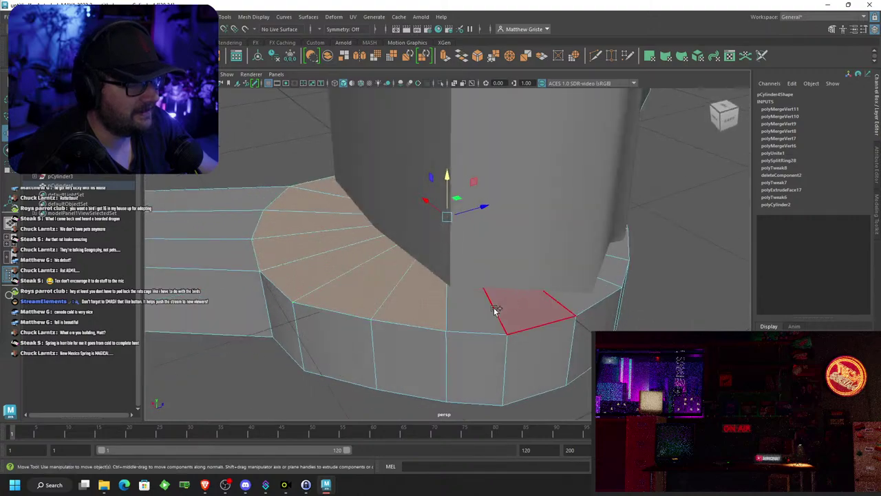
pyautogui.keyDown('shift'); pyautogui.click(533, 308); pyautogui.keyUp('shift')
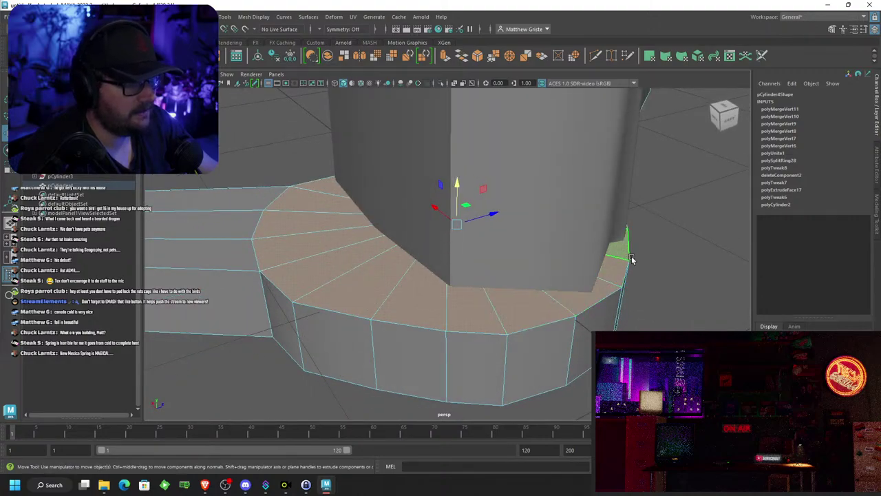
pyautogui.keyDown('alt'); pyautogui.moveTo(632, 258); pyautogui.dragTo(484, 281); pyautogui.keyUp('alt')
pyautogui.keyDown('shift'); pyautogui.click(473, 298); pyautogui.keyUp('shift')
pyautogui.scroll(-3, 541, 295)
pyautogui.keyDown('alt'); pyautogui.moveTo(601, 292); pyautogui.dragTo(494, 298); pyautogui.keyUp('alt')
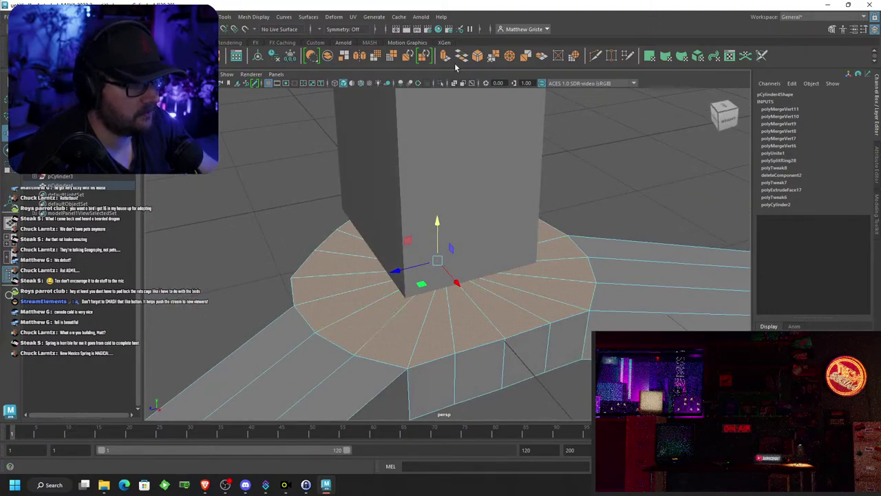
# Inset the selected top faces of the base disc, and extrude them upward by 0.152 as a raised tier
pyautogui.hotkey('ctrl', 'e')
pyautogui.moveTo(436, 296); pyautogui.dragTo(482, 270)
pyautogui.hotkey('ctrl', 'z')
pyautogui.hotkey('ctrl', 'e')
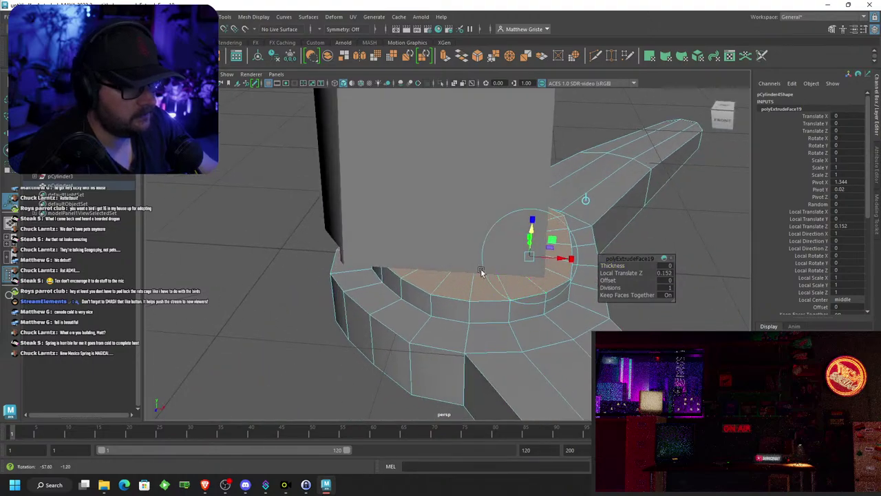
pyautogui.scroll(-4, 490, 265)
pyautogui.scroll(2, 499, 267)
pyautogui.moveTo(558, 253); pyautogui.dragTo(565, 249)
pyautogui.hotkey('ctrl', 'z')
# Extend the selection to the raised tier's side faces and scale the tier along the X axis
pyautogui.keyDown('alt'); pyautogui.moveTo(521, 277); pyautogui.dragTo(484, 299); pyautogui.keyUp('alt')
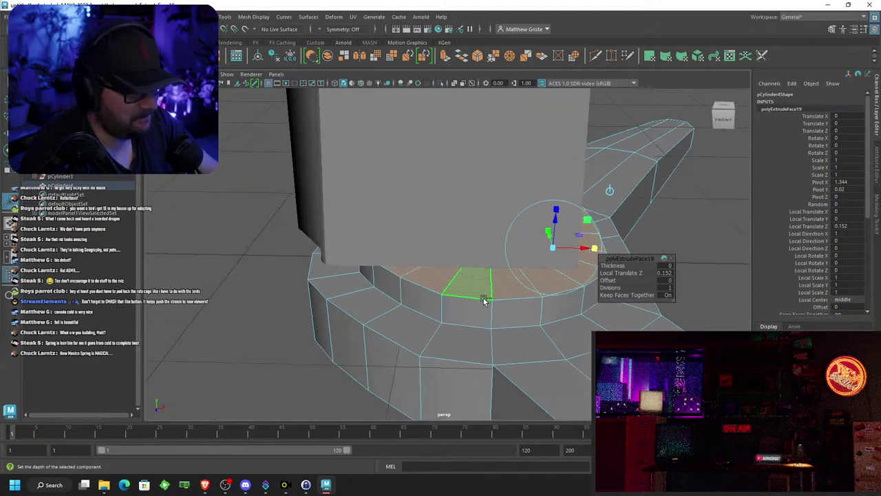
pyautogui.keyDown('shift'); pyautogui.click(432, 301); pyautogui.keyUp('shift')
pyautogui.press('e')
pyautogui.press('r')
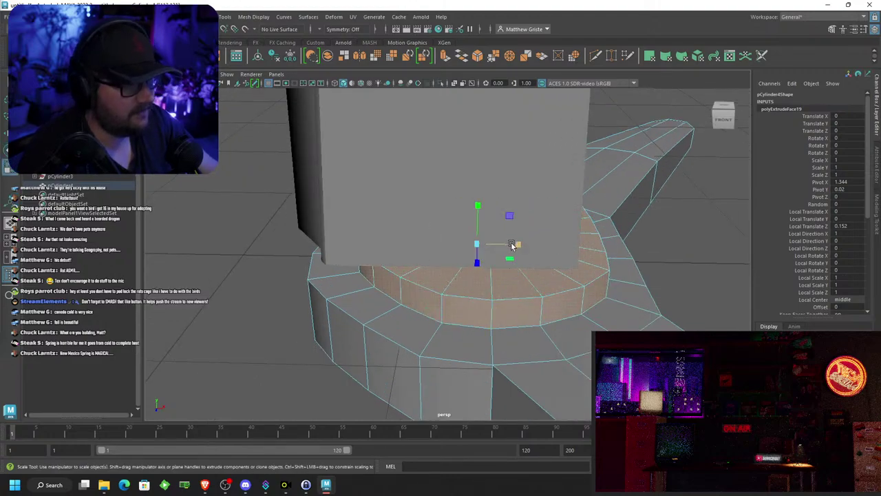
pyautogui.moveTo(514, 244); pyautogui.dragTo(477, 281)
# Move the whole base to Translate X -0.234 and Translate Y -0.172 under the post
pyautogui.scroll(-5, 519, 244)
pyautogui.moveTo(477, 279); pyautogui.dragTo(523, 203, button='right')
pyautogui.press('F8')
pyautogui.press('w')
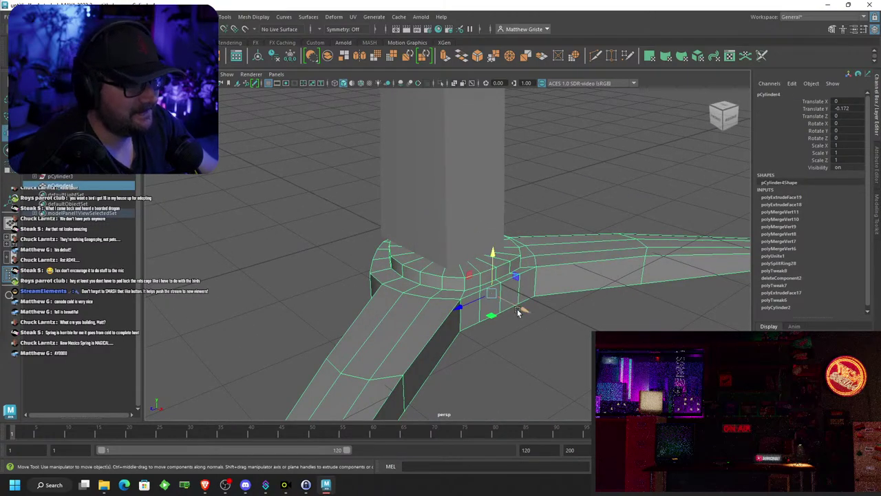
pyautogui.moveTo(517, 308); pyautogui.dragTo(461, 293)
pyautogui.scroll(2, 475, 199)
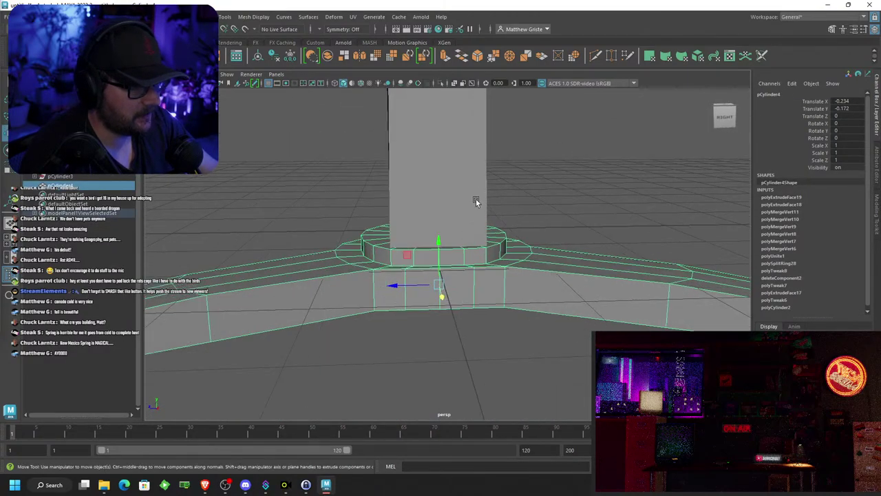
# Select the post and turn off its smooth mesh preview
pyautogui.click(476, 199)
pyautogui.scroll(4, 490, 208)
pyautogui.moveTo(490, 208)
pyautogui.keyDown('alt'); pyautogui.mouseDown()
pyautogui.moveTo(468, 222)
pyautogui.moveTo(448, 266)
pyautogui.moveTo(482, 254)
pyautogui.moveTo(483, 212)
pyautogui.mouseUp(); pyautogui.keyUp('alt')
pyautogui.press('1')
pyautogui.scroll(2, 460, 206)
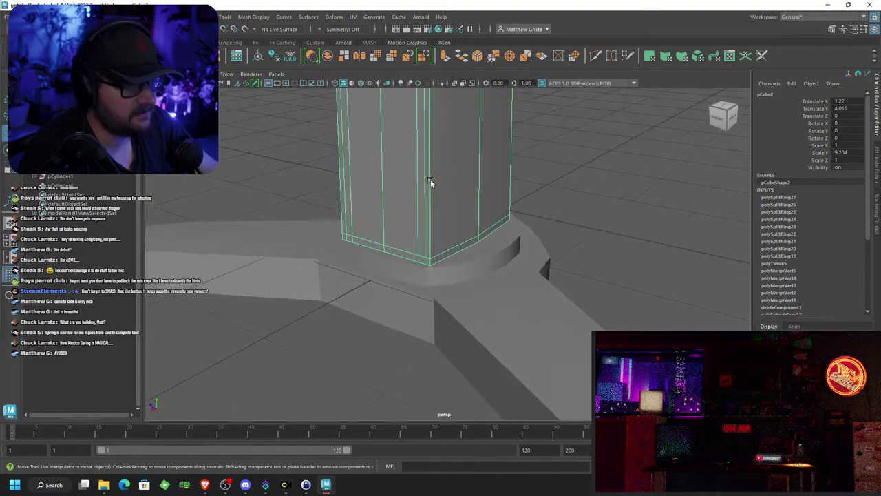
pyautogui.keyDown('alt'); pyautogui.moveTo(431, 182); pyautogui.dragTo(474, 172); pyautogui.keyUp('alt')
pyautogui.scroll(4, 474, 172)
# Insert an edge loop close to the post's bottom edge and restore the post's smooth mesh preview
pyautogui.click(253, 16)
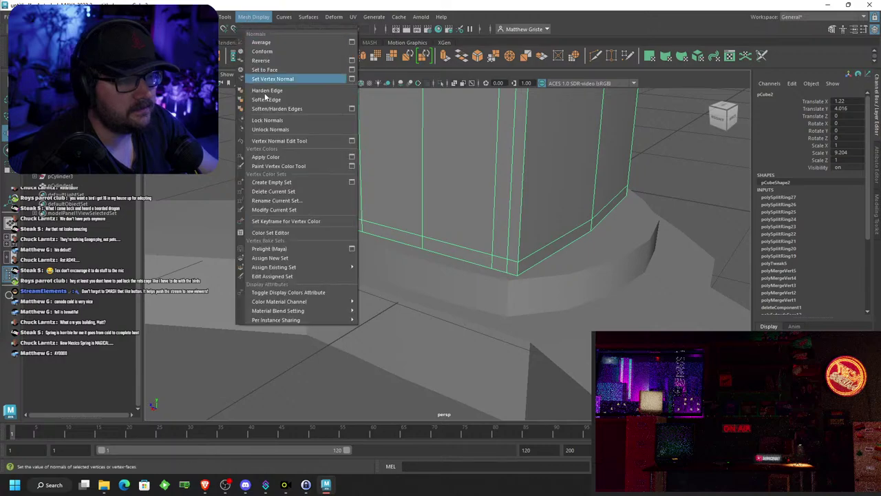
pyautogui.moveTo(226, 17)
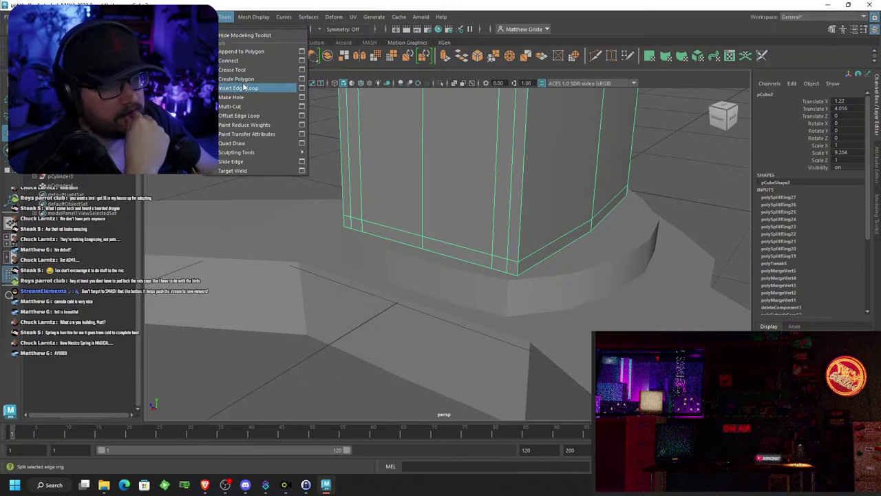
pyautogui.click(243, 91)
pyautogui.scroll(3, 642, 294)
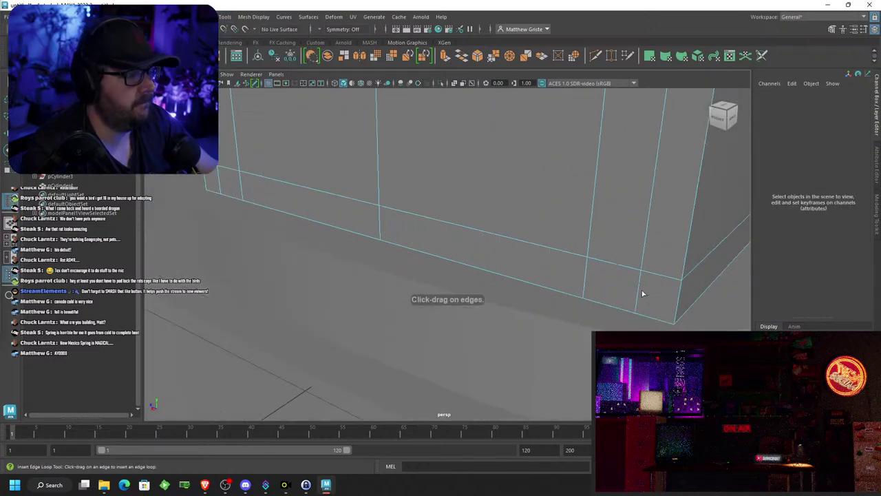
pyautogui.click(678, 304)
pyautogui.click(676, 320)
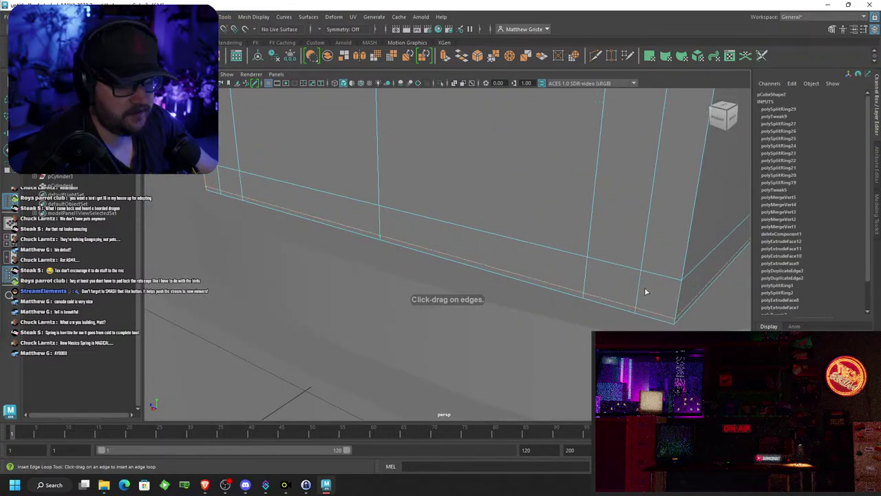
pyautogui.press('q')
pyautogui.scroll(-6, 613, 228)
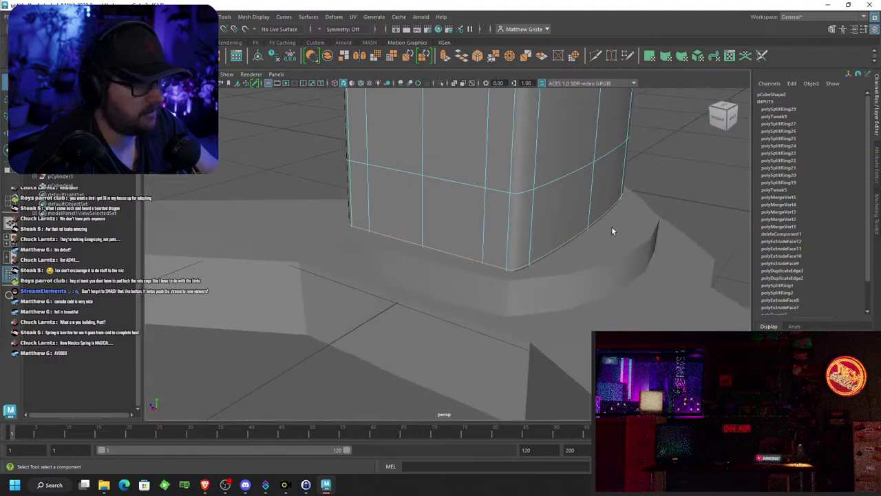
pyautogui.moveTo(521, 184); pyautogui.dragTo(568, 170, button='right')
pyautogui.press('3')
pyautogui.click(638, 165)
# Insert edge loops on the base close to the upper and lower edges of the raised tier's side wall
pyautogui.scroll(-4, 638, 164)
pyautogui.keyDown('alt'); pyautogui.moveTo(637, 165); pyautogui.dragTo(551, 196); pyautogui.keyUp('alt')
pyautogui.click(505, 254)
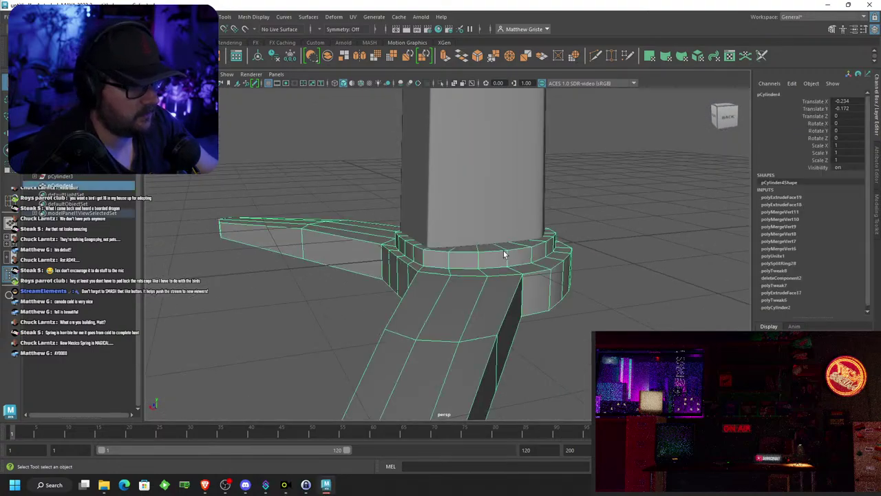
pyautogui.scroll(-5, 506, 254)
pyautogui.keyDown('alt'); pyautogui.moveTo(505, 254); pyautogui.dragTo(460, 201); pyautogui.keyUp('alt')
pyautogui.scroll(5, 567, 261)
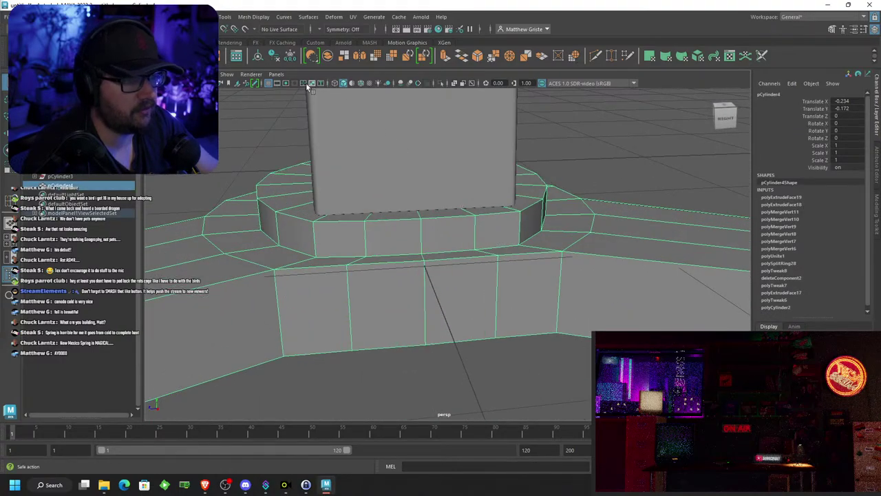
pyautogui.keyDown('alt'); pyautogui.moveTo(335, 171); pyautogui.dragTo(391, 156, button='middle'); pyautogui.keyUp('alt')
pyautogui.click(221, 17)
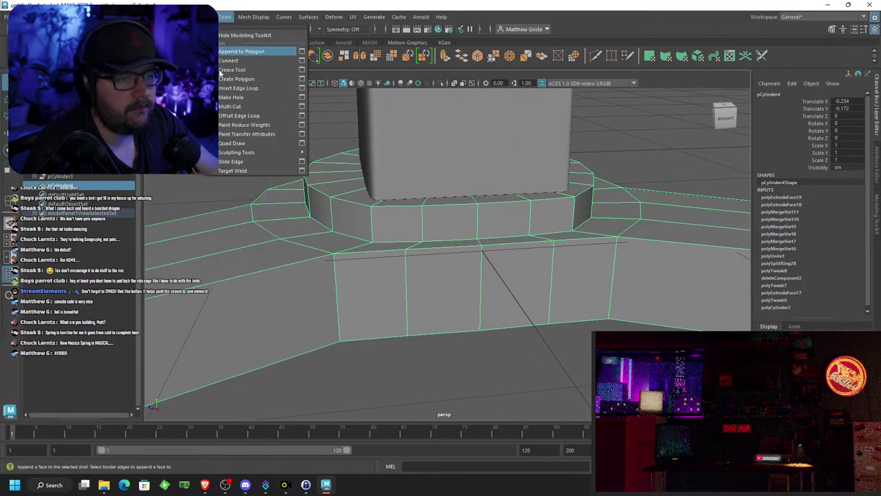
pyautogui.click(227, 88)
pyautogui.keyDown('alt'); pyautogui.moveTo(280, 151); pyautogui.dragTo(404, 229); pyautogui.keyUp('alt')
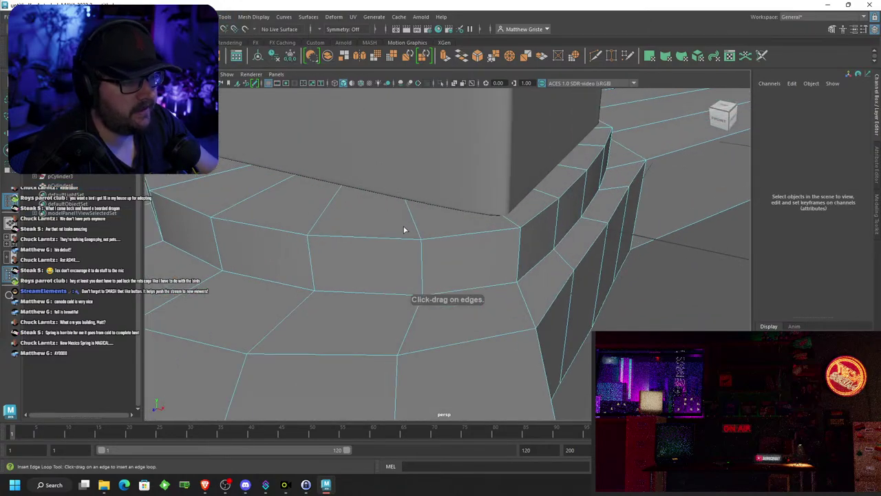
pyautogui.click(422, 246)
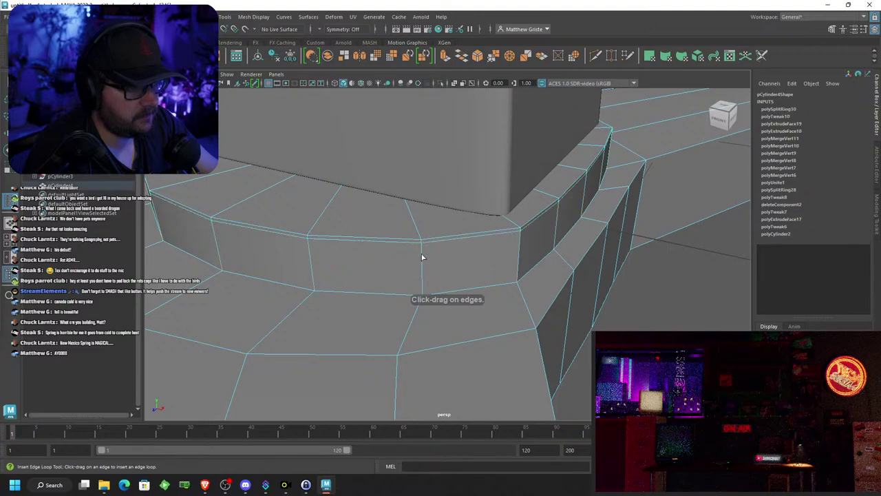
pyautogui.click(422, 292)
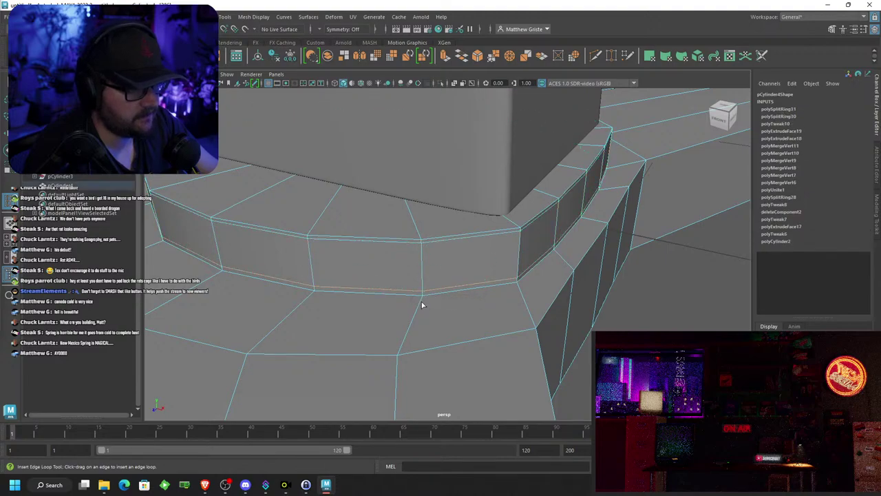
# Insert edge loops at the inner and outer borders of the disc's flat rim and along the top and bottom of the base's outer walls
pyautogui.click(423, 305)
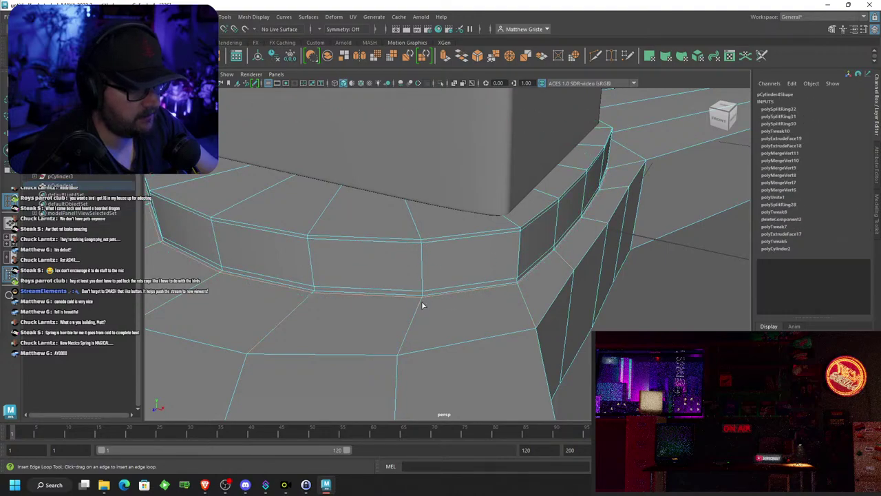
pyautogui.click(399, 351)
pyautogui.keyDown('alt'); pyautogui.moveTo(399, 351); pyautogui.dragTo(454, 248); pyautogui.keyUp('alt')
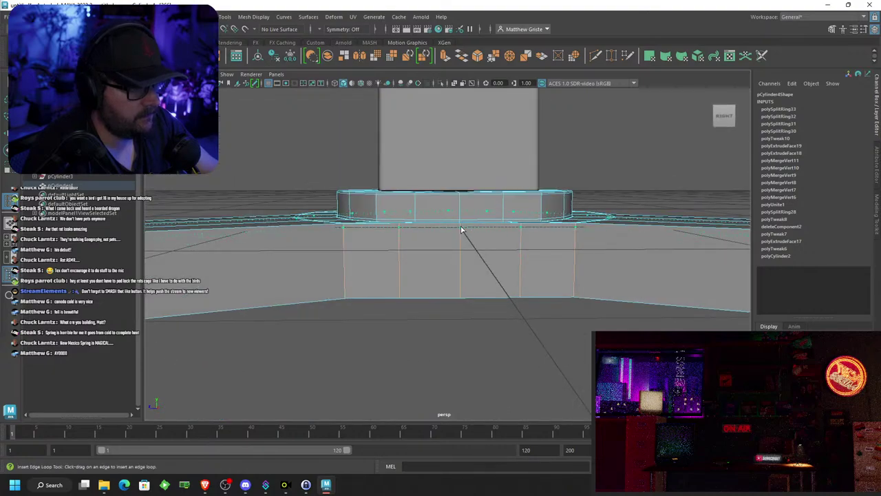
pyautogui.click(461, 229)
pyautogui.scroll(-3, 451, 265)
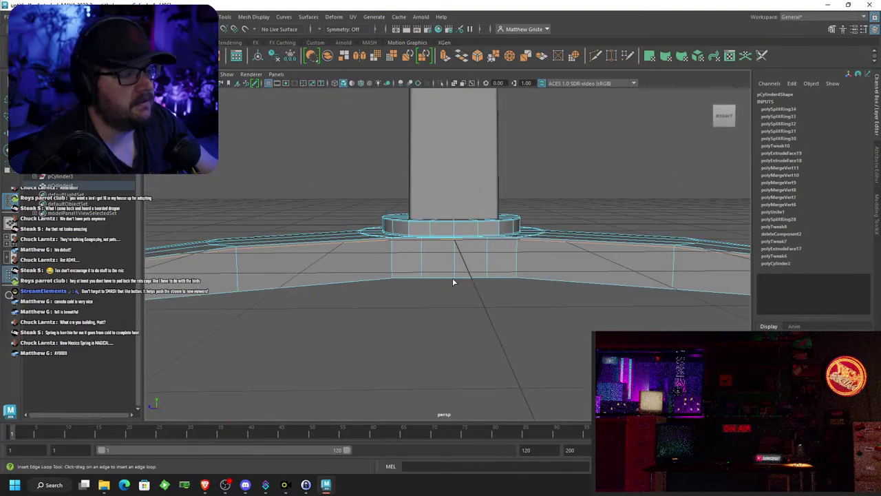
pyautogui.moveTo(455, 279); pyautogui.dragTo(559, 274)
pyautogui.scroll(3, 567, 272)
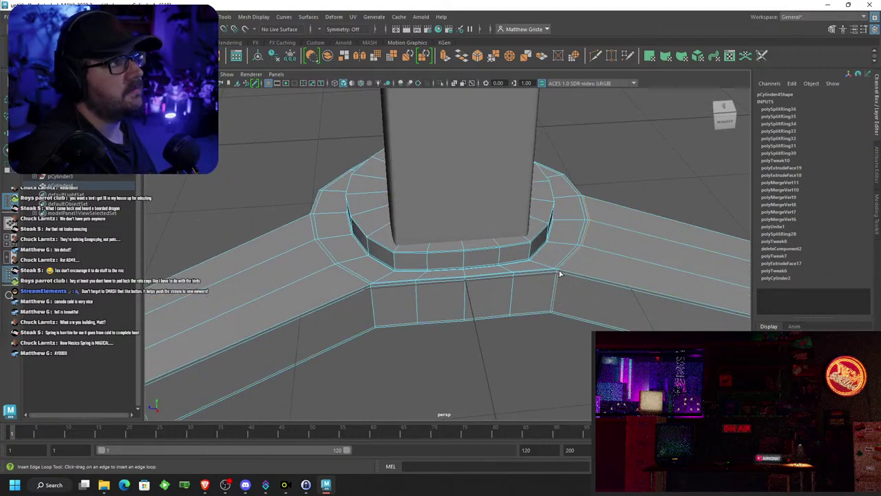
# Insert supporting edge loops across the base legs, including close to both leg tips
pyautogui.keyDown('alt'); pyautogui.moveTo(559, 273); pyautogui.dragTo(244, 273); pyautogui.keyUp('alt')
pyautogui.click(338, 252)
pyautogui.click(224, 268)
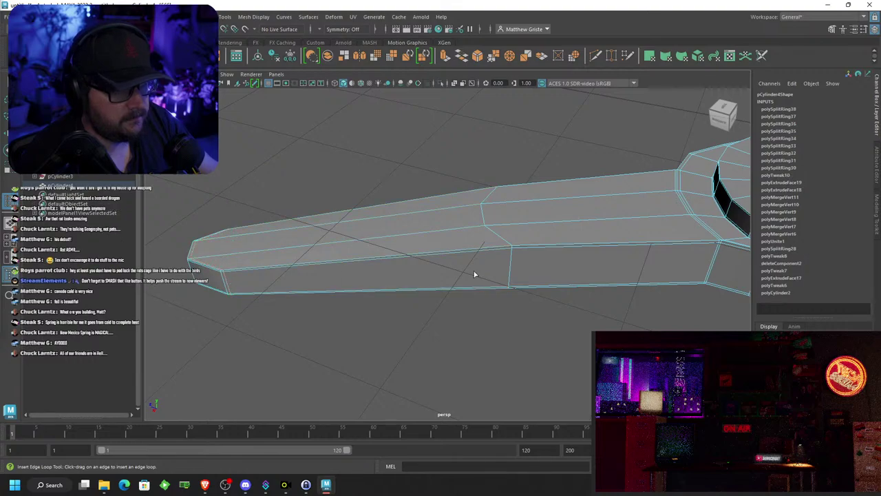
pyautogui.keyDown('alt'); pyautogui.moveTo(474, 274); pyautogui.dragTo(451, 236); pyautogui.keyUp('alt')
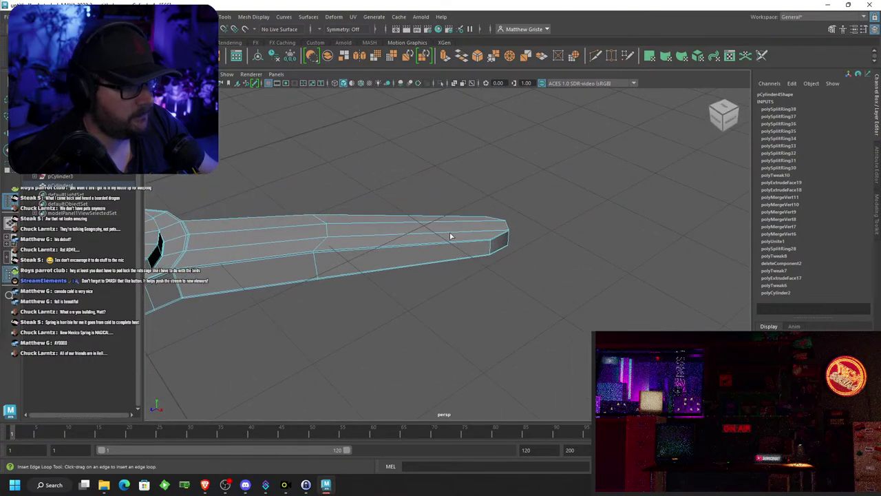
pyautogui.click(488, 241)
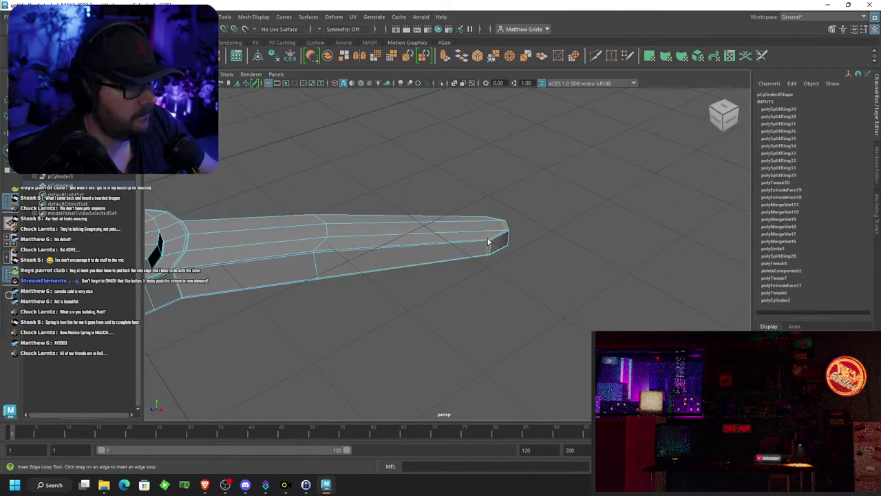
pyautogui.moveTo(487, 242)
pyautogui.keyDown('alt'); pyautogui.mouseDown()
pyautogui.moveTo(411, 226)
pyautogui.moveTo(482, 231)
pyautogui.mouseUp(); pyautogui.keyUp('alt')
# Turn on smooth mesh preview for the base, return to object selection and deselect it
pyautogui.press('q')
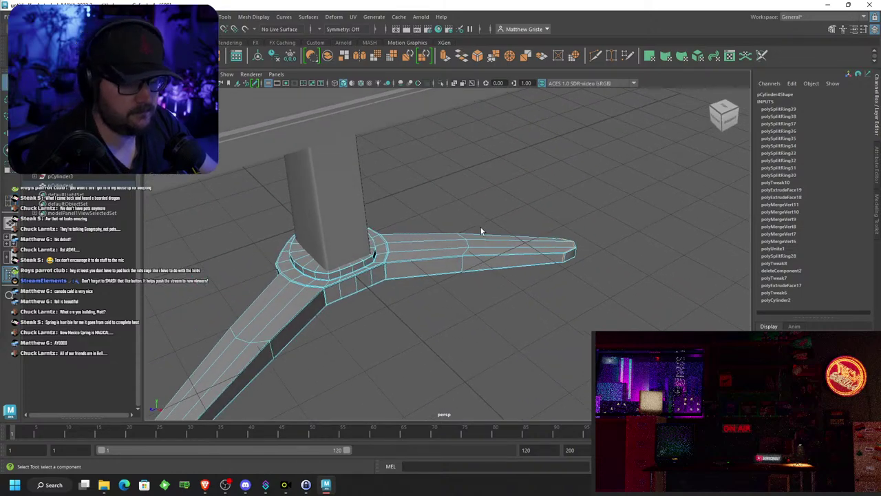
pyautogui.press('3')
pyautogui.moveTo(410, 243); pyautogui.dragTo(459, 190, button='right')
pyautogui.click(457, 190)
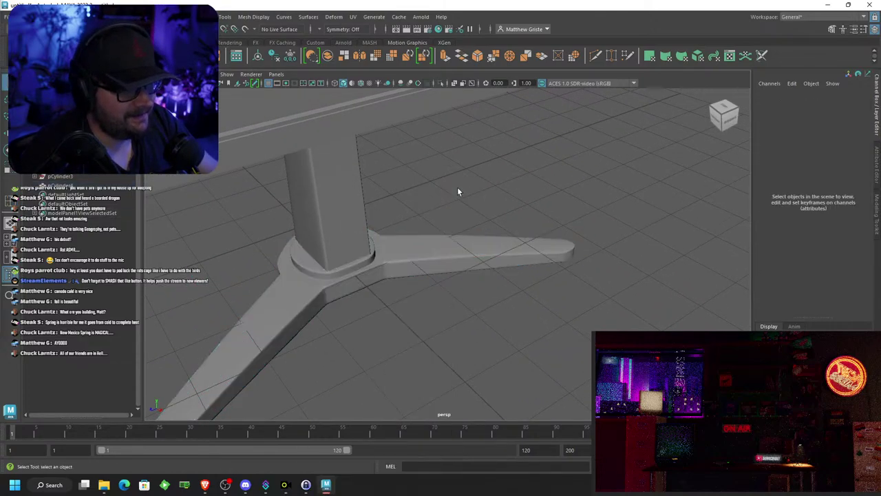
# Examine the complete monitor, its stand and its mount from the front, side and back
pyautogui.keyDown('alt'); pyautogui.moveTo(457, 190); pyautogui.dragTo(702, 220); pyautogui.keyUp('alt')
pyautogui.click(378, 202)
pyautogui.scroll(-5, 563, 215)
pyautogui.keyDown('alt'); pyautogui.moveTo(561, 215); pyautogui.dragTo(510, 221); pyautogui.keyUp('alt')
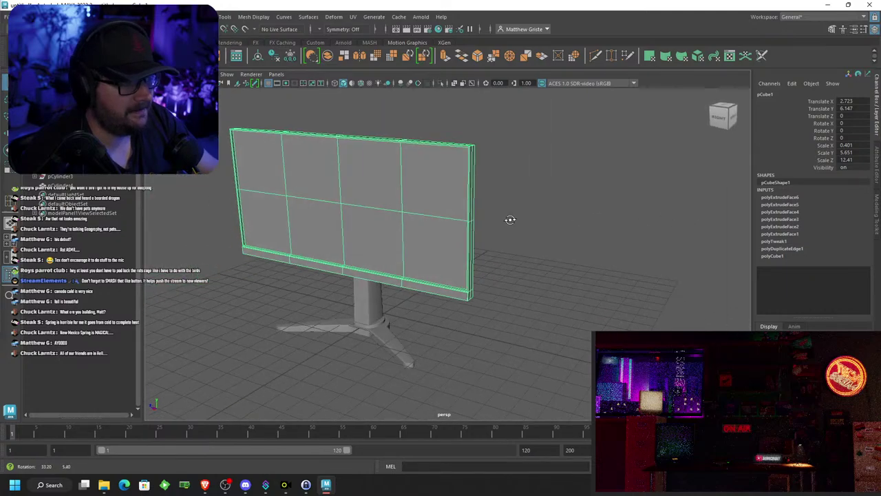
pyautogui.keyDown('alt'); pyautogui.moveTo(387, 216); pyautogui.dragTo(516, 218, button='middle'); pyautogui.keyUp('alt')
pyautogui.scroll(5, 517, 219)
pyautogui.scroll(-5, 517, 219)
pyautogui.keyDown('alt'); pyautogui.moveTo(460, 222); pyautogui.dragTo(572, 221); pyautogui.keyUp('alt')
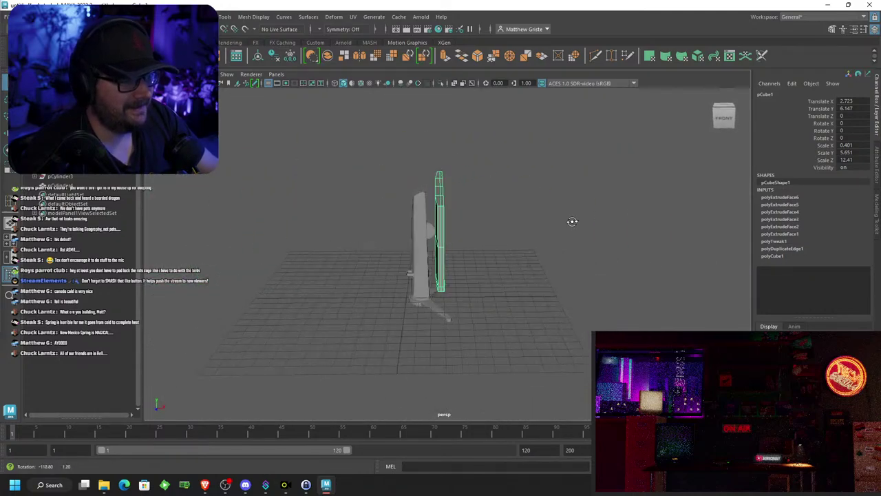
pyautogui.scroll(4, 545, 225)
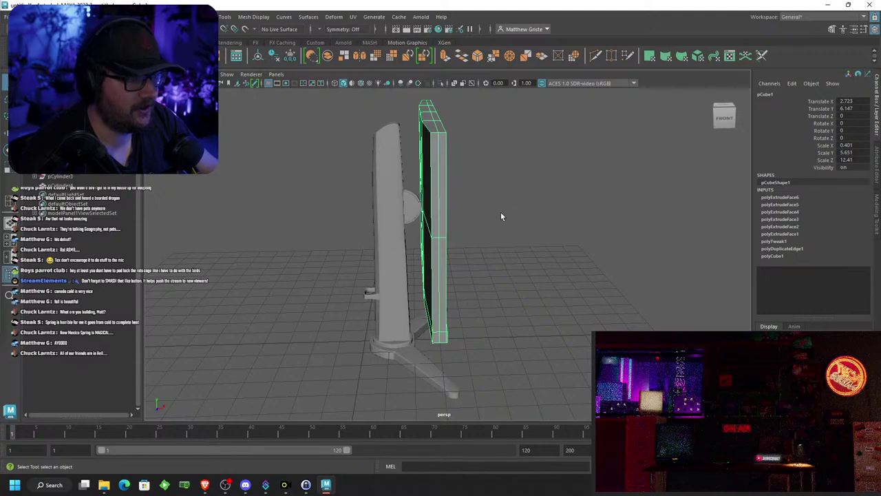
pyautogui.keyDown('alt'); pyautogui.moveTo(500, 217); pyautogui.dragTo(527, 257); pyautogui.keyUp('alt')
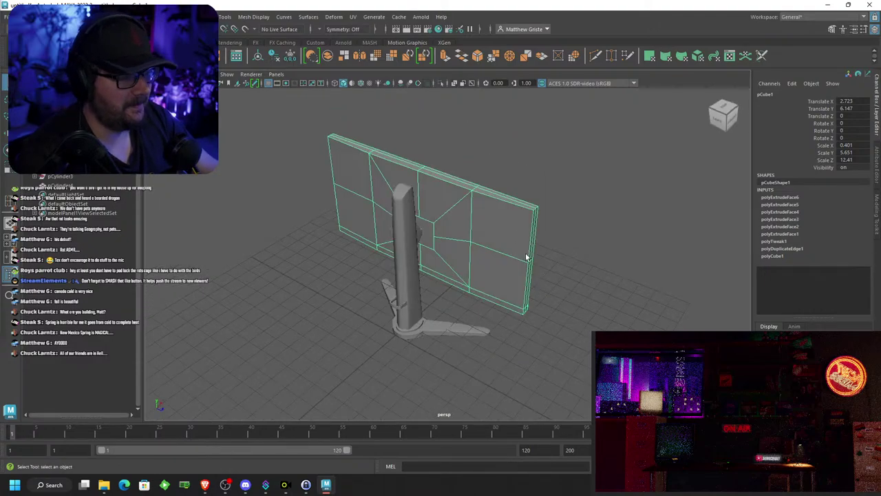
# Assign a new Arnold aiStandardSurface material to all parts of the monitor
pyautogui.moveTo(577, 351); pyautogui.dragTo(314, 165)
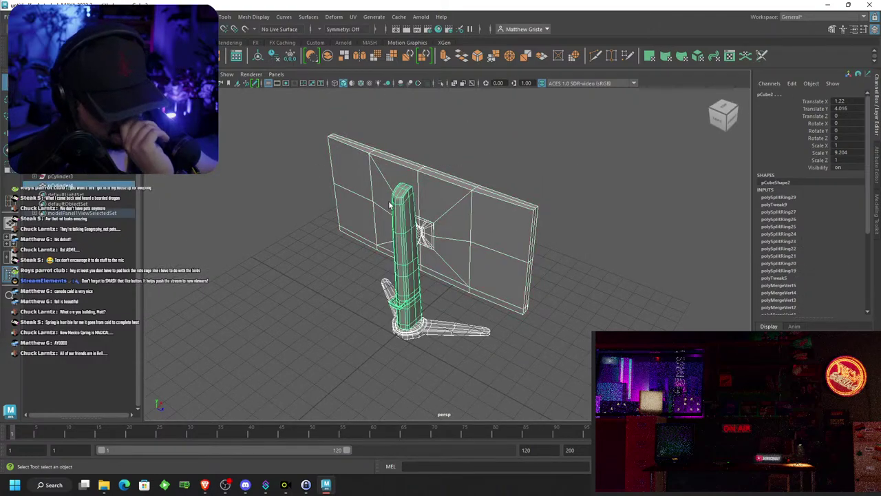
pyautogui.moveTo(423, 211); pyautogui.dragTo(428, 448, button='right')
pyautogui.click(318, 240)
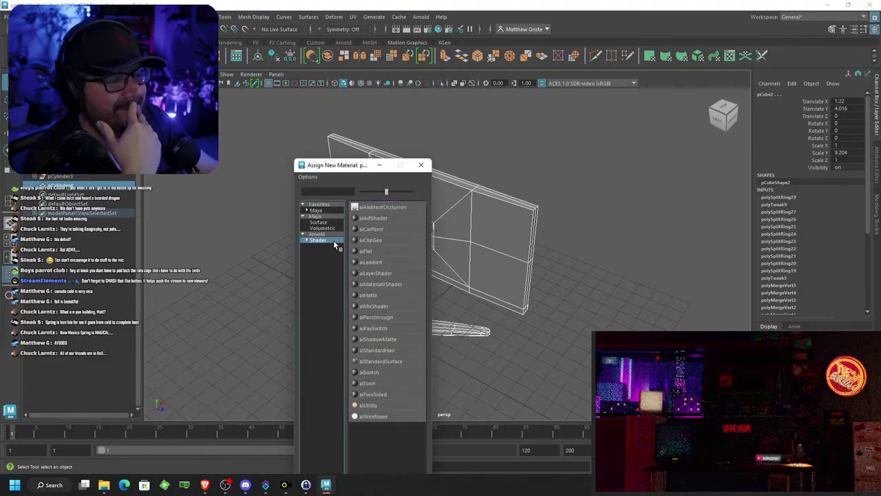
pyautogui.click(386, 361)
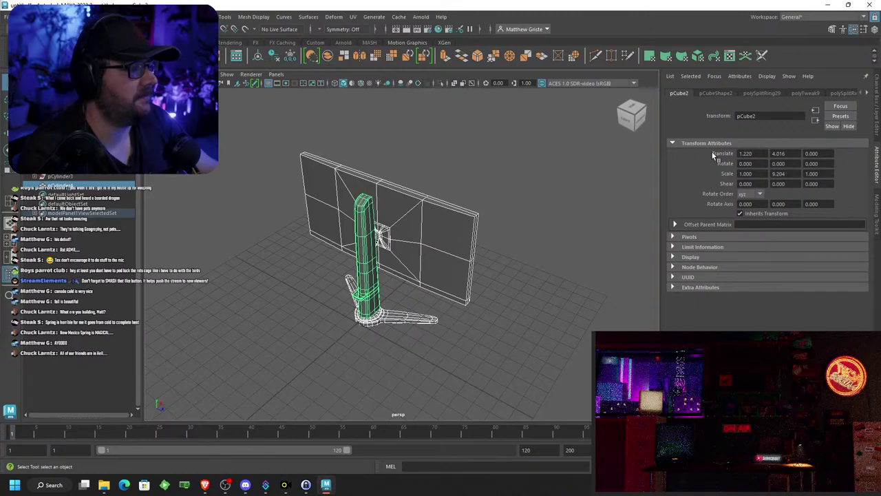
# Deselect all parts and inspect the shaded monitor from the back and the front
pyautogui.scroll(5, 536, 230)
pyautogui.keyDown('alt'); pyautogui.moveTo(535, 231); pyautogui.dragTo(454, 215); pyautogui.keyUp('alt')
pyautogui.keyDown('alt'); pyautogui.moveTo(454, 214); pyautogui.dragTo(493, 253, button='middle'); pyautogui.keyUp('alt')
pyautogui.scroll(-2, 493, 253)
pyautogui.keyDown('alt'); pyautogui.moveTo(493, 253); pyautogui.dragTo(495, 231); pyautogui.keyUp('alt')
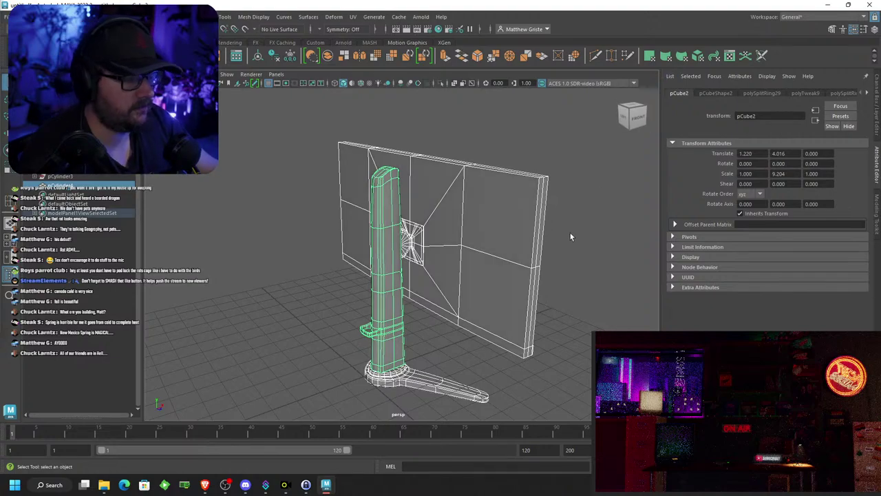
pyautogui.click(570, 235)
pyautogui.scroll(-4, 565, 238)
pyautogui.keyDown('alt'); pyautogui.moveTo(551, 242); pyautogui.dragTo(391, 243); pyautogui.keyUp('alt')
pyautogui.scroll(4, 427, 261)
pyautogui.keyDown('alt'); pyautogui.moveTo(475, 207); pyautogui.dragTo(593, 227); pyautogui.keyUp('alt')
pyautogui.scroll(-5, 525, 331)
pyautogui.keyDown('alt'); pyautogui.moveTo(515, 344); pyautogui.dragTo(550, 351); pyautogui.keyUp('alt')
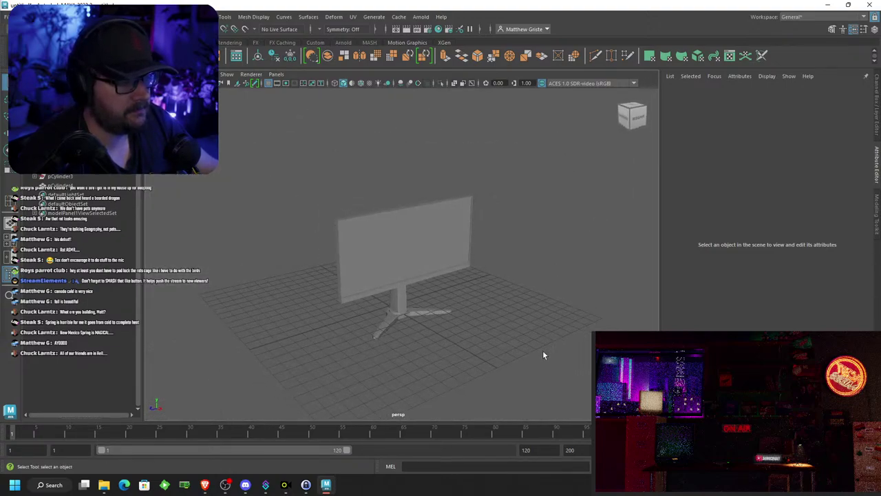
pyautogui.scroll(3, 541, 350)
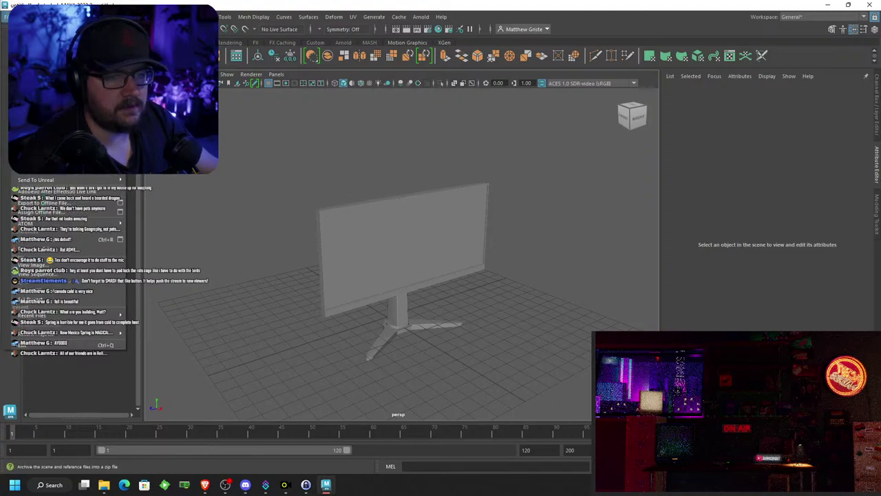
# Save the scene as a Maya Binary file named Monitor in G:\Stream Capture\2021 Stream Elements\Starting Screen
pyautogui.hotkey('ctrl', 'shift', 's')
pyautogui.click(224, 135)
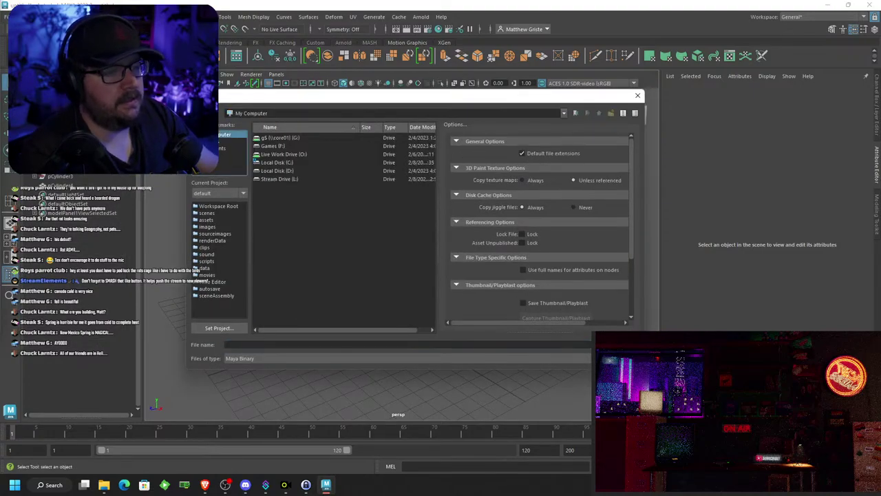
pyautogui.click(276, 139)
pyautogui.doubleClick(276, 139)
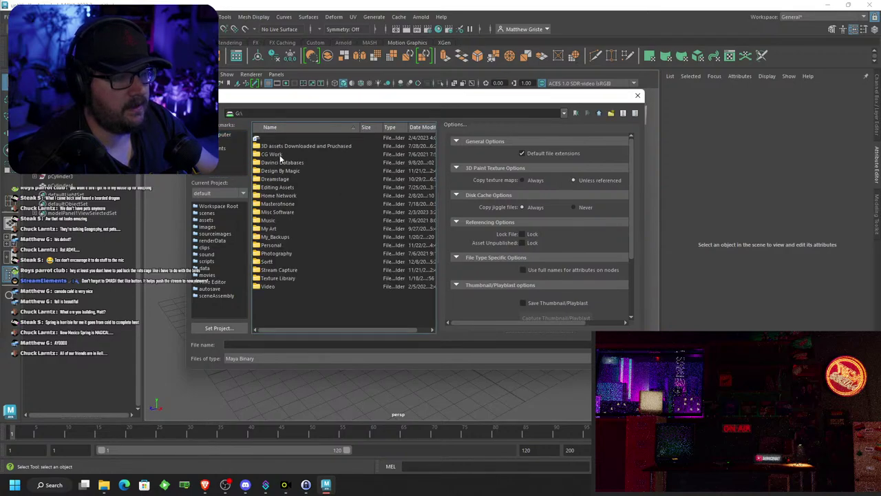
pyautogui.click(286, 278)
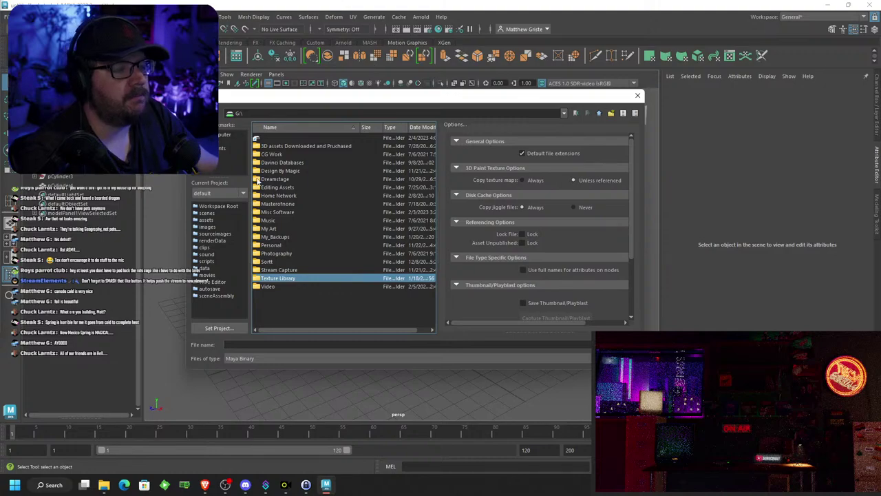
pyautogui.doubleClick(285, 270)
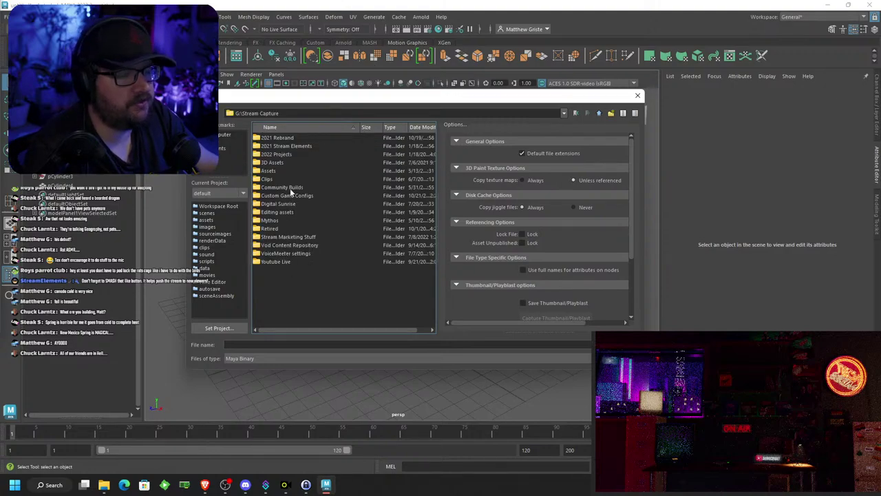
pyautogui.doubleClick(291, 145)
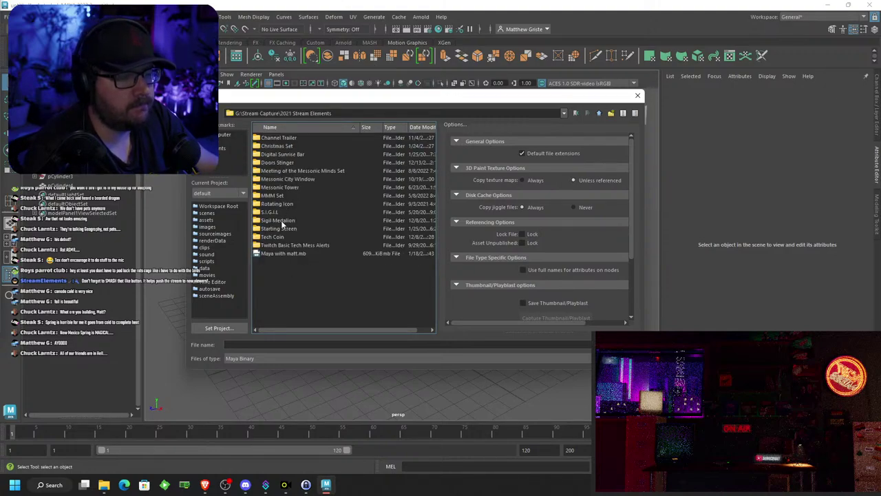
pyautogui.doubleClick(281, 230)
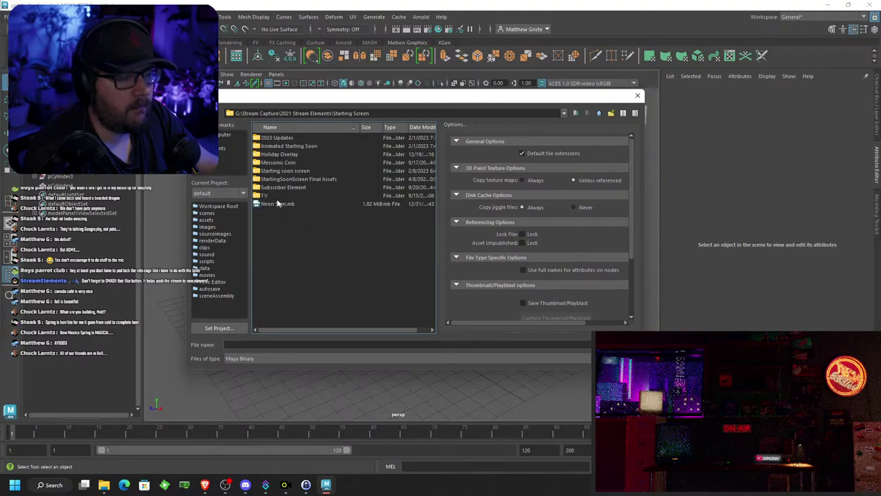
pyautogui.click(278, 345)
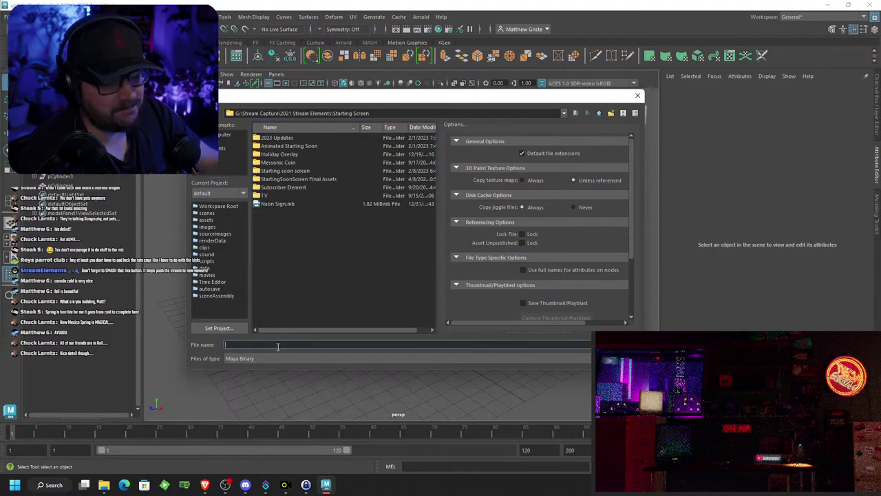
pyautogui.write('Monitor')
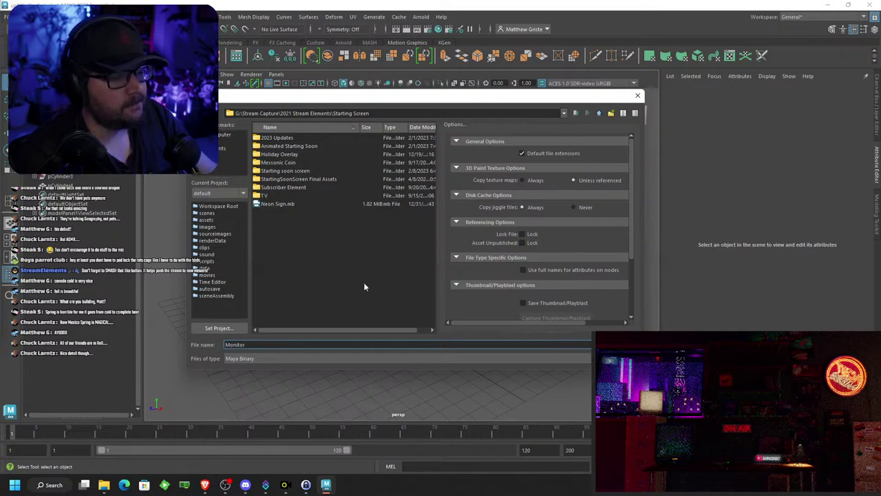
pyautogui.press('Return')
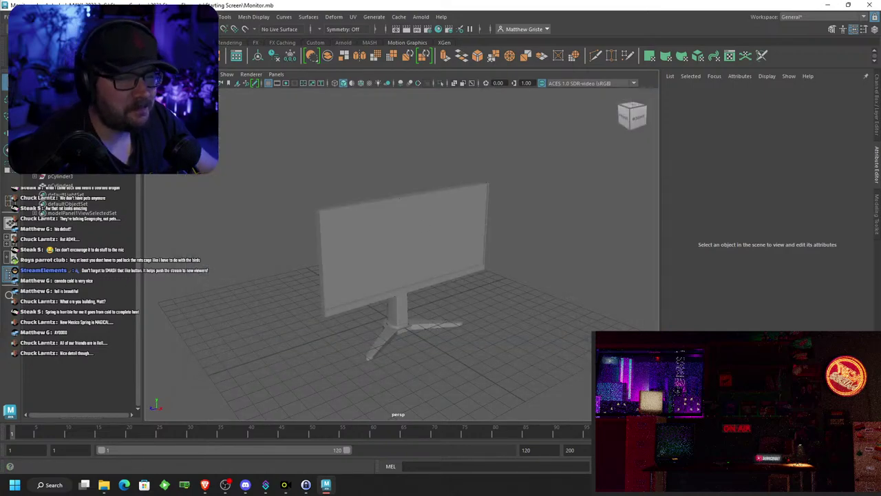
# Open the scene "Starting soon scene 2023 update.mb" from the Starting soon screen folder
pyautogui.click(28, 37)
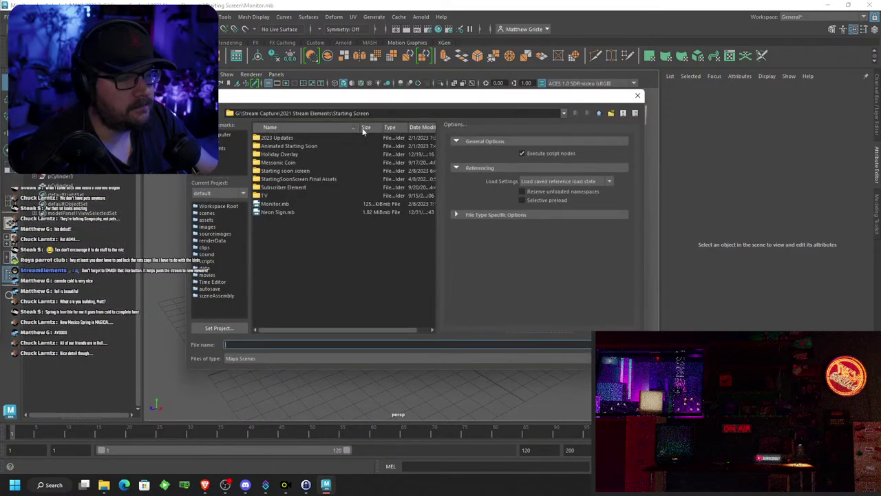
pyautogui.click(285, 186)
pyautogui.doubleClick(285, 171)
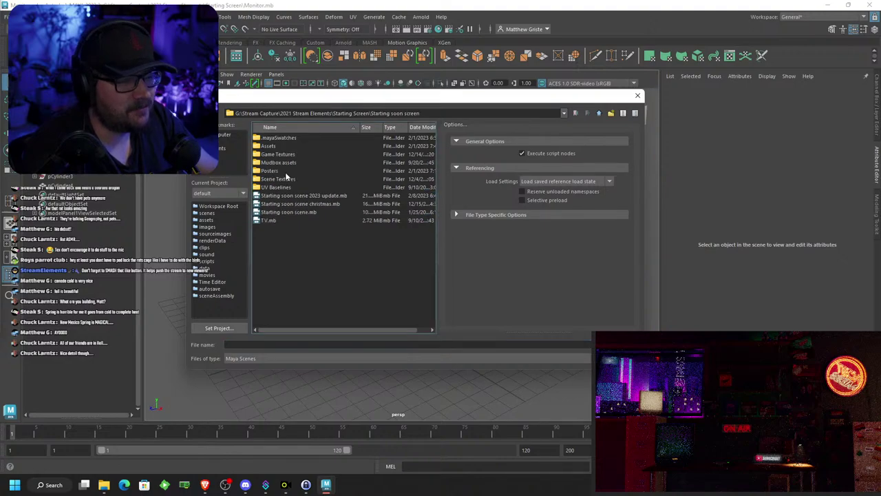
pyautogui.doubleClick(321, 196)
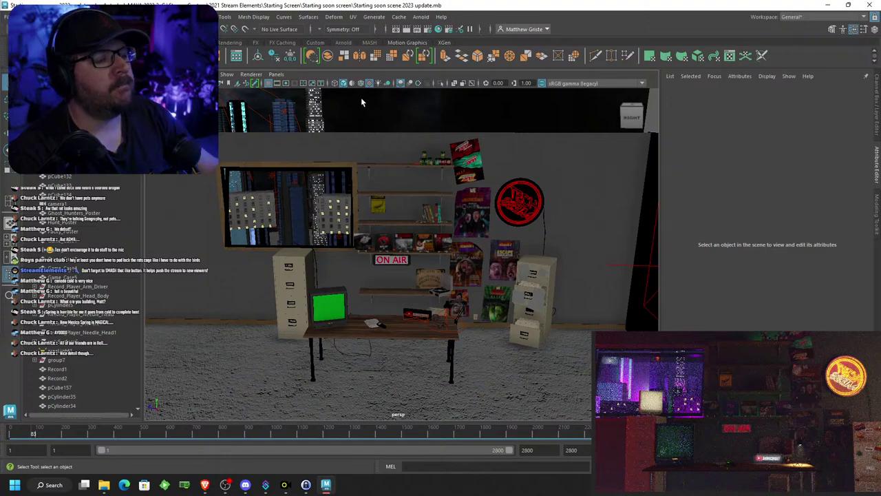
# Examine the desk with the green-screen TV and the surrounding room from near and far
pyautogui.keyDown('alt'); pyautogui.moveTo(467, 276); pyautogui.dragTo(497, 288); pyautogui.keyUp('alt')
pyautogui.keyDown('alt'); pyautogui.moveTo(497, 287); pyautogui.dragTo(478, 246, button='middle'); pyautogui.keyUp('alt')
pyautogui.scroll(4, 478, 247)
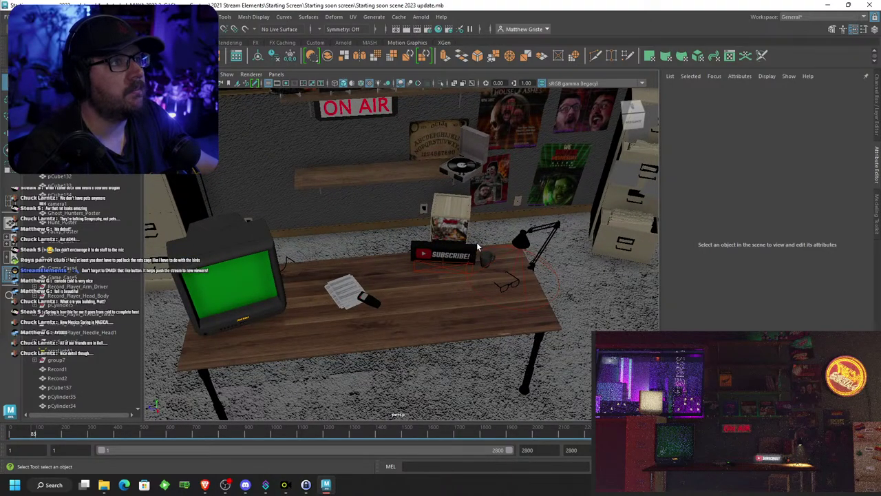
pyautogui.keyDown('alt'); pyautogui.moveTo(478, 247); pyautogui.dragTo(469, 220); pyautogui.keyUp('alt')
pyautogui.scroll(-5, 430, 247)
pyautogui.scroll(5, 494, 244)
pyautogui.scroll(4, 471, 236)
pyautogui.scroll(-5, 471, 236)
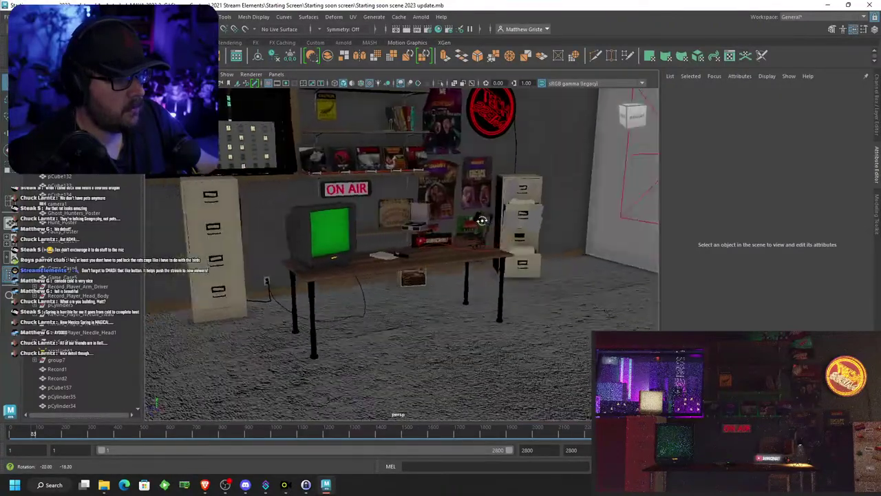
pyautogui.scroll(2, 459, 224)
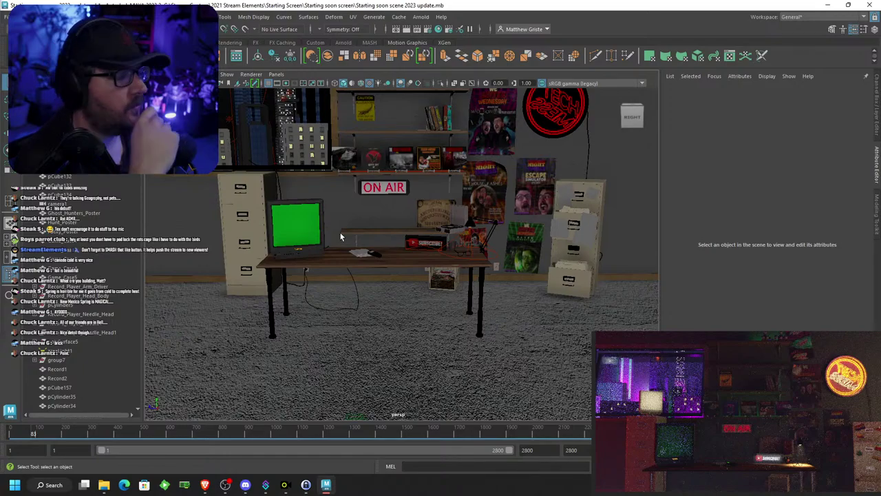
pyautogui.scroll(-3, 435, 212)
pyautogui.scroll(-3, 434, 212)
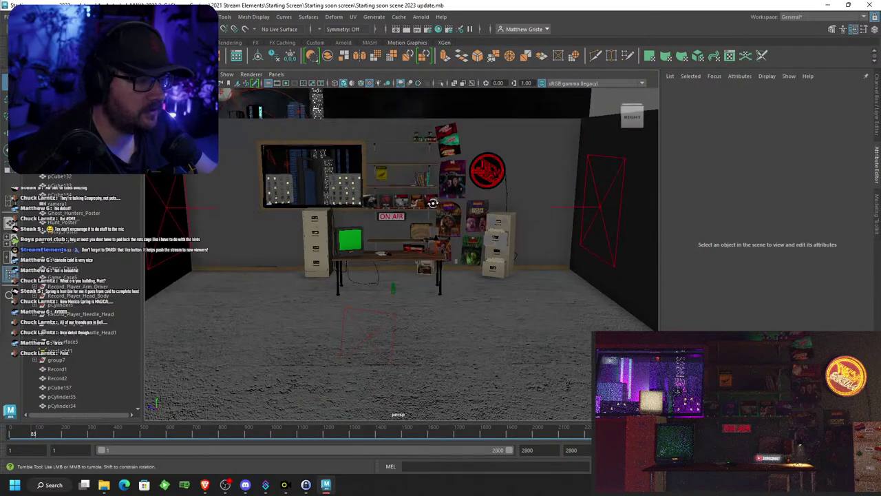
pyautogui.moveTo(434, 210)
pyautogui.keyDown('alt'); pyautogui.mouseDown()
pyautogui.moveTo(475, 222)
pyautogui.moveTo(446, 205)
pyautogui.mouseUp(); pyautogui.keyUp('alt')
pyautogui.scroll(5, 427, 193)
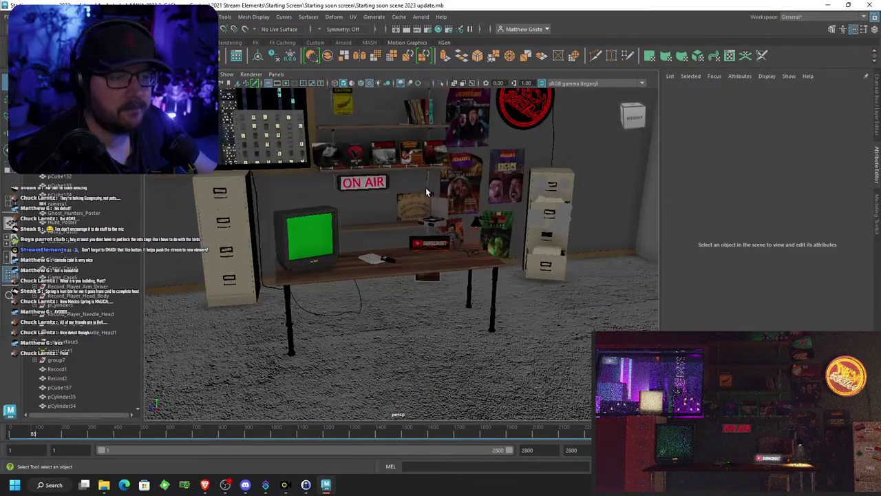
pyautogui.scroll(-3, 468, 148)
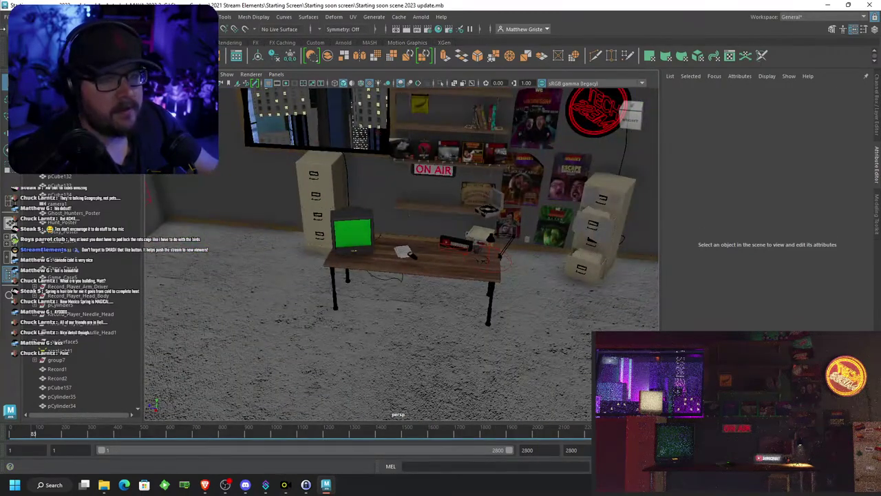
# Import Monitor.mb from G:\Stream Capture\2021 Stream Elements\Starting Screen into the room scene
pyautogui.click(11, 17)
pyautogui.click(35, 120)
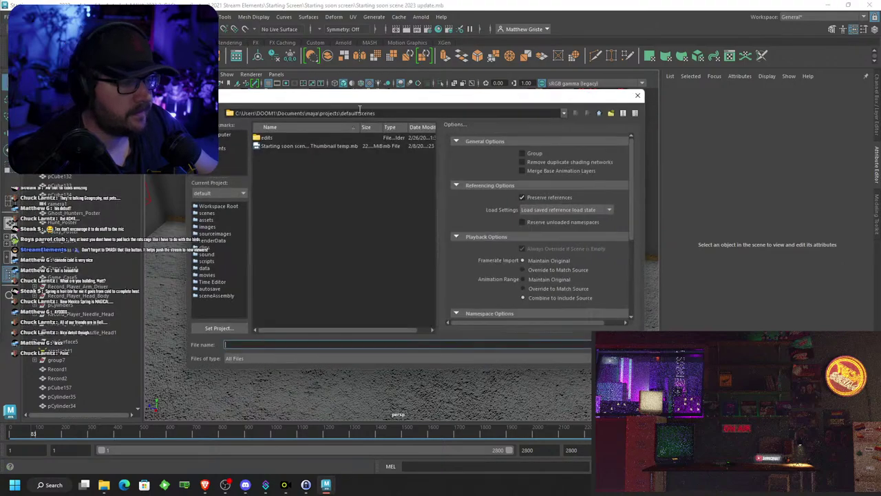
pyautogui.click(599, 113)
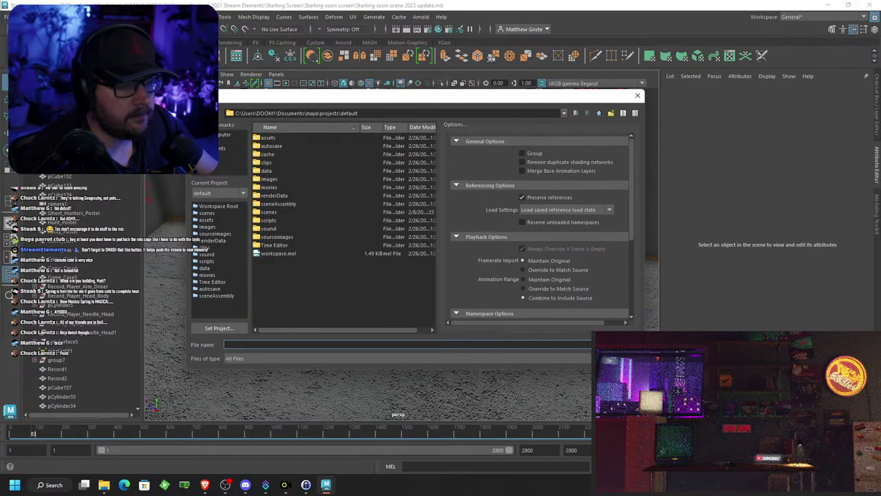
pyautogui.click(219, 136)
pyautogui.doubleClick(281, 157)
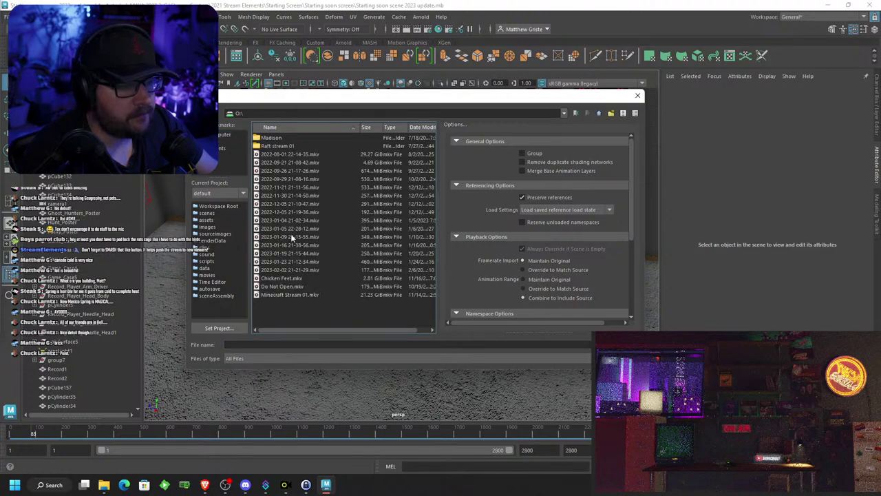
pyautogui.click(599, 113)
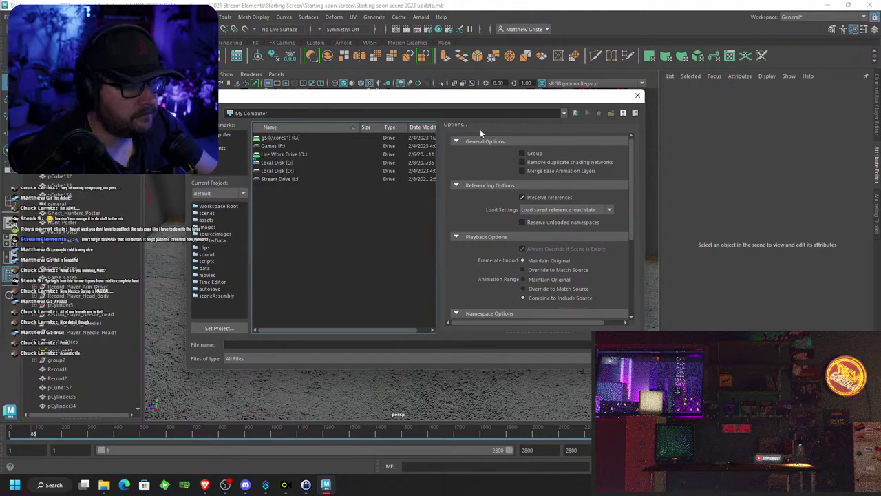
pyautogui.doubleClick(272, 138)
pyautogui.doubleClick(289, 273)
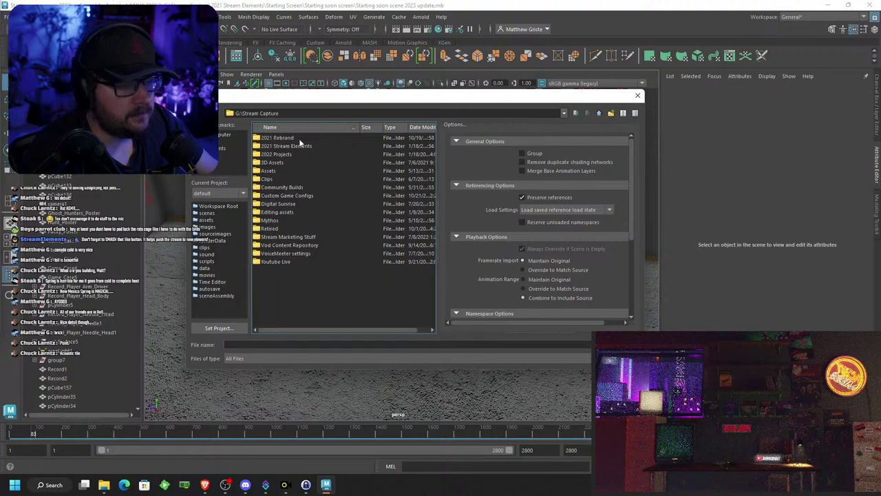
pyautogui.doubleClick(292, 146)
pyautogui.click(279, 229)
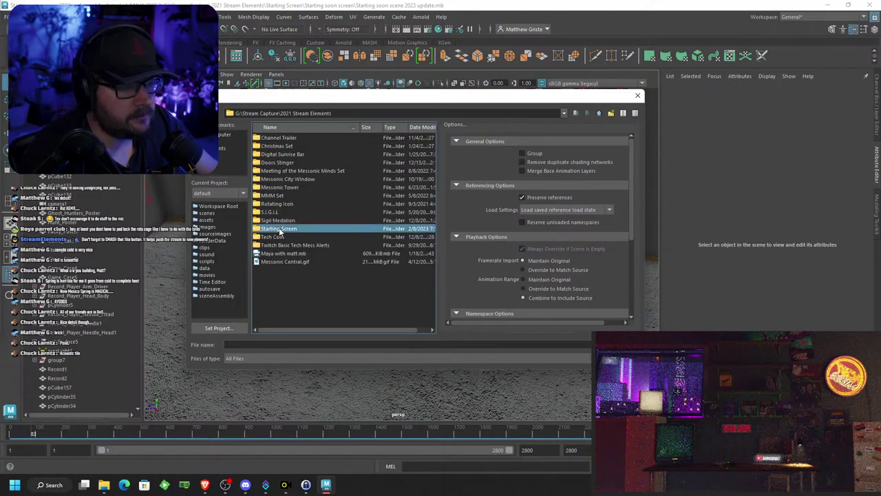
pyautogui.doubleClick(280, 229)
pyautogui.doubleClick(279, 212)
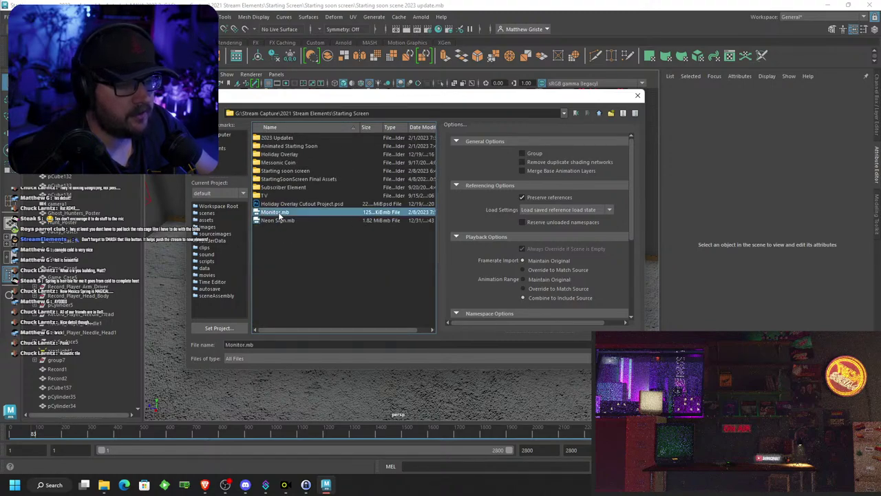
# Select all parts of the imported monitor under the floor and raise them above the desk
pyautogui.keyDown('alt'); pyautogui.moveTo(447, 275); pyautogui.dragTo(458, 283); pyautogui.keyUp('alt')
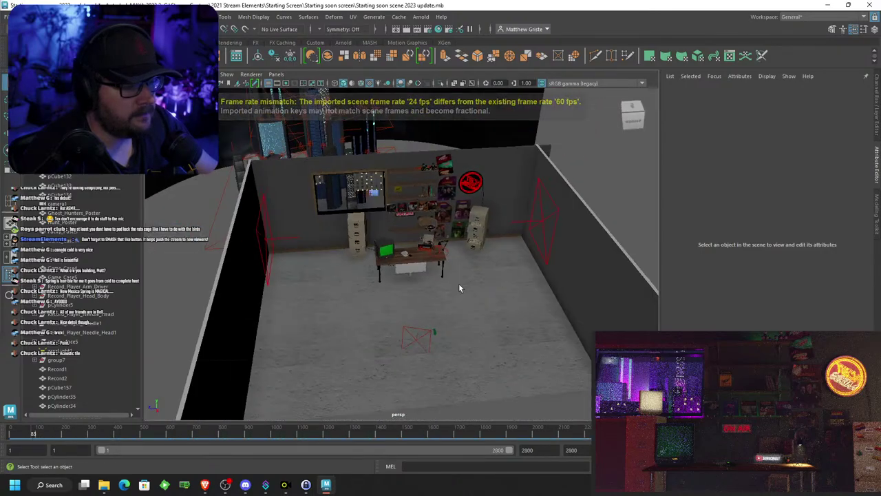
pyautogui.keyDown('alt'); pyautogui.moveTo(459, 283); pyautogui.dragTo(475, 313, button='right'); pyautogui.keyUp('alt')
pyautogui.keyDown('alt'); pyautogui.moveTo(475, 313); pyautogui.dragTo(446, 262, button='middle'); pyautogui.keyUp('alt')
pyautogui.keyDown('alt'); pyautogui.moveTo(446, 262); pyautogui.dragTo(481, 403, button='right'); pyautogui.keyUp('alt')
pyautogui.moveTo(480, 399); pyautogui.dragTo(385, 296)
pyautogui.scroll(-5, 381, 308)
pyautogui.moveTo(379, 343)
pyautogui.keyDown('alt'); pyautogui.mouseDown()
pyautogui.moveTo(379, 254)
pyautogui.moveTo(389, 350)
pyautogui.mouseUp(); pyautogui.keyUp('alt')
pyautogui.scroll(-5, 413, 344)
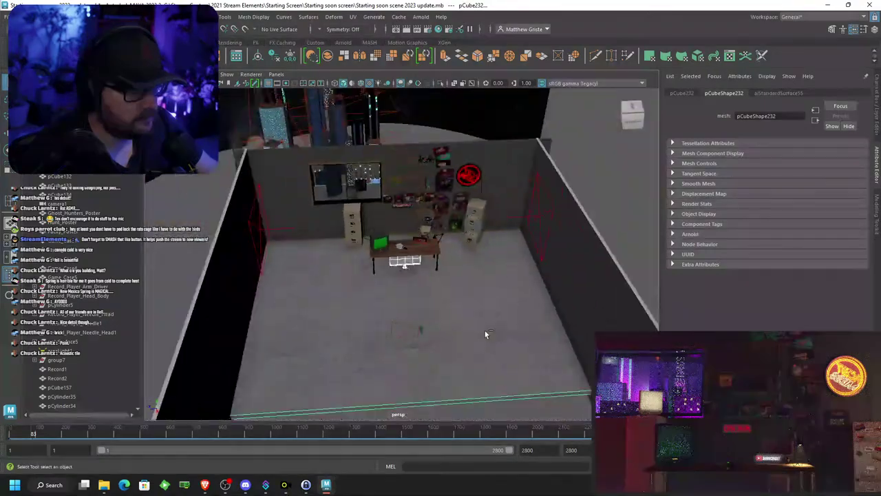
pyautogui.keyDown('ctrl'); pyautogui.click(436, 335); pyautogui.keyUp('ctrl')
pyautogui.scroll(5, 435, 333)
pyautogui.press('w')
pyautogui.moveTo(412, 236); pyautogui.dragTo(395, 80)
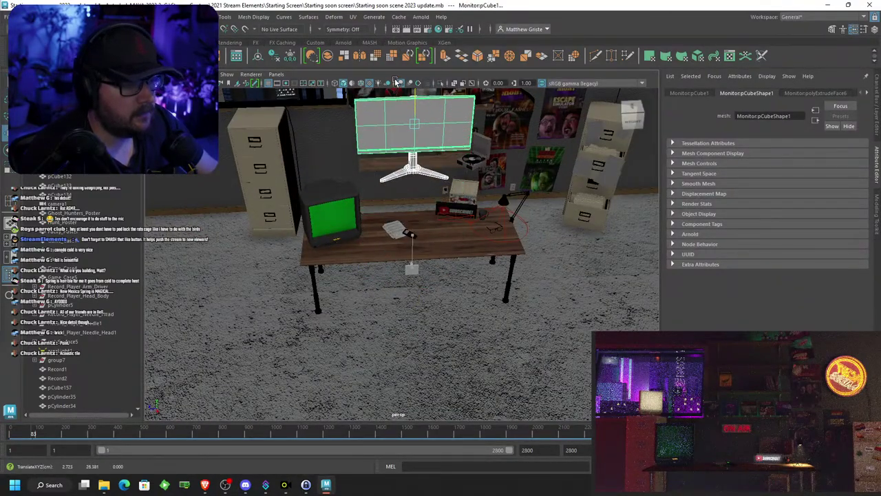
# Move the monitor parts from above the desk to the top of the filing cabinet by the window
pyautogui.keyDown('alt'); pyautogui.moveTo(417, 175); pyautogui.dragTo(428, 283, button='middle'); pyautogui.keyUp('alt')
pyautogui.moveTo(427, 271); pyautogui.dragTo(254, 201)
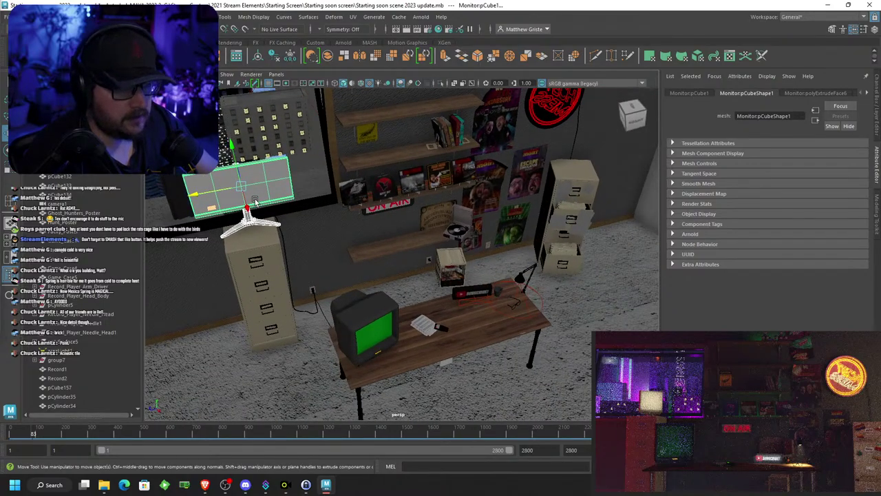
pyautogui.press('f')
pyautogui.keyDown('alt'); pyautogui.moveTo(420, 249); pyautogui.dragTo(478, 221); pyautogui.keyUp('alt')
pyautogui.scroll(3, 441, 251)
pyautogui.keyDown('alt'); pyautogui.moveTo(464, 242); pyautogui.dragTo(441, 199); pyautogui.keyUp('alt')
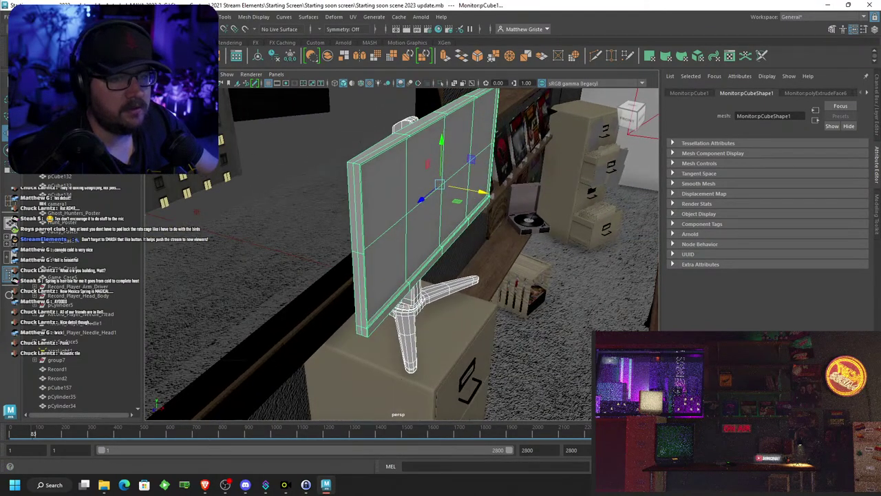
# Group the selected monitor parts and name the group LCD
pyautogui.click(27, 17)
pyautogui.click(58, 197)
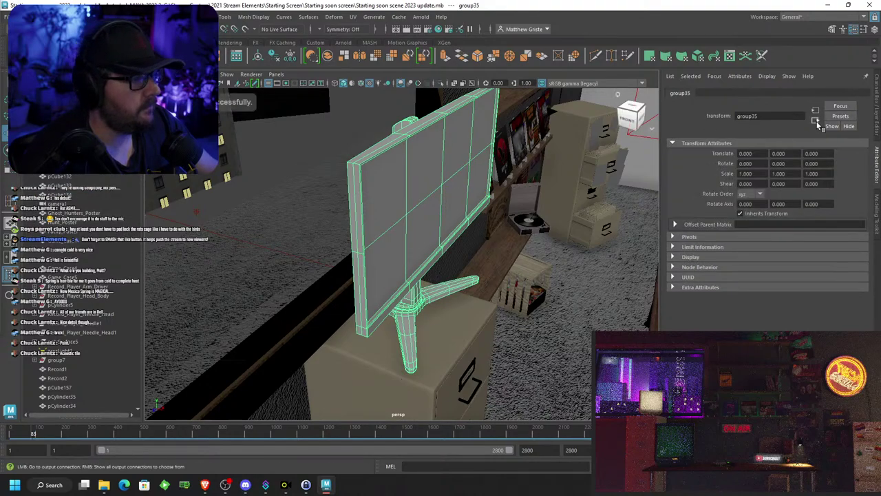
pyautogui.moveTo(776, 117); pyautogui.dragTo(666, 118)
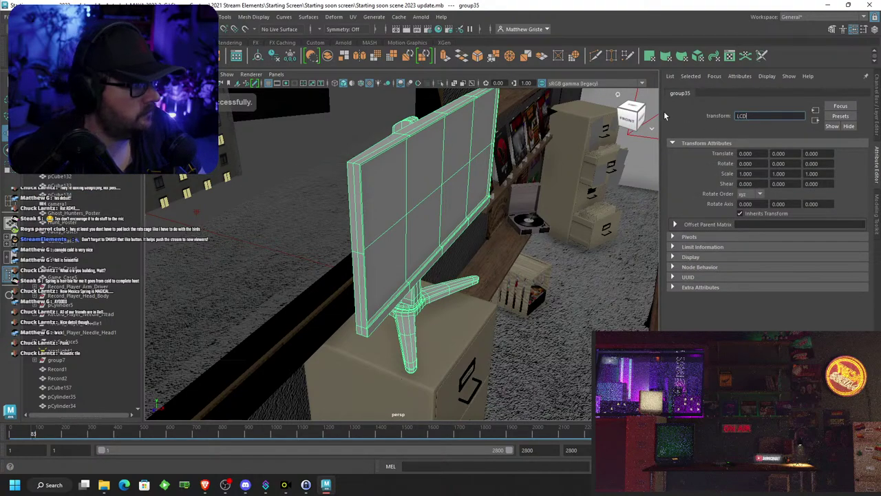
pyautogui.press('Return')
# Center the pivot of the LCD group and rotate the monitor on the filing cabinet
pyautogui.click(88, 16)
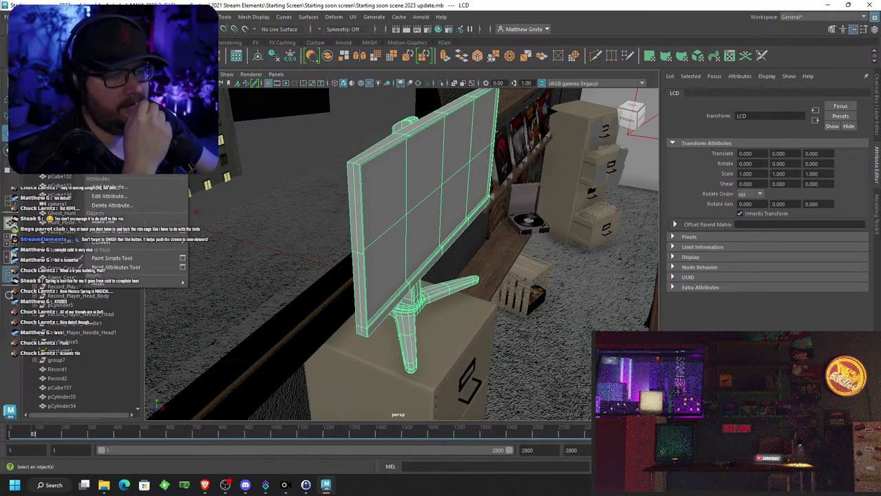
pyautogui.click(107, 78)
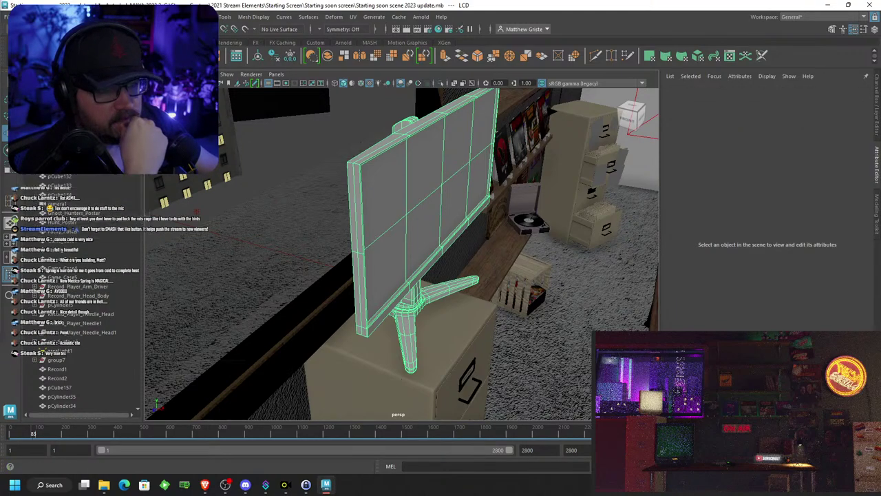
pyautogui.press('w')
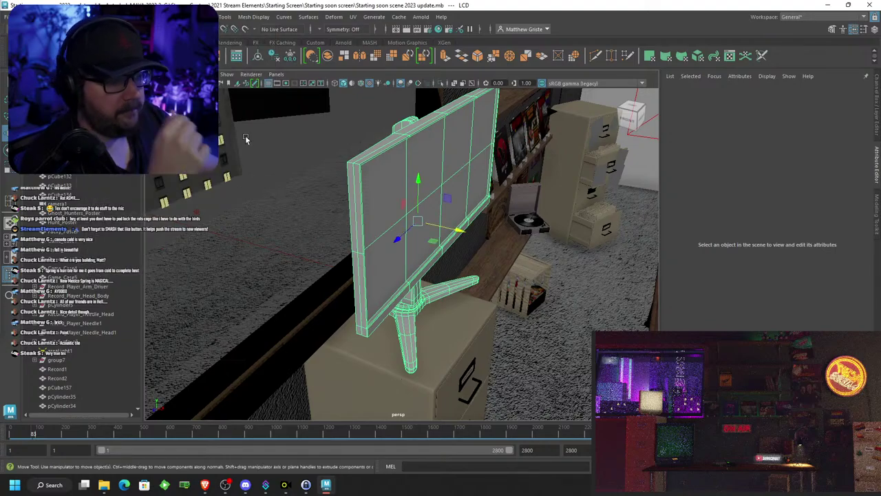
pyautogui.keyDown('alt'); pyautogui.moveTo(246, 139); pyautogui.dragTo(289, 148); pyautogui.keyUp('alt')
pyautogui.press('e')
pyautogui.moveTo(407, 233); pyautogui.dragTo(374, 191)
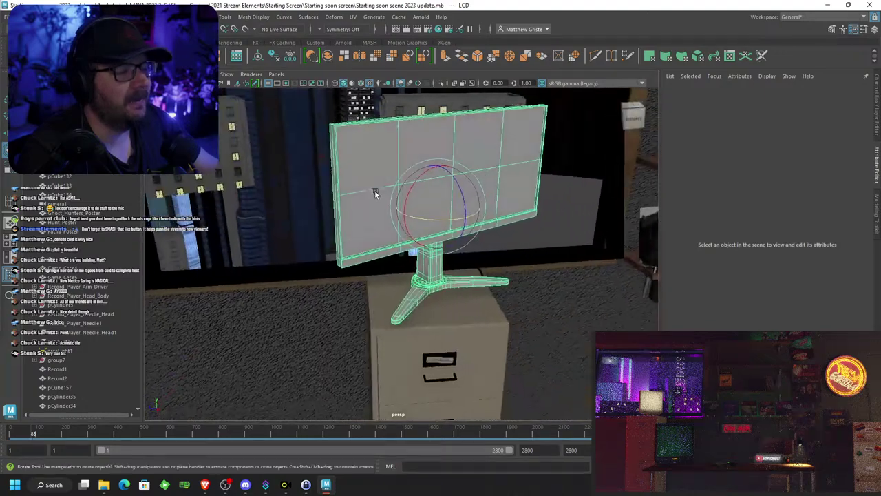
# Lower the LCD group onto the filing cabinet's top and shift it slightly sideways into place
pyautogui.scroll(3, 417, 232)
pyautogui.press('w')
pyautogui.scroll(-2, 415, 234)
pyautogui.moveTo(439, 169); pyautogui.dragTo(439, 180)
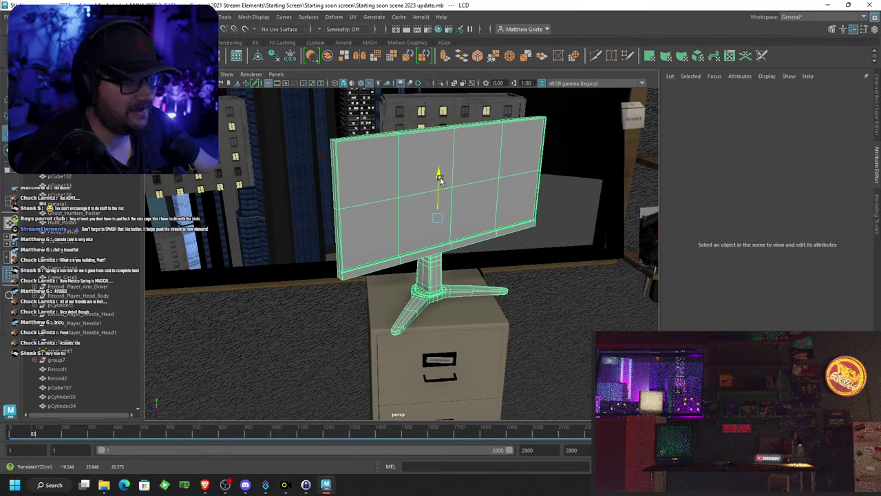
pyautogui.keyDown('alt'); pyautogui.moveTo(463, 216); pyautogui.dragTo(451, 201); pyautogui.keyUp('alt')
pyautogui.keyDown('alt'); pyautogui.moveTo(527, 215); pyautogui.dragTo(390, 221); pyautogui.keyUp('alt')
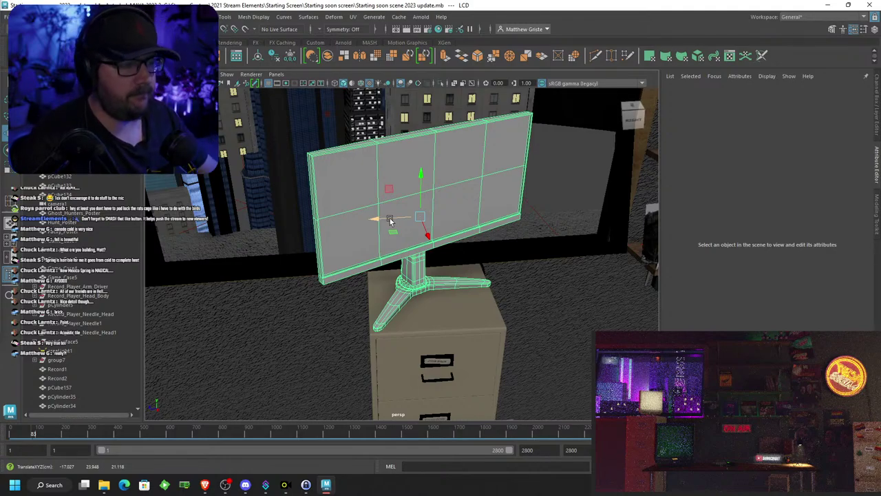
pyautogui.keyDown('alt'); pyautogui.moveTo(391, 220); pyautogui.dragTo(525, 265); pyautogui.keyUp('alt')
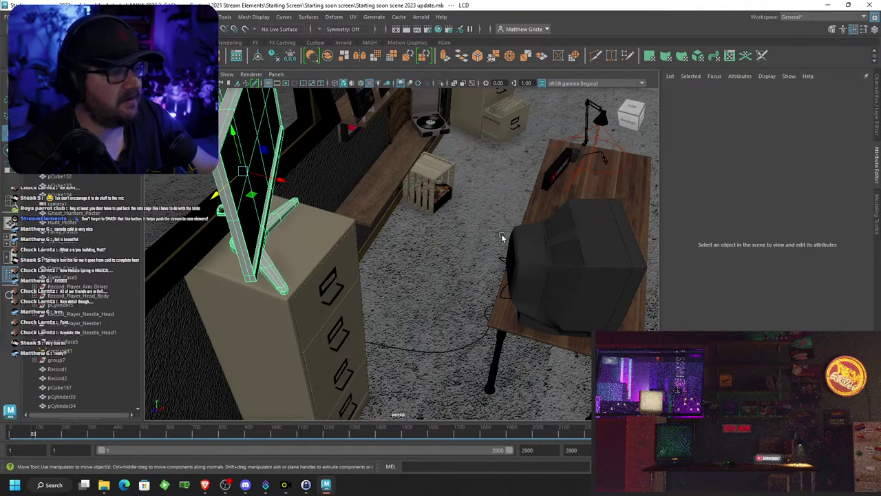
pyautogui.keyDown('alt'); pyautogui.moveTo(330, 186); pyautogui.dragTo(413, 157); pyautogui.keyUp('alt')
# Open Hypershade and place its window so that both the material list and the back of the monitor are in view
pyautogui.click(227, 20)
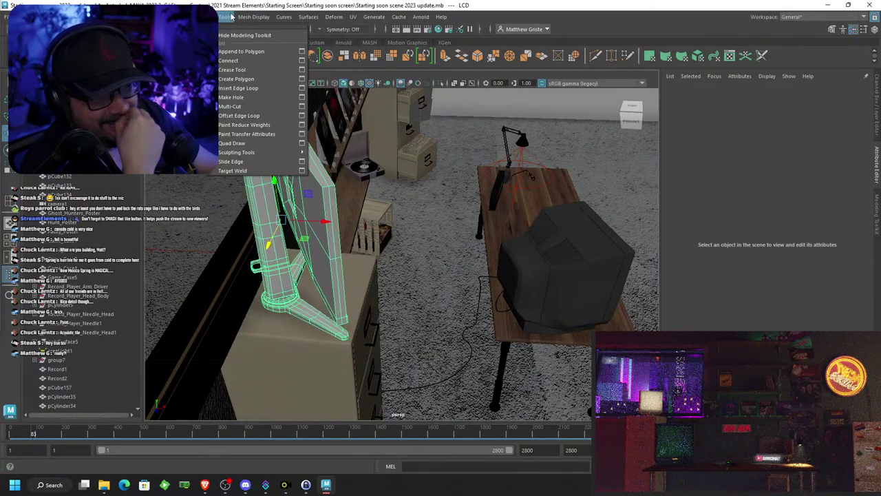
pyautogui.moveTo(139, 17)
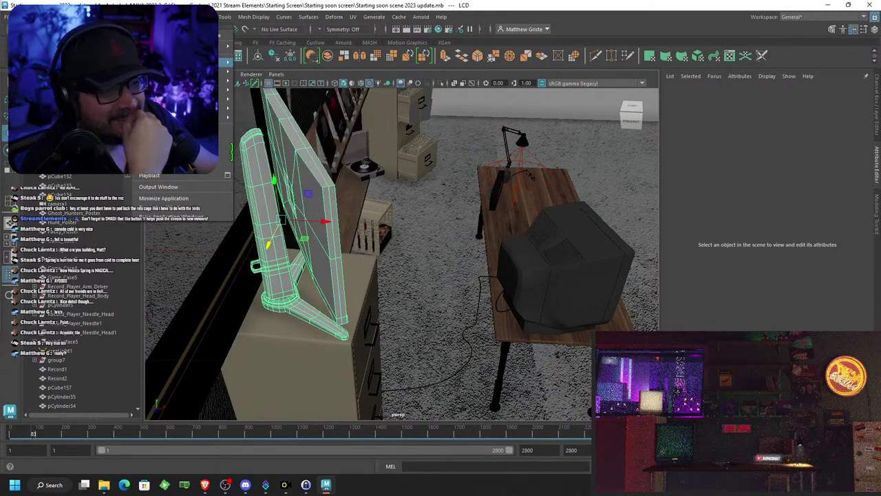
pyautogui.moveTo(221, 90)
pyautogui.click(259, 109)
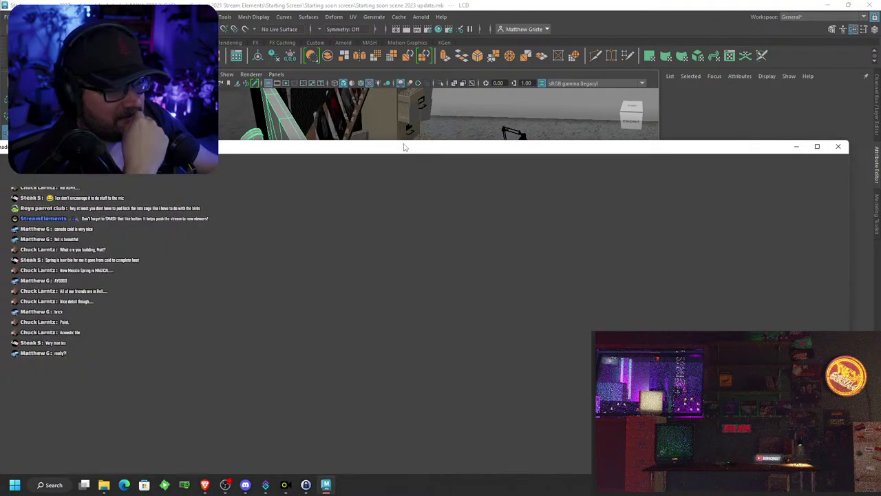
pyautogui.moveTo(405, 147); pyautogui.dragTo(481, 58)
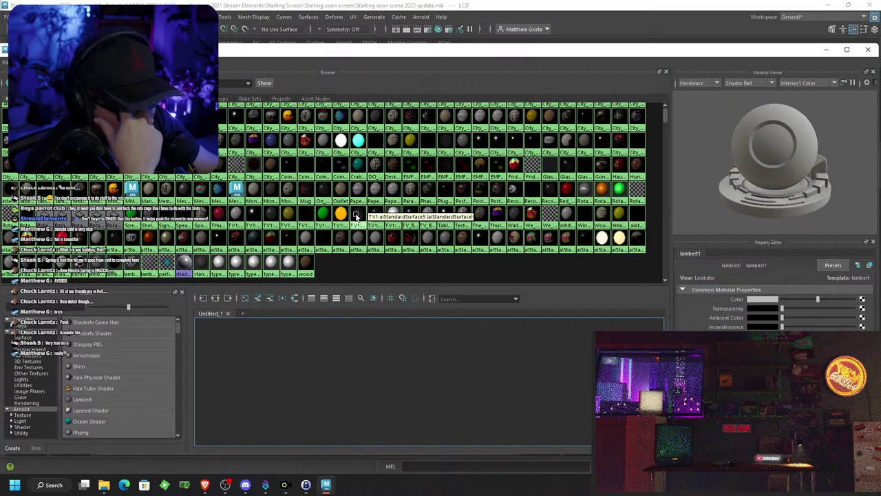
pyautogui.moveTo(358, 50); pyautogui.dragTo(334, 296)
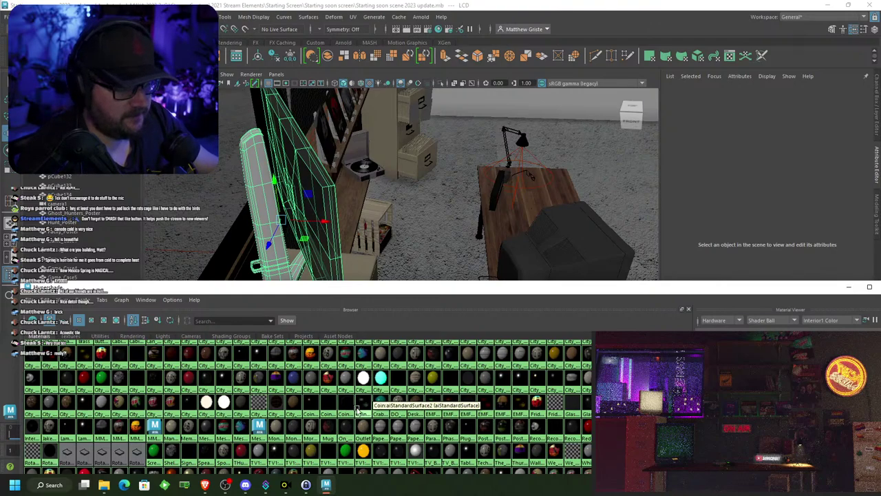
pyautogui.keyDown('alt'); pyautogui.moveTo(341, 214); pyautogui.dragTo(381, 167); pyautogui.keyUp('alt')
pyautogui.keyDown('alt'); pyautogui.moveTo(382, 167); pyautogui.dragTo(386, 141, button='right'); pyautogui.keyUp('alt')
pyautogui.keyDown('alt'); pyautogui.moveTo(385, 141); pyautogui.dragTo(420, 278); pyautogui.keyUp('alt')
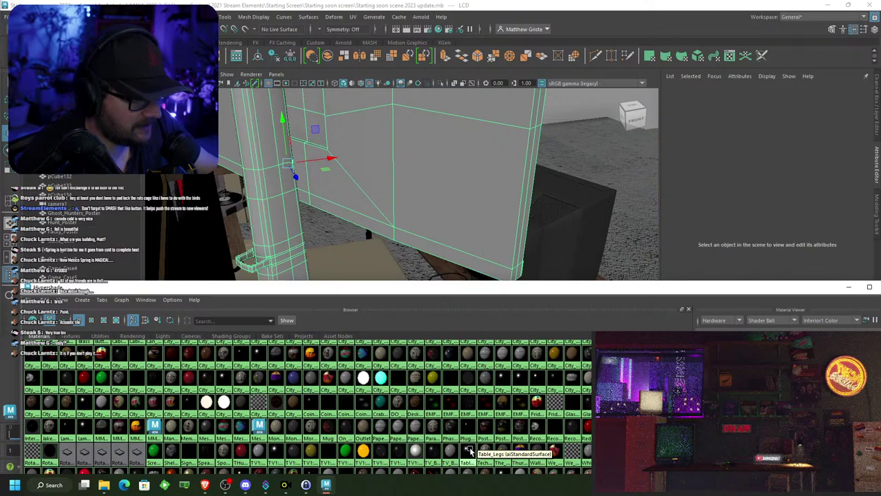
# Inspect the material assigned to the old TV's body and search the Hypershade materials for TV
pyautogui.click(564, 229)
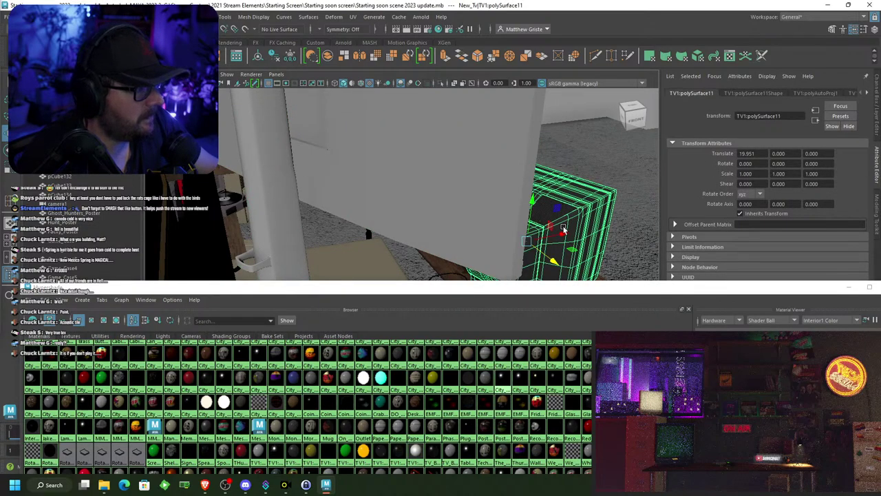
pyautogui.moveTo(563, 229); pyautogui.dragTo(551, 437, button='right')
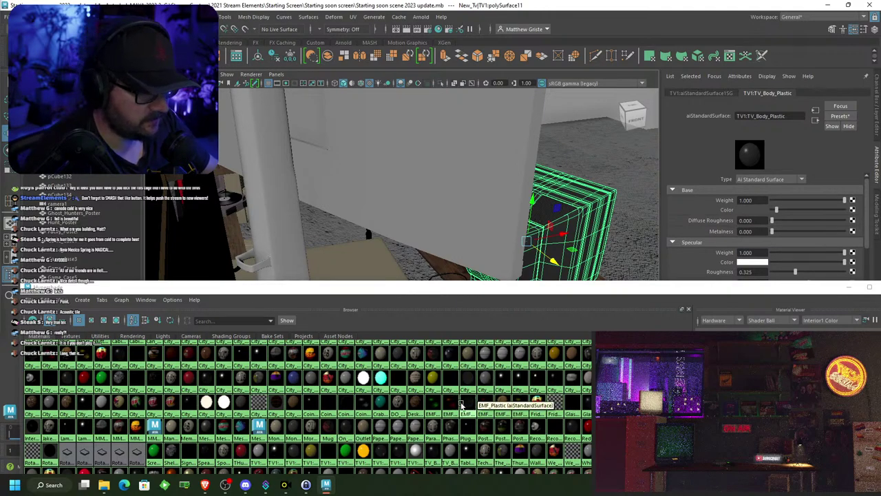
pyautogui.moveTo(453, 286); pyautogui.dragTo(455, 128)
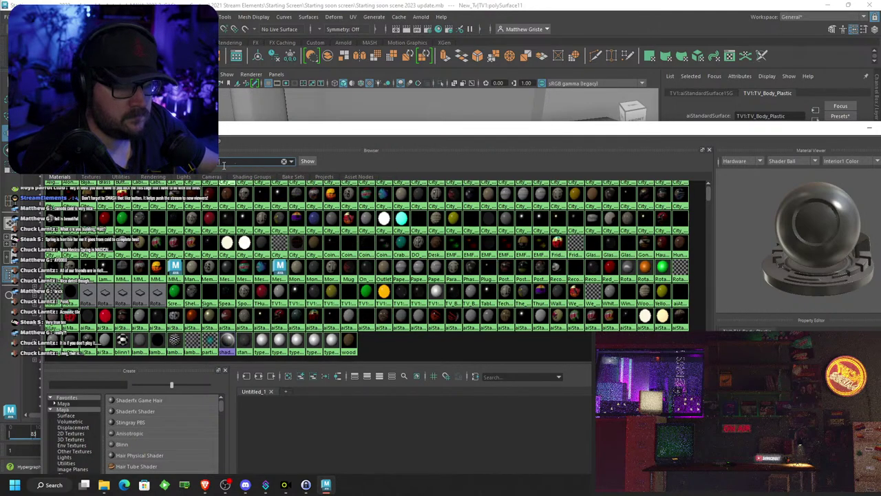
pyautogui.press('Return')
pyautogui.click(307, 161)
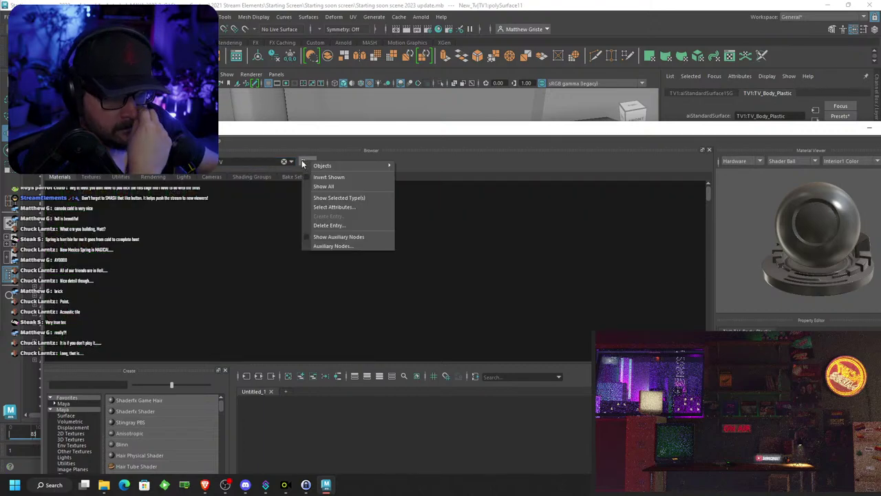
pyautogui.click(324, 186)
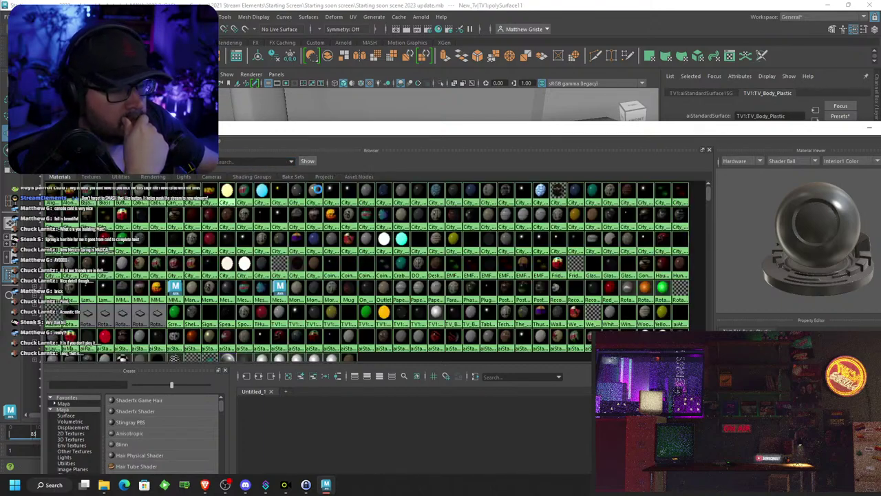
pyautogui.click(290, 163)
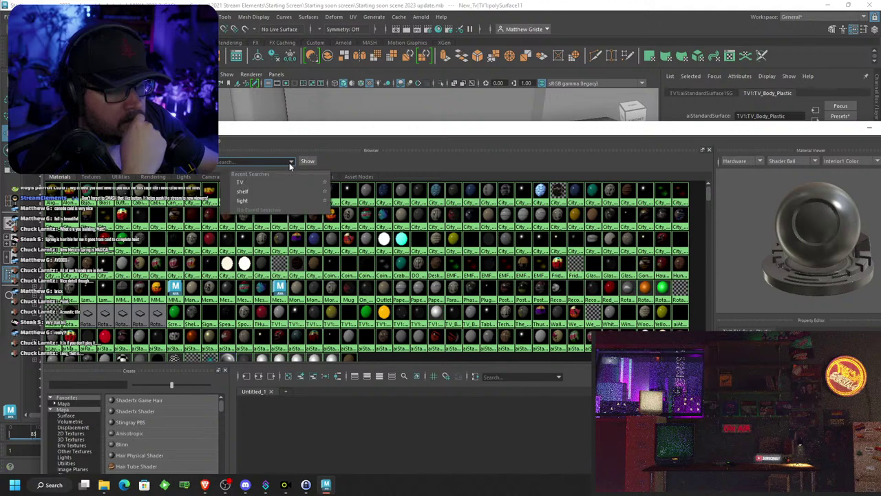
pyautogui.click(261, 182)
pyautogui.click(305, 162)
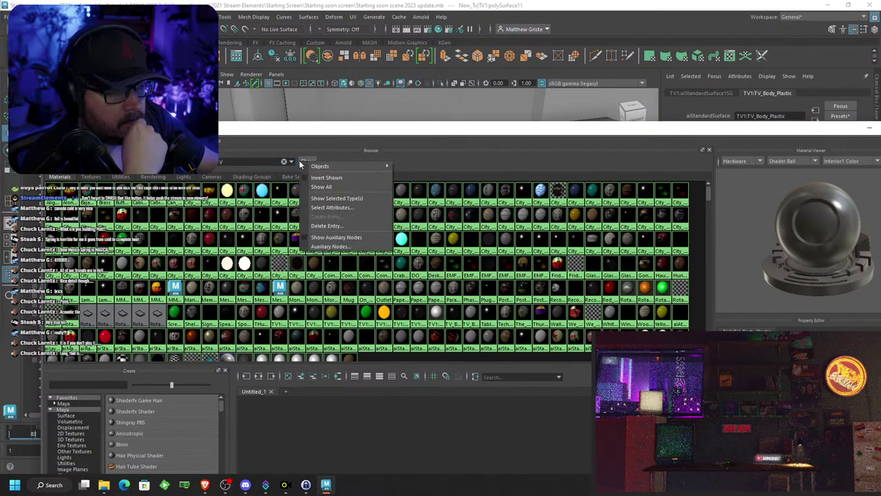
pyautogui.click(299, 159)
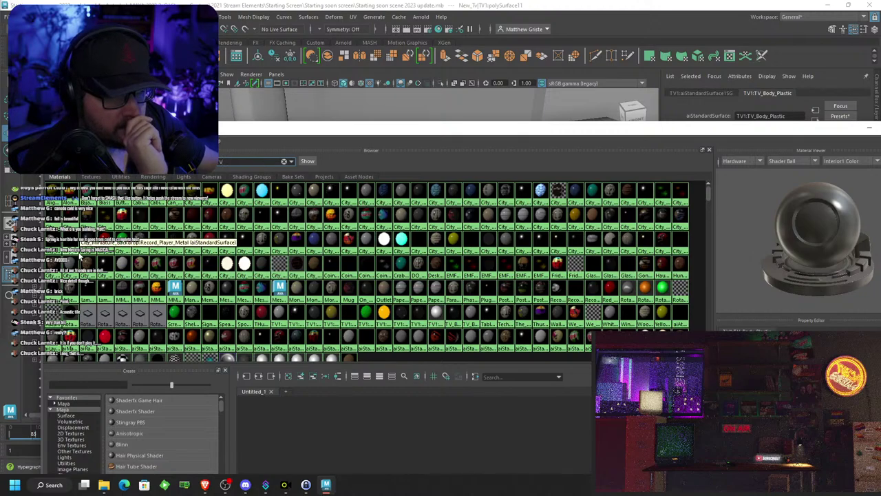
pyautogui.scroll(-1, 141, 258)
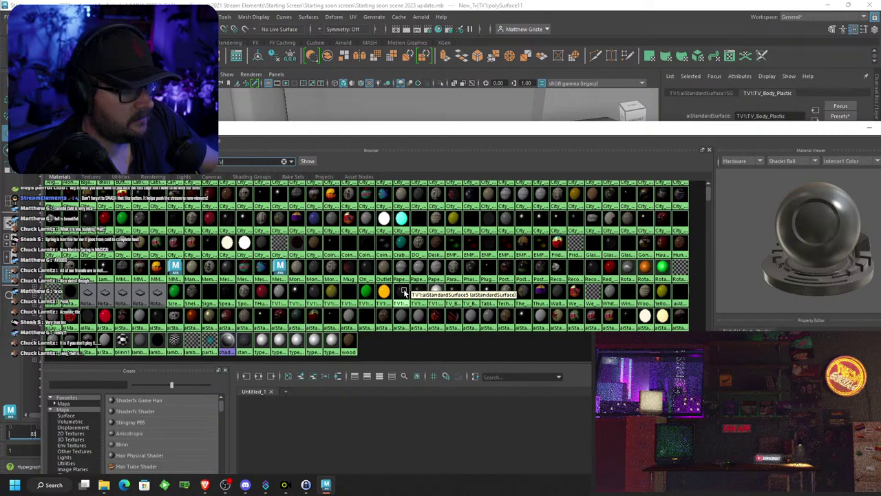
# Assign the black TV1:aiStandardSurface9 material to the monitor's screen housing and stand post
pyautogui.click(404, 293)
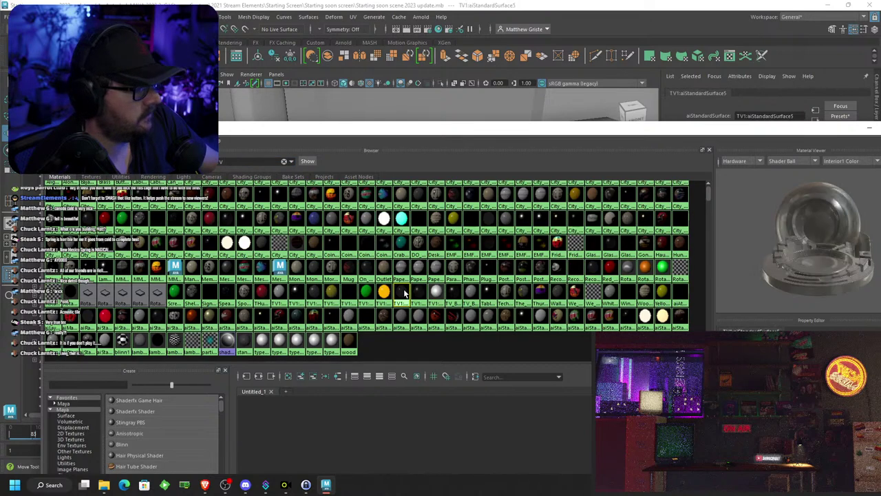
pyautogui.click(414, 293)
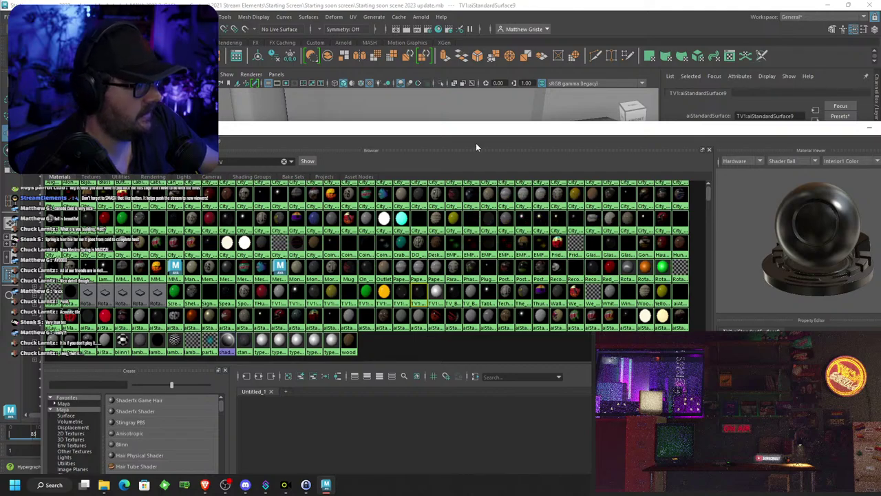
pyautogui.moveTo(466, 133); pyautogui.dragTo(469, 267)
pyautogui.moveTo(425, 311); pyautogui.dragTo(423, 215, button='middle')
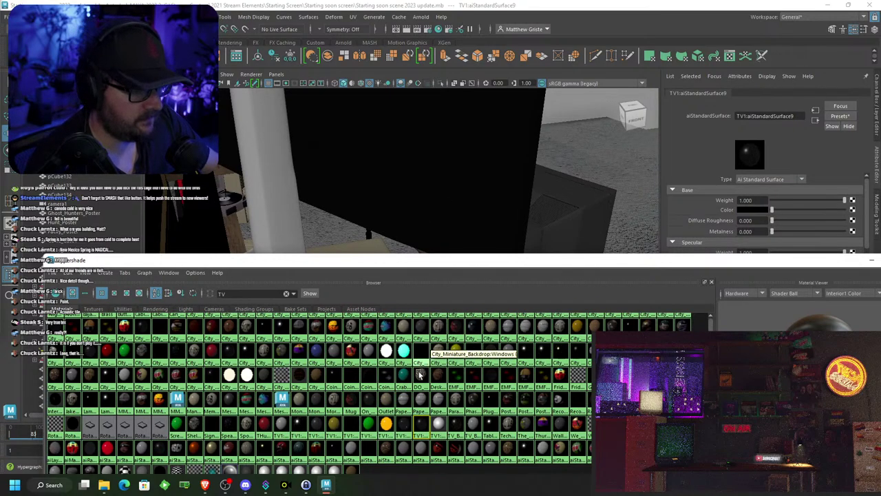
pyautogui.moveTo(421, 422); pyautogui.dragTo(280, 176, button='middle')
# Assign the black TV1:aiStandardSurface9 material to the base and feet of the monitor's stand
pyautogui.keyDown('alt'); pyautogui.moveTo(281, 176); pyautogui.dragTo(347, 193); pyautogui.keyUp('alt')
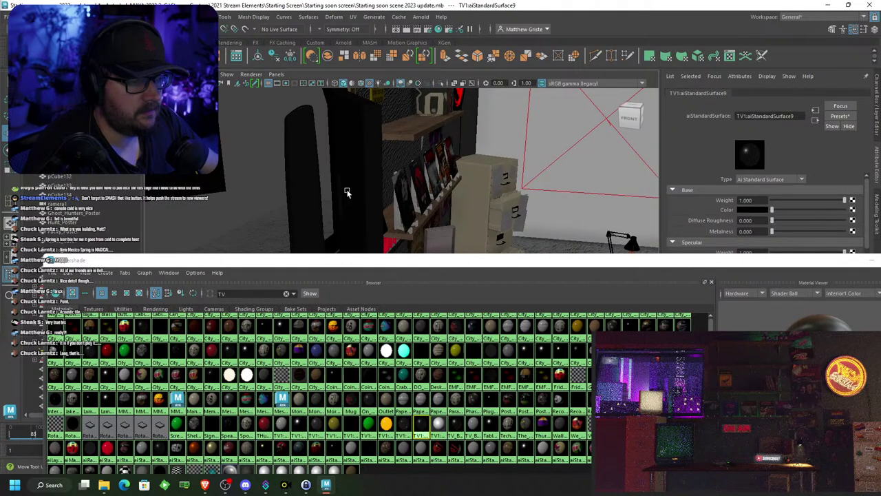
pyautogui.keyDown('alt'); pyautogui.moveTo(347, 193); pyautogui.dragTo(430, 101, button='right'); pyautogui.keyUp('alt')
pyautogui.moveTo(514, 162)
pyautogui.keyDown('alt'); pyautogui.mouseDown(button='right')
pyautogui.moveTo(540, 172)
pyautogui.moveTo(553, 192)
pyautogui.moveTo(497, 160)
pyautogui.mouseUp(button='right'); pyautogui.keyUp('alt')
pyautogui.keyDown('alt'); pyautogui.moveTo(497, 159); pyautogui.dragTo(625, 297, button='middle'); pyautogui.keyUp('alt')
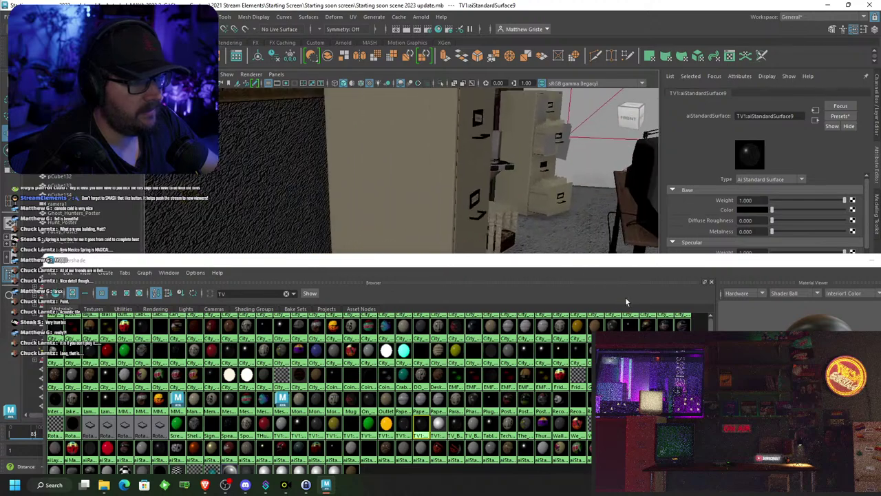
pyautogui.keyDown('alt'); pyautogui.moveTo(408, 125); pyautogui.dragTo(428, 222); pyautogui.keyUp('alt')
pyautogui.keyDown('alt'); pyautogui.moveTo(428, 222); pyautogui.dragTo(508, 279, button='middle'); pyautogui.keyUp('alt')
pyautogui.keyDown('alt'); pyautogui.moveTo(549, 197); pyautogui.dragTo(435, 191); pyautogui.keyUp('alt')
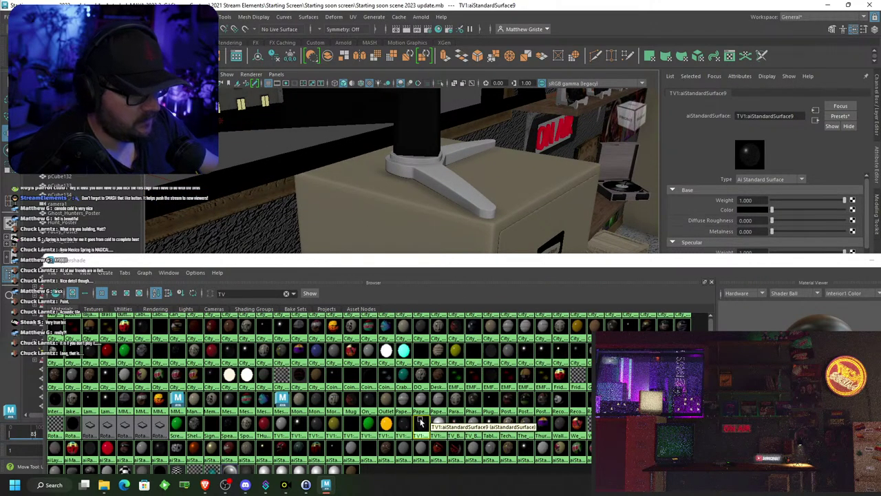
pyautogui.keyDown('alt'); pyautogui.moveTo(435, 173); pyautogui.dragTo(535, 249); pyautogui.keyUp('alt')
pyautogui.keyDown('alt'); pyautogui.moveTo(559, 244); pyautogui.dragTo(366, 104, button='middle'); pyautogui.keyUp('alt')
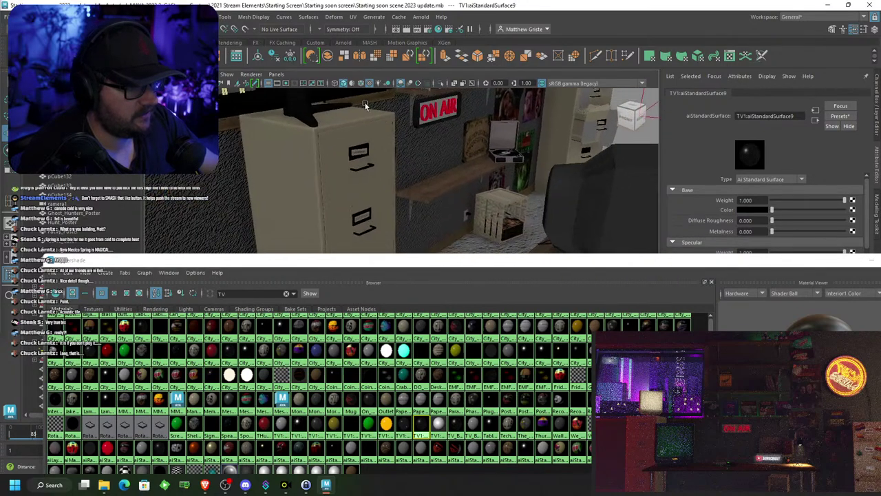
# Assign the same black material to the stray monitor mount under the desk and put Hypershade away
pyautogui.keyDown('alt'); pyautogui.moveTo(365, 103); pyautogui.dragTo(397, 145); pyautogui.keyUp('alt')
pyautogui.keyDown('alt'); pyautogui.moveTo(398, 145); pyautogui.dragTo(375, 104, button='middle'); pyautogui.keyUp('alt')
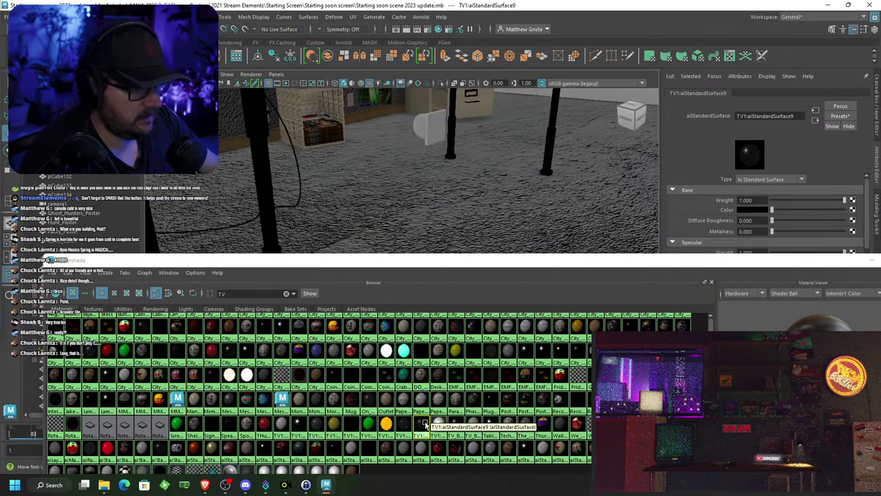
pyautogui.moveTo(425, 424); pyautogui.dragTo(428, 126, button='middle')
pyautogui.click(866, 263)
pyautogui.scroll(-5, 536, 185)
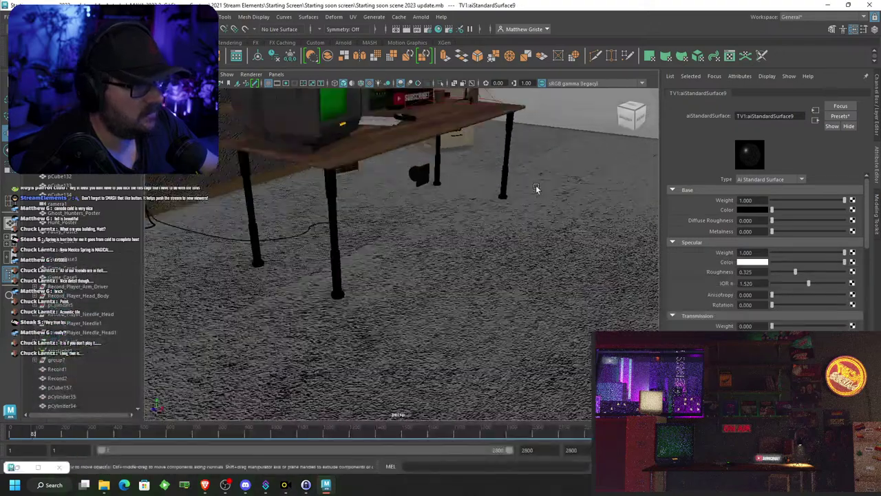
# Move the monitor mount from under the desk up behind the screen, to a height of about 25.03
pyautogui.click(414, 188)
pyautogui.keyDown('alt'); pyautogui.moveTo(414, 188); pyautogui.dragTo(448, 69); pyautogui.keyUp('alt')
pyautogui.scroll(-5, 448, 104)
pyautogui.keyDown('alt'); pyautogui.moveTo(457, 181); pyautogui.dragTo(466, 256, button='middle'); pyautogui.keyUp('alt')
pyautogui.moveTo(472, 270); pyautogui.dragTo(216, 274)
pyautogui.moveTo(287, 259); pyautogui.dragTo(459, 296)
pyautogui.press('f')
pyautogui.hotkey('ctrl', 'z')
pyautogui.moveTo(490, 257); pyautogui.dragTo(503, 259)
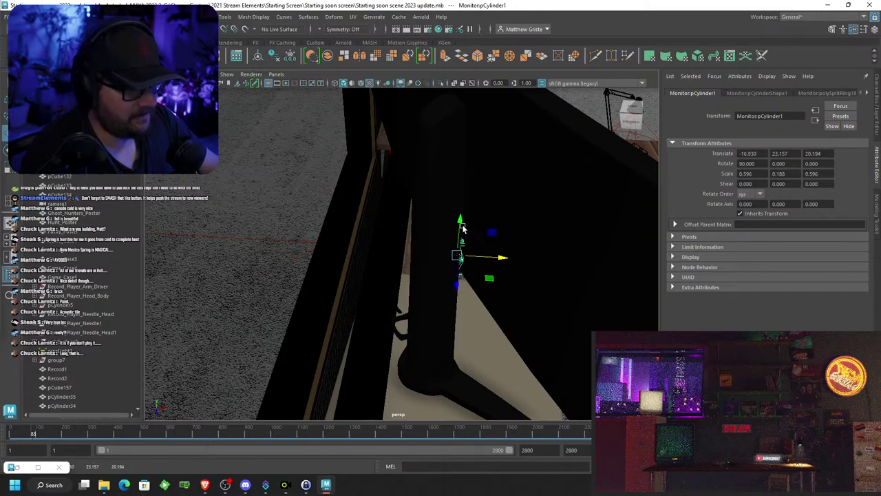
pyautogui.moveTo(460, 222); pyautogui.dragTo(465, 165)
# Rotate the mount to about 24.28 around Y and slide it between the stand post and the screen's back
pyautogui.scroll(-4, 483, 229)
pyautogui.keyDown('alt'); pyautogui.moveTo(471, 207); pyautogui.dragTo(430, 242); pyautogui.keyUp('alt')
pyautogui.press('e')
pyautogui.press('w')
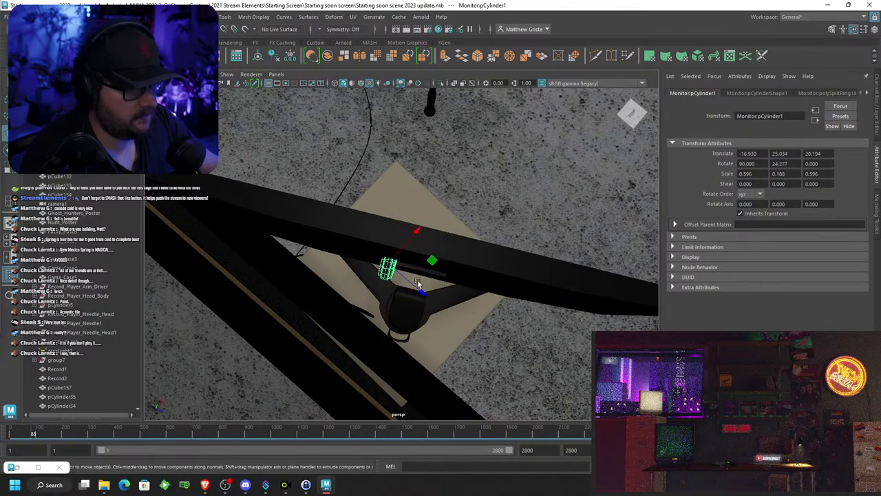
pyautogui.moveTo(417, 280); pyautogui.dragTo(393, 190)
pyautogui.scroll(5, 393, 274)
pyautogui.keyDown('alt'); pyautogui.moveTo(393, 190); pyautogui.dragTo(416, 239, button='middle'); pyautogui.keyUp('alt')
pyautogui.keyDown('alt'); pyautogui.moveTo(416, 237); pyautogui.dragTo(292, 169); pyautogui.keyUp('alt')
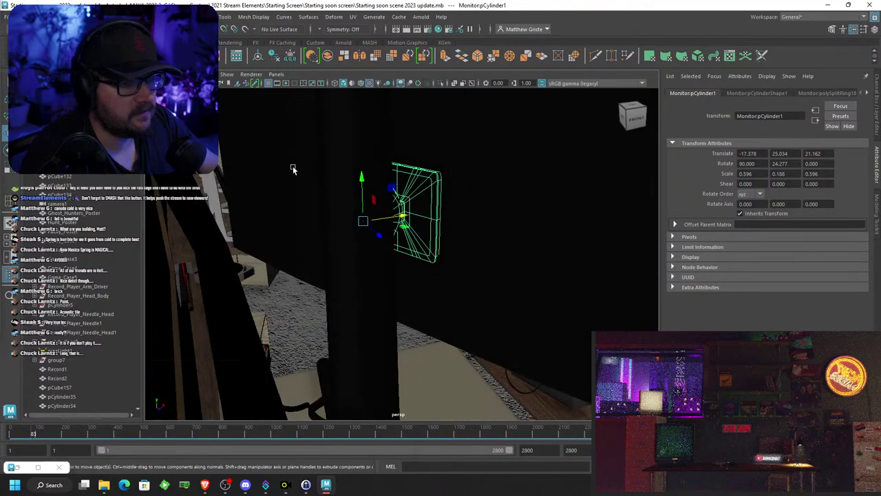
# Nudge the mount to about X -17.32, Y 25.18 against the screen's back, using the plain default-material display while fitting it
pyautogui.click(354, 84)
pyautogui.scroll(5, 475, 177)
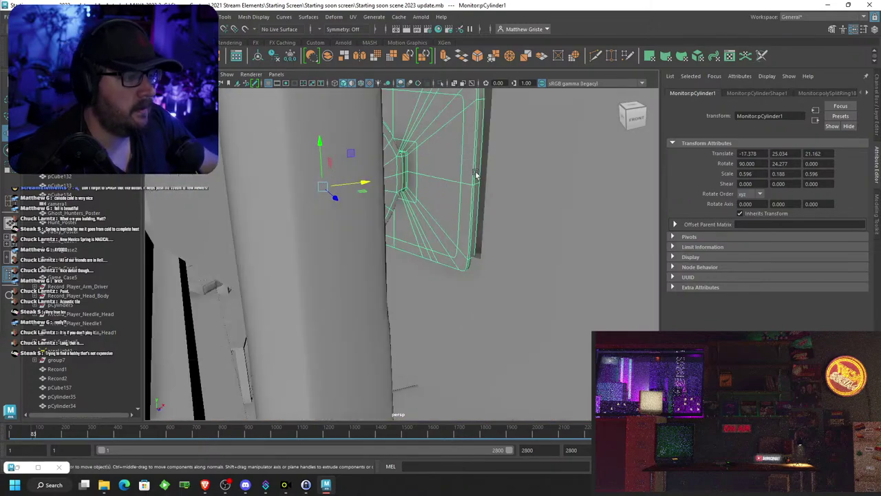
pyautogui.keyDown('alt'); pyautogui.moveTo(484, 189); pyautogui.dragTo(394, 212); pyautogui.keyUp('alt')
pyautogui.scroll(-3, 386, 234)
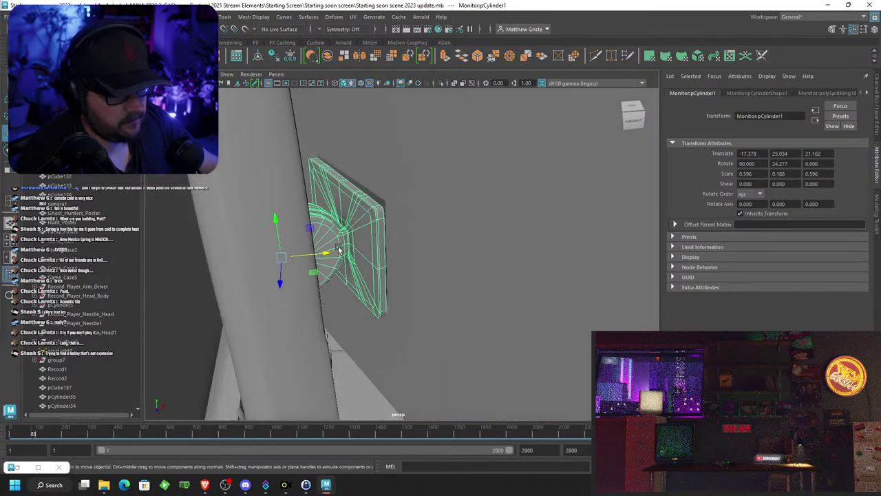
pyautogui.moveTo(328, 253); pyautogui.dragTo(334, 254)
pyautogui.moveTo(278, 216); pyautogui.dragTo(481, 199)
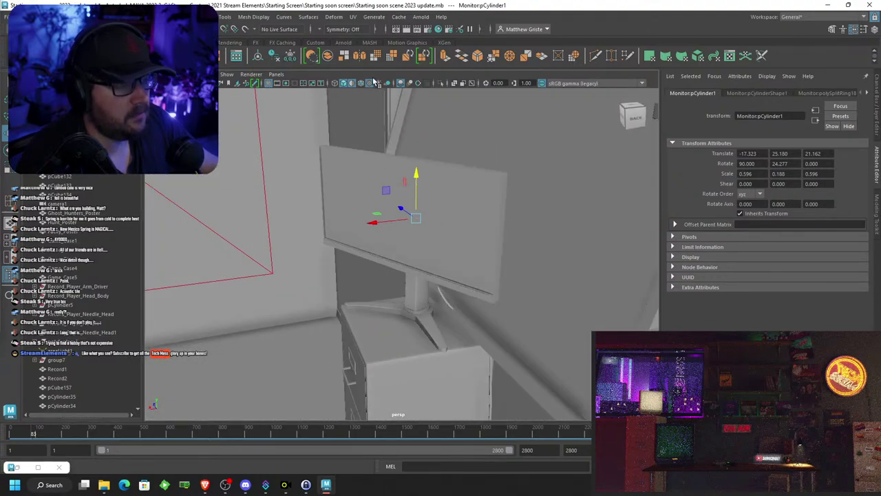
pyautogui.click(352, 84)
# Assign the green TV1:aiStandardSurface3 material to the eight front screen faces of the monitor and close Hypershade
pyautogui.keyDown('alt'); pyautogui.moveTo(395, 164); pyautogui.dragTo(488, 200); pyautogui.keyUp('alt')
pyautogui.click(400, 218)
pyautogui.scroll(5, 406, 216)
pyautogui.keyDown('alt'); pyautogui.moveTo(422, 206); pyautogui.dragTo(484, 210, button='middle'); pyautogui.keyUp('alt')
pyautogui.moveTo(484, 211); pyautogui.dragTo(485, 236, button='right')
pyautogui.keyDown('shift'); pyautogui.click(495, 228); pyautogui.keyUp('shift')
pyautogui.keyDown('shift'); pyautogui.click(444, 243); pyautogui.keyUp('shift')
pyautogui.keyDown('shift'); pyautogui.click(388, 266); pyautogui.keyUp('shift')
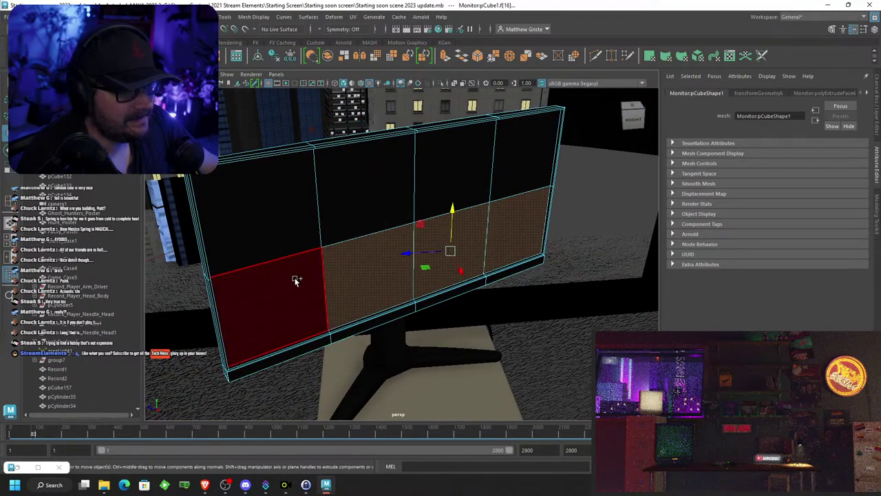
pyautogui.keyDown('shift'); pyautogui.click(295, 278); pyautogui.keyUp('shift')
pyautogui.keyDown('shift'); pyautogui.click(286, 210); pyautogui.keyUp('shift')
pyautogui.keyDown('shift'); pyautogui.click(390, 181); pyautogui.keyUp('shift')
pyautogui.keyDown('shift'); pyautogui.click(513, 148); pyautogui.keyUp('shift')
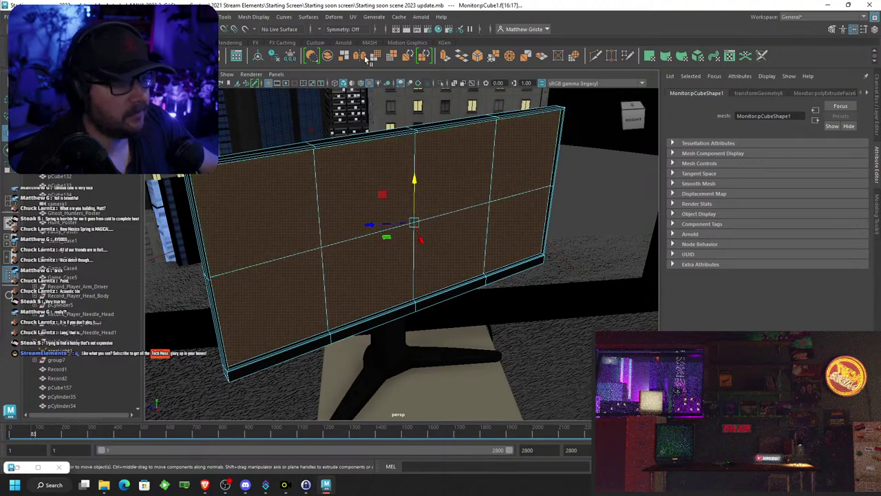
pyautogui.click(253, 17)
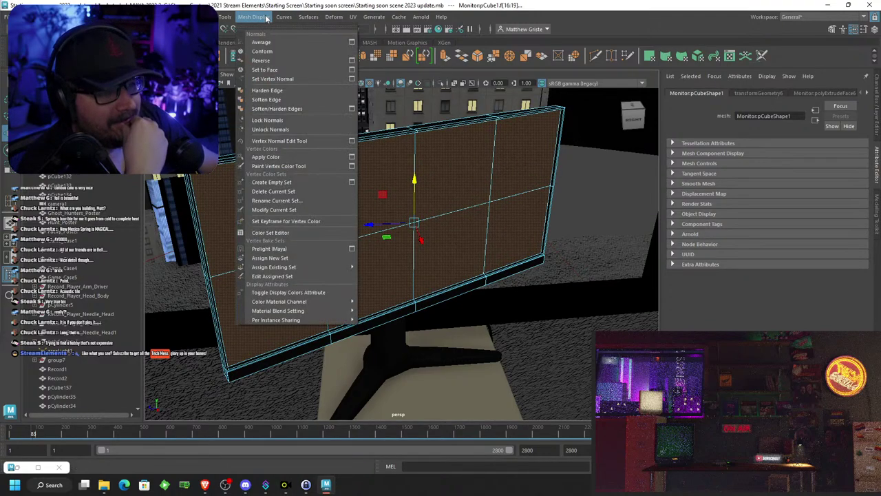
pyautogui.click(310, 16)
pyautogui.click(222, 17)
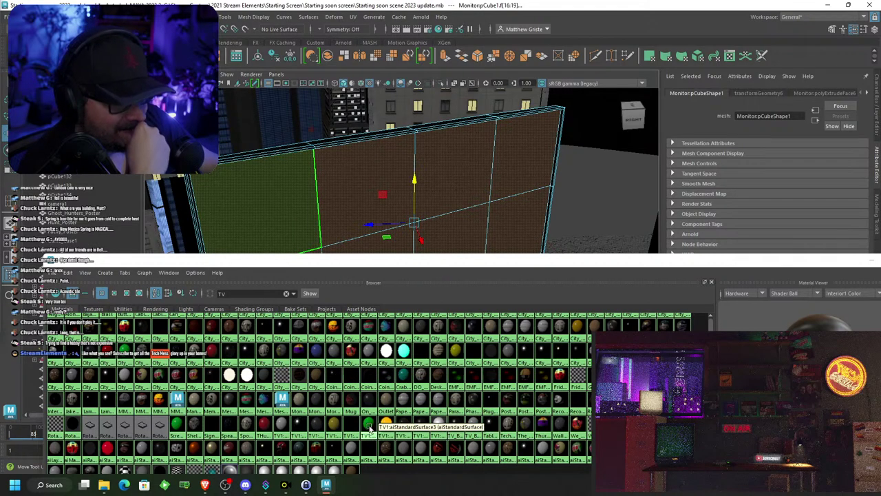
pyautogui.moveTo(369, 428); pyautogui.dragTo(446, 205, button='middle')
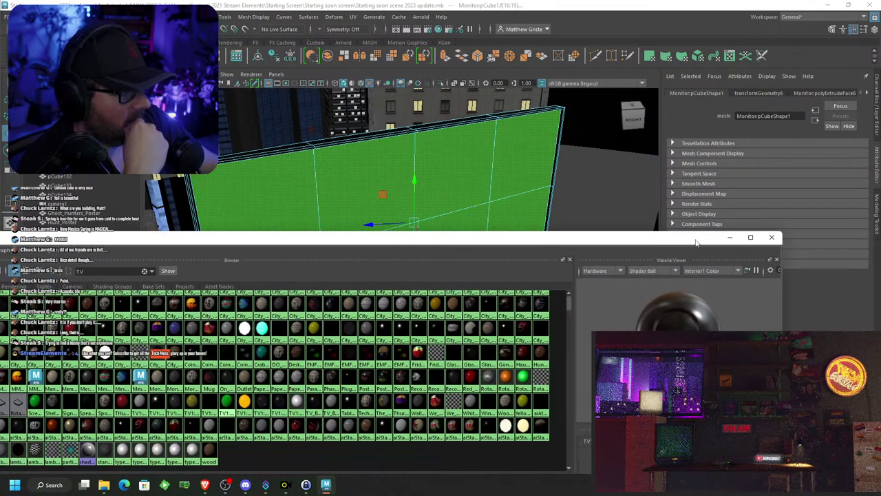
pyautogui.click(767, 237)
pyautogui.scroll(-3, 559, 248)
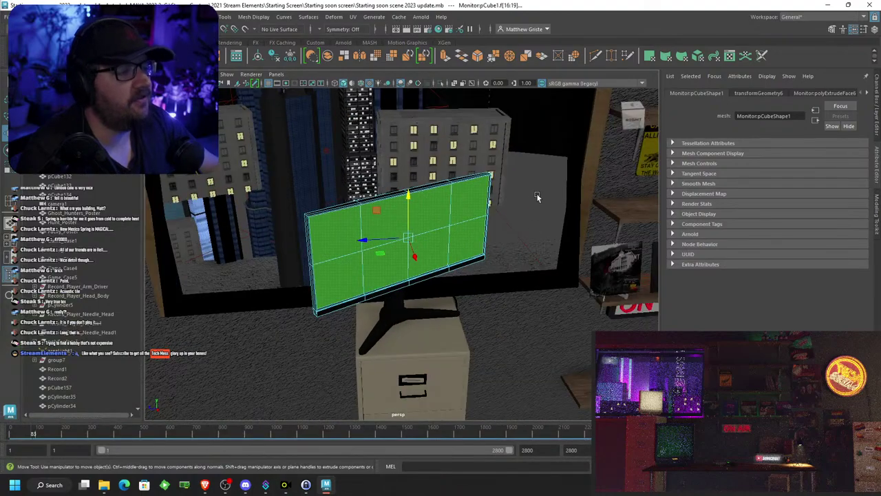
pyautogui.click(538, 197)
# Examine the green-screen monitor in the whole room, up close and alongside the shelves
pyautogui.scroll(-10, 535, 210)
pyautogui.click(620, 170)
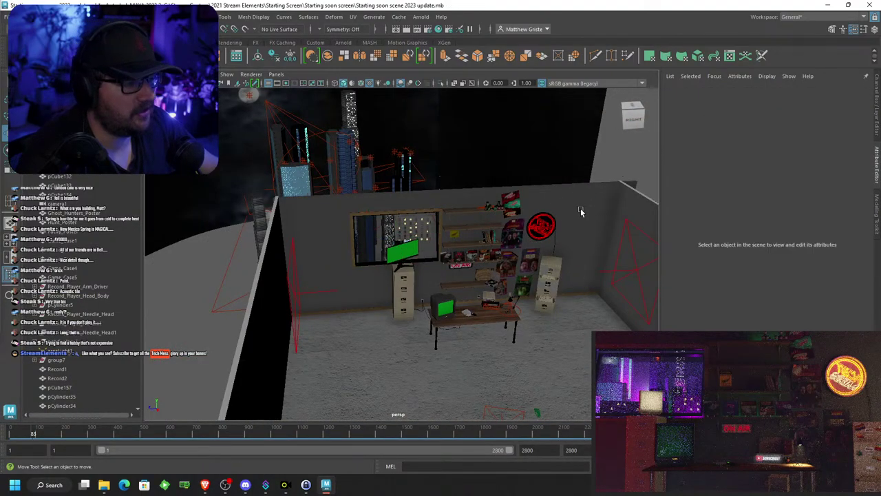
pyautogui.keyDown('alt'); pyautogui.moveTo(580, 211); pyautogui.dragTo(540, 200); pyautogui.keyUp('alt')
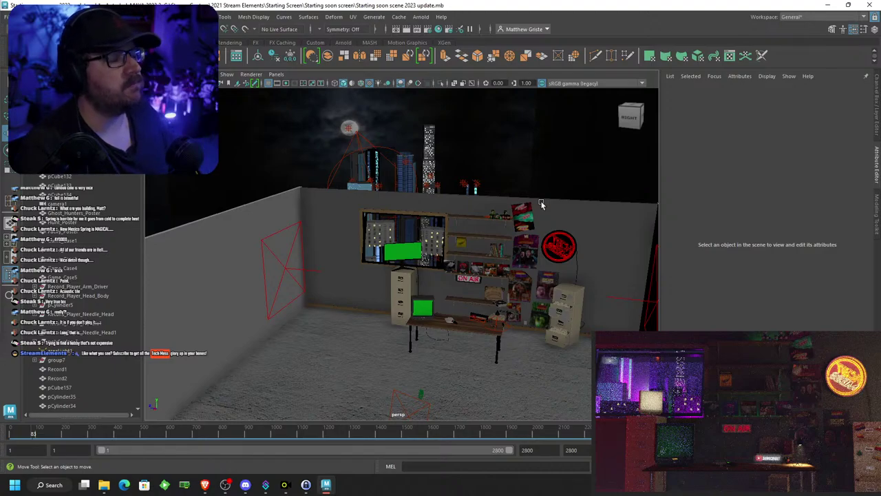
pyautogui.keyDown('alt'); pyautogui.moveTo(447, 267); pyautogui.dragTo(468, 250); pyautogui.keyUp('alt')
pyautogui.scroll(6, 460, 272)
pyautogui.scroll(4, 459, 272)
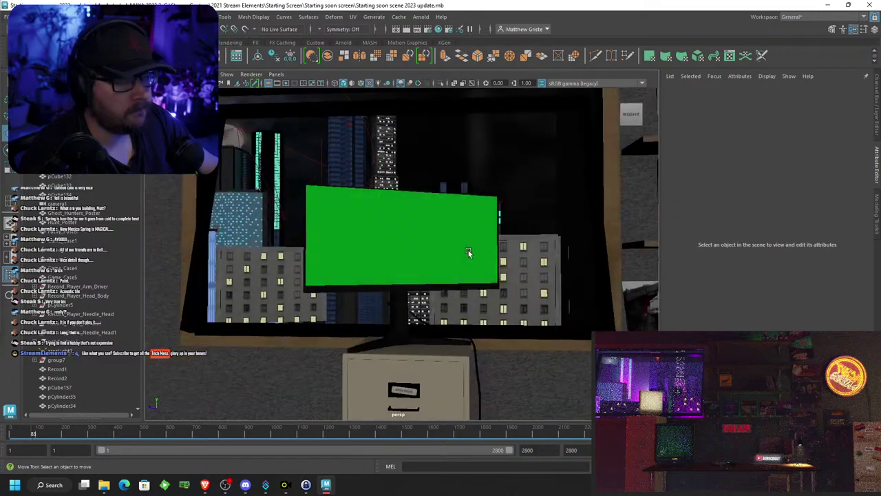
pyautogui.scroll(-2, 468, 251)
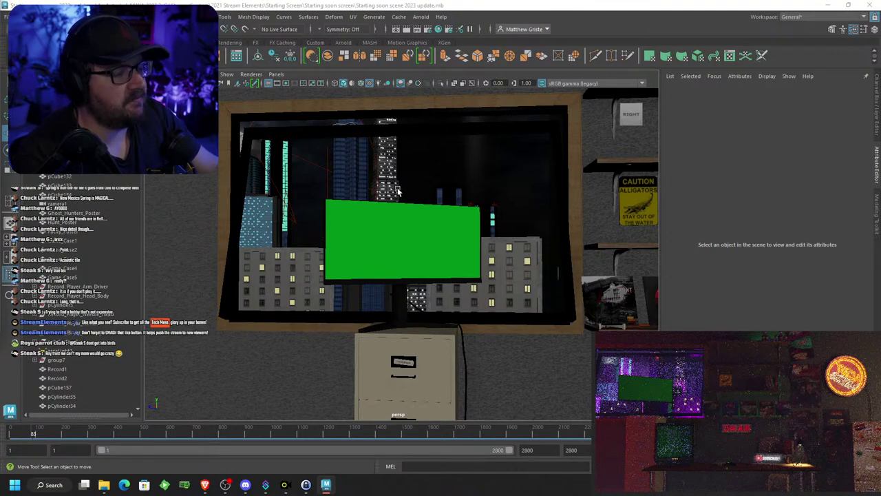
pyautogui.keyDown('alt'); pyautogui.moveTo(398, 189); pyautogui.dragTo(379, 184, button='middle'); pyautogui.keyUp('alt')
pyautogui.keyDown('alt'); pyautogui.moveTo(452, 241); pyautogui.dragTo(500, 252); pyautogui.keyUp('alt')
pyautogui.keyDown('alt'); pyautogui.moveTo(499, 252); pyautogui.dragTo(325, 263, button='middle'); pyautogui.keyUp('alt')
pyautogui.keyDown('alt'); pyautogui.moveTo(324, 263); pyautogui.dragTo(452, 265); pyautogui.keyUp('alt')
pyautogui.keyDown('alt'); pyautogui.moveTo(452, 265); pyautogui.dragTo(392, 239, button='middle'); pyautogui.keyUp('alt')
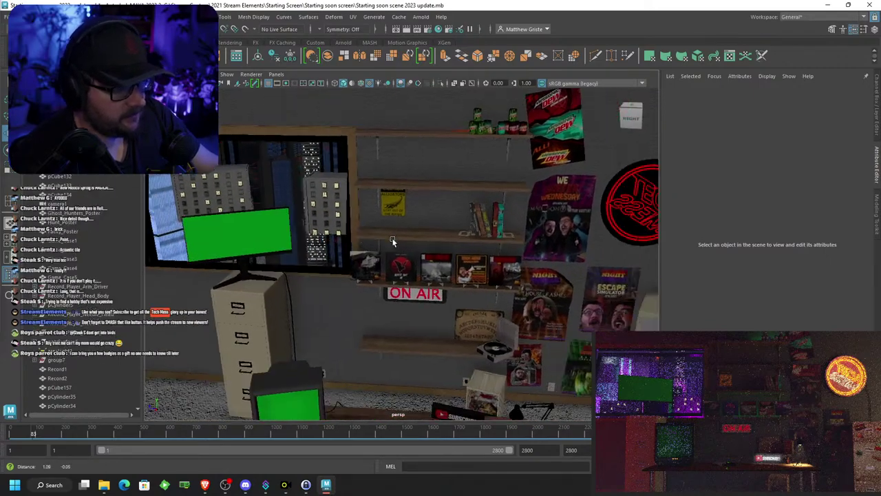
# Move the record player along the lower shelf to about Z 1.93 and rotate it to about 37.05 around Y
pyautogui.keyDown('alt'); pyautogui.moveTo(393, 241); pyautogui.dragTo(385, 240, button='right'); pyautogui.keyUp('alt')
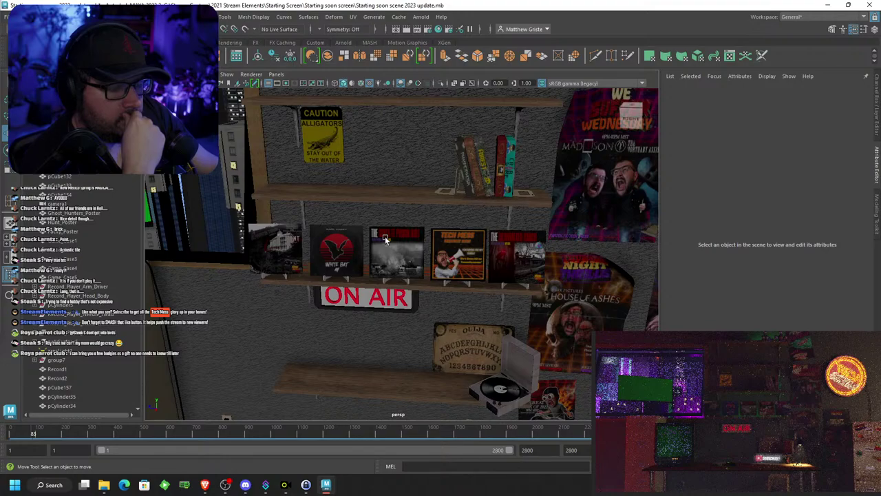
pyautogui.scroll(-6, 386, 239)
pyautogui.scroll(6, 385, 239)
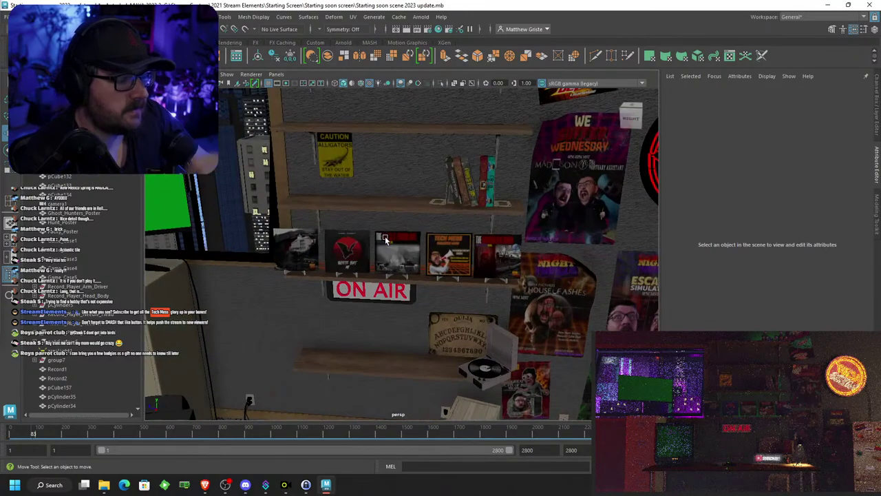
pyautogui.keyDown('alt'); pyautogui.moveTo(436, 247); pyautogui.dragTo(431, 219, button='middle'); pyautogui.keyUp('alt')
pyautogui.keyDown('alt'); pyautogui.moveTo(430, 220); pyautogui.dragTo(394, 190, button='right'); pyautogui.keyUp('alt')
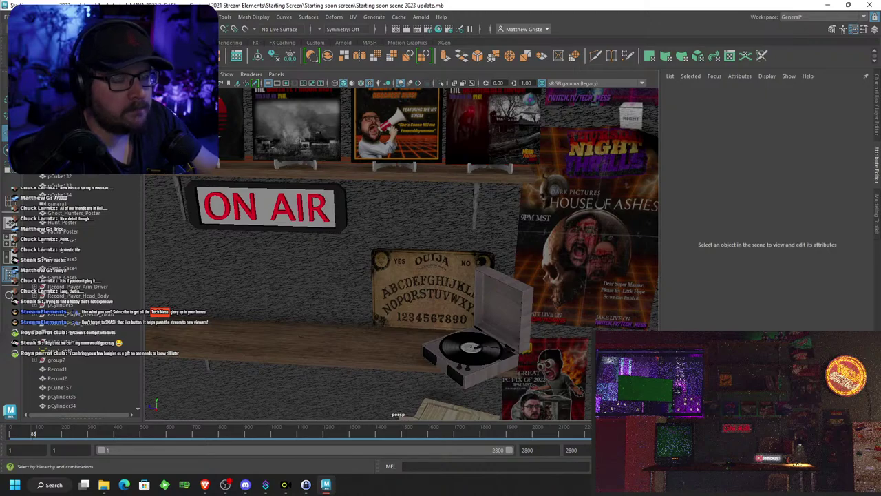
pyautogui.click(469, 350)
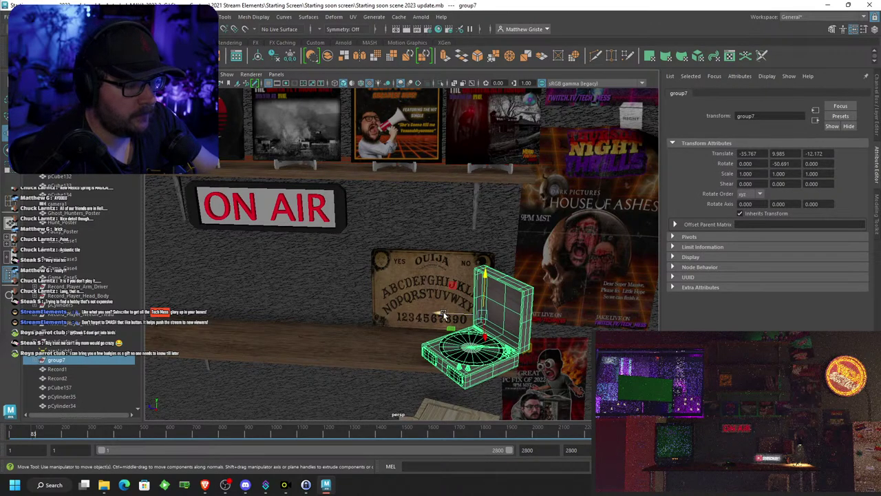
pyautogui.moveTo(434, 315); pyautogui.dragTo(169, 286)
pyautogui.moveTo(215, 321); pyautogui.dragTo(254, 296)
pyautogui.press('w')
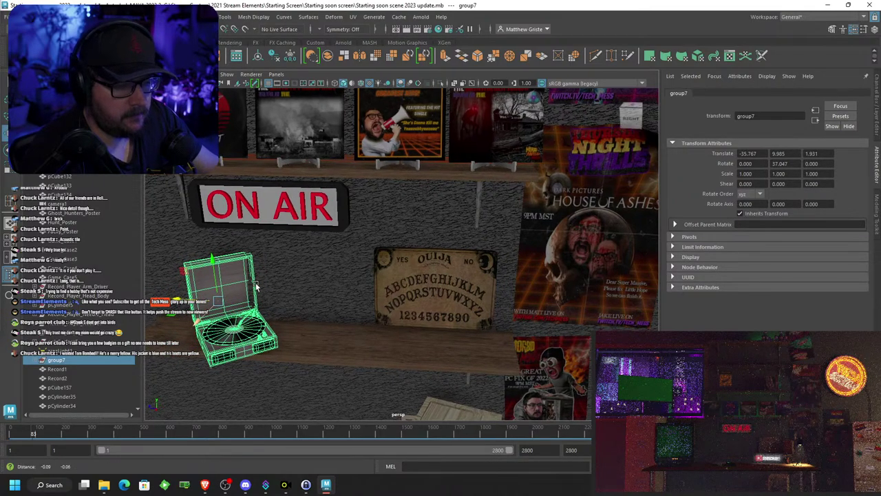
# Shift the record player further toward the shelf's window-side end, to about X -35.37, Z 5.24, and deselect it
pyautogui.keyDown('alt'); pyautogui.moveTo(309, 269); pyautogui.dragTo(388, 242, button='middle'); pyautogui.keyUp('alt')
pyautogui.scroll(3, 388, 241)
pyautogui.keyDown('alt'); pyautogui.moveTo(310, 271); pyautogui.dragTo(370, 256, button='middle'); pyautogui.keyUp('alt')
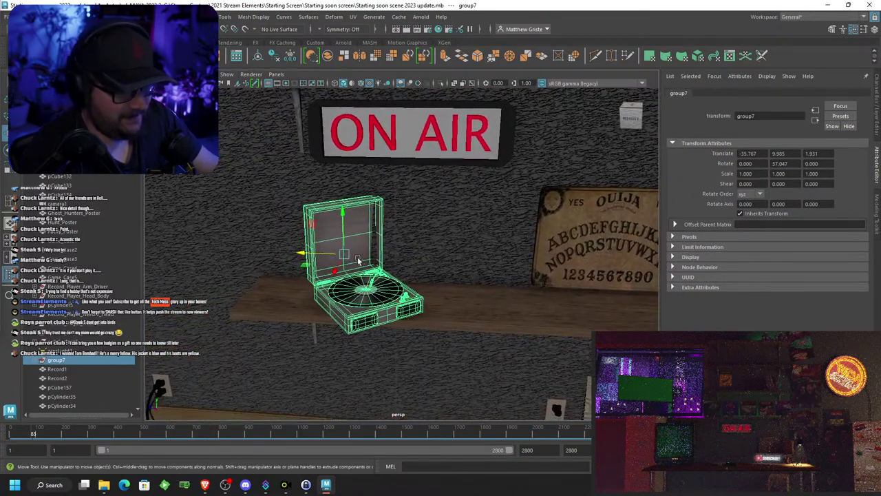
pyautogui.moveTo(315, 255); pyautogui.dragTo(258, 264)
pyautogui.scroll(-3, 287, 248)
pyautogui.scroll(-10, 282, 234)
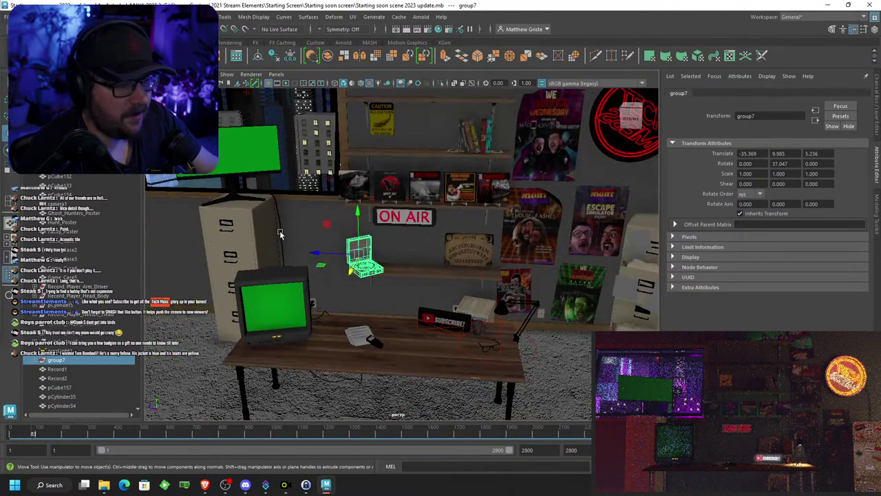
pyautogui.click(568, 181)
# Move the point light at the backdrop's moon away from the sky to about X -116.69, Z 77.84, and deselect it
pyautogui.keyDown('alt'); pyautogui.moveTo(568, 180); pyautogui.dragTo(427, 286); pyautogui.keyUp('alt')
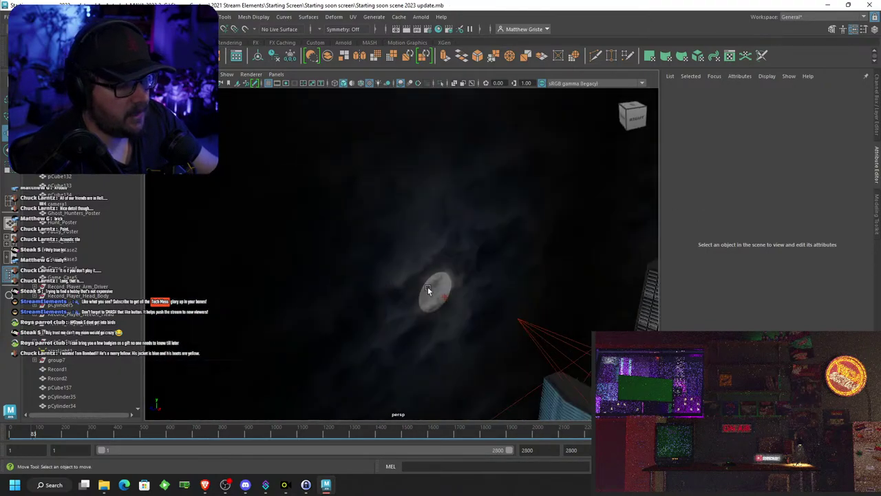
pyautogui.press('w')
pyautogui.click(433, 289)
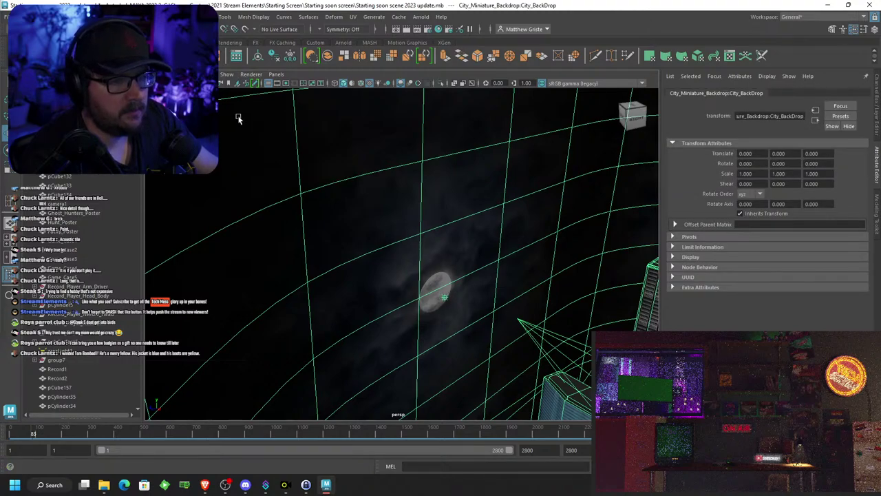
pyautogui.click(444, 300)
pyautogui.click(444, 300)
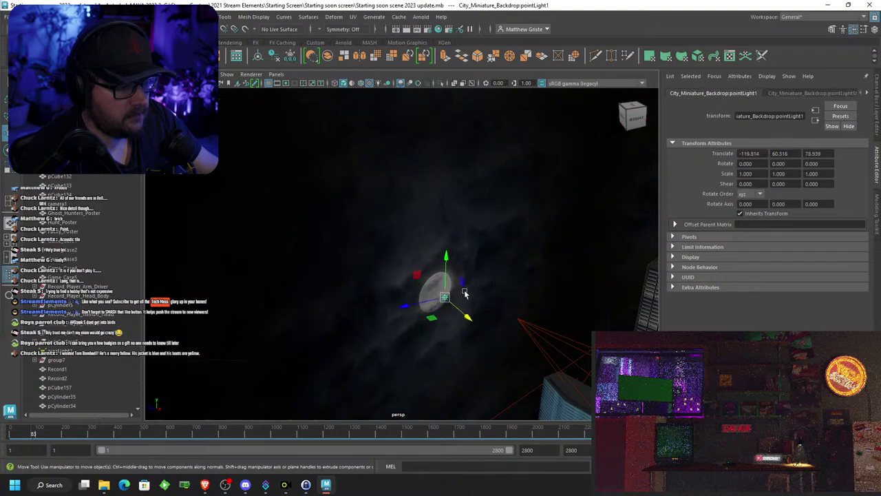
pyautogui.moveTo(468, 317); pyautogui.dragTo(474, 322)
pyautogui.moveTo(414, 309); pyautogui.dragTo(472, 317)
pyautogui.scroll(-5, 469, 316)
pyautogui.keyDown('alt'); pyautogui.moveTo(519, 310); pyautogui.dragTo(366, 257, button='middle'); pyautogui.keyUp('alt')
pyautogui.scroll(-5, 366, 257)
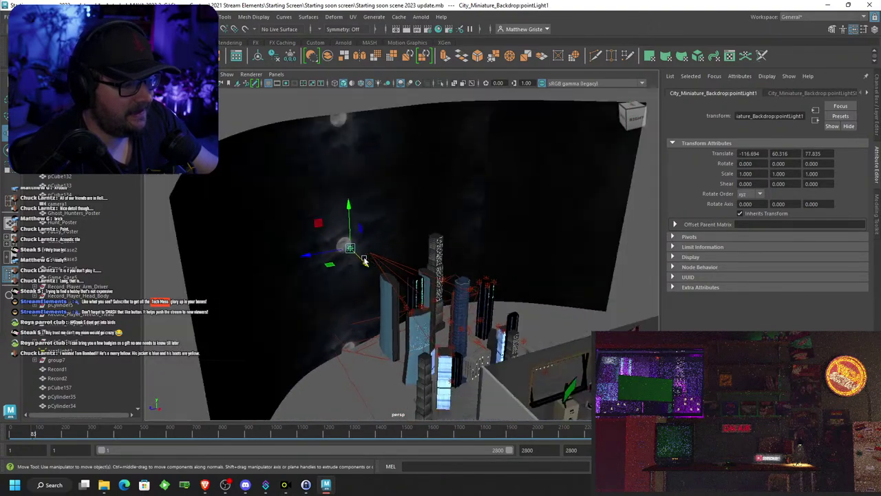
pyautogui.keyDown('alt'); pyautogui.moveTo(572, 262); pyautogui.dragTo(598, 251); pyautogui.keyUp('alt')
pyautogui.click(589, 255)
# Examine the arrangement of the whole room, including the monitor, shelves, desk and city backdrop
pyautogui.keyDown('alt'); pyautogui.moveTo(589, 256); pyautogui.dragTo(414, 212, button='middle'); pyautogui.keyUp('alt')
pyautogui.scroll(4, 414, 211)
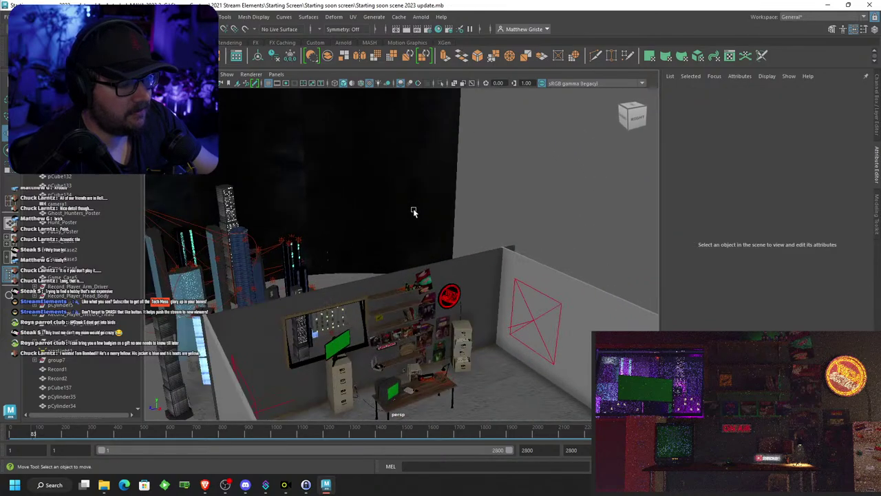
pyautogui.scroll(-4, 482, 305)
pyautogui.keyDown('alt'); pyautogui.moveTo(465, 272); pyautogui.dragTo(426, 231, button='middle'); pyautogui.keyUp('alt')
pyautogui.keyDown('alt'); pyautogui.moveTo(425, 231); pyautogui.dragTo(489, 200, button='right'); pyautogui.keyUp('alt')
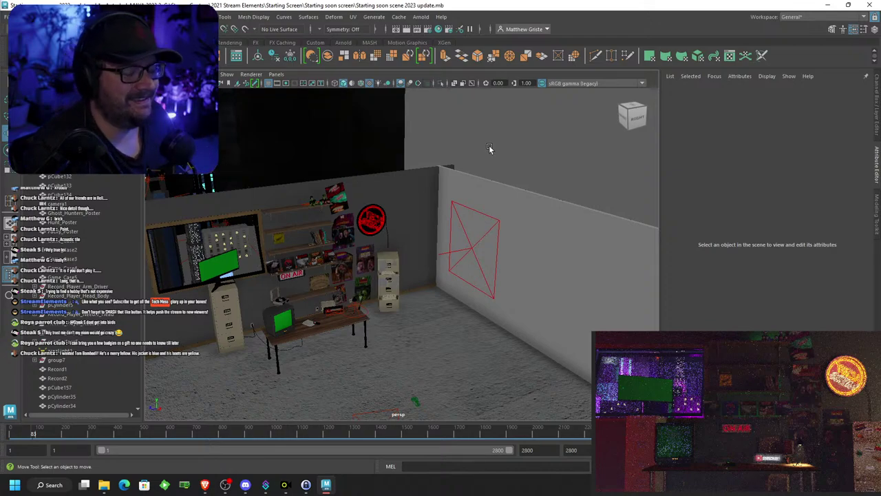
pyautogui.keyDown('alt'); pyautogui.moveTo(489, 149); pyautogui.dragTo(395, 172); pyautogui.keyUp('alt')
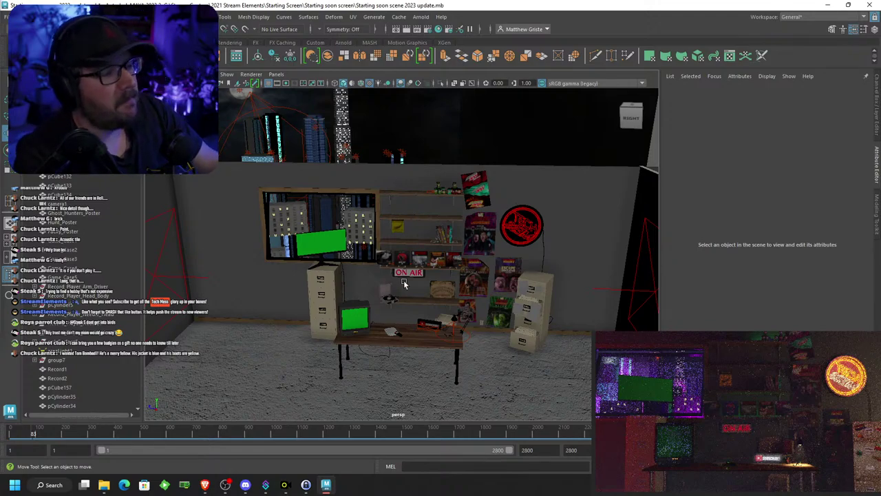
pyautogui.scroll(-4, 404, 280)
pyautogui.keyDown('alt'); pyautogui.moveTo(396, 261); pyautogui.dragTo(396, 263, button='middle'); pyautogui.keyUp('alt')
pyautogui.scroll(8, 396, 265)
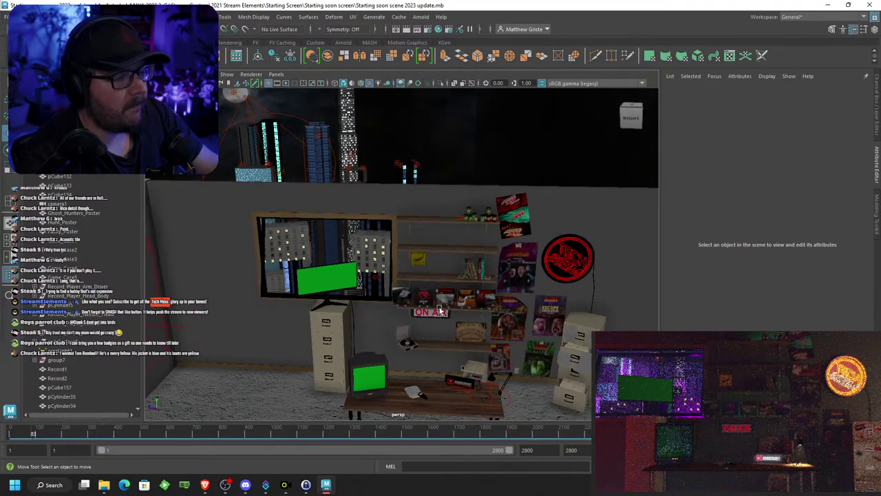
# Switch to the web browser, search Google Images for "budgie bird", and return to the Maya scene
pyautogui.scroll(3, 428, 252)
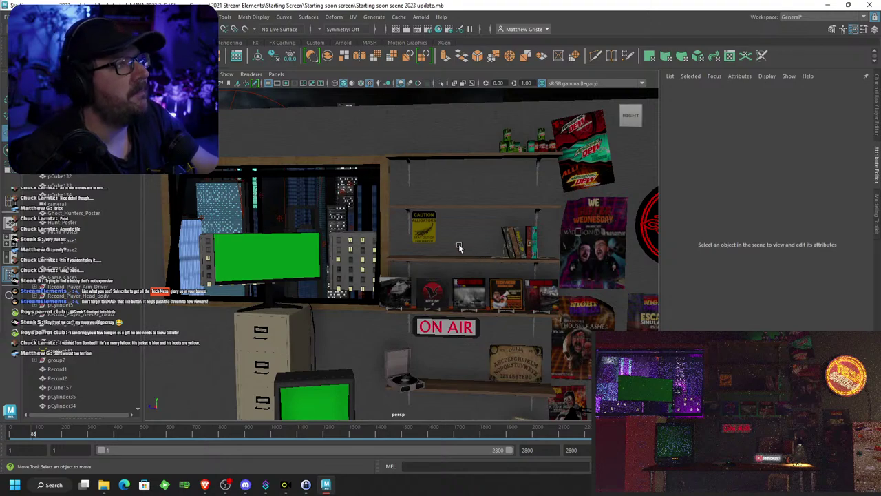
pyautogui.click(204, 485)
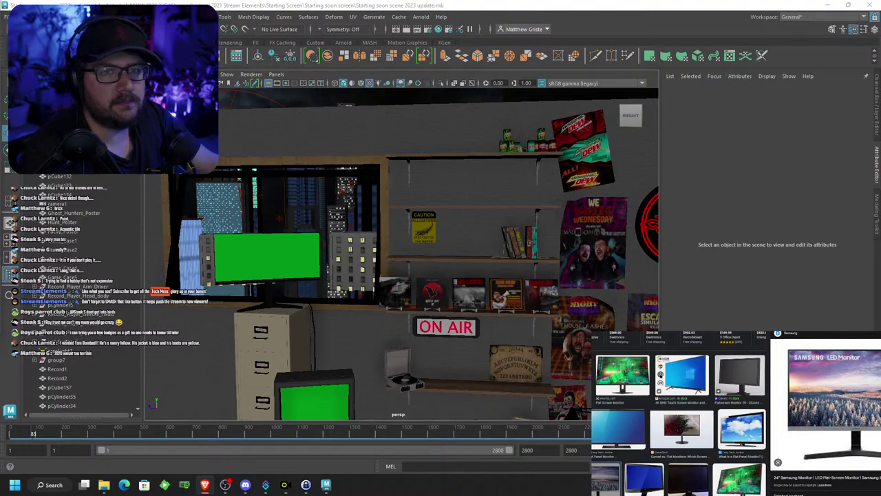
pyautogui.moveTo(2, 57); pyautogui.dragTo(527, 61)
pyautogui.doubleClick(604, 65)
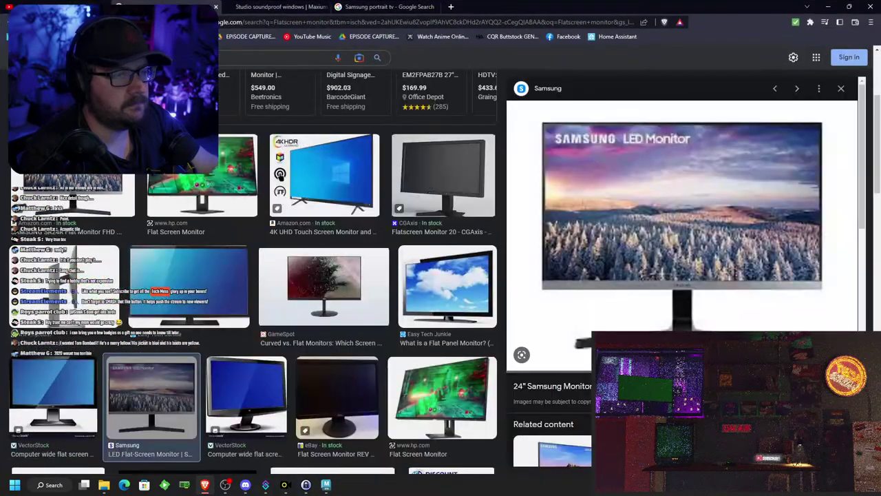
pyautogui.click(177, 58)
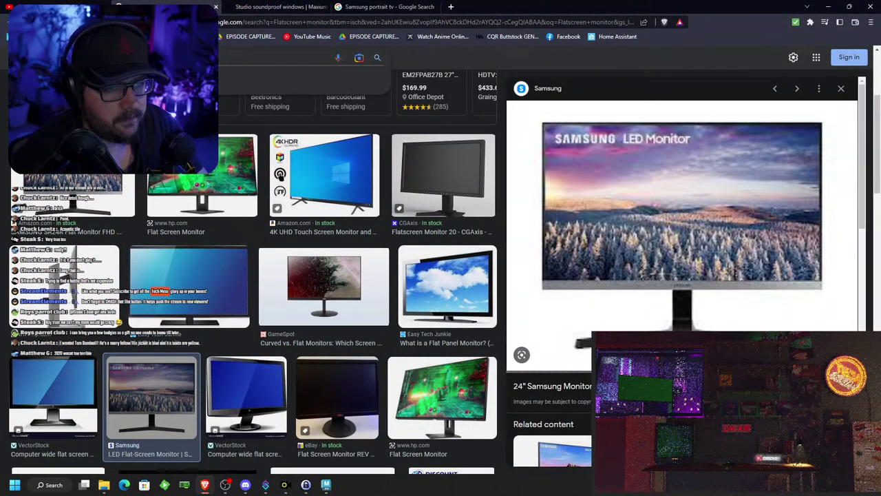
pyautogui.write('budgie')
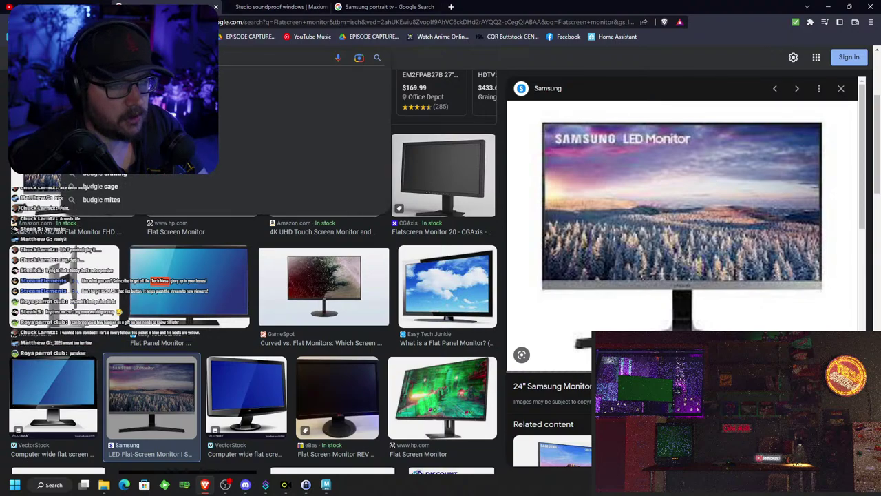
pyautogui.write(' bird')
pyautogui.press('Return')
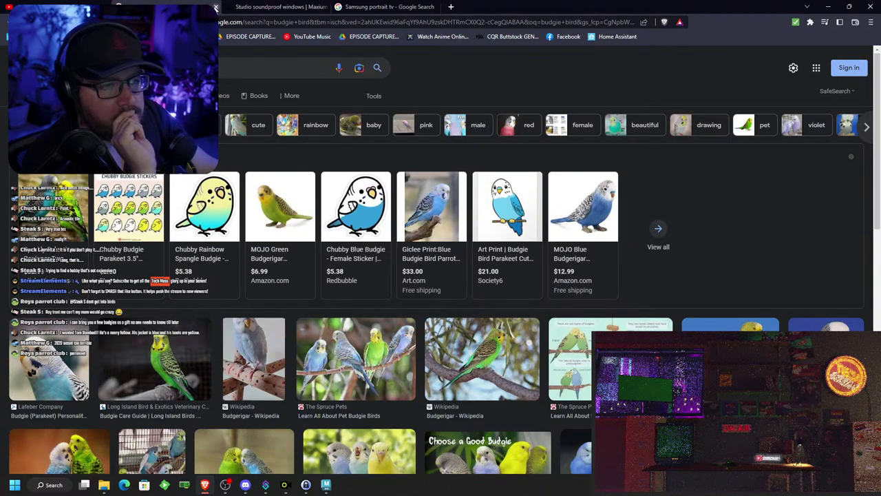
pyautogui.click(215, 9)
pyautogui.click(828, 6)
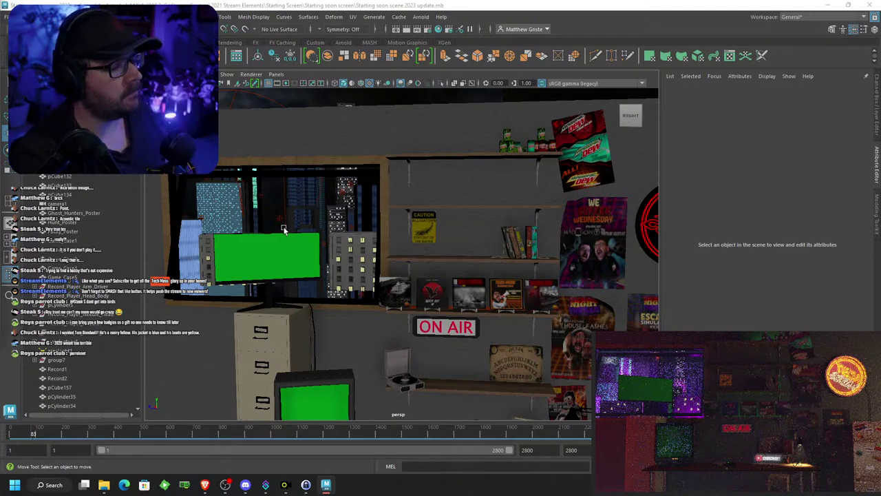
# Examine the window, wall shelves, desk and filing cabinets of the room from several angles
pyautogui.scroll(-3, 295, 206)
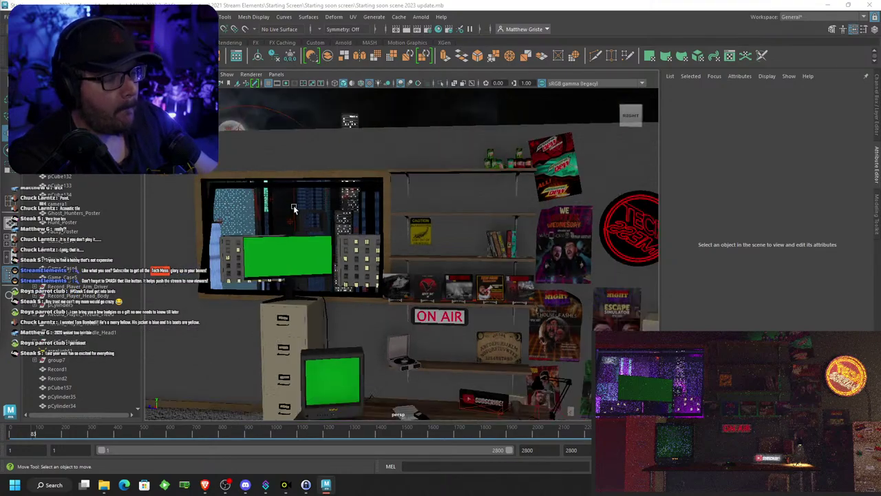
pyautogui.keyDown('alt'); pyautogui.moveTo(292, 204); pyautogui.dragTo(342, 221); pyautogui.keyUp('alt')
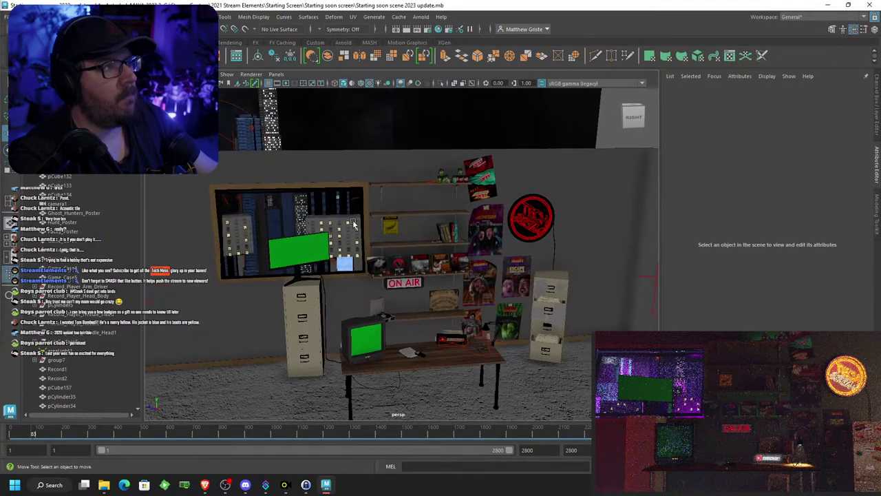
pyautogui.scroll(4, 393, 197)
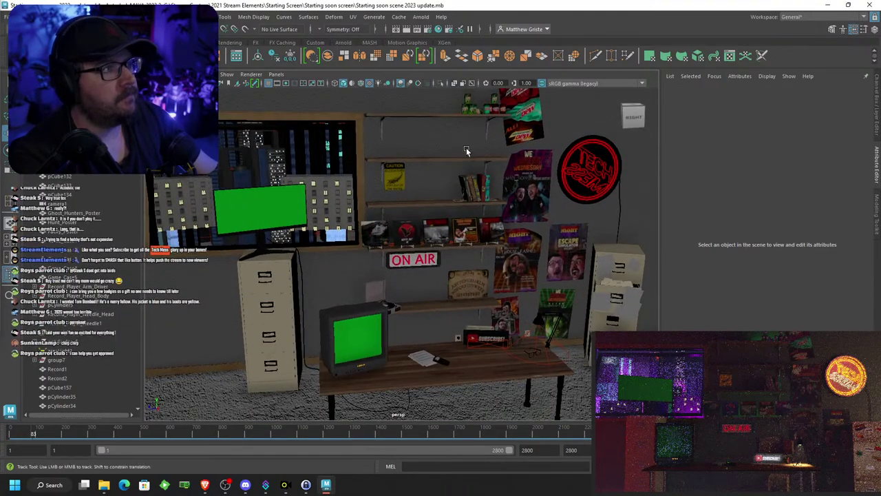
pyautogui.keyDown('alt'); pyautogui.moveTo(468, 150); pyautogui.dragTo(405, 172); pyautogui.keyUp('alt')
pyautogui.scroll(3, 460, 167)
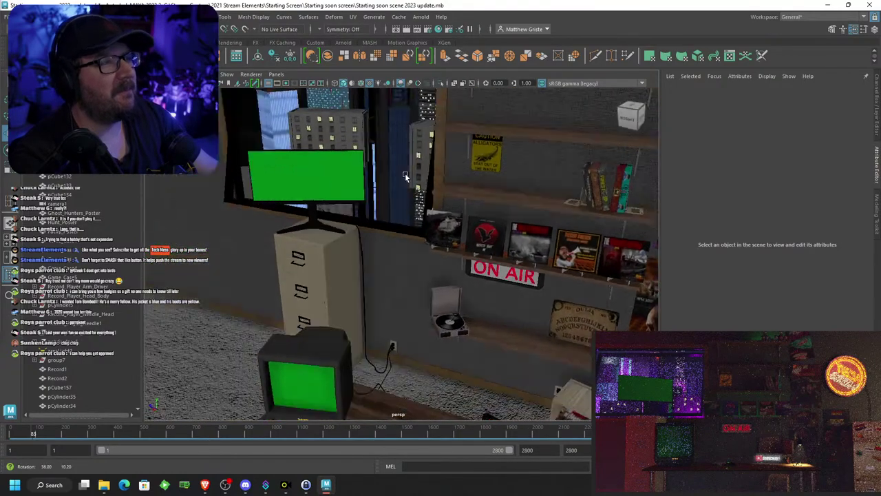
pyautogui.scroll(-5, 405, 173)
pyautogui.keyDown('alt'); pyautogui.moveTo(493, 234); pyautogui.dragTo(439, 200, button='middle'); pyautogui.keyUp('alt')
pyautogui.scroll(3, 437, 201)
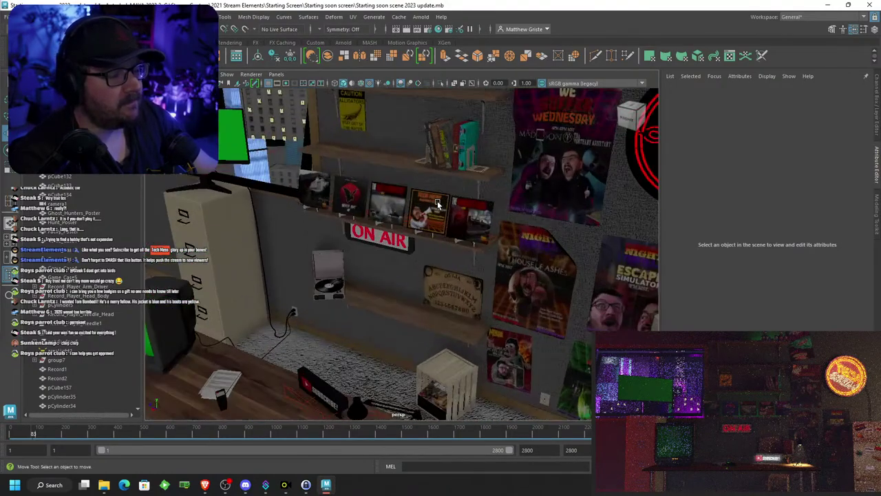
pyautogui.scroll(-4, 437, 200)
pyautogui.keyDown('alt'); pyautogui.moveTo(437, 200); pyautogui.dragTo(488, 202); pyautogui.keyUp('alt')
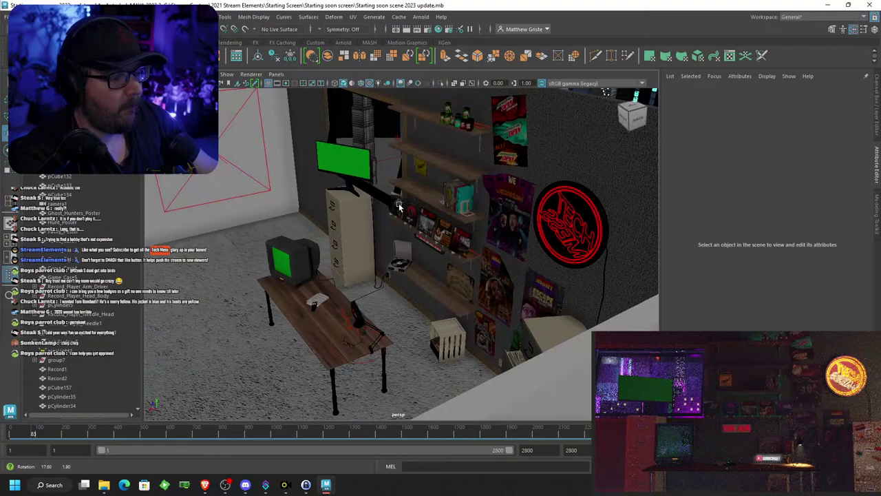
pyautogui.scroll(4, 475, 207)
pyautogui.keyDown('alt'); pyautogui.moveTo(475, 207); pyautogui.dragTo(448, 229, button='middle'); pyautogui.keyUp('alt')
pyautogui.scroll(-8, 449, 229)
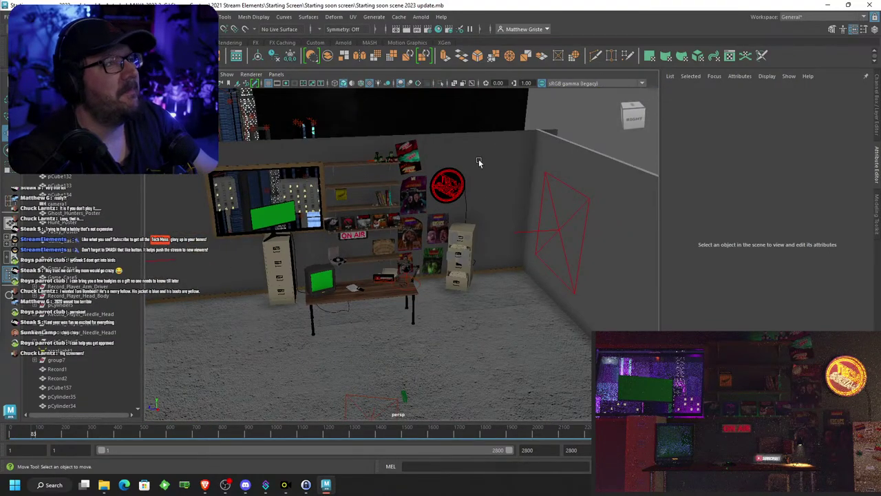
# Examine the room's side walls, the area lights on them and the empty floor beside the desk
pyautogui.keyDown('alt'); pyautogui.moveTo(479, 161); pyautogui.dragTo(477, 170); pyautogui.keyUp('alt')
pyautogui.scroll(5, 477, 169)
pyautogui.keyDown('alt'); pyautogui.moveTo(555, 175); pyautogui.dragTo(537, 179, button='middle'); pyautogui.keyUp('alt')
pyautogui.scroll(-5, 435, 199)
pyautogui.scroll(-5, 537, 180)
pyautogui.keyDown('alt'); pyautogui.moveTo(466, 188); pyautogui.dragTo(376, 184); pyautogui.keyUp('alt')
pyautogui.scroll(5, 376, 184)
pyautogui.keyDown('alt'); pyautogui.moveTo(318, 189); pyautogui.dragTo(456, 179, button='middle'); pyautogui.keyUp('alt')
pyautogui.scroll(3, 457, 178)
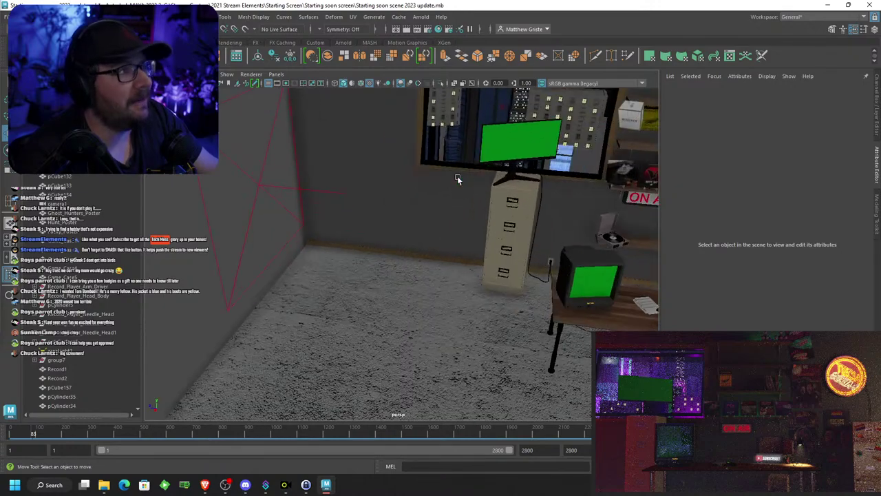
pyautogui.scroll(-2, 457, 175)
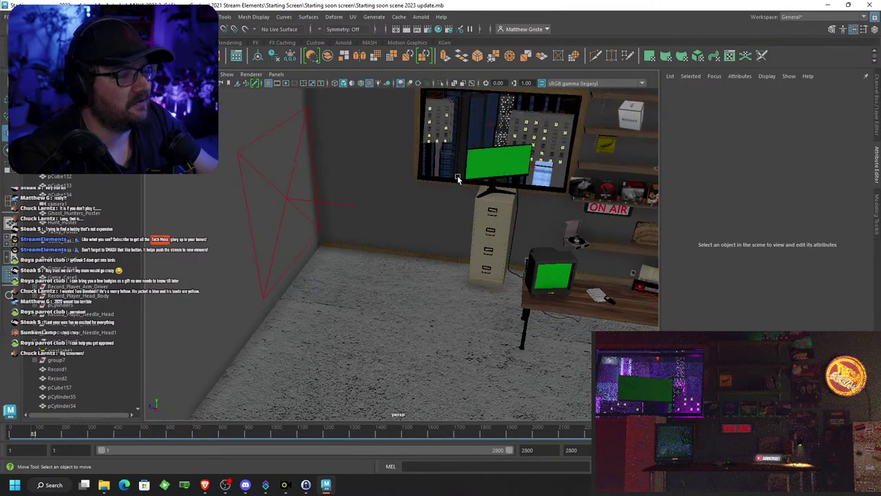
# Select the area light on the side wall near the window and inspect its placement in the room
pyautogui.click(285, 197)
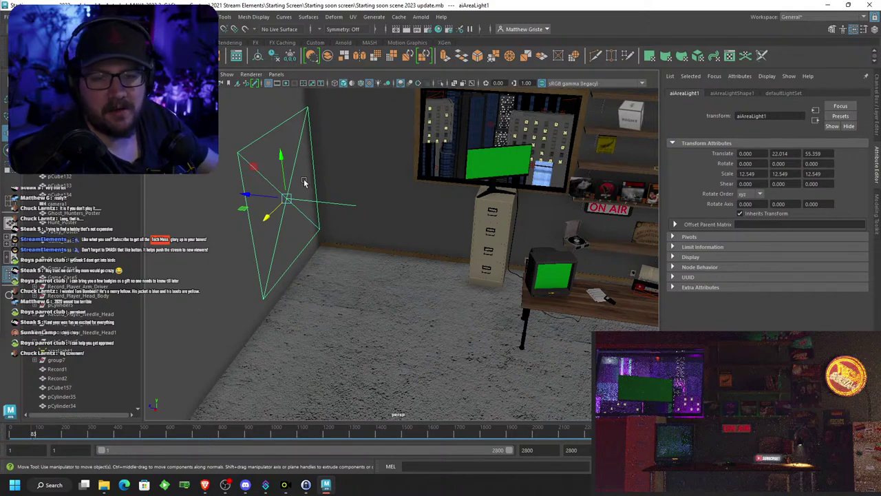
pyautogui.scroll(1, 301, 179)
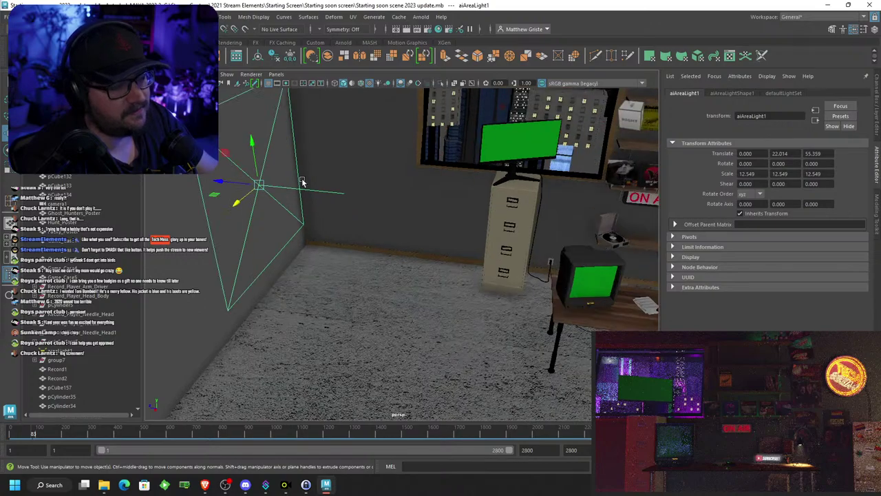
pyautogui.scroll(-1, 302, 179)
pyautogui.keyDown('alt'); pyautogui.moveTo(414, 183); pyautogui.dragTo(376, 198); pyautogui.keyUp('alt')
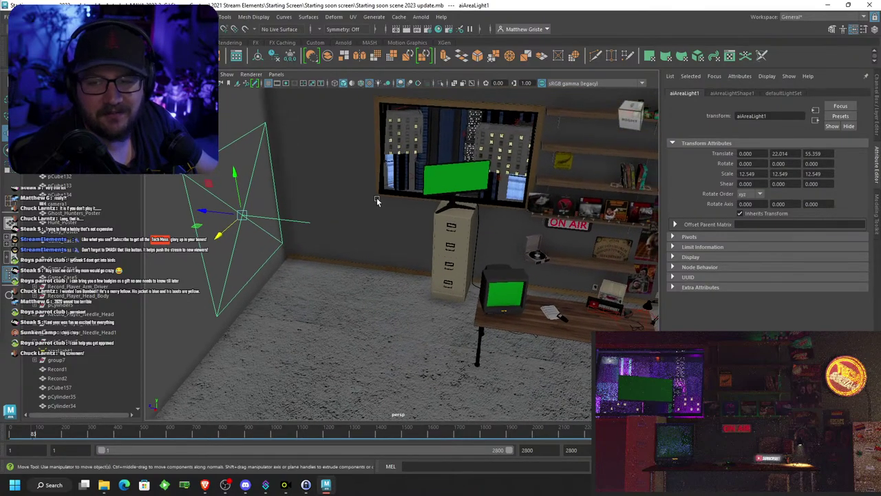
pyautogui.keyDown('alt'); pyautogui.moveTo(510, 213); pyautogui.dragTo(333, 200); pyautogui.keyUp('alt')
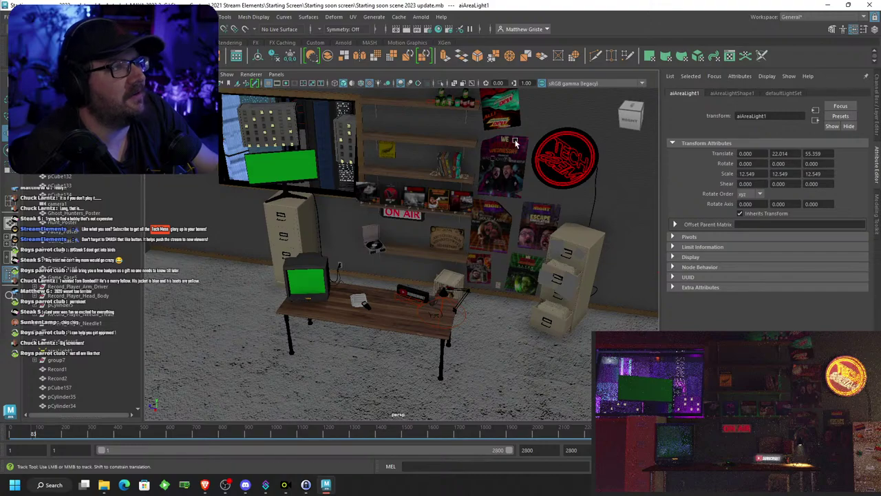
# Inspect the shelves, posters and round Tech Mess sign on the back wall for room to add props
pyautogui.keyDown('alt'); pyautogui.moveTo(510, 141); pyautogui.dragTo(451, 201, button='middle'); pyautogui.keyUp('alt')
pyautogui.scroll(3, 475, 189)
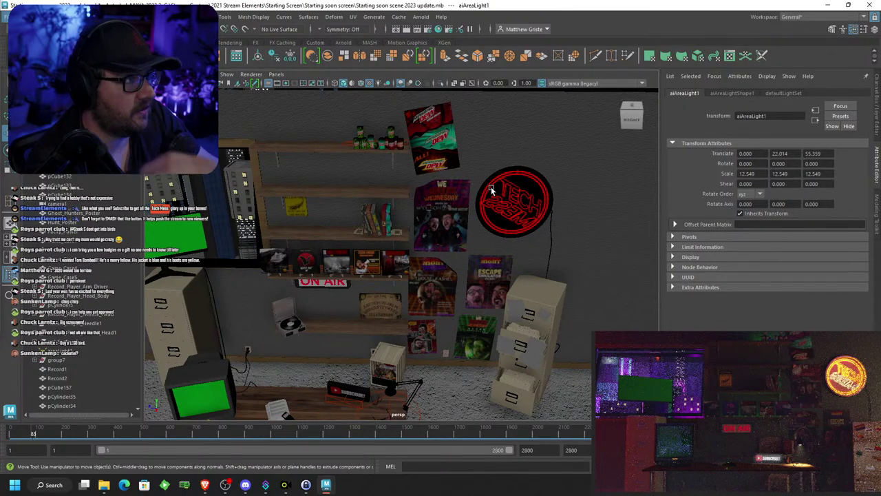
pyautogui.keyDown('alt'); pyautogui.moveTo(497, 167); pyautogui.dragTo(472, 226, button='middle'); pyautogui.keyUp('alt')
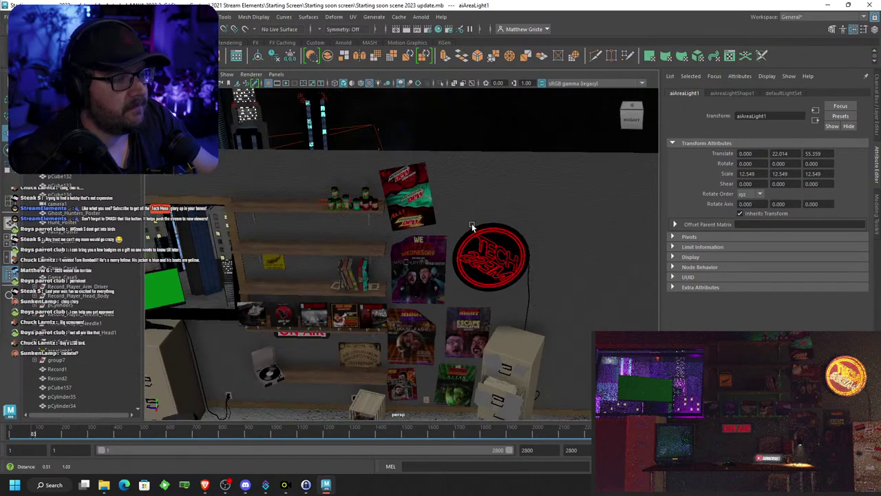
pyautogui.scroll(4, 472, 226)
pyautogui.scroll(-4, 471, 224)
pyautogui.keyDown('alt'); pyautogui.moveTo(471, 224); pyautogui.dragTo(515, 219); pyautogui.keyUp('alt')
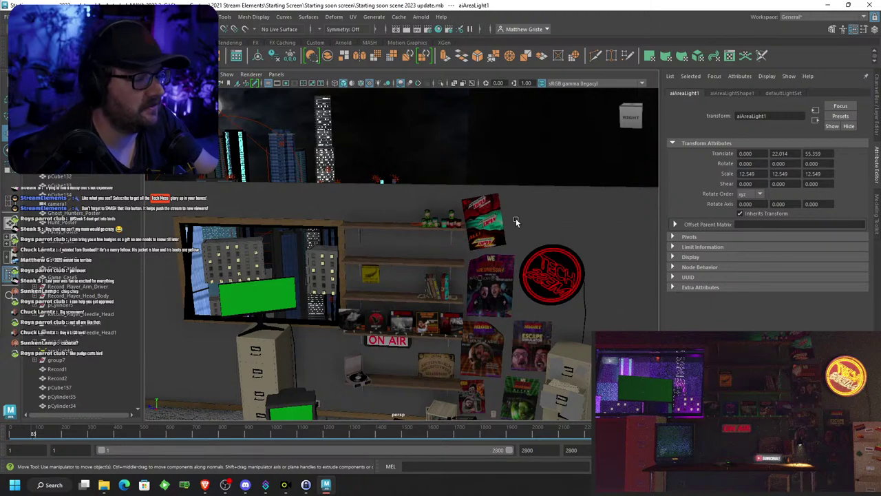
pyautogui.scroll(3, 516, 219)
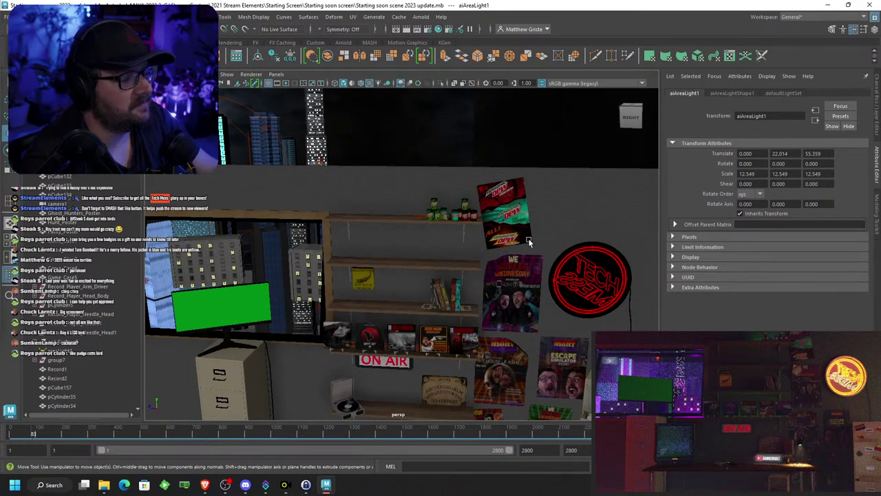
pyautogui.keyDown('alt'); pyautogui.moveTo(580, 254); pyautogui.dragTo(551, 254, button='middle'); pyautogui.keyUp('alt')
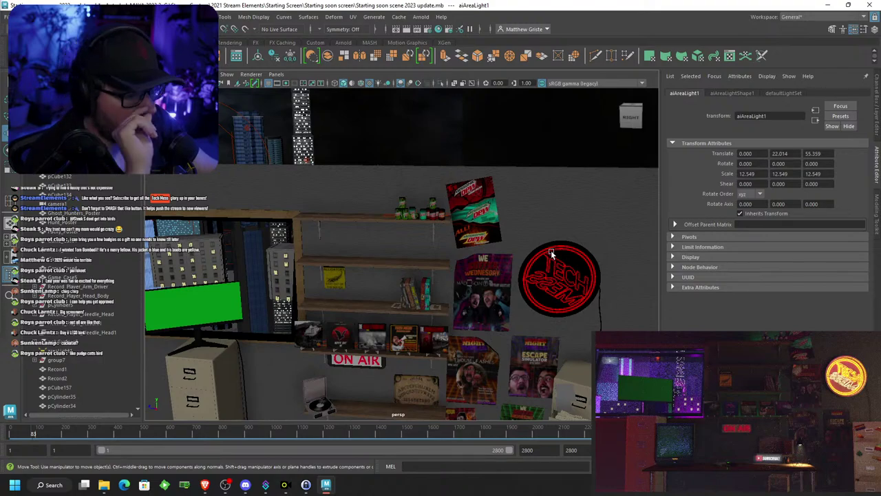
pyautogui.scroll(-3, 583, 307)
pyautogui.scroll(3, 568, 298)
pyautogui.scroll(3, 558, 282)
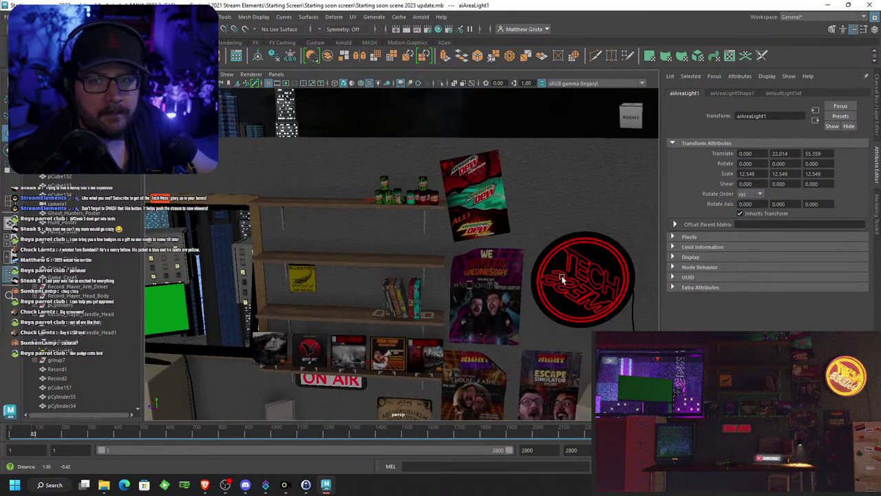
pyautogui.scroll(2, 546, 270)
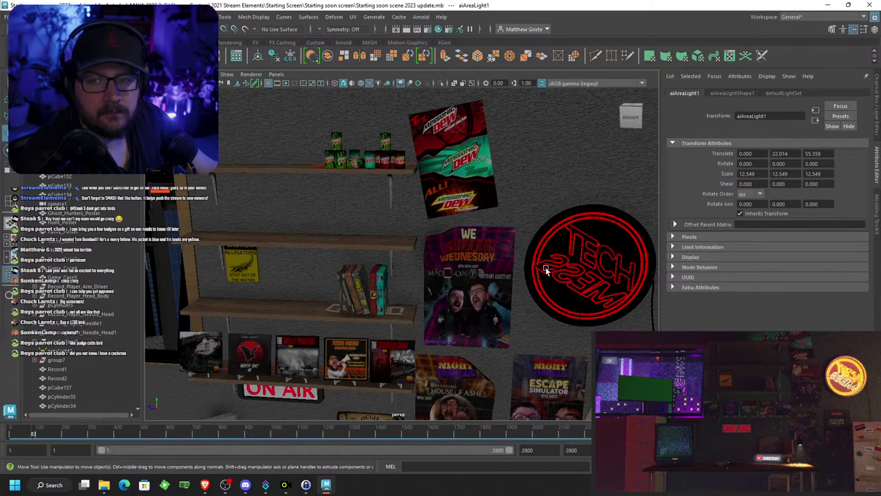
pyautogui.keyDown('alt'); pyautogui.moveTo(310, 278); pyautogui.dragTo(693, 211, button='middle'); pyautogui.keyUp('alt')
pyautogui.keyDown('alt'); pyautogui.moveTo(477, 234); pyautogui.dragTo(389, 195); pyautogui.keyUp('alt')
# Frame the green-screen monitor on the filing cabinet and inspect it together with the surrounding room
pyautogui.click(436, 217)
pyautogui.press('f')
pyautogui.moveTo(385, 192); pyautogui.dragTo(344, 190, button='right')
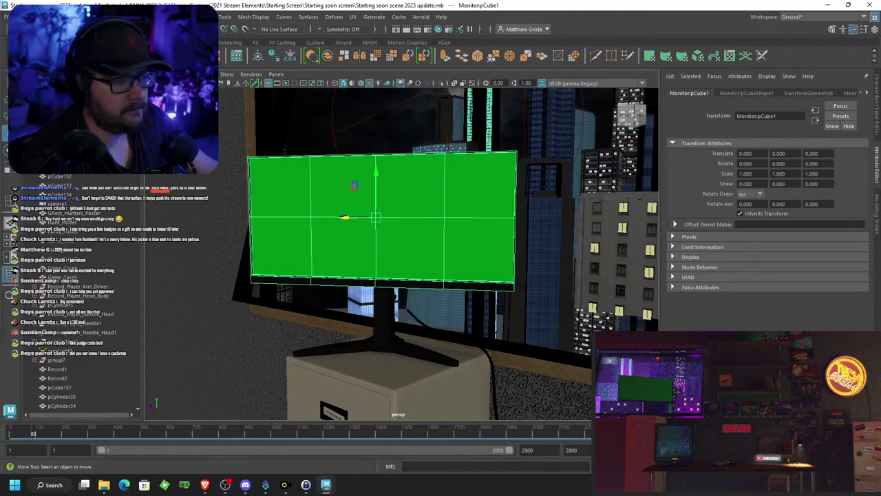
pyautogui.moveTo(207, 134); pyautogui.dragTo(234, 138)
pyautogui.moveTo(376, 117); pyautogui.dragTo(374, 95)
pyautogui.scroll(-4, 406, 135)
pyautogui.keyDown('alt'); pyautogui.moveTo(422, 137); pyautogui.dragTo(500, 173); pyautogui.keyUp('alt')
pyautogui.keyDown('alt'); pyautogui.moveTo(500, 173); pyautogui.dragTo(420, 226, button='middle'); pyautogui.keyUp('alt')
pyautogui.click(465, 160)
pyautogui.scroll(5, 505, 218)
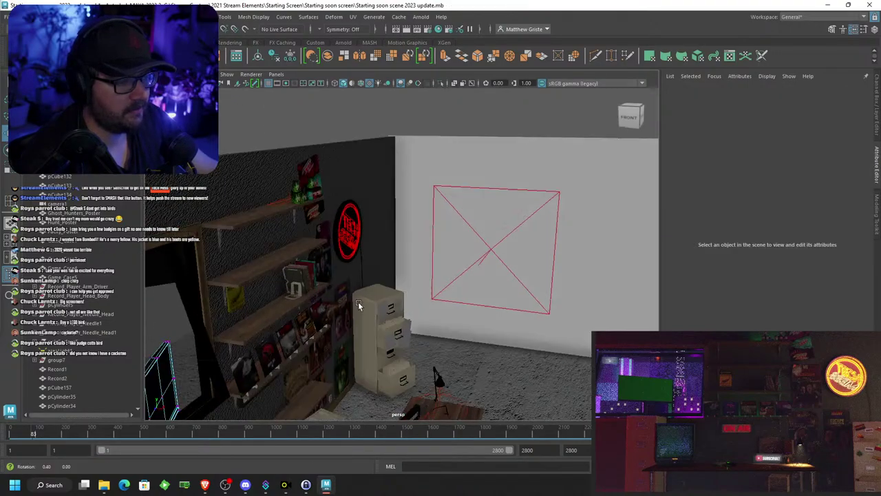
pyautogui.keyDown('alt'); pyautogui.moveTo(358, 302); pyautogui.dragTo(298, 292); pyautogui.keyUp('alt')
pyautogui.moveTo(299, 292); pyautogui.dragTo(340, 199, button='right')
pyautogui.scroll(-4, 495, 210)
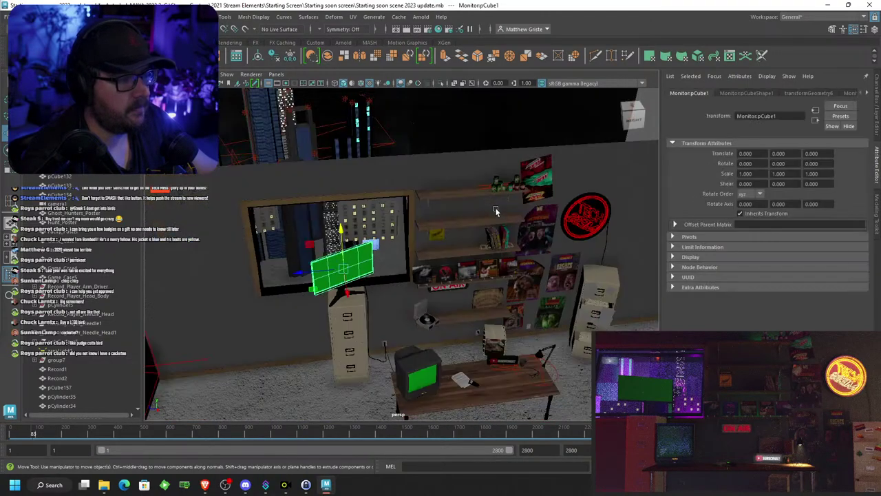
# Select the city backdrop plane, look over the room in front of it, and clear the selection
pyautogui.click(495, 136)
pyautogui.keyDown('alt'); pyautogui.moveTo(460, 215); pyautogui.dragTo(422, 219); pyautogui.keyUp('alt')
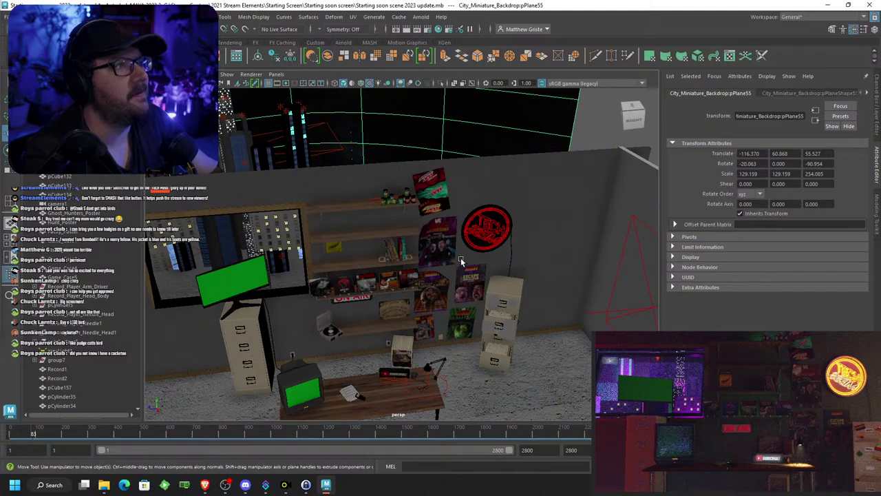
pyautogui.keyDown('alt'); pyautogui.moveTo(460, 257); pyautogui.dragTo(466, 226, button='middle'); pyautogui.keyUp('alt')
pyautogui.keyDown('alt'); pyautogui.moveTo(466, 226); pyautogui.dragTo(525, 181); pyautogui.keyUp('alt')
pyautogui.click(533, 173)
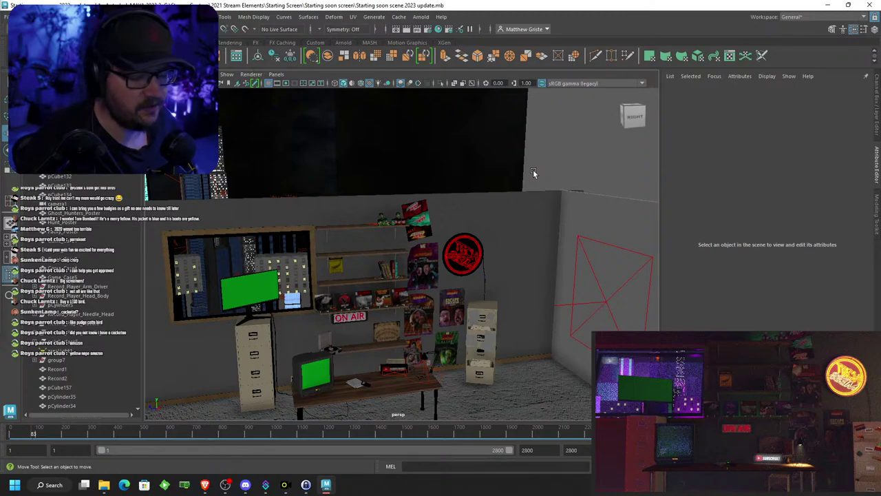
# Switch the viewport to the four-view layout and centre the side view on the wall shelves
pyautogui.keyDown('alt'); pyautogui.moveTo(491, 252); pyautogui.dragTo(490, 250, button='middle'); pyautogui.keyUp('alt')
pyautogui.scroll(5, 489, 250)
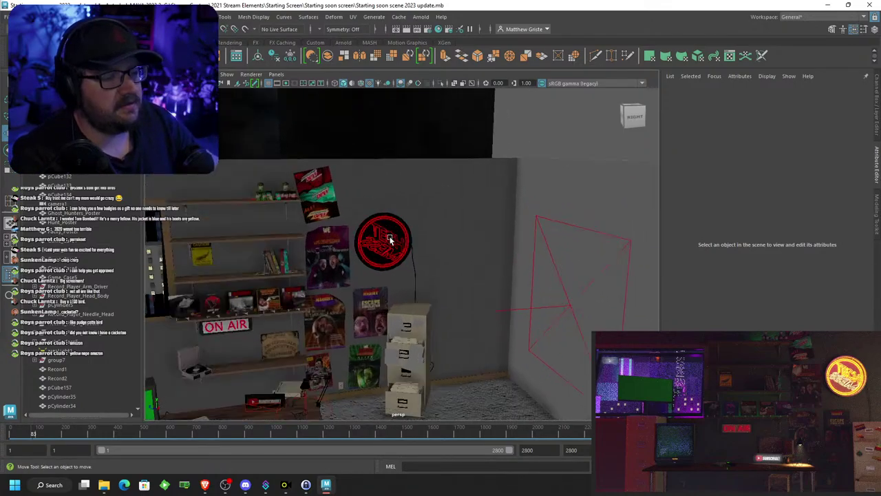
pyautogui.press('space')
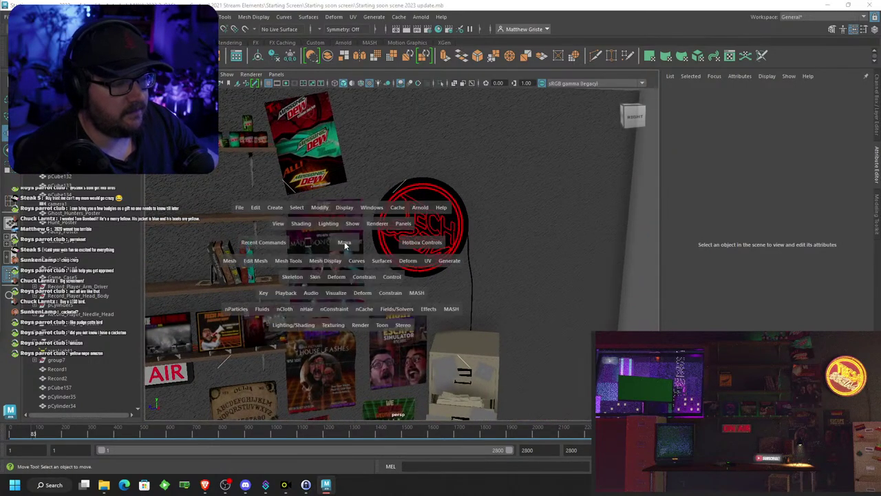
pyautogui.keyDown('alt'); pyautogui.moveTo(619, 329); pyautogui.dragTo(473, 324, button='middle'); pyautogui.keyUp('alt')
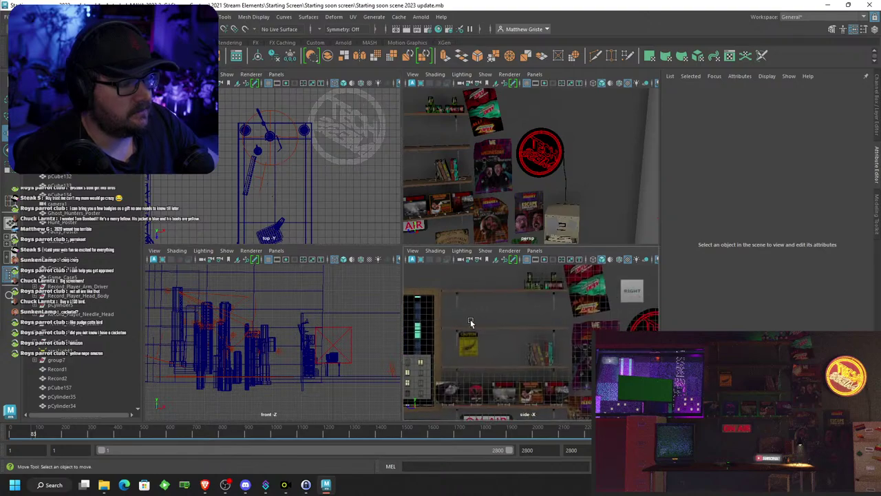
# Select the Mortuary Assistant "We Suffer Wednesday" poster with its corner pins and move them to the other side of the round Tech Mess sign
pyautogui.scroll(-5, 472, 324)
pyautogui.keyDown('alt'); pyautogui.moveTo(637, 276); pyautogui.dragTo(534, 321, button='middle'); pyautogui.keyUp('alt')
pyautogui.scroll(7, 534, 321)
pyautogui.press('space')
pyautogui.keyDown('alt'); pyautogui.moveTo(482, 320); pyautogui.dragTo(558, 296, button='middle'); pyautogui.keyUp('alt')
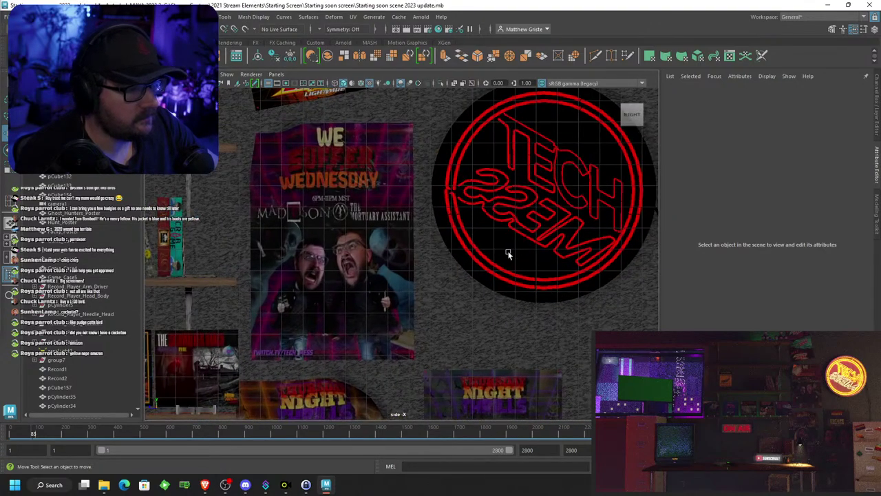
pyautogui.scroll(3, 418, 239)
pyautogui.keyDown('alt'); pyautogui.moveTo(419, 240); pyautogui.dragTo(386, 312, button='middle'); pyautogui.keyUp('alt')
pyautogui.scroll(3, 432, 221)
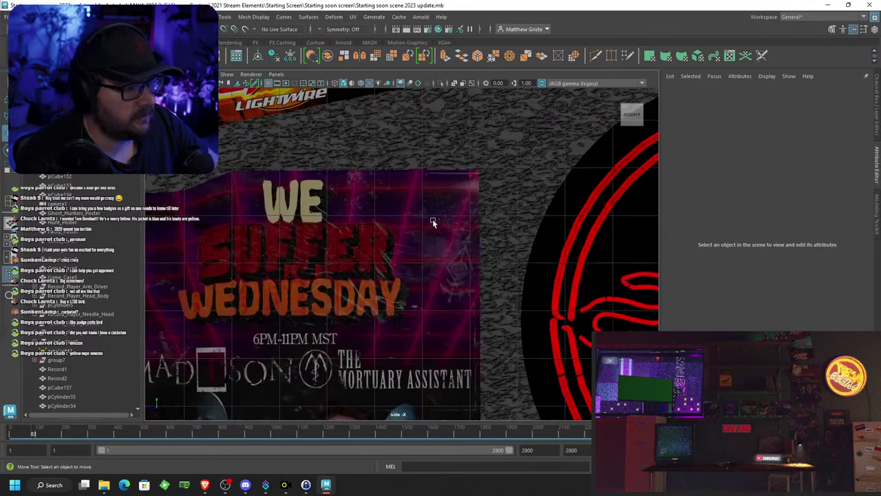
pyautogui.click(462, 190)
pyautogui.keyDown('shift'); pyautogui.click(470, 177); pyautogui.keyUp('shift')
pyautogui.scroll(-5, 471, 270)
pyautogui.keyDown('alt'); pyautogui.moveTo(490, 159); pyautogui.dragTo(513, 13, button='middle'); pyautogui.keyUp('alt')
pyautogui.scroll(2, 480, 257)
pyautogui.keyDown('shift'); pyautogui.click(485, 303); pyautogui.keyUp('shift')
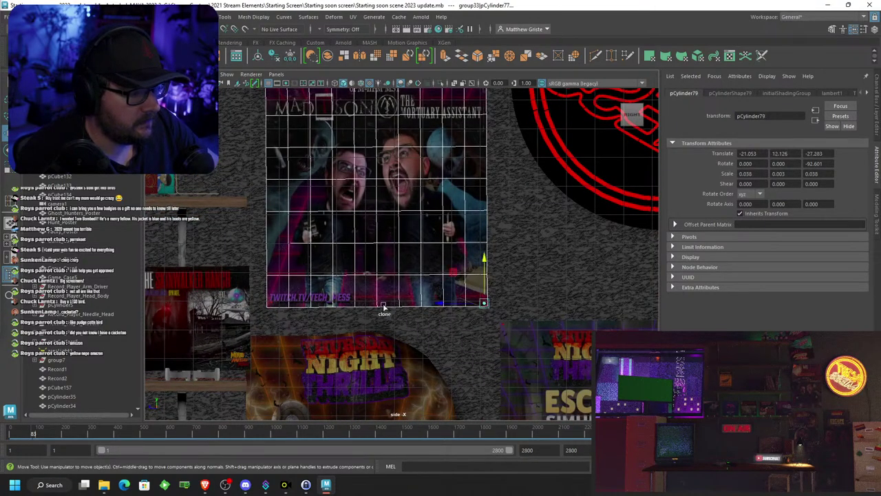
pyautogui.keyDown('shift'); pyautogui.click(271, 303); pyautogui.keyUp('shift')
pyautogui.scroll(-5, 352, 272)
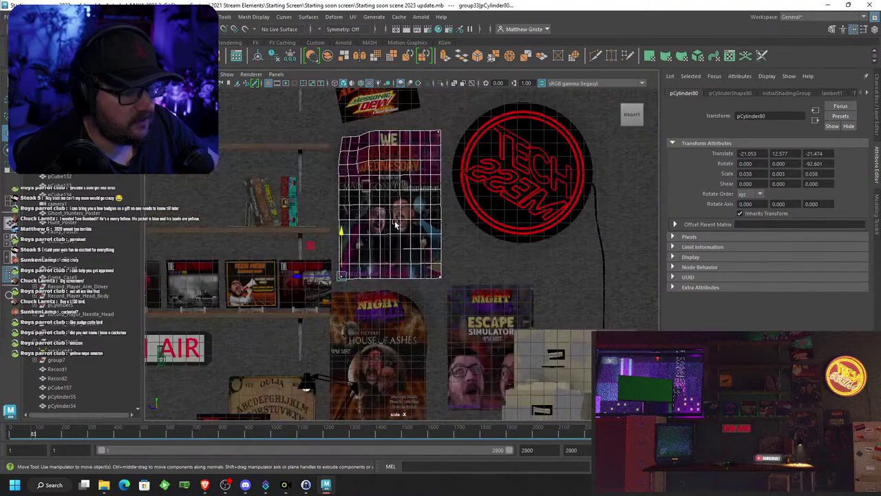
pyautogui.keyDown('alt'); pyautogui.moveTo(394, 220); pyautogui.dragTo(371, 286, button='middle'); pyautogui.keyUp('alt')
pyautogui.moveTo(281, 333); pyautogui.dragTo(523, 311)
# Inspect the top shelf with its cans, then select and frame the Messonic Dew poster in the perspective view
pyautogui.keyDown('alt'); pyautogui.moveTo(441, 181); pyautogui.dragTo(446, 245, button='middle'); pyautogui.keyUp('alt')
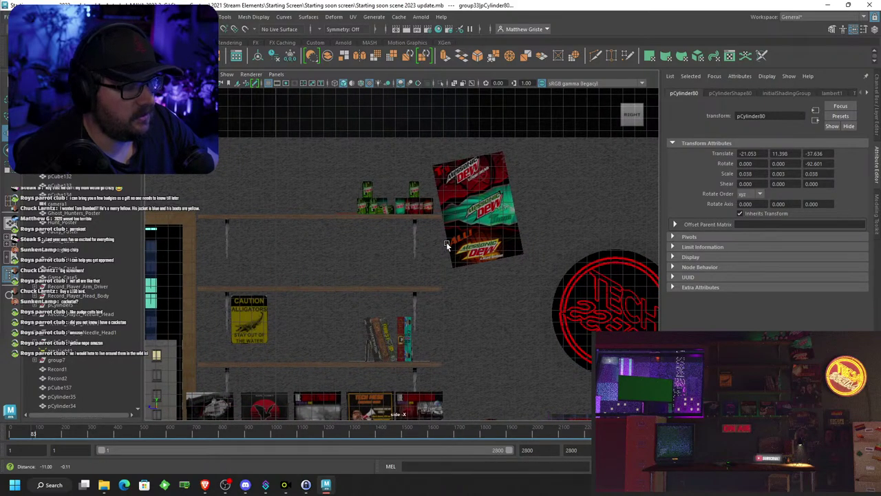
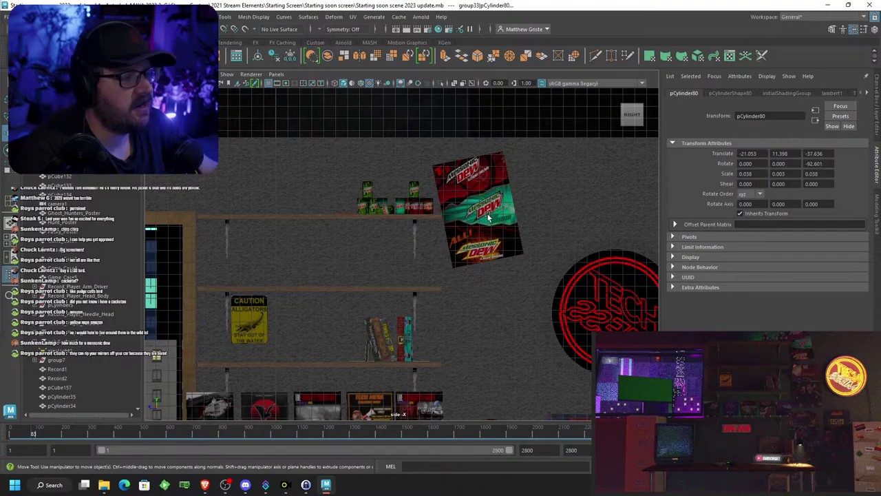
pyautogui.scroll(2, 488, 218)
pyautogui.scroll(-3, 488, 217)
pyautogui.scroll(4, 488, 218)
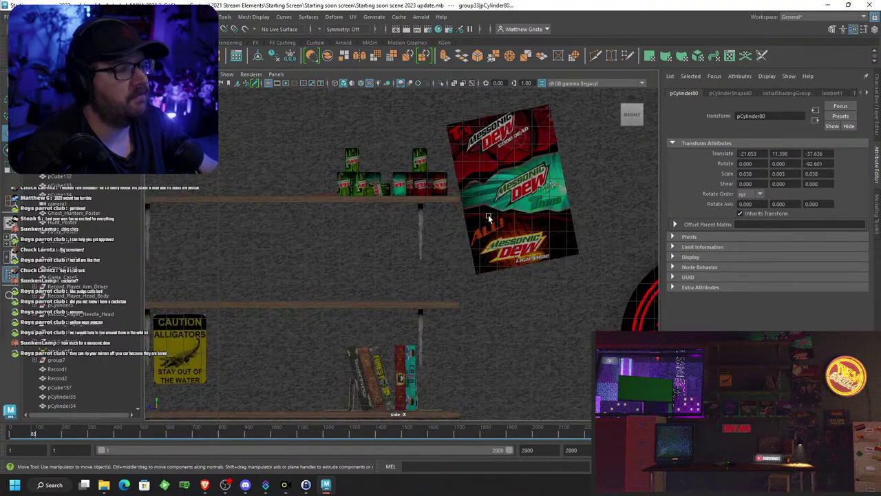
pyautogui.press('space')
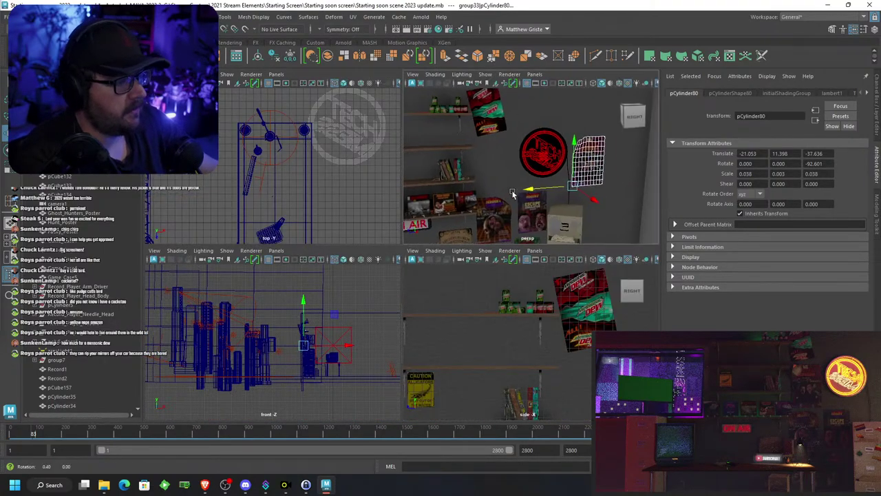
pyautogui.press('space')
pyautogui.scroll(4, 505, 203)
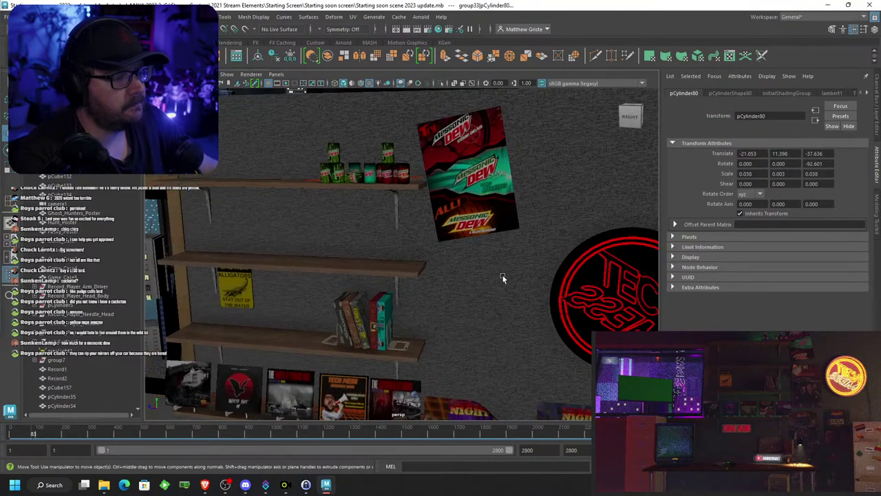
pyautogui.keyDown('alt'); pyautogui.moveTo(515, 143); pyautogui.dragTo(448, 223); pyautogui.keyUp('alt')
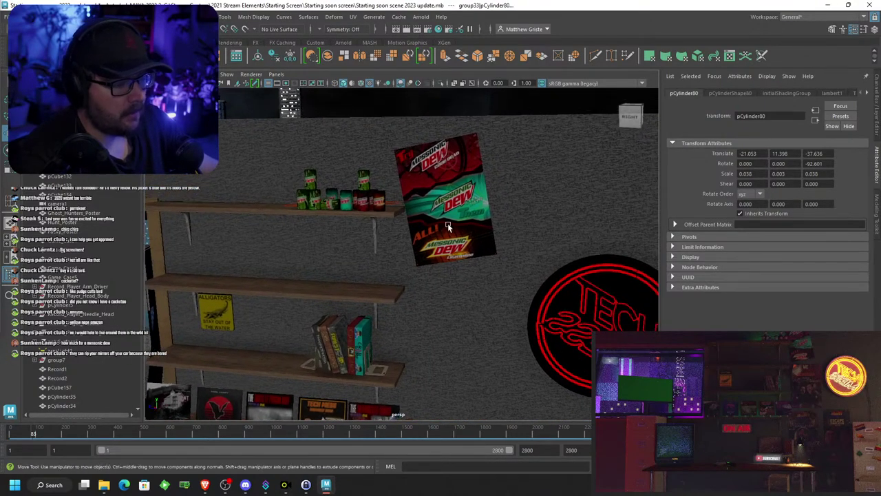
pyautogui.click(447, 225)
pyautogui.press('f')
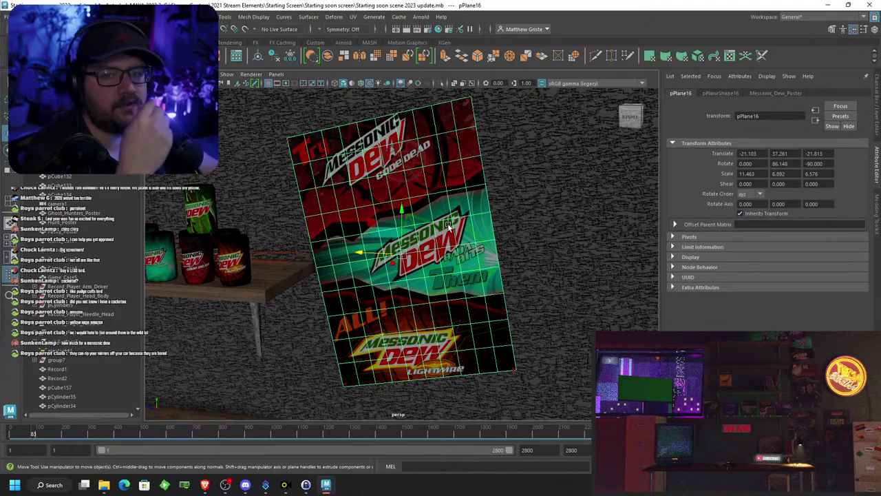
# Select the "Great PC Fix of 2022" poster with its four corner pins and move them to the wall between the filing cabinet and record player
pyautogui.scroll(-8, 448, 223)
pyautogui.keyDown('alt'); pyautogui.moveTo(488, 337); pyautogui.dragTo(510, 193, button='middle'); pyautogui.keyUp('alt')
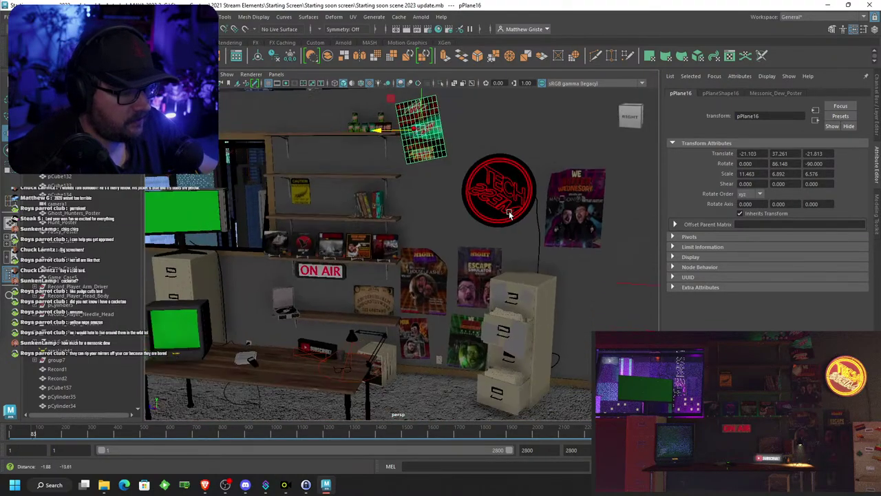
pyautogui.scroll(5, 513, 296)
pyautogui.keyDown('alt'); pyautogui.moveTo(465, 271); pyautogui.dragTo(449, 231, button='middle'); pyautogui.keyUp('alt')
pyautogui.scroll(8, 448, 232)
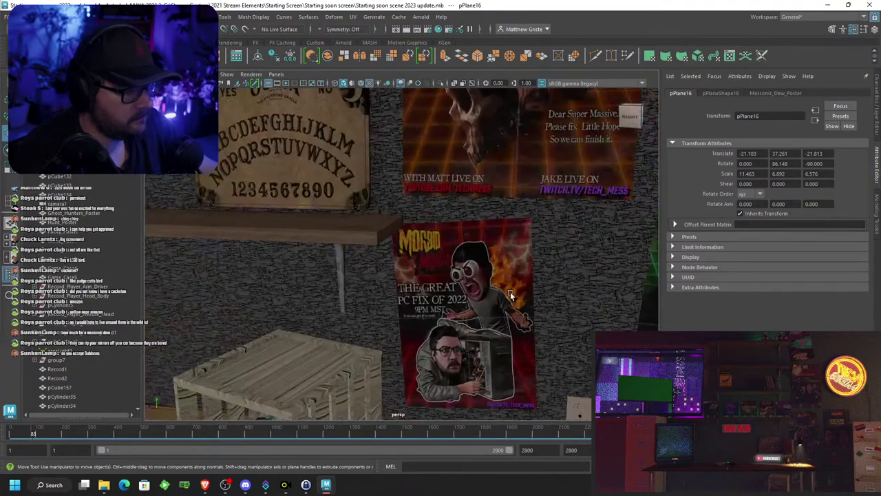
pyautogui.click(455, 222)
pyautogui.scroll(2, 539, 142)
pyautogui.scroll(3, 539, 141)
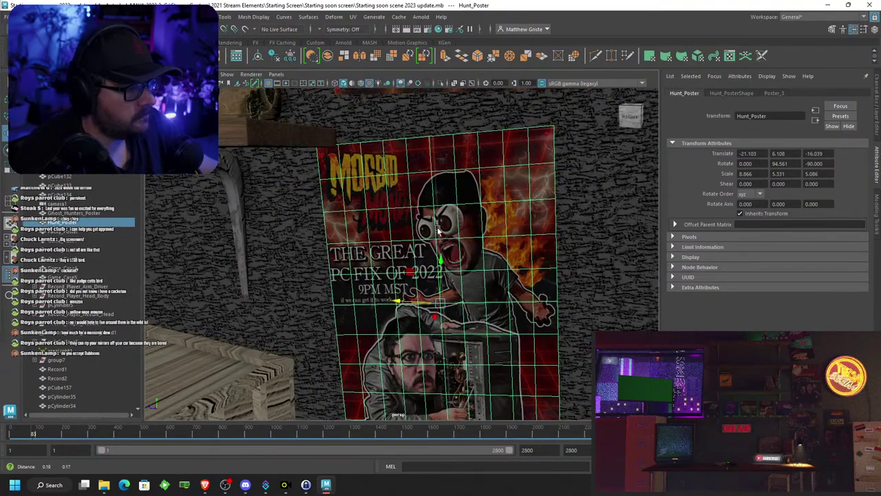
pyautogui.click(554, 127)
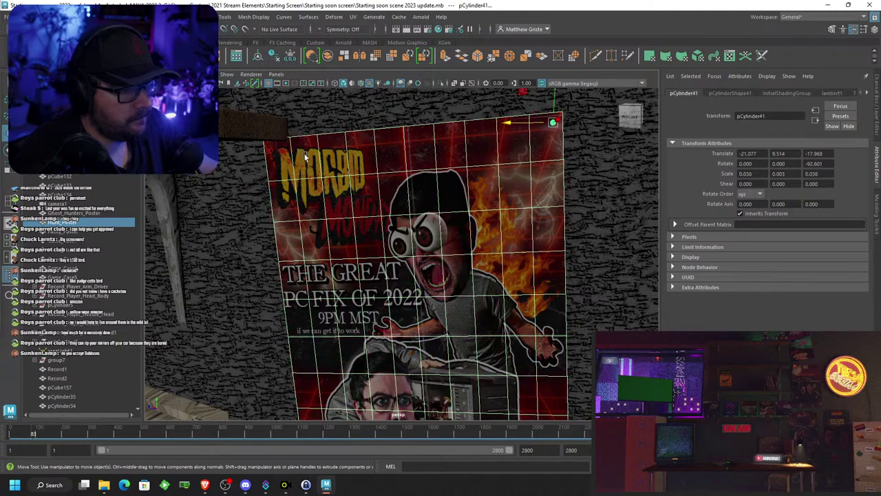
pyautogui.click(269, 148)
pyautogui.scroll(-2, 269, 147)
pyautogui.keyDown('alt'); pyautogui.moveTo(528, 387); pyautogui.dragTo(521, 350, button='middle'); pyautogui.keyUp('alt')
pyautogui.keyDown('alt'); pyautogui.moveTo(496, 320); pyautogui.dragTo(477, 268, button='middle'); pyautogui.keyUp('alt')
pyautogui.keyDown('alt'); pyautogui.moveTo(475, 269); pyautogui.dragTo(513, 355); pyautogui.keyUp('alt')
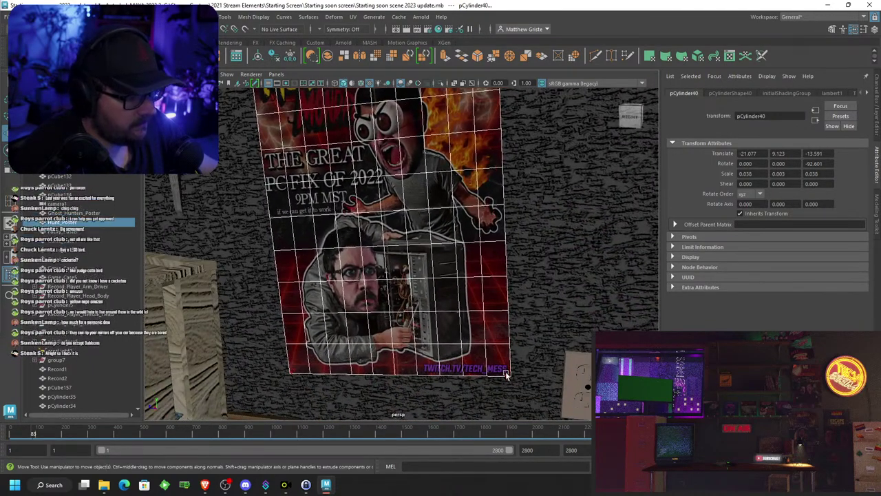
pyautogui.click(490, 378)
pyautogui.click(292, 372)
pyautogui.scroll(-10, 360, 327)
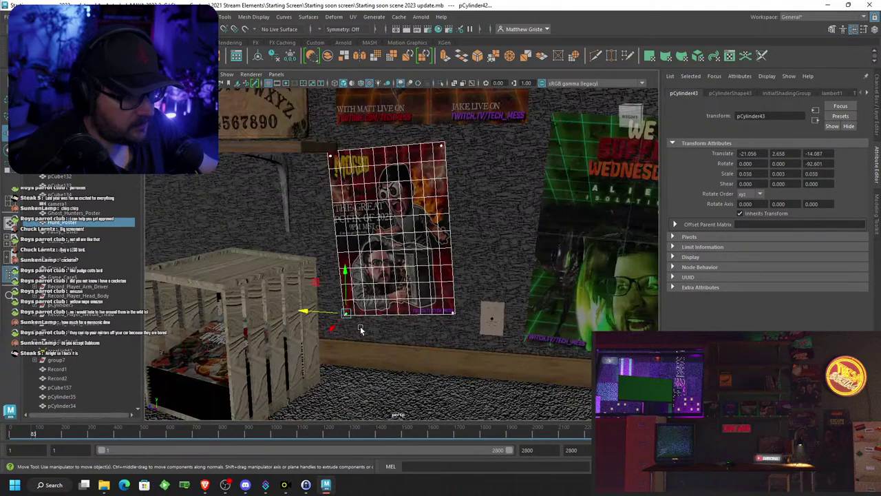
pyautogui.keyDown('alt'); pyautogui.moveTo(361, 284); pyautogui.dragTo(431, 307, button='middle'); pyautogui.keyUp('alt')
pyautogui.scroll(3, 431, 307)
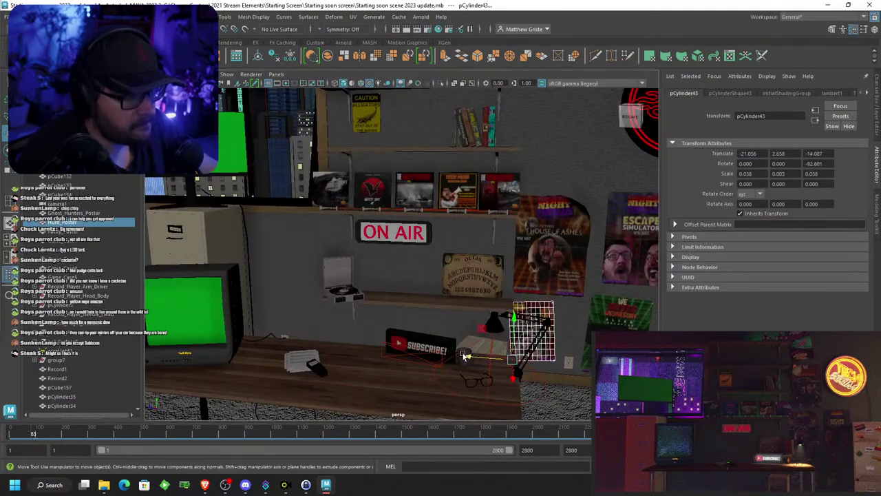
pyautogui.moveTo(465, 355); pyautogui.dragTo(227, 323)
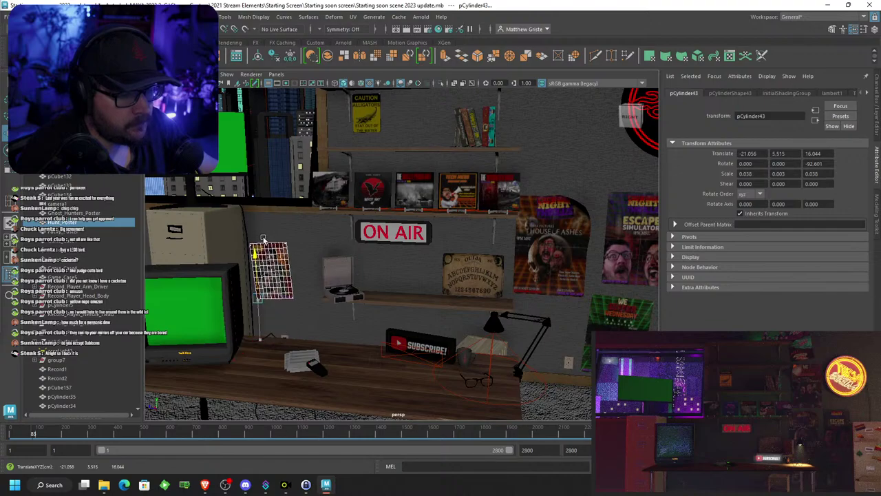
# Select the House of Ashes poster with its pins, lower them on the wall beside the Ouija board, and clear the selection
pyautogui.keyDown('alt'); pyautogui.moveTo(543, 244); pyautogui.dragTo(408, 235, button='middle'); pyautogui.keyUp('alt')
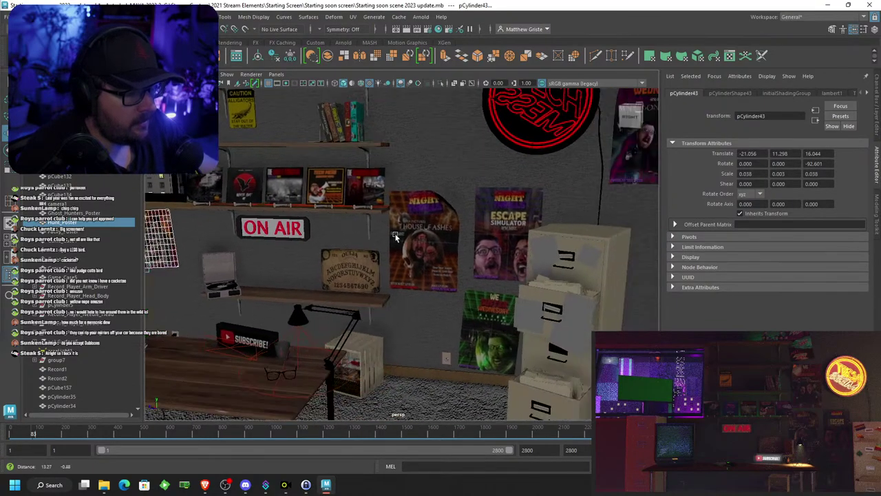
pyautogui.scroll(6, 408, 234)
pyautogui.click(408, 234)
pyautogui.scroll(6, 374, 190)
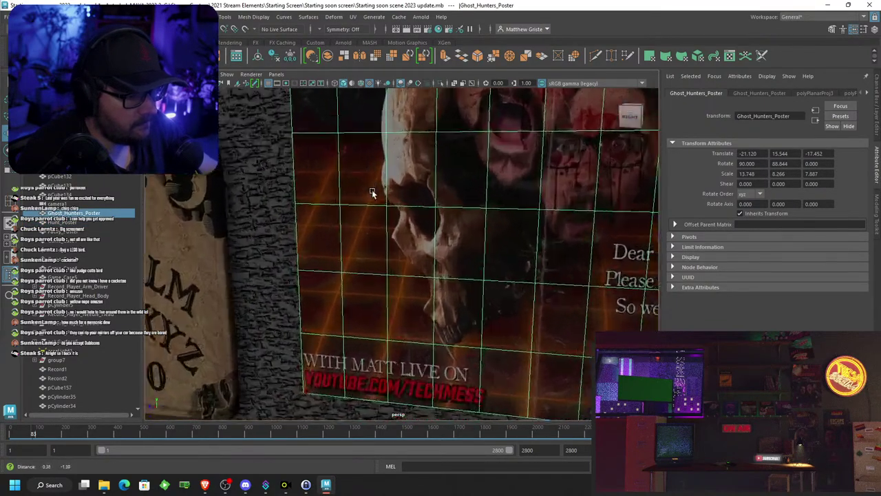
pyautogui.keyDown('shift'); pyautogui.click(301, 399); pyautogui.keyUp('shift')
pyautogui.scroll(-5, 551, 367)
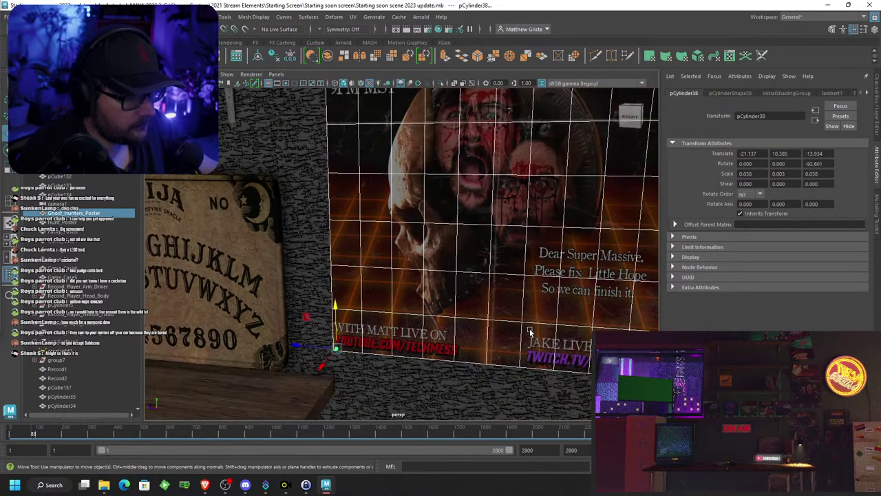
pyautogui.keyDown('alt'); pyautogui.moveTo(574, 372); pyautogui.dragTo(521, 349, button='middle'); pyautogui.keyUp('alt')
pyautogui.keyDown('alt'); pyautogui.moveTo(521, 351); pyautogui.dragTo(462, 301); pyautogui.keyUp('alt')
pyautogui.keyDown('shift'); pyautogui.click(548, 350); pyautogui.keyUp('shift')
pyautogui.scroll(-5, 549, 349)
pyautogui.keyDown('alt'); pyautogui.moveTo(462, 300); pyautogui.dragTo(521, 246, button='middle'); pyautogui.keyUp('alt')
pyautogui.keyDown('alt'); pyautogui.moveTo(522, 245); pyautogui.dragTo(411, 221); pyautogui.keyUp('alt')
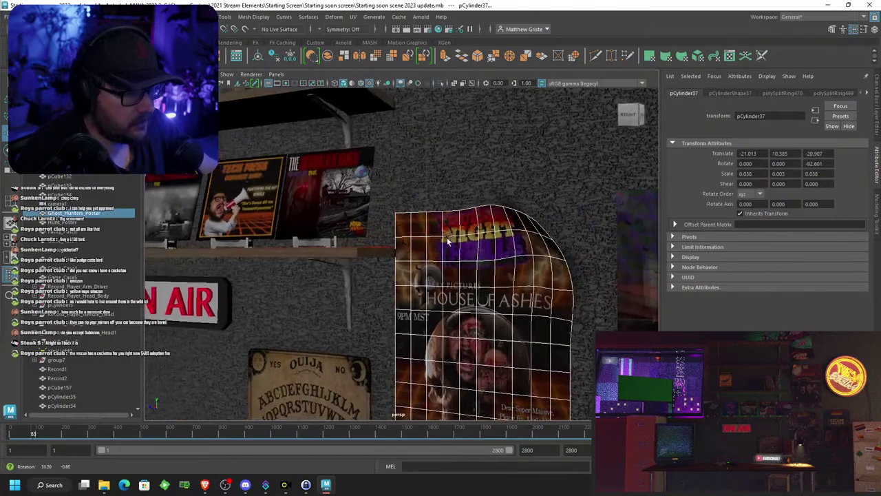
pyautogui.keyDown('shift'); pyautogui.click(398, 216); pyautogui.keyUp('shift')
pyautogui.scroll(-5, 445, 252)
pyautogui.scroll(-3, 446, 255)
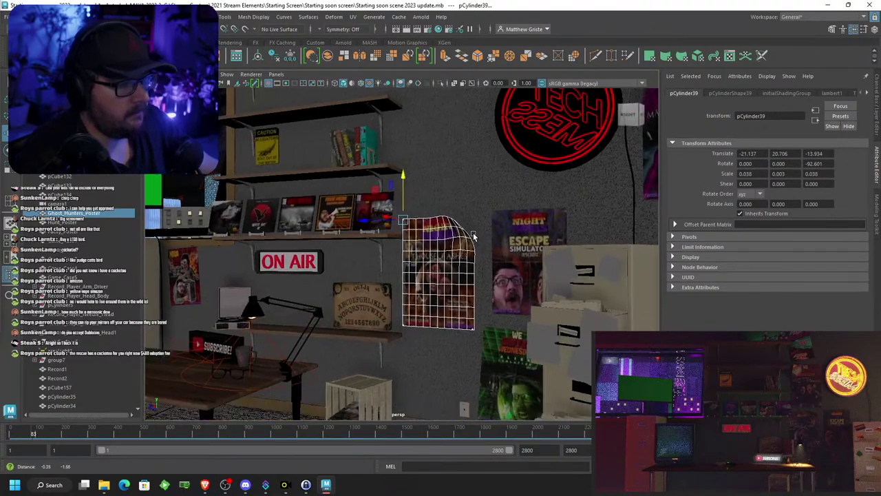
pyautogui.keyDown('alt'); pyautogui.moveTo(446, 255); pyautogui.dragTo(446, 226, button='middle'); pyautogui.keyUp('alt')
pyautogui.moveTo(409, 149); pyautogui.dragTo(493, 176)
pyautogui.scroll(-8, 427, 207)
pyautogui.click(550, 127)
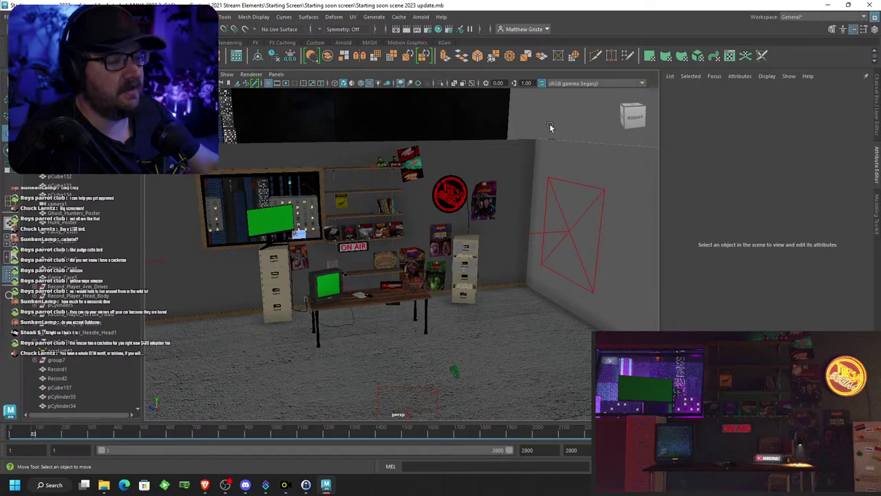
# Examine the Messonic Dew poster up close, then review the rearranged posters and shelves on the back wall
pyautogui.scroll(8, 526, 168)
pyautogui.keyDown('alt'); pyautogui.moveTo(504, 165); pyautogui.dragTo(505, 330, button='middle'); pyautogui.keyUp('alt')
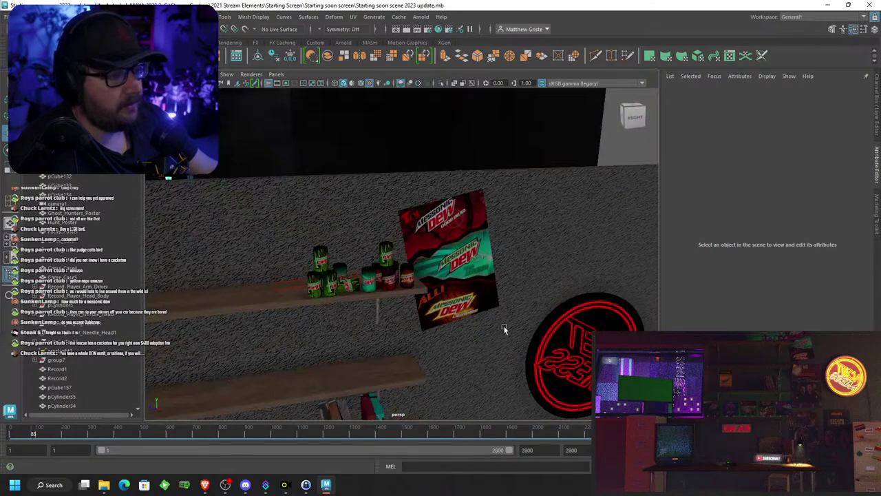
pyautogui.scroll(5, 510, 301)
pyautogui.keyDown('alt'); pyautogui.moveTo(510, 304); pyautogui.dragTo(544, 287); pyautogui.keyUp('alt')
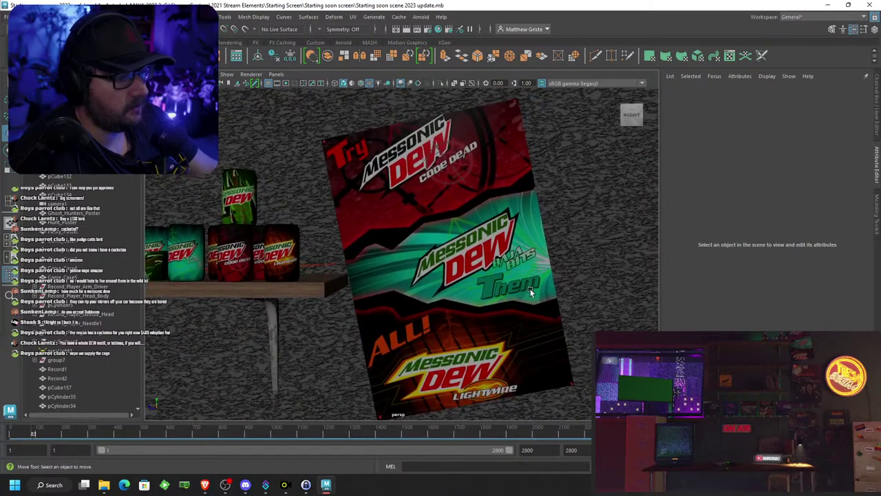
pyautogui.keyDown('alt'); pyautogui.moveTo(581, 286); pyautogui.dragTo(555, 285, button='middle'); pyautogui.keyUp('alt')
pyautogui.keyDown('alt'); pyautogui.moveTo(555, 282); pyautogui.dragTo(549, 284); pyautogui.keyUp('alt')
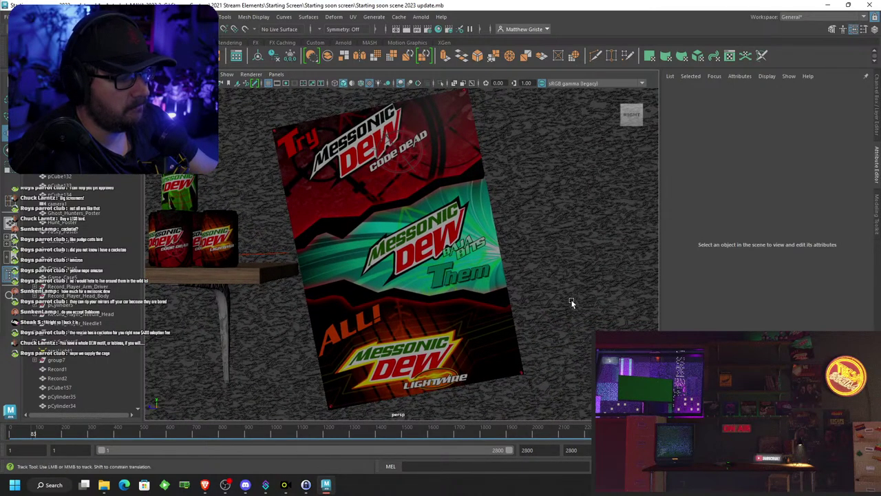
pyautogui.keyDown('alt'); pyautogui.moveTo(572, 301); pyautogui.dragTo(582, 244, button='middle'); pyautogui.keyUp('alt')
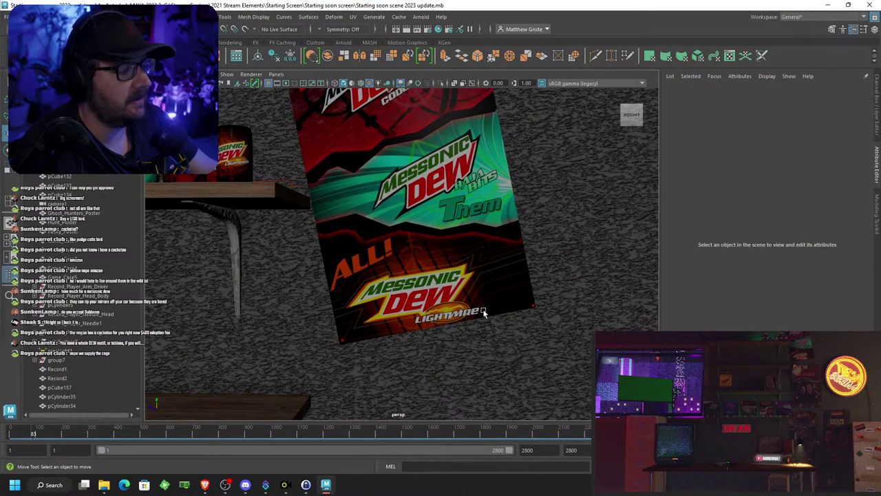
pyautogui.scroll(-10, 483, 312)
pyautogui.scroll(3, 415, 334)
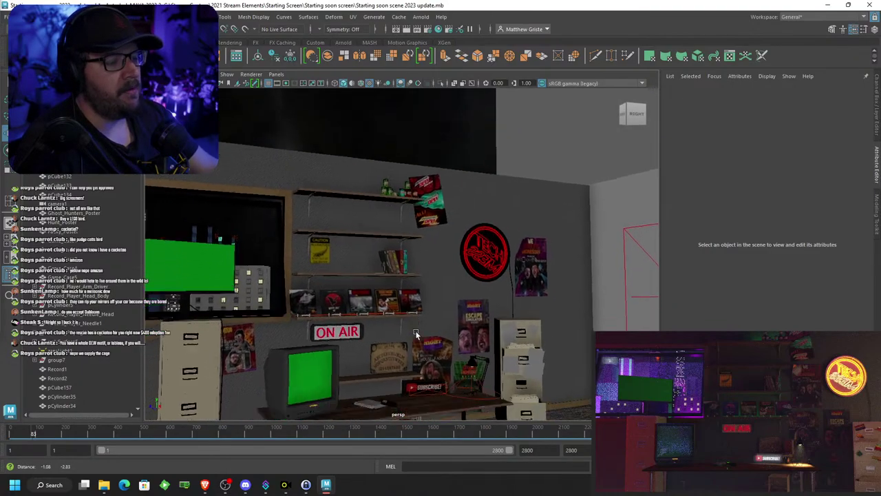
pyautogui.scroll(8, 415, 334)
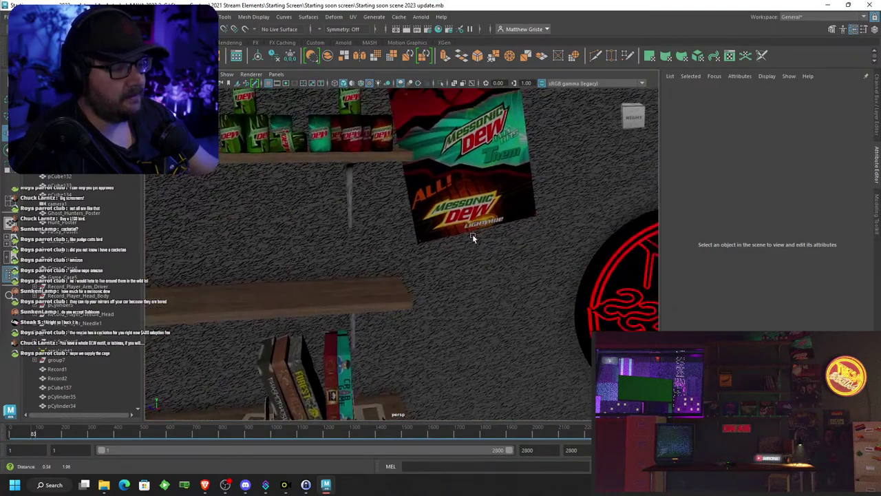
pyautogui.scroll(4, 461, 245)
pyautogui.scroll(-6, 474, 221)
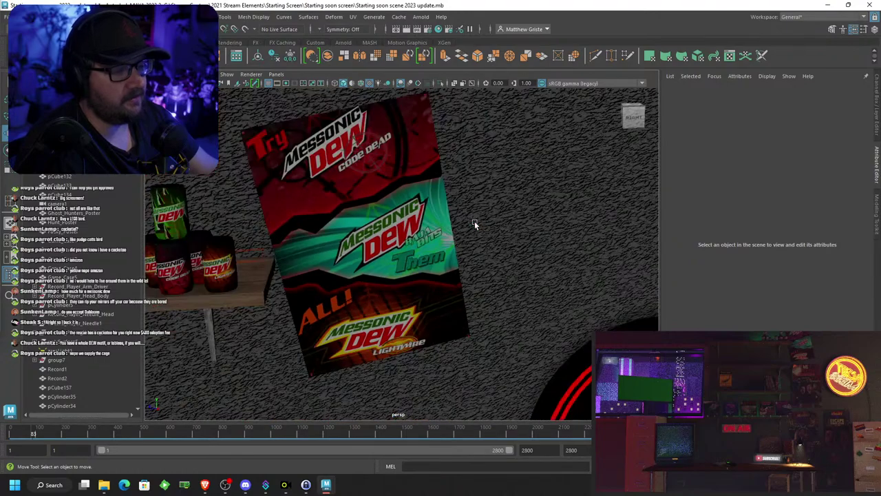
pyautogui.scroll(-3, 463, 296)
pyautogui.scroll(-8, 463, 296)
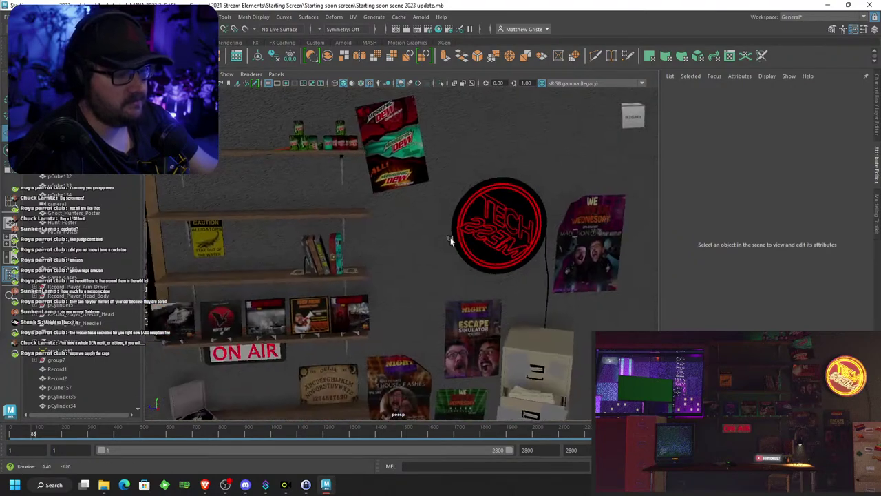
pyautogui.scroll(-3, 456, 216)
pyautogui.scroll(6, 459, 227)
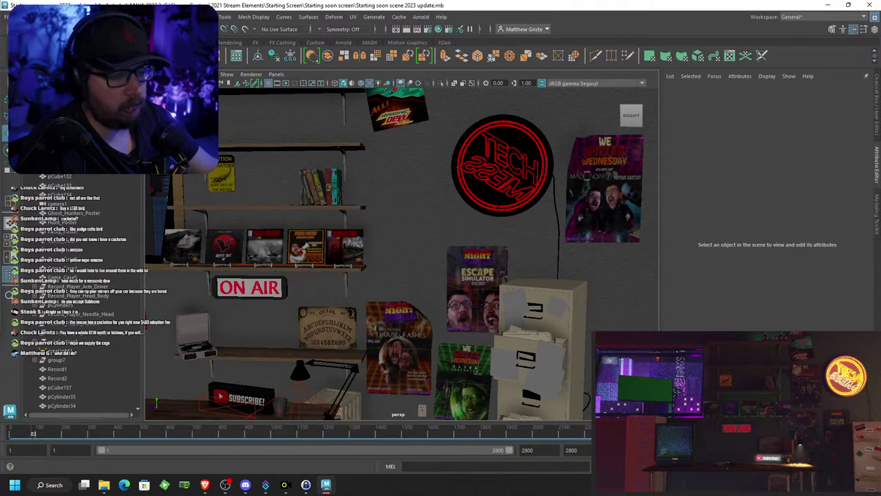
# Create a polygon cube and move it in front of the posters by the filing cabinet, at Y 24.273 and Z -19.051
pyautogui.click(329, 187)
pyautogui.scroll(-6, 327, 289)
pyautogui.moveTo(336, 281); pyautogui.dragTo(336, 201)
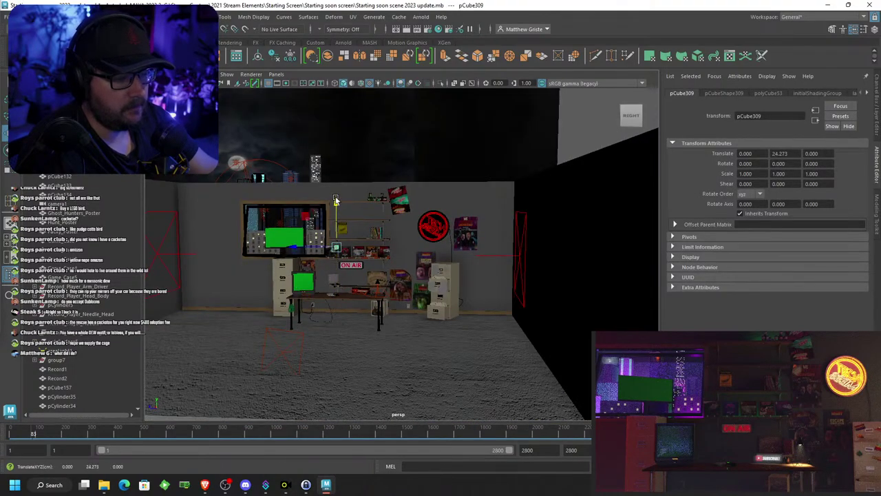
pyautogui.moveTo(312, 246); pyautogui.dragTo(409, 240)
pyautogui.press('f')
pyautogui.scroll(-6, 375, 238)
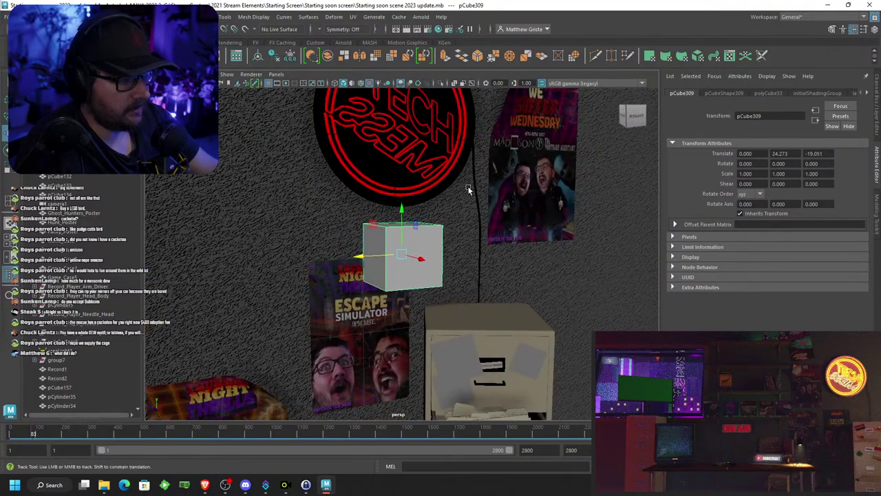
pyautogui.keyDown('alt'); pyautogui.moveTo(469, 190); pyautogui.dragTo(544, 234, button='middle'); pyautogui.keyUp('alt')
pyautogui.scroll(-2, 544, 234)
# Set the new cube's width, height and depth subdivisions to 2
pyautogui.hotkey('ctrl', 'a')
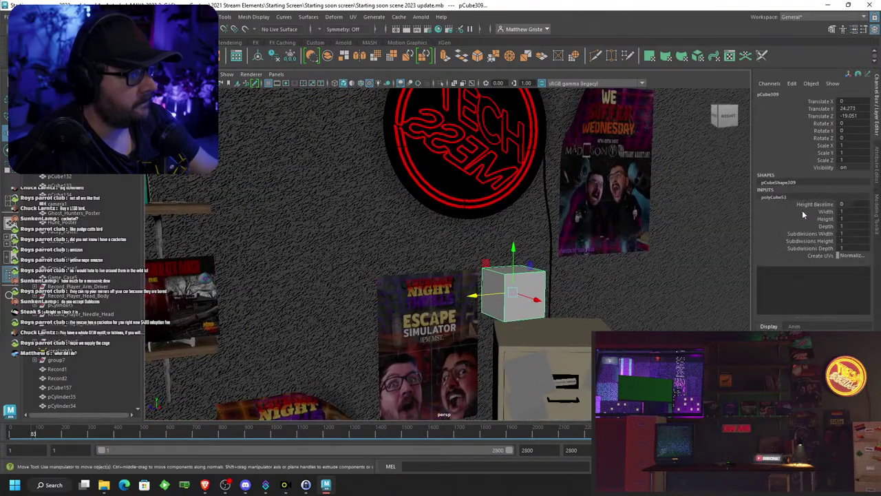
pyautogui.click(848, 248)
pyautogui.write('2')
pyautogui.click(847, 241)
pyautogui.write('2')
pyautogui.click(847, 234)
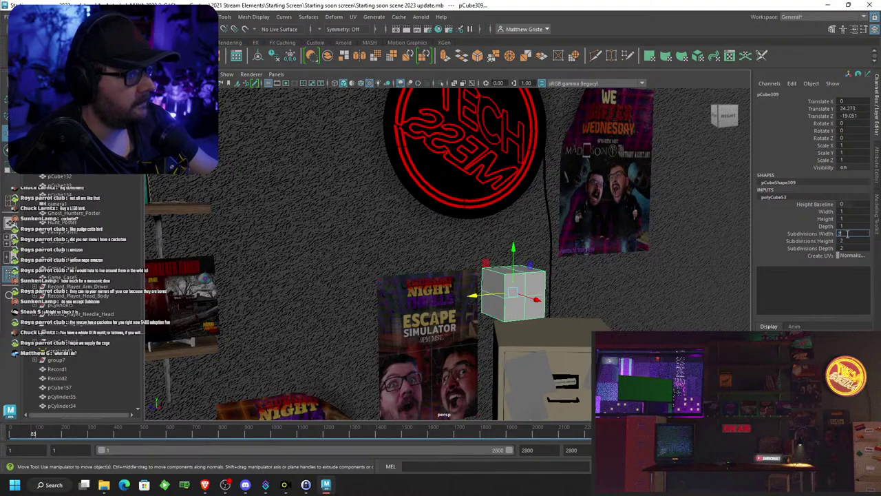
pyautogui.press('Return')
# Scale the cube into a tall, thin panel with scale values of 0.591 in X, 18.371 in Y and 9.451 in Z
pyautogui.keyDown('alt'); pyautogui.moveTo(549, 208); pyautogui.dragTo(490, 232); pyautogui.keyUp('alt')
pyautogui.scroll(-7, 487, 233)
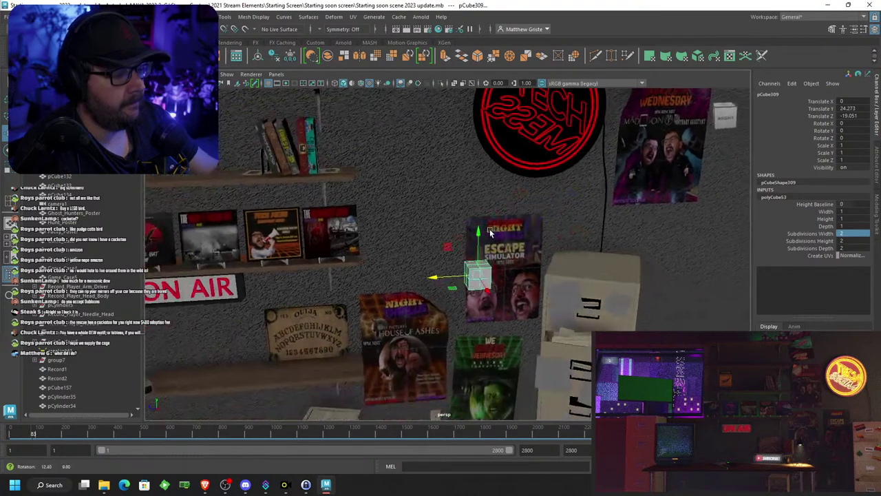
pyautogui.press('e')
pyautogui.press('r')
pyautogui.keyDown('alt'); pyautogui.moveTo(492, 265); pyautogui.dragTo(62, 372); pyautogui.keyUp('alt')
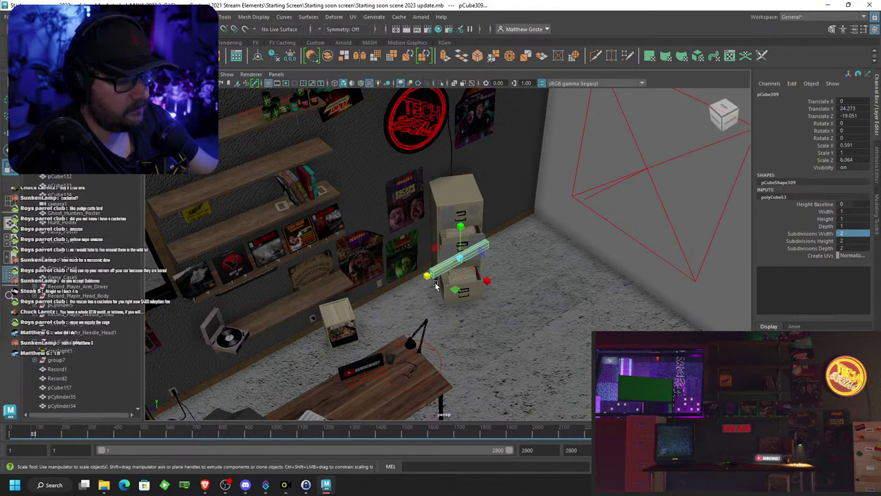
pyautogui.moveTo(427, 275)
pyautogui.mouseDown()
pyautogui.moveTo(412, 283)
pyautogui.moveTo(441, 271)
pyautogui.mouseUp()
pyautogui.moveTo(460, 227); pyautogui.dragTo(471, 170)
pyautogui.moveTo(460, 226); pyautogui.dragTo(456, 172)
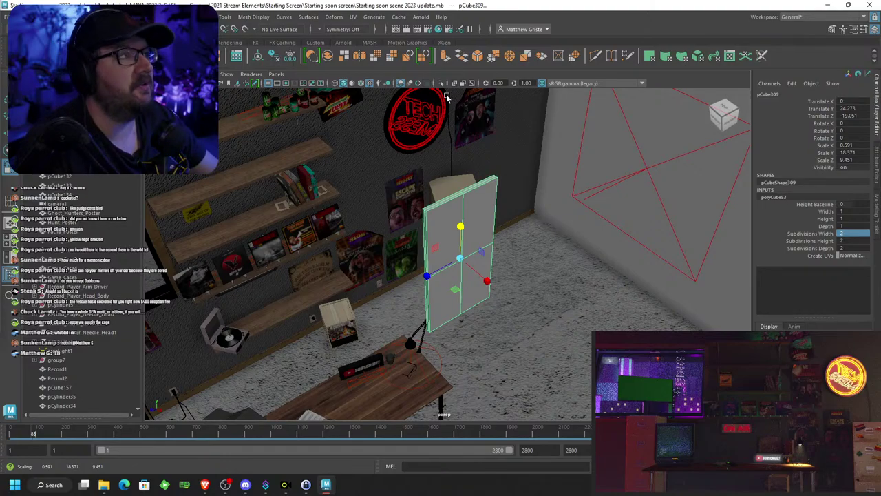
# Extrude the panel's four back faces outward by 0.704 and narrow them to a local X scale of 0.432
pyautogui.keyDown('alt'); pyautogui.moveTo(508, 218); pyautogui.dragTo(396, 213); pyautogui.keyUp('alt')
pyautogui.moveTo(395, 212); pyautogui.dragTo(395, 235, button='right')
pyautogui.click(374, 240)
pyautogui.keyDown('shift'); pyautogui.click(450, 222); pyautogui.keyUp('shift')
pyautogui.keyDown('shift'); pyautogui.click(439, 292); pyautogui.keyUp('shift')
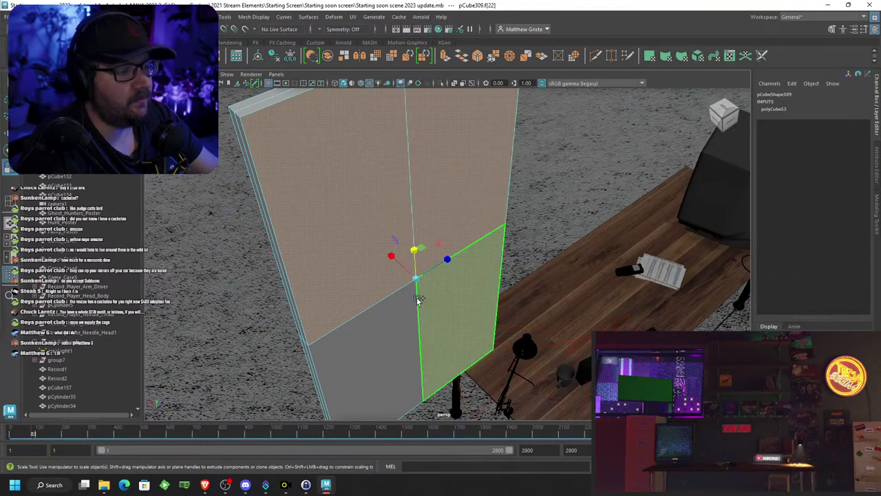
pyautogui.keyDown('shift'); pyautogui.click(393, 316); pyautogui.keyUp('shift')
pyautogui.click(445, 60)
pyautogui.scroll(-3, 436, 177)
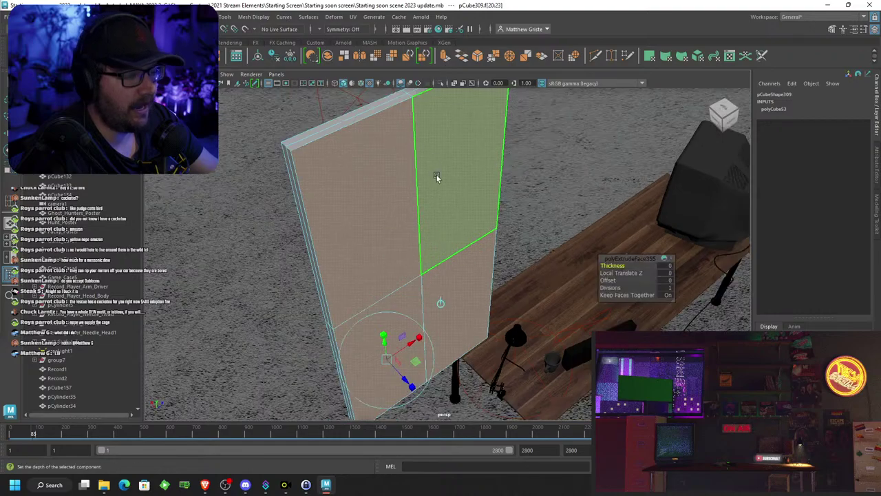
pyautogui.keyDown('alt'); pyautogui.moveTo(432, 224); pyautogui.dragTo(418, 226); pyautogui.keyUp('alt')
pyautogui.moveTo(415, 367); pyautogui.dragTo(421, 375)
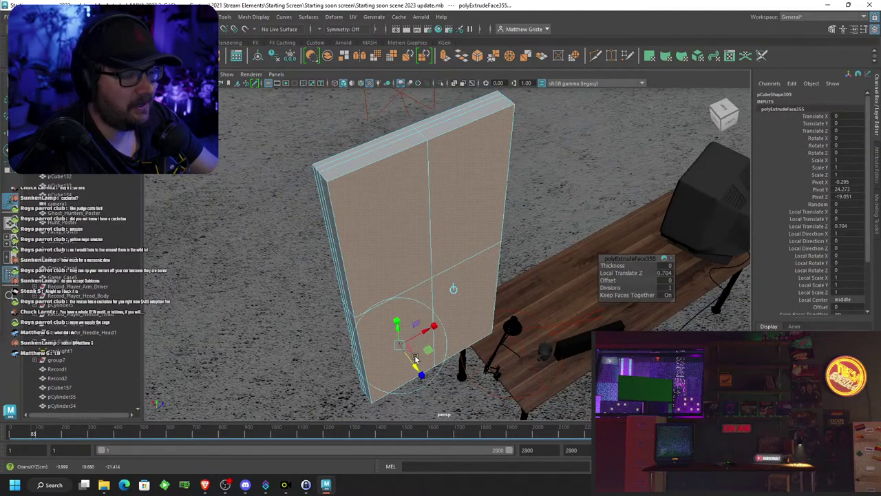
pyautogui.moveTo(434, 328); pyautogui.dragTo(511, 222)
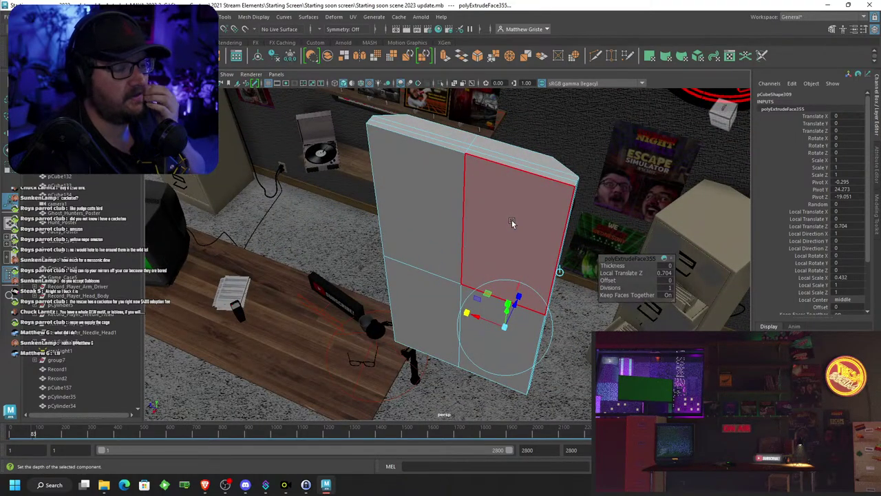
# Return the panel to object mode and shorten it to a Y scale of 16.422
pyautogui.click(512, 222)
pyautogui.rightClick(500, 220)
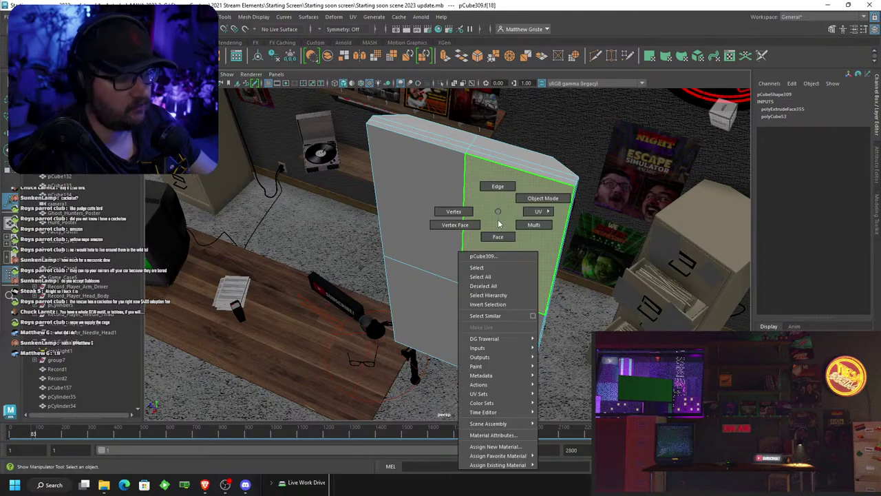
pyautogui.click(540, 203)
pyautogui.press('e')
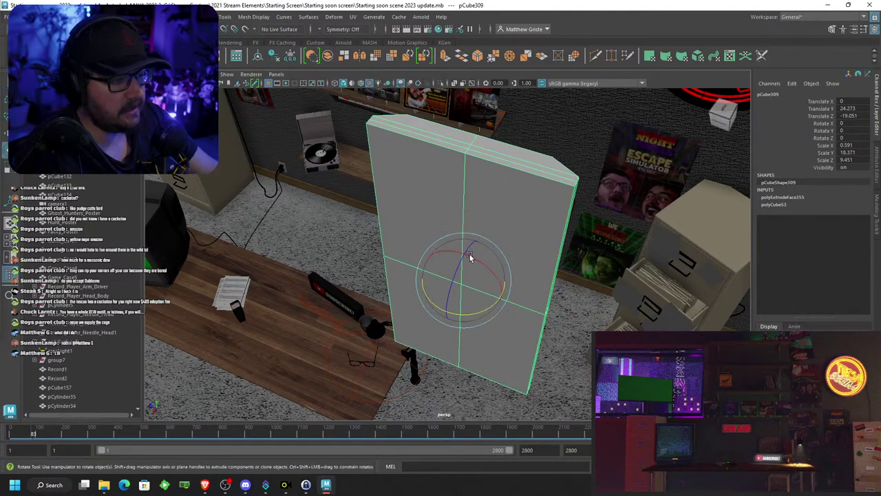
pyautogui.moveTo(472, 257)
pyautogui.keyDown('alt'); pyautogui.mouseDown()
pyautogui.moveTo(500, 236)
pyautogui.moveTo(469, 246)
pyautogui.mouseUp(); pyautogui.keyUp('alt')
pyautogui.press('w')
pyautogui.press('r')
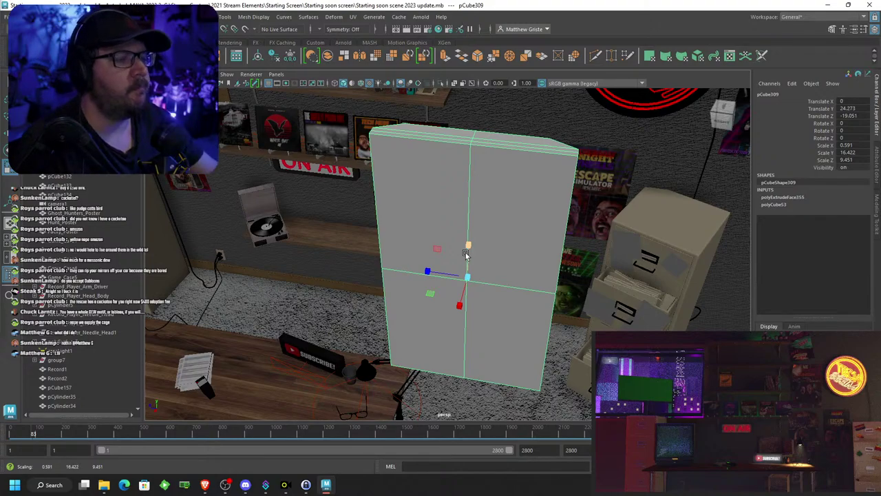
# Extrude the panel's four front faces and inset them to local scales of 0.869 in X and 0.904 in Y
pyautogui.keyDown('alt'); pyautogui.moveTo(498, 276); pyautogui.dragTo(541, 252); pyautogui.keyUp('alt')
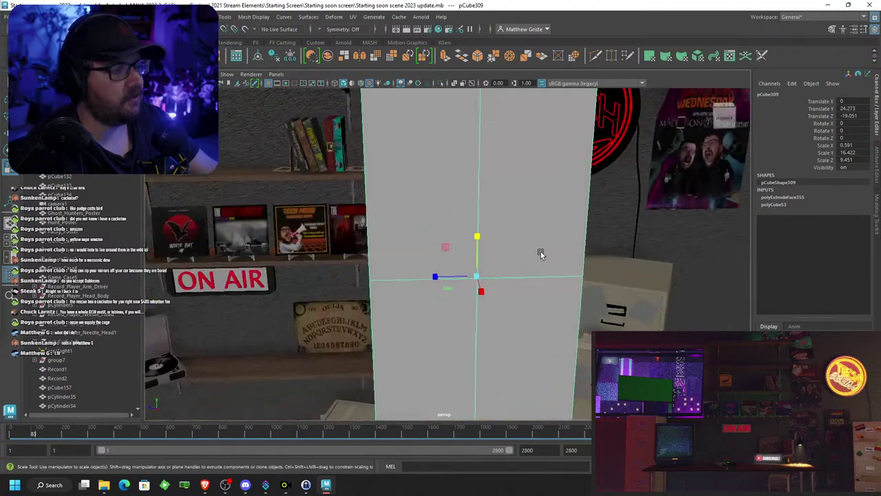
pyautogui.scroll(3, 541, 252)
pyautogui.moveTo(508, 211); pyautogui.dragTo(509, 240, button='right')
pyautogui.scroll(-4, 507, 241)
pyautogui.click(507, 241)
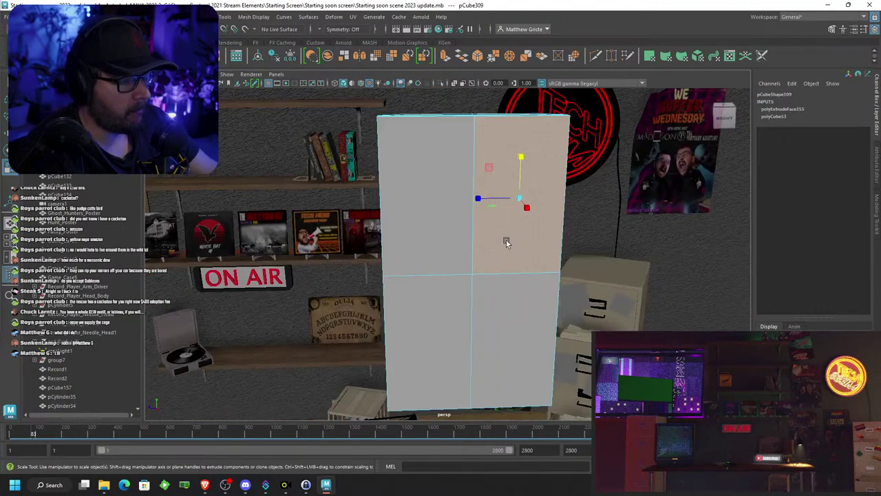
pyautogui.keyDown('shift'); pyautogui.click(444, 239); pyautogui.keyUp('shift')
pyautogui.keyDown('shift'); pyautogui.click(458, 297); pyautogui.keyUp('shift')
pyautogui.click(503, 304)
pyautogui.keyDown('alt'); pyautogui.moveTo(502, 304); pyautogui.dragTo(473, 173); pyautogui.keyUp('alt')
pyautogui.click(445, 56)
pyautogui.keyDown('alt'); pyautogui.moveTo(457, 98); pyautogui.dragTo(427, 311); pyautogui.keyUp('alt')
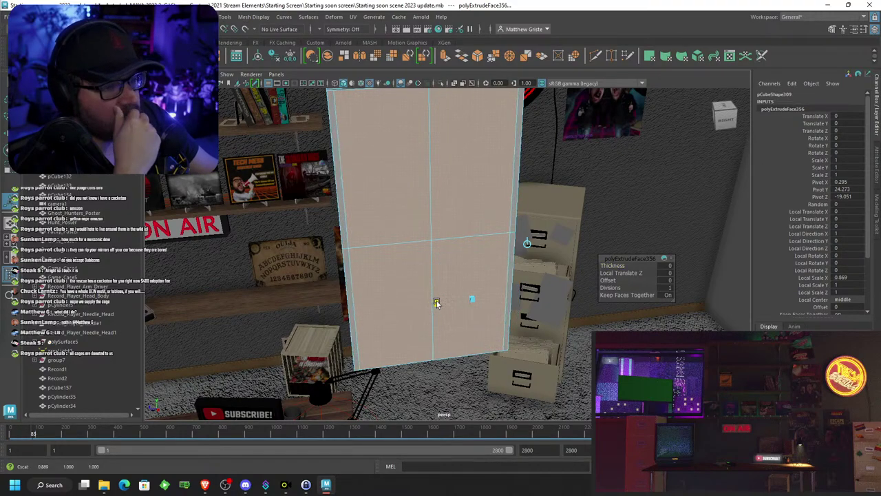
pyautogui.moveTo(437, 300); pyautogui.dragTo(468, 328)
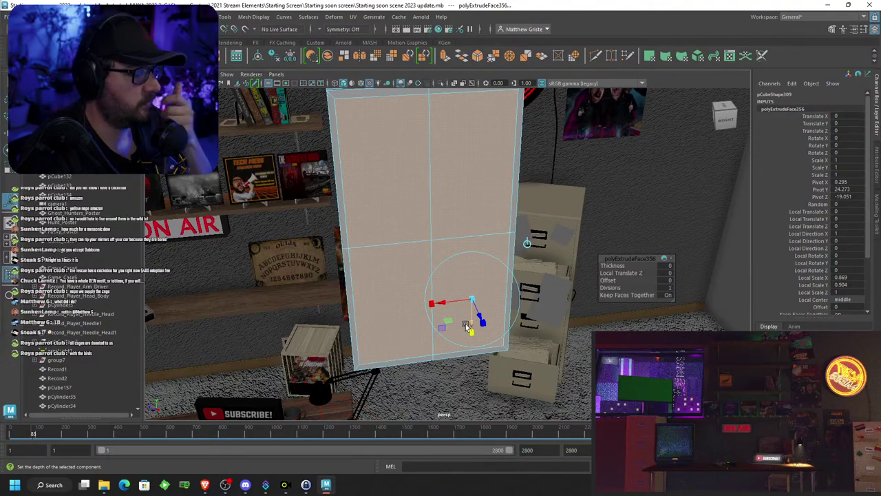
# Extrude the inset front faces again, push them inward to form a recess, and return to object mode
pyautogui.keyDown('alt'); pyautogui.moveTo(483, 256); pyautogui.dragTo(447, 271); pyautogui.keyUp('alt')
pyautogui.hotkey('ctrl', 'e')
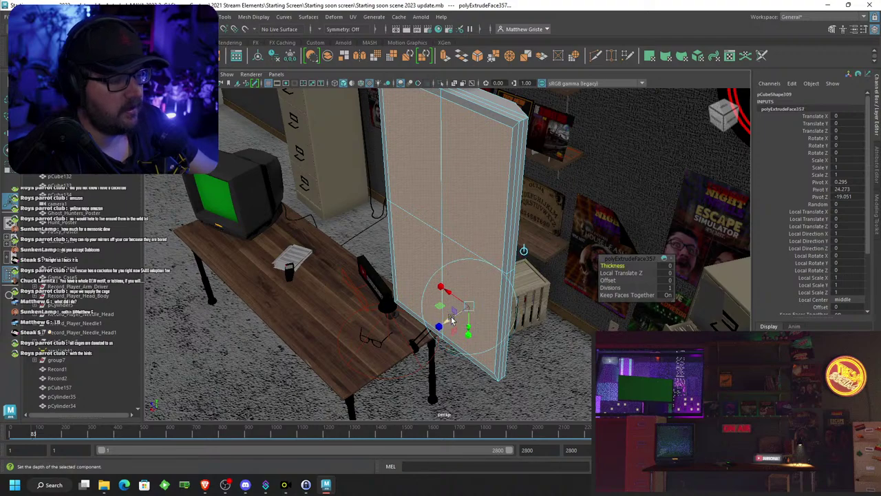
pyautogui.moveTo(450, 320); pyautogui.dragTo(455, 295)
pyautogui.moveTo(435, 223); pyautogui.dragTo(495, 200, button='right')
pyautogui.keyDown('alt'); pyautogui.moveTo(512, 187); pyautogui.dragTo(467, 214); pyautogui.keyUp('alt')
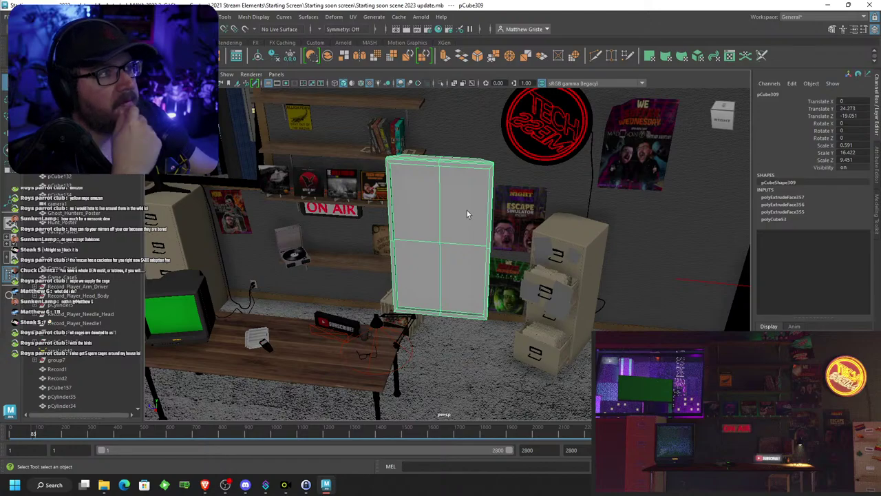
# Thin the framed panel to an X scale of 0.357
pyautogui.scroll(5, 467, 209)
pyautogui.moveTo(467, 210)
pyautogui.keyDown('alt'); pyautogui.mouseDown()
pyautogui.moveTo(408, 218)
pyautogui.moveTo(507, 190)
pyautogui.moveTo(438, 195)
pyautogui.moveTo(495, 211)
pyautogui.moveTo(451, 210)
pyautogui.mouseUp(); pyautogui.keyUp('alt')
pyautogui.scroll(3, 450, 210)
pyautogui.keyDown('alt'); pyautogui.moveTo(450, 210); pyautogui.dragTo(433, 237, button='middle'); pyautogui.keyUp('alt')
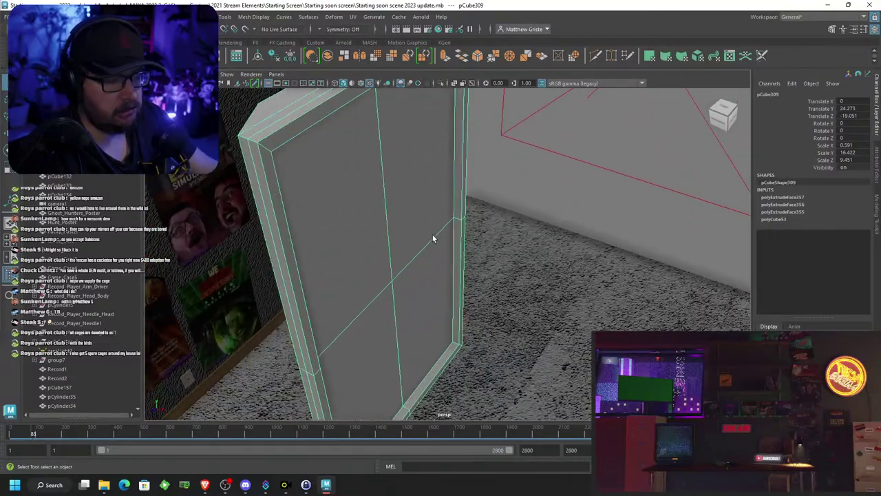
pyautogui.press('e')
pyautogui.press('r')
pyautogui.moveTo(428, 296); pyautogui.dragTo(416, 290)
pyautogui.keyDown('alt'); pyautogui.moveTo(416, 291); pyautogui.dragTo(431, 203); pyautogui.keyUp('alt')
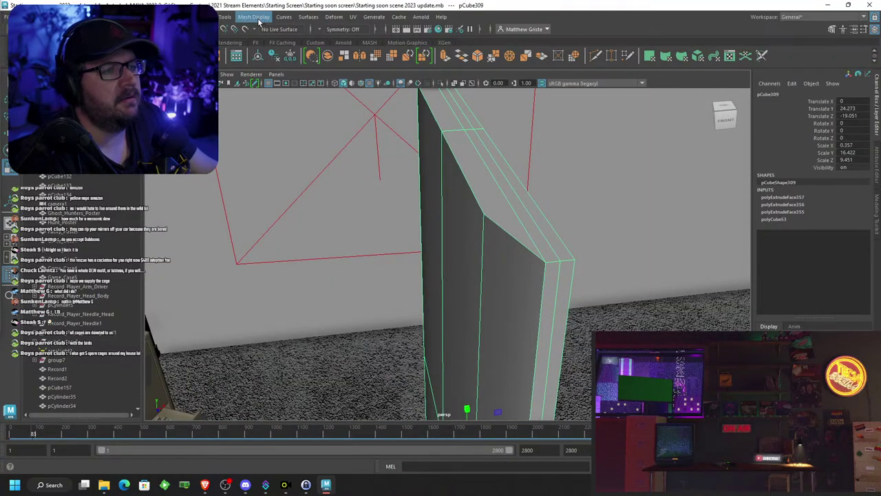
# Insert edge loops close to the edges of the panel's sloped back side
pyautogui.click(253, 17)
pyautogui.moveTo(223, 18)
pyautogui.click(241, 88)
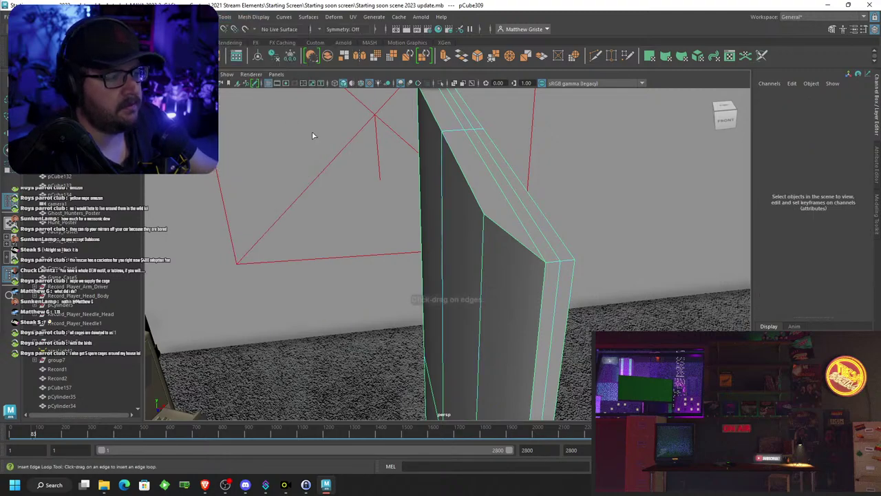
pyautogui.click(490, 221)
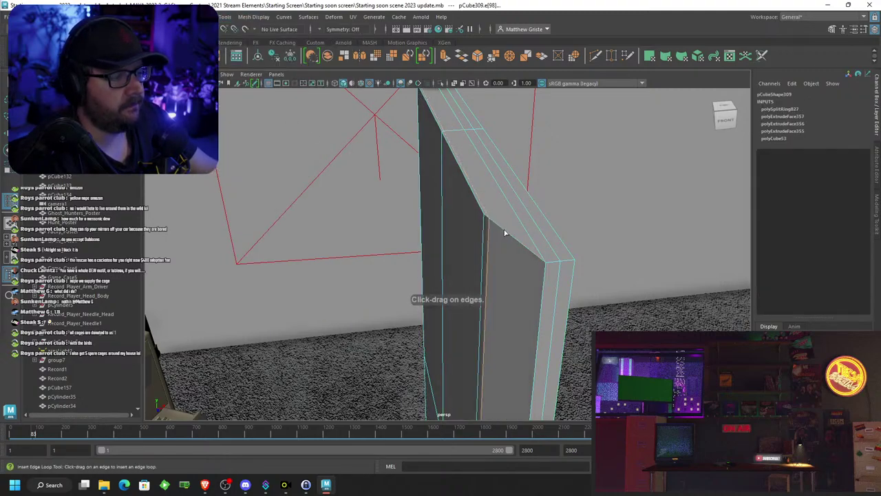
pyautogui.click(541, 259)
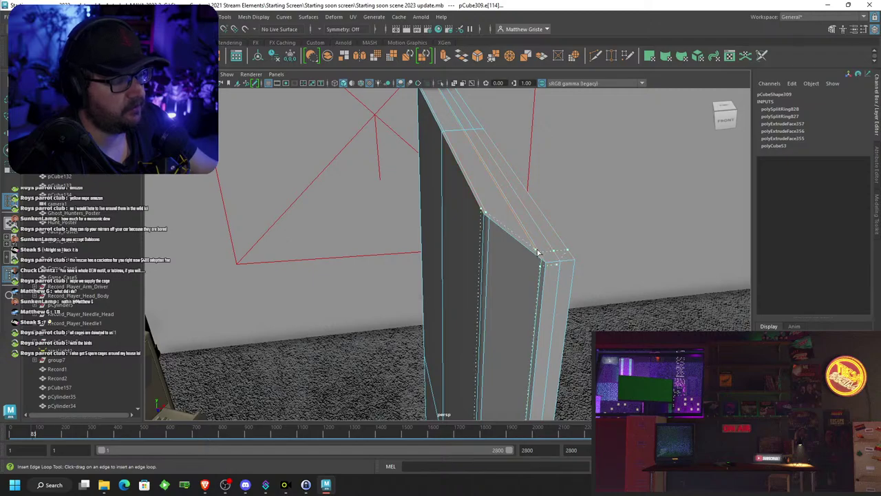
pyautogui.click(541, 256)
# Reselect the panel and insert more edge loops close to its outer corners, including along the bottom edge
pyautogui.keyDown('alt'); pyautogui.moveTo(547, 236); pyautogui.dragTo(528, 205); pyautogui.keyUp('alt')
pyautogui.click(551, 206)
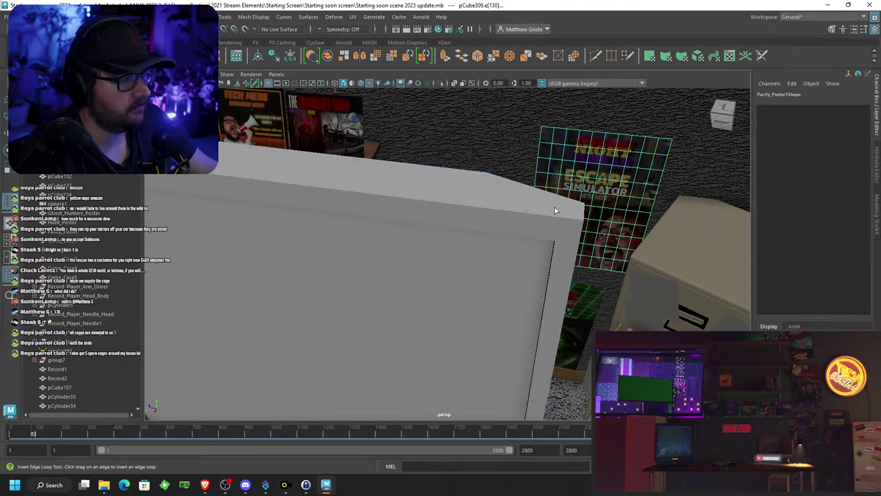
pyautogui.click(547, 202)
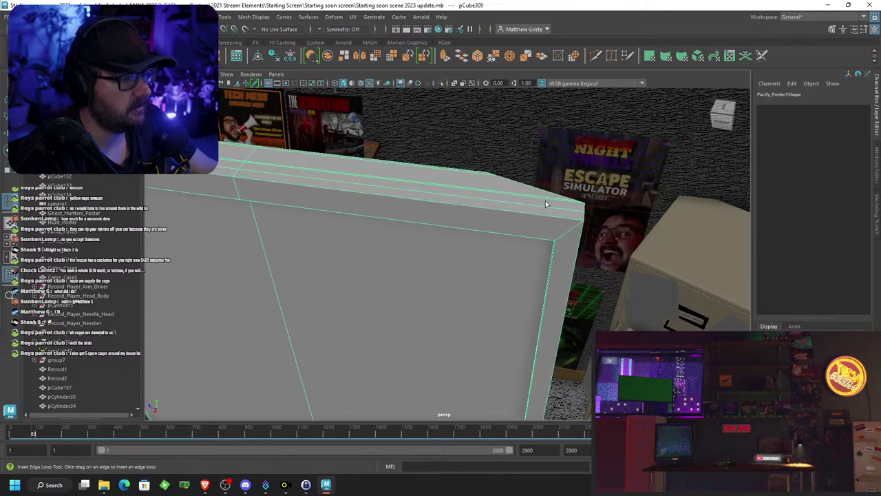
pyautogui.click(581, 206)
pyautogui.keyDown('alt'); pyautogui.moveTo(580, 206); pyautogui.dragTo(492, 206); pyautogui.keyUp('alt')
pyautogui.click(430, 147)
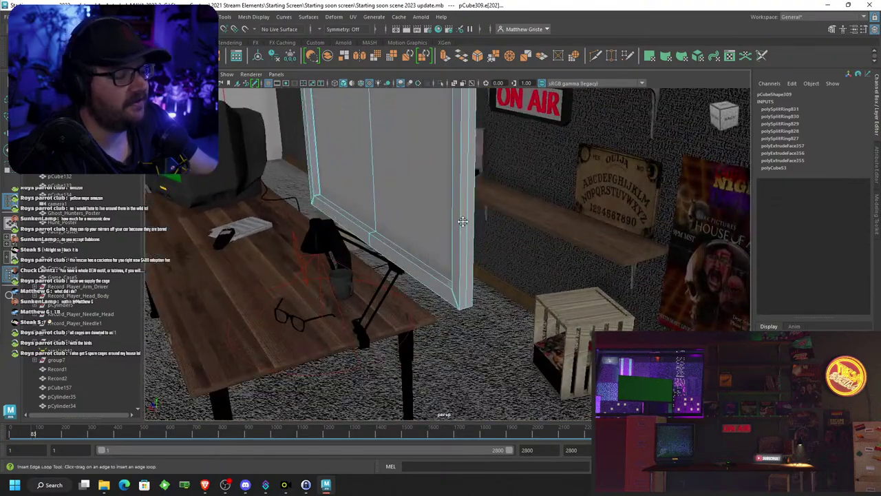
pyautogui.keyDown('alt'); pyautogui.moveTo(463, 222); pyautogui.dragTo(462, 211, button='middle'); pyautogui.keyUp('alt')
pyautogui.scroll(2, 462, 211)
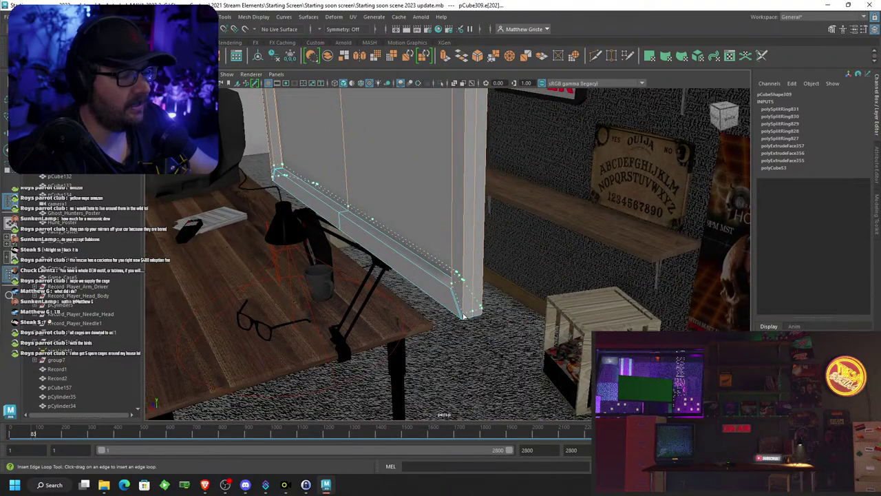
pyautogui.moveTo(463, 317); pyautogui.dragTo(463, 319)
# Insert edge loops along the inner rim of the front recess, close to its front and rear edges
pyautogui.keyDown('alt'); pyautogui.moveTo(379, 261); pyautogui.dragTo(462, 252); pyautogui.keyUp('alt')
pyautogui.scroll(2, 351, 209)
pyautogui.scroll(-1, 350, 207)
pyautogui.scroll(3, 462, 255)
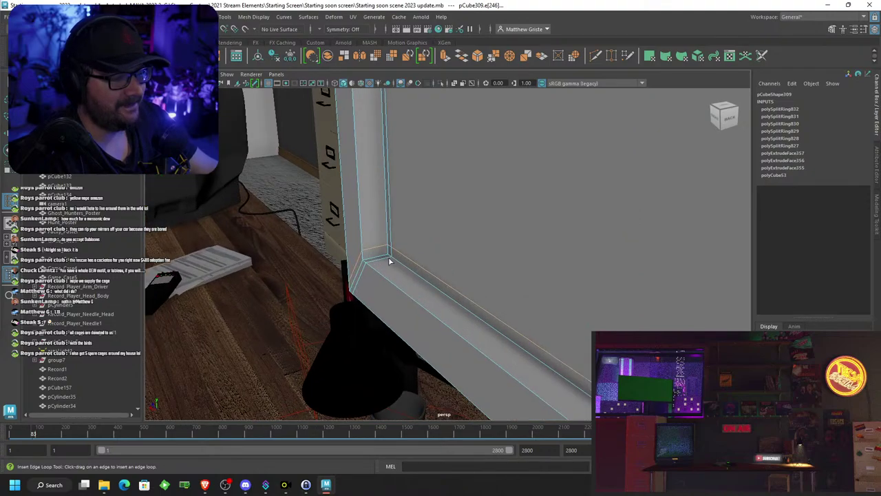
pyautogui.click(368, 263)
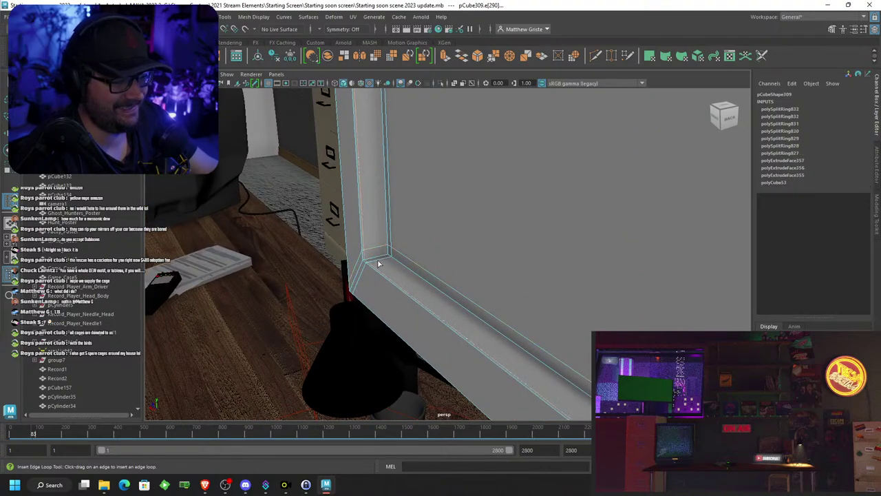
pyautogui.click(389, 260)
# Insert edge loops around the flat front frame, near its inner and outer edges
pyautogui.scroll(-2, 390, 260)
pyautogui.keyDown('alt'); pyautogui.moveTo(391, 259); pyautogui.dragTo(461, 254); pyautogui.keyUp('alt')
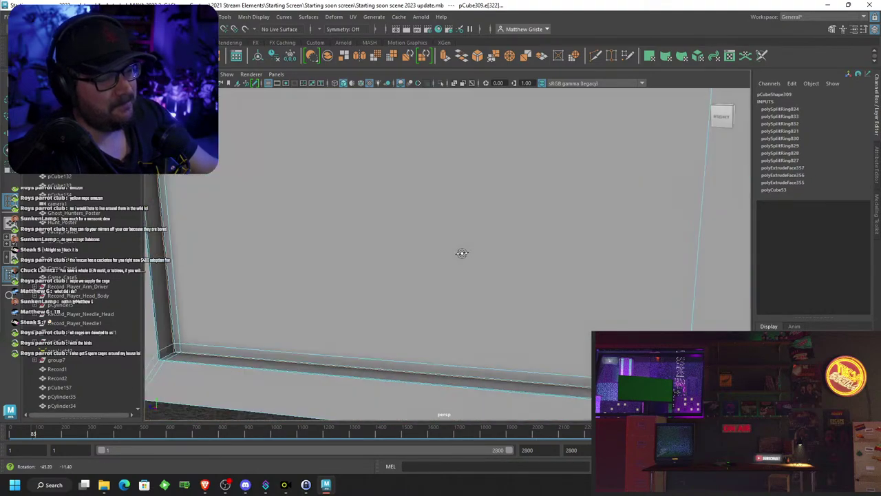
pyautogui.scroll(-3, 457, 255)
pyautogui.keyDown('alt'); pyautogui.moveTo(403, 284); pyautogui.dragTo(283, 323); pyautogui.keyUp('alt')
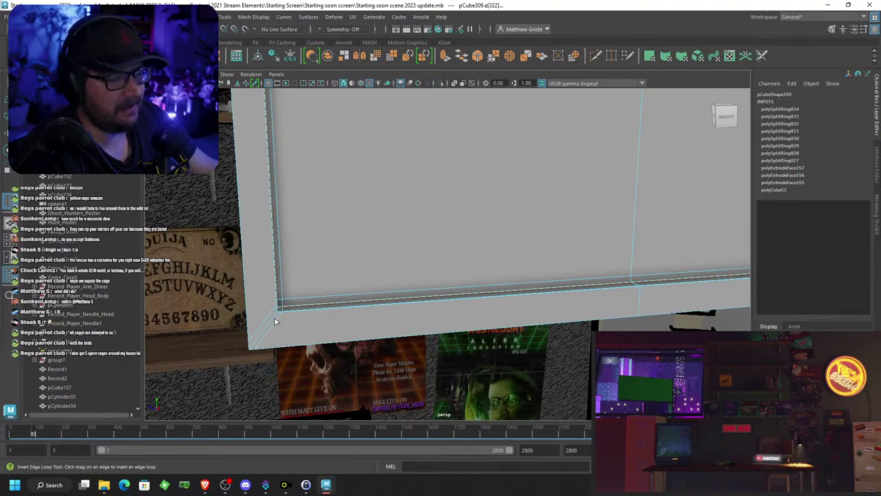
pyautogui.click(268, 329)
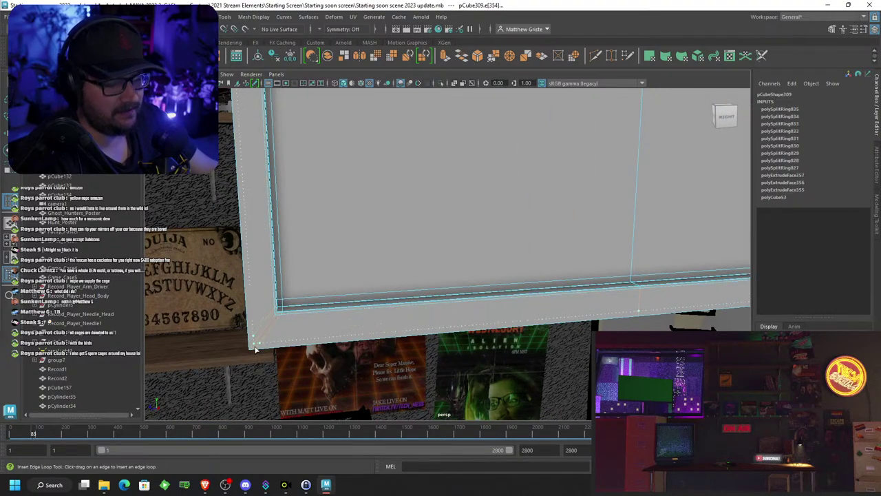
pyautogui.click(260, 339)
# Examine the panel's outer edges and edge loops from the top and sides
pyautogui.keyDown('alt'); pyautogui.moveTo(305, 252); pyautogui.dragTo(454, 186); pyautogui.keyUp('alt')
pyautogui.keyDown('alt'); pyautogui.moveTo(437, 170); pyautogui.dragTo(555, 197, button='middle'); pyautogui.keyUp('alt')
pyautogui.keyDown('alt'); pyautogui.moveTo(555, 197); pyautogui.dragTo(582, 199, button='right'); pyautogui.keyUp('alt')
pyautogui.keyDown('alt'); pyautogui.moveTo(582, 200); pyautogui.dragTo(447, 187); pyautogui.keyUp('alt')
pyautogui.keyDown('alt'); pyautogui.moveTo(448, 187); pyautogui.dragTo(464, 195, button='right'); pyautogui.keyUp('alt')
pyautogui.keyDown('alt'); pyautogui.moveTo(464, 194); pyautogui.dragTo(416, 202); pyautogui.keyUp('alt')
pyautogui.keyDown('alt'); pyautogui.moveTo(416, 203); pyautogui.dragTo(427, 205, button='right'); pyautogui.keyUp('alt')
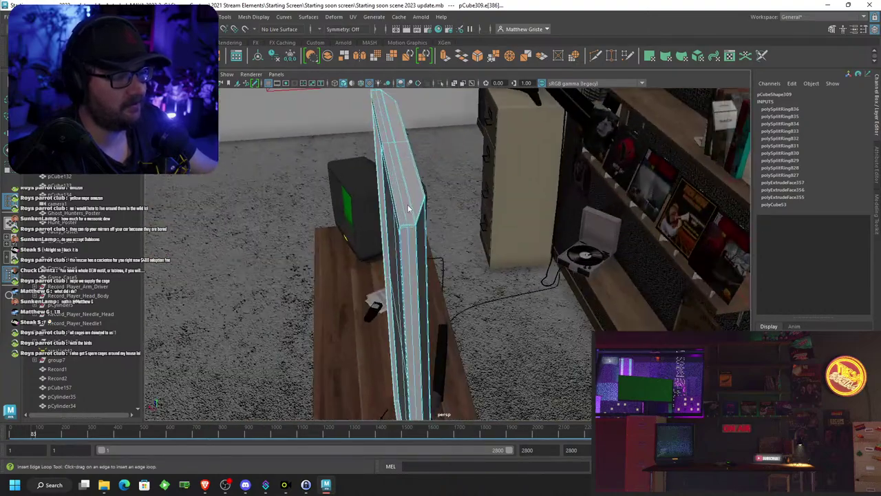
# Select the panel as a whole object and move it to about X -20.427, against the wall beside the shelves
pyautogui.click(441, 192)
pyautogui.click(413, 205)
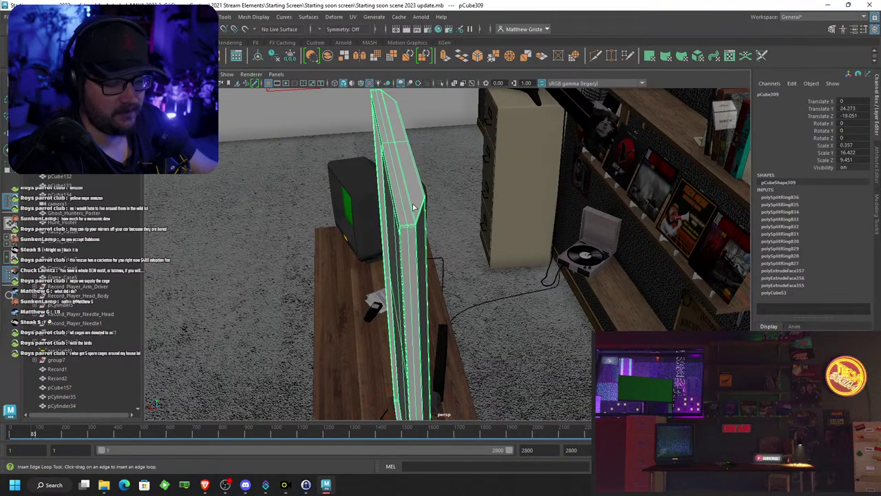
pyautogui.press('w')
pyautogui.scroll(-4, 413, 206)
pyautogui.moveTo(402, 303); pyautogui.dragTo(653, 279)
pyautogui.keyDown('alt'); pyautogui.moveTo(576, 261); pyautogui.dragTo(557, 232); pyautogui.keyUp('alt')
pyautogui.scroll(4, 600, 242)
pyautogui.scroll(-5, 513, 221)
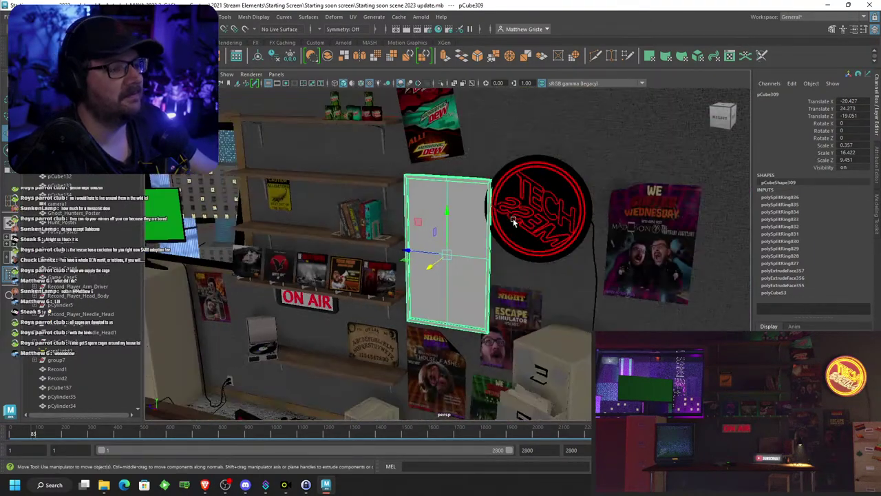
# Scale the panel to about 0.34 by 12.045 by 8.987 and shift it along the wall to about Z -18.254
pyautogui.scroll(3, 482, 225)
pyautogui.press('e')
pyautogui.press('r')
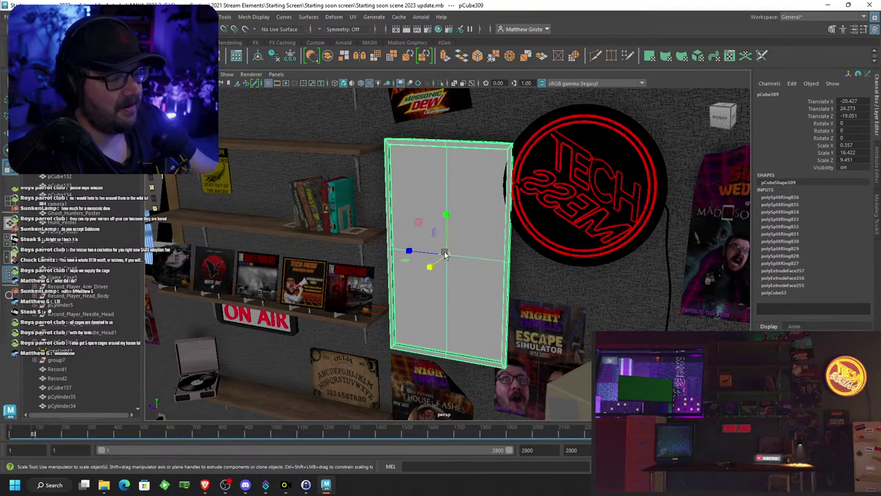
pyautogui.moveTo(445, 254); pyautogui.dragTo(430, 252)
pyautogui.moveTo(447, 218); pyautogui.dragTo(444, 224)
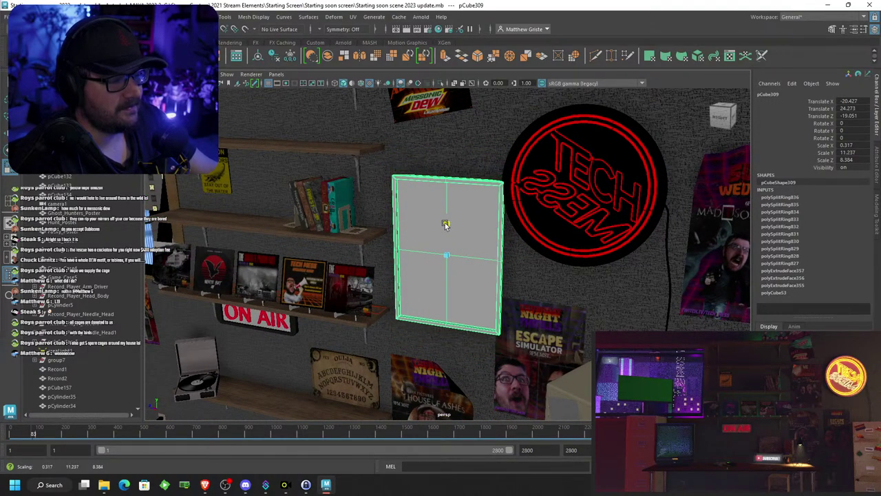
pyautogui.press('w')
pyautogui.moveTo(408, 250); pyautogui.dragTo(480, 230)
pyautogui.press('e')
pyautogui.press('r')
pyautogui.press('r')
pyautogui.scroll(-8, 446, 254)
pyautogui.scroll(7, 480, 230)
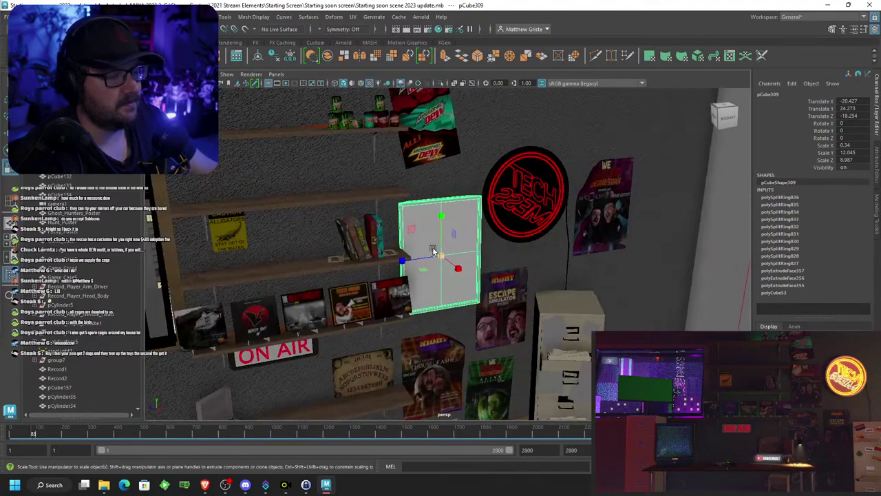
# Move the panel closer to the wall surface, to about X -20.642
pyautogui.keyDown('alt'); pyautogui.moveTo(489, 233); pyautogui.dragTo(563, 246, button='middle'); pyautogui.keyUp('alt')
pyautogui.scroll(5, 563, 246)
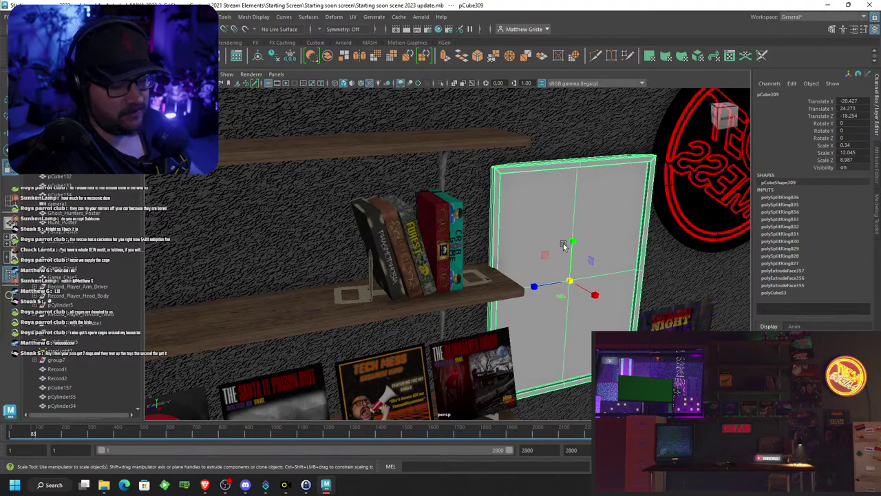
pyautogui.scroll(-7, 561, 210)
pyautogui.keyDown('alt'); pyautogui.moveTo(584, 228); pyautogui.dragTo(475, 243); pyautogui.keyUp('alt')
pyautogui.scroll(7, 474, 245)
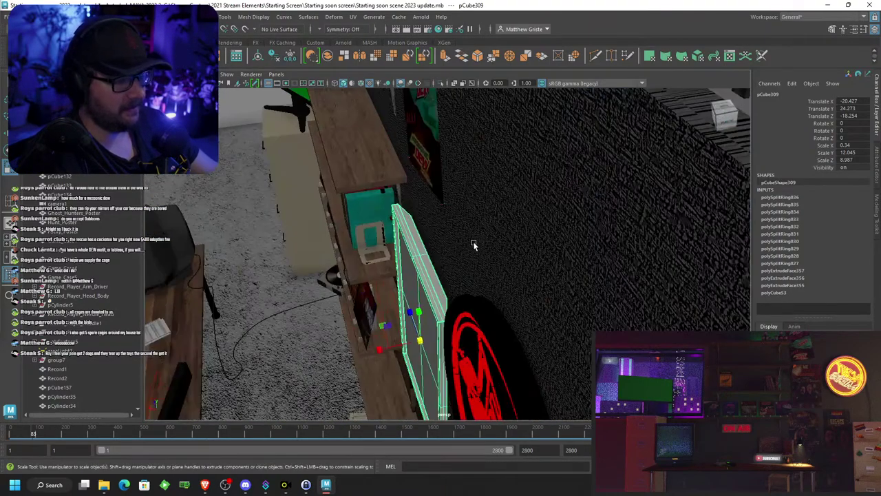
pyautogui.keyDown('alt'); pyautogui.moveTo(474, 245); pyautogui.dragTo(526, 212, button='middle'); pyautogui.keyUp('alt')
pyautogui.scroll(3, 526, 212)
pyautogui.keyDown('alt'); pyautogui.moveTo(525, 211); pyautogui.dragTo(452, 326); pyautogui.keyUp('alt')
pyautogui.press('w')
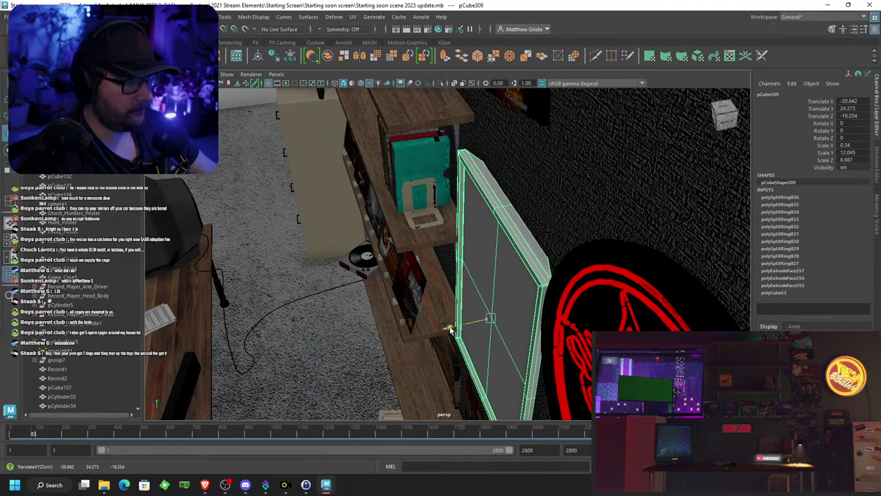
pyautogui.scroll(3, 482, 257)
pyautogui.click(225, 17)
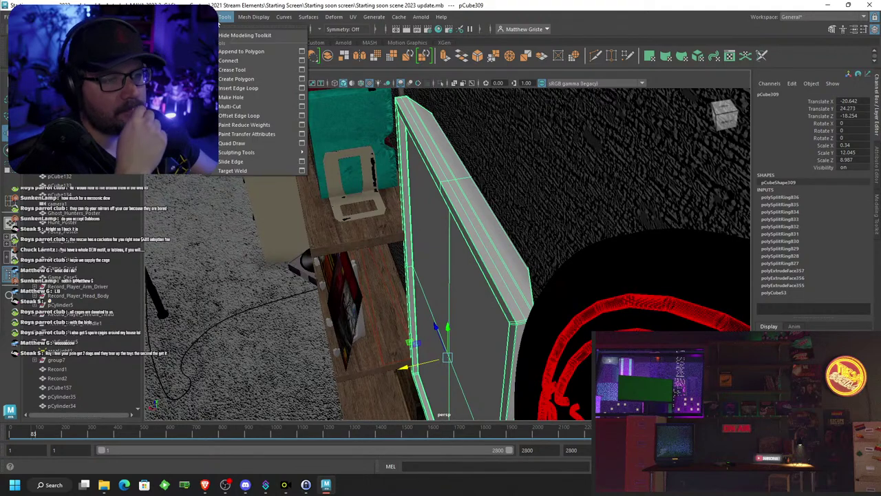
pyautogui.moveTo(187, 17)
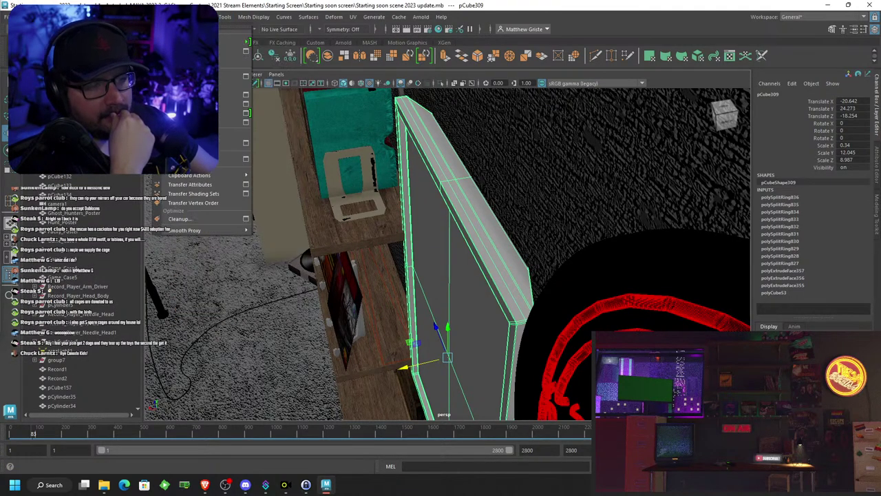
pyautogui.moveTo(224, 16)
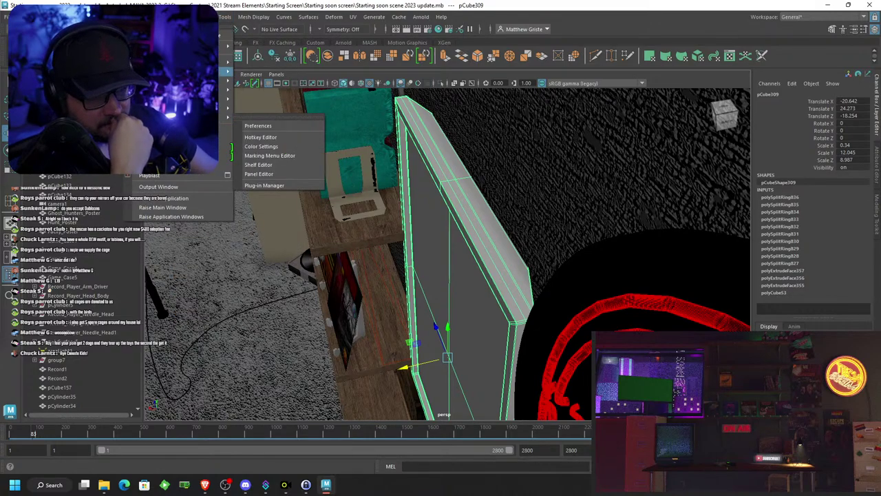
pyautogui.moveTo(220, 72)
pyautogui.moveTo(190, 71)
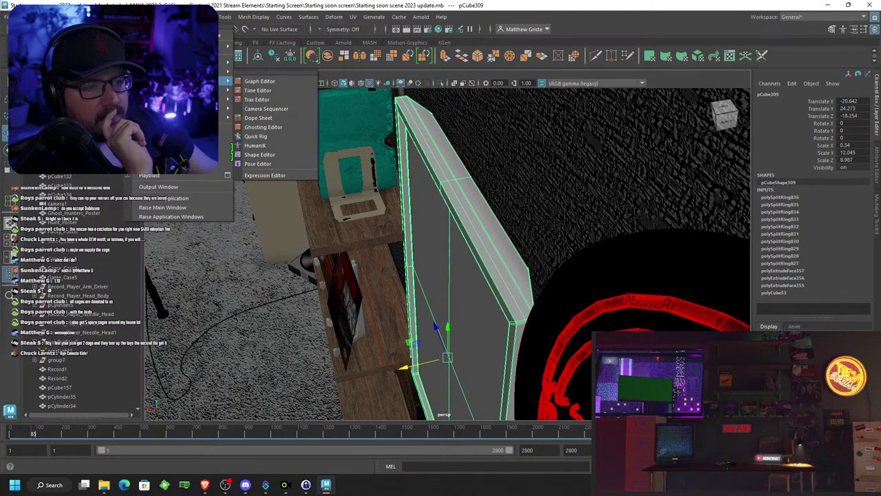
pyautogui.click(246, 90)
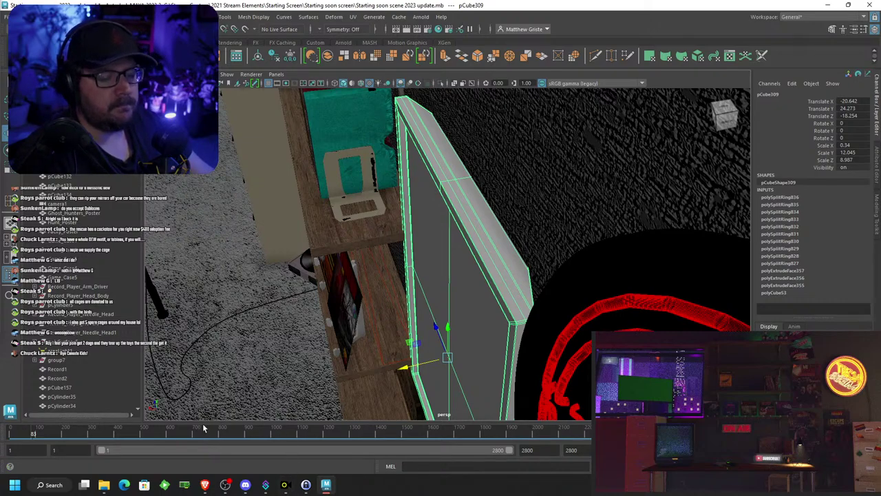
# Open the Hypershade, assign the black TV1:aiStandardSurface9 material to the whole panel, and close the Hypershade
pyautogui.click(183, 17)
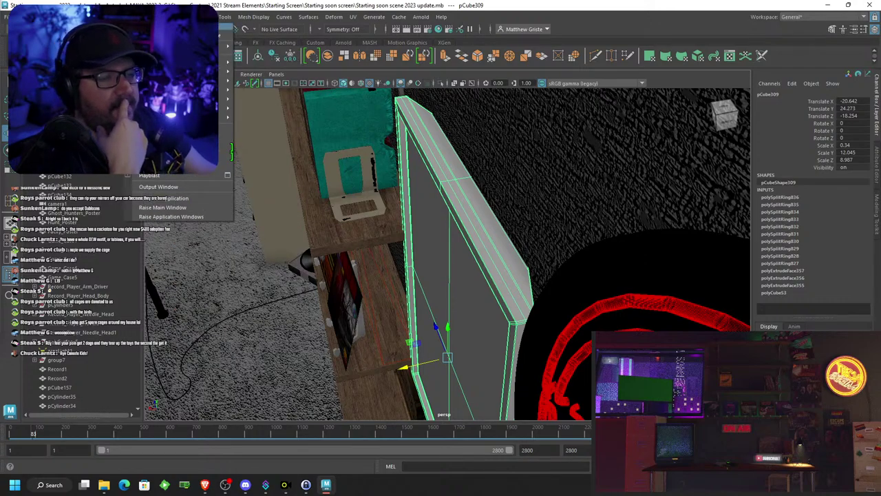
pyautogui.moveTo(172, 90)
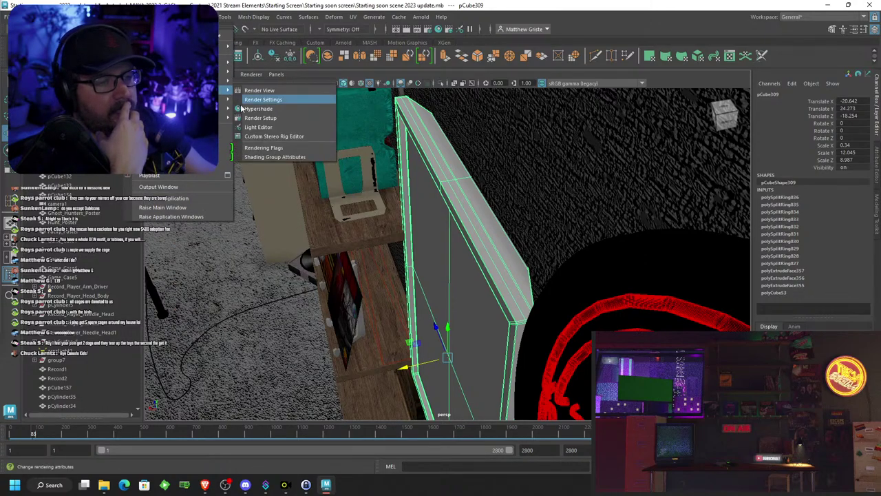
pyautogui.click(262, 108)
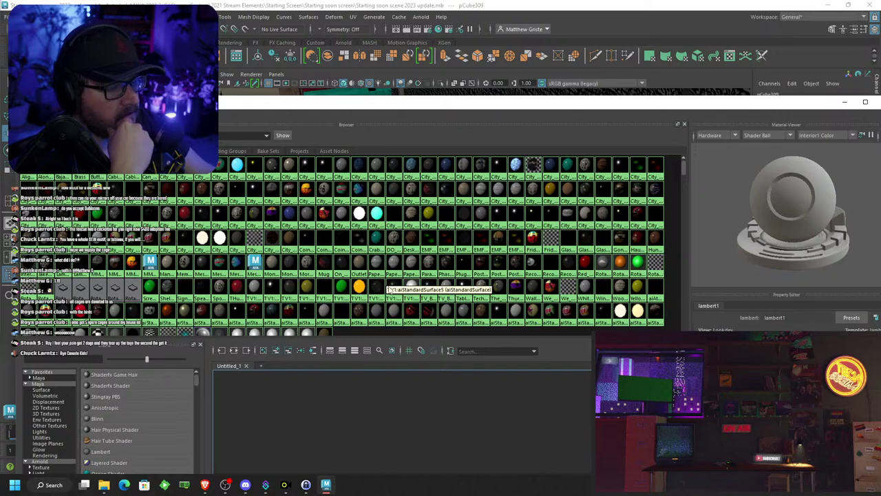
pyautogui.click(391, 286)
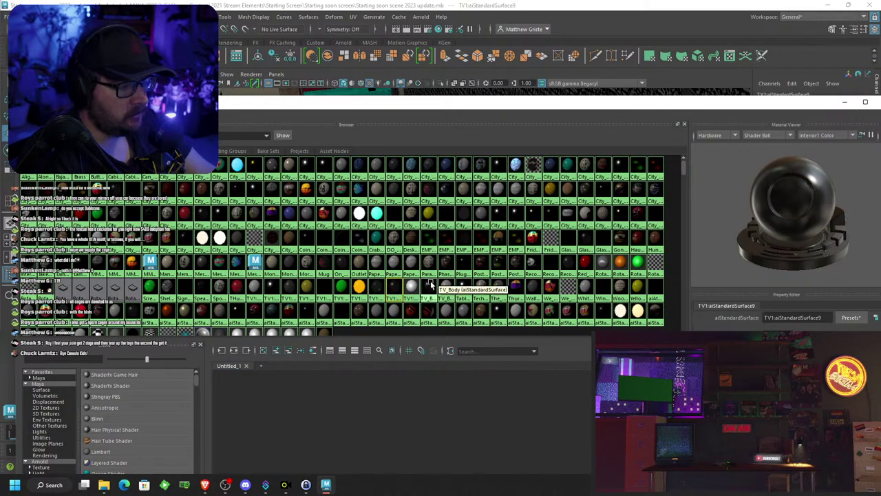
pyautogui.moveTo(424, 103); pyautogui.dragTo(414, 274)
pyautogui.scroll(-1, 411, 386)
pyautogui.moveTo(388, 446); pyautogui.dragTo(491, 243, button='middle')
pyautogui.moveTo(527, 277); pyautogui.dragTo(316, 165)
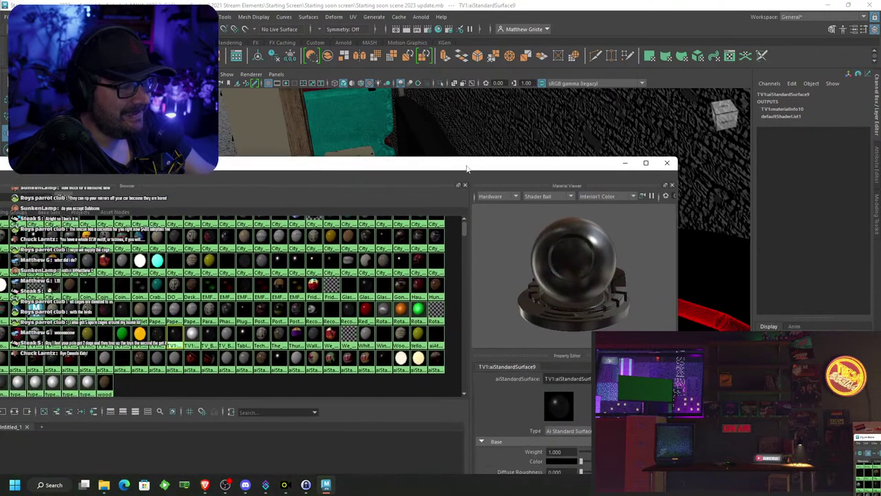
pyautogui.click(668, 163)
# Frame the panel and select the four large faces of its recessed front
pyautogui.scroll(-5, 487, 217)
pyautogui.keyDown('alt'); pyautogui.moveTo(391, 269); pyautogui.dragTo(551, 227); pyautogui.keyUp('alt')
pyautogui.click(491, 236)
pyautogui.press('f')
pyautogui.moveTo(502, 213); pyautogui.dragTo(501, 241, button='right')
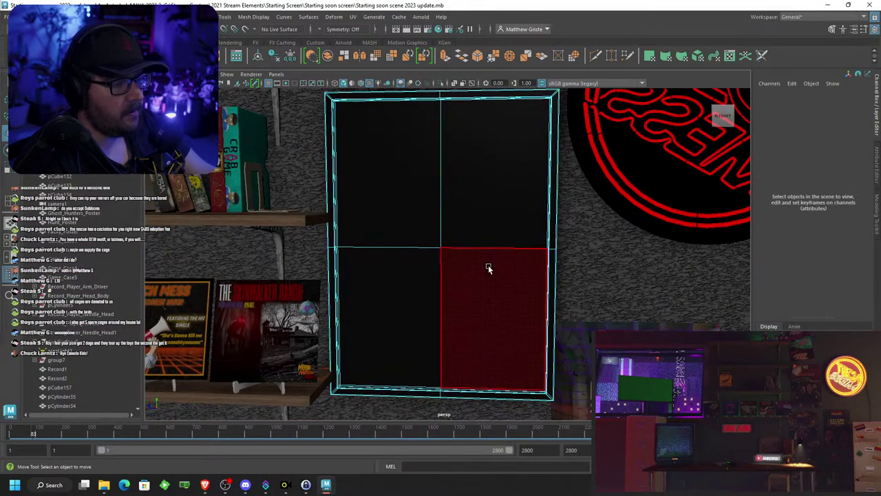
pyautogui.click(489, 266)
pyautogui.keyDown('shift'); pyautogui.click(482, 205); pyautogui.keyUp('shift')
pyautogui.keyDown('shift'); pyautogui.click(415, 125); pyautogui.keyUp('shift')
pyautogui.keyDown('shift'); pyautogui.click(405, 275); pyautogui.keyUp('shift')
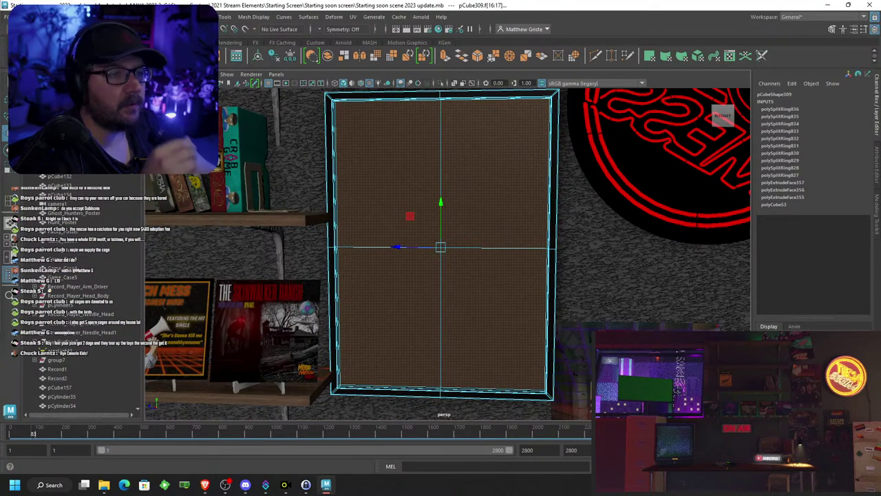
# Assign the green TV1 material from the Hypershade to the selected screen faces and close the Hypershade
pyautogui.click(184, 17)
pyautogui.moveTo(213, 17)
pyautogui.moveTo(140, 17)
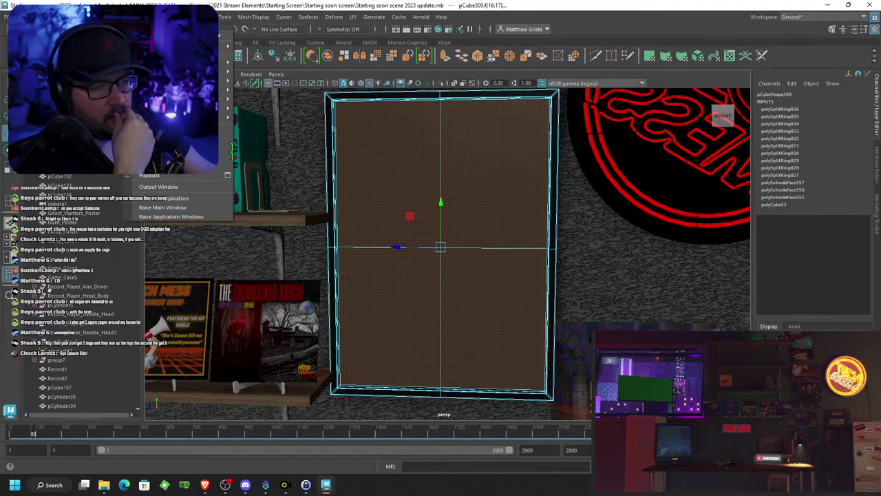
pyautogui.moveTo(168, 90)
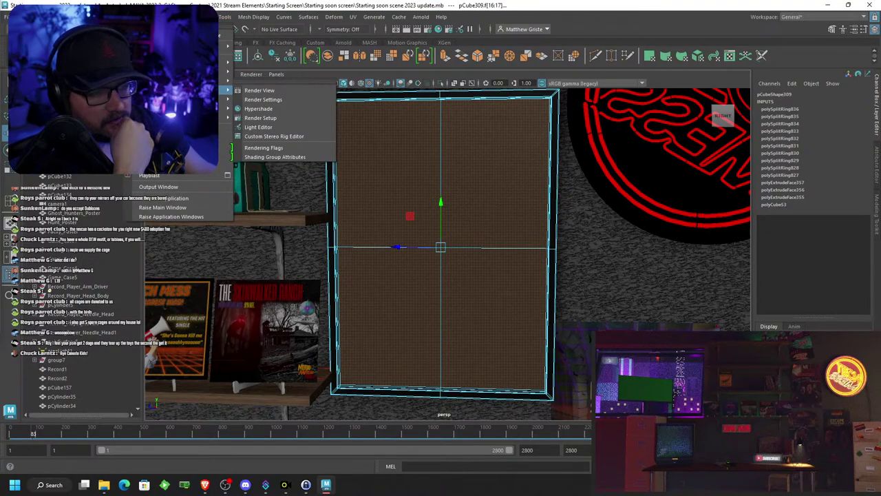
pyautogui.click(259, 109)
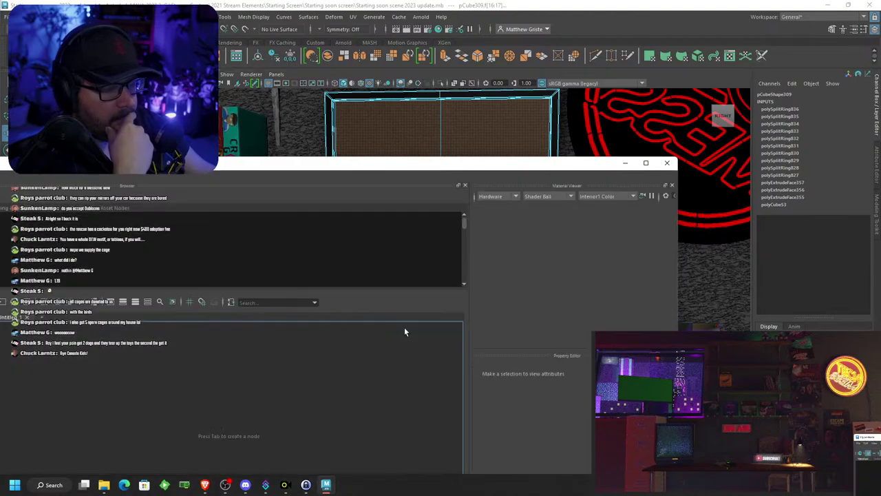
pyautogui.moveTo(363, 163); pyautogui.dragTo(471, 75)
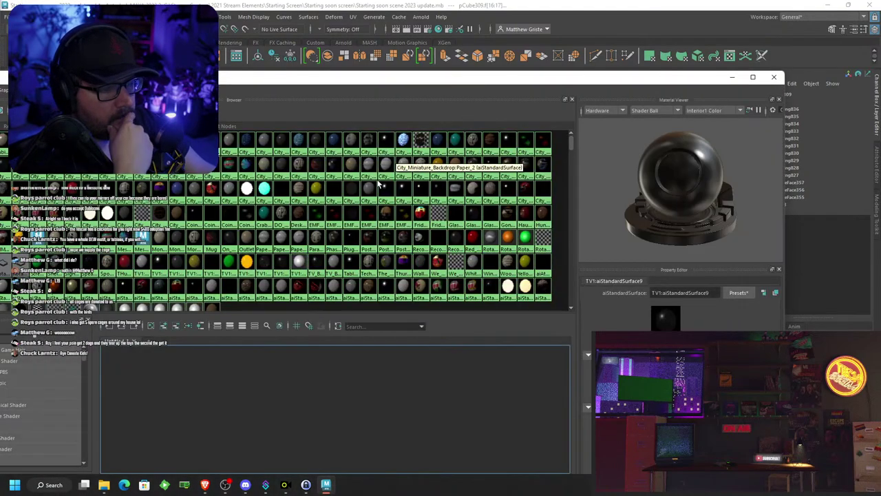
pyautogui.scroll(-1, 378, 184)
pyautogui.scroll(1, 377, 185)
pyautogui.moveTo(329, 80); pyautogui.dragTo(424, 233)
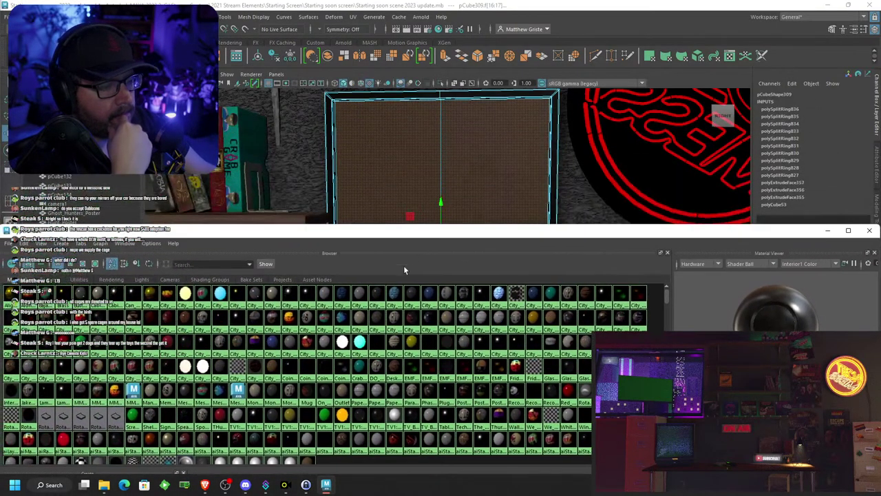
pyautogui.moveTo(323, 414); pyautogui.dragTo(445, 185, button='middle')
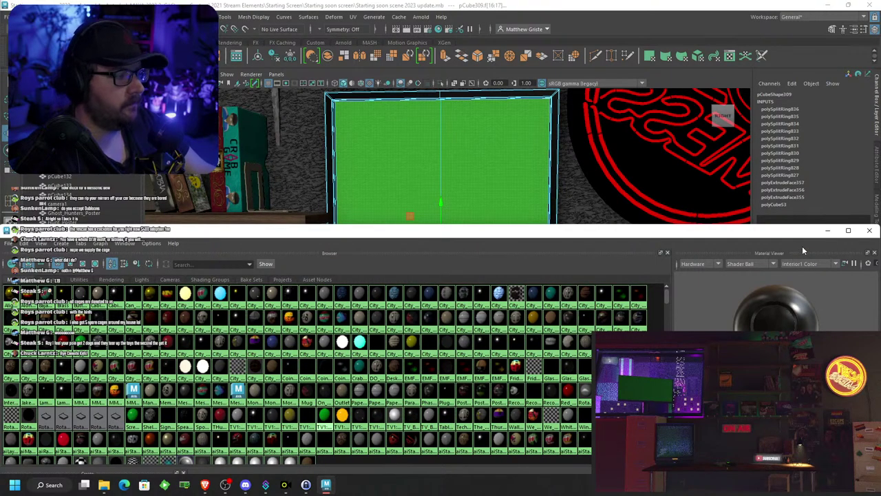
pyautogui.moveTo(802, 233); pyautogui.dragTo(780, 229)
pyautogui.click(847, 228)
# Return to object selection, deselect the panel and check how it sits among the wall props
pyautogui.scroll(-5, 550, 235)
pyautogui.keyDown('alt'); pyautogui.moveTo(539, 236); pyautogui.dragTo(586, 241); pyautogui.keyUp('alt')
pyautogui.click(543, 115)
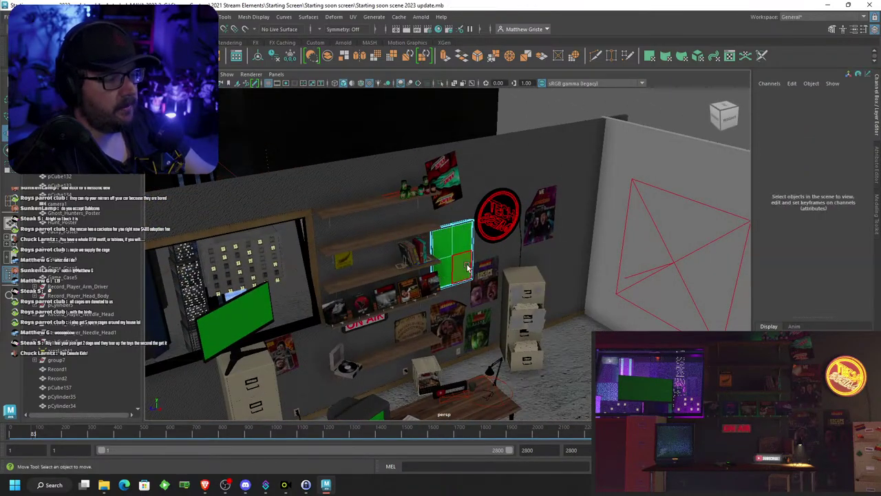
pyautogui.click(456, 251)
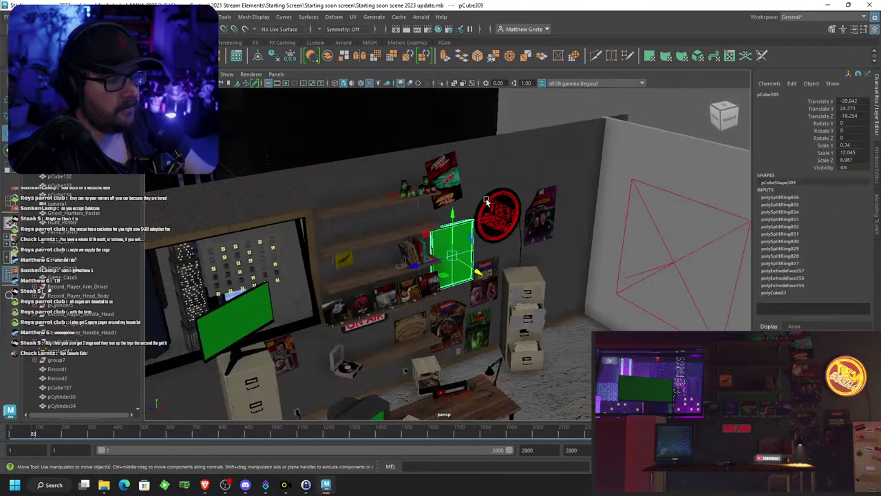
pyautogui.click(527, 118)
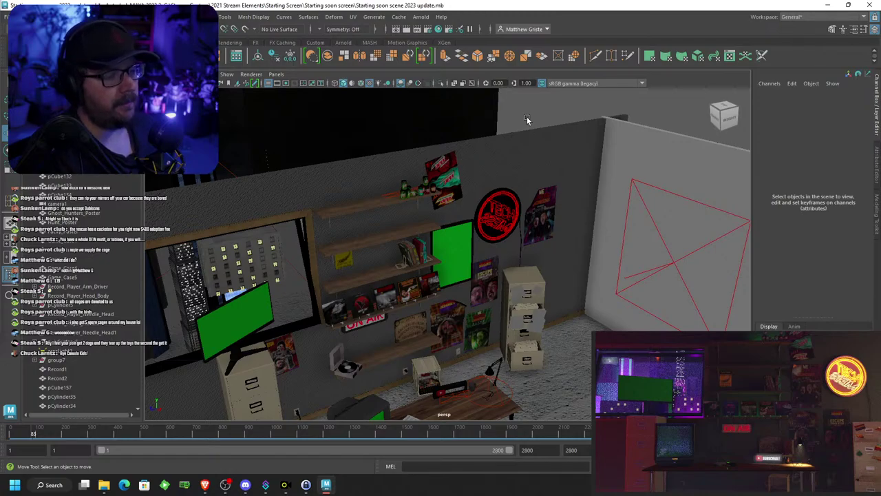
# Create a polygon cylinder and move it up to the back wall, above the green panel and the neon sign
pyautogui.scroll(6, 527, 118)
pyautogui.keyDown('alt'); pyautogui.moveTo(556, 155); pyautogui.dragTo(411, 162); pyautogui.keyUp('alt')
pyautogui.keyDown('alt'); pyautogui.moveTo(418, 152); pyautogui.dragTo(425, 178, button='middle'); pyautogui.keyUp('alt')
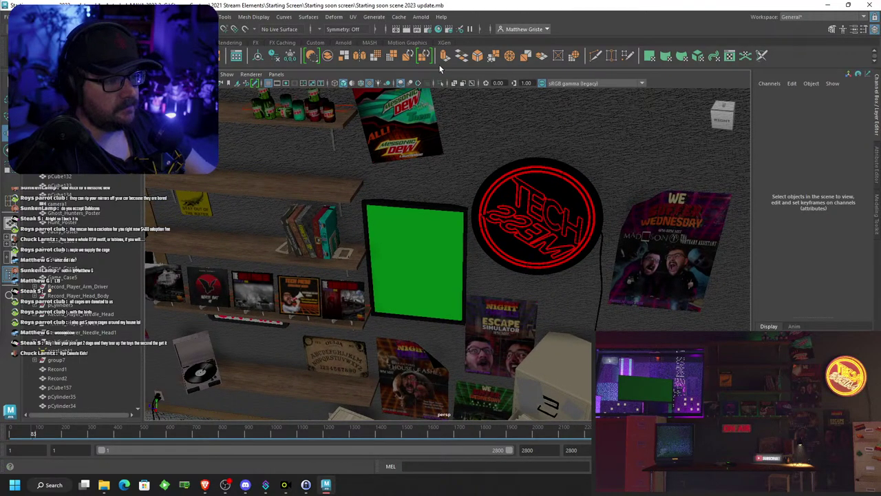
pyautogui.scroll(-6, 252, 138)
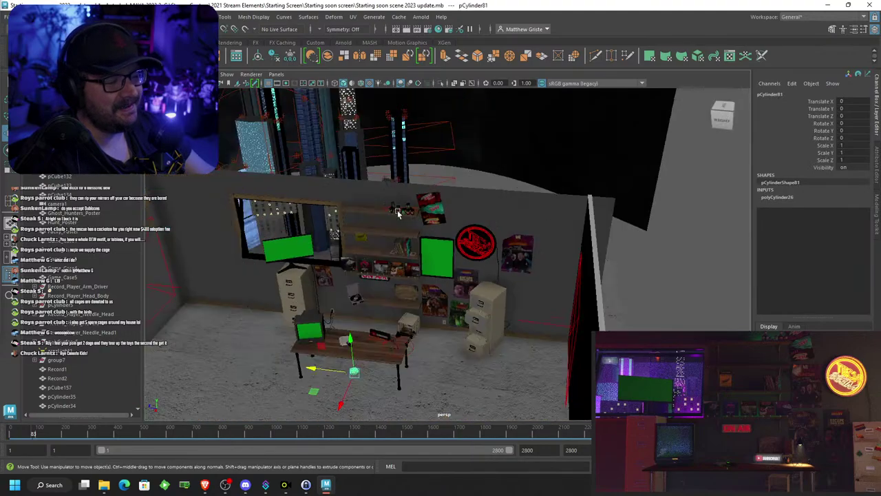
pyautogui.moveTo(349, 342); pyautogui.dragTo(332, 185)
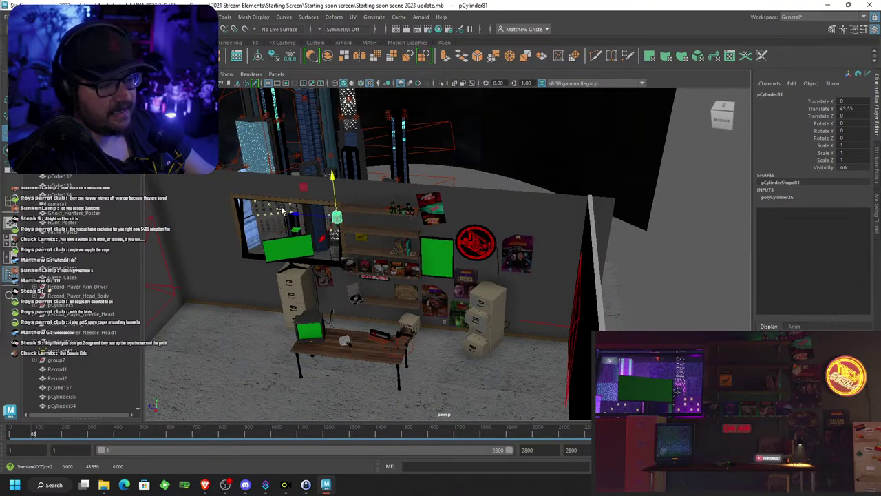
pyautogui.moveTo(297, 212); pyautogui.dragTo(458, 180)
pyautogui.moveTo(466, 133); pyautogui.dragTo(400, 256)
# Frame the cylinder and scale it uniformly to about 0.172
pyautogui.press('f')
pyautogui.scroll(-6, 452, 238)
pyautogui.press('e')
pyautogui.press('r')
# Move the small cylinder onto the panel's top edge near the neon sign, at about X -20.87, Y 30.304, Z -21.231
pyautogui.press('w')
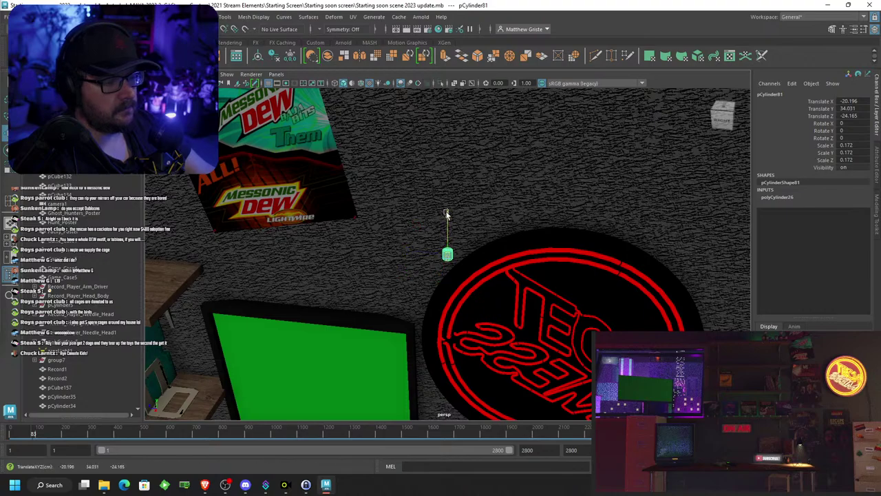
pyautogui.moveTo(440, 220); pyautogui.dragTo(435, 292)
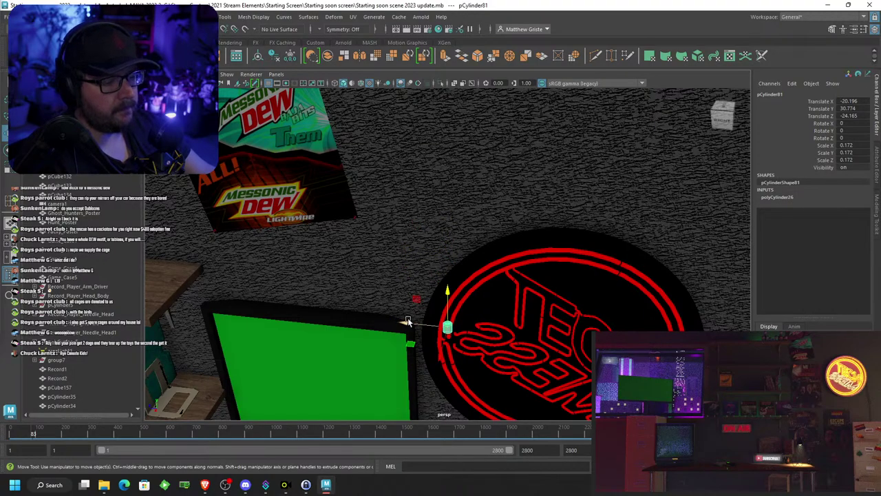
pyautogui.moveTo(407, 319); pyautogui.dragTo(425, 275)
pyautogui.moveTo(391, 222); pyautogui.dragTo(394, 244)
pyautogui.keyDown('alt'); pyautogui.moveTo(446, 263); pyautogui.dragTo(401, 250); pyautogui.keyUp('alt')
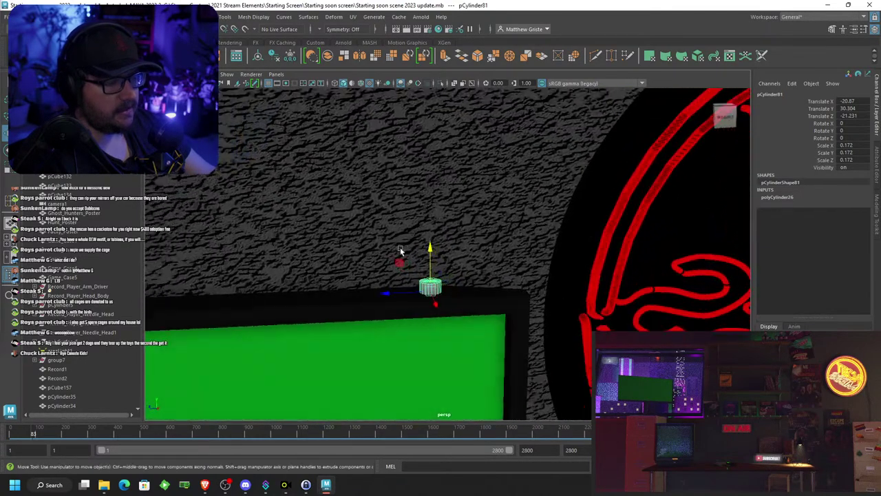
# Select the small cylinder's top faces and raise them beside the tilted poster to stretch it into a tall thin pipe
pyautogui.scroll(4, 406, 255)
pyautogui.moveTo(427, 312); pyautogui.dragTo(416, 243, button='right')
pyautogui.moveTo(344, 238); pyautogui.dragTo(470, 252)
pyautogui.scroll(-4, 363, 315)
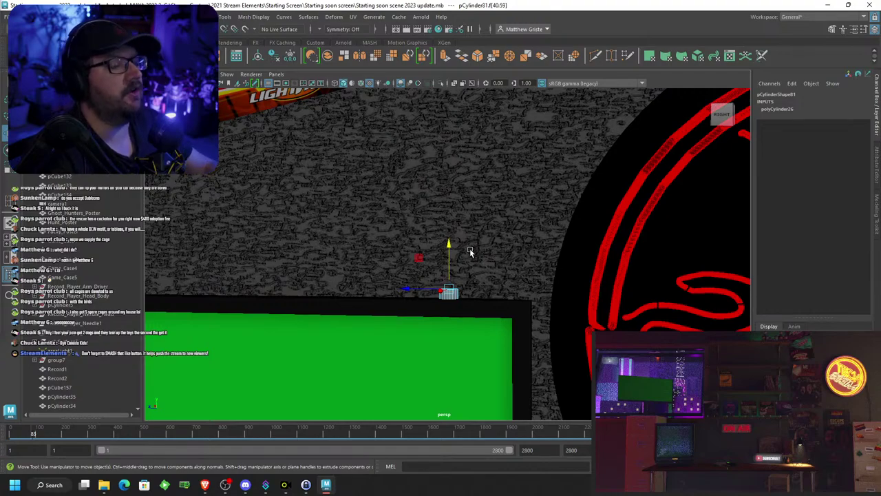
pyautogui.scroll(-7, 469, 241)
pyautogui.keyDown('alt'); pyautogui.moveTo(469, 222); pyautogui.dragTo(454, 234, button='middle'); pyautogui.keyUp('alt')
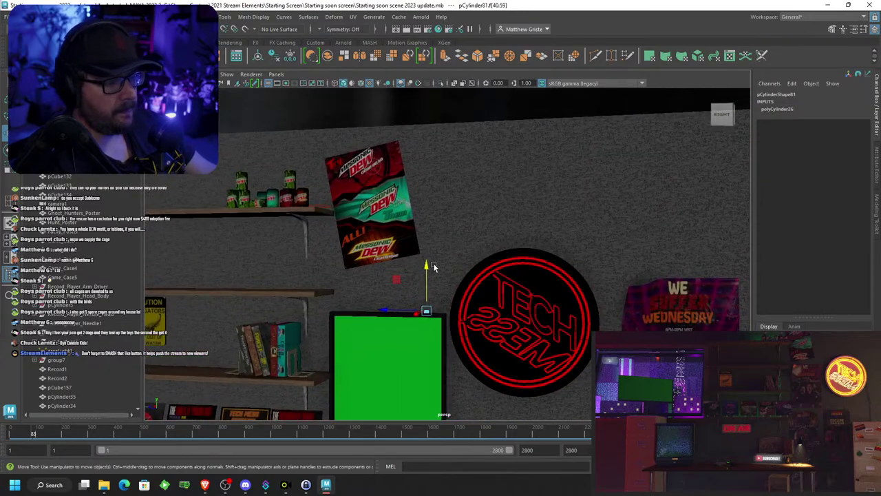
pyautogui.moveTo(428, 268); pyautogui.dragTo(429, 191)
pyautogui.scroll(5, 427, 239)
pyautogui.keyDown('alt'); pyautogui.moveTo(427, 240); pyautogui.dragTo(437, 246); pyautogui.keyUp('alt')
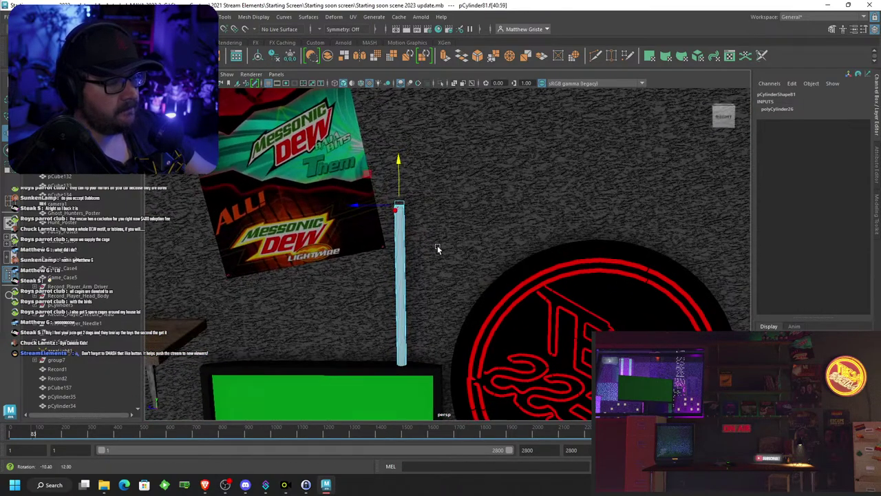
# Isolate the faces at the pipe's upper end and extrude them farther up the wall, past the middle of the poster
pyautogui.scroll(4, 438, 246)
pyautogui.keyDown('alt'); pyautogui.moveTo(405, 229); pyautogui.dragTo(439, 250, button='middle'); pyautogui.keyUp('alt')
pyautogui.keyDown('alt'); pyautogui.moveTo(439, 250); pyautogui.dragTo(444, 249); pyautogui.keyUp('alt')
pyautogui.moveTo(427, 213); pyautogui.dragTo(428, 239, button='right')
pyautogui.hotkey('shift', '.')
pyautogui.moveTo(515, 253); pyautogui.dragTo(464, 253)
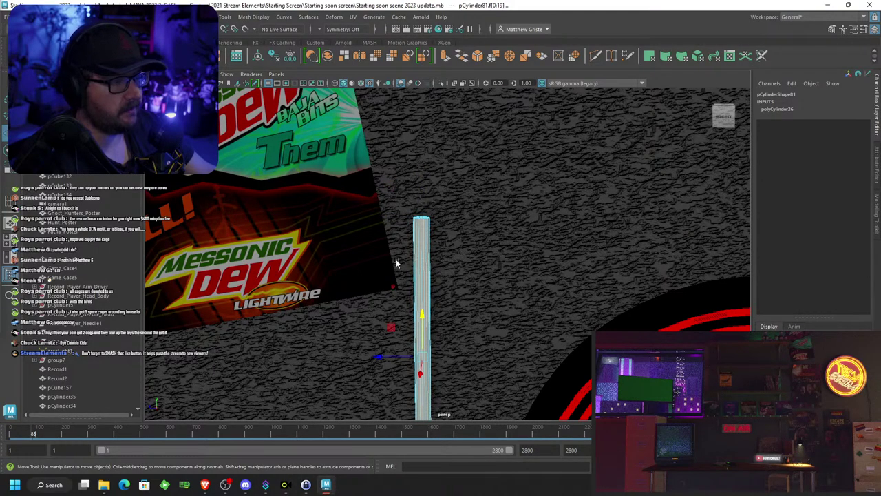
pyautogui.keyDown('alt'); pyautogui.moveTo(396, 263); pyautogui.dragTo(452, 78); pyautogui.keyUp('alt')
pyautogui.click(445, 60)
pyautogui.keyDown('alt'); pyautogui.moveTo(458, 157); pyautogui.dragTo(463, 223, button='middle'); pyautogui.keyUp('alt')
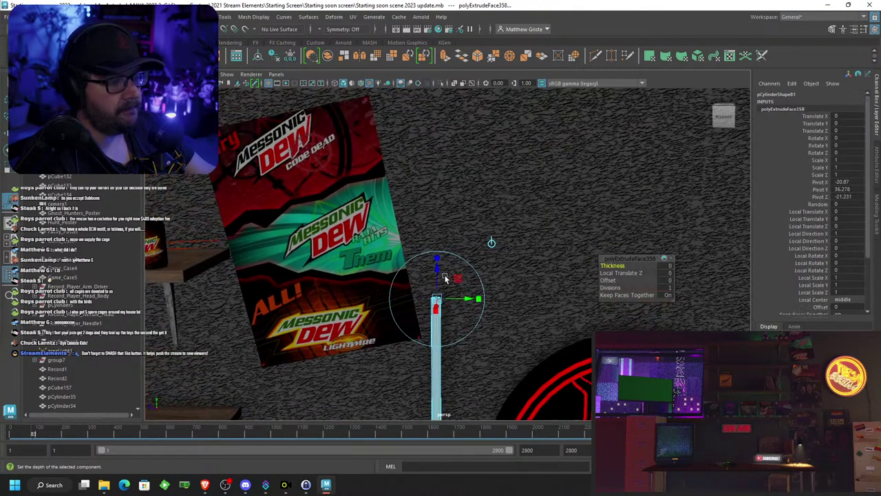
pyautogui.moveTo(438, 268); pyautogui.dragTo(436, 122)
# Extrude several short segments from the pipe's upper end, rotating each to start a bend toward the neon sign's side
pyautogui.hotkey('ctrl', 'e')
pyautogui.keyDown('alt'); pyautogui.moveTo(436, 123); pyautogui.dragTo(452, 208, button='middle'); pyautogui.keyUp('alt')
pyautogui.keyDown('alt'); pyautogui.moveTo(452, 209); pyautogui.dragTo(488, 212, button='right'); pyautogui.keyUp('alt')
pyautogui.press('e')
pyautogui.keyDown('alt'); pyautogui.moveTo(488, 213); pyautogui.dragTo(513, 165); pyautogui.keyUp('alt')
pyautogui.press('r')
pyautogui.press('e')
pyautogui.hotkey('ctrl', 'e')
pyautogui.press('e')
pyautogui.hotkey('ctrl', 'e')
pyautogui.press('e')
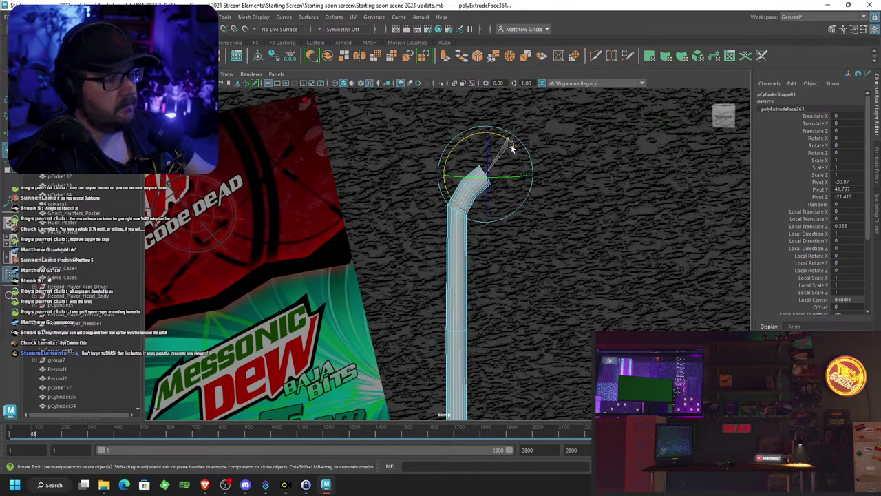
pyautogui.press('w')
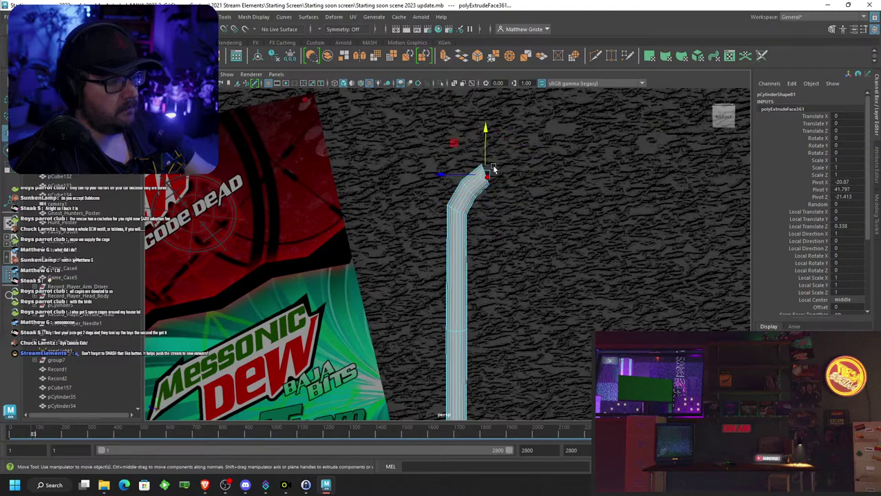
pyautogui.moveTo(451, 175); pyautogui.dragTo(456, 175)
# Extrude the bend by another 0.452 and add one more rotated segment so the pipe's end runs horizontally
pyautogui.hotkey('ctrl', 'e')
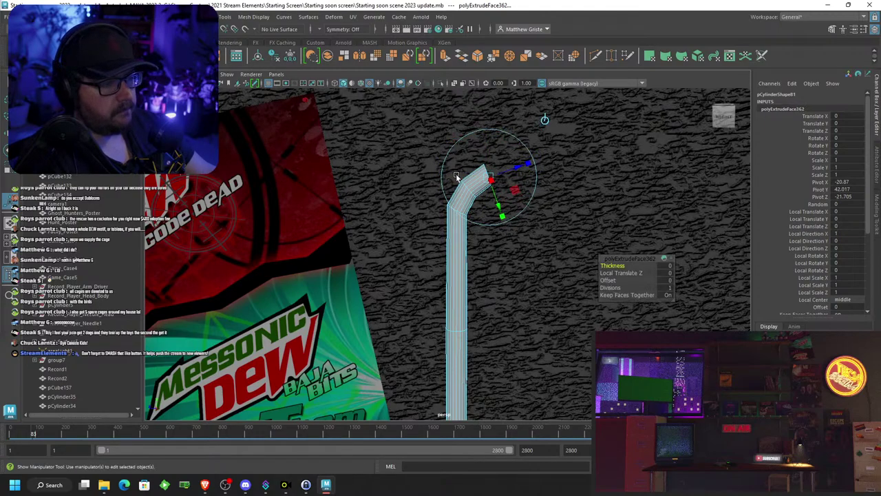
pyautogui.moveTo(515, 168); pyautogui.dragTo(541, 162)
pyautogui.press('e')
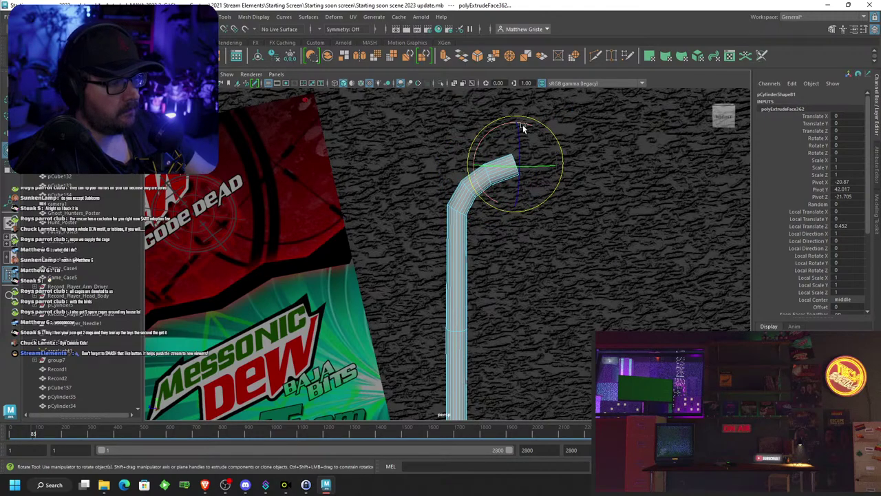
pyautogui.moveTo(521, 123); pyautogui.dragTo(544, 140)
pyautogui.press('w')
pyautogui.hotkey('ctrl', 'e')
pyautogui.press('e')
pyautogui.press('w')
pyautogui.moveTo(484, 171); pyautogui.dragTo(502, 171)
pyautogui.press('e')
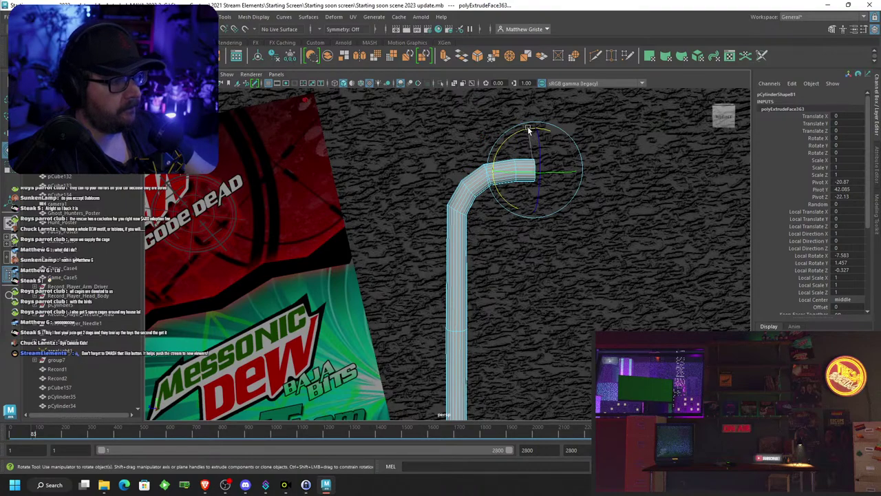
# Edit the pivot of the selected faces at the pipe's bent end
pyautogui.scroll(-5, 563, 143)
pyautogui.keyDown('alt'); pyautogui.moveTo(568, 146); pyautogui.dragTo(565, 155); pyautogui.keyUp('alt')
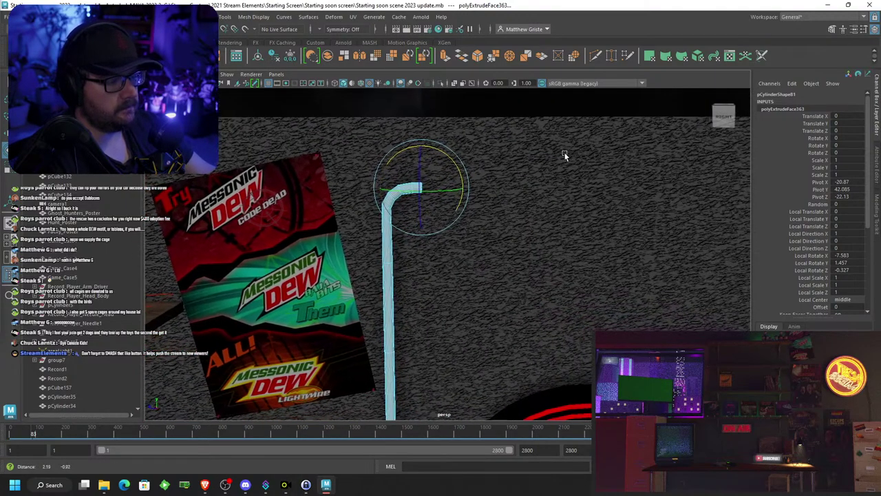
pyautogui.scroll(-3, 565, 170)
pyautogui.keyDown('alt'); pyautogui.moveTo(565, 170); pyautogui.dragTo(547, 141, button='middle'); pyautogui.keyUp('alt')
pyautogui.press('d')
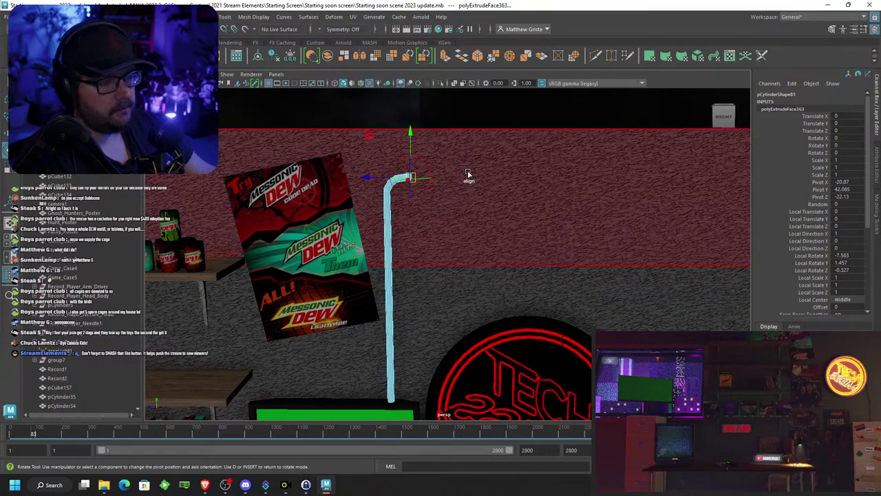
pyautogui.scroll(-3, 441, 186)
pyautogui.keyDown('alt'); pyautogui.moveTo(401, 205); pyautogui.dragTo(477, 215); pyautogui.keyUp('alt')
pyautogui.scroll(6, 475, 198)
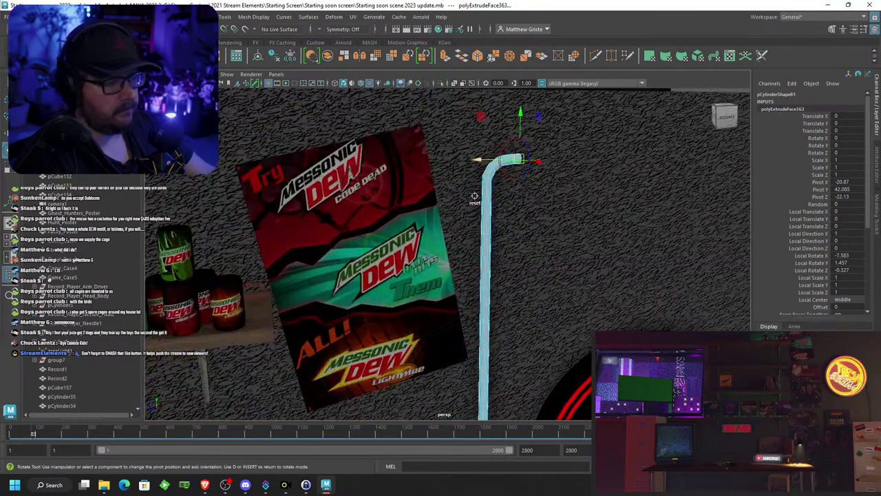
pyautogui.moveTo(475, 160); pyautogui.dragTo(481, 159)
pyautogui.press('d')
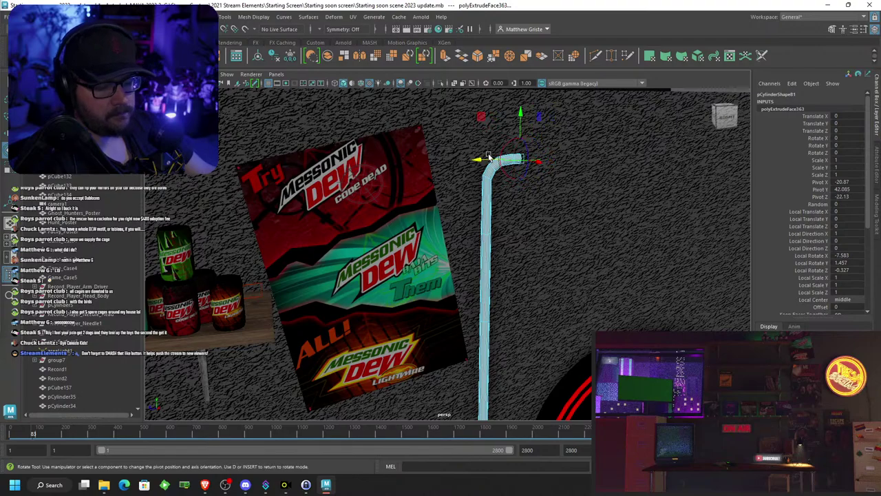
pyautogui.press('d')
# Extrude the pipe's end horizontally across the wall above the neon sign, using a local Z translation of 19.04
pyautogui.hotkey('ctrl', 'e')
pyautogui.scroll(-4, 570, 176)
pyautogui.keyDown('alt'); pyautogui.moveTo(571, 177); pyautogui.dragTo(708, 216); pyautogui.keyUp('alt')
pyautogui.keyDown('alt'); pyautogui.moveTo(708, 217); pyautogui.dragTo(572, 163, button='middle'); pyautogui.keyUp('alt')
pyautogui.keyDown('alt'); pyautogui.moveTo(572, 164); pyautogui.dragTo(681, 208); pyautogui.keyUp('alt')
pyautogui.scroll(-4, 557, 174)
pyautogui.hotkey('ctrl', 'e')
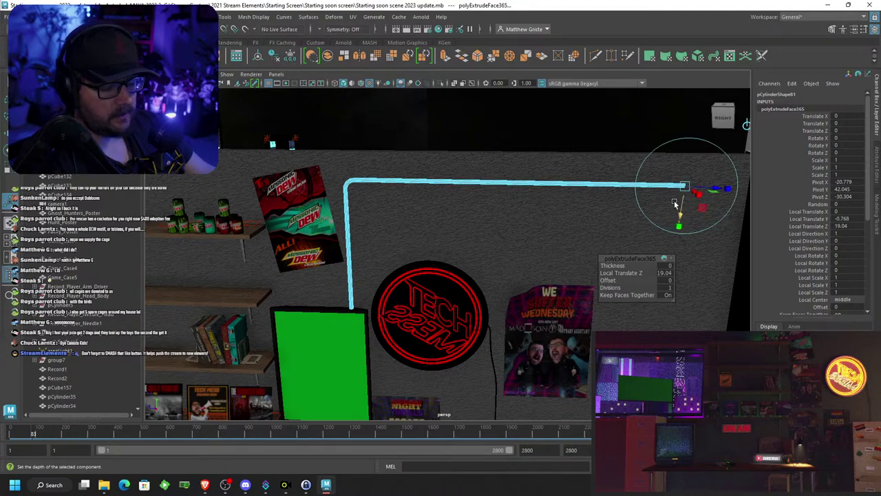
# Add one more extrusion at the pipe's far end near the wall corner and return to object selection
pyautogui.keyDown('alt'); pyautogui.moveTo(575, 195); pyautogui.dragTo(543, 195, button='middle'); pyautogui.keyUp('alt')
pyautogui.hotkey('ctrl', 'e')
pyautogui.moveTo(641, 190); pyautogui.dragTo(676, 217)
pyautogui.keyDown('alt'); pyautogui.moveTo(454, 195); pyautogui.dragTo(642, 194, button='middle'); pyautogui.keyUp('alt')
pyautogui.scroll(3, 572, 194)
pyautogui.press('F8')
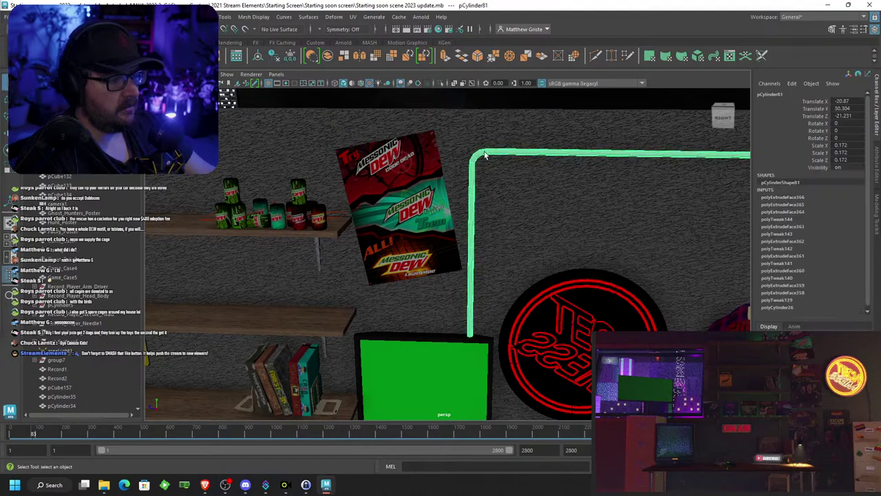
# Duplicate the pipe and offset the copy up and outward from the original, at about Y 30.96, Z -20.499
pyautogui.scroll(-3, 522, 203)
pyautogui.scroll(3, 498, 169)
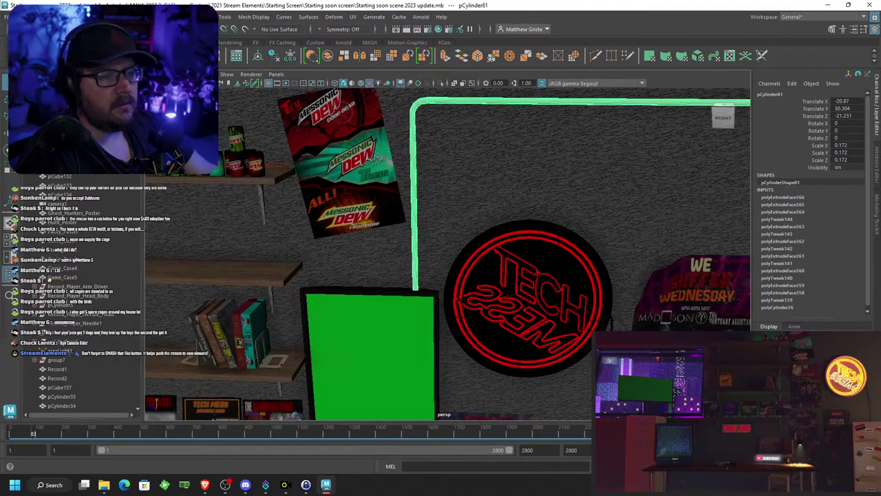
pyautogui.scroll(-2, 445, 151)
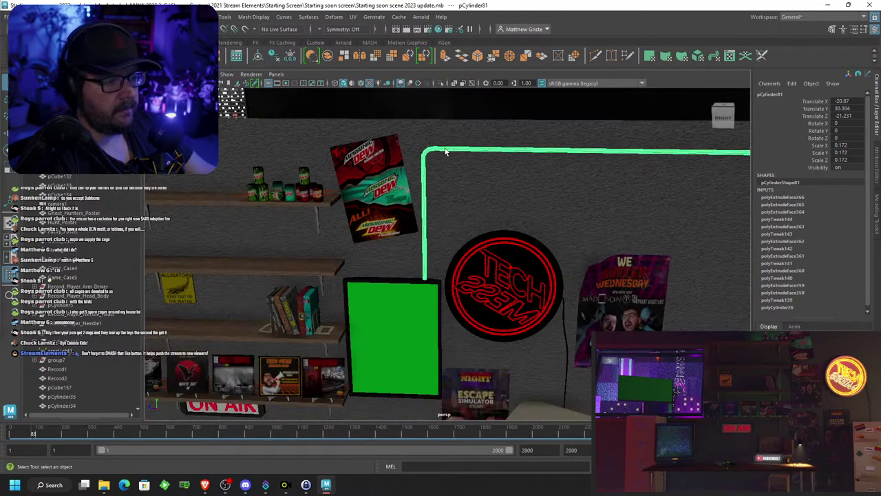
pyautogui.scroll(-3, 427, 156)
pyautogui.scroll(1, 448, 180)
pyautogui.hotkey('ctrl', 'd')
pyautogui.scroll(-2, 455, 185)
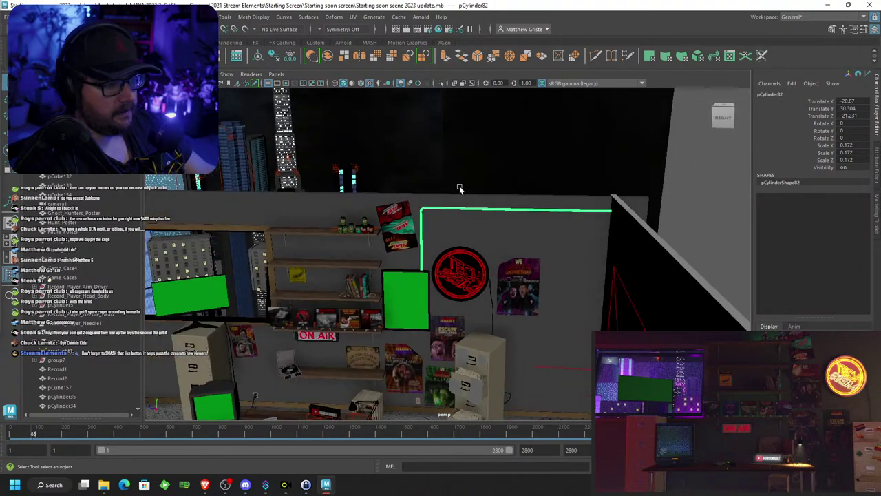
pyautogui.press('w')
pyautogui.moveTo(472, 240); pyautogui.dragTo(465, 238)
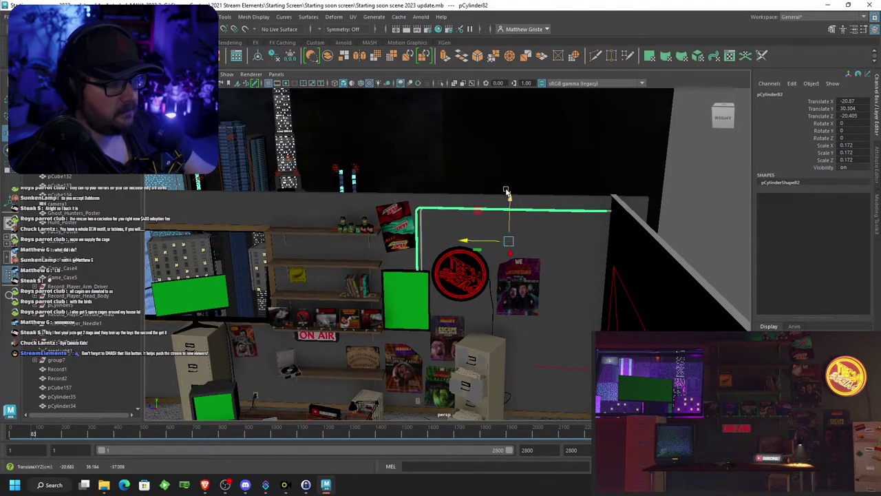
pyautogui.moveTo(508, 196); pyautogui.dragTo(509, 193)
pyautogui.scroll(3, 508, 190)
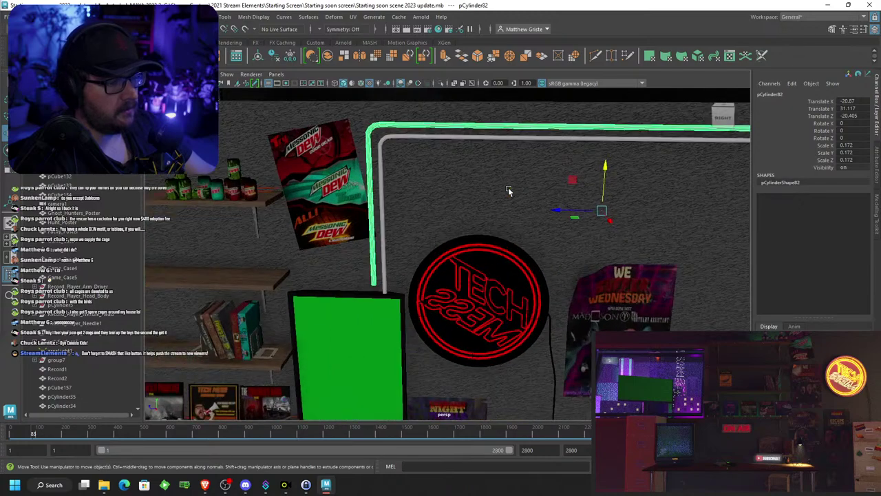
pyautogui.moveTo(561, 213); pyautogui.dragTo(562, 213)
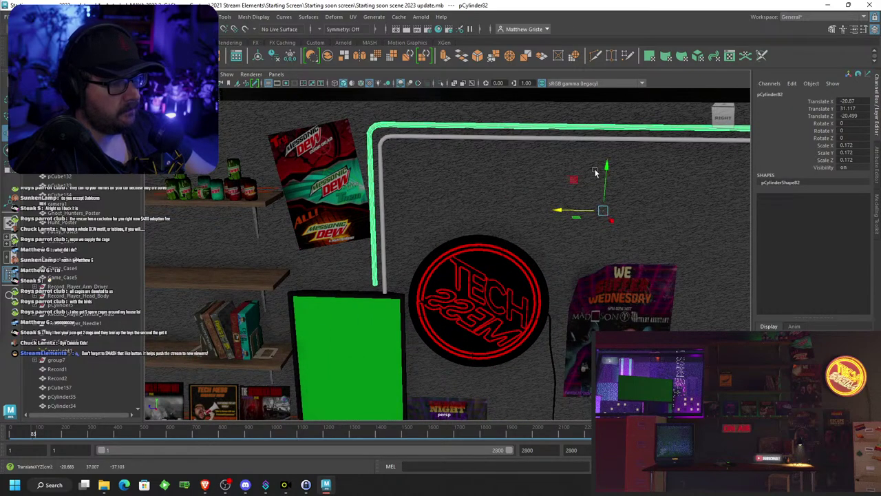
pyautogui.moveTo(606, 166); pyautogui.dragTo(606, 169)
# Make a third pipe from the copy and offset it outside the second, at about Y 31.531, Z -20.039
pyautogui.moveTo(566, 208); pyautogui.dragTo(551, 208)
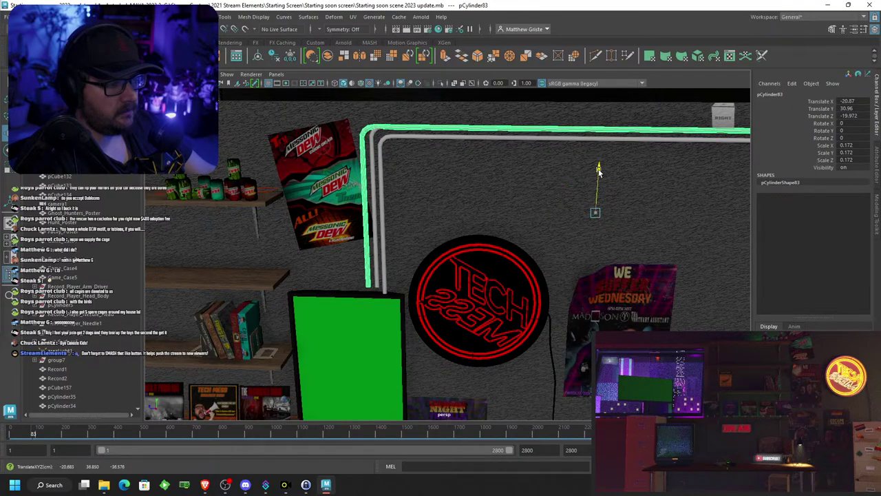
pyautogui.moveTo(598, 172); pyautogui.dragTo(597, 161)
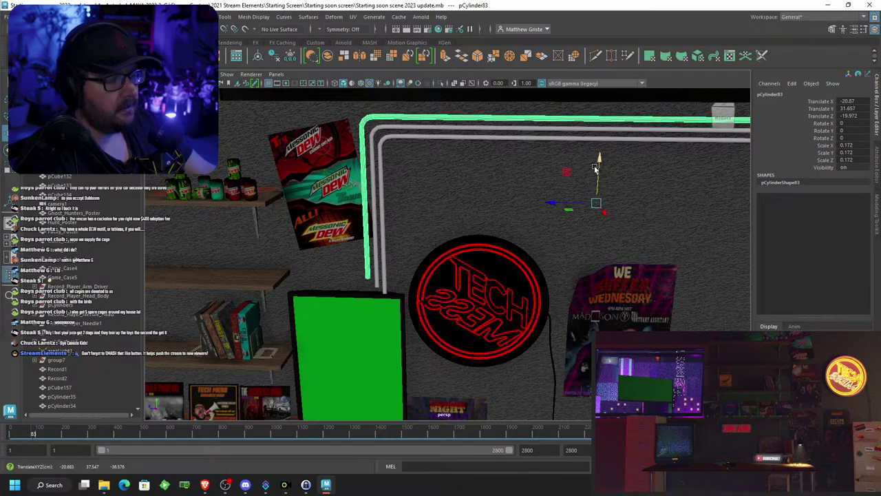
pyautogui.moveTo(561, 203); pyautogui.dragTo(555, 202)
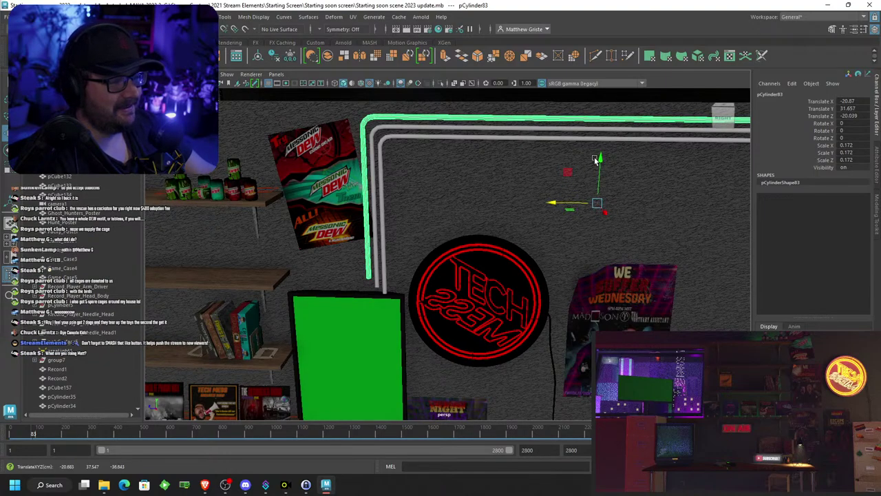
pyautogui.moveTo(598, 159); pyautogui.dragTo(599, 160)
# Select the middle pipe's lower end vertices and pull them down to the green panel's top edge
pyautogui.keyDown('alt'); pyautogui.moveTo(649, 154); pyautogui.dragTo(388, 199, button='middle'); pyautogui.keyUp('alt')
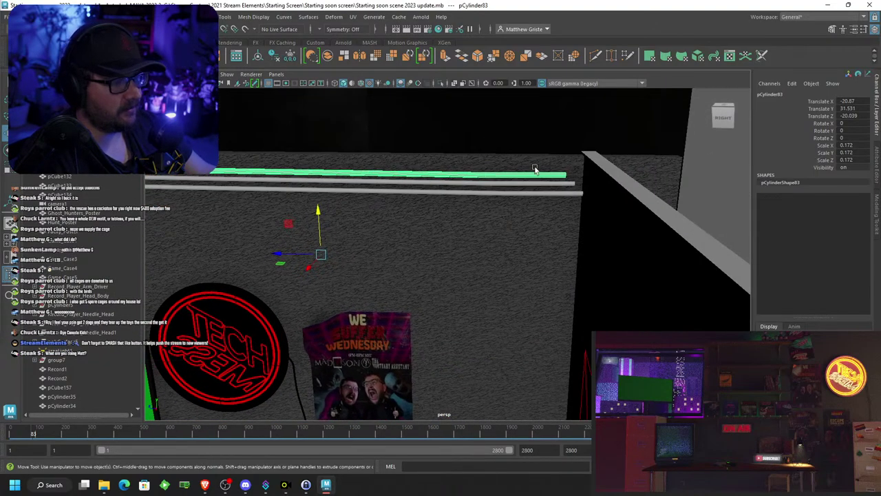
pyautogui.keyDown('alt'); pyautogui.moveTo(535, 169); pyautogui.dragTo(432, 224); pyautogui.keyUp('alt')
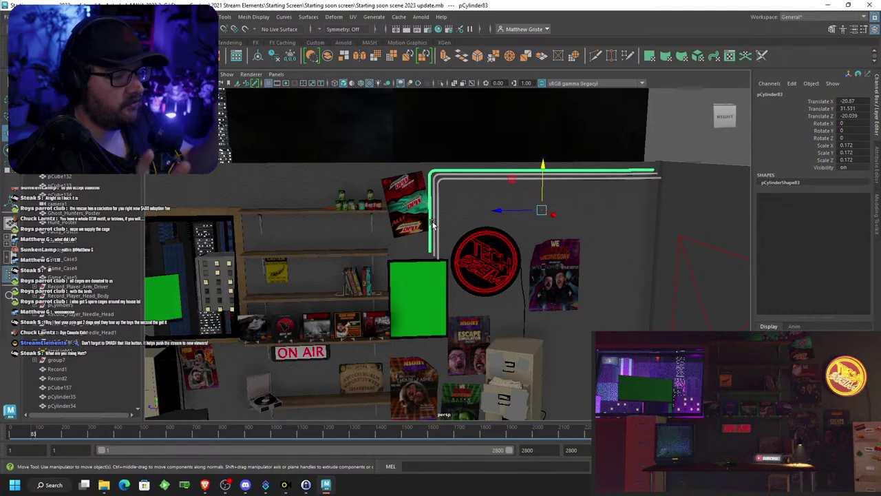
pyautogui.keyDown('alt'); pyautogui.moveTo(432, 225); pyautogui.dragTo(431, 296, button='right'); pyautogui.keyUp('alt')
pyautogui.keyDown('alt'); pyautogui.moveTo(431, 296); pyautogui.dragTo(473, 249); pyautogui.keyUp('alt')
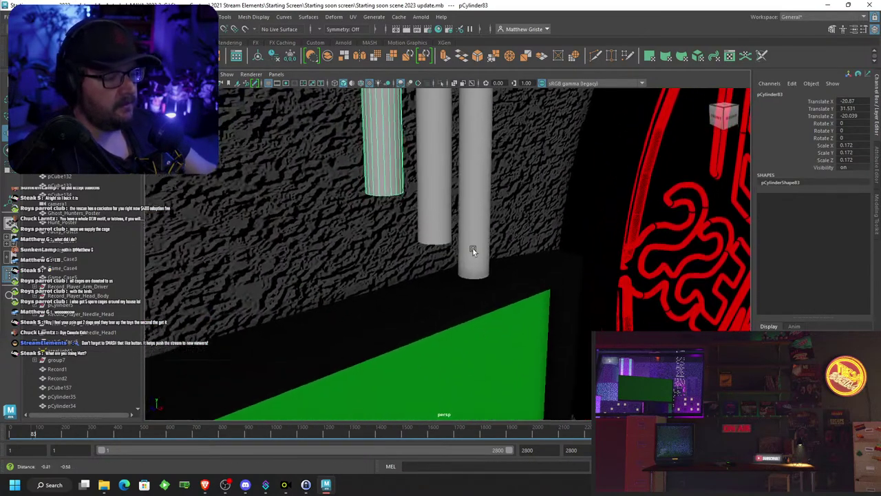
pyautogui.click(473, 250)
pyautogui.moveTo(474, 247); pyautogui.dragTo(390, 202, button='right')
pyautogui.click(432, 208)
pyautogui.moveTo(395, 215); pyautogui.dragTo(464, 254)
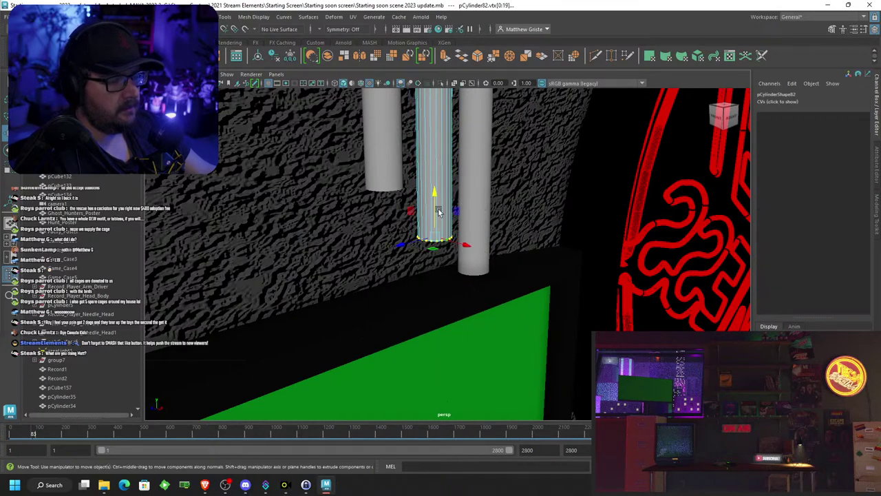
pyautogui.moveTo(433, 205); pyautogui.dragTo(431, 256)
# Pull the outermost pipe's lower end vertices down to the panel's top edge, then return to object selection and deselect the pipe
pyautogui.moveTo(378, 172); pyautogui.dragTo(327, 159, button='right')
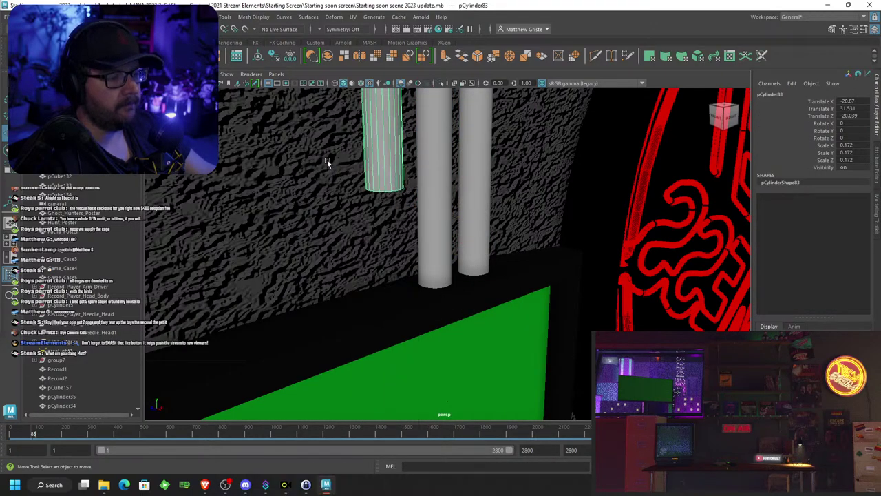
pyautogui.moveTo(424, 230); pyautogui.dragTo(385, 255)
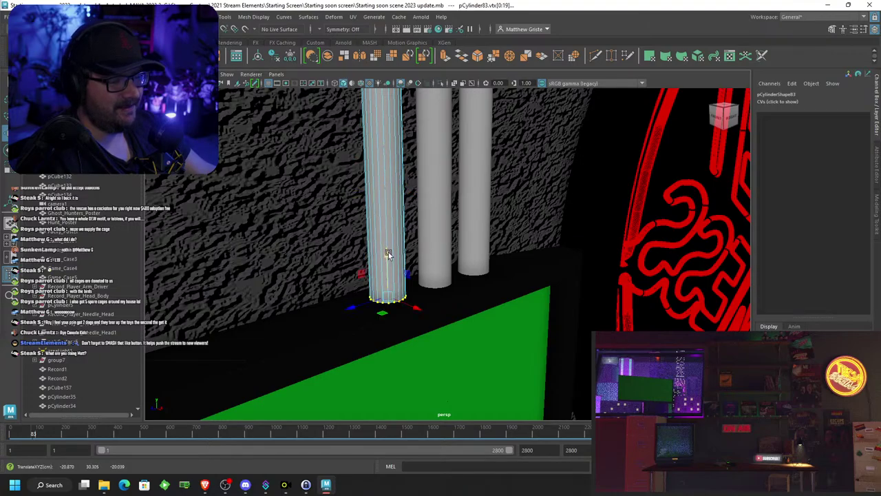
pyautogui.moveTo(380, 212); pyautogui.dragTo(417, 196, button='right')
pyautogui.scroll(-10, 420, 206)
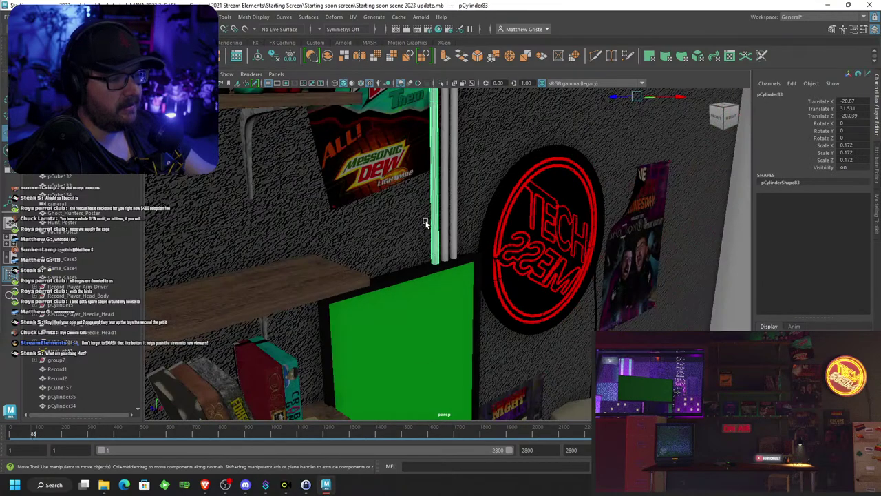
pyautogui.keyDown('alt'); pyautogui.moveTo(554, 221); pyautogui.dragTo(497, 206); pyautogui.keyUp('alt')
pyautogui.click(669, 129)
# Select all three conduit pipes and assign them a new aiStandardSurface material
pyautogui.scroll(10, 507, 215)
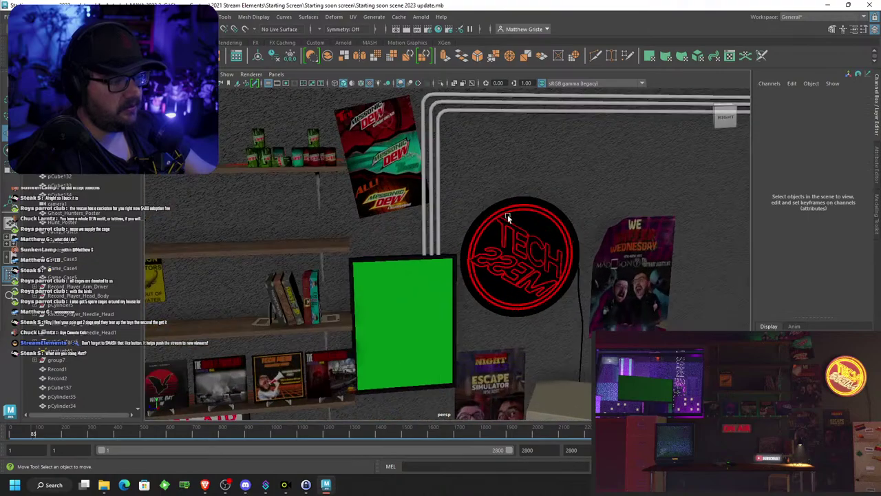
pyautogui.keyDown('alt'); pyautogui.moveTo(445, 219); pyautogui.dragTo(483, 311); pyautogui.keyUp('alt')
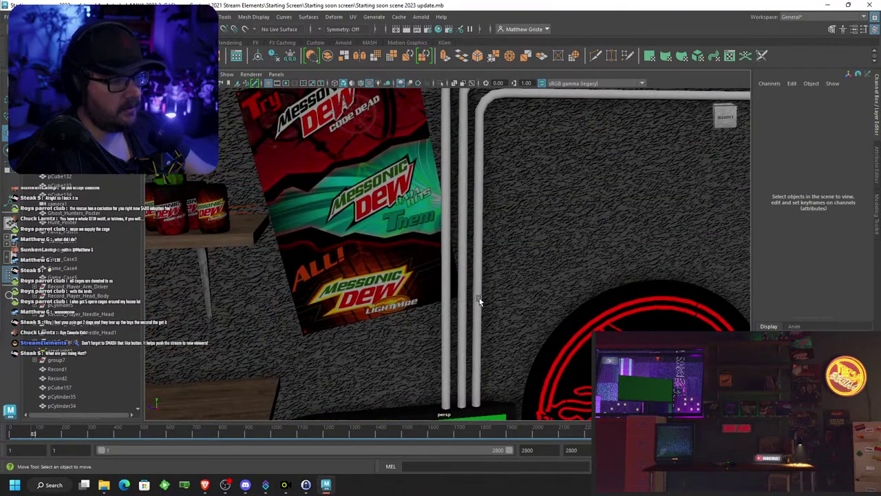
pyautogui.click(460, 307)
pyautogui.click(444, 305)
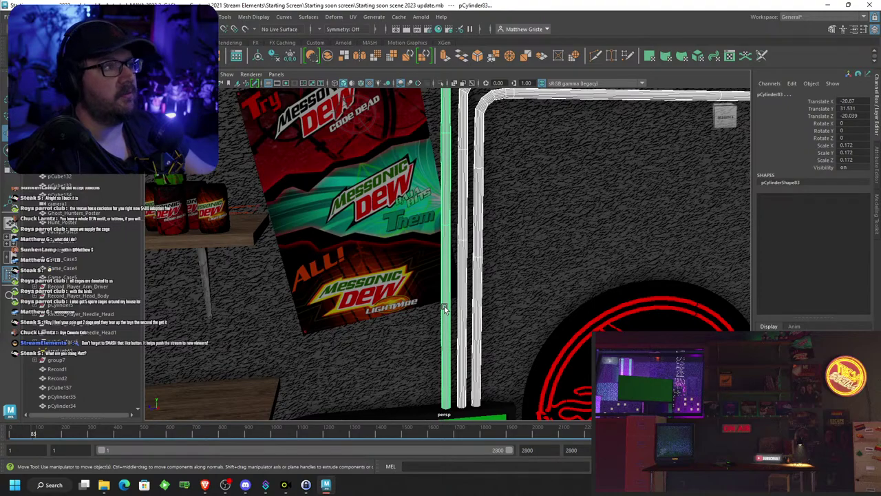
pyautogui.scroll(2, 444, 308)
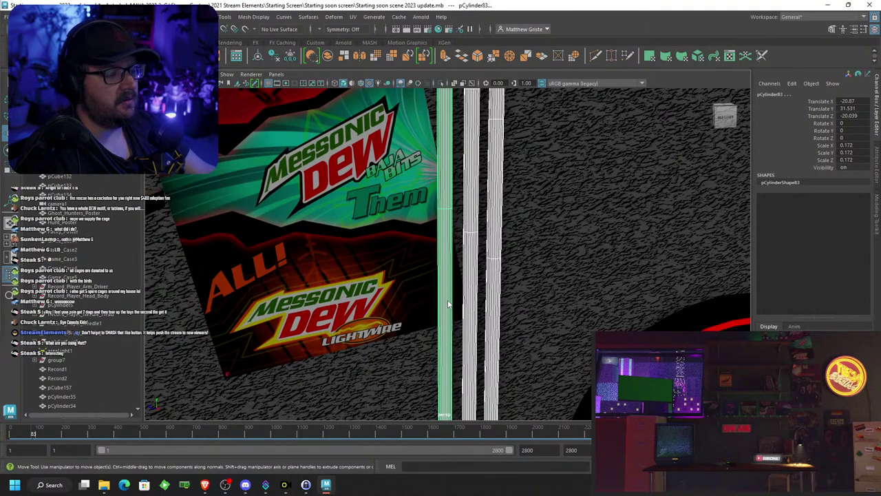
pyautogui.rightClick(447, 211)
pyautogui.click(444, 436)
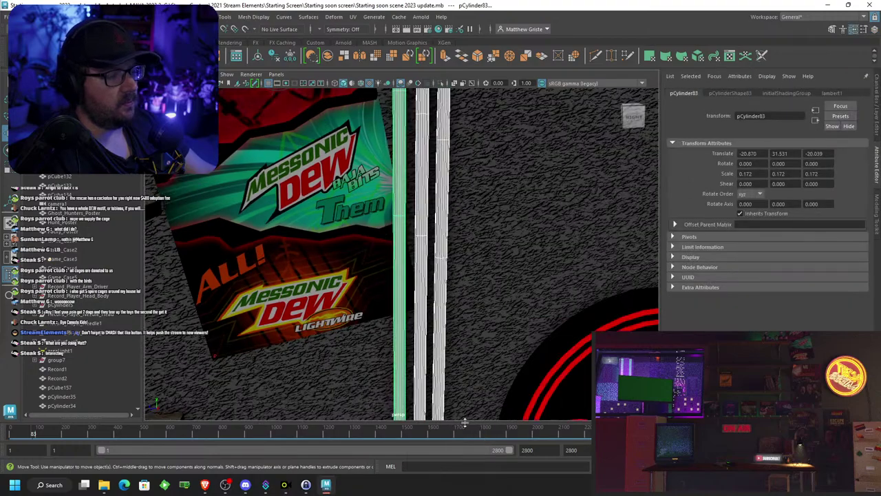
pyautogui.rightClick(427, 332)
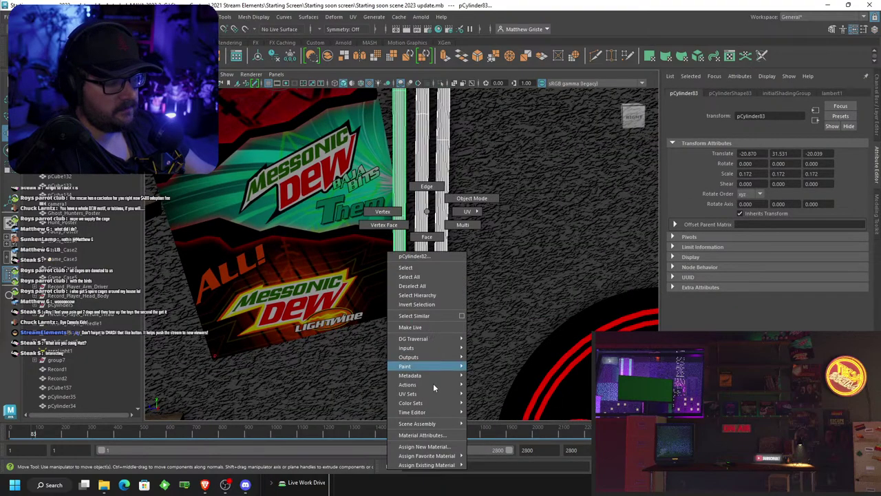
pyautogui.click(442, 451)
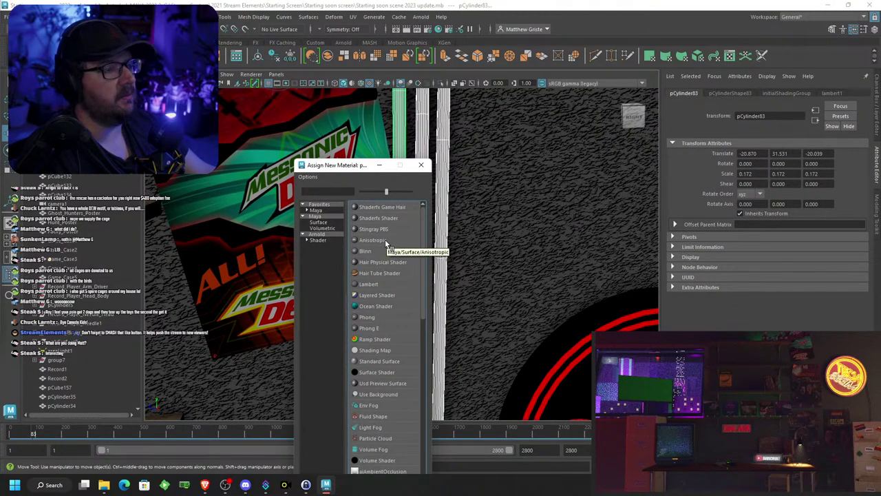
pyautogui.click(318, 240)
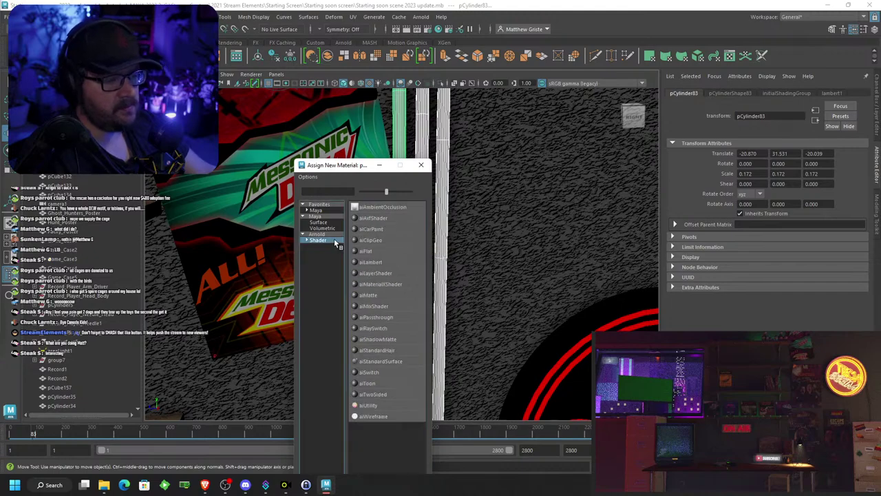
pyautogui.click(382, 361)
# Rename the new pipe material as Powerline Material
pyautogui.doubleClick(799, 113)
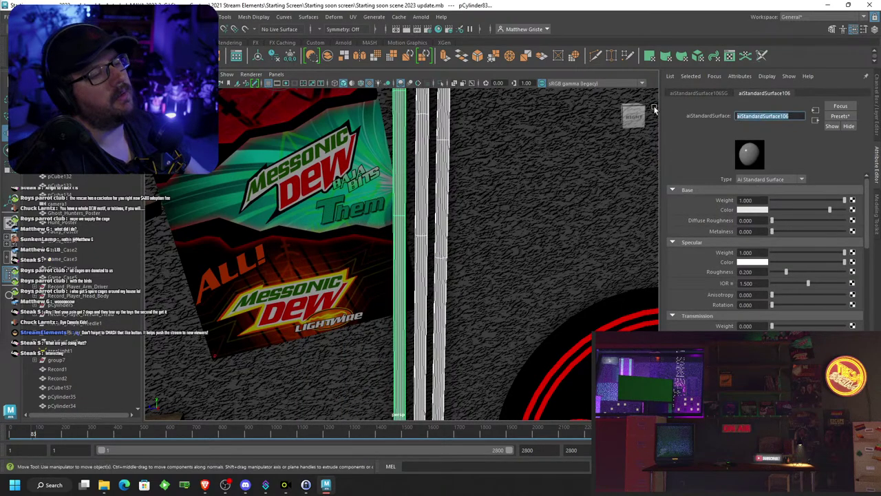
pyautogui.press('BackSpace')
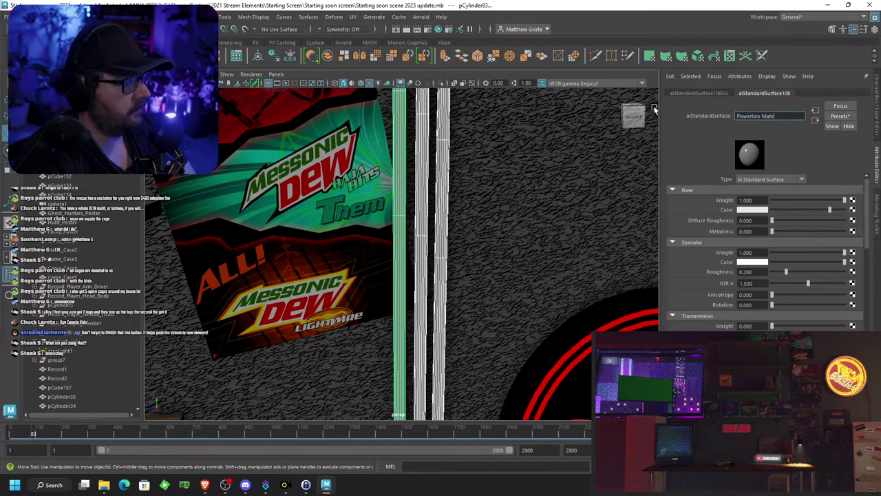
pyautogui.write('Powerline Materi')
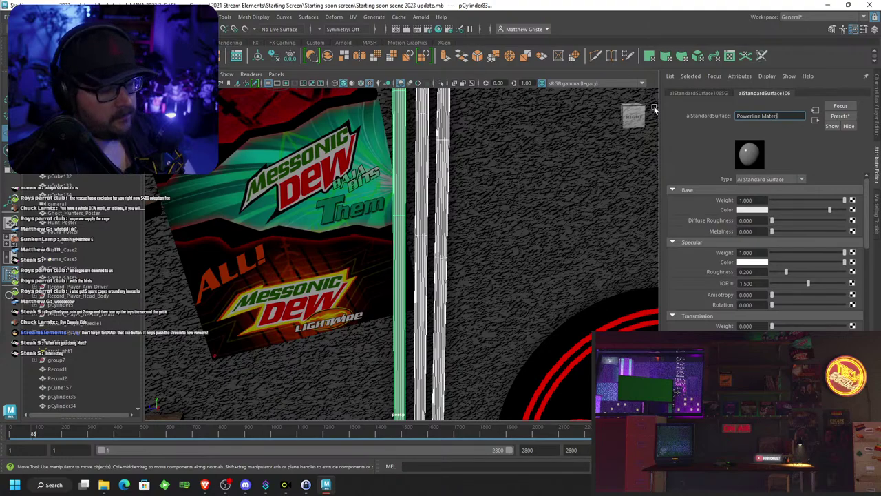
pyautogui.write('al')
pyautogui.press('Return')
# Replace the pipe material's settings with the Brushed_Metal preset
pyautogui.click(840, 116)
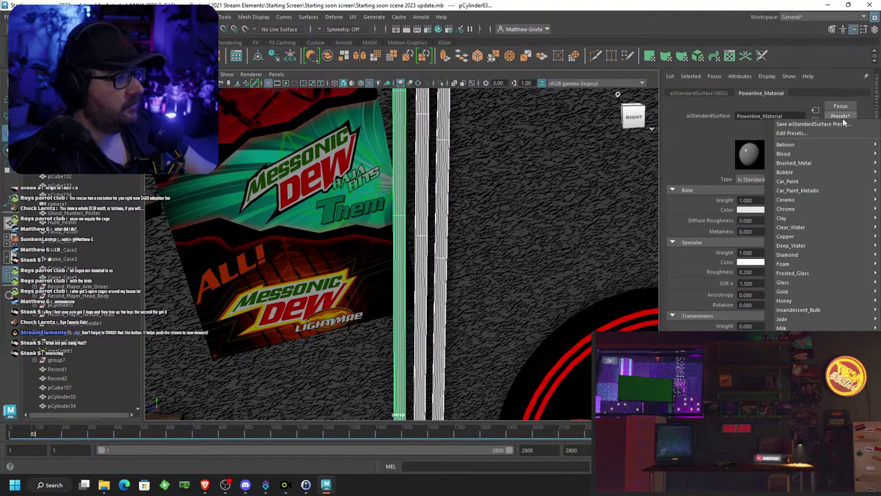
pyautogui.moveTo(819, 146)
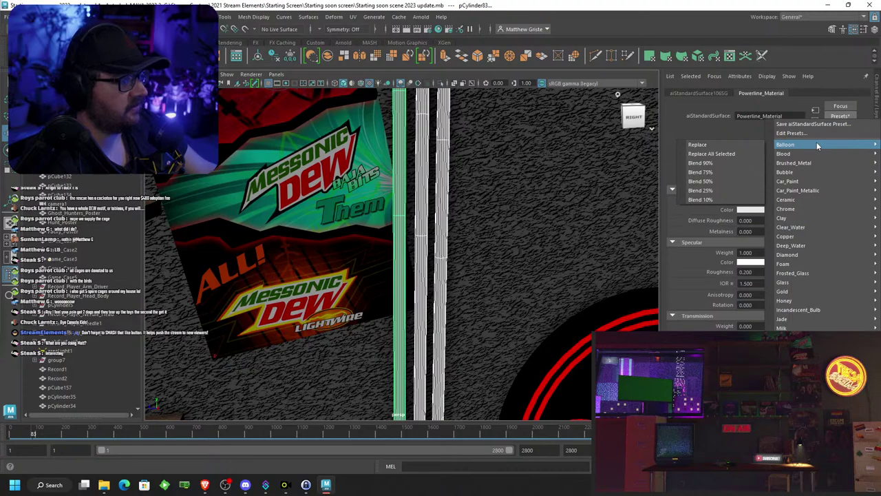
pyautogui.moveTo(802, 165)
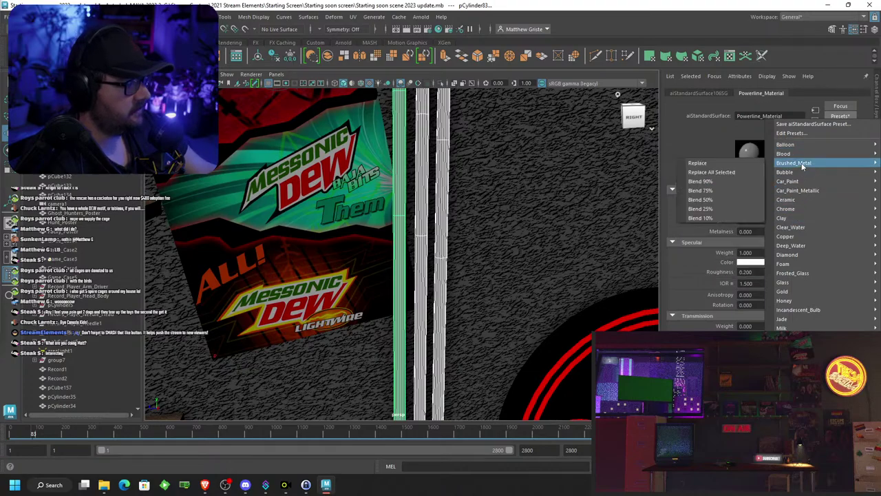
pyautogui.click(720, 161)
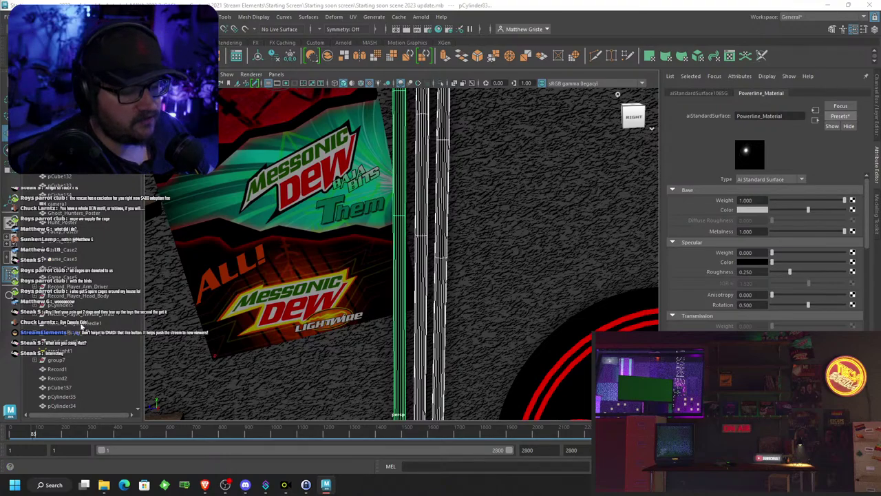
# Switch to the Brave browser, look through image results for galah cockatoo, and close the tab to return to Maya
pyautogui.click(205, 484)
pyautogui.click(280, 8)
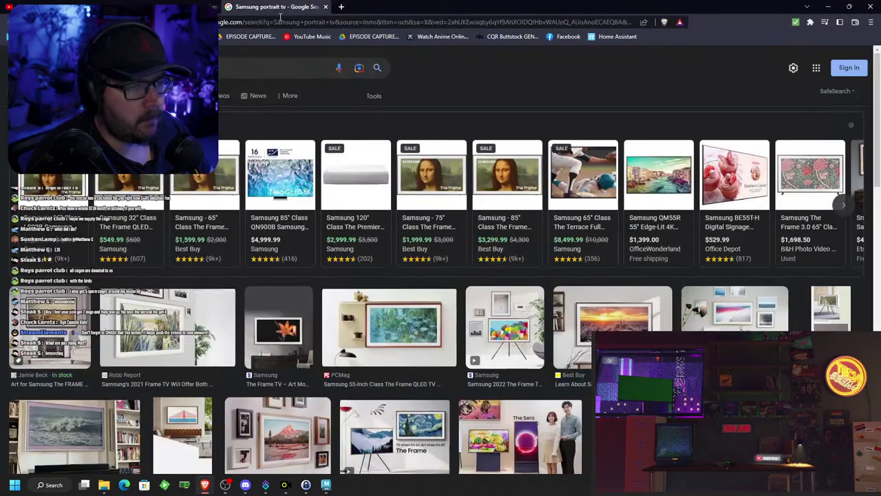
pyautogui.click(193, 68)
pyautogui.write('galah')
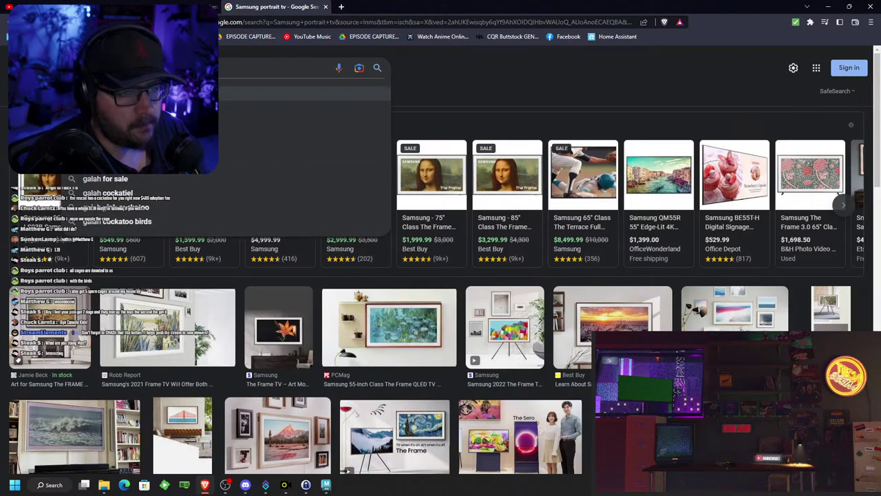
pyautogui.click(138, 94)
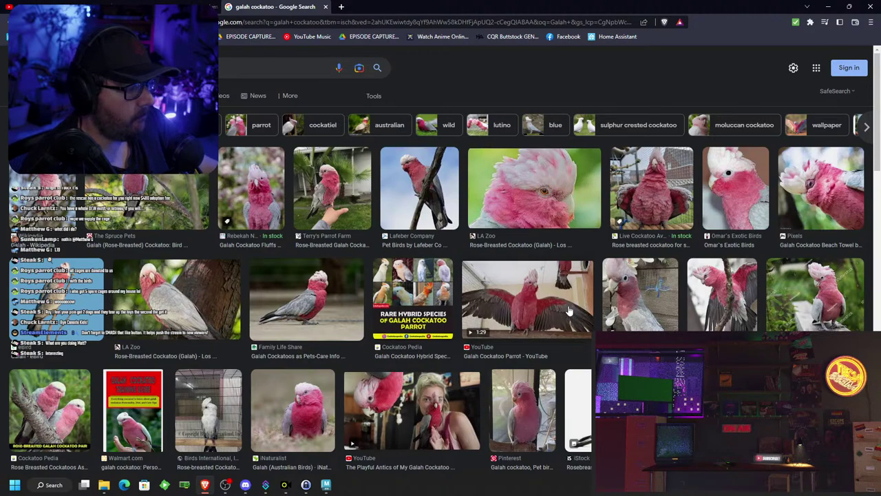
pyautogui.scroll(-2, 569, 311)
pyautogui.scroll(-1, 569, 311)
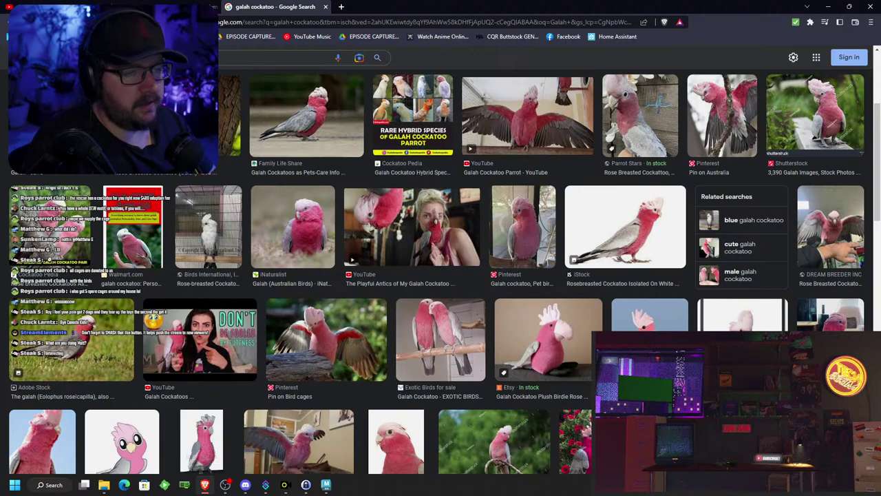
pyautogui.click(162, 58)
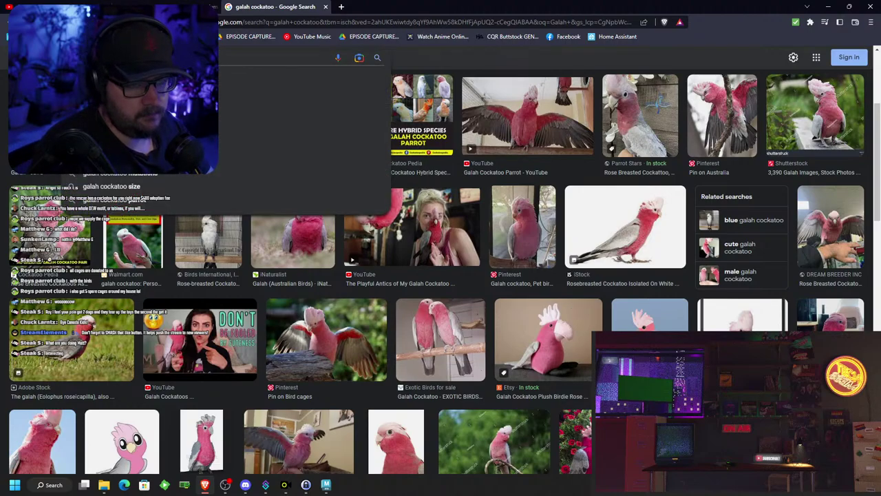
pyautogui.click(42, 58)
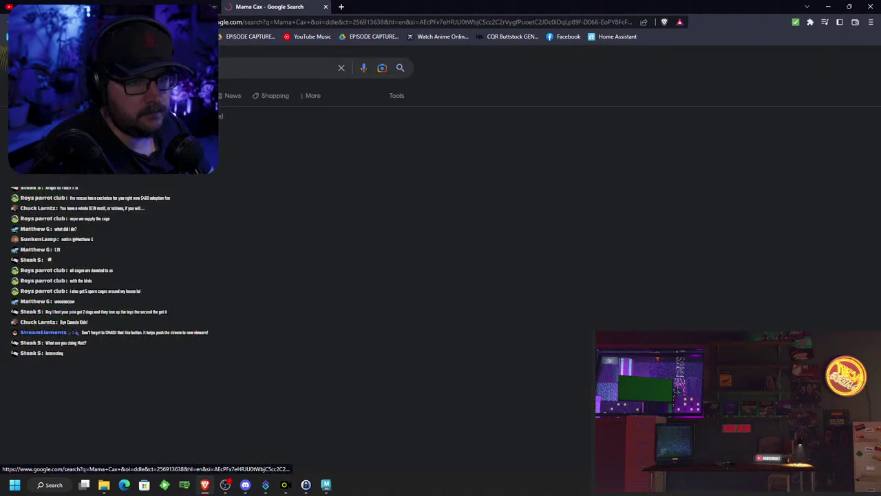
pyautogui.click(326, 7)
pyautogui.click(828, 7)
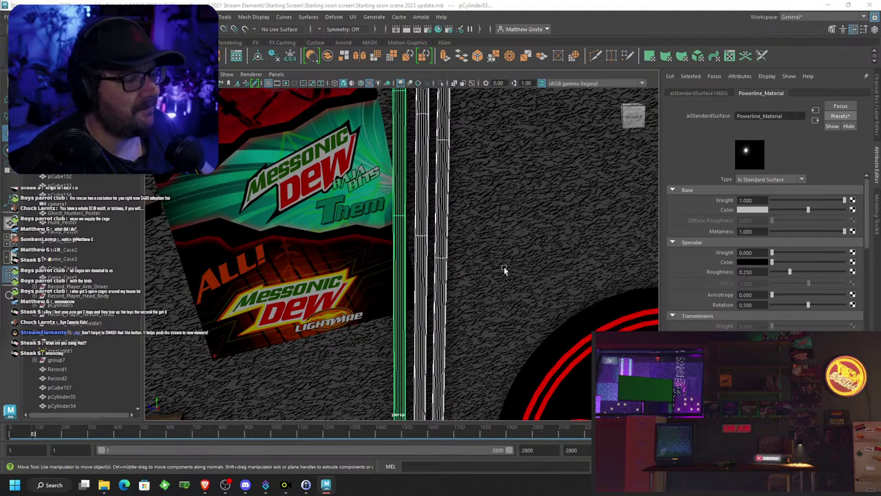
pyautogui.scroll(-5, 503, 270)
pyautogui.keyDown('alt'); pyautogui.moveTo(493, 263); pyautogui.dragTo(526, 257); pyautogui.keyUp('alt')
pyautogui.scroll(2, 489, 266)
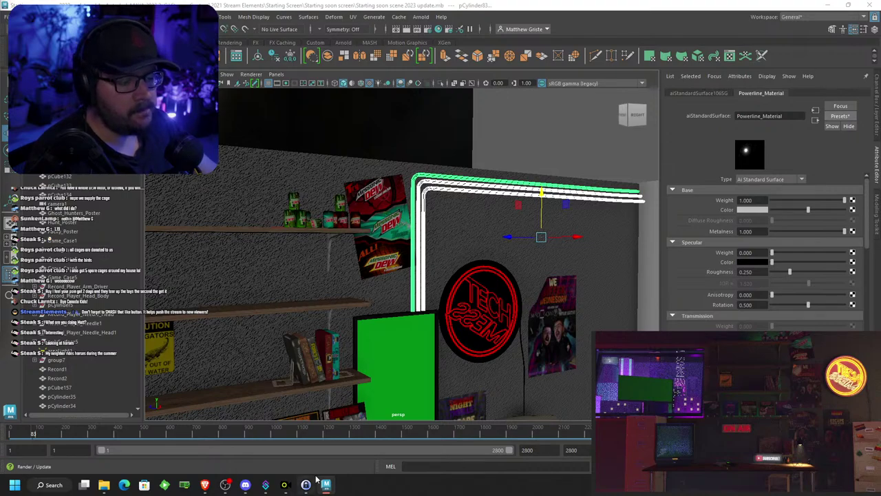
# Open Task Manager, expand the Maya process group to check its status and resource use, and close Task Manager
pyautogui.moveTo(311, 480)
pyautogui.rightClick(355, 488)
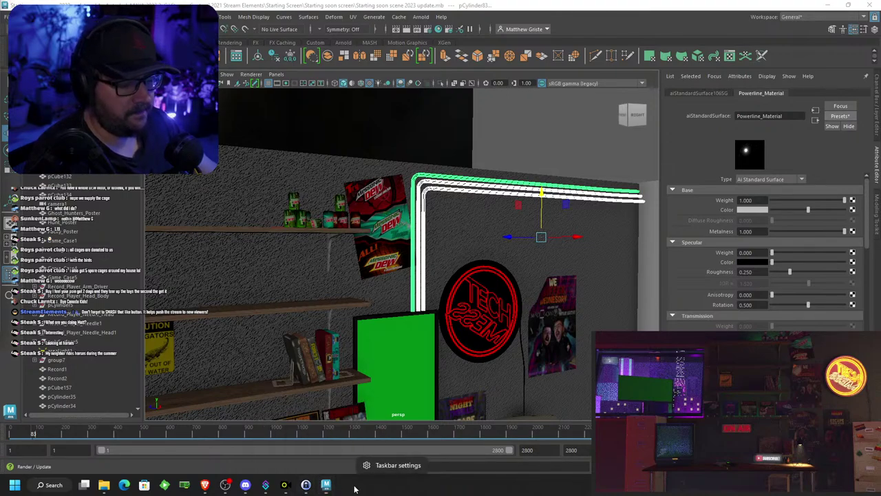
pyautogui.click(355, 488)
pyautogui.click(49, 484)
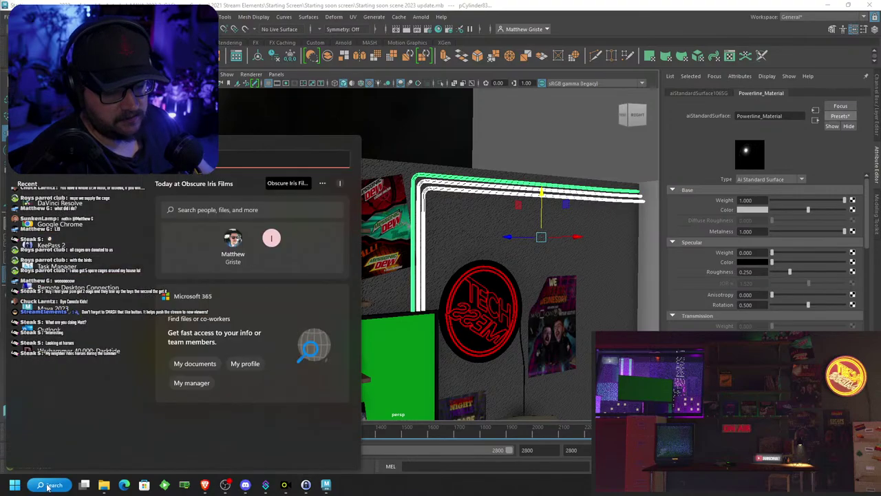
pyautogui.write('task')
pyautogui.press('Return')
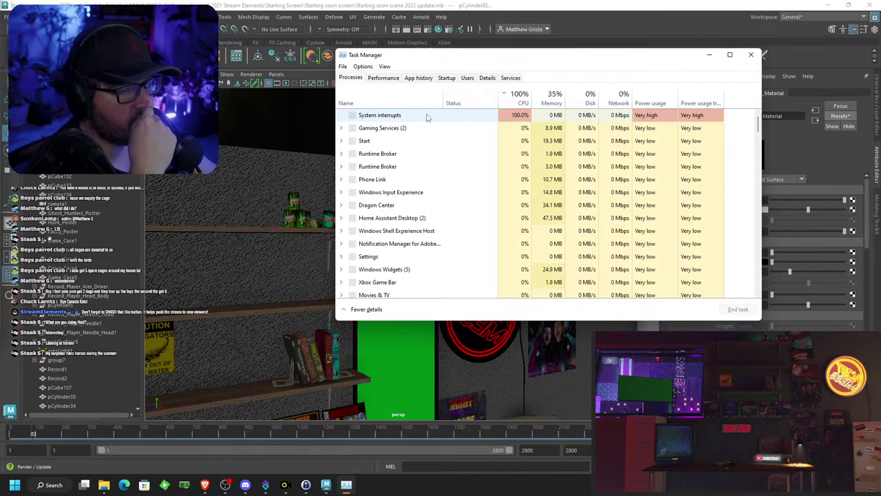
pyautogui.click(340, 116)
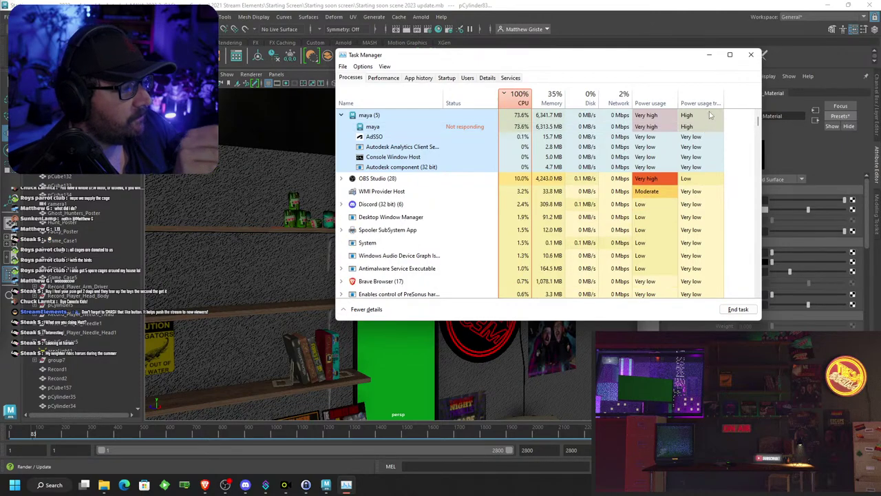
pyautogui.click(751, 54)
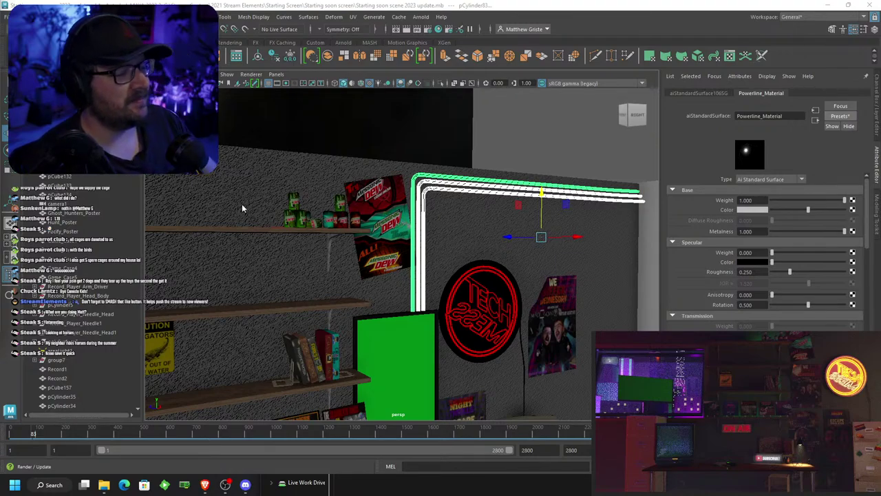
# Check the modified date of the Starting soon scene 2023 update file in its project folder, and close the folder
pyautogui.click(320, 483)
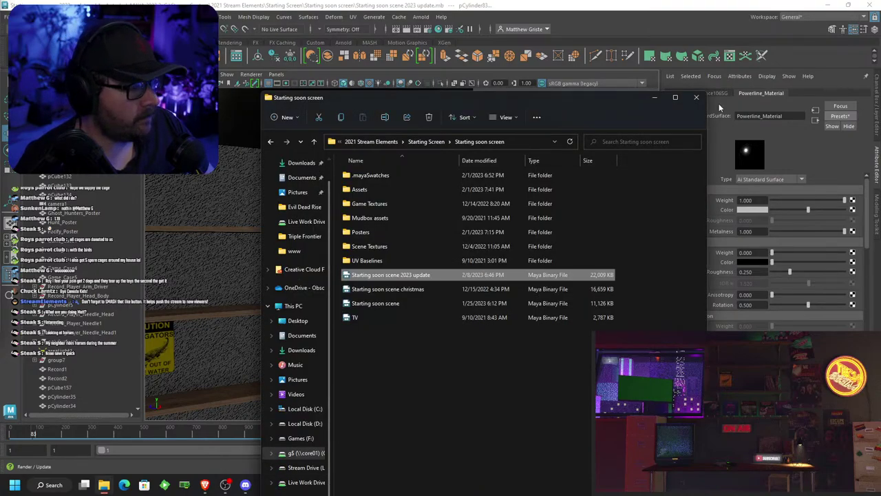
pyautogui.click(696, 98)
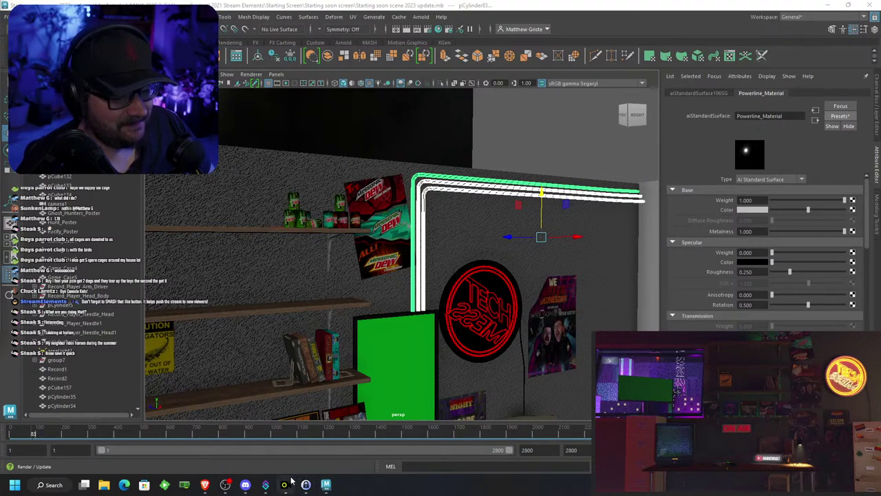
# Open Task Manager, end the entire unresponsive Maya process group, and close Task Manager
pyautogui.click(50, 484)
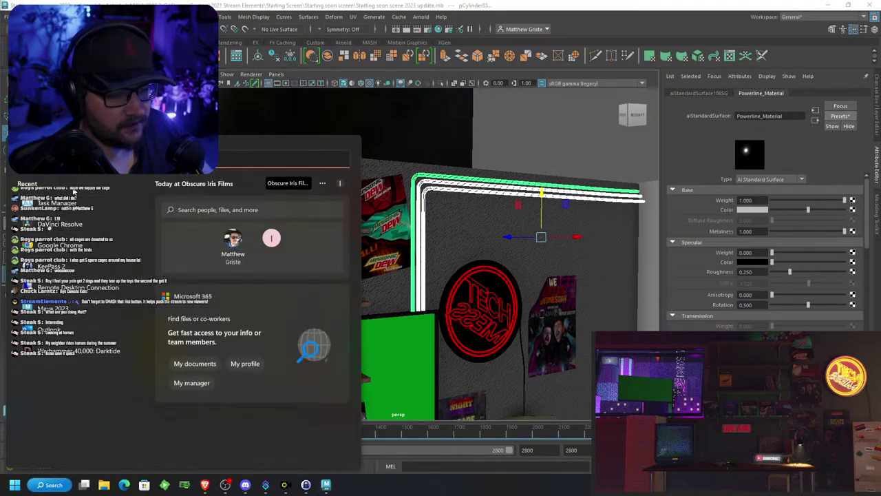
pyautogui.click(66, 202)
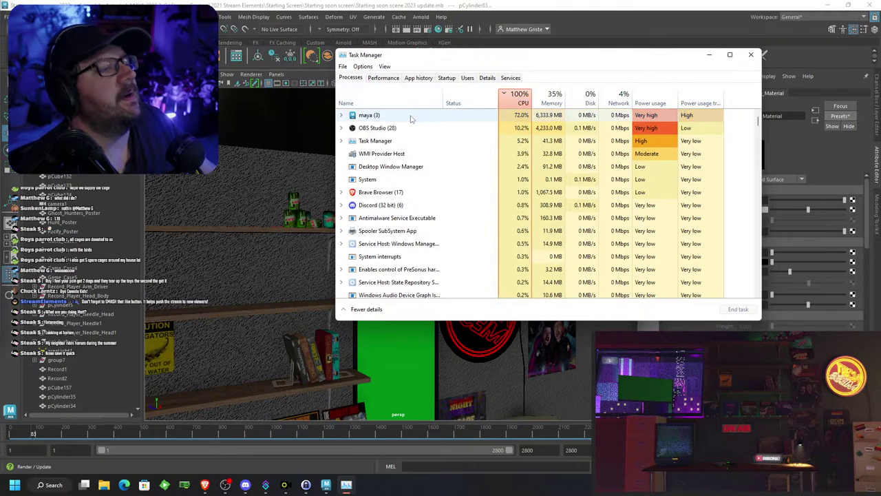
pyautogui.click(342, 116)
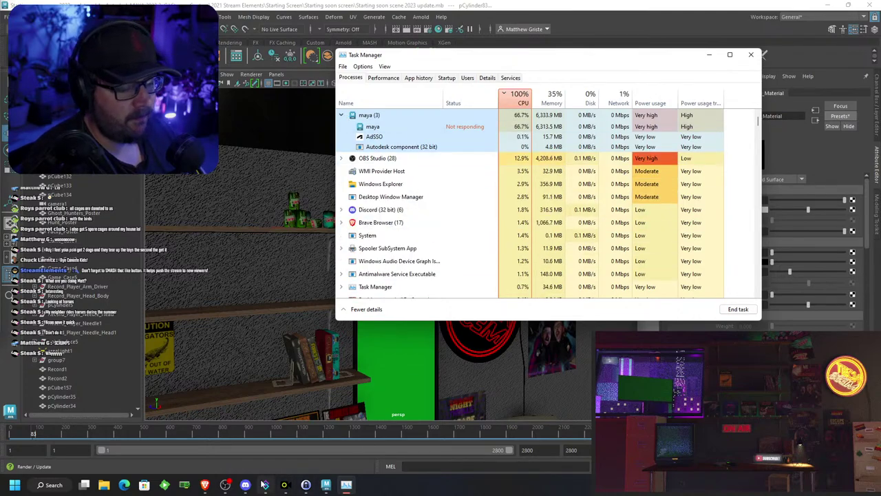
pyautogui.click(327, 484)
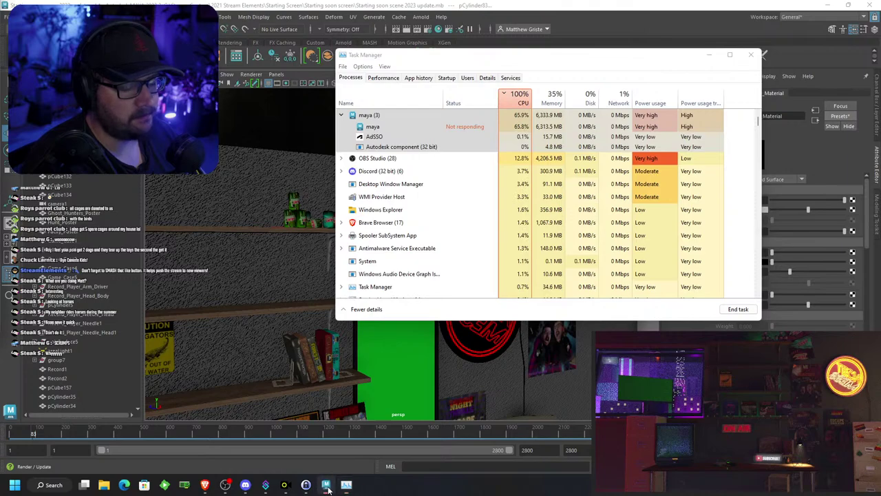
pyautogui.rightClick(328, 486)
pyautogui.click(394, 126)
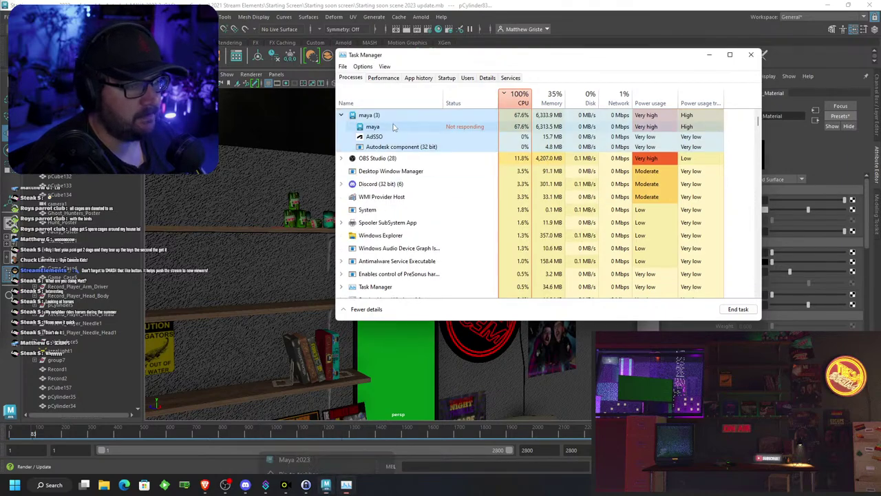
pyautogui.rightClick(394, 127)
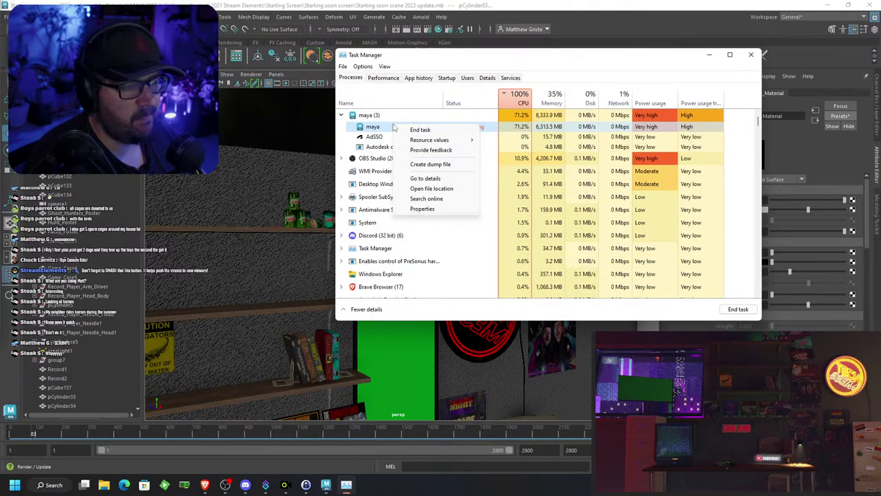
pyautogui.click(430, 65)
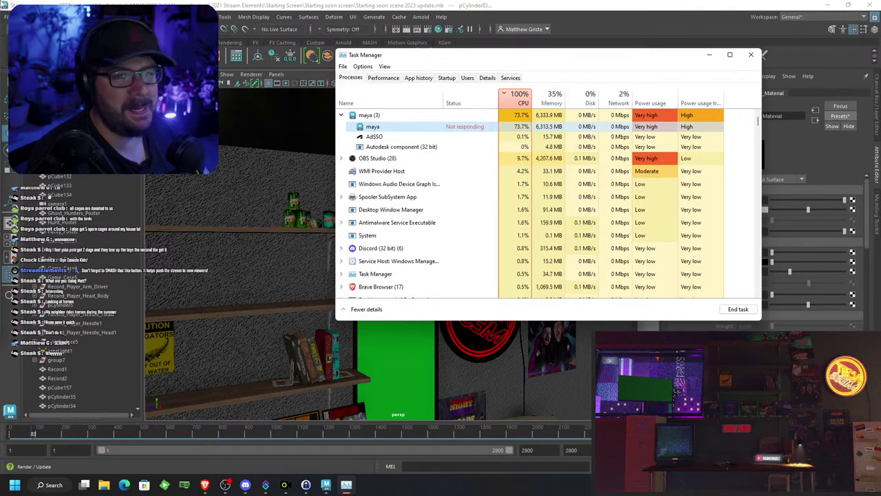
pyautogui.click(2, 4)
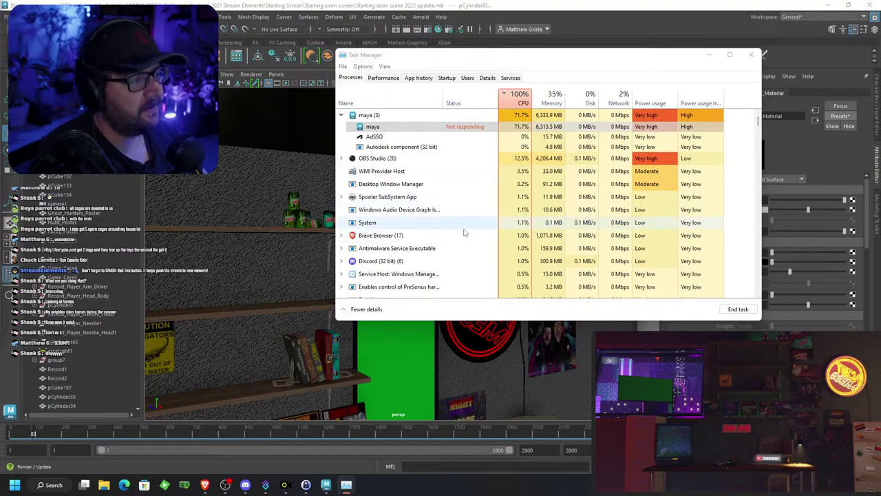
pyautogui.rightClick(383, 118)
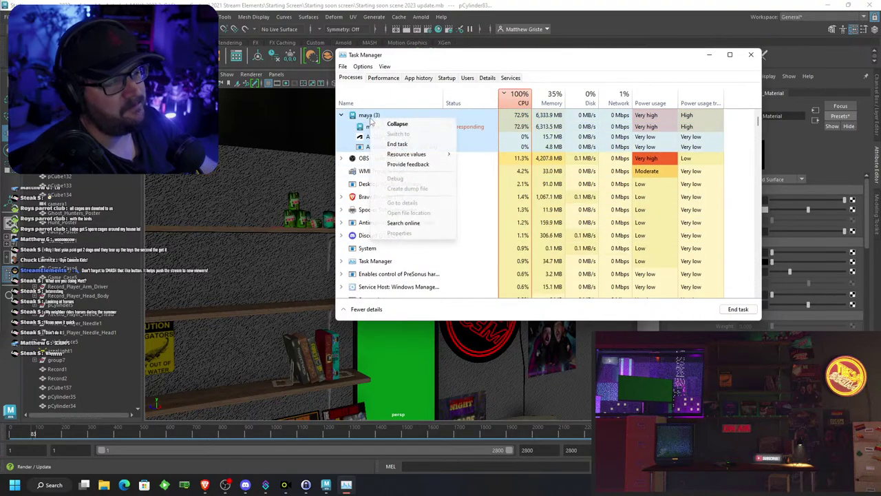
pyautogui.click(408, 144)
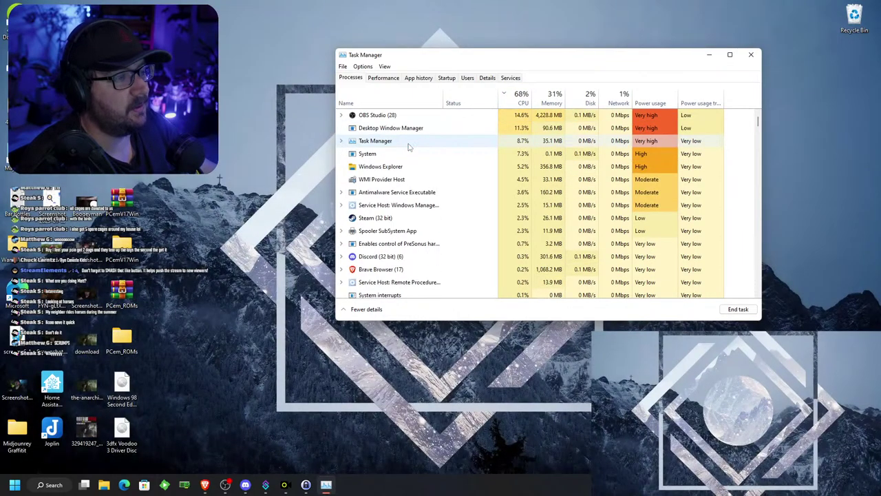
pyautogui.click(751, 56)
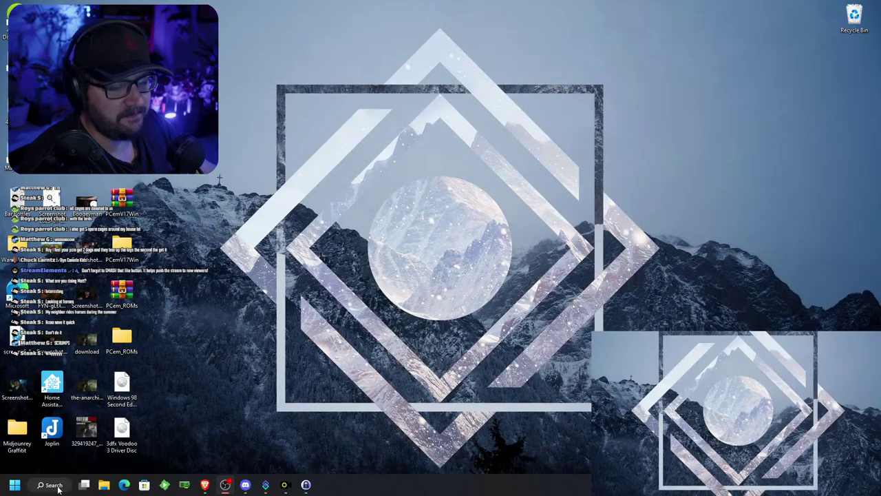
# Open File Explorer and go to the 2021 Stream Elements folder inside Stream Capture on the G: network drive
pyautogui.click(104, 484)
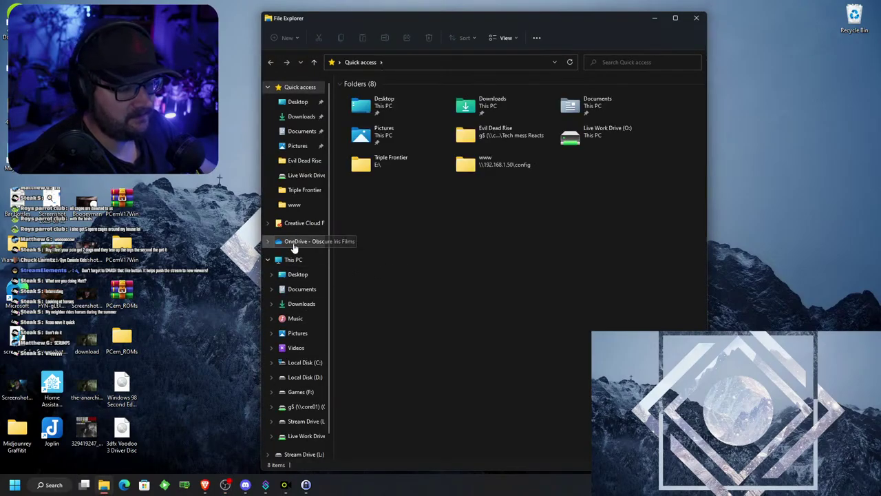
pyautogui.click(293, 259)
pyautogui.click(569, 235)
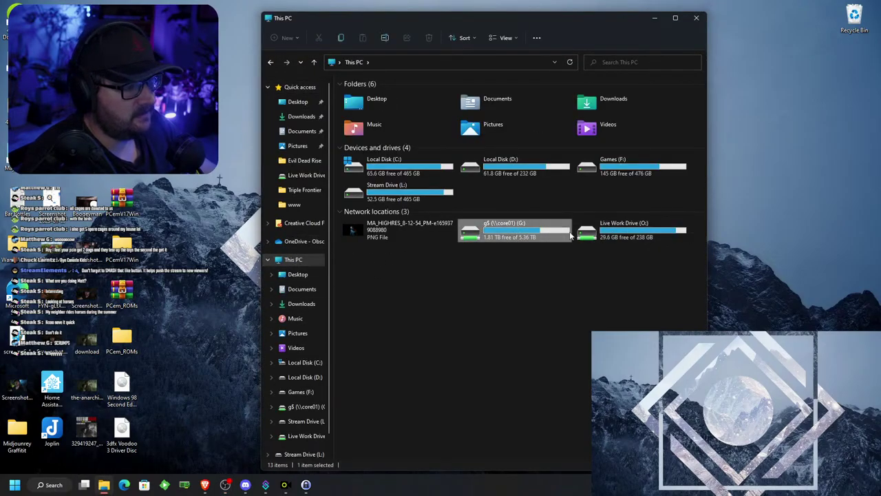
pyautogui.doubleClick(554, 234)
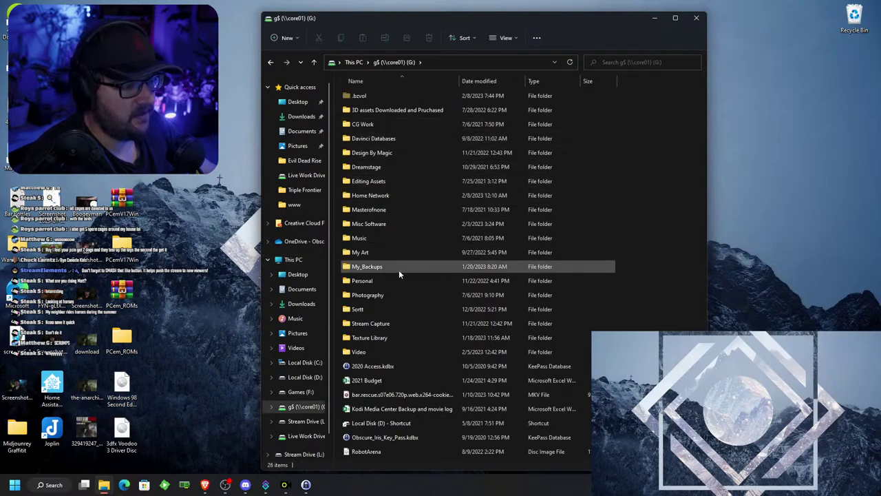
pyautogui.doubleClick(373, 323)
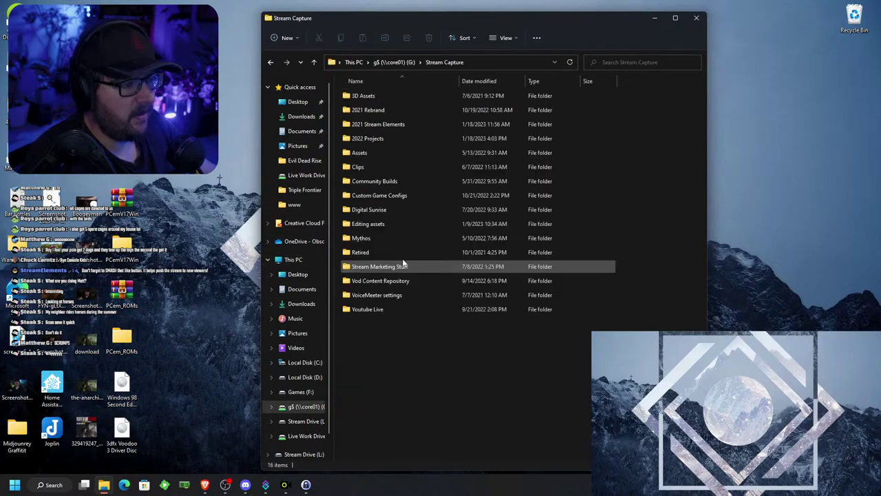
pyautogui.doubleClick(403, 124)
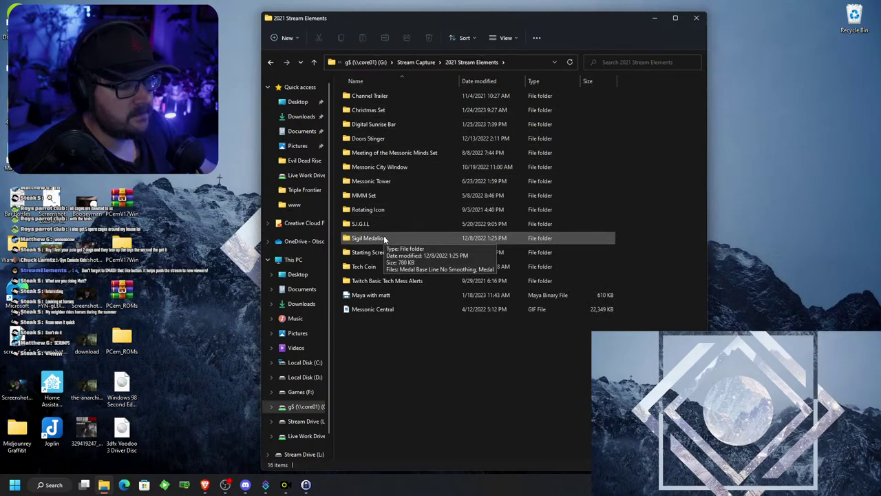
# Open the Maya file Starting soon scene 2023 update from the Starting soon screen folder inside Starting Screen
pyautogui.doubleClick(383, 238)
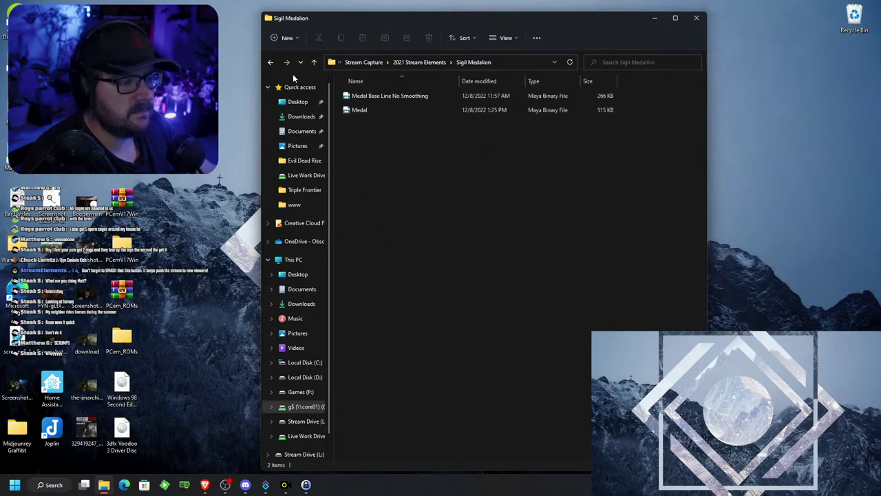
pyautogui.click(271, 62)
pyautogui.click(375, 253)
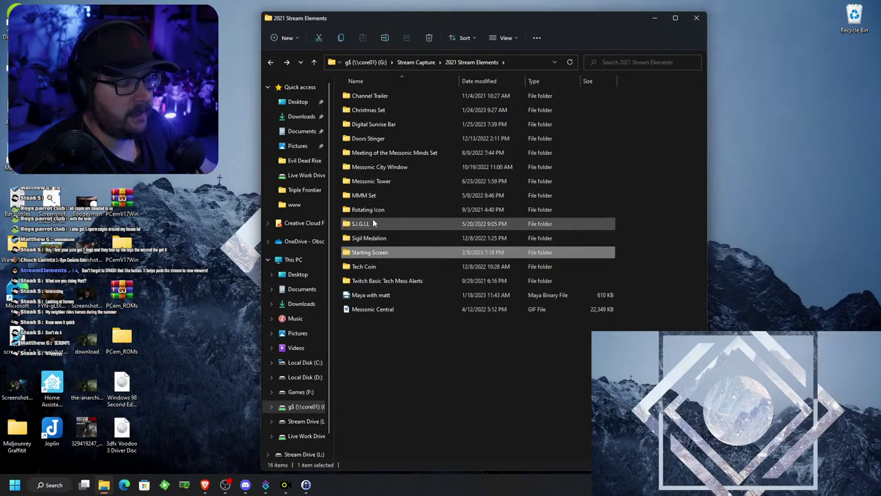
pyautogui.click(373, 258)
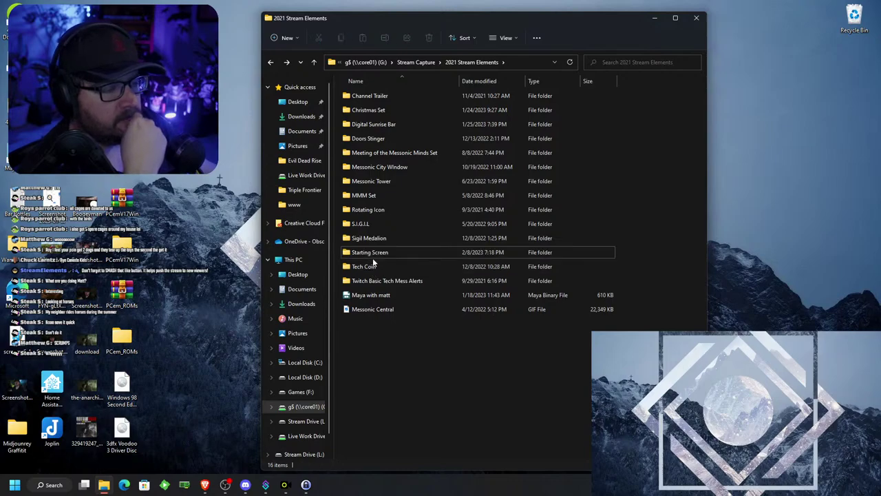
pyautogui.doubleClick(373, 257)
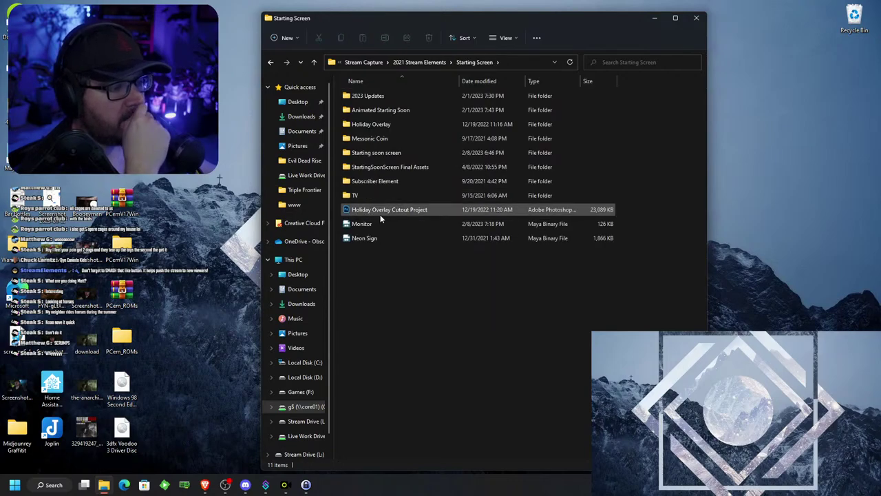
pyautogui.doubleClick(379, 181)
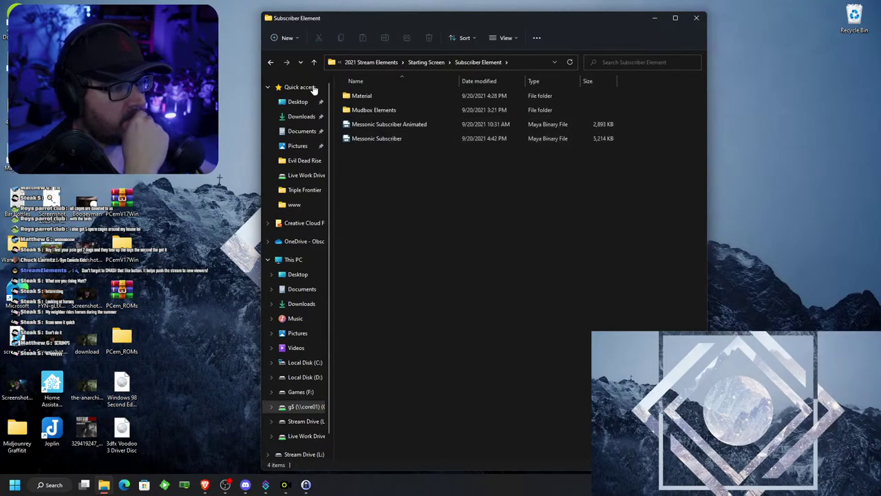
pyautogui.click(270, 61)
pyautogui.doubleClick(373, 155)
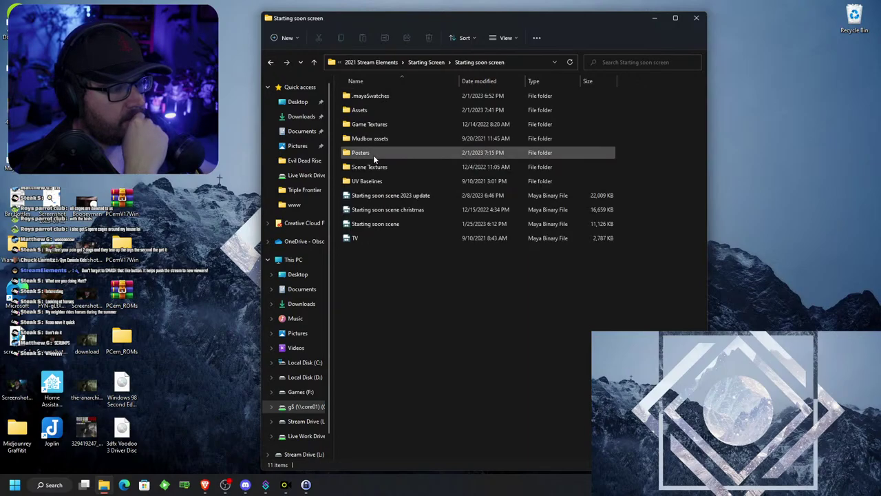
pyautogui.click(379, 196)
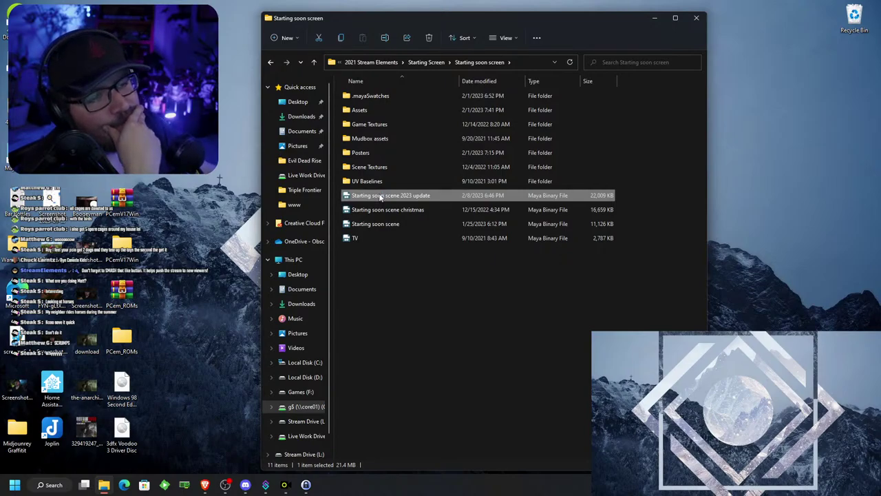
pyautogui.doubleClick(380, 196)
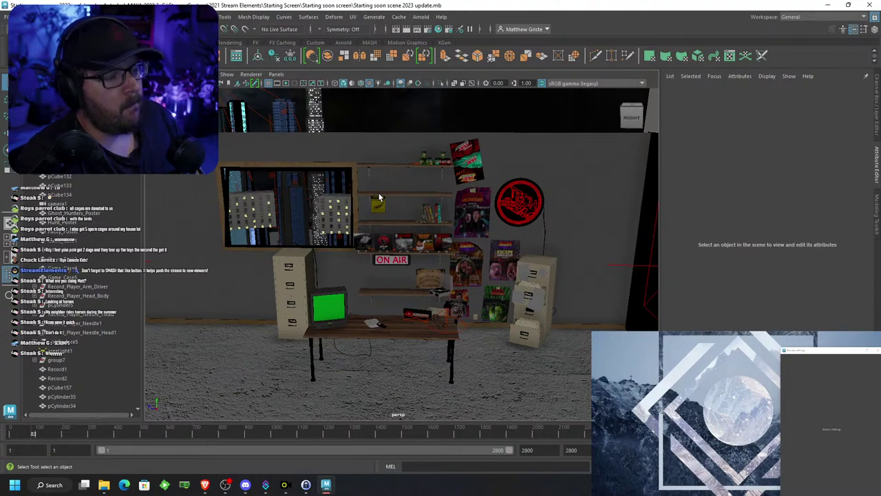
# Cycle the perspective viewport through wireframe and shaded display, ending on textured display
pyautogui.press('4')
pyautogui.press('5')
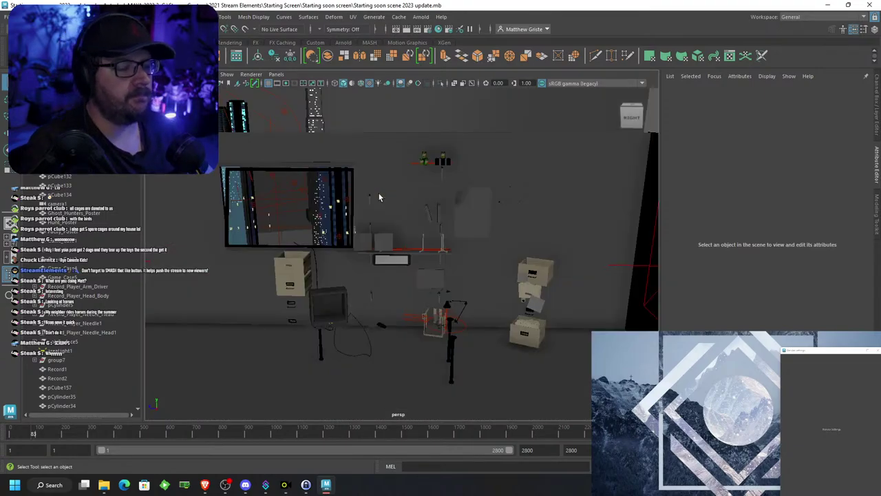
pyautogui.press('6')
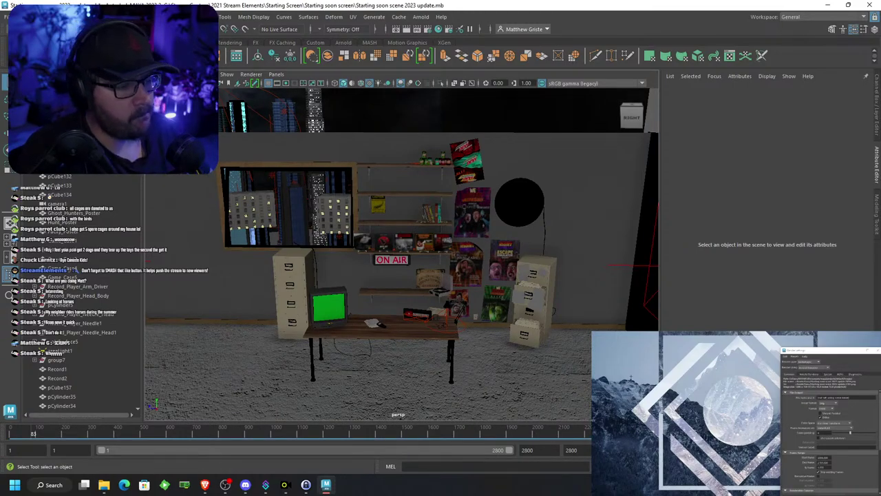
# Move the record player to the opposite end of its shelf at Translate Z 4.907 and rotate it to Y 30.534
pyautogui.scroll(5, 473, 275)
pyautogui.scroll(5, 480, 288)
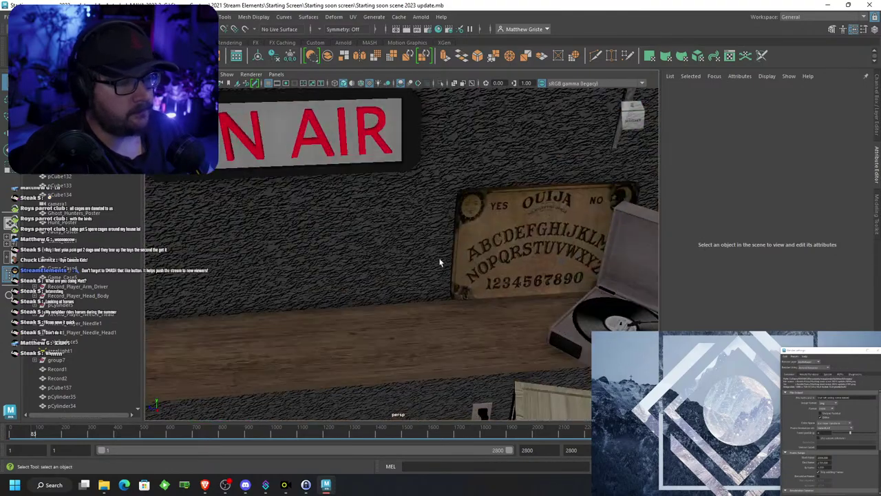
pyautogui.click(599, 324)
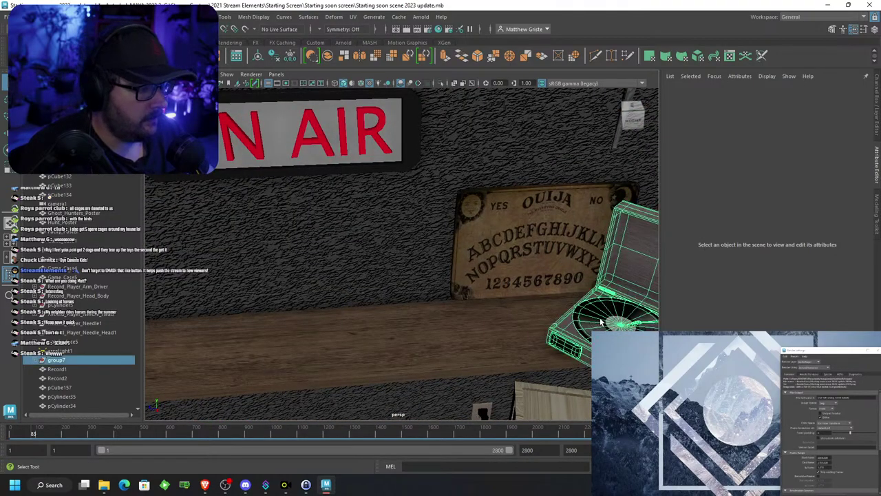
pyautogui.scroll(-5, 478, 309)
pyautogui.press('w')
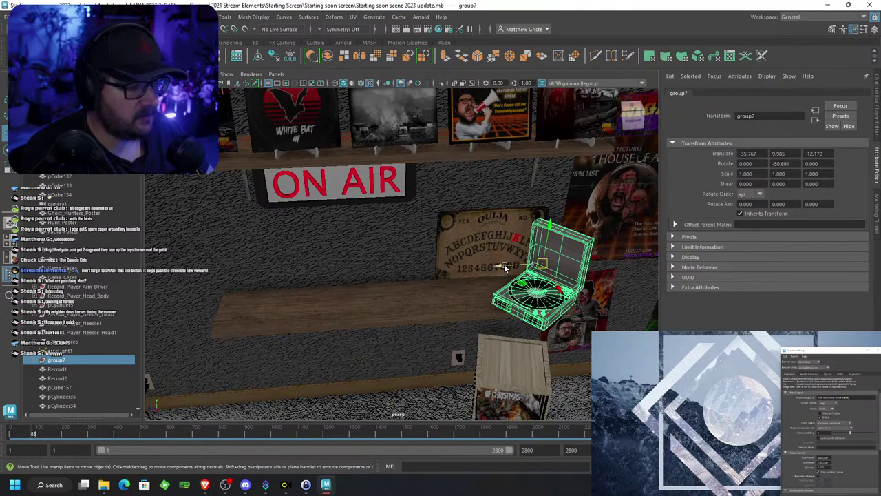
pyautogui.moveTo(502, 265); pyautogui.dragTo(203, 290)
pyautogui.press('e')
pyautogui.moveTo(247, 309); pyautogui.dragTo(387, 239)
pyautogui.press('w')
pyautogui.moveTo(210, 283); pyautogui.dragTo(204, 284)
# Move the We Suffer Wednesday poster to the far side of the round wall sign, at Translate Y 11.794 and Z -14.145
pyautogui.scroll(-6, 294, 292)
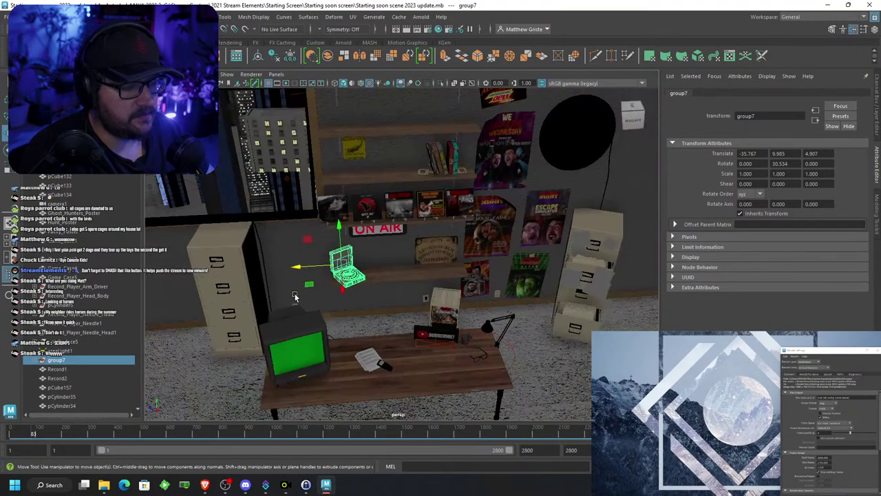
pyautogui.keyDown('alt'); pyautogui.moveTo(413, 324); pyautogui.dragTo(411, 290); pyautogui.keyUp('alt')
pyautogui.keyDown('alt'); pyautogui.moveTo(475, 267); pyautogui.dragTo(292, 333, button='middle'); pyautogui.keyUp('alt')
pyautogui.scroll(5, 291, 333)
pyautogui.keyDown('alt'); pyautogui.moveTo(273, 268); pyautogui.dragTo(391, 322, button='middle'); pyautogui.keyUp('alt')
pyautogui.scroll(2, 391, 322)
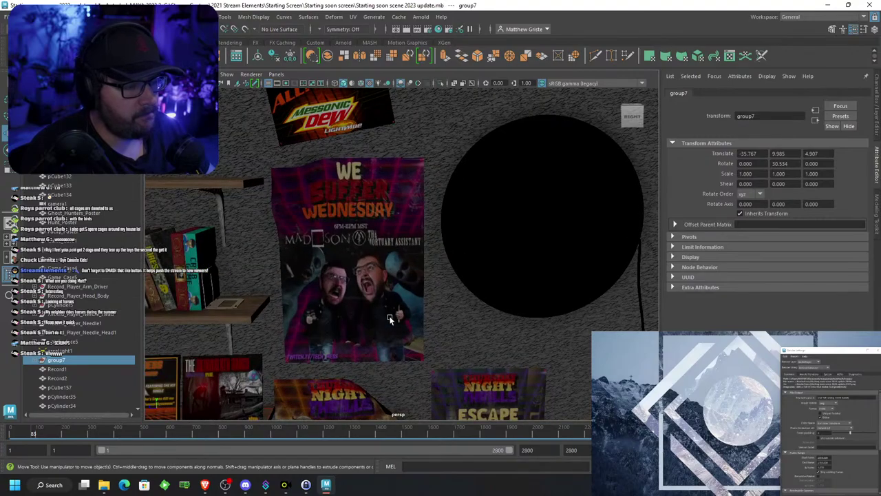
pyautogui.click(389, 315)
pyautogui.press('f')
pyautogui.scroll(-5, 410, 153)
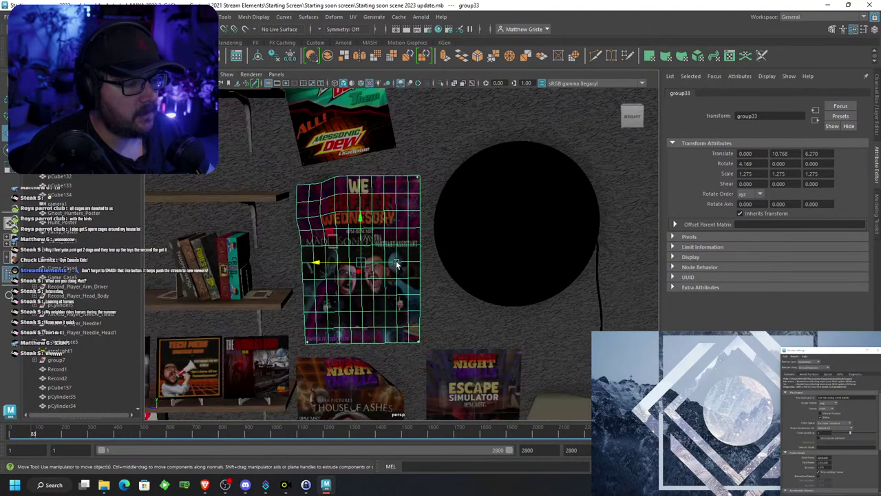
pyautogui.moveTo(336, 259); pyautogui.dragTo(506, 260)
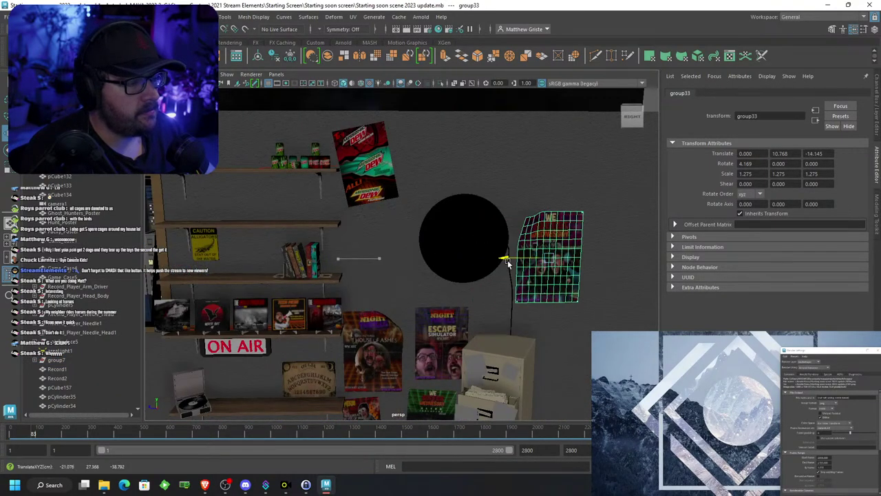
pyautogui.moveTo(547, 228); pyautogui.dragTo(544, 208)
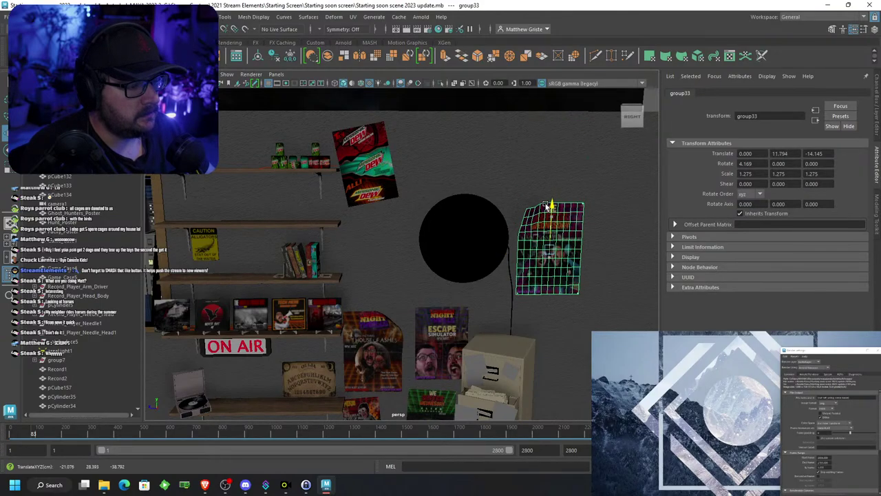
pyautogui.keyDown('alt'); pyautogui.moveTo(461, 308); pyautogui.dragTo(494, 214, button='middle'); pyautogui.keyUp('alt')
pyautogui.scroll(4, 441, 241)
pyautogui.click(420, 250)
pyautogui.scroll(-5, 407, 259)
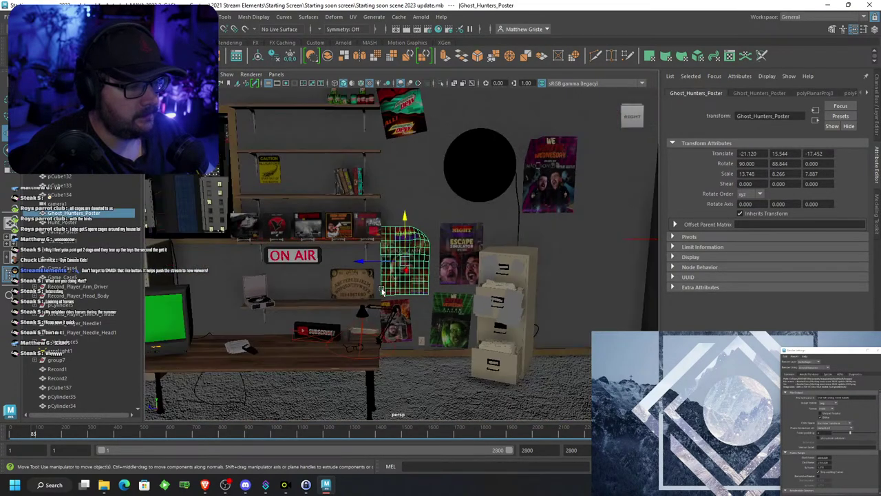
pyautogui.scroll(4, 404, 260)
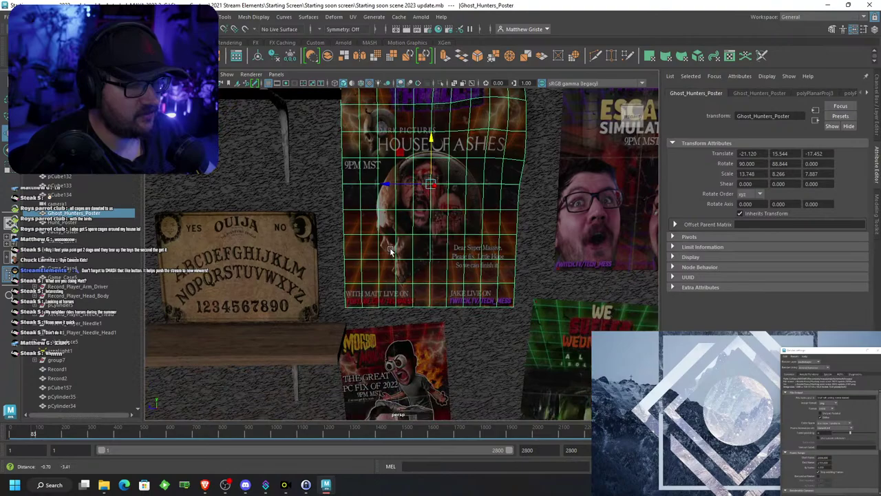
pyautogui.scroll(2, 389, 251)
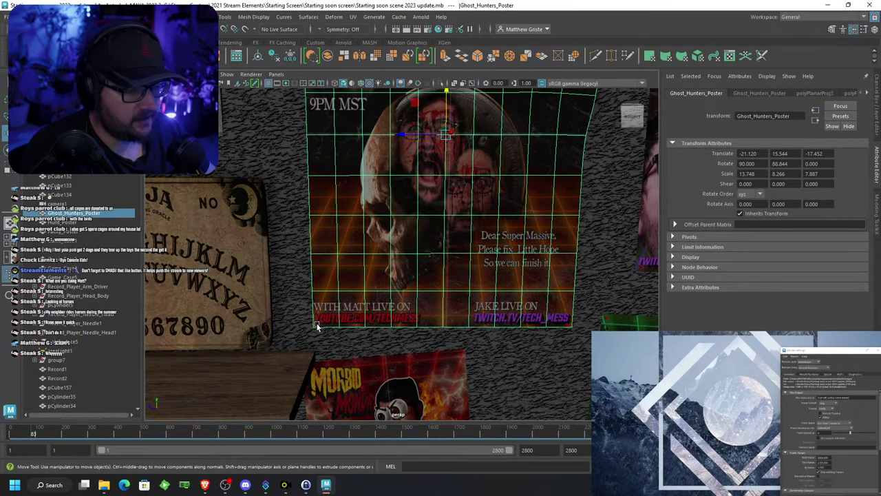
pyautogui.click(315, 325)
pyautogui.click(569, 325)
pyautogui.keyDown('alt'); pyautogui.moveTo(542, 178); pyautogui.dragTo(518, 340, button='middle'); pyautogui.keyUp('alt')
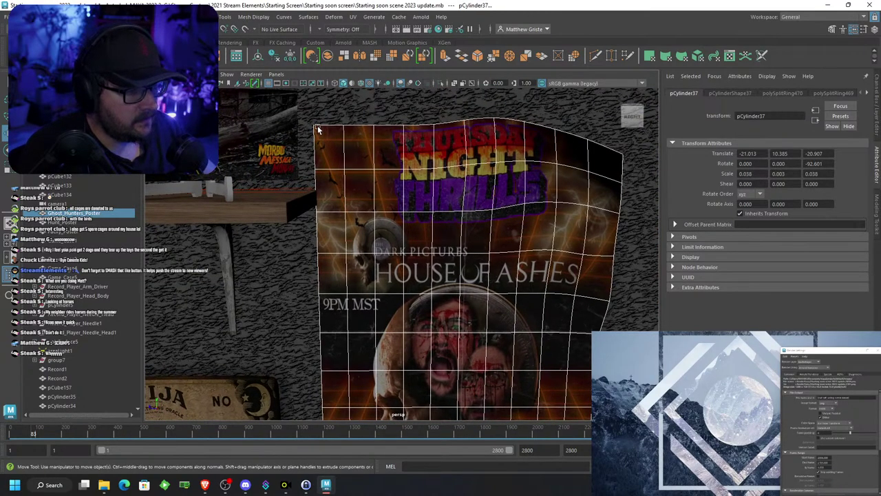
pyautogui.click(317, 128)
pyautogui.scroll(-10, 375, 178)
pyautogui.keyDown('alt'); pyautogui.moveTo(411, 289); pyautogui.dragTo(451, 220, button='middle'); pyautogui.keyUp('alt')
pyautogui.scroll(4, 450, 219)
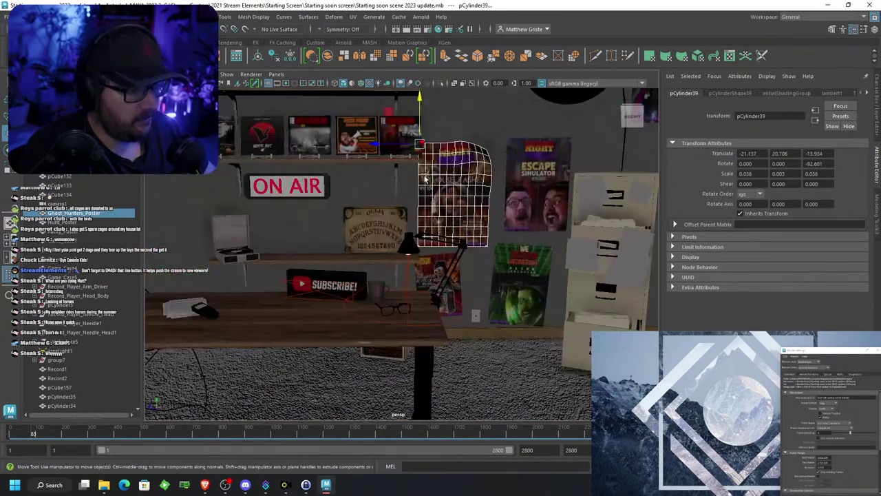
pyautogui.moveTo(456, 154)
pyautogui.keyDown('alt'); pyautogui.mouseDown(button='middle')
pyautogui.moveTo(459, 173)
pyautogui.moveTo(451, 144)
pyautogui.mouseUp(button='middle'); pyautogui.keyUp('alt')
pyautogui.scroll(10, 438, 256)
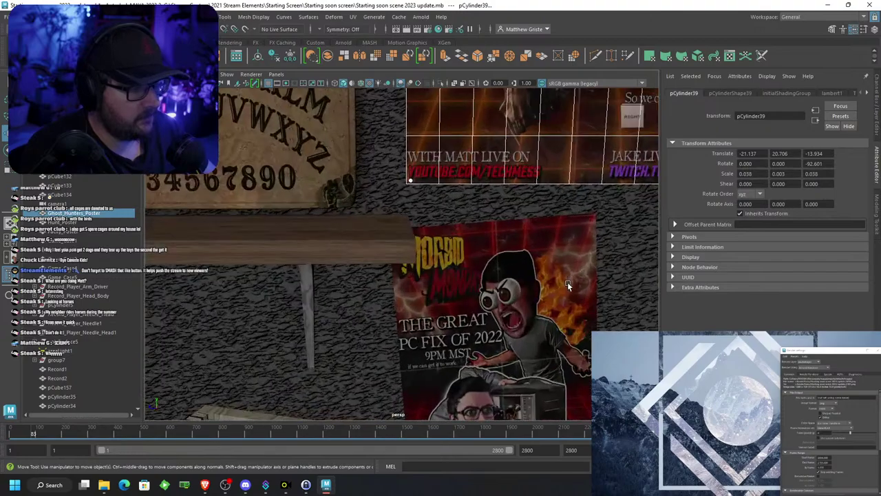
# Select the Great PC Fix of 2022 poster together with its four corner pins
pyautogui.click(567, 282)
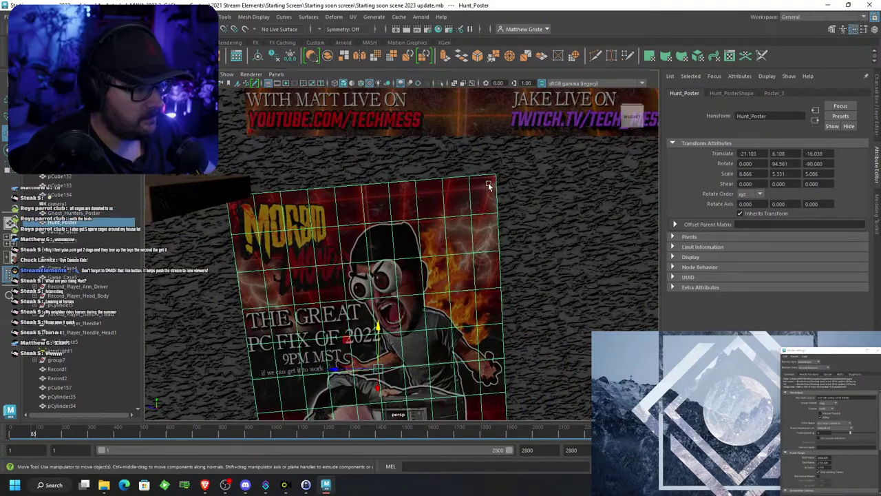
pyautogui.click(488, 184)
pyautogui.click(233, 209)
pyautogui.press('f')
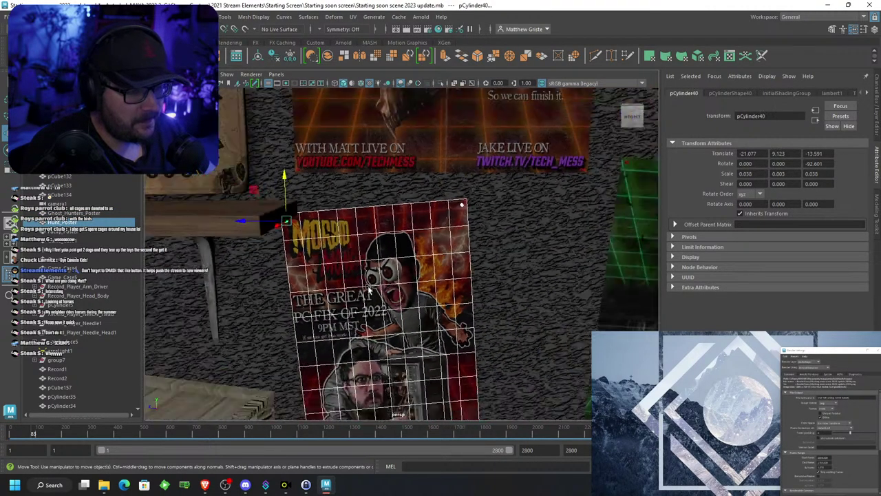
pyautogui.click(442, 349)
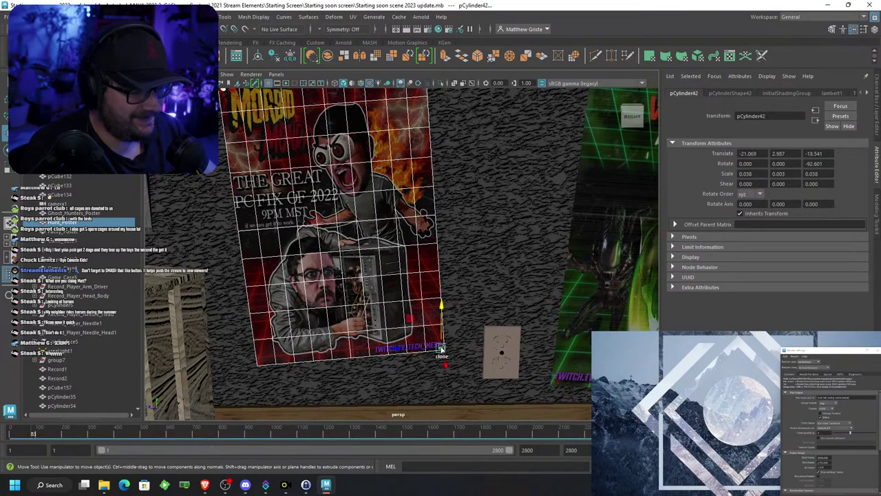
pyautogui.click(255, 363)
pyautogui.press('f')
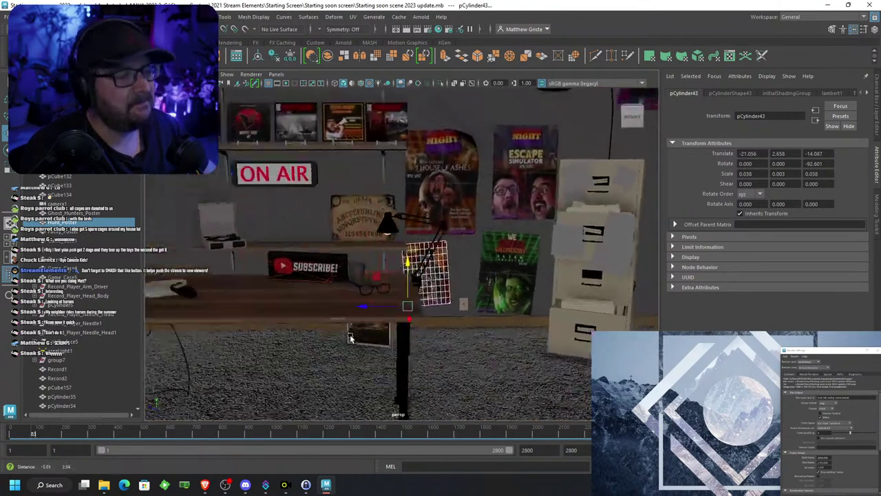
# Move the selected poster and pins to the wall beyond the record player, with the last-selected pin at Translate Y 8.605 and Z 12.923
pyautogui.moveTo(385, 280); pyautogui.dragTo(124, 282)
pyautogui.press('f')
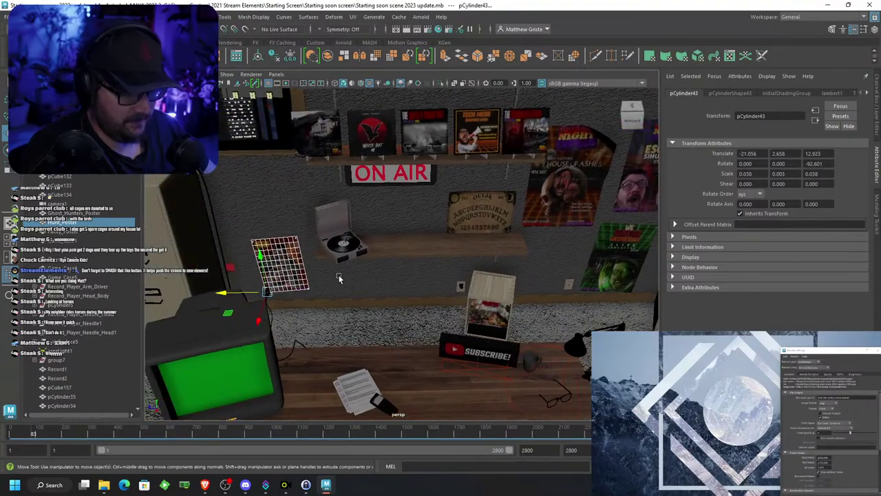
pyautogui.moveTo(269, 257); pyautogui.dragTo(256, 205)
pyautogui.press('f')
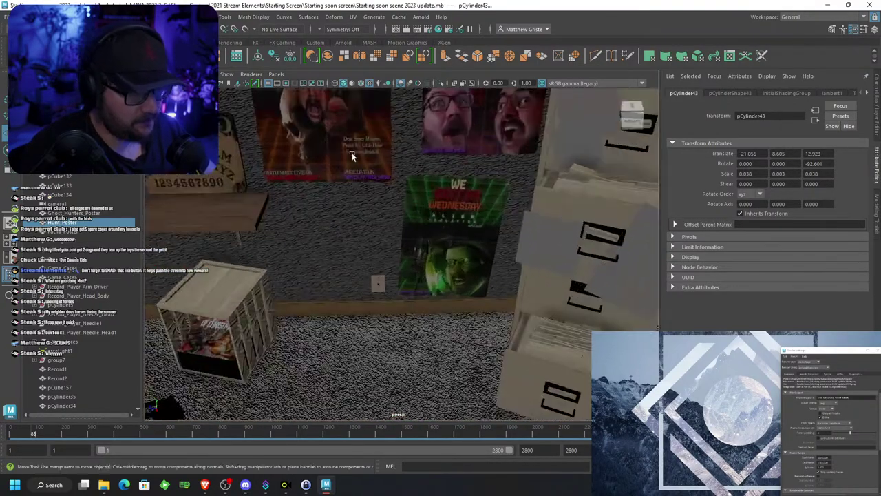
# Select the House of Ashes poster together with its corner pins
pyautogui.click(418, 240)
pyautogui.press('f')
pyautogui.click(283, 284)
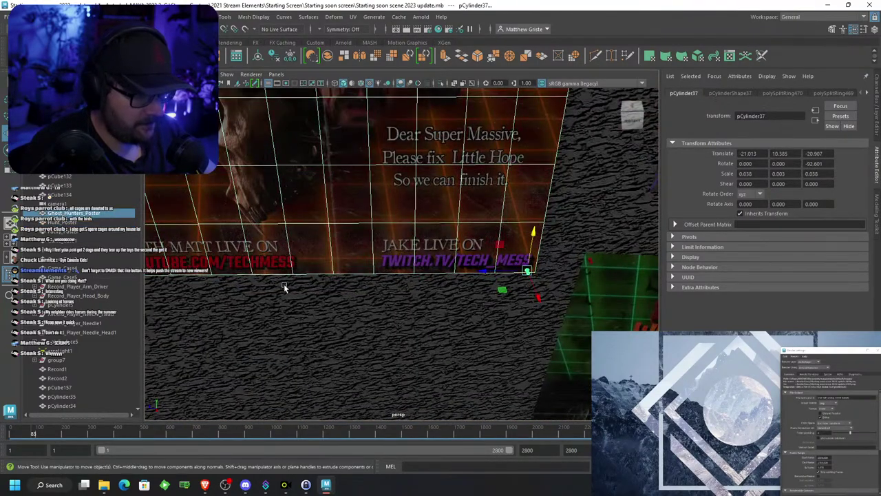
pyautogui.press('f')
pyautogui.click(284, 274)
pyautogui.press('f')
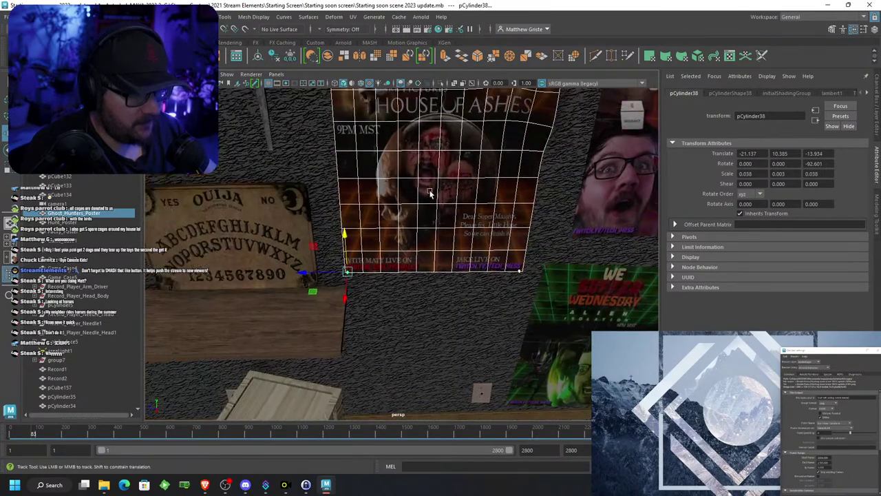
pyautogui.keyDown('shift'); pyautogui.click(325, 183); pyautogui.keyUp('shift')
# Lower the House of Ashes poster and its pins on the wall, with the last-selected pin at Translate Y 14.355
pyautogui.keyDown('alt'); pyautogui.moveTo(325, 183); pyautogui.dragTo(386, 297, button='right'); pyautogui.keyUp('alt')
pyautogui.moveTo(373, 183); pyautogui.dragTo(373, 266)
pyautogui.scroll(-2, 419, 304)
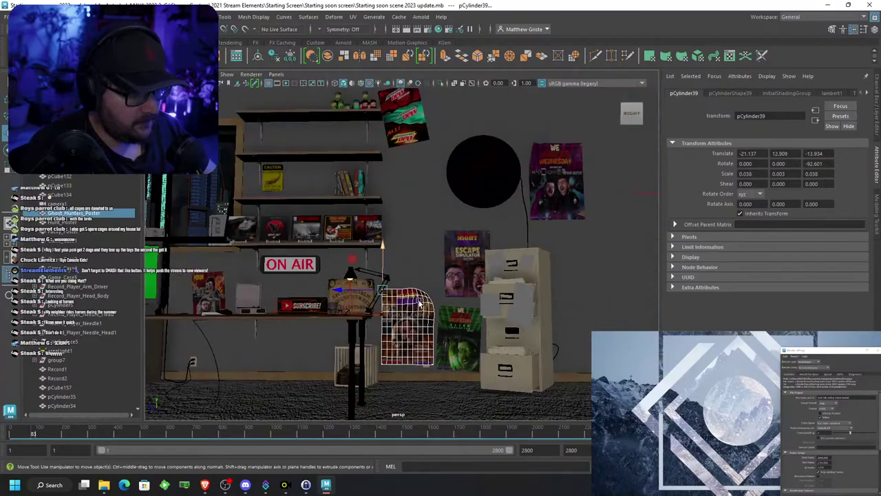
pyautogui.keyDown('alt'); pyautogui.moveTo(419, 305); pyautogui.dragTo(424, 263, button='middle'); pyautogui.keyUp('alt')
pyautogui.scroll(1, 424, 263)
pyautogui.moveTo(385, 218); pyautogui.dragTo(478, 251)
pyautogui.scroll(-4, 385, 213)
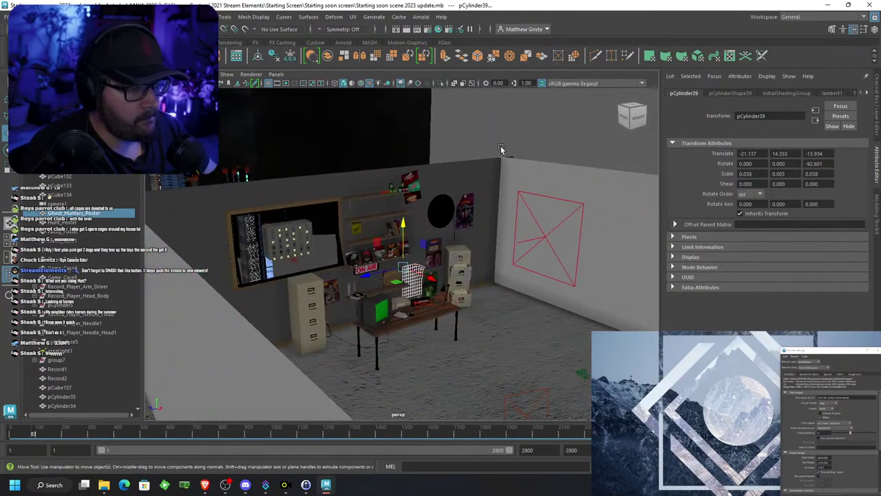
# Deselect everything and save the scene
pyautogui.click(500, 147)
pyautogui.click(6, 16)
pyautogui.click(498, 230)
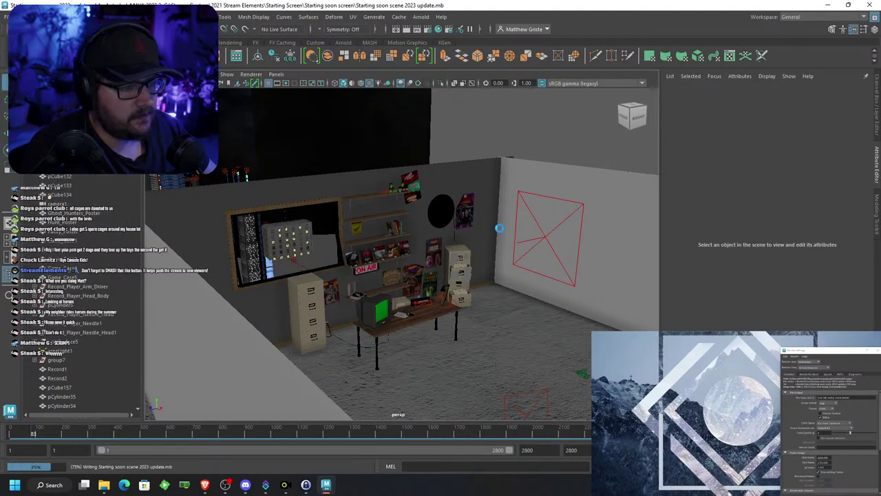
# Start importing a file and browse to G:\Stream Capture\2021 Stream Elements\Starting Screen
pyautogui.keyDown('alt'); pyautogui.moveTo(497, 230); pyautogui.dragTo(436, 267); pyautogui.keyUp('alt')
pyautogui.scroll(-3, 426, 255)
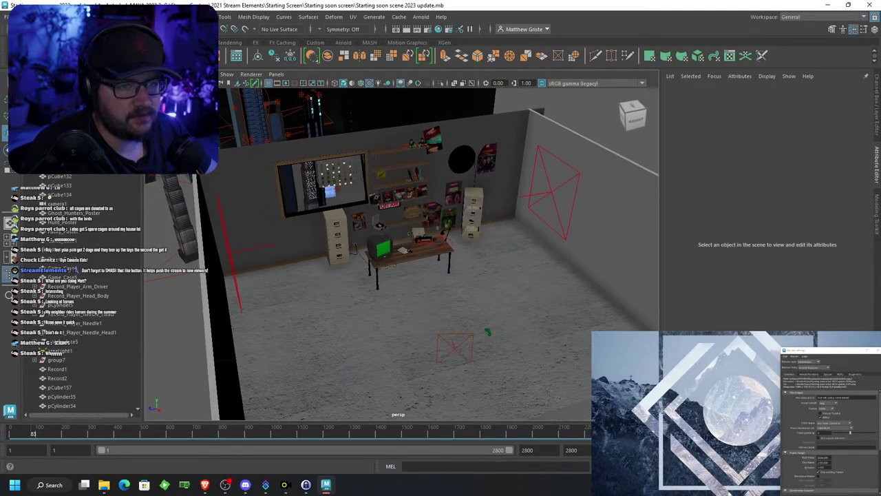
pyautogui.click(6, 16)
pyautogui.moveTo(22, 16)
pyautogui.click(26, 119)
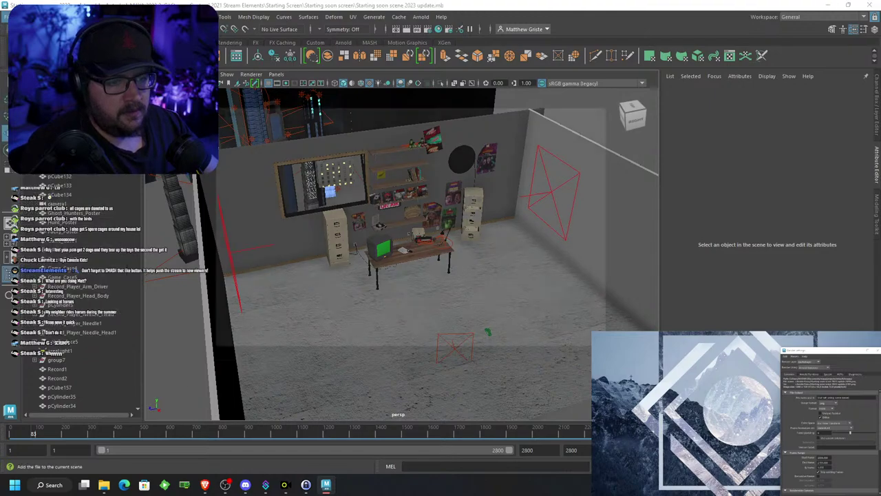
pyautogui.click(227, 141)
pyautogui.click(226, 135)
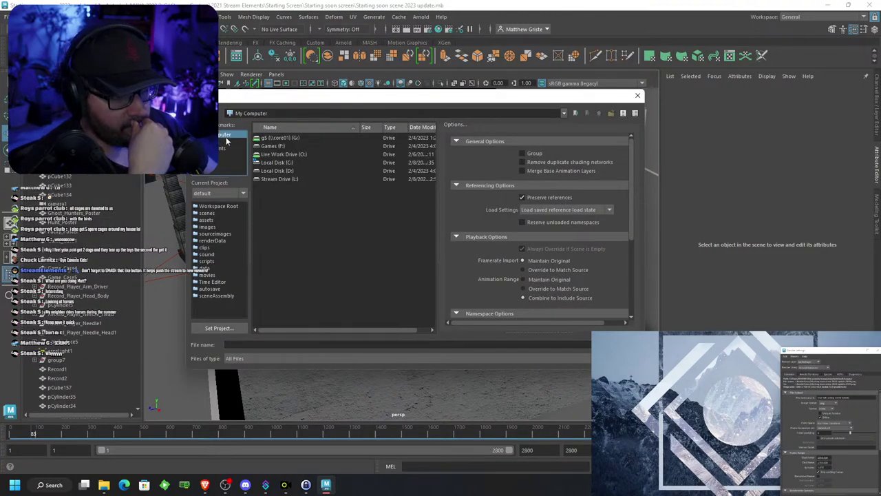
pyautogui.doubleClick(279, 140)
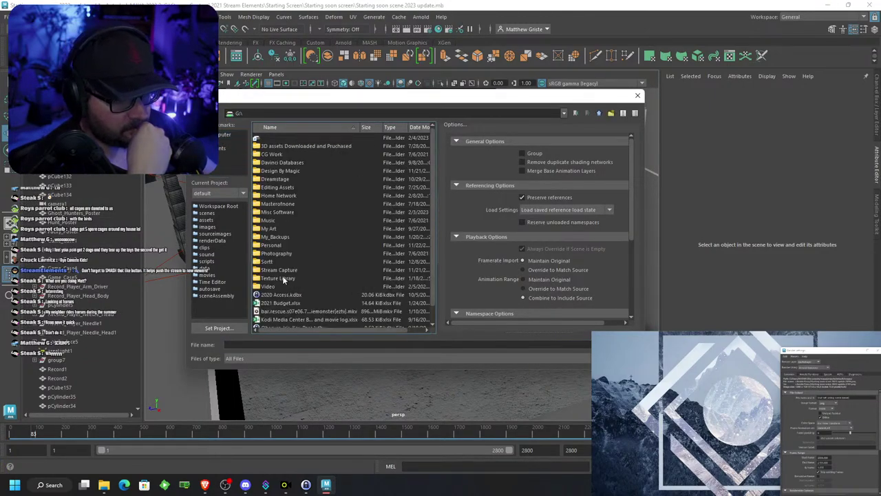
pyautogui.doubleClick(283, 270)
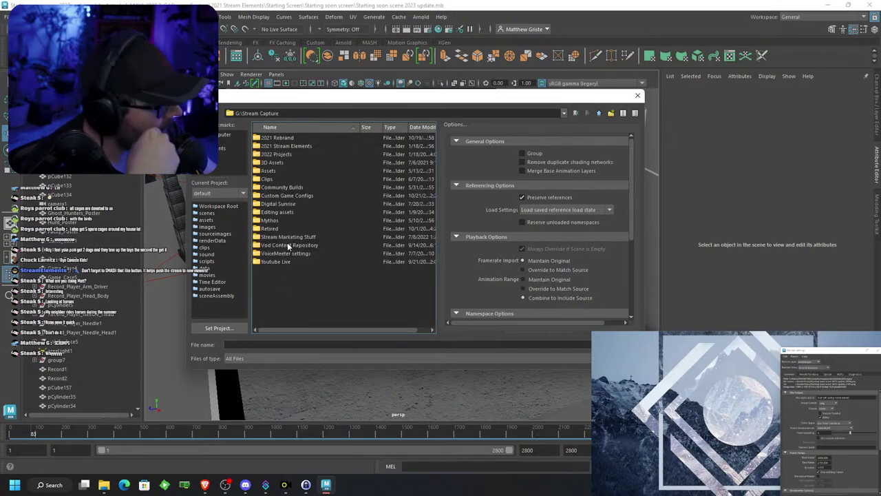
pyautogui.doubleClick(285, 146)
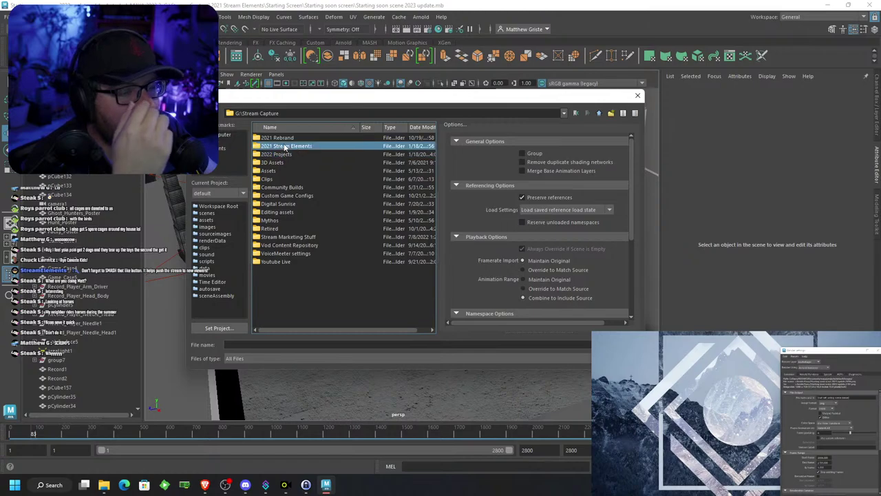
pyautogui.doubleClick(280, 228)
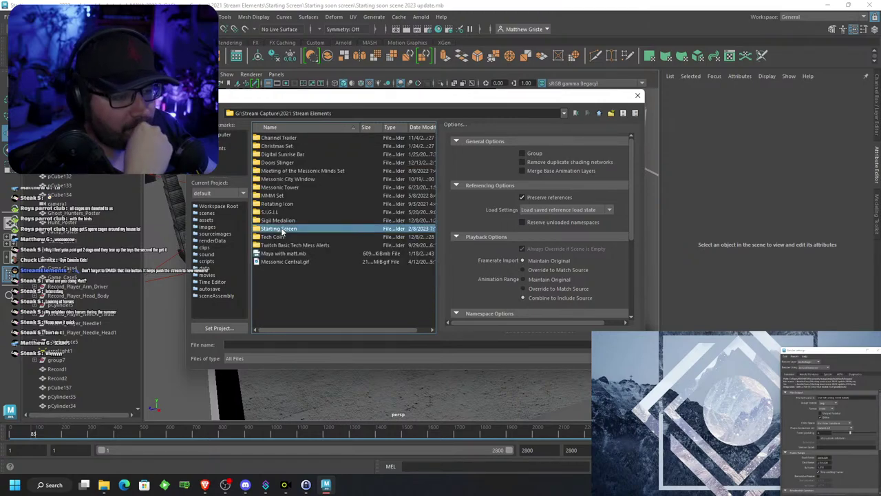
# Import Monitor.mb from the Starting Screen folder into the scene
pyautogui.doubleClick(284, 172)
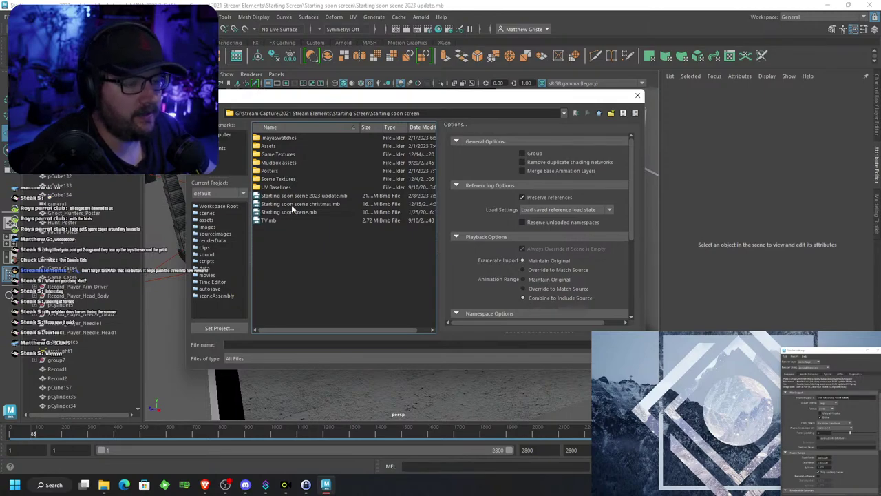
pyautogui.click(598, 115)
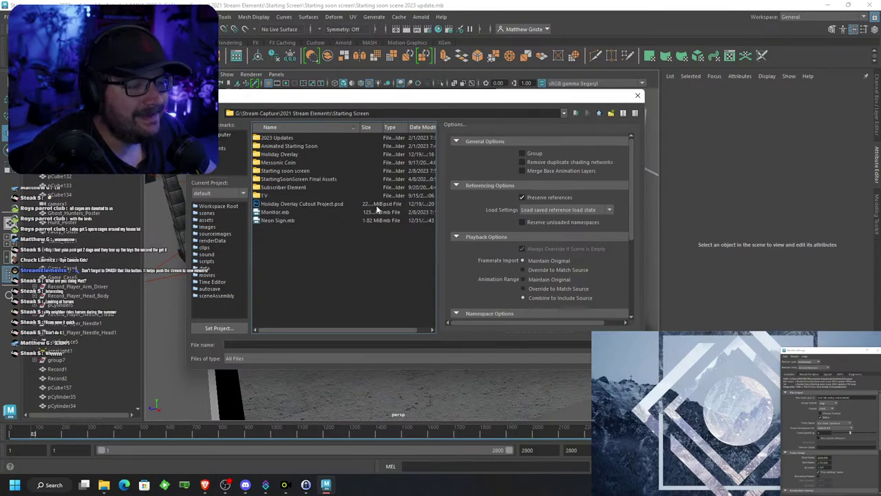
pyautogui.doubleClick(282, 220)
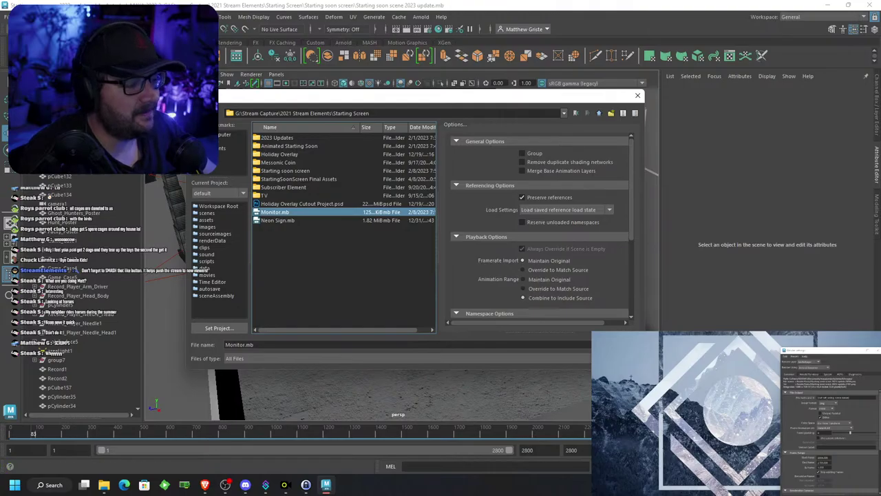
# Select all parts of the imported monitor under the desk: the screen, stand column, rear connector and tripod base
pyautogui.scroll(6, 444, 303)
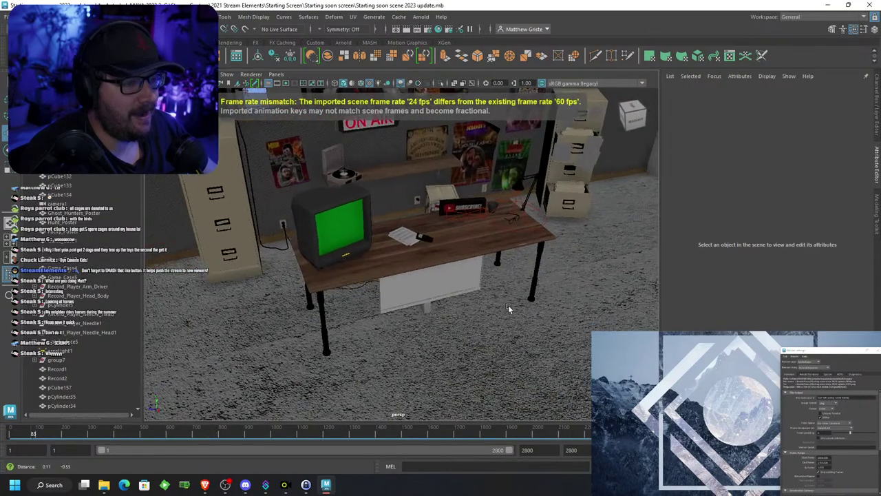
pyautogui.keyDown('alt'); pyautogui.moveTo(503, 283); pyautogui.dragTo(451, 273); pyautogui.keyUp('alt')
pyautogui.scroll(3, 452, 294)
pyautogui.click(452, 295)
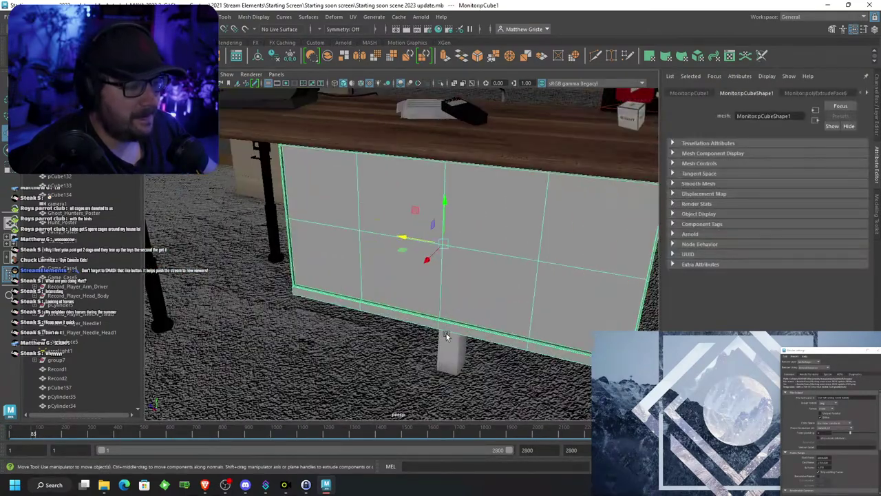
pyautogui.keyDown('shift'); pyautogui.click(446, 335); pyautogui.keyUp('shift')
pyautogui.scroll(-3, 477, 356)
pyautogui.keyDown('alt'); pyautogui.moveTo(477, 356); pyautogui.dragTo(402, 263); pyautogui.keyUp('alt')
pyautogui.scroll(4, 424, 337)
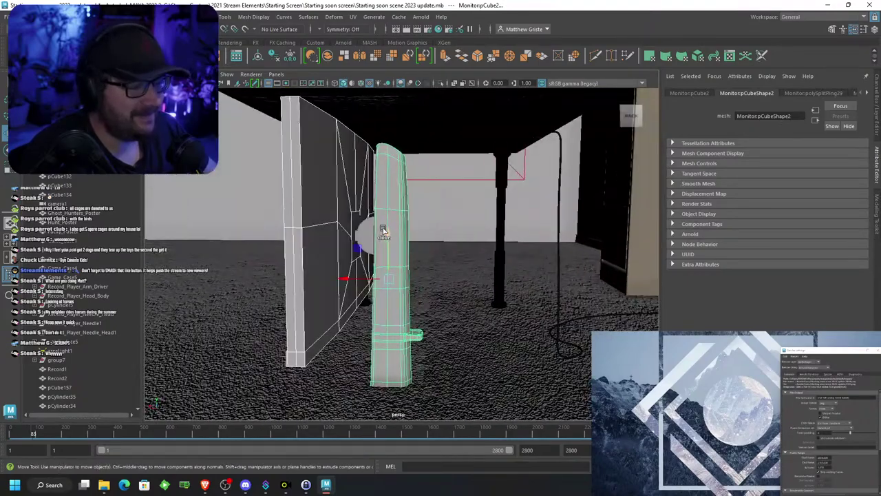
pyautogui.keyDown('shift'); pyautogui.click(371, 231); pyautogui.keyUp('shift')
pyautogui.keyDown('alt'); pyautogui.moveTo(371, 270); pyautogui.dragTo(410, 139, button='middle'); pyautogui.keyUp('alt')
pyautogui.scroll(4, 411, 159)
pyautogui.keyDown('shift'); pyautogui.click(412, 190); pyautogui.keyUp('shift')
pyautogui.scroll(-6, 414, 192)
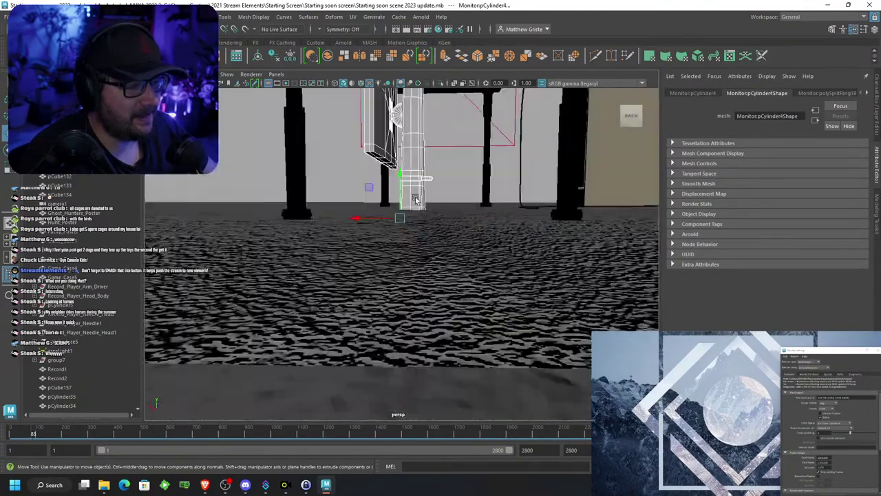
# Raise the selected monitor parts from the floor to well above the desktop
pyautogui.keyDown('alt'); pyautogui.moveTo(418, 195); pyautogui.dragTo(433, 222, button='middle'); pyautogui.keyUp('alt')
pyautogui.keyDown('alt'); pyautogui.moveTo(434, 221); pyautogui.dragTo(453, 297); pyautogui.keyUp('alt')
pyautogui.moveTo(414, 266); pyautogui.dragTo(417, 159)
pyautogui.scroll(4, 417, 160)
pyautogui.keyDown('alt'); pyautogui.moveTo(417, 160); pyautogui.dragTo(436, 204); pyautogui.keyUp('alt')
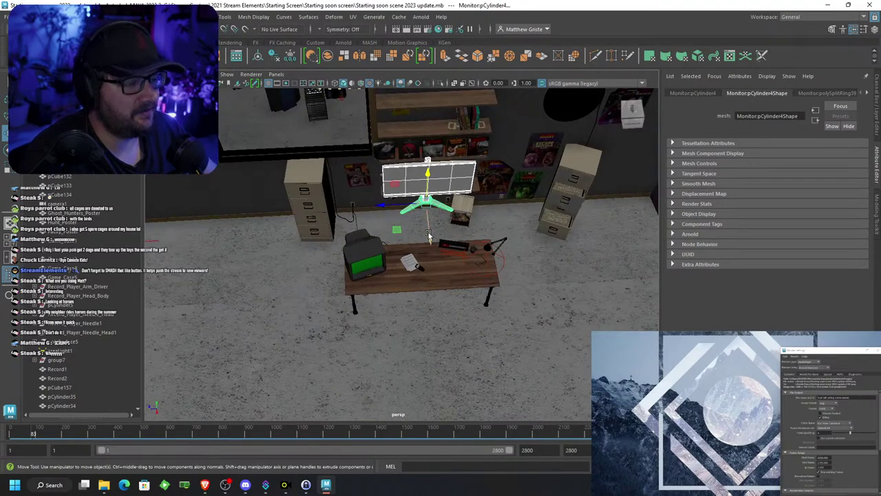
# Move the monitor across to the window, above the filing cabinet beside it
pyautogui.moveTo(428, 236); pyautogui.dragTo(249, 137)
pyautogui.keyDown('alt'); pyautogui.moveTo(306, 153); pyautogui.dragTo(330, 194); pyautogui.keyUp('alt')
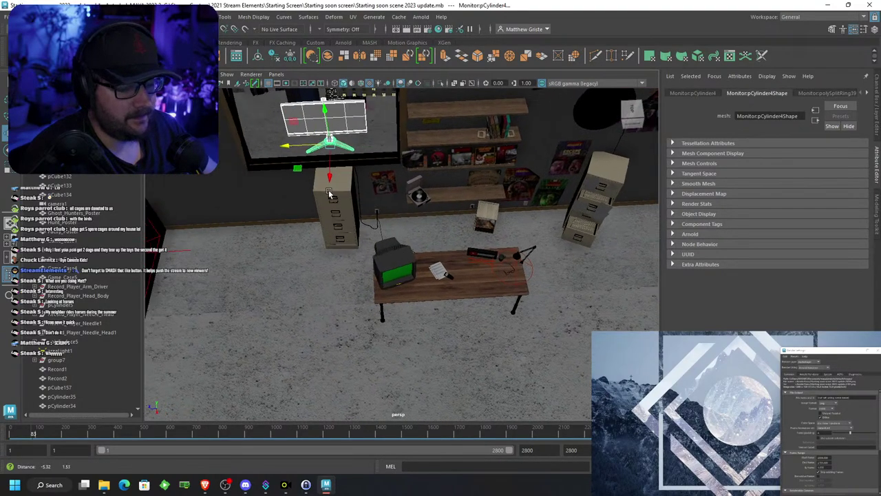
pyautogui.press('f')
pyautogui.scroll(-5, 413, 233)
pyautogui.keyDown('alt'); pyautogui.moveTo(430, 238); pyautogui.dragTo(475, 181); pyautogui.keyUp('alt')
pyautogui.scroll(4, 427, 254)
pyautogui.keyDown('alt'); pyautogui.moveTo(407, 265); pyautogui.dragTo(444, 169, button='middle'); pyautogui.keyUp('alt')
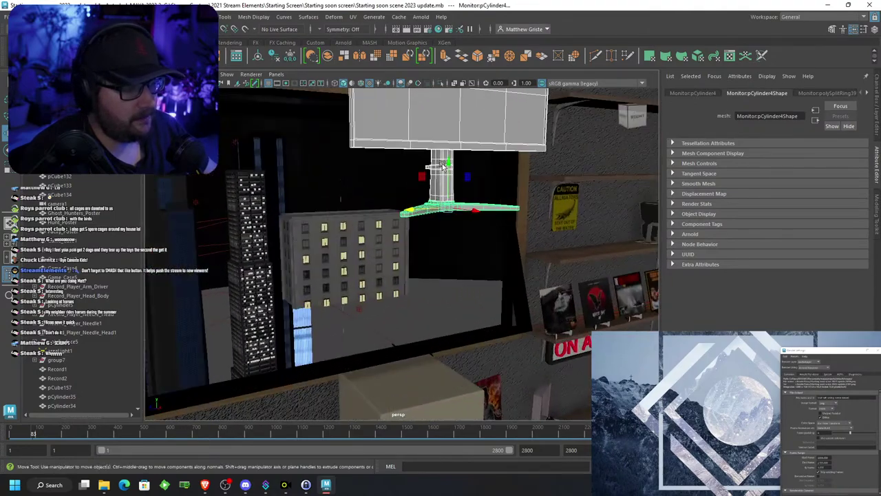
# Lower the monitor and adjust its horizontal position so its tripod base sits on top of the filing cabinet
pyautogui.moveTo(443, 166); pyautogui.dragTo(448, 367)
pyautogui.keyDown('alt'); pyautogui.moveTo(448, 322); pyautogui.dragTo(448, 309, button='middle'); pyautogui.keyUp('alt')
pyautogui.moveTo(446, 331); pyautogui.dragTo(451, 330)
pyautogui.moveTo(466, 377); pyautogui.dragTo(442, 364)
pyautogui.keyDown('alt'); pyautogui.moveTo(399, 276); pyautogui.dragTo(395, 214, button='middle'); pyautogui.keyUp('alt')
pyautogui.click(24, 17)
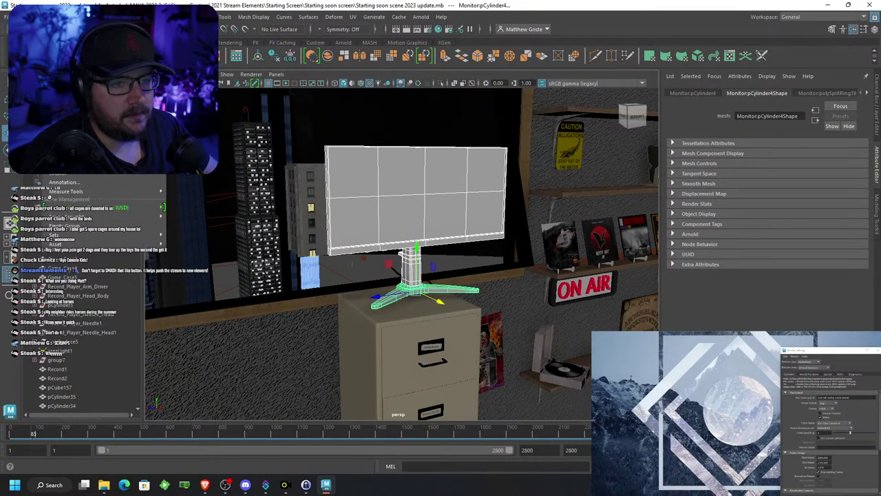
# Group the selected monitor parts into a single object
pyautogui.moveTo(94, 17)
pyautogui.moveTo(26, 16)
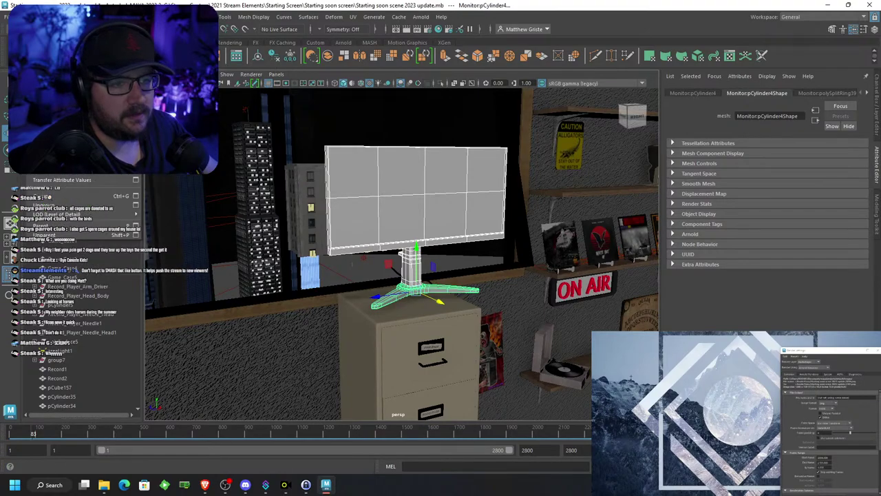
pyautogui.click(47, 197)
pyautogui.scroll(-4, 318, 209)
pyautogui.keyDown('alt'); pyautogui.moveTo(318, 209); pyautogui.dragTo(382, 242); pyautogui.keyUp('alt')
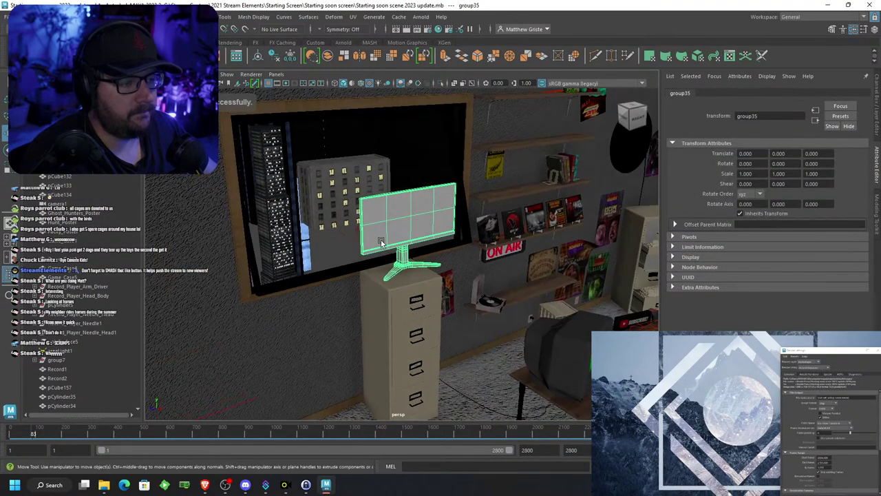
# Rotate the monitor group about 20 degrees around Y and shift it about 1.2 units along Z on the cabinet
pyautogui.scroll(6, 382, 241)
pyautogui.press('w')
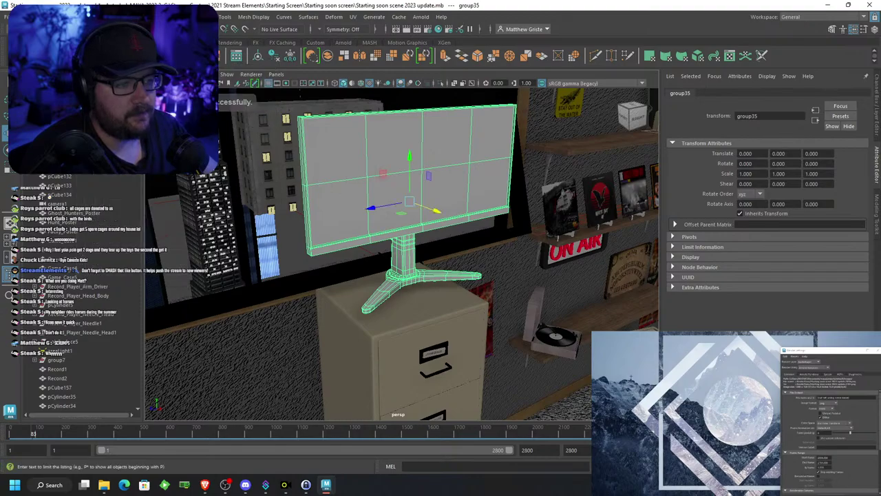
pyautogui.scroll(3, 394, 236)
pyautogui.press('e')
pyautogui.scroll(-3, 395, 236)
pyautogui.moveTo(399, 198); pyautogui.dragTo(348, 199)
pyautogui.press('w')
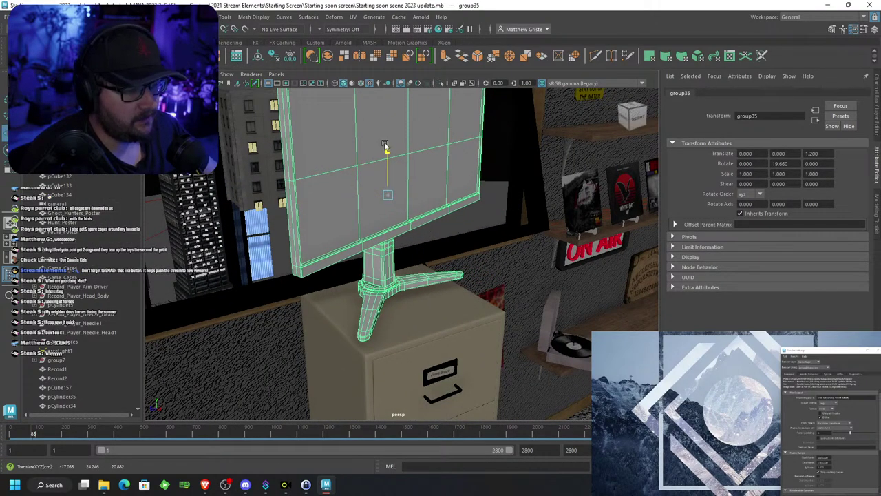
# Lower the monitor group about 0.4 units onto the cabinet and turn it further to about 27 degrees around Y
pyautogui.moveTo(385, 145); pyautogui.dragTo(332, 187)
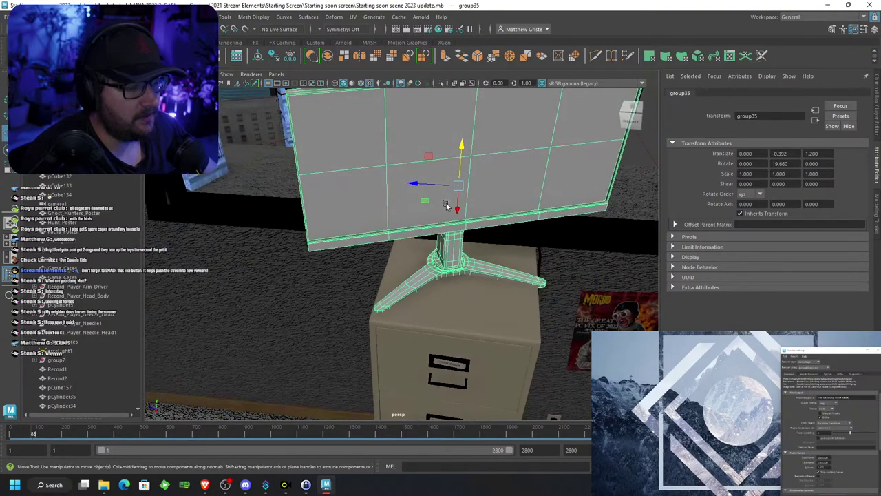
pyautogui.press('e')
pyautogui.moveTo(451, 205); pyautogui.dragTo(409, 184)
pyautogui.press('w')
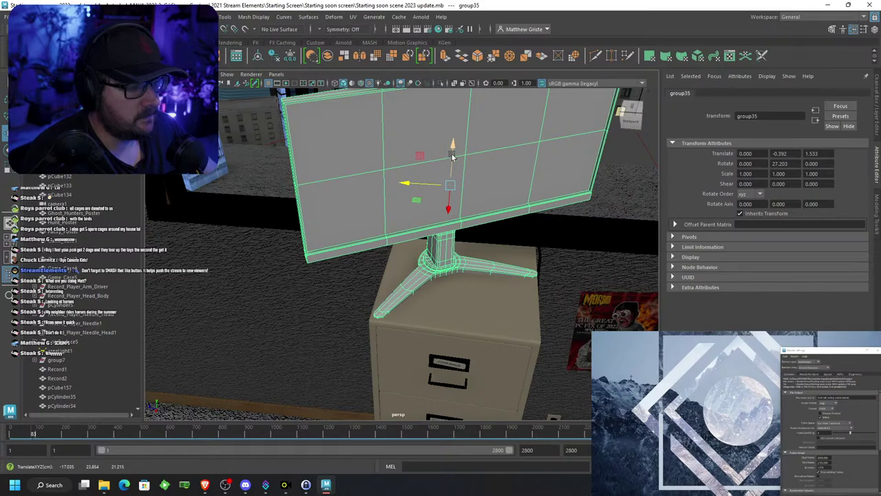
pyautogui.keyDown('alt'); pyautogui.moveTo(452, 156); pyautogui.dragTo(430, 182); pyautogui.keyUp('alt')
# Raise the top row of vertices on the monitor's screen mesh slightly to make the screen taller
pyautogui.click(428, 183)
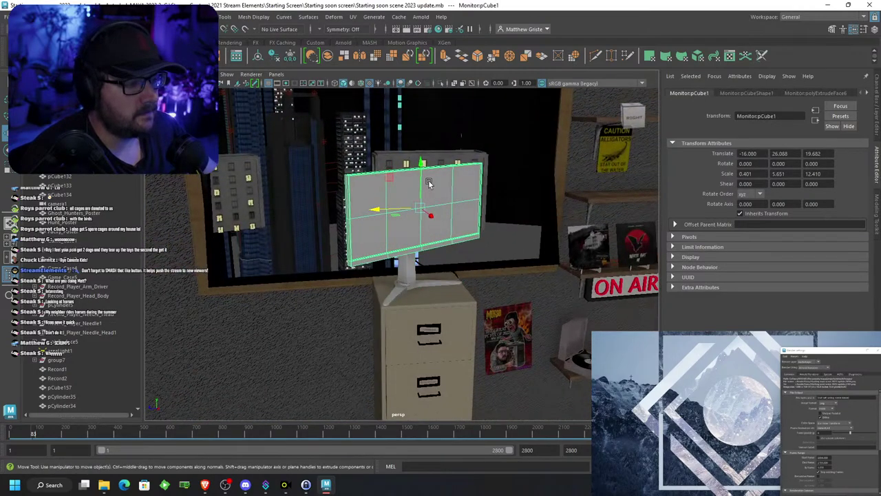
pyautogui.moveTo(428, 181); pyautogui.dragTo(382, 181, button='right')
pyautogui.moveTo(296, 126); pyautogui.dragTo(506, 185)
pyautogui.moveTo(421, 126); pyautogui.dragTo(420, 117)
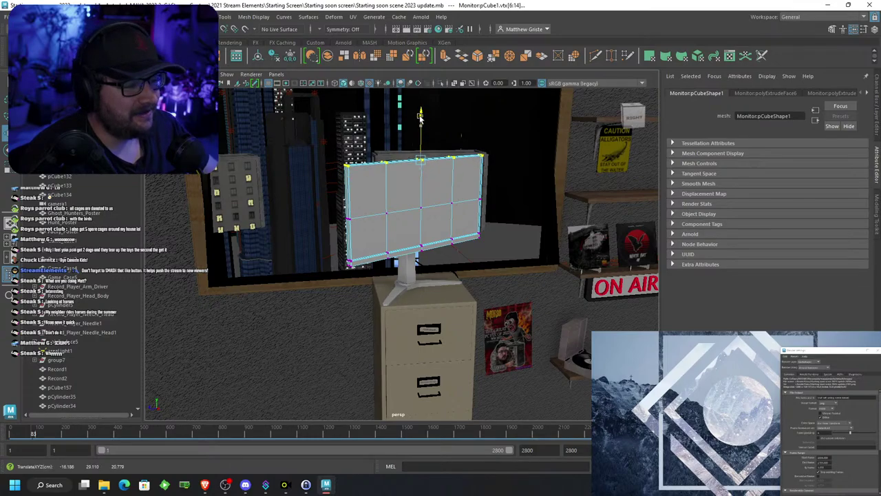
pyautogui.click(410, 197)
pyautogui.scroll(5, 394, 209)
pyautogui.keyDown('alt'); pyautogui.moveTo(394, 208); pyautogui.dragTo(486, 256); pyautogui.keyUp('alt')
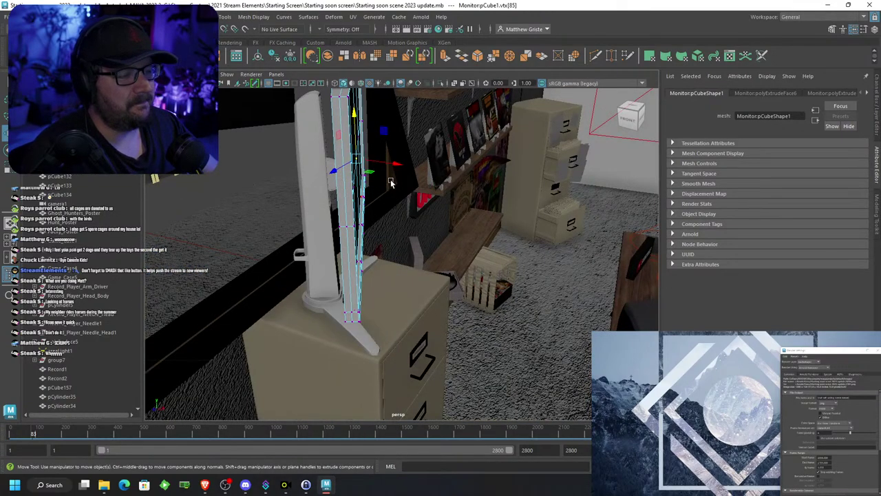
# Return to object selection and select the monitor's screen, rear connector, stand column and tripod base together
pyautogui.moveTo(391, 182); pyautogui.dragTo(410, 166, button='right')
pyautogui.scroll(-2, 385, 181)
pyautogui.keyDown('alt'); pyautogui.moveTo(309, 182); pyautogui.dragTo(362, 196); pyautogui.keyUp('alt')
pyautogui.keyDown('shift'); pyautogui.click(307, 177); pyautogui.keyUp('shift')
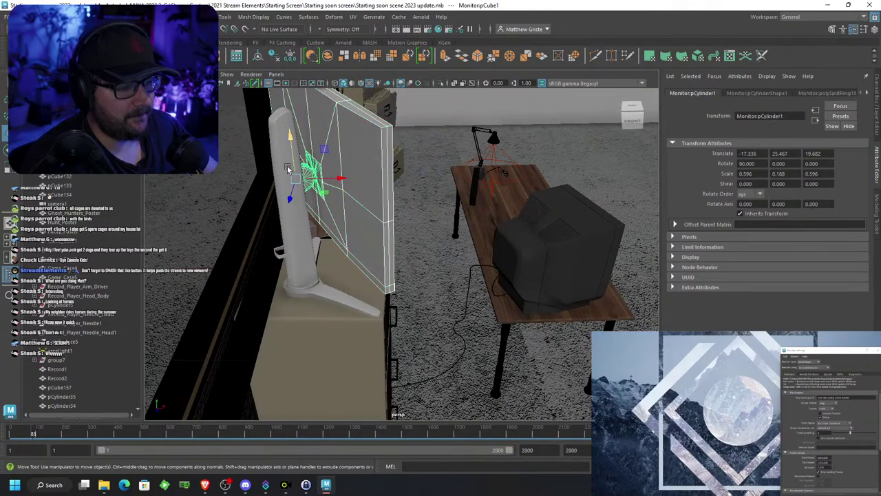
pyautogui.keyDown('shift'); pyautogui.click(293, 207); pyautogui.keyUp('shift')
pyautogui.keyDown('shift'); pyautogui.click(305, 277); pyautogui.keyUp('shift')
pyautogui.keyDown('shift'); pyautogui.click(320, 295); pyautogui.keyUp('shift')
pyautogui.keyDown('shift'); pyautogui.click(293, 220); pyautogui.keyUp('shift')
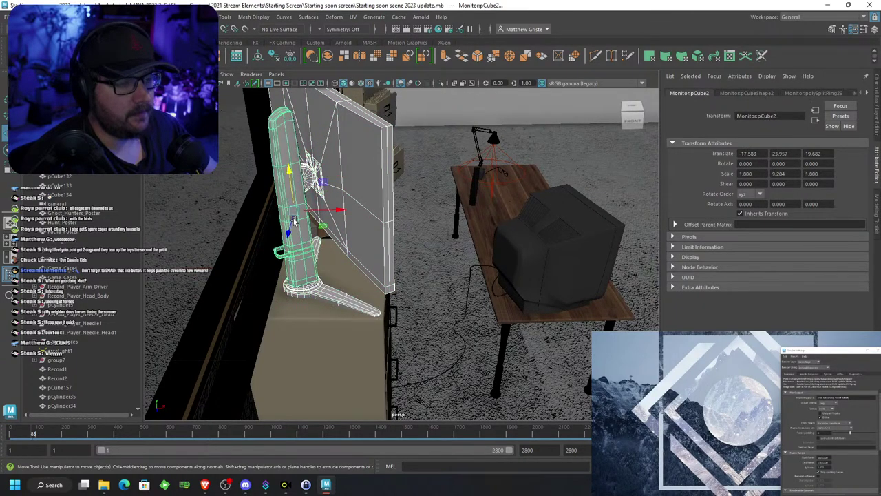
# Open Hypershade and assign the existing TV_Body material to the monitor's screen housing, stand and base
pyautogui.click(138, 16)
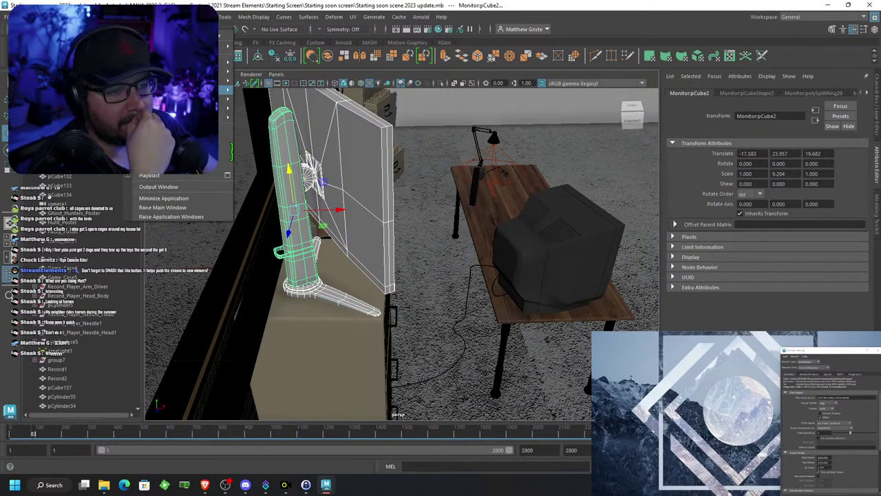
pyautogui.moveTo(165, 62)
pyautogui.moveTo(207, 89)
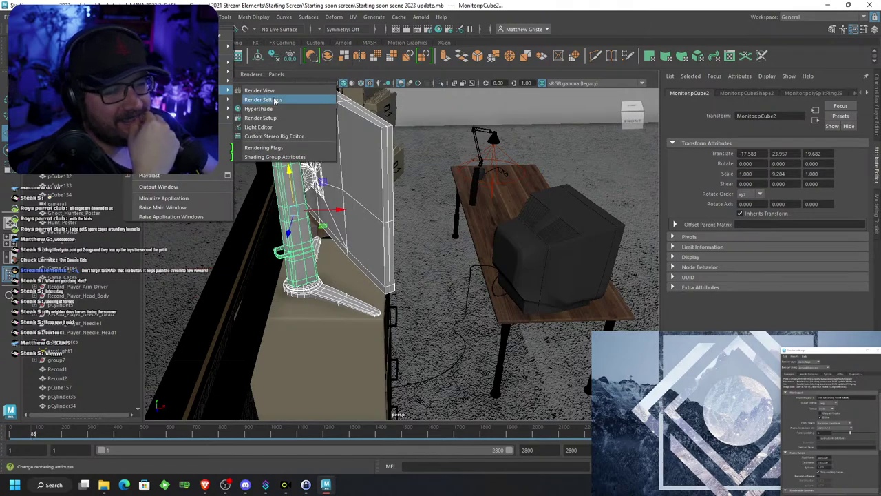
pyautogui.click(259, 109)
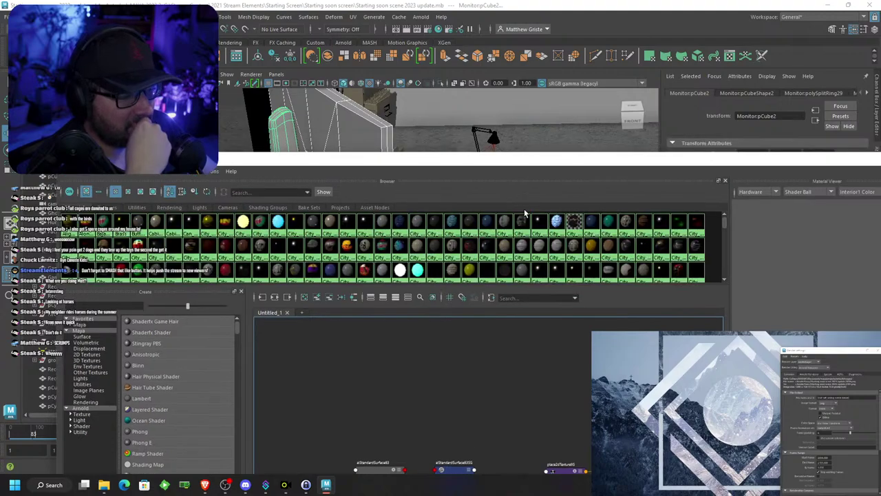
pyautogui.scroll(-1, 506, 244)
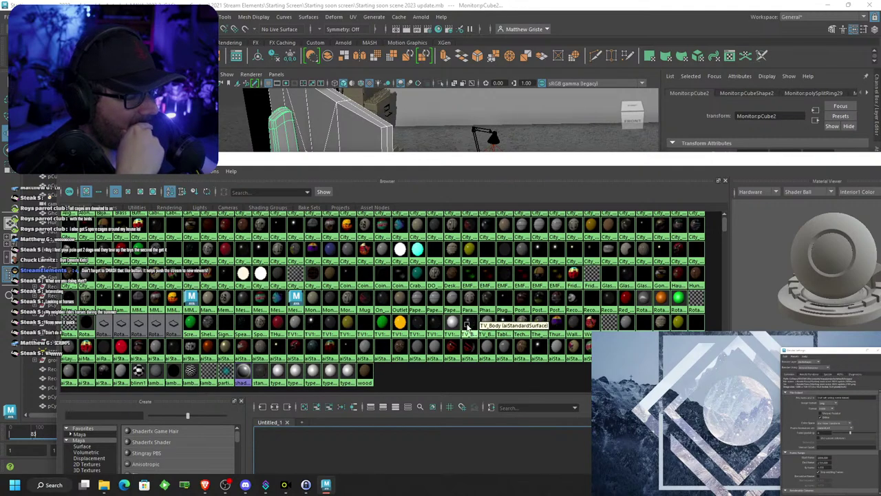
pyautogui.moveTo(466, 325); pyautogui.dragTo(366, 131, button='middle')
pyautogui.keyDown('alt'); pyautogui.moveTo(439, 128); pyautogui.dragTo(484, 79); pyautogui.keyUp('alt')
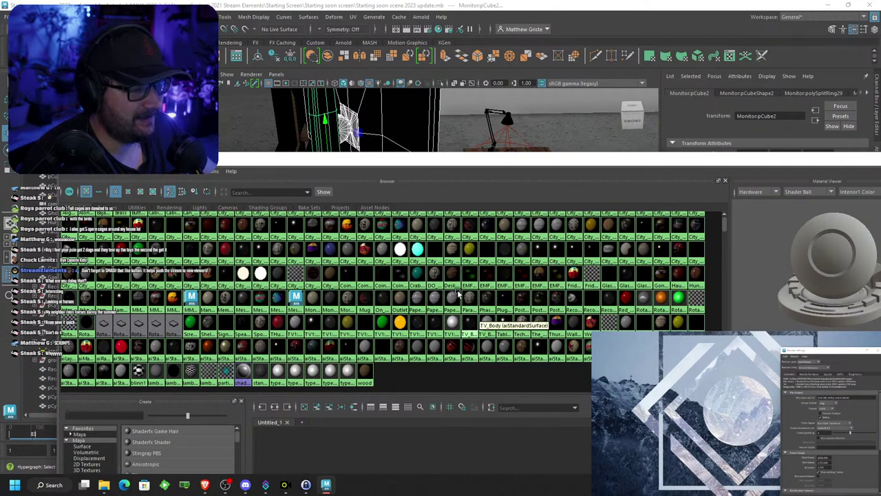
pyautogui.keyDown('alt'); pyautogui.moveTo(407, 138); pyautogui.dragTo(434, 160); pyautogui.keyUp('alt')
pyautogui.keyDown('alt'); pyautogui.moveTo(434, 160); pyautogui.dragTo(442, 54, button='middle'); pyautogui.keyUp('alt')
pyautogui.moveTo(469, 322); pyautogui.dragTo(376, 108, button='middle')
pyautogui.keyDown('alt'); pyautogui.moveTo(575, 132); pyautogui.dragTo(573, 173, button='middle'); pyautogui.keyUp('alt')
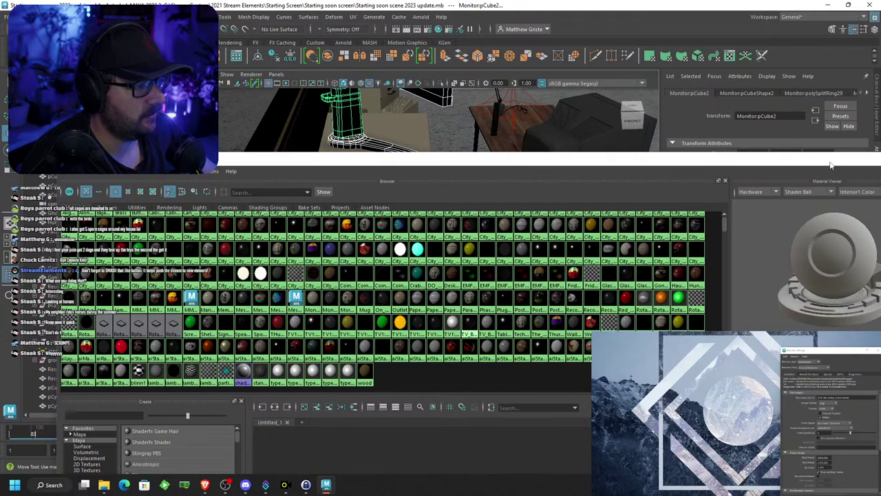
# Select the front display faces of the monitor, assign the existing green TV screen material to them, and close Hypershade
pyautogui.keyDown('alt'); pyautogui.moveTo(624, 112); pyautogui.dragTo(527, 105); pyautogui.keyUp('alt')
pyautogui.keyDown('alt'); pyautogui.moveTo(527, 104); pyautogui.dragTo(461, 142, button='middle'); pyautogui.keyUp('alt')
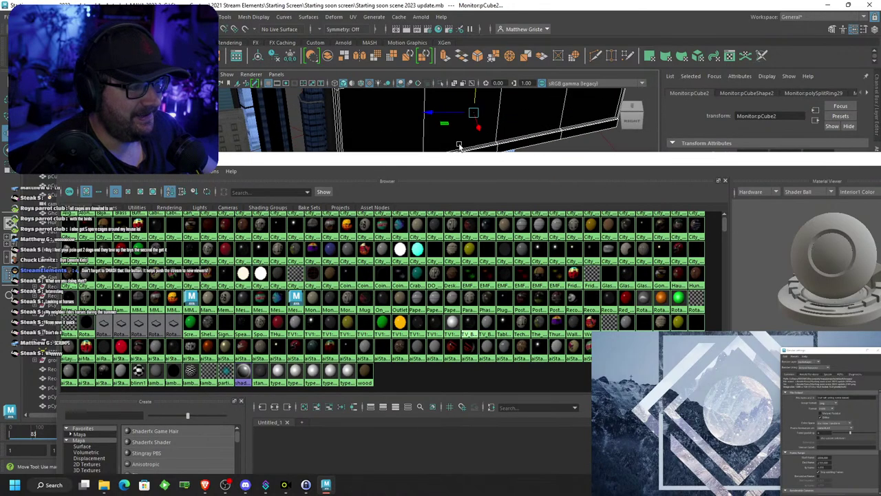
pyautogui.keyDown('alt'); pyautogui.moveTo(461, 142); pyautogui.dragTo(419, 127); pyautogui.keyUp('alt')
pyautogui.moveTo(418, 127); pyautogui.dragTo(417, 145, button='right')
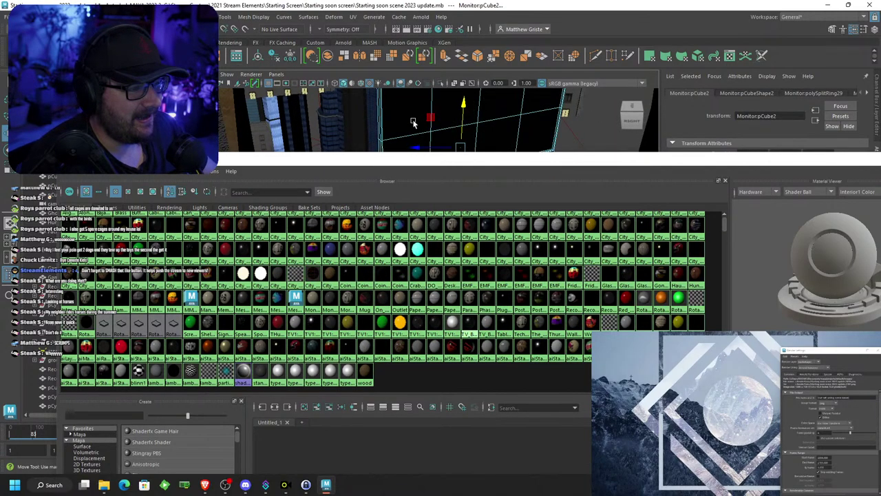
pyautogui.click(486, 111)
pyautogui.click(474, 110)
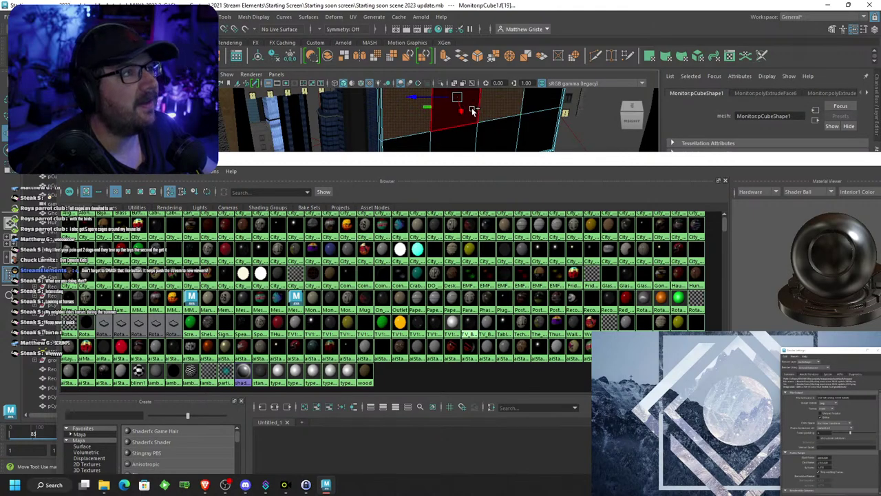
pyautogui.click(474, 142)
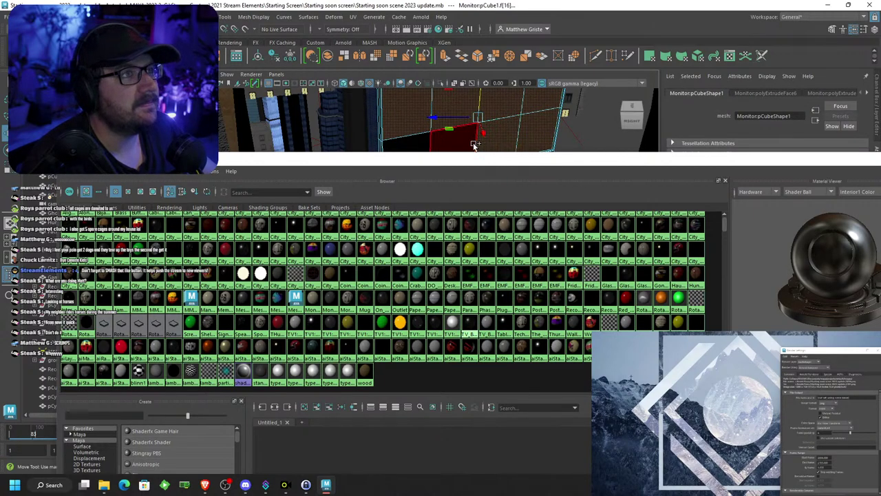
pyautogui.keyDown('shift'); pyautogui.click(454, 146); pyautogui.keyUp('shift')
pyautogui.keyDown('shift'); pyautogui.click(421, 148); pyautogui.keyUp('shift')
pyautogui.moveTo(383, 322); pyautogui.dragTo(439, 132, button='middle')
pyautogui.moveTo(687, 150); pyautogui.dragTo(786, 101)
pyautogui.click(781, 109)
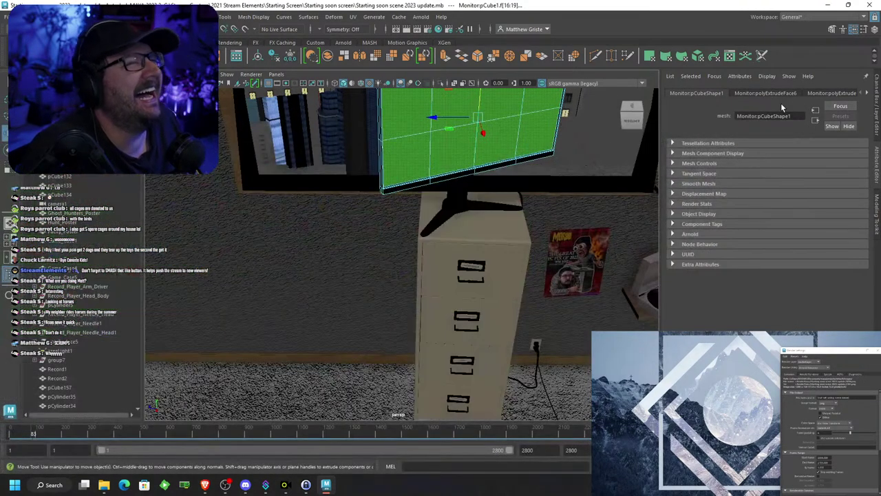
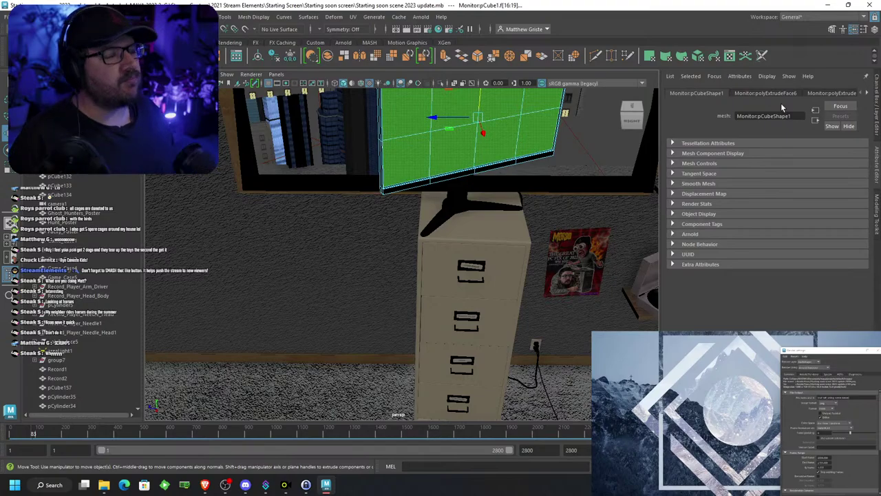
# Save the current scene
pyautogui.keyDown('alt'); pyautogui.moveTo(601, 223); pyautogui.dragTo(563, 250, button='right'); pyautogui.keyUp('alt')
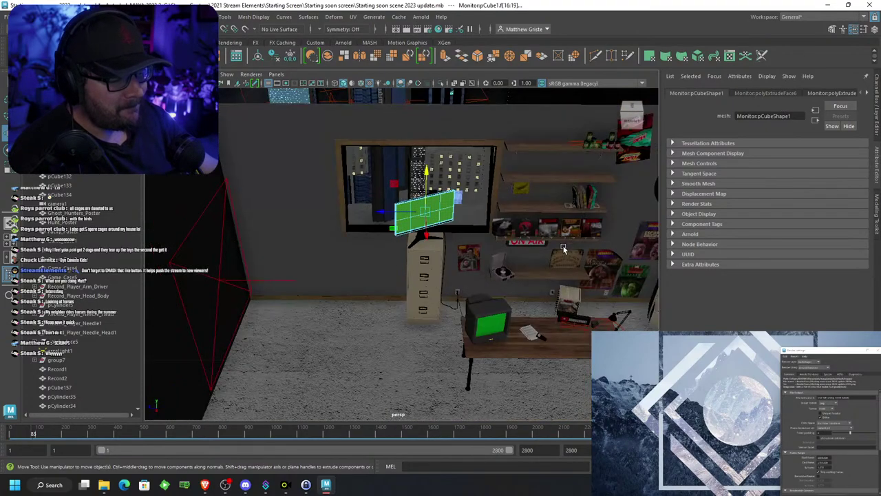
pyautogui.keyDown('alt'); pyautogui.moveTo(563, 250); pyautogui.dragTo(415, 194, button='middle'); pyautogui.keyUp('alt')
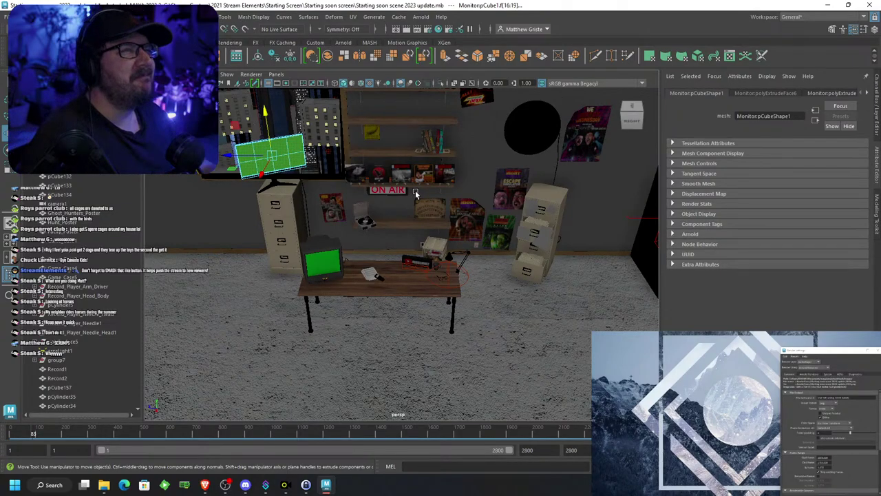
pyautogui.keyDown('alt'); pyautogui.moveTo(329, 122); pyautogui.dragTo(373, 200, button='right'); pyautogui.keyUp('alt')
pyautogui.keyDown('alt'); pyautogui.moveTo(279, 169); pyautogui.dragTo(696, 264, button='middle'); pyautogui.keyUp('alt')
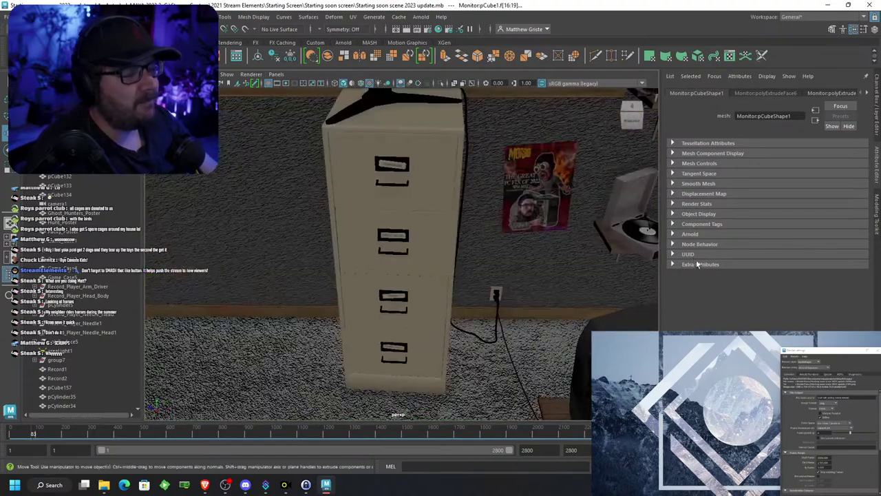
pyautogui.keyDown('alt'); pyautogui.moveTo(411, 201); pyautogui.dragTo(385, 219); pyautogui.keyUp('alt')
pyautogui.keyDown('alt'); pyautogui.moveTo(385, 219); pyautogui.dragTo(359, 302, button='middle'); pyautogui.keyUp('alt')
pyautogui.click(7, 16)
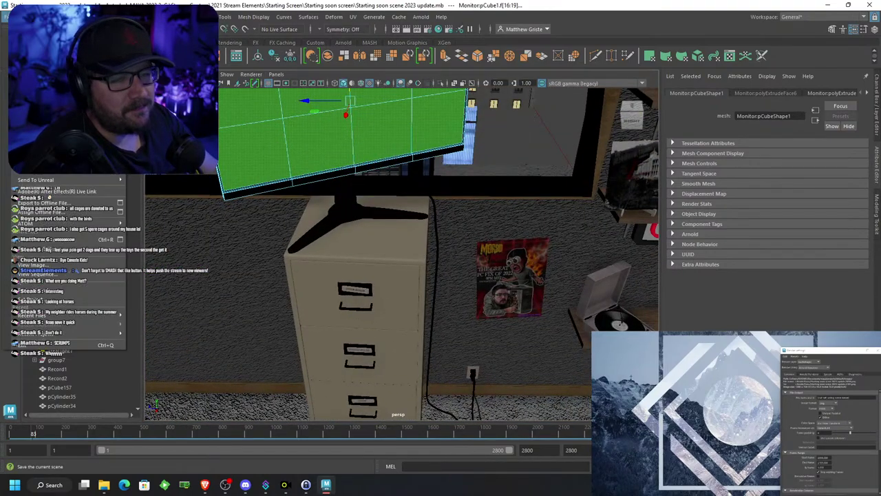
pyautogui.click(34, 48)
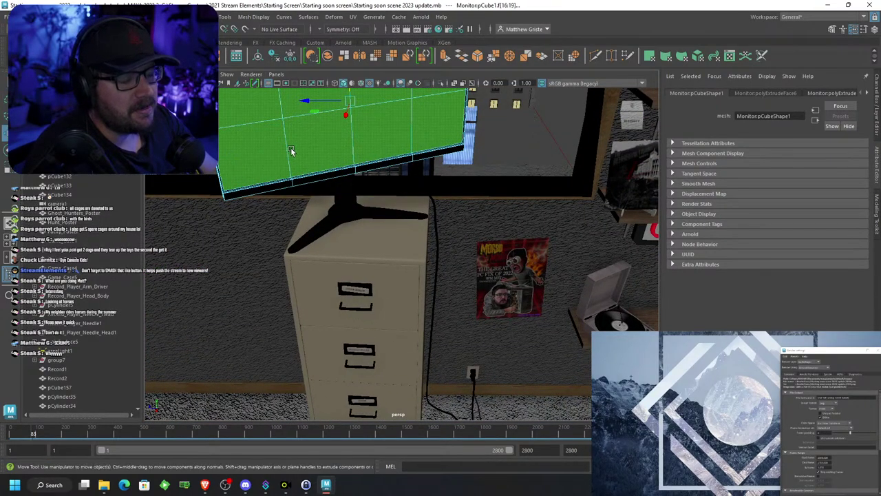
# Select the faces of the monitor's lower bezel strip, including its ends, and assign them a new aiStandardSurface material
pyautogui.keyDown('alt'); pyautogui.moveTo(332, 122); pyautogui.dragTo(534, 179, button='middle'); pyautogui.keyUp('alt')
pyautogui.keyDown('alt'); pyautogui.moveTo(448, 161); pyautogui.dragTo(555, 206, button='right'); pyautogui.keyUp('alt')
pyautogui.keyDown('alt'); pyautogui.moveTo(555, 206); pyautogui.dragTo(365, 215, button='middle'); pyautogui.keyUp('alt')
pyautogui.keyDown('alt'); pyautogui.moveTo(364, 215); pyautogui.dragTo(368, 242, button='right'); pyautogui.keyUp('alt')
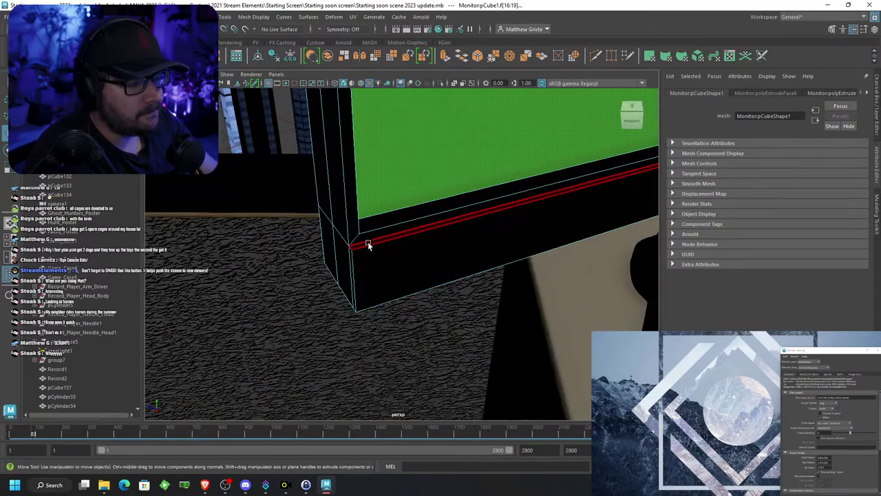
pyautogui.keyDown('alt'); pyautogui.moveTo(395, 244); pyautogui.dragTo(485, 243); pyautogui.keyUp('alt')
pyautogui.keyDown('shift'); pyautogui.click(490, 247); pyautogui.keyUp('shift')
pyautogui.keyDown('alt'); pyautogui.moveTo(499, 244); pyautogui.dragTo(206, 224, button='middle'); pyautogui.keyUp('alt')
pyautogui.keyDown('shift'); pyautogui.click(360, 240); pyautogui.keyUp('shift')
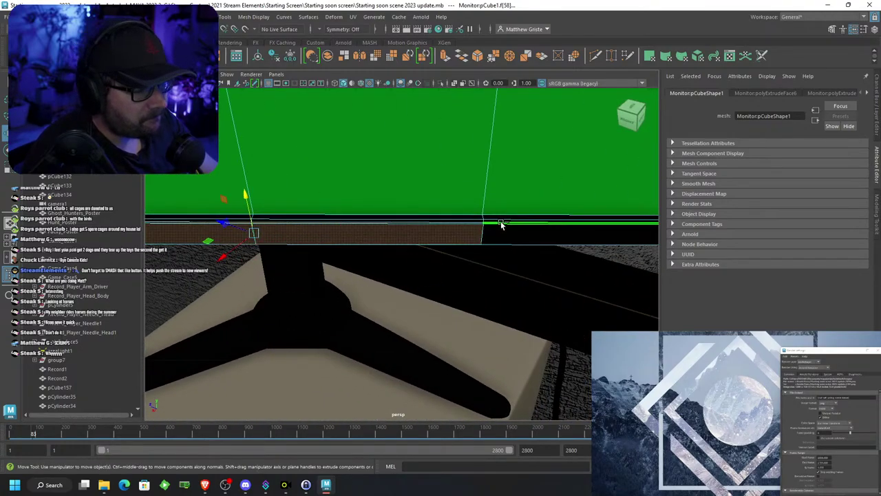
pyautogui.click(534, 242)
pyautogui.keyDown('alt'); pyautogui.moveTo(534, 242); pyautogui.dragTo(475, 214); pyautogui.keyUp('alt')
pyautogui.keyDown('shift'); pyautogui.click(324, 210); pyautogui.keyUp('shift')
pyautogui.keyDown('shift'); pyautogui.click(606, 280); pyautogui.keyUp('shift')
pyautogui.keyDown('alt'); pyautogui.moveTo(590, 279); pyautogui.dragTo(491, 256); pyautogui.keyUp('alt')
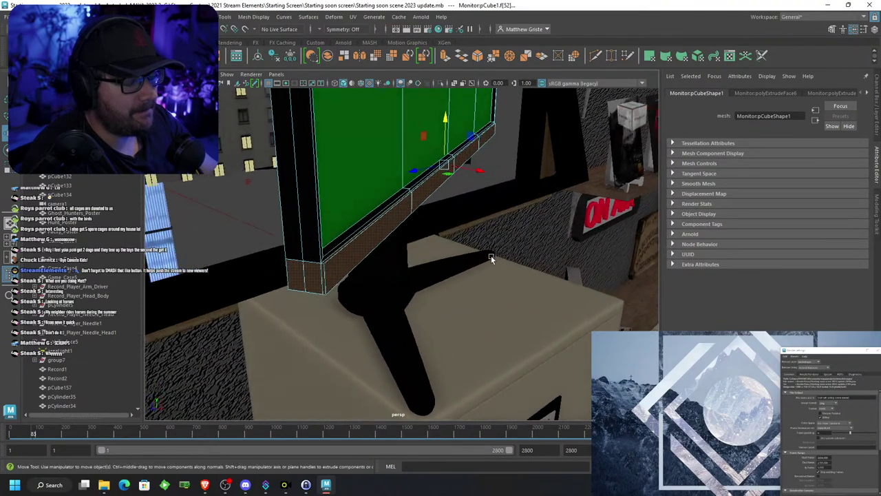
pyautogui.moveTo(357, 211); pyautogui.dragTo(357, 446, button='right')
pyautogui.click(318, 239)
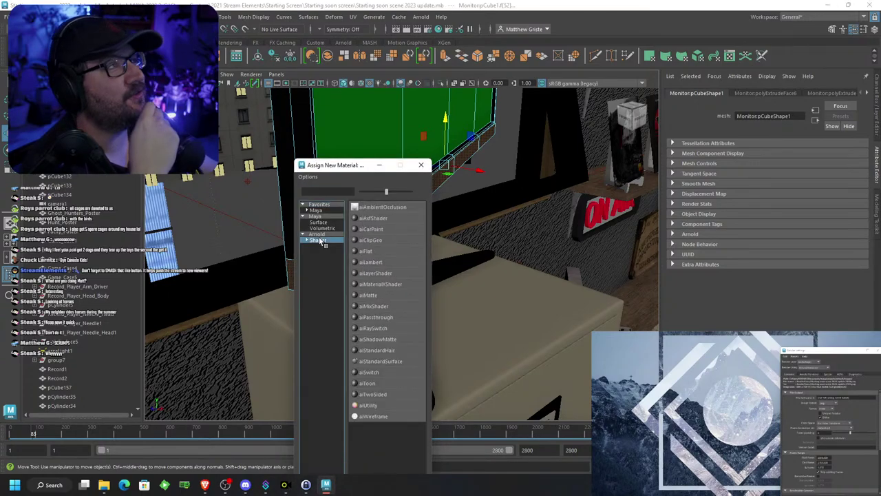
pyautogui.click(380, 361)
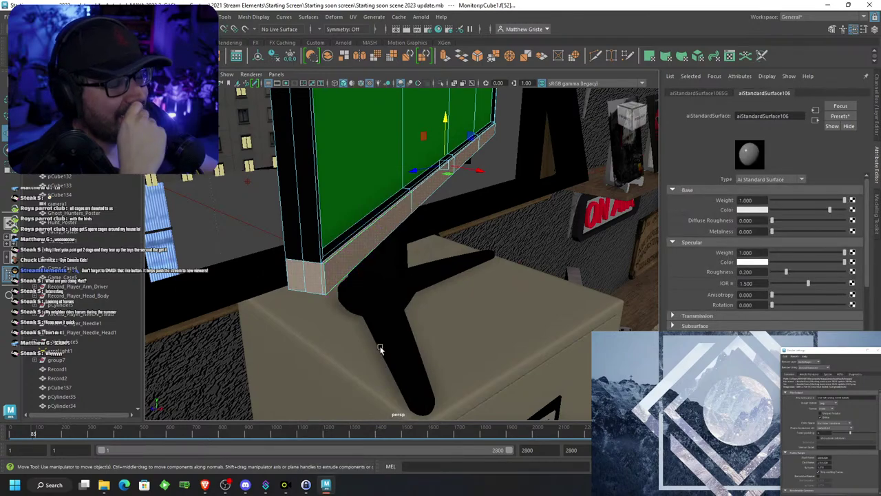
# Rename the new aiStandardSurface material on the monitor's lower strip to Monitor Bezel
pyautogui.doubleClick(802, 117)
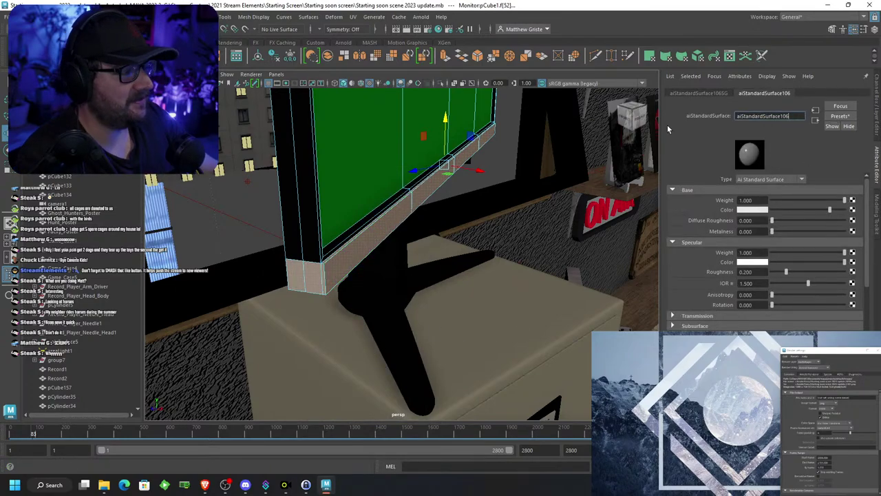
pyautogui.press('BackSpace')
pyautogui.press('BackSpace')
pyautogui.press('BackSpace')
pyautogui.press('BackSpace')
pyautogui.press('BackSpace')
pyautogui.press('BackSpace')
pyautogui.press('BackSpace')
pyautogui.press('BackSpace')
pyautogui.press('BackSpace')
pyautogui.press('BackSpace')
pyautogui.press('BackSpace')
pyautogui.press('BackSpace')
pyautogui.press('BackSpace')
pyautogui.press('BackSpace')
pyautogui.press('BackSpace')
pyautogui.press('BackSpace')
pyautogui.press('BackSpace')
pyautogui.press('BackSpace')
pyautogui.press('BackSpace')
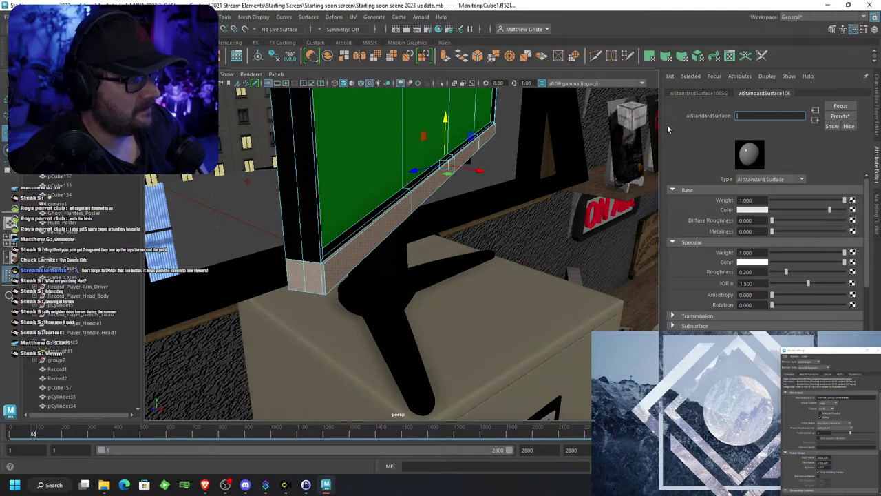
pyautogui.write('Monitor')
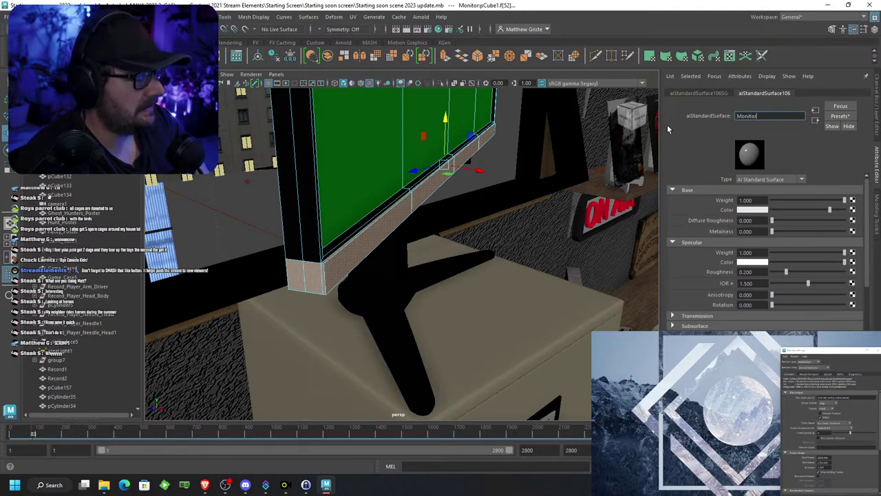
pyautogui.write(' Bezel')
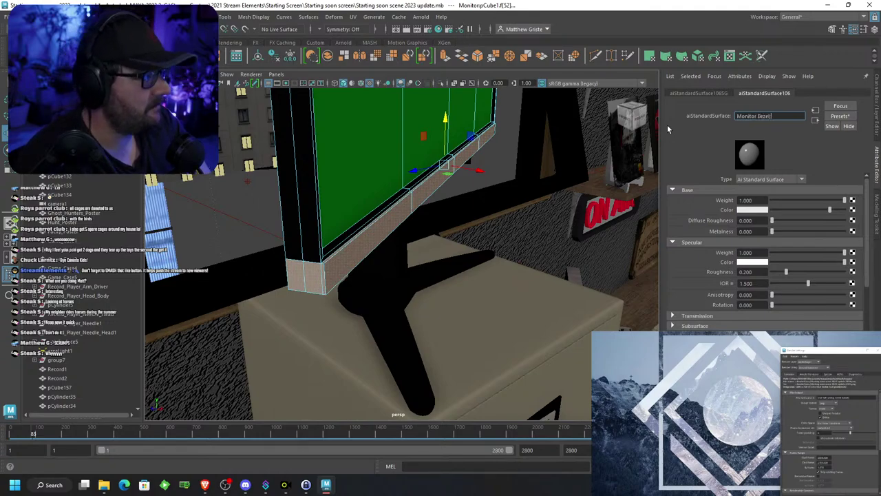
pyautogui.press('Return')
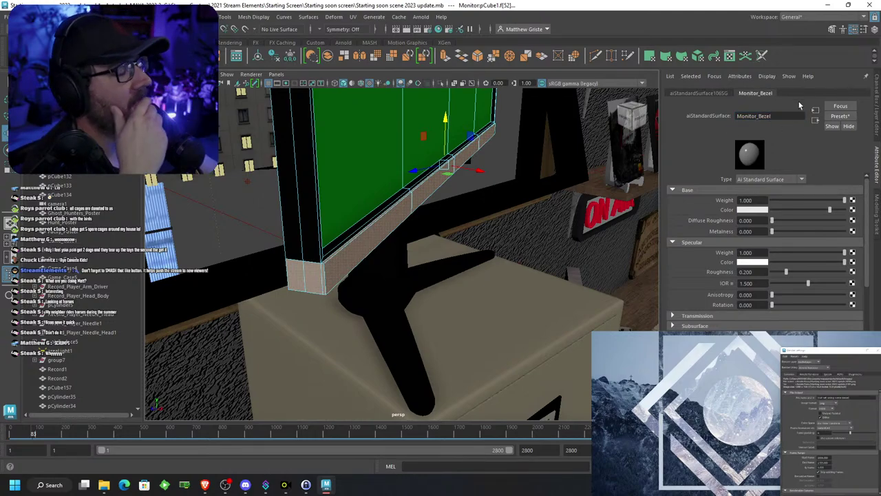
# Replace the Monitor_Bezel material's settings with the Brushed_Metal preset
pyautogui.click(839, 116)
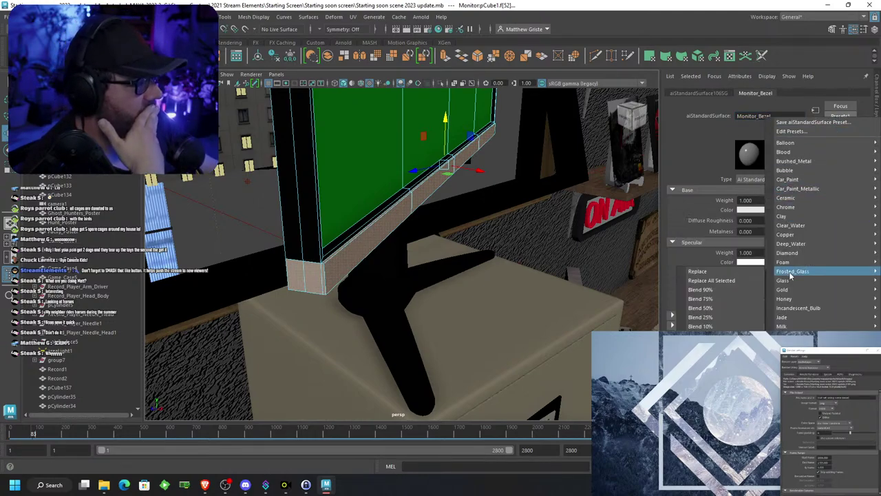
pyautogui.moveTo(798, 163)
pyautogui.click(704, 162)
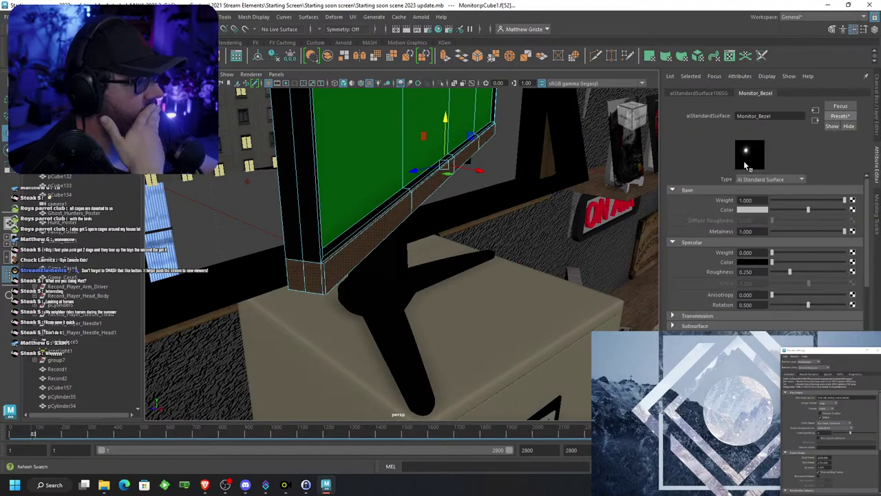
# Create a polygon cube and move it clear of the floor in front of the filing cabinet, at Y 15.89 and Z -24.565
pyautogui.scroll(-5, 545, 236)
pyautogui.moveTo(544, 244)
pyautogui.keyDown('alt'); pyautogui.mouseDown()
pyautogui.moveTo(444, 241)
pyautogui.moveTo(437, 195)
pyautogui.moveTo(478, 247)
pyautogui.mouseUp(); pyautogui.keyUp('alt')
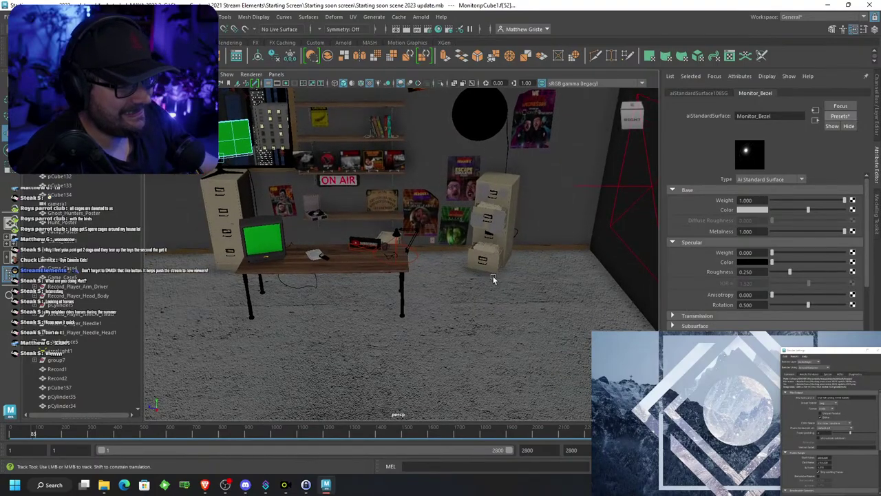
pyautogui.keyDown('alt'); pyautogui.moveTo(493, 276); pyautogui.dragTo(468, 235, button='middle'); pyautogui.keyUp('alt')
pyautogui.scroll(3, 468, 235)
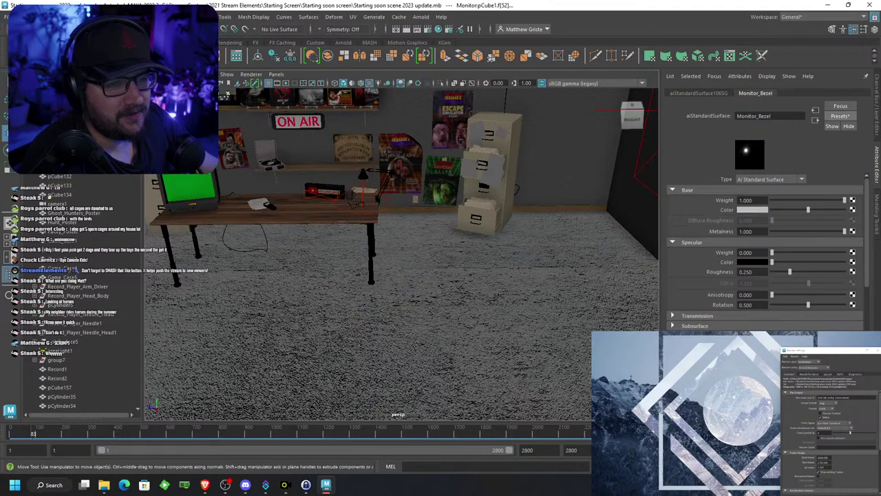
pyautogui.click(37, 56)
pyautogui.press('w')
pyautogui.moveTo(276, 274); pyautogui.dragTo(279, 274)
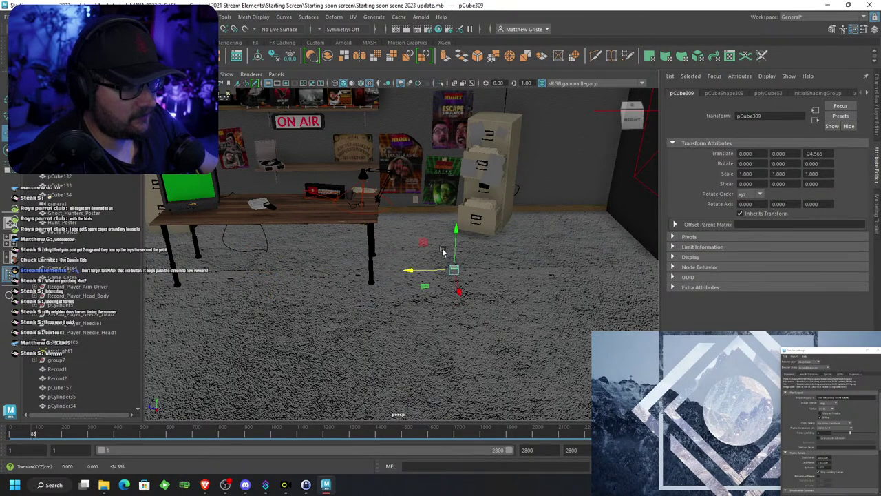
pyautogui.press('f')
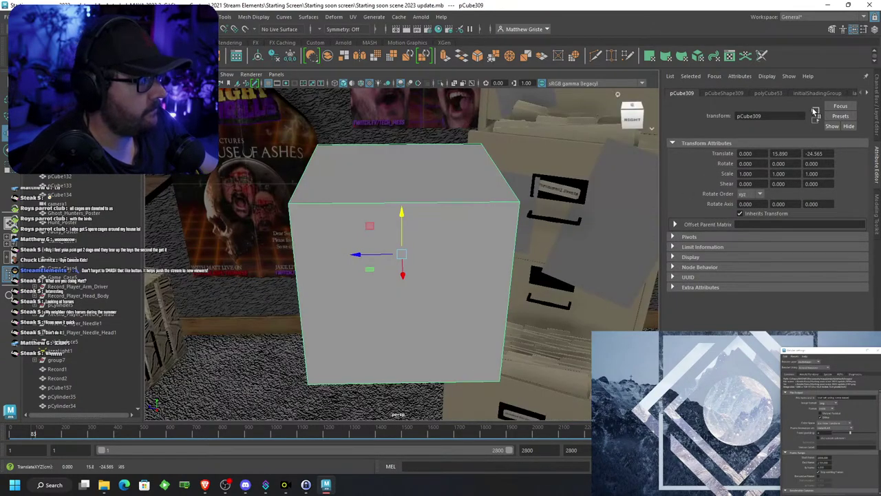
# Set the cube's width, height and depth subdivisions to 2, previewing it smoothed before returning to the unsmoothed display
pyautogui.click(872, 30)
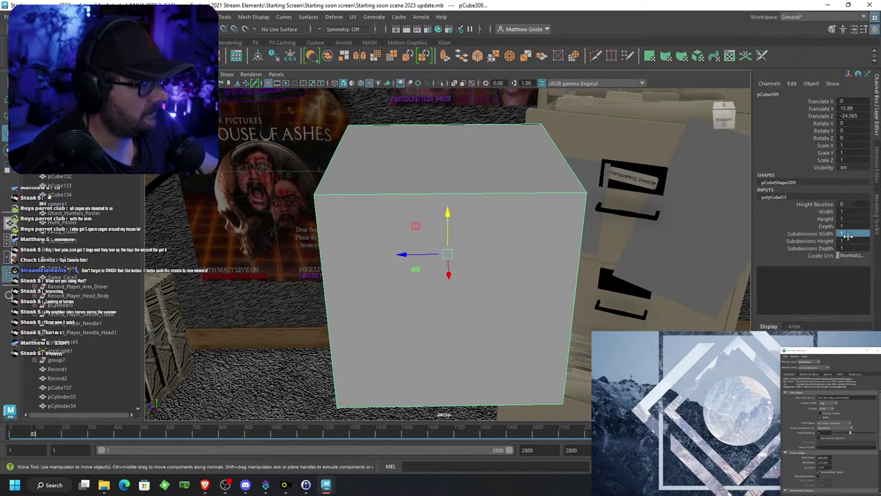
pyautogui.write('2')
pyautogui.press('Return')
pyautogui.press('3')
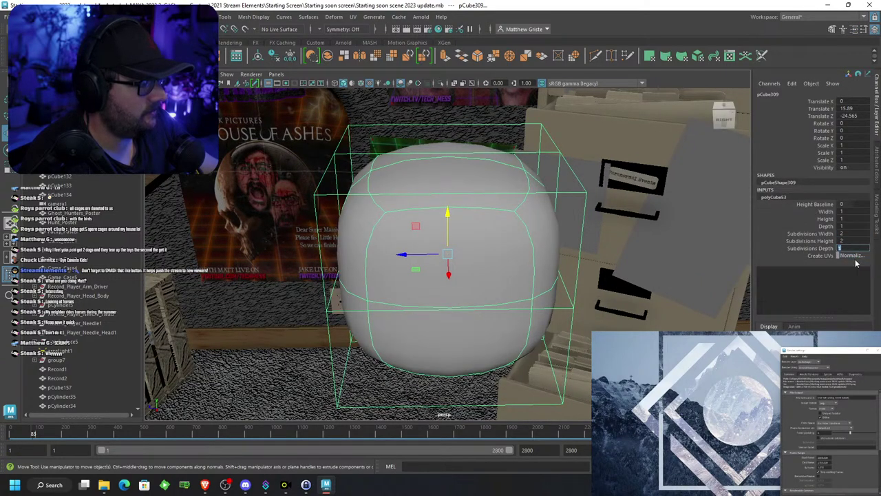
pyautogui.click(851, 255)
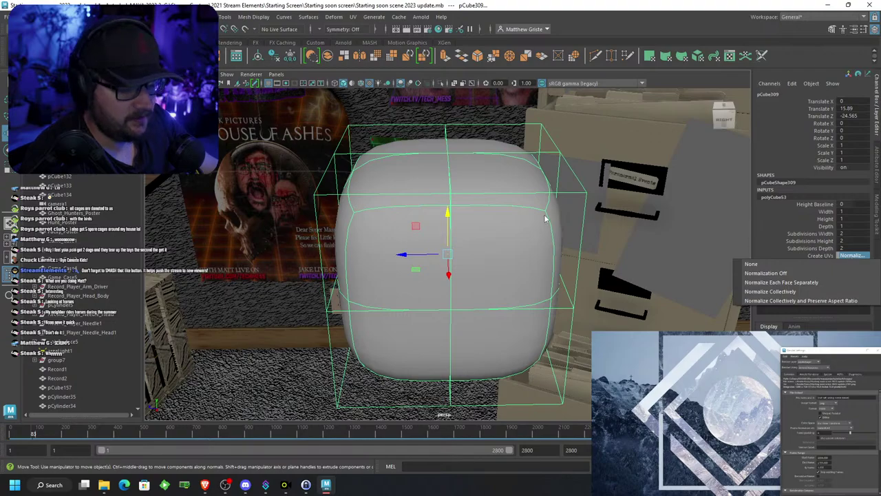
pyautogui.click(420, 216)
pyautogui.press('1')
# Scale the cube into a tall flat panel, 10.318 in Y and 7.471 in Z
pyautogui.scroll(-5, 420, 215)
pyautogui.keyDown('alt'); pyautogui.moveTo(420, 215); pyautogui.dragTo(450, 31); pyautogui.keyUp('alt')
pyautogui.scroll(-7, 457, 218)
pyautogui.press('e')
pyautogui.scroll(-5, 457, 218)
pyautogui.press('r')
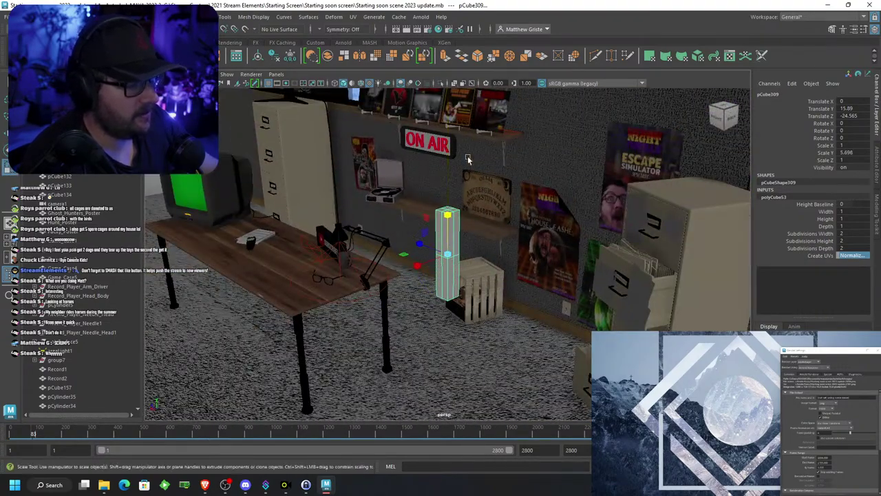
pyautogui.moveTo(447, 215); pyautogui.dragTo(444, 176)
pyautogui.moveTo(417, 238); pyautogui.dragTo(291, 198)
pyautogui.moveTo(188, 175); pyautogui.dragTo(171, 170)
# Extrude the four faces on the panel's back side by 0.762 and taper them with local scale -0.102 in X and 0.826 in Y
pyautogui.keyDown('alt'); pyautogui.moveTo(343, 202); pyautogui.dragTo(464, 227); pyautogui.keyUp('alt')
pyautogui.scroll(5, 519, 224)
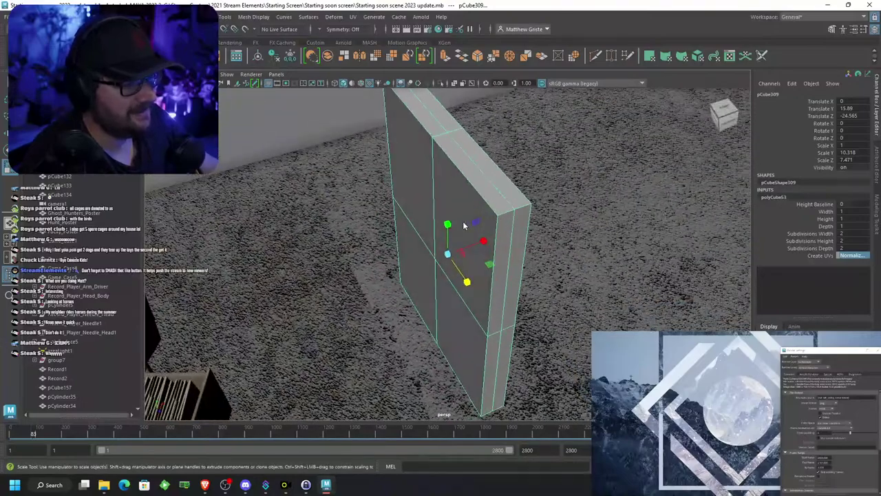
pyautogui.moveTo(465, 227); pyautogui.dragTo(466, 255, button='right')
pyautogui.click(451, 242)
pyautogui.keyDown('shift'); pyautogui.click(412, 261); pyautogui.keyUp('shift')
pyautogui.keyDown('shift'); pyautogui.click(414, 193); pyautogui.keyUp('shift')
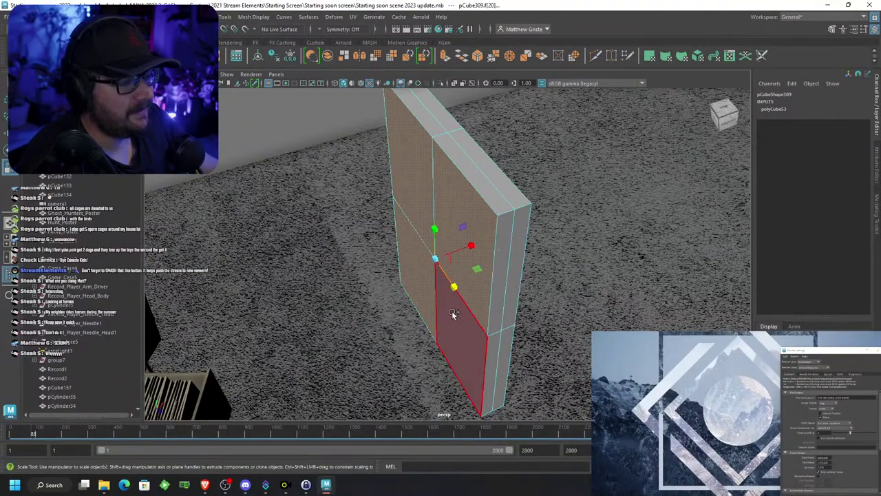
pyautogui.keyDown('shift'); pyautogui.click(452, 312); pyautogui.keyUp('shift')
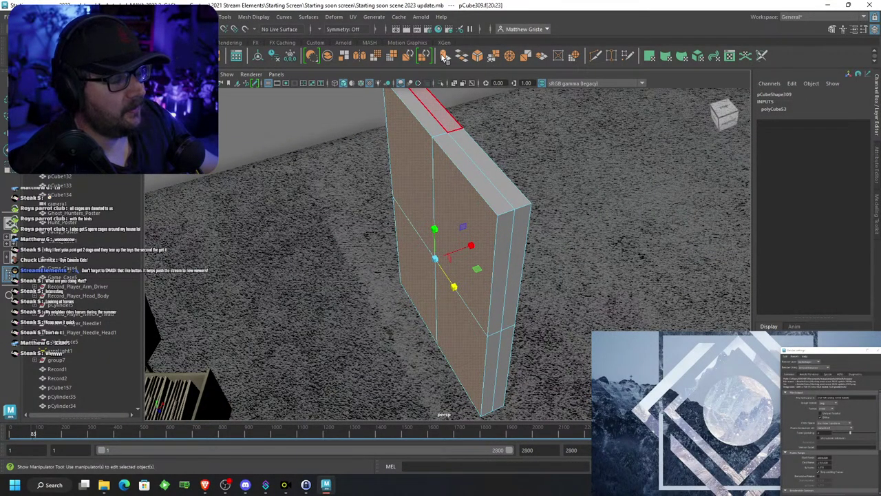
pyautogui.click(445, 58)
pyautogui.keyDown('alt'); pyautogui.moveTo(440, 262); pyautogui.dragTo(424, 252); pyautogui.keyUp('alt')
pyautogui.moveTo(393, 280); pyautogui.dragTo(378, 285)
pyautogui.moveTo(423, 304); pyautogui.dragTo(394, 279)
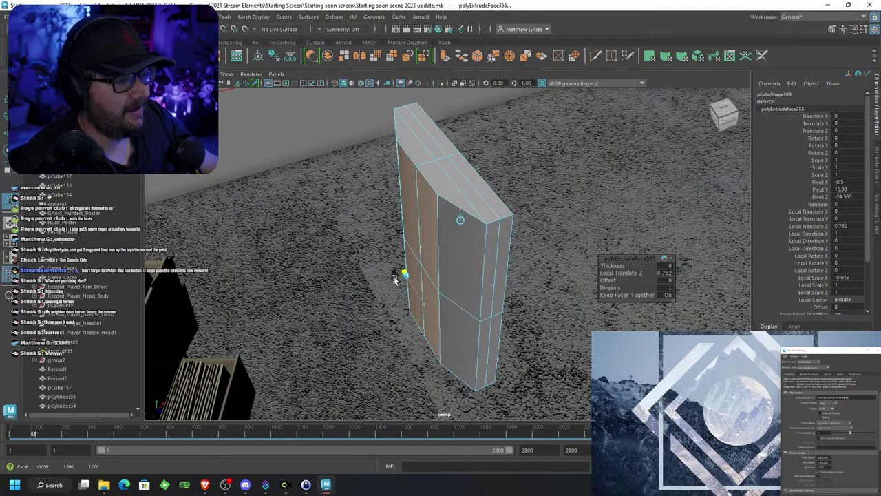
pyautogui.keyDown('alt'); pyautogui.moveTo(483, 272); pyautogui.dragTo(506, 248); pyautogui.keyUp('alt')
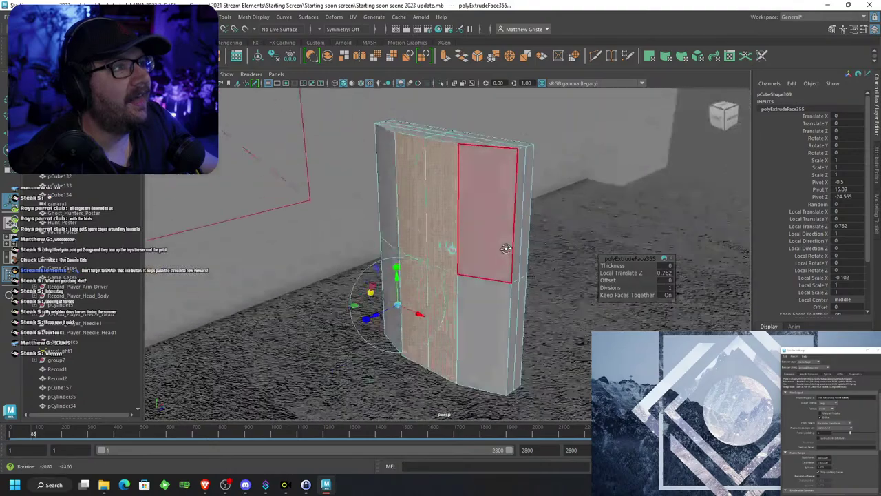
pyautogui.moveTo(397, 266); pyautogui.dragTo(396, 273)
# Return to object mode and thin the panel to a Scale X of 0.629
pyautogui.keyDown('alt'); pyautogui.moveTo(492, 246); pyautogui.dragTo(436, 199); pyautogui.keyUp('alt')
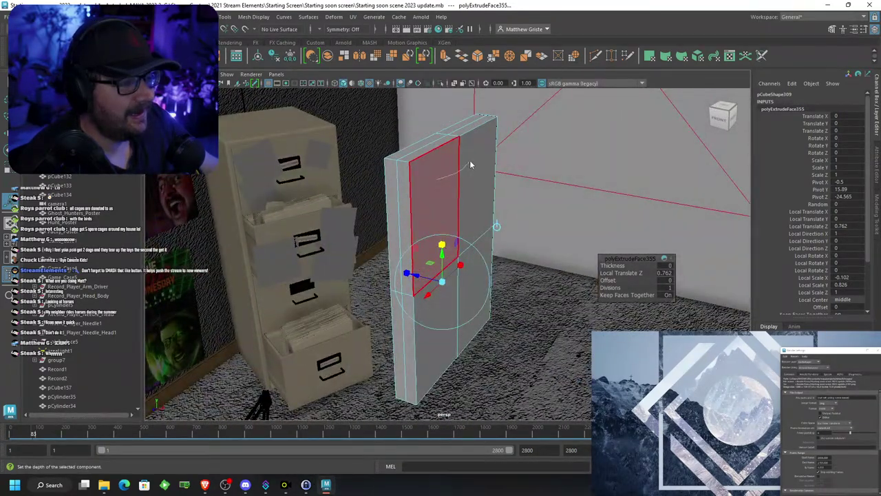
pyautogui.press('F8')
pyautogui.press('r')
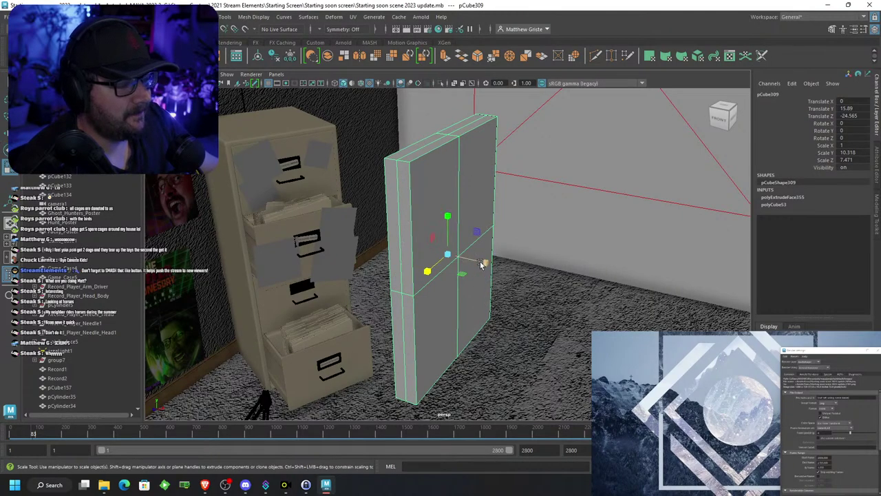
pyautogui.moveTo(481, 263); pyautogui.dragTo(470, 262)
# Select the panel's four front faces and extrude them as an inset scaled uniformly to 0.917
pyautogui.keyDown('alt'); pyautogui.moveTo(470, 231); pyautogui.dragTo(412, 212); pyautogui.keyUp('alt')
pyautogui.moveTo(412, 212); pyautogui.dragTo(413, 220, button='right')
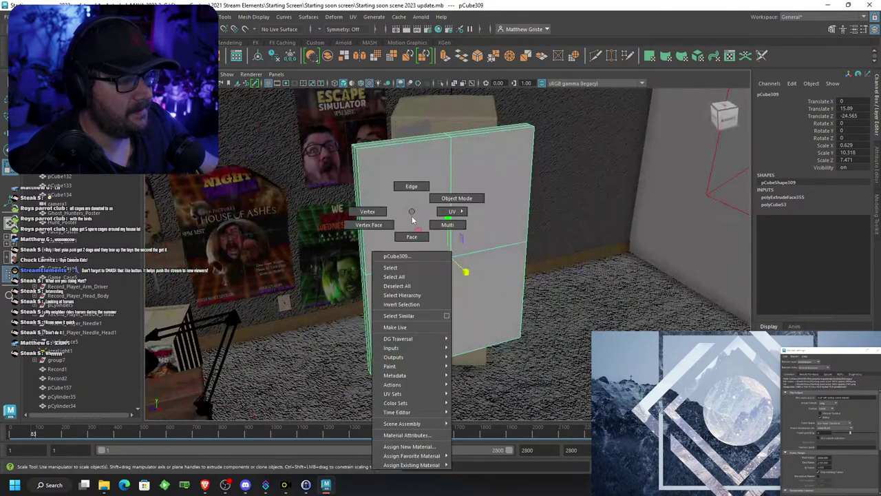
pyautogui.click(410, 236)
pyautogui.click(406, 211)
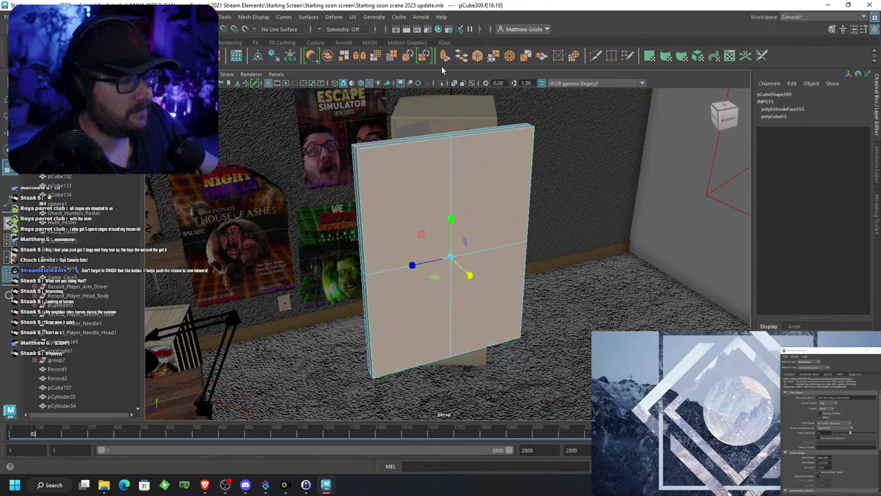
pyautogui.click(445, 58)
pyautogui.scroll(3, 466, 212)
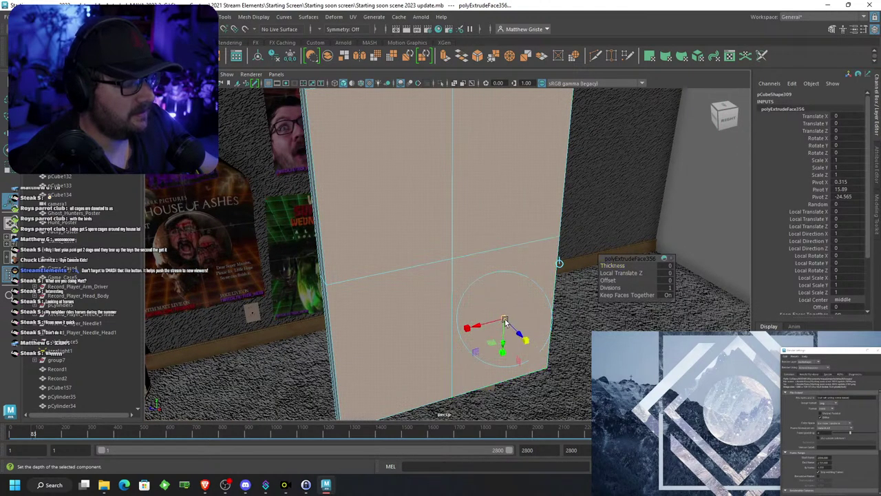
pyautogui.moveTo(504, 320); pyautogui.dragTo(412, 283)
# Extrude the inset front faces inward by about 0.126 to recess the screen area, and return to object mode
pyautogui.keyDown('alt'); pyautogui.moveTo(411, 283); pyautogui.dragTo(400, 271, button='middle'); pyautogui.keyUp('alt')
pyautogui.keyDown('alt'); pyautogui.moveTo(400, 270); pyautogui.dragTo(415, 255); pyautogui.keyUp('alt')
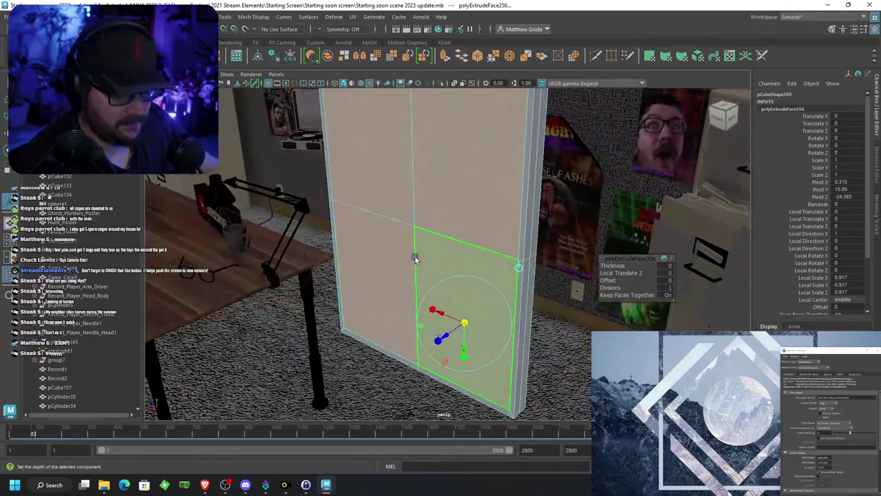
pyautogui.hotkey('ctrl', 'e')
pyautogui.moveTo(441, 331); pyautogui.dragTo(448, 328)
pyautogui.keyDown('alt'); pyautogui.moveTo(449, 328); pyautogui.dragTo(396, 265, button='right'); pyautogui.keyUp('alt')
pyautogui.keyDown('alt'); pyautogui.moveTo(396, 265); pyautogui.dragTo(439, 239); pyautogui.keyUp('alt')
pyautogui.press('q')
pyautogui.moveTo(434, 199); pyautogui.dragTo(481, 186, button='right')
pyautogui.keyDown('alt'); pyautogui.moveTo(465, 188); pyautogui.dragTo(413, 204, button='right'); pyautogui.keyUp('alt')
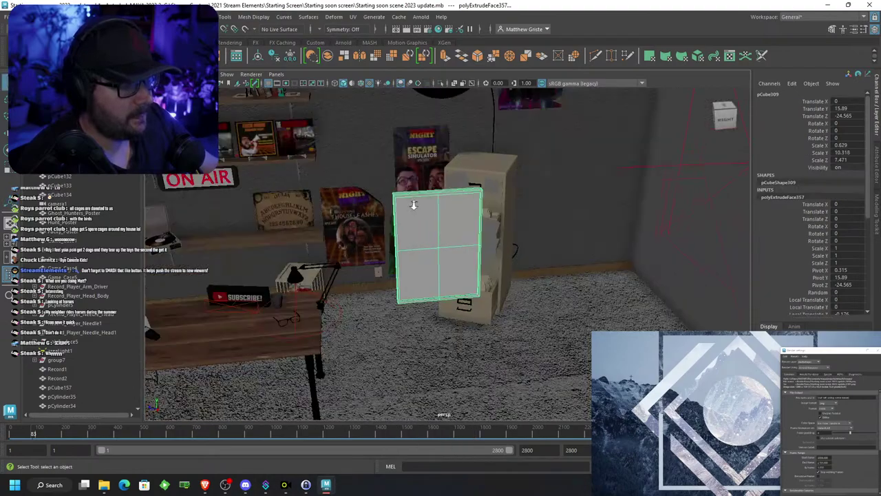
# Open Hypershade and assign the existing TV1:aiStandardSurface9 material to the whole panel
pyautogui.keyDown('alt'); pyautogui.moveTo(413, 205); pyautogui.dragTo(272, 123); pyautogui.keyUp('alt')
pyautogui.scroll(3, 416, 231)
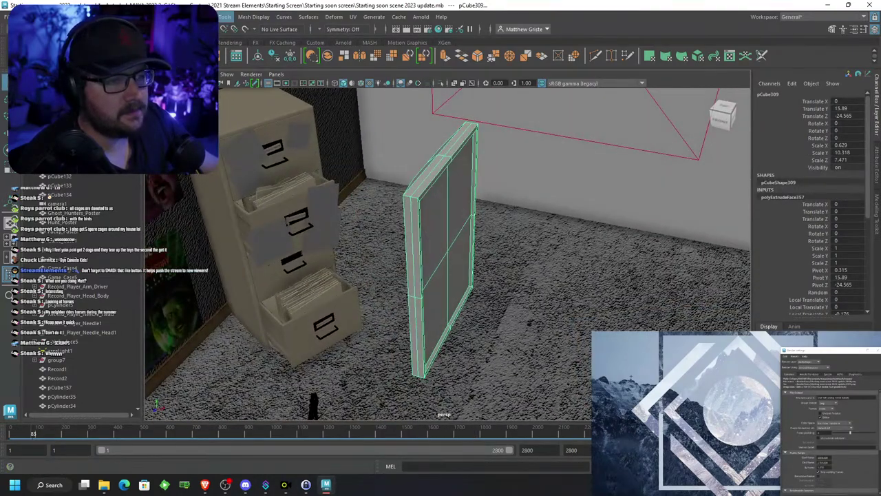
pyautogui.click(226, 16)
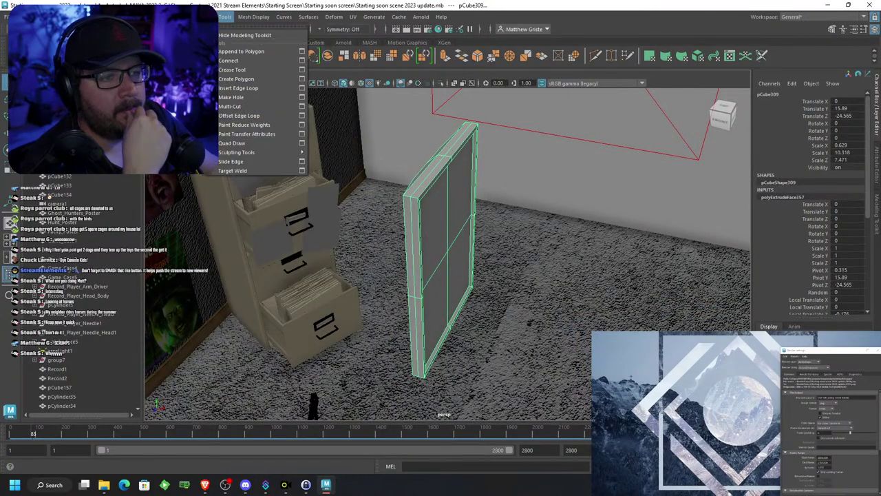
pyautogui.moveTo(187, 16)
pyautogui.moveTo(138, 17)
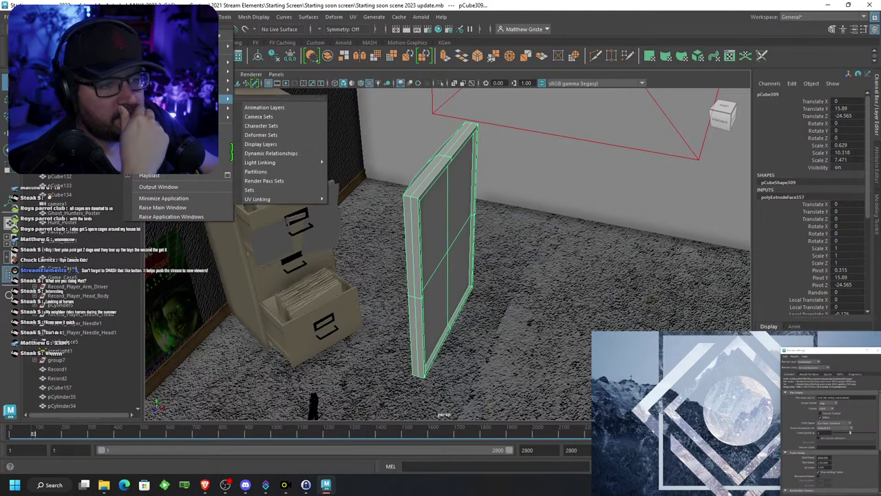
pyautogui.moveTo(200, 90)
pyautogui.click(259, 109)
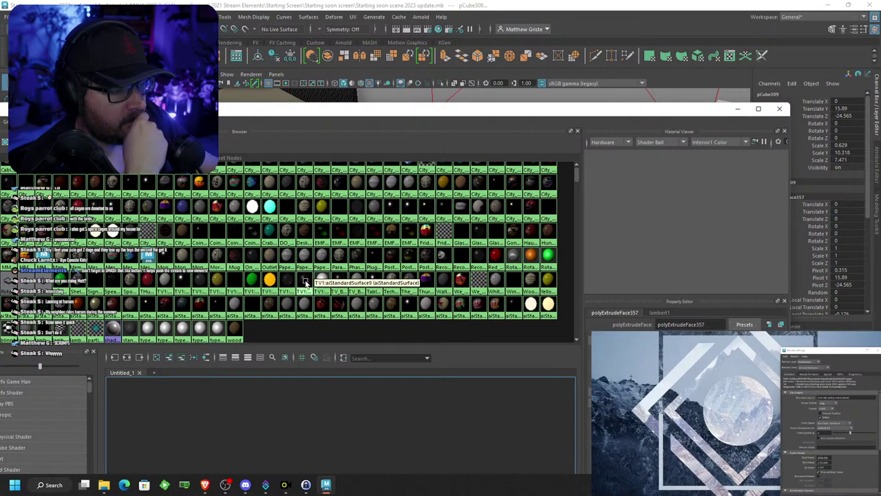
pyautogui.click(306, 282)
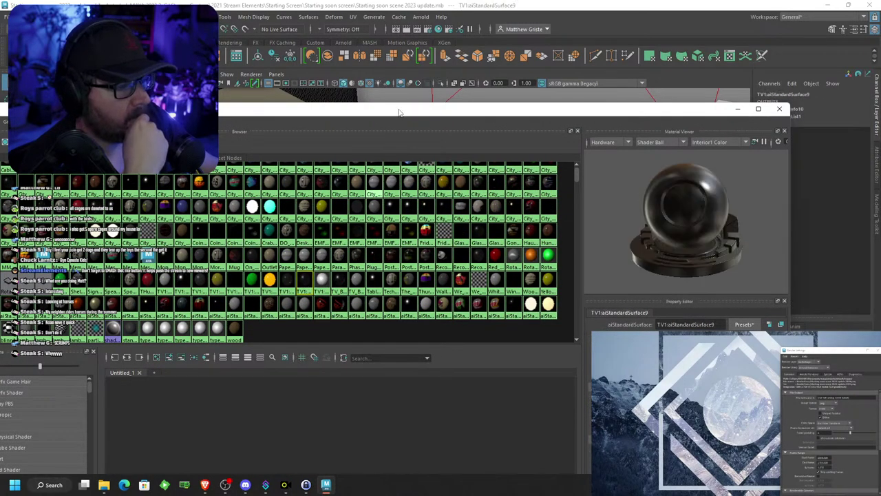
pyautogui.moveTo(399, 112); pyautogui.dragTo(434, 210)
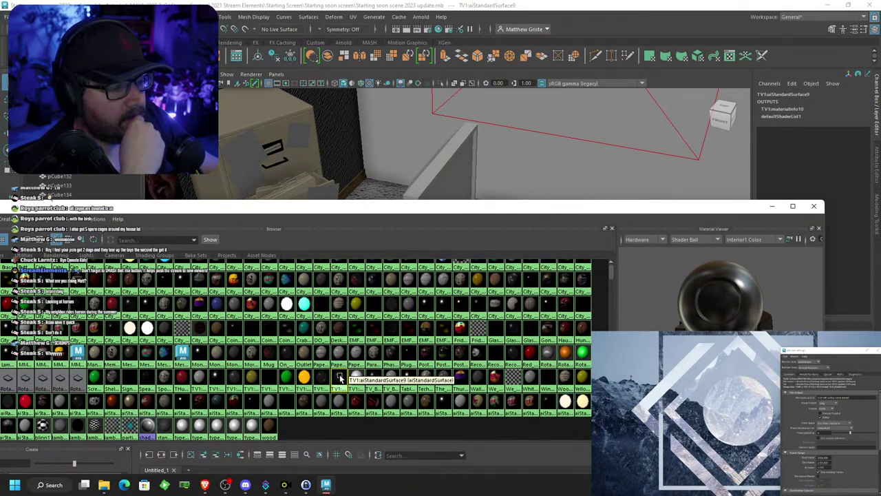
pyautogui.moveTo(337, 392); pyautogui.dragTo(503, 111, button='middle')
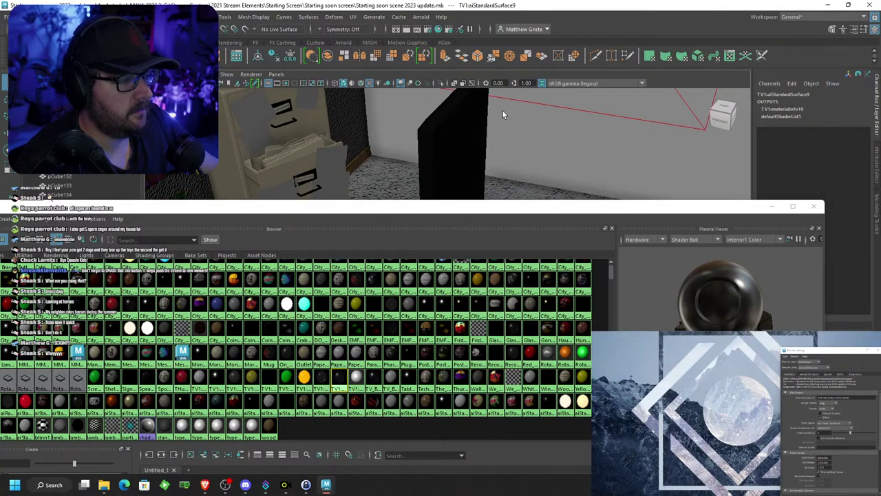
# Assign the existing green screen material to the panel's four recessed front faces, close Hypershade and return to object mode
pyautogui.moveTo(503, 111)
pyautogui.keyDown('alt'); pyautogui.mouseDown()
pyautogui.moveTo(440, 124)
pyautogui.moveTo(490, 109)
pyautogui.mouseUp(); pyautogui.keyUp('alt')
pyautogui.click(501, 117)
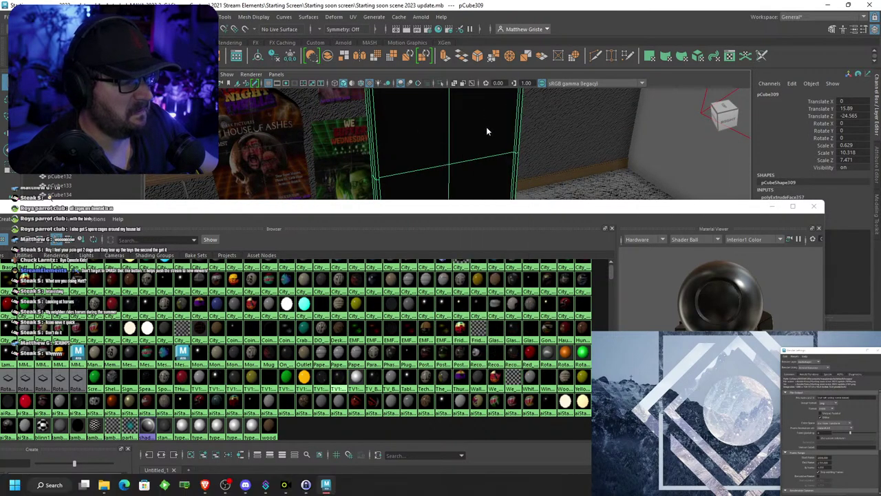
pyautogui.press('F11')
pyautogui.click(468, 178)
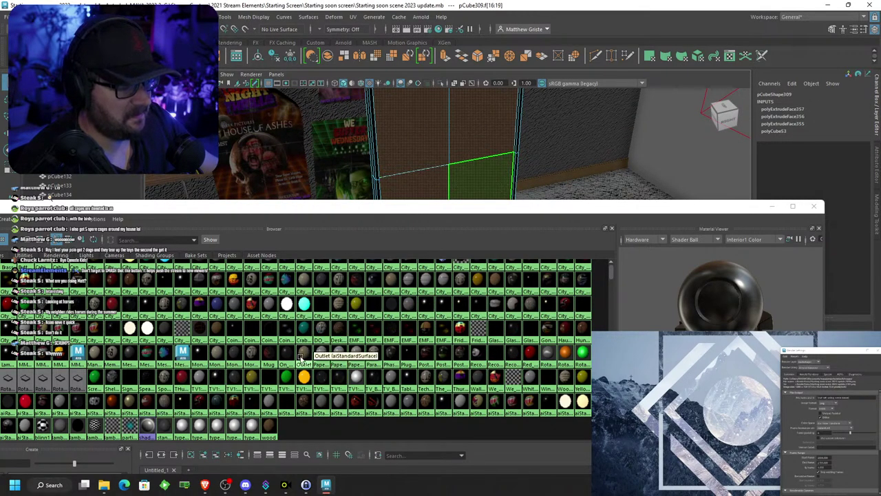
pyautogui.keyDown('shift'); pyautogui.click(466, 148); pyautogui.keyUp('shift')
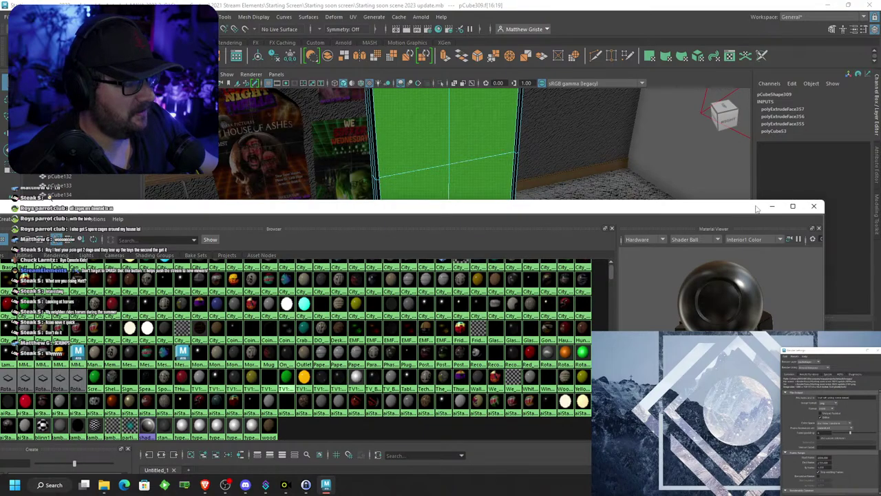
pyautogui.click(812, 211)
pyautogui.keyDown('alt'); pyautogui.moveTo(561, 197); pyautogui.dragTo(482, 175, button='right'); pyautogui.keyUp('alt')
pyautogui.keyDown('alt'); pyautogui.moveTo(482, 175); pyautogui.dragTo(490, 214, button='middle'); pyautogui.keyUp('alt')
pyautogui.click(475, 238)
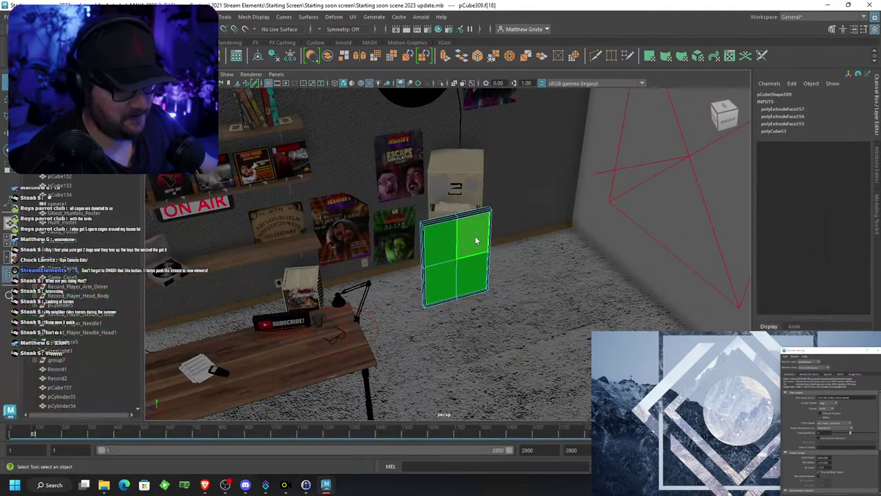
pyautogui.moveTo(475, 212); pyautogui.dragTo(527, 198, button='right')
# Insert supporting edge loops close to the panel's back, front and upper outer edges
pyautogui.scroll(6, 465, 235)
pyautogui.keyDown('alt'); pyautogui.moveTo(433, 229); pyautogui.dragTo(474, 224); pyautogui.keyUp('alt')
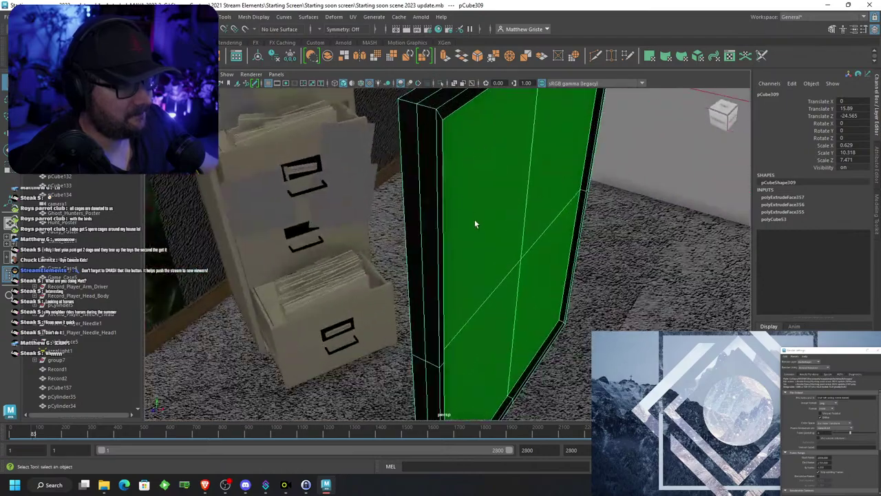
pyautogui.click(225, 17)
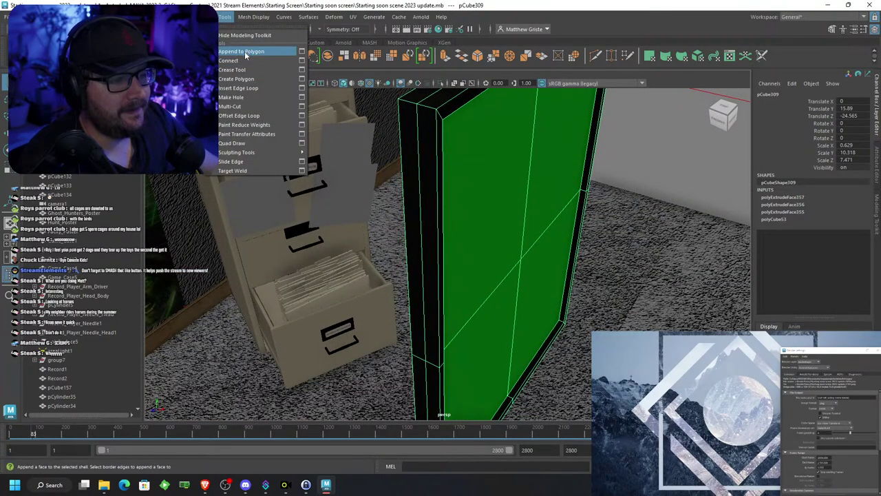
pyautogui.click(253, 89)
pyautogui.scroll(4, 448, 117)
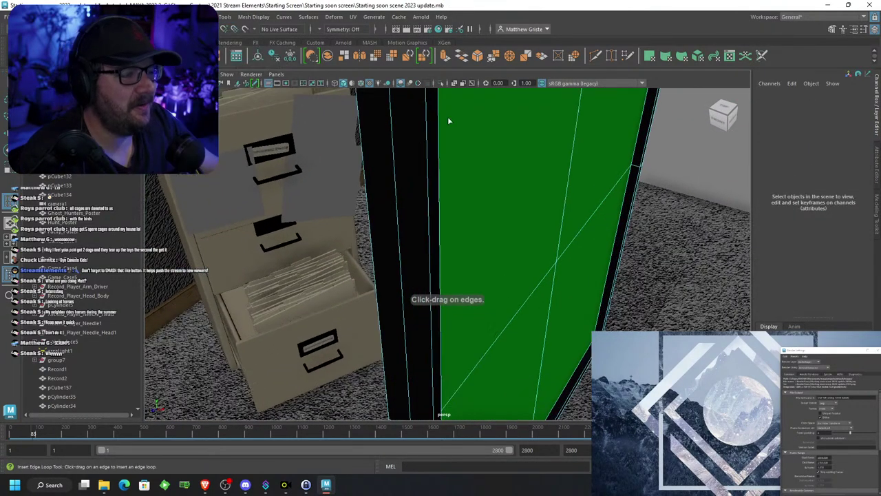
pyautogui.moveTo(445, 172)
pyautogui.keyDown('alt'); pyautogui.mouseDown()
pyautogui.moveTo(476, 179)
pyautogui.moveTo(464, 173)
pyautogui.moveTo(448, 186)
pyautogui.mouseUp(); pyautogui.keyUp('alt')
pyautogui.click(398, 212)
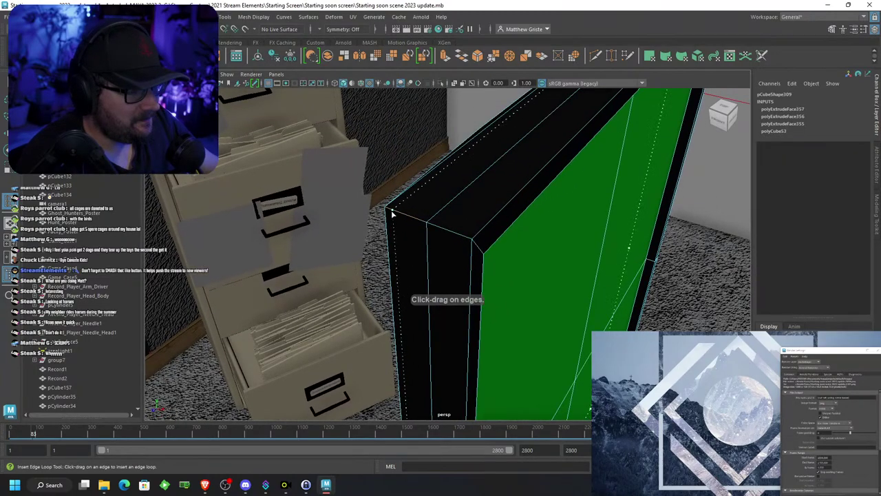
pyautogui.click(480, 238)
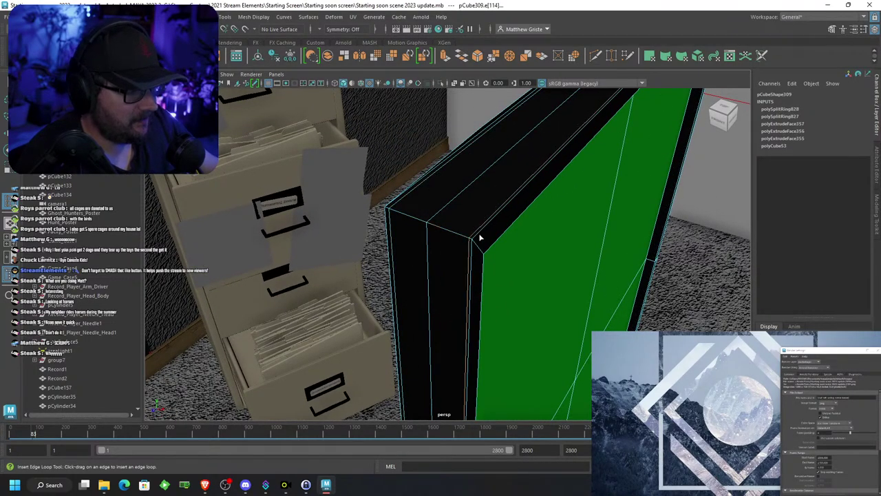
pyautogui.click(472, 243)
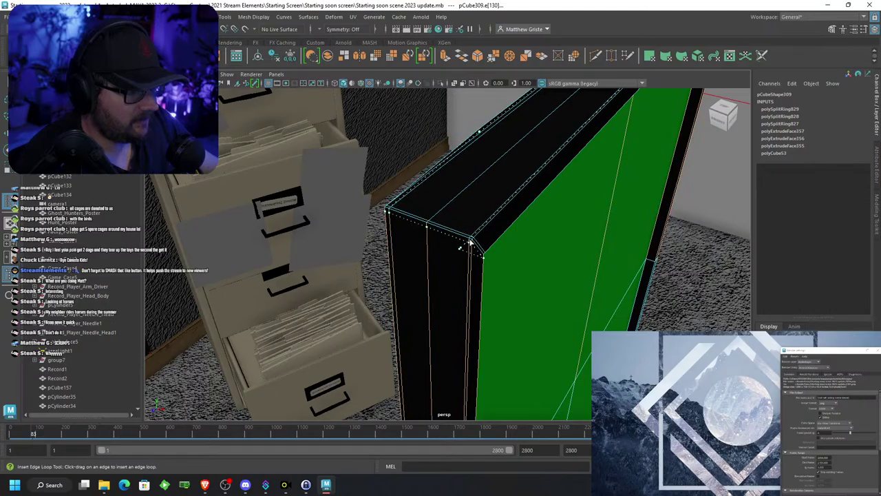
pyautogui.click(470, 242)
# Insert the remaining supporting edge loops near the panel's other outer edges and return to object mode
pyautogui.keyDown('alt'); pyautogui.moveTo(470, 242); pyautogui.dragTo(380, 212); pyautogui.keyUp('alt')
pyautogui.click(582, 253)
pyautogui.click(571, 233)
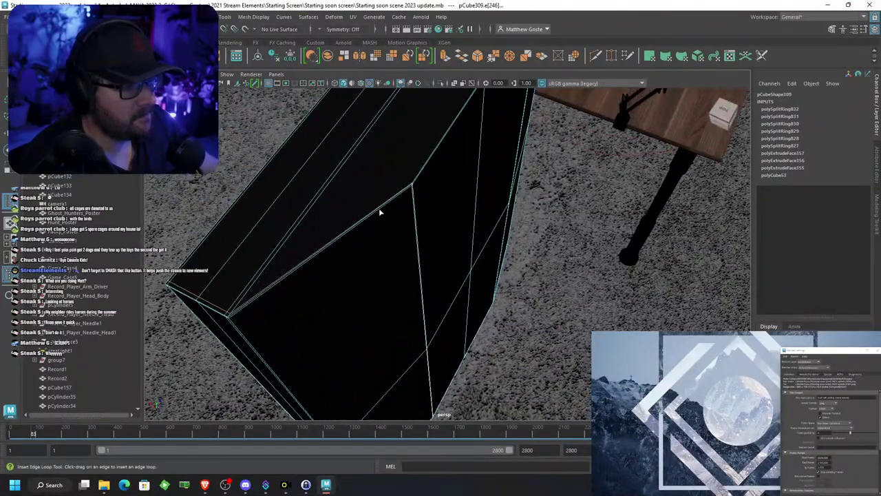
pyautogui.click(409, 184)
pyautogui.click(414, 182)
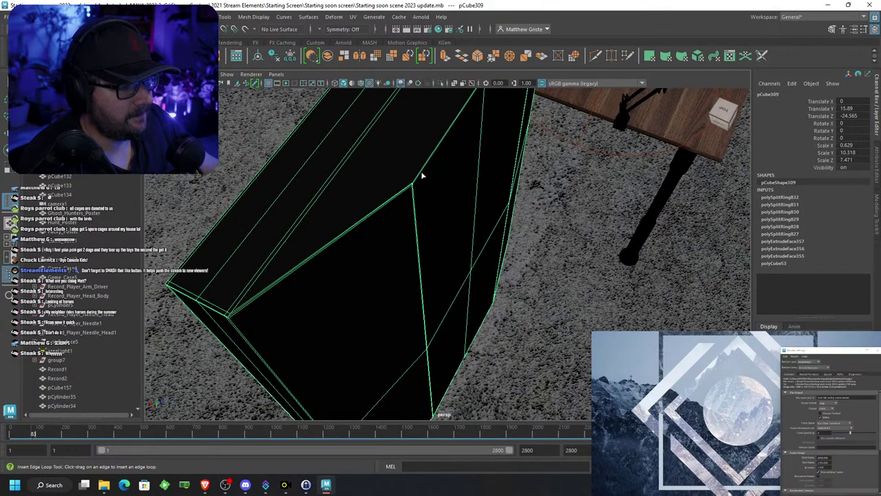
pyautogui.scroll(-5, 441, 177)
pyautogui.keyDown('alt'); pyautogui.moveTo(449, 179); pyautogui.dragTo(497, 174); pyautogui.keyUp('alt')
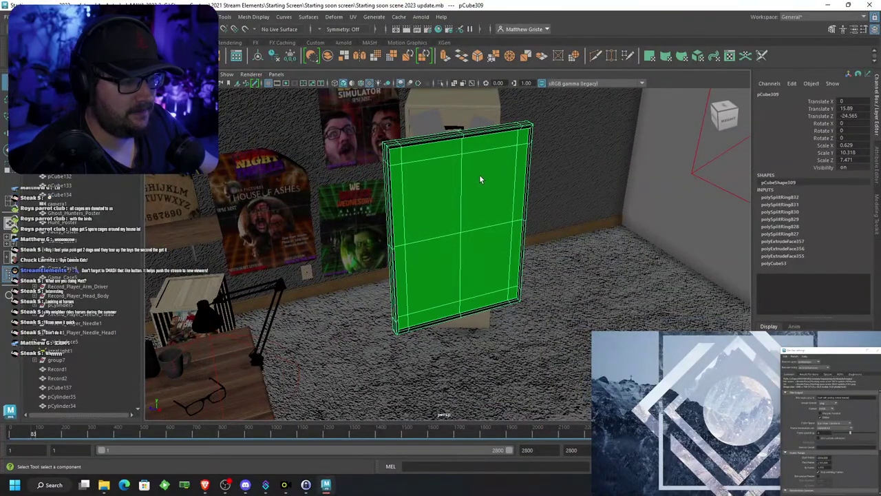
pyautogui.moveTo(480, 176); pyautogui.dragTo(513, 163, button='right')
pyautogui.scroll(-6, 426, 177)
pyautogui.scroll(4, 414, 181)
pyautogui.keyDown('alt'); pyautogui.moveTo(415, 181); pyautogui.dragTo(484, 220); pyautogui.keyUp('alt')
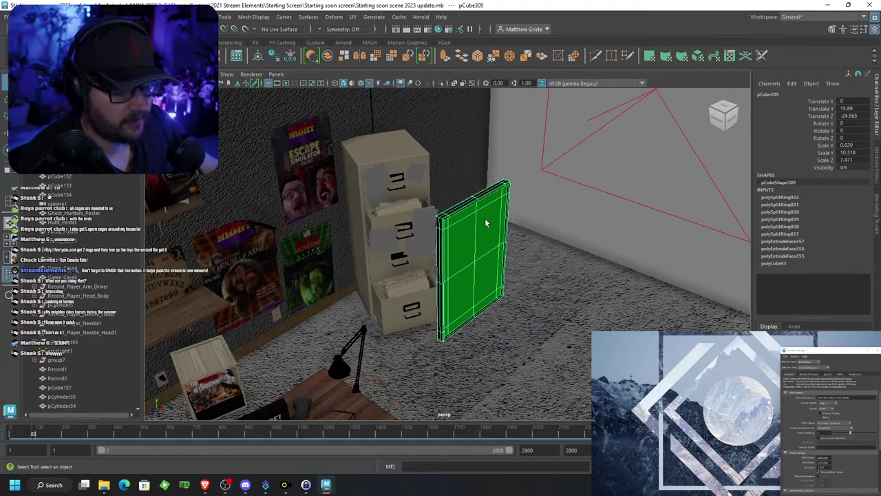
# Move the panel onto the back wall between the shelves and posters, at about X -20.563, Y 21.346, Z -18.83
pyautogui.press('e')
pyautogui.press('w')
pyautogui.moveTo(506, 274); pyautogui.dragTo(226, 100)
pyautogui.keyDown('alt'); pyautogui.moveTo(296, 130); pyautogui.dragTo(408, 189, button='middle'); pyautogui.keyUp('alt')
pyautogui.press('d')
pyautogui.press('f')
pyautogui.scroll(-5, 408, 190)
pyautogui.keyDown('alt'); pyautogui.moveTo(408, 189); pyautogui.dragTo(434, 210); pyautogui.keyUp('alt')
pyautogui.scroll(5, 434, 211)
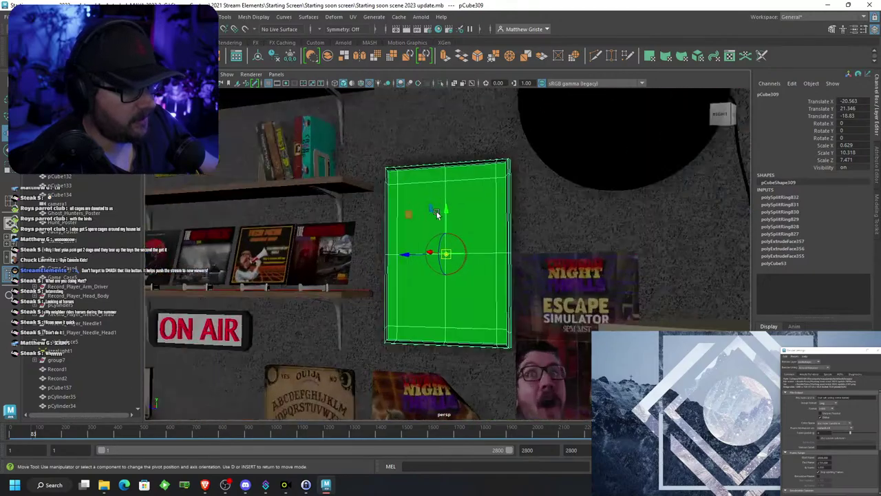
# Enlarge the panel uniformly to about 0.723 × 11.856 × 8.585 and shift it along the wall to Translate Z -18.389
pyautogui.press('e')
pyautogui.press('r')
pyautogui.moveTo(447, 260); pyautogui.dragTo(466, 258)
pyautogui.press('w')
pyautogui.moveTo(408, 255); pyautogui.dragTo(401, 253)
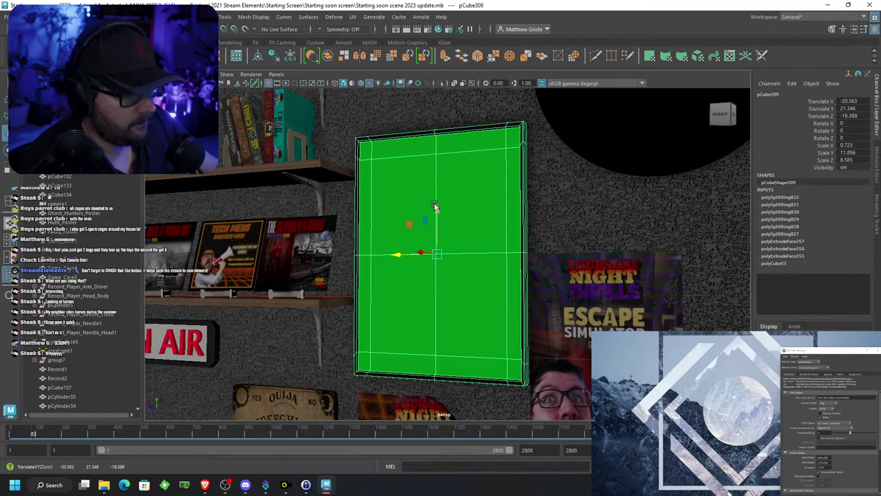
pyautogui.moveTo(435, 206)
pyautogui.mouseDown()
pyautogui.moveTo(434, 190)
pyautogui.moveTo(387, 209)
pyautogui.moveTo(434, 226)
pyautogui.moveTo(497, 223)
pyautogui.moveTo(374, 248)
pyautogui.moveTo(390, 257)
pyautogui.moveTo(374, 266)
pyautogui.moveTo(442, 212)
pyautogui.mouseUp()
pyautogui.scroll(-5, 432, 191)
pyautogui.scroll(5, 482, 222)
pyautogui.scroll(1, 375, 250)
pyautogui.moveTo(443, 209); pyautogui.dragTo(466, 191, button='right')
pyautogui.scroll(-10, 466, 190)
pyautogui.keyDown('alt'); pyautogui.moveTo(466, 189); pyautogui.dragTo(493, 197); pyautogui.keyUp('alt')
pyautogui.click(495, 152)
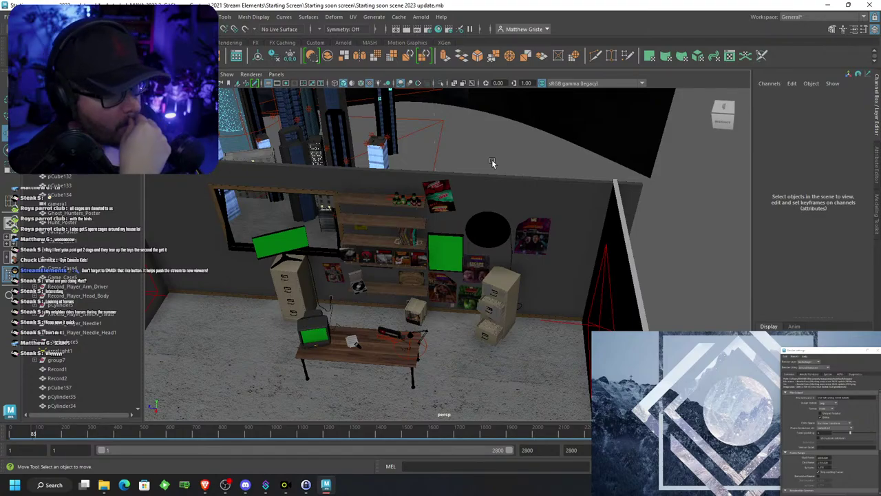
# Raise the panel on the wall to a Translate Y of about 26.139
pyautogui.scroll(5, 458, 260)
pyautogui.keyDown('alt'); pyautogui.moveTo(456, 262); pyautogui.dragTo(442, 174); pyautogui.keyUp('alt')
pyautogui.click(464, 234)
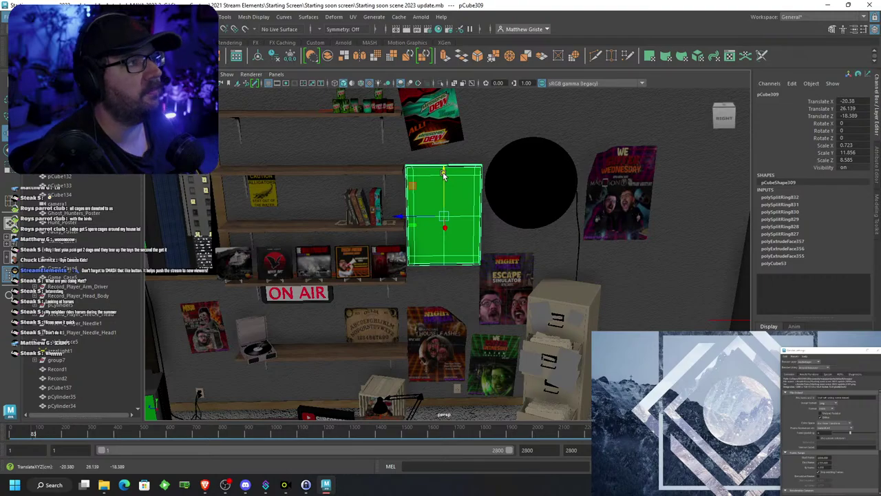
pyautogui.scroll(-6, 449, 227)
pyautogui.keyDown('alt'); pyautogui.moveTo(454, 273); pyautogui.dragTo(455, 295); pyautogui.keyUp('alt')
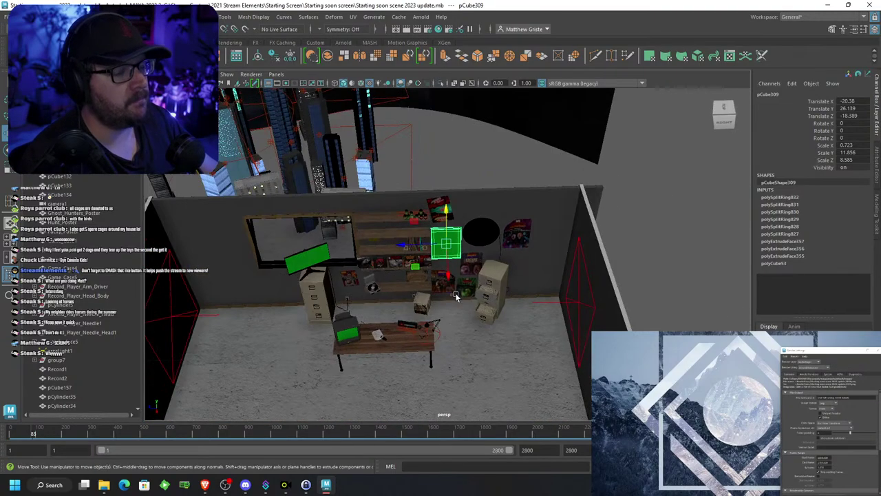
# Create a polygon cylinder, place it on the wall above the panel and scale it uniformly to 0.197
pyautogui.scroll(3, 455, 295)
pyautogui.click(51, 56)
pyautogui.scroll(3, 375, 289)
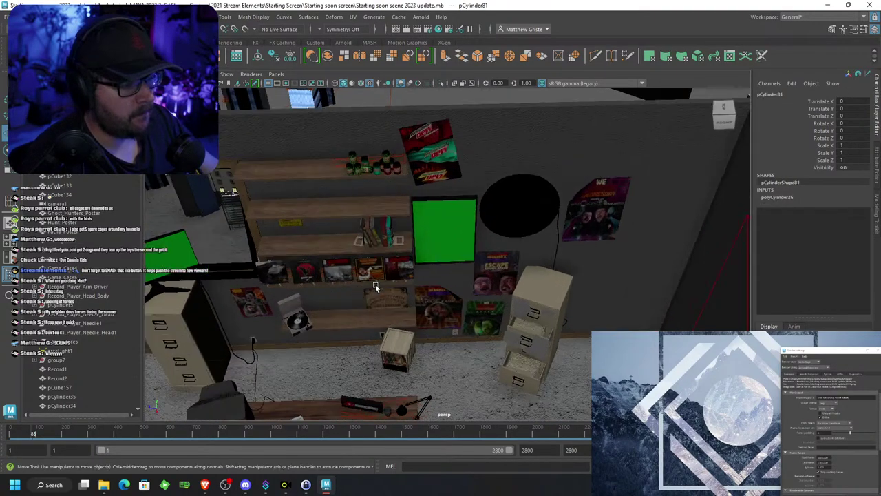
pyautogui.scroll(-7, 386, 293)
pyautogui.moveTo(389, 345); pyautogui.dragTo(458, 197)
pyautogui.press('f')
pyautogui.press('r')
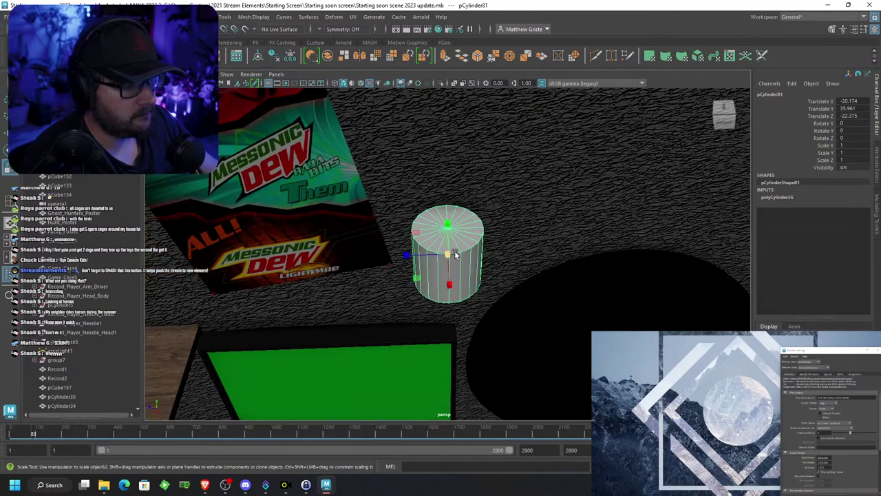
pyautogui.moveTo(451, 254); pyautogui.dragTo(405, 259)
# Seat the small cylinder on the panel's top edge near its corner, at about X -20.495, Y 32.204, Z -22.134
pyautogui.press('w')
pyautogui.moveTo(446, 215); pyautogui.dragTo(448, 312)
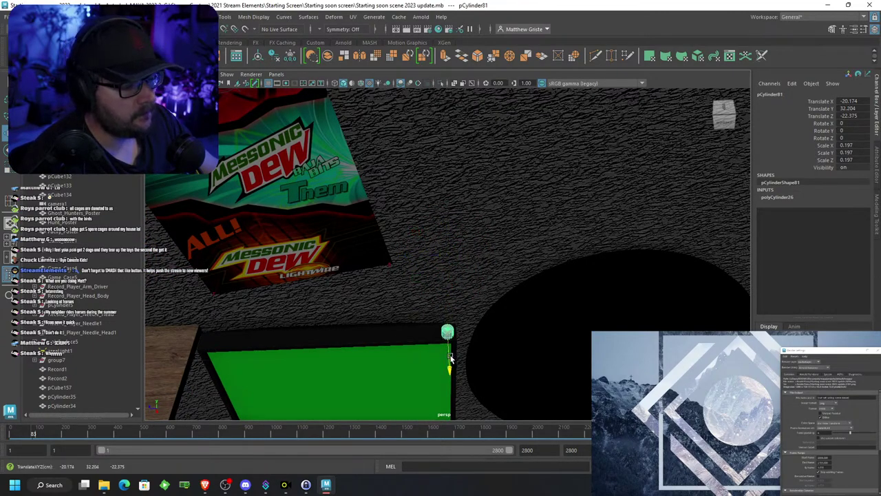
pyautogui.moveTo(450, 362); pyautogui.dragTo(451, 353)
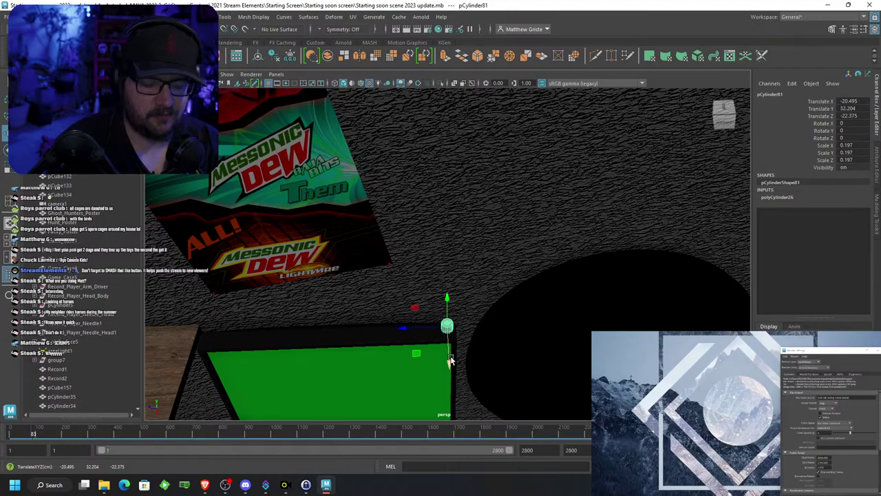
pyautogui.scroll(-5, 453, 332)
pyautogui.keyDown('alt'); pyautogui.moveTo(452, 332); pyautogui.dragTo(481, 250); pyautogui.keyUp('alt')
pyautogui.scroll(5, 481, 249)
pyautogui.moveTo(418, 208); pyautogui.dragTo(451, 226)
pyautogui.scroll(-5, 417, 205)
pyautogui.scroll(2, 450, 224)
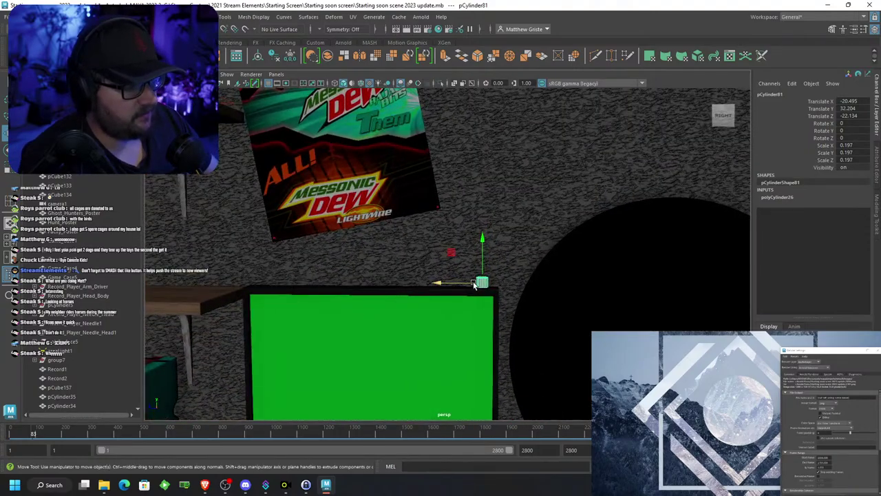
# Select the cylinder's top vertices and raise them to stretch it into a tall, thin pole
pyautogui.moveTo(475, 282); pyautogui.dragTo(425, 215, button='right')
pyautogui.moveTo(425, 218); pyautogui.dragTo(508, 282)
pyautogui.moveTo(485, 237); pyautogui.dragTo(504, 208)
pyautogui.scroll(2, 505, 209)
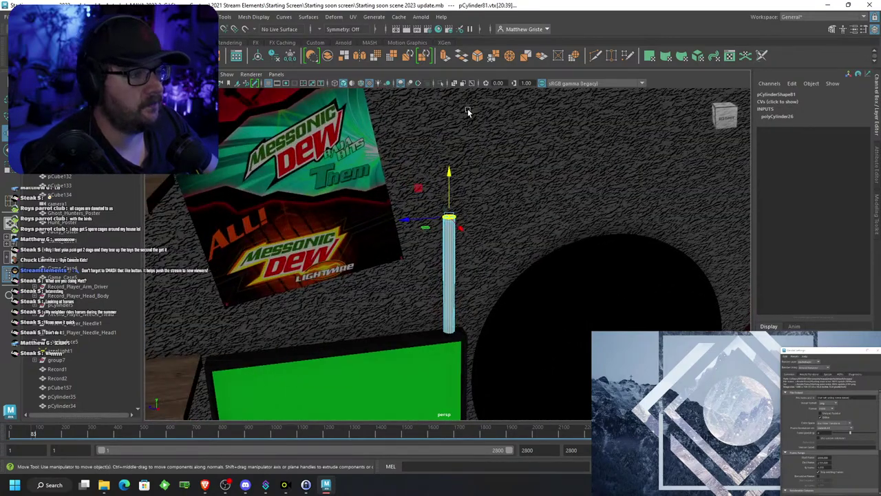
pyautogui.click(447, 59)
pyautogui.scroll(3, 466, 146)
pyautogui.hotkey('ctrl', 'z')
# Select the pole's top cap faces and extrude them upward by 2.22
pyautogui.scroll(2, 459, 182)
pyautogui.moveTo(458, 190); pyautogui.dragTo(453, 208, button='right')
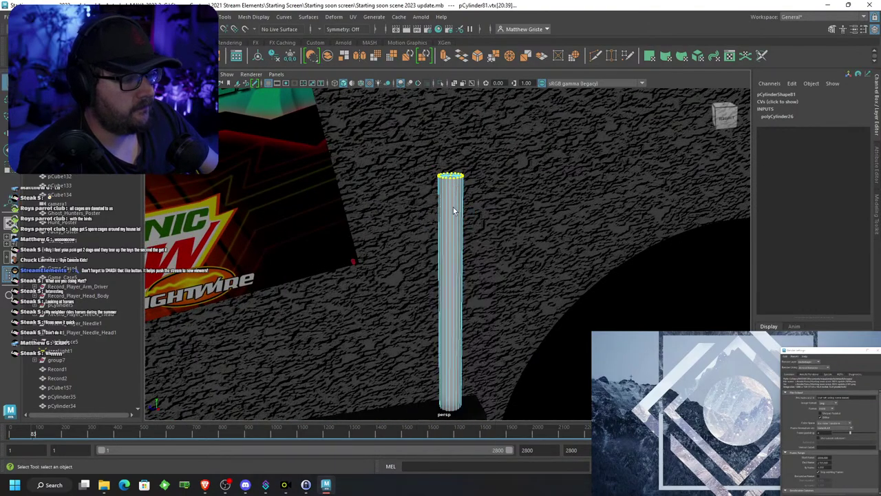
pyautogui.moveTo(432, 151); pyautogui.dragTo(406, 206)
pyautogui.scroll(-2, 405, 206)
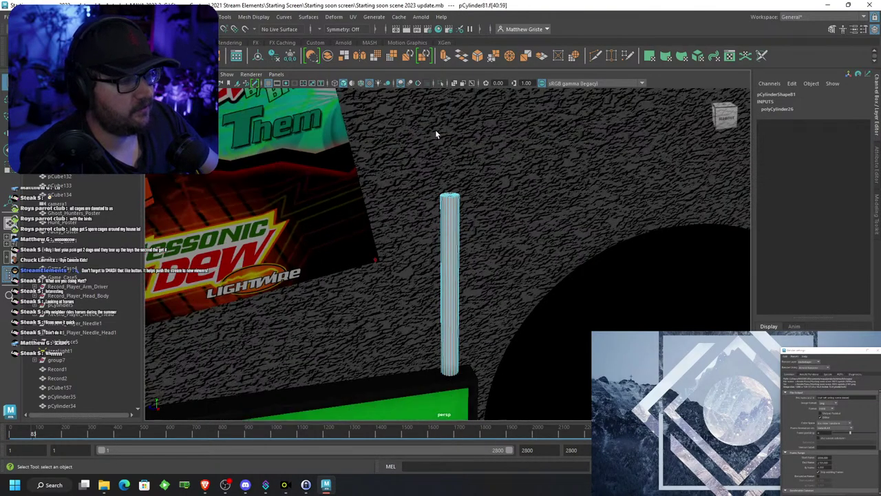
pyautogui.keyDown('alt'); pyautogui.moveTo(435, 130); pyautogui.dragTo(435, 89); pyautogui.keyUp('alt')
pyautogui.click(445, 56)
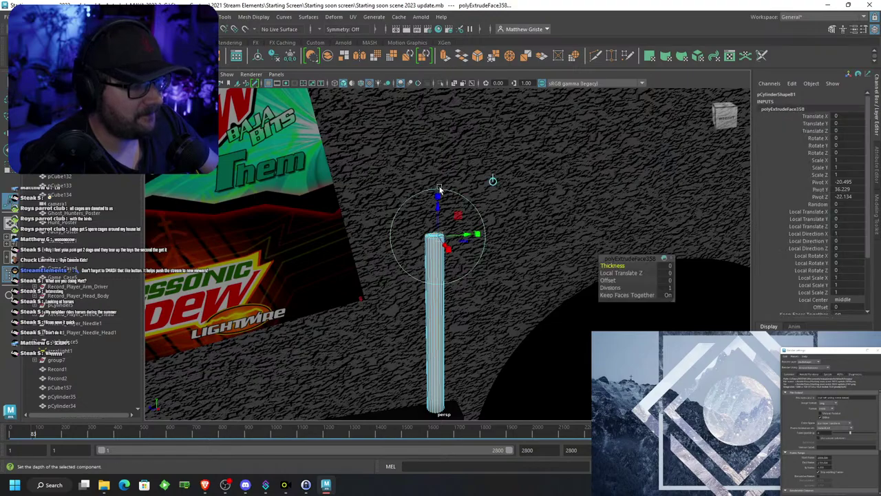
pyautogui.keyDown('alt'); pyautogui.moveTo(444, 207); pyautogui.dragTo(444, 113); pyautogui.keyUp('alt')
pyautogui.scroll(-3, 452, 137)
pyautogui.keyDown('alt'); pyautogui.moveTo(449, 234); pyautogui.dragTo(431, 193); pyautogui.keyUp('alt')
pyautogui.scroll(2, 428, 196)
pyautogui.press('f')
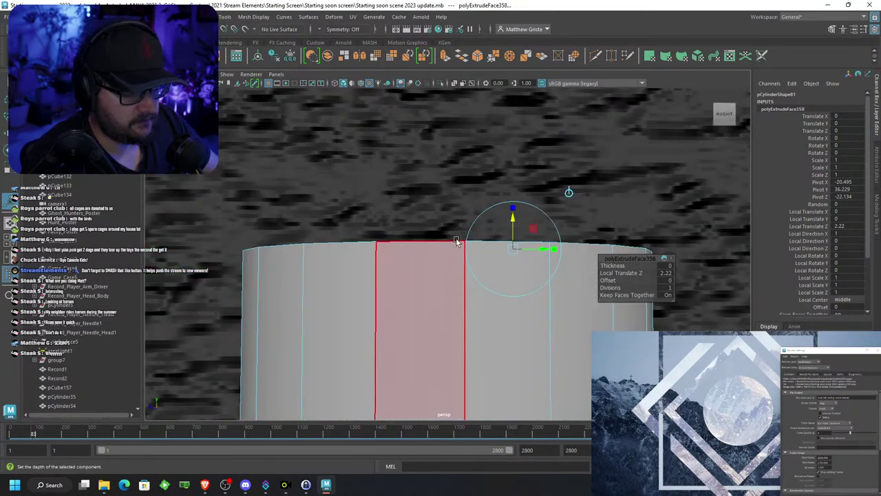
# Extrude the pole's top cap upward again to add another straight segment
pyautogui.scroll(-3, 457, 241)
pyautogui.press('g')
pyautogui.moveTo(466, 228); pyautogui.dragTo(469, 125)
pyautogui.scroll(-5, 470, 130)
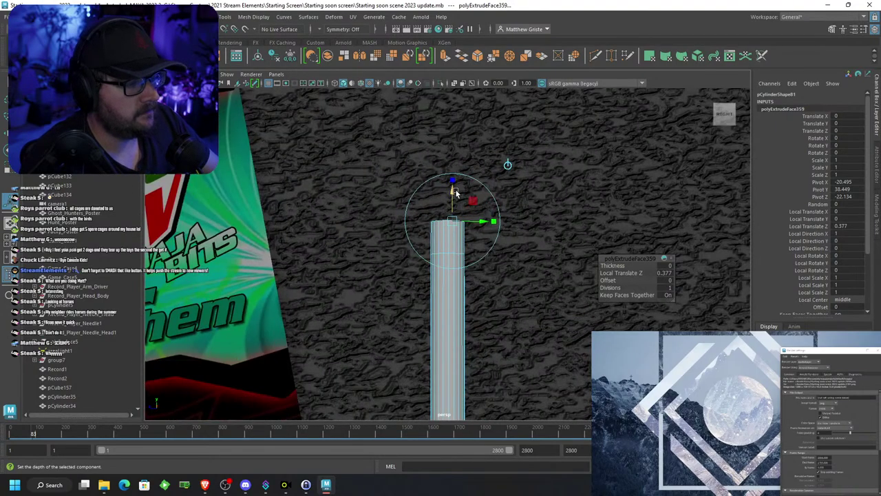
pyautogui.moveTo(454, 193); pyautogui.dragTo(502, 175)
pyautogui.scroll(-2, 460, 156)
# Extrude the cap by 0.425 and tilt it sideways along the wall to start the pole's bend
pyautogui.press('e')
pyautogui.hotkey('ctrl', 'e')
pyautogui.click(496, 144)
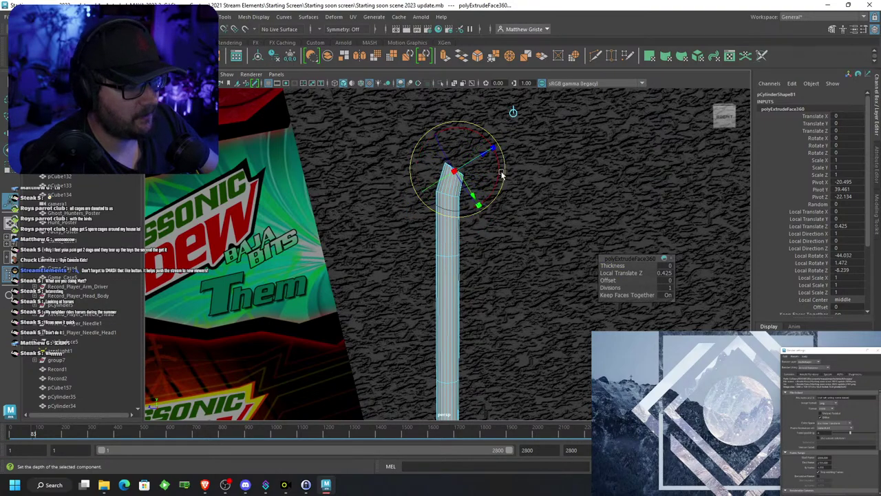
pyautogui.press('f')
pyautogui.scroll(-5, 496, 164)
# Extrude the tilted cap by 0.285 and rotate it further, about -22.881 in Local Rotate X, to continue the bend
pyautogui.hotkey('ctrl', 'e')
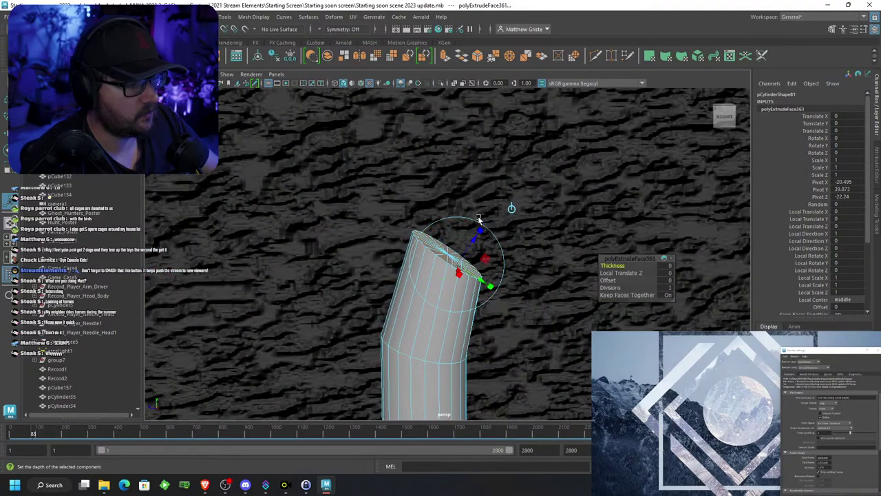
pyautogui.click(477, 231)
pyautogui.moveTo(472, 239); pyautogui.dragTo(502, 198)
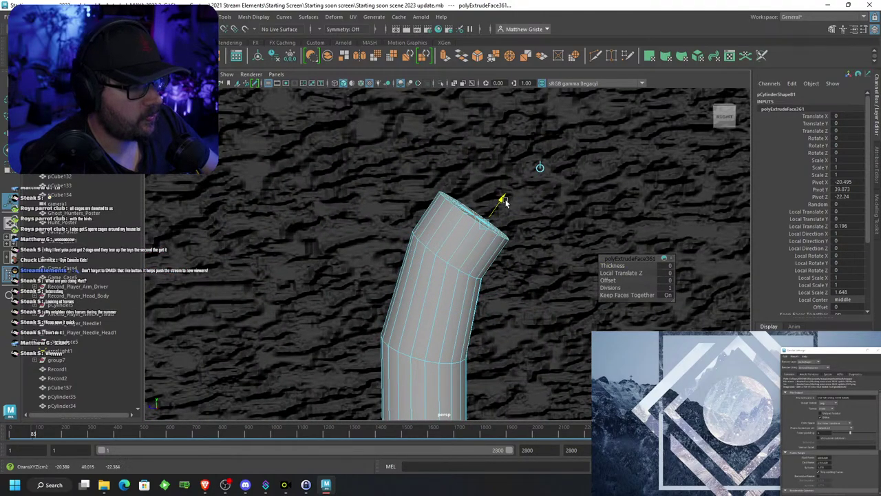
pyautogui.scroll(-5, 517, 187)
pyautogui.keyDown('alt'); pyautogui.moveTo(516, 204); pyautogui.dragTo(495, 175, button='middle'); pyautogui.keyUp('alt')
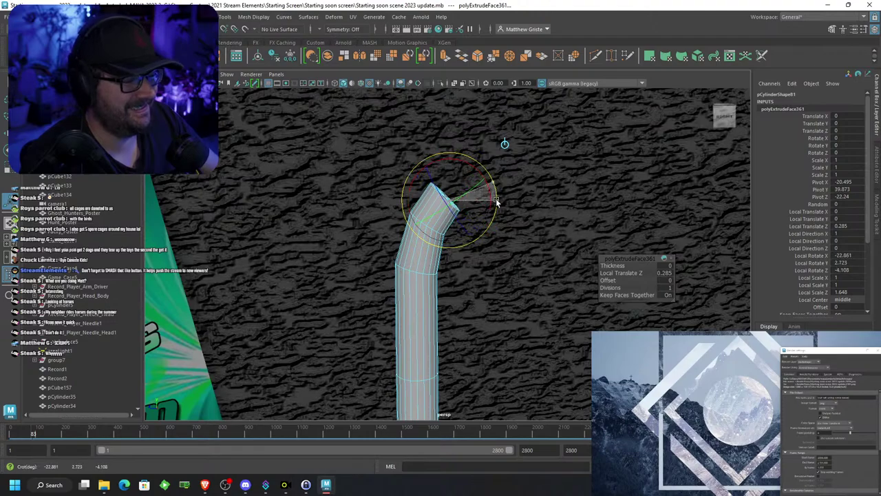
# Extrude the bend's end faces by 0.448 and rotate them further toward the horizontal direction
pyautogui.hotkey('ctrl', 'e')
pyautogui.moveTo(477, 184); pyautogui.dragTo(482, 119)
pyautogui.press('e')
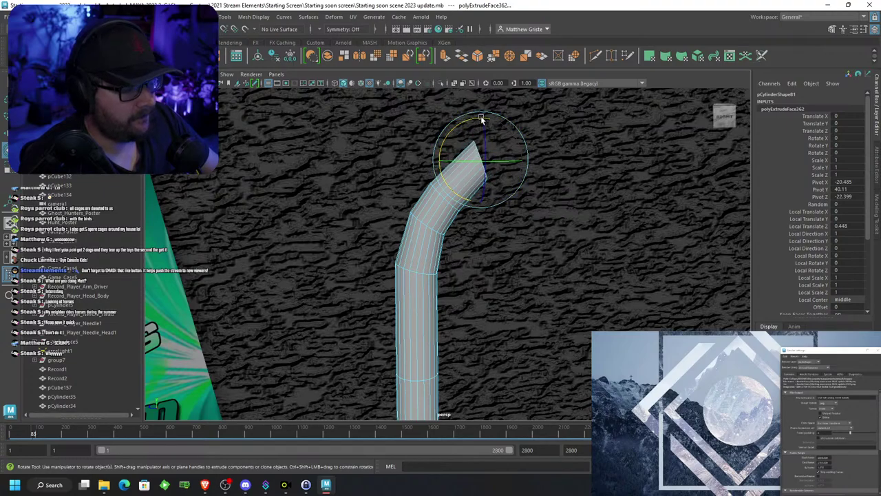
# Extrude the end faces by 0.578 and rotate them upright to complete the pole's elbow
pyautogui.hotkey('ctrl', 'e')
pyautogui.moveTo(521, 149); pyautogui.dragTo(578, 137)
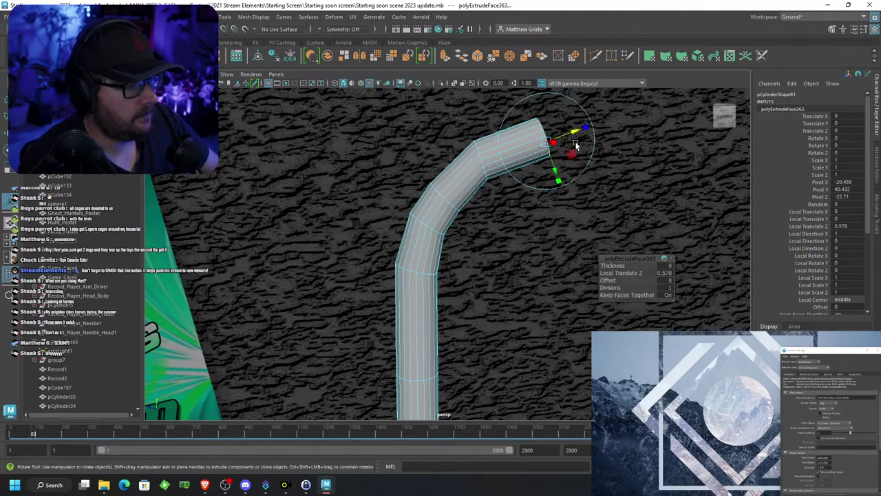
pyautogui.press('e')
pyautogui.press('w')
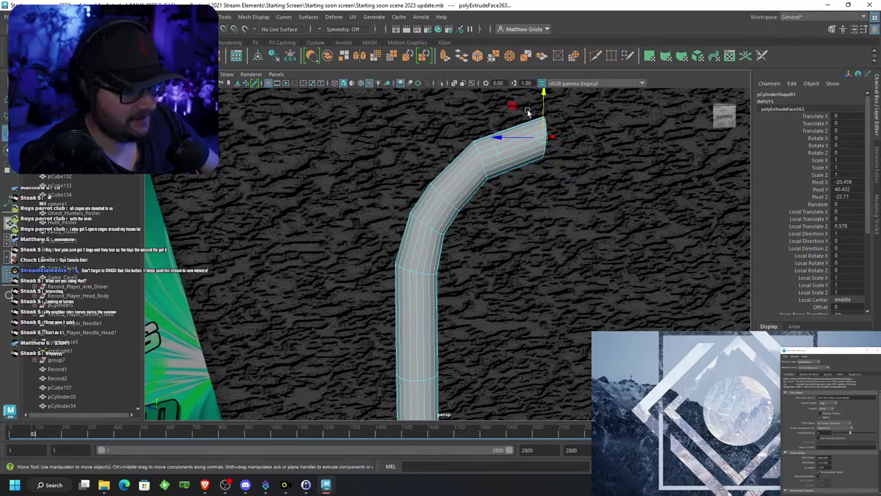
# Extrude the pole's end horizontally along the back wall past the side wall in two segments, the last by 17.841, and return to object mode
pyautogui.hotkey('ctrl', 'e')
pyautogui.scroll(-5, 515, 159)
pyautogui.moveTo(521, 210); pyautogui.dragTo(628, 218)
pyautogui.scroll(-7, 629, 219)
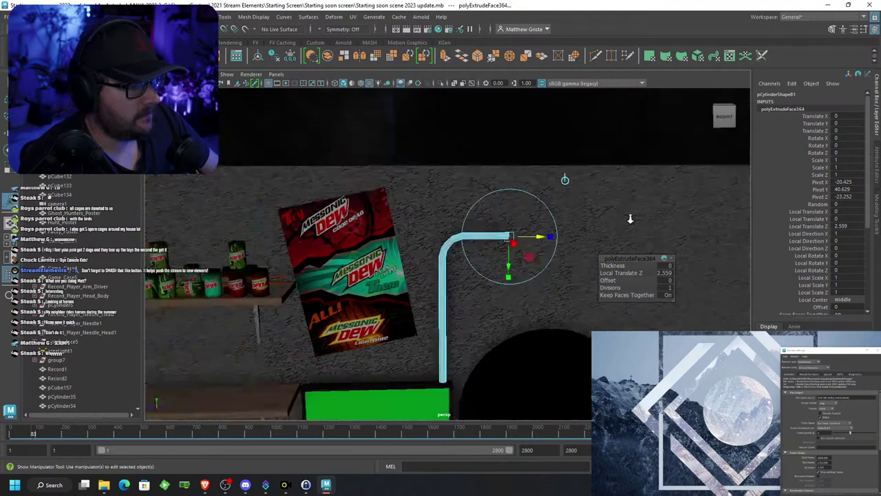
pyautogui.keyDown('alt'); pyautogui.moveTo(629, 218); pyautogui.dragTo(423, 173, button='middle'); pyautogui.keyUp('alt')
pyautogui.scroll(-2, 424, 173)
pyautogui.moveTo(378, 214); pyautogui.dragTo(624, 225)
pyautogui.hotkey('ctrl', 'e')
pyautogui.scroll(5, 319, 220)
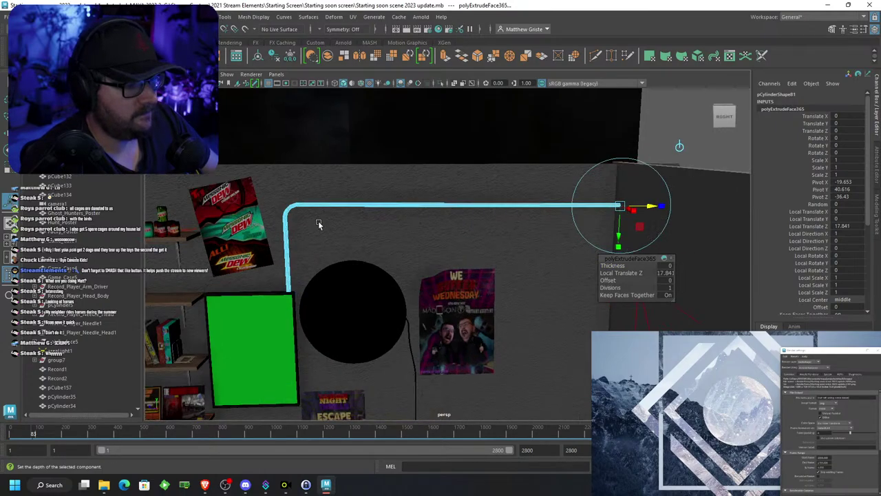
pyautogui.keyDown('alt'); pyautogui.moveTo(318, 218); pyautogui.dragTo(550, 208, button='middle'); pyautogui.keyUp('alt')
pyautogui.scroll(4, 475, 157)
pyautogui.moveTo(469, 152); pyautogui.dragTo(504, 141, button='right')
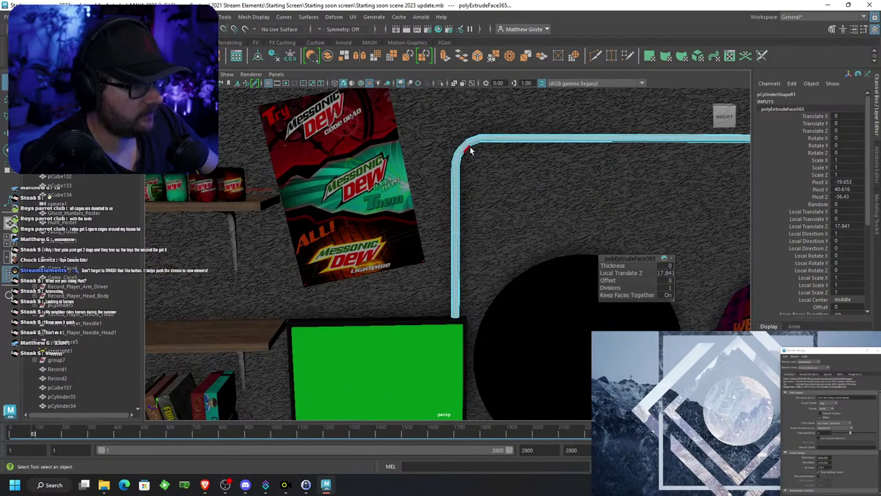
# Insert an edge loop around the pipe's vertical section, close to its lower end above the green display
pyautogui.scroll(-2, 461, 147)
pyautogui.scroll(-2, 461, 147)
pyautogui.keyDown('alt'); pyautogui.moveTo(460, 147); pyautogui.dragTo(458, 161, button='middle'); pyautogui.keyUp('alt')
pyautogui.scroll(4, 468, 241)
pyautogui.keyDown('alt'); pyautogui.moveTo(471, 246); pyautogui.dragTo(463, 166, button='middle'); pyautogui.keyUp('alt')
pyautogui.scroll(4, 459, 154)
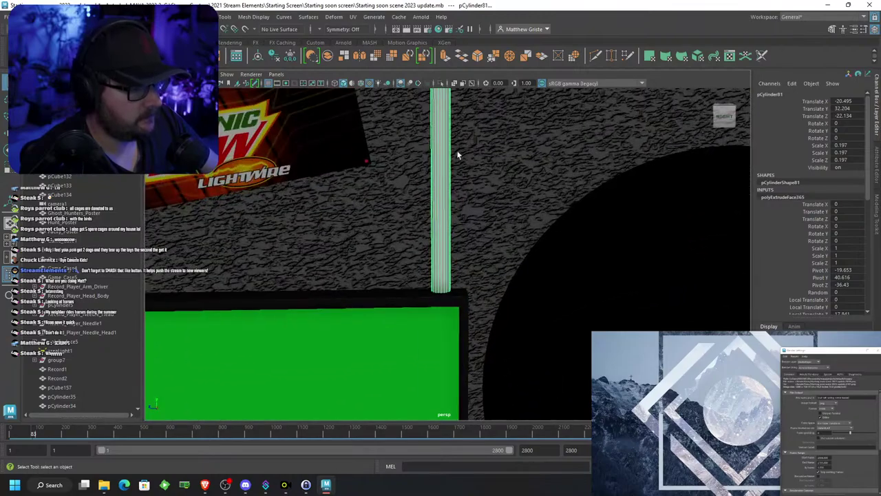
pyautogui.click(223, 17)
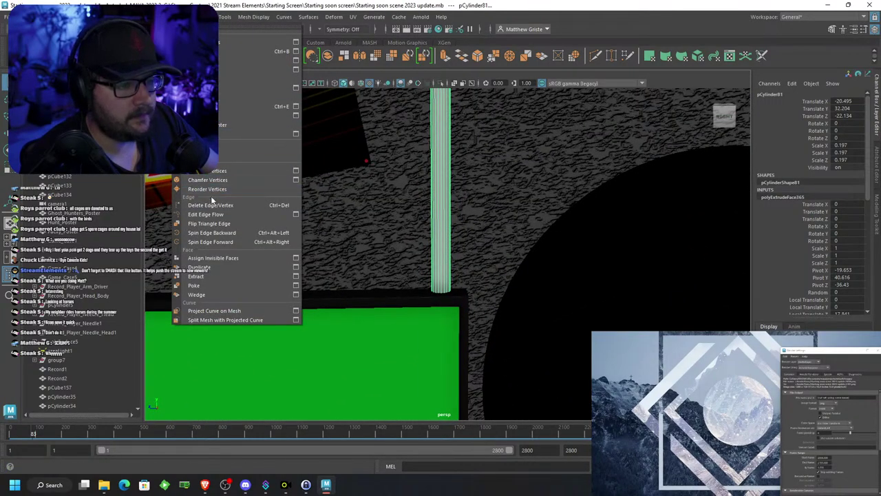
pyautogui.moveTo(226, 18)
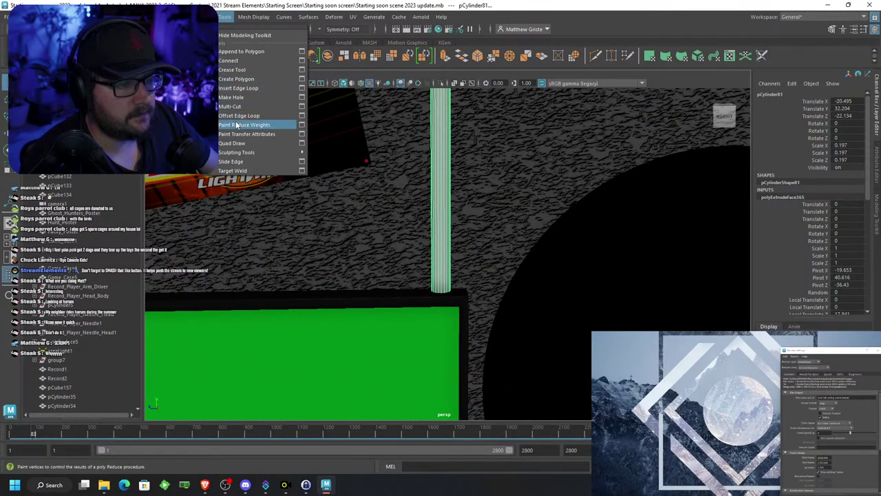
pyautogui.click(238, 88)
pyautogui.click(447, 201)
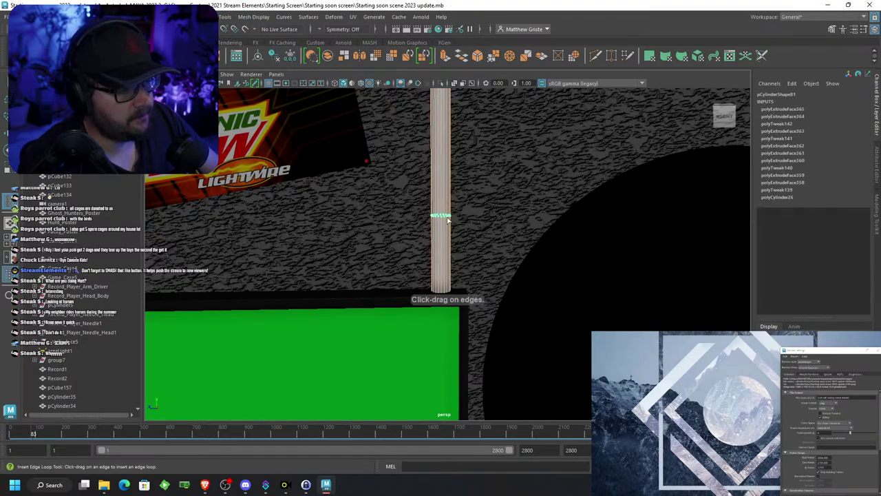
pyautogui.moveTo(448, 300); pyautogui.dragTo(449, 292)
# Insert an edge loop at the far end of the pipe's horizontal run, return to object mode, and undo the stray corner edit
pyautogui.scroll(-4, 529, 244)
pyautogui.keyDown('alt'); pyautogui.moveTo(529, 244); pyautogui.dragTo(248, 357, button='middle'); pyautogui.keyUp('alt')
pyautogui.keyDown('alt'); pyautogui.moveTo(565, 214); pyautogui.dragTo(278, 244, button='middle'); pyautogui.keyUp('alt')
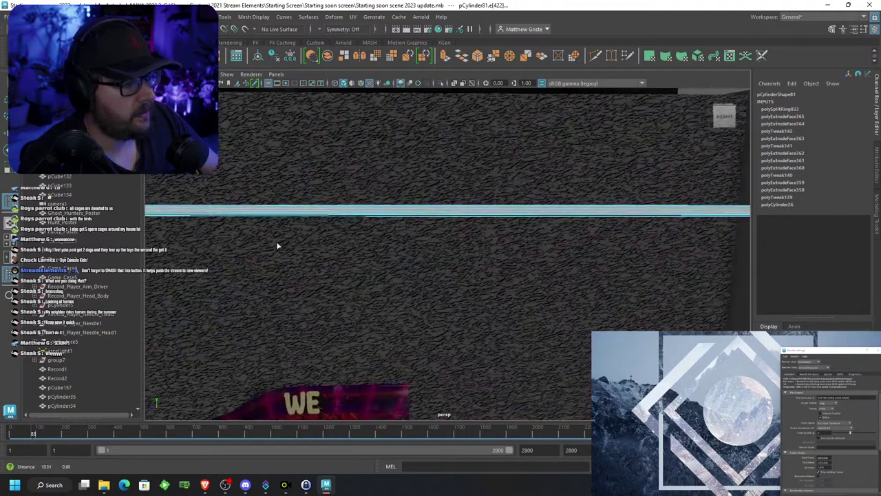
pyautogui.keyDown('alt'); pyautogui.moveTo(657, 206); pyautogui.dragTo(303, 214, button='middle'); pyautogui.keyUp('alt')
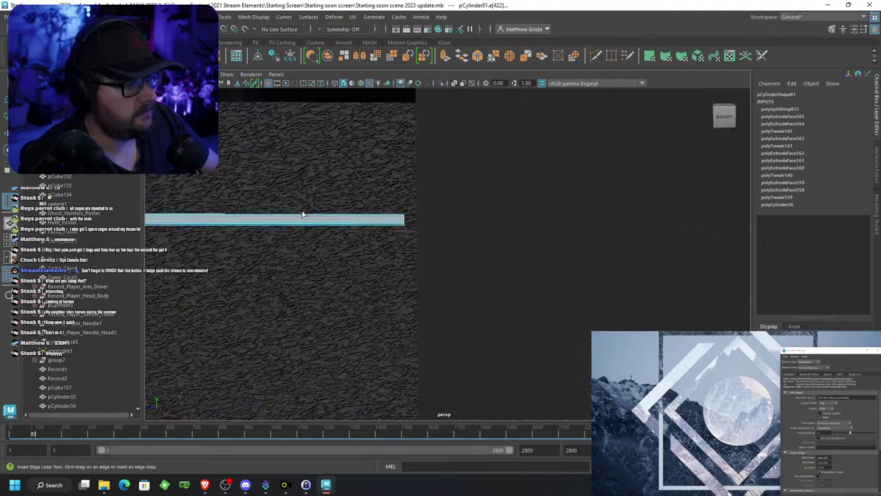
pyautogui.click(402, 227)
pyautogui.scroll(-5, 360, 238)
pyautogui.keyDown('alt'); pyautogui.moveTo(344, 254); pyautogui.dragTo(588, 244, button='middle'); pyautogui.keyUp('alt')
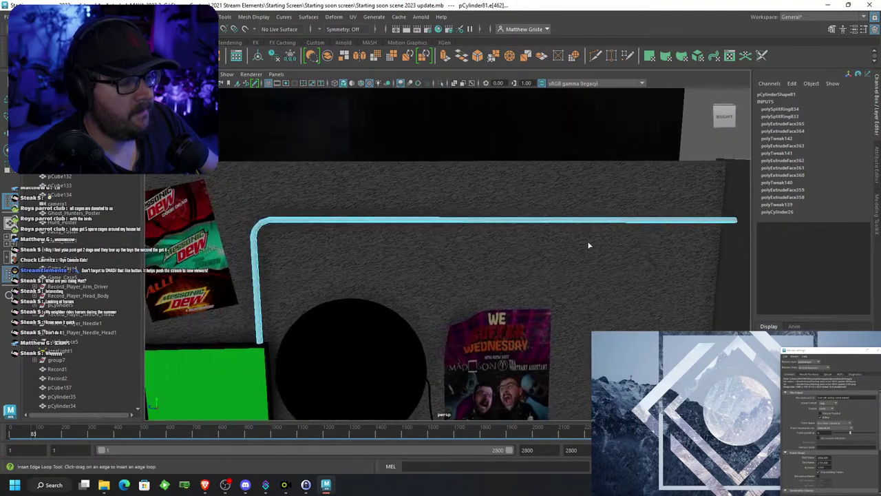
pyautogui.moveTo(449, 222); pyautogui.dragTo(491, 199, button='right')
pyautogui.keyDown('alt'); pyautogui.moveTo(361, 220); pyautogui.dragTo(475, 207, button='middle'); pyautogui.keyUp('alt')
pyautogui.scroll(4, 476, 207)
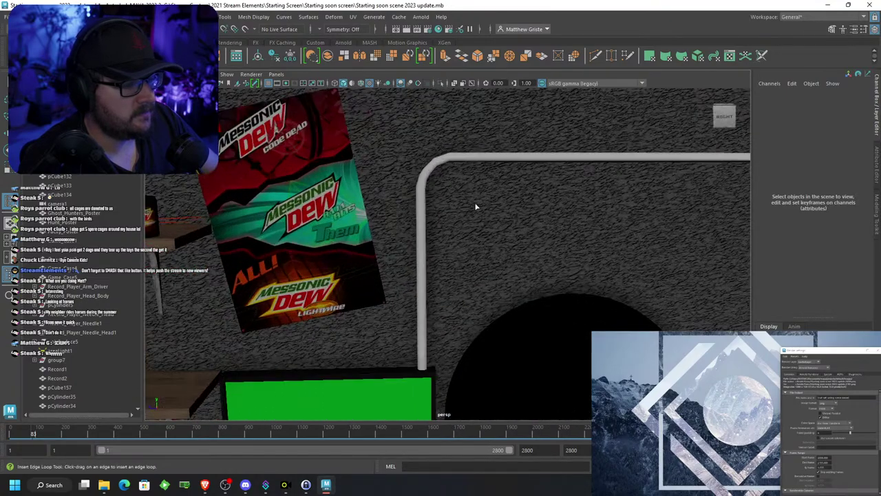
pyautogui.click(430, 177)
pyautogui.hotkey('ctrl', 'z')
# Duplicate the bent pipe with the Move tool and raise the copy straight up to about 33.916 in Y
pyautogui.scroll(-5, 580, 201)
pyautogui.press('w')
pyautogui.scroll(-2, 574, 202)
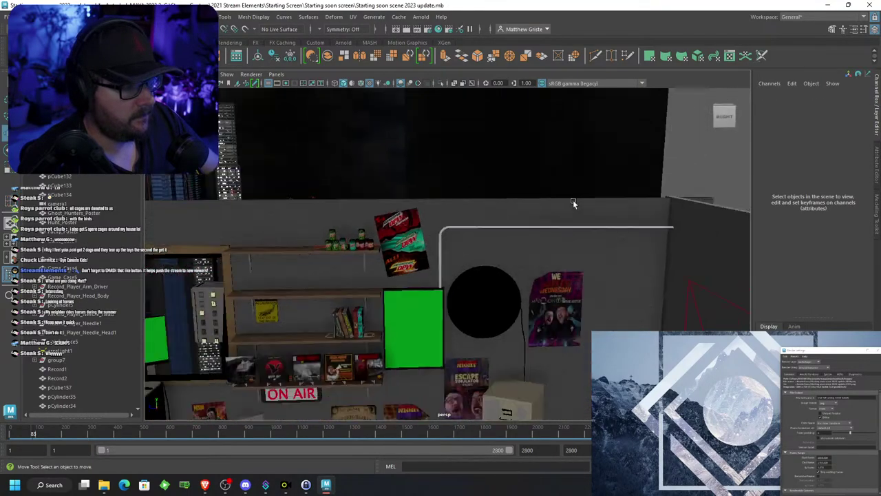
pyautogui.scroll(3, 537, 191)
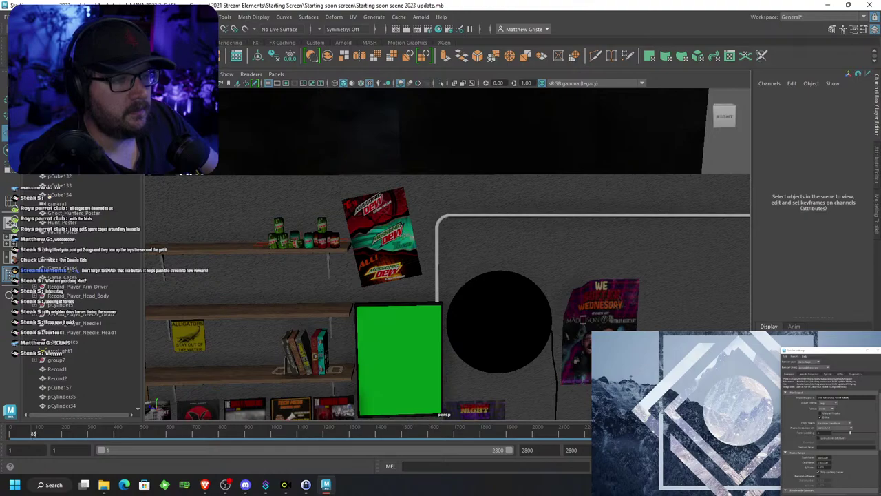
pyautogui.click(95, 17)
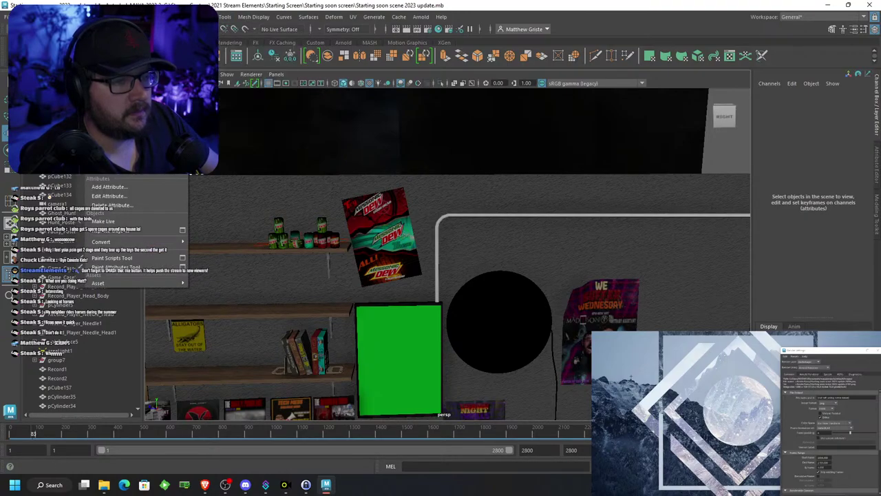
pyautogui.click(95, 16)
pyautogui.scroll(-5, 434, 249)
pyautogui.click(444, 238)
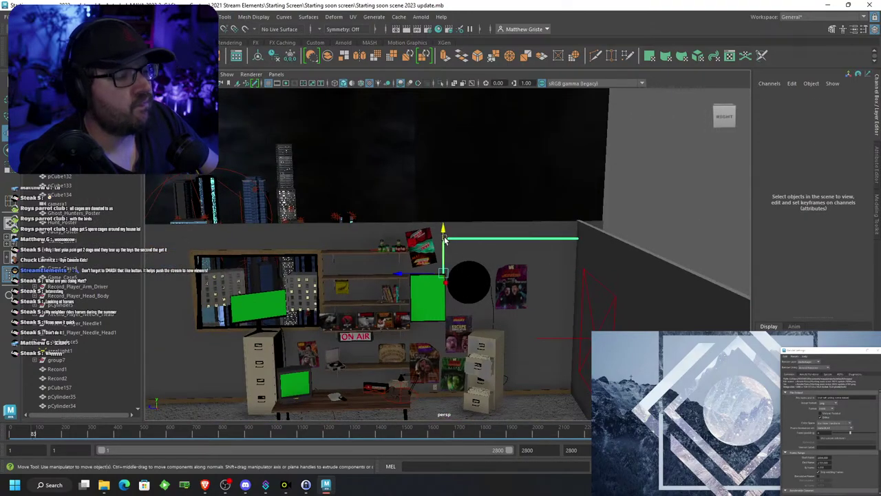
pyautogui.scroll(5, 443, 239)
pyautogui.keyDown('shift'); pyautogui.moveTo(438, 255); pyautogui.dragTo(437, 236); pyautogui.keyUp('shift')
pyautogui.scroll(-3, 434, 255)
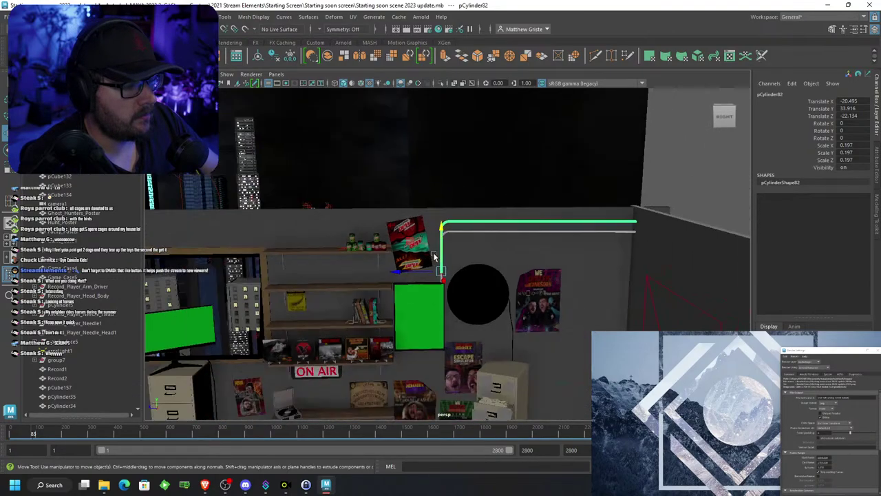
# Move the duplicated pipe close around the original, at about 32.805 in Y and -21.522 in Z
pyautogui.scroll(6, 434, 256)
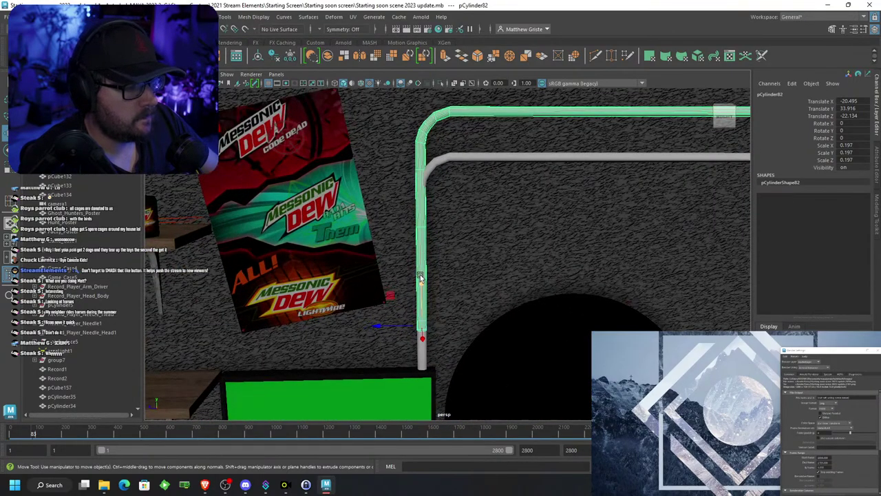
pyautogui.moveTo(421, 277); pyautogui.dragTo(418, 304)
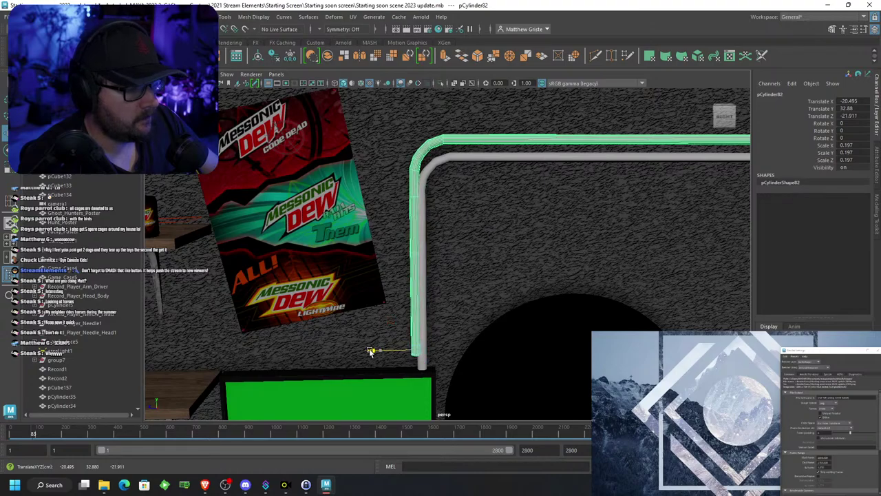
pyautogui.moveTo(371, 351); pyautogui.dragTo(362, 351)
pyautogui.moveTo(406, 307); pyautogui.dragTo(406, 297)
# Duplicate the second pipe and offset the copy outward to about 33.356 in Y and -20.988 in Z
pyautogui.hotkey('ctrl', 'd')
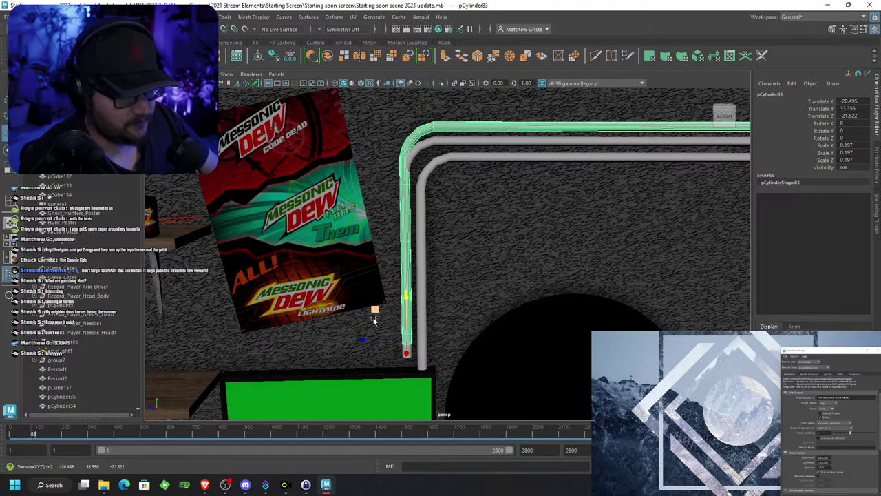
pyautogui.moveTo(363, 338); pyautogui.dragTo(350, 338)
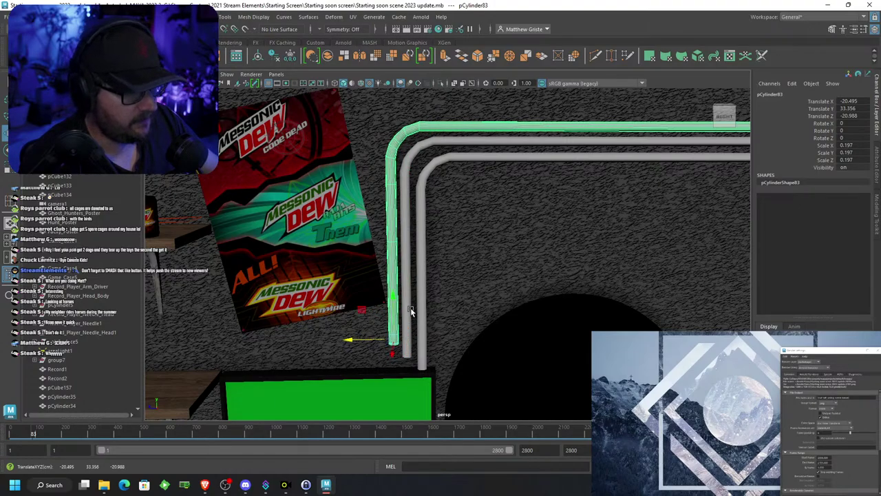
pyautogui.keyDown('alt'); pyautogui.moveTo(411, 310); pyautogui.dragTo(344, 278, button='middle'); pyautogui.keyUp('alt')
pyautogui.scroll(-3, 345, 278)
pyautogui.keyDown('alt'); pyautogui.moveTo(513, 224); pyautogui.dragTo(387, 212, button='middle'); pyautogui.keyUp('alt')
pyautogui.scroll(-3, 310, 234)
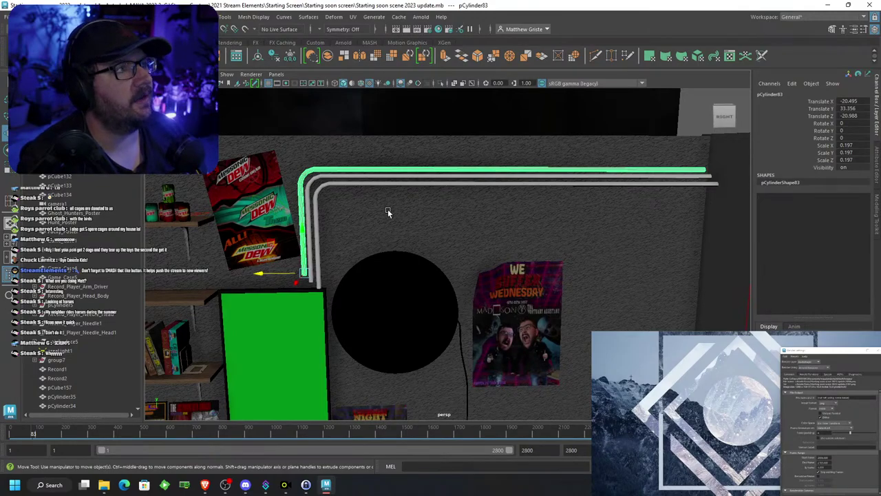
# Extend the outermost pipe's lower end vertices down to the top of the green display's frame
pyautogui.scroll(4, 388, 208)
pyautogui.keyDown('alt'); pyautogui.moveTo(261, 299); pyautogui.dragTo(523, 232, button='middle'); pyautogui.keyUp('alt')
pyautogui.scroll(6, 525, 230)
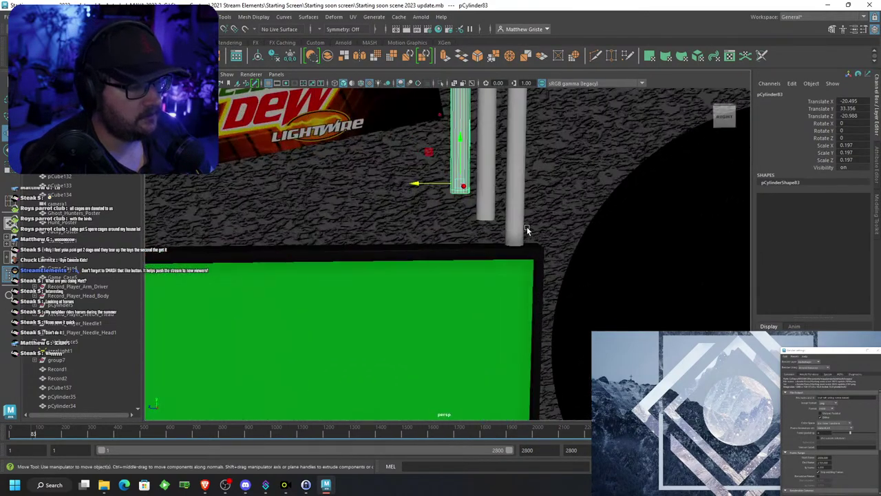
pyautogui.moveTo(473, 185); pyautogui.dragTo(436, 179, button='right')
pyautogui.moveTo(404, 152); pyautogui.dragTo(491, 206)
pyautogui.moveTo(467, 169); pyautogui.dragTo(431, 165, button='right')
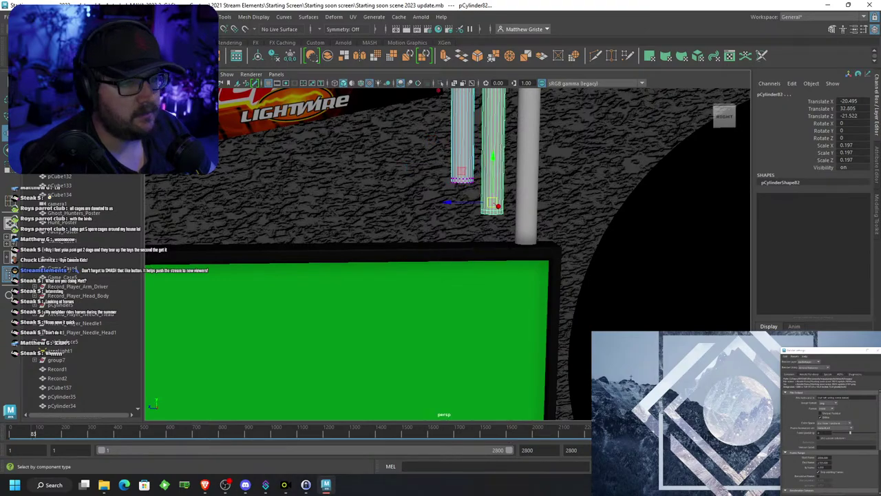
pyautogui.moveTo(438, 164); pyautogui.dragTo(480, 195)
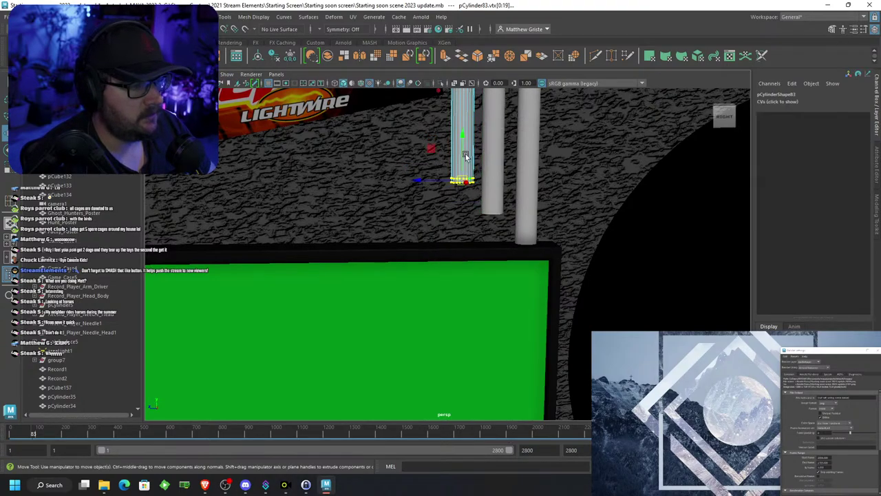
pyautogui.moveTo(465, 142); pyautogui.dragTo(465, 223)
# Extend the middle pipe's lower end vertices down to the display frame and return to object mode
pyautogui.moveTo(492, 203); pyautogui.dragTo(466, 197, button='right')
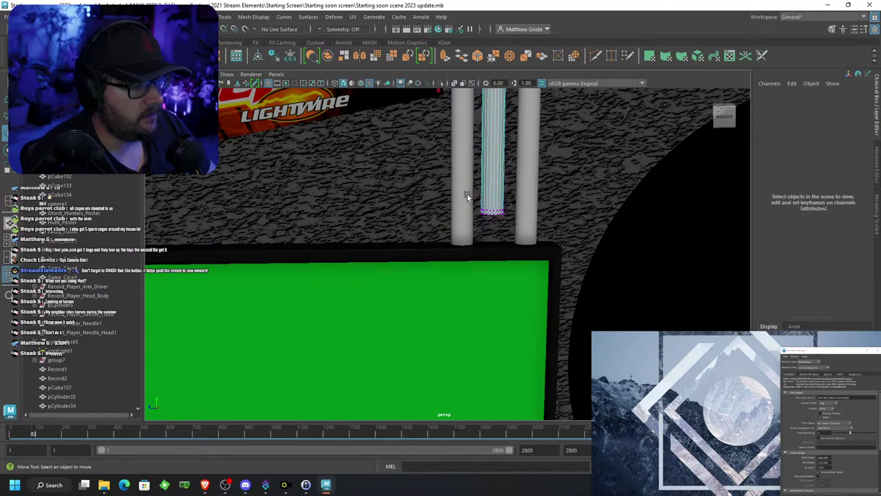
pyautogui.moveTo(539, 243); pyautogui.dragTo(470, 198)
pyautogui.moveTo(493, 166); pyautogui.dragTo(493, 202)
pyautogui.scroll(-8, 498, 203)
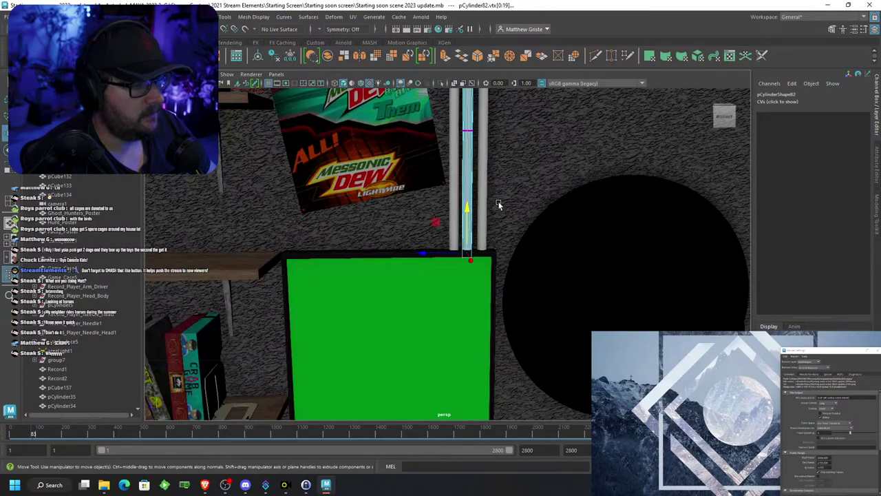
pyautogui.keyDown('alt'); pyautogui.moveTo(500, 200); pyautogui.dragTo(477, 223, button='middle'); pyautogui.keyUp('alt')
pyautogui.scroll(3, 477, 223)
pyautogui.press('F8')
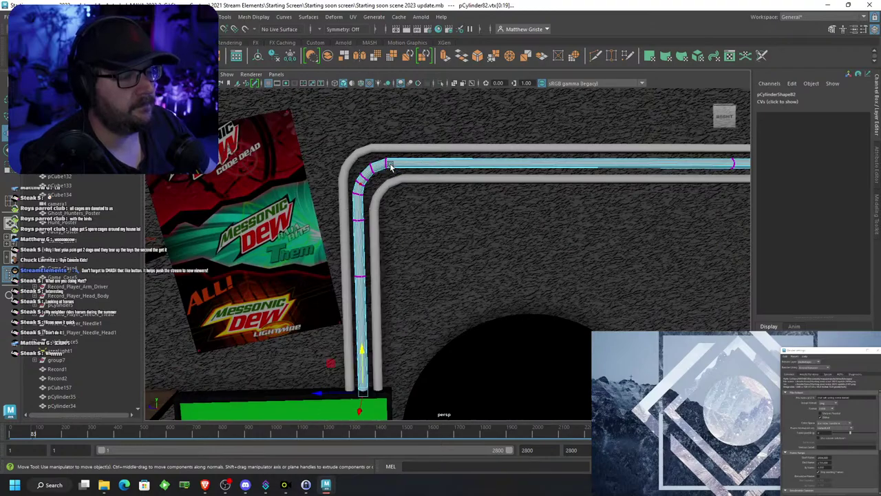
# Inspect the three pipes individually, then examine from an angle where their lower ends meet the display frame
pyautogui.click(395, 178)
pyautogui.click(396, 177)
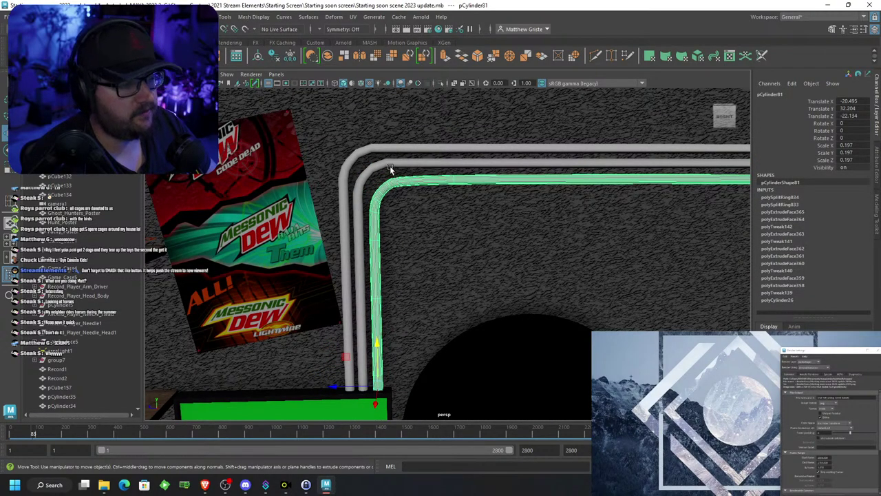
pyautogui.click(389, 165)
pyautogui.click(383, 150)
pyautogui.scroll(-7, 498, 165)
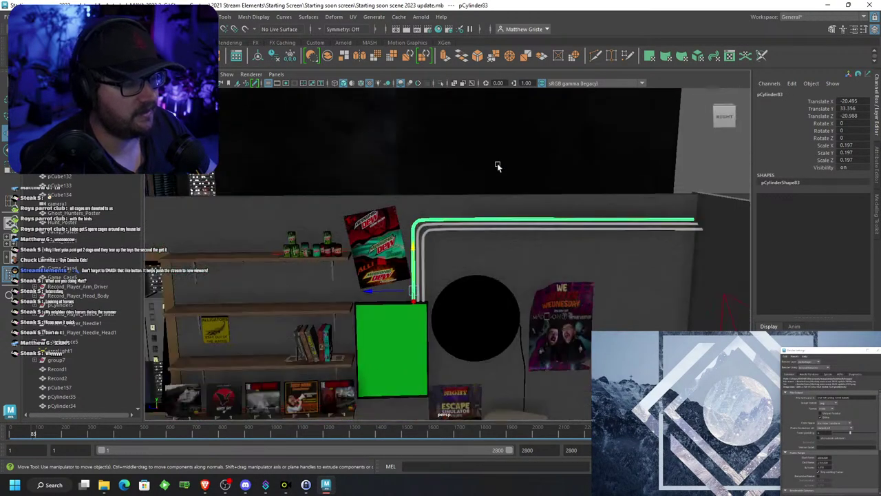
pyautogui.click(694, 158)
pyautogui.keyDown('alt'); pyautogui.moveTo(694, 159); pyautogui.dragTo(625, 215); pyautogui.keyUp('alt')
pyautogui.scroll(5, 510, 259)
pyautogui.keyDown('alt'); pyautogui.moveTo(440, 288); pyautogui.dragTo(456, 248); pyautogui.keyUp('alt')
pyautogui.scroll(3, 469, 236)
pyautogui.keyDown('alt'); pyautogui.moveTo(463, 332); pyautogui.dragTo(486, 222, button='middle'); pyautogui.keyUp('alt')
pyautogui.scroll(3, 421, 264)
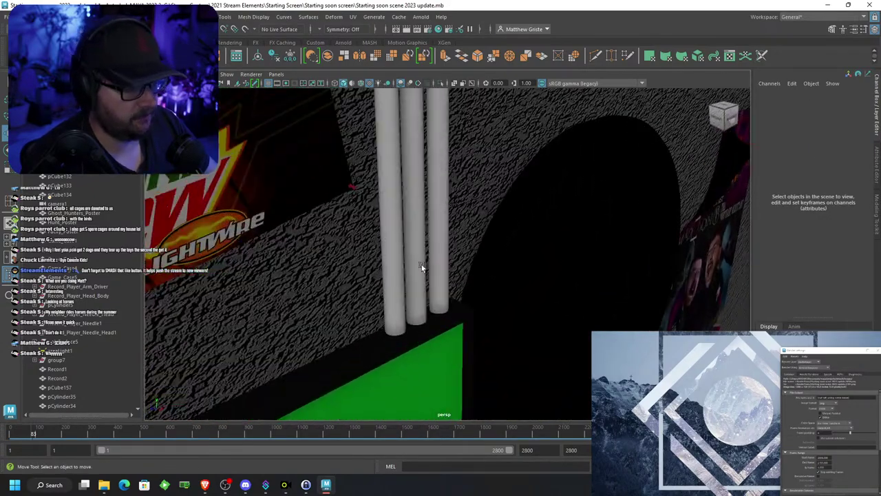
# Select all three pipes and assign them a new Arnold aiStandardSurface material
pyautogui.click(420, 266)
pyautogui.click(438, 272)
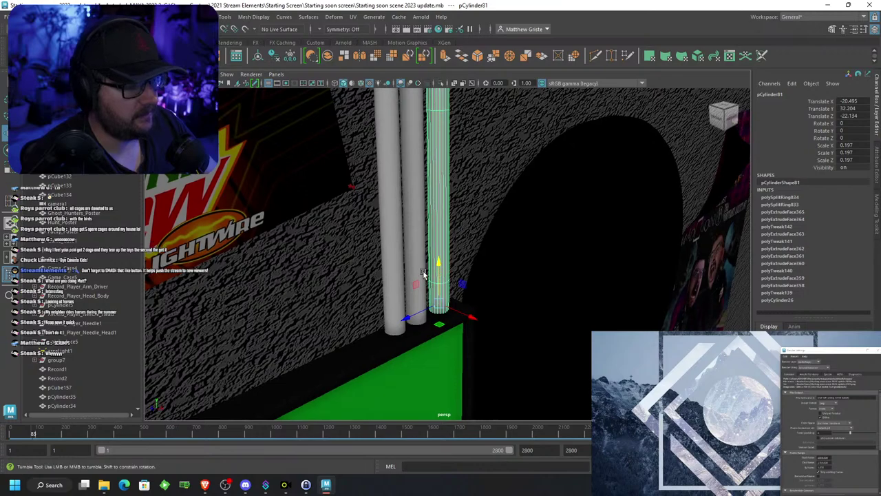
pyautogui.keyDown('alt'); pyautogui.moveTo(423, 273); pyautogui.dragTo(412, 254); pyautogui.keyUp('alt')
pyautogui.click(380, 247)
pyautogui.moveTo(380, 211); pyautogui.dragTo(392, 449, button='right')
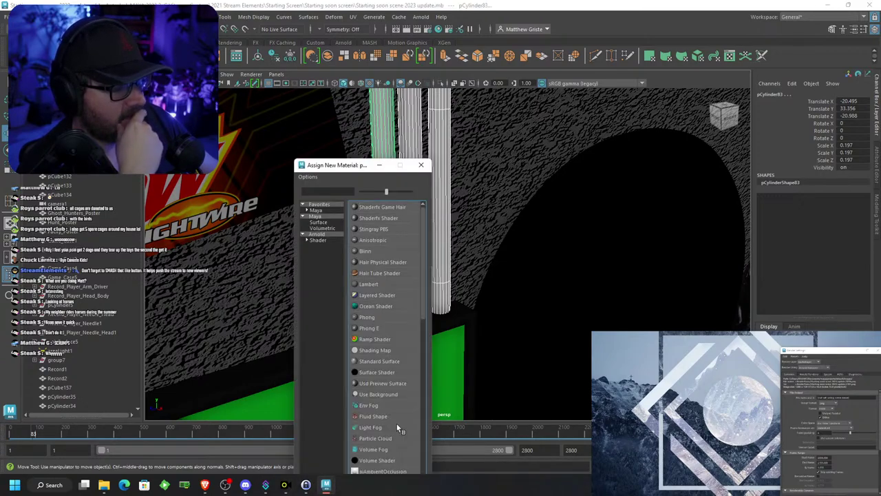
pyautogui.click(317, 241)
pyautogui.click(381, 361)
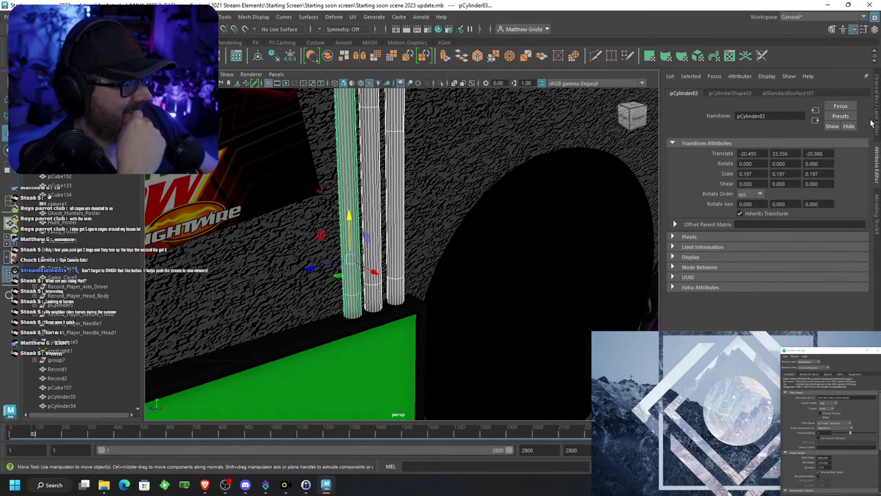
# Open the pipes' material attributes and replace its settings with the Brushed_Metal preset
pyautogui.moveTo(373, 157); pyautogui.dragTo(375, 379, button='right')
pyautogui.click(839, 116)
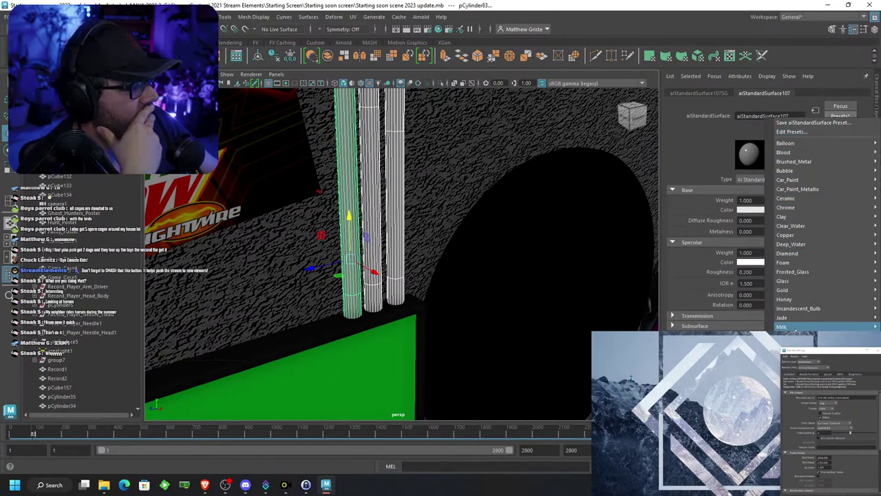
pyautogui.moveTo(792, 298)
pyautogui.moveTo(788, 153)
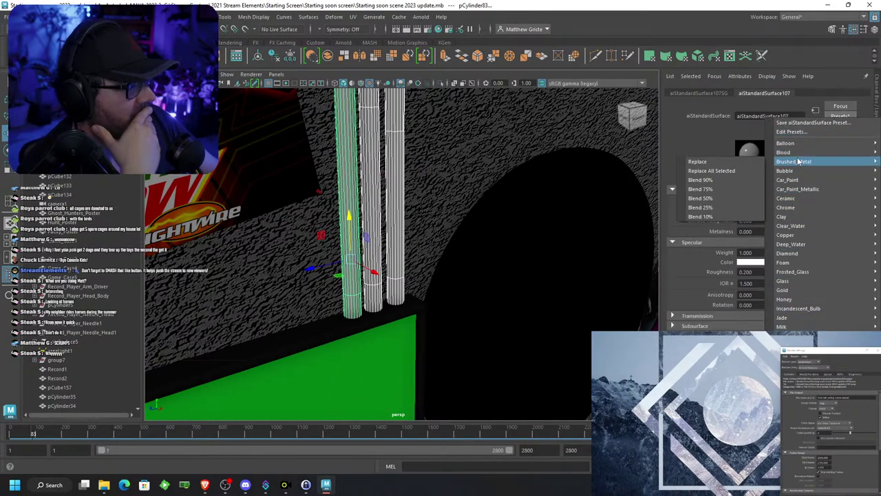
pyautogui.click(709, 161)
# Rename the pipes' brushed metal material to Display_Pipes
pyautogui.scroll(-5, 483, 182)
pyautogui.keyDown('alt'); pyautogui.moveTo(482, 183); pyautogui.dragTo(519, 156); pyautogui.keyUp('alt')
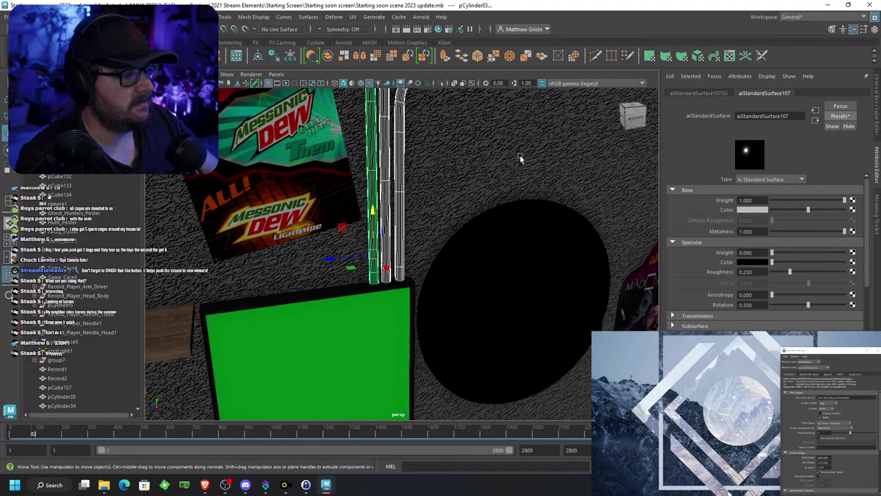
pyautogui.moveTo(795, 114); pyautogui.dragTo(708, 113)
pyautogui.write('Di')
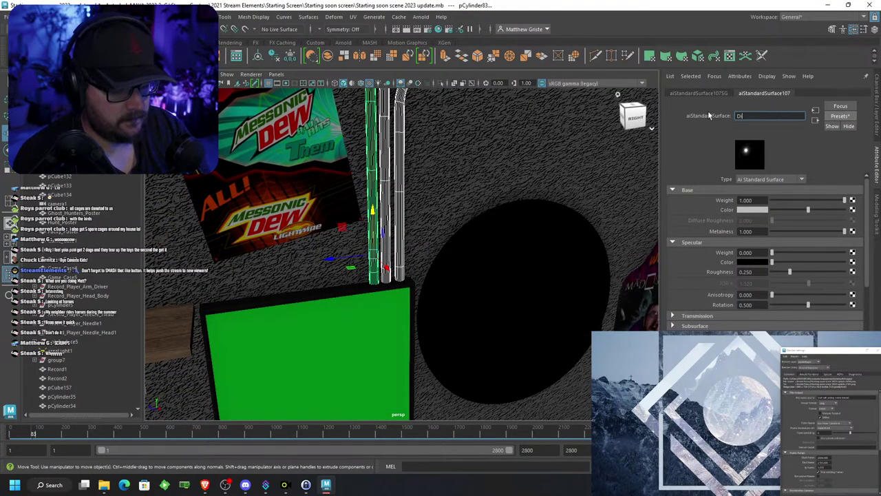
pyautogui.write('splay_Pipes')
pyautogui.press('Return')
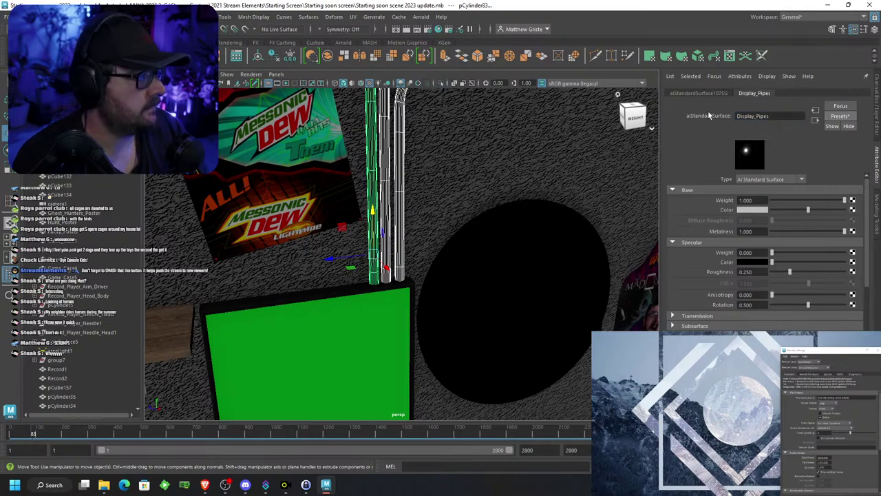
# Save the scene with the pipes' new material and start a render of the current view
pyautogui.click(7, 17)
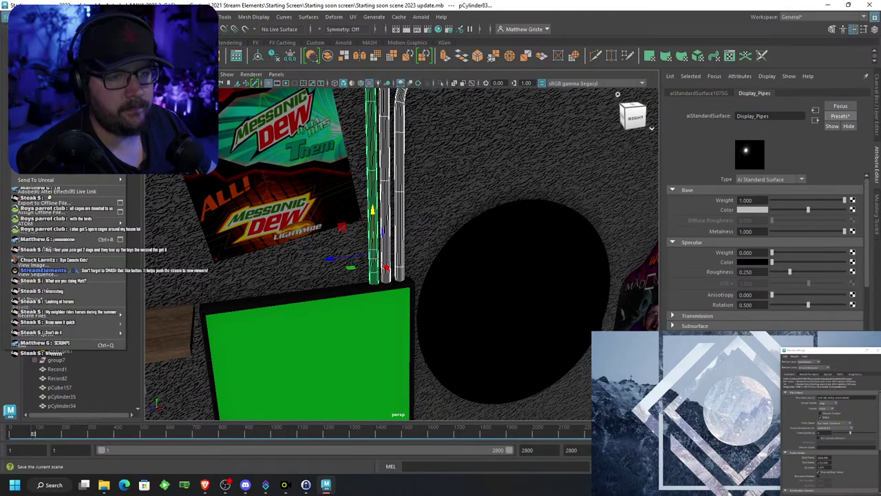
pyautogui.click(28, 51)
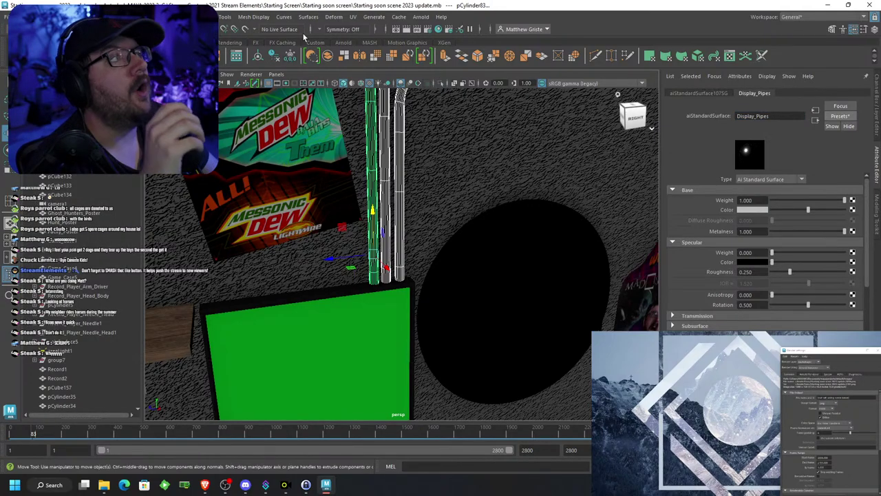
pyautogui.click(396, 30)
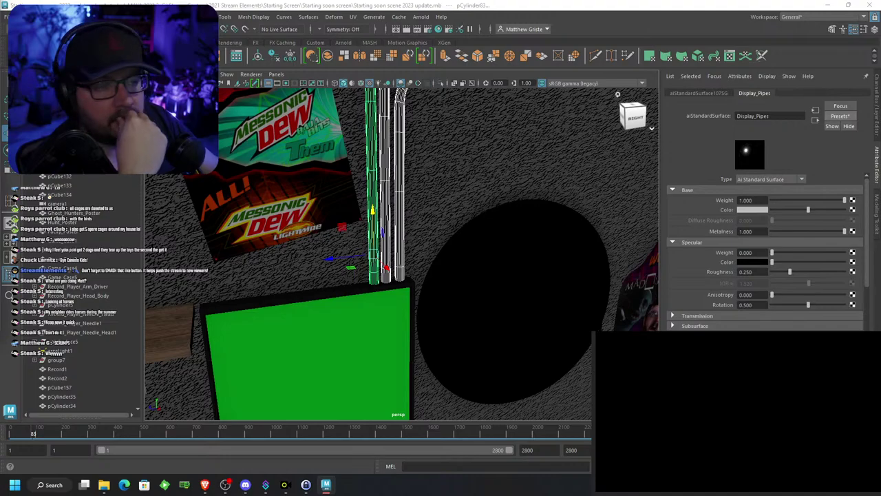
# Render the room through camera1 and return the viewport to the persp camera
pyautogui.click(276, 74)
pyautogui.moveTo(350, 85)
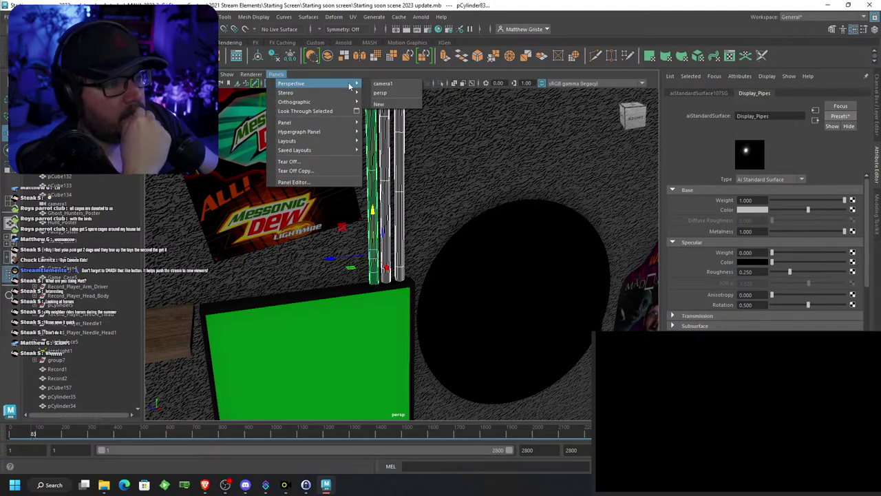
pyautogui.click(383, 83)
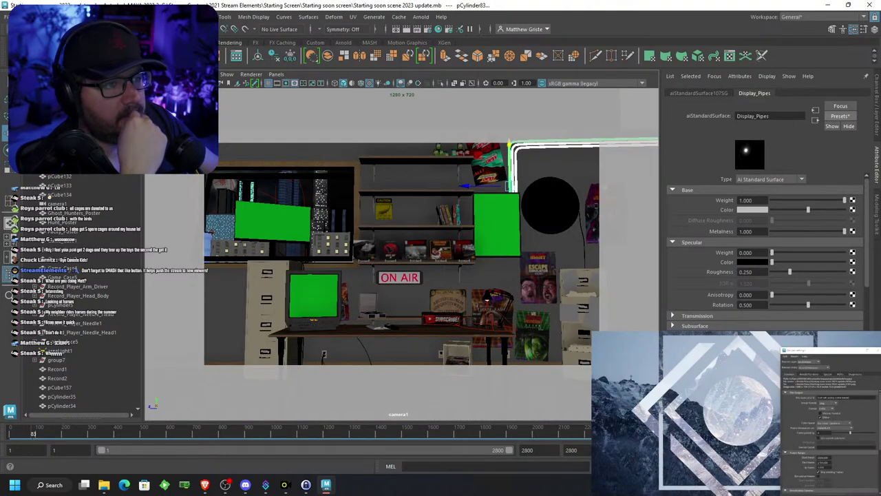
pyautogui.click(397, 29)
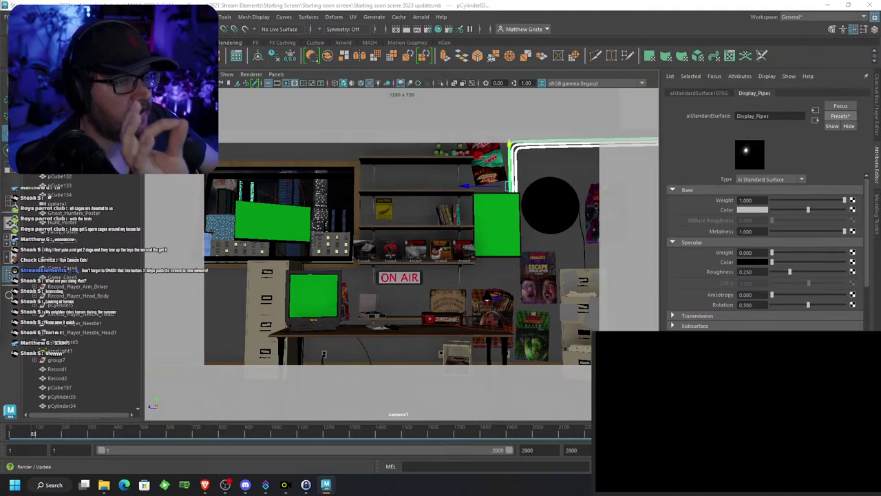
pyautogui.click(274, 74)
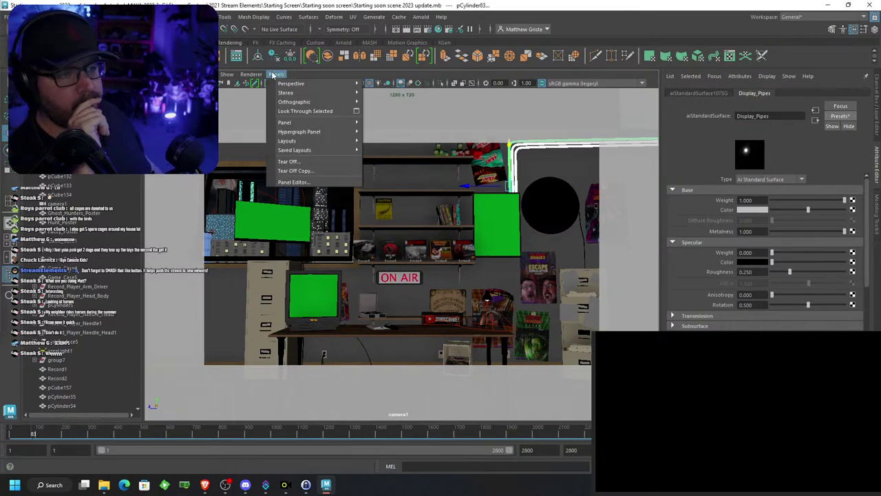
pyautogui.moveTo(331, 83)
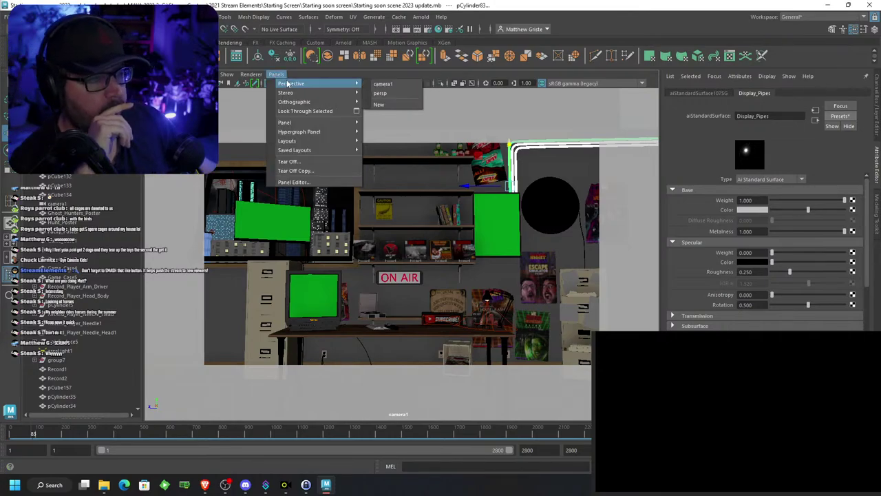
pyautogui.click(394, 93)
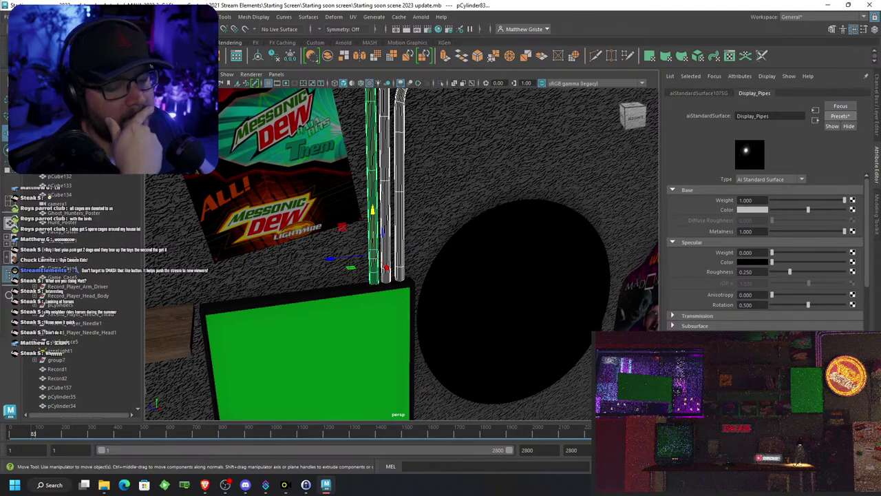
# Switch to the saved photo files, view the clownfish and coral tank pictures, and close the image viewer
pyautogui.click(103, 484)
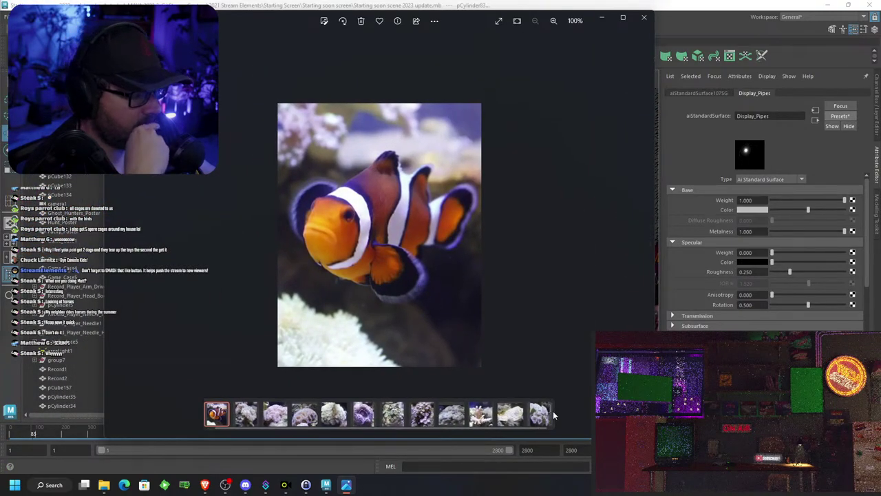
pyautogui.click(644, 17)
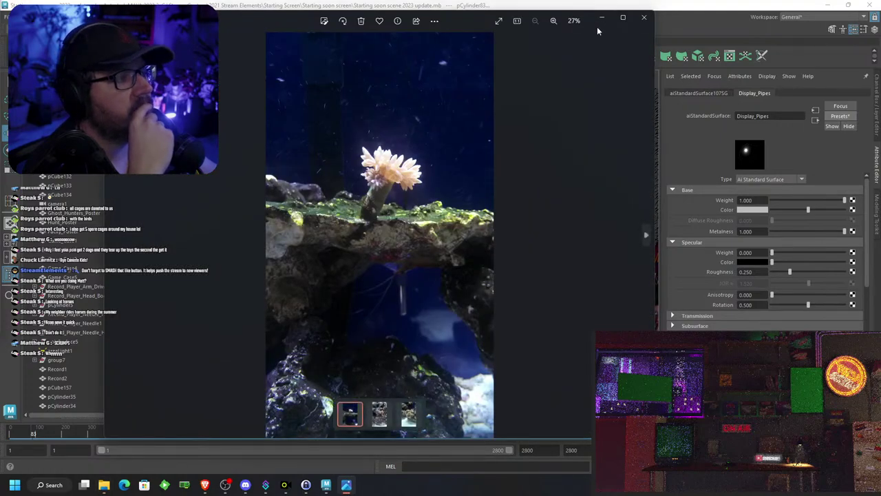
pyautogui.moveTo(476, 26); pyautogui.dragTo(493, 0)
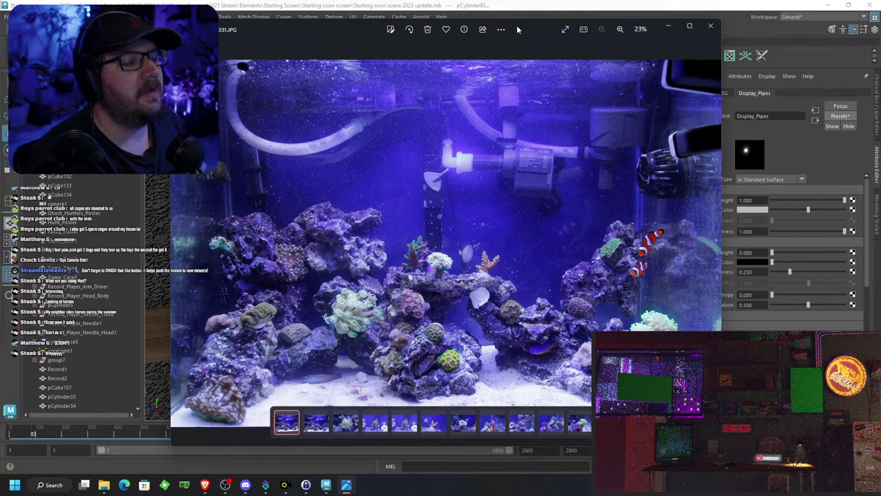
pyautogui.moveTo(538, 28); pyautogui.dragTo(541, 0)
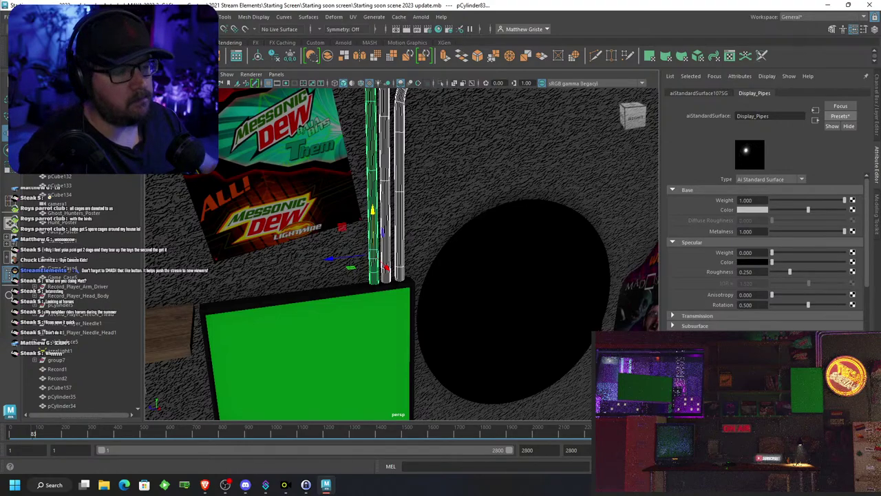
# Duplicate the outermost pipe and rotate the copy about -181 degrees around X, turning its bend downward
pyautogui.scroll(-5, 518, 232)
pyautogui.keyDown('alt'); pyautogui.moveTo(518, 232); pyautogui.dragTo(472, 225); pyautogui.keyUp('alt')
pyautogui.keyDown('alt'); pyautogui.moveTo(496, 192); pyautogui.dragTo(512, 158, button='middle'); pyautogui.keyUp('alt')
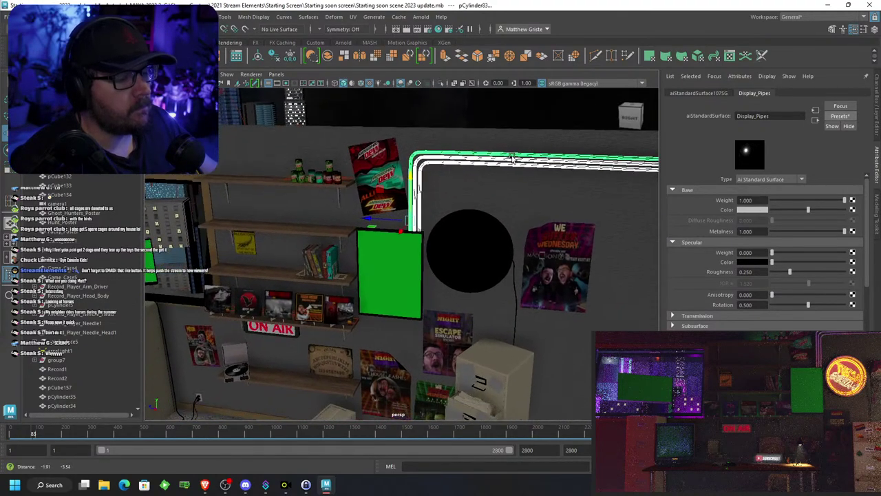
pyautogui.scroll(5, 513, 158)
pyautogui.scroll(-5, 513, 159)
pyautogui.keyDown('alt'); pyautogui.moveTo(512, 159); pyautogui.dragTo(475, 167); pyautogui.keyUp('alt')
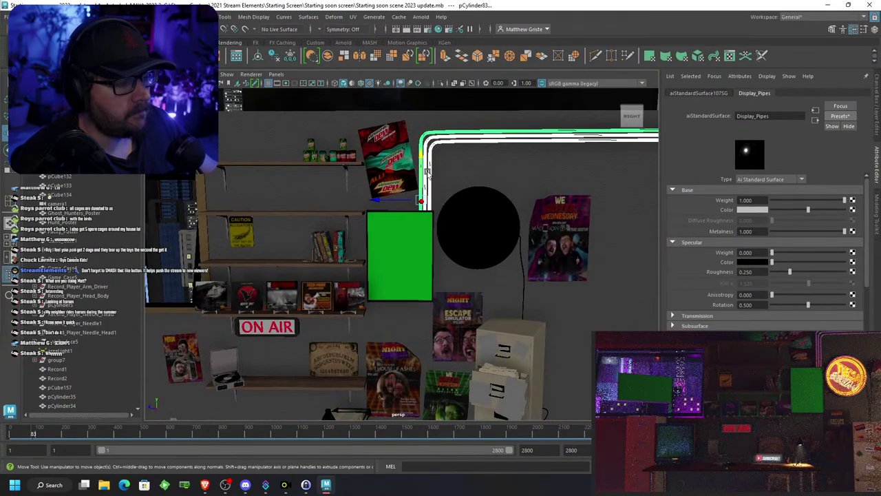
pyautogui.click(426, 133)
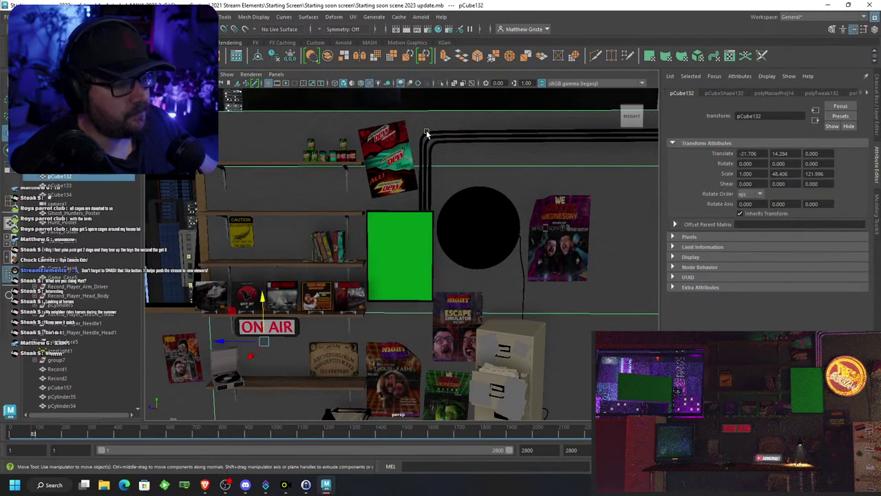
pyautogui.hotkey('ctrl', 'd')
pyautogui.press('e')
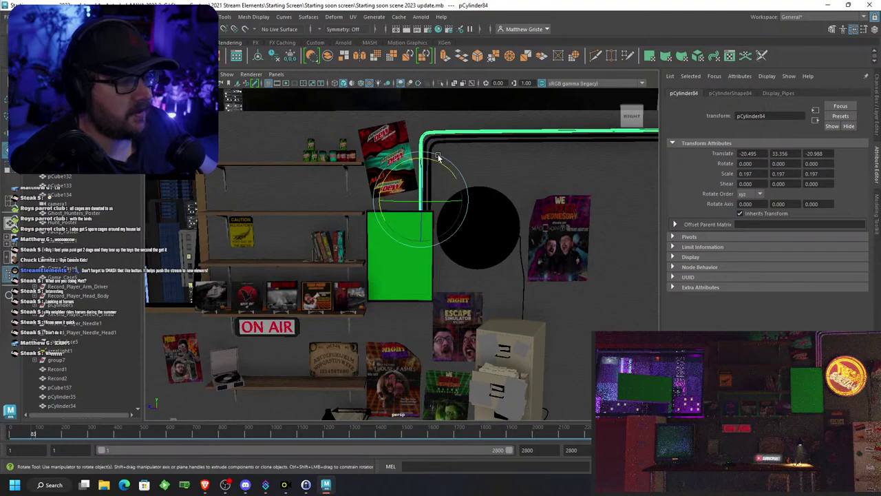
pyautogui.moveTo(437, 160); pyautogui.dragTo(387, 264)
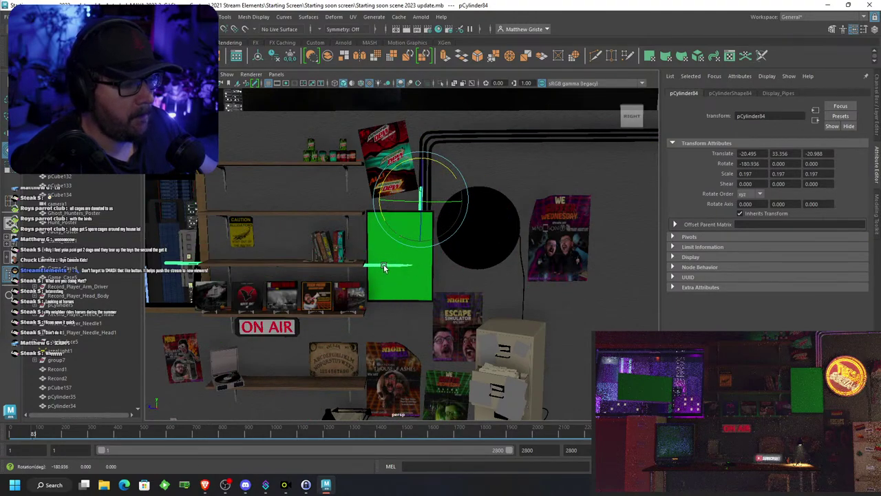
# Move the copied pipe below the green display and back towards the wall, to about -20.944, 23.490, -16.112
pyautogui.press('w')
pyautogui.moveTo(417, 188); pyautogui.dragTo(416, 237)
pyautogui.keyDown('alt'); pyautogui.moveTo(371, 258); pyautogui.dragTo(444, 197, button='middle'); pyautogui.keyUp('alt')
pyautogui.moveTo(442, 217); pyautogui.dragTo(406, 217)
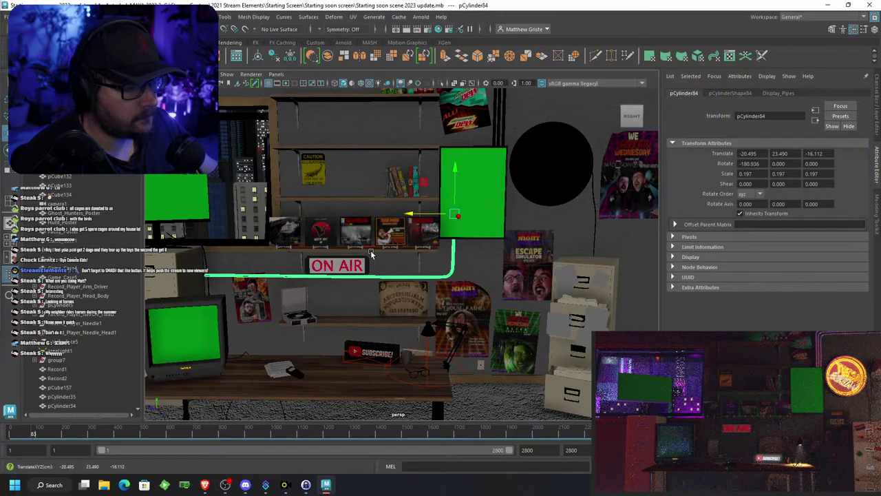
pyautogui.keyDown('alt'); pyautogui.moveTo(375, 252); pyautogui.dragTo(556, 185, button='middle'); pyautogui.keyUp('alt')
pyautogui.scroll(4, 557, 185)
pyautogui.keyDown('alt'); pyautogui.moveTo(556, 184); pyautogui.dragTo(564, 313); pyautogui.keyUp('alt')
pyautogui.scroll(-6, 431, 267)
pyautogui.keyDown('alt'); pyautogui.moveTo(447, 163); pyautogui.dragTo(342, 309, button='middle'); pyautogui.keyUp('alt')
pyautogui.keyDown('alt'); pyautogui.moveTo(342, 309); pyautogui.dragTo(177, 207); pyautogui.keyUp('alt')
pyautogui.keyDown('alt'); pyautogui.moveTo(177, 207); pyautogui.dragTo(198, 193, button='right'); pyautogui.keyUp('alt')
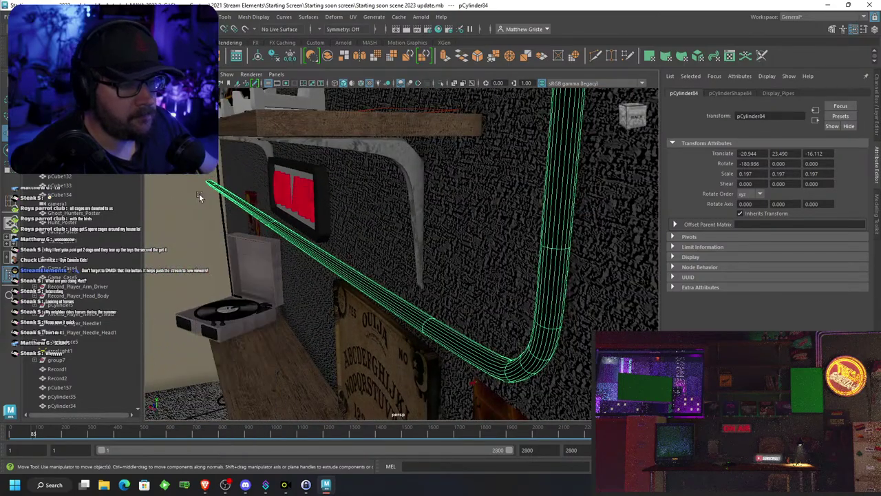
# Select the vertex ring near the far end of the lower pipe's horizontal run and return to object selection
pyautogui.moveTo(181, 161); pyautogui.dragTo(244, 233)
pyautogui.scroll(-4, 353, 249)
pyautogui.keyDown('alt'); pyautogui.moveTo(353, 249); pyautogui.dragTo(457, 211); pyautogui.keyUp('alt')
pyautogui.moveTo(456, 211); pyautogui.dragTo(499, 199, button='right')
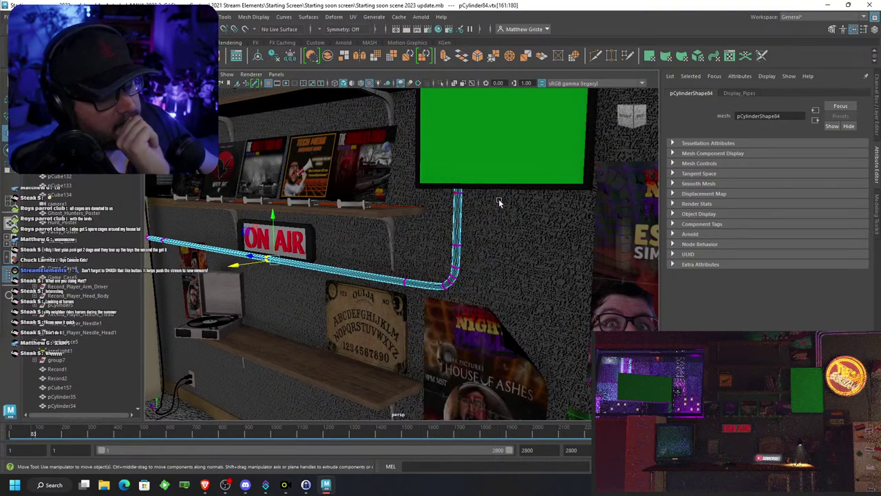
pyautogui.scroll(-10, 491, 189)
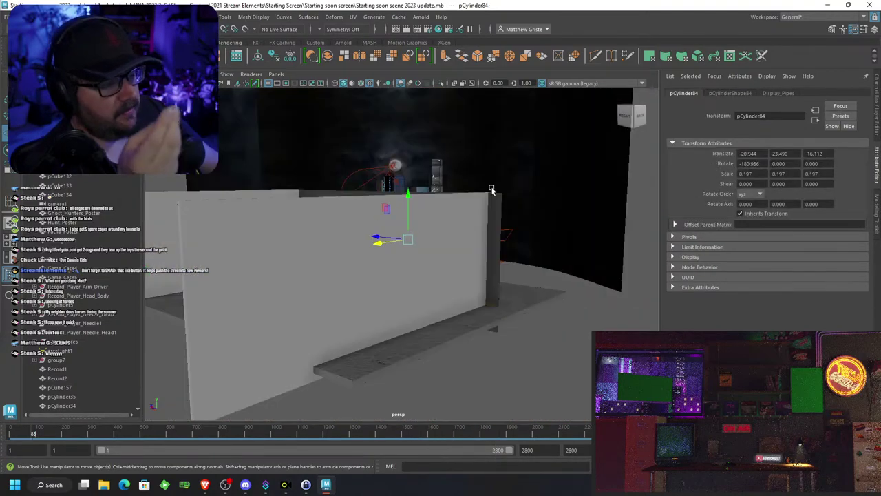
# Clear the selection and save the scene with the added lower pipe
pyautogui.click(576, 316)
pyautogui.keyDown('alt'); pyautogui.moveTo(359, 310); pyautogui.dragTo(447, 319); pyautogui.keyUp('alt')
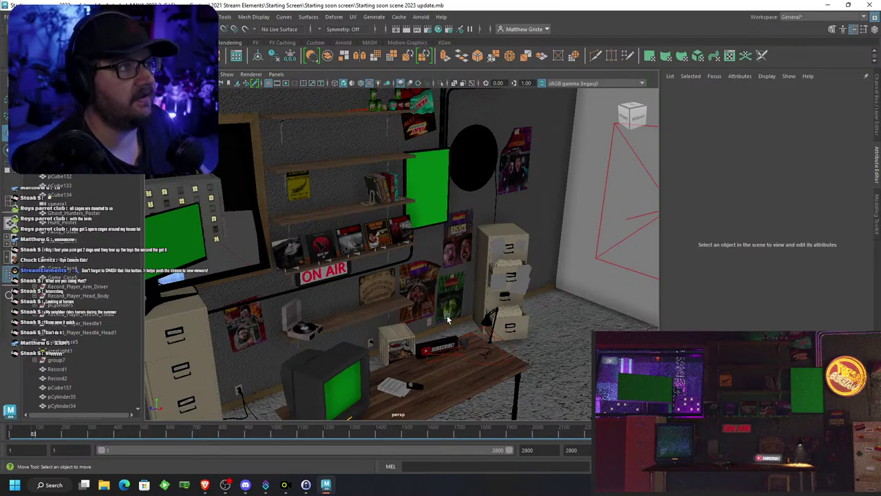
pyautogui.scroll(-7, 470, 294)
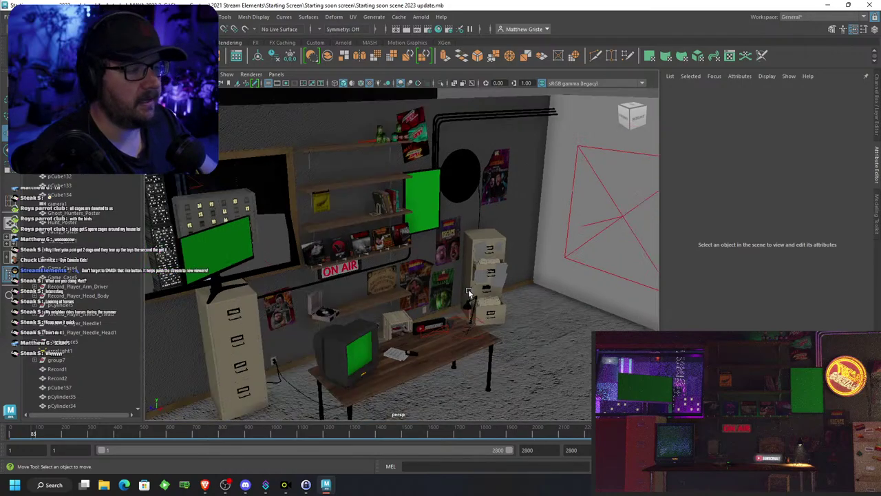
pyautogui.keyDown('alt'); pyautogui.moveTo(470, 294); pyautogui.dragTo(416, 289); pyautogui.keyUp('alt')
pyautogui.scroll(3, 415, 290)
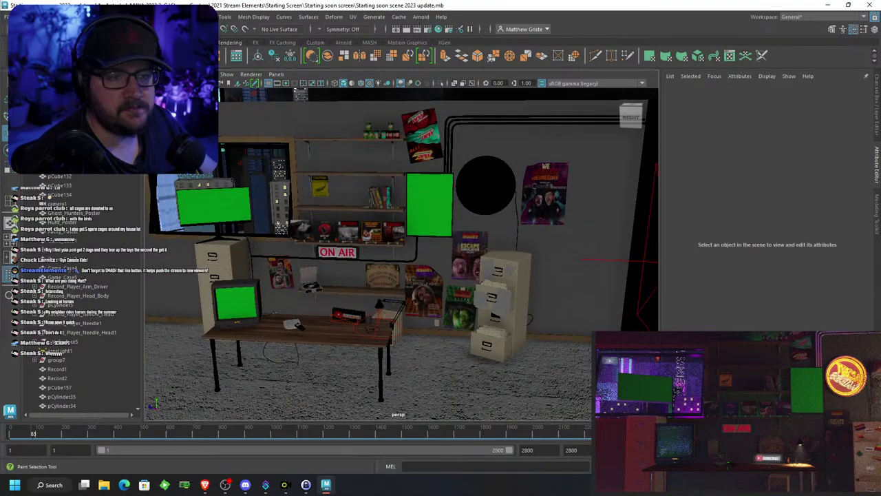
pyautogui.click(8, 17)
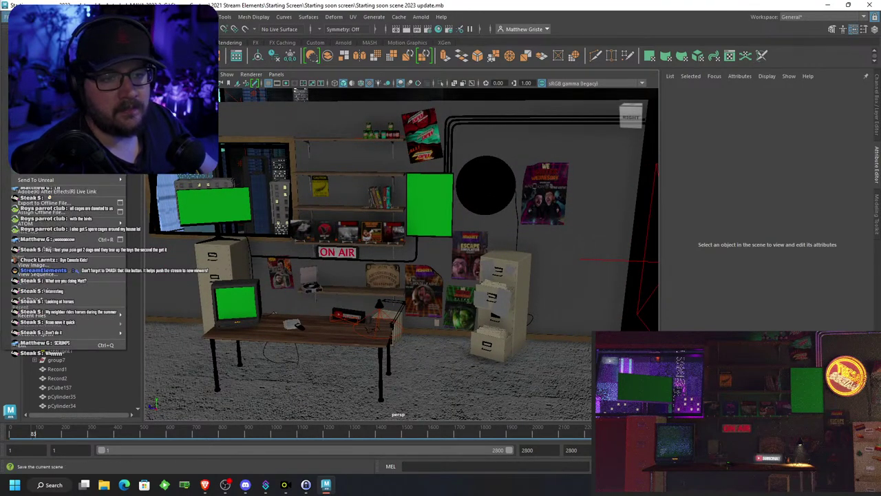
pyautogui.click(33, 53)
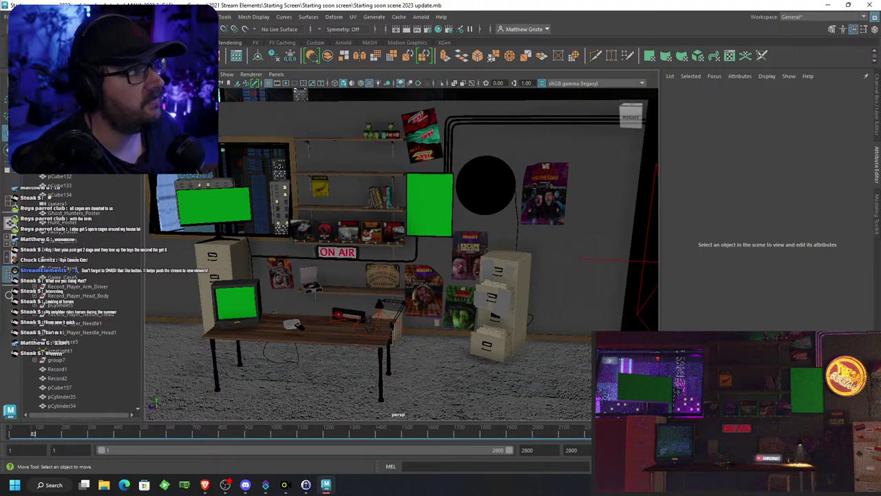
# Examine the lower pipe, shelves, desk and filing cabinets from several angles and distances
pyautogui.scroll(-8, 305, 204)
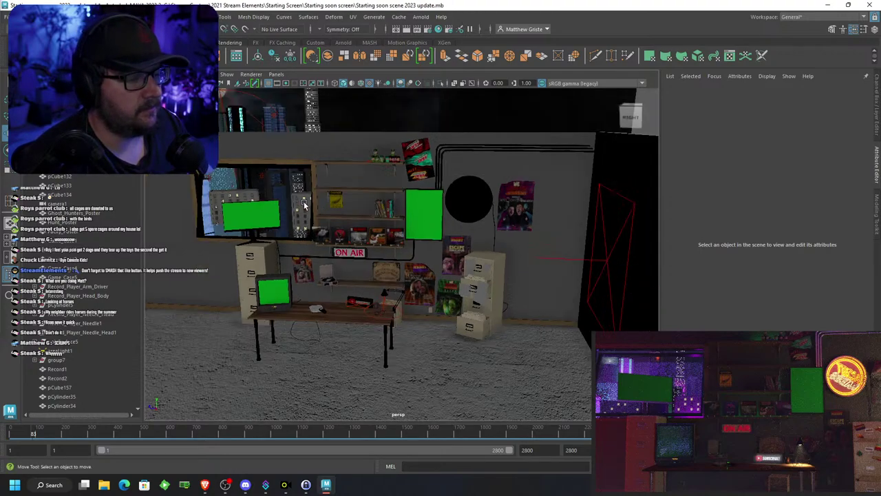
pyautogui.scroll(3, 352, 220)
pyautogui.keyDown('alt'); pyautogui.moveTo(352, 220); pyautogui.dragTo(375, 227); pyautogui.keyUp('alt')
pyautogui.scroll(9, 417, 260)
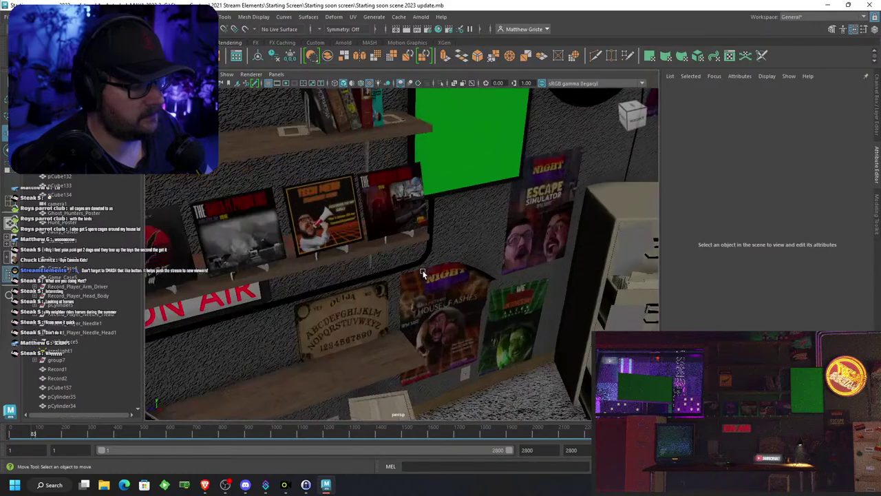
pyautogui.keyDown('alt'); pyautogui.moveTo(422, 276); pyautogui.dragTo(390, 190, button='middle'); pyautogui.keyUp('alt')
pyautogui.scroll(-4, 372, 207)
pyautogui.keyDown('alt'); pyautogui.moveTo(358, 215); pyautogui.dragTo(377, 209); pyautogui.keyUp('alt')
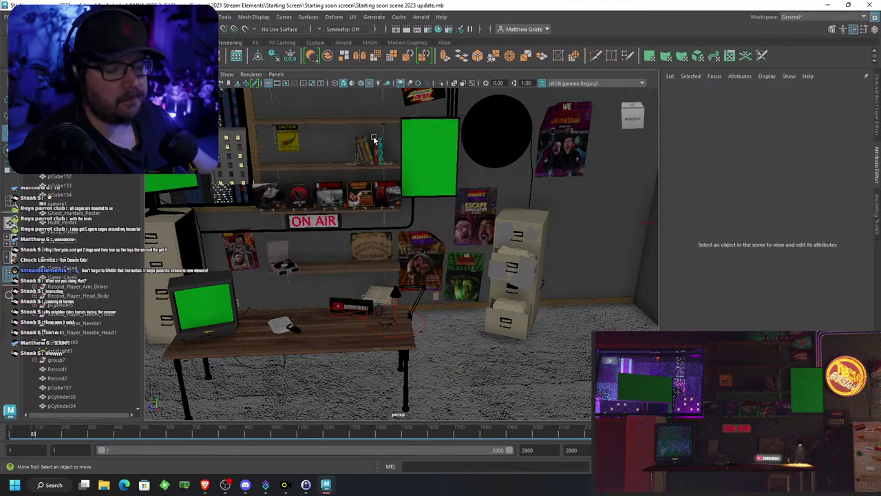
pyautogui.scroll(-6, 372, 263)
pyautogui.keyDown('alt'); pyautogui.moveTo(260, 255); pyautogui.dragTo(361, 274); pyautogui.keyUp('alt')
pyautogui.scroll(10, 353, 261)
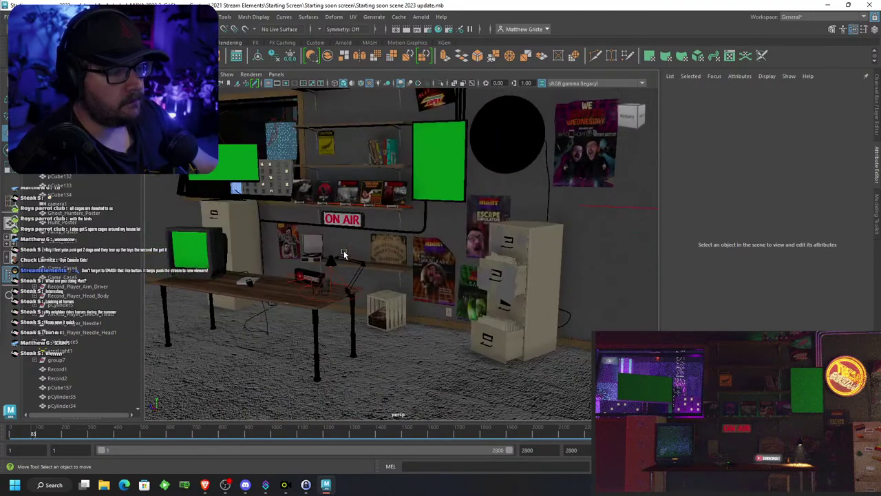
pyautogui.scroll(8, 344, 255)
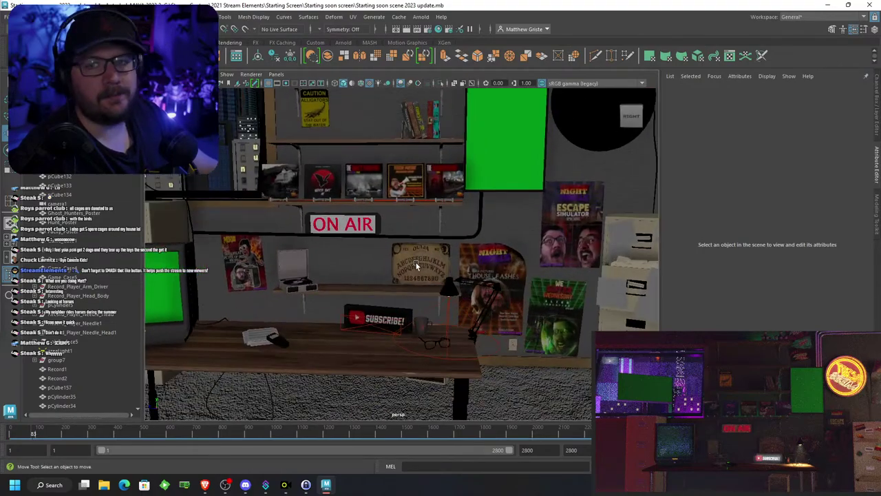
pyautogui.scroll(-3, 416, 266)
pyautogui.keyDown('alt'); pyautogui.moveTo(417, 267); pyautogui.dragTo(400, 281); pyautogui.keyUp('alt')
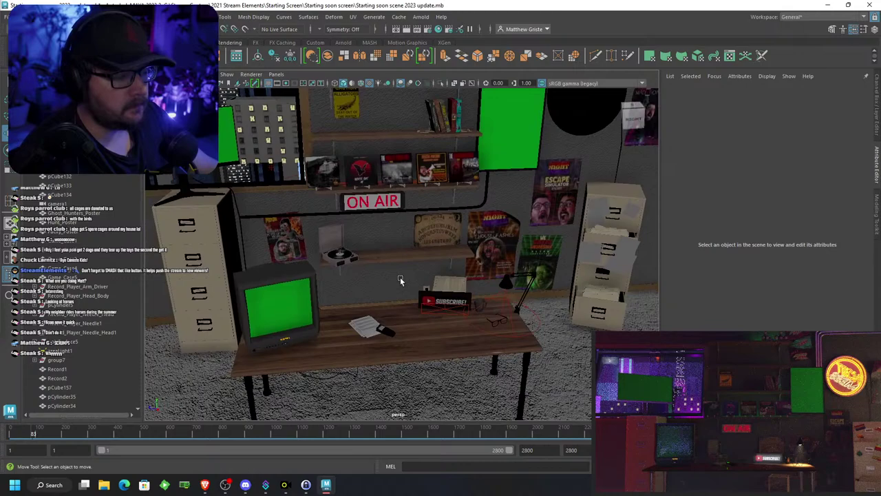
# Duplicate the Subscribe sign's area light and place the copy in front of the desk TV, at about 3.523, 14.187, 8.611
pyautogui.click(434, 307)
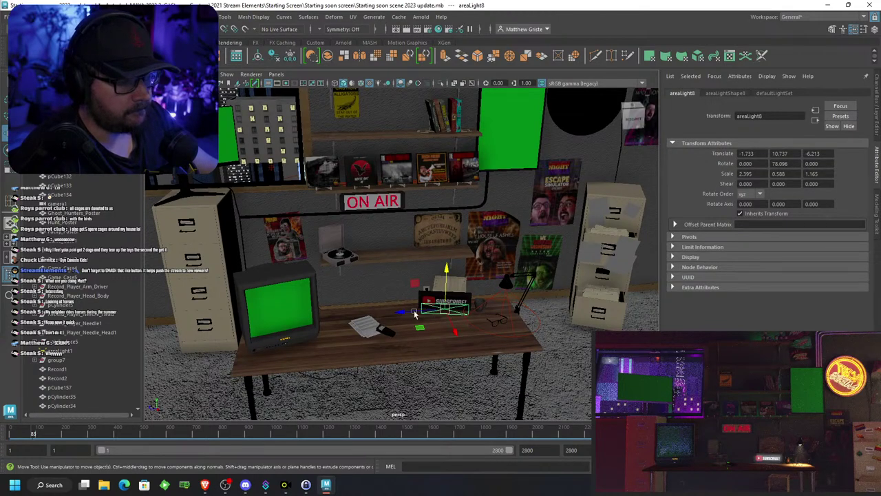
pyautogui.moveTo(407, 312); pyautogui.dragTo(326, 356)
pyautogui.press('e')
pyautogui.press('f')
pyautogui.scroll(-5, 322, 324)
pyautogui.press('f')
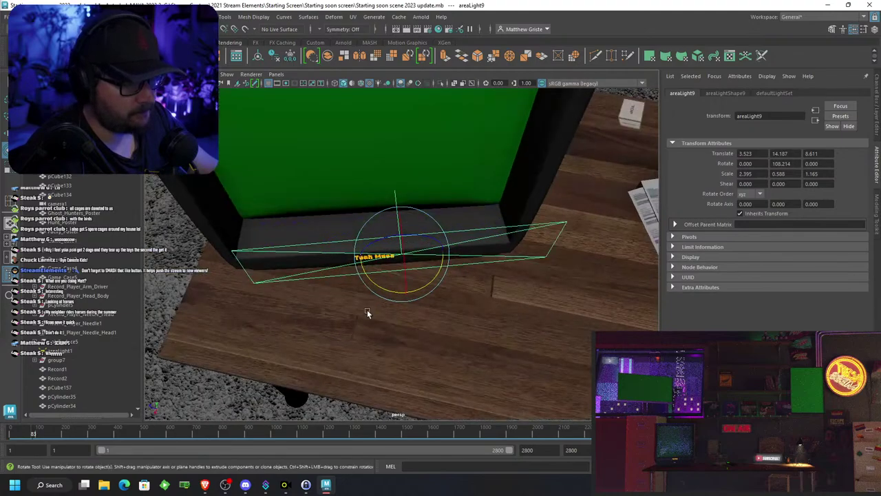
# Rotate the copied light to about 104.343 in Y and shift it sideways to line up with the desk TV's screen
pyautogui.moveTo(411, 285); pyautogui.dragTo(419, 289)
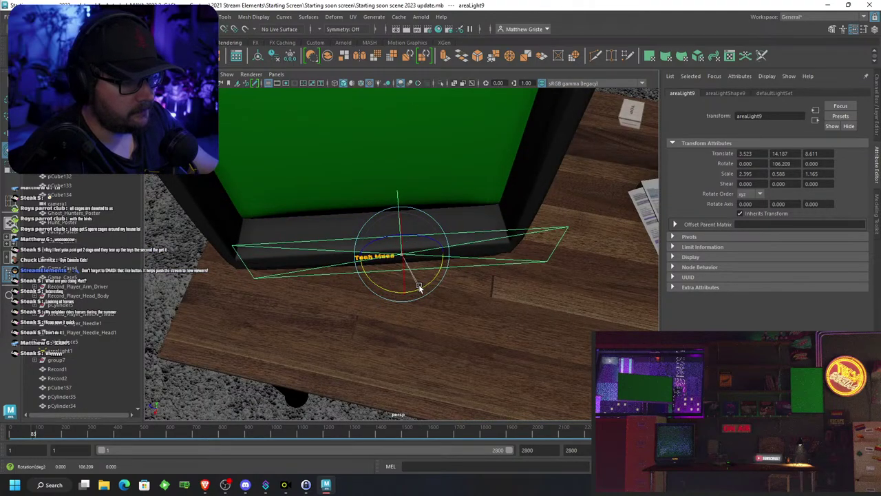
pyautogui.press('w')
pyautogui.moveTo(358, 246); pyautogui.dragTo(318, 240)
pyautogui.keyDown('alt'); pyautogui.moveTo(338, 277); pyautogui.dragTo(375, 89); pyautogui.keyUp('alt')
pyautogui.press('e')
pyautogui.press('w')
# Scale the TV light to about 2.663 by 2.289 and lower it to about 14.429 in Y to cover the screen
pyautogui.scroll(-5, 376, 279)
pyautogui.press('e')
pyautogui.press('r')
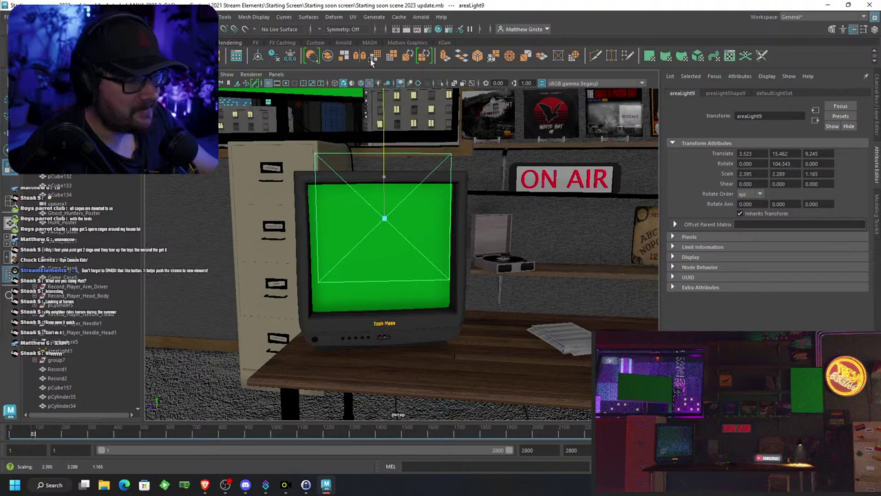
pyautogui.press('w')
pyautogui.moveTo(389, 167); pyautogui.dragTo(386, 210)
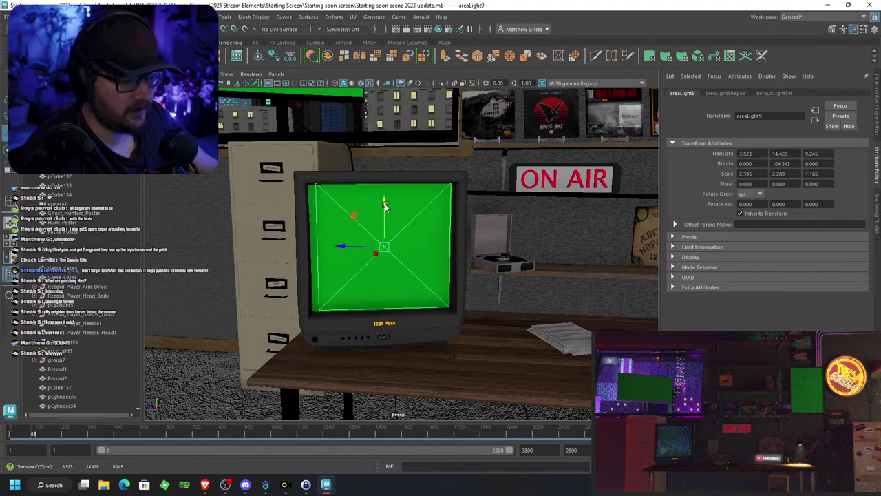
pyautogui.press('e')
pyautogui.press('r')
pyautogui.moveTo(413, 247); pyautogui.dragTo(431, 249)
# Duplicate the TV light and move the copy to the monitor on the filing cabinet, at about -16.244, 23.846, 17.516
pyautogui.scroll(-7, 431, 249)
pyautogui.keyDown('alt'); pyautogui.moveTo(372, 235); pyautogui.dragTo(350, 254); pyautogui.keyUp('alt')
pyautogui.scroll(4, 401, 251)
pyautogui.press('w')
pyautogui.keyDown('alt'); pyautogui.moveTo(349, 254); pyautogui.dragTo(328, 234); pyautogui.keyUp('alt')
pyautogui.moveTo(388, 203); pyautogui.dragTo(386, 93)
pyautogui.hotkey('ctrl', 'd')
pyautogui.press('f')
pyautogui.keyDown('alt'); pyautogui.moveTo(386, 268); pyautogui.dragTo(225, 147); pyautogui.keyUp('alt')
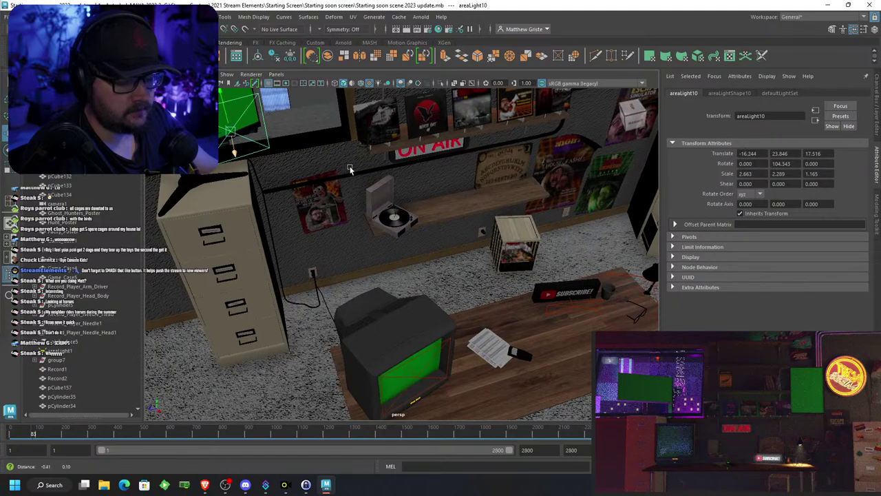
pyautogui.press('f')
pyautogui.scroll(5, 426, 219)
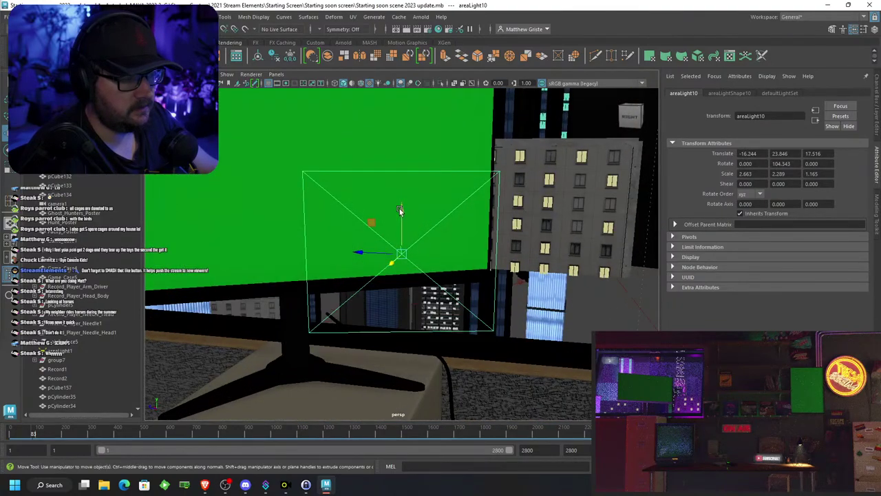
# Raise the monitor light to about 26.394 in Y and rotate it to about 117.149 to match the monitor's angle
pyautogui.moveTo(402, 208); pyautogui.dragTo(397, 117)
pyautogui.scroll(-3, 380, 141)
pyautogui.press('e')
pyautogui.keyDown('alt'); pyautogui.moveTo(374, 158); pyautogui.dragTo(315, 208); pyautogui.keyUp('alt')
pyautogui.press('e')
pyautogui.press('w')
pyautogui.press('e')
# Widen the monitor light to about 5.902 in X scale and centre it on the screen at about -15.527, 26.394, 20.335
pyautogui.press('r')
pyautogui.moveTo(380, 193); pyautogui.dragTo(430, 199)
pyautogui.press('w')
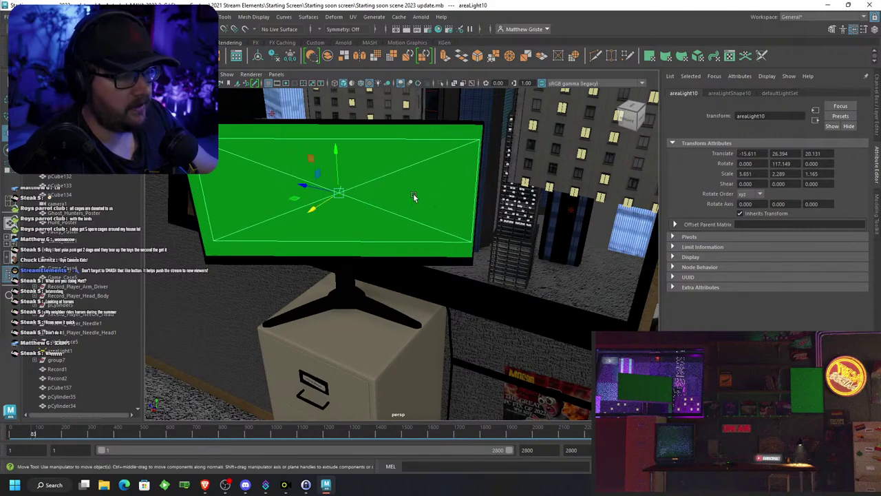
pyautogui.moveTo(321, 190); pyautogui.dragTo(310, 207)
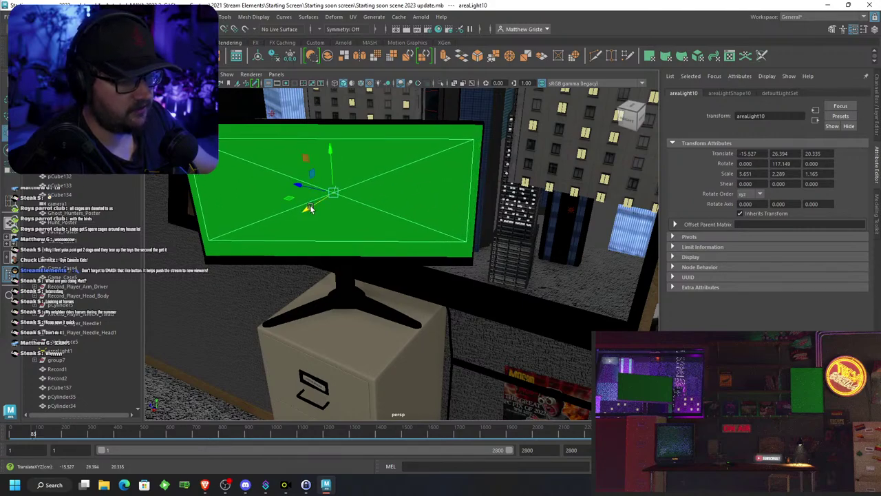
pyautogui.press('e')
pyautogui.press('r')
pyautogui.moveTo(374, 195); pyautogui.dragTo(378, 195)
# Stretch the monitor light's height to about 2.898 and adjust its position to about -15.527, 26.263, 20.441
pyautogui.press('e')
pyautogui.press('r')
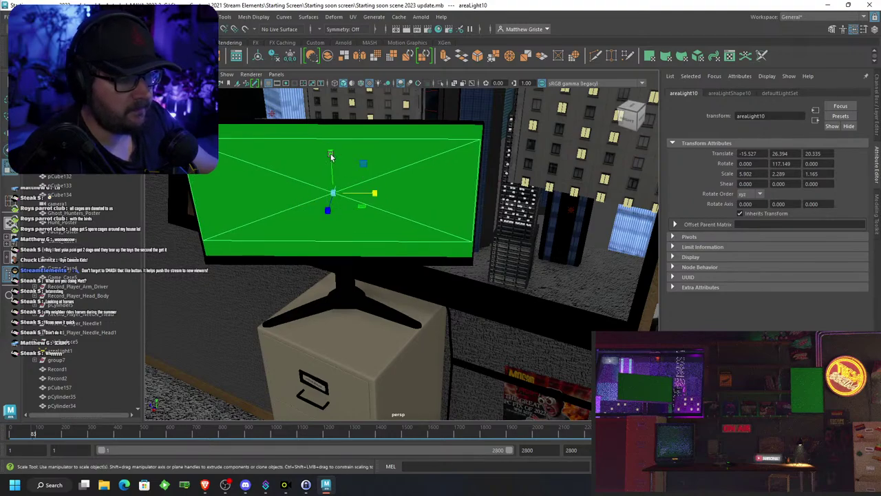
pyautogui.moveTo(330, 154); pyautogui.dragTo(316, 287)
pyautogui.press('w')
# Duplicate the monitor light, move the copy to the green wall display at about -19.646, 26.263, -18.310 and rotate it to about 88.380
pyautogui.scroll(-5, 333, 155)
pyautogui.keyDown('alt'); pyautogui.moveTo(321, 282); pyautogui.dragTo(411, 211); pyautogui.keyUp('alt')
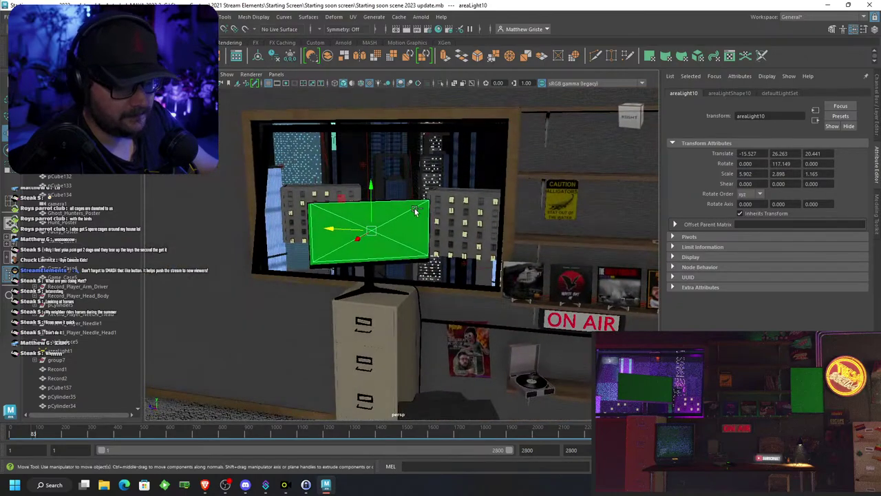
pyautogui.moveTo(341, 232); pyautogui.dragTo(568, 244)
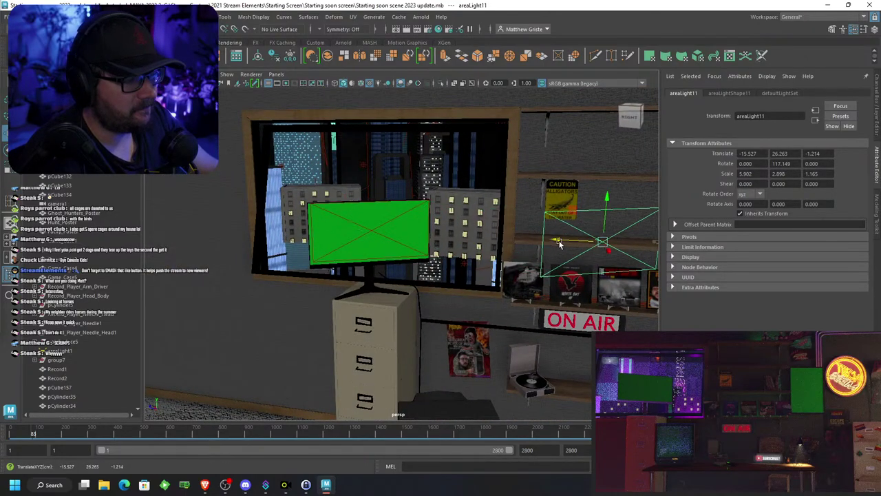
pyautogui.keyDown('alt'); pyautogui.moveTo(568, 244); pyautogui.dragTo(259, 253, button='middle'); pyautogui.keyUp('alt')
pyautogui.moveTo(303, 254); pyautogui.dragTo(362, 173)
pyautogui.press('e')
pyautogui.press('w')
pyautogui.press('e')
# Narrow the wall display light to about 3.943 in X scale and shift it to about -18.404 in Z
pyautogui.press('r')
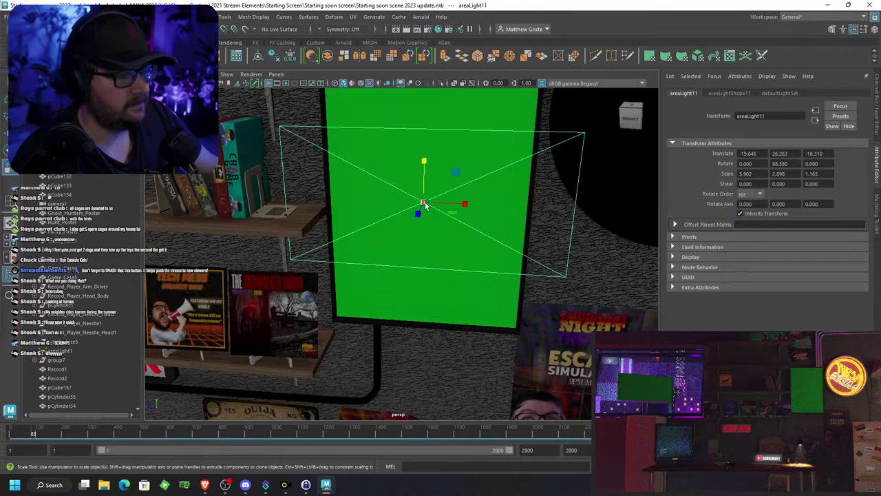
pyautogui.moveTo(466, 204); pyautogui.dragTo(422, 187)
pyautogui.press('w')
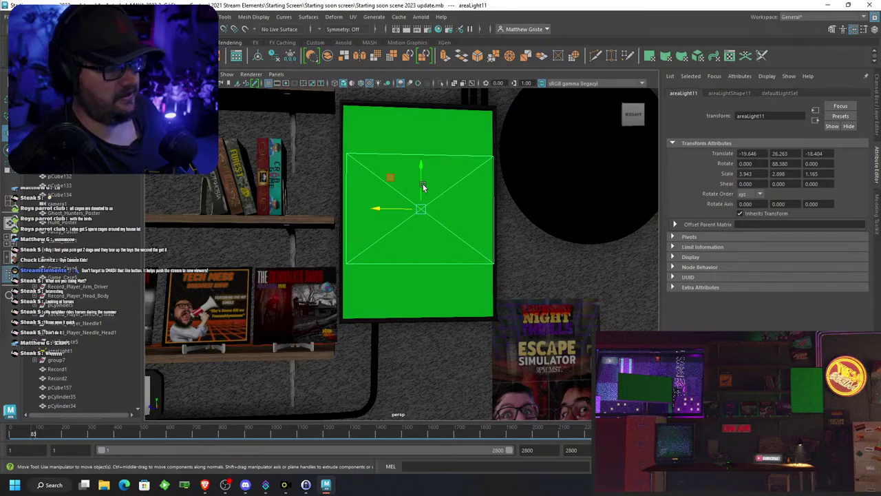
# Stretch the wall display light's height to about 5.560 and centre it on the display at about -19.646, 26.141, -18.257
pyautogui.press('e')
pyautogui.press('r')
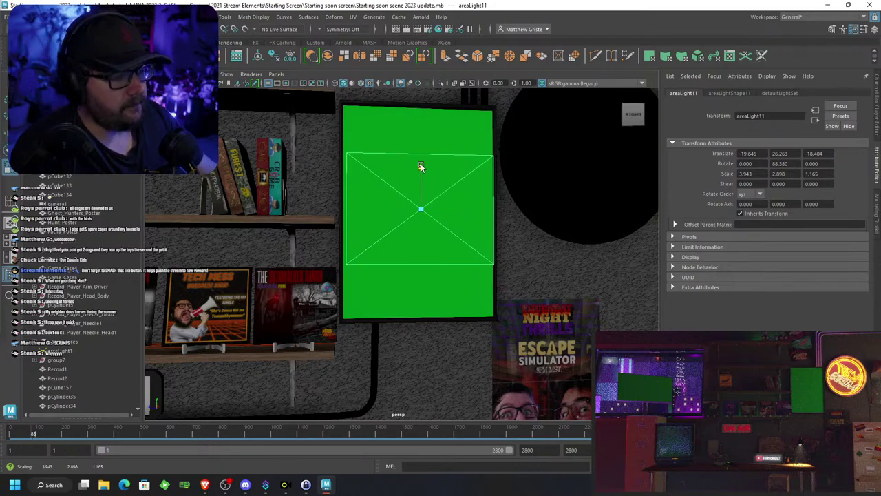
pyautogui.moveTo(420, 166); pyautogui.dragTo(421, 136)
pyautogui.press('w')
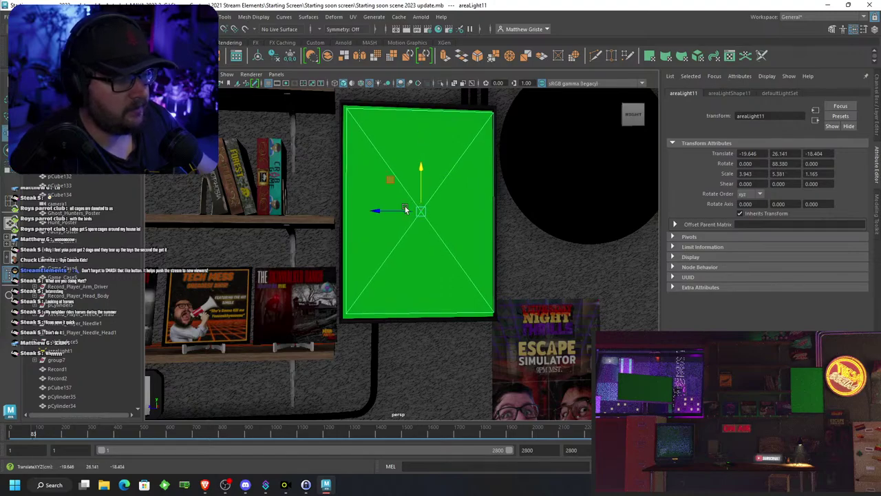
pyautogui.moveTo(409, 210); pyautogui.dragTo(402, 208)
pyautogui.press('r')
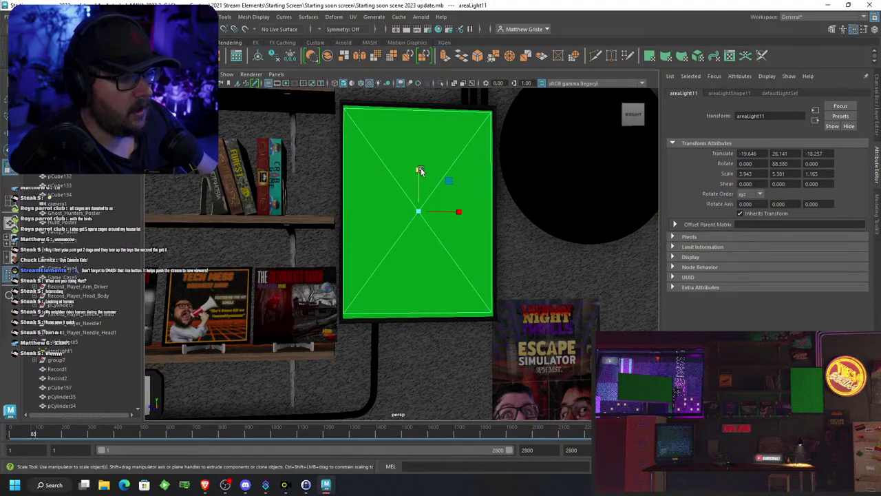
pyautogui.moveTo(421, 170); pyautogui.dragTo(476, 172)
# Clear the selection and save the scene with the new screen lights
pyautogui.scroll(-8, 422, 167)
pyautogui.scroll(-4, 514, 122)
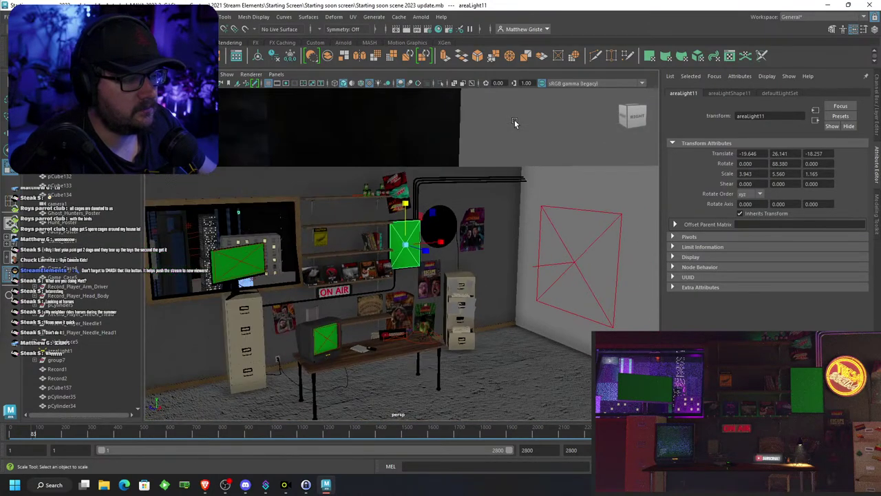
pyautogui.click(514, 119)
pyautogui.scroll(5, 410, 226)
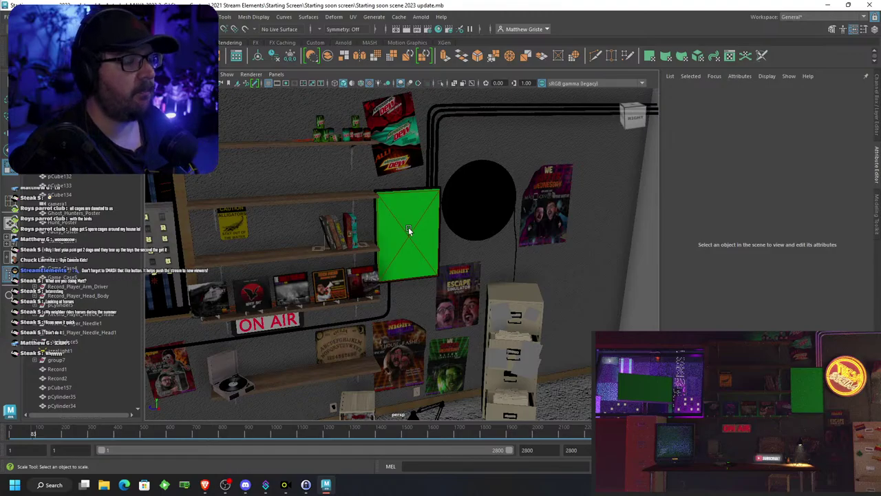
pyautogui.hotkey('ctrl', 's')
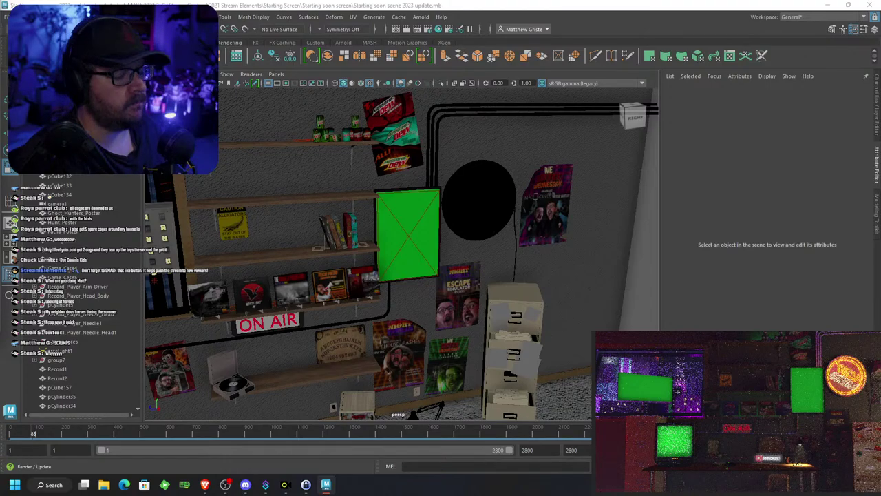
# Switch to the Brave browser, search for "quaker parrot" and look through the image results
pyautogui.click(204, 485)
pyautogui.click(232, 8)
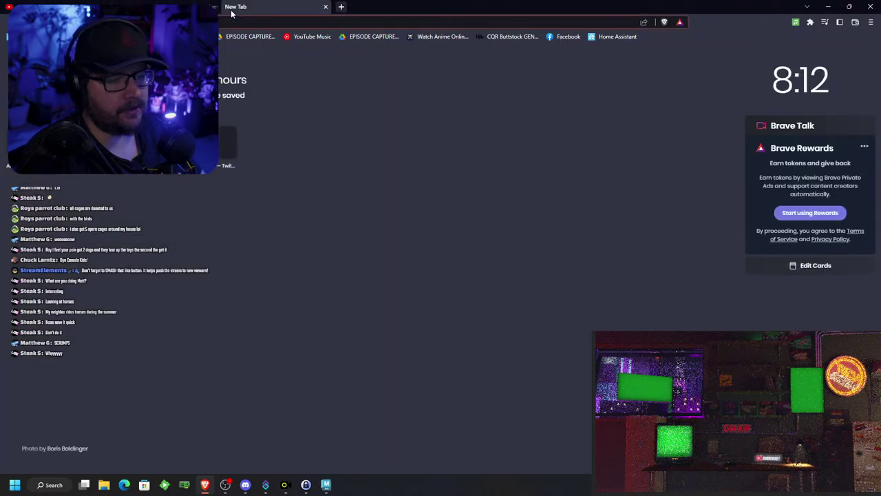
pyautogui.write('quaker par')
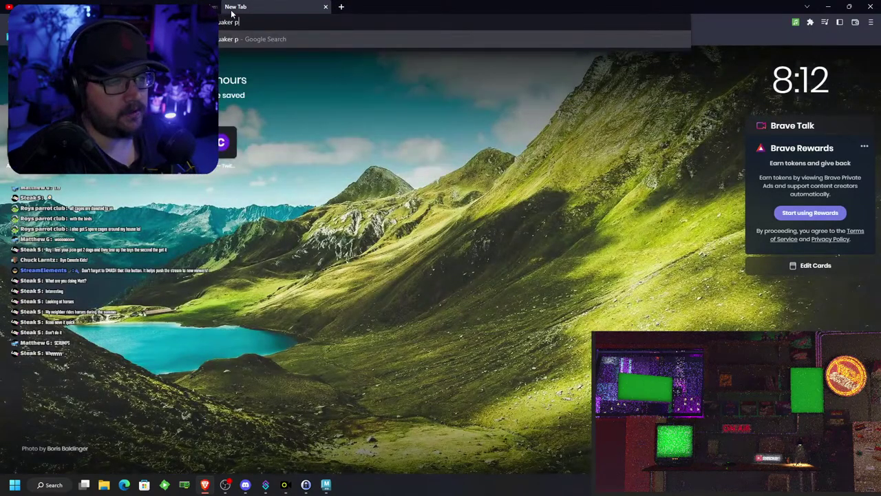
pyautogui.write('rot')
pyautogui.press('Return')
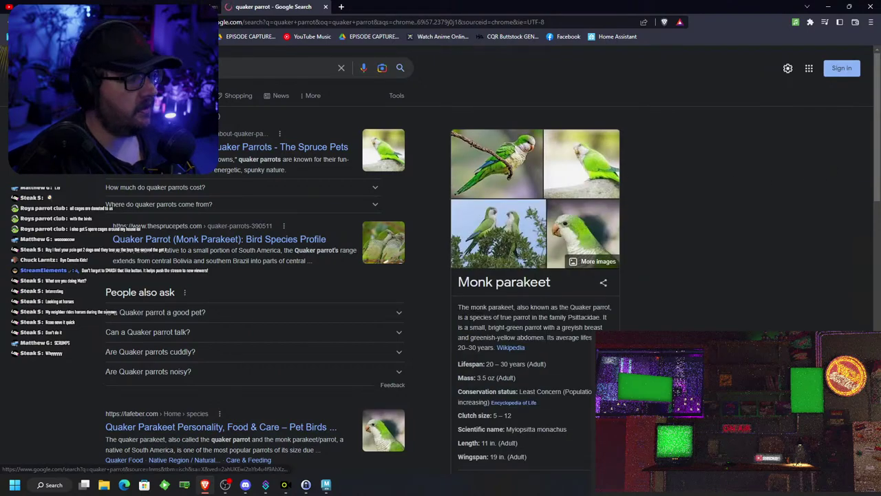
pyautogui.click(151, 95)
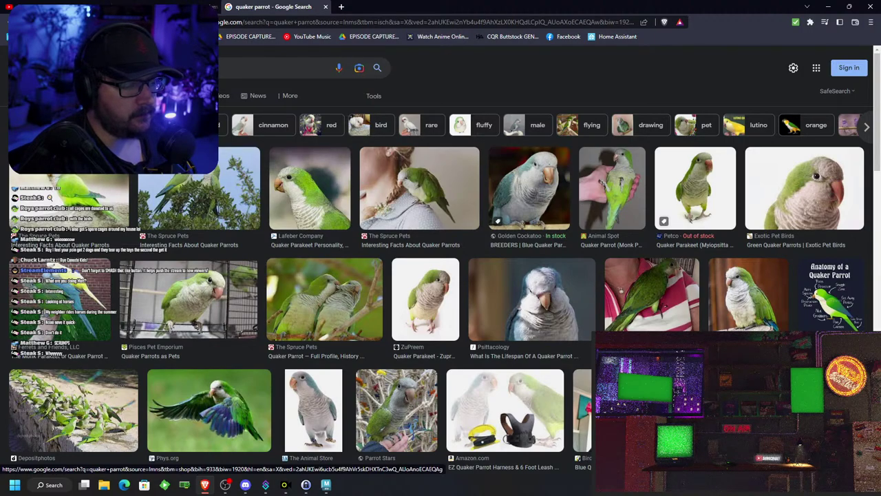
pyautogui.scroll(-1, 219, 382)
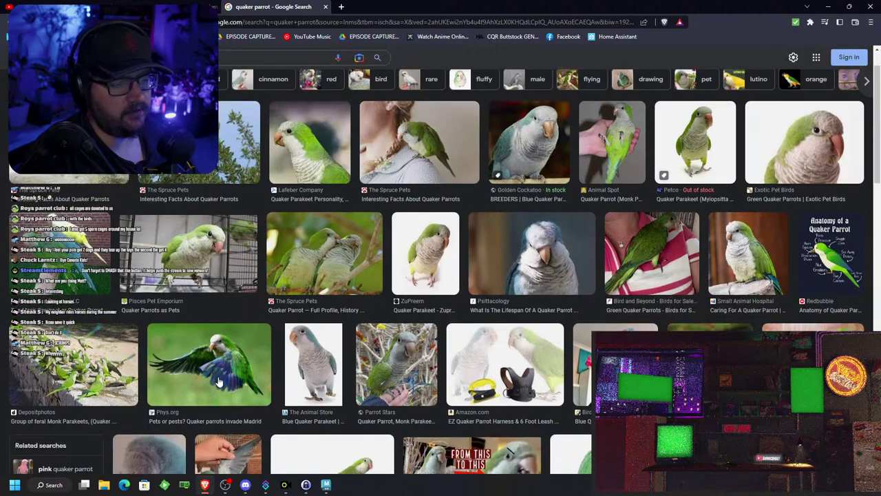
pyautogui.scroll(-2, 218, 378)
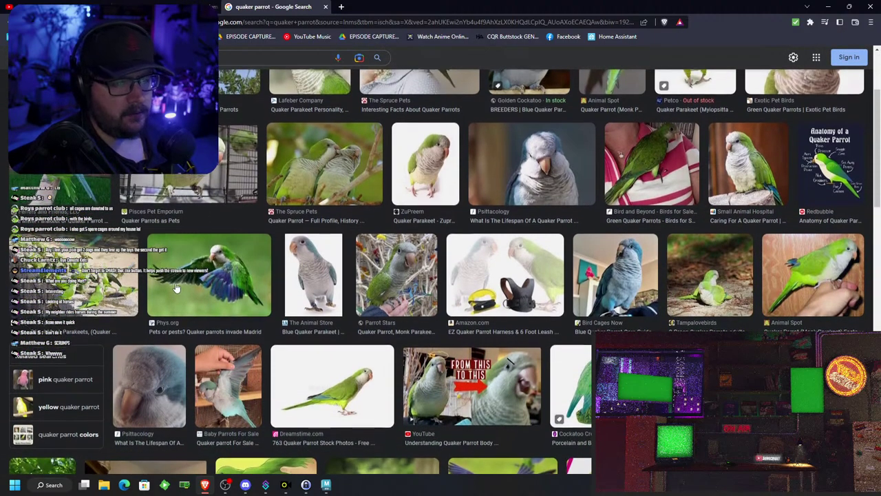
pyautogui.scroll(3, 176, 288)
# Search the web images for "indian ringneck parrot"
pyautogui.tripleClick(138, 67)
pyautogui.write('in')
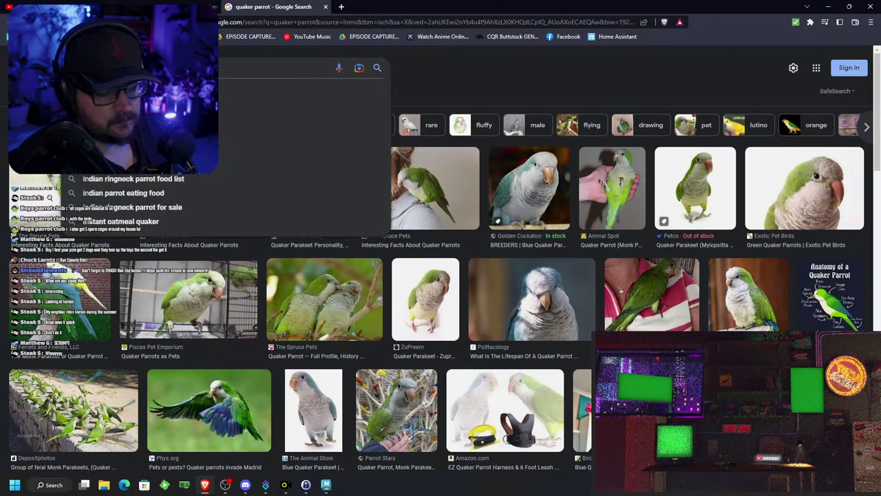
pyautogui.write('dian')
pyautogui.press('Down')
pyautogui.press('Down')
pyautogui.press('Return')
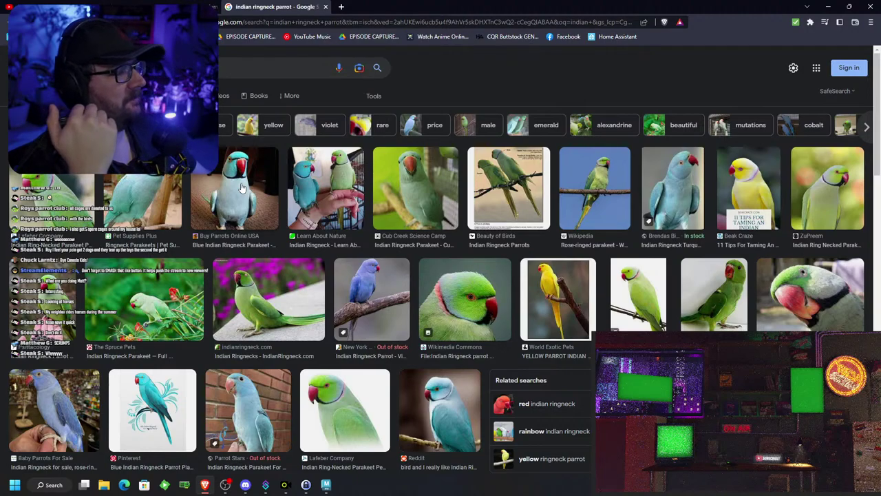
# Return to Maya and examine the shelves, posters, green displays and filing cabinets from several angles
pyautogui.click(828, 8)
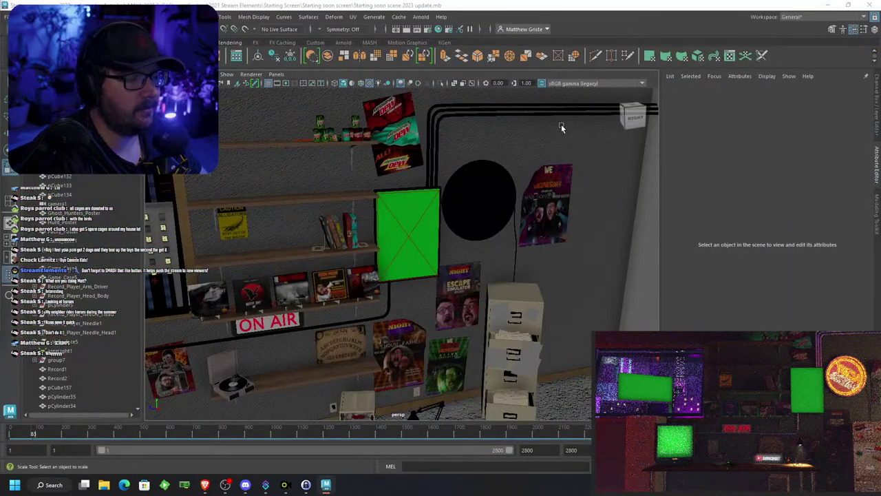
pyautogui.keyDown('alt'); pyautogui.moveTo(544, 161); pyautogui.dragTo(387, 143); pyautogui.keyUp('alt')
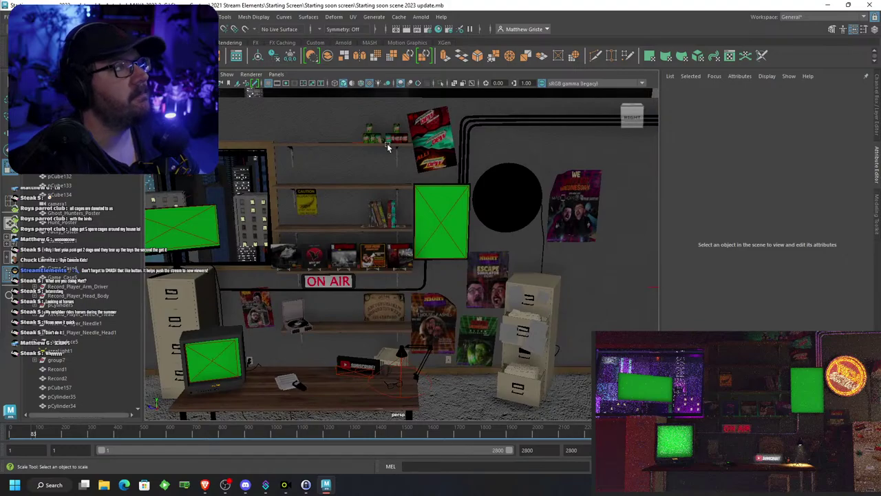
pyautogui.scroll(5, 387, 146)
pyautogui.scroll(-5, 398, 161)
pyautogui.keyDown('alt'); pyautogui.moveTo(314, 179); pyautogui.dragTo(361, 175); pyautogui.keyUp('alt')
pyautogui.scroll(4, 362, 172)
pyautogui.scroll(-4, 361, 172)
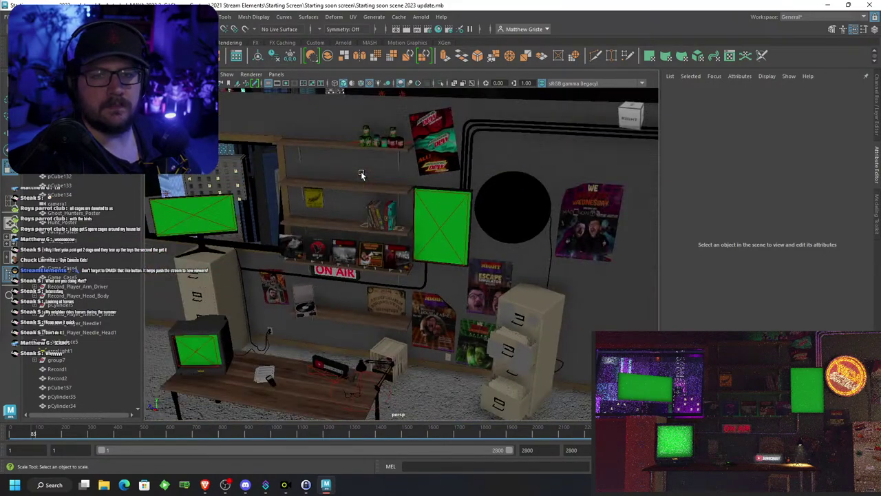
pyautogui.keyDown('alt'); pyautogui.moveTo(362, 172); pyautogui.dragTo(378, 163, button='middle'); pyautogui.keyUp('alt')
pyautogui.scroll(2, 378, 166)
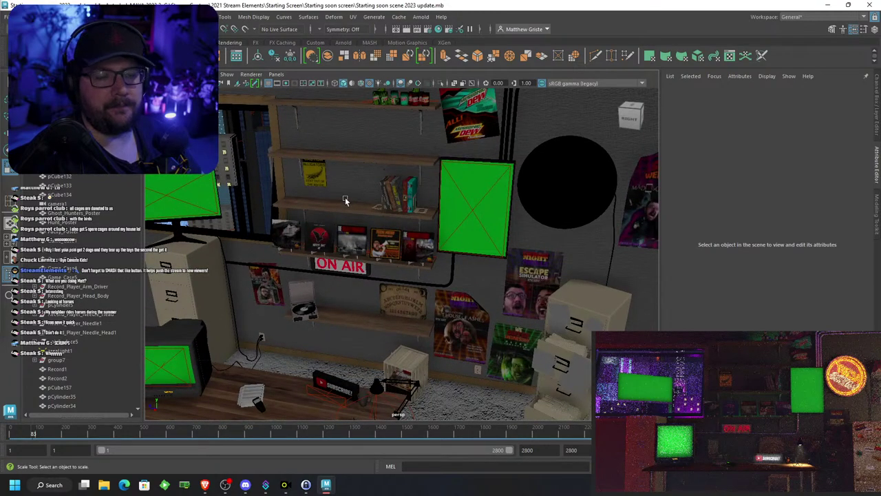
# Select the horizontal run's vertices on the wall pipe beneath the ON AIR sign, shift them down slightly and return to object selection
pyautogui.scroll(5, 413, 152)
pyautogui.keyDown('alt'); pyautogui.moveTo(394, 184); pyautogui.dragTo(399, 203); pyautogui.keyUp('alt')
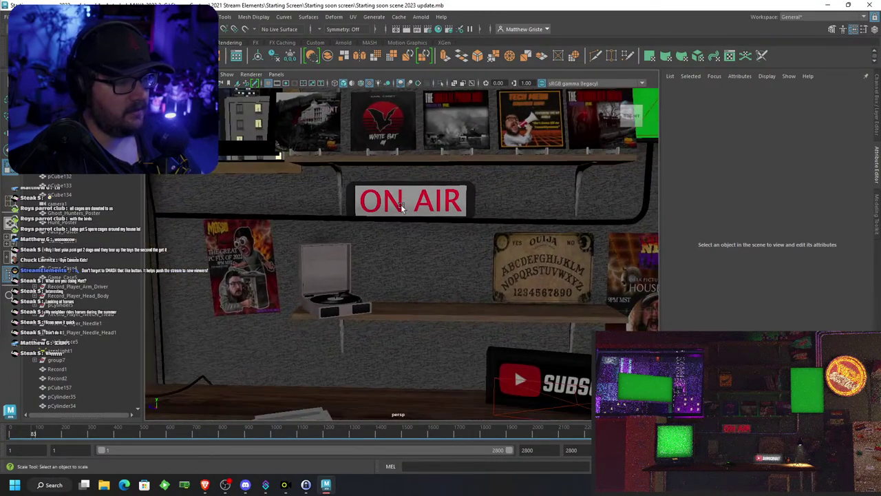
pyautogui.click(391, 218)
pyautogui.scroll(2, 390, 219)
pyautogui.scroll(1, 390, 218)
pyautogui.moveTo(387, 208); pyautogui.dragTo(349, 208, button='right')
pyautogui.scroll(-4, 344, 209)
pyautogui.scroll(-3, 200, 207)
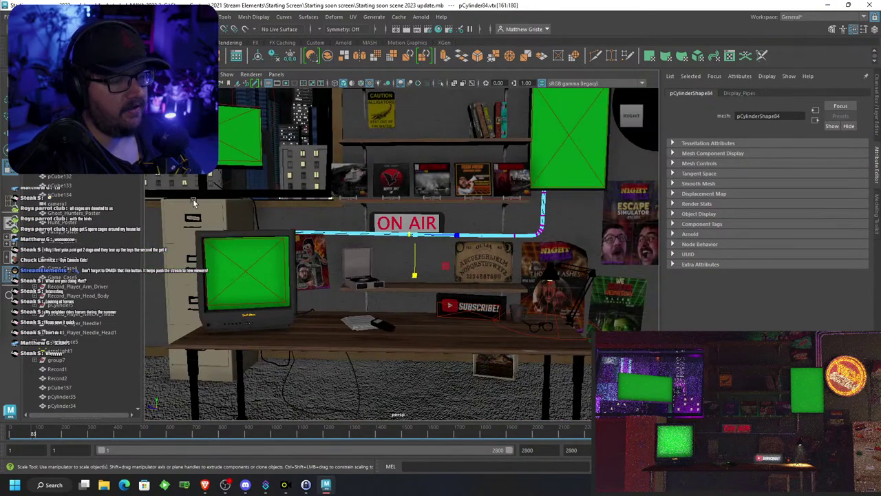
pyautogui.moveTo(200, 206); pyautogui.dragTo(437, 256)
pyautogui.scroll(3, 353, 236)
pyautogui.press('w')
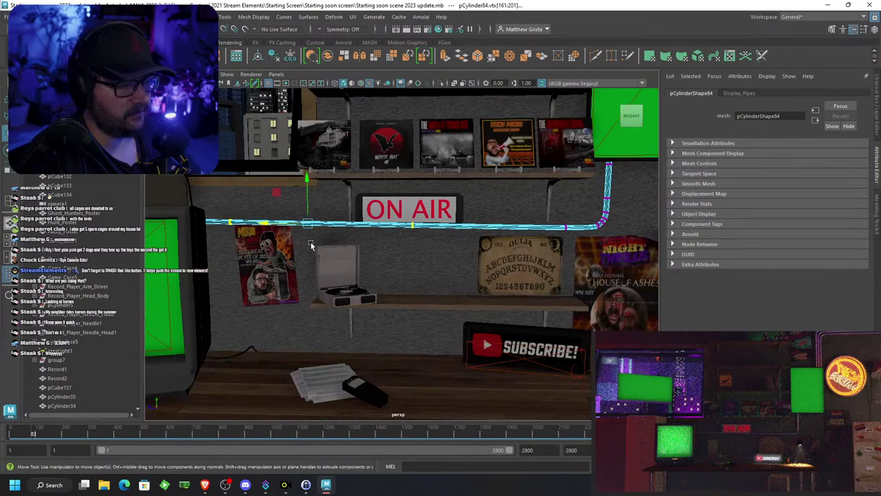
pyautogui.click(307, 184)
pyautogui.moveTo(487, 226); pyautogui.dragTo(521, 197, button='right')
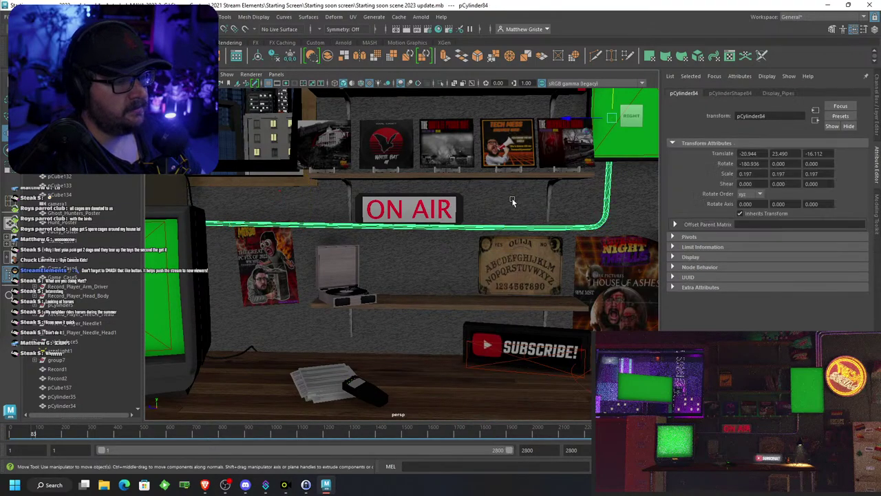
# Select the ON AIR sign's box and lettering together and raise them slightly above the pipe
pyautogui.scroll(4, 461, 207)
pyautogui.scroll(2, 439, 185)
pyautogui.keyDown('alt'); pyautogui.moveTo(438, 185); pyautogui.dragTo(410, 240, button='middle'); pyautogui.keyUp('alt')
pyautogui.scroll(3, 410, 240)
pyautogui.keyDown('alt'); pyautogui.moveTo(411, 240); pyautogui.dragTo(286, 178); pyautogui.keyUp('alt')
pyautogui.click(268, 177)
pyautogui.click(316, 177)
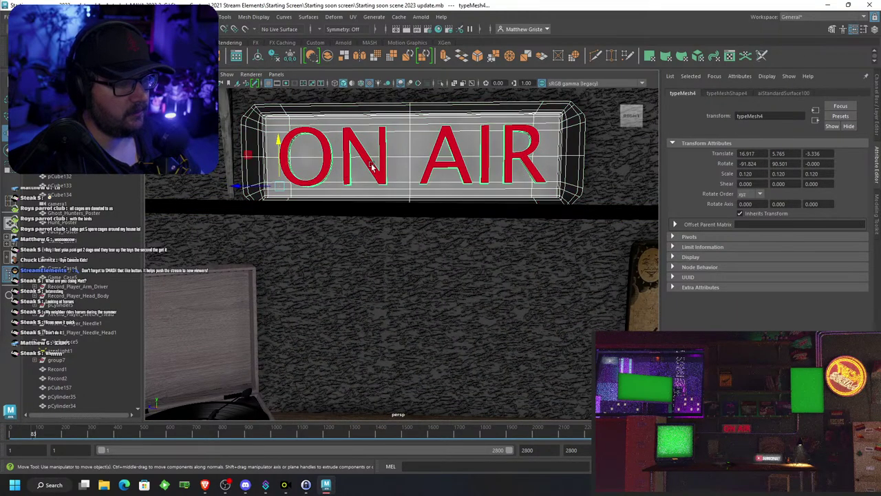
pyautogui.scroll(-2, 360, 152)
pyautogui.click(314, 153)
pyautogui.moveTo(313, 152); pyautogui.dragTo(491, 140)
pyautogui.scroll(-12, 318, 163)
pyautogui.click(492, 140)
# Select the area light in front of the SUBSCRIBE sign on the desk
pyautogui.scroll(10, 488, 205)
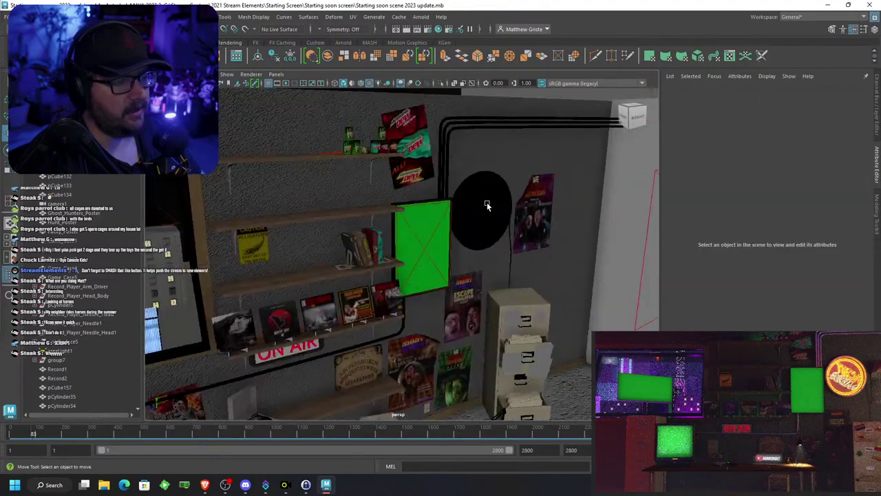
pyautogui.keyDown('alt'); pyautogui.moveTo(488, 204); pyautogui.dragTo(400, 249); pyautogui.keyUp('alt')
pyautogui.scroll(4, 484, 163)
pyautogui.scroll(-4, 407, 173)
pyautogui.scroll(-5, 407, 173)
pyautogui.scroll(8, 434, 135)
pyautogui.scroll(-4, 434, 134)
pyautogui.scroll(8, 431, 288)
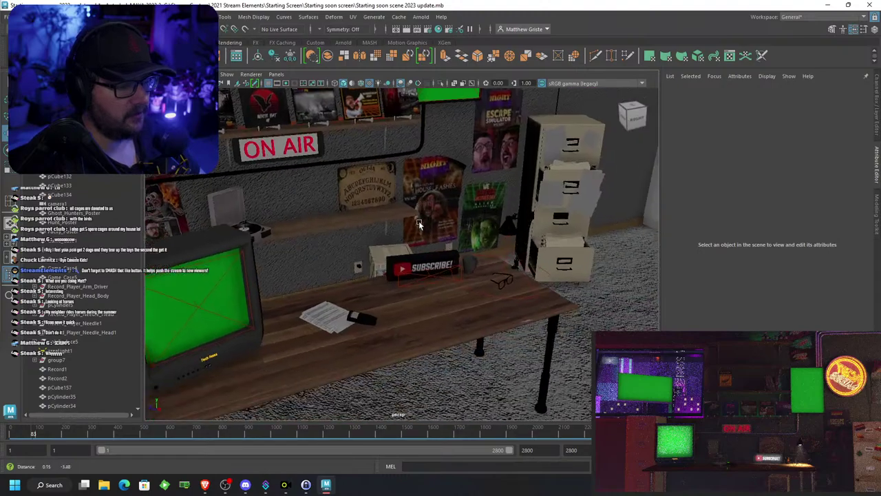
pyautogui.click(478, 270)
pyautogui.keyDown('alt'); pyautogui.moveTo(479, 270); pyautogui.dragTo(557, 253); pyautogui.keyUp('alt')
pyautogui.moveTo(590, 315); pyautogui.dragTo(324, 393)
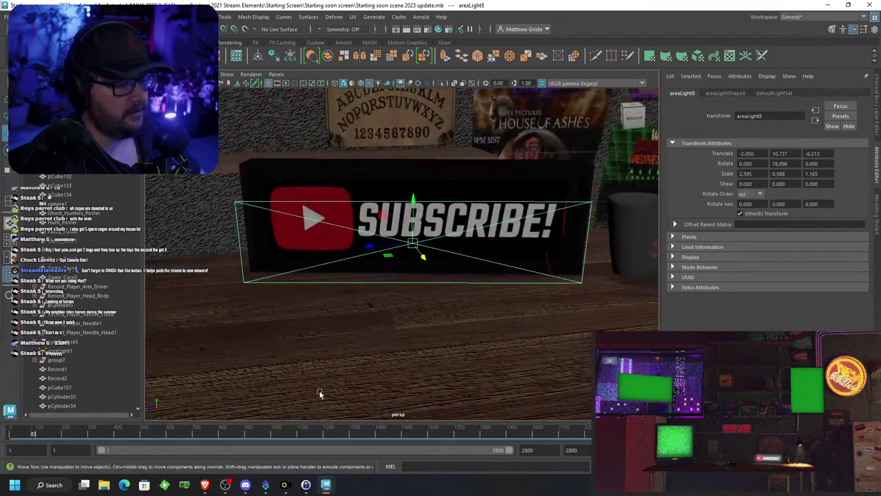
# Switch to the Brave browser, search images for "Hayacen macaw", open the red and blue macaw picture, and return to Maya
pyautogui.click(204, 484)
pyautogui.tripleClick(172, 68)
pyautogui.write('hyaci')
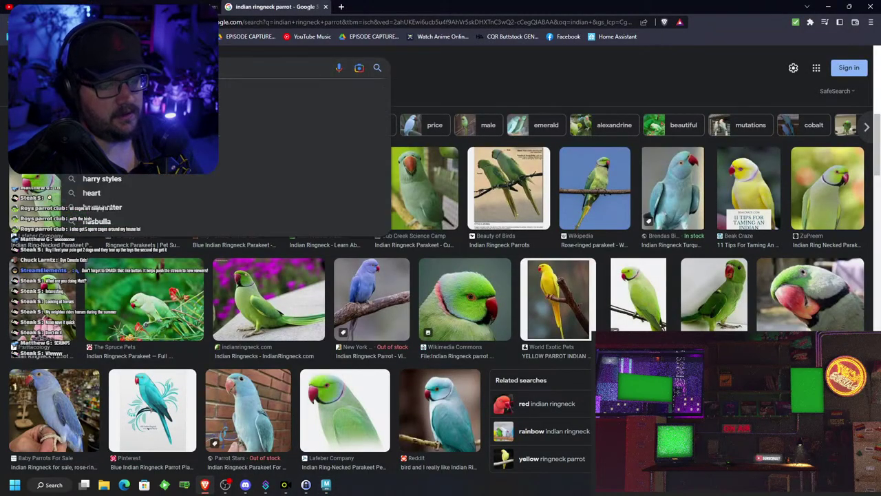
pyautogui.write('nth')
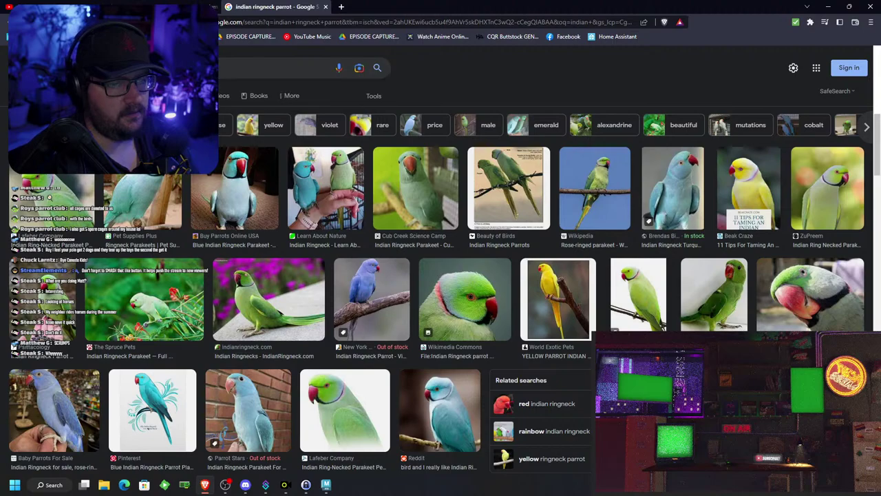
pyautogui.press('Return')
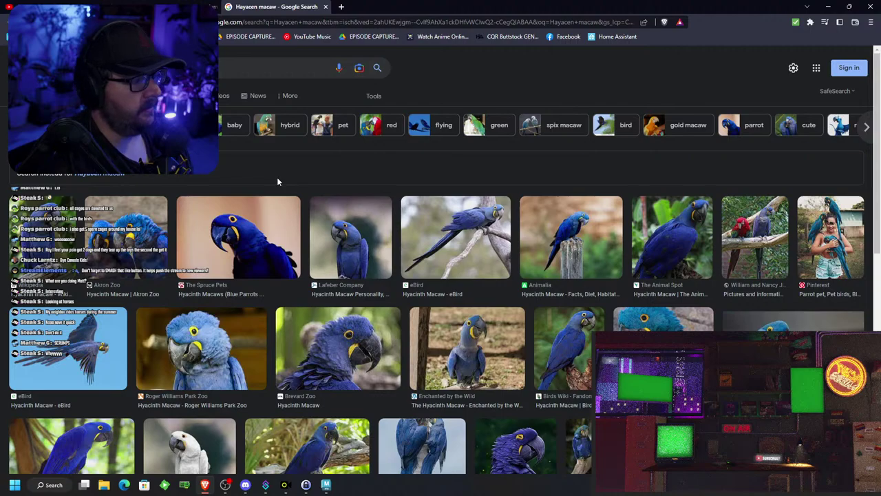
pyautogui.click(748, 208)
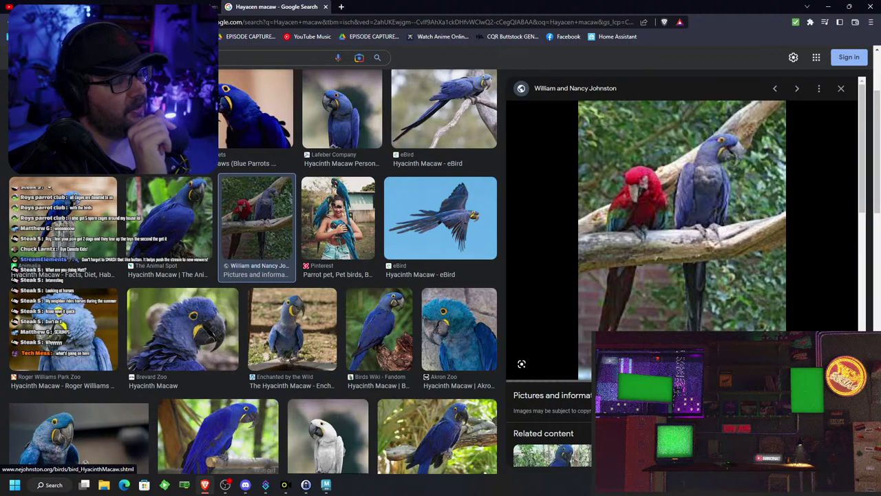
pyautogui.click(828, 6)
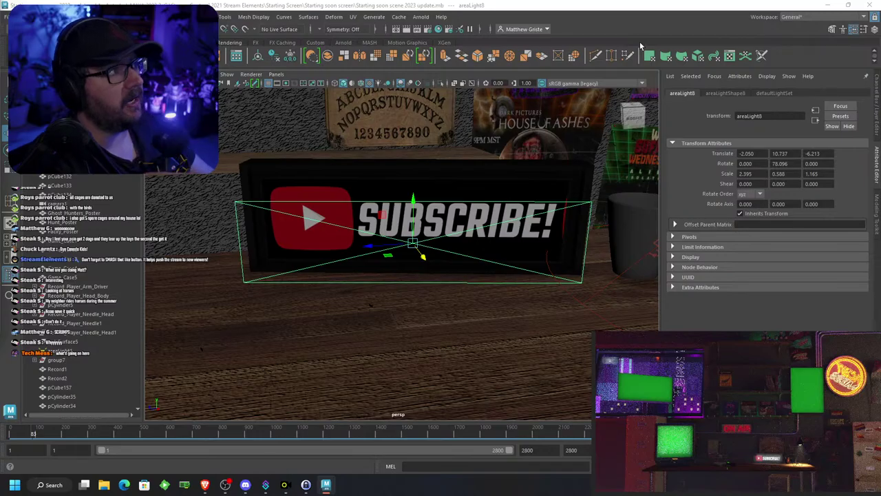
# Move the area light closer to the SUBSCRIBE sign, to Translate X -2.375
pyautogui.scroll(-3, 549, 163)
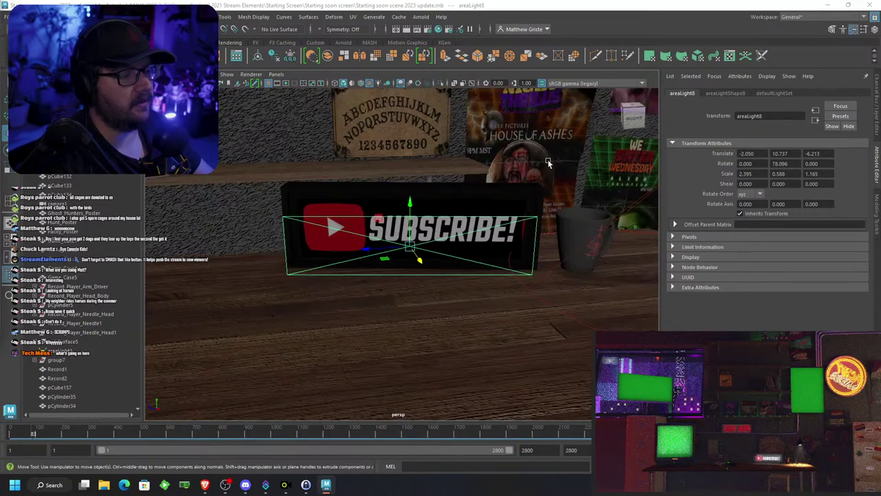
pyautogui.scroll(-6, 549, 163)
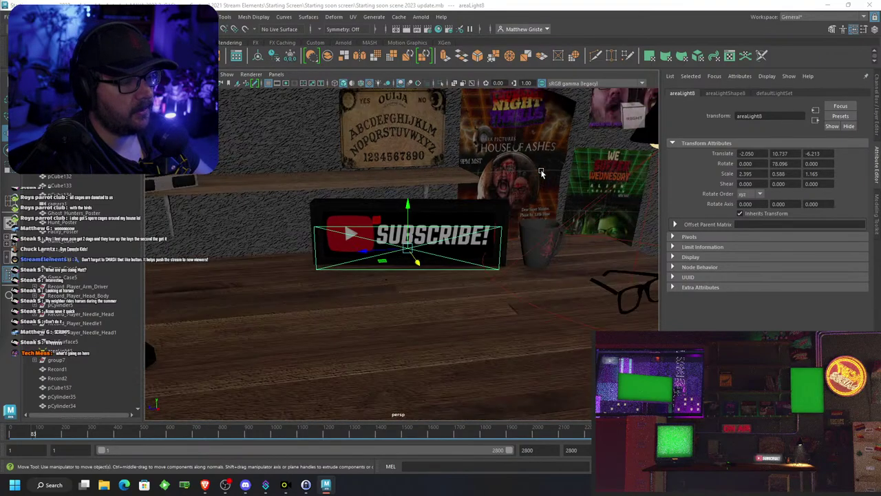
pyautogui.keyDown('alt'); pyautogui.moveTo(548, 163); pyautogui.dragTo(497, 258); pyautogui.keyUp('alt')
pyautogui.scroll(5, 375, 238)
pyautogui.keyDown('alt'); pyautogui.moveTo(496, 257); pyautogui.dragTo(486, 221, button='middle'); pyautogui.keyUp('alt')
pyautogui.scroll(3, 506, 257)
pyautogui.moveTo(529, 271); pyautogui.dragTo(402, 253)
pyautogui.scroll(-7, 464, 235)
pyautogui.keyDown('alt'); pyautogui.moveTo(402, 252); pyautogui.dragTo(508, 241, button='middle'); pyautogui.keyUp('alt')
pyautogui.keyDown('alt'); pyautogui.moveTo(508, 241); pyautogui.dragTo(546, 229); pyautogui.keyUp('alt')
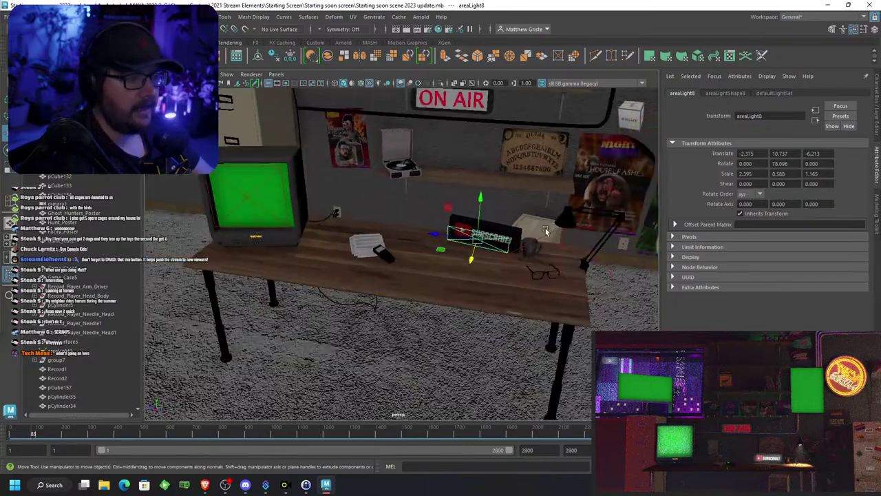
# Examine the desk, shelves, ON AIR sign, posters and wall display from several angles and distances
pyautogui.scroll(-5, 509, 231)
pyautogui.keyDown('alt'); pyautogui.moveTo(432, 234); pyautogui.dragTo(468, 232); pyautogui.keyUp('alt')
pyautogui.scroll(3, 455, 217)
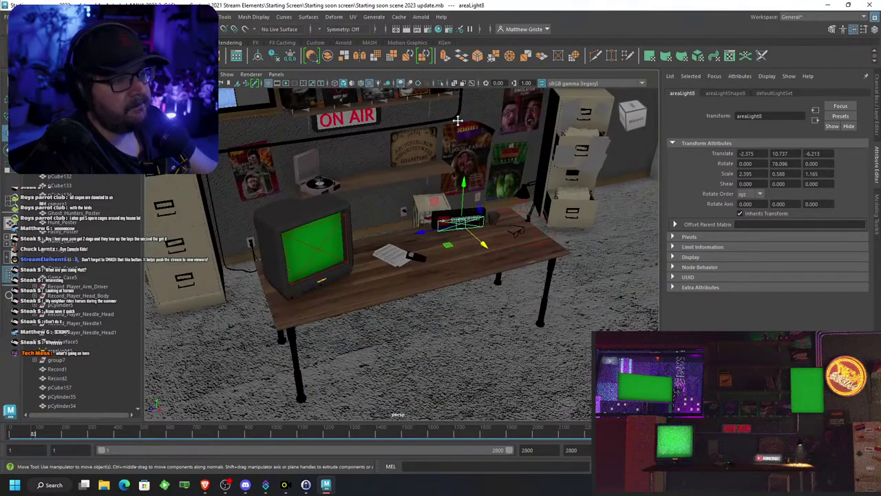
pyautogui.keyDown('alt'); pyautogui.moveTo(459, 121); pyautogui.dragTo(449, 207, button='middle'); pyautogui.keyUp('alt')
pyautogui.keyDown('alt'); pyautogui.moveTo(449, 206); pyautogui.dragTo(410, 237); pyautogui.keyUp('alt')
pyautogui.scroll(3, 422, 218)
pyautogui.scroll(-3, 391, 206)
pyautogui.keyDown('alt'); pyautogui.moveTo(411, 238); pyautogui.dragTo(393, 312, button='middle'); pyautogui.keyUp('alt')
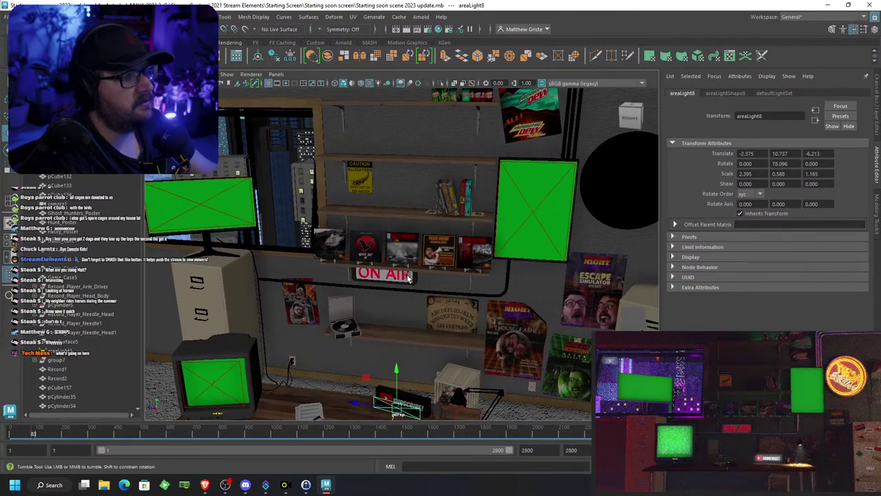
pyautogui.keyDown('alt'); pyautogui.moveTo(393, 312); pyautogui.dragTo(440, 246); pyautogui.keyUp('alt')
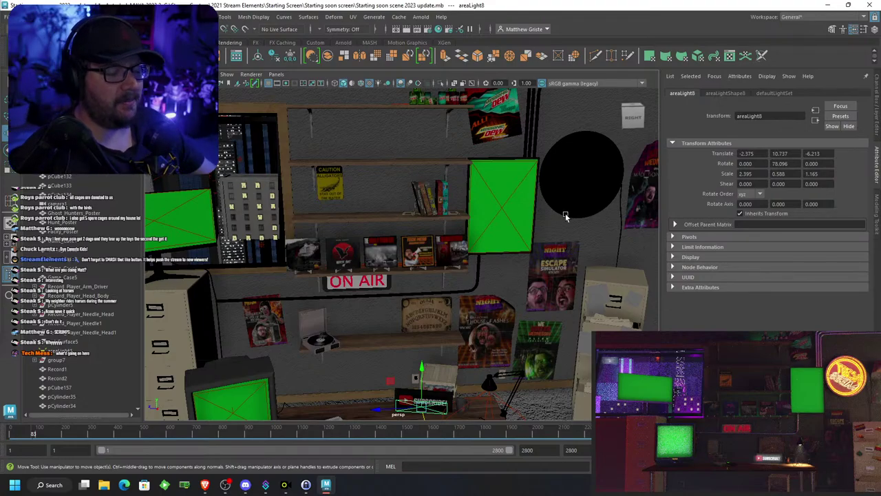
pyautogui.scroll(-4, 419, 226)
pyautogui.keyDown('alt'); pyautogui.moveTo(418, 225); pyautogui.dragTo(395, 222); pyautogui.keyUp('alt')
pyautogui.scroll(5, 460, 230)
pyautogui.scroll(-4, 419, 231)
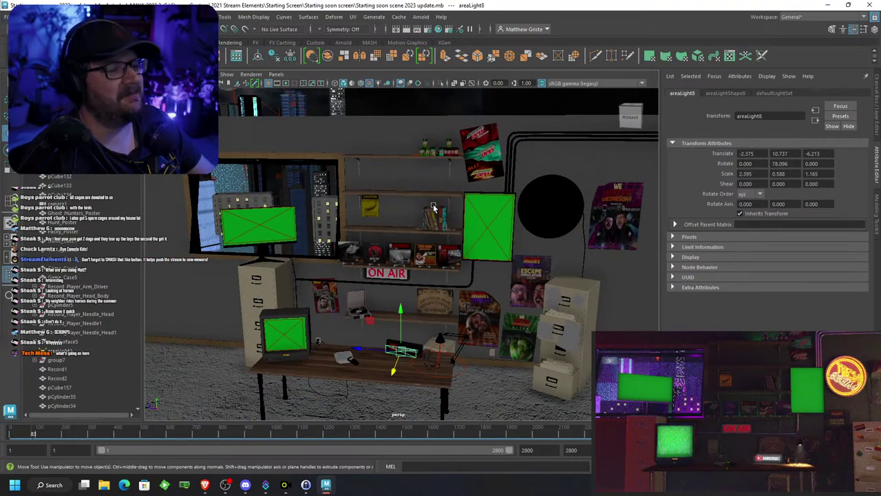
pyautogui.scroll(4, 433, 265)
pyautogui.scroll(-3, 435, 265)
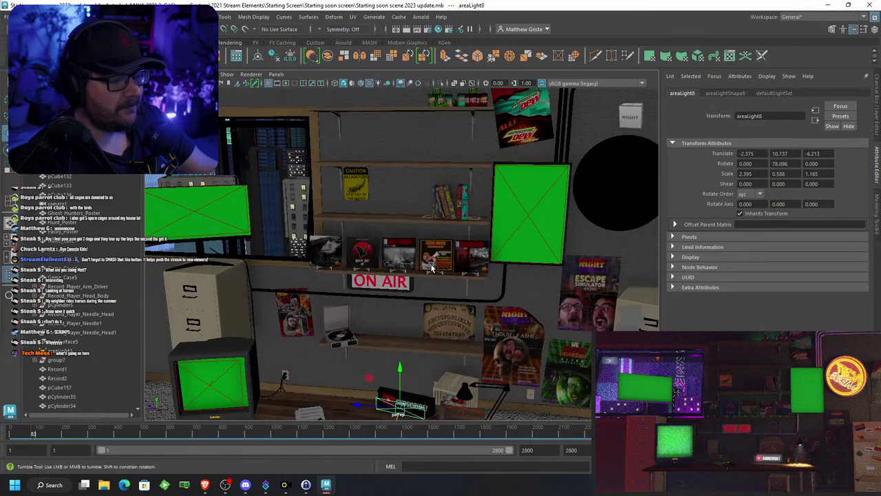
pyautogui.moveTo(435, 265)
pyautogui.keyDown('alt'); pyautogui.mouseDown()
pyautogui.moveTo(472, 271)
pyautogui.moveTo(439, 273)
pyautogui.mouseUp(); pyautogui.keyUp('alt')
pyautogui.keyDown('alt'); pyautogui.moveTo(440, 273); pyautogui.dragTo(447, 234, button='middle'); pyautogui.keyUp('alt')
pyautogui.scroll(-2, 447, 234)
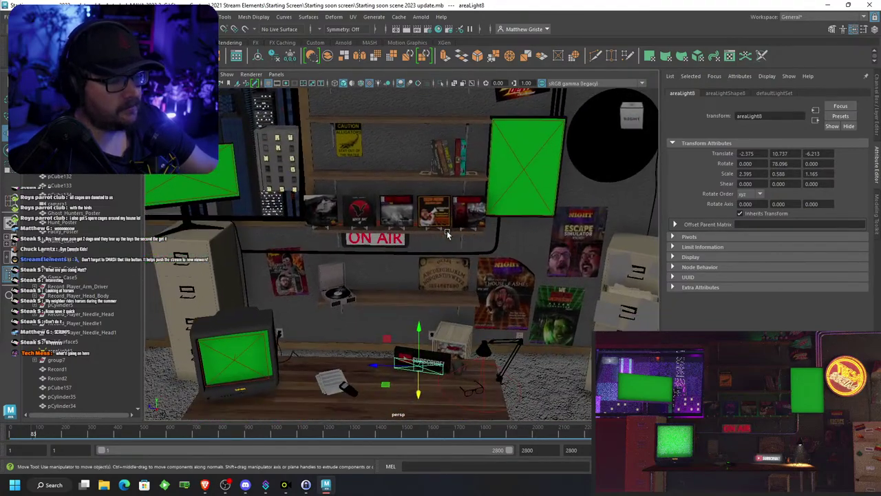
pyautogui.scroll(-2, 448, 234)
pyautogui.scroll(2, 447, 234)
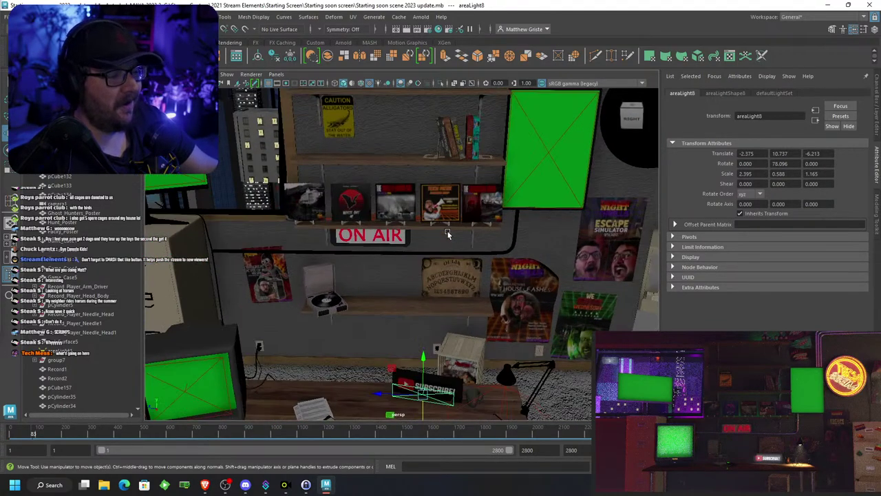
# Save the current scene
pyautogui.scroll(-3, 447, 230)
pyautogui.scroll(2, 441, 237)
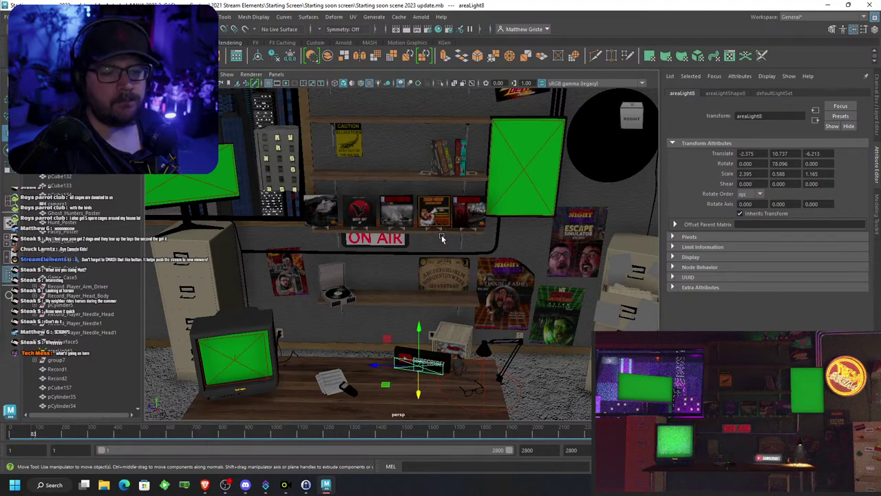
pyautogui.click(8, 17)
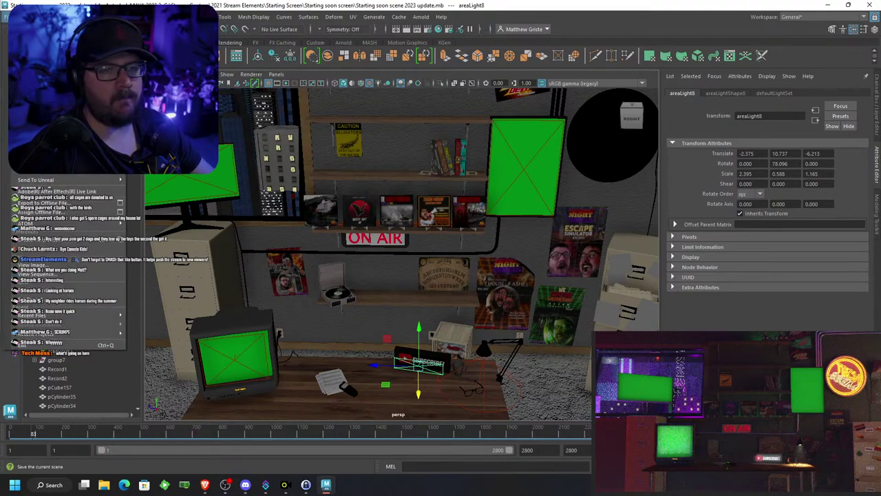
pyautogui.click(37, 50)
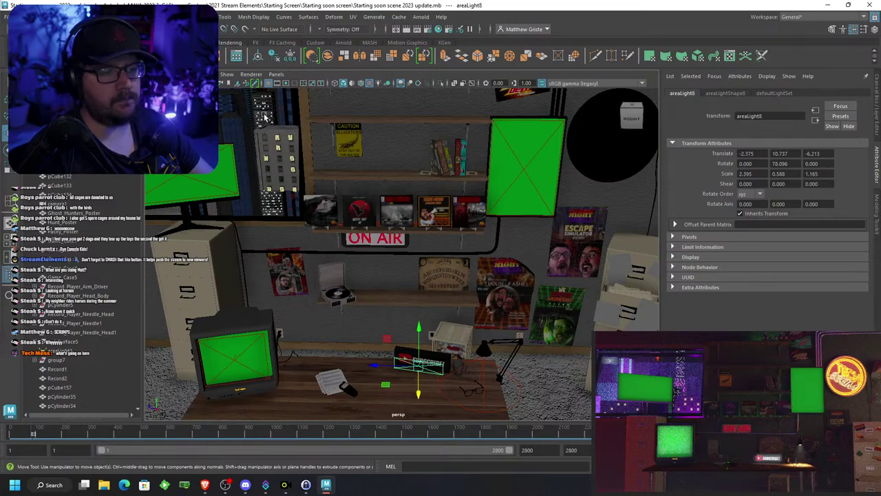
# Recolor the red area light at the window-side wall to amber and lower its intensity to 5.846
pyautogui.scroll(-8, 314, 105)
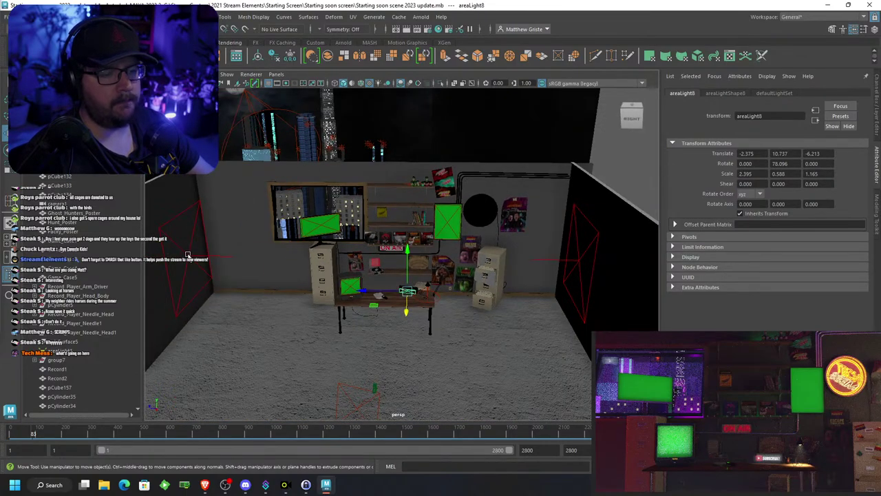
pyautogui.click(187, 254)
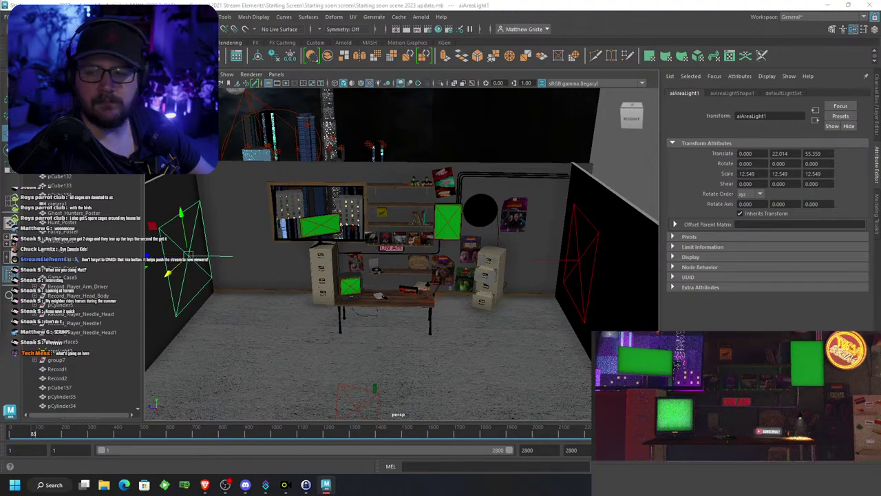
pyautogui.click(748, 93)
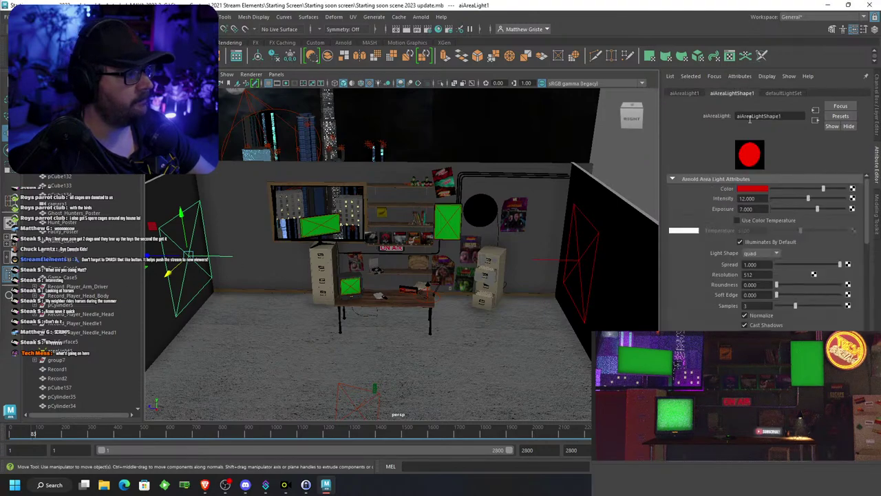
pyautogui.click(759, 191)
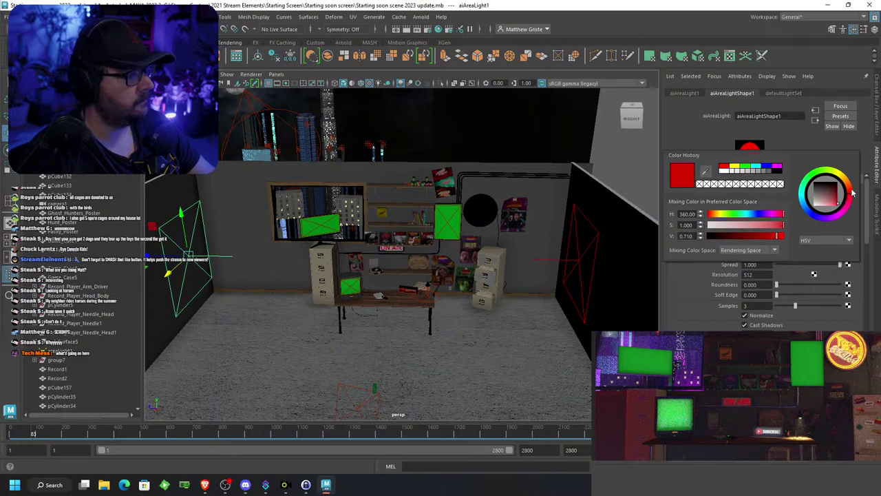
pyautogui.moveTo(851, 189); pyautogui.dragTo(845, 179)
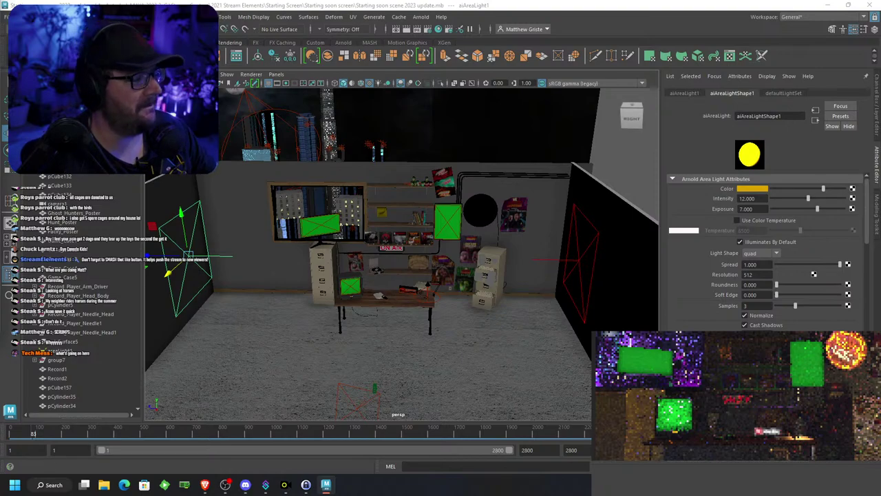
pyautogui.moveTo(810, 199); pyautogui.dragTo(789, 199)
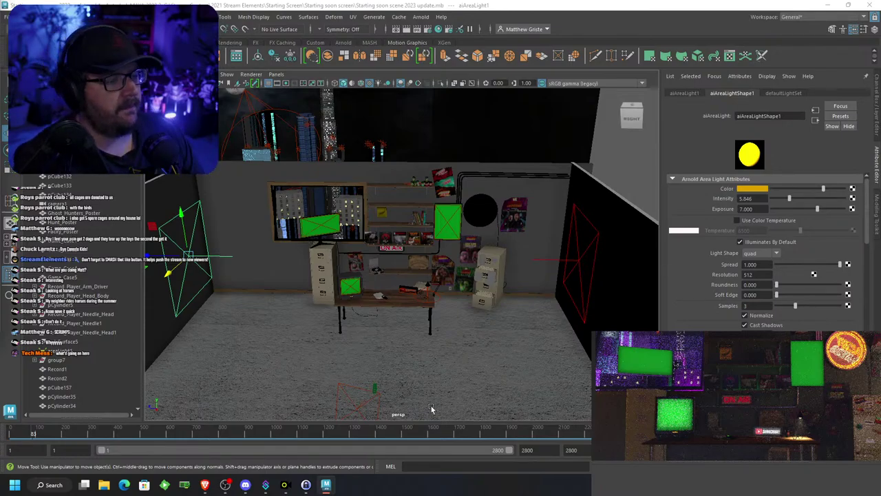
# Examine the desk, record player, ON AIR sign and shelf area from closer angles
pyautogui.scroll(3, 403, 338)
pyautogui.keyDown('alt'); pyautogui.moveTo(300, 311); pyautogui.dragTo(378, 300); pyautogui.keyUp('alt')
pyautogui.scroll(3, 307, 314)
pyautogui.scroll(-6, 307, 313)
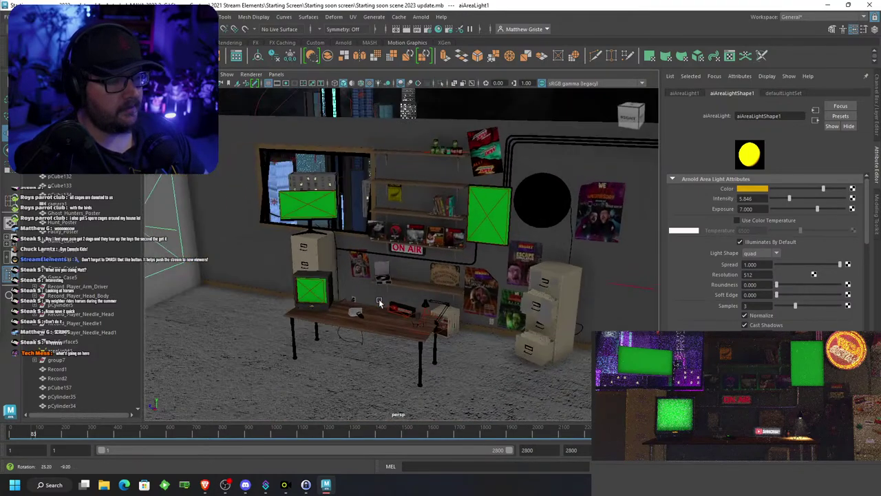
pyautogui.scroll(7, 379, 301)
pyautogui.scroll(3, 378, 301)
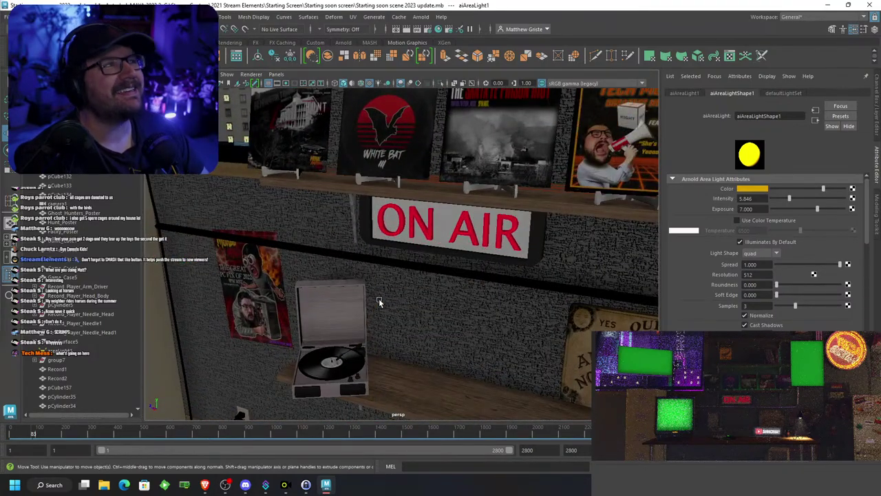
pyautogui.scroll(-6, 379, 302)
pyautogui.keyDown('alt'); pyautogui.moveTo(379, 302); pyautogui.dragTo(410, 299); pyautogui.keyUp('alt')
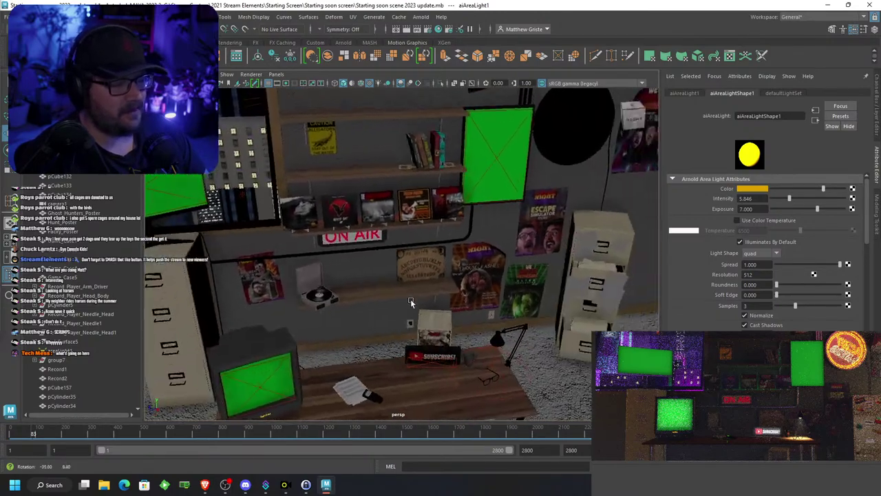
# Switch to the web browser, search images for "electus parrot" and look through the pictures
pyautogui.scroll(5, 412, 303)
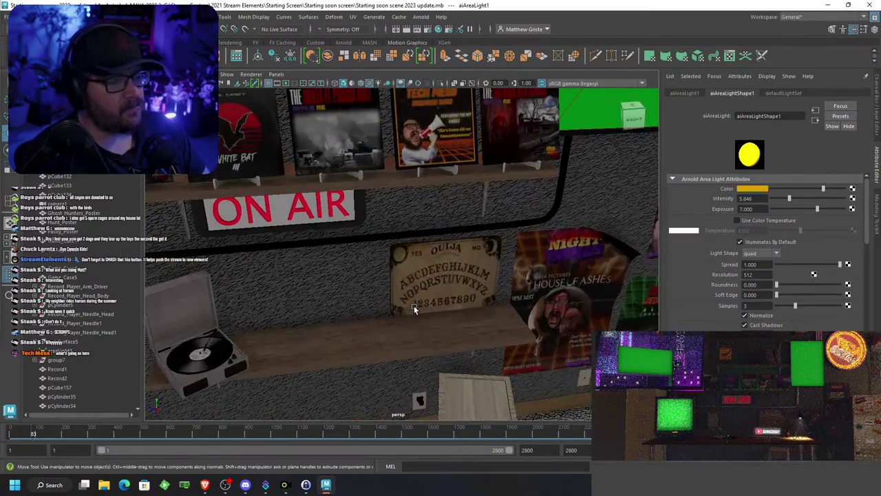
pyautogui.click(205, 484)
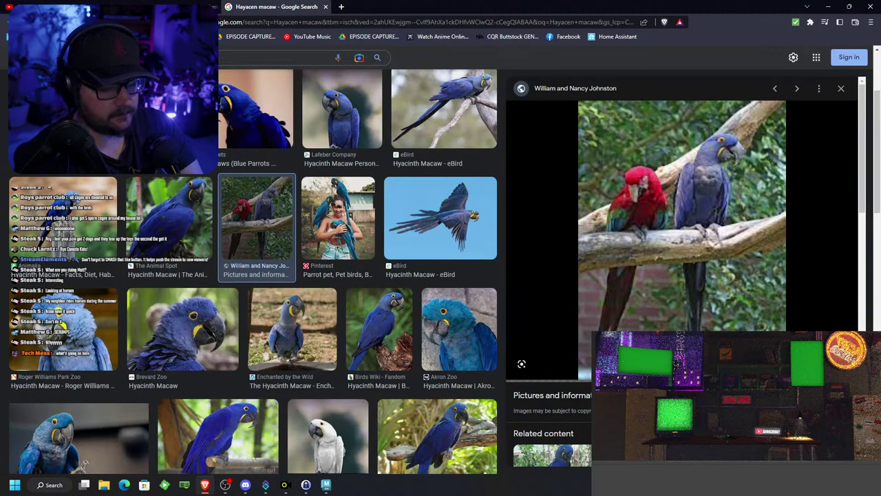
pyautogui.write('electus')
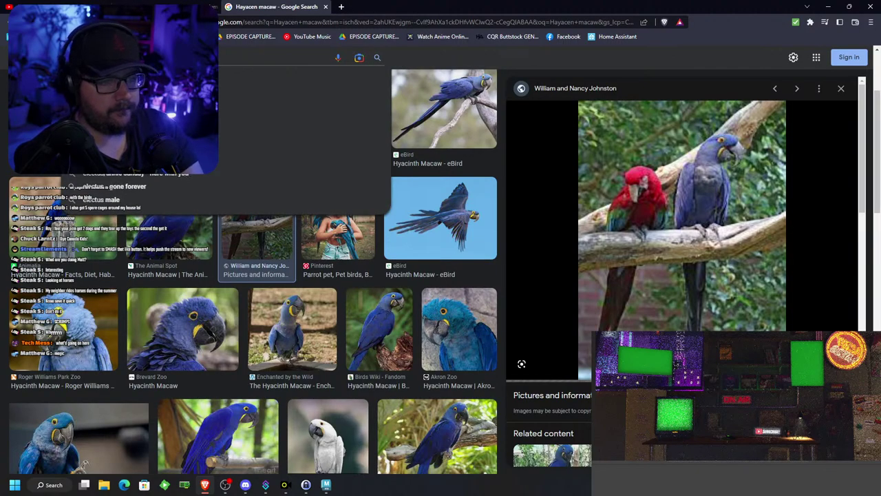
pyautogui.write(' pa')
pyautogui.press('Down')
pyautogui.press('Return')
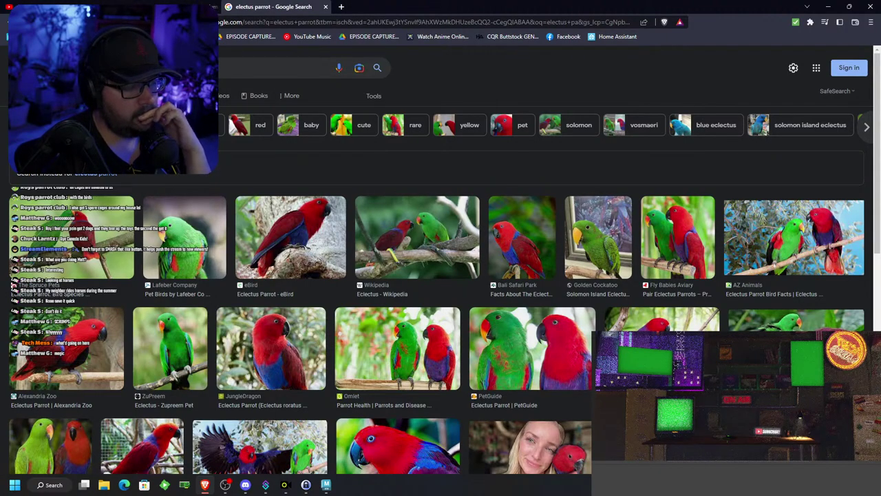
pyautogui.scroll(-2, 166, 175)
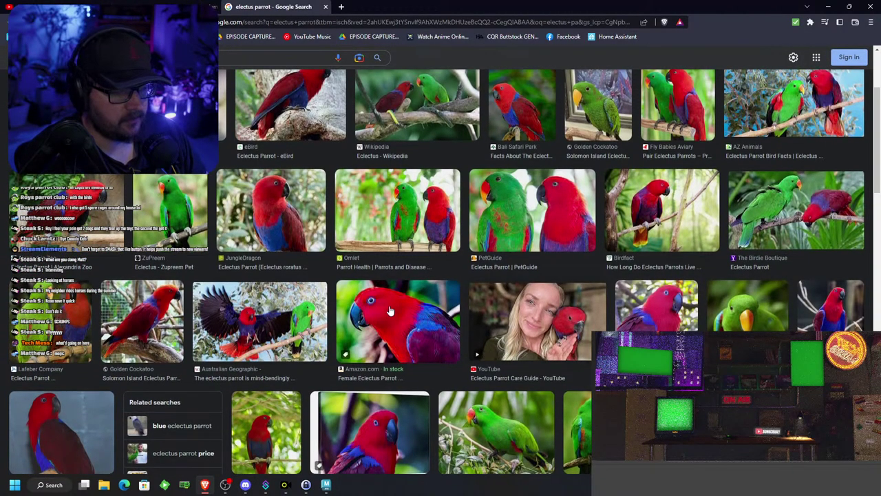
pyautogui.scroll(-3, 390, 311)
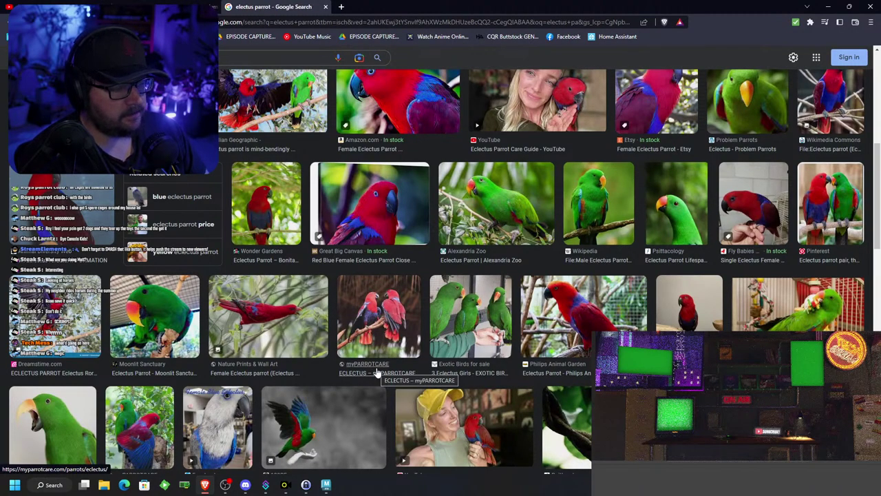
pyautogui.scroll(5, 376, 372)
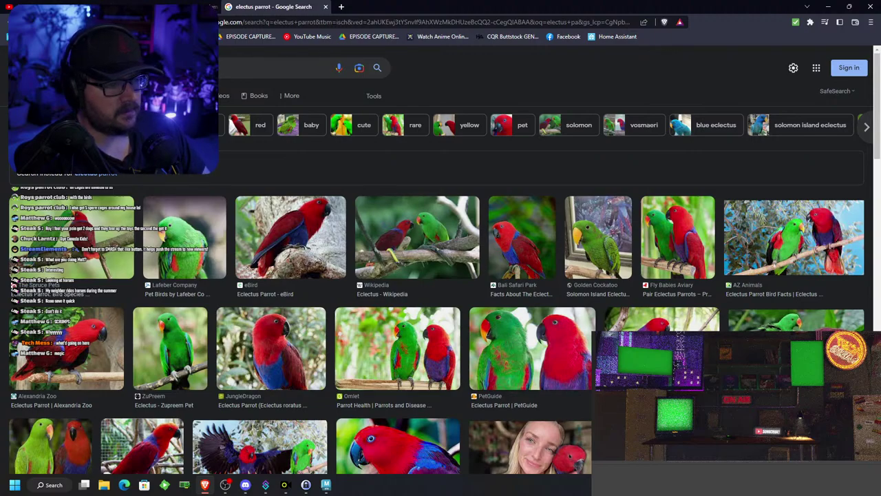
# Search the web for "electus parrot for sale" and look over the listings
pyautogui.click(181, 67)
pyautogui.write('fly')
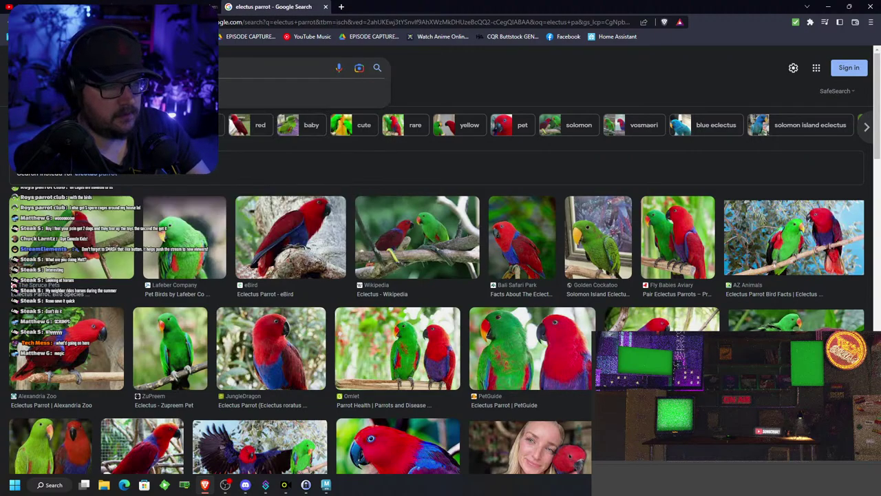
pyautogui.press('Return')
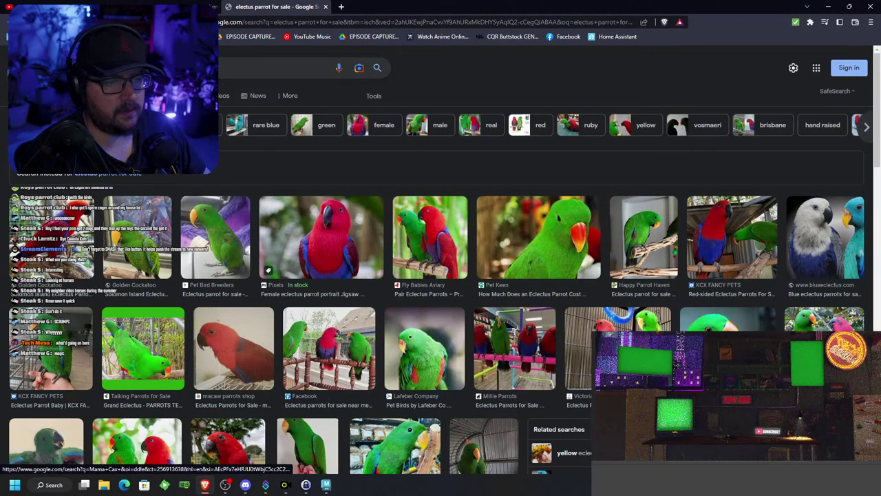
pyautogui.click(42, 68)
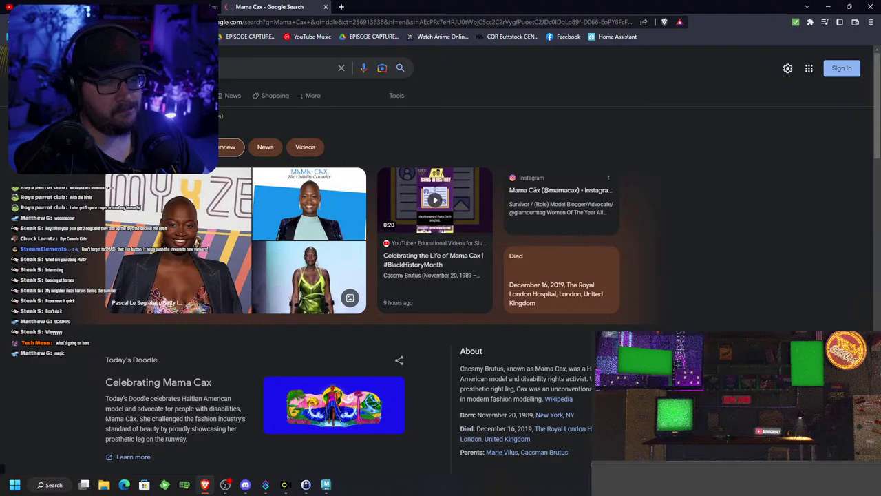
pyautogui.hotkey('alt', 'Left')
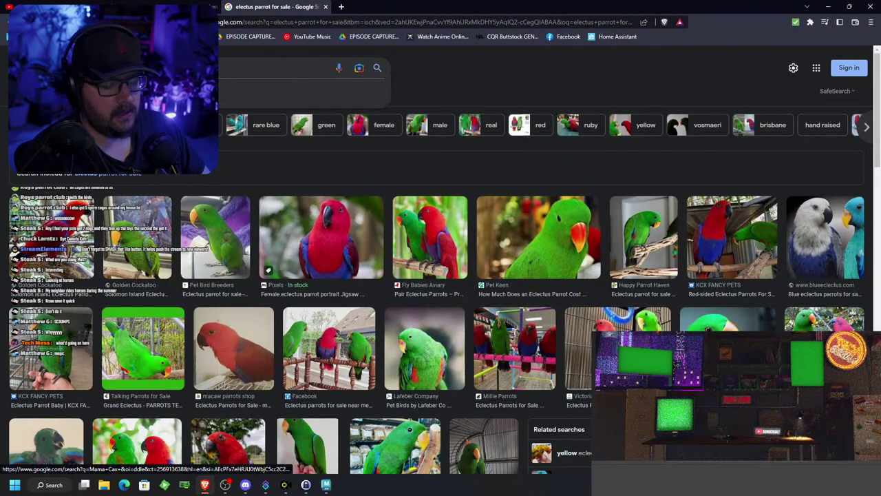
pyautogui.hotkey('alt', 'Left')
pyautogui.click(124, 67)
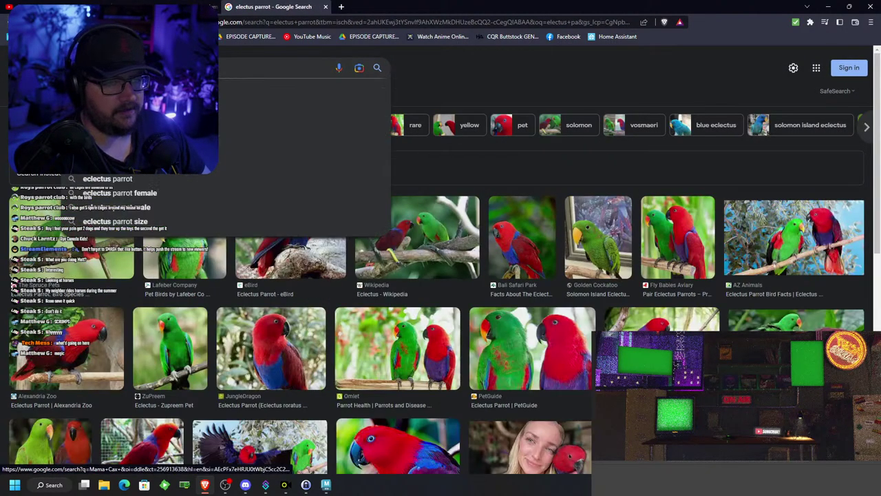
pyautogui.click(35, 67)
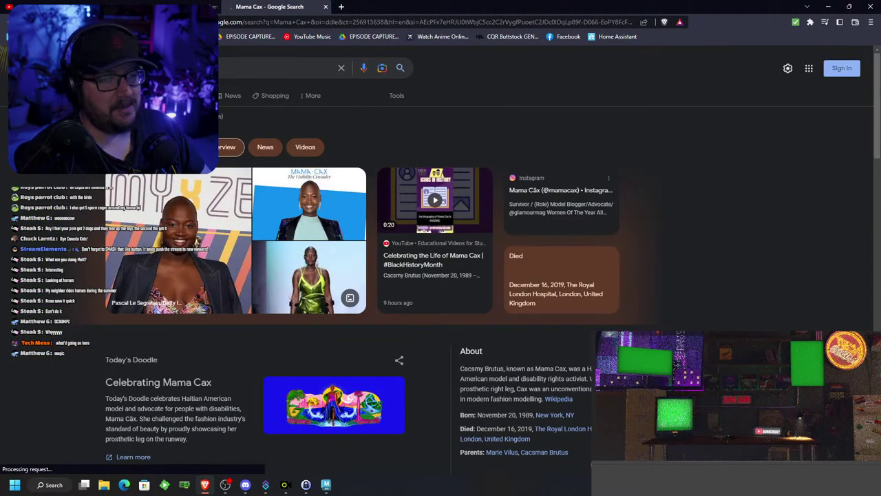
pyautogui.hotkey('alt', 'Left')
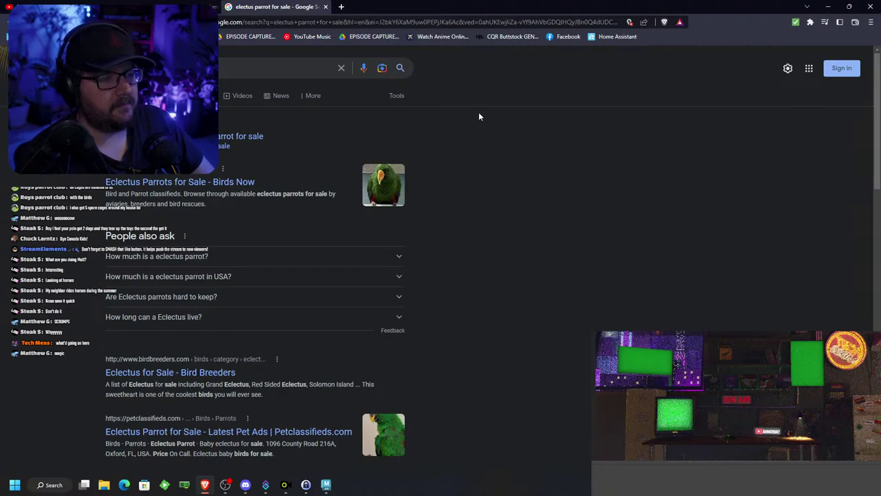
pyautogui.scroll(-2, 410, 168)
pyautogui.scroll(2, 463, 205)
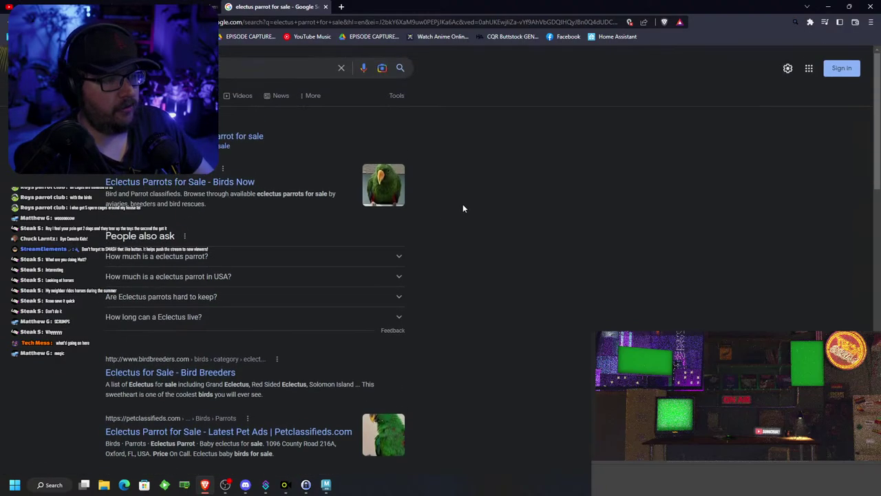
# Close the parrot search page and switch back to the room scene in Maya
pyautogui.click(325, 7)
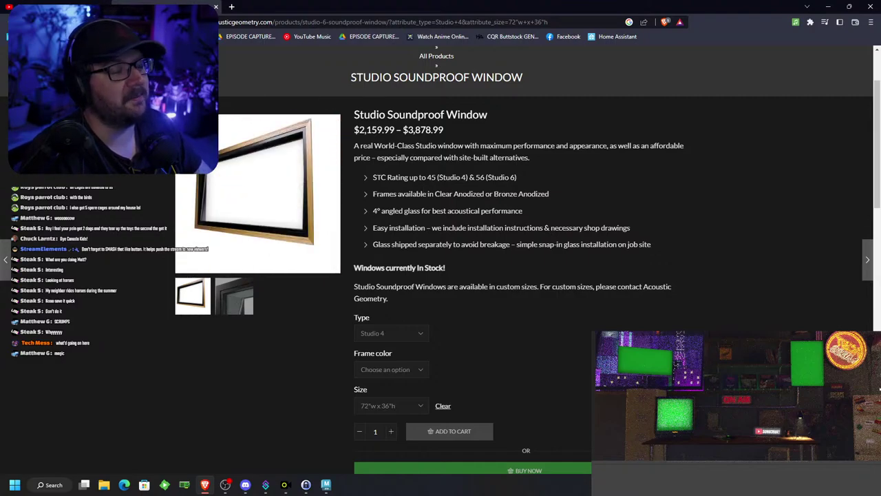
pyautogui.click(827, 7)
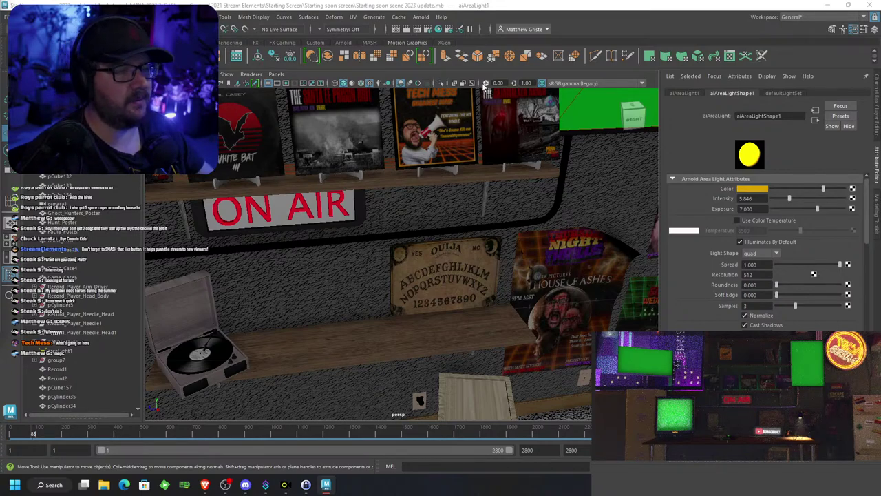
pyautogui.click(204, 485)
pyautogui.click(828, 6)
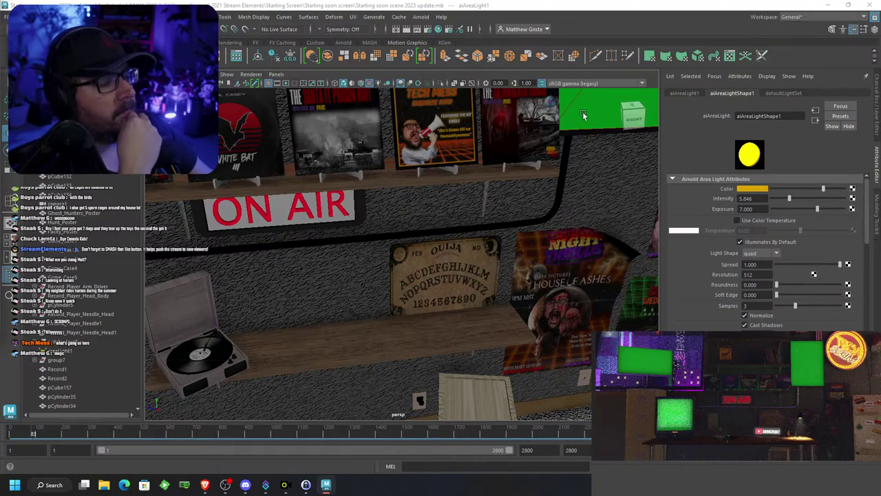
# Examine the shelves, ON AIR sign, desk and wall display from several angles and distances
pyautogui.scroll(-8, 500, 241)
pyautogui.scroll(5, 500, 241)
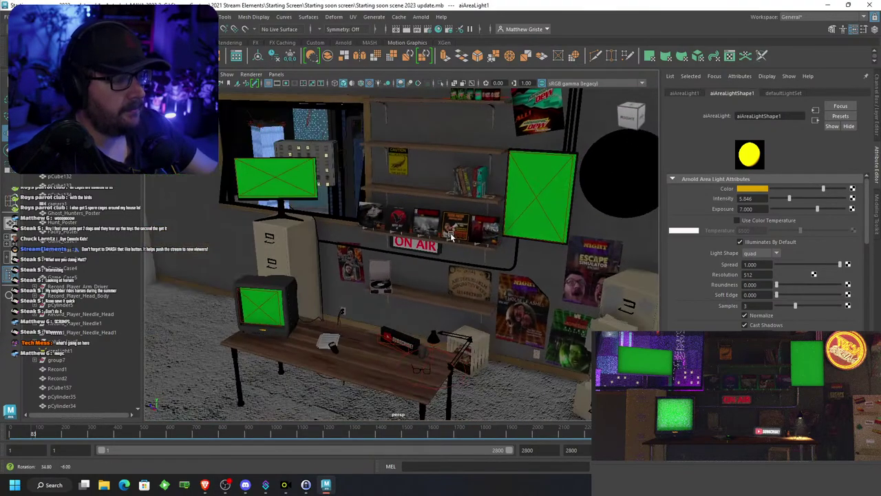
pyautogui.keyDown('alt'); pyautogui.moveTo(521, 212); pyautogui.dragTo(523, 211, button='middle'); pyautogui.keyUp('alt')
pyautogui.scroll(3, 523, 211)
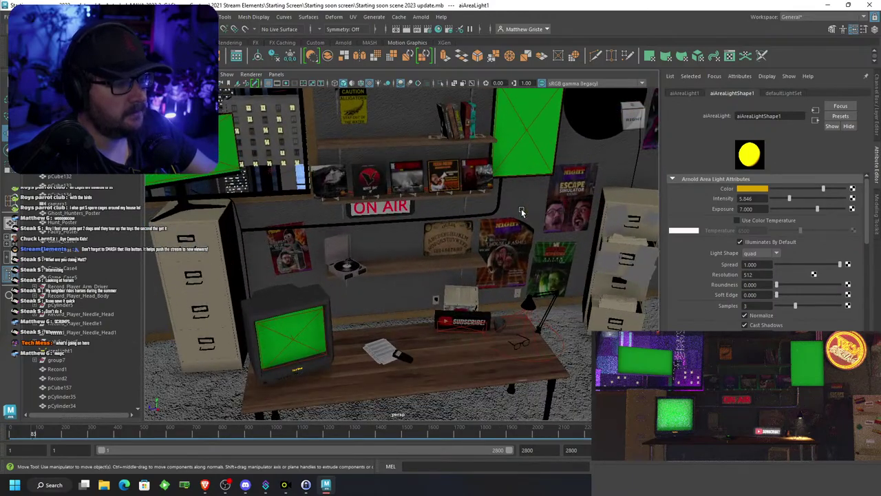
pyautogui.keyDown('alt'); pyautogui.moveTo(490, 205); pyautogui.dragTo(468, 185); pyautogui.keyUp('alt')
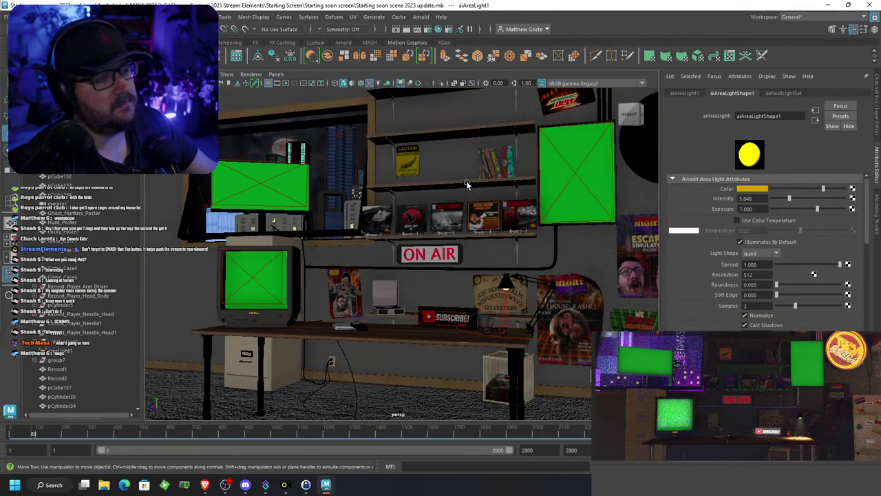
pyautogui.keyDown('alt'); pyautogui.moveTo(468, 184); pyautogui.dragTo(479, 242, button='middle'); pyautogui.keyUp('alt')
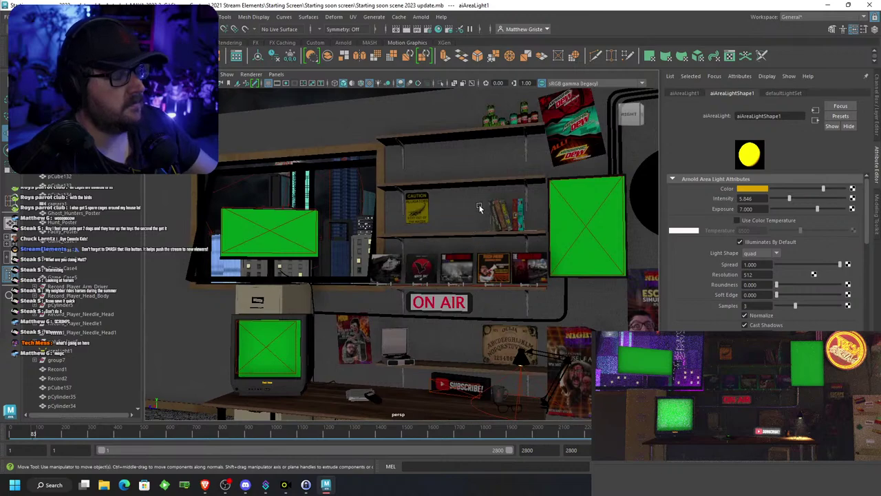
pyautogui.keyDown('alt'); pyautogui.moveTo(486, 209); pyautogui.dragTo(489, 213); pyautogui.keyUp('alt')
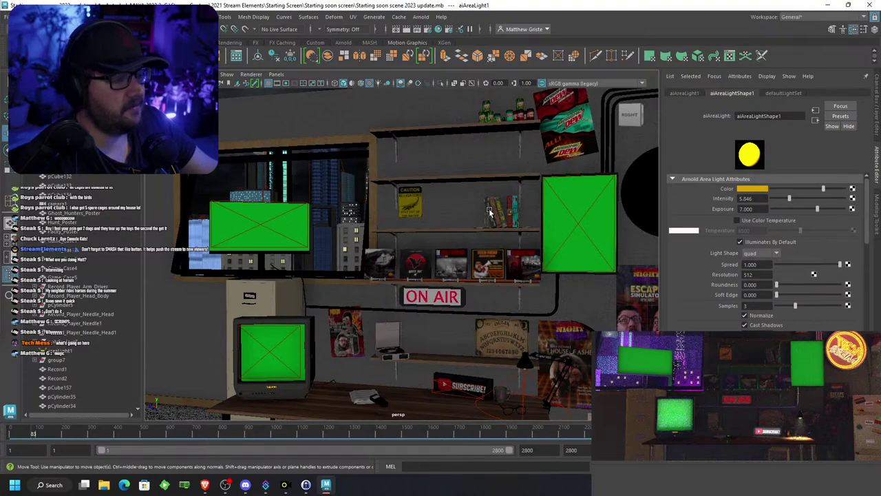
pyautogui.scroll(4, 503, 267)
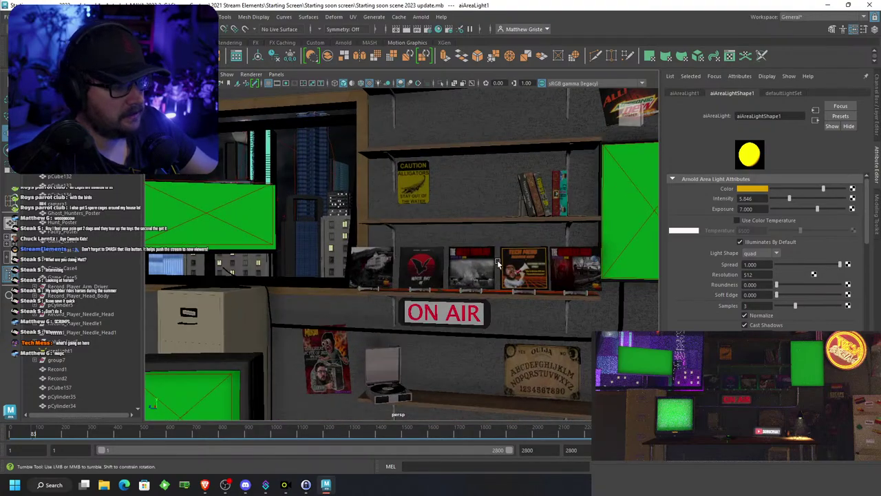
pyautogui.keyDown('alt'); pyautogui.moveTo(499, 260); pyautogui.dragTo(522, 274); pyautogui.keyUp('alt')
pyautogui.scroll(-5, 522, 273)
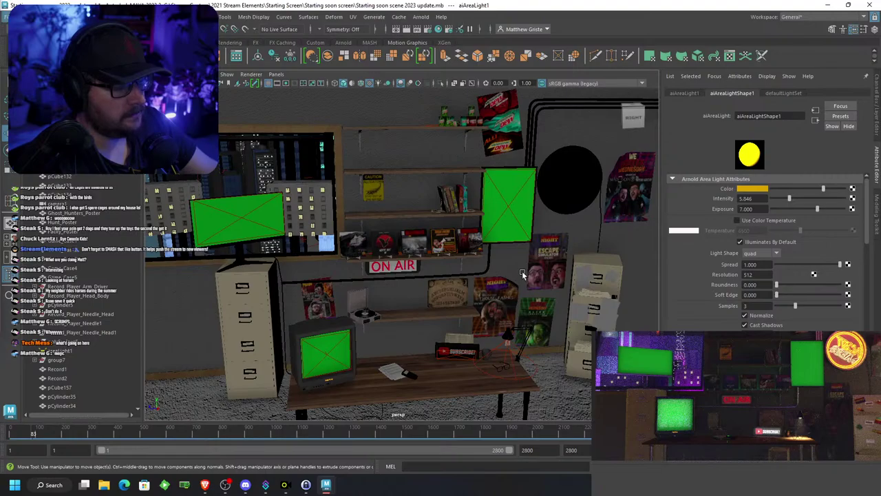
pyautogui.scroll(4, 521, 273)
pyautogui.scroll(3, 513, 274)
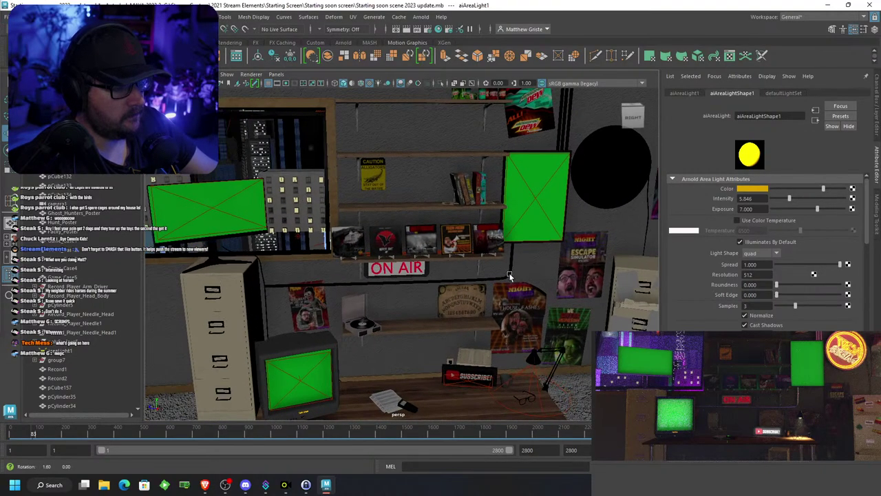
pyautogui.scroll(2, 504, 276)
pyautogui.scroll(-5, 505, 276)
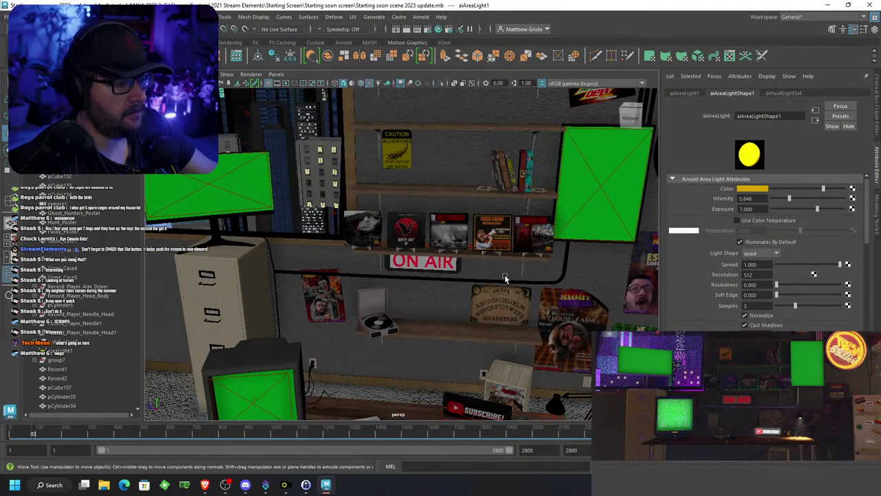
pyautogui.keyDown('alt'); pyautogui.moveTo(357, 287); pyautogui.dragTo(408, 296); pyautogui.keyUp('alt')
pyautogui.keyDown('alt'); pyautogui.moveTo(376, 295); pyautogui.dragTo(463, 250, button='middle'); pyautogui.keyUp('alt')
pyautogui.scroll(3, 463, 249)
pyautogui.scroll(-3, 463, 250)
pyautogui.keyDown('alt'); pyautogui.moveTo(463, 249); pyautogui.dragTo(400, 251); pyautogui.keyUp('alt')
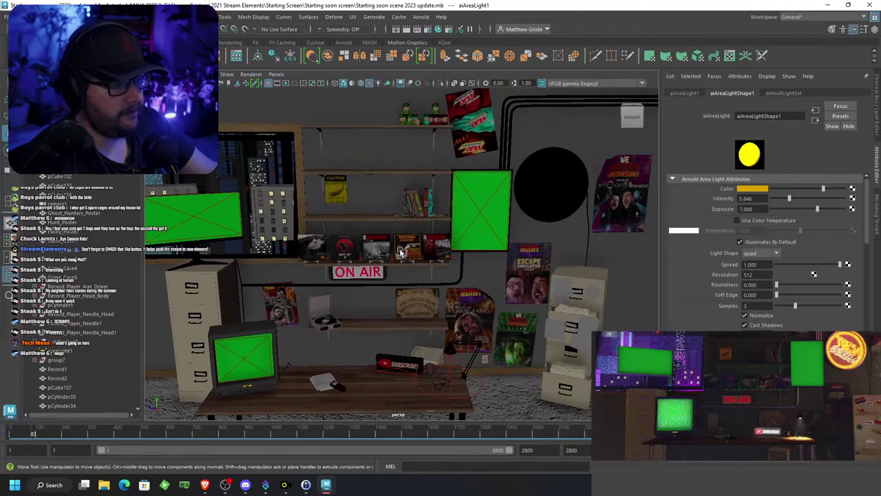
pyautogui.keyDown('alt'); pyautogui.moveTo(512, 229); pyautogui.dragTo(522, 264, button='middle'); pyautogui.keyUp('alt')
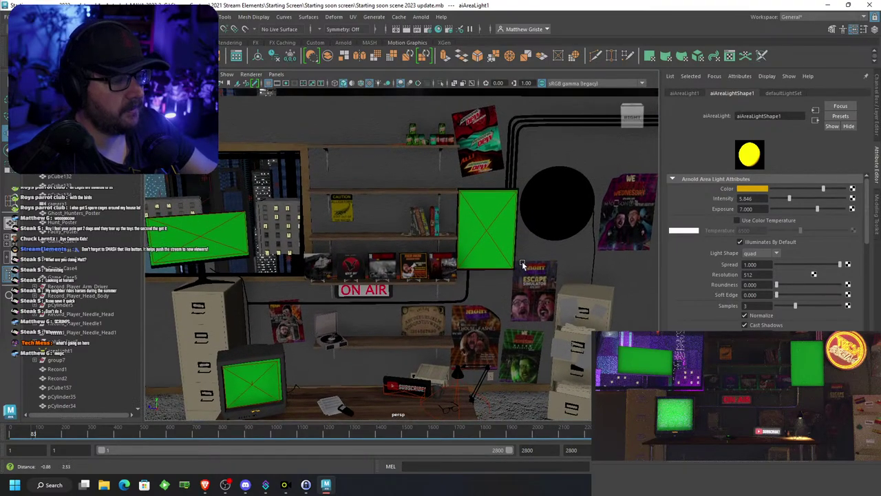
pyautogui.scroll(4, 523, 266)
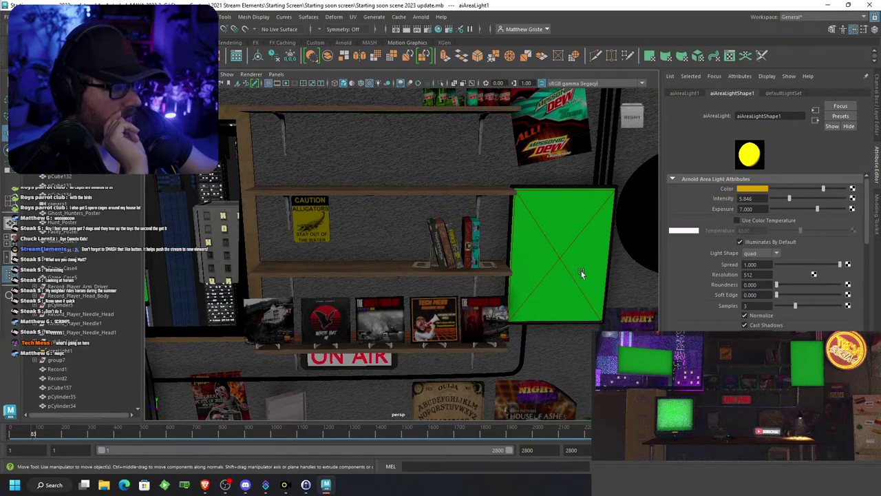
pyautogui.scroll(3, 554, 240)
pyautogui.scroll(-3, 555, 244)
pyautogui.keyDown('alt'); pyautogui.moveTo(578, 251); pyautogui.dragTo(406, 263, button='middle'); pyautogui.keyUp('alt')
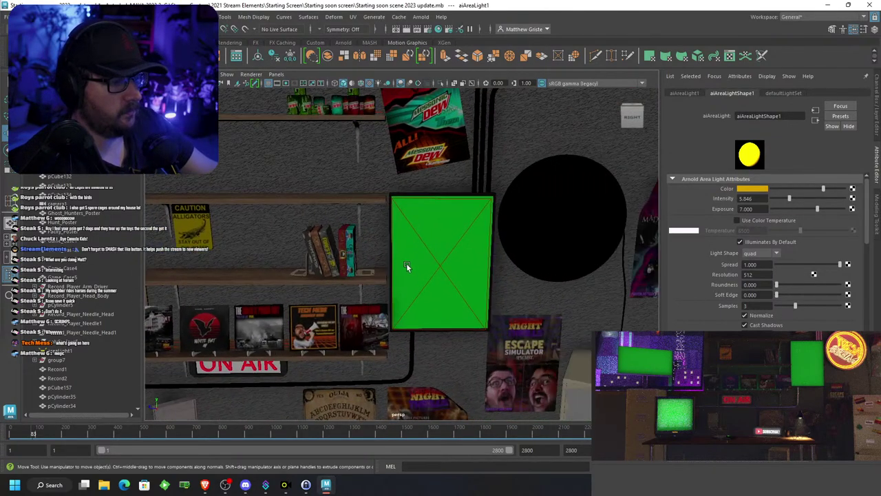
# Duplicate the green wall display together with its area light and place the copy at the shelf between the caution sign and books
pyautogui.keyDown('alt'); pyautogui.moveTo(406, 268); pyautogui.dragTo(431, 261); pyautogui.keyUp('alt')
pyautogui.click(449, 265)
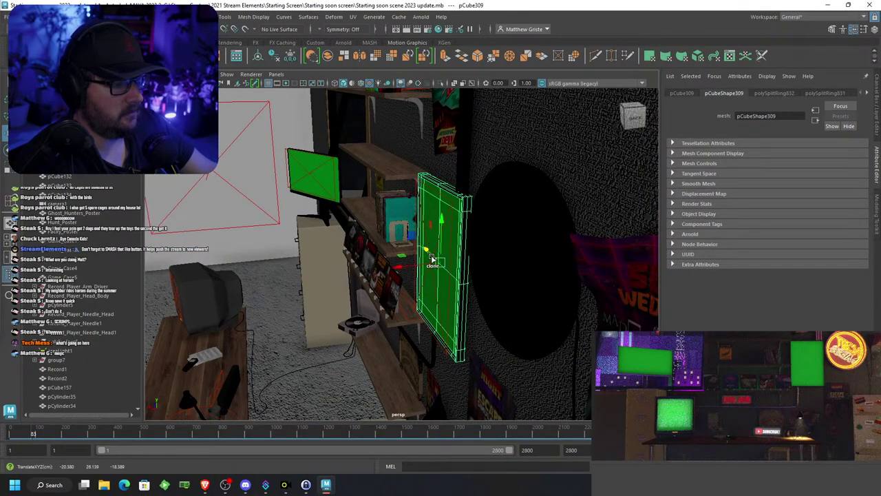
pyautogui.keyDown('shift'); pyautogui.click(450, 206); pyautogui.keyUp('shift')
pyautogui.keyDown('alt'); pyautogui.moveTo(372, 249); pyautogui.dragTo(270, 256); pyautogui.keyUp('alt')
pyautogui.hotkey('ctrl', 'd')
pyautogui.press('r')
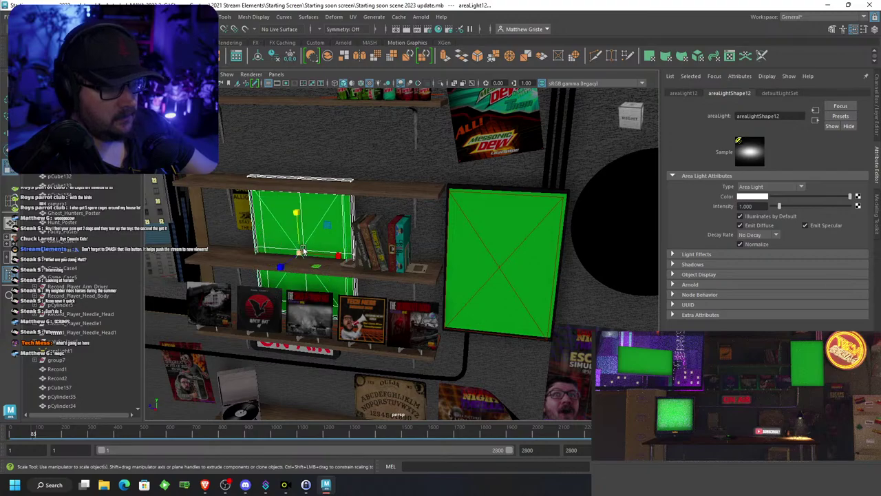
# Scale down the copied green display and its area light to fit between the shelves beside the caution sign
pyautogui.moveTo(300, 254); pyautogui.dragTo(275, 254)
pyautogui.press('w')
pyautogui.press('e')
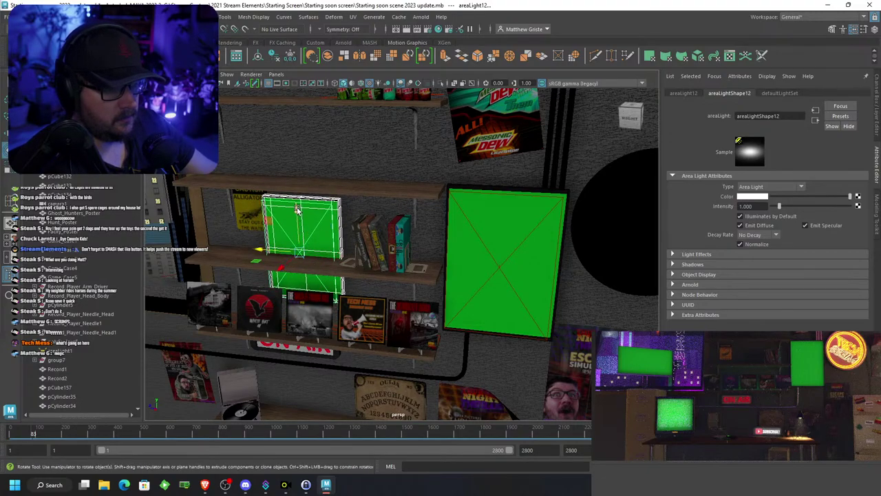
pyautogui.press('r')
pyautogui.moveTo(298, 214); pyautogui.dragTo(296, 193)
pyautogui.press('w')
pyautogui.press('r')
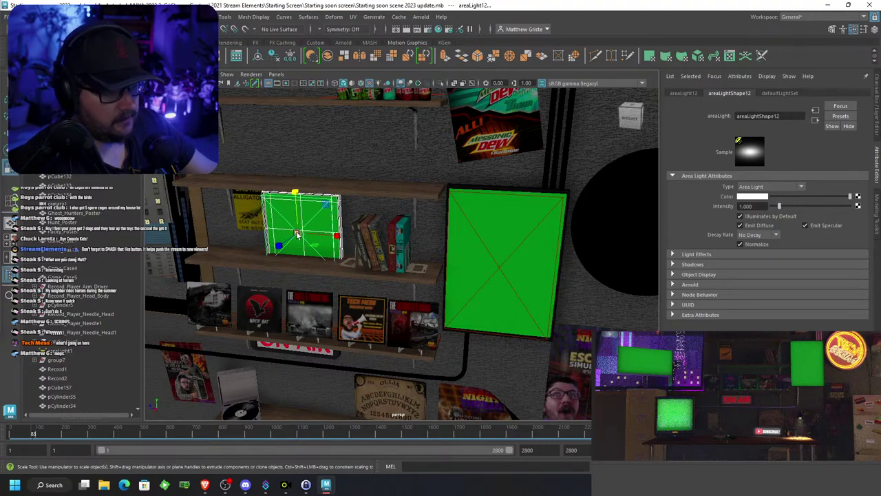
pyautogui.moveTo(297, 234); pyautogui.dragTo(288, 235)
pyautogui.press('w')
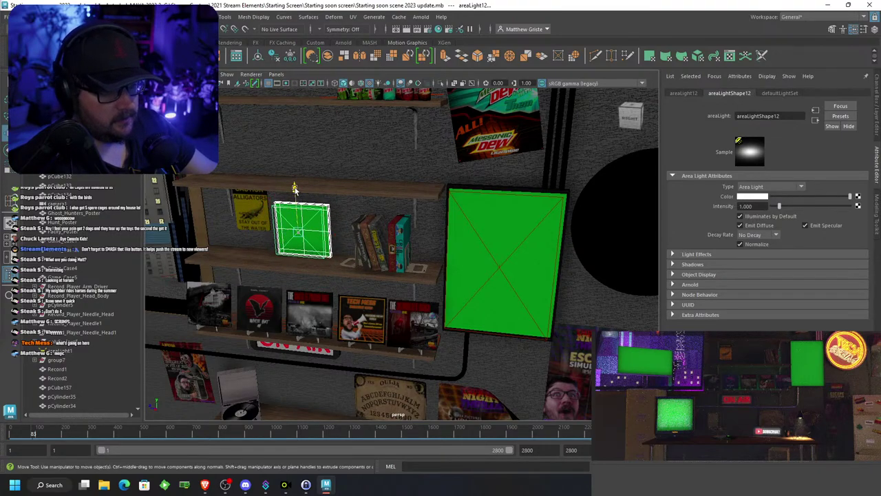
# Adjust the height of the shrunken display and its light against the wall above the shelf
pyautogui.moveTo(295, 189); pyautogui.dragTo(296, 184)
pyautogui.keyDown('alt'); pyautogui.moveTo(301, 197); pyautogui.dragTo(435, 189, button='middle'); pyautogui.keyUp('alt')
pyautogui.scroll(3, 435, 189)
pyautogui.keyDown('alt'); pyautogui.moveTo(434, 189); pyautogui.dragTo(473, 181); pyautogui.keyUp('alt')
pyautogui.keyDown('alt'); pyautogui.moveTo(473, 181); pyautogui.dragTo(338, 197, button='middle'); pyautogui.keyUp('alt')
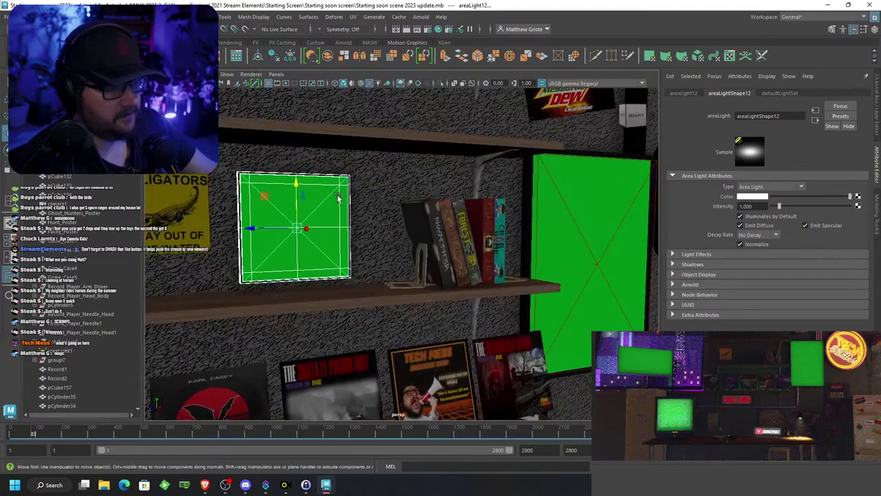
pyautogui.moveTo(296, 181); pyautogui.dragTo(434, 212)
pyautogui.scroll(-6, 301, 197)
pyautogui.scroll(4, 433, 212)
pyautogui.keyDown('alt'); pyautogui.moveTo(433, 212); pyautogui.dragTo(347, 224, button='middle'); pyautogui.keyUp('alt')
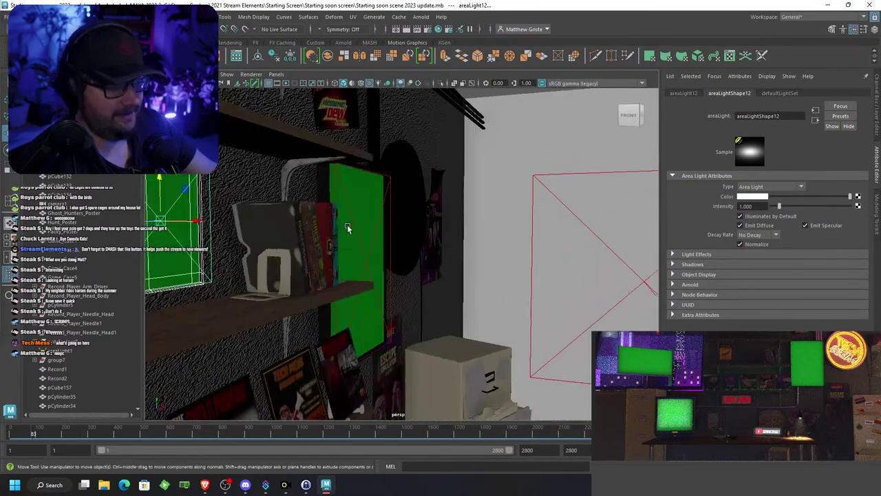
pyautogui.keyDown('alt'); pyautogui.moveTo(347, 224); pyautogui.dragTo(490, 218); pyautogui.keyUp('alt')
pyautogui.scroll(4, 491, 217)
pyautogui.scroll(-3, 513, 236)
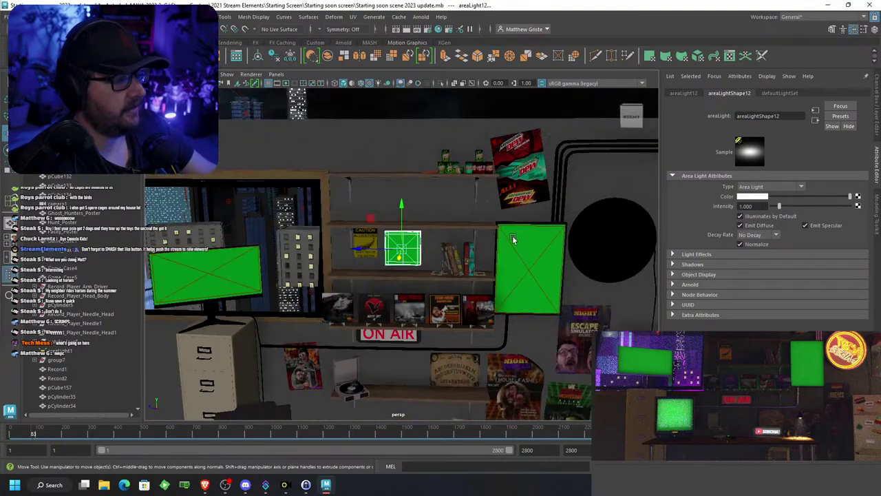
# Duplicate the pipe above the large wall display and move the copy over to the small shelf display
pyautogui.click(544, 193)
pyautogui.moveTo(530, 211); pyautogui.dragTo(260, 225)
pyautogui.hotkey('ctrl', 'z')
pyautogui.press('e')
pyautogui.press('r')
pyautogui.press('w')
pyautogui.moveTo(405, 169); pyautogui.dragTo(404, 208)
# Lower the pipe copy until its horizontal run sits just beneath the shelf above the small display
pyautogui.keyDown('alt'); pyautogui.moveTo(405, 207); pyautogui.dragTo(495, 239, button='right'); pyautogui.keyUp('alt')
pyautogui.keyDown('alt'); pyautogui.moveTo(496, 239); pyautogui.dragTo(385, 237, button='middle'); pyautogui.keyUp('alt')
pyautogui.keyDown('alt'); pyautogui.moveTo(386, 237); pyautogui.dragTo(394, 215, button='right'); pyautogui.keyUp('alt')
pyautogui.keyDown('alt'); pyautogui.moveTo(394, 215); pyautogui.dragTo(343, 211, button='middle'); pyautogui.keyUp('alt')
pyautogui.moveTo(277, 193); pyautogui.dragTo(276, 231)
pyautogui.keyDown('alt'); pyautogui.moveTo(337, 220); pyautogui.dragTo(476, 217); pyautogui.keyUp('alt')
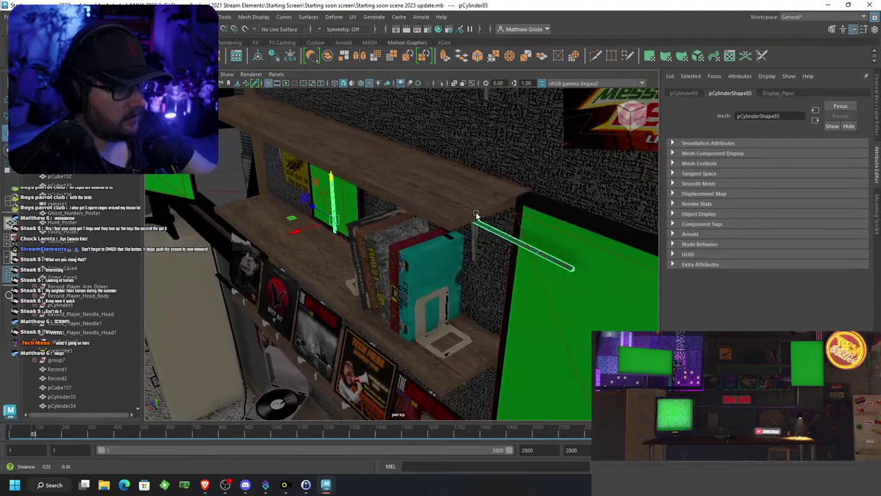
# Select the vertices at the pipe copy's far end and push them back behind the large display
pyautogui.keyDown('alt'); pyautogui.moveTo(475, 218); pyautogui.dragTo(453, 212, button='middle'); pyautogui.keyUp('alt')
pyautogui.keyDown('alt'); pyautogui.moveTo(452, 213); pyautogui.dragTo(403, 197); pyautogui.keyUp('alt')
pyautogui.moveTo(391, 178); pyautogui.dragTo(436, 202, button='right')
pyautogui.moveTo(406, 172); pyautogui.dragTo(461, 225)
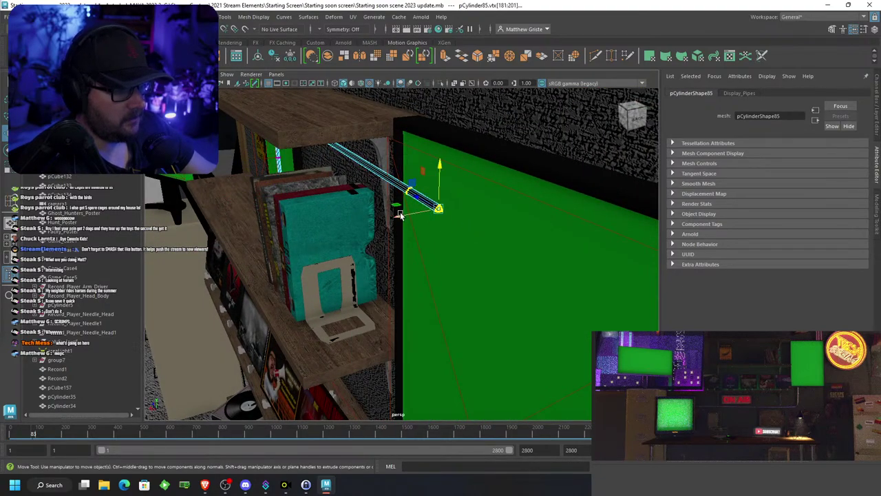
pyautogui.moveTo(405, 215); pyautogui.dragTo(494, 196)
pyautogui.keyDown('alt'); pyautogui.moveTo(390, 159); pyautogui.dragTo(338, 153); pyautogui.keyUp('alt')
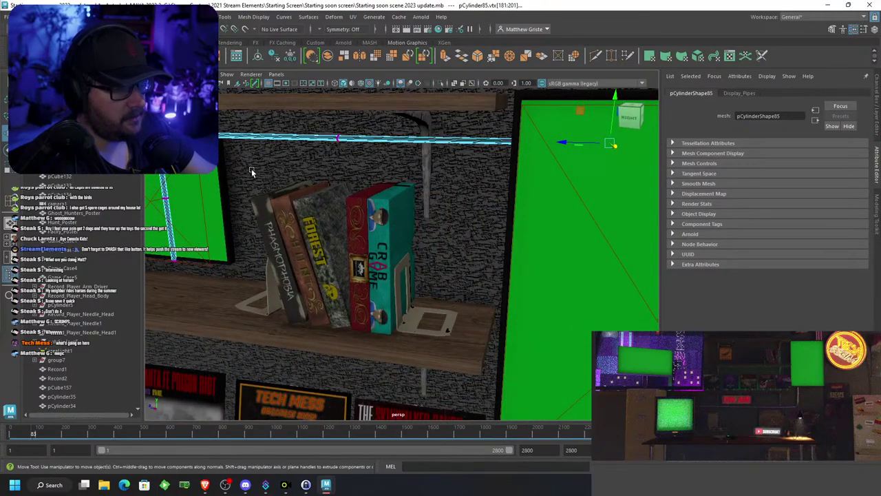
# Reposition the whole pipe, and move the vertex ring near the shelf bracket back toward the wall
pyautogui.keyDown('alt'); pyautogui.moveTo(252, 171); pyautogui.dragTo(413, 141); pyautogui.keyUp('alt')
pyautogui.moveTo(411, 139); pyautogui.dragTo(441, 128, button='right')
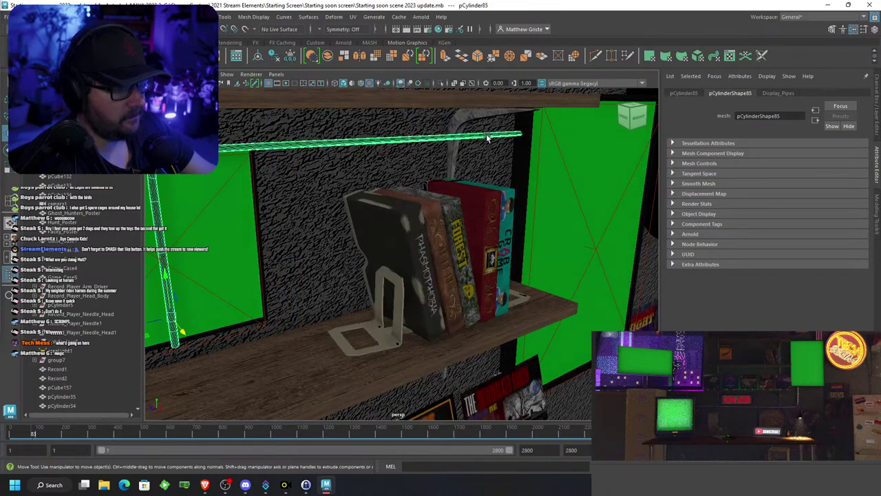
pyautogui.moveTo(166, 276); pyautogui.dragTo(484, 134)
pyautogui.moveTo(485, 134); pyautogui.dragTo(464, 133, button='right')
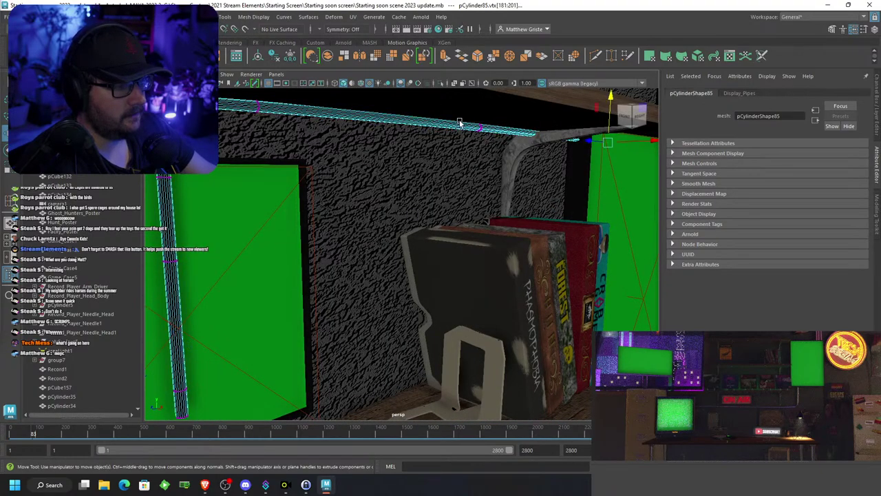
pyautogui.moveTo(517, 126); pyautogui.dragTo(327, 275)
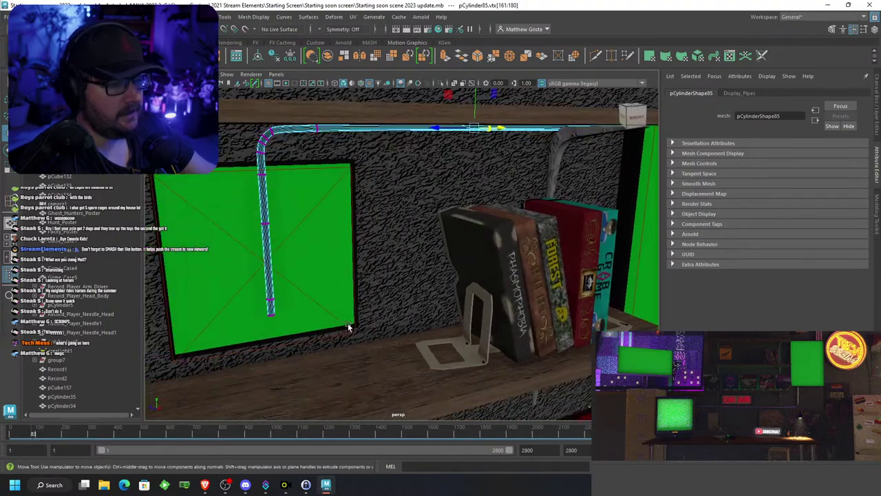
# Select the pipe's remaining bend and vertical vertices and push them toward the wall behind the small display
pyautogui.moveTo(383, 341); pyautogui.dragTo(218, 98)
pyautogui.keyDown('alt'); pyautogui.moveTo(270, 177); pyautogui.dragTo(353, 198); pyautogui.keyUp('alt')
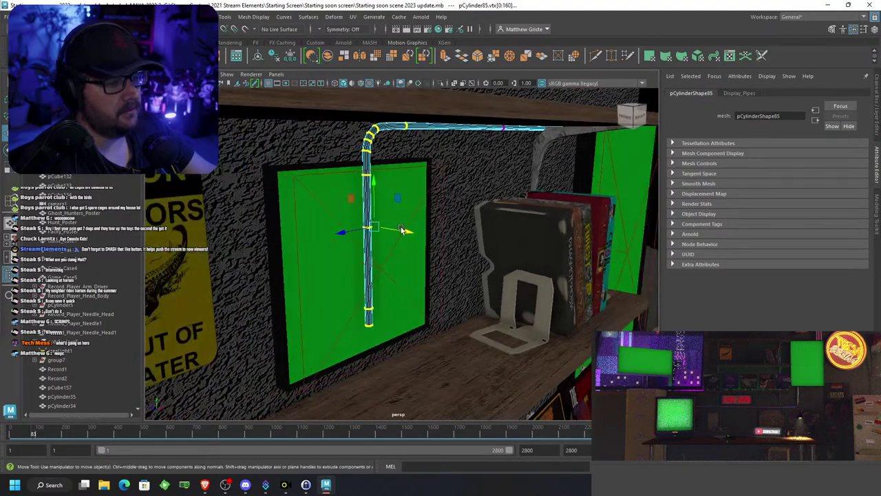
pyautogui.moveTo(405, 229); pyautogui.dragTo(403, 210)
pyautogui.keyDown('alt'); pyautogui.moveTo(403, 209); pyautogui.dragTo(468, 198, button='right'); pyautogui.keyUp('alt')
pyautogui.scroll(-3, 483, 194)
pyautogui.keyDown('alt'); pyautogui.moveTo(484, 194); pyautogui.dragTo(462, 204, button='middle'); pyautogui.keyUp('alt')
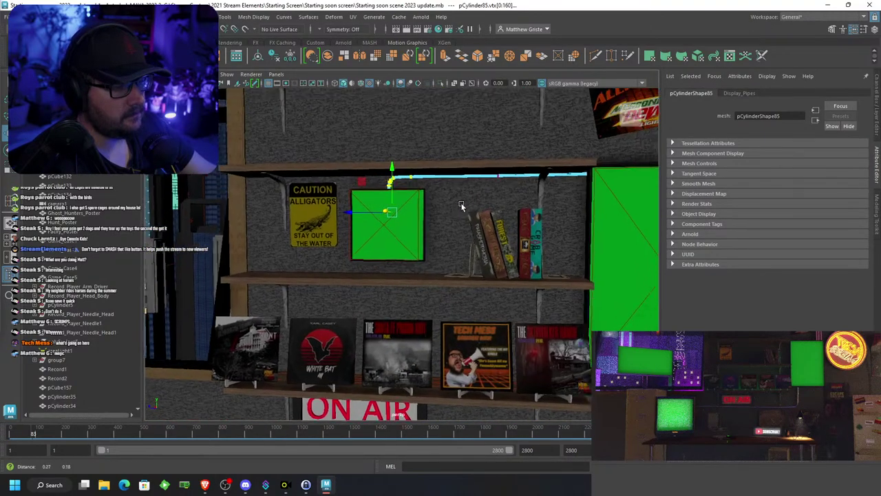
# Return to object selection and duplicate the pipe running from the small display to the large one
pyautogui.scroll(3, 461, 205)
pyautogui.moveTo(457, 163); pyautogui.dragTo(502, 149, button='right')
pyautogui.click(460, 163)
pyautogui.press('F8')
pyautogui.click(466, 164)
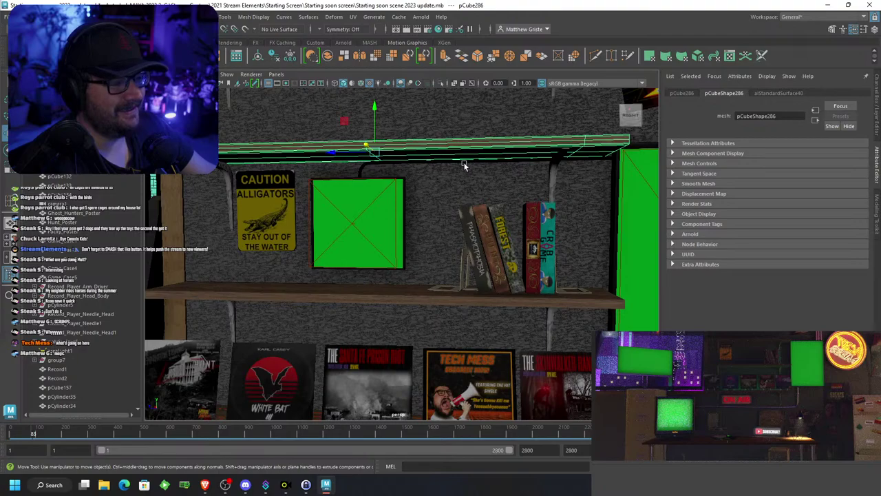
pyautogui.click(463, 164)
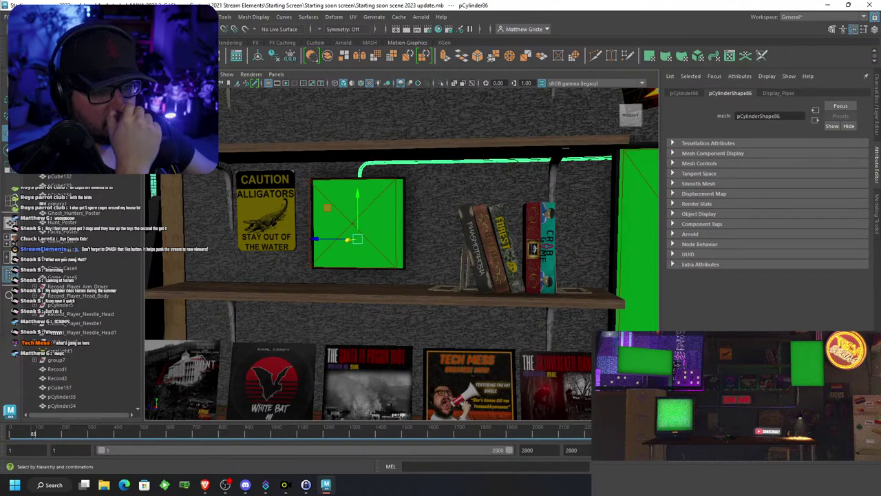
# Try to flip the new pipe copy vertically by setting its Scale Y to -2 and moving it up
pyautogui.click(136, 16)
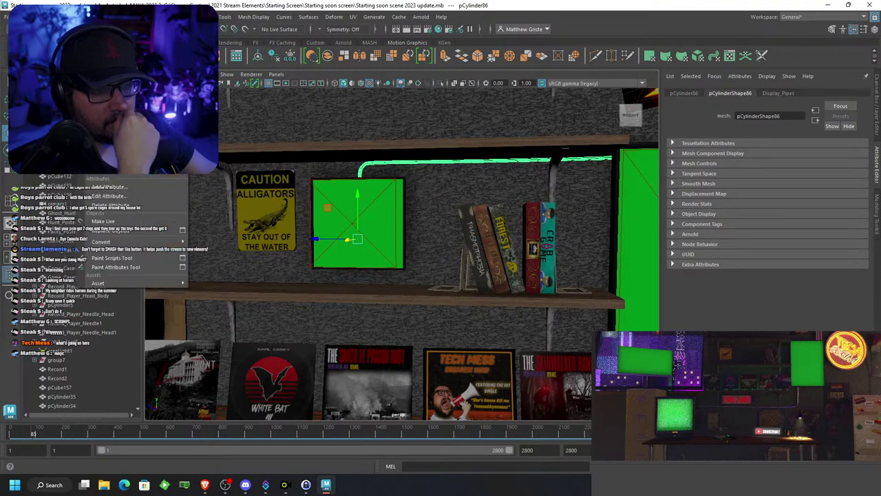
pyautogui.click(84, 17)
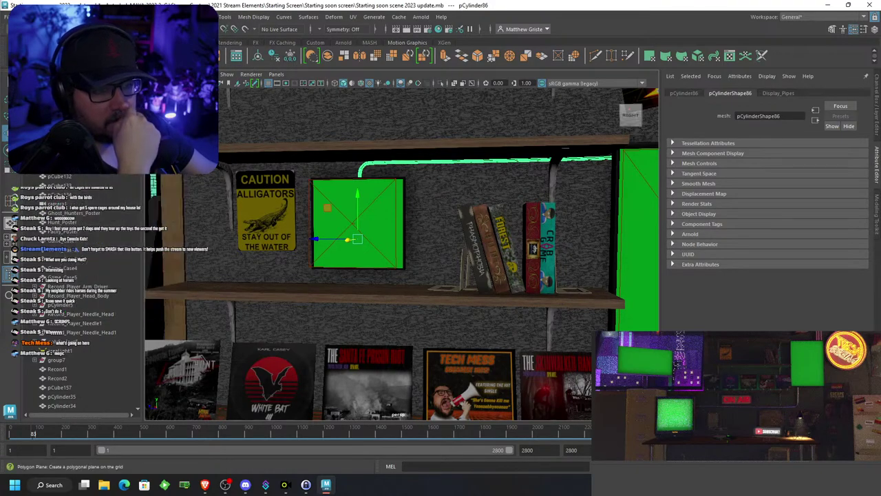
pyautogui.click(776, 92)
pyautogui.click(874, 29)
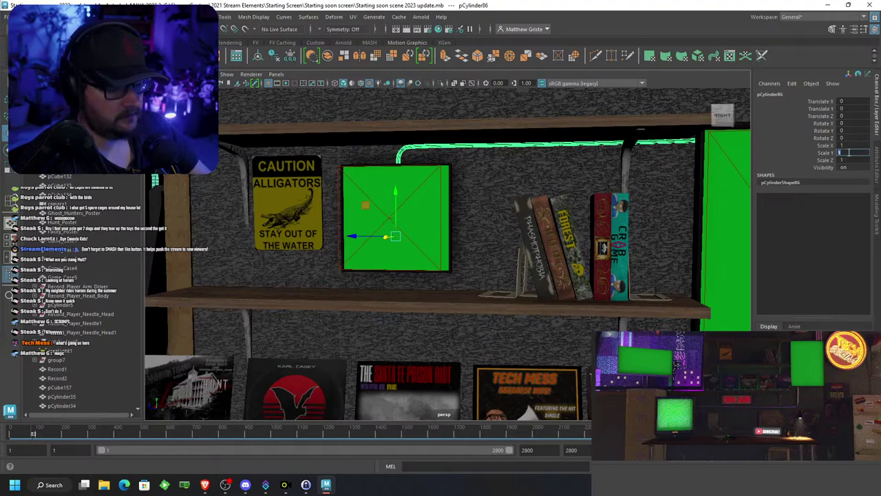
pyautogui.press('Return')
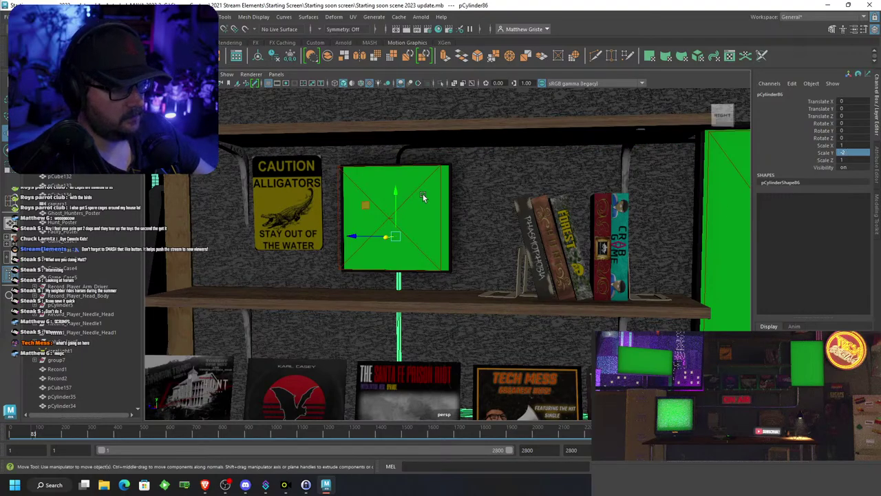
pyautogui.moveTo(395, 193); pyautogui.dragTo(396, 84)
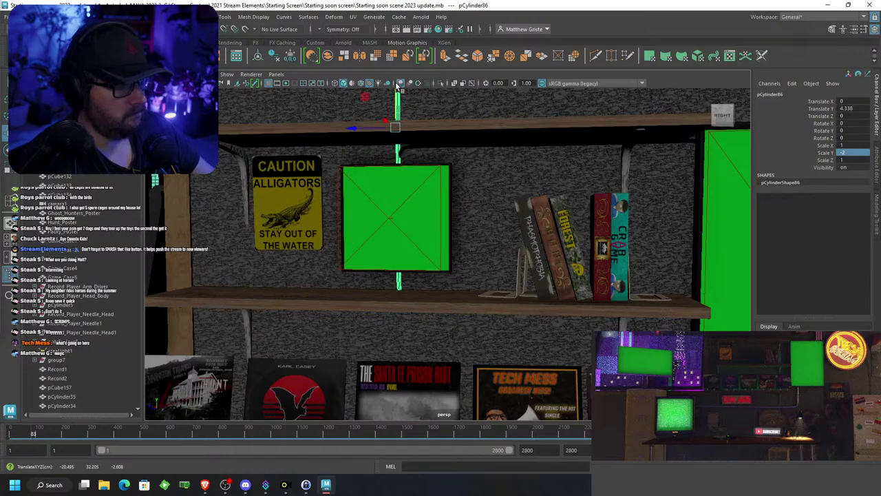
pyautogui.hotkey('ctrl', 'z')
pyautogui.scroll(-5, 584, 223)
pyautogui.hotkey('ctrl', 'z')
pyautogui.scroll(4, 573, 226)
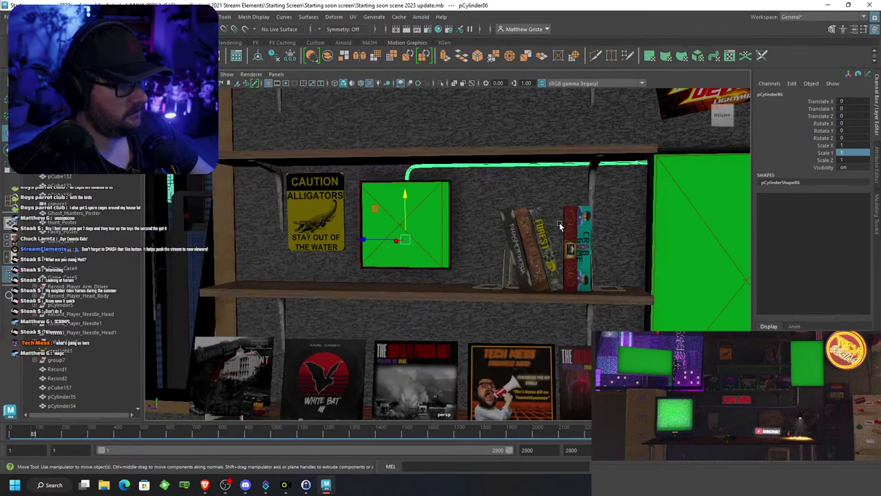
pyautogui.keyDown('alt'); pyautogui.moveTo(485, 215); pyautogui.dragTo(497, 215); pyautogui.keyUp('alt')
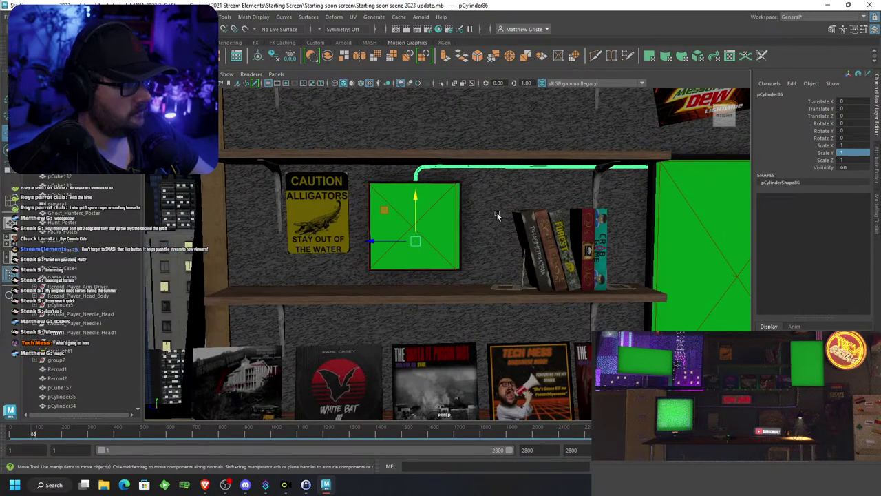
# Rotate the second pipe copy upside down and place its bend beneath the small display, just above the shelf
pyautogui.moveTo(416, 198); pyautogui.dragTo(466, 196)
pyautogui.press('e')
pyautogui.press('w')
pyautogui.scroll(3, 466, 197)
pyautogui.keyDown('alt'); pyautogui.moveTo(449, 234); pyautogui.dragTo(479, 223); pyautogui.keyUp('alt')
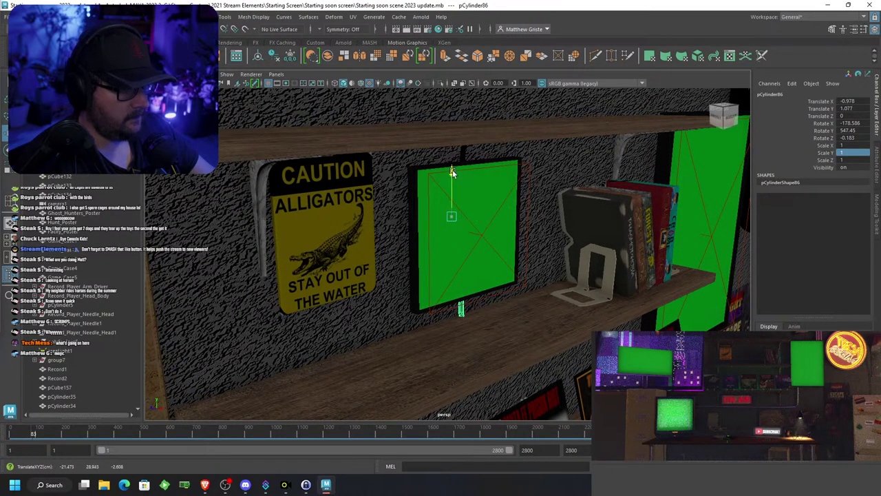
pyautogui.moveTo(452, 173); pyautogui.dragTo(450, 160)
pyautogui.keyDown('alt'); pyautogui.moveTo(477, 203); pyautogui.dragTo(354, 129); pyautogui.keyUp('alt')
pyautogui.scroll(-2, 382, 167)
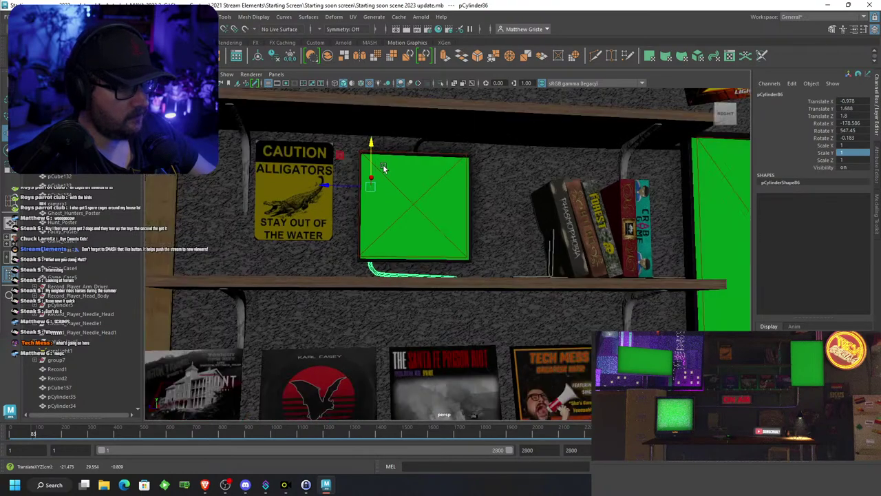
# Fine-tune the lower pipe's rotation so it runs level and parallel to the wall behind the books
pyautogui.keyDown('alt'); pyautogui.moveTo(384, 169); pyautogui.dragTo(429, 228); pyautogui.keyUp('alt')
pyautogui.press('e')
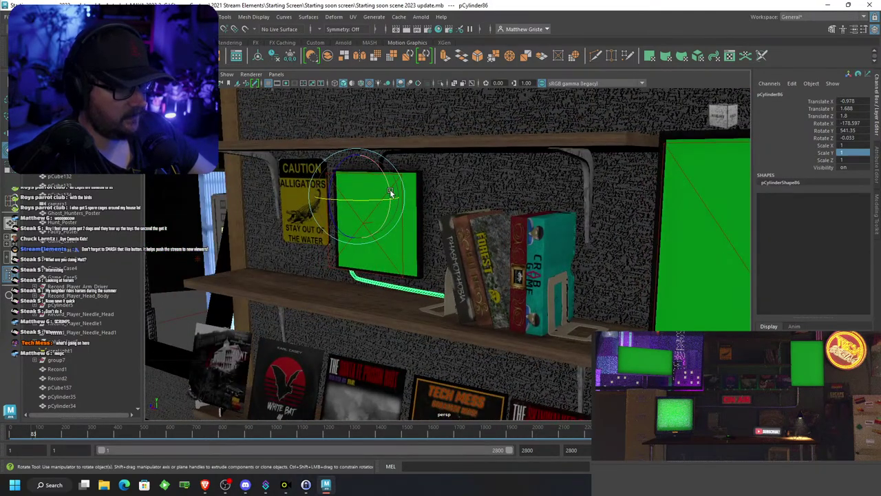
pyautogui.moveTo(389, 192); pyautogui.dragTo(517, 226)
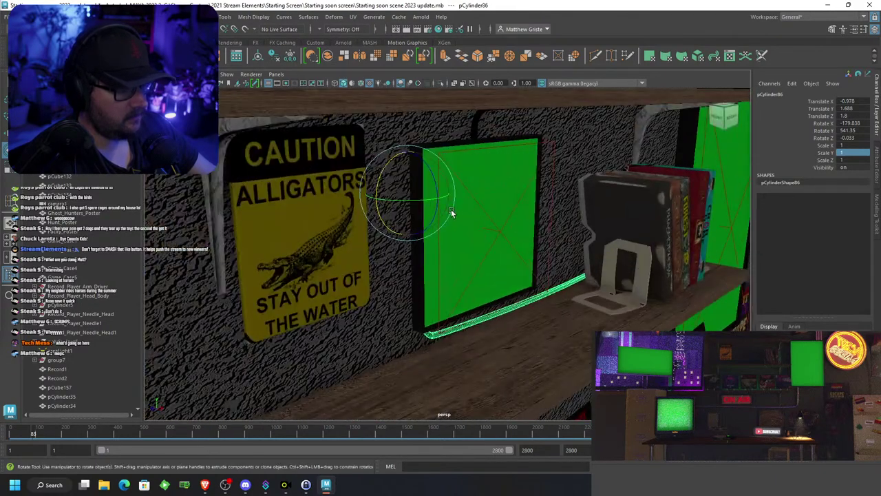
pyautogui.moveTo(422, 198); pyautogui.dragTo(423, 199)
pyautogui.keyDown('alt'); pyautogui.moveTo(540, 209); pyautogui.dragTo(476, 238); pyautogui.keyUp('alt')
# Adjust the lower pipe's vertices behind the books so the run follows the wall to the large display
pyautogui.moveTo(505, 296); pyautogui.dragTo(464, 219, button='right')
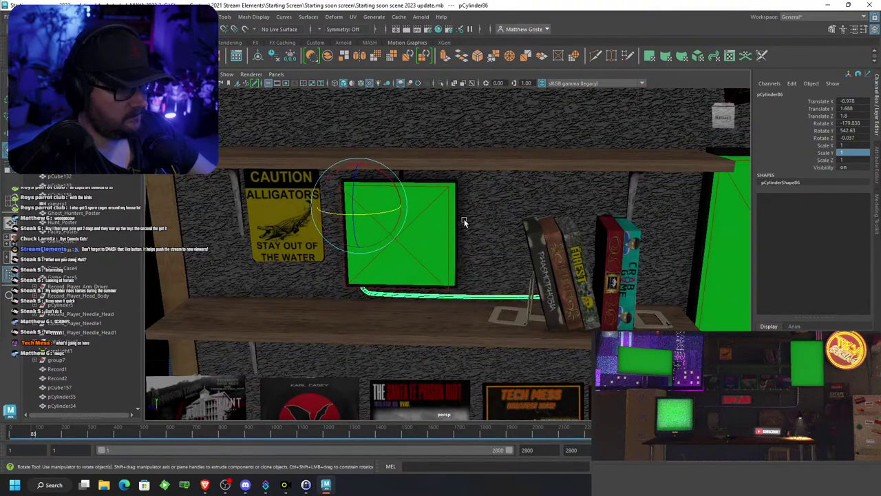
pyautogui.scroll(-2, 475, 225)
pyautogui.keyDown('alt'); pyautogui.moveTo(493, 230); pyautogui.dragTo(386, 203, button='middle'); pyautogui.keyUp('alt')
pyautogui.moveTo(384, 203); pyautogui.dragTo(448, 305)
pyautogui.press('w')
pyautogui.moveTo(357, 303); pyautogui.dragTo(372, 298)
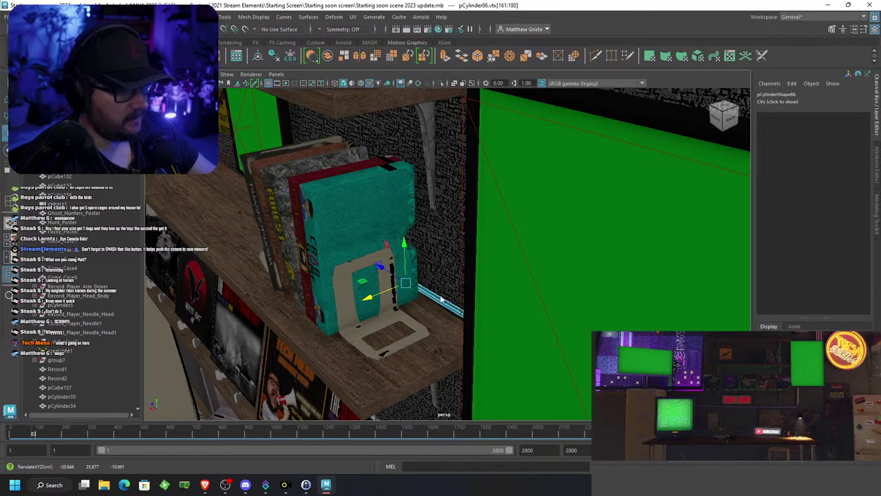
pyautogui.moveTo(439, 211); pyautogui.dragTo(475, 201, button='right')
# Clear the selection and save the room scene
pyautogui.scroll(-4, 429, 228)
pyautogui.scroll(-2, 416, 238)
pyautogui.keyDown('alt'); pyautogui.moveTo(405, 264); pyautogui.dragTo(451, 238); pyautogui.keyUp('alt')
pyautogui.keyDown('alt'); pyautogui.moveTo(306, 249); pyautogui.dragTo(415, 245, button='middle'); pyautogui.keyUp('alt')
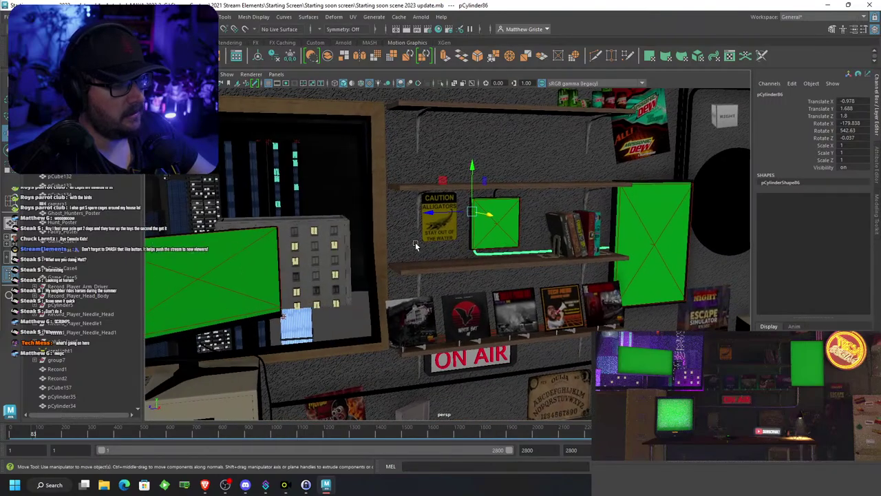
pyautogui.scroll(-2, 416, 244)
pyautogui.click(357, 202)
pyautogui.scroll(-5, 374, 211)
pyautogui.keyDown('alt'); pyautogui.moveTo(376, 212); pyautogui.dragTo(451, 229); pyautogui.keyUp('alt')
pyautogui.scroll(-2, 475, 207)
pyautogui.click(501, 177)
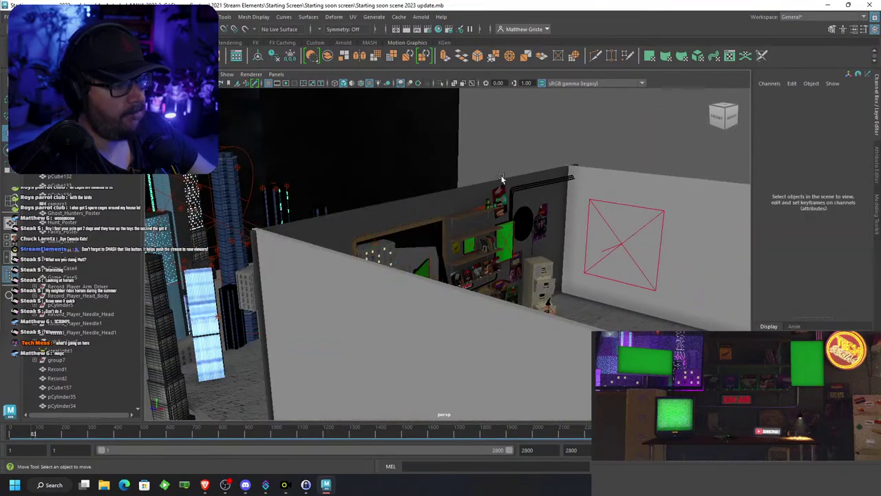
pyautogui.keyDown('alt'); pyautogui.moveTo(501, 179); pyautogui.dragTo(255, 118); pyautogui.keyUp('alt')
pyautogui.hotkey('ctrl', 's')
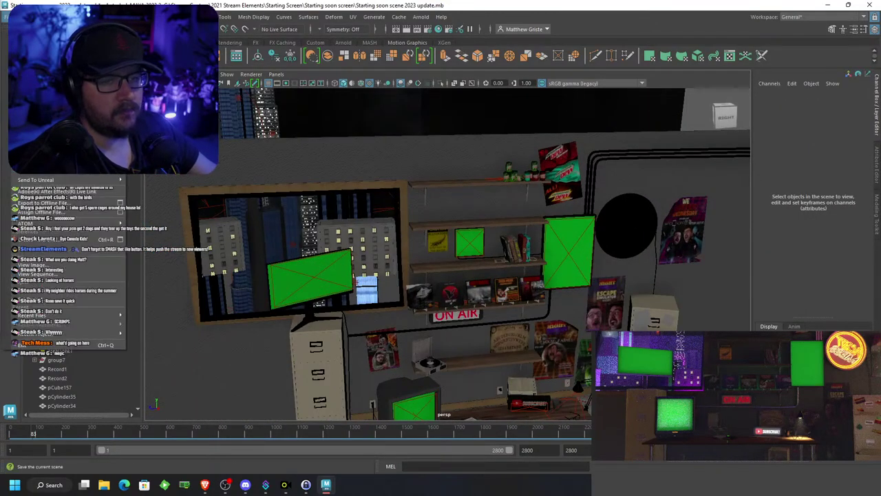
pyautogui.keyDown('alt'); pyautogui.moveTo(578, 279); pyautogui.dragTo(561, 260); pyautogui.keyUp('alt')
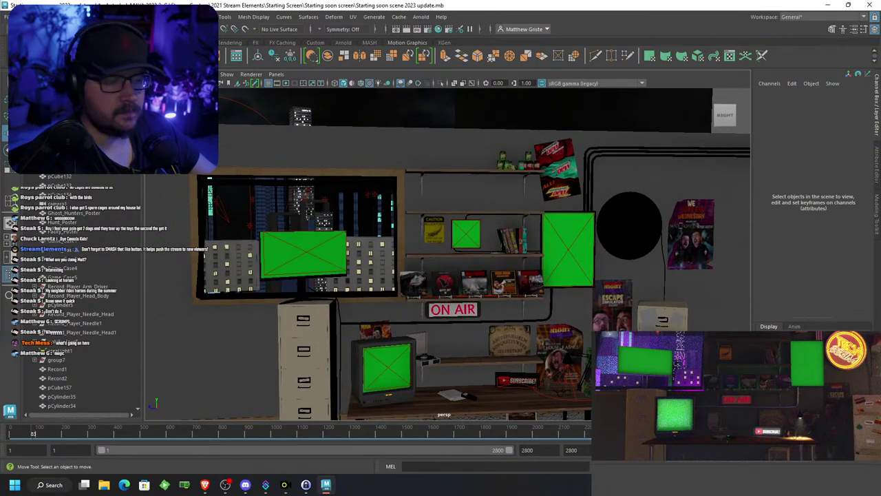
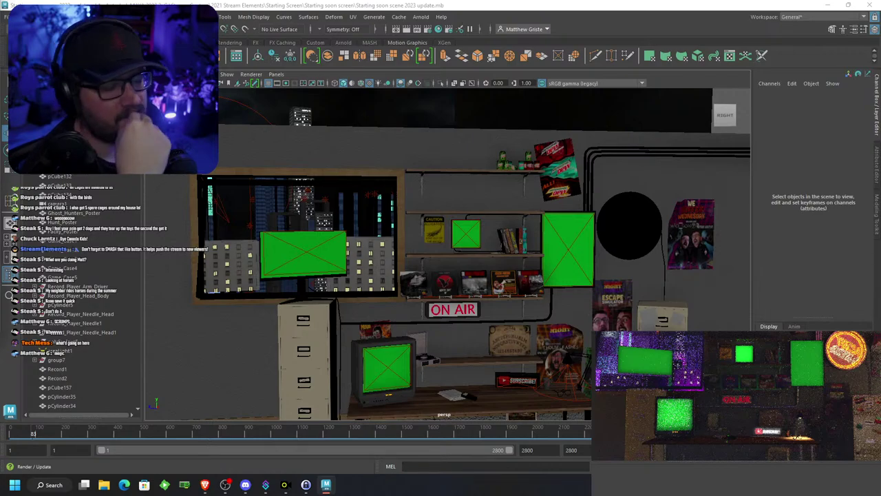
# Group the desk lamp's parts together with its spotlight, leaving out the table leg
pyautogui.keyDown('alt'); pyautogui.moveTo(385, 251); pyautogui.dragTo(298, 165, button='middle'); pyautogui.keyUp('alt')
pyautogui.scroll(5, 458, 267)
pyautogui.keyDown('alt'); pyautogui.moveTo(502, 292); pyautogui.dragTo(473, 254, button='middle'); pyautogui.keyUp('alt')
pyautogui.keyDown('alt'); pyautogui.moveTo(471, 253); pyautogui.dragTo(437, 190); pyautogui.keyUp('alt')
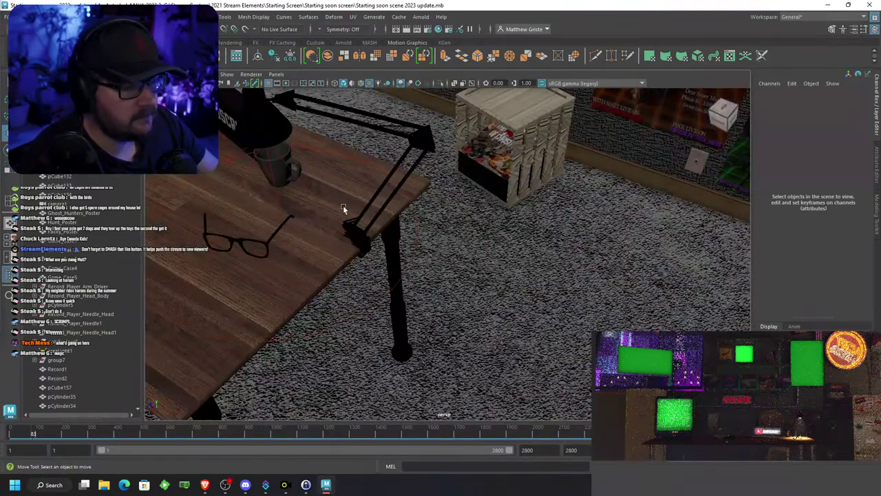
pyautogui.keyDown('alt'); pyautogui.moveTo(343, 205); pyautogui.dragTo(377, 214); pyautogui.keyUp('alt')
pyautogui.click(416, 248)
pyautogui.keyDown('alt'); pyautogui.moveTo(416, 248); pyautogui.dragTo(355, 268); pyautogui.keyUp('alt')
pyautogui.moveTo(423, 327); pyautogui.dragTo(301, 223)
pyautogui.keyDown('alt'); pyautogui.moveTo(393, 216); pyautogui.dragTo(361, 179); pyautogui.keyUp('alt')
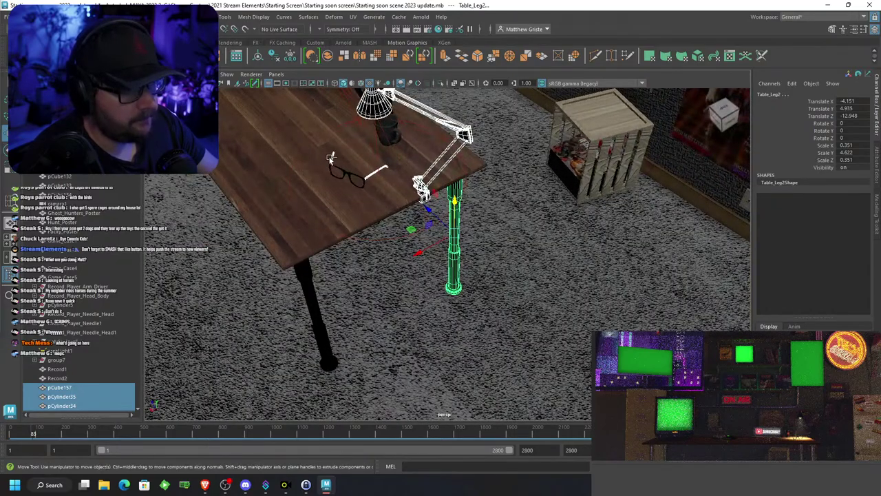
pyautogui.keyDown('shift'); pyautogui.click(373, 174); pyautogui.keyUp('shift')
pyautogui.keyDown('shift'); pyautogui.click(393, 152); pyautogui.keyUp('shift')
pyautogui.scroll(-2, 394, 155)
pyautogui.keyDown('alt'); pyautogui.moveTo(394, 157); pyautogui.dragTo(573, 210); pyautogui.keyUp('alt')
pyautogui.scroll(-5, 573, 211)
pyautogui.scroll(5, 505, 163)
pyautogui.scroll(3, 504, 162)
pyautogui.keyDown('alt'); pyautogui.moveTo(504, 162); pyautogui.dragTo(440, 217, button='middle'); pyautogui.keyUp('alt')
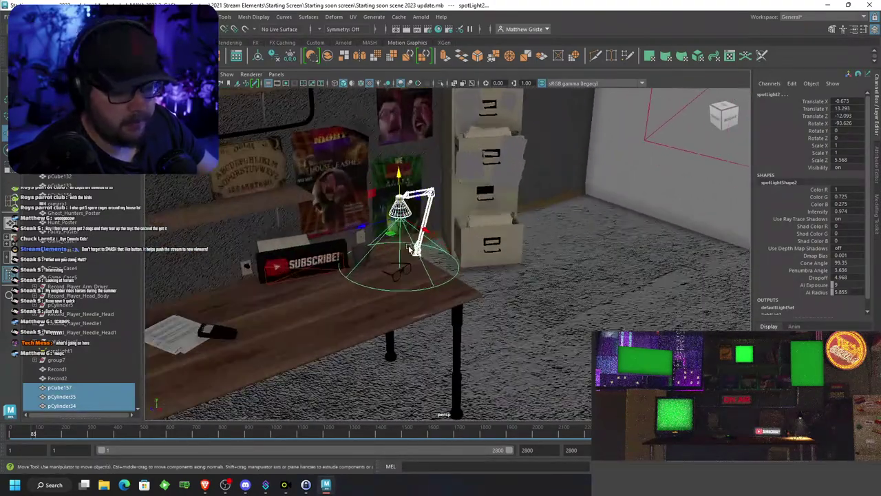
pyautogui.keyDown('alt'); pyautogui.moveTo(441, 217); pyautogui.dragTo(358, 234); pyautogui.keyUp('alt')
pyautogui.scroll(2, 358, 234)
pyautogui.scroll(2, 359, 234)
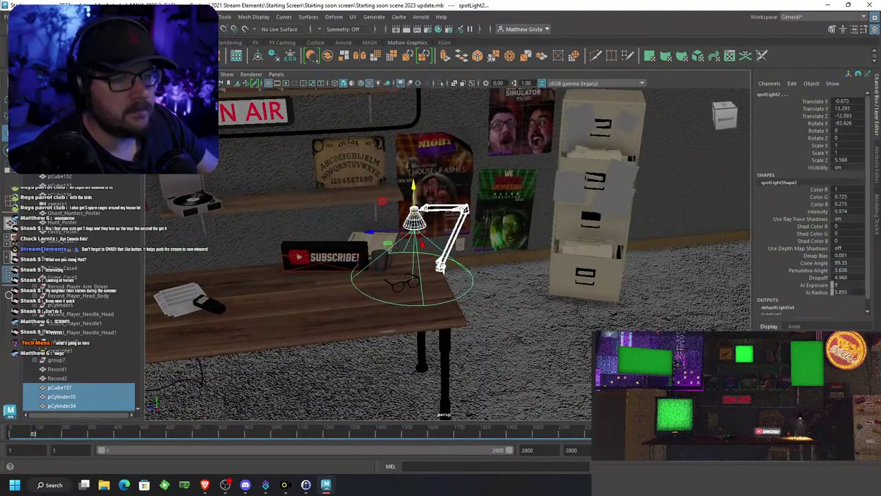
pyautogui.click(24, 17)
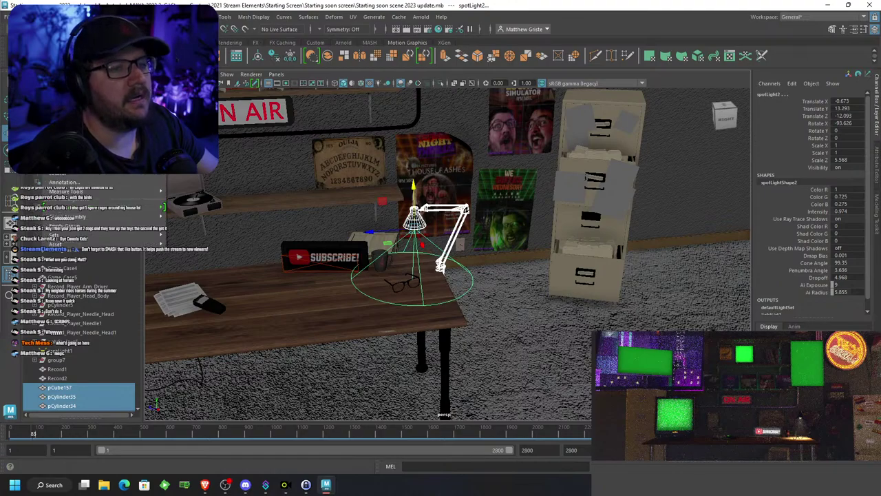
pyautogui.click(59, 199)
pyautogui.hotkey('ctrl', 'g')
# Rename the new lamp group Desk_Lamp
pyautogui.doubleClick(780, 92)
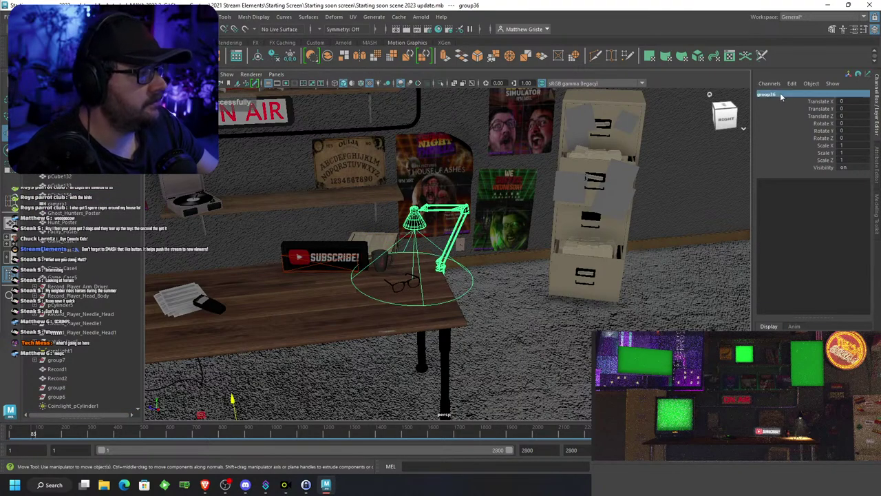
pyautogui.write('Desk_Lamp')
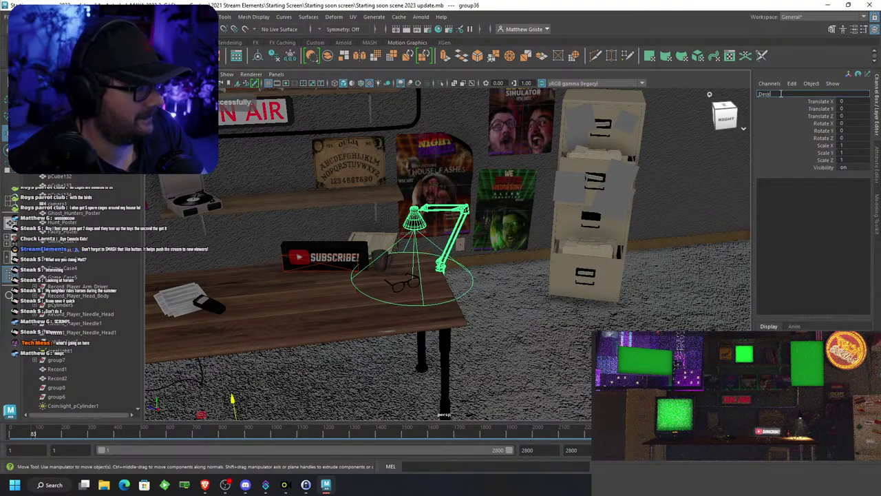
pyautogui.press('Return')
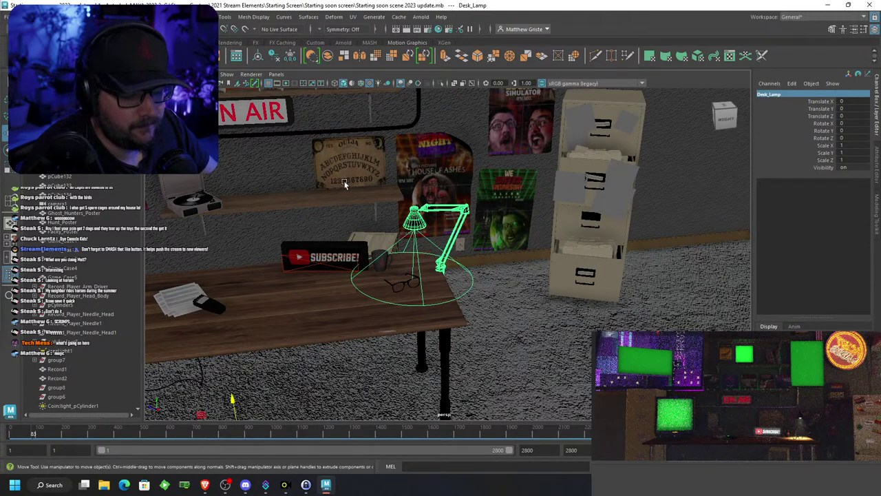
# Centre the Desk_Lamp group's pivot and scale the whole group up uniformly to about 1.371
pyautogui.rightClick(78, 179)
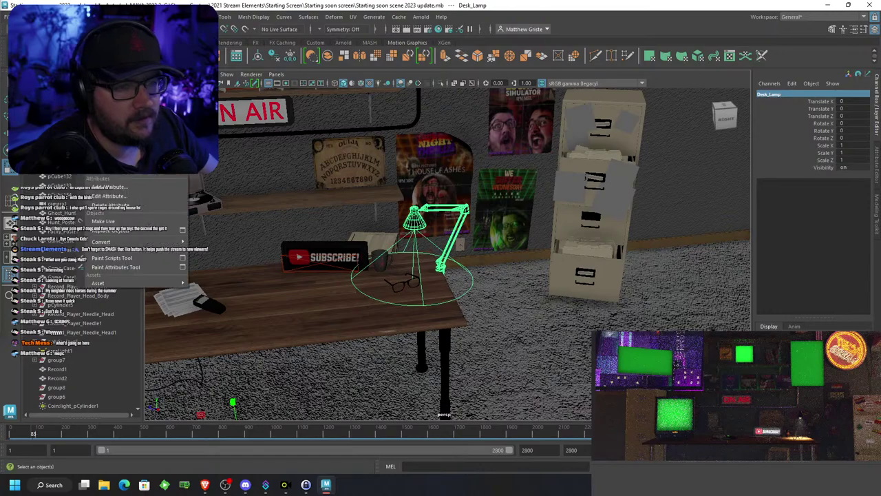
pyautogui.click(109, 84)
pyautogui.scroll(5, 415, 220)
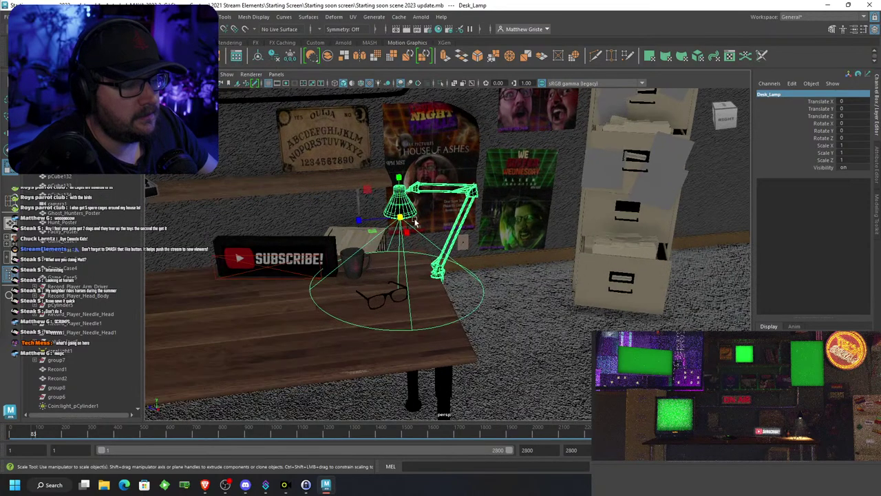
pyautogui.keyDown('alt'); pyautogui.moveTo(416, 215); pyautogui.dragTo(488, 203); pyautogui.keyUp('alt')
# Move the enlarged lamp so its clamp sits on the desk edge, at about 1.348 in Translate Y and 0.827 in Translate Z
pyautogui.press('w')
pyautogui.moveTo(405, 199); pyautogui.dragTo(376, 194)
pyautogui.moveTo(399, 159); pyautogui.dragTo(392, 123)
pyautogui.scroll(3, 423, 189)
pyautogui.keyDown('alt'); pyautogui.moveTo(423, 189); pyautogui.dragTo(388, 159); pyautogui.keyUp('alt')
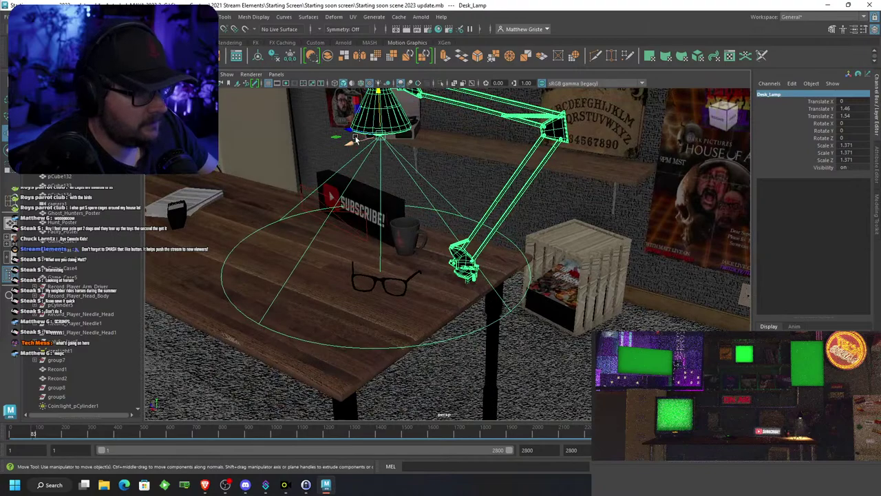
pyautogui.moveTo(354, 135); pyautogui.dragTo(440, 413)
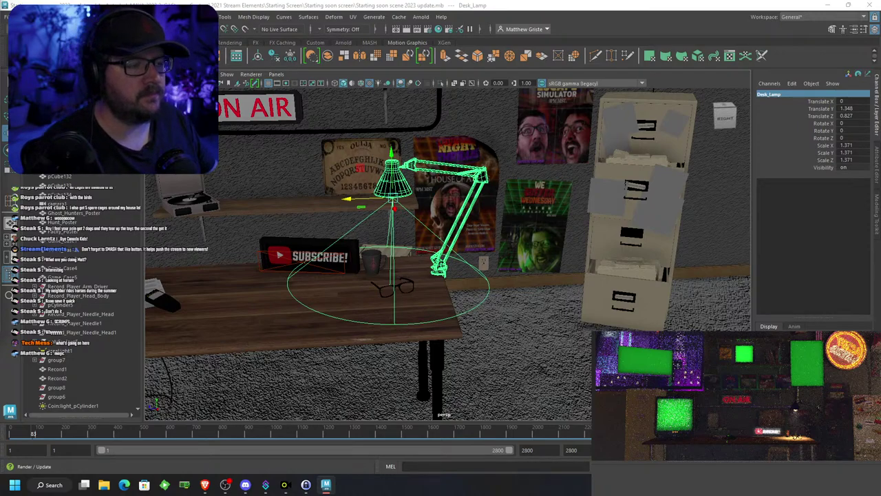
# Check the Arnold Renderer's sampling settings in the render settings
pyautogui.click(427, 29)
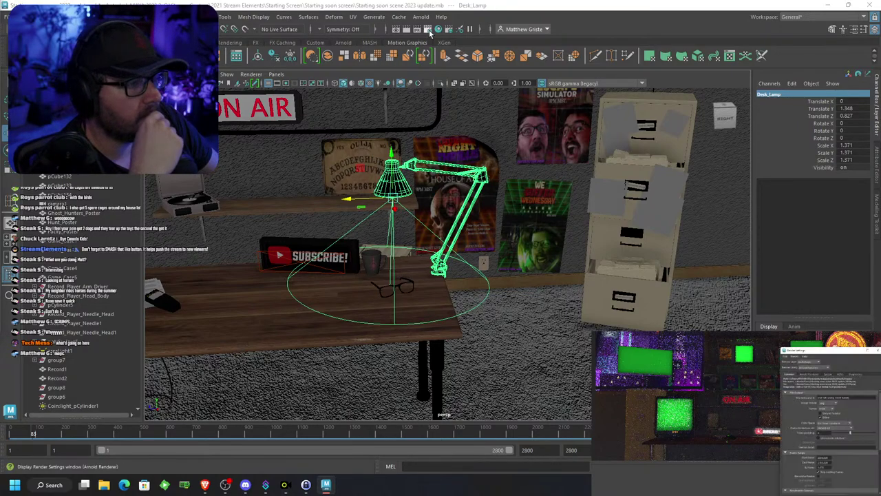
pyautogui.click(810, 374)
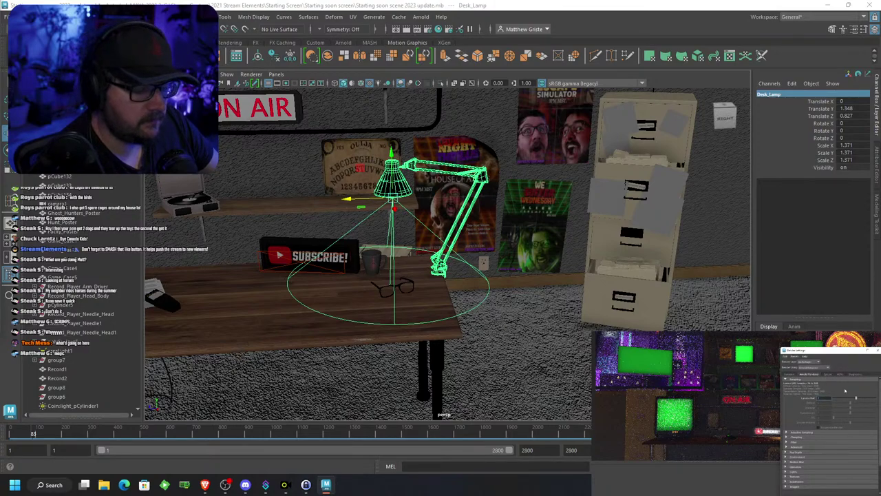
pyautogui.click(877, 350)
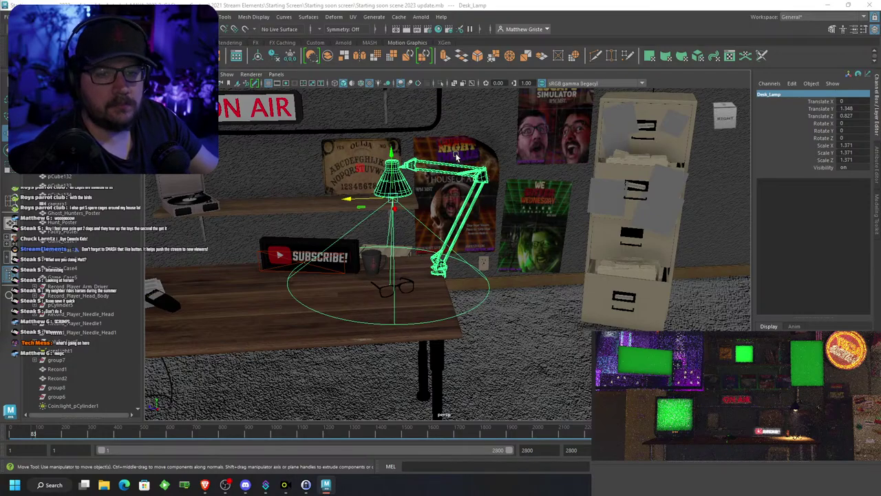
# Inspect the material attributes of a drawer on the filing cabinet beside the desk, and clear the selection
pyautogui.click(606, 265)
pyautogui.rightClick(595, 211)
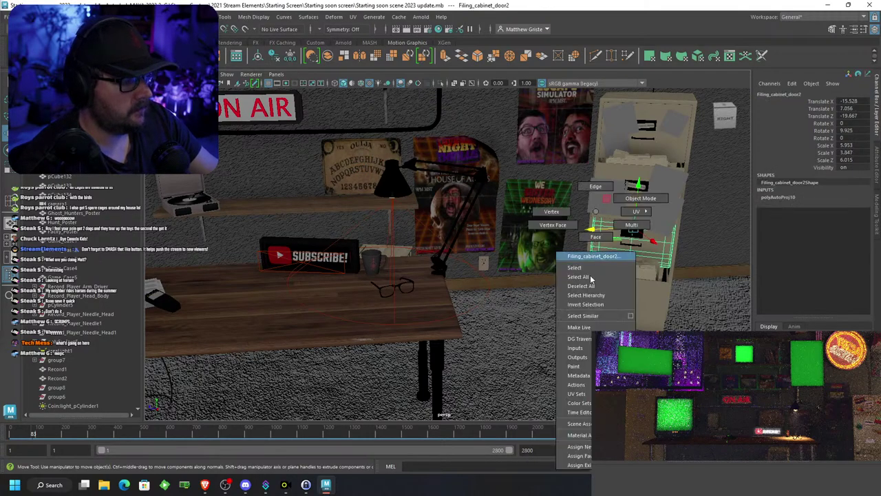
pyautogui.click(579, 434)
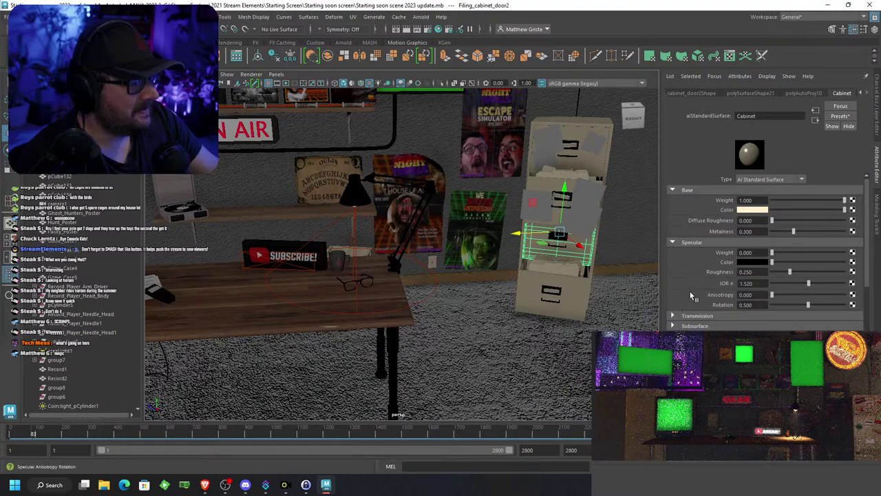
pyautogui.click(588, 342)
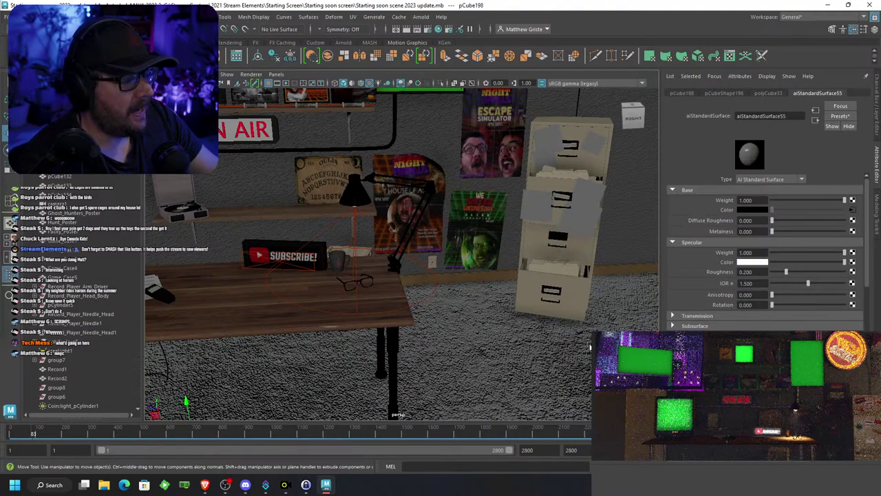
pyautogui.scroll(-5, 589, 337)
pyautogui.scroll(-4, 675, 193)
pyautogui.scroll(-8, 605, 189)
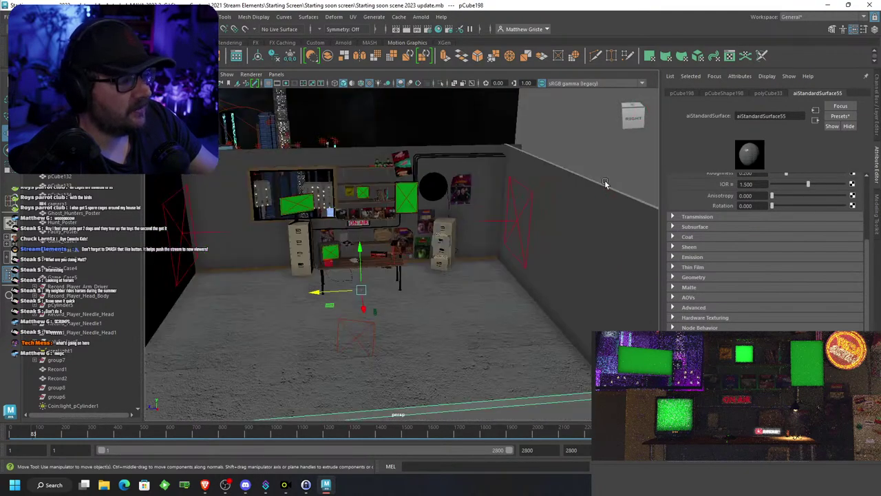
pyautogui.click(604, 180)
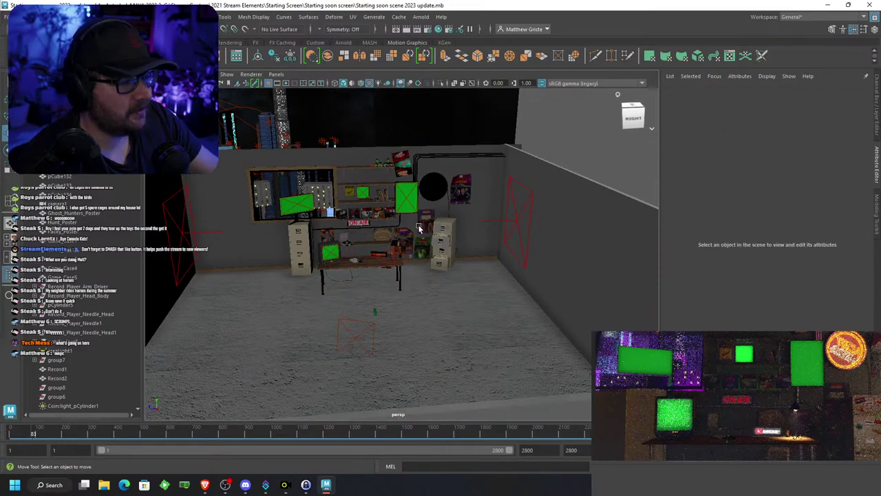
# Examine the desk, the Subscribe sign and the overall room layout from several angles
pyautogui.scroll(6, 419, 227)
pyautogui.keyDown('alt'); pyautogui.moveTo(390, 238); pyautogui.dragTo(649, 252); pyautogui.keyUp('alt')
pyautogui.keyDown('alt'); pyautogui.moveTo(627, 253); pyautogui.dragTo(478, 239, button='middle'); pyautogui.keyUp('alt')
pyautogui.scroll(3, 493, 258)
pyautogui.scroll(-7, 493, 258)
pyautogui.scroll(5, 481, 230)
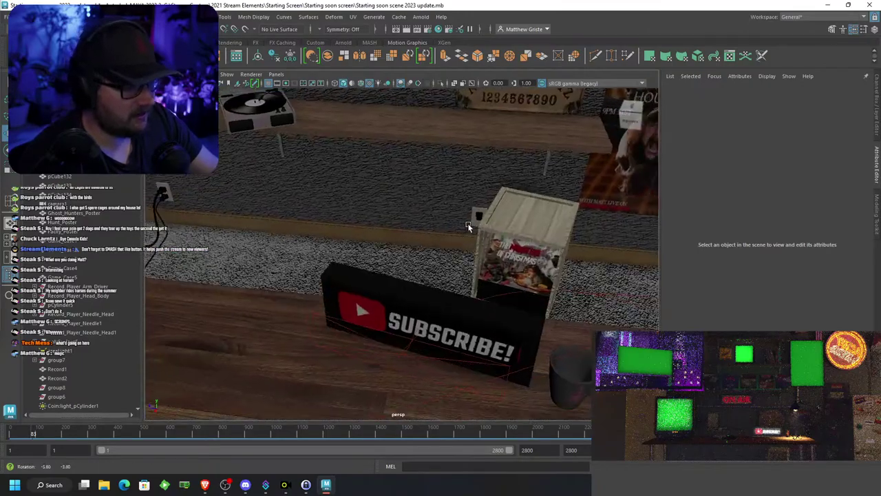
pyautogui.scroll(-5, 487, 231)
pyautogui.keyDown('alt'); pyautogui.moveTo(488, 232); pyautogui.dragTo(425, 220); pyautogui.keyUp('alt')
pyautogui.keyDown('alt'); pyautogui.moveTo(424, 221); pyautogui.dragTo(406, 314, button='middle'); pyautogui.keyUp('alt')
pyautogui.scroll(-3, 406, 315)
pyautogui.keyDown('alt'); pyautogui.moveTo(445, 298); pyautogui.dragTo(382, 312); pyautogui.keyUp('alt')
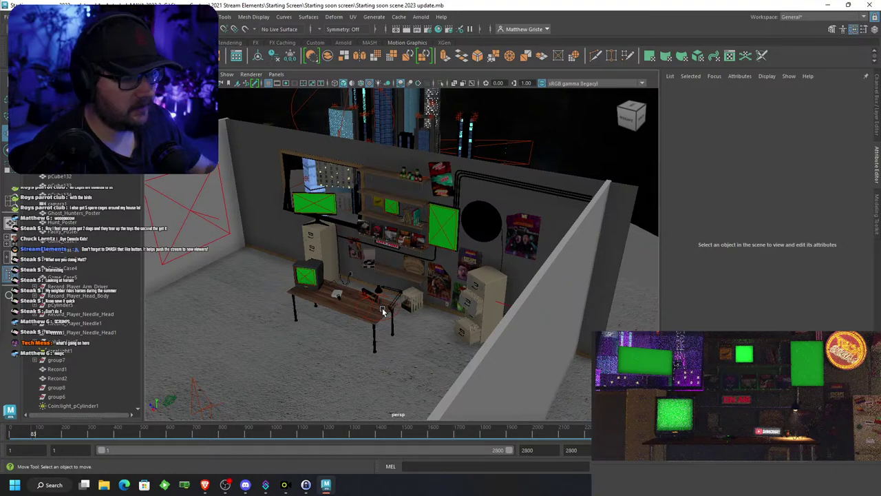
pyautogui.scroll(-3, 391, 238)
pyautogui.keyDown('alt'); pyautogui.moveTo(401, 247); pyautogui.dragTo(468, 251); pyautogui.keyUp('alt')
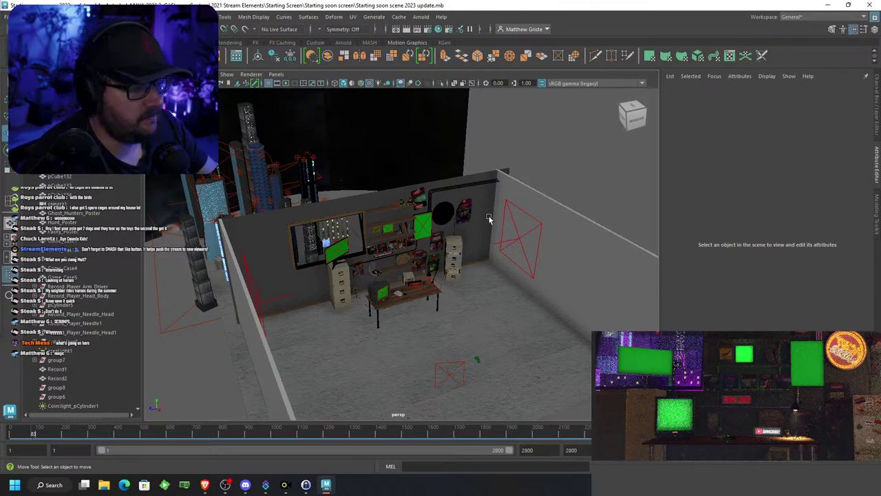
# Examine the wall shelves around the small green display, including the alligator caution sign and its material
pyautogui.scroll(6, 553, 213)
pyautogui.scroll(-5, 509, 287)
pyautogui.keyDown('alt'); pyautogui.moveTo(468, 291); pyautogui.dragTo(431, 258); pyautogui.keyUp('alt')
pyautogui.scroll(5, 429, 250)
pyautogui.keyDown('alt'); pyautogui.moveTo(429, 243); pyautogui.dragTo(500, 325, button='middle'); pyautogui.keyUp('alt')
pyautogui.scroll(4, 501, 325)
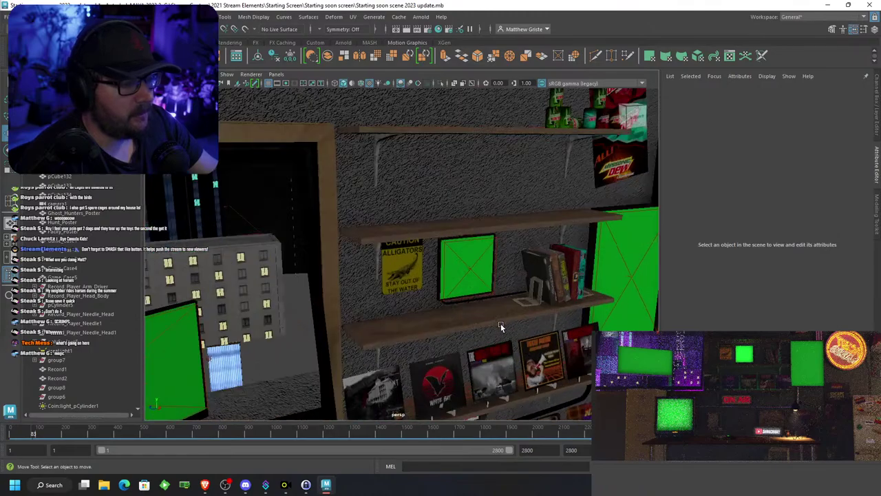
pyautogui.keyDown('alt'); pyautogui.moveTo(500, 326); pyautogui.dragTo(439, 272); pyautogui.keyUp('alt')
pyautogui.scroll(-3, 416, 284)
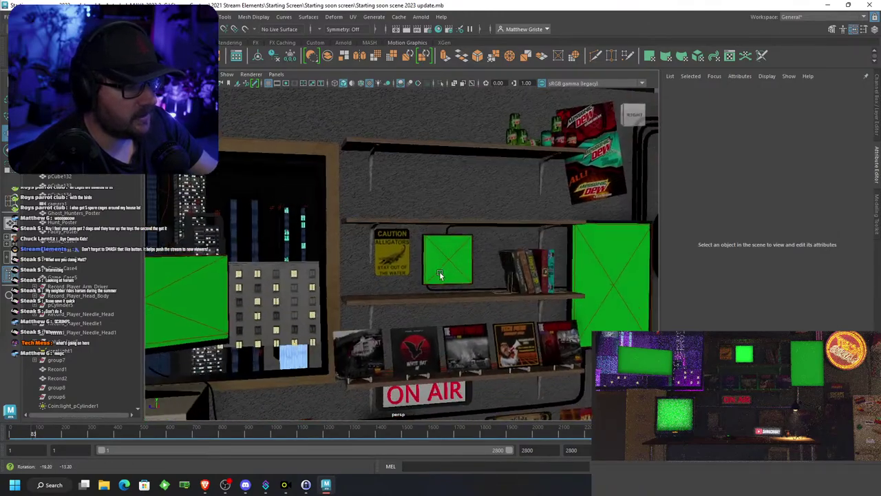
pyautogui.scroll(8, 452, 303)
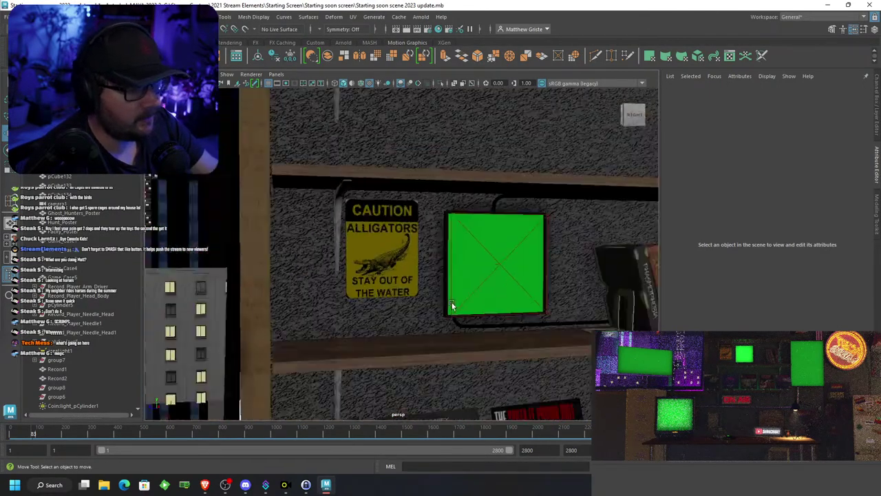
pyautogui.scroll(-2, 452, 302)
pyautogui.keyDown('alt'); pyautogui.moveTo(619, 310); pyautogui.dragTo(549, 309); pyautogui.keyUp('alt')
pyautogui.scroll(6, 379, 239)
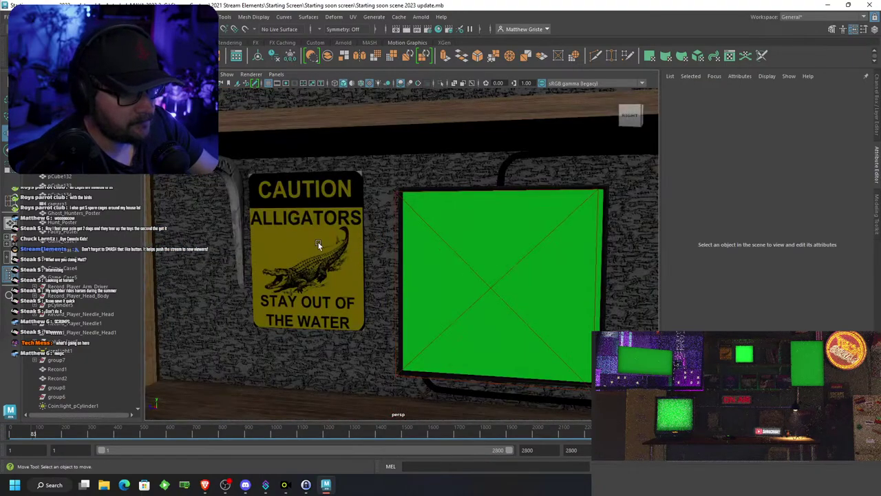
pyautogui.click(318, 244)
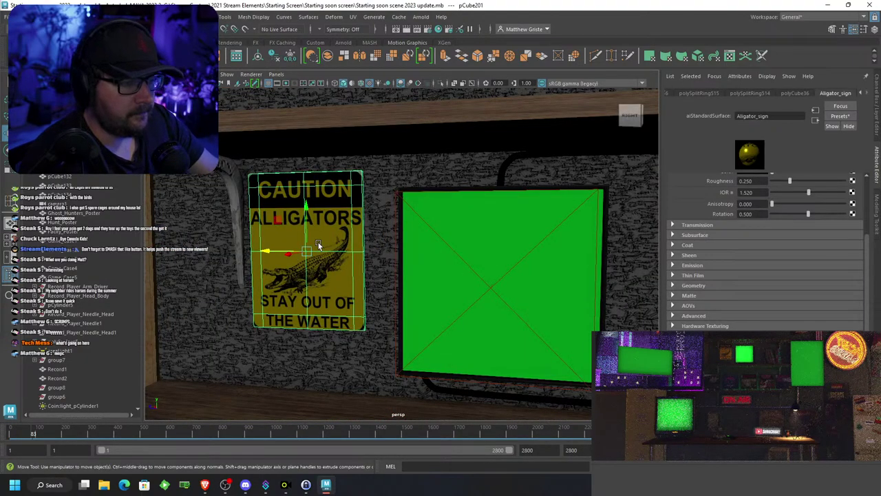
pyautogui.scroll(-8, 408, 271)
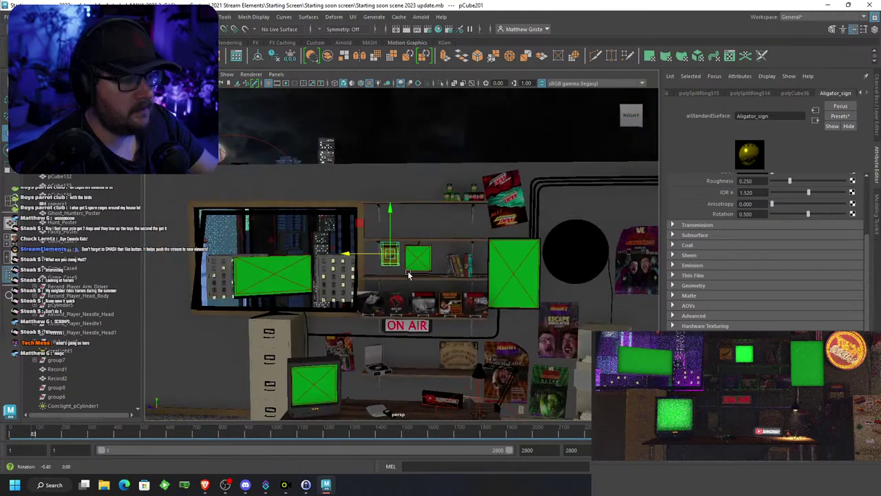
pyautogui.click(498, 264)
pyautogui.scroll(8, 459, 269)
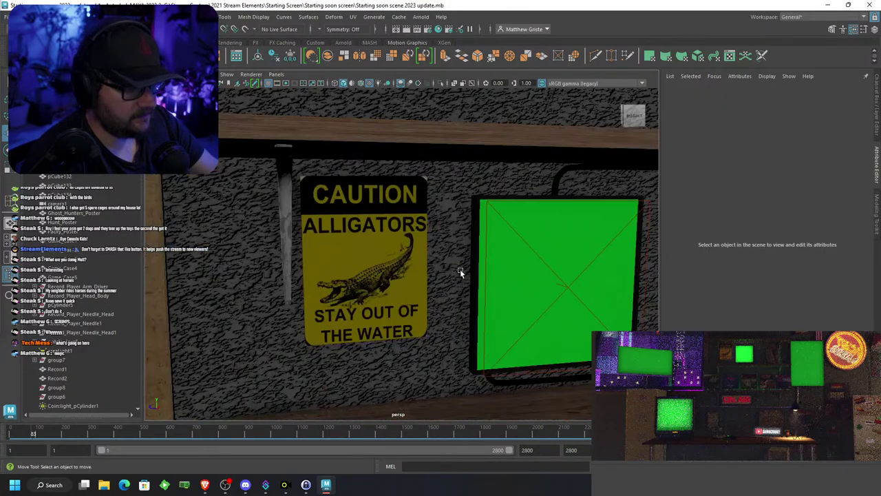
pyautogui.scroll(-10, 459, 270)
pyautogui.keyDown('alt'); pyautogui.moveTo(460, 270); pyautogui.dragTo(457, 327); pyautogui.keyUp('alt')
pyautogui.keyDown('alt'); pyautogui.moveTo(456, 328); pyautogui.dragTo(420, 259, button='middle'); pyautogui.keyUp('alt')
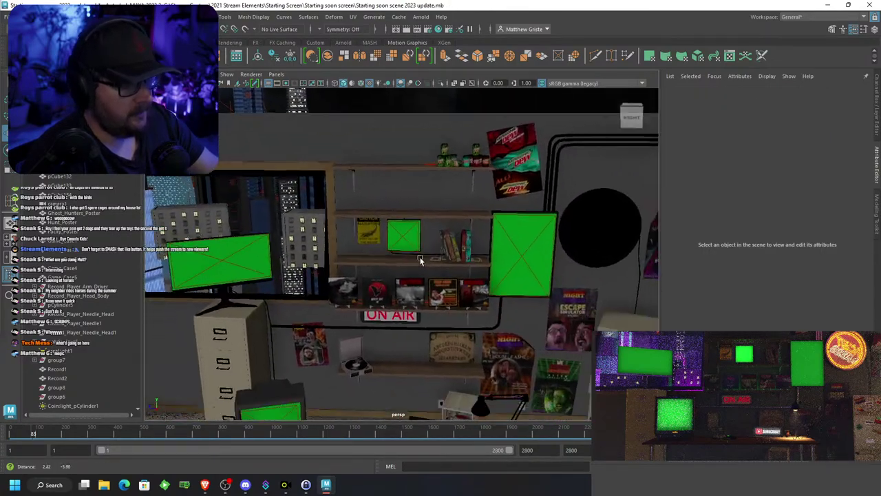
# Examine the desk area, the poster behind the lamp and the filing cabinets, leaving nothing selected
pyautogui.scroll(-5, 420, 259)
pyautogui.keyDown('alt'); pyautogui.moveTo(433, 293); pyautogui.dragTo(491, 329); pyautogui.keyUp('alt')
pyautogui.keyDown('alt'); pyautogui.moveTo(492, 328); pyautogui.dragTo(468, 252, button='middle'); pyautogui.keyUp('alt')
pyautogui.scroll(8, 468, 252)
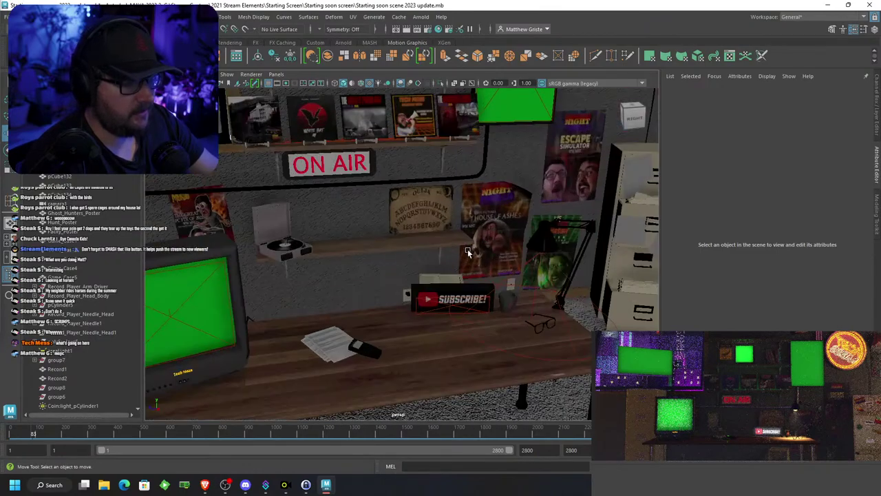
pyautogui.click(500, 250)
pyautogui.scroll(-10, 500, 251)
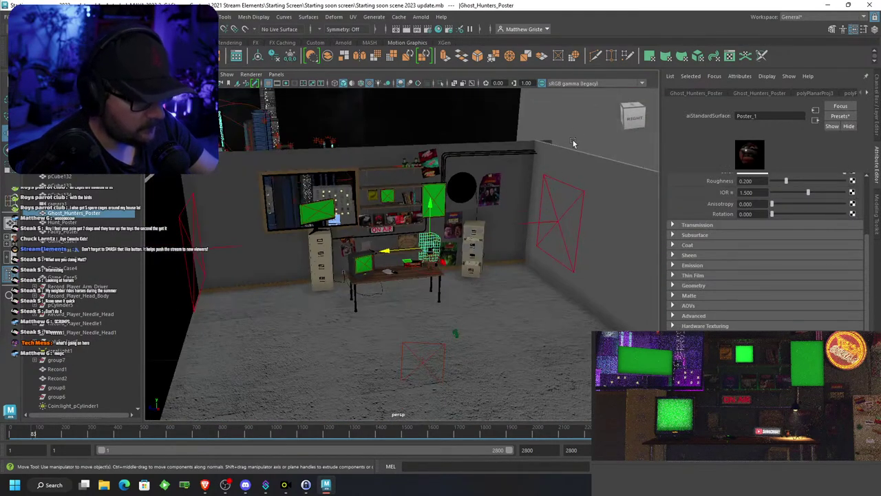
pyautogui.click(573, 142)
pyautogui.keyDown('alt'); pyautogui.moveTo(549, 190); pyautogui.dragTo(420, 258); pyautogui.keyUp('alt')
pyautogui.scroll(8, 421, 257)
pyautogui.scroll(-1, 412, 261)
pyautogui.keyDown('alt'); pyautogui.moveTo(411, 260); pyautogui.dragTo(456, 240, button='middle'); pyautogui.keyUp('alt')
pyautogui.scroll(-4, 503, 239)
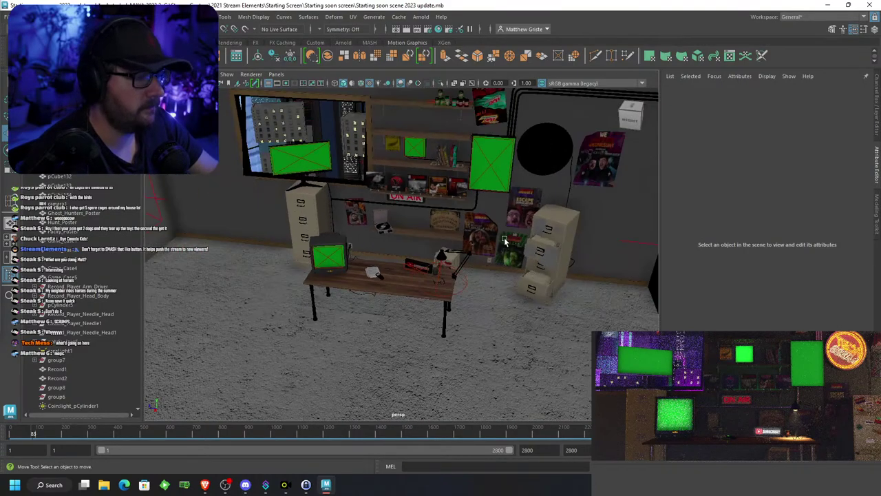
pyautogui.keyDown('alt'); pyautogui.moveTo(503, 240); pyautogui.dragTo(536, 228); pyautogui.keyUp('alt')
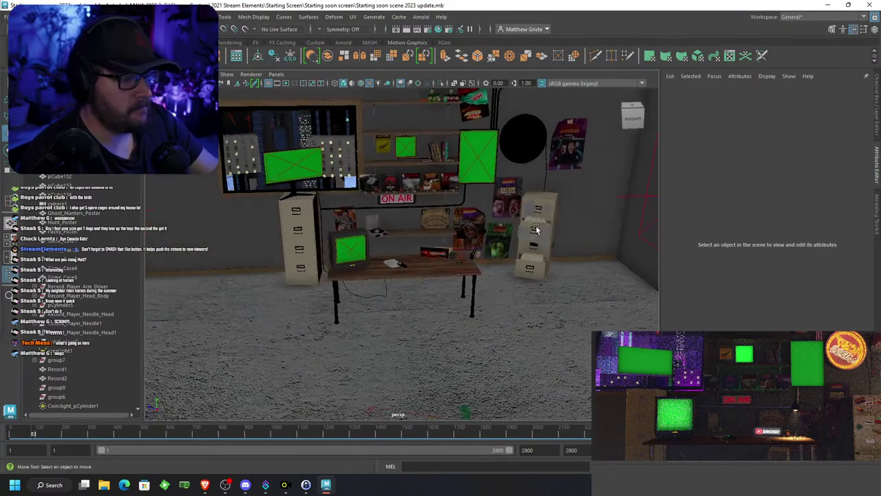
# Examine the filing cabinets, the desk and the wall shelves with the row of record covers above the ON AIR sign
pyautogui.scroll(7, 532, 238)
pyautogui.keyDown('alt'); pyautogui.moveTo(541, 270); pyautogui.dragTo(460, 283); pyautogui.keyUp('alt')
pyautogui.keyDown('alt'); pyautogui.moveTo(460, 284); pyautogui.dragTo(405, 351, button='middle'); pyautogui.keyUp('alt')
pyautogui.scroll(-2, 413, 350)
pyautogui.keyDown('alt'); pyautogui.moveTo(488, 348); pyautogui.dragTo(528, 341); pyautogui.keyUp('alt')
pyautogui.scroll(-4, 527, 341)
pyautogui.keyDown('alt'); pyautogui.moveTo(488, 233); pyautogui.dragTo(498, 266, button='middle'); pyautogui.keyUp('alt')
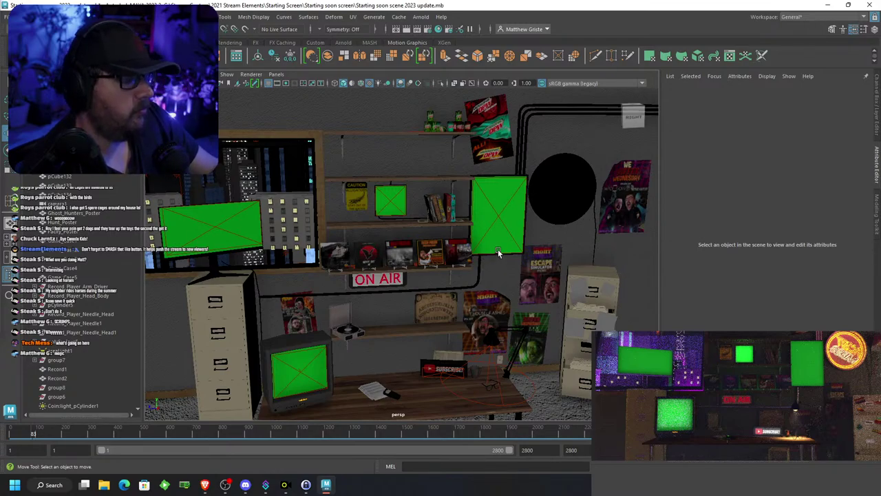
pyautogui.scroll(5, 343, 199)
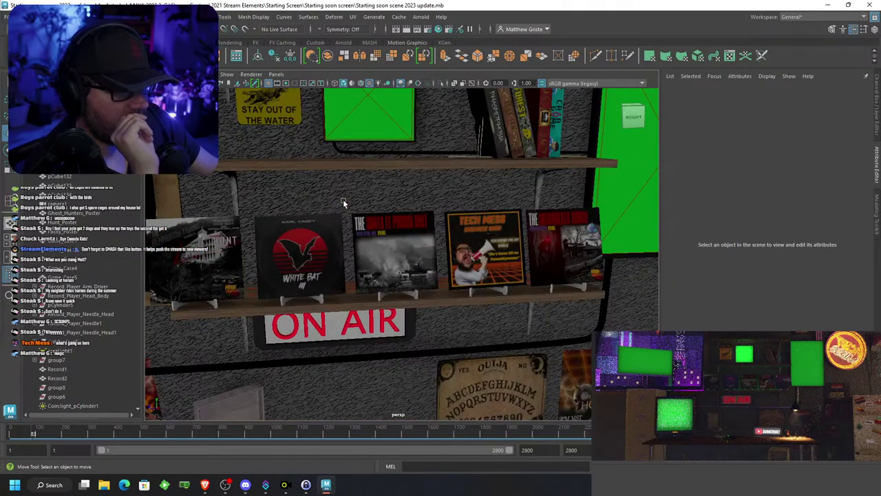
pyautogui.scroll(-3, 343, 202)
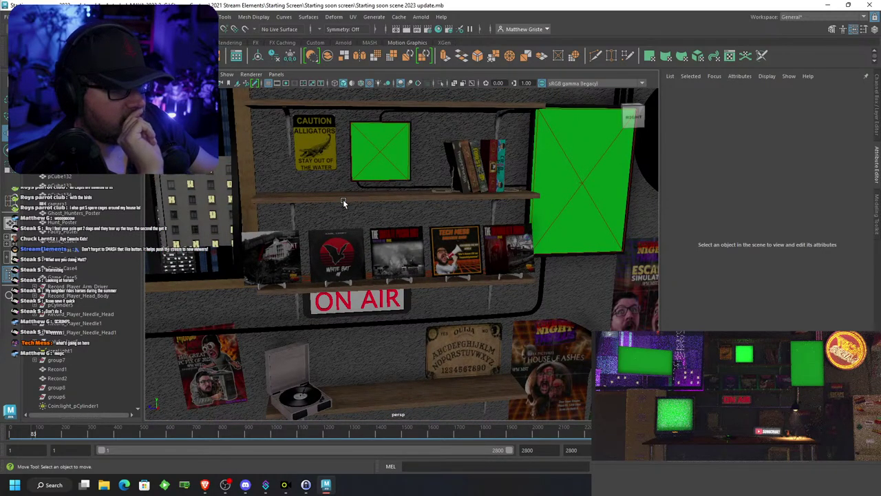
pyautogui.scroll(-3, 342, 199)
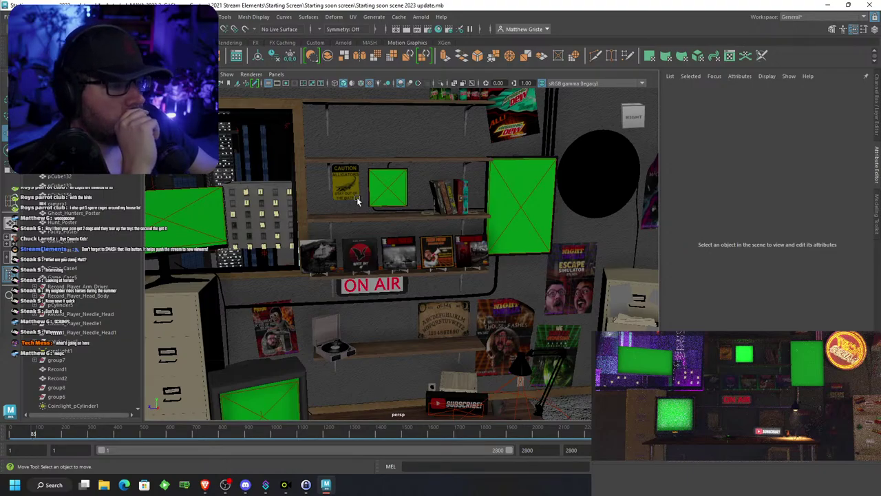
pyautogui.scroll(5, 424, 260)
pyautogui.scroll(-5, 439, 268)
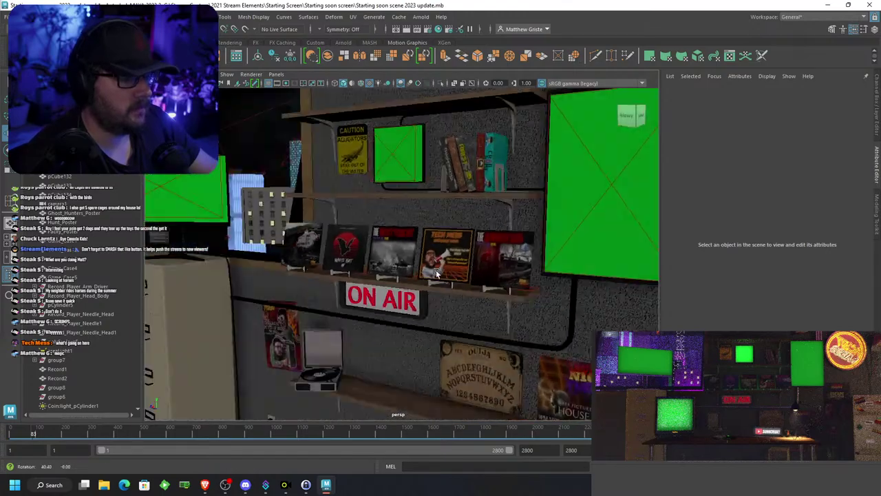
# Inspect the material attributes of the orange record cover and the alligator caution sign on the wall shelves
pyautogui.keyDown('alt'); pyautogui.moveTo(512, 277); pyautogui.dragTo(437, 259); pyautogui.keyUp('alt')
pyautogui.click(413, 233)
pyautogui.keyDown('alt'); pyautogui.moveTo(438, 259); pyautogui.dragTo(475, 287, button='middle'); pyautogui.keyUp('alt')
pyautogui.scroll(-5, 475, 288)
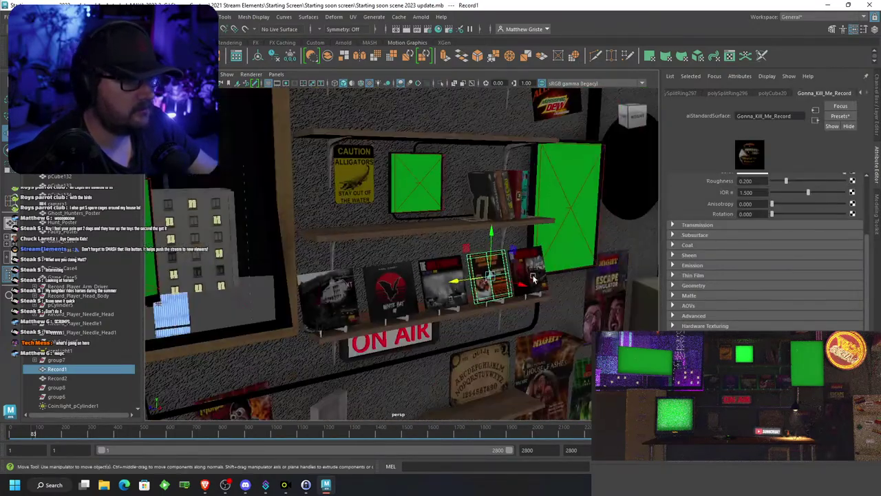
pyautogui.keyDown('alt'); pyautogui.moveTo(475, 288); pyautogui.dragTo(391, 227); pyautogui.keyUp('alt')
pyautogui.scroll(5, 406, 258)
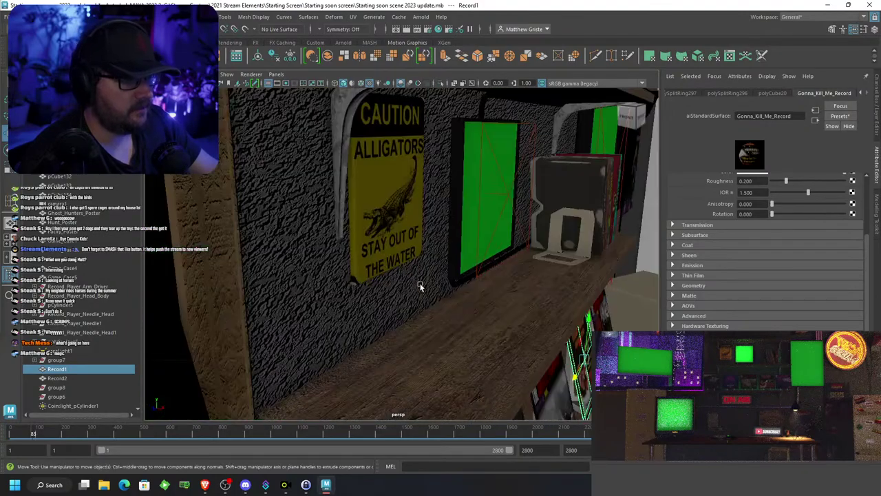
pyautogui.click(402, 250)
pyautogui.scroll(-5, 402, 250)
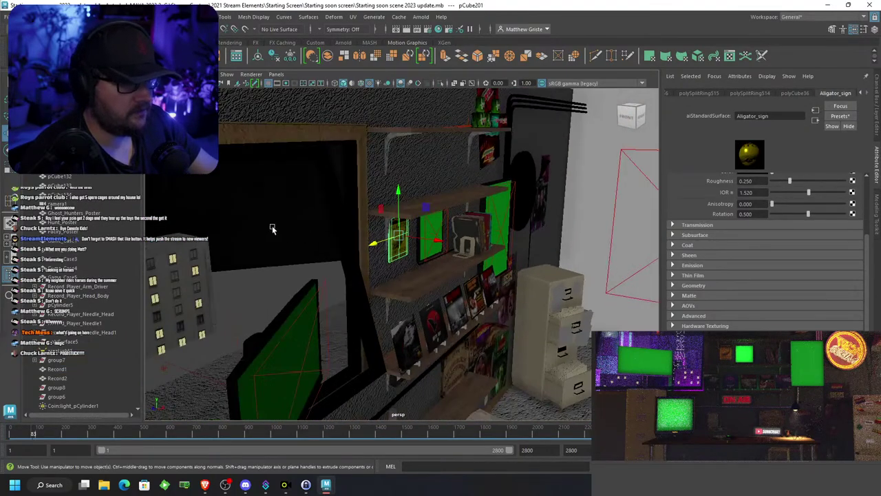
# Clear the selection and examine the whole room together with the city backdrop behind the window
pyautogui.keyDown('alt'); pyautogui.moveTo(273, 230); pyautogui.dragTo(288, 257); pyautogui.keyUp('alt')
pyautogui.click(288, 271)
pyautogui.keyDown('alt'); pyautogui.moveTo(537, 271); pyautogui.dragTo(580, 135); pyautogui.keyUp('alt')
pyautogui.scroll(-5, 509, 284)
pyautogui.click(621, 165)
pyautogui.scroll(-4, 614, 183)
pyautogui.keyDown('alt'); pyautogui.moveTo(612, 186); pyautogui.dragTo(608, 198); pyautogui.keyUp('alt')
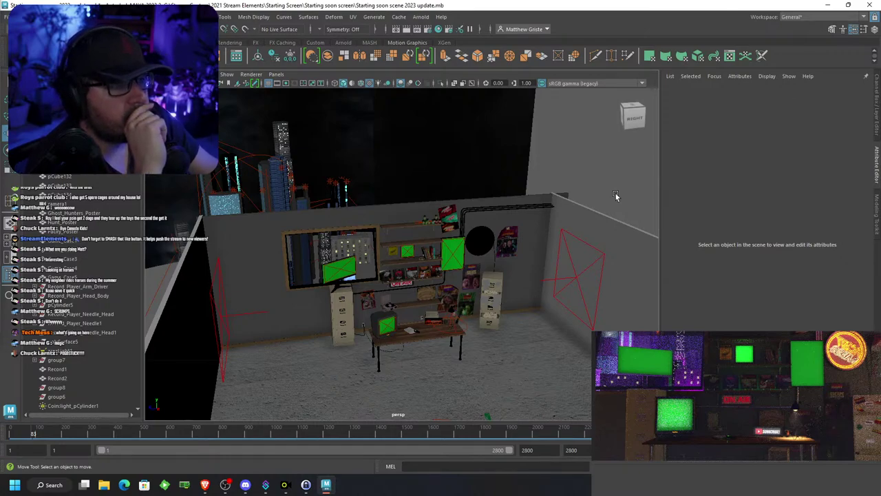
# Examine the row of game-themed books and their bookends on the shelf beside the small green display
pyautogui.scroll(12, 515, 252)
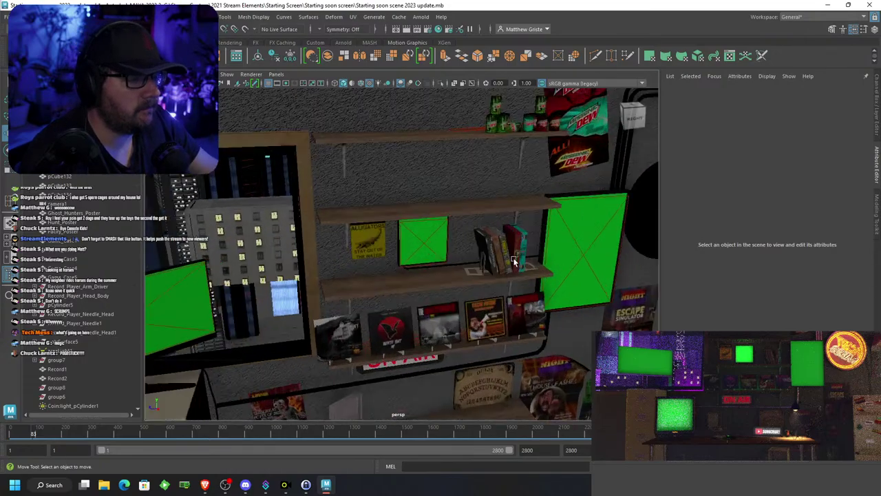
pyautogui.keyDown('alt'); pyautogui.moveTo(561, 272); pyautogui.dragTo(196, 273, button='middle'); pyautogui.keyUp('alt')
pyautogui.keyDown('alt'); pyautogui.moveTo(467, 276); pyautogui.dragTo(432, 262); pyautogui.keyUp('alt')
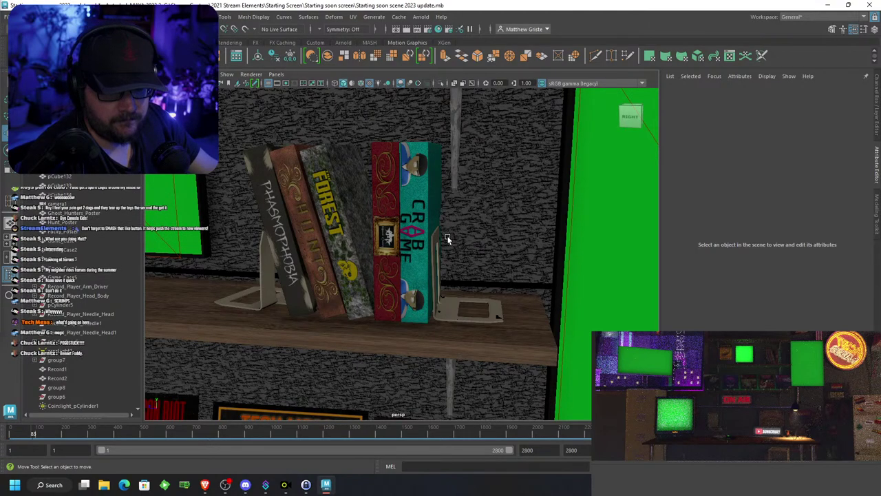
pyautogui.scroll(1, 447, 239)
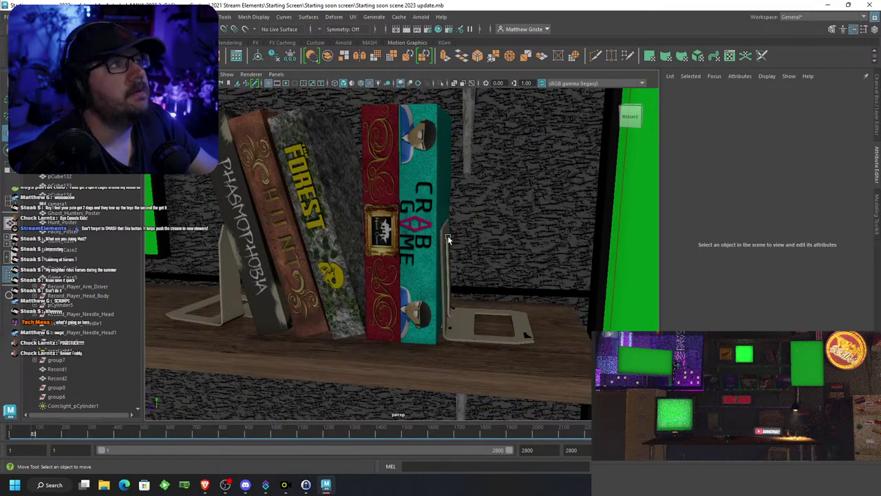
pyautogui.scroll(2, 451, 240)
pyautogui.scroll(3, 452, 237)
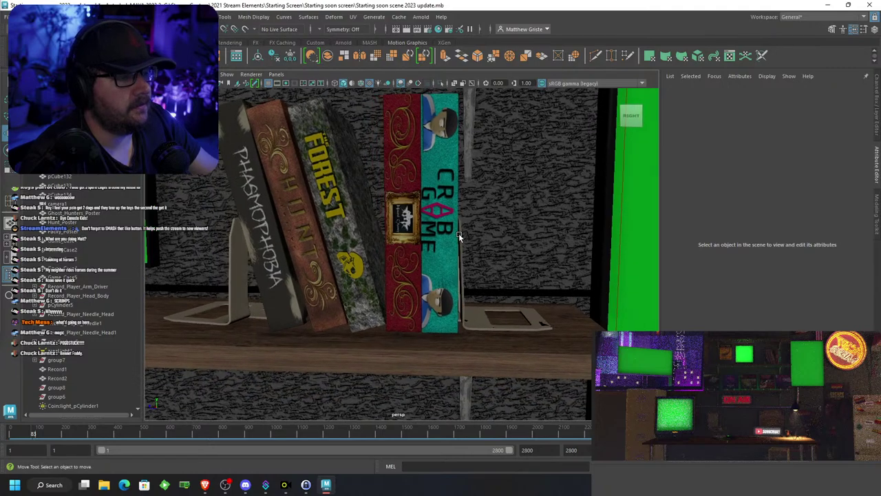
pyautogui.scroll(1, 468, 259)
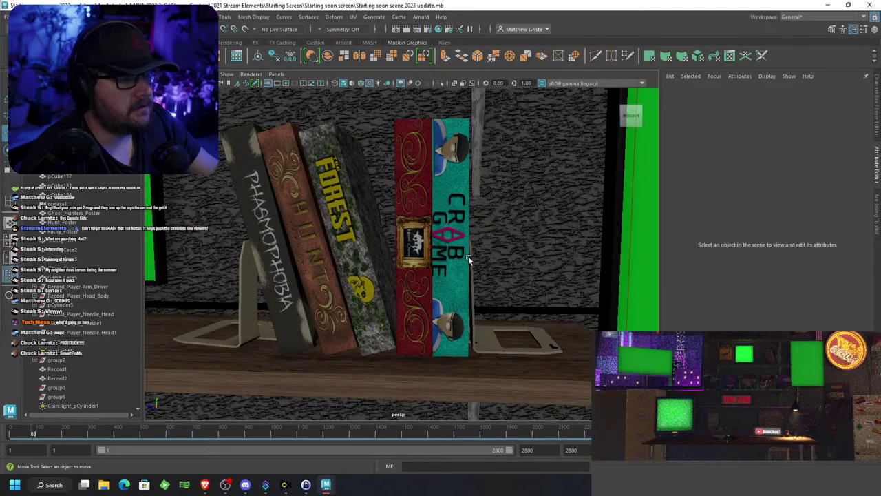
pyautogui.scroll(-3, 351, 198)
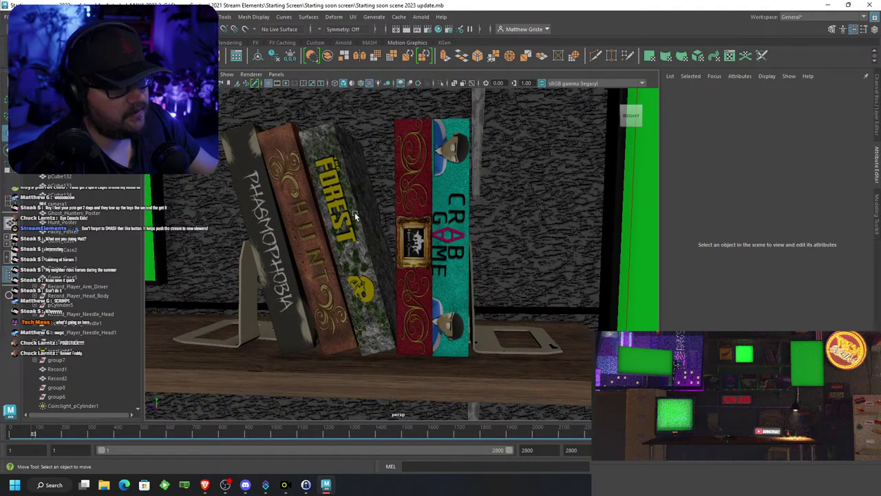
pyautogui.scroll(-1, 353, 251)
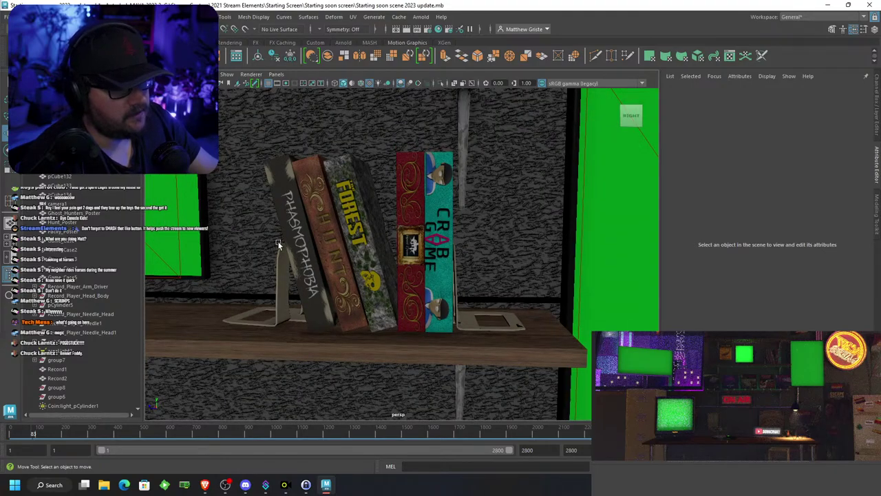
pyautogui.scroll(-8, 417, 233)
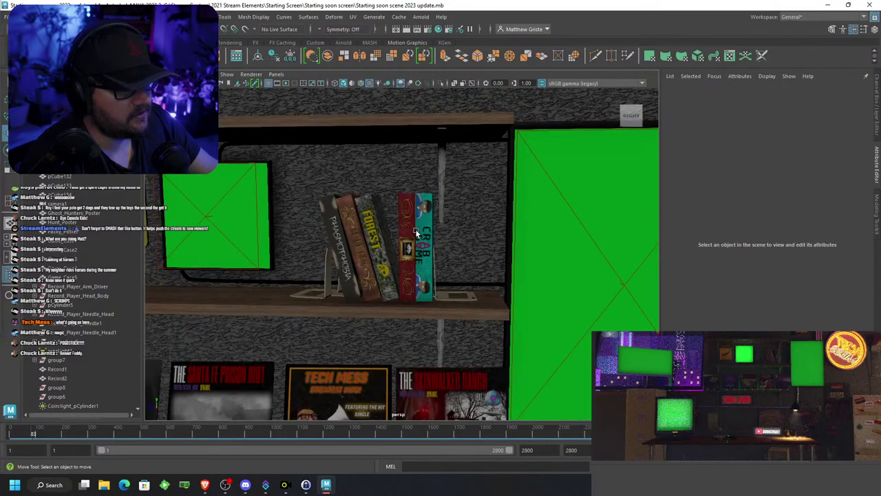
# Examine the overall composition of the desk, shelves, screens and posters from close up and far away
pyautogui.moveTo(417, 234)
pyautogui.keyDown('alt'); pyautogui.mouseDown()
pyautogui.moveTo(446, 240)
pyautogui.moveTo(417, 251)
pyautogui.mouseUp(); pyautogui.keyUp('alt')
pyautogui.scroll(-4, 446, 240)
pyautogui.keyDown('alt'); pyautogui.moveTo(430, 243); pyautogui.dragTo(472, 207, button='middle'); pyautogui.keyUp('alt')
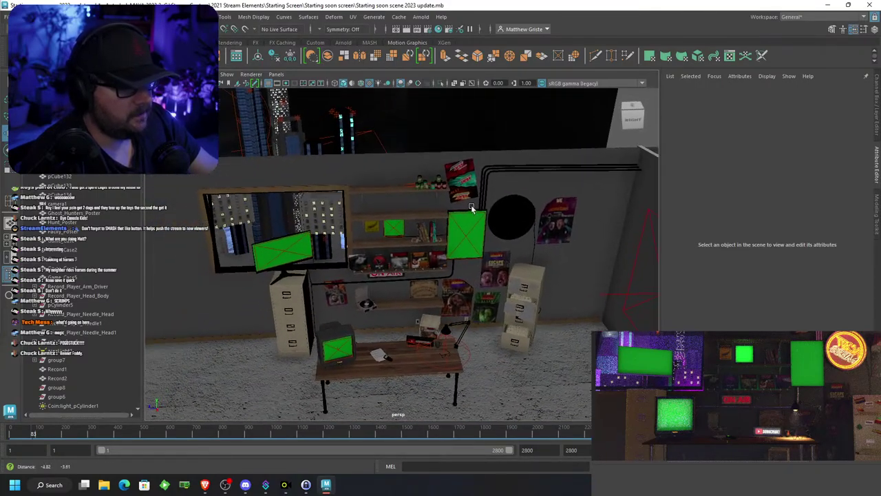
pyautogui.scroll(-6, 472, 245)
pyautogui.scroll(8, 472, 260)
pyautogui.keyDown('alt'); pyautogui.moveTo(499, 274); pyautogui.dragTo(479, 274); pyautogui.keyUp('alt')
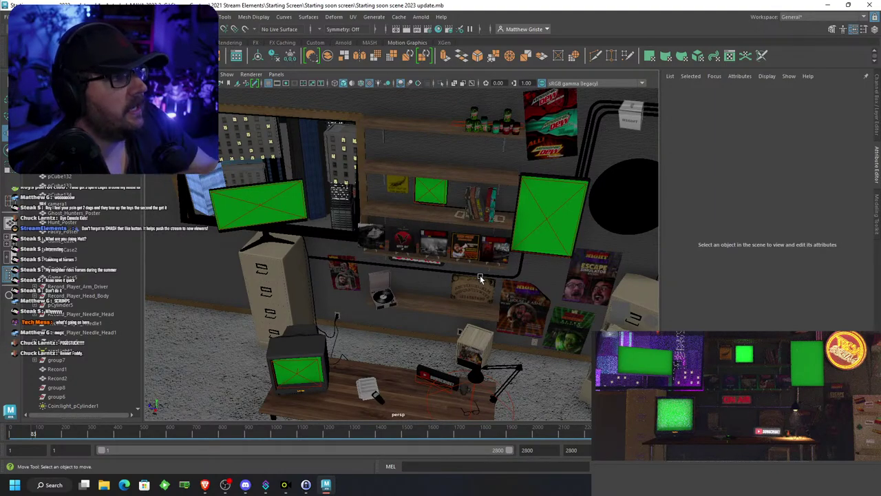
pyautogui.scroll(3, 480, 275)
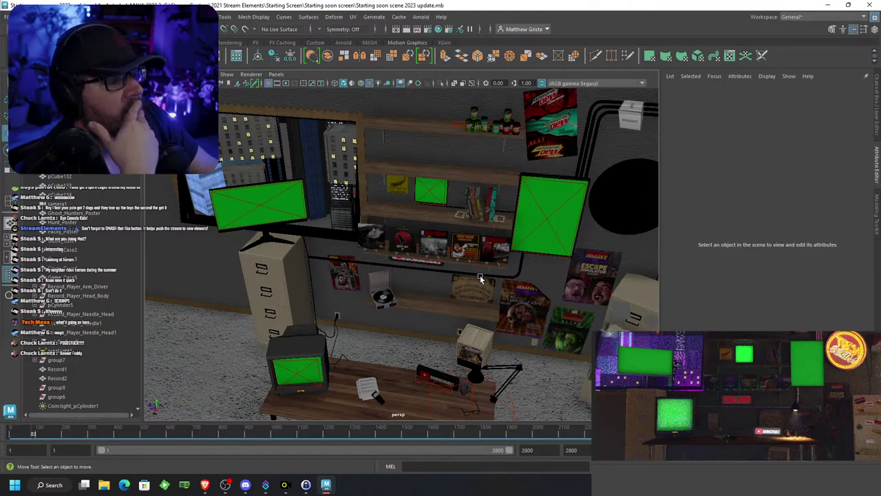
pyautogui.scroll(-3, 480, 275)
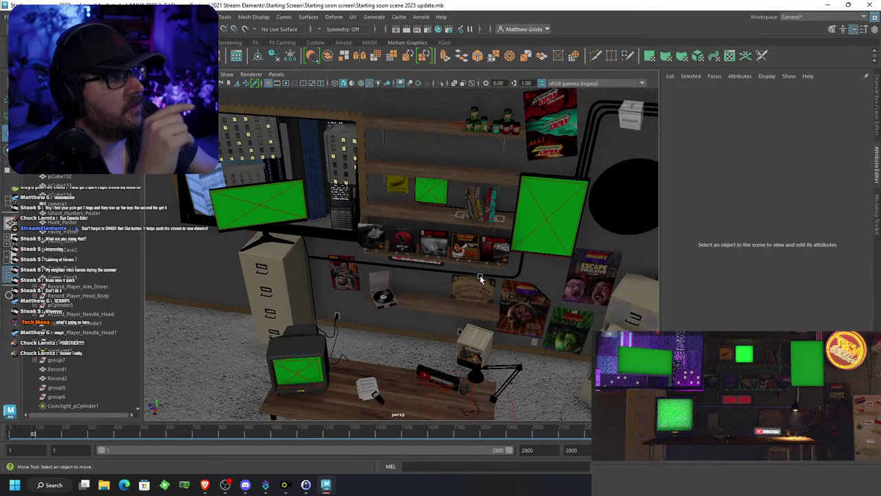
pyautogui.scroll(5, 482, 270)
pyautogui.scroll(-6, 484, 271)
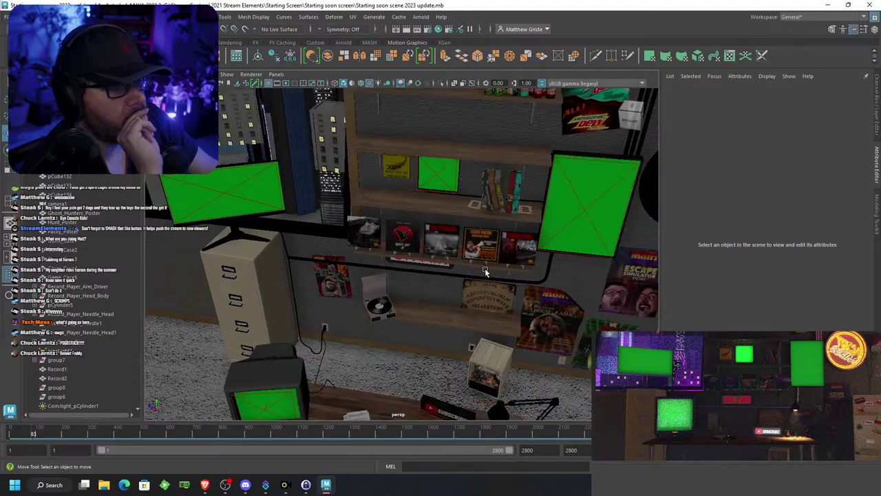
pyautogui.scroll(2, 484, 270)
pyautogui.scroll(2, 485, 272)
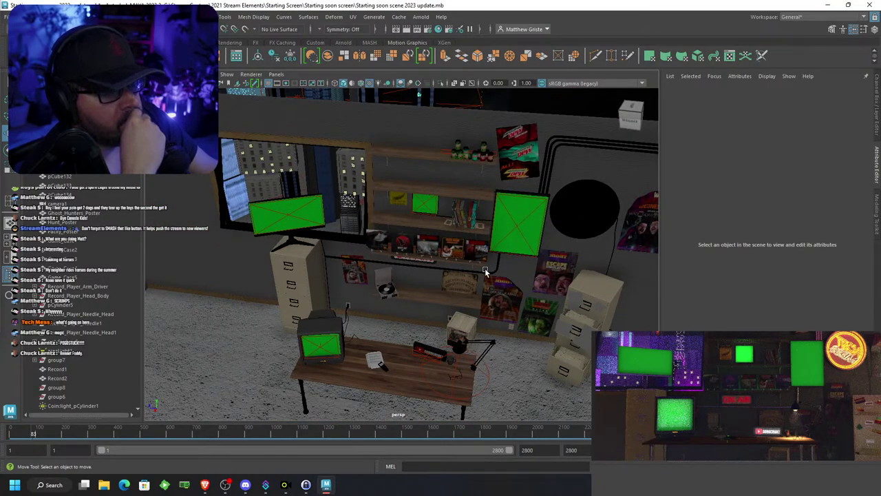
pyautogui.scroll(-4, 485, 271)
pyautogui.scroll(6, 485, 270)
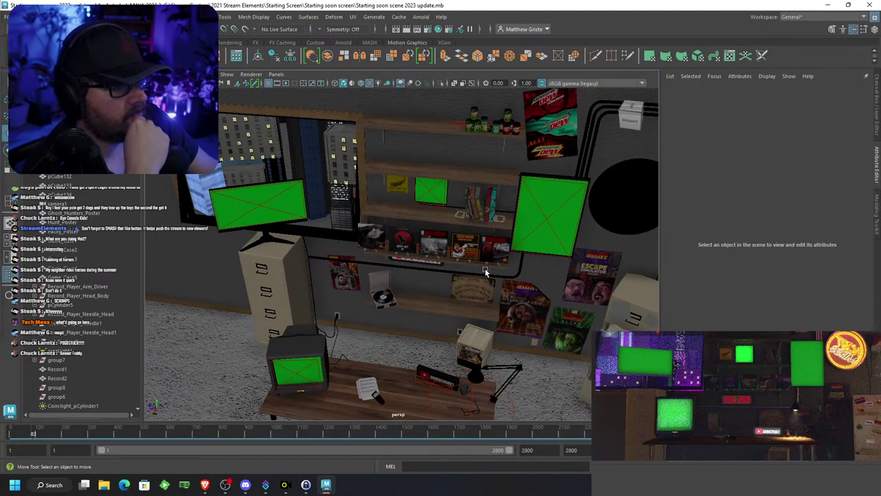
pyautogui.scroll(-5, 399, 282)
pyautogui.scroll(2, 395, 282)
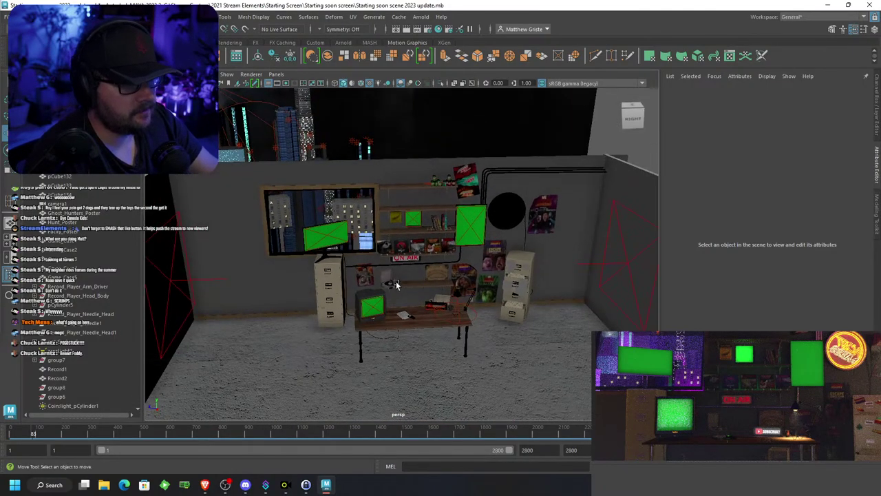
# Examine the back wall around the window, wall shelves, large green screen and round black sign from several angles
pyautogui.keyDown('alt'); pyautogui.moveTo(395, 284); pyautogui.dragTo(366, 293, button='middle'); pyautogui.keyUp('alt')
pyautogui.scroll(4, 366, 294)
pyautogui.scroll(-3, 366, 294)
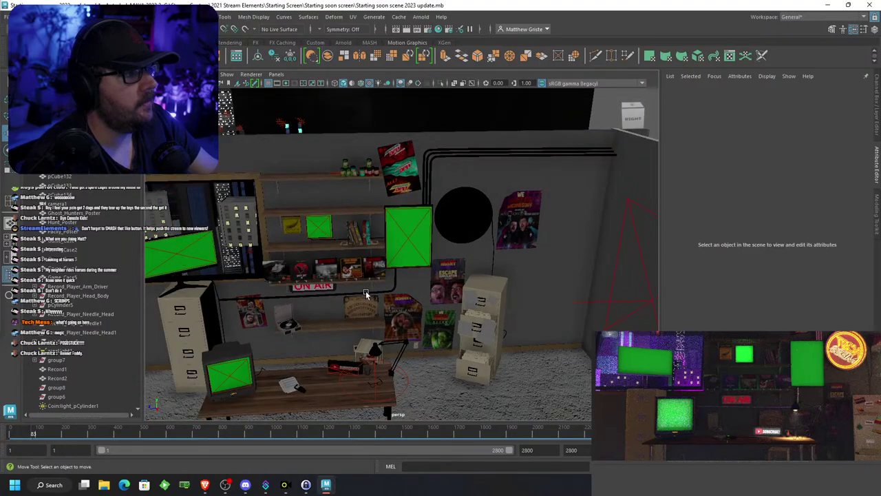
pyautogui.scroll(5, 470, 251)
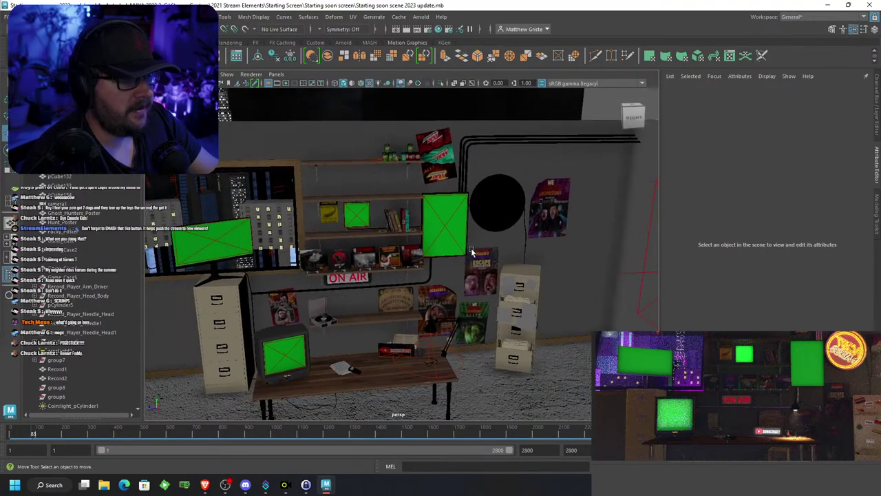
pyautogui.scroll(-5, 472, 251)
pyautogui.keyDown('alt'); pyautogui.moveTo(474, 257); pyautogui.dragTo(443, 255); pyautogui.keyUp('alt')
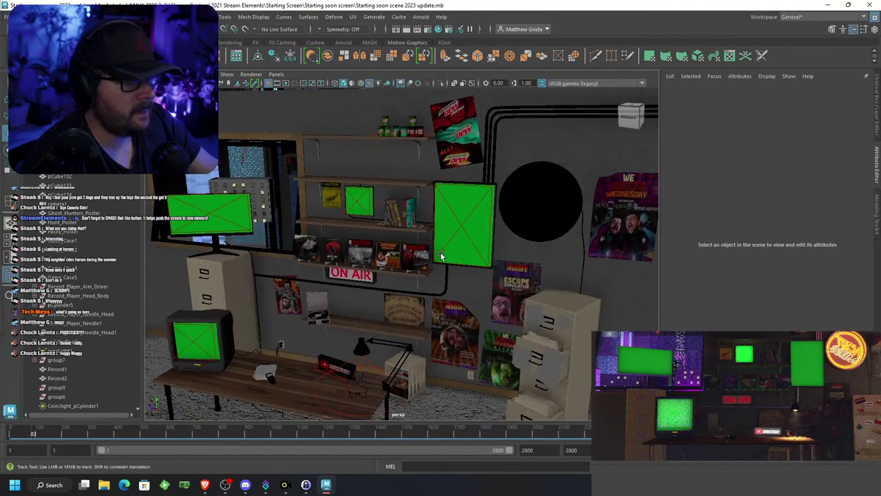
pyautogui.keyDown('alt'); pyautogui.moveTo(442, 256); pyautogui.dragTo(510, 303, button='middle'); pyautogui.keyUp('alt')
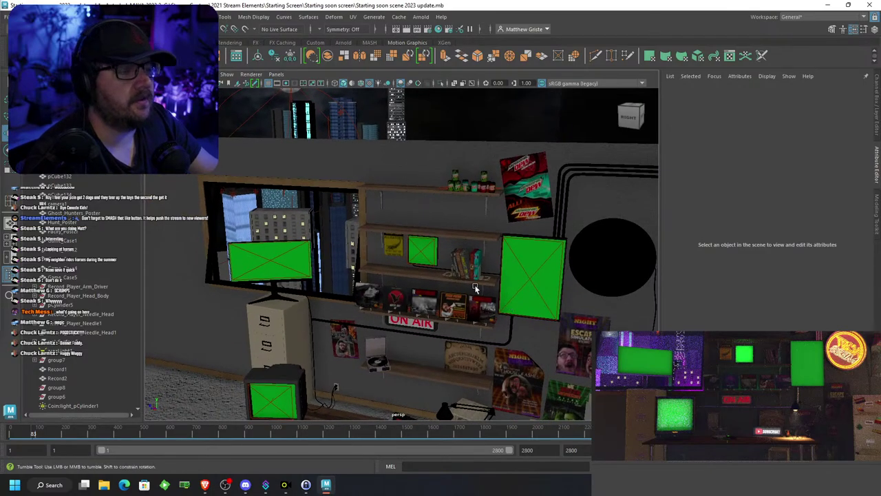
pyautogui.keyDown('alt'); pyautogui.moveTo(474, 287); pyautogui.dragTo(492, 284); pyautogui.keyUp('alt')
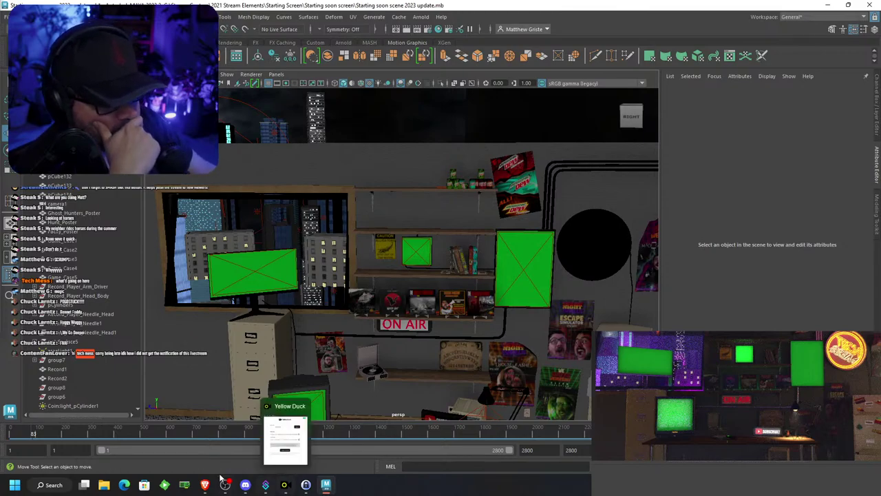
# Switch to the Brave browser and maximize its window showing The Forest Axe image results
pyautogui.moveTo(200, 490)
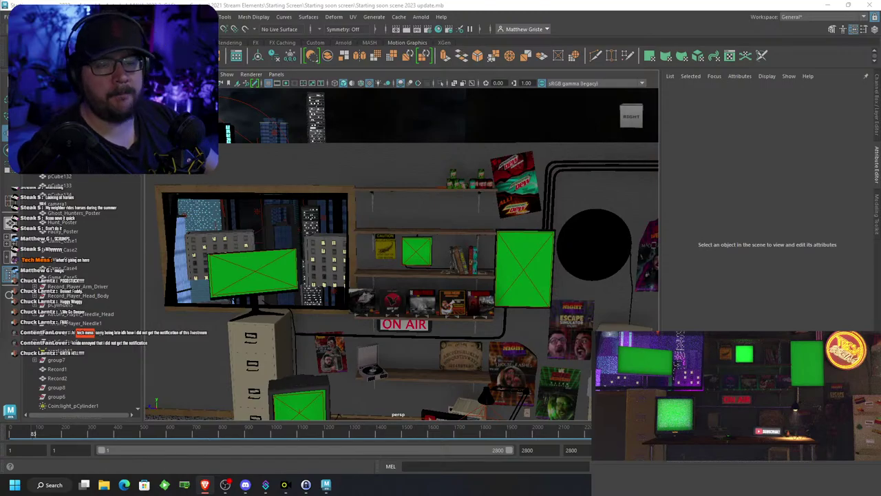
pyautogui.moveTo(709, 0); pyautogui.dragTo(630, 70)
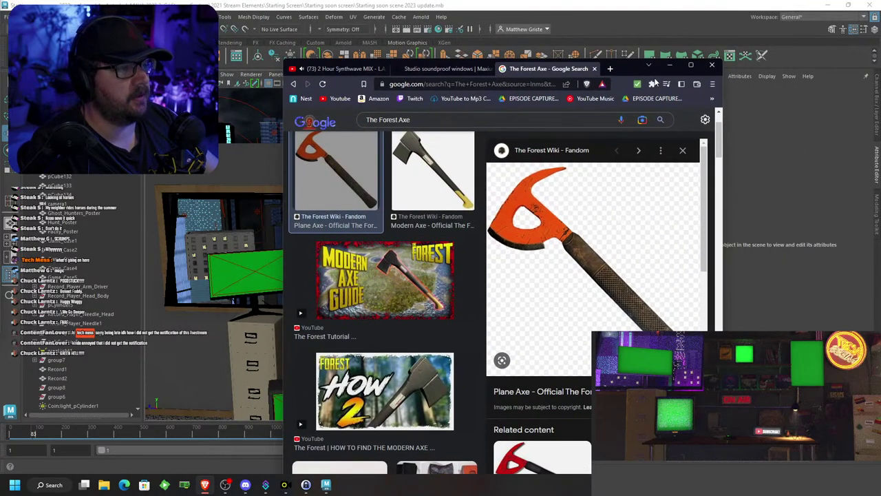
pyautogui.doubleClick(629, 66)
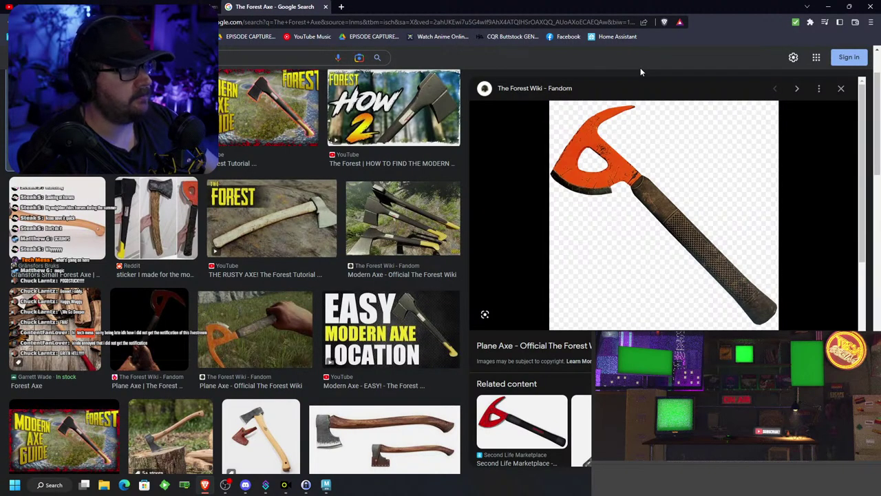
pyautogui.rightClick(605, 166)
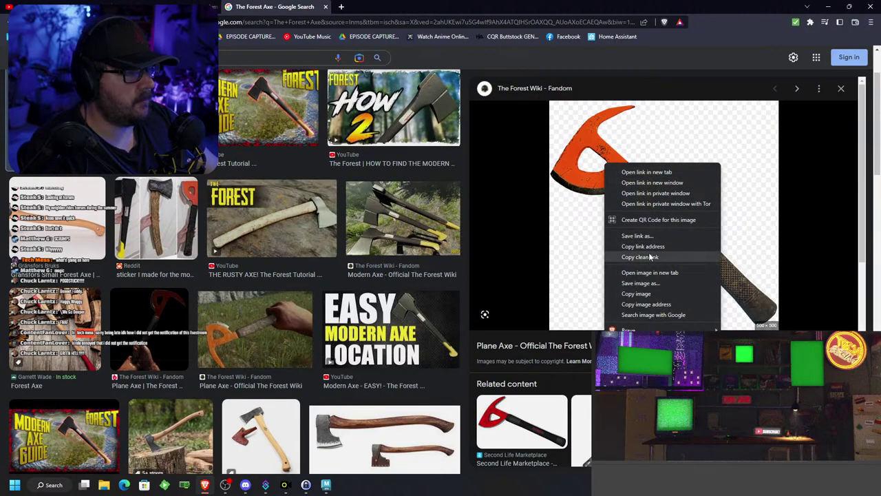
pyautogui.click(659, 285)
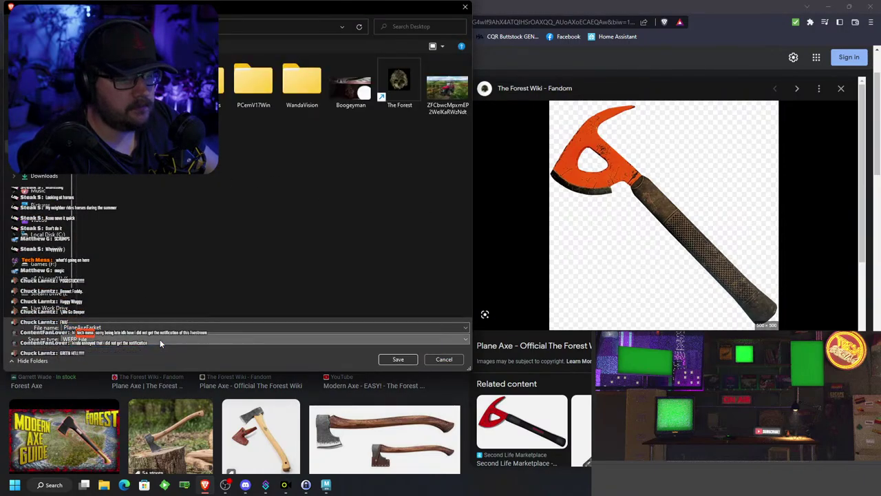
pyautogui.click(443, 360)
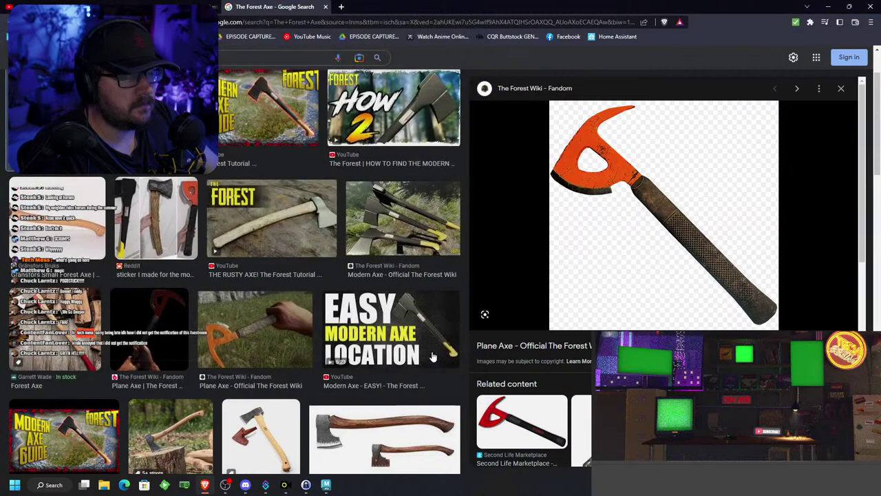
# Open the related PNGWing picture of The Forest axe and save it to the Desktop as a JPEG named images
pyautogui.scroll(-3, 528, 360)
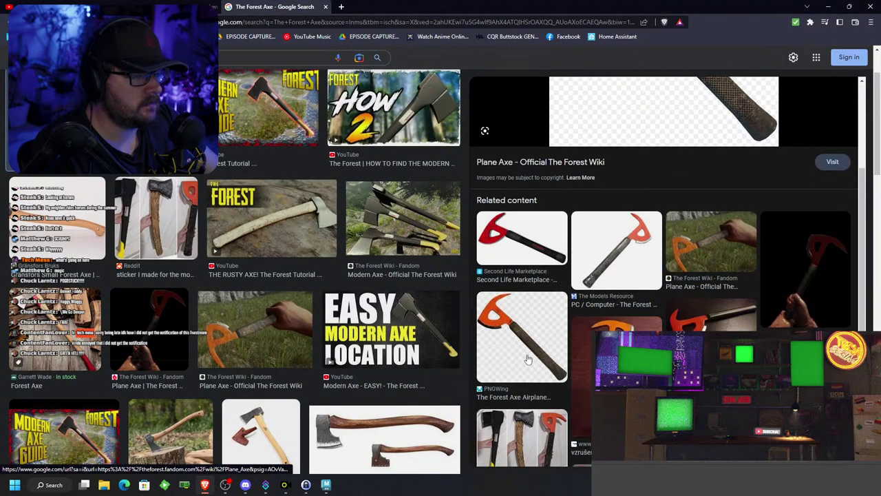
pyautogui.click(528, 359)
pyautogui.rightClick(647, 196)
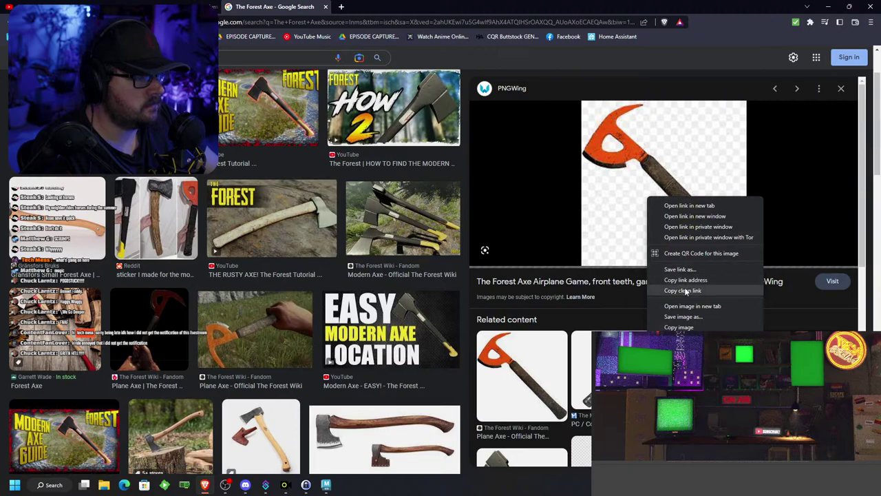
pyautogui.click(683, 316)
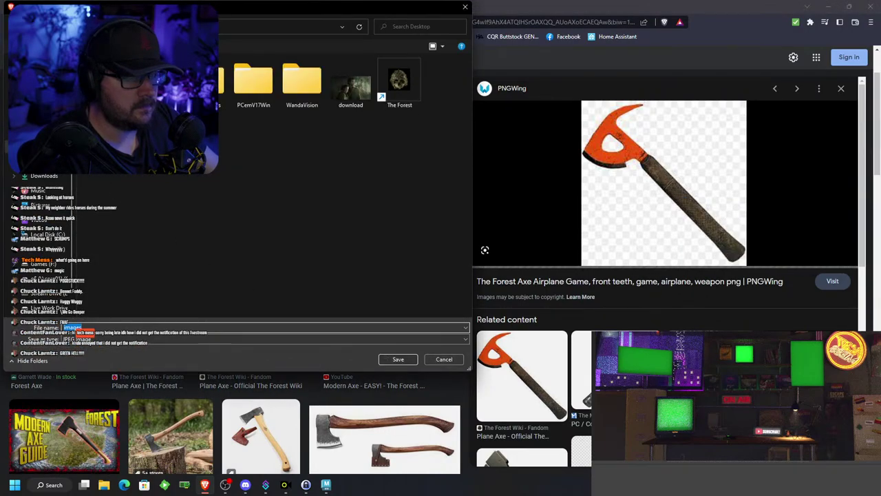
pyautogui.click(396, 359)
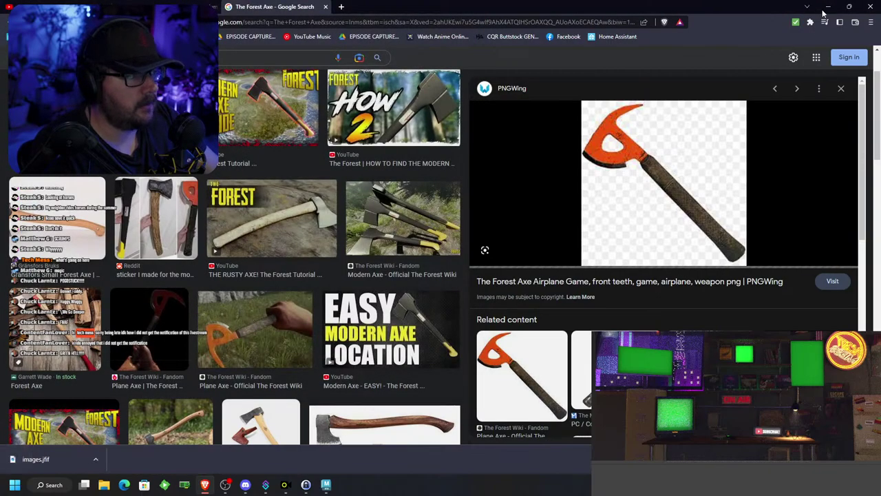
# Switch back to Maya and start a new, empty scene
pyautogui.click(828, 7)
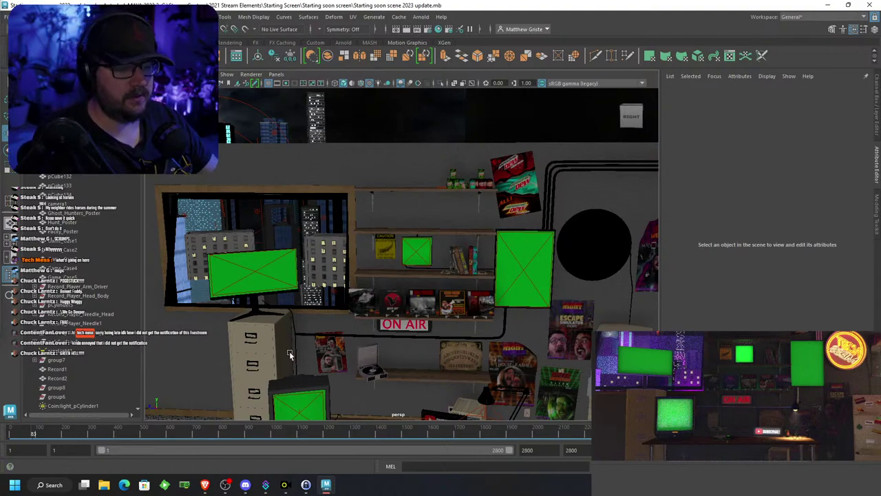
pyautogui.click(10, 16)
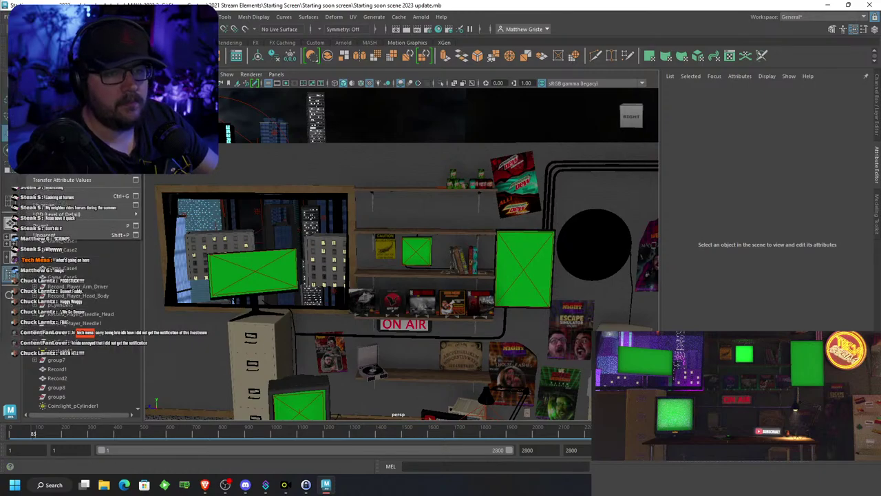
pyautogui.click(29, 29)
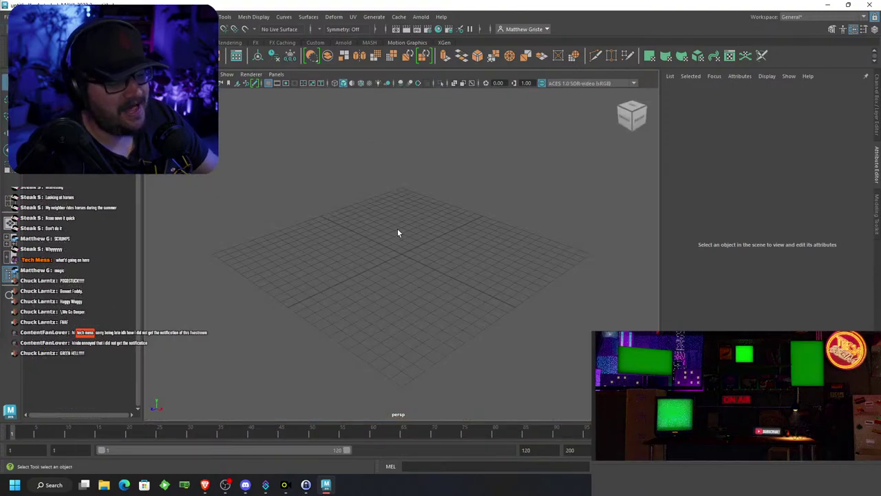
# Create a free image plane in the empty scene's perspective view
pyautogui.keyDown('alt'); pyautogui.moveTo(398, 234); pyautogui.dragTo(365, 283); pyautogui.keyUp('alt')
pyautogui.click(62, 16)
pyautogui.moveTo(41, 16)
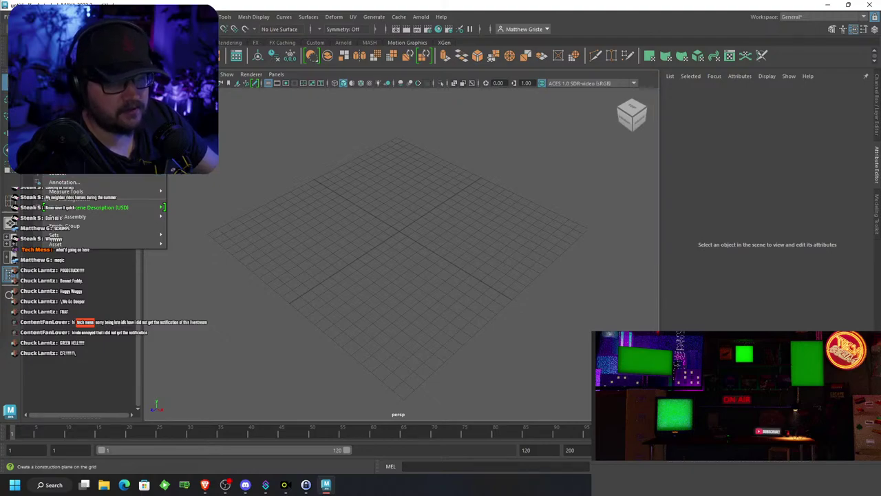
pyautogui.click(103, 207)
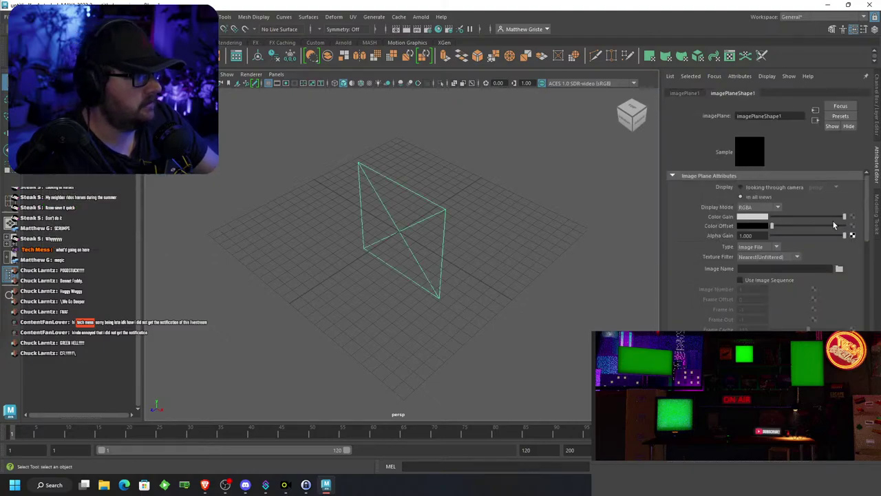
# Preview the Desktop images for the image plane and load Screenshot_2023-01-20_09-16-23.png into it
pyautogui.click(838, 269)
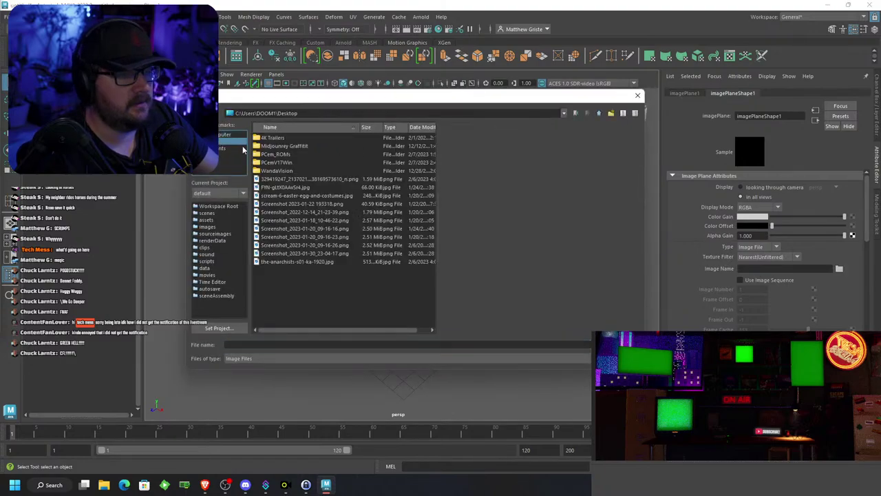
pyautogui.click(295, 261)
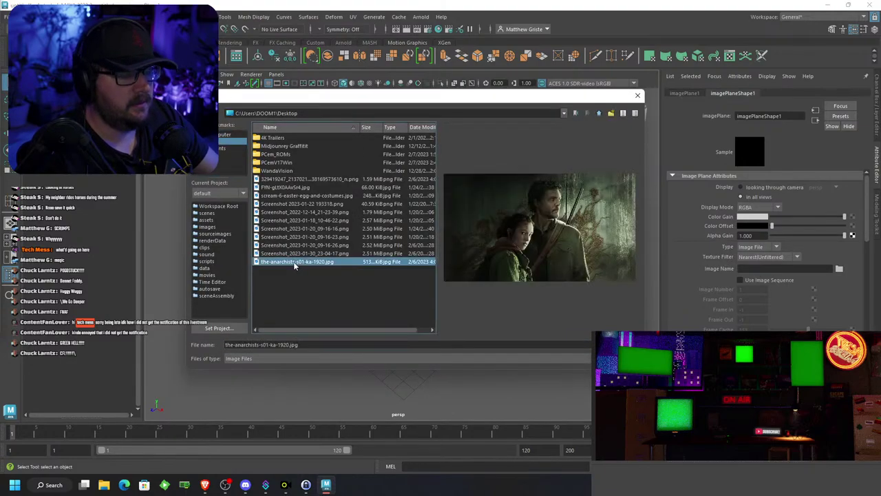
pyautogui.click(294, 198)
pyautogui.click(292, 189)
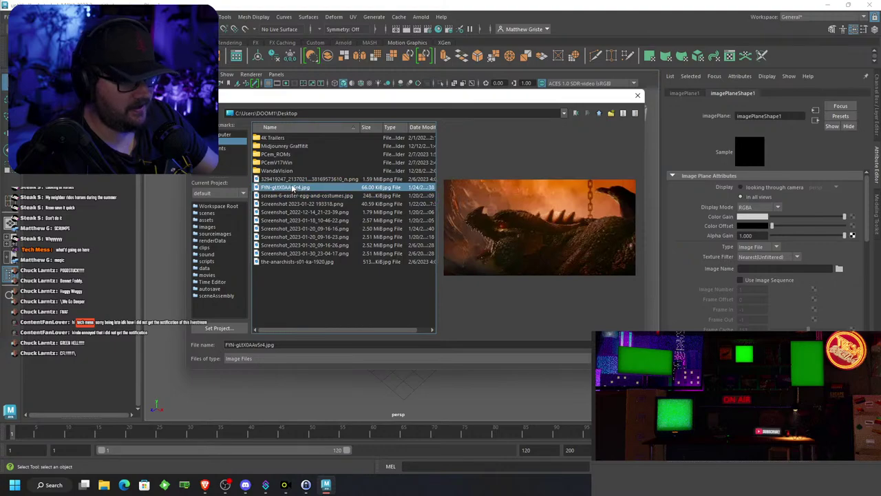
pyautogui.click(294, 179)
pyautogui.click(296, 187)
pyautogui.click(297, 195)
pyautogui.click(302, 203)
pyautogui.click(303, 213)
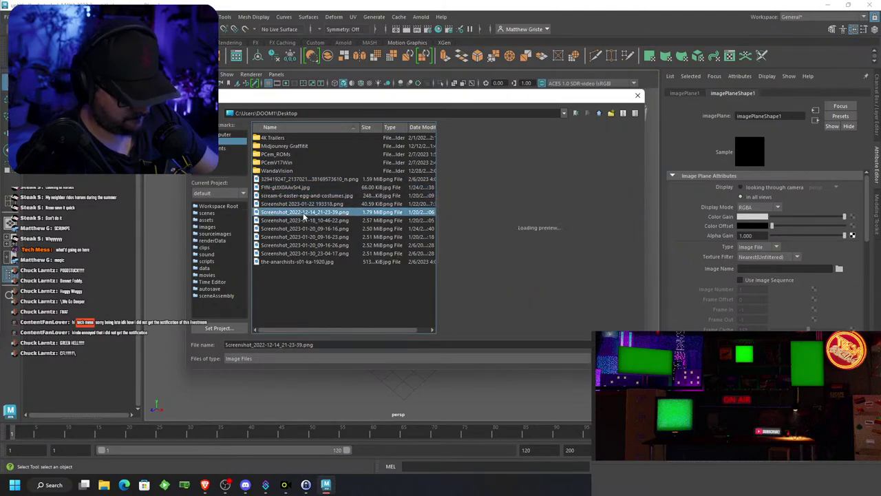
pyautogui.click(301, 229)
pyautogui.click(296, 212)
pyautogui.click(298, 197)
pyautogui.click(303, 236)
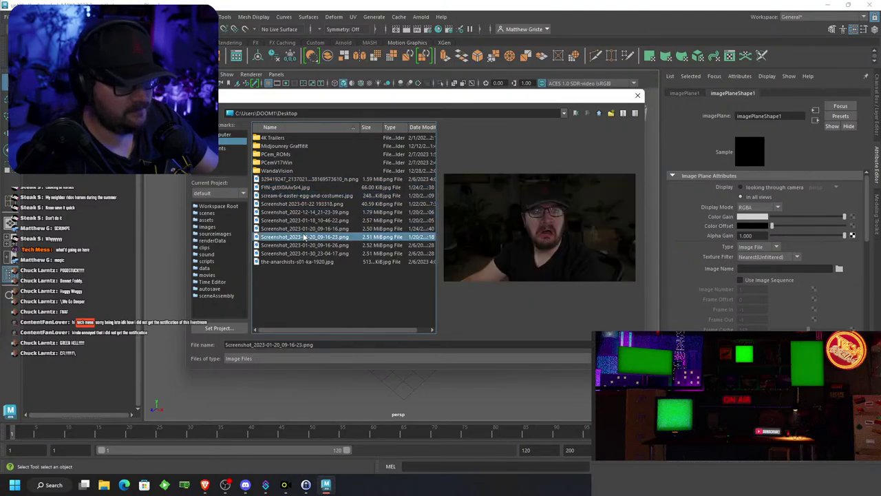
pyautogui.doubleClick(304, 237)
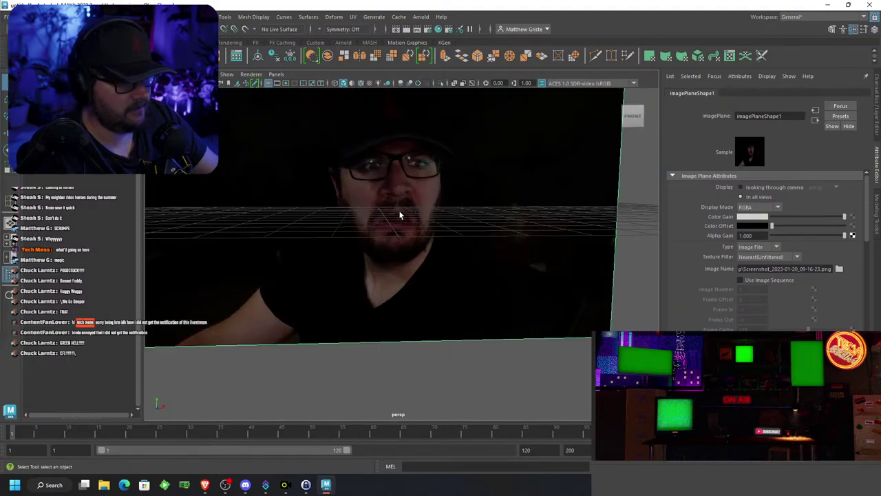
pyautogui.scroll(-3, 399, 214)
pyautogui.keyDown('alt'); pyautogui.moveTo(381, 241); pyautogui.dragTo(377, 263, button='middle'); pyautogui.keyUp('alt')
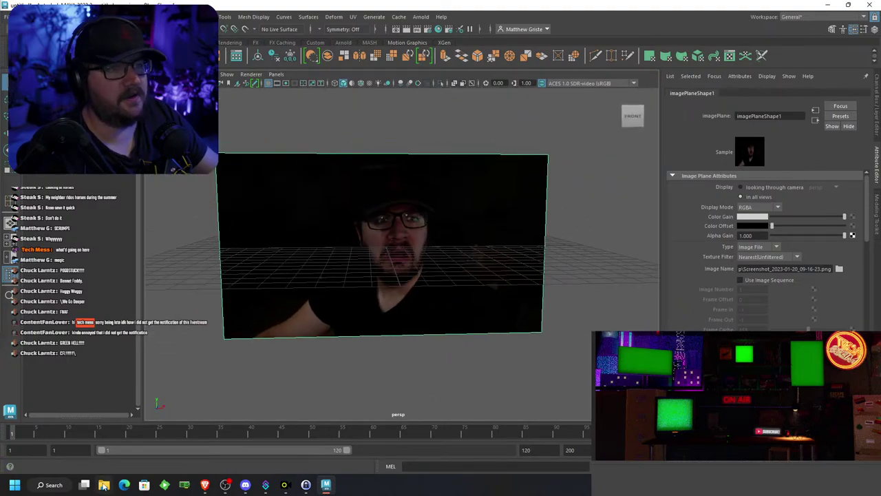
# Switch to the Brave browser and save the PNGWing axe picture to the Desktop again, overwriting the existing images file
pyautogui.click(204, 485)
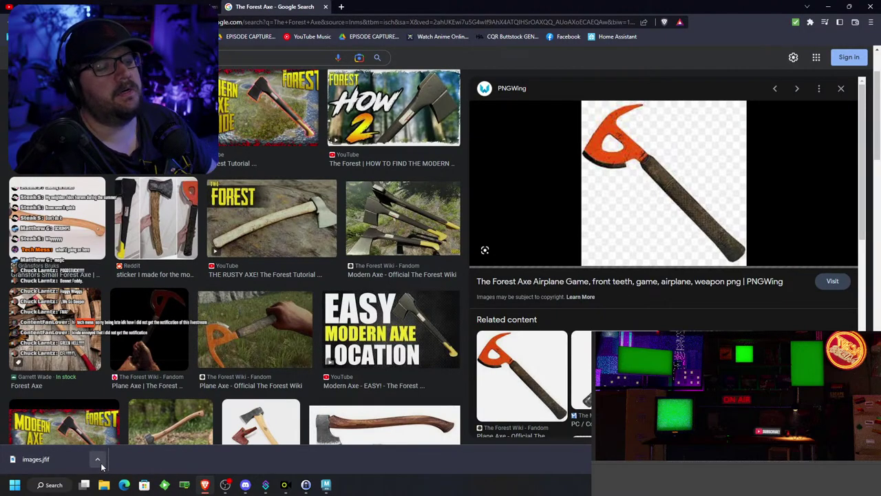
pyautogui.rightClick(671, 184)
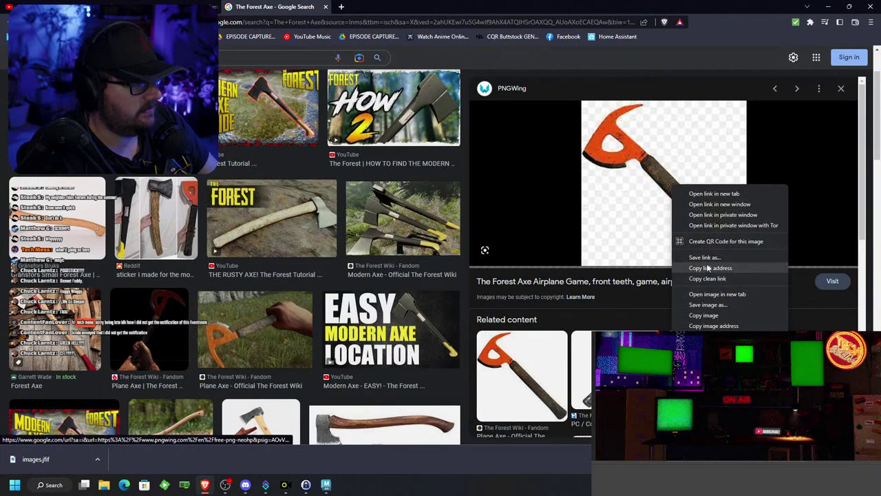
pyautogui.click(718, 305)
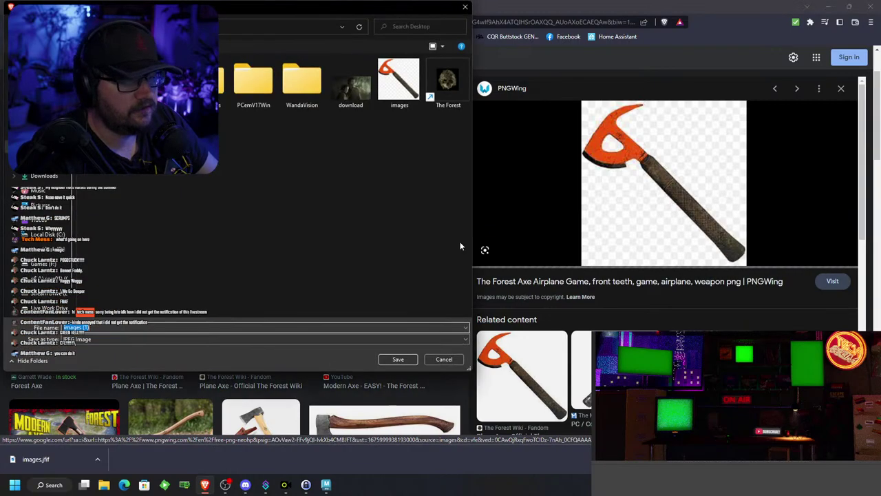
pyautogui.click(396, 89)
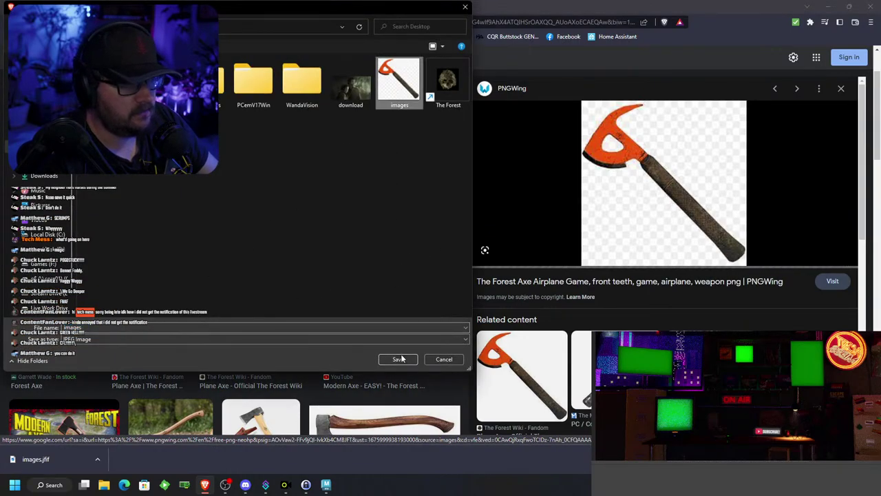
pyautogui.click(397, 359)
pyautogui.click(467, 245)
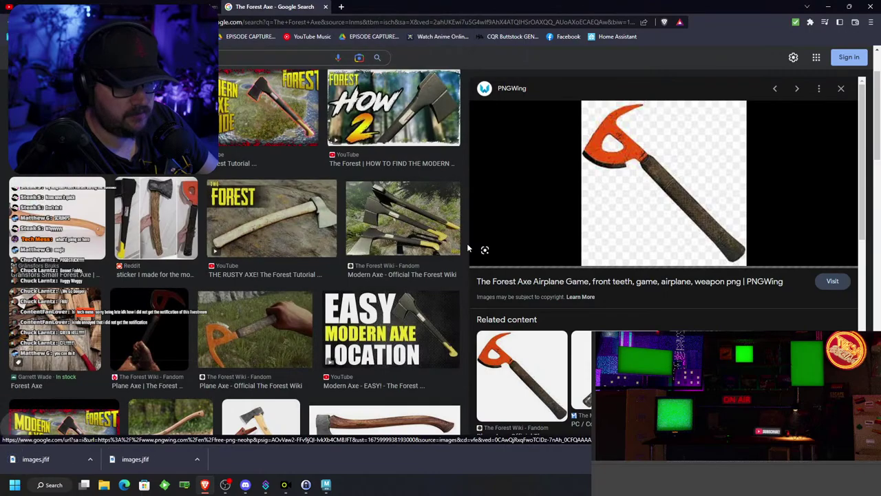
pyautogui.scroll(-1, 599, 307)
pyautogui.click(552, 319)
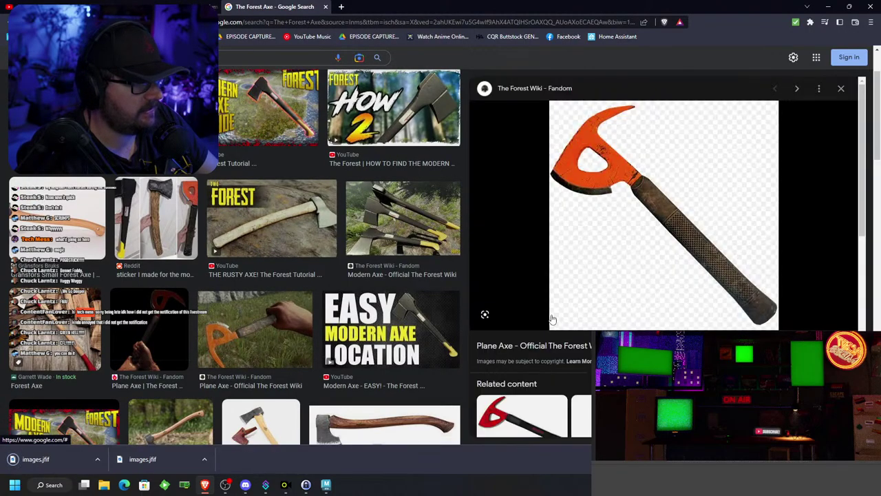
pyautogui.rightClick(652, 218)
pyautogui.click(688, 288)
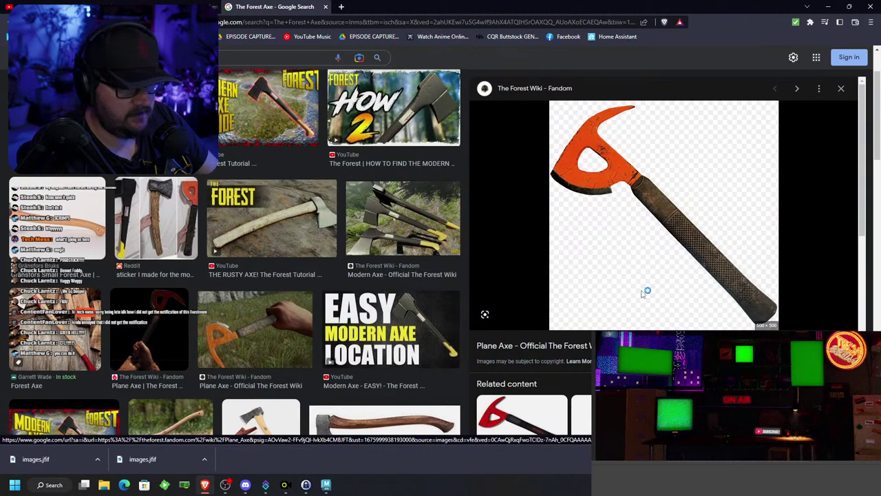
pyautogui.click(459, 361)
pyautogui.rightClick(599, 260)
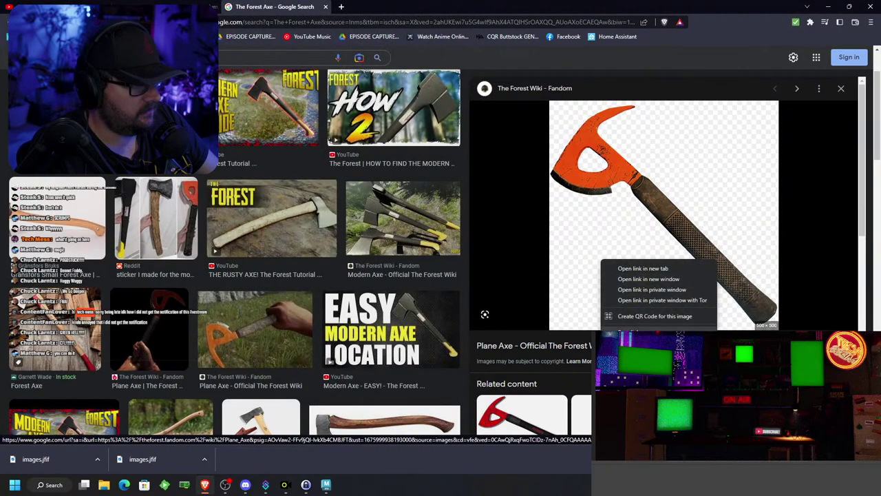
pyautogui.click(636, 329)
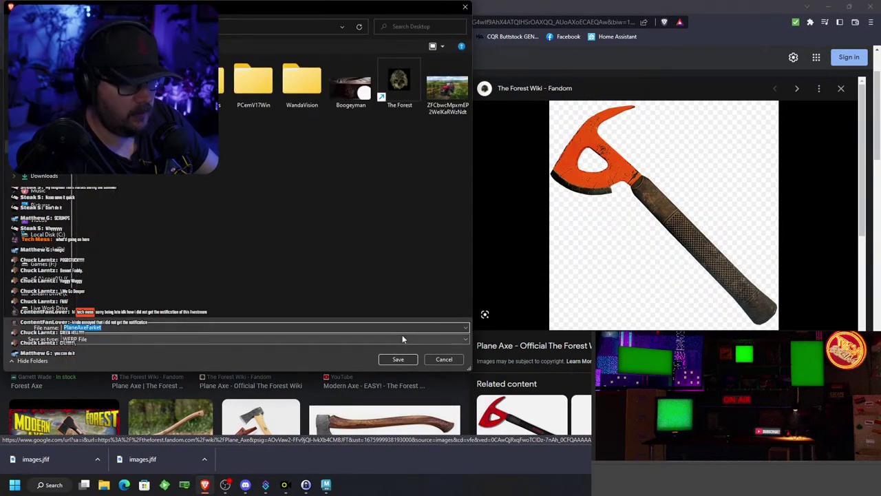
pyautogui.click(456, 340)
pyautogui.click(456, 344)
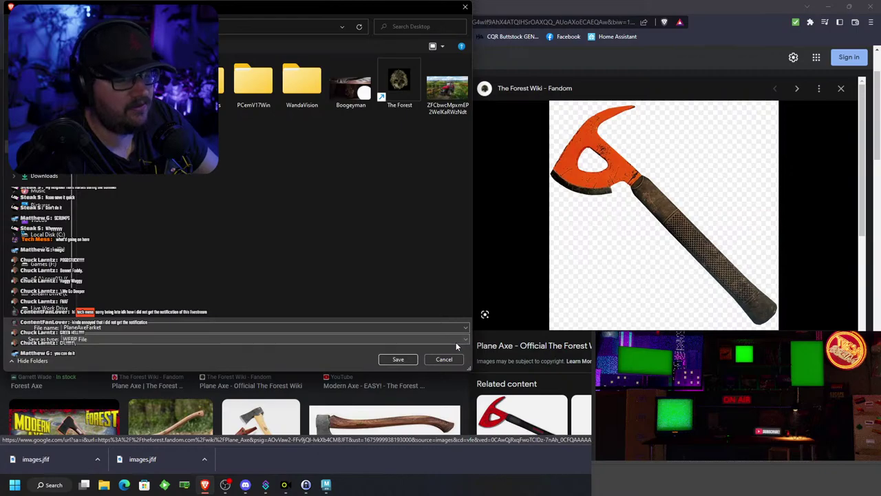
pyautogui.click(444, 359)
# Open the ifacademy.co.il plane axe photo from the related images and save it to the Desktop as qj2hoppjslk51.webp
pyautogui.scroll(-3, 512, 331)
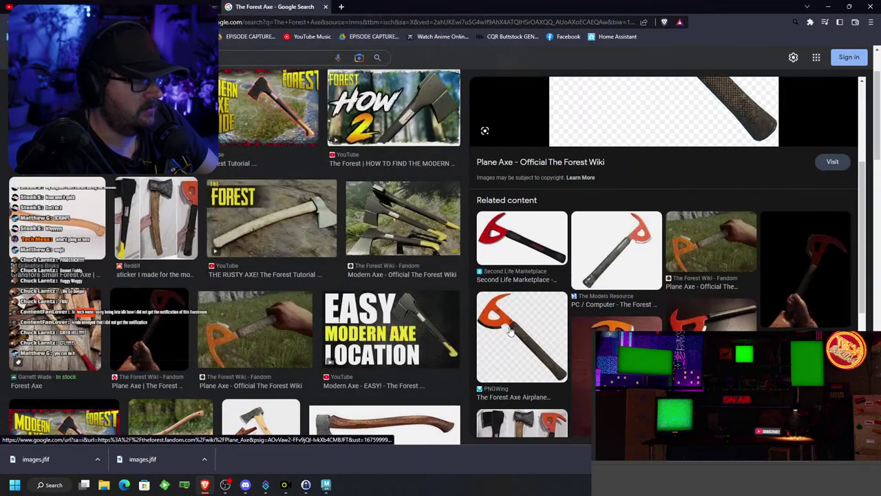
pyautogui.click(613, 296)
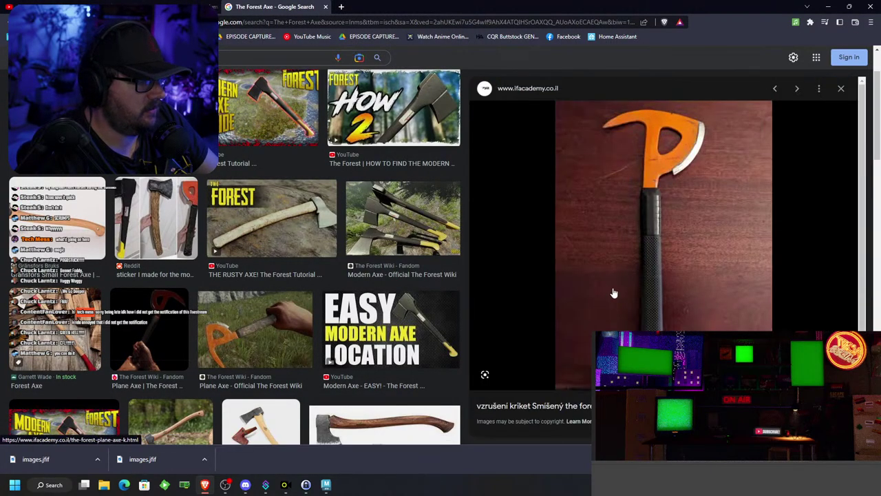
pyautogui.scroll(2, 623, 282)
pyautogui.rightClick(632, 268)
pyautogui.click(683, 199)
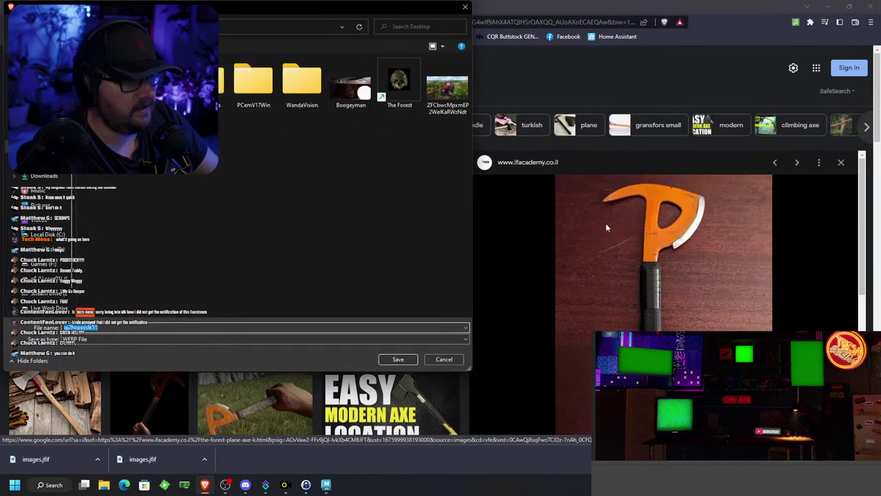
pyautogui.click(411, 361)
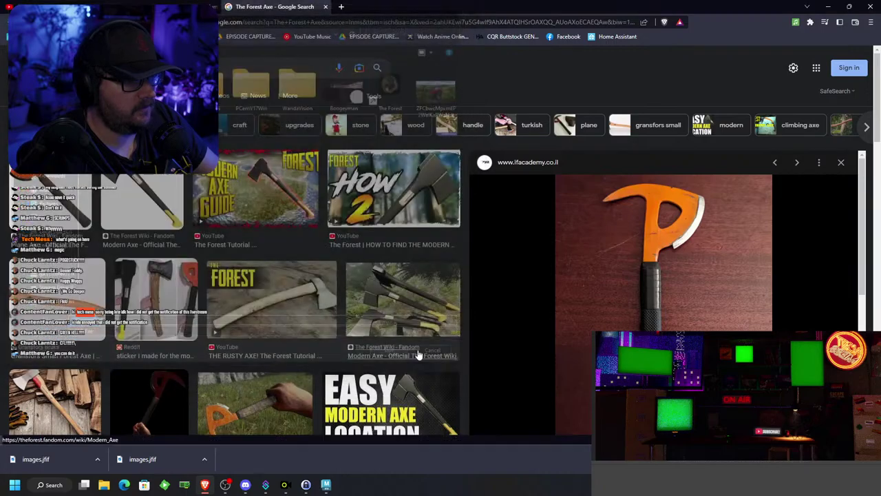
# Switch to Maya and look through the Desktop image previews for the image plane, leaving the file browser without choosing one
pyautogui.hotkey('alt', 'Tab')
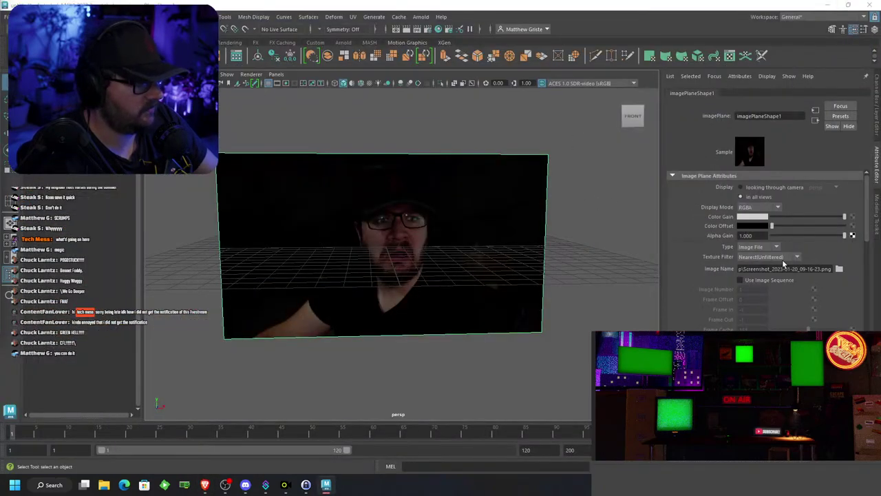
pyautogui.click(840, 269)
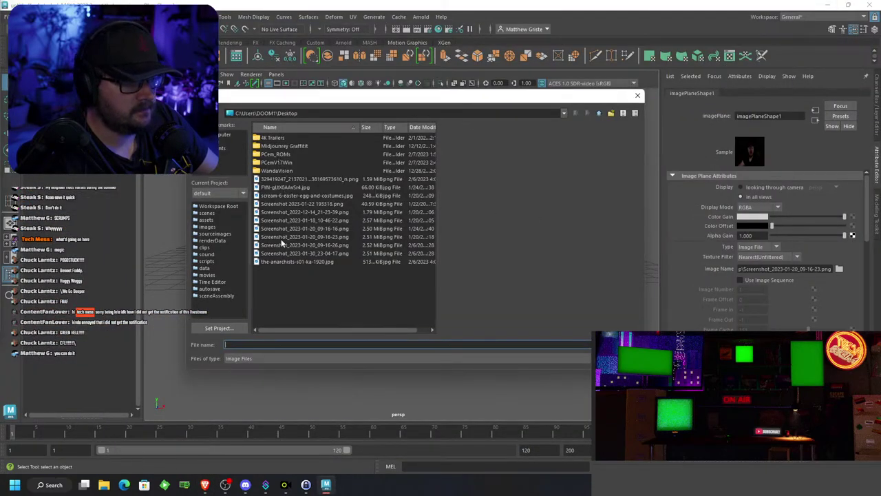
pyautogui.click(286, 263)
pyautogui.click(289, 254)
pyautogui.click(290, 245)
pyautogui.click(290, 196)
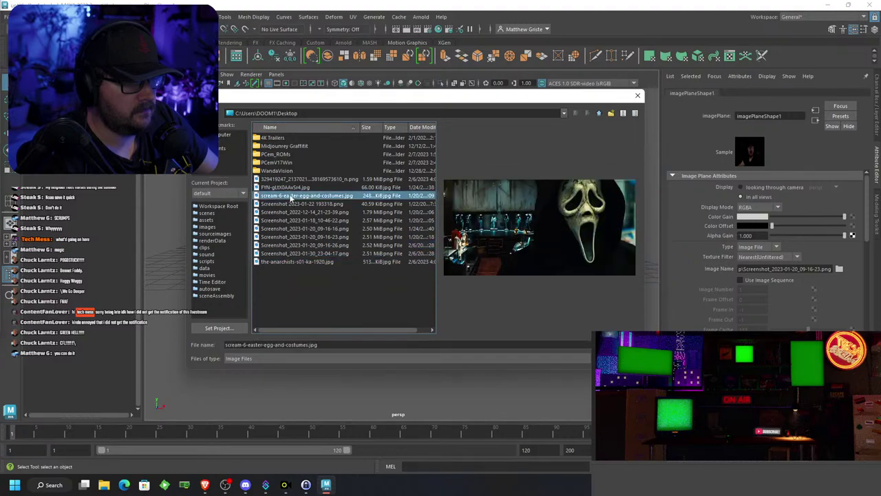
pyautogui.click(289, 187)
pyautogui.click(290, 182)
pyautogui.click(298, 204)
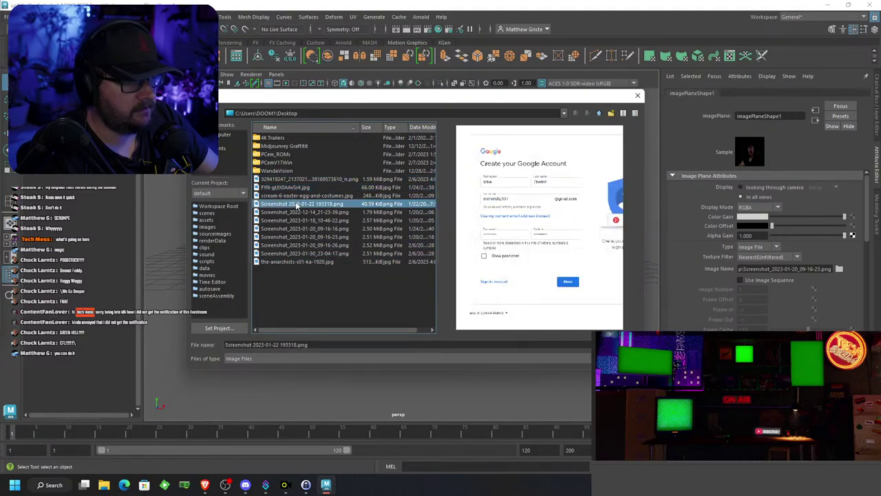
pyautogui.click(299, 228)
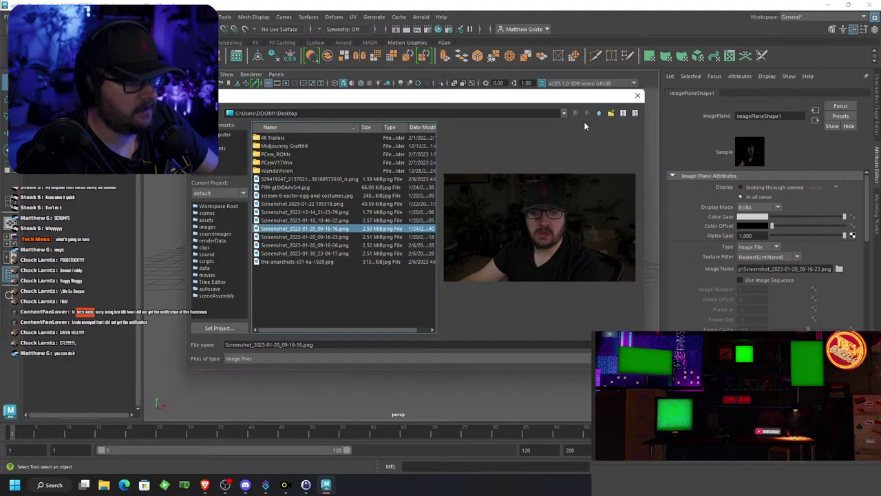
pyautogui.click(638, 95)
# Switch to Brave, reduce the page zoom to 90%, and capture the whole orange plane axe photo with the Snipping Tool
pyautogui.click(204, 485)
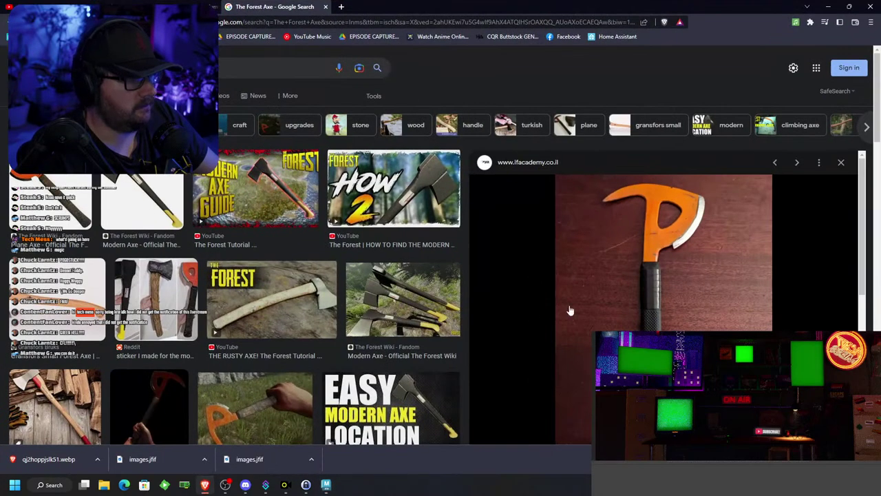
pyautogui.scroll(-1, 642, 283)
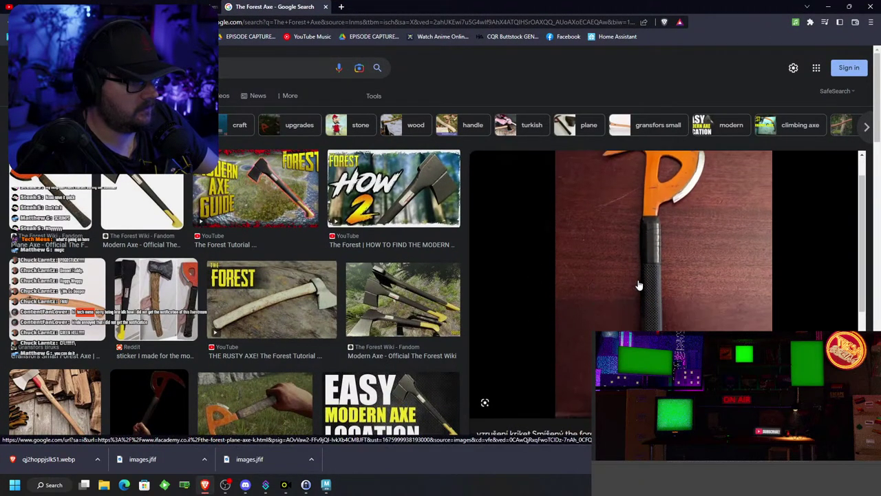
pyautogui.keyDown('ctrl'); pyautogui.scroll(-1, 638, 284); pyautogui.keyUp('ctrl')
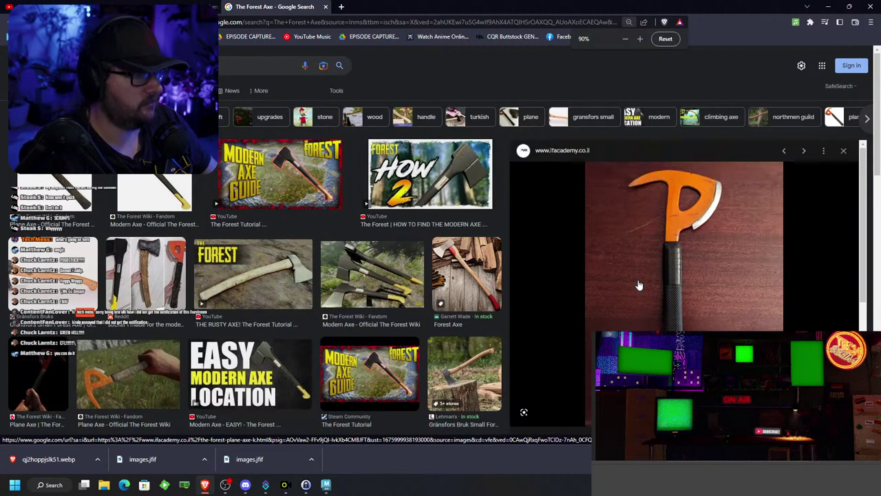
pyautogui.click(65, 485)
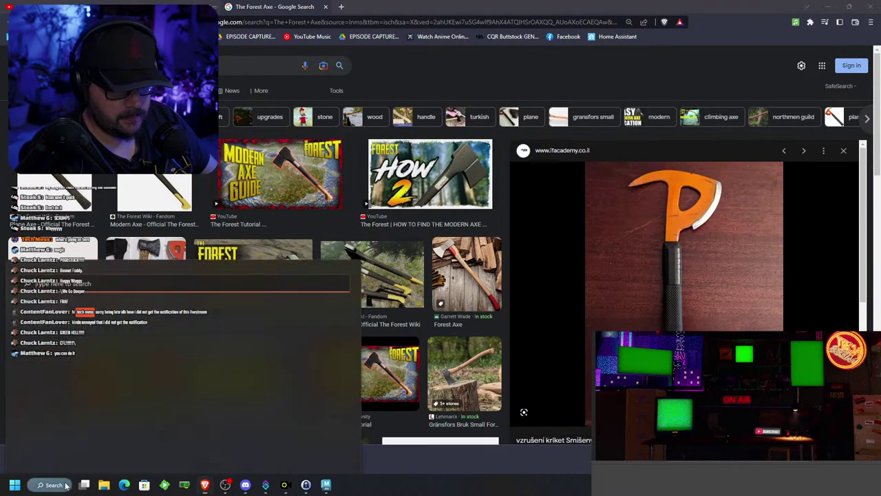
pyautogui.write('sni')
pyautogui.press('Return')
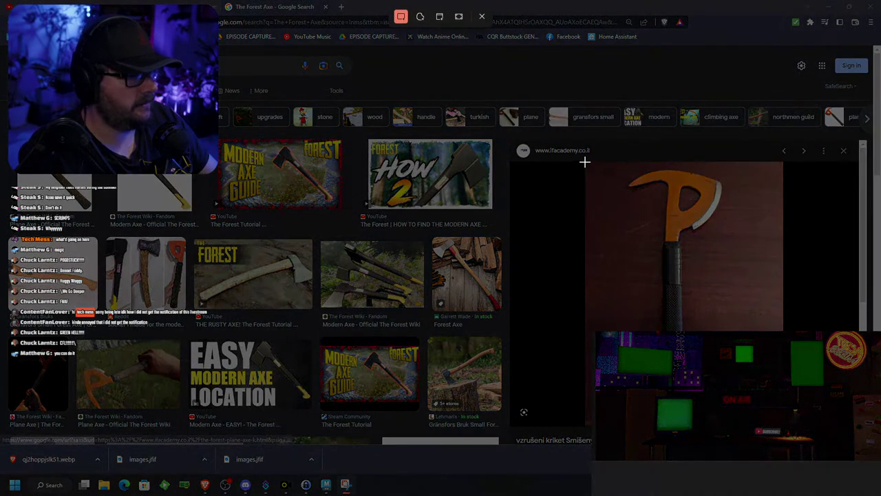
pyautogui.moveTo(585, 161); pyautogui.dragTo(783, 426)
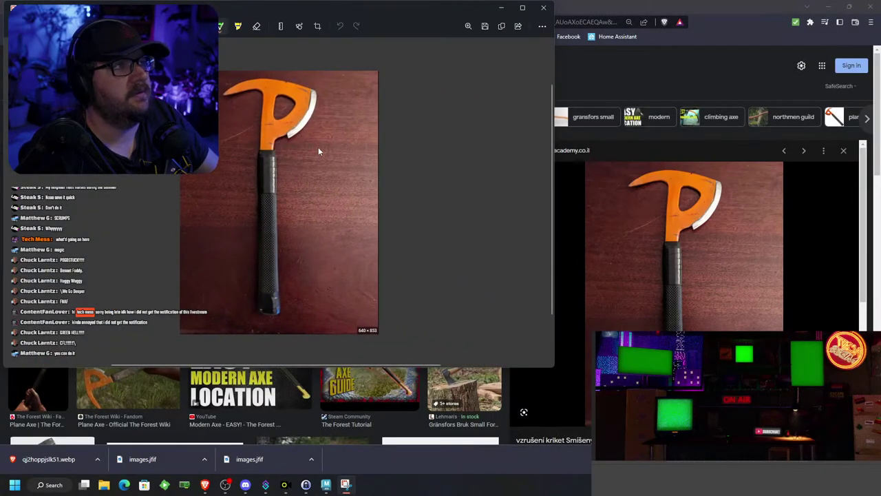
pyautogui.rightClick(287, 162)
pyautogui.click(295, 153)
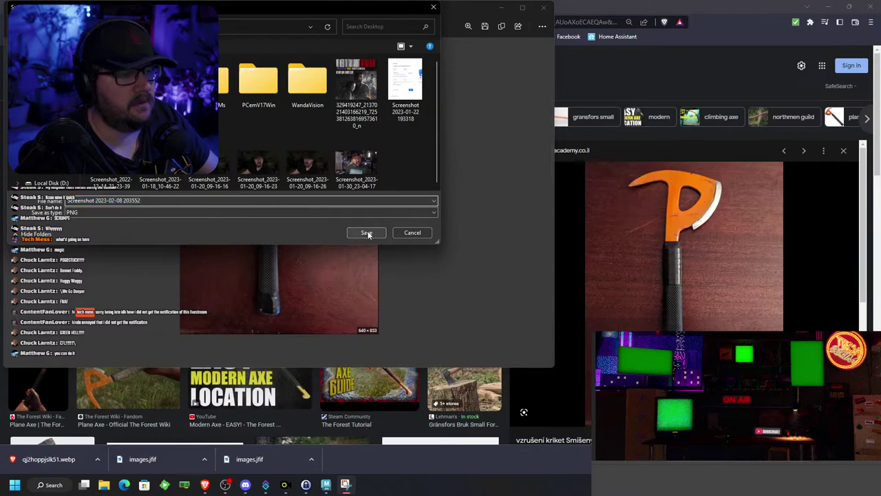
pyautogui.click(366, 232)
pyautogui.click(543, 7)
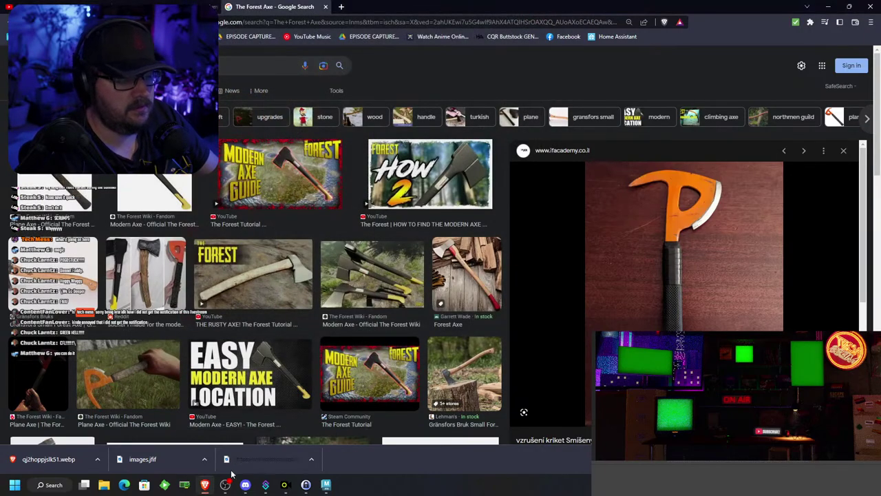
# Switch to Maya and load Screenshot 2023-02-08 203552.png from the Desktop into the image plane
pyautogui.click(326, 485)
pyautogui.click(839, 269)
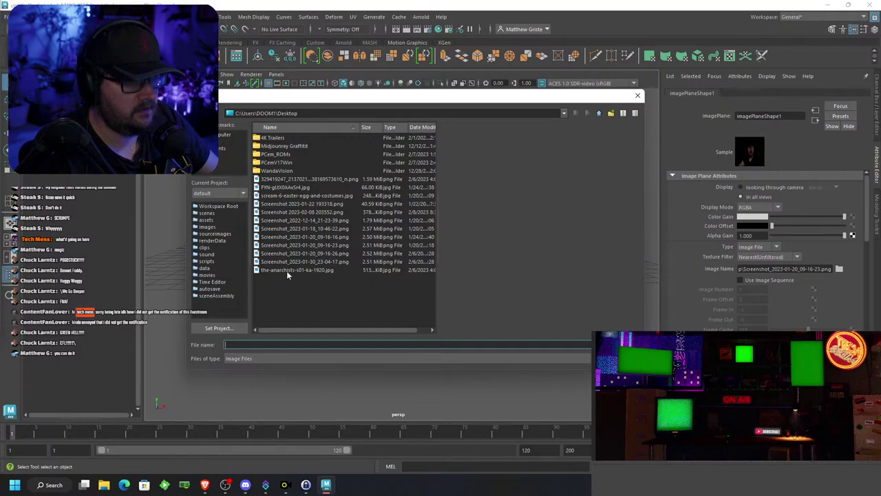
pyautogui.click(290, 198)
pyautogui.click(288, 180)
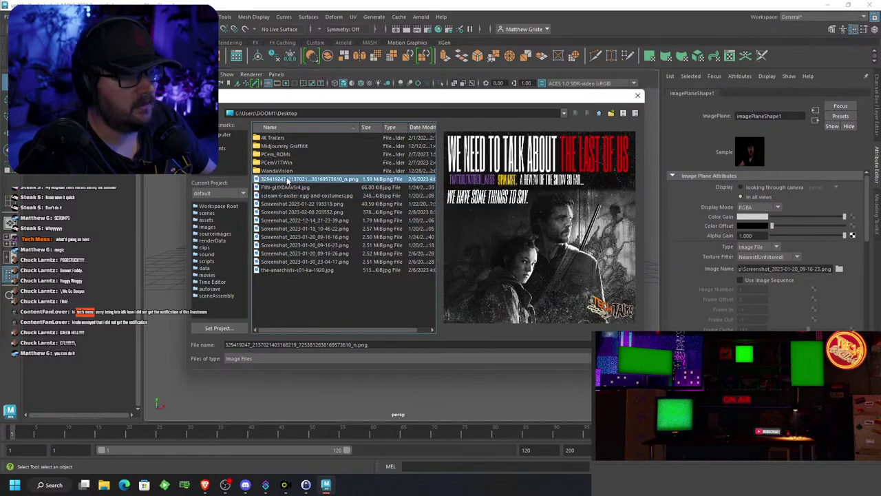
pyautogui.press('Down')
pyautogui.press('Down')
pyautogui.press('Down')
pyautogui.press('Down')
pyautogui.press('Down')
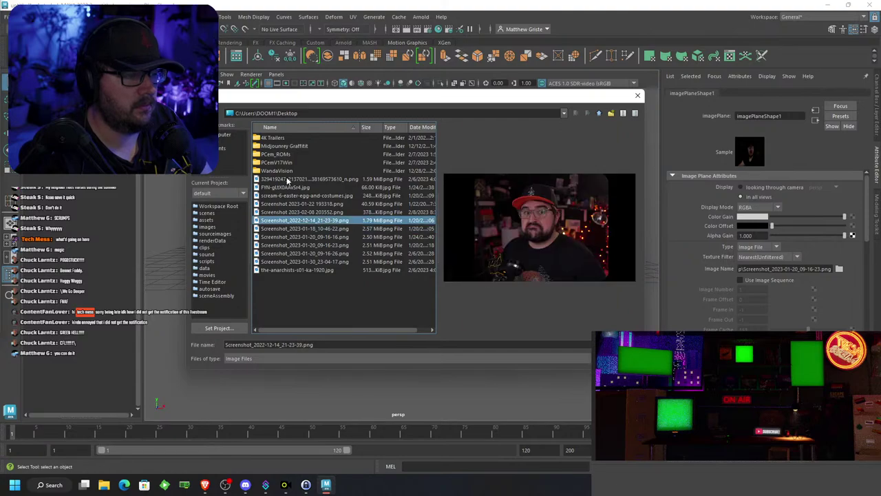
pyautogui.press('Up')
pyautogui.doubleClick(312, 212)
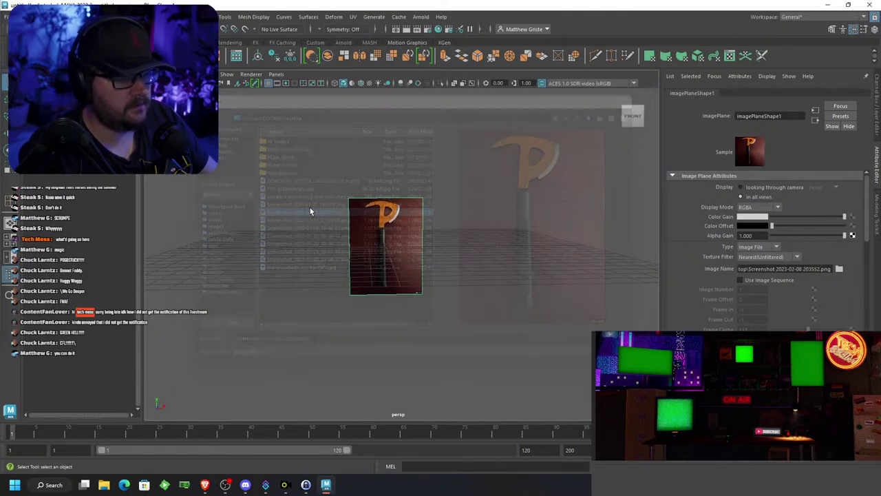
# Rotate the axe image plane about -90 degrees around X so it lies flat on the grid, and enlarge it
pyautogui.press('e')
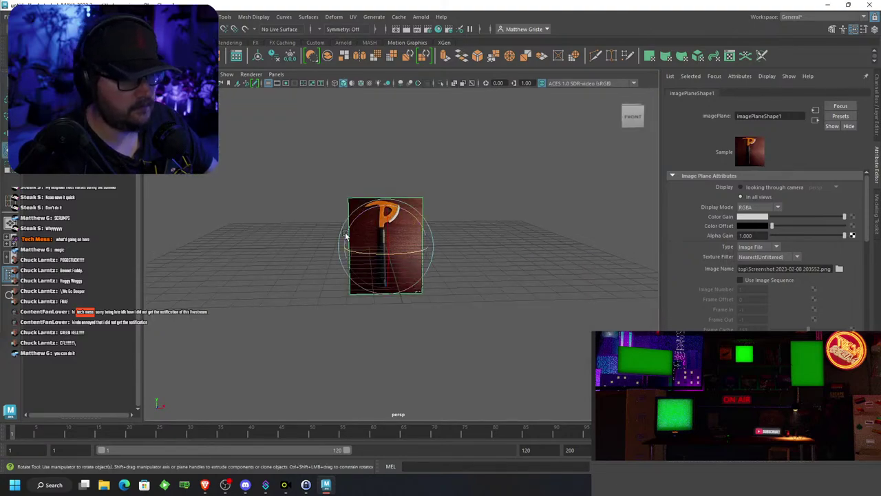
pyautogui.moveTo(387, 231); pyautogui.dragTo(421, 211)
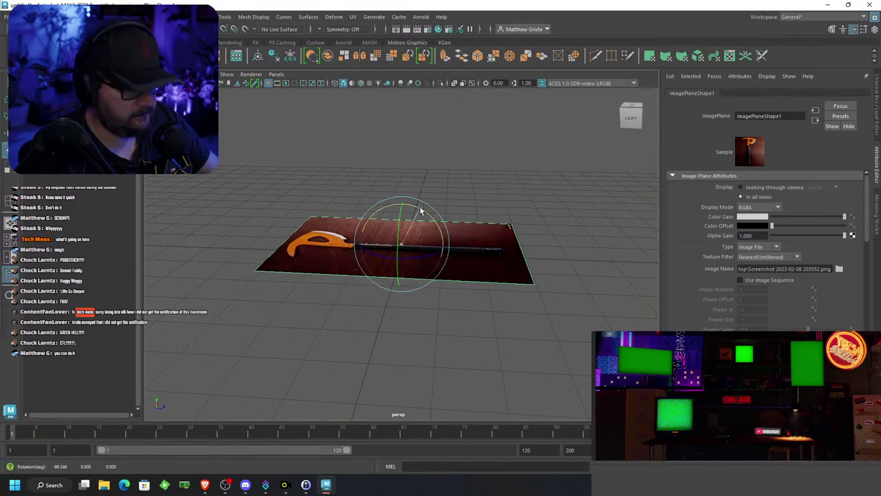
pyautogui.scroll(-5, 468, 234)
pyautogui.keyDown('alt'); pyautogui.moveTo(492, 232); pyautogui.dragTo(372, 283); pyautogui.keyUp('alt')
pyautogui.press('r')
pyautogui.click(489, 158)
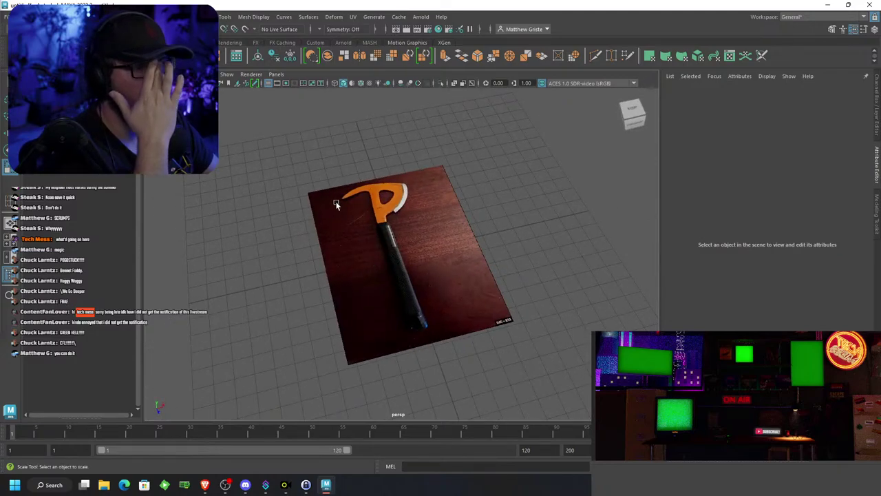
# Create a polygon cube and move it along Z to about -4.1, onto the axe head in the reference image
pyautogui.click(40, 56)
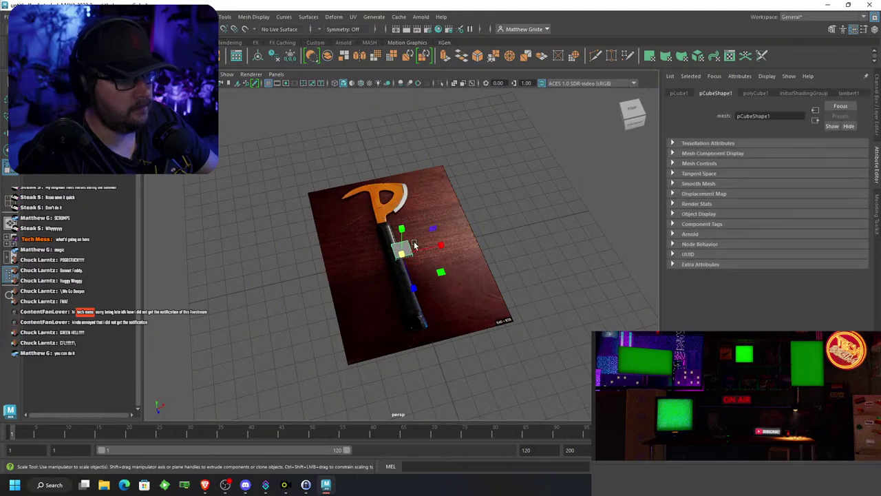
pyautogui.press('w')
pyautogui.moveTo(411, 284)
pyautogui.mouseDown()
pyautogui.moveTo(385, 236)
pyautogui.moveTo(424, 243)
pyautogui.moveTo(400, 265)
pyautogui.moveTo(405, 270)
pyautogui.mouseUp()
pyautogui.scroll(-3, 414, 222)
pyautogui.scroll(4, 413, 218)
pyautogui.press('f')
pyautogui.scroll(-5, 394, 214)
pyautogui.scroll(-2, 414, 253)
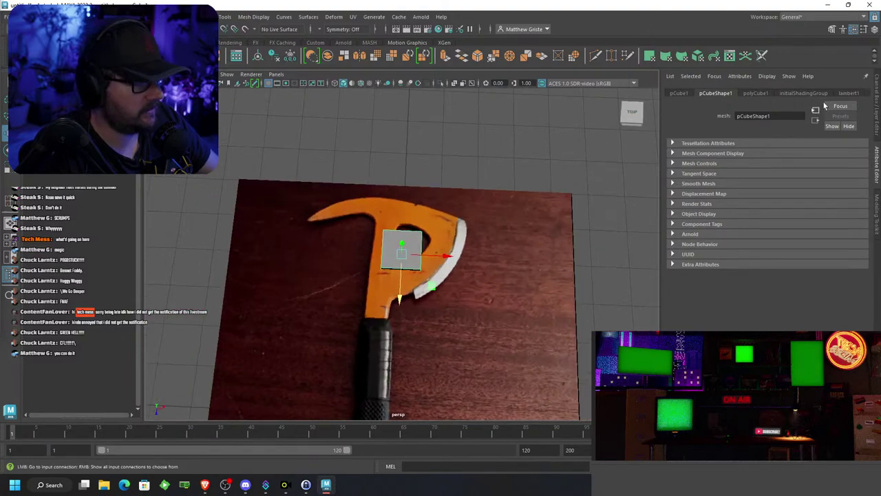
# Set the cube's width, height and depth subdivisions to 2 and scale it uniformly to about 1.44
pyautogui.click(875, 29)
pyautogui.click(789, 197)
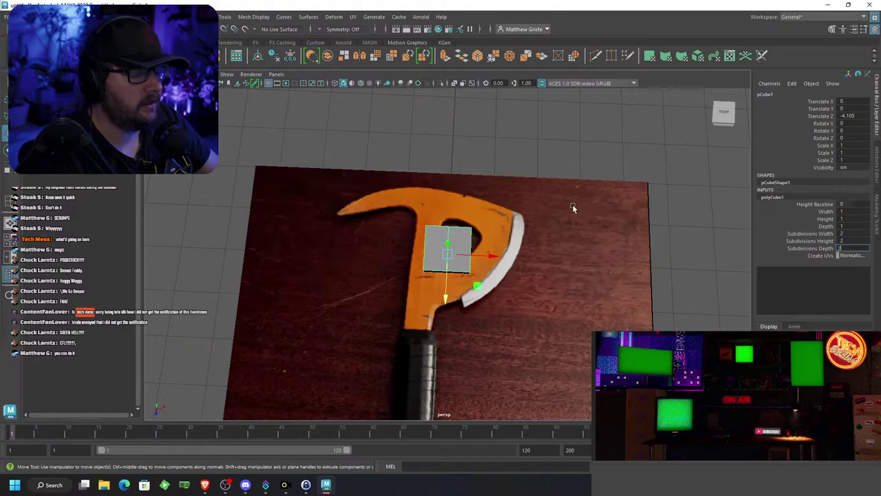
pyautogui.keyDown('alt'); pyautogui.moveTo(572, 201); pyautogui.dragTo(439, 277); pyautogui.keyUp('alt')
pyautogui.press('e')
pyautogui.press('r')
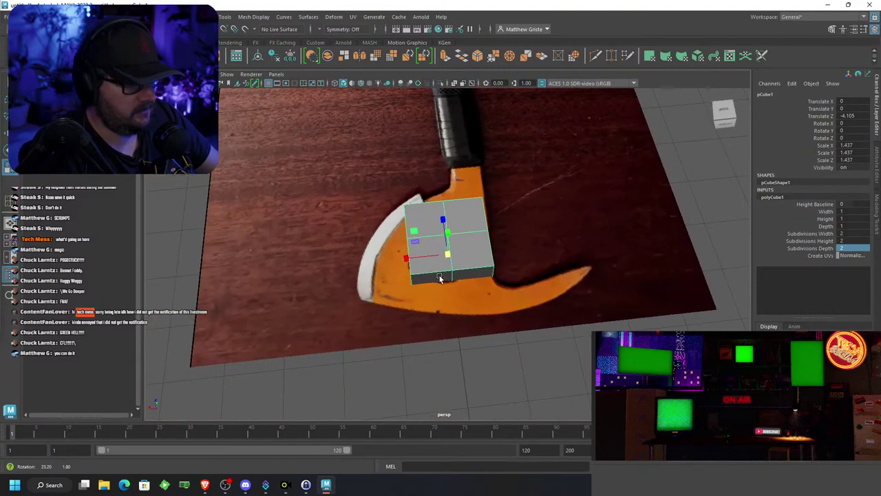
# Move the middle and blade-side vertices of the cube's top end out to the axe head's upper outline
pyautogui.moveTo(452, 266); pyautogui.dragTo(403, 214, button='right')
pyautogui.moveTo(492, 337); pyautogui.dragTo(458, 296)
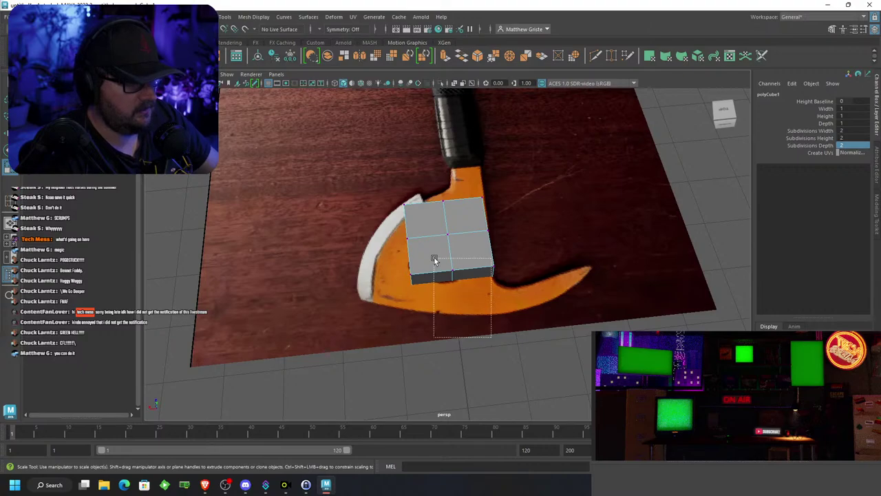
pyautogui.moveTo(434, 259); pyautogui.dragTo(450, 270)
pyautogui.press('w')
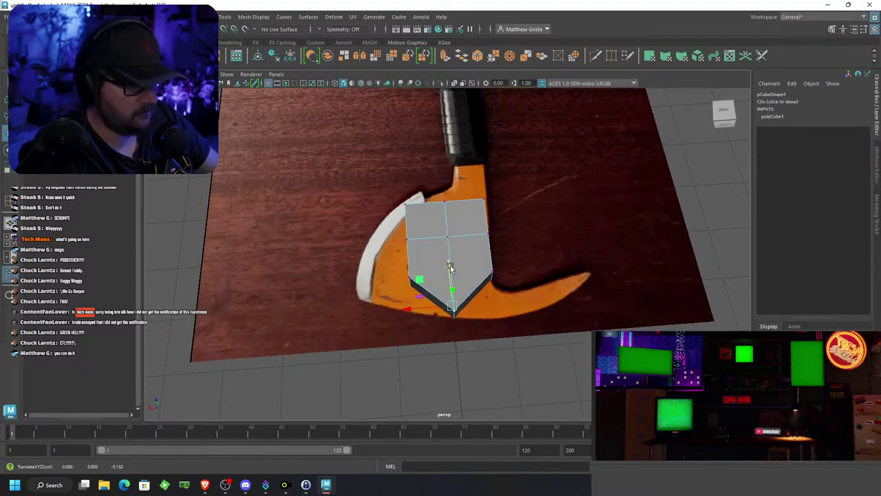
pyautogui.moveTo(369, 262); pyautogui.dragTo(437, 324)
pyautogui.moveTo(408, 241); pyautogui.dragTo(556, 260)
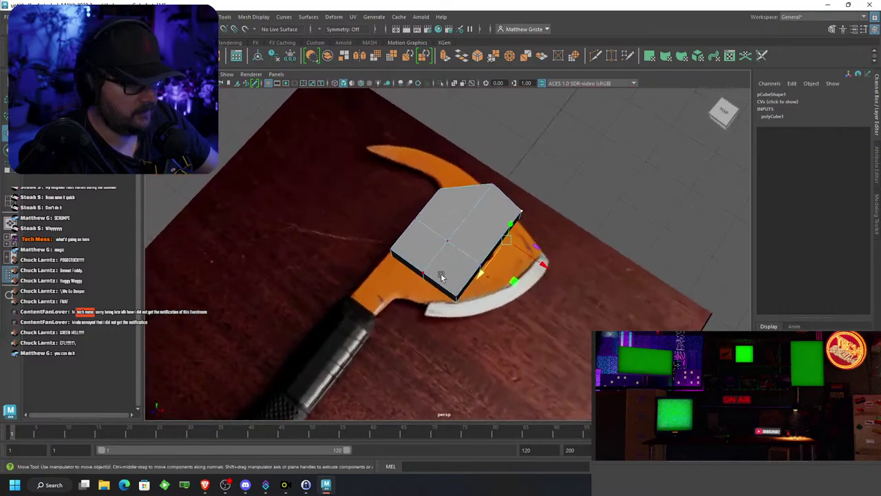
# Move the cube's handle-end vertices to follow the blade's lower tip and the straight edge of the axe neck
pyautogui.moveTo(448, 320)
pyautogui.mouseDown()
pyautogui.moveTo(440, 334)
pyautogui.moveTo(470, 337)
pyautogui.moveTo(411, 336)
pyautogui.moveTo(436, 302)
pyautogui.moveTo(448, 307)
pyautogui.mouseUp()
pyautogui.moveTo(385, 256); pyautogui.dragTo(444, 274)
pyautogui.moveTo(366, 262); pyautogui.dragTo(419, 344)
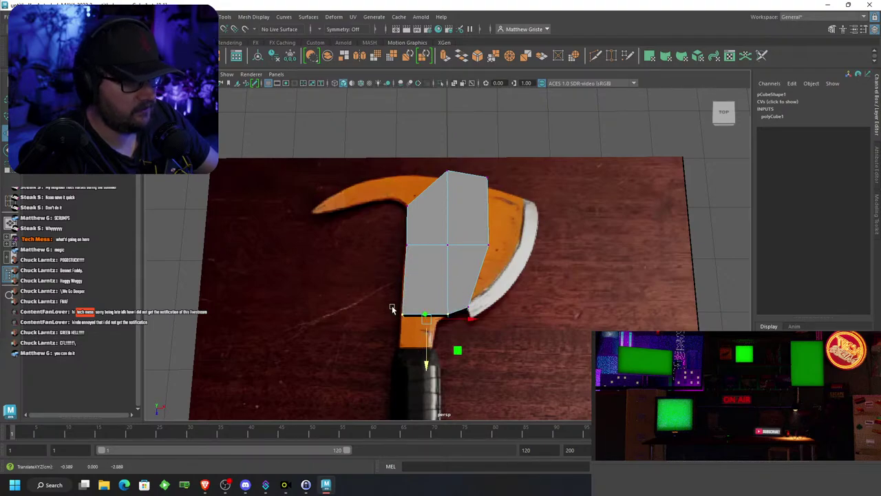
pyautogui.moveTo(381, 293); pyautogui.dragTo(432, 322)
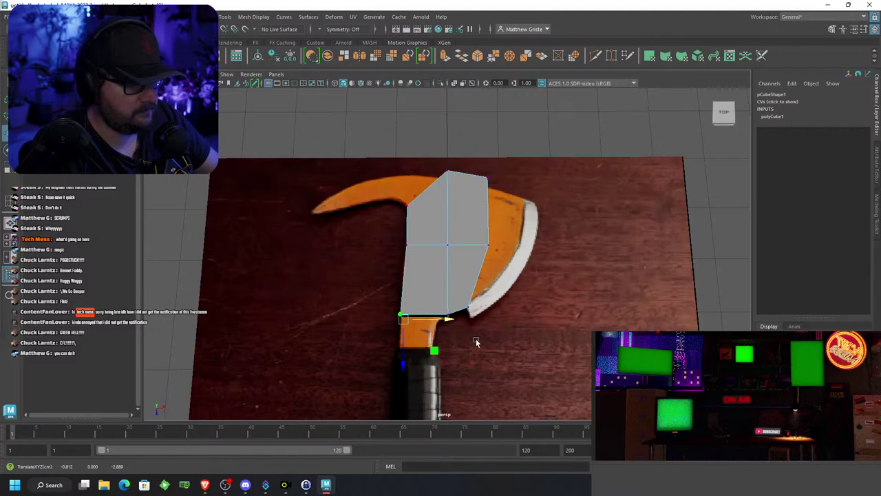
pyautogui.keyDown('alt'); pyautogui.moveTo(475, 342); pyautogui.dragTo(521, 286); pyautogui.keyUp('alt')
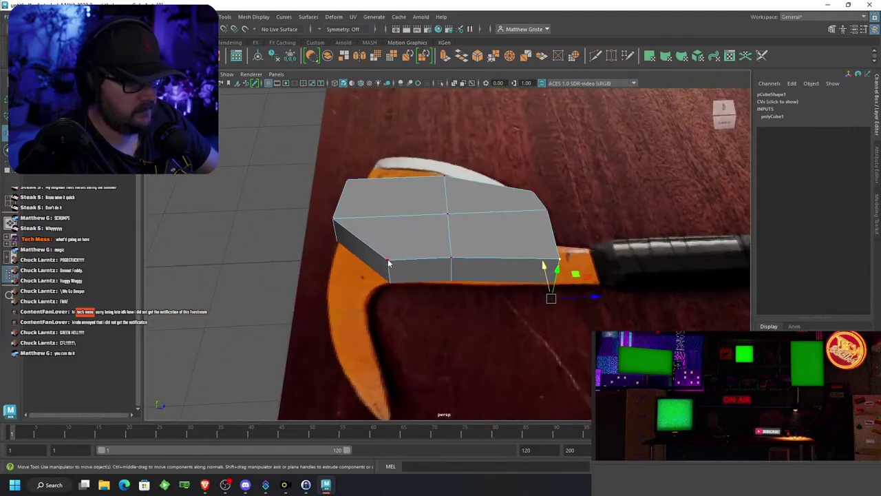
pyautogui.moveTo(388, 263); pyautogui.dragTo(386, 236, button='right')
pyautogui.keyDown('alt'); pyautogui.moveTo(377, 251); pyautogui.dragTo(426, 218); pyautogui.keyUp('alt')
pyautogui.press('e')
pyautogui.press('q')
pyautogui.press('r')
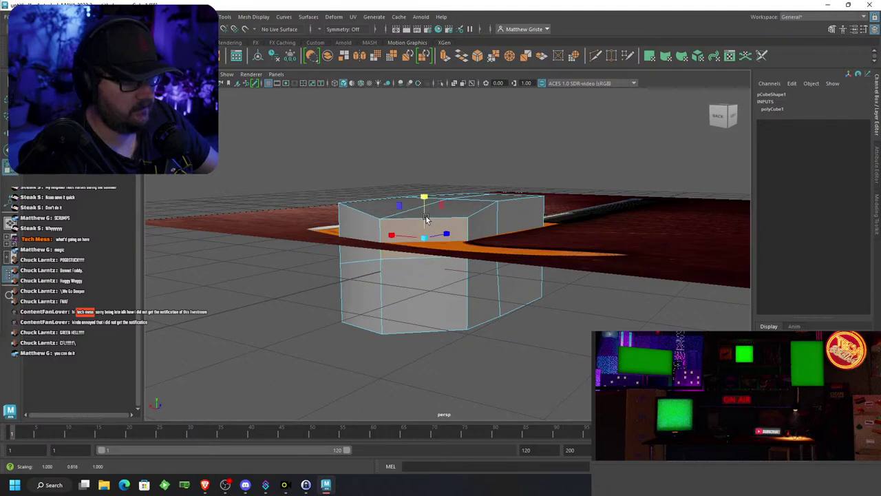
pyautogui.hotkey('ctrl', 'z')
# Flatten the whole cube to about 0.14 along Y and raise it to about 0.34 in Y
pyautogui.moveTo(459, 215); pyautogui.dragTo(494, 200, button='right')
pyautogui.moveTo(447, 214); pyautogui.dragTo(395, 211)
pyautogui.press('w')
# Extrude the slanted corner faces toward the axe's spike by about 0.33, scaling them to about 0.69 in local X
pyautogui.rightClick(394, 212)
pyautogui.click(396, 239)
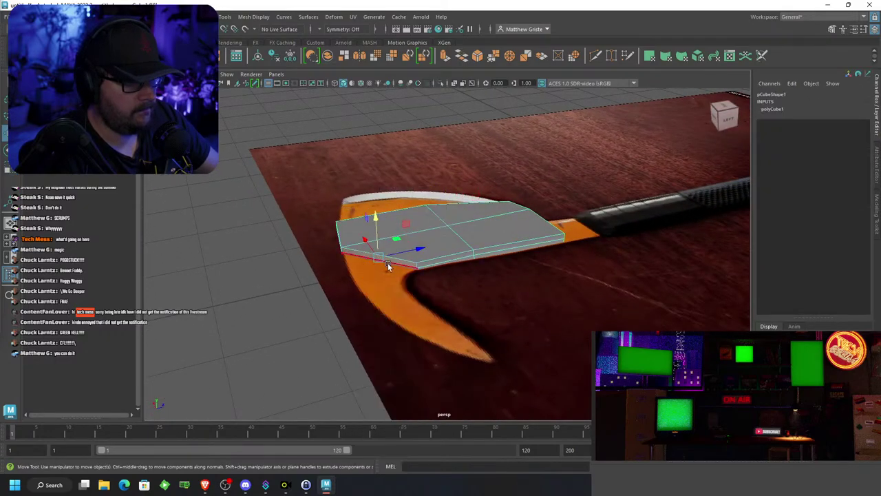
pyautogui.click(403, 256)
pyautogui.keyDown('alt'); pyautogui.moveTo(403, 256); pyautogui.dragTo(427, 258); pyautogui.keyUp('alt')
pyautogui.press('space')
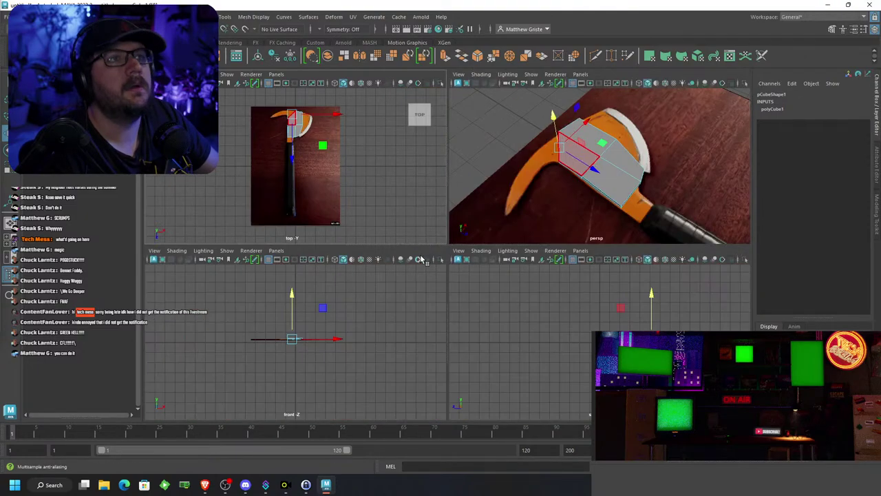
pyautogui.scroll(3, 369, 221)
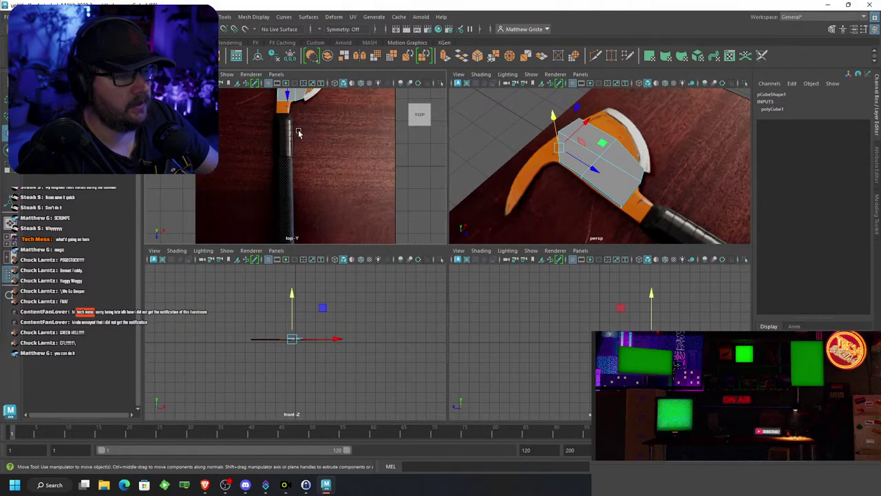
pyautogui.press('space')
pyautogui.scroll(4, 441, 213)
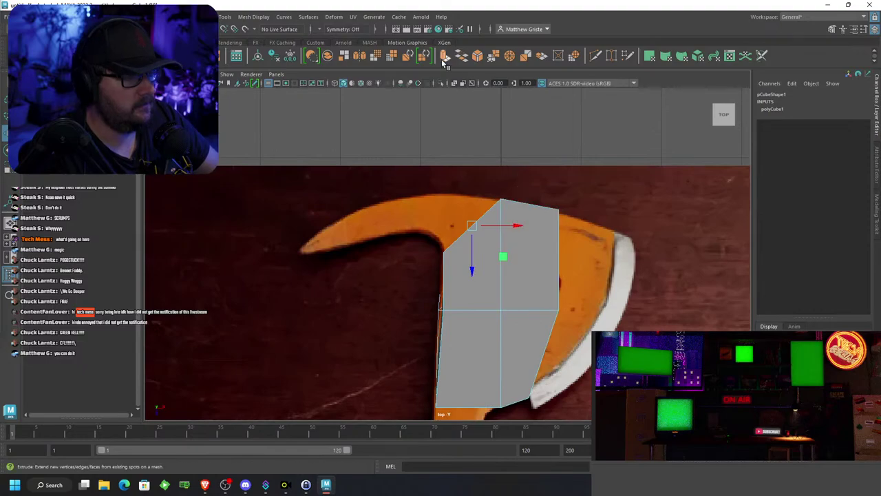
pyautogui.click(445, 56)
pyautogui.scroll(4, 470, 183)
pyautogui.moveTo(465, 182)
pyautogui.mouseDown()
pyautogui.moveTo(453, 170)
pyautogui.moveTo(484, 150)
pyautogui.moveTo(474, 162)
pyautogui.mouseUp()
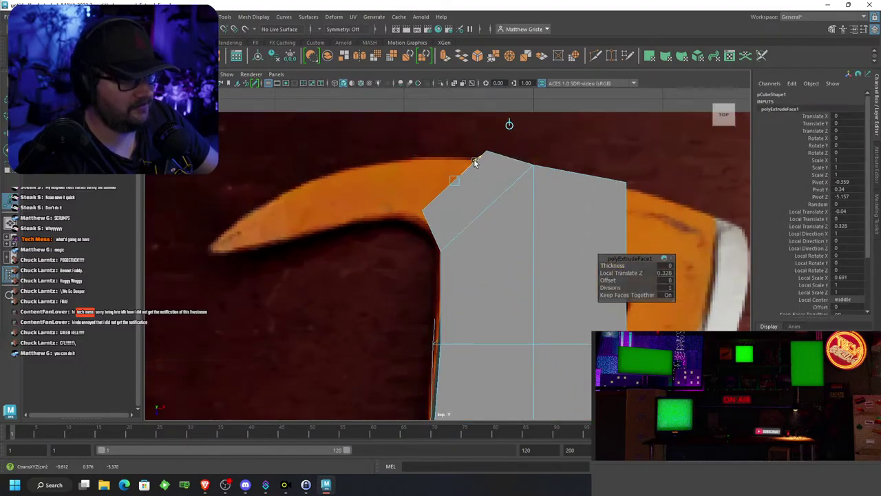
# Extrude the same faces again about 0.28 into the spike, then rotate, scale and move them to follow its bend
pyautogui.hotkey('ctrl', 'e')
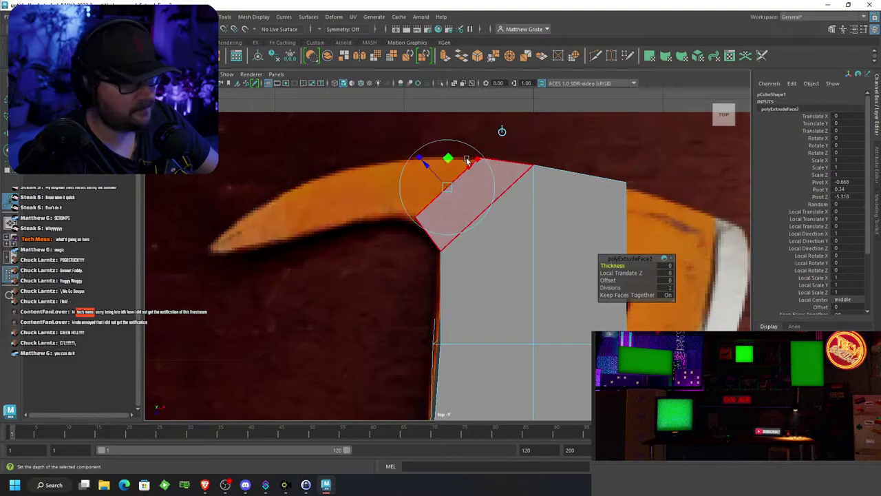
pyautogui.moveTo(424, 164); pyautogui.dragTo(388, 157)
pyautogui.moveTo(445, 140); pyautogui.dragTo(425, 129)
pyautogui.press('e')
pyautogui.press('w')
pyautogui.press('e')
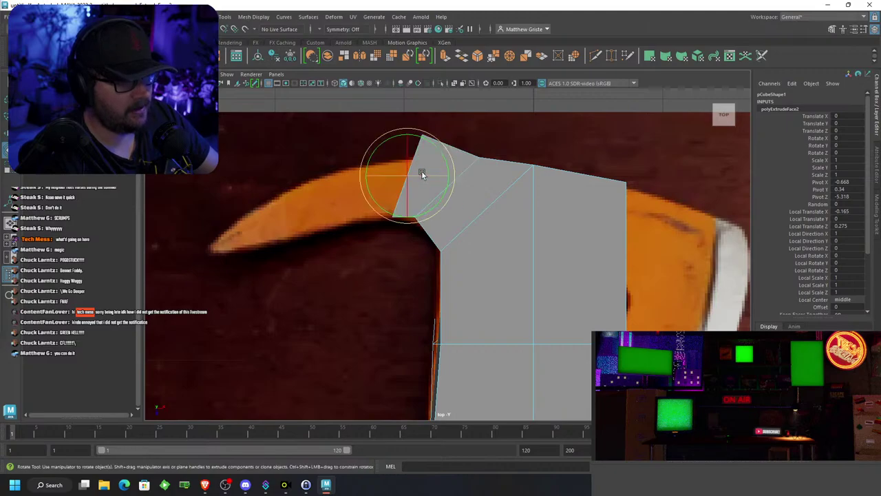
pyautogui.press('r')
pyautogui.moveTo(411, 180); pyautogui.dragTo(407, 203)
pyautogui.press('w')
# Move the end vertices of the second spike segment onto the spike's upper and lower outline
pyautogui.rightClick(385, 206)
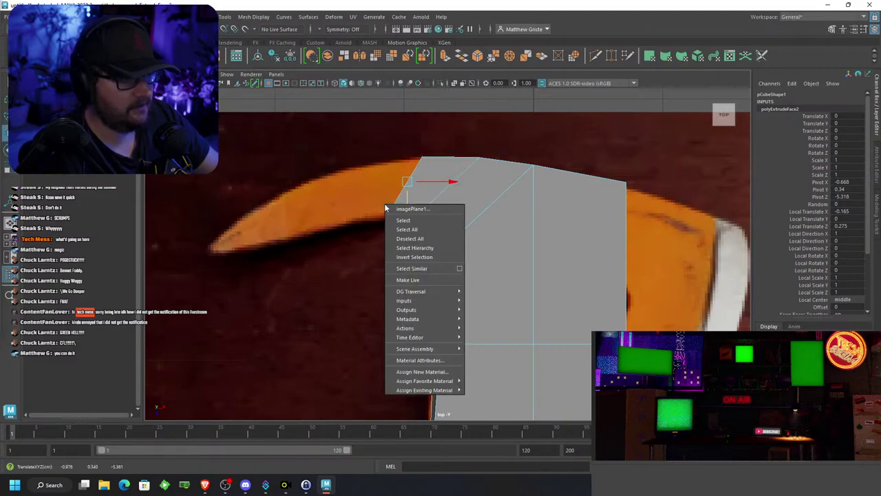
pyautogui.moveTo(402, 201); pyautogui.dragTo(362, 199, button='right')
pyautogui.moveTo(363, 194); pyautogui.dragTo(395, 246)
pyautogui.moveTo(404, 207); pyautogui.dragTo(415, 248)
pyautogui.moveTo(383, 141); pyautogui.dragTo(427, 174)
pyautogui.moveTo(463, 158); pyautogui.dragTo(443, 157, button='middle')
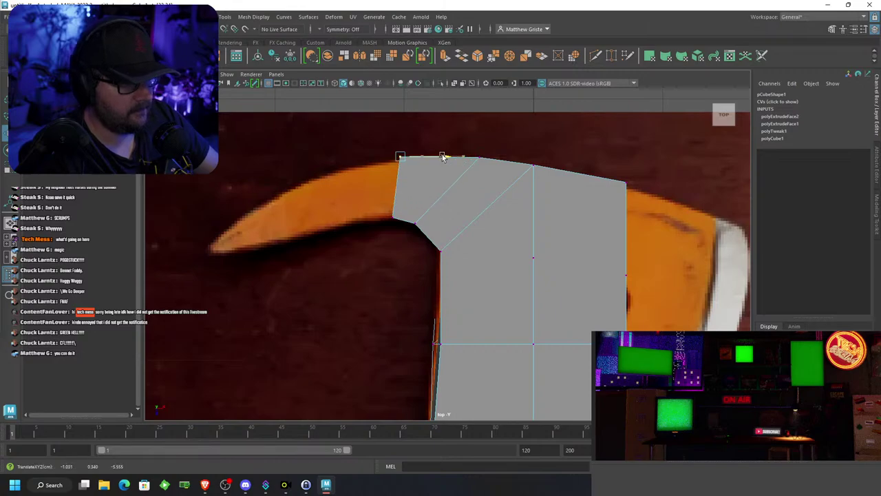
# Extrude the spike's end faces about 0.74 along the curve of the reference spike
pyautogui.moveTo(416, 176); pyautogui.dragTo(415, 198, button='right')
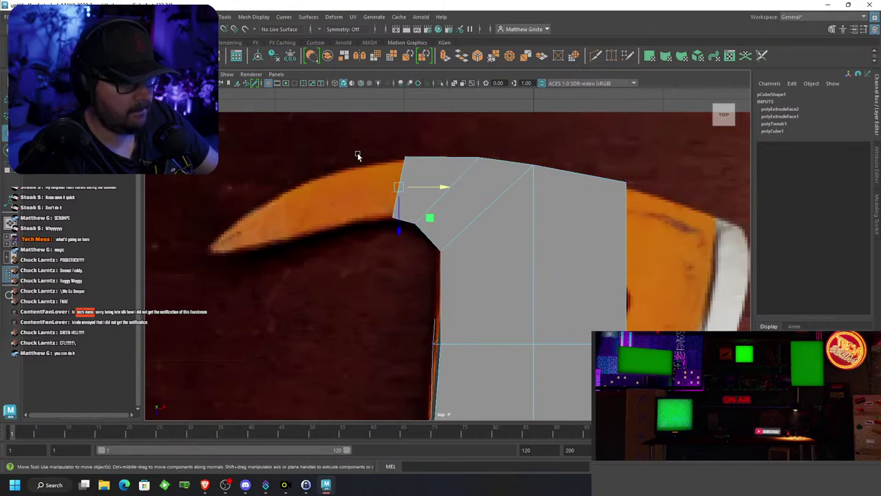
pyautogui.moveTo(410, 230); pyautogui.dragTo(411, 233)
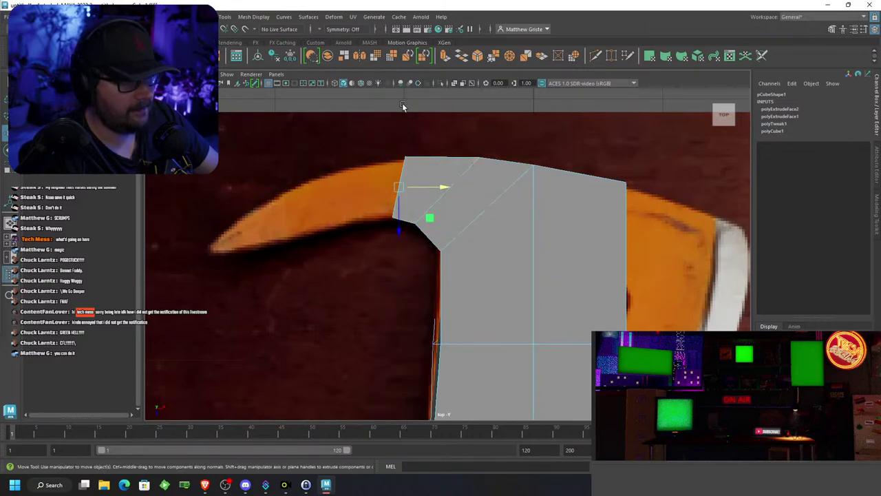
pyautogui.click(445, 56)
pyautogui.moveTo(365, 177); pyautogui.dragTo(276, 168)
pyautogui.moveTo(311, 139); pyautogui.dragTo(305, 166)
# Scale and shift the end faces of the third spike segment to match the spike's width in the reference
pyautogui.press('e')
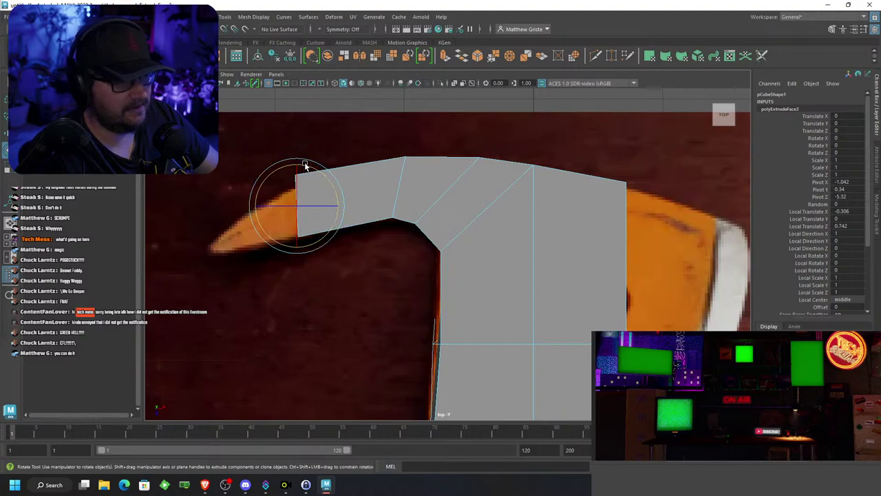
pyautogui.press('r')
pyautogui.moveTo(297, 246); pyautogui.dragTo(296, 238)
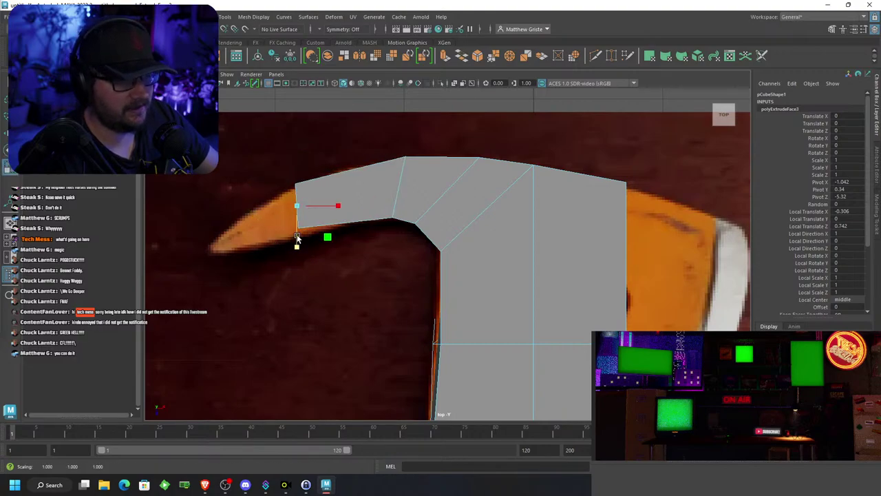
pyautogui.press('w')
pyautogui.press('e')
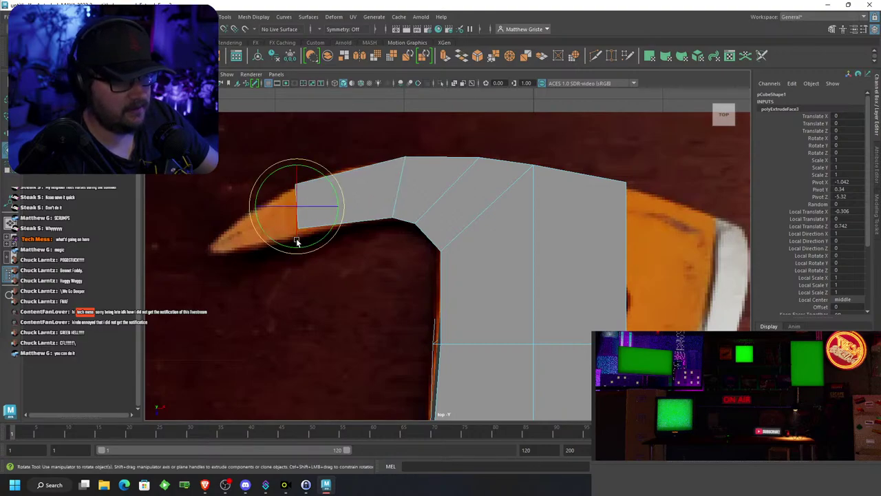
pyautogui.press('r')
pyautogui.moveTo(296, 246); pyautogui.dragTo(297, 254)
pyautogui.press('w')
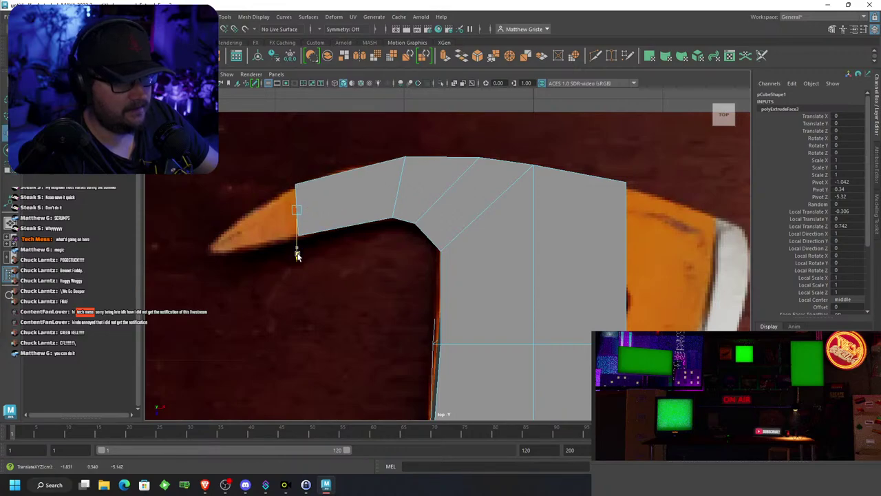
# Extrude the end faces about 0.66 to the spike's tip, tapering them to 0.25 in local X
pyautogui.click(444, 56)
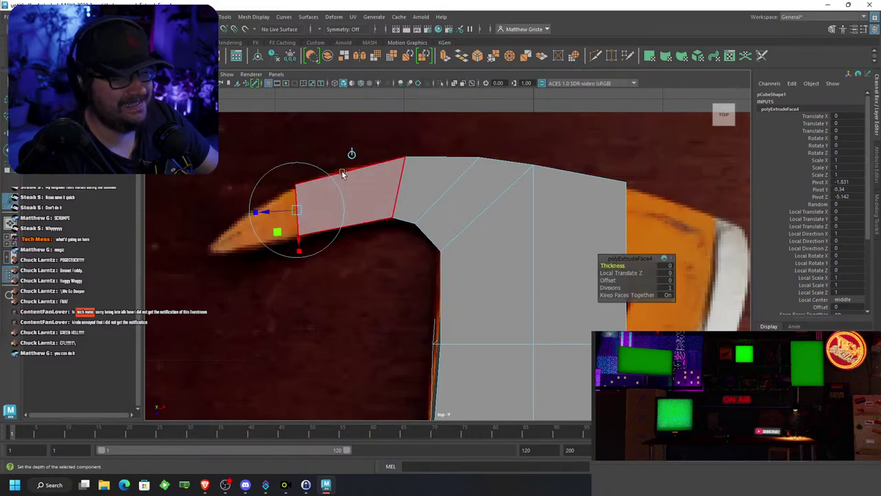
pyautogui.moveTo(289, 210); pyautogui.dragTo(213, 268)
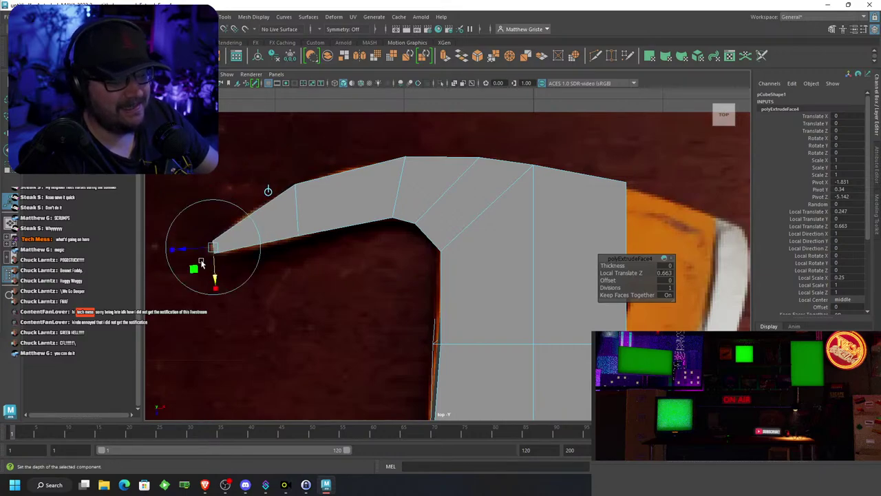
pyautogui.scroll(-6, 276, 246)
pyautogui.scroll(8, 430, 197)
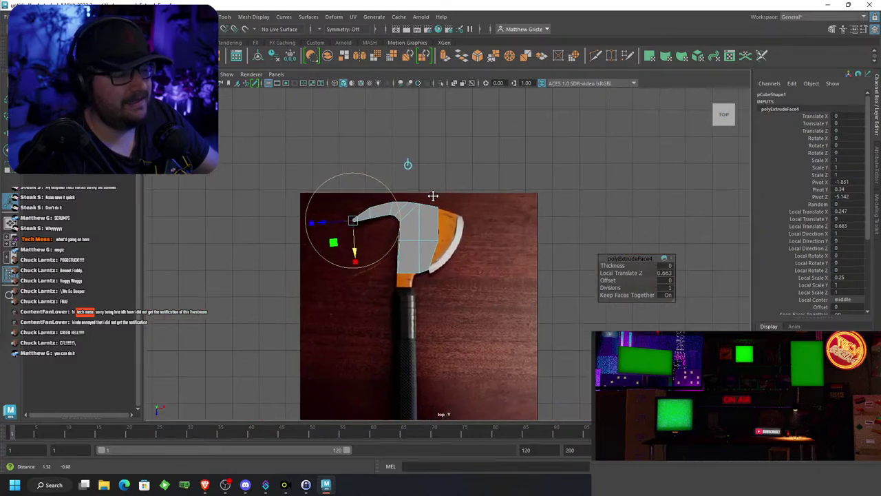
# Select the side faces facing the blade and extrude them outward toward the white cutting edge
pyautogui.moveTo(428, 280); pyautogui.dragTo(355, 154)
pyautogui.scroll(-6, 356, 155)
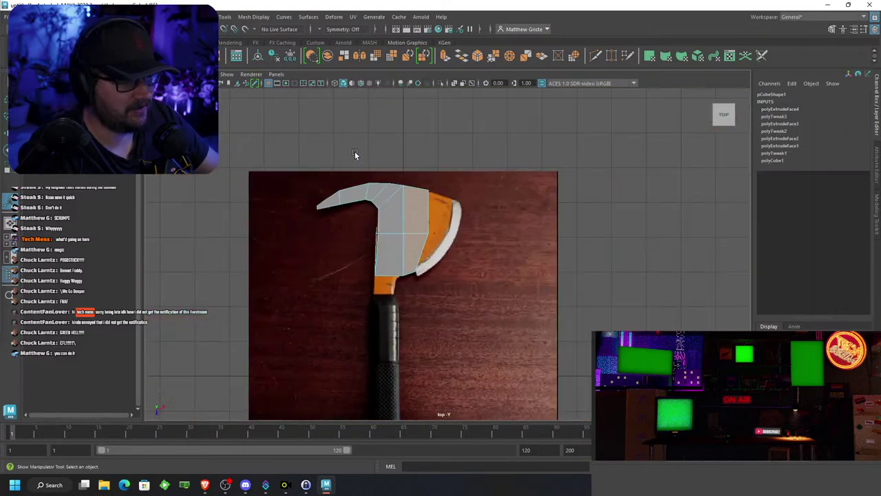
pyautogui.scroll(1, 438, 215)
pyautogui.moveTo(405, 263); pyautogui.dragTo(406, 264)
pyautogui.scroll(3, 408, 263)
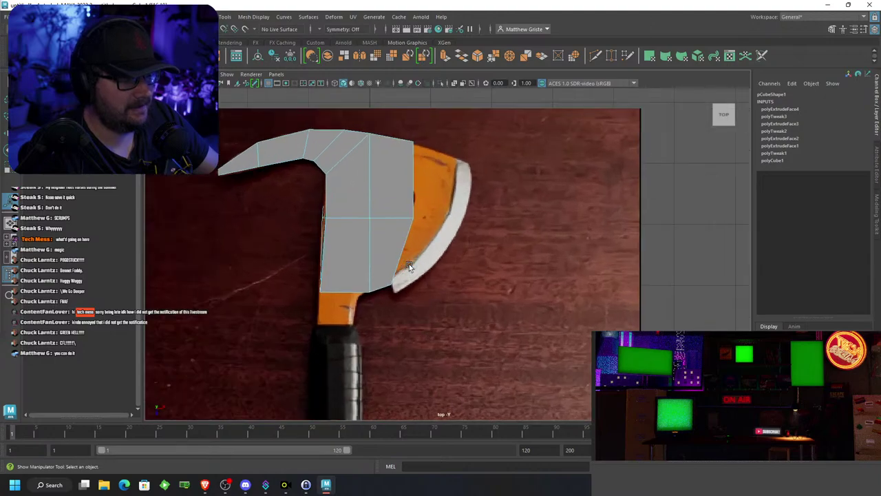
pyautogui.scroll(3, 424, 176)
pyautogui.hotkey('ctrl', 'e')
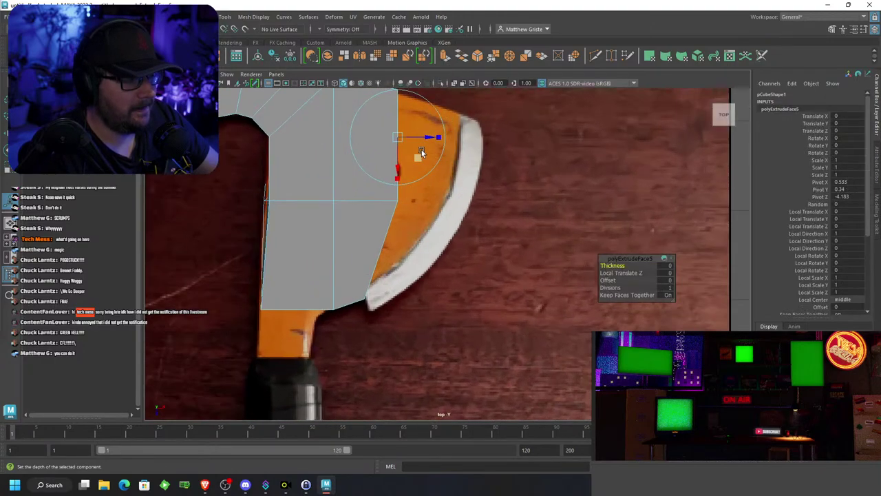
pyautogui.moveTo(431, 138); pyautogui.dragTo(459, 139)
# Move the lower and middle vertices of the blade-side extrusion onto the inner border of the white cutting edge
pyautogui.moveTo(389, 211); pyautogui.dragTo(346, 212, button='right')
pyautogui.click(391, 308)
pyautogui.press('w')
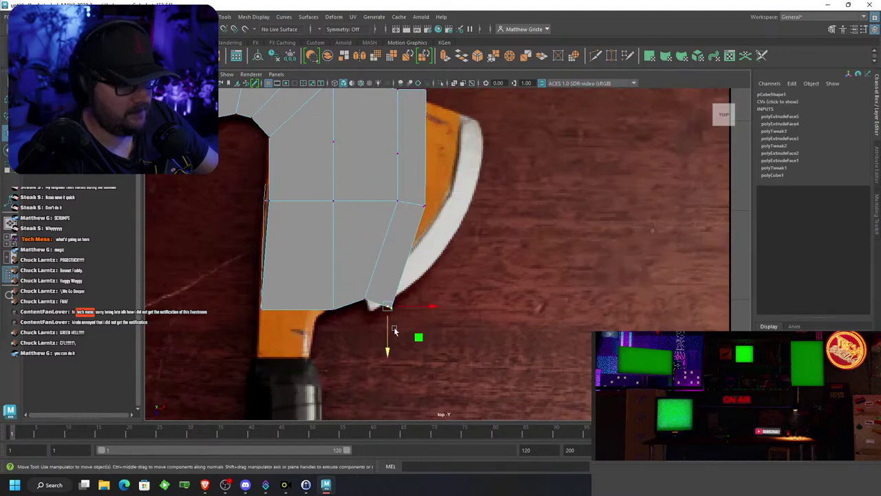
pyautogui.moveTo(393, 333); pyautogui.dragTo(395, 298)
pyautogui.click(424, 206)
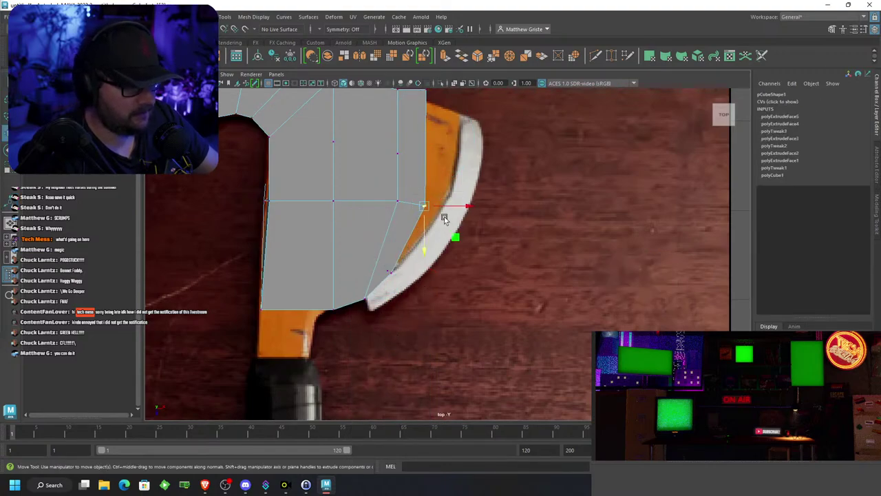
pyautogui.moveTo(429, 232); pyautogui.dragTo(436, 250)
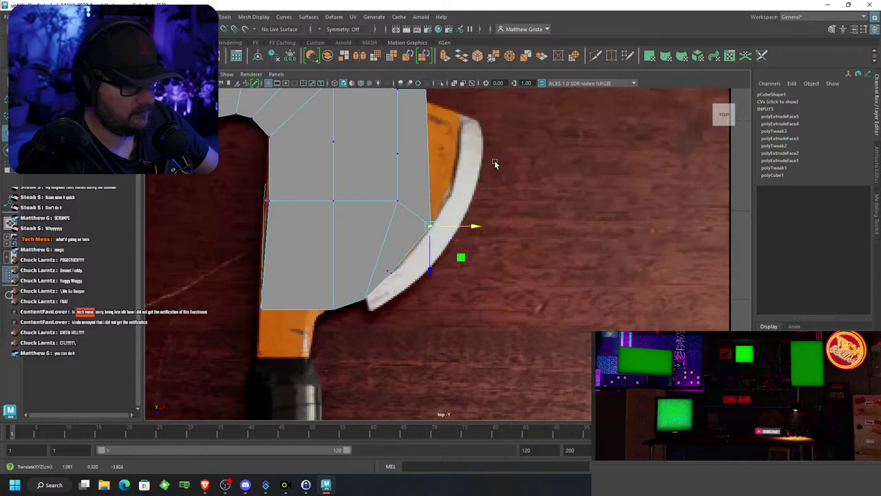
# Move the upper outer vertices of the blade-side extrusion to the top corner of the orange blade area
pyautogui.keyDown('alt'); pyautogui.moveTo(495, 164); pyautogui.dragTo(481, 243, button='middle'); pyautogui.keyUp('alt')
pyautogui.click(412, 167)
pyautogui.moveTo(457, 170); pyautogui.dragTo(493, 179)
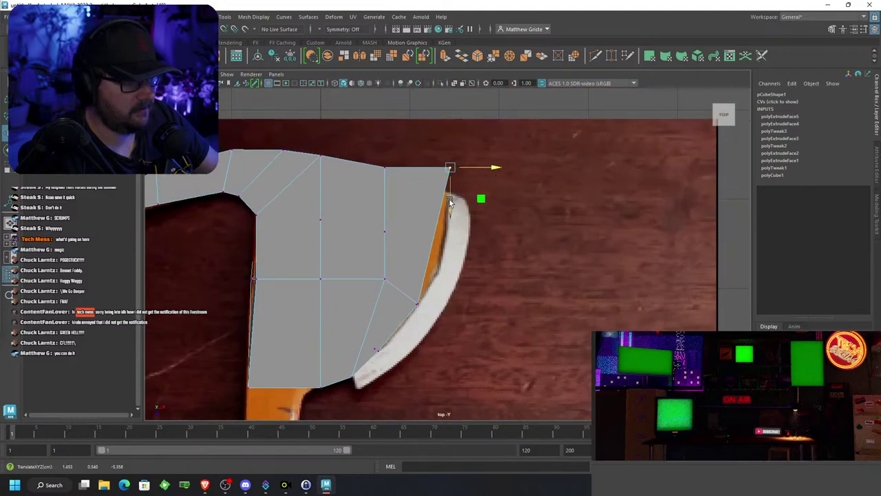
pyautogui.moveTo(448, 200); pyautogui.dragTo(444, 225)
pyautogui.moveTo(489, 193)
pyautogui.mouseDown()
pyautogui.moveTo(482, 196)
pyautogui.moveTo(489, 193)
pyautogui.mouseUp()
# Insert an edge loop across the upper half of the axe head, about midway along its vertical edges
pyautogui.keyDown('alt'); pyautogui.moveTo(433, 245); pyautogui.dragTo(443, 246, button='middle'); pyautogui.keyUp('alt')
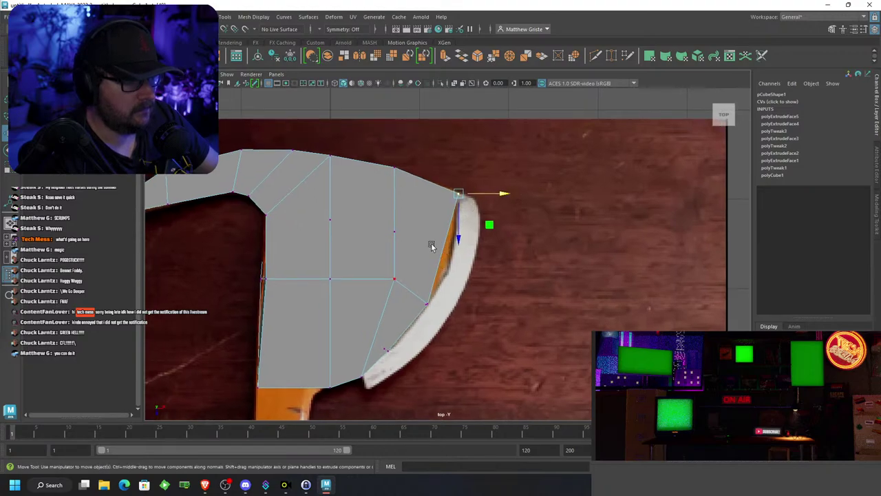
pyautogui.click(224, 16)
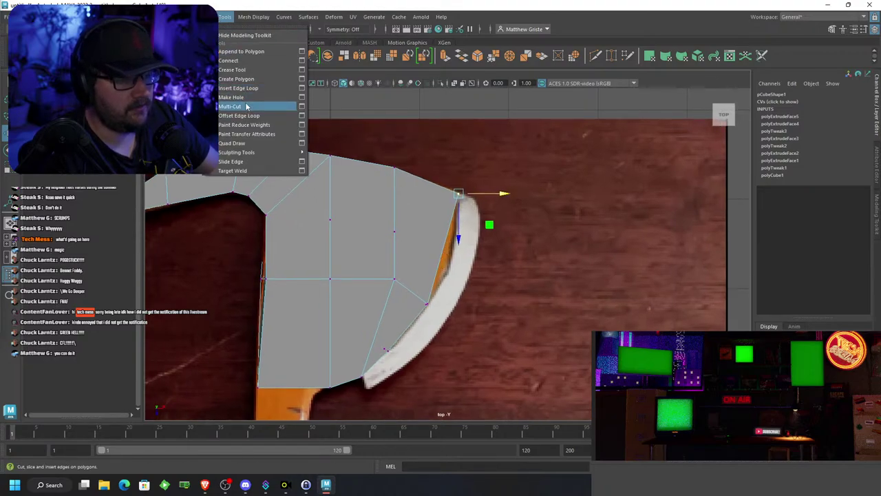
pyautogui.click(238, 88)
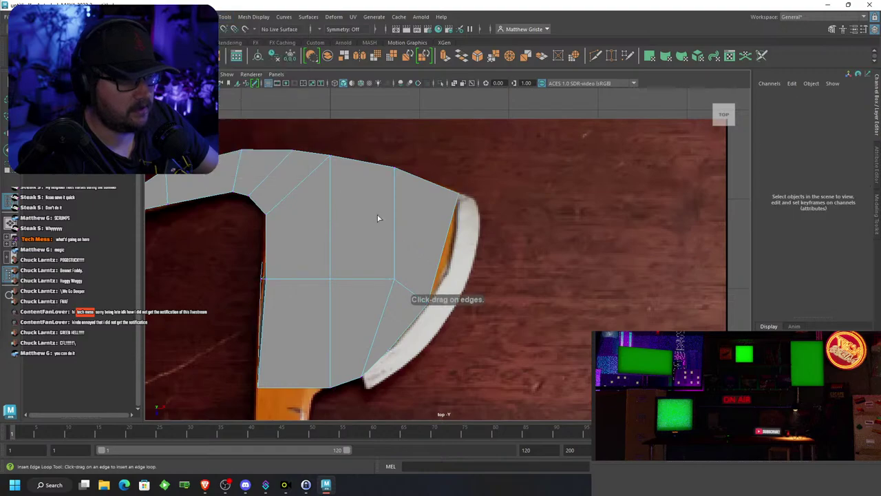
pyautogui.click(393, 236)
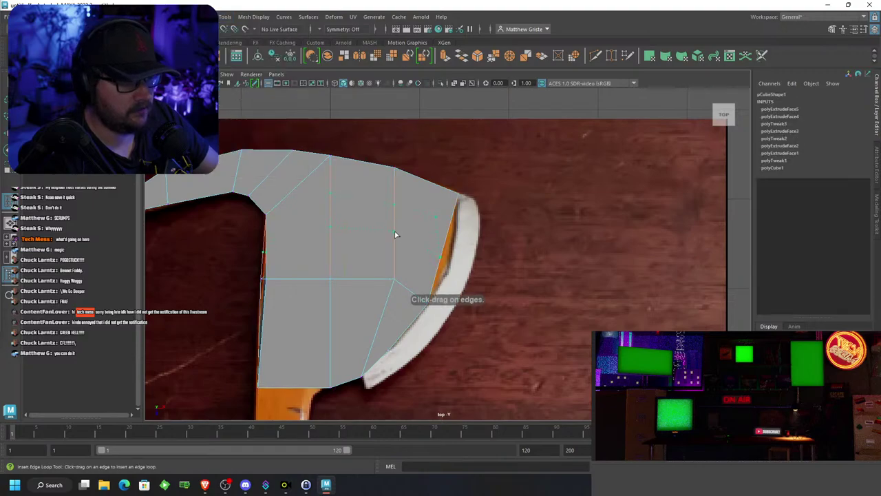
pyautogui.press('q')
# Move the new loop's blade-side vertices outward to the inner curve of the white cutting edge
pyautogui.rightClick(453, 267)
pyautogui.moveTo(431, 261); pyautogui.dragTo(388, 218, button='right')
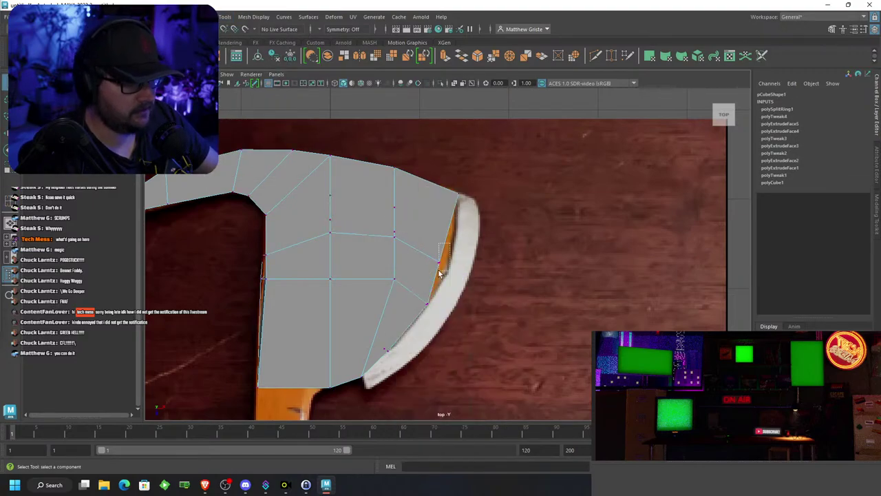
pyautogui.press('w')
pyautogui.moveTo(439, 273); pyautogui.dragTo(489, 264)
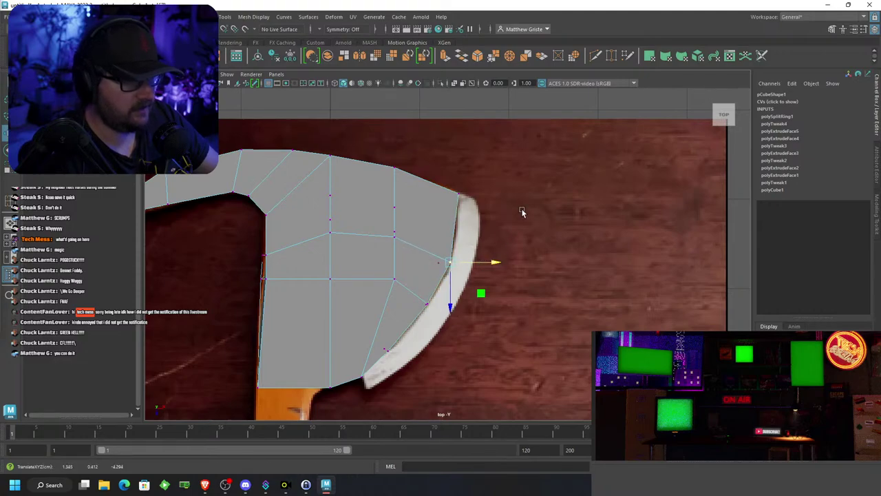
# Return to object selection in the perspective view and raise the axe head above the reference image to about 1.9 in Y
pyautogui.press('space')
pyautogui.press('space')
pyautogui.keyDown('alt'); pyautogui.moveTo(569, 184); pyautogui.dragTo(435, 253); pyautogui.keyUp('alt')
pyautogui.click(451, 202)
pyautogui.moveTo(435, 253); pyautogui.dragTo(472, 202, button='right')
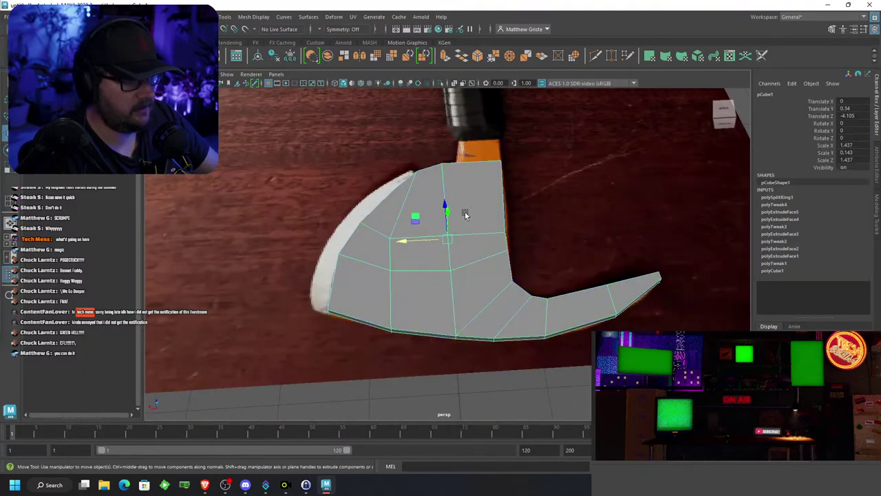
pyautogui.scroll(-5, 454, 234)
pyautogui.keyDown('alt'); pyautogui.moveTo(446, 216); pyautogui.dragTo(453, 142); pyautogui.keyUp('alt')
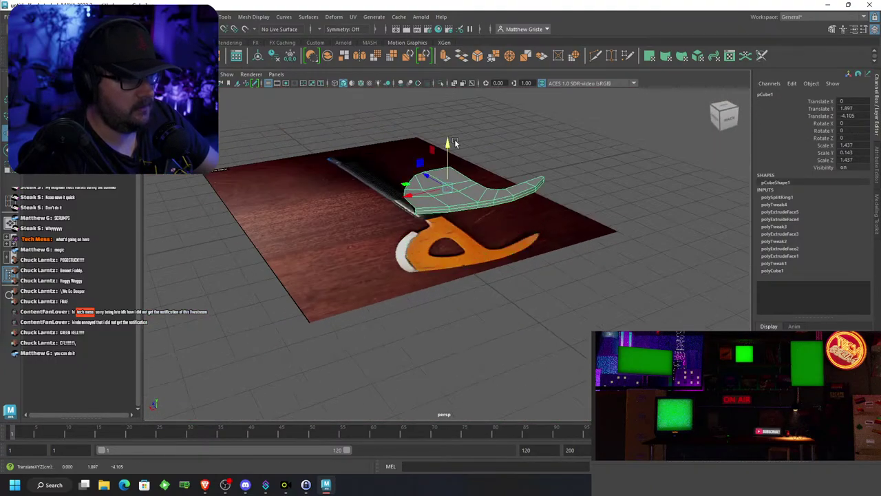
# Switch to face selection and delete the faces on the underside of the raised axe head
pyautogui.keyDown('alt'); pyautogui.moveTo(460, 195); pyautogui.dragTo(482, 238); pyautogui.keyUp('alt')
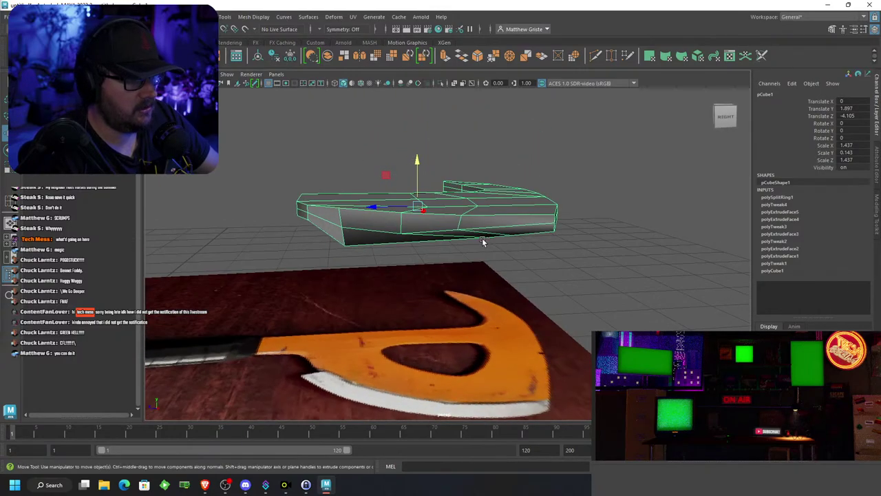
pyautogui.moveTo(482, 238); pyautogui.dragTo(481, 234, button='right')
pyautogui.keyDown('alt'); pyautogui.moveTo(479, 233); pyautogui.dragTo(472, 207); pyautogui.keyUp('alt')
pyautogui.click(475, 212)
pyautogui.keyDown('shift'); pyautogui.doubleClick(395, 217); pyautogui.keyUp('shift')
pyautogui.press('Delete')
pyautogui.scroll(4, 362, 214)
pyautogui.doubleClick(428, 205)
pyautogui.press('Delete')
pyautogui.scroll(-4, 427, 206)
# Raise the lower vertices along the blade's outer edge to thin and even out the side wall
pyautogui.moveTo(405, 205); pyautogui.dragTo(370, 206, button='right')
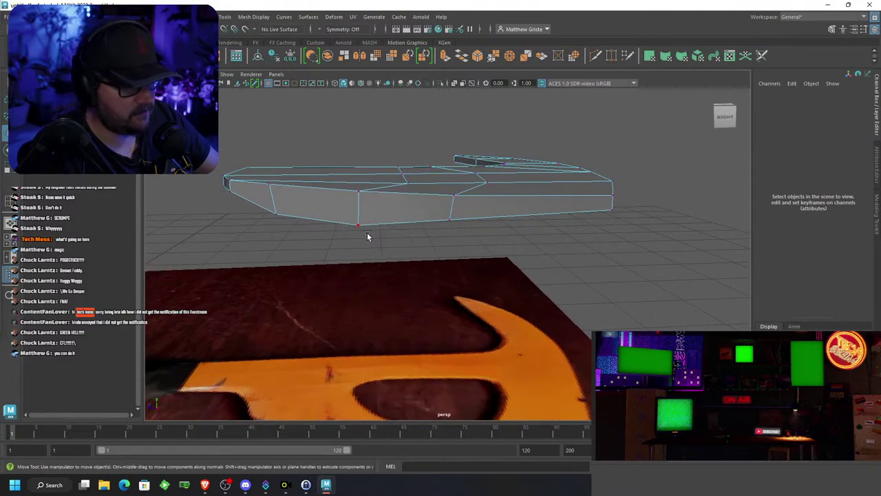
pyautogui.click(367, 236)
pyautogui.moveTo(356, 185); pyautogui.dragTo(356, 169)
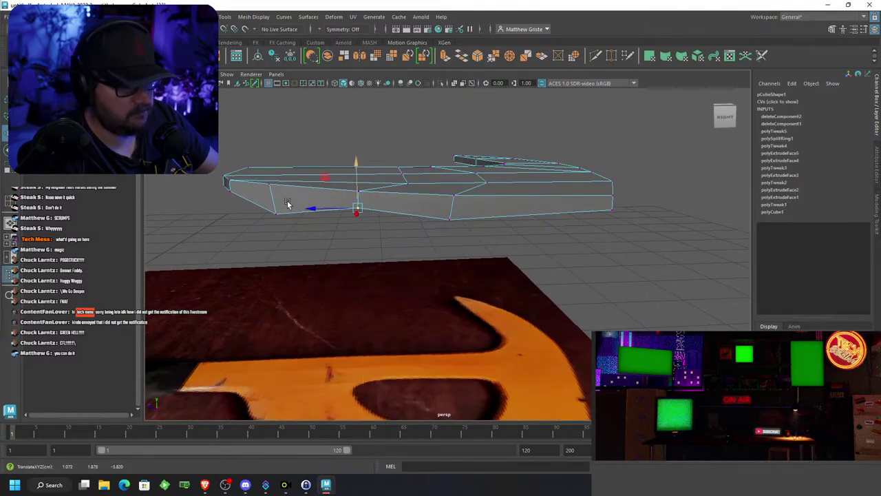
pyautogui.moveTo(262, 201); pyautogui.dragTo(303, 234)
pyautogui.moveTo(272, 173); pyautogui.dragTo(337, 203)
pyautogui.moveTo(340, 249); pyautogui.dragTo(659, 168)
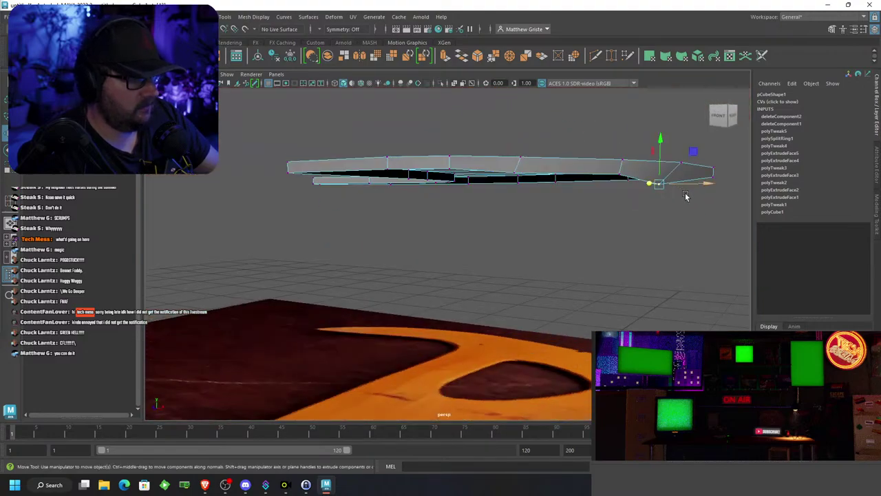
pyautogui.keyDown('alt'); pyautogui.moveTo(684, 197); pyautogui.dragTo(720, 215); pyautogui.keyUp('alt')
pyautogui.moveTo(685, 182); pyautogui.dragTo(463, 211)
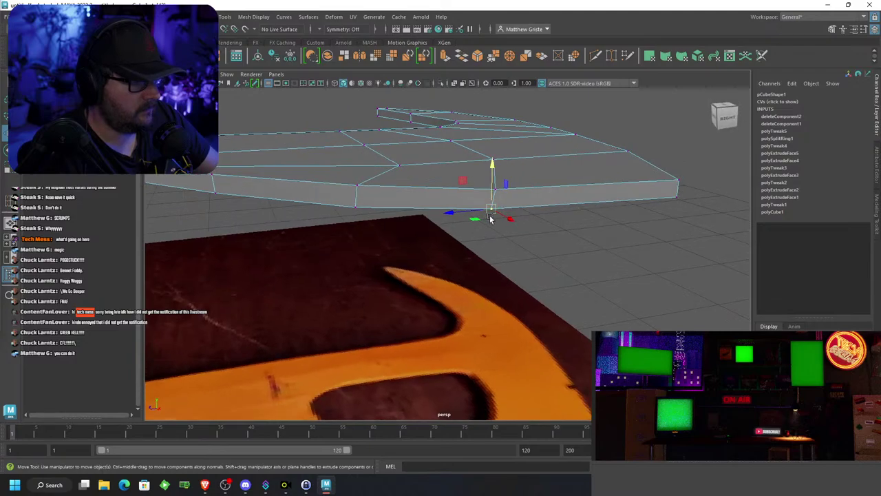
pyautogui.click(356, 207)
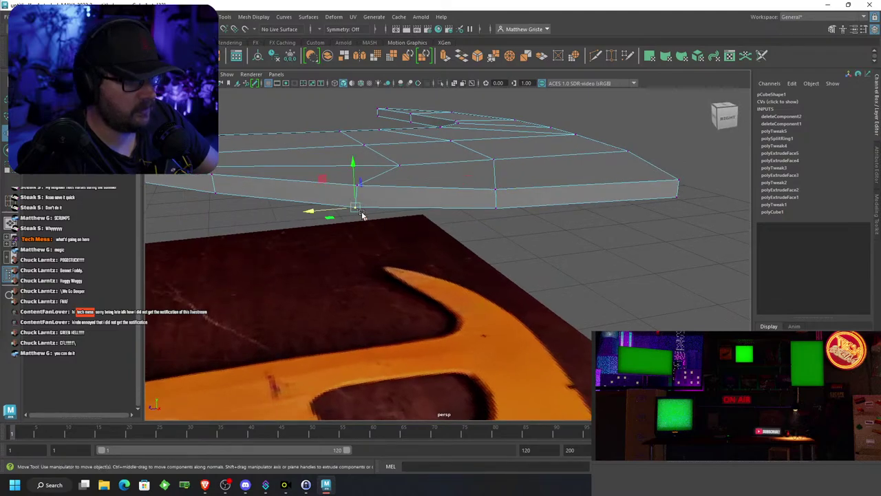
# Return to object selection, freeze the axe head's transformations and delete its construction history
pyautogui.keyDown('alt'); pyautogui.moveTo(362, 215); pyautogui.dragTo(603, 199); pyautogui.keyUp('alt')
pyautogui.rightClick(491, 205)
pyautogui.click(518, 197)
pyautogui.click(86, 17)
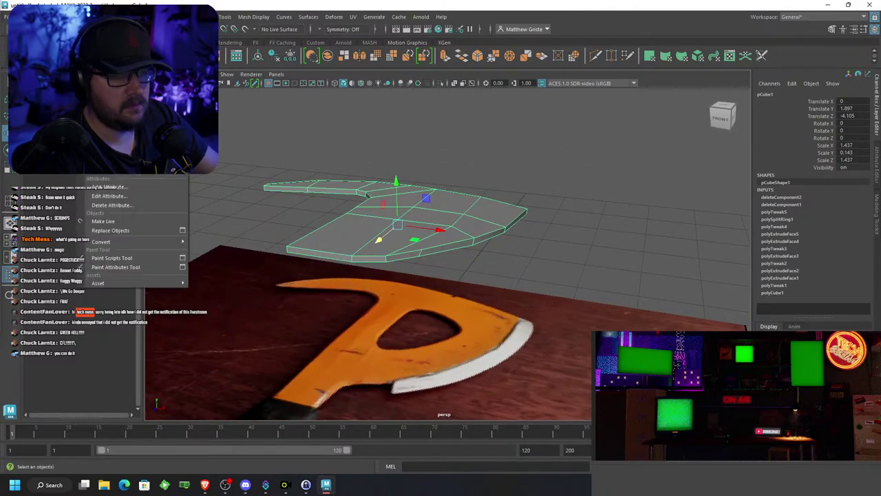
pyautogui.click(110, 54)
pyautogui.click(29, 16)
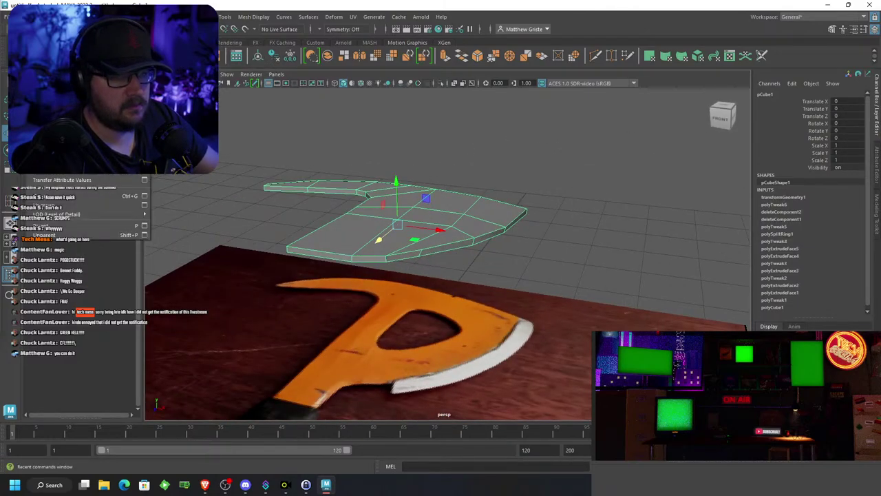
pyautogui.moveTo(90, 128)
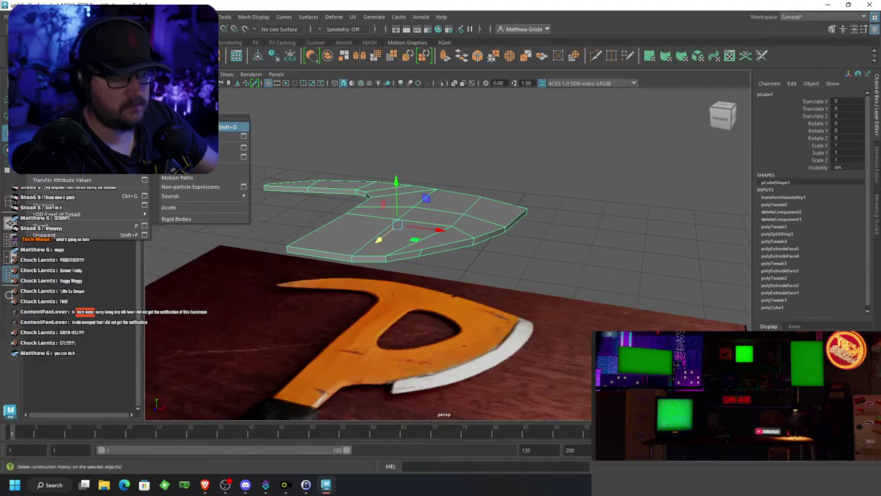
pyautogui.click(172, 126)
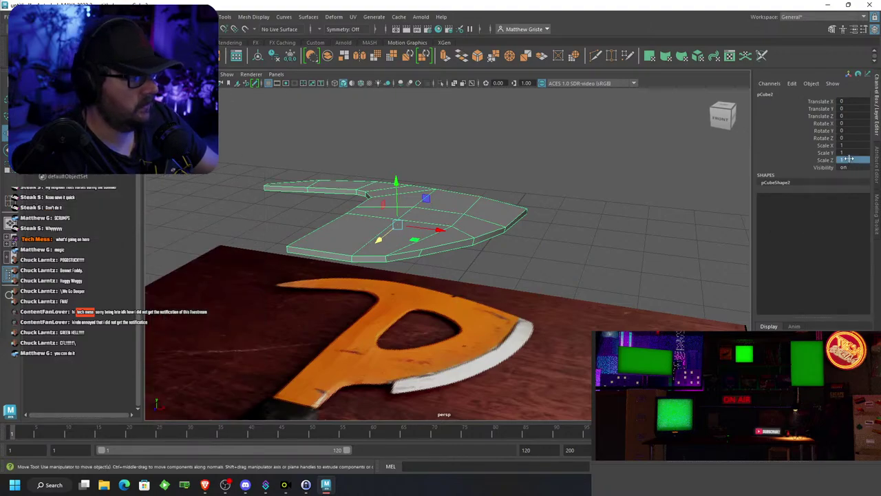
# Duplicate the axe head and set the copy's Scale Z to -1 to mirror it
pyautogui.write('-1')
pyautogui.press('Return')
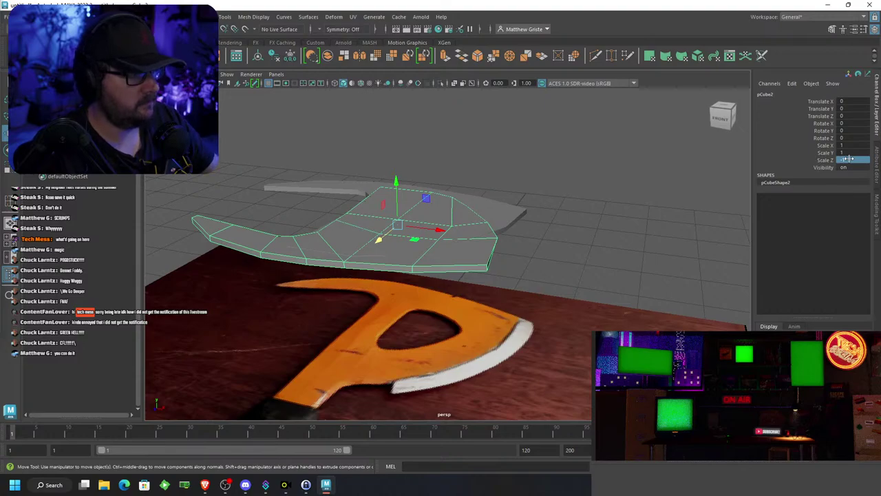
# Undo the Scale Z flip on the duplicated axe head half
pyautogui.hotkey('ctrl', 'z')
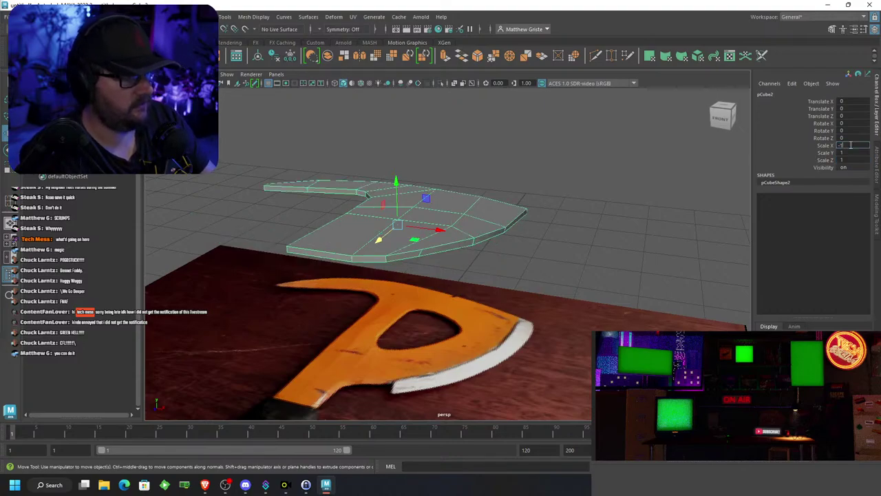
pyautogui.click(851, 145)
pyautogui.write('-1')
pyautogui.press('Return')
pyautogui.hotkey('ctrl', 'z')
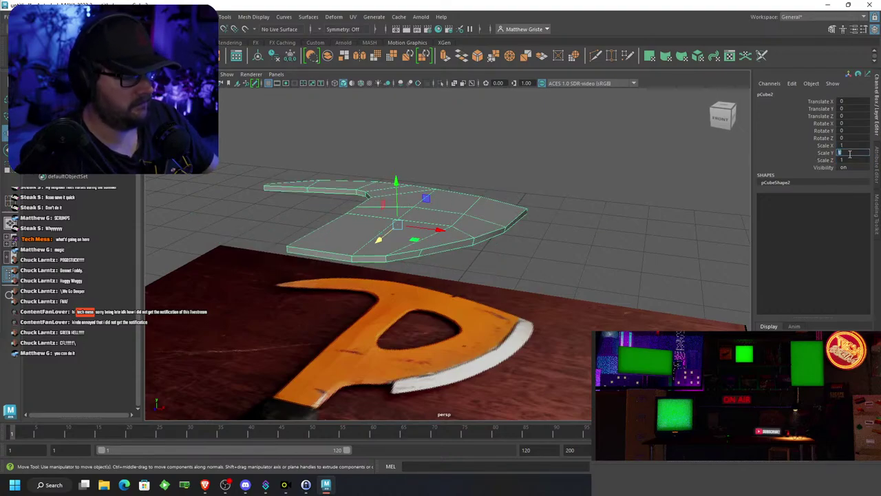
# Mirror the duplicated axe head half vertically by setting its Scale Y to -1
pyautogui.click(849, 153)
pyautogui.write('-1')
pyautogui.press('Return')
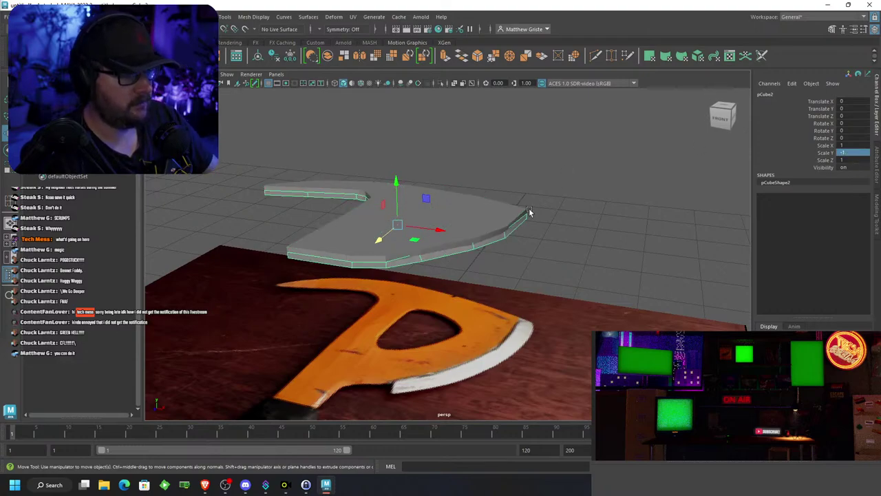
# Select the original and mirrored axe head halves and combine them into one object
pyautogui.keyDown('alt'); pyautogui.moveTo(529, 211); pyautogui.dragTo(439, 193); pyautogui.keyUp('alt')
pyautogui.scroll(3, 399, 198)
pyautogui.scroll(3, 434, 195)
pyautogui.keyDown('alt'); pyautogui.moveTo(427, 214); pyautogui.dragTo(572, 176, button='middle'); pyautogui.keyUp('alt')
pyautogui.scroll(3, 505, 204)
pyautogui.scroll(-3, 508, 179)
pyautogui.scroll(3, 573, 156)
pyautogui.moveTo(594, 130); pyautogui.dragTo(596, 129)
pyautogui.hotkey('ctrl', 'z')
pyautogui.keyDown('alt'); pyautogui.moveTo(612, 197); pyautogui.dragTo(465, 229, button='middle'); pyautogui.keyUp('alt')
pyautogui.click(480, 264)
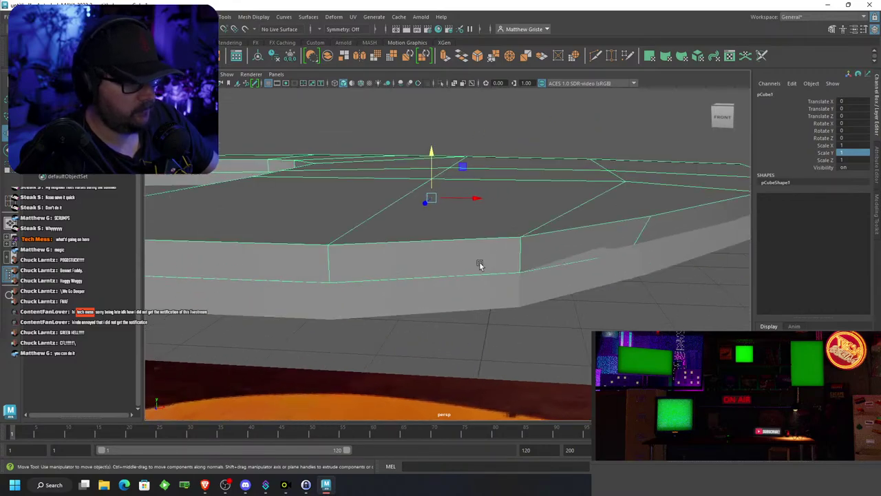
pyautogui.click(442, 307)
pyautogui.click(224, 17)
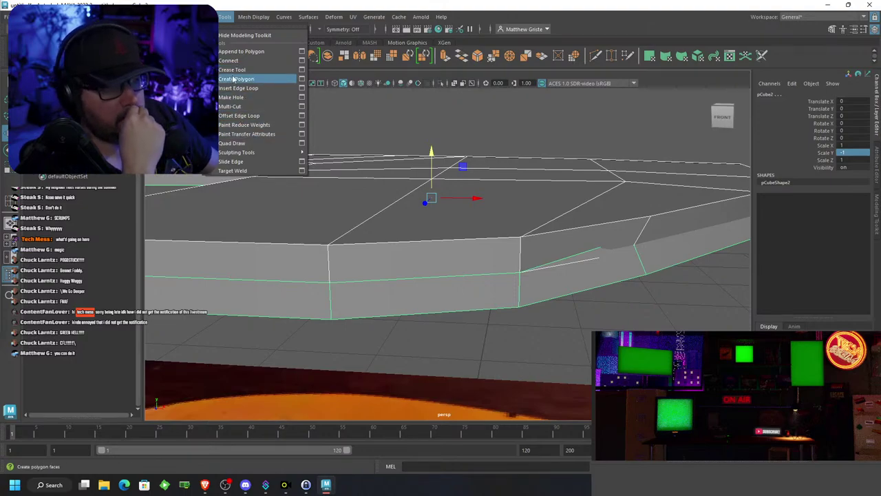
pyautogui.moveTo(188, 17)
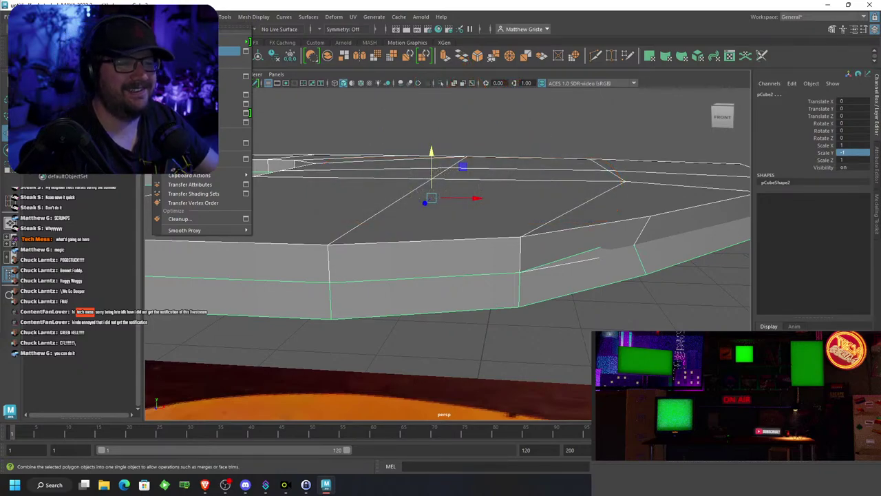
pyautogui.click(228, 51)
# In vertex mode, merge the overlapping seam vertices on the axe head's front edge and at its adjacent corner
pyautogui.moveTo(327, 270); pyautogui.dragTo(288, 220, button='right')
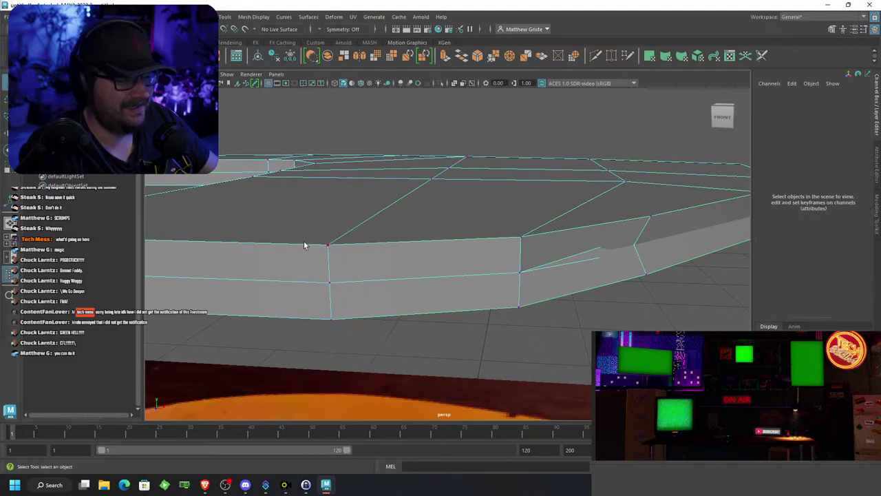
pyautogui.moveTo(319, 275); pyautogui.dragTo(336, 290)
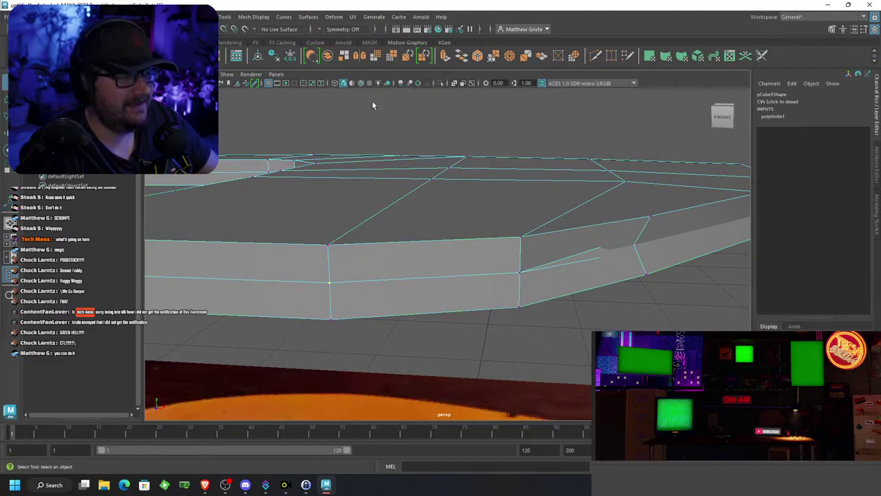
pyautogui.click(494, 60)
pyautogui.keyDown('alt'); pyautogui.moveTo(315, 234); pyautogui.dragTo(349, 234); pyautogui.keyUp('alt')
pyautogui.click(291, 262)
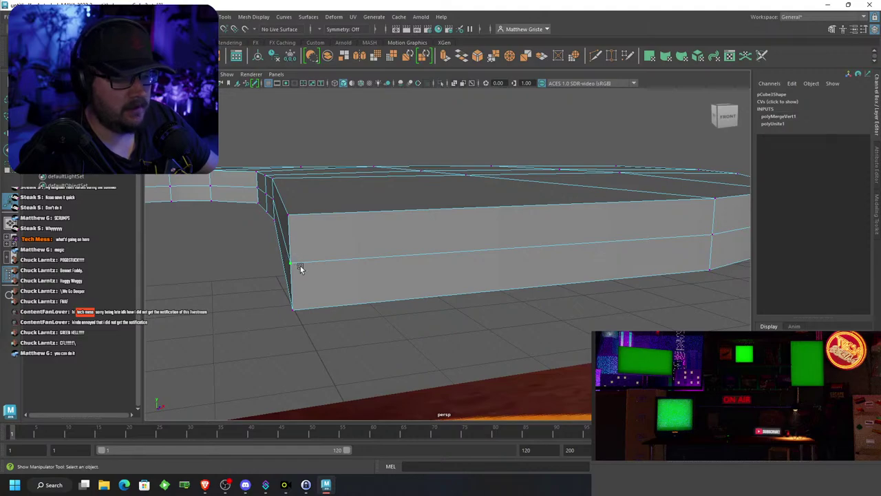
pyautogui.press('g')
# Merge each overlapping pair of seam vertices around the inner curve between the axe body and the spike
pyautogui.keyDown('alt'); pyautogui.moveTo(293, 241); pyautogui.dragTo(363, 253); pyautogui.keyUp('alt')
pyautogui.click(343, 224)
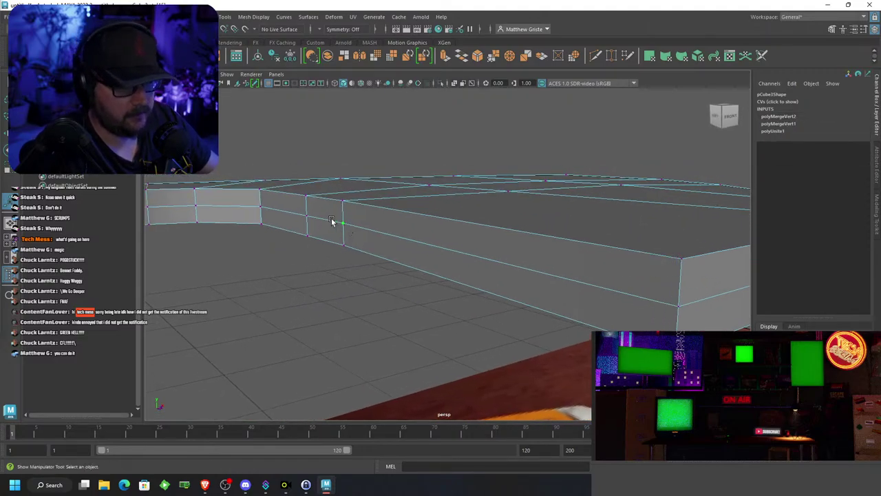
pyautogui.press('g')
pyautogui.click(308, 216)
pyautogui.press('g')
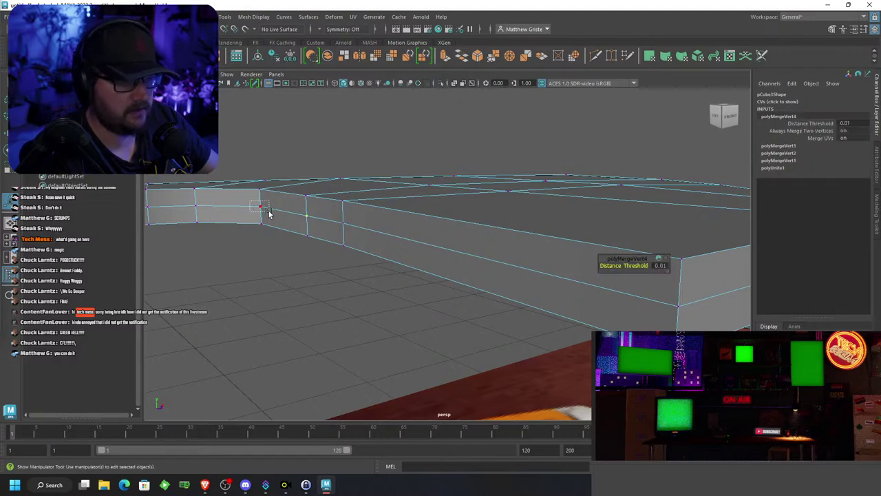
pyautogui.moveTo(269, 211); pyautogui.dragTo(270, 212)
pyautogui.press('g')
pyautogui.moveTo(187, 197); pyautogui.dragTo(457, 221)
pyautogui.press('g')
pyautogui.click(402, 235)
pyautogui.press('g')
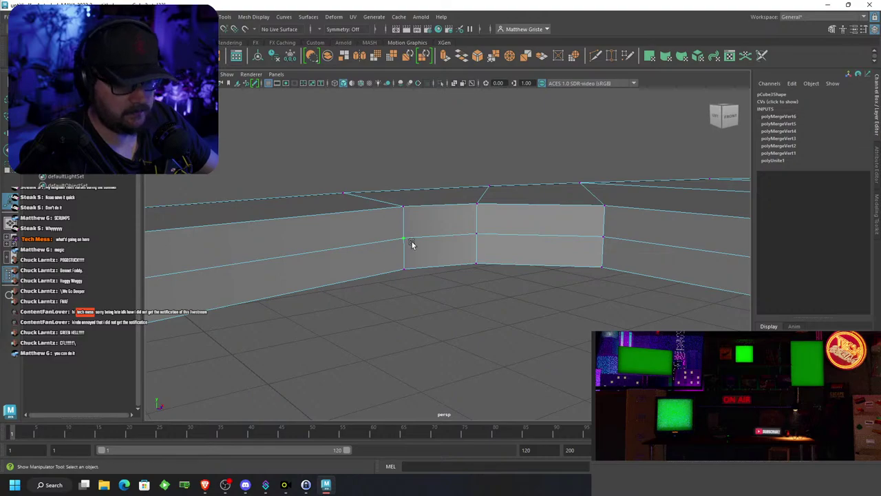
# Merge the overlapping seam vertices on the spike's inner side and at both corners of its tip
pyautogui.keyDown('alt'); pyautogui.moveTo(413, 241); pyautogui.dragTo(335, 294); pyautogui.keyUp('alt')
pyautogui.click(444, 264)
pyautogui.press('g')
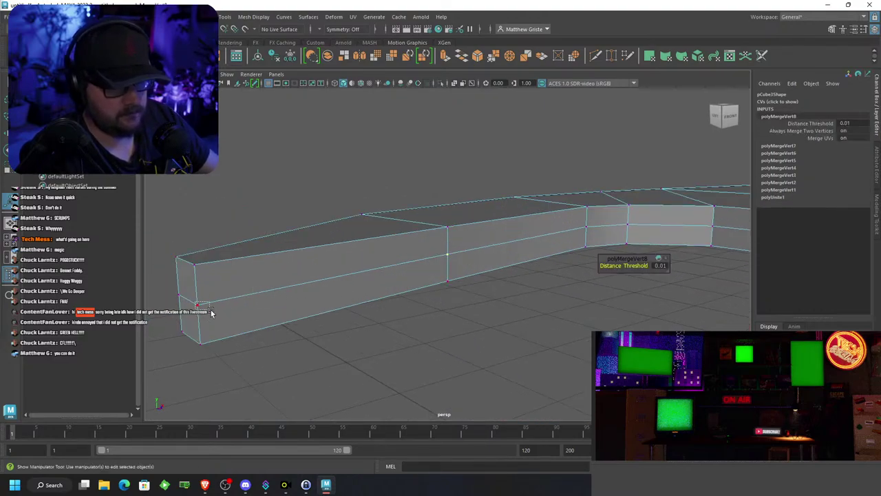
pyautogui.click(206, 309)
pyautogui.press('g')
pyautogui.click(183, 296)
pyautogui.press('g')
# Merge the overlapping seam vertices from the spike's outer side along the back edge of the axe head
pyautogui.keyDown('alt'); pyautogui.moveTo(206, 304); pyautogui.dragTo(271, 307); pyautogui.keyUp('alt')
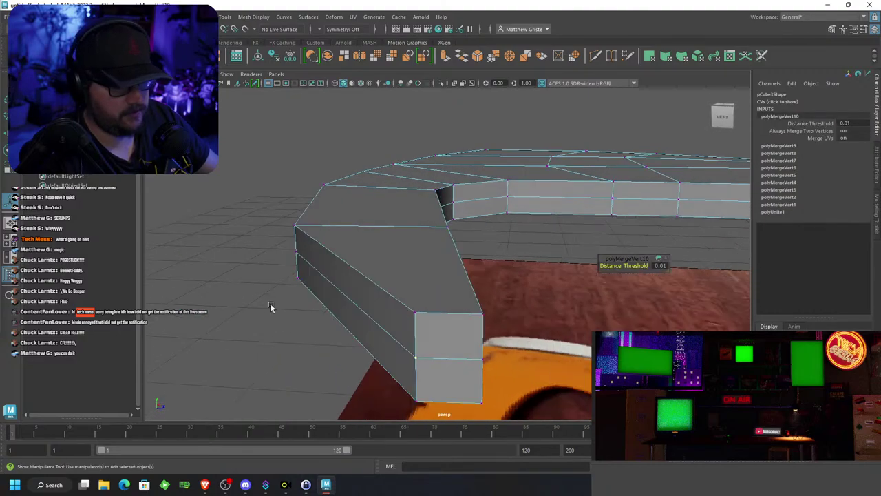
pyautogui.click(298, 252)
pyautogui.press('g')
pyautogui.keyDown('alt'); pyautogui.moveTo(299, 256); pyautogui.dragTo(367, 256); pyautogui.keyUp('alt')
pyautogui.click(336, 265)
pyautogui.press('g')
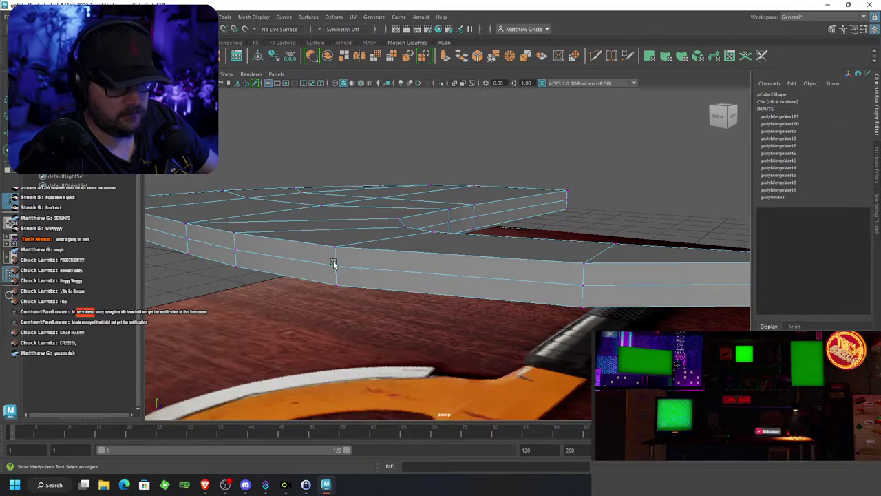
pyautogui.click(234, 249)
pyautogui.press('g')
pyautogui.click(183, 236)
pyautogui.press('g')
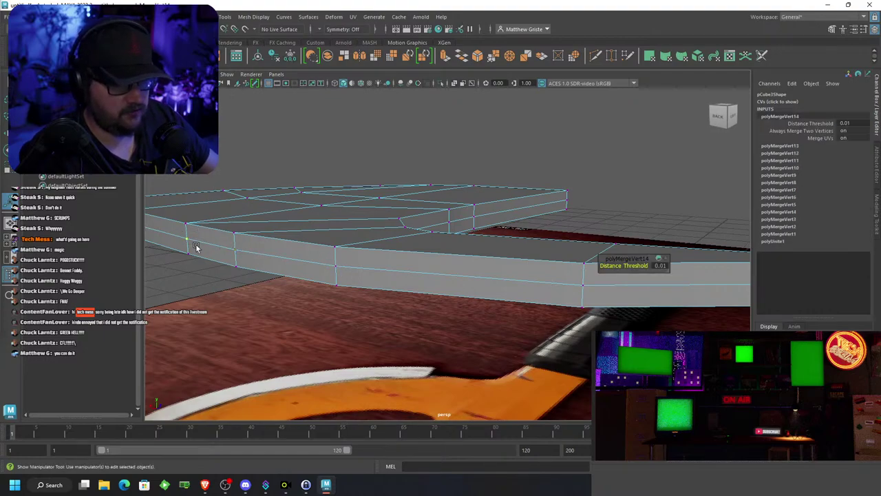
# Merge the remaining overlapping seam vertices on the back edge up to the cutting edge's far corner
pyautogui.keyDown('alt'); pyautogui.moveTo(195, 246); pyautogui.dragTo(262, 254); pyautogui.keyUp('alt')
pyautogui.keyDown('alt'); pyautogui.moveTo(262, 254); pyautogui.dragTo(546, 247, button='middle'); pyautogui.keyUp('alt')
pyautogui.scroll(3, 537, 248)
pyautogui.click(404, 259)
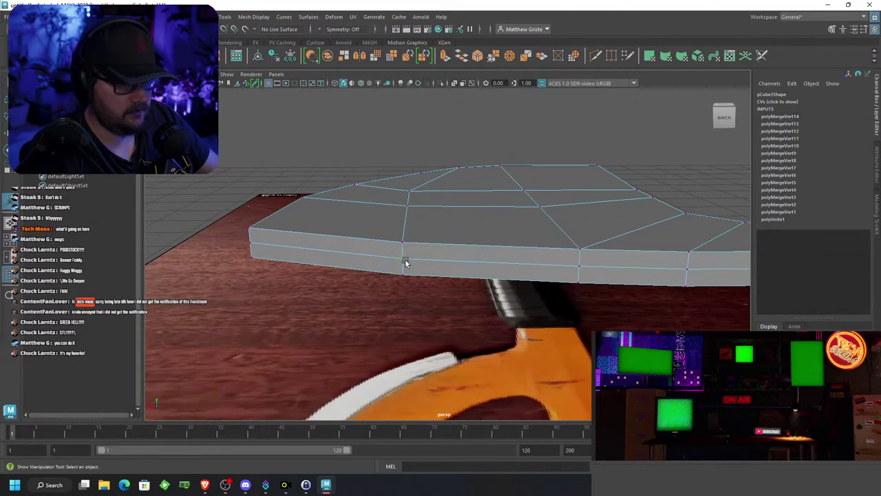
pyautogui.press('g')
pyautogui.press('g')
# Merge the first two separated pairs of seam vertices along the curved cutting edge
pyautogui.moveTo(240, 242); pyautogui.dragTo(454, 250)
pyautogui.click(411, 262)
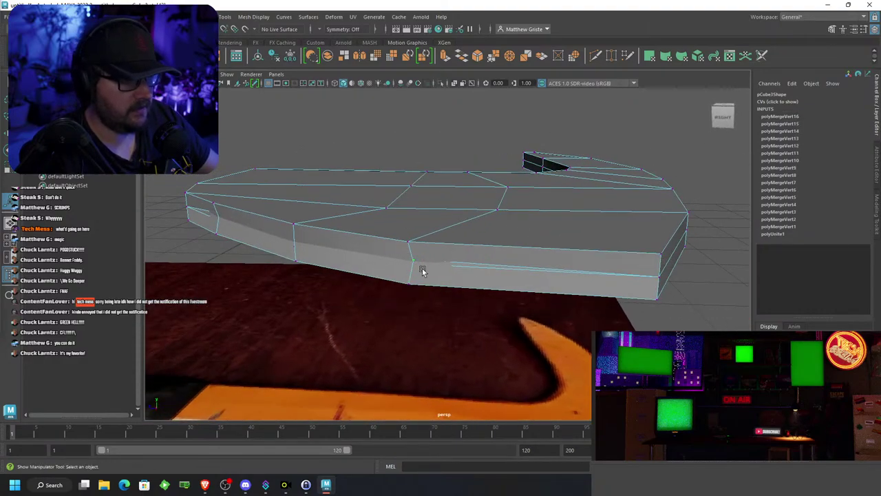
pyautogui.press('g')
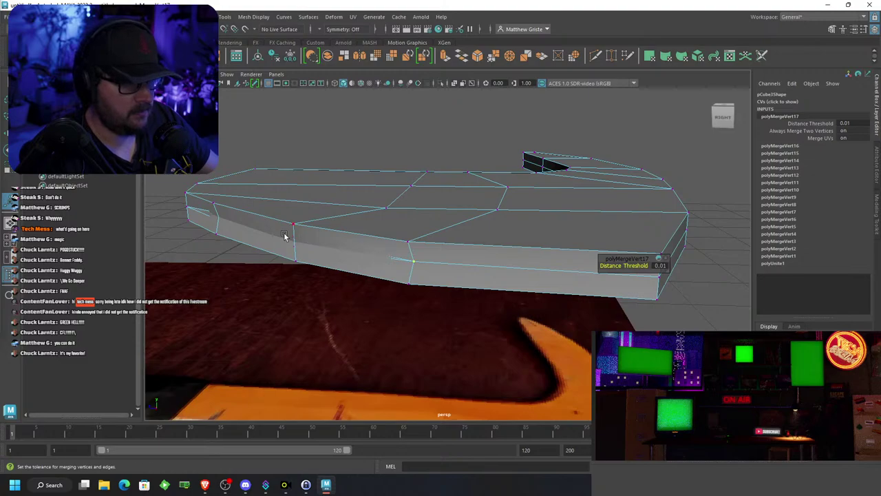
pyautogui.moveTo(284, 235)
pyautogui.mouseDown()
pyautogui.moveTo(299, 250)
pyautogui.moveTo(285, 246)
pyautogui.mouseUp()
pyautogui.press('g')
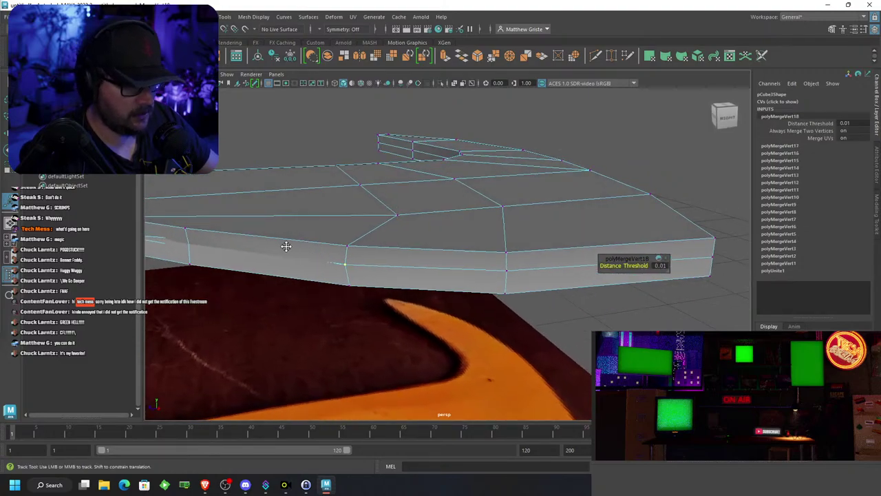
# Merge the last separated pair of seam vertices in the middle of the cutting edge
pyautogui.keyDown('alt'); pyautogui.moveTo(285, 245); pyautogui.dragTo(374, 241, button='middle'); pyautogui.keyUp('alt')
pyautogui.moveTo(375, 239); pyautogui.dragTo(395, 256)
pyautogui.click(383, 251)
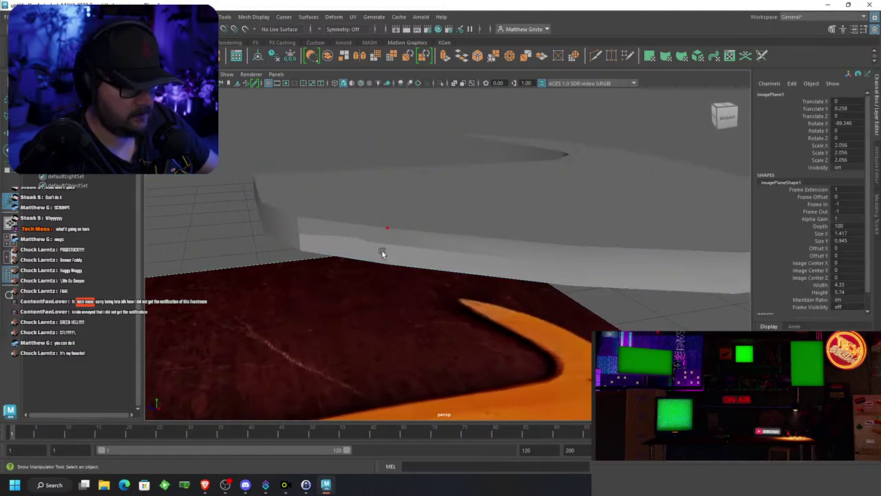
pyautogui.click(376, 244)
pyautogui.press('q')
pyautogui.moveTo(376, 245); pyautogui.dragTo(347, 231, button='right')
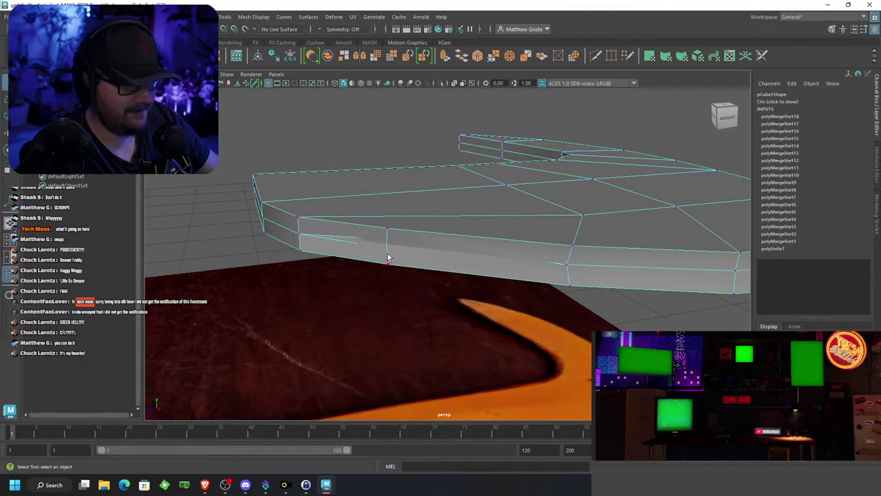
pyautogui.keyDown('alt'); pyautogui.moveTo(347, 226); pyautogui.dragTo(477, 262); pyautogui.keyUp('alt')
pyautogui.press('f')
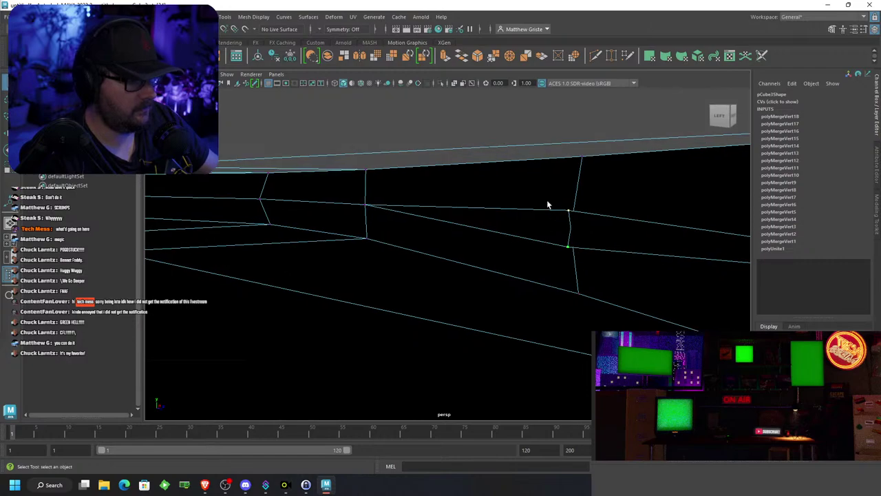
pyautogui.press('g')
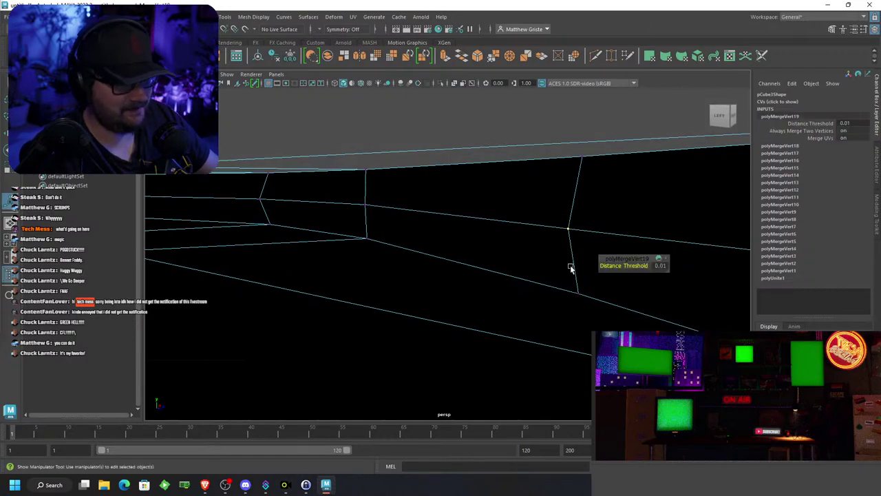
# Move the three inset seam vertices on the cutting edge outward along X to line up with the vertices above and below
pyautogui.scroll(-8, 575, 266)
pyautogui.keyDown('alt'); pyautogui.moveTo(580, 261); pyautogui.dragTo(446, 276); pyautogui.keyUp('alt')
pyautogui.scroll(-4, 429, 254)
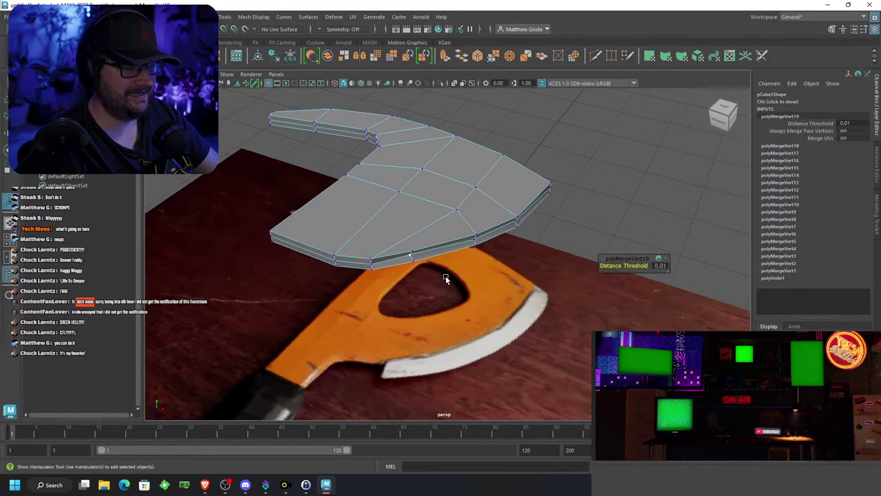
pyautogui.scroll(6, 448, 259)
pyautogui.moveTo(427, 211); pyautogui.dragTo(423, 188, button='right')
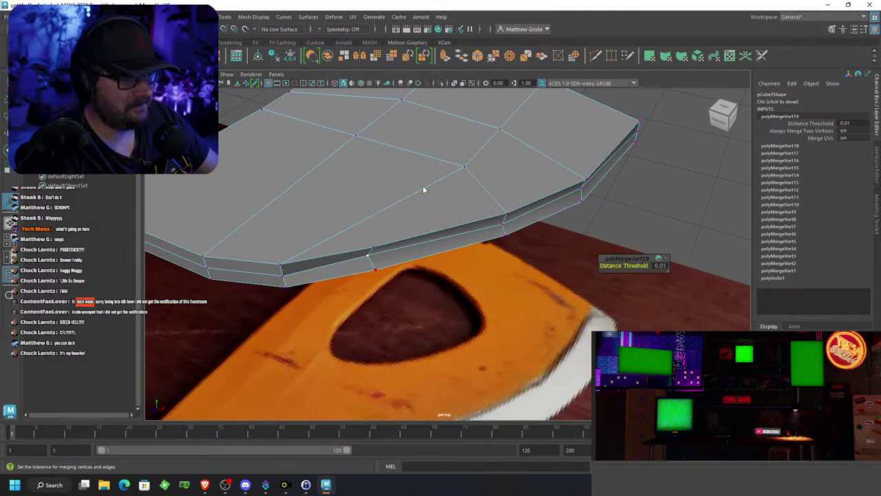
pyautogui.moveTo(393, 251); pyautogui.dragTo(349, 213, button='right')
pyautogui.click(369, 253)
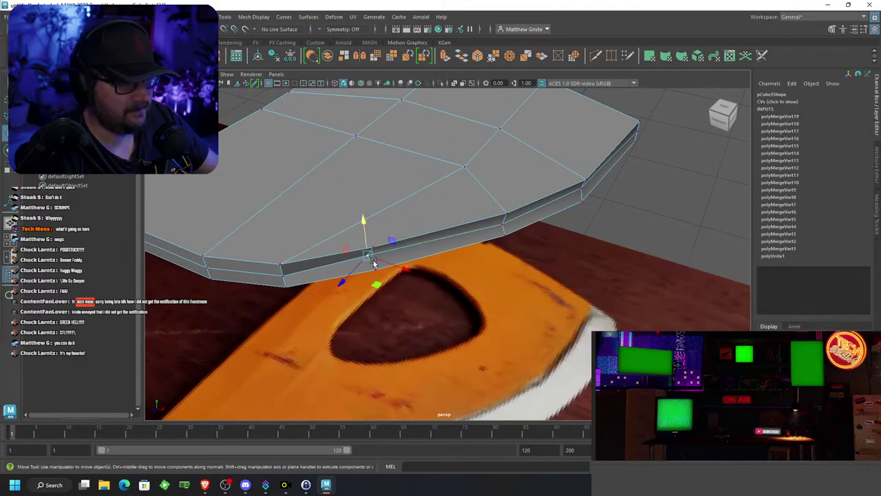
pyautogui.click(503, 226)
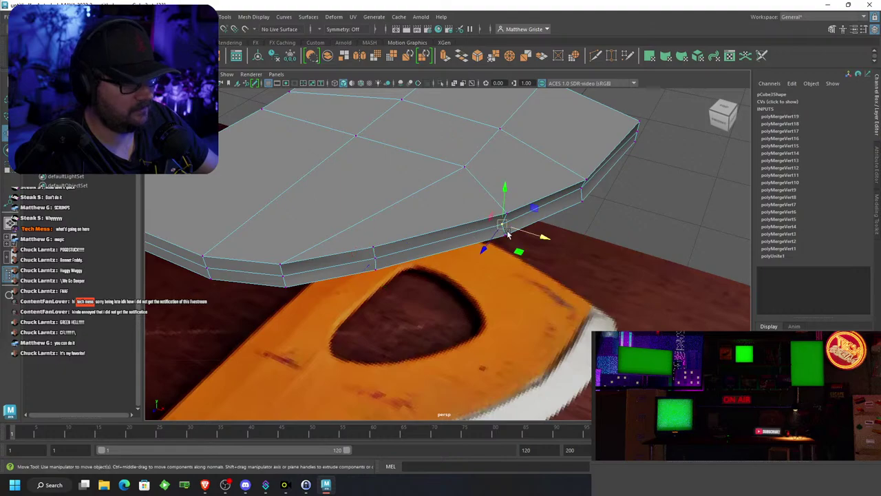
pyautogui.moveTo(539, 236); pyautogui.dragTo(543, 239)
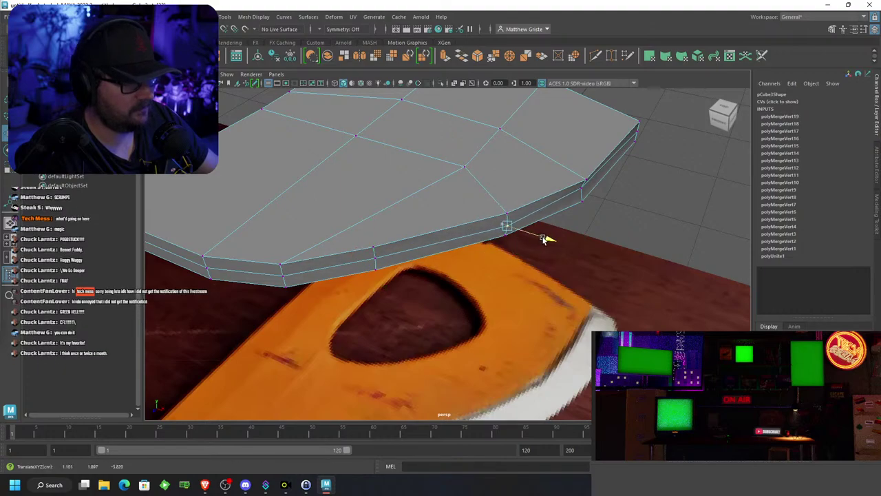
pyautogui.click(582, 190)
pyautogui.moveTo(621, 198); pyautogui.dragTo(626, 200, button='middle')
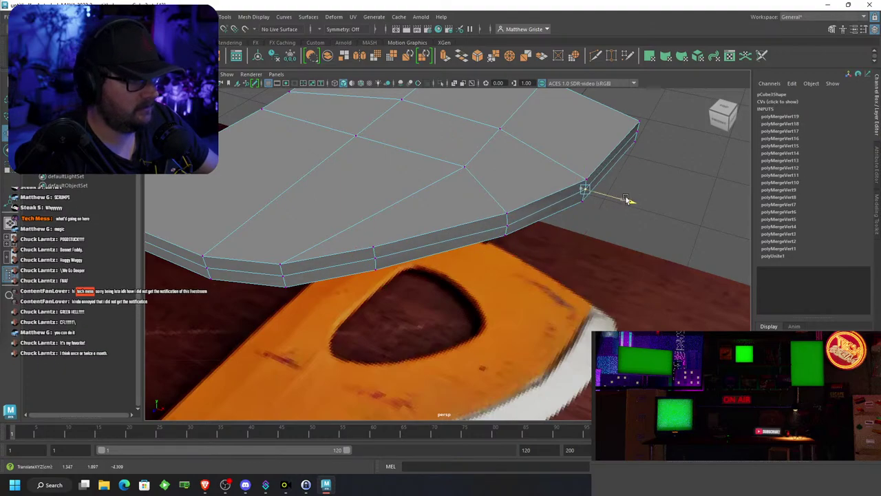
# Extrude both rows of faces along the curved cutting edge outward with a Local Translate Z of about 0.269
pyautogui.moveTo(421, 210); pyautogui.dragTo(419, 238, button='right')
pyautogui.click(354, 270)
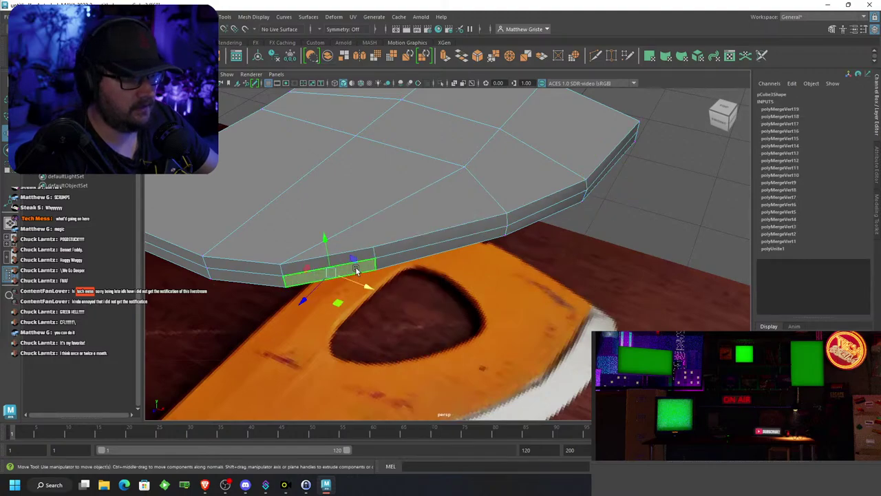
pyautogui.keyDown('shift'); pyautogui.click(369, 256); pyautogui.keyUp('shift')
pyautogui.scroll(-5, 419, 299)
pyautogui.keyDown('alt'); pyautogui.moveTo(419, 299); pyautogui.dragTo(445, 265); pyautogui.keyUp('alt')
pyautogui.keyDown('shift'); pyautogui.click(444, 251); pyautogui.keyUp('shift')
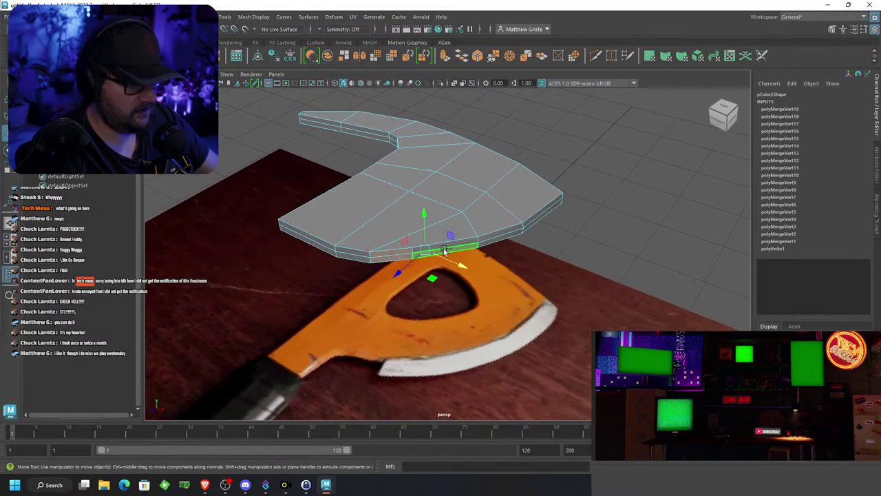
pyautogui.click(499, 237)
pyautogui.keyDown('shift'); pyautogui.click(528, 223); pyautogui.keyUp('shift')
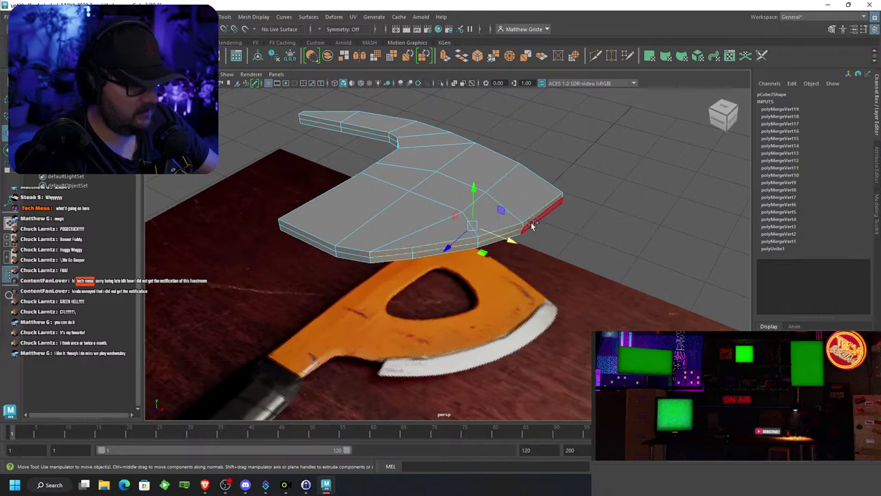
pyautogui.click(445, 58)
pyautogui.keyDown('alt'); pyautogui.moveTo(440, 193); pyautogui.dragTo(486, 190); pyautogui.keyUp('alt')
pyautogui.moveTo(513, 226); pyautogui.dragTo(537, 207)
# Undo the last extrusion of the faces along the curved cutting edge
pyautogui.press('r')
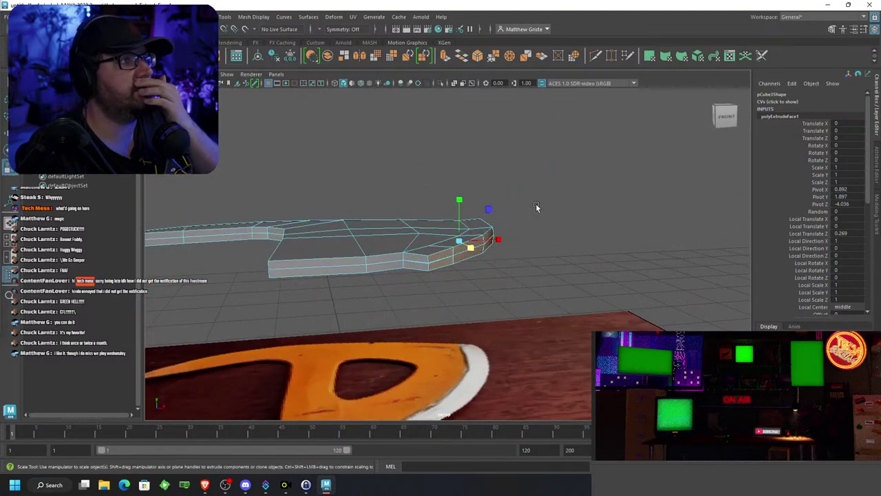
pyautogui.keyDown('alt'); pyautogui.moveTo(536, 206); pyautogui.dragTo(459, 239); pyautogui.keyUp('alt')
pyautogui.keyDown('alt'); pyautogui.moveTo(450, 274); pyautogui.dragTo(417, 266); pyautogui.keyUp('alt')
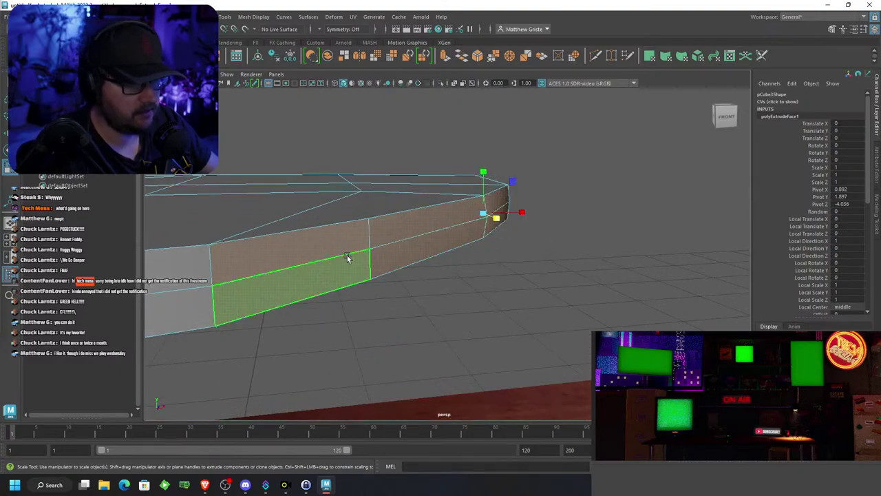
pyautogui.scroll(2, 367, 269)
pyautogui.keyDown('alt'); pyautogui.moveTo(368, 269); pyautogui.dragTo(489, 256, button='middle'); pyautogui.keyUp('alt')
pyautogui.scroll(3, 489, 256)
pyautogui.hotkey('ctrl', 'z')
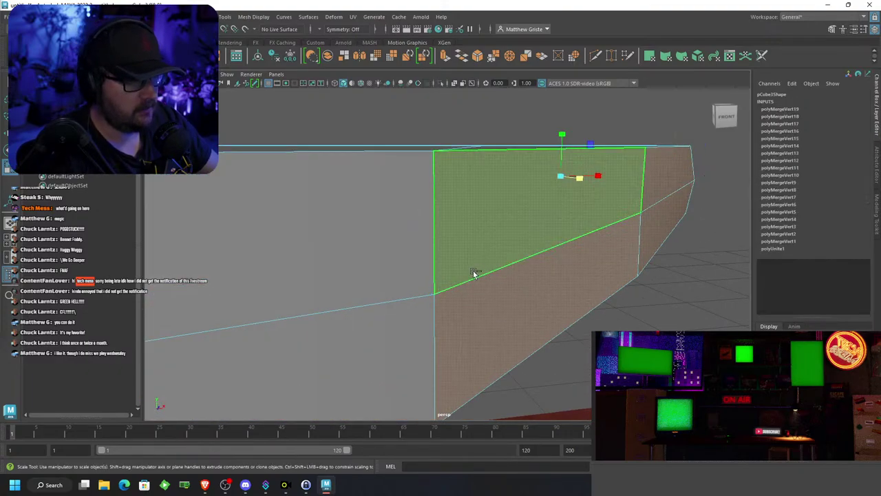
pyautogui.moveTo(437, 210); pyautogui.dragTo(393, 213, button='right')
pyautogui.click(444, 306)
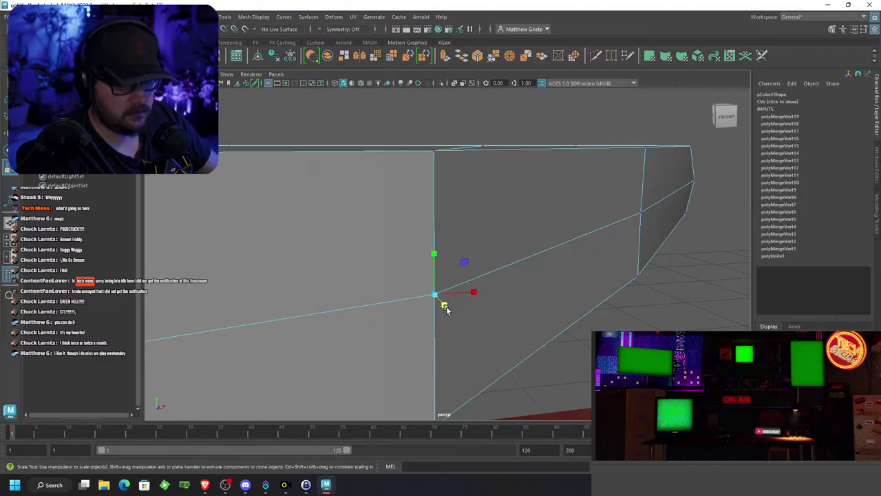
pyautogui.hotkey('ctrl', 'e')
pyautogui.hotkey('ctrl', 'z')
pyautogui.keyDown('alt'); pyautogui.moveTo(472, 305); pyautogui.dragTo(528, 258); pyautogui.keyUp('alt')
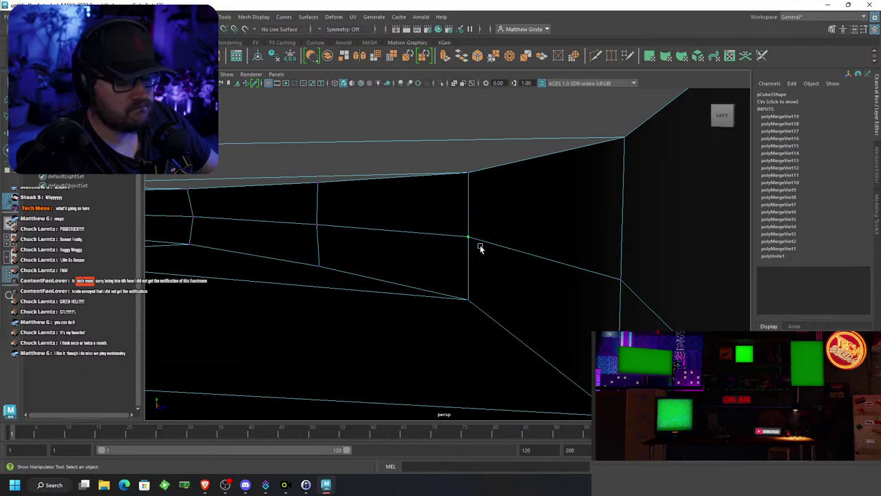
pyautogui.hotkey('ctrl', 'e')
pyautogui.hotkey('ctrl', 'z')
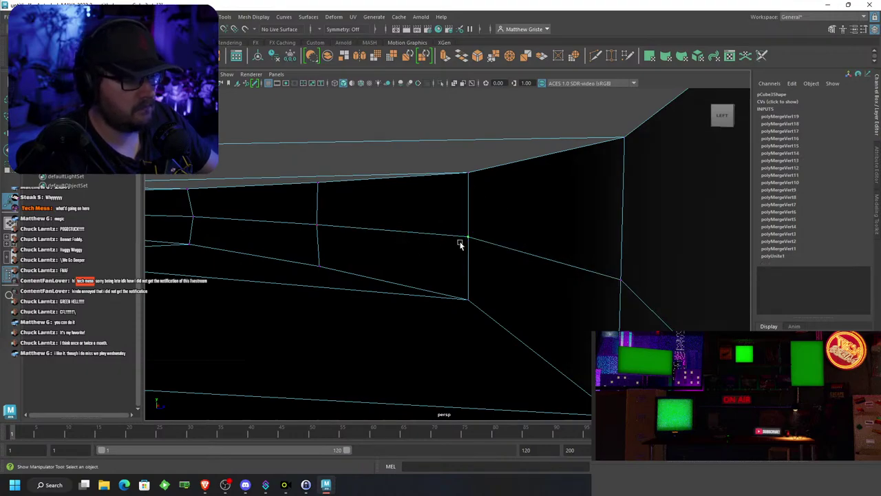
pyautogui.hotkey('ctrl', 'e')
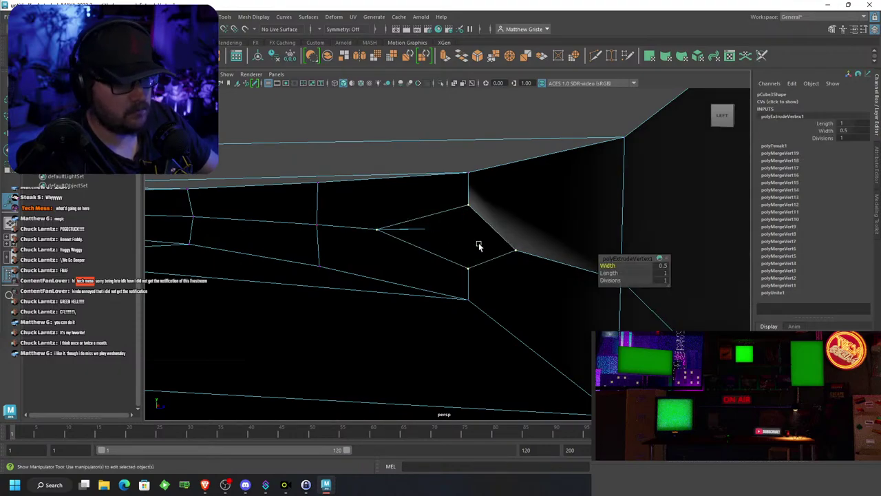
pyautogui.hotkey('ctrl', 'z')
pyautogui.click(492, 243)
pyautogui.keyDown('alt'); pyautogui.moveTo(493, 243); pyautogui.dragTo(576, 225); pyautogui.keyUp('alt')
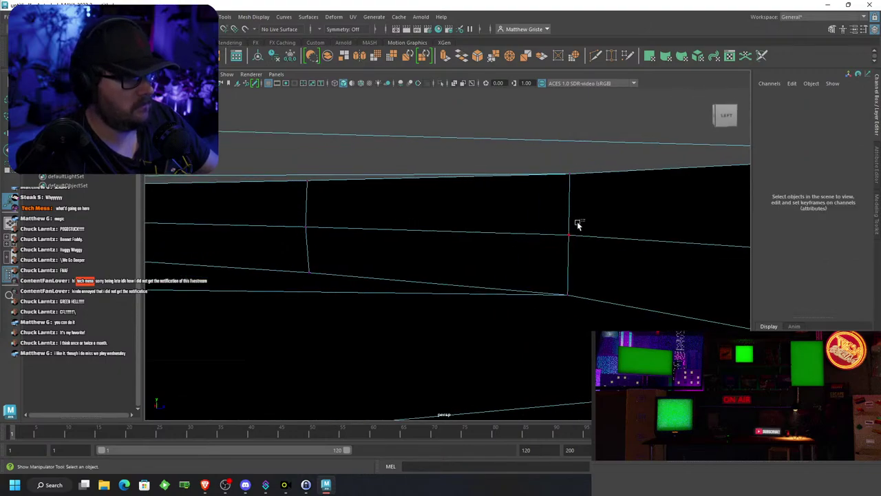
pyautogui.click(559, 234)
pyautogui.hotkey('ctrl', 'e')
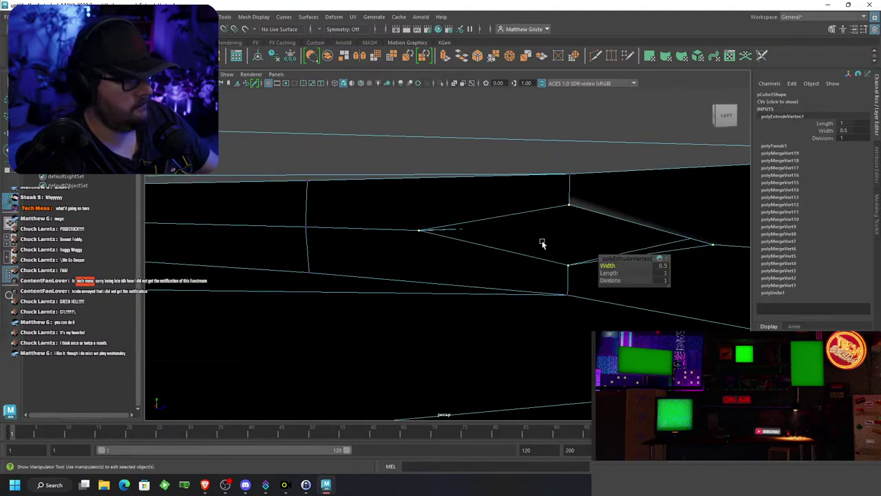
pyautogui.hotkey('ctrl', 'z')
# Try moving the two lower side faces beside the seam vertex down along Y, and undo the move
pyautogui.rightClick(542, 241)
pyautogui.click(542, 237)
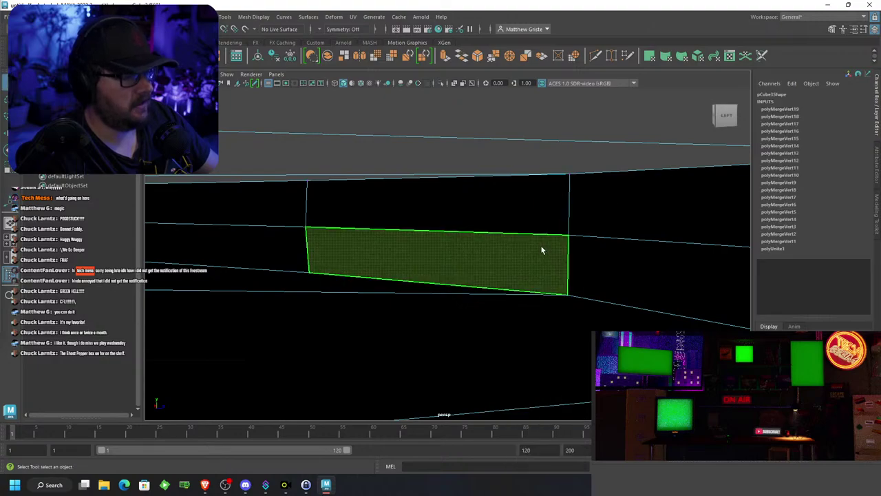
pyautogui.click(542, 250)
pyautogui.press('w')
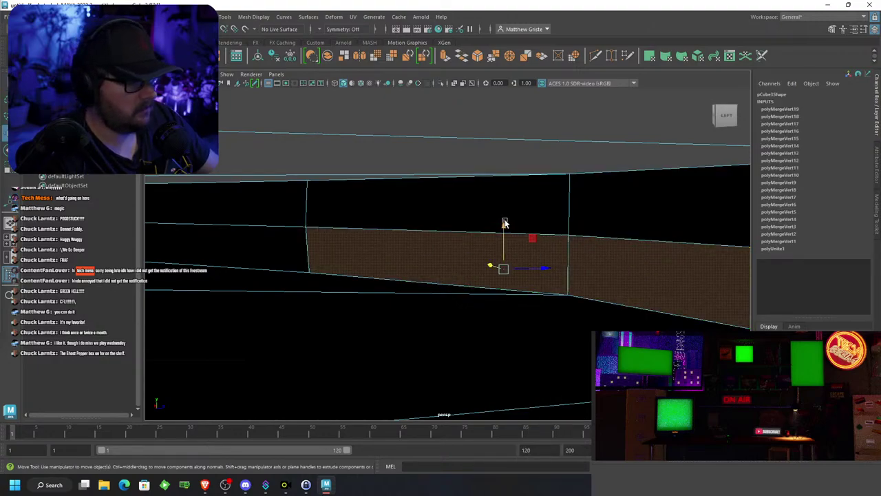
pyautogui.moveTo(504, 224); pyautogui.dragTo(504, 246)
pyautogui.hotkey('ctrl', 'z')
# Merge the overlapping vertices at the mid-height seam corner on the axe head's side wall
pyautogui.moveTo(582, 212); pyautogui.dragTo(541, 227, button='right')
pyautogui.click(551, 231)
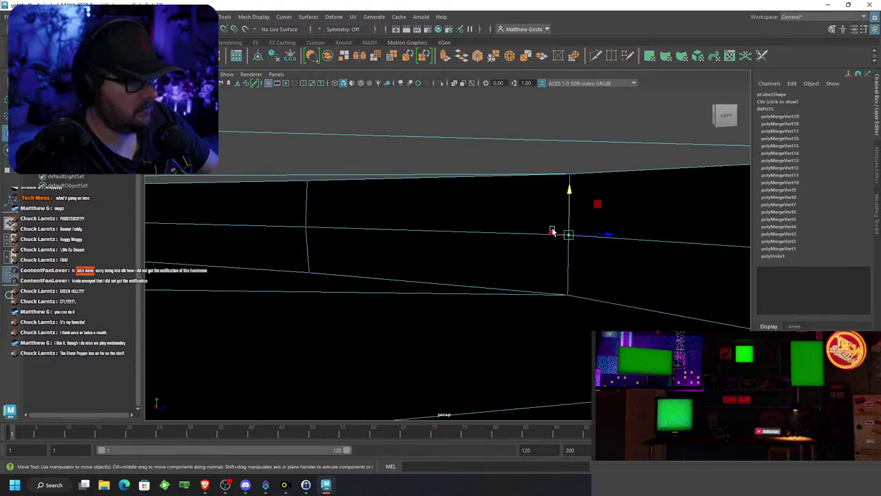
pyautogui.scroll(3, 606, 233)
pyautogui.scroll(-2, 647, 217)
pyautogui.click(593, 229)
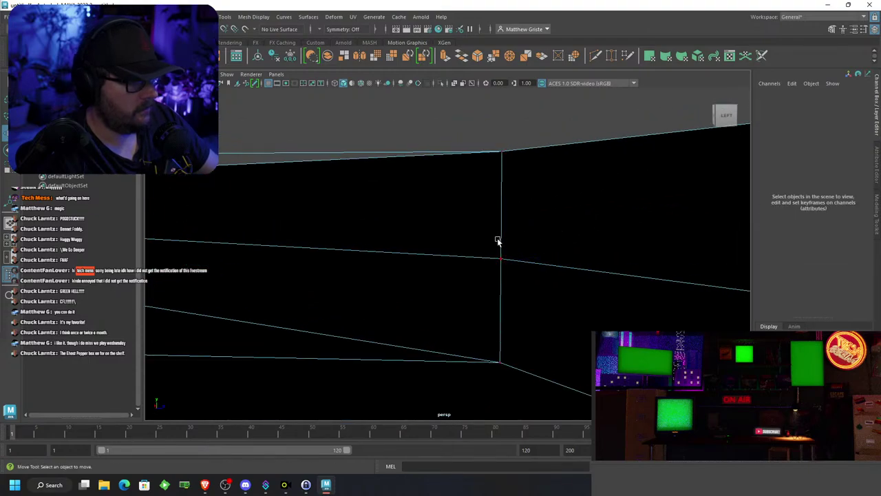
pyautogui.click(504, 259)
pyautogui.click(494, 59)
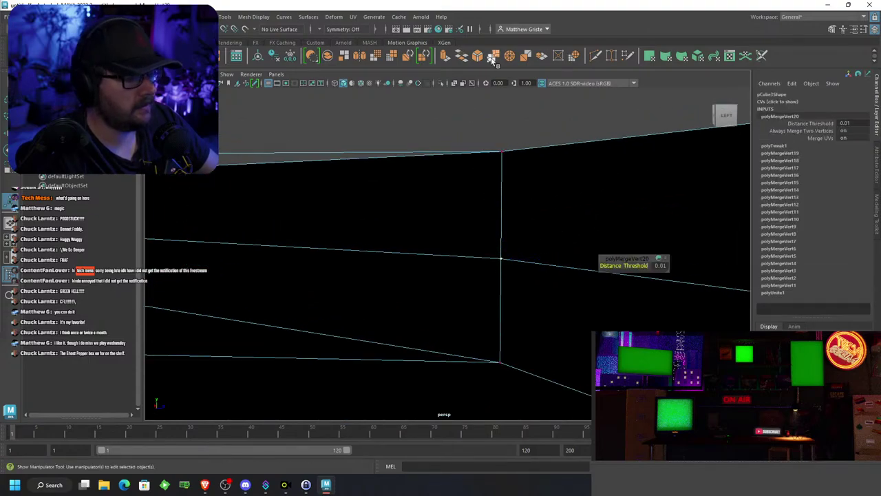
# Extrude both rows of faces along the curved cutting edge and move them outward about 0.199 along world X
pyautogui.scroll(-4, 530, 193)
pyautogui.keyDown('alt'); pyautogui.moveTo(530, 192); pyautogui.dragTo(395, 206); pyautogui.keyUp('alt')
pyautogui.moveTo(403, 211); pyautogui.dragTo(409, 242, button='right')
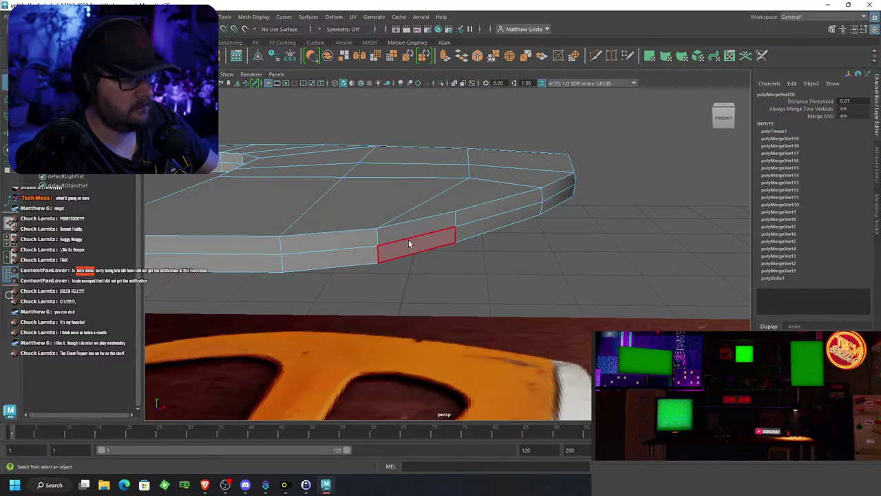
pyautogui.click(410, 232)
pyautogui.keyDown('shift'); pyautogui.click(482, 219); pyautogui.keyUp('shift')
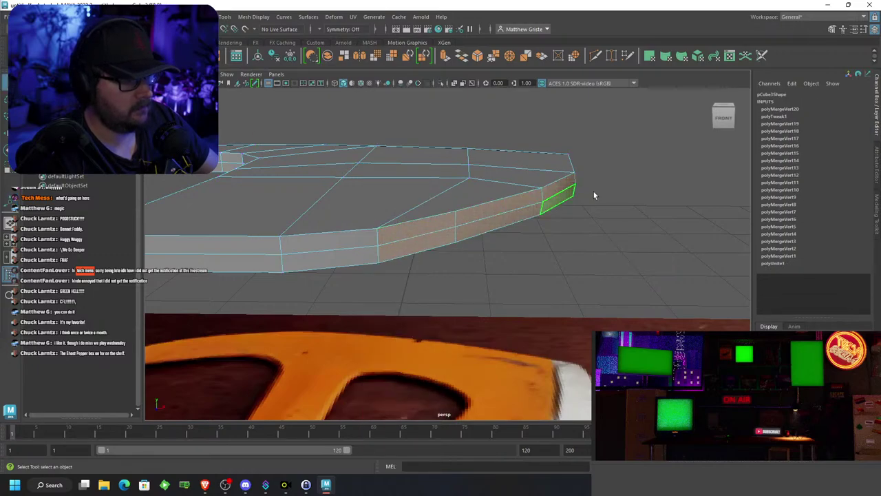
pyautogui.keyDown('alt'); pyautogui.moveTo(595, 196); pyautogui.dragTo(610, 248); pyautogui.keyUp('alt')
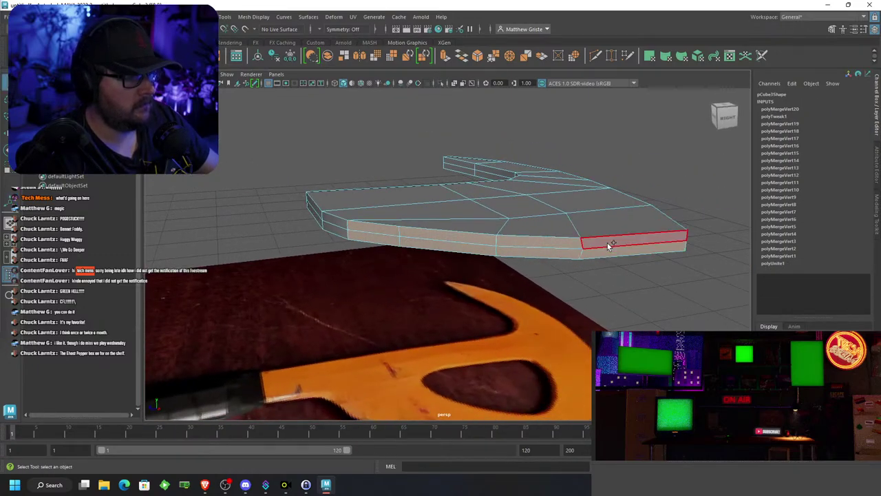
pyautogui.keyDown('shift'); pyautogui.click(610, 245); pyautogui.keyUp('shift')
pyautogui.click(445, 55)
pyautogui.keyDown('alt'); pyautogui.moveTo(524, 206); pyautogui.dragTo(535, 222); pyautogui.keyUp('alt')
pyautogui.click(550, 143)
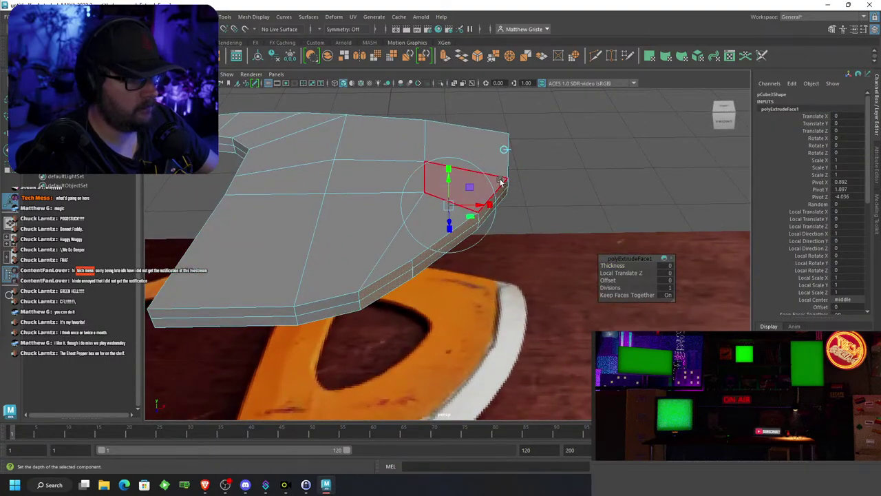
pyautogui.moveTo(480, 204); pyautogui.dragTo(500, 217)
# Scale the extruded cutting-edge faces down along Y to taper the blade to a thin edge
pyautogui.press('e')
pyautogui.press('r')
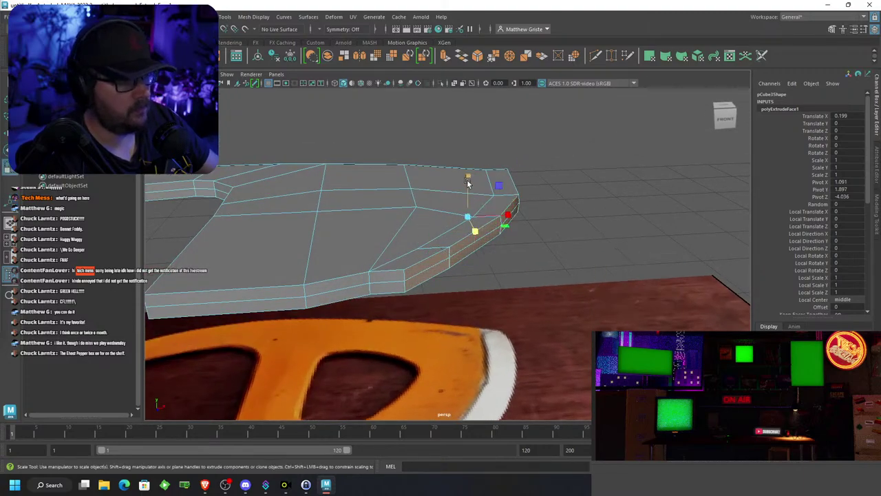
pyautogui.moveTo(468, 178); pyautogui.dragTo(468, 215)
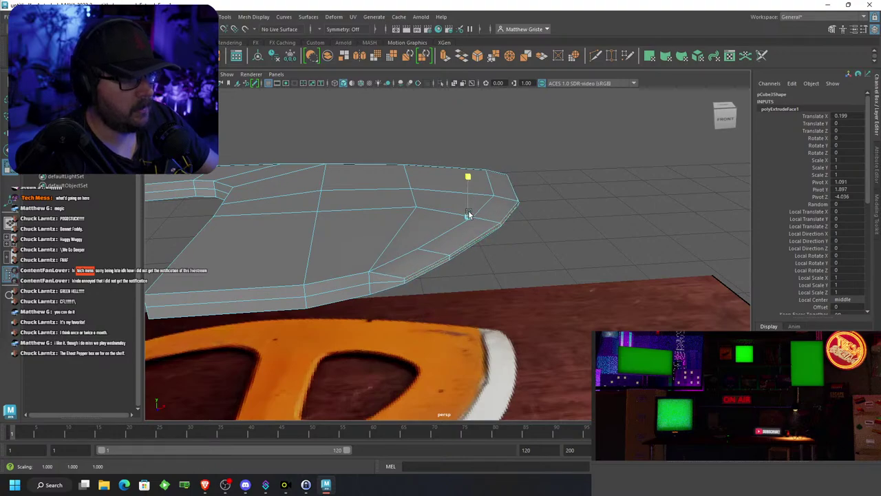
# Extrude the tapered bevel faces on the upper and lower sides of the blade with a Local Translate Z of about 0.031
pyautogui.click(412, 264)
pyautogui.keyDown('shift'); pyautogui.click(457, 239); pyautogui.keyUp('shift')
pyautogui.keyDown('shift'); pyautogui.click(492, 212); pyautogui.keyUp('shift')
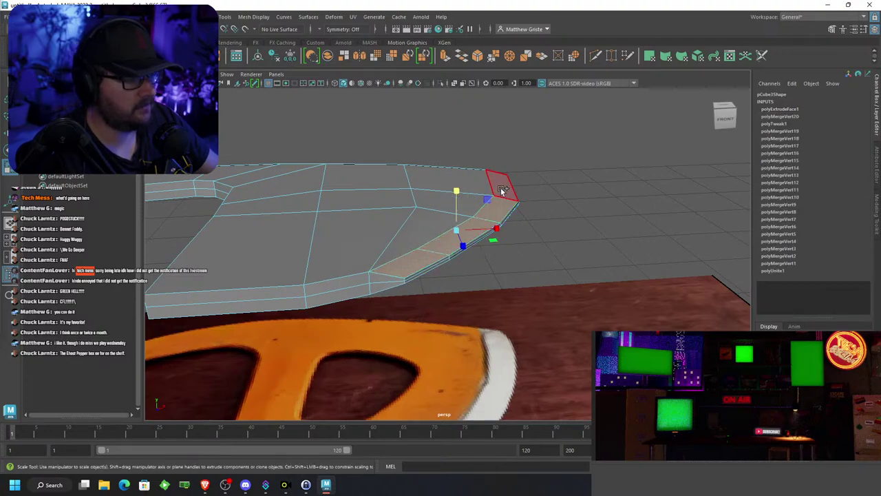
pyautogui.keyDown('shift'); pyautogui.click(502, 190); pyautogui.keyUp('shift')
pyautogui.keyDown('alt'); pyautogui.moveTo(552, 205); pyautogui.dragTo(438, 205); pyautogui.keyUp('alt')
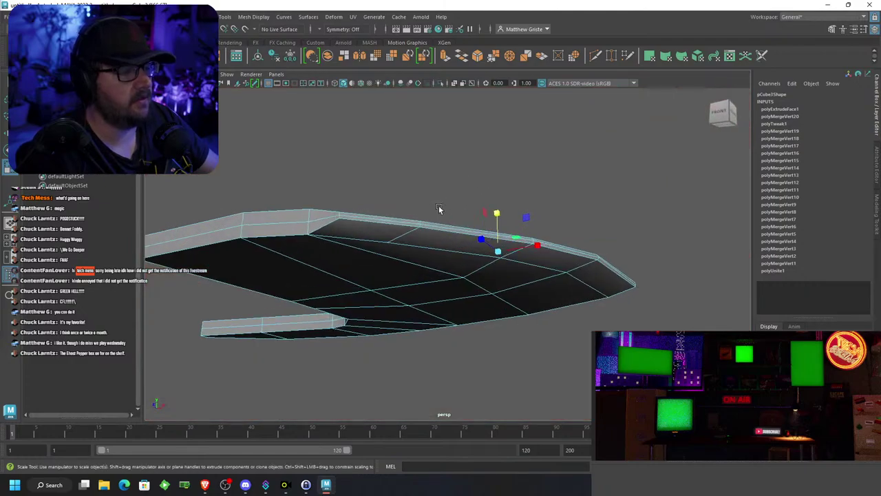
pyautogui.keyDown('shift'); pyautogui.click(379, 230); pyautogui.keyUp('shift')
pyautogui.keyDown('shift'); pyautogui.click(458, 242); pyautogui.keyUp('shift')
pyautogui.keyDown('shift'); pyautogui.click(541, 259); pyautogui.keyUp('shift')
pyautogui.keyDown('shift'); pyautogui.click(590, 276); pyautogui.keyUp('shift')
pyautogui.keyDown('alt'); pyautogui.moveTo(612, 275); pyautogui.dragTo(485, 310); pyautogui.keyUp('alt')
pyautogui.keyDown('alt'); pyautogui.moveTo(552, 287); pyautogui.dragTo(512, 268, button='middle'); pyautogui.keyUp('alt')
pyautogui.click(446, 58)
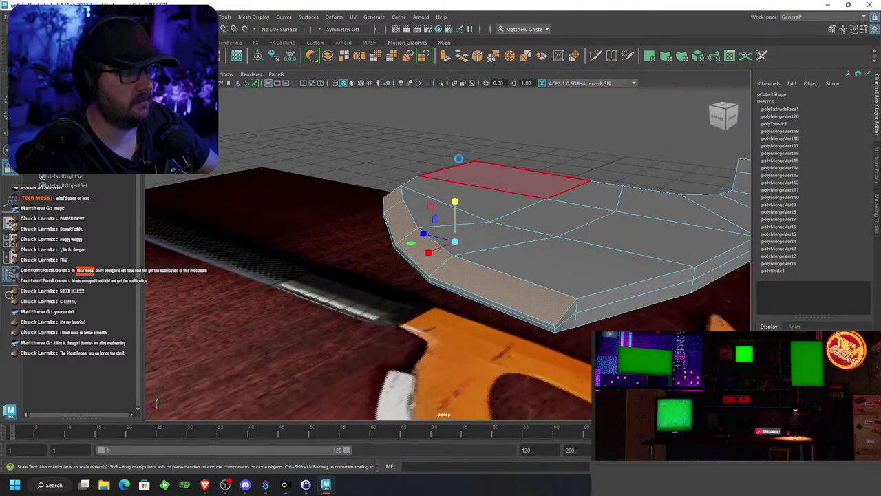
pyautogui.moveTo(416, 226); pyautogui.dragTo(413, 217)
pyautogui.press('w')
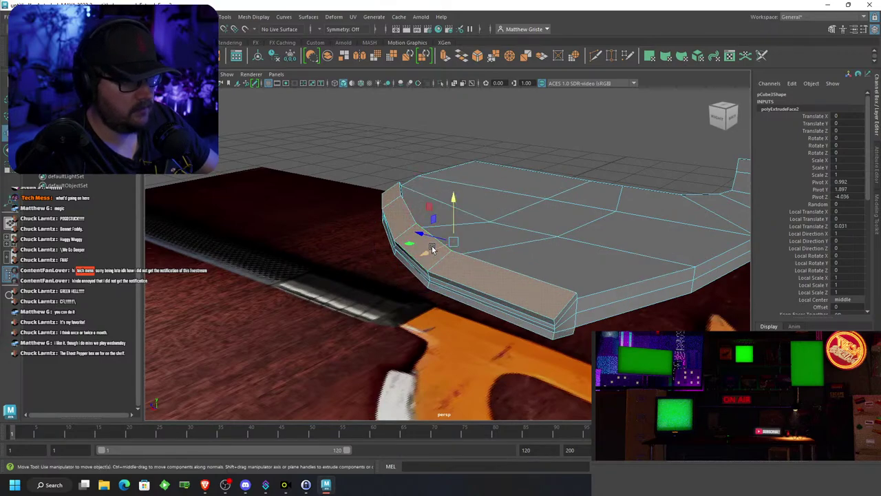
pyautogui.moveTo(432, 249); pyautogui.dragTo(486, 191)
# Flatten the two narrow rows of faces along the blade's outer edge by scaling them down along Y, and return to object mode
pyautogui.moveTo(486, 189); pyautogui.dragTo(485, 218, button='right')
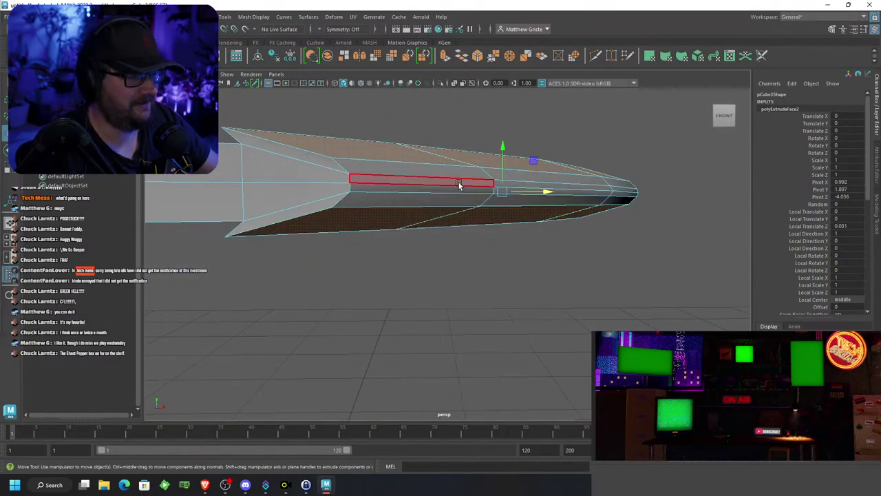
pyautogui.click(461, 195)
pyautogui.keyDown('shift'); pyautogui.click(464, 192); pyautogui.keyUp('shift')
pyautogui.keyDown('shift'); pyautogui.click(517, 193); pyautogui.keyUp('shift')
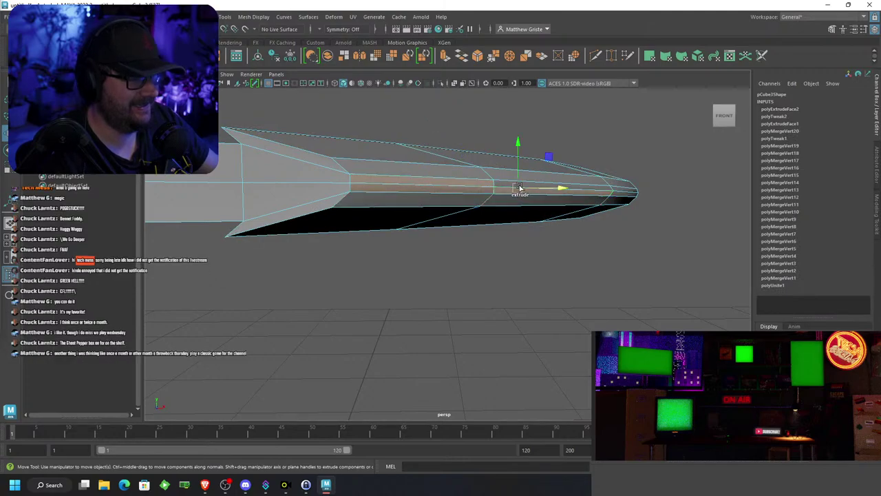
pyautogui.keyDown('alt'); pyautogui.moveTo(620, 193); pyautogui.dragTo(484, 207); pyautogui.keyUp('alt')
pyautogui.keyDown('alt'); pyautogui.moveTo(540, 248); pyautogui.dragTo(432, 251); pyautogui.keyUp('alt')
pyautogui.press('r')
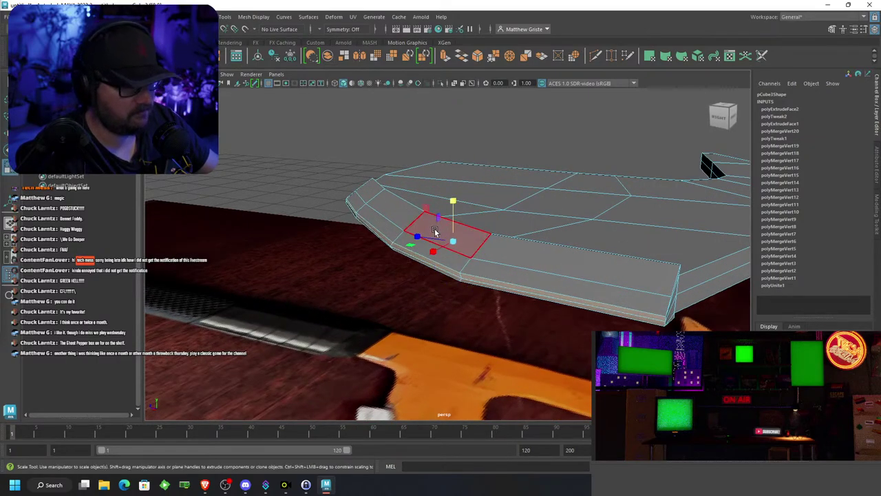
pyautogui.moveTo(454, 204); pyautogui.dragTo(454, 206)
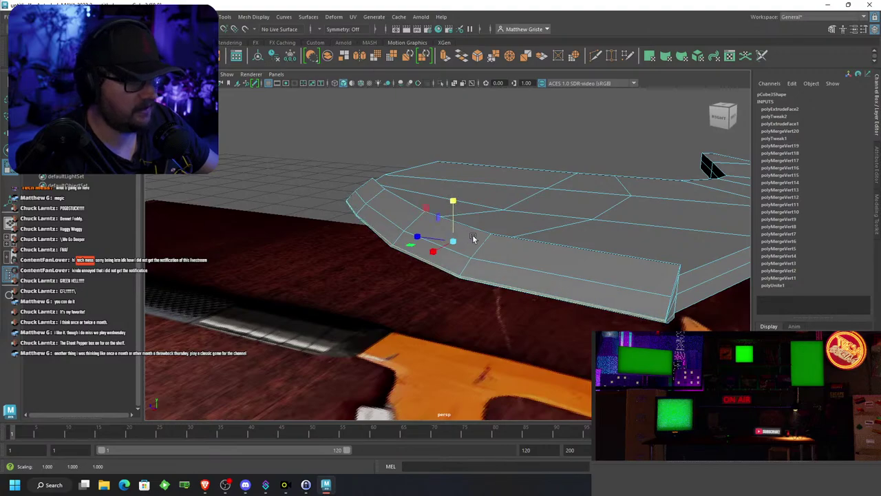
pyautogui.keyDown('alt'); pyautogui.moveTo(473, 237); pyautogui.dragTo(552, 246); pyautogui.keyUp('alt')
pyautogui.moveTo(495, 211); pyautogui.dragTo(541, 199, button='right')
pyautogui.click(575, 182)
# Select the axe head and compare its outline with the reference image in the full-size top view
pyautogui.scroll(-5, 544, 213)
pyautogui.keyDown('alt'); pyautogui.moveTo(512, 240); pyautogui.dragTo(517, 257); pyautogui.keyUp('alt')
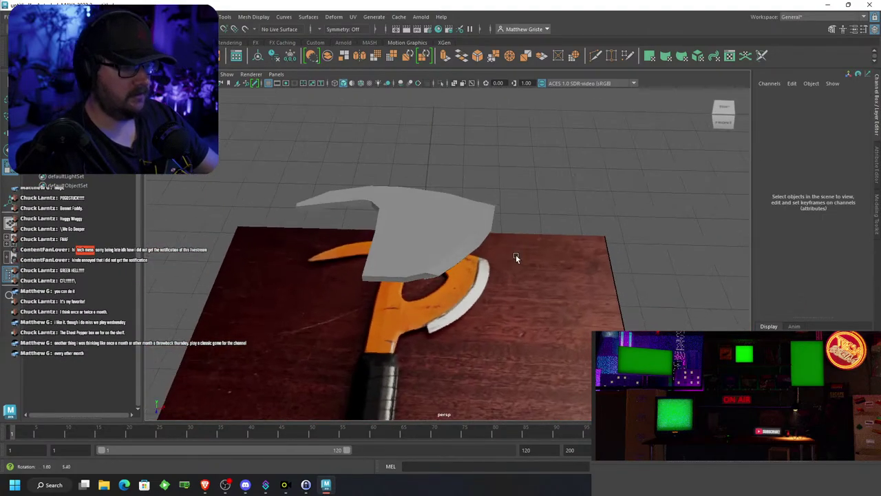
pyautogui.click(422, 264)
pyautogui.scroll(5, 422, 265)
pyautogui.keyDown('alt'); pyautogui.moveTo(428, 262); pyautogui.dragTo(590, 195, button='middle'); pyautogui.keyUp('alt')
pyautogui.scroll(3, 590, 196)
pyautogui.keyDown('alt'); pyautogui.moveTo(590, 196); pyautogui.dragTo(588, 211); pyautogui.keyUp('alt')
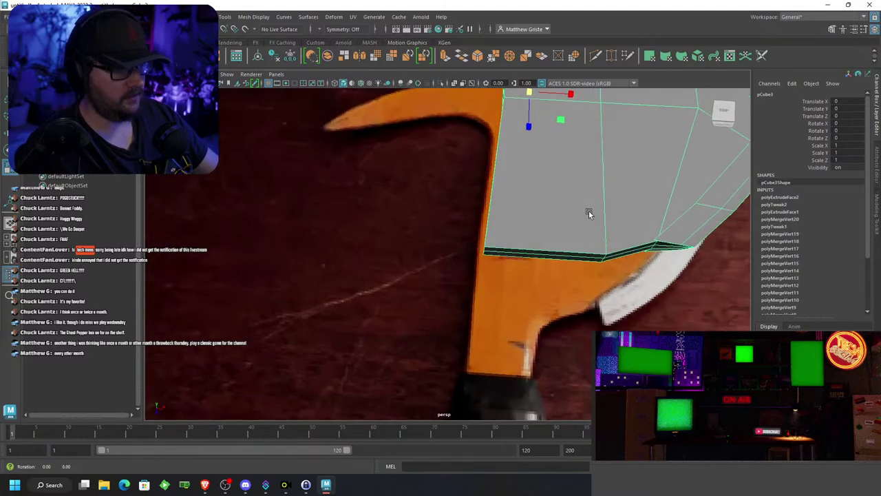
pyautogui.press('space')
pyautogui.scroll(4, 352, 210)
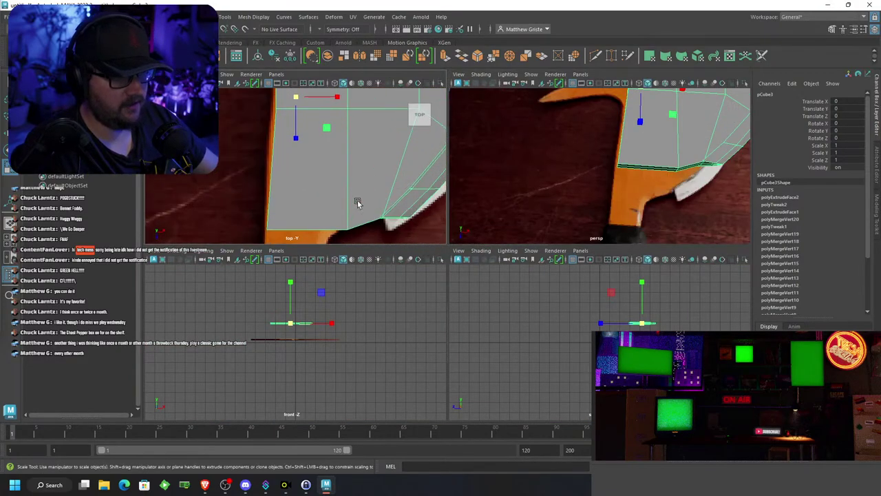
pyautogui.press('space')
pyautogui.press('a')
pyautogui.scroll(2, 433, 217)
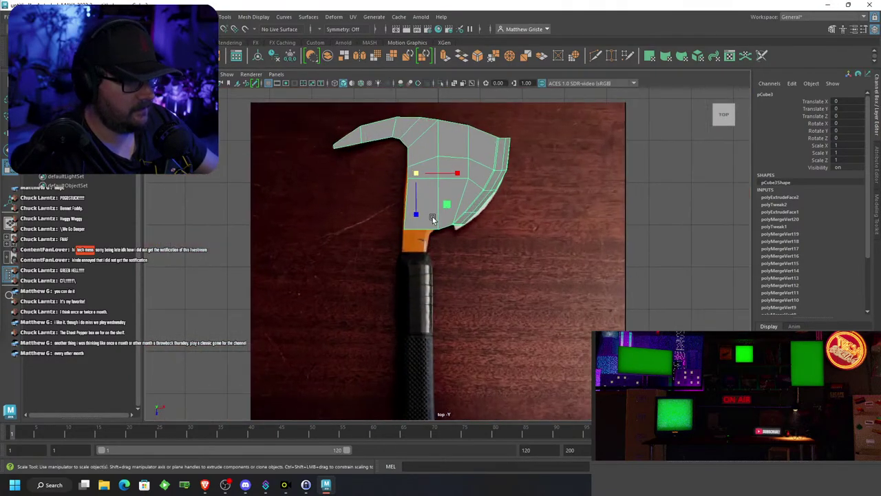
pyautogui.scroll(2, 432, 217)
# Extrude the axe head's end faces above the handle toward the handle with a Local Translate Z of about 0.175
pyautogui.moveTo(411, 202); pyautogui.dragTo(344, 182, button='right')
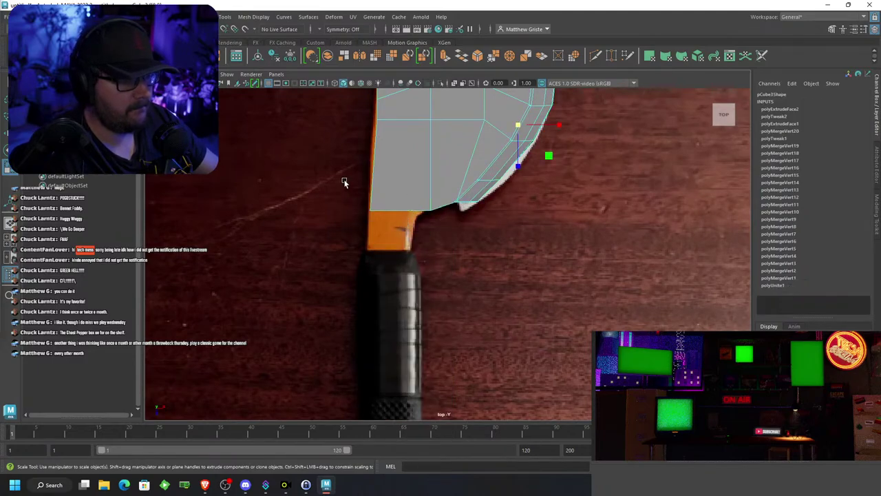
pyautogui.click(401, 212)
pyautogui.scroll(2, 438, 170)
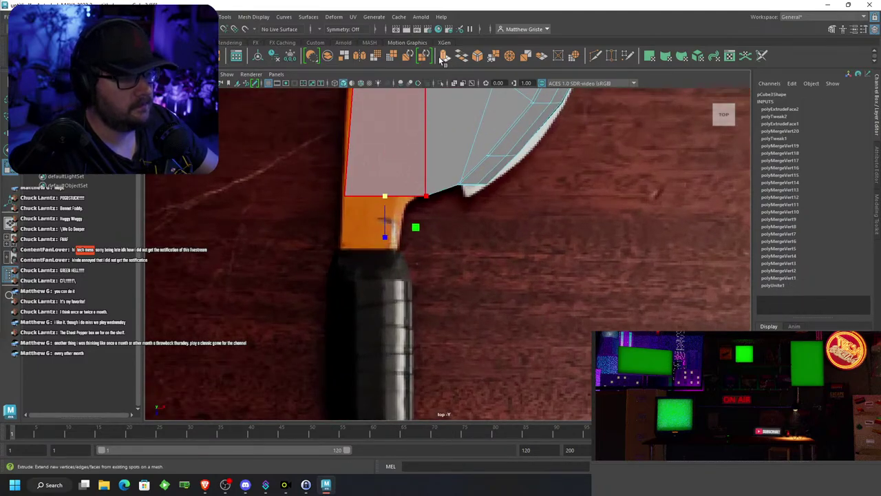
pyautogui.click(444, 57)
pyautogui.moveTo(408, 200); pyautogui.dragTo(410, 212)
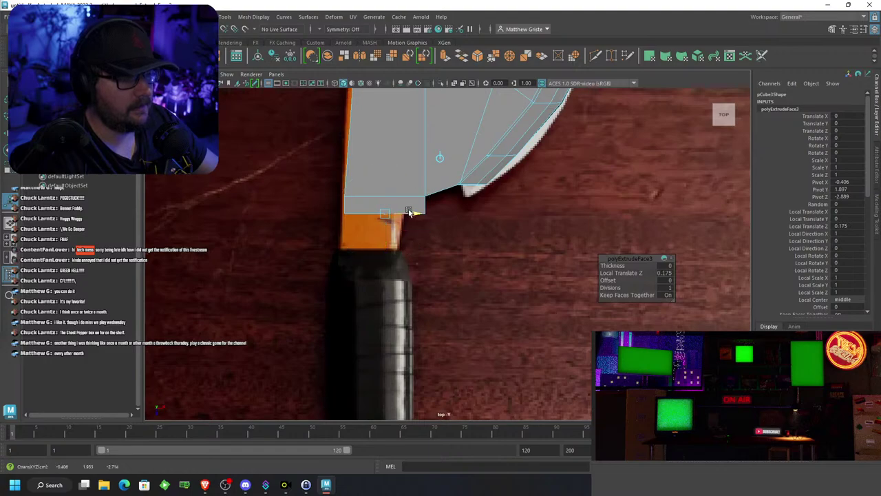
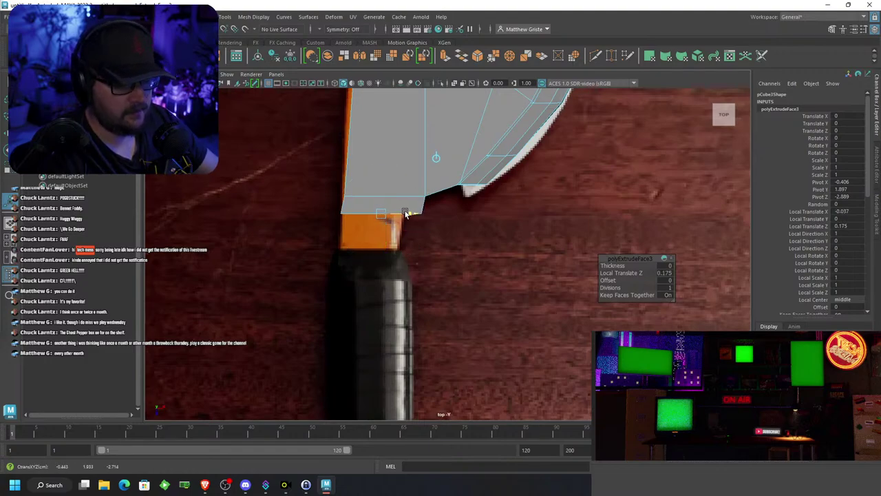
# Extrude the neck's end faces down to the handle's grip and pull the blade-side neck vertices inward to match the reference width
pyautogui.moveTo(383, 241); pyautogui.dragTo(366, 273)
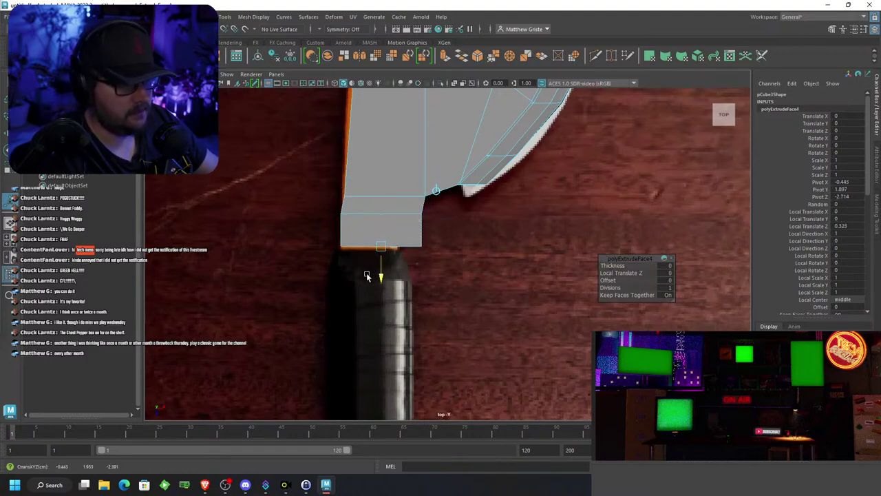
pyautogui.moveTo(382, 211); pyautogui.dragTo(339, 211, button='right')
pyautogui.moveTo(436, 263); pyautogui.dragTo(393, 232)
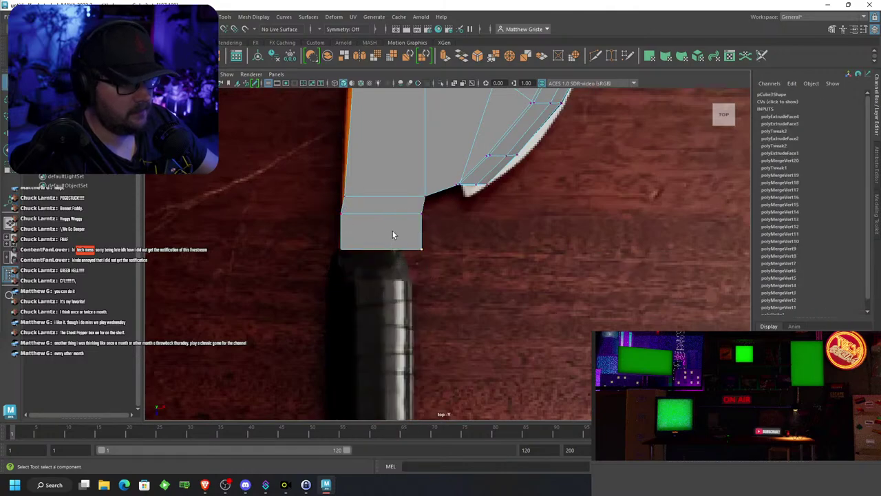
pyautogui.press('w')
pyautogui.moveTo(448, 250); pyautogui.dragTo(430, 253)
pyautogui.press('w')
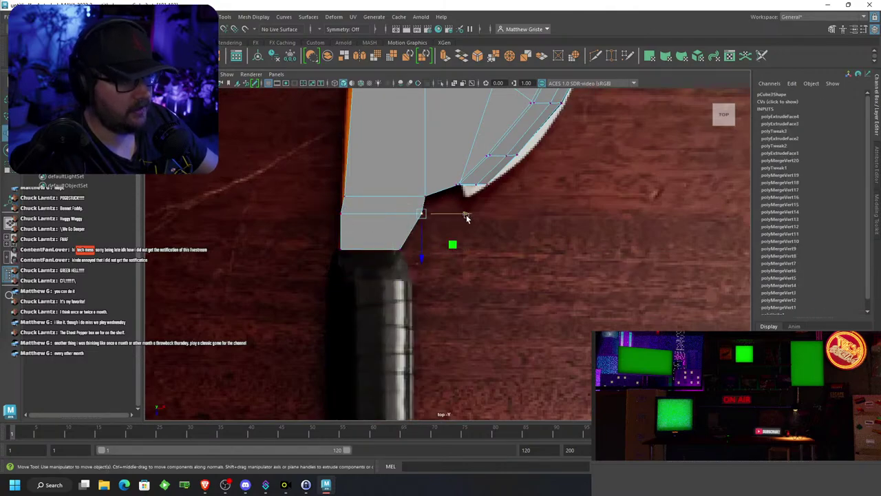
pyautogui.moveTo(467, 218); pyautogui.dragTo(442, 214)
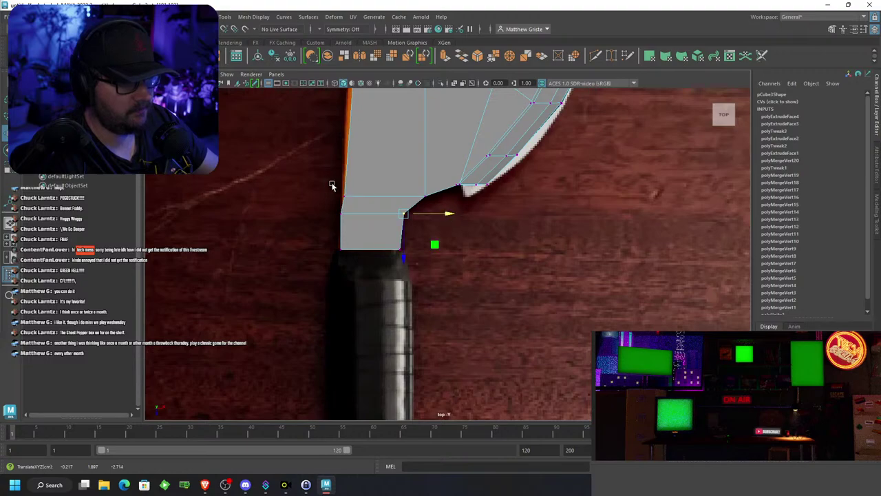
# Shift the vertices along the axe head's straight back edge outward onto the reference outline, and return to object mode
pyautogui.moveTo(332, 185); pyautogui.dragTo(384, 197)
pyautogui.keyDown('alt'); pyautogui.moveTo(398, 143); pyautogui.dragTo(415, 301, button='middle'); pyautogui.keyUp('alt')
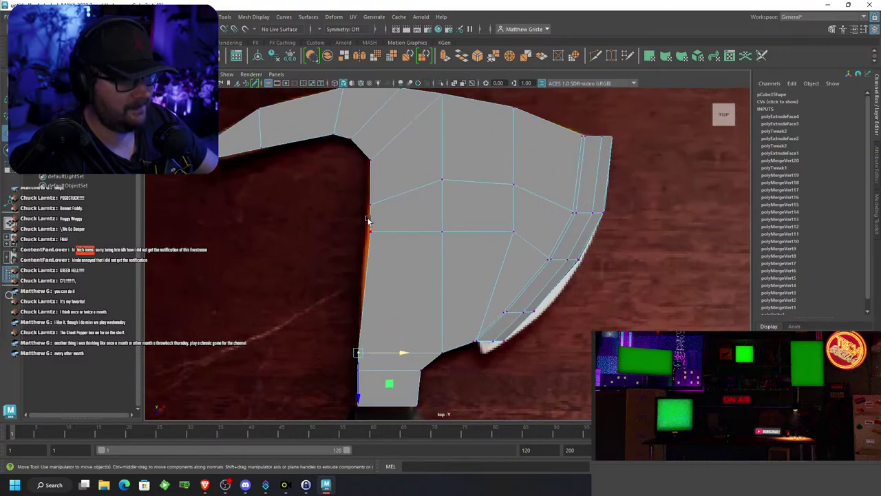
pyautogui.moveTo(362, 213); pyautogui.dragTo(412, 235)
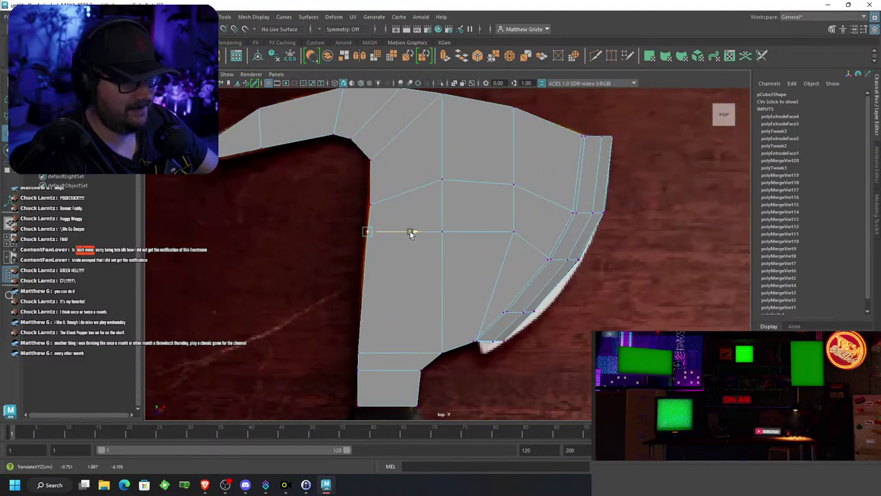
pyautogui.click(368, 204)
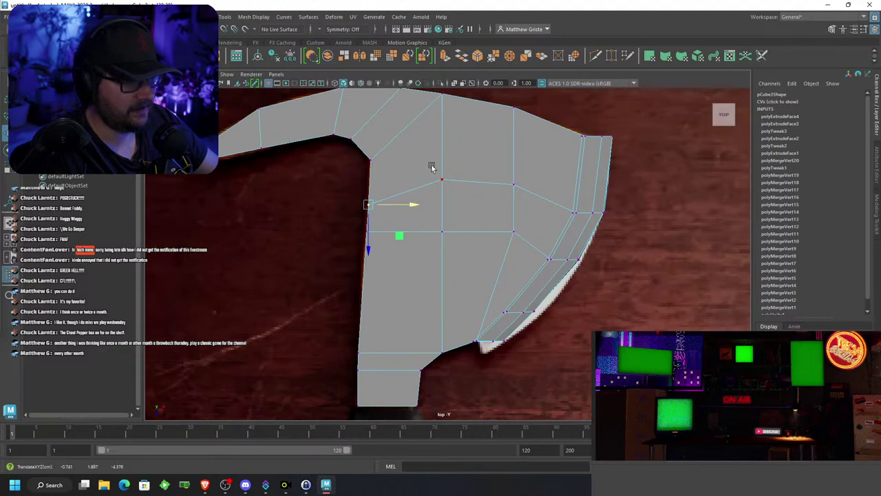
pyautogui.moveTo(443, 151); pyautogui.dragTo(489, 139, button='right')
pyautogui.scroll(-7, 498, 163)
pyautogui.scroll(2, 491, 209)
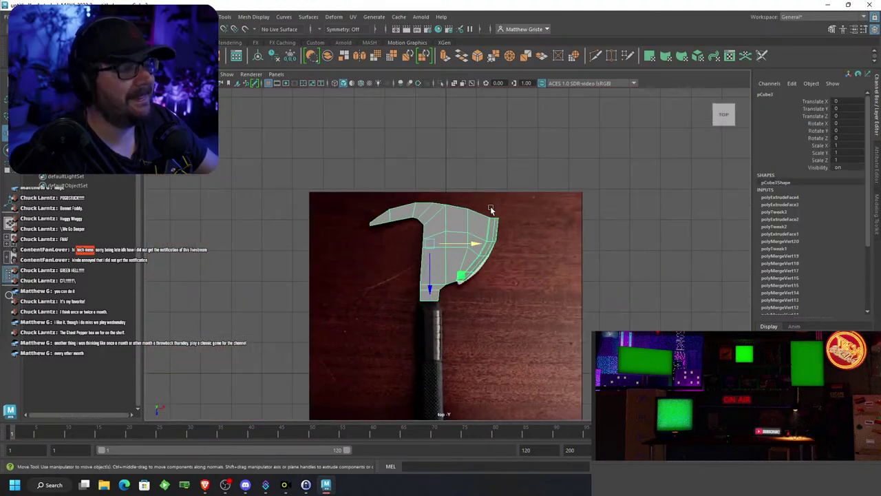
# Select the nine large faces on the upper side of the blade, leaving out the bevel, neck and spike faces
pyautogui.press('space')
pyautogui.scroll(3, 337, 170)
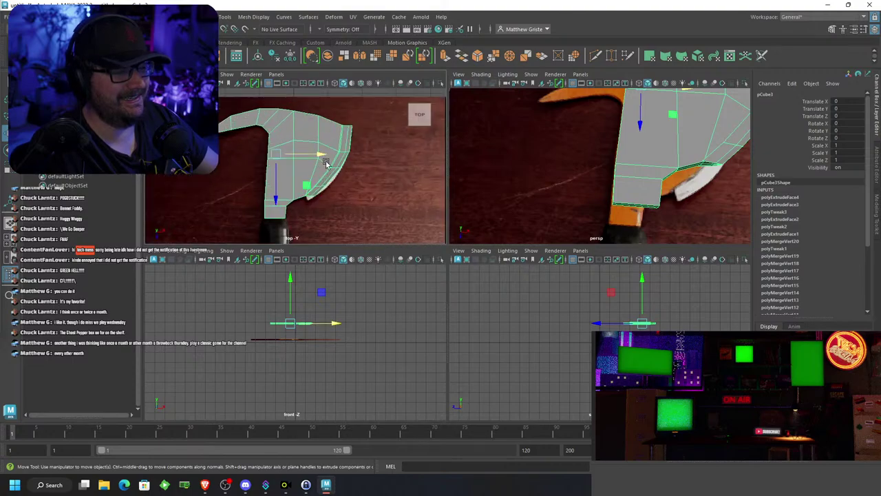
pyautogui.press('space')
pyautogui.scroll(3, 427, 163)
pyautogui.moveTo(491, 211); pyautogui.dragTo(493, 239, button='right')
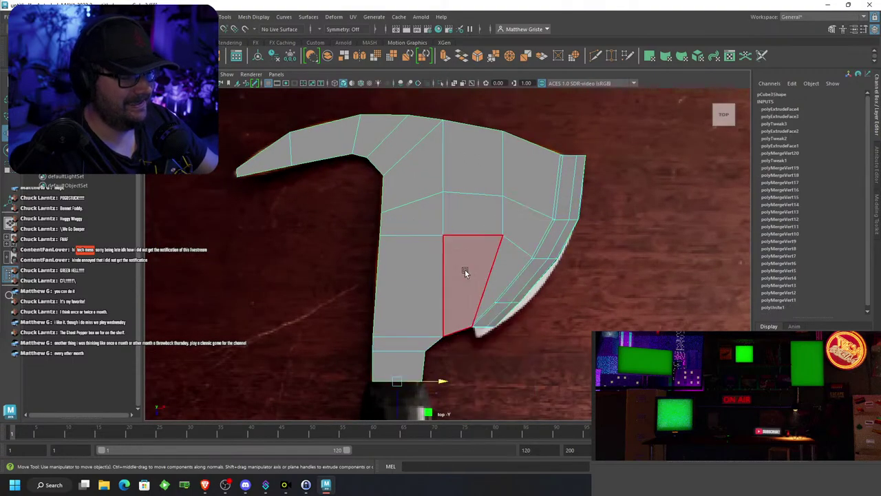
pyautogui.click(464, 269)
pyautogui.keyDown('shift'); pyautogui.click(466, 217); pyautogui.keyUp('shift')
pyautogui.keyDown('shift'); pyautogui.click(430, 190); pyautogui.keyUp('shift')
pyautogui.keyDown('shift'); pyautogui.click(419, 232); pyautogui.keyUp('shift')
pyautogui.keyDown('shift'); pyautogui.click(415, 273); pyautogui.keyUp('shift')
pyautogui.keyDown('shift'); pyautogui.click(474, 173); pyautogui.keyUp('shift')
pyautogui.keyDown('shift'); pyautogui.click(512, 181); pyautogui.keyUp('shift')
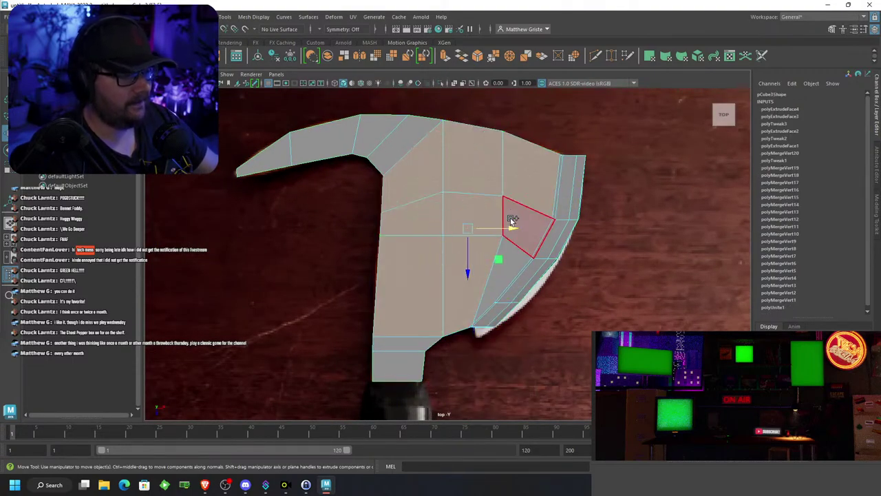
pyautogui.keyDown('shift'); pyautogui.click(513, 223); pyautogui.keyUp('shift')
pyautogui.keyDown('shift'); pyautogui.click(503, 271); pyautogui.keyUp('shift')
# Add the matching large faces on the underside of the blade to the face selection
pyautogui.press('space')
pyautogui.press('space')
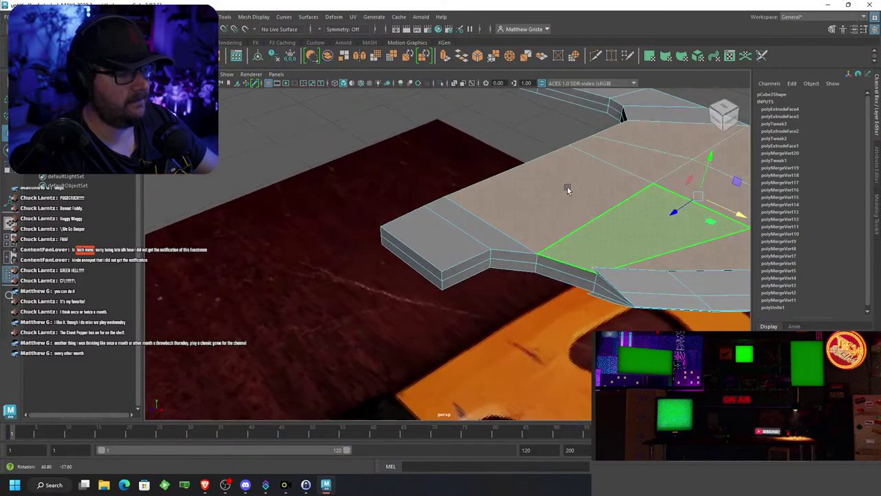
pyautogui.keyDown('alt'); pyautogui.moveTo(566, 187); pyautogui.dragTo(535, 152); pyautogui.keyUp('alt')
pyautogui.keyDown('alt'); pyautogui.moveTo(591, 159); pyautogui.dragTo(574, 141); pyautogui.keyUp('alt')
pyautogui.keyDown('shift'); pyautogui.click(574, 142); pyautogui.keyUp('shift')
pyautogui.keyDown('shift'); pyautogui.click(634, 150); pyautogui.keyUp('shift')
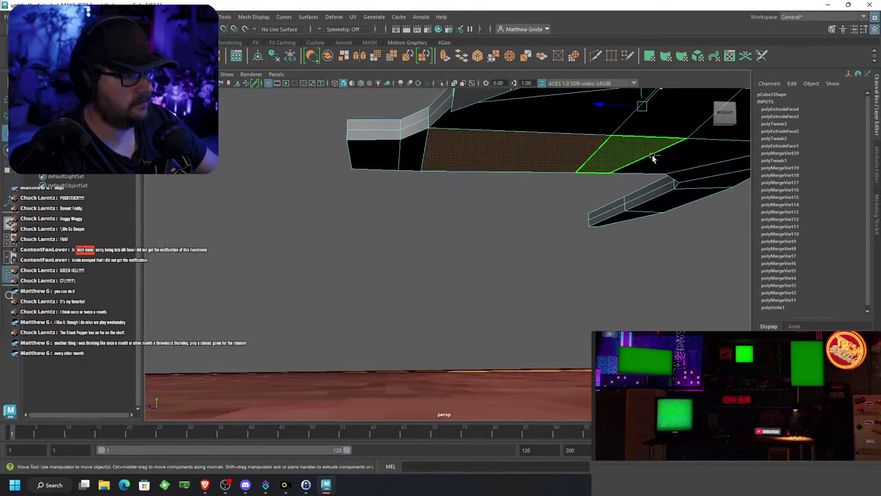
pyautogui.keyDown('shift'); pyautogui.click(664, 155); pyautogui.keyUp('shift')
pyautogui.keyDown('alt'); pyautogui.moveTo(639, 149); pyautogui.dragTo(526, 204); pyautogui.keyUp('alt')
pyautogui.scroll(5, 527, 205)
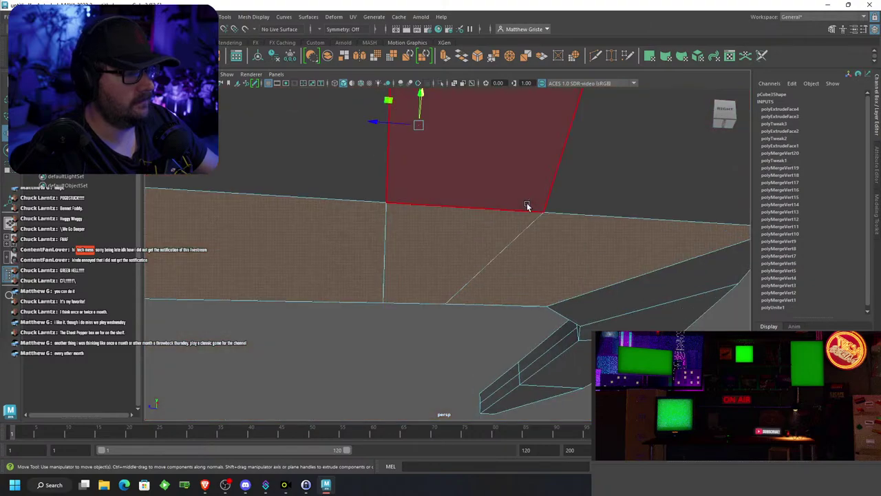
pyautogui.keyDown('shift'); pyautogui.click(575, 178); pyautogui.keyUp('shift')
pyautogui.keyDown('shift'); pyautogui.click(377, 169); pyautogui.keyUp('shift')
pyautogui.keyDown('shift'); pyautogui.click(512, 161); pyautogui.keyUp('shift')
pyautogui.keyDown('alt'); pyautogui.moveTo(513, 163); pyautogui.dragTo(476, 269, button='middle'); pyautogui.keyUp('alt')
pyautogui.keyDown('shift'); pyautogui.click(521, 215); pyautogui.keyUp('shift')
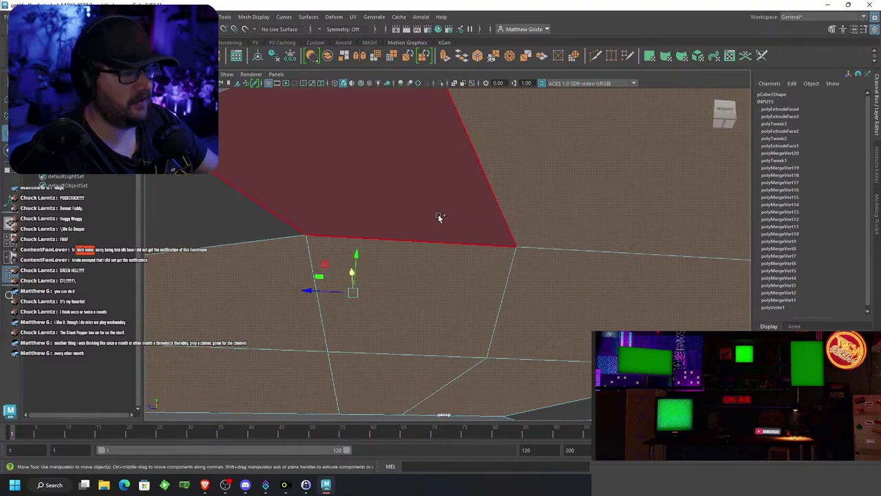
pyautogui.keyDown('shift'); pyautogui.click(437, 217); pyautogui.keyUp('shift')
pyautogui.keyDown('shift'); pyautogui.click(248, 223); pyautogui.keyUp('shift')
pyautogui.scroll(-5, 250, 223)
pyautogui.keyDown('alt'); pyautogui.moveTo(344, 242); pyautogui.dragTo(475, 276); pyautogui.keyUp('alt')
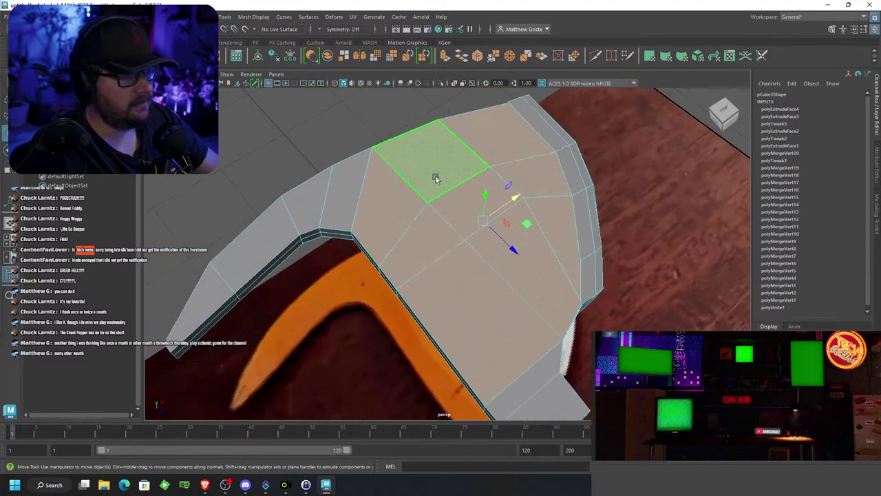
# Extrude the selected faces with a smaller inset outline, extrude them again into the blade, and delete them to open a hole
pyautogui.click(446, 56)
pyautogui.scroll(-4, 507, 200)
pyautogui.keyDown('alt'); pyautogui.moveTo(508, 200); pyautogui.dragTo(454, 180); pyautogui.keyUp('alt')
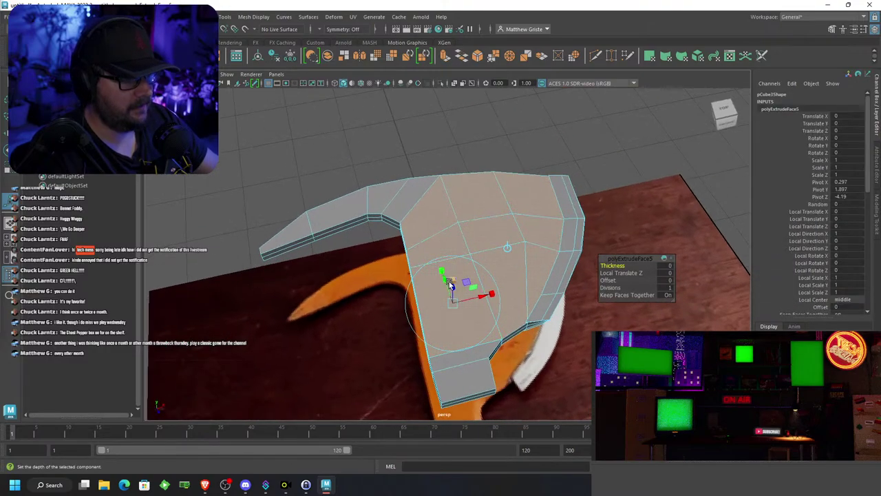
pyautogui.moveTo(453, 301); pyautogui.dragTo(520, 270)
pyautogui.press('g')
pyautogui.scroll(4, 437, 299)
pyautogui.press('Delete')
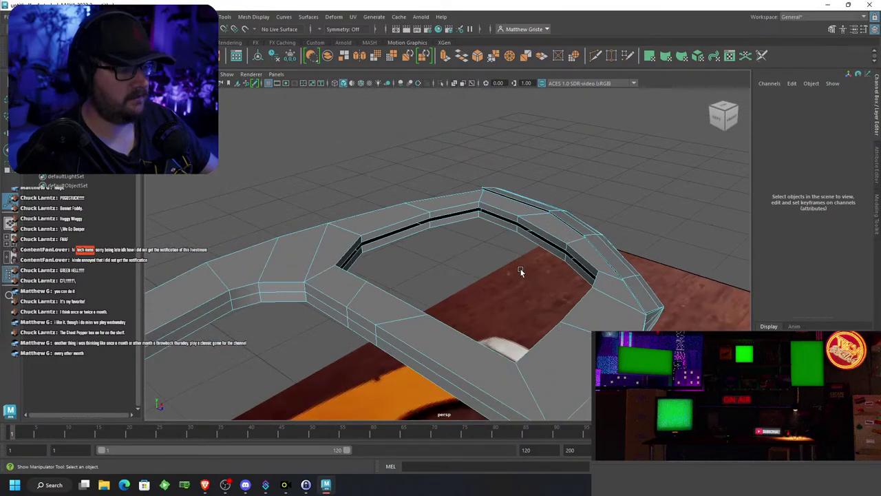
# Merge the two separated mid-height vertices at one corner of the hole's inner wall with a 0.01 distance threshold
pyautogui.scroll(3, 519, 270)
pyautogui.keyDown('alt'); pyautogui.moveTo(516, 277); pyautogui.dragTo(537, 238, button='middle'); pyautogui.keyUp('alt')
pyautogui.keyDown('alt'); pyautogui.moveTo(544, 193); pyautogui.dragTo(440, 236, button='middle'); pyautogui.keyUp('alt')
pyautogui.scroll(4, 443, 203)
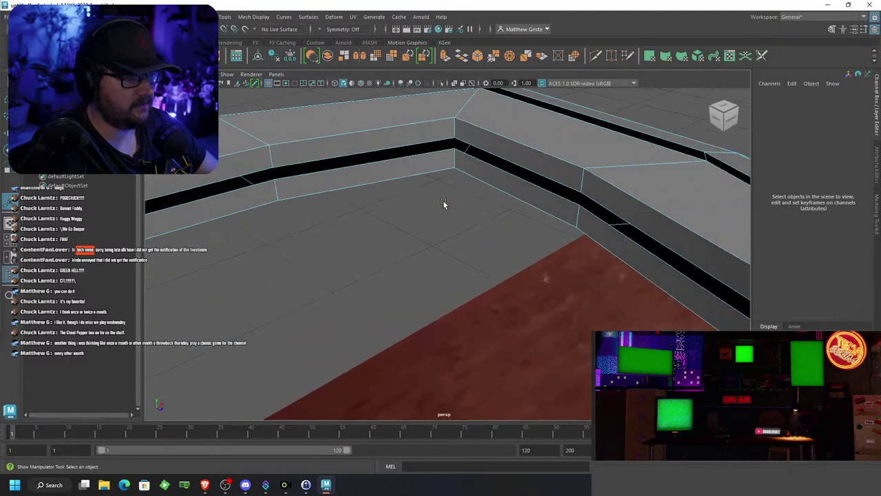
pyautogui.keyDown('alt'); pyautogui.moveTo(443, 201); pyautogui.dragTo(460, 262); pyautogui.keyUp('alt')
pyautogui.moveTo(452, 211); pyautogui.dragTo(407, 212, button='right')
pyautogui.moveTo(485, 283); pyautogui.dragTo(485, 283)
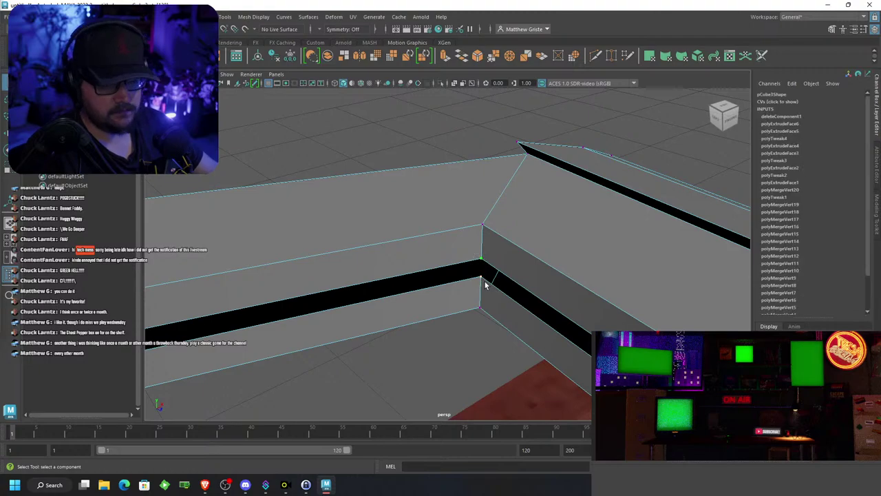
pyautogui.hotkey('ctrl', 'e')
pyautogui.hotkey('ctrl', 'z')
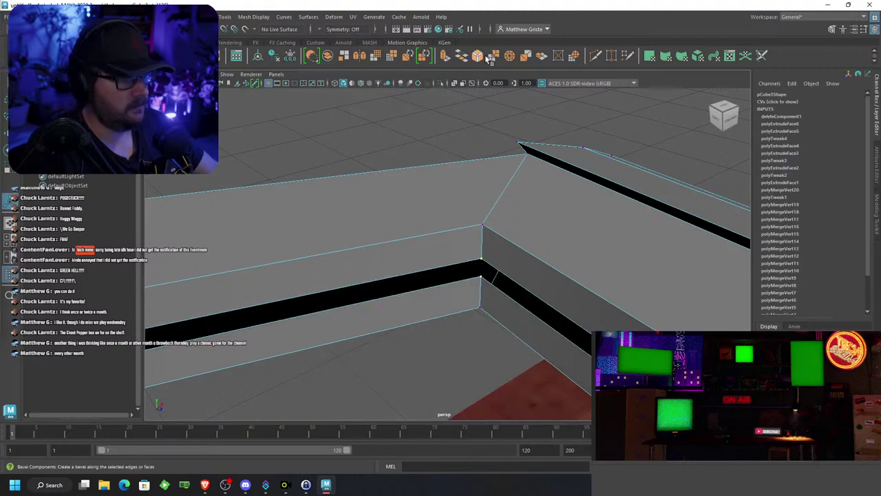
pyautogui.click(493, 58)
# Merge the next separated vertex pairs along the hole's inner wall to join its upper and lower halves
pyautogui.scroll(-4, 336, 269)
pyautogui.keyDown('alt'); pyautogui.moveTo(336, 270); pyautogui.dragTo(384, 258, button='middle'); pyautogui.keyUp('alt')
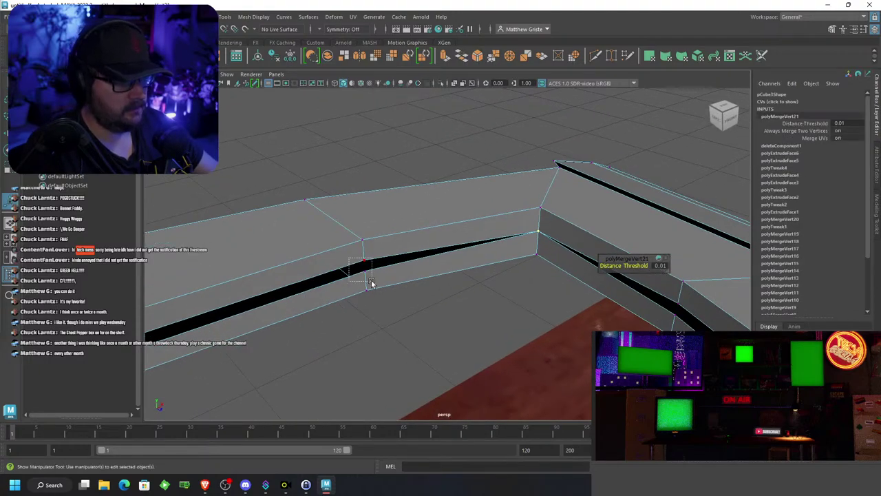
pyautogui.moveTo(372, 282); pyautogui.dragTo(415, 267)
pyautogui.press('g')
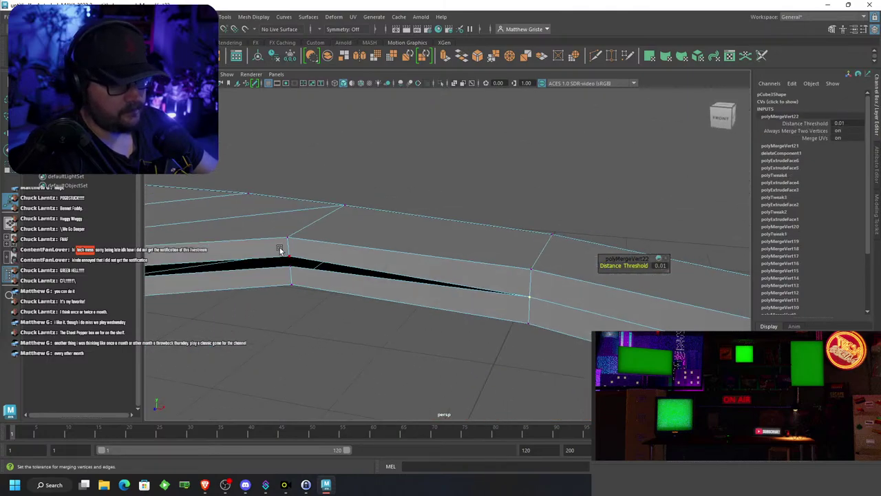
pyautogui.moveTo(296, 274); pyautogui.dragTo(296, 270)
pyautogui.press('g')
pyautogui.keyDown('alt'); pyautogui.moveTo(234, 248); pyautogui.dragTo(417, 278); pyautogui.keyUp('alt')
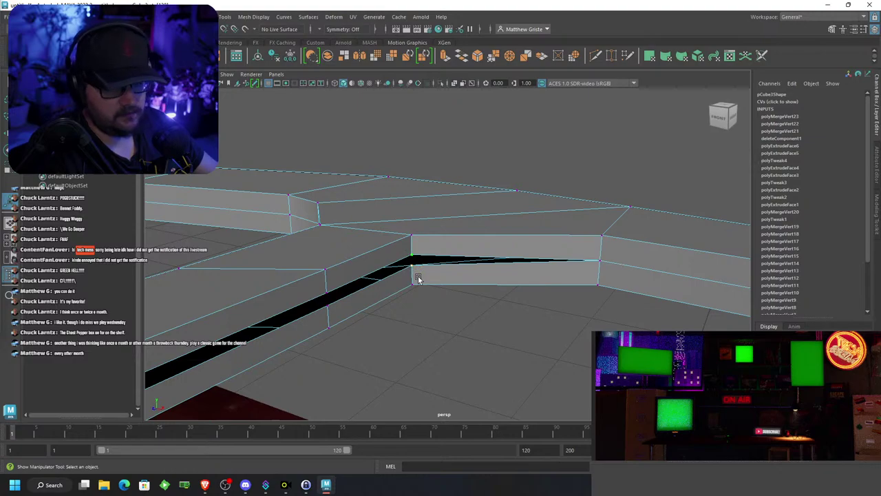
pyautogui.press('g')
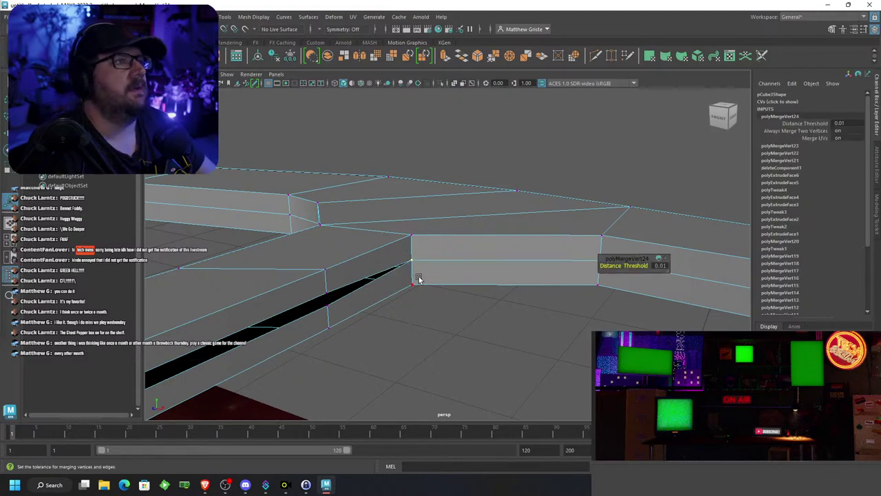
# Merge the remaining vertex pairs around the hole's inner wall, closing the gap all the way round
pyautogui.keyDown('alt'); pyautogui.moveTo(413, 275); pyautogui.dragTo(325, 278); pyautogui.keyUp('alt')
pyautogui.press('g')
pyautogui.press('g')
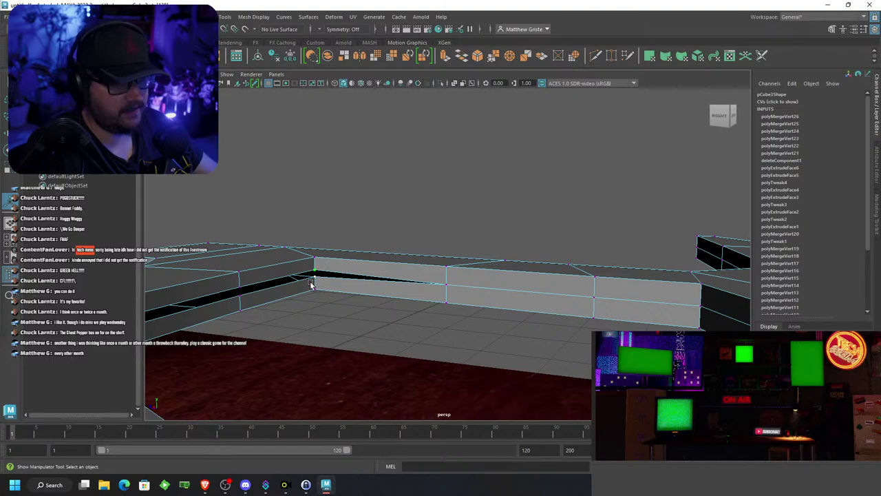
pyautogui.press('g')
pyautogui.keyDown('alt'); pyautogui.moveTo(252, 301); pyautogui.dragTo(420, 293); pyautogui.keyUp('alt')
pyautogui.press('g')
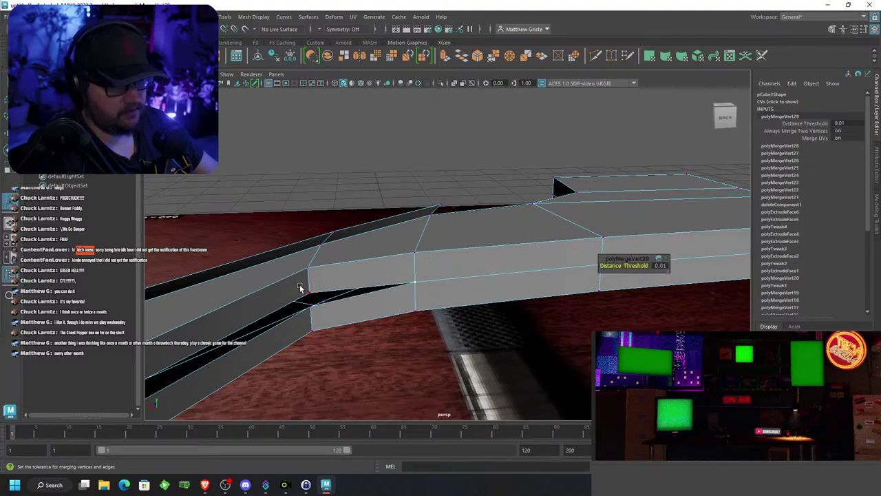
pyautogui.press('g')
pyautogui.moveTo(317, 311)
pyautogui.mouseDown()
pyautogui.moveTo(356, 310)
pyautogui.moveTo(309, 301)
pyautogui.mouseUp()
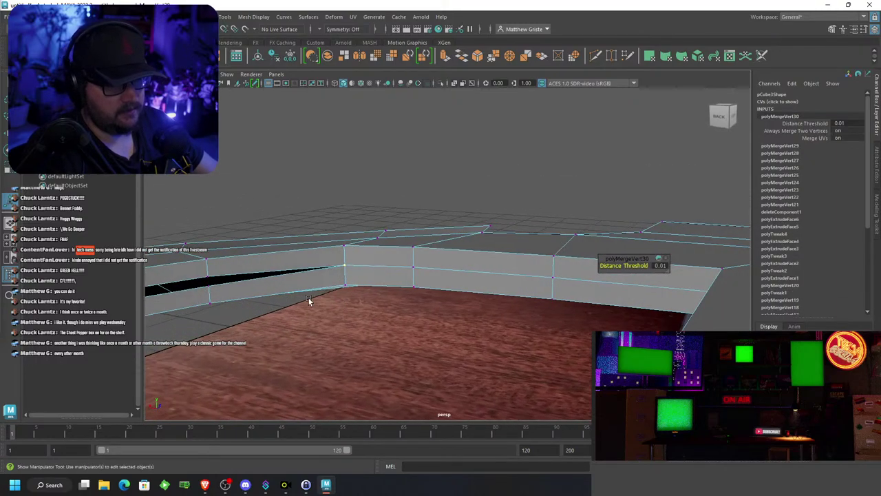
pyautogui.moveTo(204, 273); pyautogui.dragTo(456, 274)
pyautogui.press('g')
pyautogui.moveTo(264, 293); pyautogui.dragTo(398, 286)
pyautogui.press('g')
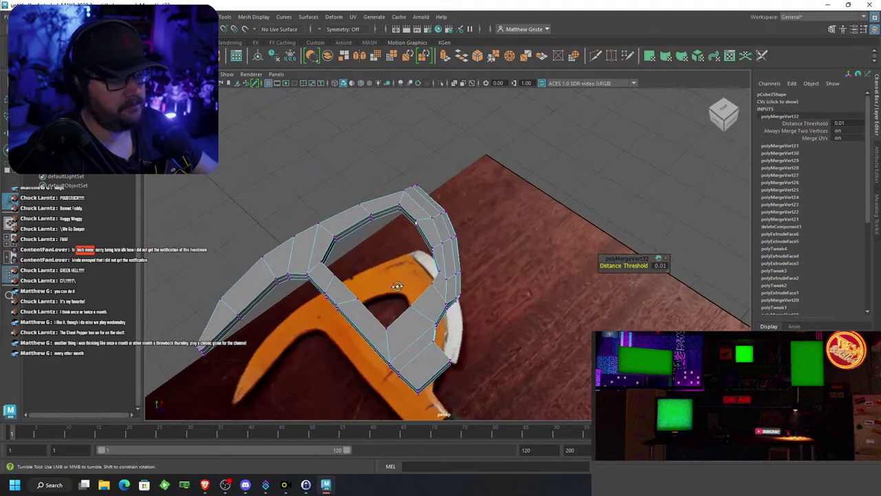
# In the full-size top view, move two vertices on the hole's upper edge inward onto the outline of the reference opening
pyautogui.press('space')
pyautogui.press('space')
pyautogui.scroll(2, 416, 182)
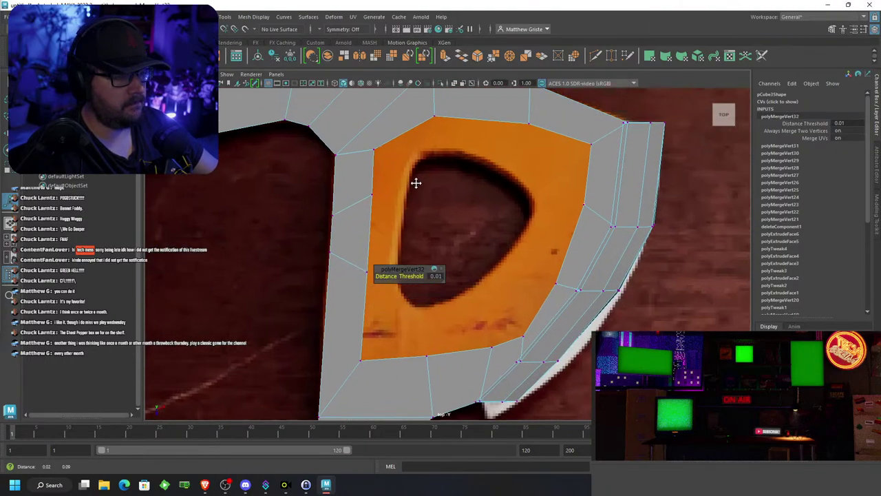
pyautogui.keyDown('alt'); pyautogui.moveTo(416, 183); pyautogui.dragTo(410, 201, button='middle'); pyautogui.keyUp('alt')
pyautogui.rightClick(413, 151)
pyautogui.click(423, 174)
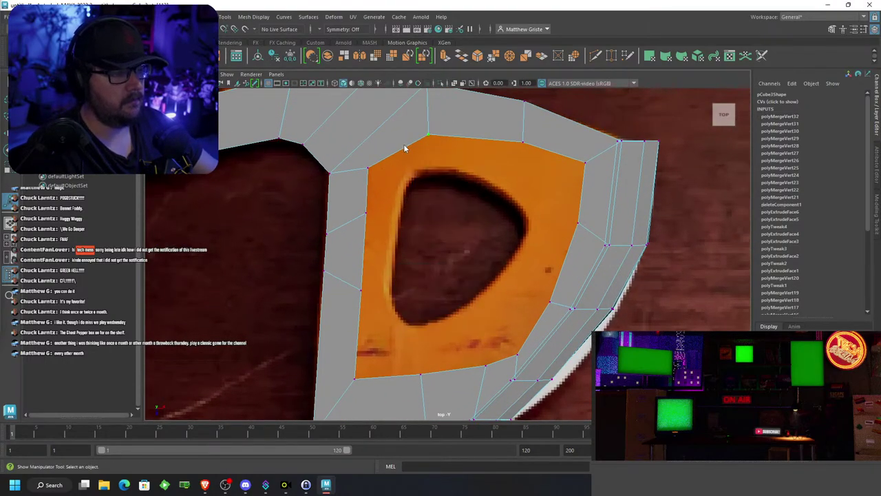
pyautogui.press('w')
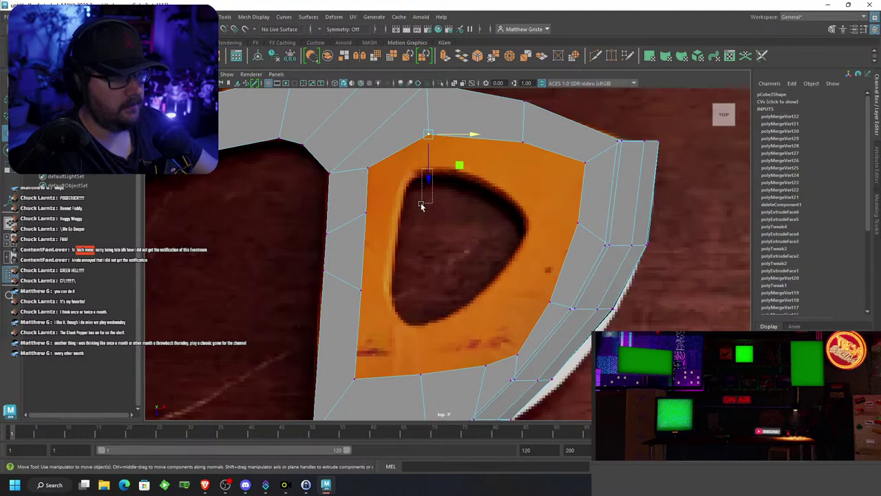
pyautogui.moveTo(421, 204)
pyautogui.mouseDown()
pyautogui.moveTo(428, 181)
pyautogui.moveTo(422, 217)
pyautogui.mouseUp()
pyautogui.hotkey('ctrl', 'z')
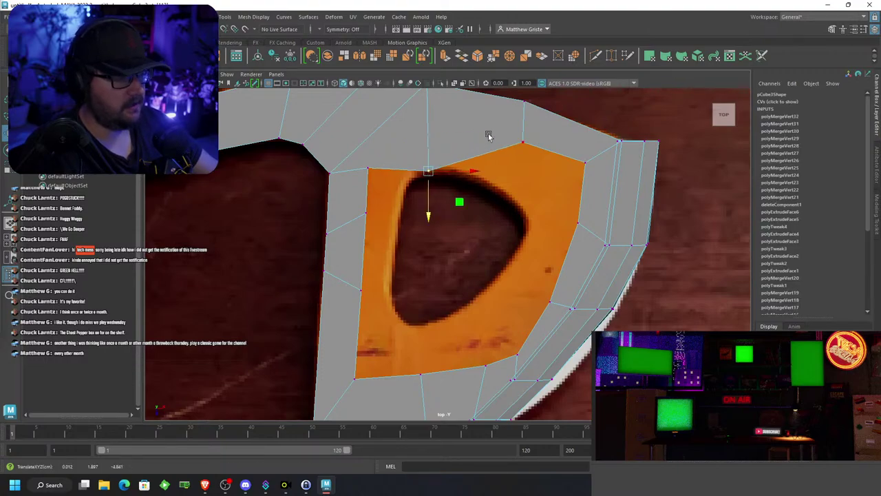
pyautogui.click(522, 142)
pyautogui.moveTo(521, 172); pyautogui.dragTo(514, 228)
pyautogui.moveTo(555, 197); pyautogui.dragTo(531, 194)
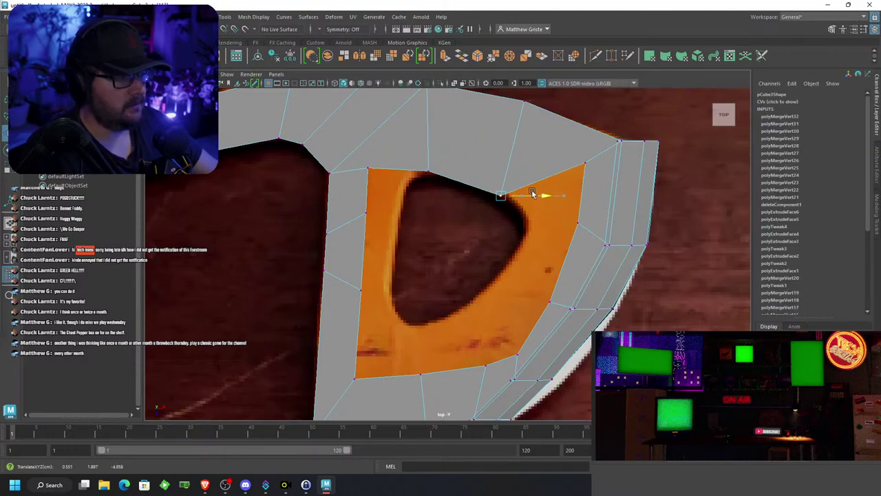
# Move the vertices on the hole's blade-side edge inward onto the outline of the reference opening
pyautogui.moveTo(498, 224); pyautogui.dragTo(499, 214)
pyautogui.moveTo(569, 147); pyautogui.dragTo(530, 232)
pyautogui.moveTo(526, 231); pyautogui.dragTo(570, 228)
pyautogui.moveTo(522, 293); pyautogui.dragTo(535, 306)
pyautogui.moveTo(492, 341); pyautogui.dragTo(497, 307)
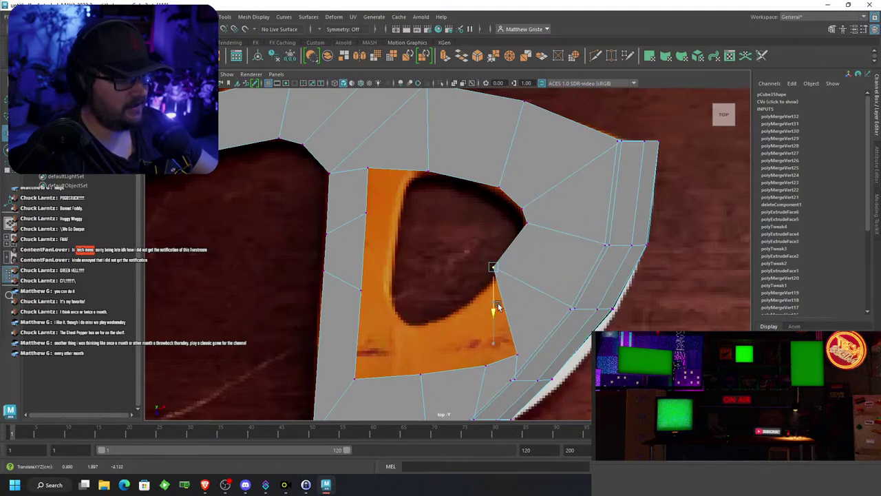
pyautogui.moveTo(538, 269); pyautogui.dragTo(556, 266)
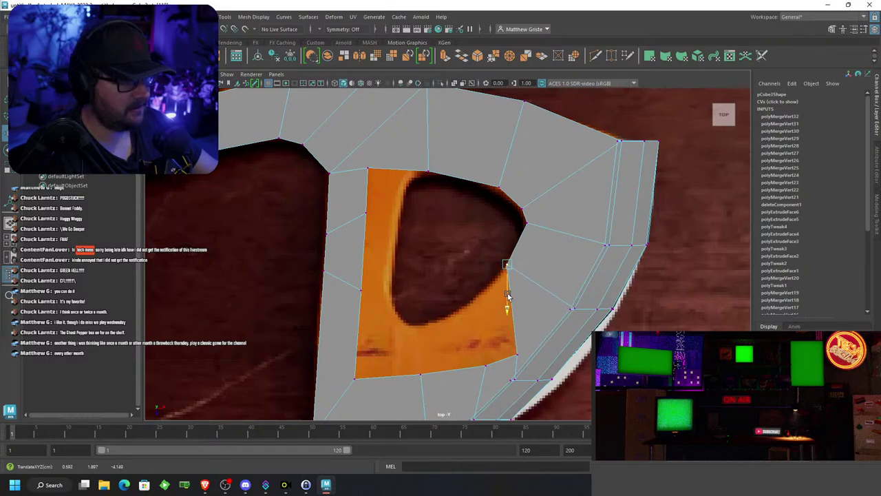
pyautogui.moveTo(555, 258); pyautogui.dragTo(557, 257)
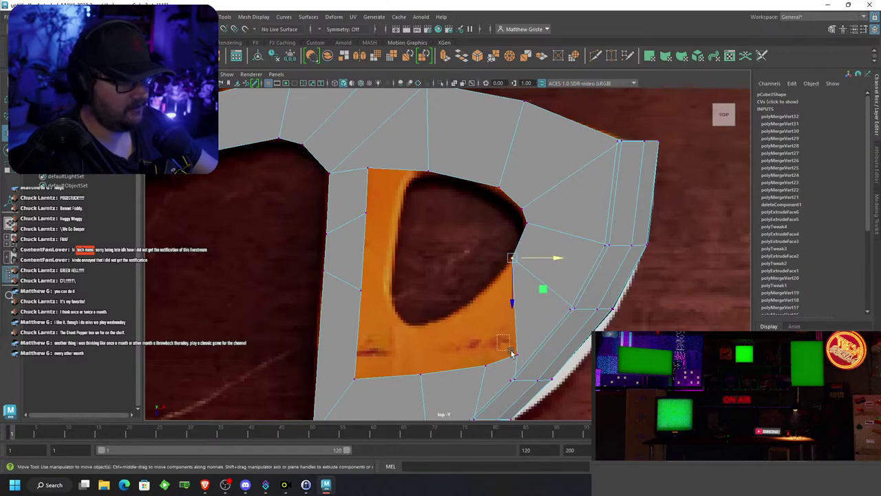
# Move the two vertices at the hole's lower blade-side corner up onto the reference opening's slanted outline
pyautogui.moveTo(504, 339); pyautogui.dragTo(502, 302)
pyautogui.moveTo(558, 278); pyautogui.dragTo(541, 278)
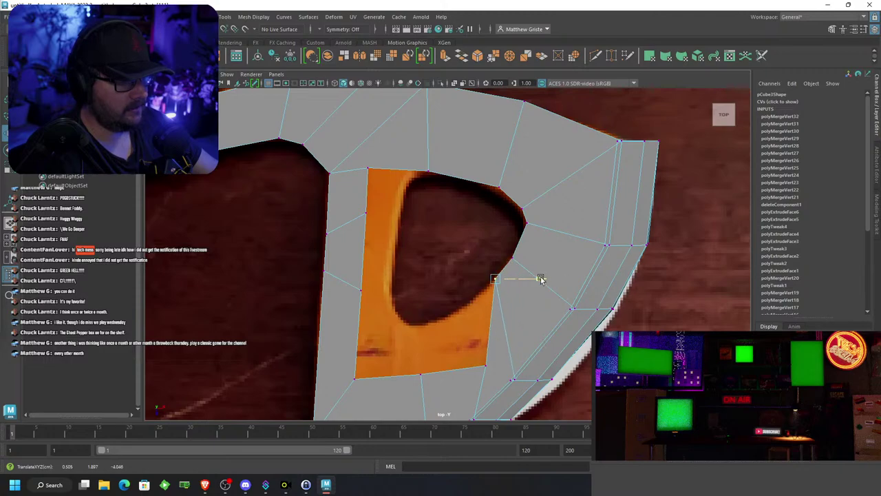
pyautogui.click(482, 366)
pyautogui.click(488, 389)
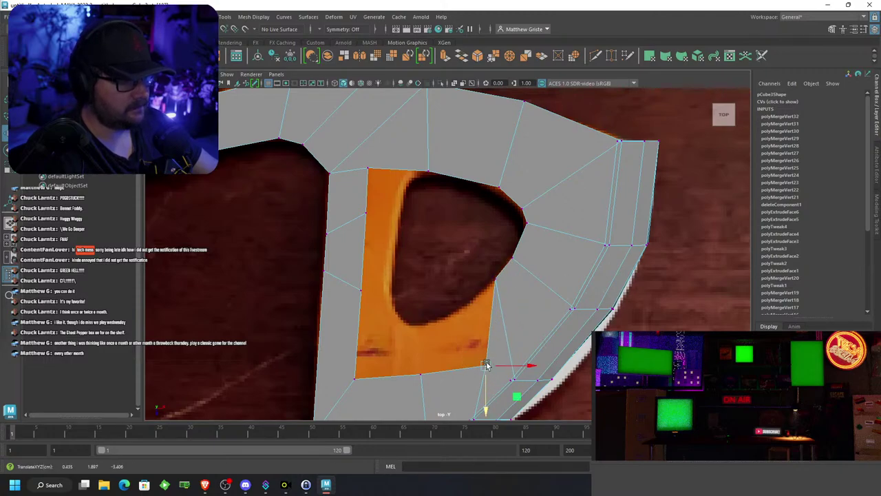
pyautogui.moveTo(486, 394); pyautogui.dragTo(472, 332)
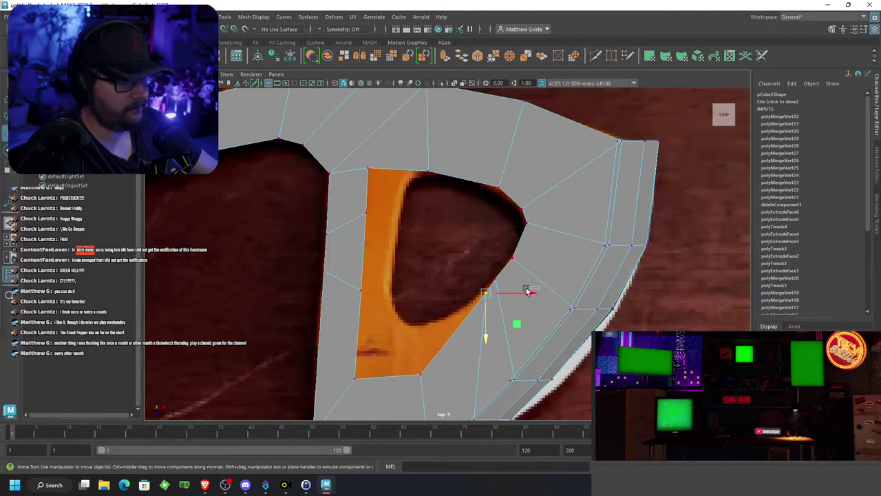
pyautogui.moveTo(532, 297); pyautogui.dragTo(509, 296)
pyautogui.moveTo(464, 323); pyautogui.dragTo(463, 341)
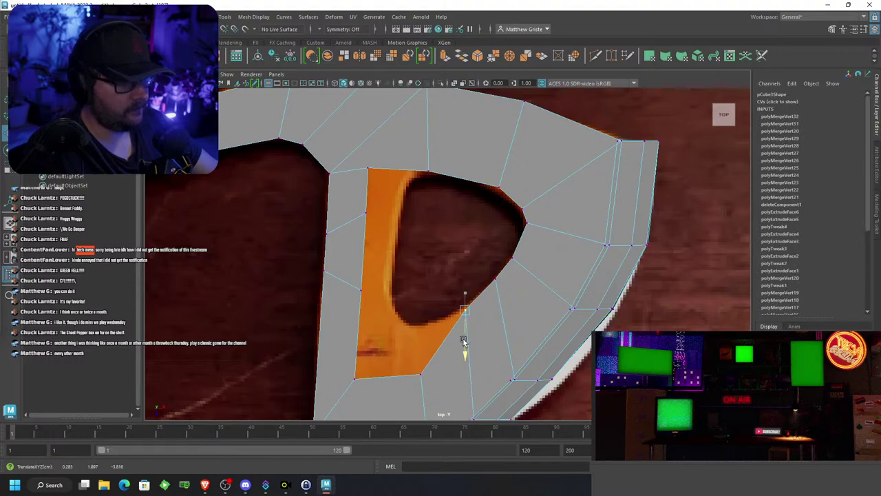
# Move the remaining vertices on the hole's lower edge up to the bottom outline of the reference opening
pyautogui.moveTo(404, 356); pyautogui.dragTo(423, 351)
pyautogui.moveTo(472, 327); pyautogui.dragTo(495, 328)
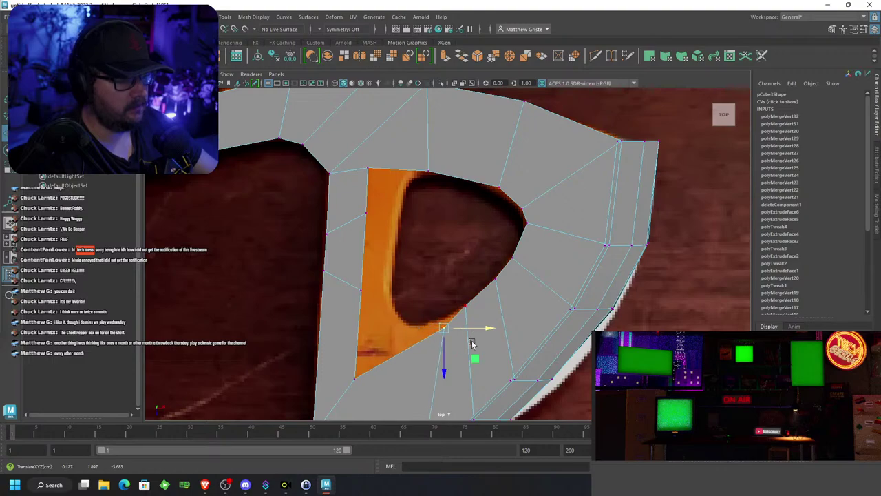
pyautogui.moveTo(445, 358); pyautogui.dragTo(445, 352)
pyautogui.click(355, 378)
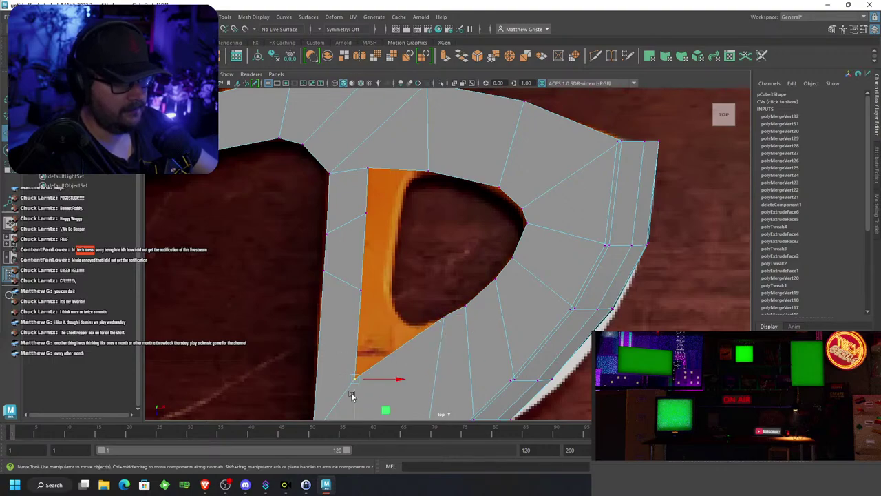
pyautogui.moveTo(353, 397); pyautogui.dragTo(355, 346)
pyautogui.moveTo(402, 327); pyautogui.dragTo(457, 327)
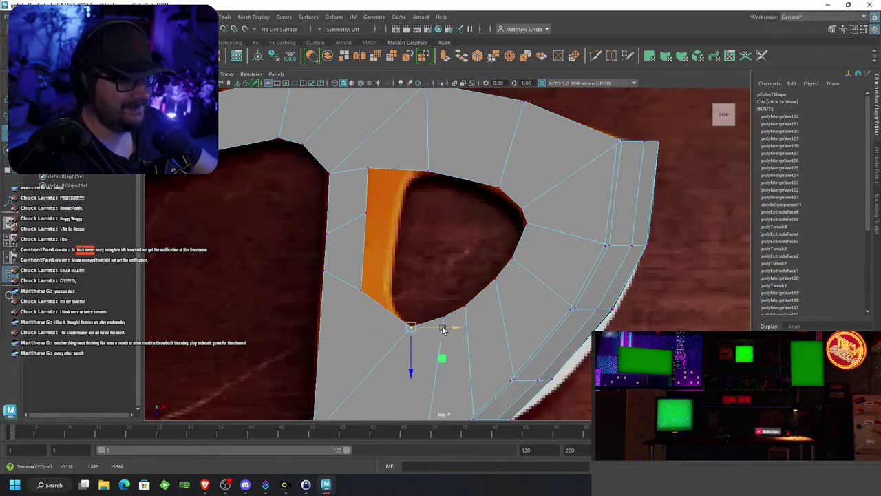
# Move the vertices on the hole's neck-side edge and upper corner inward onto the reference opening's straight outline
pyautogui.click(360, 289)
pyautogui.moveTo(393, 289); pyautogui.dragTo(386, 343)
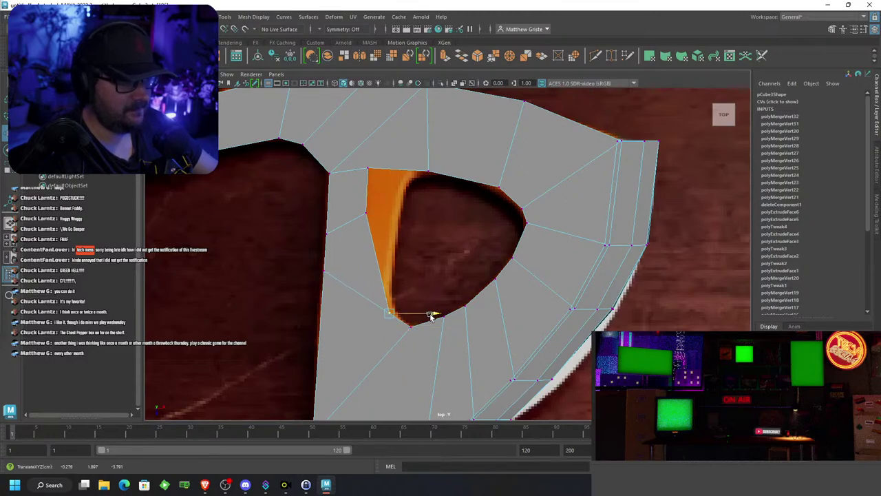
pyautogui.moveTo(430, 315); pyautogui.dragTo(441, 314)
pyautogui.click(360, 203)
pyautogui.moveTo(411, 220); pyautogui.dragTo(442, 223)
pyautogui.click(365, 166)
pyautogui.moveTo(429, 189); pyautogui.dragTo(408, 199)
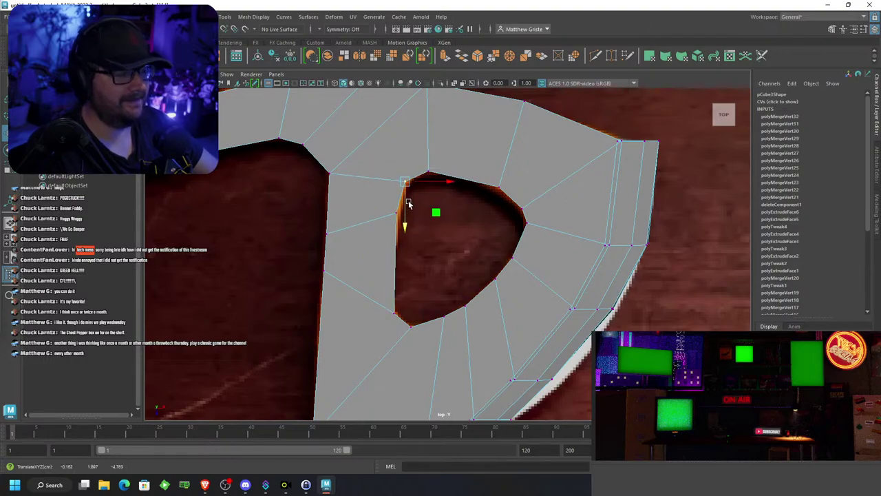
# In the perspective view, select both rings of faces on the hole's inner wall and extrude them
pyautogui.press('space')
pyautogui.press('space')
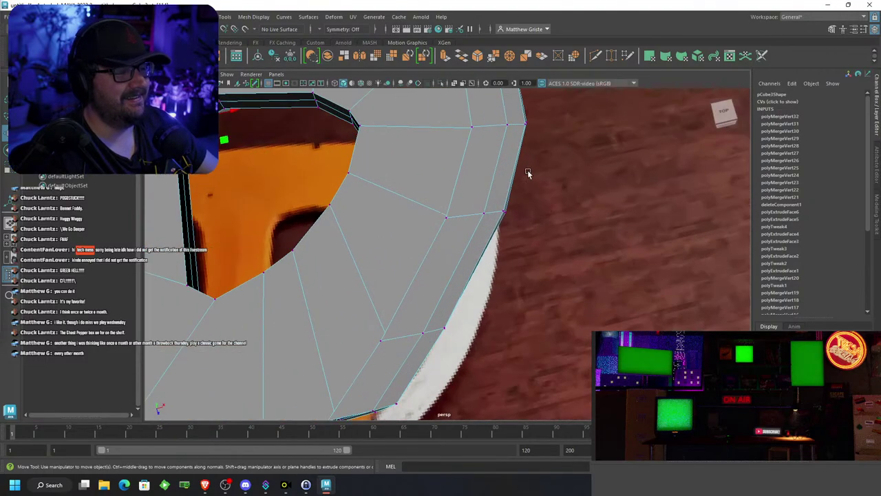
pyautogui.keyDown('alt'); pyautogui.moveTo(342, 178); pyautogui.dragTo(591, 256, button='middle'); pyautogui.keyUp('alt')
pyautogui.keyDown('alt'); pyautogui.moveTo(590, 255); pyautogui.dragTo(517, 237); pyautogui.keyUp('alt')
pyautogui.scroll(3, 515, 238)
pyautogui.moveTo(515, 238); pyautogui.dragTo(509, 252, button='right')
pyautogui.click(510, 250)
pyautogui.keyDown('shift'); pyautogui.doubleClick(570, 251); pyautogui.keyUp('shift')
pyautogui.keyDown('shift'); pyautogui.click(521, 233); pyautogui.keyUp('shift')
pyautogui.keyDown('shift'); pyautogui.doubleClick(584, 231); pyautogui.keyUp('shift')
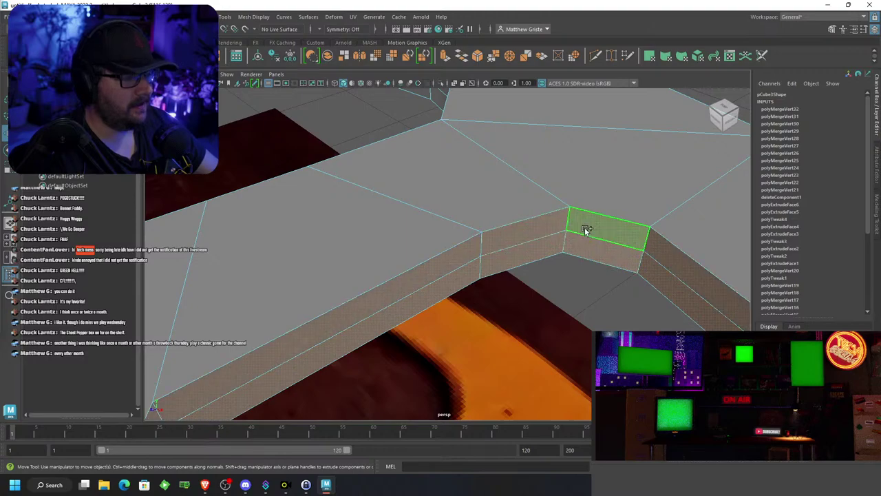
pyautogui.keyDown('alt'); pyautogui.moveTo(584, 229); pyautogui.dragTo(551, 184); pyautogui.keyUp('alt')
pyautogui.click(445, 57)
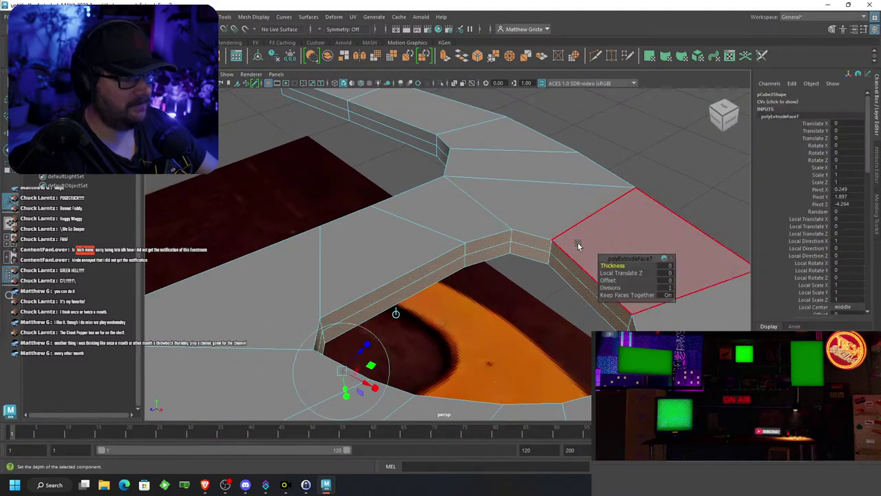
pyautogui.keyDown('alt'); pyautogui.moveTo(429, 344); pyautogui.dragTo(348, 329); pyautogui.keyUp('alt')
pyautogui.keyDown('alt'); pyautogui.moveTo(348, 335); pyautogui.dragTo(517, 296); pyautogui.keyUp('alt')
# Return to object mode and examine the whole axe head from several angles
pyautogui.moveTo(517, 296); pyautogui.dragTo(563, 198, button='right')
pyautogui.press('q')
pyautogui.scroll(-5, 541, 217)
pyautogui.keyDown('alt'); pyautogui.moveTo(541, 217); pyautogui.dragTo(577, 263); pyautogui.keyUp('alt')
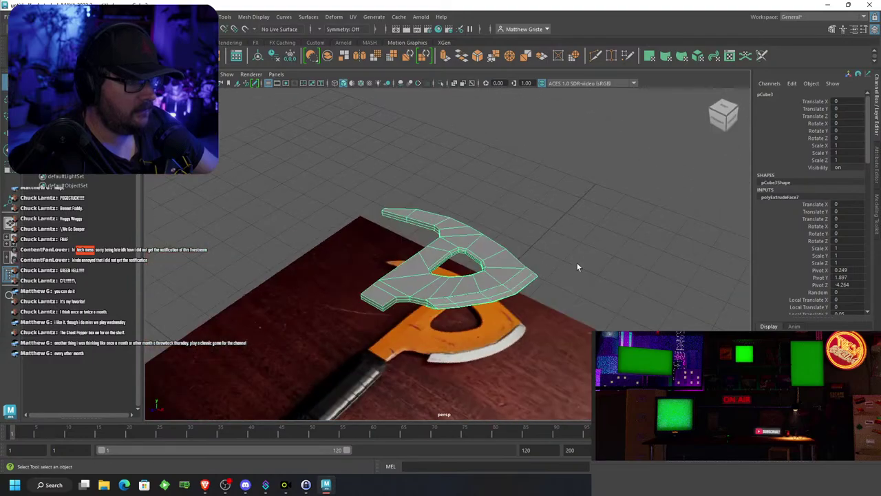
pyautogui.click(577, 263)
pyautogui.scroll(5, 530, 314)
pyautogui.keyDown('alt'); pyautogui.moveTo(530, 314); pyautogui.dragTo(556, 308); pyautogui.keyUp('alt')
pyautogui.click(332, 265)
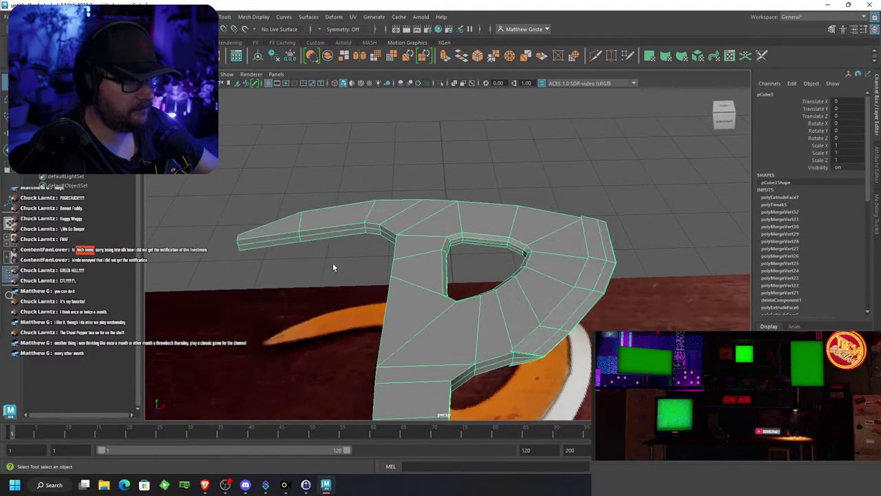
pyautogui.moveTo(333, 266)
pyautogui.keyDown('alt'); pyautogui.mouseDown()
pyautogui.moveTo(421, 267)
pyautogui.moveTo(486, 232)
pyautogui.moveTo(477, 211)
pyautogui.moveTo(450, 244)
pyautogui.moveTo(388, 267)
pyautogui.moveTo(339, 261)
pyautogui.mouseUp(); pyautogui.keyUp('alt')
# Select the vertices at the tip of the curved spike and scale them to make the tip thinner
pyautogui.moveTo(338, 218); pyautogui.dragTo(246, 259, button='right')
pyautogui.moveTo(245, 255); pyautogui.dragTo(298, 342)
pyautogui.press('e')
pyautogui.press('r')
pyautogui.moveTo(278, 297); pyautogui.dragTo(480, 266)
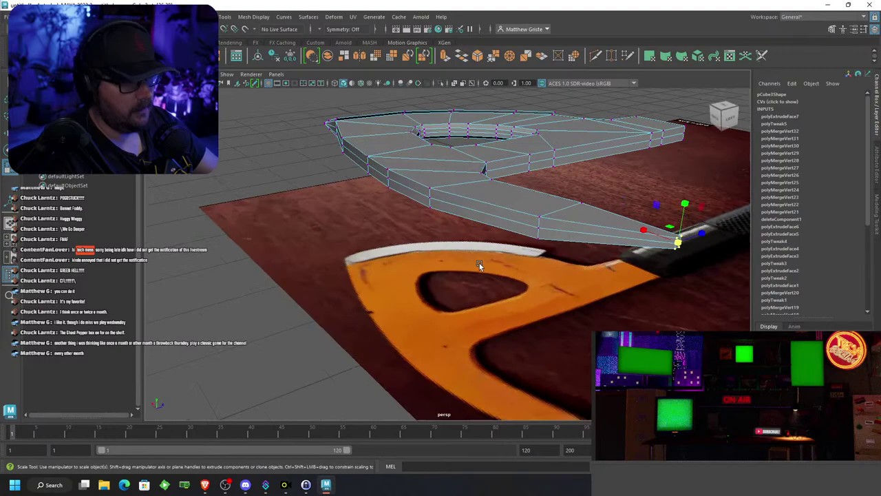
# Select the middle edges along the back of the spike and head, and move them slightly outward into a ridge
pyautogui.moveTo(515, 212); pyautogui.dragTo(515, 189, button='right')
pyautogui.click(507, 222)
pyautogui.keyDown('shift'); pyautogui.click(553, 229); pyautogui.keyUp('shift')
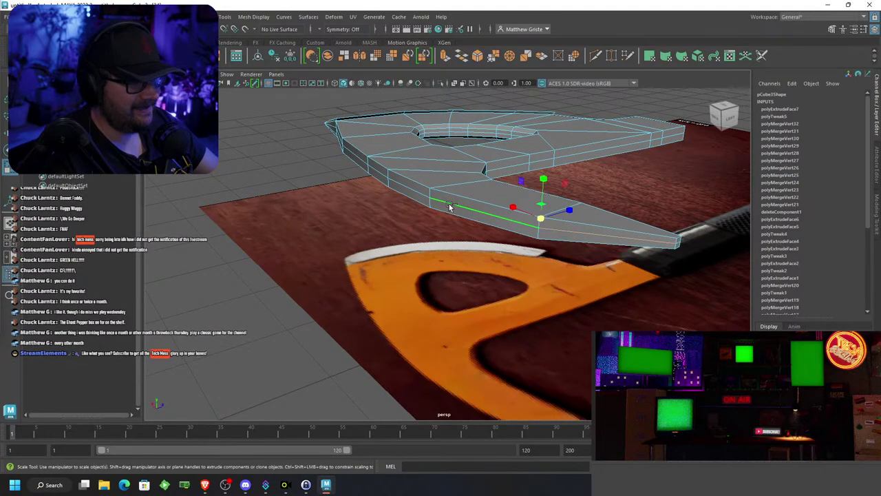
pyautogui.keyDown('shift'); pyautogui.click(401, 189); pyautogui.keyUp('shift')
pyautogui.keyDown('shift'); pyautogui.click(377, 172); pyautogui.keyUp('shift')
pyautogui.keyDown('shift'); pyautogui.click(353, 155); pyautogui.keyUp('shift')
pyautogui.keyDown('alt'); pyautogui.moveTo(378, 171); pyautogui.dragTo(566, 261); pyautogui.keyUp('alt')
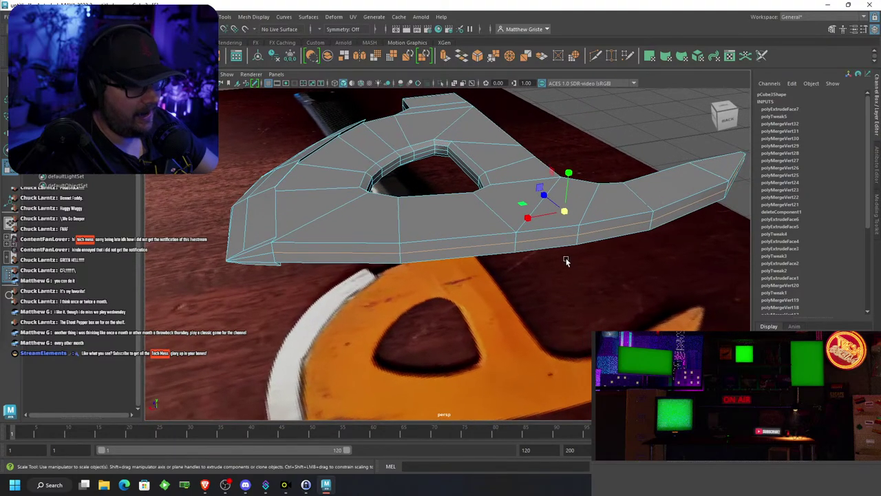
pyautogui.press('w')
pyautogui.moveTo(544, 194); pyautogui.dragTo(549, 199)
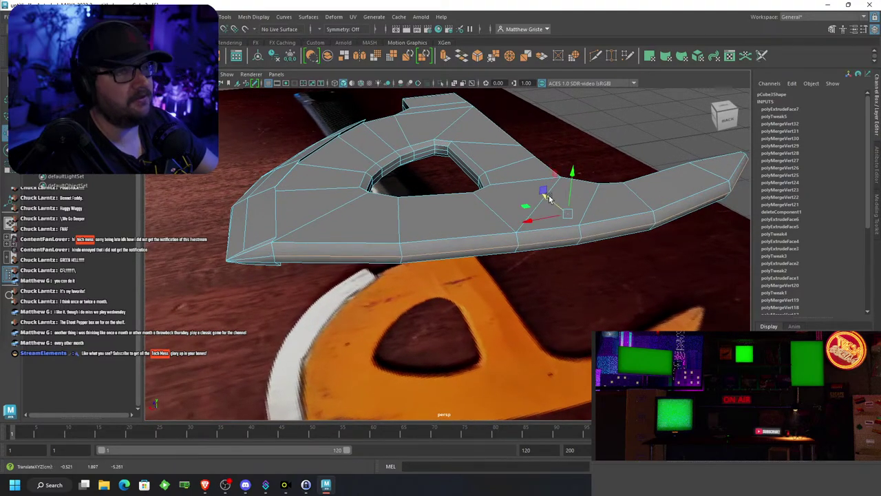
# With the Insert Edge Loop tool, add supporting edge loops beside the corner where the spike meets the neck
pyautogui.keyDown('alt'); pyautogui.moveTo(644, 231); pyautogui.dragTo(405, 280); pyautogui.keyUp('alt')
pyautogui.keyDown('alt'); pyautogui.moveTo(405, 280); pyautogui.dragTo(461, 249, button='middle'); pyautogui.keyUp('alt')
pyautogui.keyDown('alt'); pyautogui.moveTo(461, 249); pyautogui.dragTo(441, 279); pyautogui.keyUp('alt')
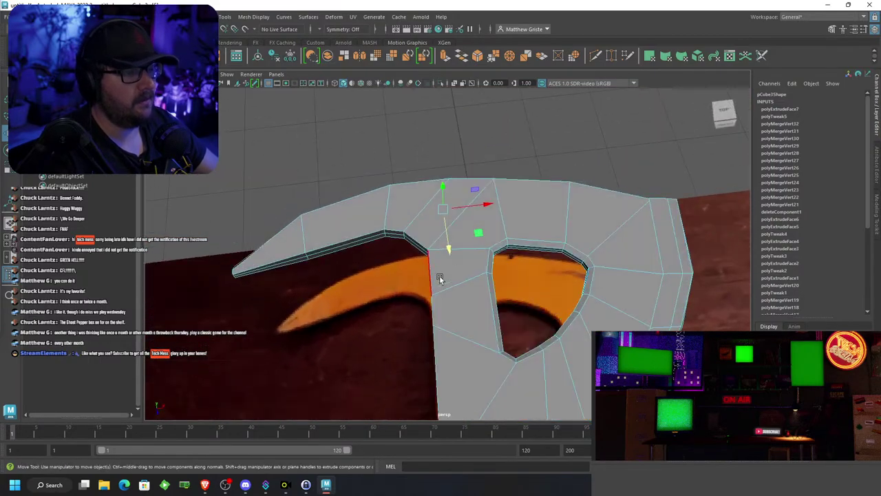
pyautogui.moveTo(481, 208); pyautogui.dragTo(527, 196, button='right')
pyautogui.keyDown('alt'); pyautogui.moveTo(407, 195); pyautogui.dragTo(451, 209); pyautogui.keyUp('alt')
pyautogui.click(187, 17)
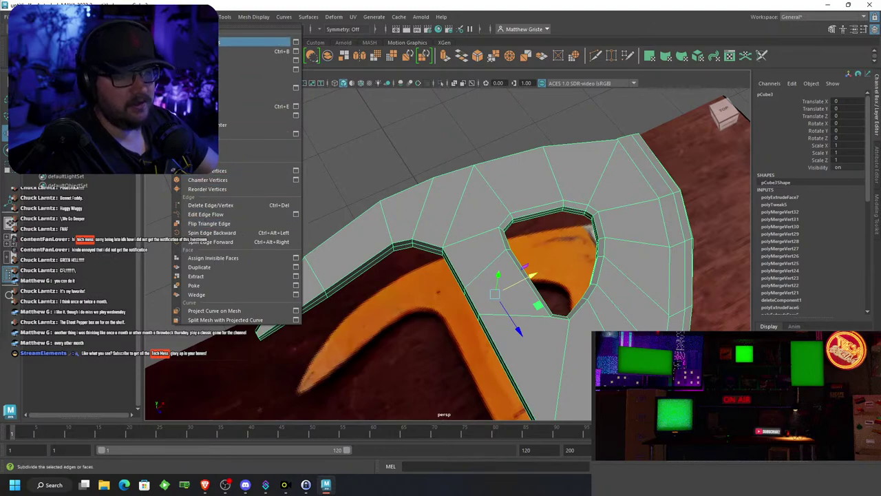
pyautogui.moveTo(162, 16)
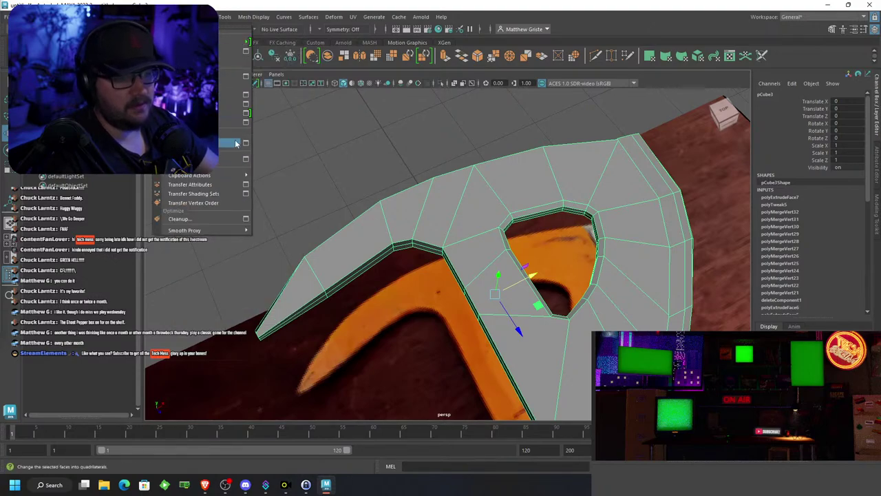
pyautogui.moveTo(225, 16)
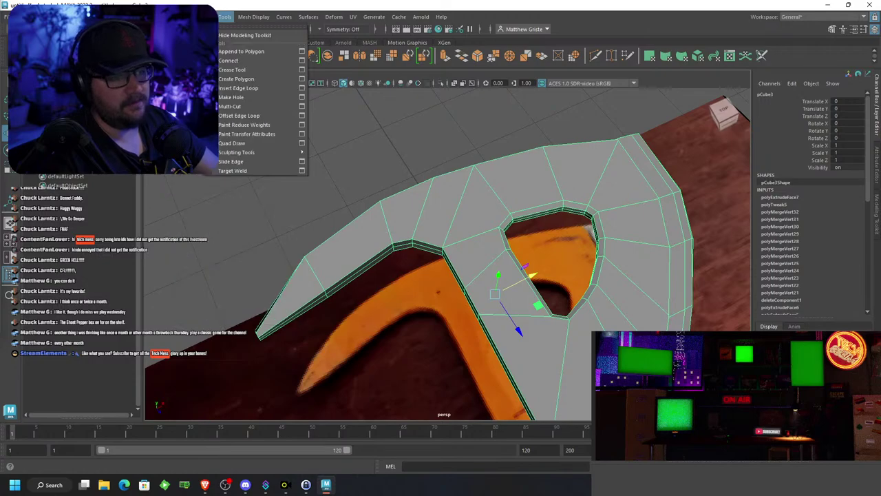
pyautogui.click(241, 89)
pyautogui.scroll(3, 365, 186)
pyautogui.keyDown('alt'); pyautogui.moveTo(413, 226); pyautogui.dragTo(482, 200); pyautogui.keyUp('alt')
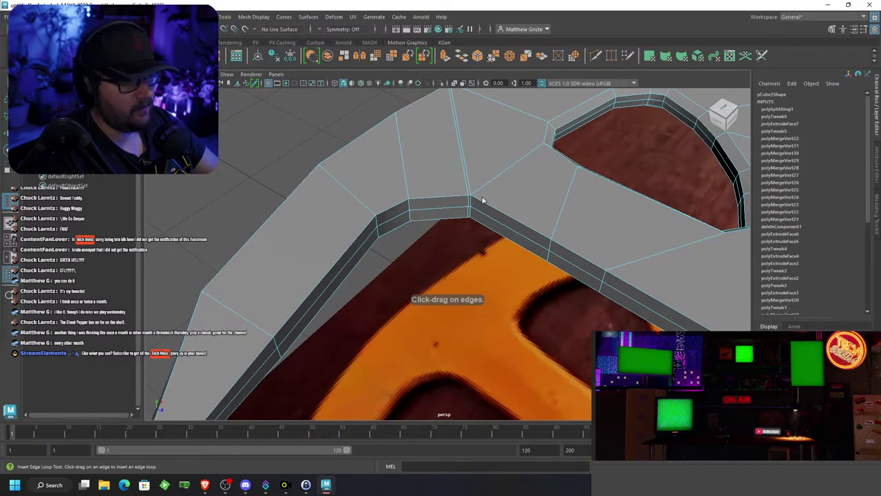
pyautogui.click(474, 200)
# Insert edge loops running lengthwise along the spike, close to its outer and inner edges
pyautogui.keyDown('alt'); pyautogui.moveTo(412, 200); pyautogui.dragTo(451, 240); pyautogui.keyUp('alt')
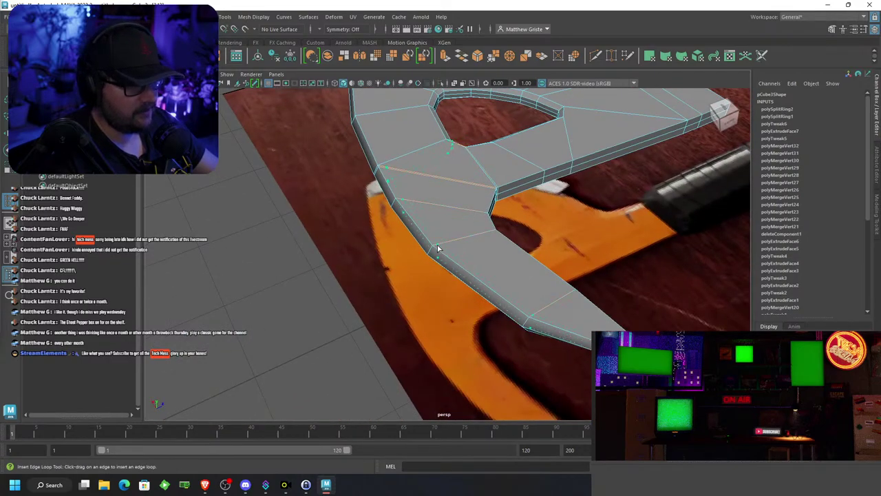
pyautogui.click(437, 250)
pyautogui.click(496, 232)
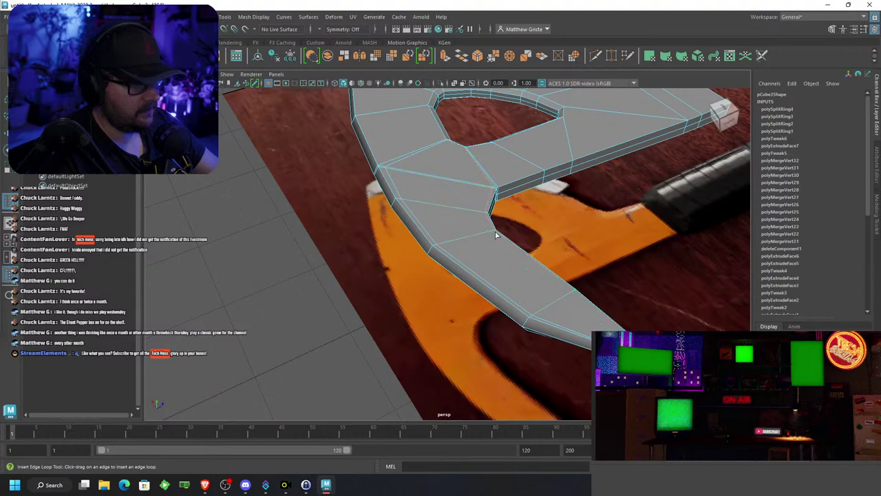
# Insert supporting edge loops beside the neck's cross edges, around its handle end and at the lower blade junction
pyautogui.keyDown('alt'); pyautogui.moveTo(497, 235); pyautogui.dragTo(477, 257); pyautogui.keyUp('alt')
pyautogui.scroll(3, 476, 258)
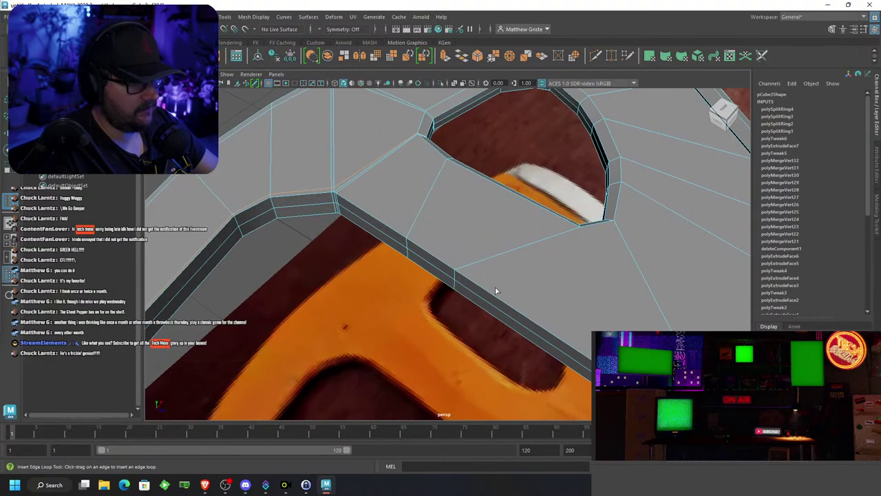
pyautogui.click(455, 287)
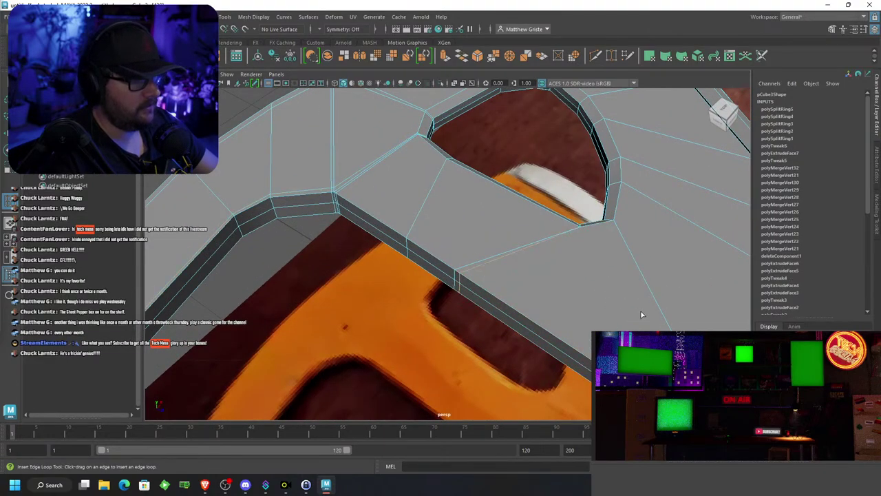
pyautogui.keyDown('alt'); pyautogui.moveTo(454, 288); pyautogui.dragTo(457, 274); pyautogui.keyUp('alt')
pyautogui.click(444, 311)
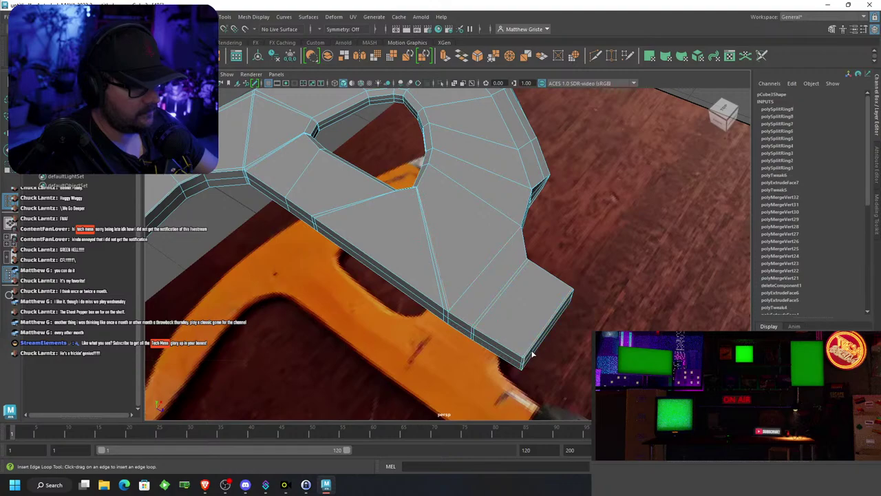
pyautogui.click(578, 297)
pyautogui.keyDown('alt'); pyautogui.moveTo(579, 298); pyautogui.dragTo(440, 228); pyautogui.keyUp('alt')
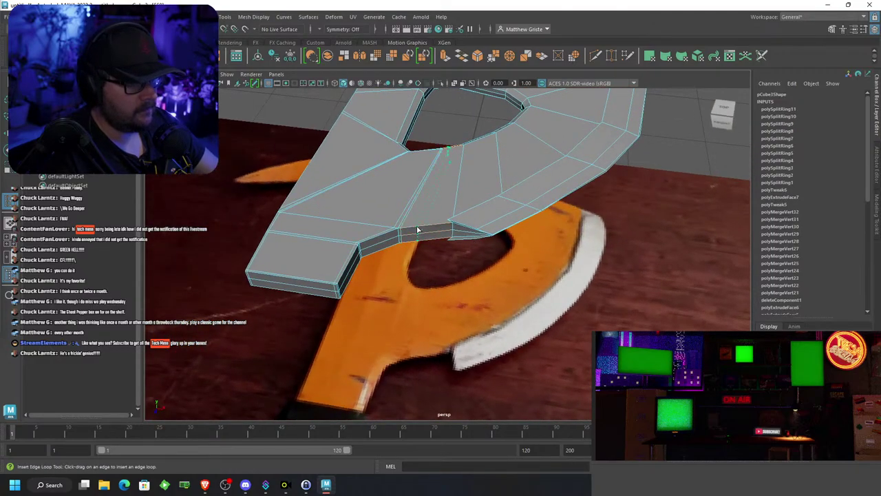
pyautogui.click(448, 228)
# Preview the axe head smoothed and examine how its edges and corners hold their shape
pyautogui.keyDown('alt'); pyautogui.moveTo(448, 228); pyautogui.dragTo(473, 246); pyautogui.keyUp('alt')
pyautogui.press('3')
pyautogui.press('q')
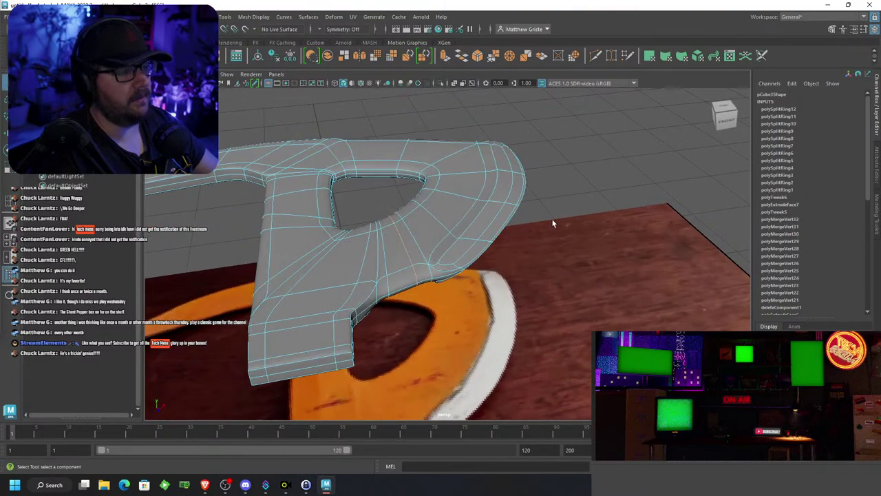
pyautogui.keyDown('alt'); pyautogui.moveTo(551, 218); pyautogui.dragTo(454, 221); pyautogui.keyUp('alt')
# Return to the unsmoothed mesh and insert supporting edge loops beside the blade's bevel line and pointed ends
pyautogui.press('1')
pyautogui.press('g')
pyautogui.click(443, 231)
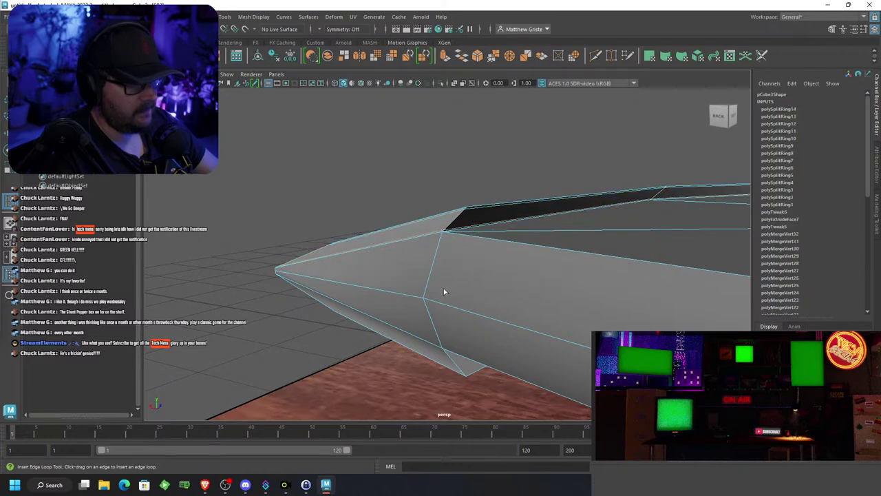
pyautogui.keyDown('alt'); pyautogui.moveTo(444, 291); pyautogui.dragTo(527, 264); pyautogui.keyUp('alt')
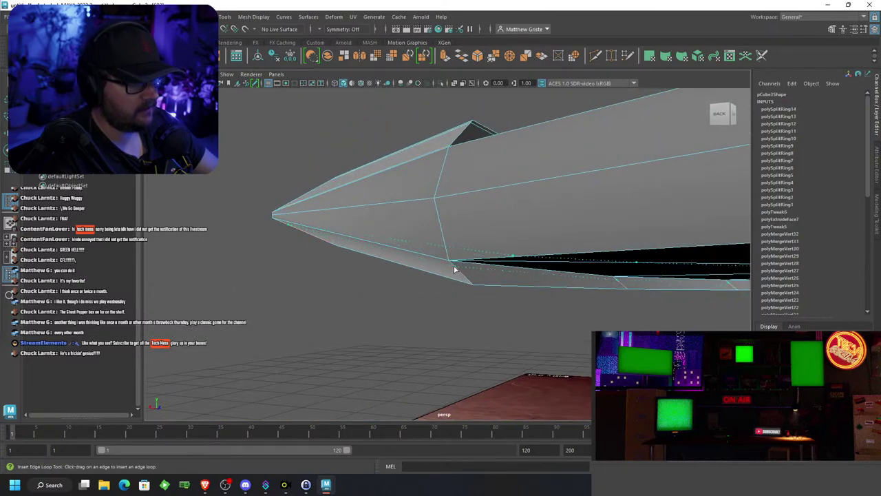
pyautogui.moveTo(449, 267); pyautogui.dragTo(468, 245)
pyautogui.scroll(-4, 471, 284)
pyautogui.click(608, 268)
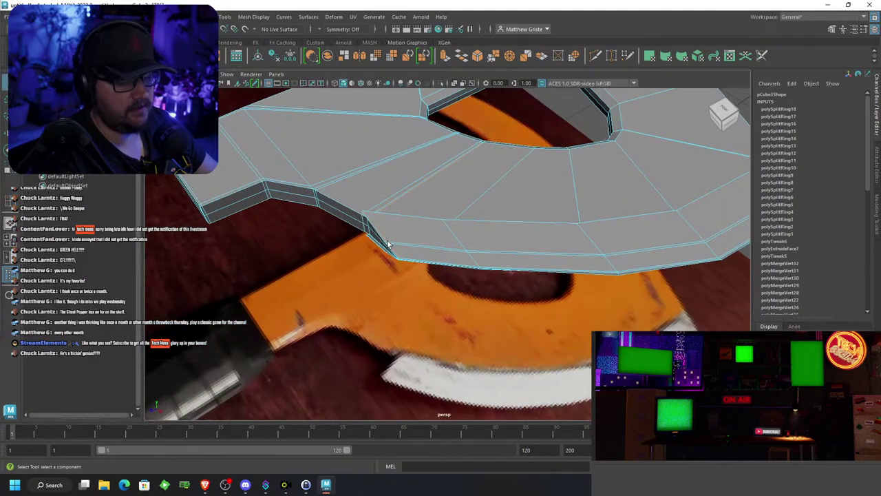
# Preview the axe head smoothed and examine the blade's bevel and ends against the reference image
pyautogui.press('3')
pyautogui.scroll(-5, 439, 215)
pyautogui.keyDown('alt'); pyautogui.moveTo(464, 214); pyautogui.dragTo(459, 190); pyautogui.keyUp('alt')
pyautogui.moveTo(458, 188); pyautogui.dragTo(517, 159, button='right')
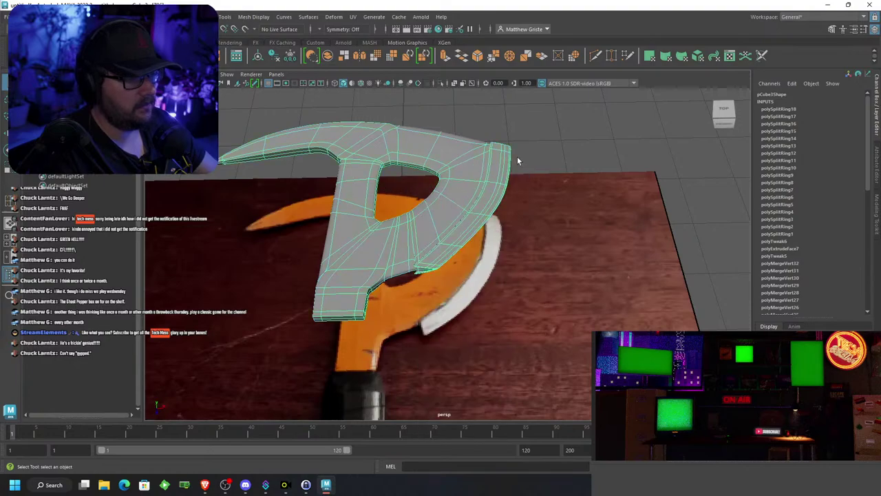
pyautogui.click(546, 146)
pyautogui.moveTo(545, 146)
pyautogui.keyDown('alt'); pyautogui.mouseDown()
pyautogui.moveTo(525, 112)
pyautogui.moveTo(496, 131)
pyautogui.moveTo(505, 152)
pyautogui.moveTo(549, 151)
pyautogui.moveTo(533, 158)
pyautogui.moveTo(558, 141)
pyautogui.mouseUp(); pyautogui.keyUp('alt')
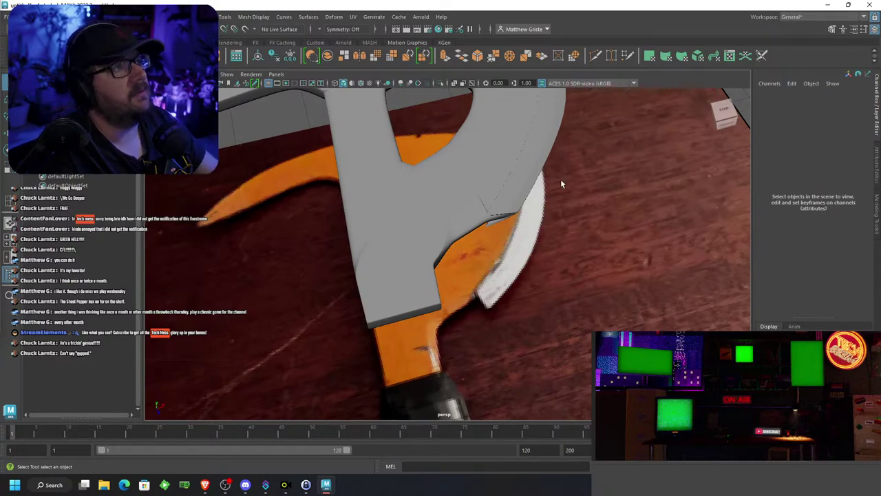
pyautogui.click(516, 161)
pyautogui.keyDown('alt'); pyautogui.moveTo(516, 160); pyautogui.dragTo(380, 261); pyautogui.keyUp('alt')
# With the Insert Edge Loop tool, add supporting edge loops around the blade hole's rim, along its inner wall and beside its corners
pyautogui.press('1')
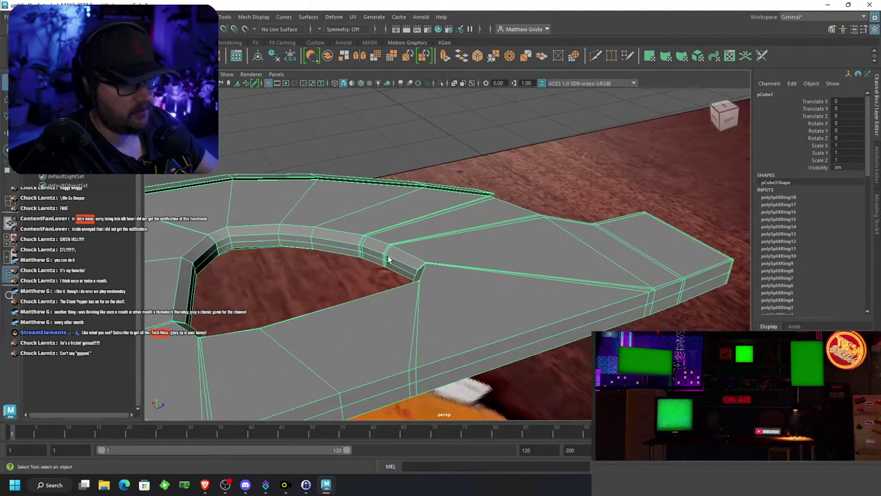
pyautogui.press('g')
pyautogui.keyDown('alt'); pyautogui.moveTo(397, 248); pyautogui.dragTo(511, 232, button='middle'); pyautogui.keyUp('alt')
pyautogui.scroll(4, 511, 232)
pyautogui.moveTo(525, 223); pyautogui.dragTo(594, 271)
pyautogui.click(510, 285)
pyautogui.click(508, 278)
pyautogui.scroll(-3, 508, 278)
pyautogui.scroll(2, 587, 283)
pyautogui.click(575, 288)
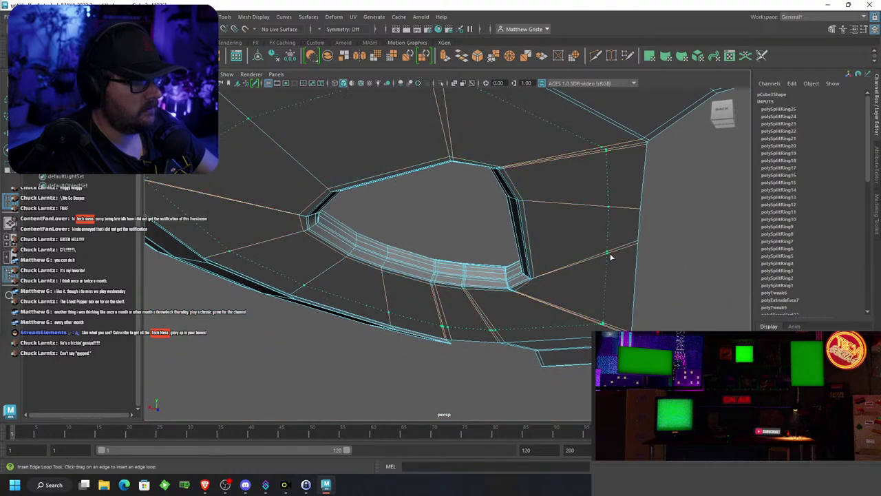
pyautogui.scroll(-3, 636, 253)
pyautogui.keyDown('alt'); pyautogui.moveTo(637, 254); pyautogui.dragTo(557, 279); pyautogui.keyUp('alt')
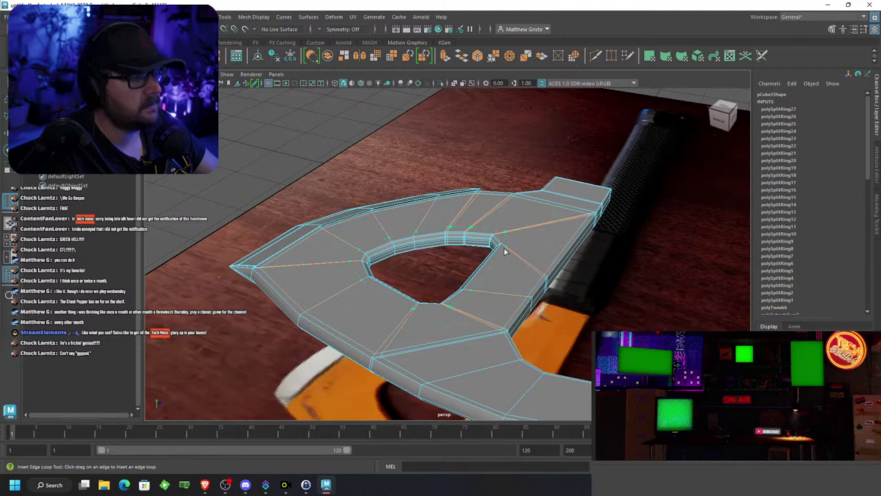
pyautogui.press('q')
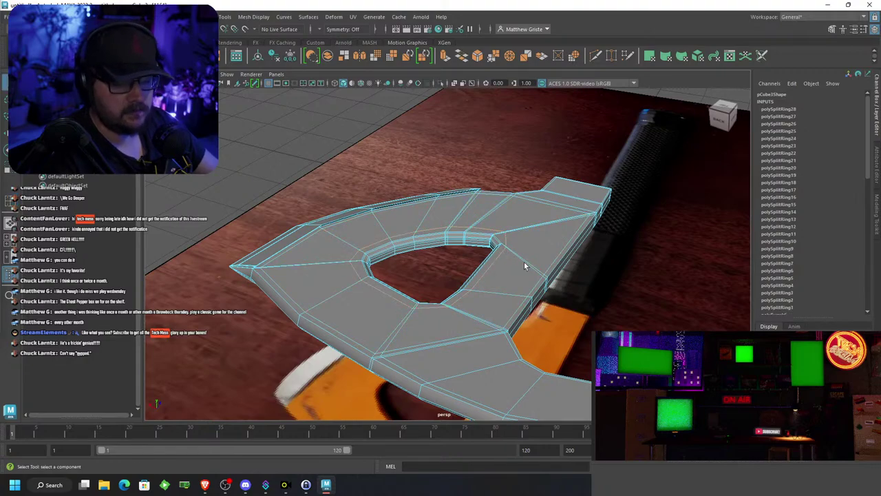
# Preview the axe head smoothed and inspect how the blade hole's rim holds its shape
pyautogui.press('3')
pyautogui.keyDown('alt'); pyautogui.moveTo(525, 262); pyautogui.dragTo(492, 265); pyautogui.keyUp('alt')
pyautogui.moveTo(502, 211); pyautogui.dragTo(544, 199, button='right')
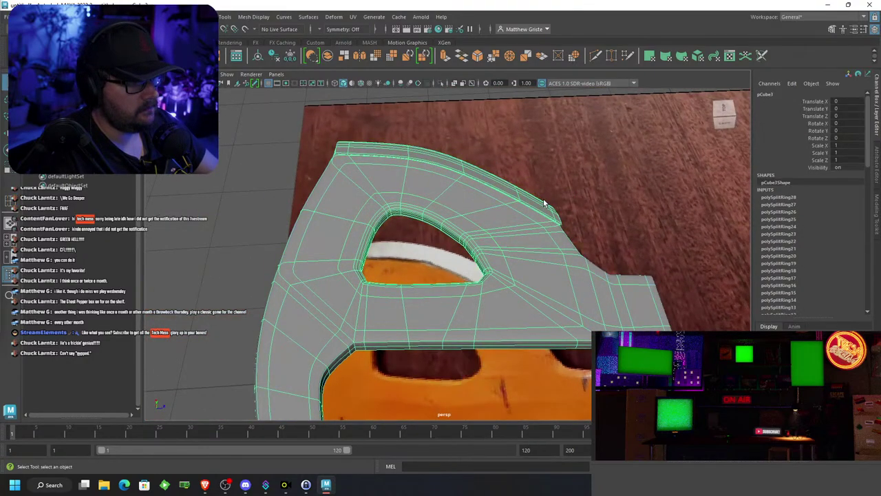
pyautogui.click(262, 184)
pyautogui.scroll(-5, 262, 185)
pyautogui.keyDown('alt'); pyautogui.moveTo(261, 194); pyautogui.dragTo(143, 190); pyautogui.keyUp('alt')
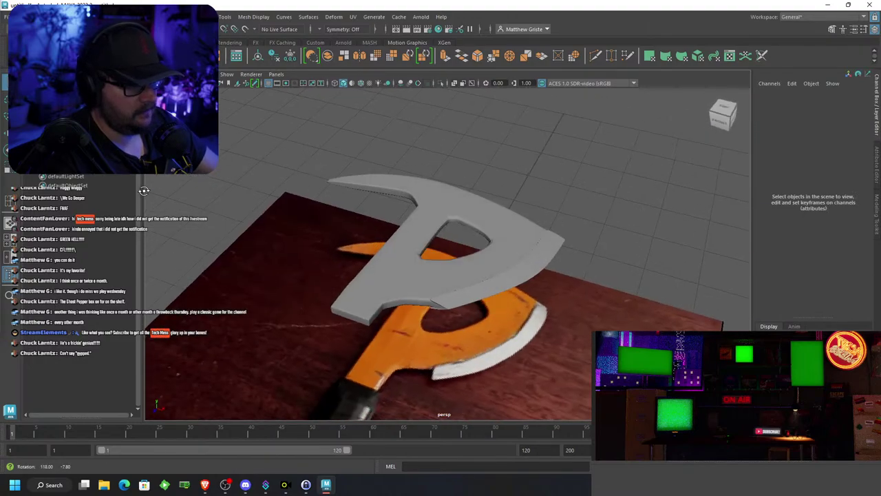
pyautogui.keyDown('alt'); pyautogui.moveTo(410, 276); pyautogui.dragTo(413, 305); pyautogui.keyUp('alt')
pyautogui.keyDown('alt'); pyautogui.moveTo(413, 304); pyautogui.dragTo(437, 277, button='middle'); pyautogui.keyUp('alt')
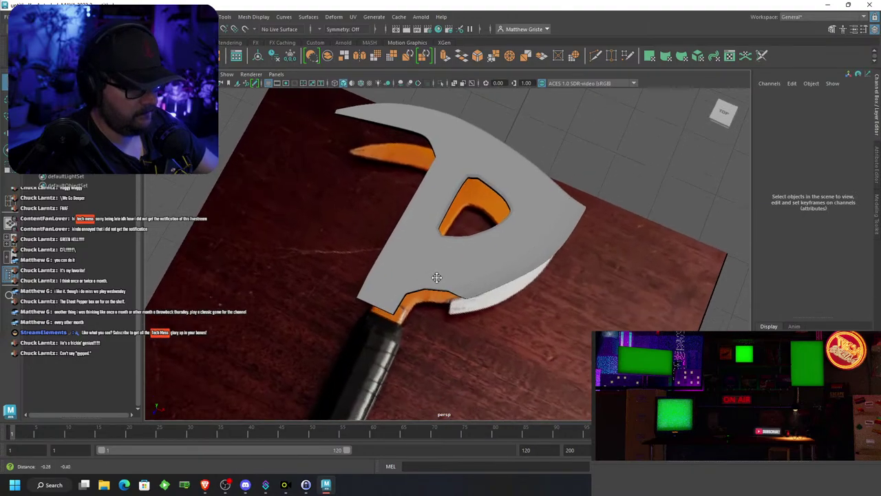
# Compare the smoothed axe head's outline with the reference image from the top view
pyautogui.scroll(4, 438, 278)
pyautogui.press('space')
pyautogui.press('space')
pyautogui.press('space')
pyautogui.scroll(5, 473, 211)
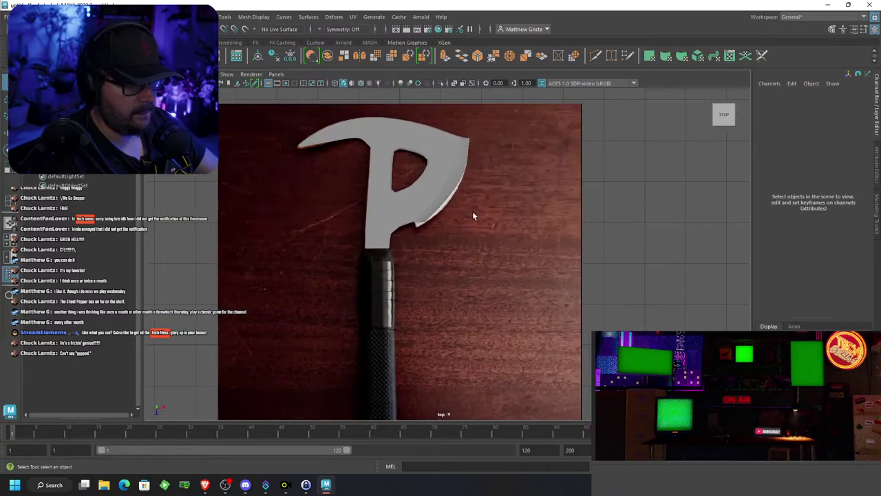
pyautogui.scroll(4, 405, 198)
pyautogui.keyDown('alt'); pyautogui.click(372, 157); pyautogui.keyUp('alt')
pyautogui.keyDown('alt'); pyautogui.moveTo(371, 157); pyautogui.dragTo(463, 239, button='middle'); pyautogui.keyUp('alt')
pyautogui.scroll(3, 462, 239)
# Select the end vertices at the blade's lower corner, rotate them and move them outward to form a pointed heel
pyautogui.click(459, 223)
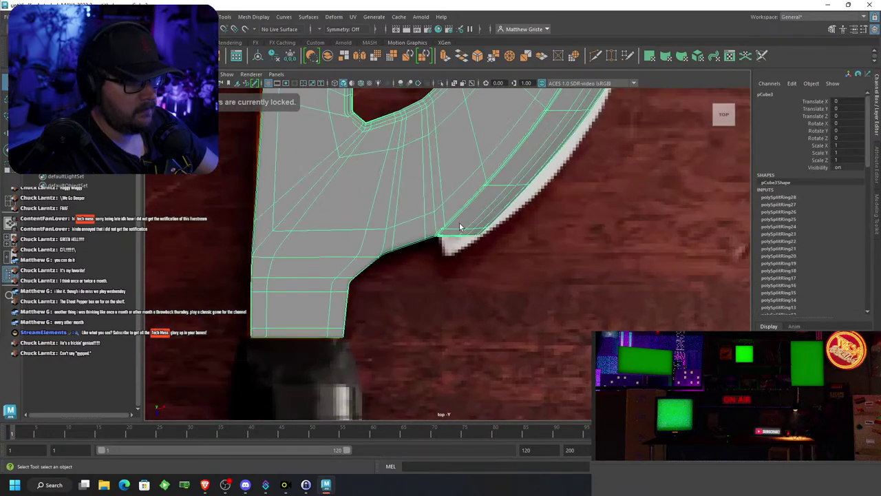
pyautogui.scroll(3, 459, 223)
pyautogui.moveTo(460, 211); pyautogui.dragTo(416, 211, button='right')
pyautogui.scroll(4, 470, 230)
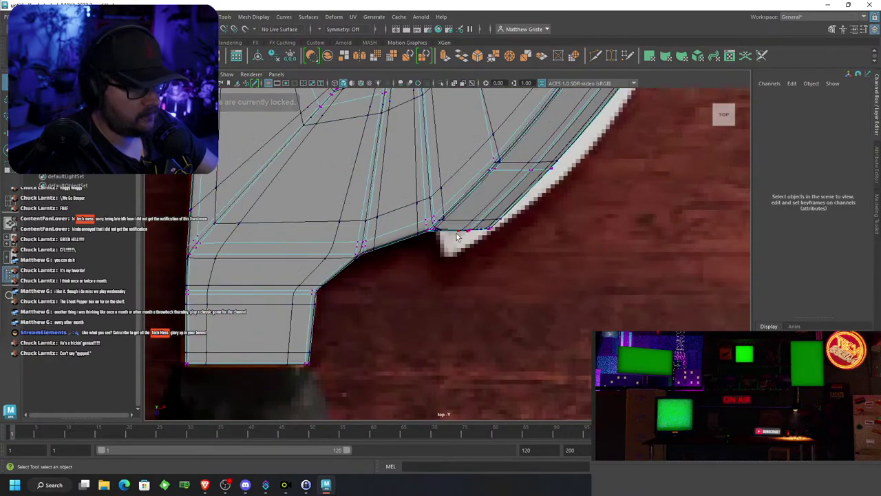
pyautogui.press('1')
pyautogui.scroll(2, 469, 230)
pyautogui.moveTo(553, 221); pyautogui.dragTo(406, 193)
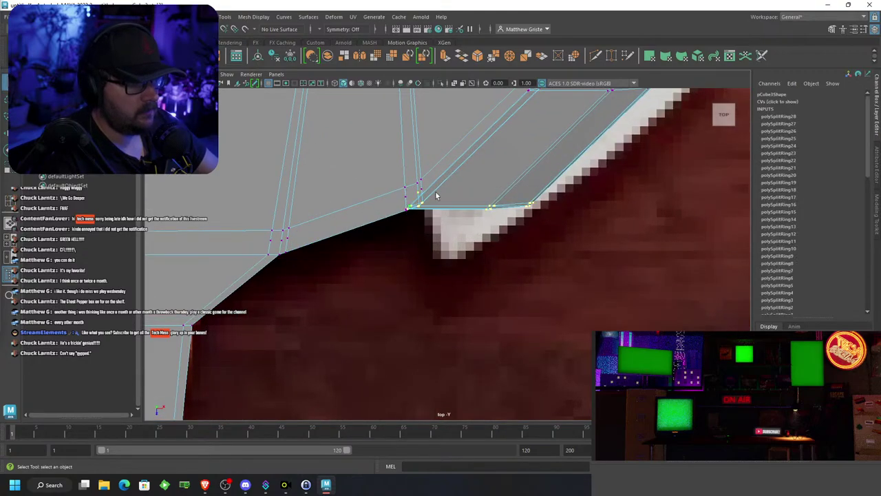
pyautogui.press('space')
pyautogui.press('space')
pyautogui.scroll(5, 571, 207)
pyautogui.keyDown('alt'); pyautogui.moveTo(517, 284); pyautogui.dragTo(565, 253); pyautogui.keyUp('alt')
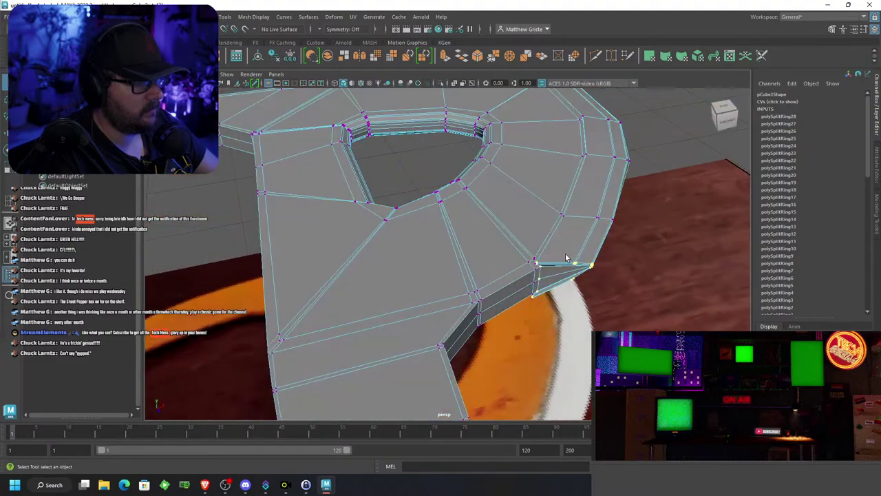
pyautogui.scroll(6, 561, 252)
pyautogui.press('e')
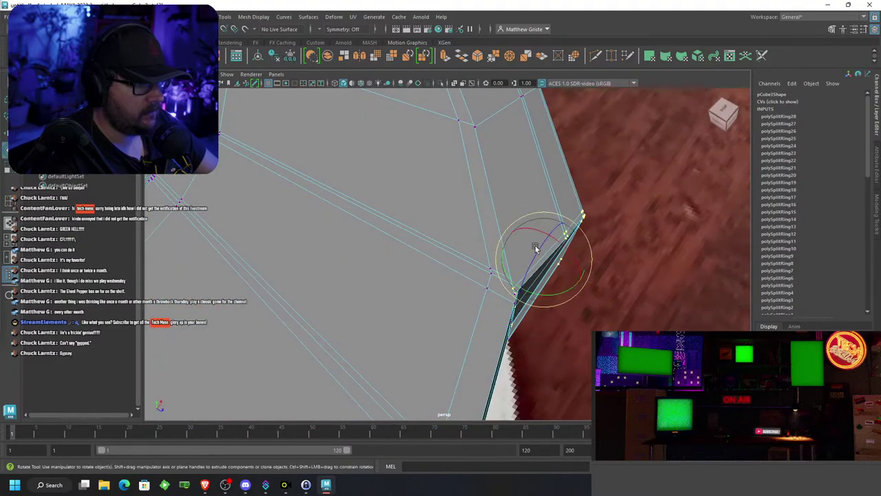
pyautogui.moveTo(544, 294); pyautogui.dragTo(510, 270)
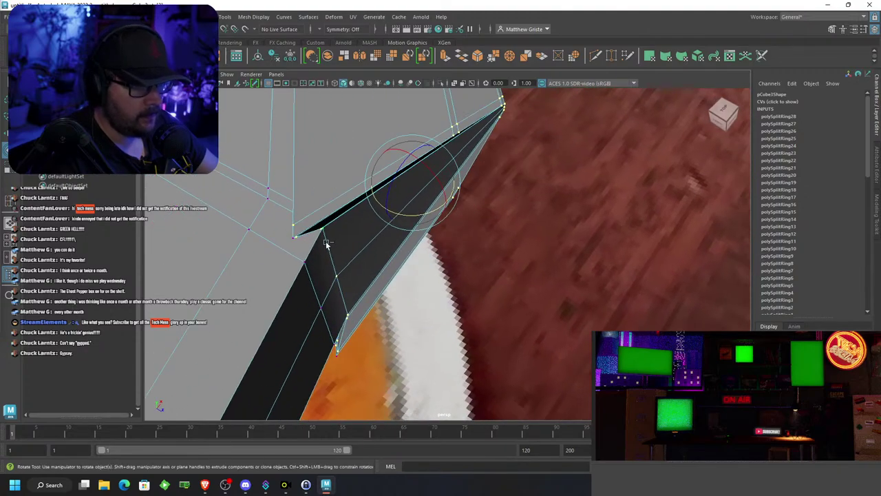
pyautogui.keyDown('alt'); pyautogui.moveTo(397, 292); pyautogui.dragTo(398, 253); pyautogui.keyUp('alt')
pyautogui.press('w')
pyautogui.moveTo(454, 247); pyautogui.dragTo(486, 283)
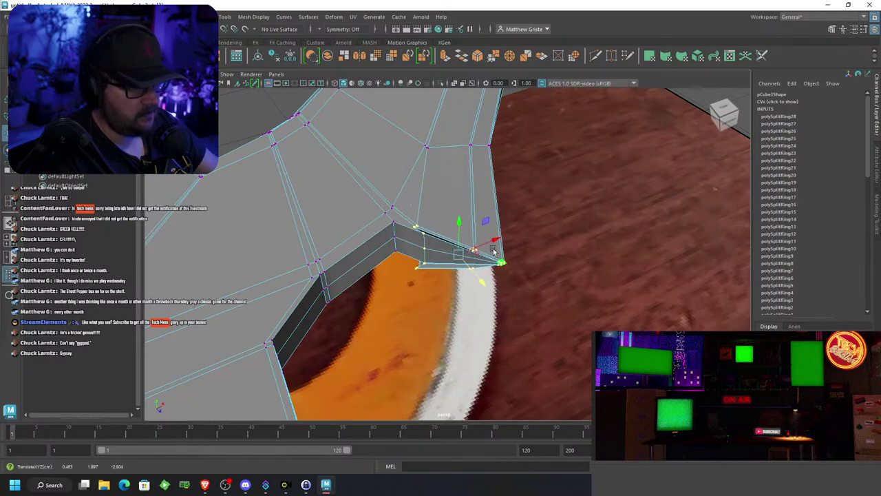
# In the top view, rotate and reposition the blade heel's end vertices to follow the white blade corner in the reference
pyautogui.press('space')
pyautogui.press('space')
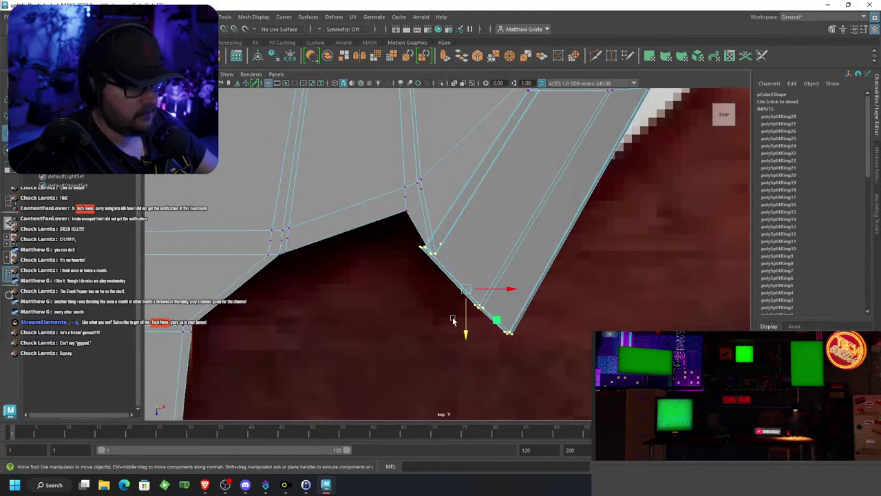
pyautogui.moveTo(453, 320); pyautogui.dragTo(452, 270, button='middle')
pyautogui.press('e')
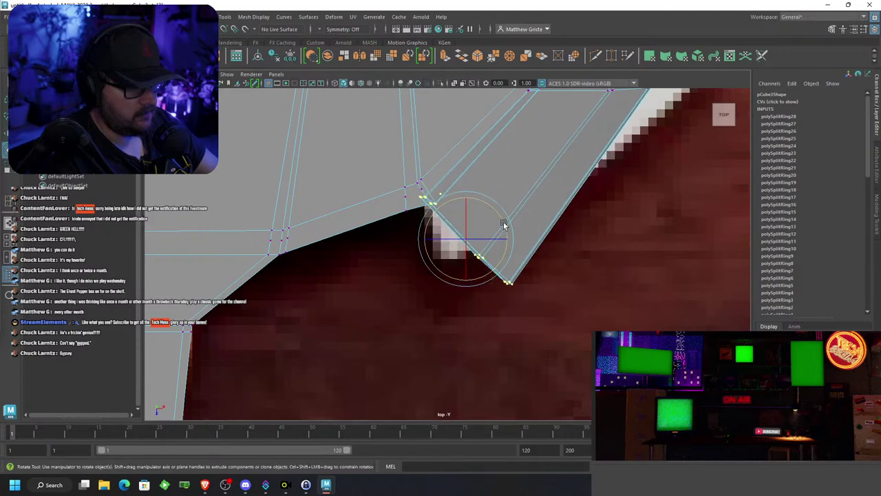
pyautogui.moveTo(505, 225); pyautogui.dragTo(517, 248)
pyautogui.press('w')
pyautogui.moveTo(465, 240); pyautogui.dragTo(445, 227)
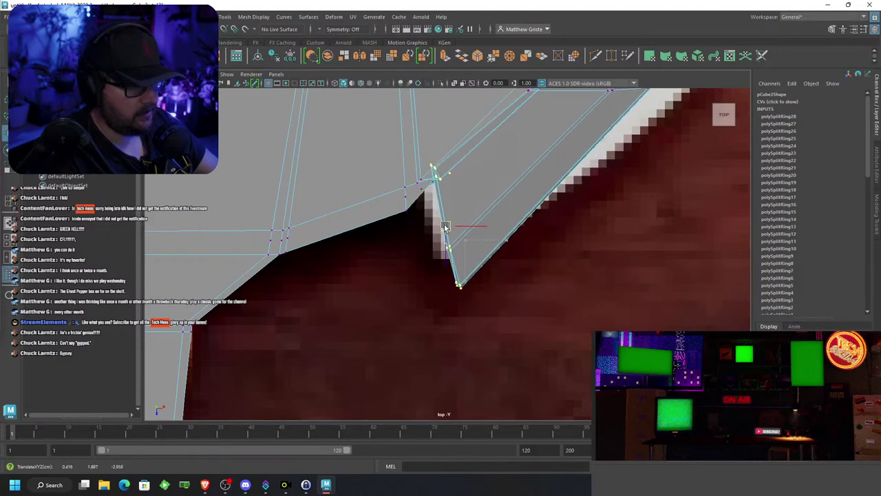
pyautogui.moveTo(445, 227); pyautogui.dragTo(438, 246, button='middle')
pyautogui.scroll(-6, 437, 246)
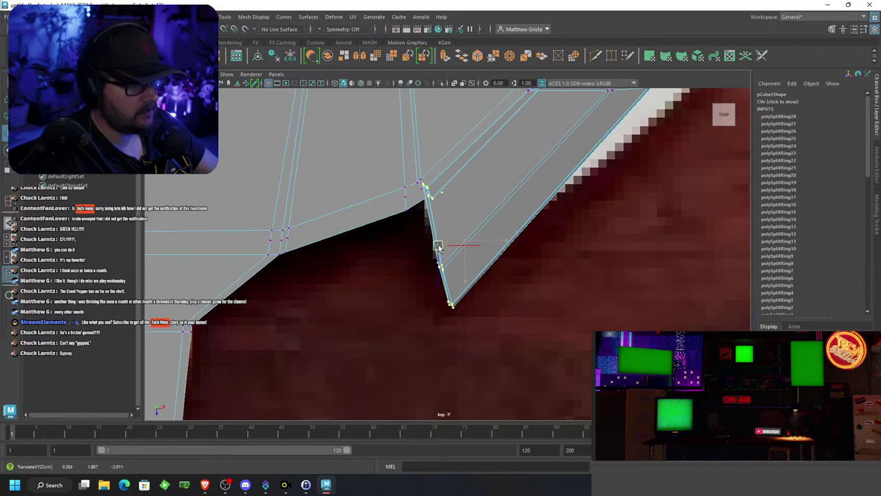
# Move the next rows of vertices up the blade outward to meet the reference's curved cutting edge
pyautogui.scroll(4, 558, 169)
pyautogui.keyDown('alt'); pyautogui.moveTo(444, 304); pyautogui.dragTo(486, 226, button='middle'); pyautogui.keyUp('alt')
pyautogui.scroll(3, 486, 226)
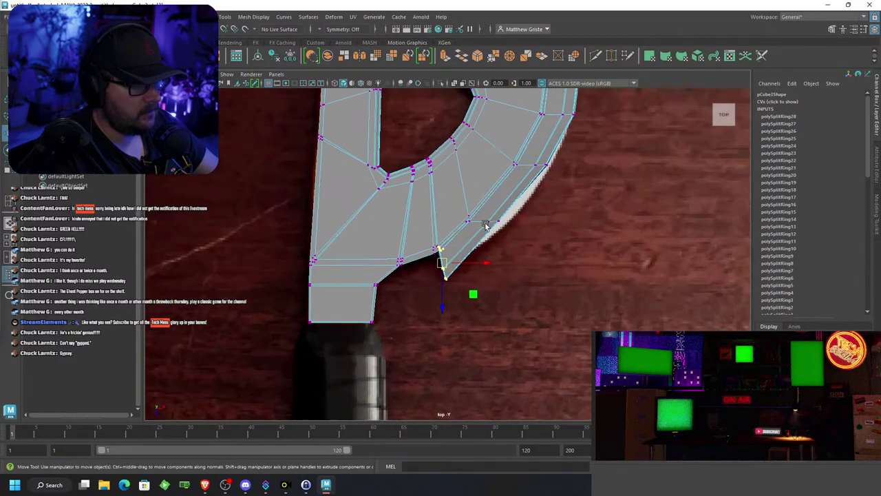
pyautogui.moveTo(449, 193); pyautogui.dragTo(547, 214)
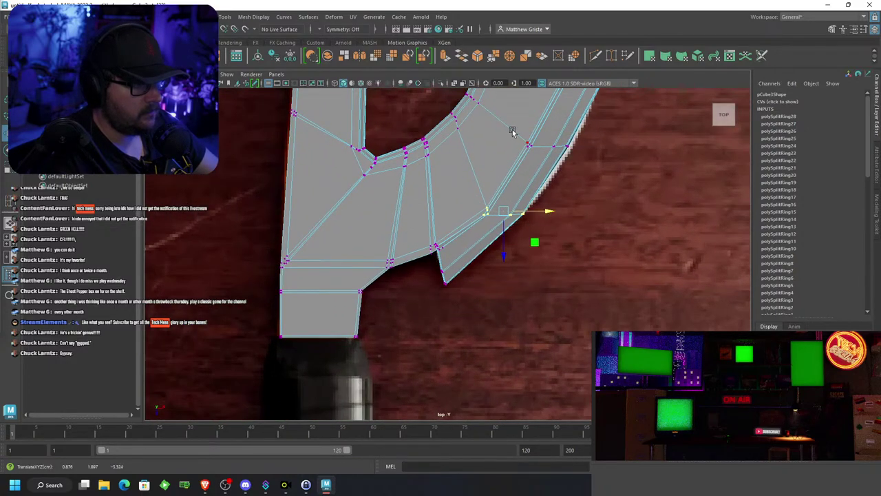
pyautogui.moveTo(511, 129); pyautogui.dragTo(597, 146)
# Preview the reshaped blade heel smoothed and inspect it in the perspective view
pyautogui.press('F8')
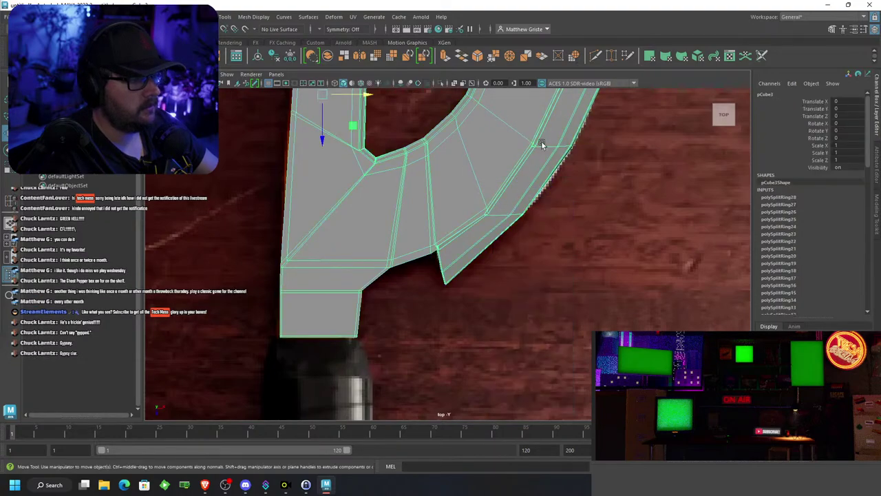
pyautogui.press('3')
pyautogui.press('space')
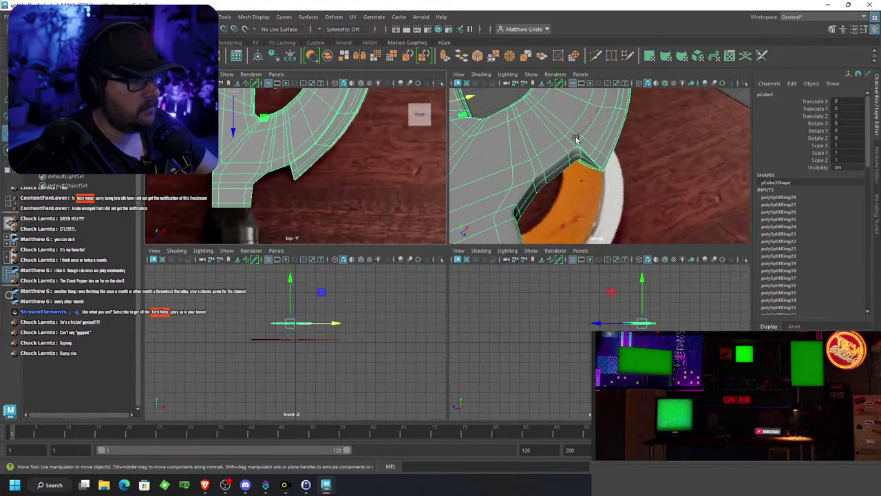
pyautogui.press('space')
pyautogui.keyDown('alt'); pyautogui.moveTo(438, 215); pyautogui.dragTo(422, 194); pyautogui.keyUp('alt')
pyautogui.click(535, 179)
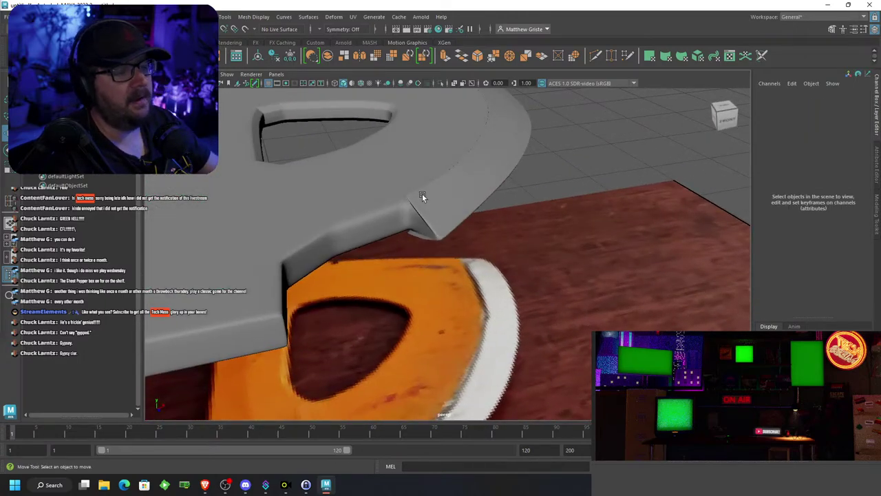
pyautogui.keyDown('alt'); pyautogui.moveTo(422, 193); pyautogui.dragTo(456, 214); pyautogui.keyUp('alt')
# Select the faces at the neck's handle end and scale them thinner in height
pyautogui.click(393, 217)
pyautogui.moveTo(435, 211); pyautogui.dragTo(438, 239, button='right')
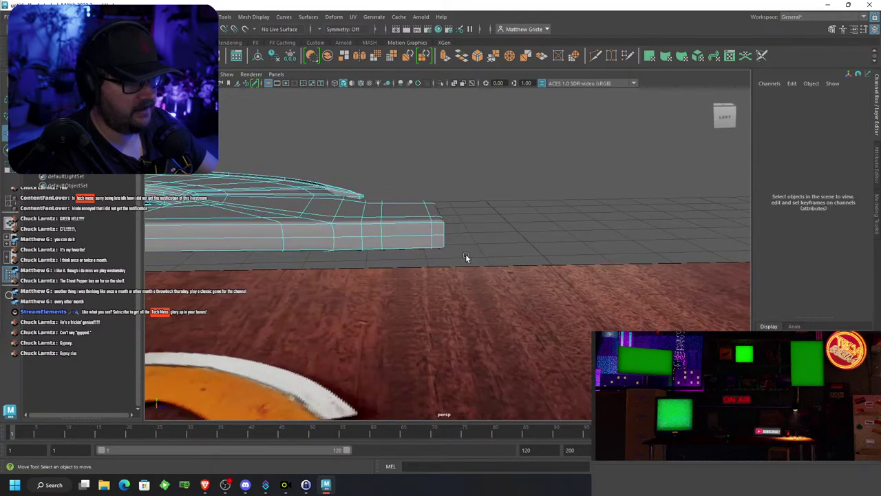
pyautogui.moveTo(466, 256); pyautogui.dragTo(409, 200)
pyautogui.press('e')
pyautogui.press('r')
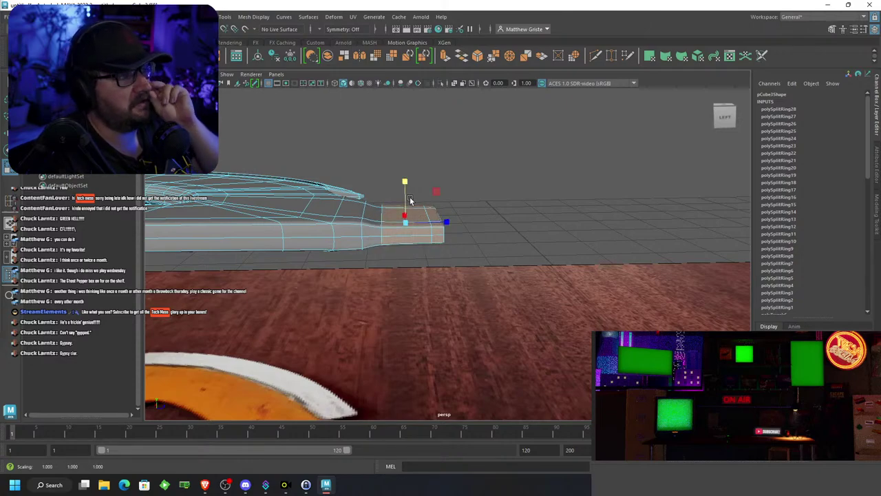
pyautogui.keyDown('alt'); pyautogui.moveTo(410, 200); pyautogui.dragTo(423, 233); pyautogui.keyUp('alt')
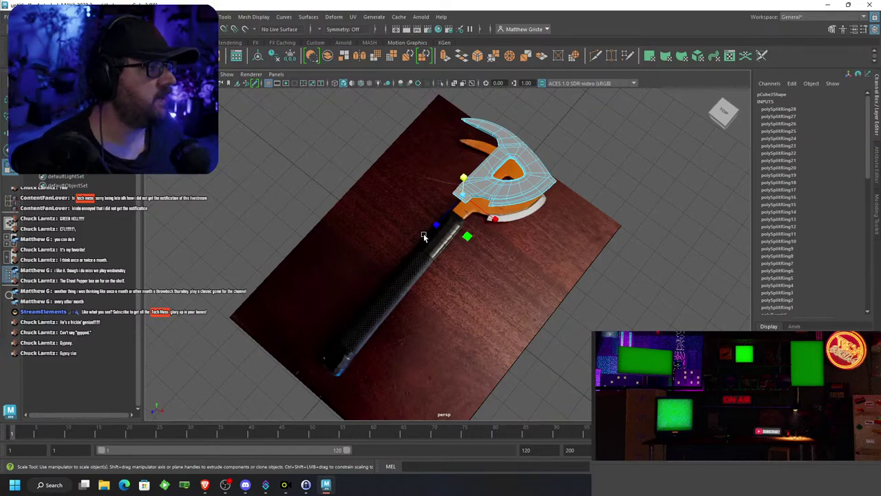
# Switch to the web browser and check the reference axe photo in the image search results
pyautogui.click(211, 484)
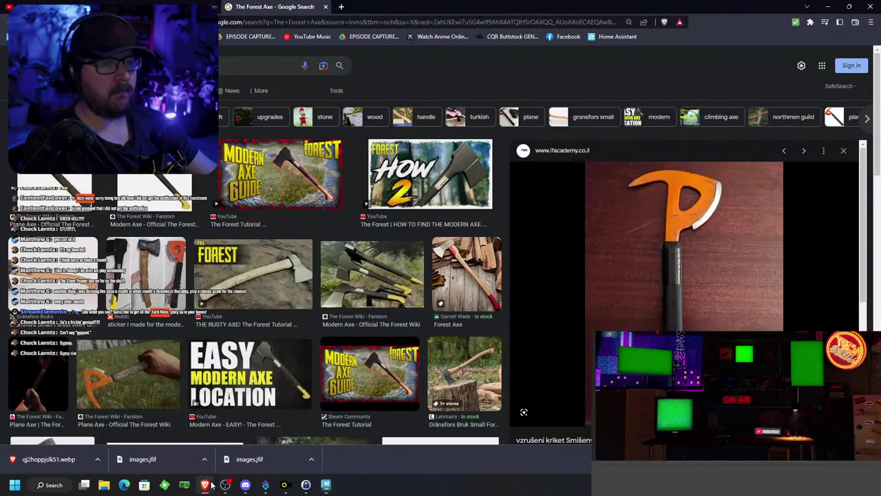
pyautogui.click(211, 485)
pyautogui.click(211, 484)
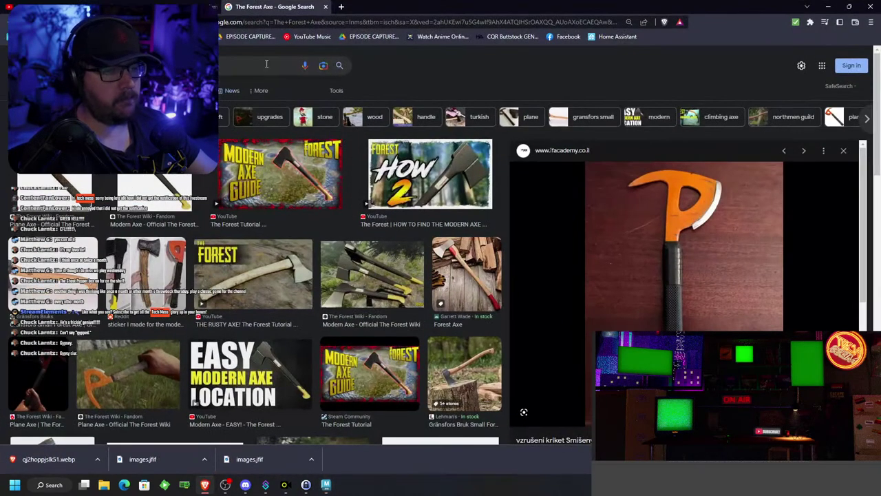
pyautogui.moveTo(364, 7); pyautogui.dragTo(365, 0)
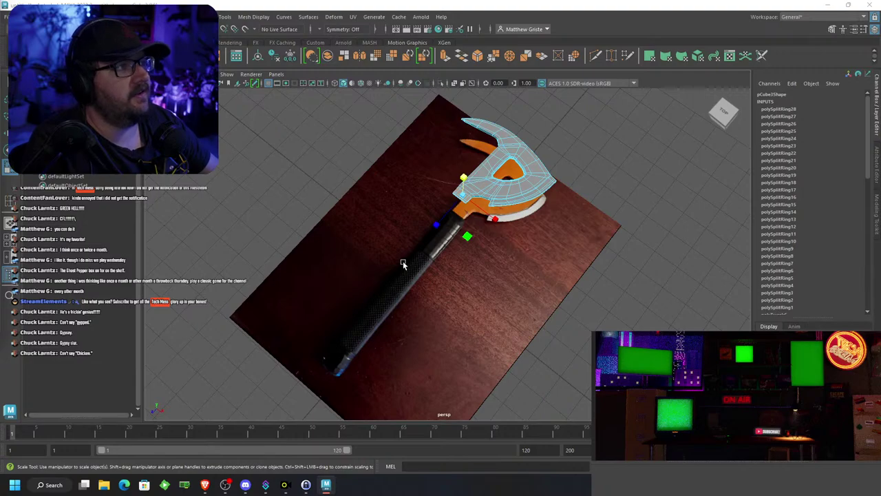
# Create a polygon cube as the base for the axe handle and recheck the reference in the browser
pyautogui.keyDown('alt'); pyautogui.moveTo(404, 263); pyautogui.dragTo(453, 288); pyautogui.keyUp('alt')
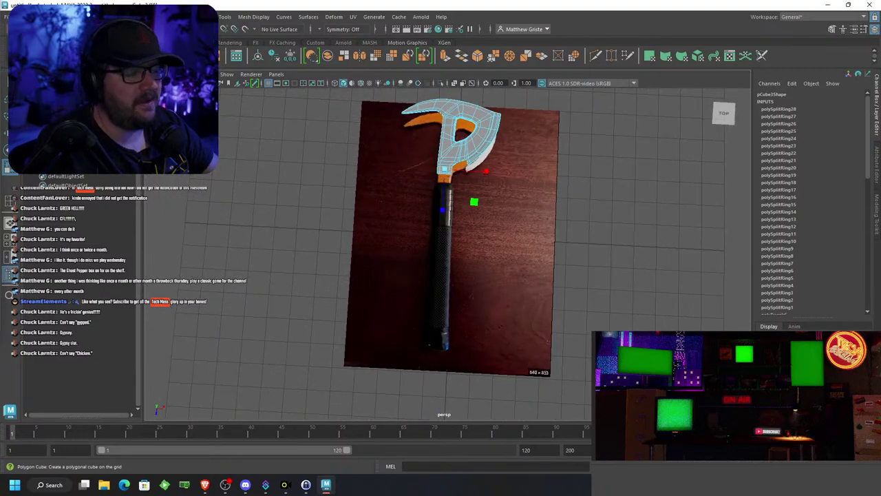
pyautogui.click(43, 55)
pyautogui.keyDown('alt'); pyautogui.moveTo(349, 187); pyautogui.dragTo(296, 201); pyautogui.keyUp('alt')
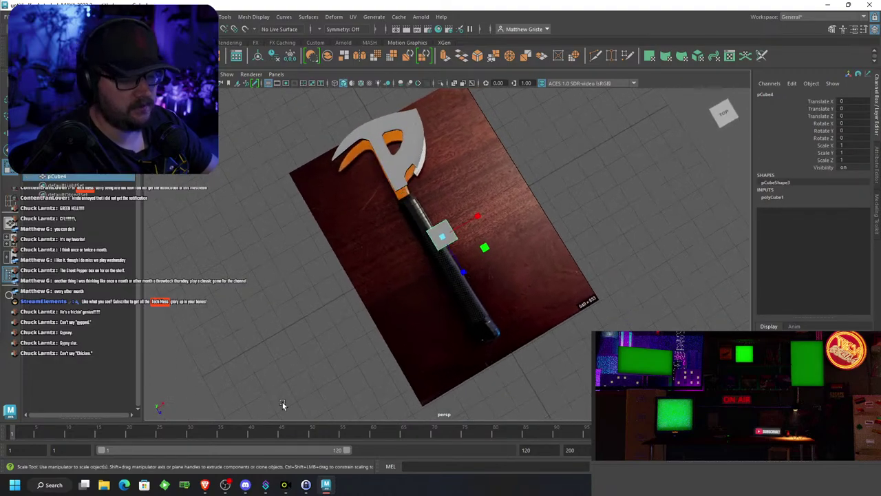
pyautogui.click(204, 485)
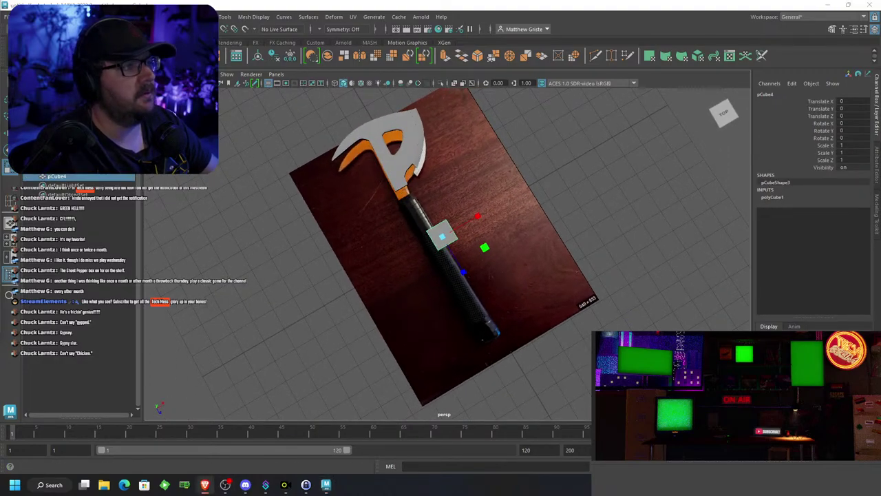
pyautogui.click(325, 485)
# Move the cube onto the reference handle at X -0.512 and narrow its X scale to 0.809
pyautogui.keyDown('alt'); pyautogui.moveTo(330, 350); pyautogui.dragTo(383, 267); pyautogui.keyUp('alt')
pyautogui.keyDown('alt'); pyautogui.moveTo(438, 272); pyautogui.dragTo(387, 301); pyautogui.keyUp('alt')
pyautogui.keyDown('alt'); pyautogui.moveTo(387, 302); pyautogui.dragTo(446, 267, button='right'); pyautogui.keyUp('alt')
pyautogui.press('w')
pyautogui.moveTo(462, 198); pyautogui.dragTo(423, 217)
pyautogui.press('r')
pyautogui.keyDown('alt'); pyautogui.moveTo(430, 227); pyautogui.dragTo(433, 267, button='right'); pyautogui.keyUp('alt')
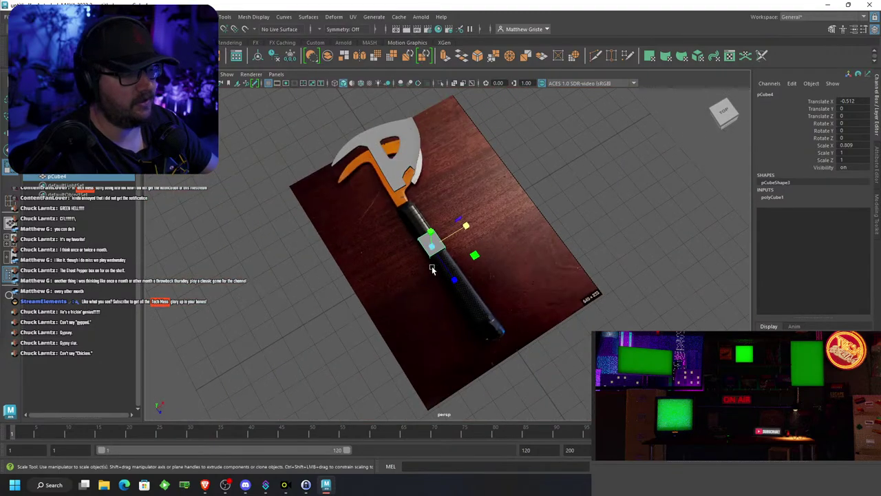
# Stretch the cube along the handle to Z scale 7.381 and reposition it at Y 1.308, Z 1.311
pyautogui.keyDown('alt'); pyautogui.moveTo(433, 268); pyautogui.dragTo(525, 258); pyautogui.keyUp('alt')
pyautogui.moveTo(474, 268); pyautogui.dragTo(724, 256)
pyautogui.press('w')
pyautogui.moveTo(494, 269); pyautogui.dragTo(467, 204)
pyautogui.press('e')
pyautogui.press('r')
pyautogui.press('w')
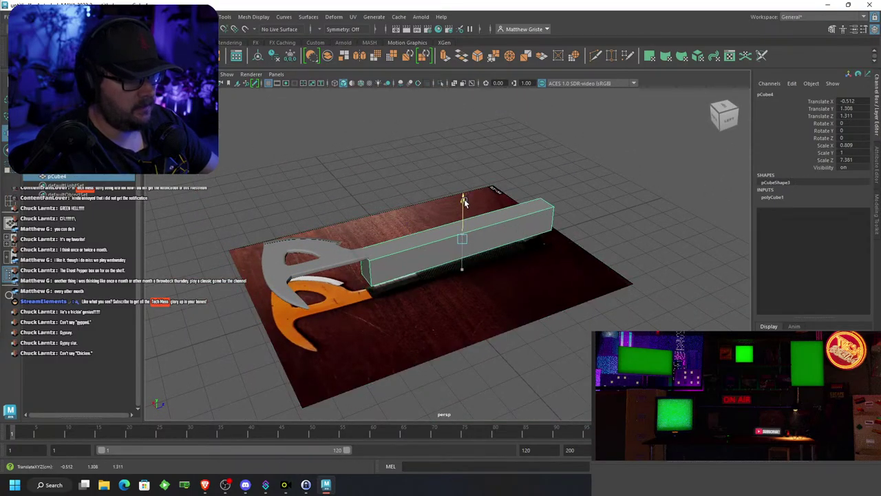
# Set the handle cube's width, height and depth subdivisions to 2 each
pyautogui.click(773, 198)
pyautogui.click(841, 240)
pyautogui.write('2')
pyautogui.click(843, 234)
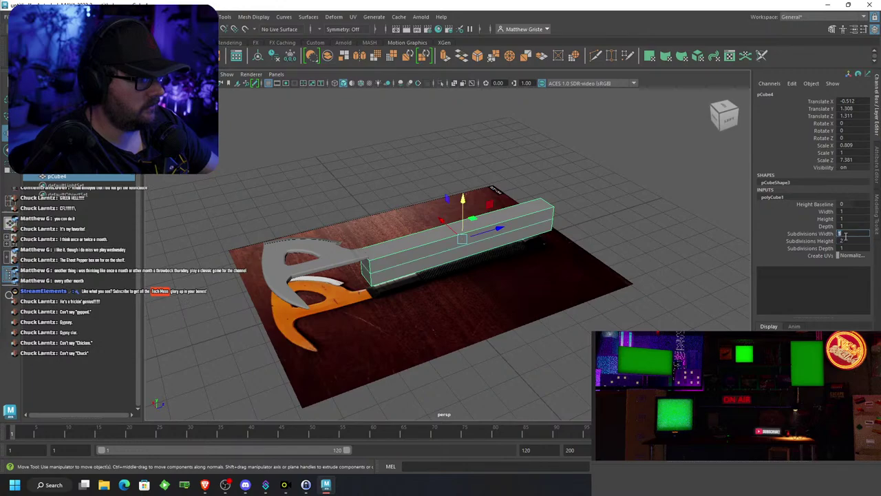
pyautogui.write('2')
pyautogui.click(849, 248)
pyautogui.press('Return')
pyautogui.scroll(3, 646, 257)
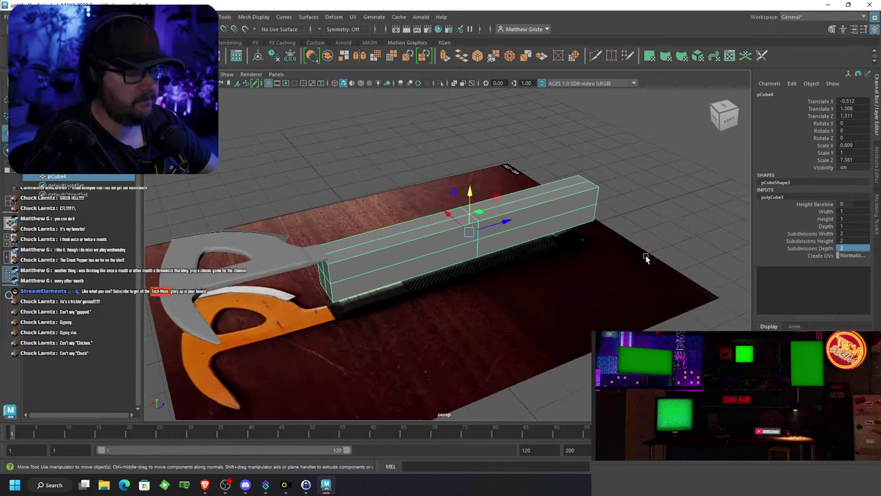
# Flatten the handle block to a Y scale of 0.491
pyautogui.keyDown('alt'); pyautogui.moveTo(530, 260); pyautogui.dragTo(458, 262); pyautogui.keyUp('alt')
pyautogui.scroll(5, 458, 261)
pyautogui.scroll(-3, 463, 263)
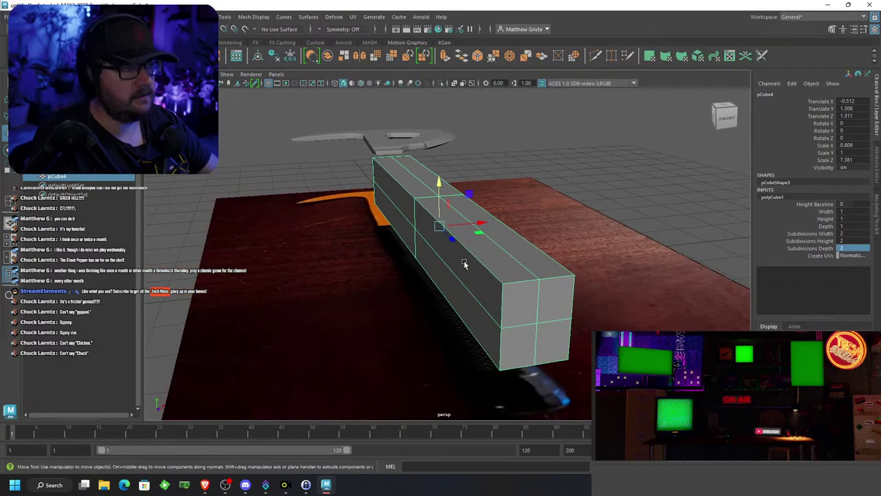
pyautogui.keyDown('alt'); pyautogui.moveTo(460, 261); pyautogui.dragTo(509, 242); pyautogui.keyUp('alt')
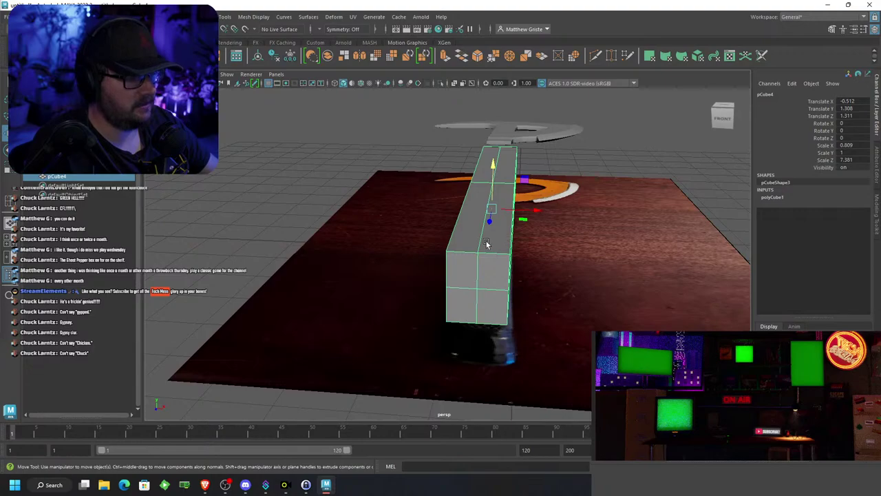
pyautogui.moveTo(493, 213); pyautogui.dragTo(538, 193, button='right')
pyautogui.press('e')
pyautogui.press('r')
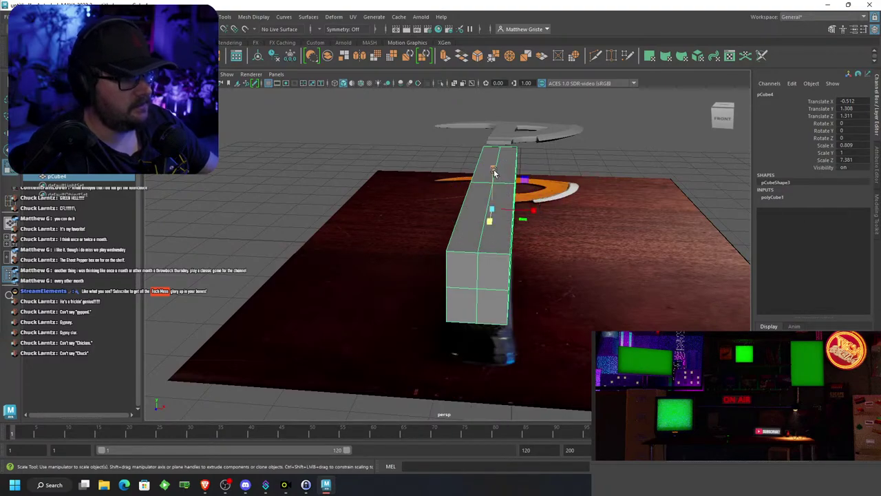
pyautogui.moveTo(494, 172); pyautogui.dragTo(464, 248)
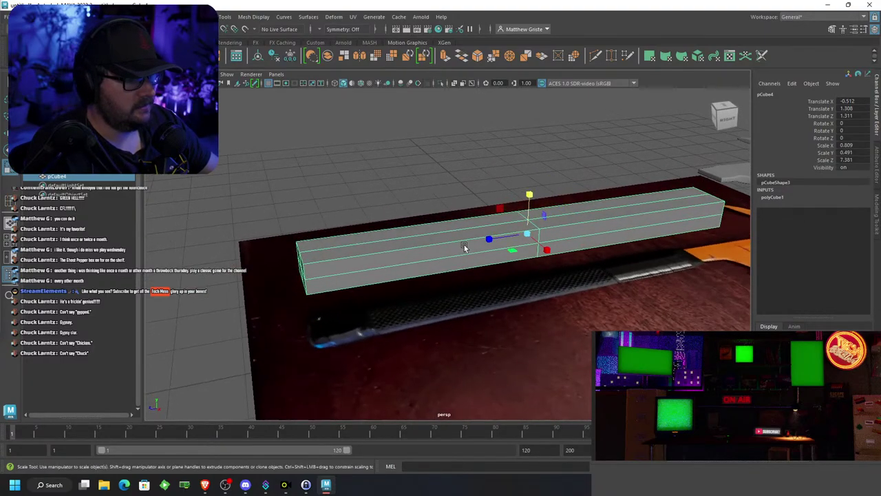
# Select the long side faces on both sides of the handle block and extrude them outward
pyautogui.moveTo(464, 247); pyautogui.dragTo(472, 238, button='right')
pyautogui.click(480, 257)
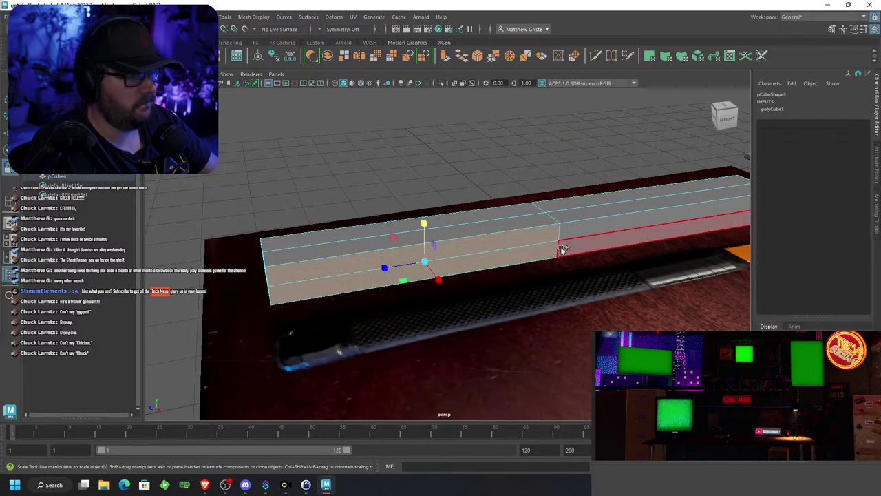
pyautogui.keyDown('alt'); pyautogui.moveTo(571, 234); pyautogui.dragTo(475, 240); pyautogui.keyUp('alt')
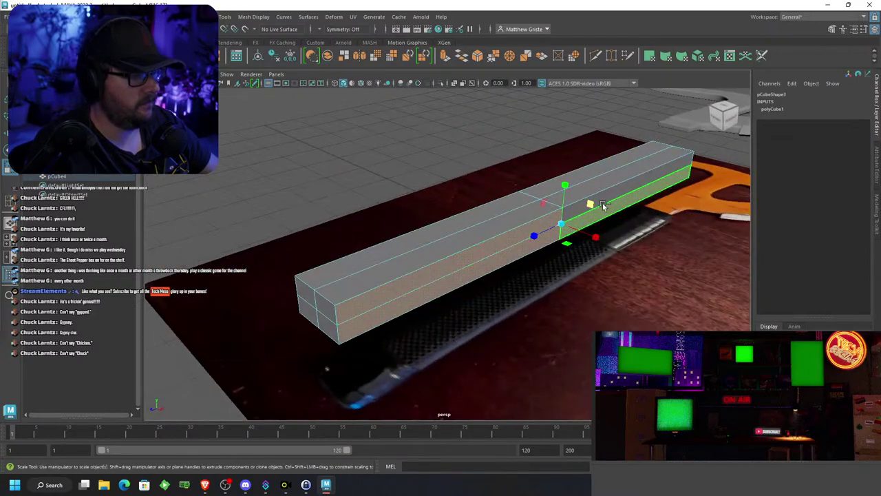
pyautogui.keyDown('alt'); pyautogui.moveTo(603, 205); pyautogui.dragTo(422, 204); pyautogui.keyUp('alt')
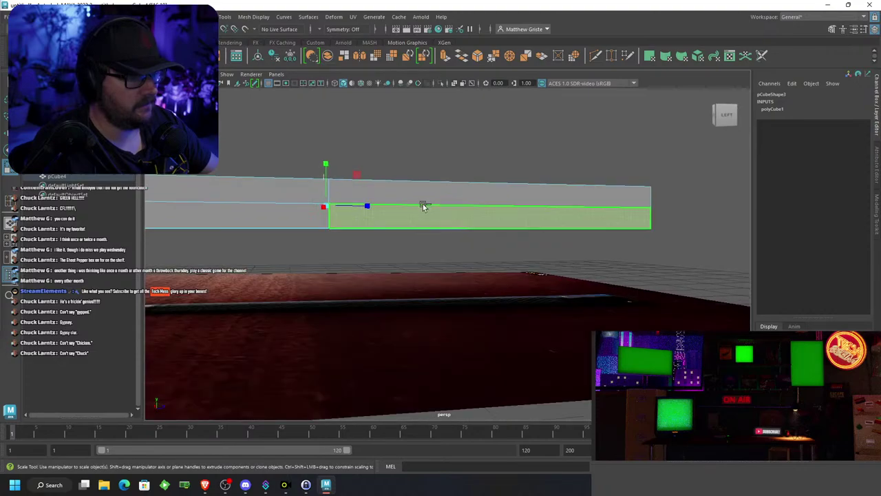
pyautogui.keyDown('alt'); pyautogui.moveTo(303, 207); pyautogui.dragTo(549, 202); pyautogui.keyUp('alt')
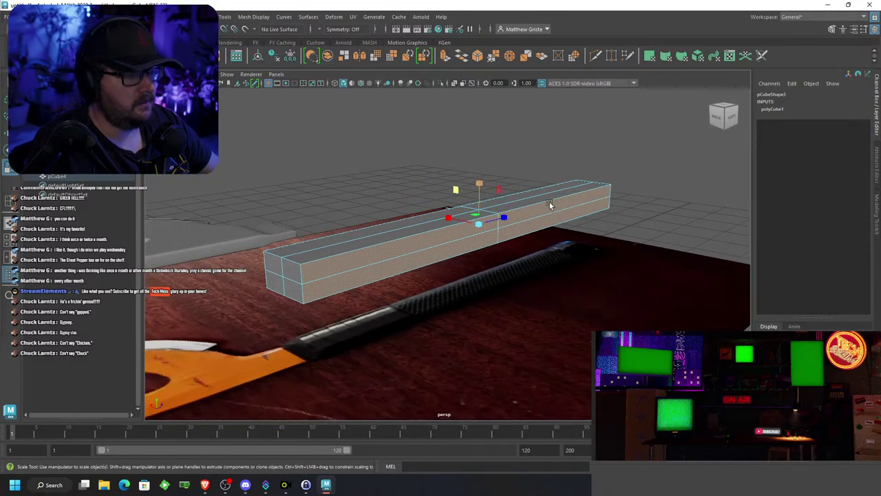
pyautogui.click(444, 56)
pyautogui.keyDown('alt'); pyautogui.moveTo(472, 147); pyautogui.dragTo(423, 260); pyautogui.keyUp('alt')
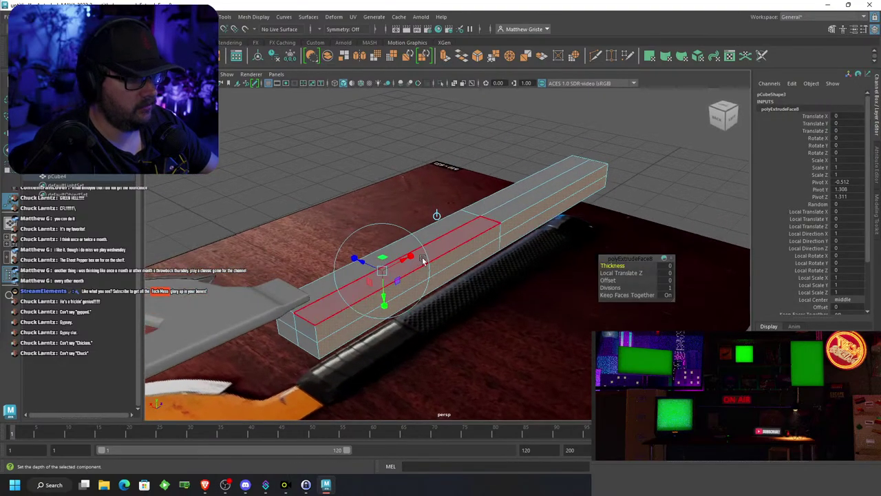
pyautogui.moveTo(364, 263); pyautogui.dragTo(357, 259)
pyautogui.moveTo(377, 305); pyautogui.dragTo(351, 231)
# Select the four central end faces nearest the axe head and move them outward along the handle's length
pyautogui.click(371, 232)
pyautogui.keyDown('shift'); pyautogui.click(344, 216); pyautogui.keyUp('shift')
pyautogui.keyDown('shift'); pyautogui.click(348, 235); pyautogui.keyUp('shift')
pyautogui.keyDown('shift'); pyautogui.click(364, 243); pyautogui.keyUp('shift')
pyautogui.click(365, 242)
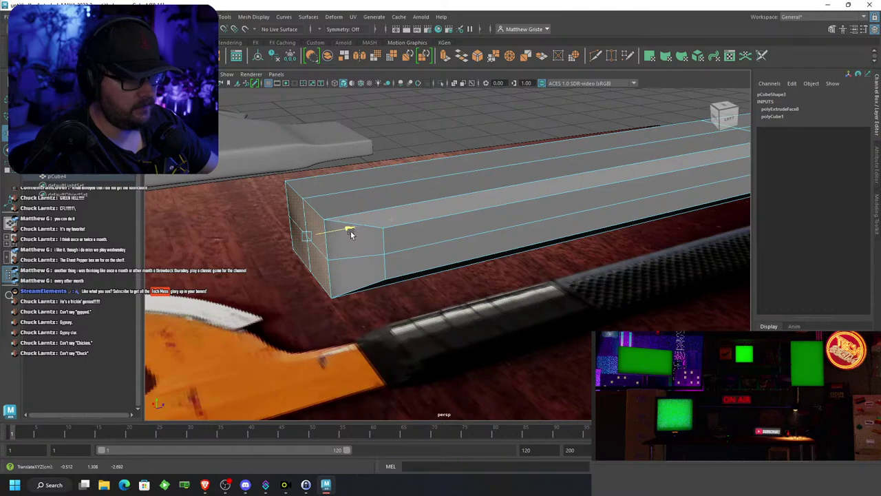
# Return to object selection, raise the handle to Y 1.871 and switch to the top view
pyautogui.scroll(-5, 403, 234)
pyautogui.keyDown('alt'); pyautogui.moveTo(403, 236); pyautogui.dragTo(472, 235); pyautogui.keyUp('alt')
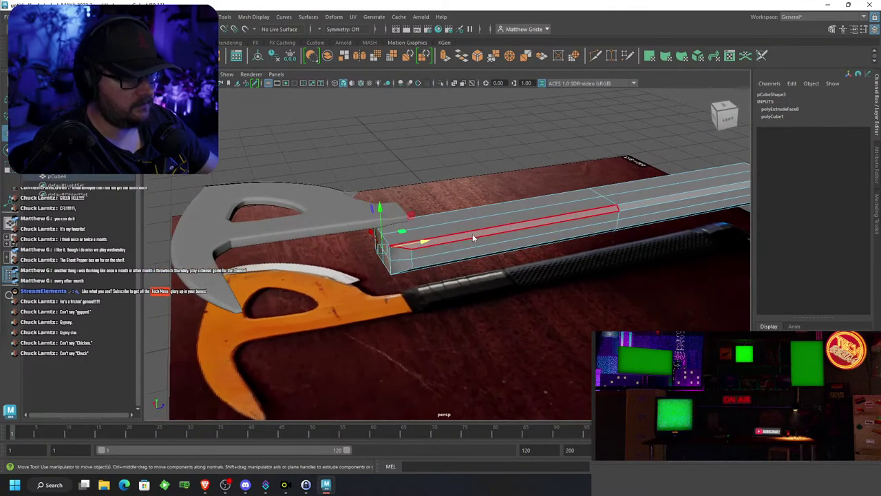
pyautogui.moveTo(472, 235); pyautogui.dragTo(506, 209, button='right')
pyautogui.moveTo(596, 181); pyautogui.dragTo(612, 137)
pyautogui.press('space')
pyautogui.press('space')
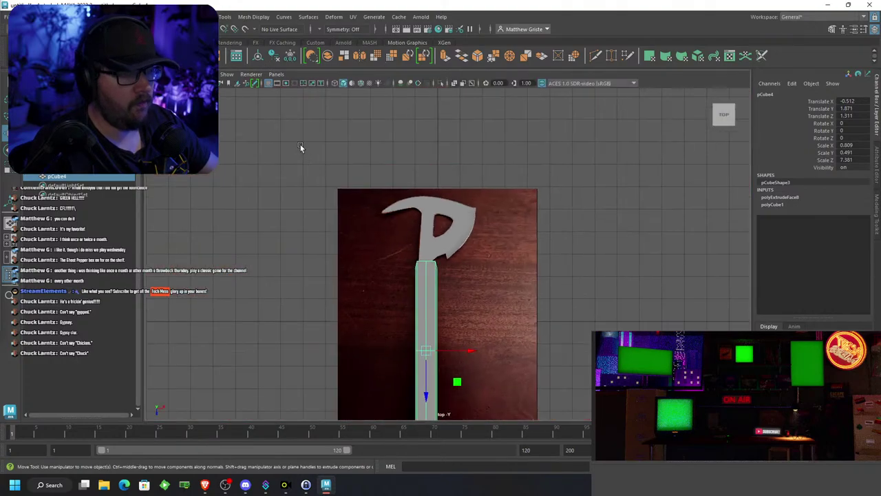
# Display the top view in wireframe so the reference handle shows through the model
pyautogui.scroll(3, 301, 147)
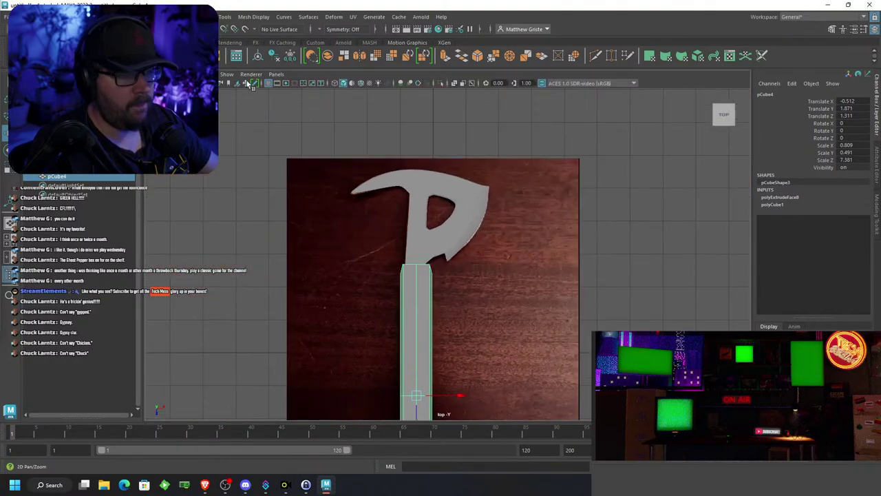
pyautogui.click(360, 82)
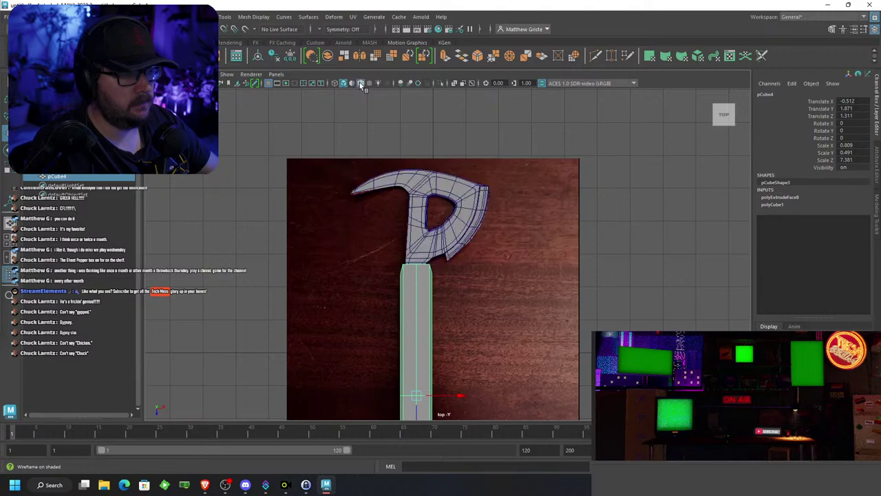
pyautogui.click(360, 82)
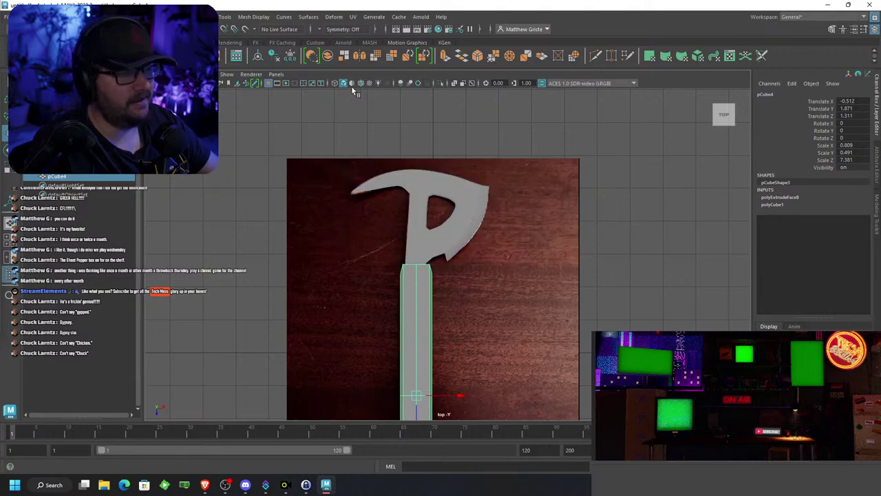
pyautogui.click(335, 83)
pyautogui.scroll(3, 455, 258)
pyautogui.keyDown('alt'); pyautogui.moveTo(457, 270); pyautogui.dragTo(449, 171, button='middle'); pyautogui.keyUp('alt')
pyautogui.scroll(1, 450, 172)
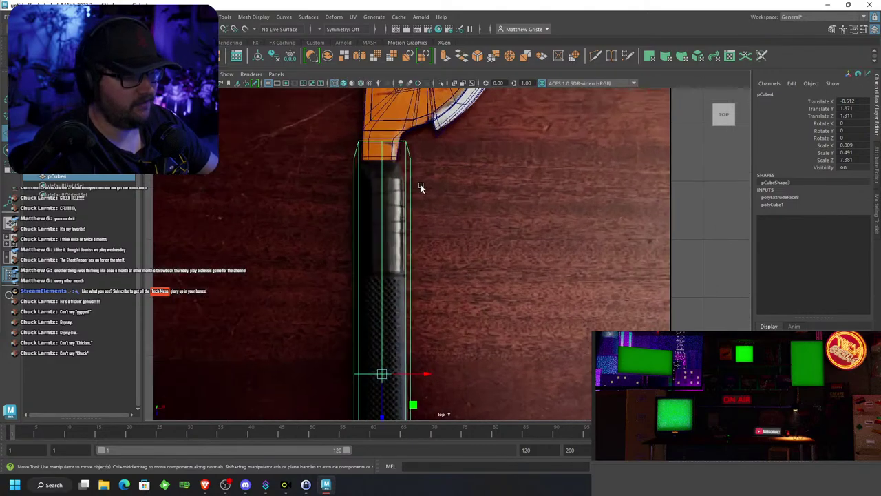
# Narrow the handle to X scale 0.692 and shift it to X -0.567 to fit the reference
pyautogui.rightClick(409, 168)
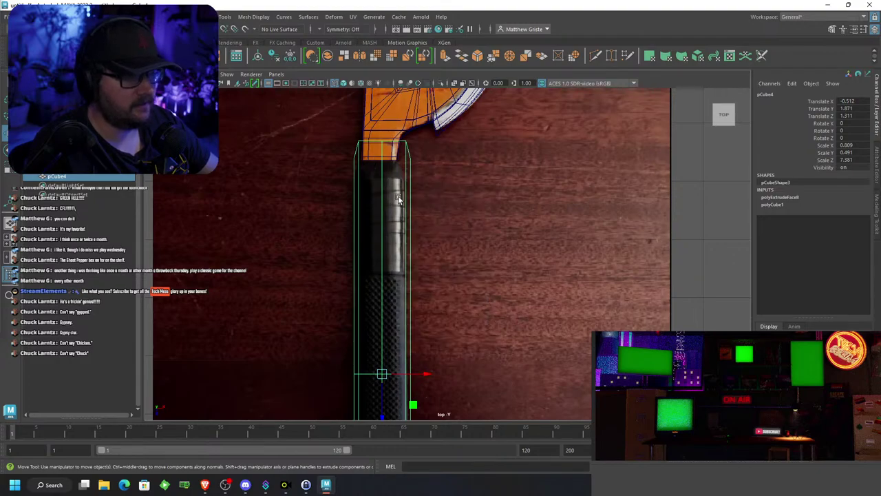
pyautogui.press('r')
pyautogui.moveTo(422, 372); pyautogui.dragTo(414, 368)
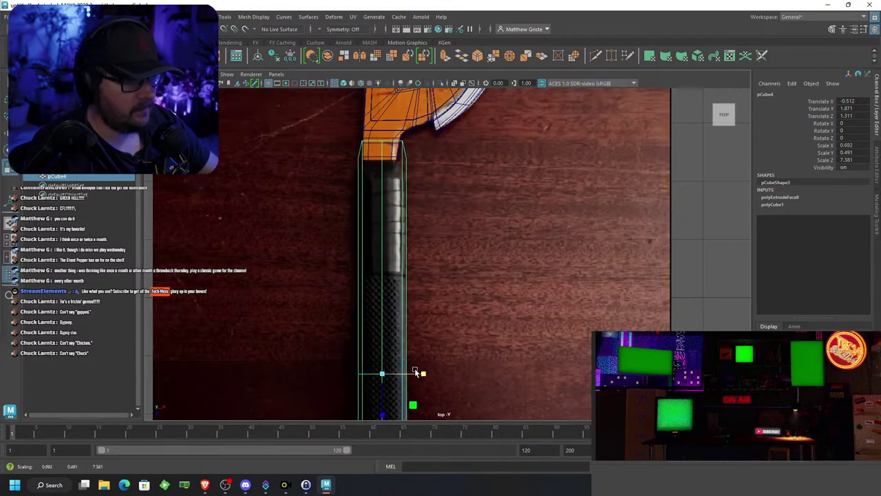
pyautogui.press('w')
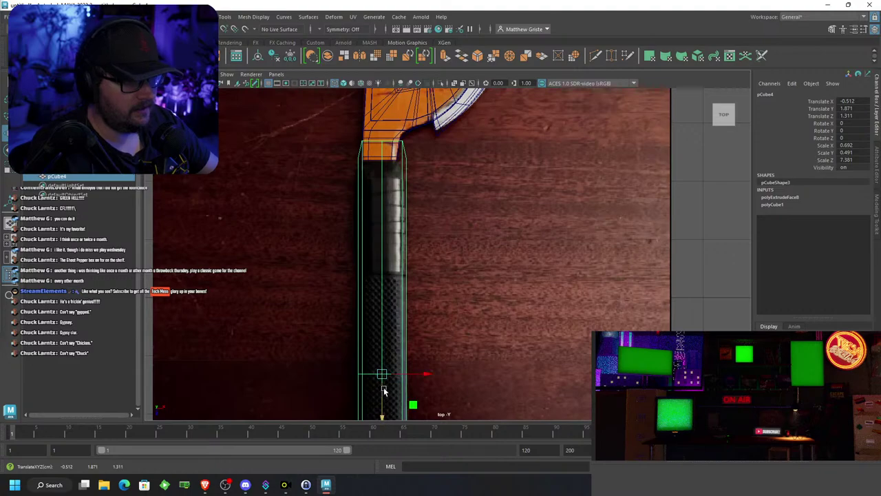
pyautogui.moveTo(422, 374); pyautogui.dragTo(418, 373)
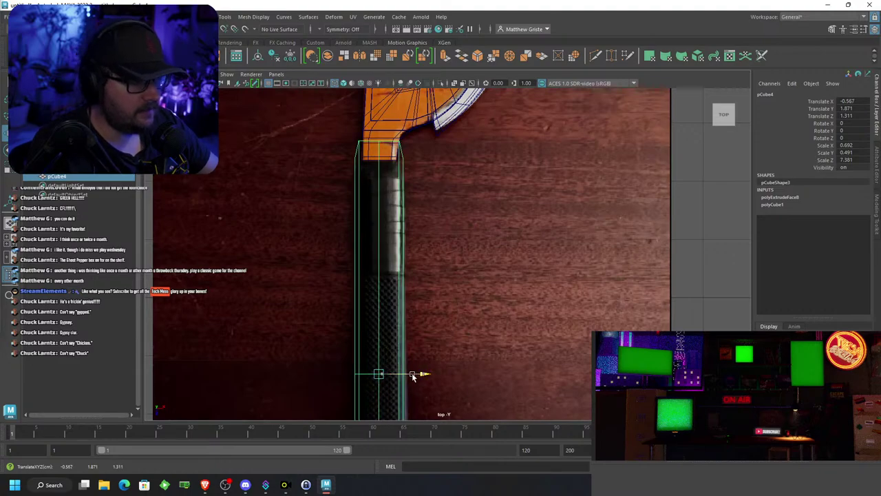
# Select the handle's vertices at the axe-head end and move them back to where the reference grip starts
pyautogui.moveTo(370, 158); pyautogui.dragTo(326, 157, button='right')
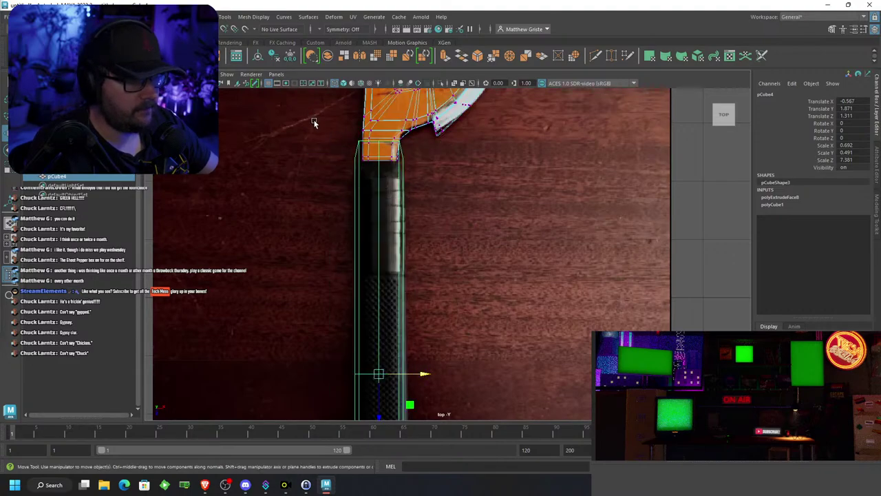
pyautogui.click(402, 192)
pyautogui.moveTo(408, 185); pyautogui.dragTo(360, 190, button='right')
pyautogui.moveTo(318, 112); pyautogui.dragTo(377, 205)
pyautogui.scroll(-5, 420, 234)
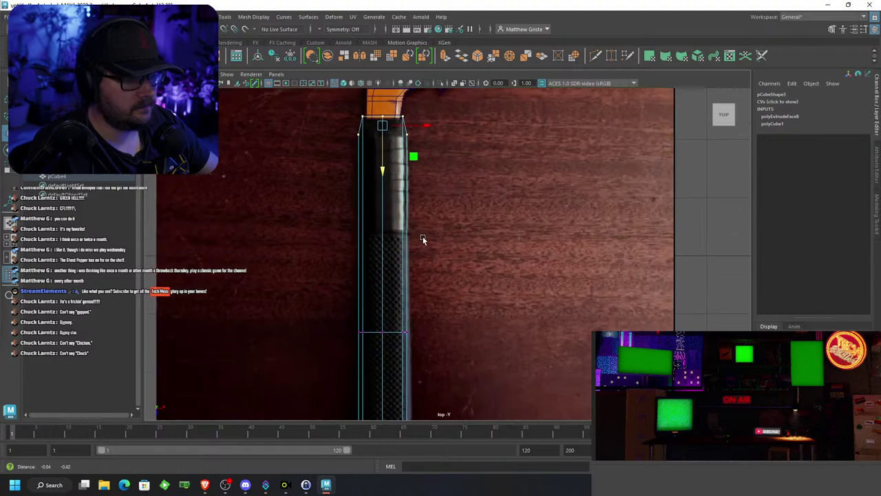
# Insert two edge loops across the handle where the butt section starts in the reference
pyautogui.scroll(6, 433, 262)
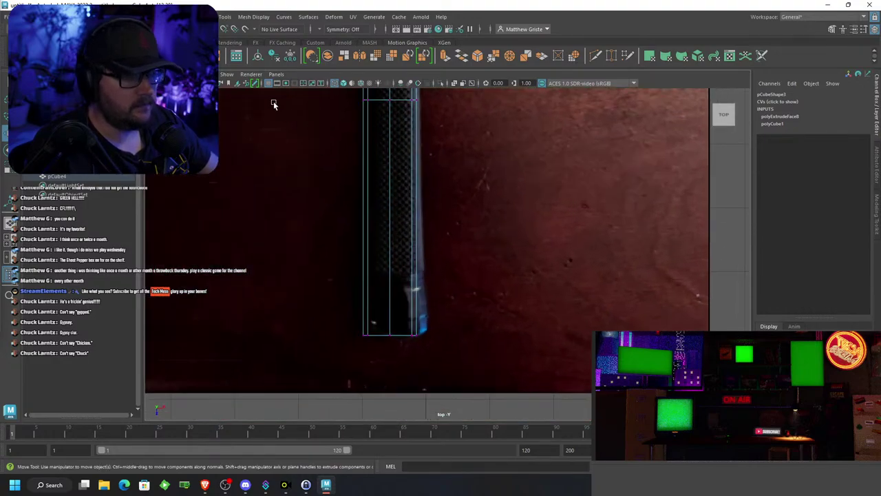
pyautogui.click(225, 17)
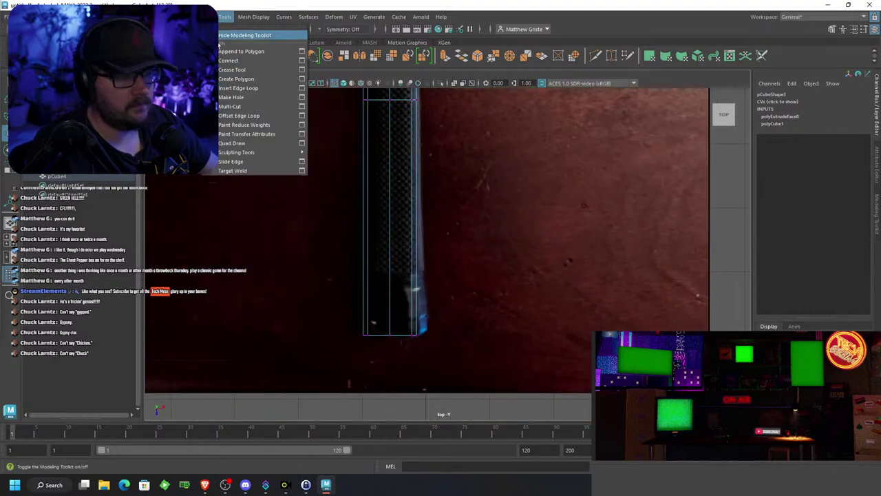
pyautogui.click(238, 87)
pyautogui.moveTo(418, 269); pyautogui.dragTo(415, 269)
# Select the faces of the handle's butt section and scale them slightly larger
pyautogui.moveTo(414, 269); pyautogui.dragTo(413, 238, button='right')
pyautogui.moveTo(458, 362); pyautogui.dragTo(397, 307)
pyautogui.press('r')
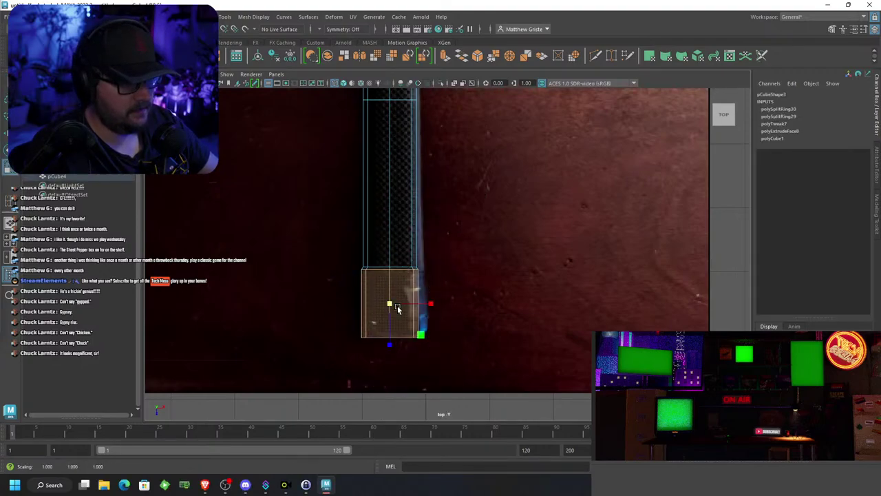
# Select the faces of the handle's butt section, then shift and slightly rotate them to follow the reference
pyautogui.moveTo(463, 340); pyautogui.dragTo(343, 261)
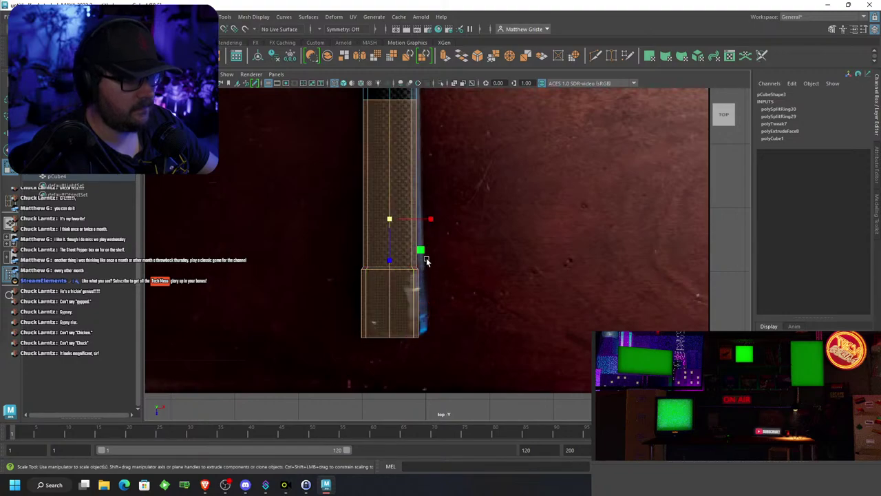
pyautogui.press('Down')
pyautogui.press('w')
pyautogui.moveTo(430, 302); pyautogui.dragTo(439, 305)
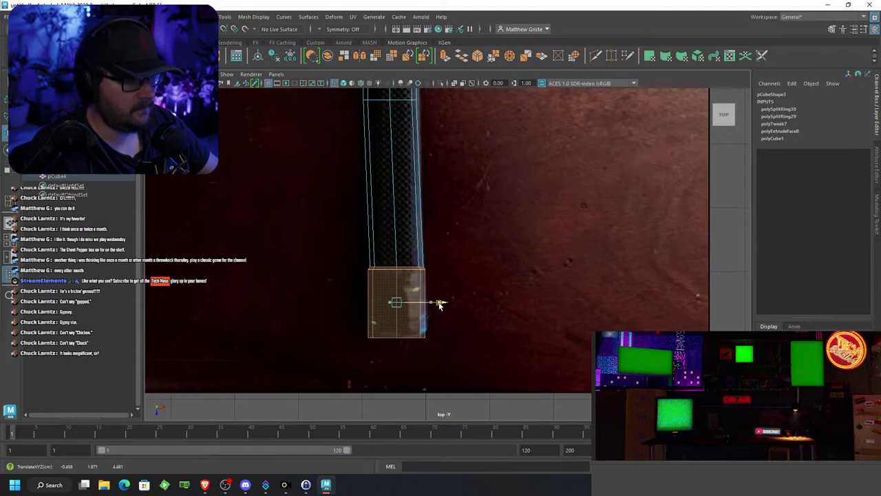
pyautogui.press('e')
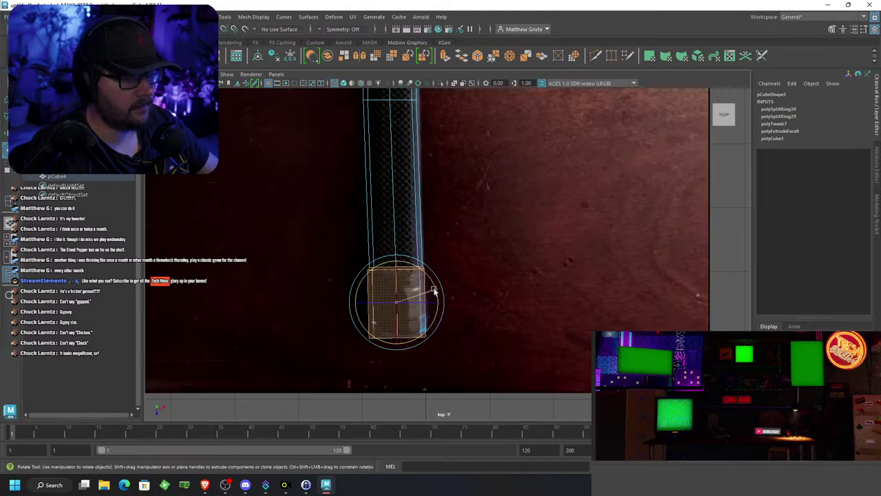
pyautogui.keyDown('alt'); pyautogui.moveTo(446, 189); pyautogui.dragTo(438, 293, button='middle'); pyautogui.keyUp('alt')
# Select the vertices of the loop midway along the handle and align them sideways with the reference grip
pyautogui.moveTo(341, 189); pyautogui.dragTo(415, 221)
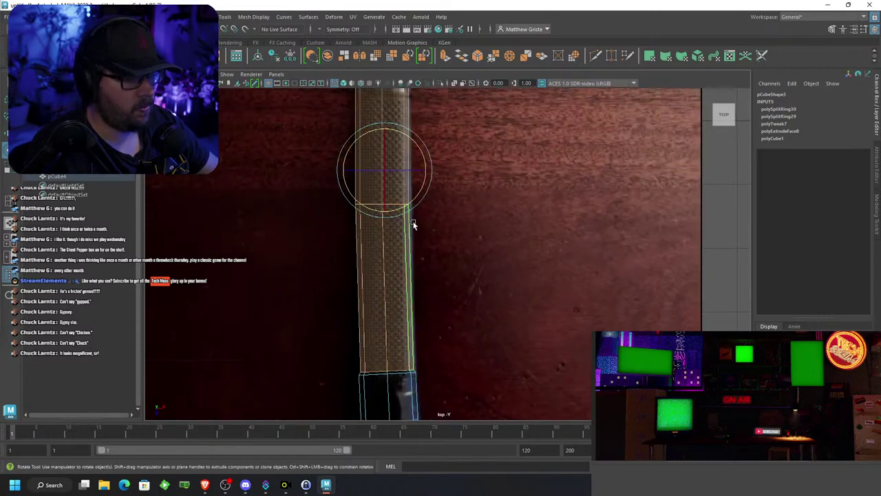
pyautogui.rightClick(407, 218)
pyautogui.rightClick(364, 219)
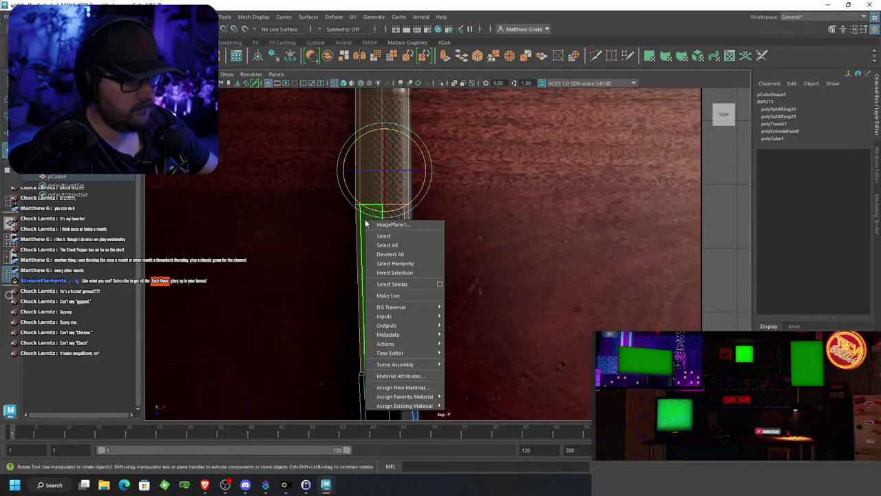
pyautogui.rightClick(350, 225)
pyautogui.moveTo(349, 226); pyautogui.dragTo(313, 212, button='right')
pyautogui.moveTo(308, 187); pyautogui.dragTo(432, 208)
pyautogui.press('w')
pyautogui.scroll(-3, 434, 216)
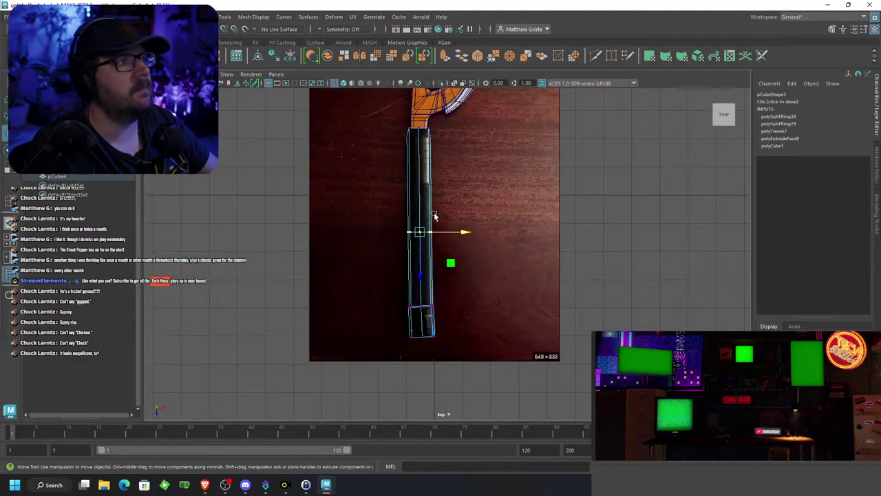
# Insert an edge loop across the handle where the textured grip meets the smooth collar in the reference
pyautogui.scroll(6, 439, 204)
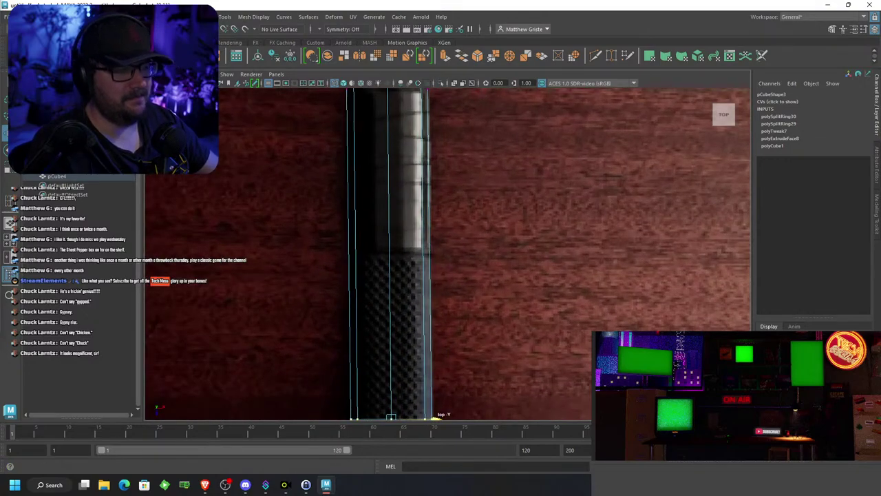
pyautogui.click(224, 17)
pyautogui.click(255, 86)
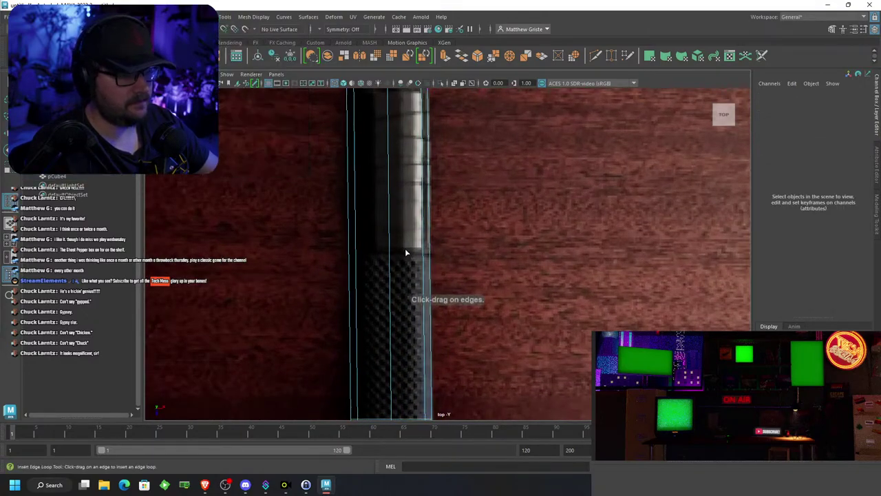
pyautogui.click(390, 257)
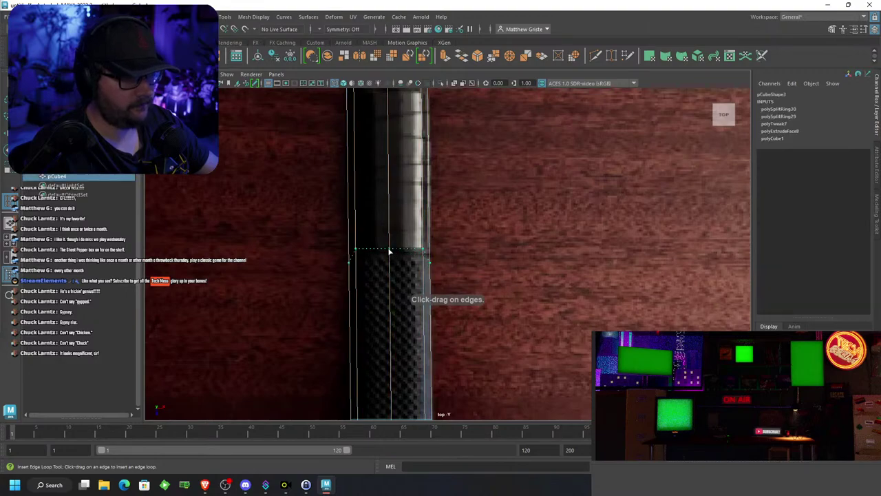
pyautogui.moveTo(389, 251); pyautogui.dragTo(389, 248)
pyautogui.moveTo(389, 211); pyautogui.dragTo(343, 218, button='right')
pyautogui.moveTo(301, 202); pyautogui.dragTo(523, 300)
pyautogui.press('e')
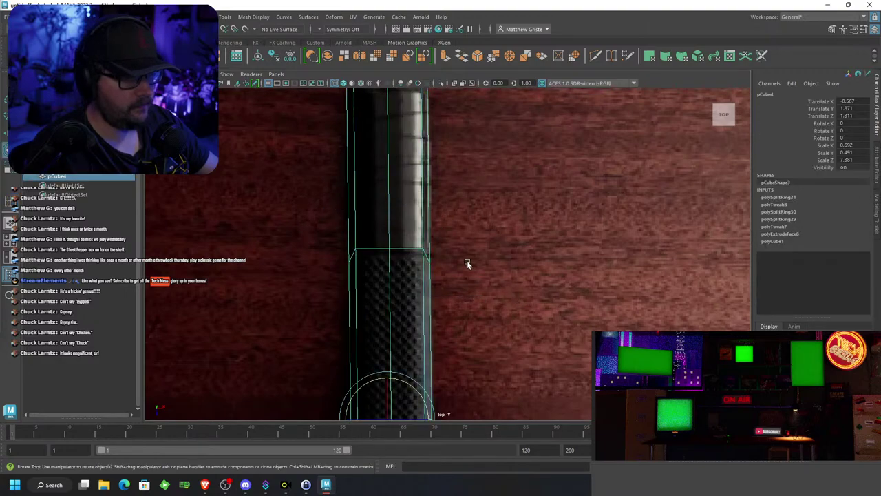
pyautogui.scroll(-5, 444, 279)
pyautogui.press('r')
pyautogui.moveTo(433, 338); pyautogui.dragTo(436, 324)
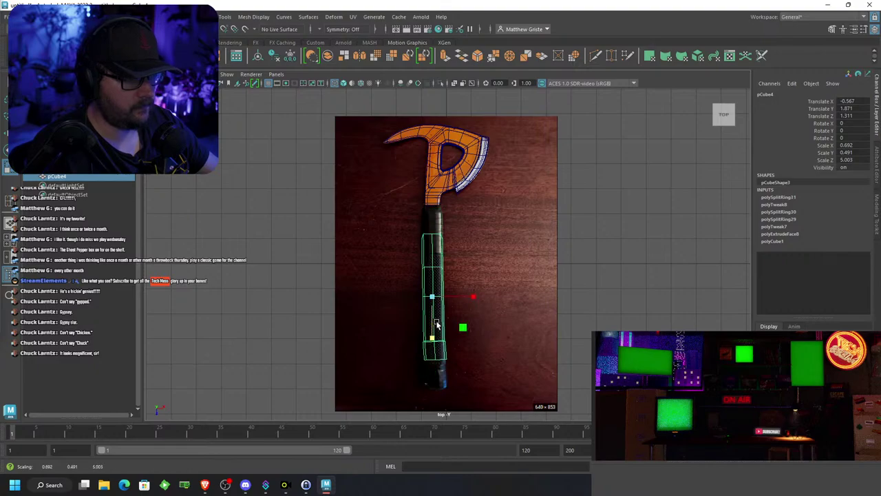
# Select the vertices of the collar-edge loop and scale them flat along the handle's length
pyautogui.scroll(3, 448, 262)
pyautogui.moveTo(425, 221); pyautogui.dragTo(403, 213, button='right')
pyautogui.moveTo(379, 223); pyautogui.dragTo(457, 289)
pyautogui.scroll(4, 430, 297)
pyautogui.moveTo(405, 296); pyautogui.dragTo(397, 256)
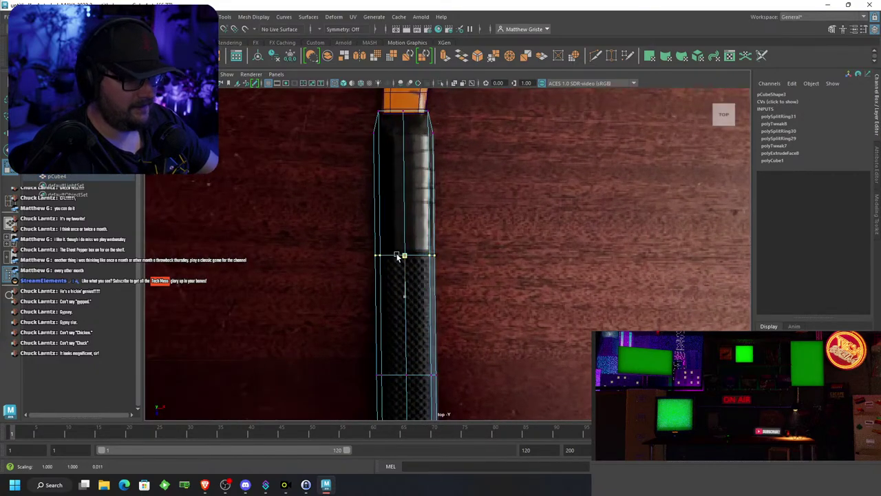
# Select the faces around the handle's collar section and extrude them outward with a local Z translation of 0.045
pyautogui.scroll(1, 432, 198)
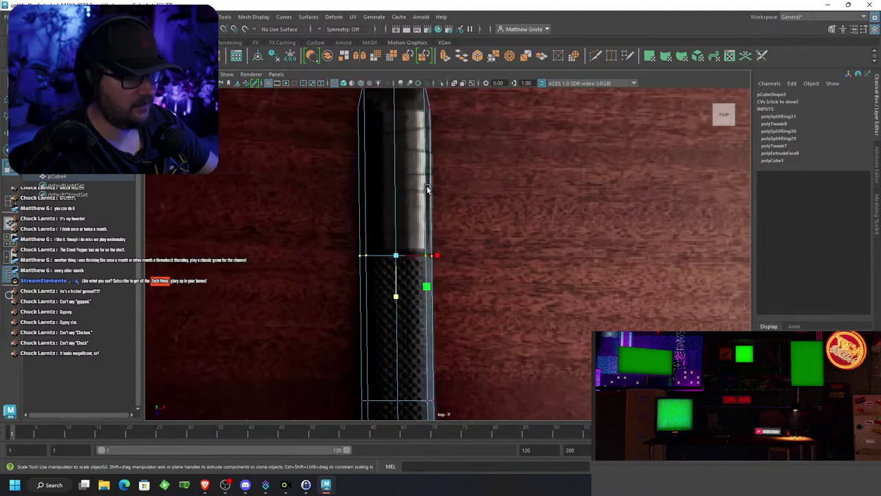
pyautogui.rightClick(423, 184)
pyautogui.rightClick(421, 181)
pyautogui.rightClick(381, 190)
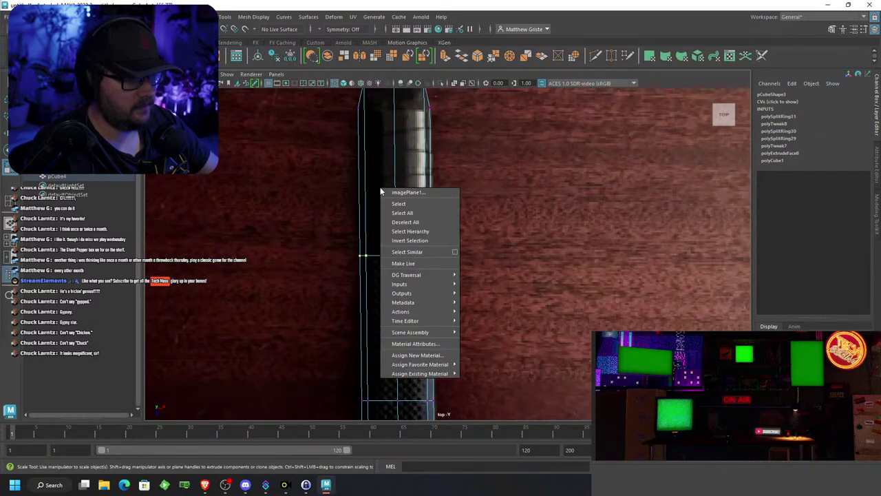
pyautogui.moveTo(365, 195); pyautogui.dragTo(368, 225, button='right')
pyautogui.moveTo(470, 221); pyautogui.dragTo(326, 161)
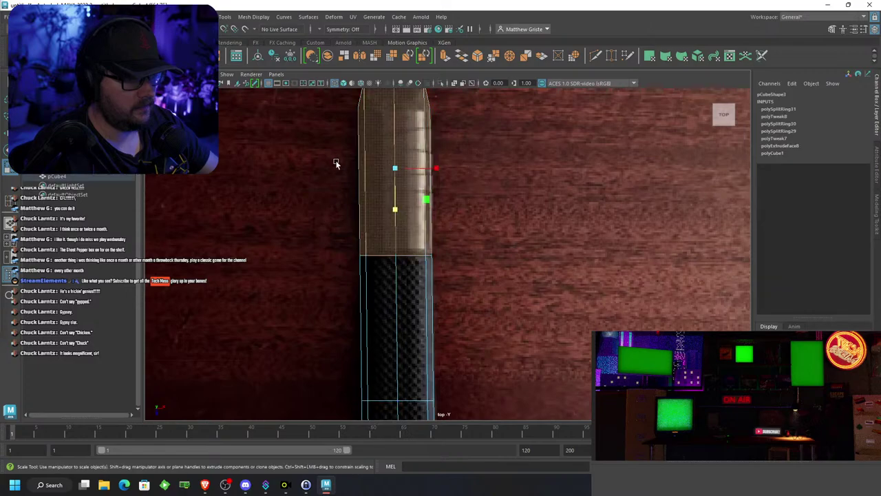
pyautogui.keyDown('alt'); pyautogui.moveTo(387, 155); pyautogui.dragTo(398, 219, button='middle'); pyautogui.keyUp('alt')
pyautogui.click(445, 56)
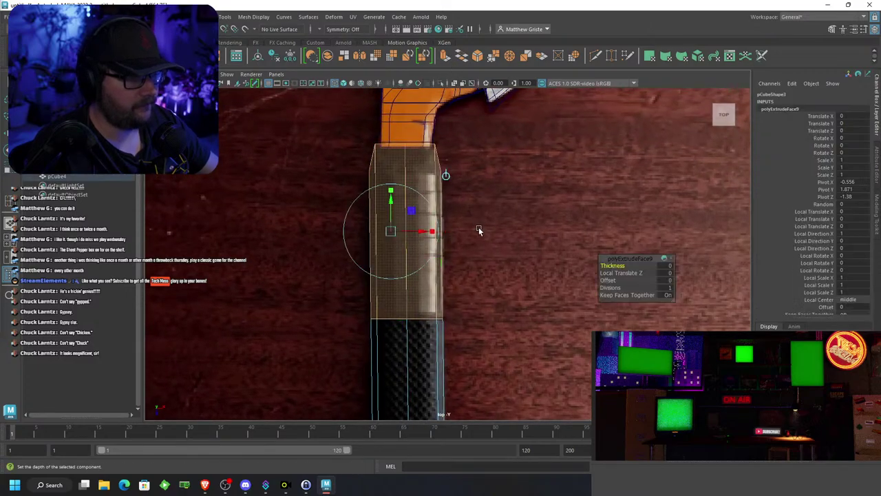
pyautogui.press('space')
pyautogui.press('space')
pyautogui.scroll(2, 552, 185)
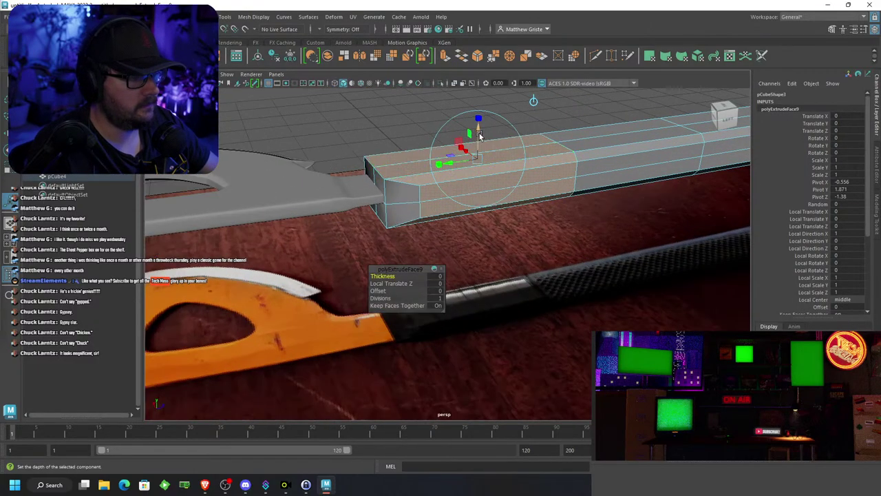
pyautogui.moveTo(477, 134); pyautogui.dragTo(477, 125)
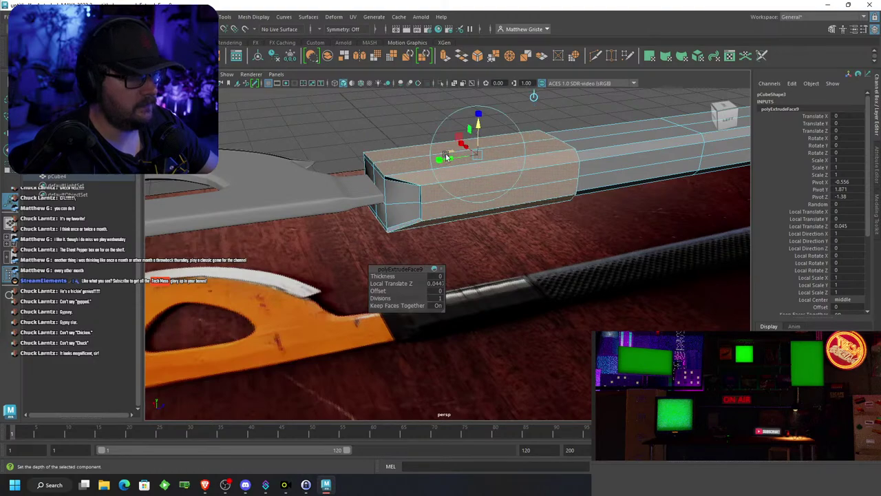
pyautogui.moveTo(439, 160); pyautogui.dragTo(409, 204)
pyautogui.moveTo(408, 204); pyautogui.dragTo(464, 175, button='right')
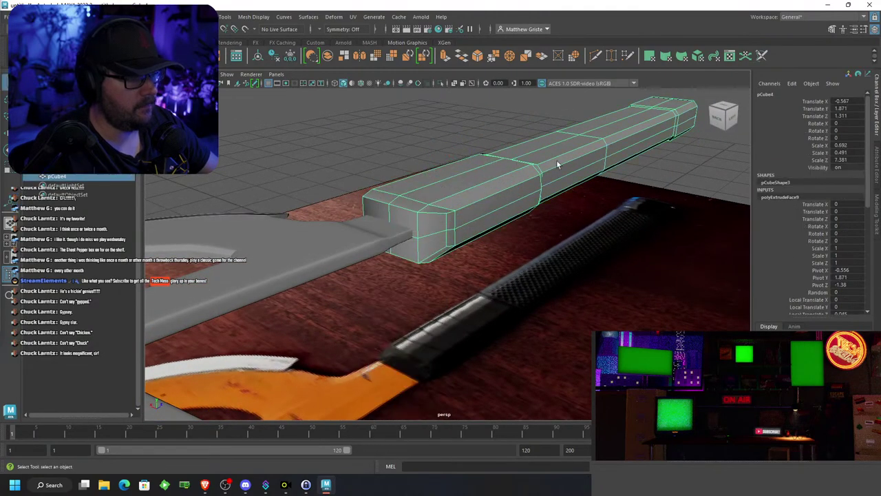
# Flatten the whole handle to a Y scale of 0.284 and check its smoothed preview
pyautogui.press('r')
pyautogui.moveTo(584, 112); pyautogui.dragTo(586, 137)
pyautogui.keyDown('alt'); pyautogui.moveTo(442, 187); pyautogui.dragTo(513, 202); pyautogui.keyUp('alt')
pyautogui.scroll(3, 495, 198)
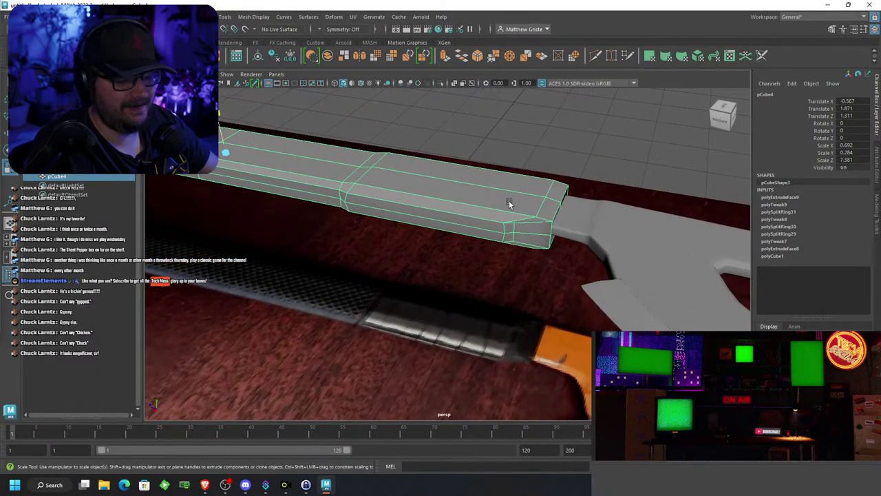
pyautogui.press('3')
pyautogui.press('1')
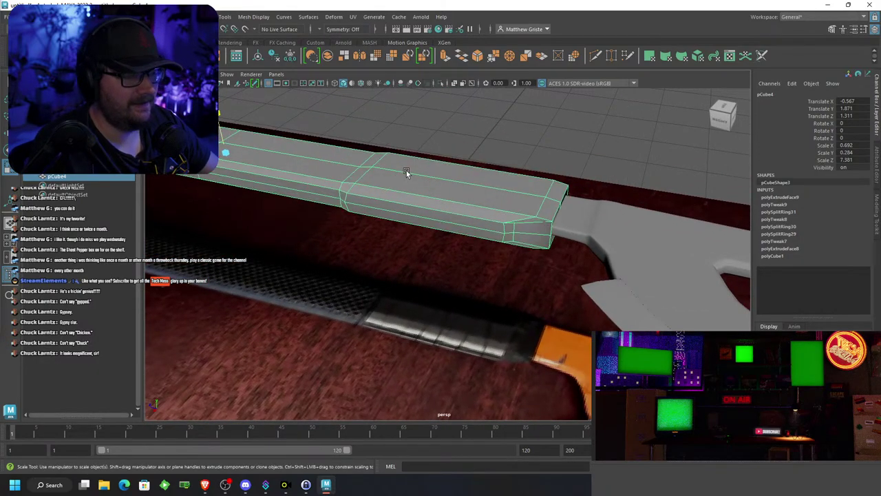
# Insert four supporting edge loops around the step between the grip and the raised collar
pyautogui.keyDown('alt'); pyautogui.moveTo(406, 170); pyautogui.dragTo(287, 68); pyautogui.keyUp('alt')
pyautogui.click(226, 16)
pyautogui.click(242, 90)
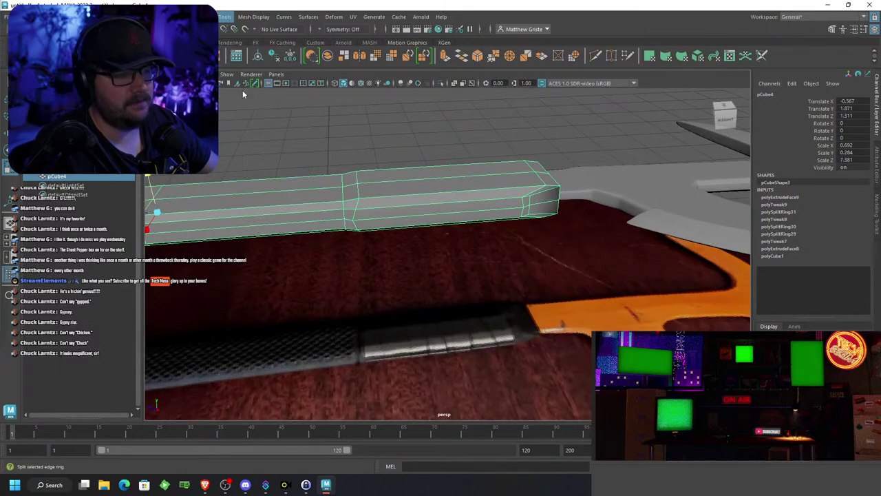
pyautogui.click(340, 205)
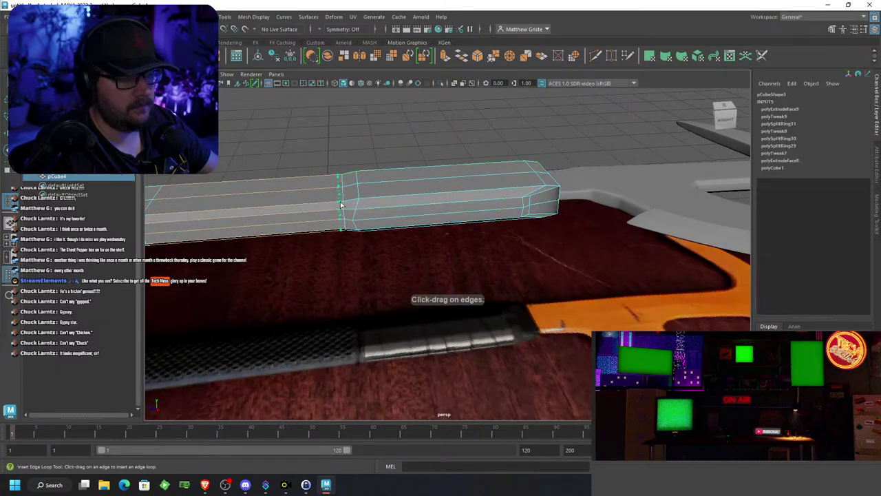
pyautogui.scroll(6, 347, 201)
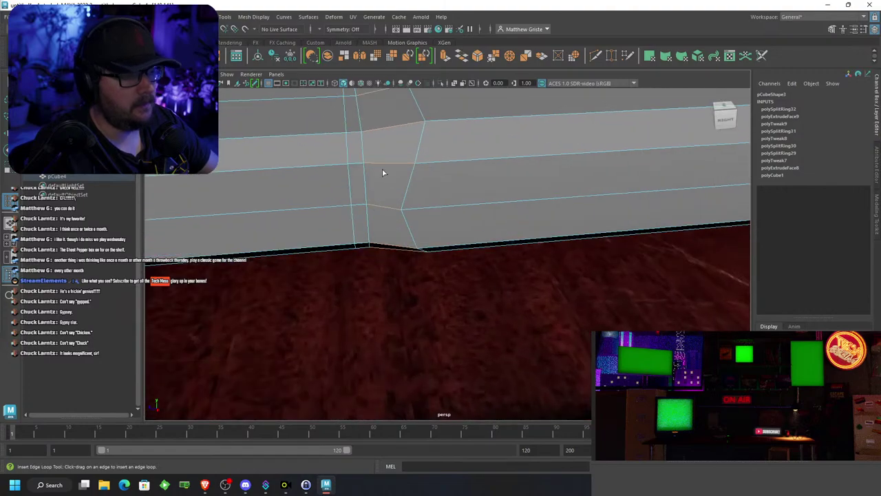
pyautogui.click(370, 132)
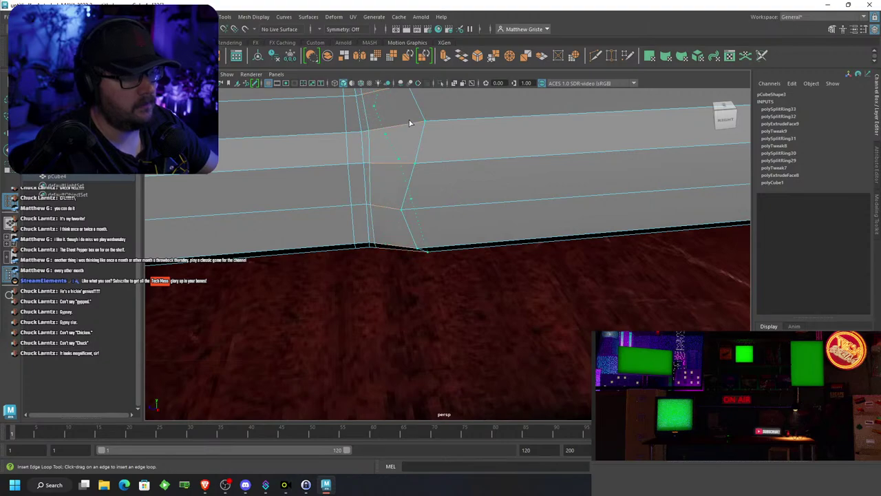
pyautogui.click(409, 124)
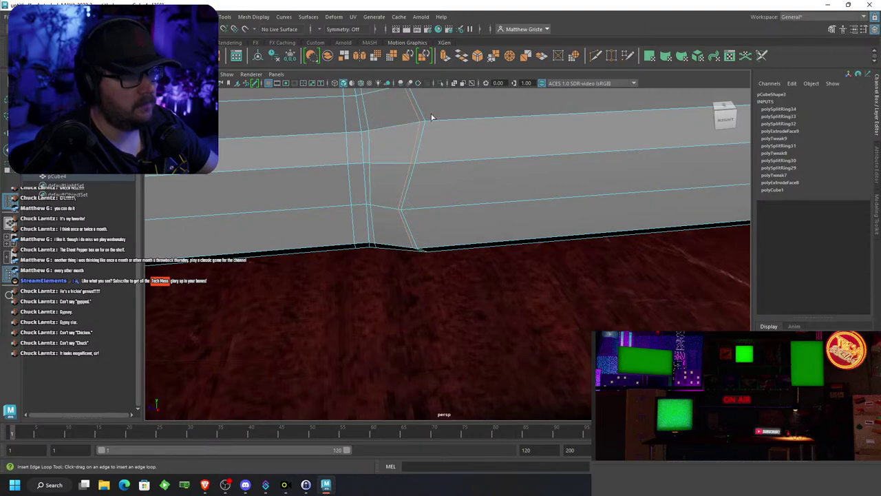
pyautogui.click(436, 124)
# Insert supporting edge loops along the corners and edges of the handle end that meets the axe head
pyautogui.keyDown('alt'); pyautogui.moveTo(568, 130); pyautogui.dragTo(517, 263); pyautogui.keyUp('alt')
pyautogui.click(563, 248)
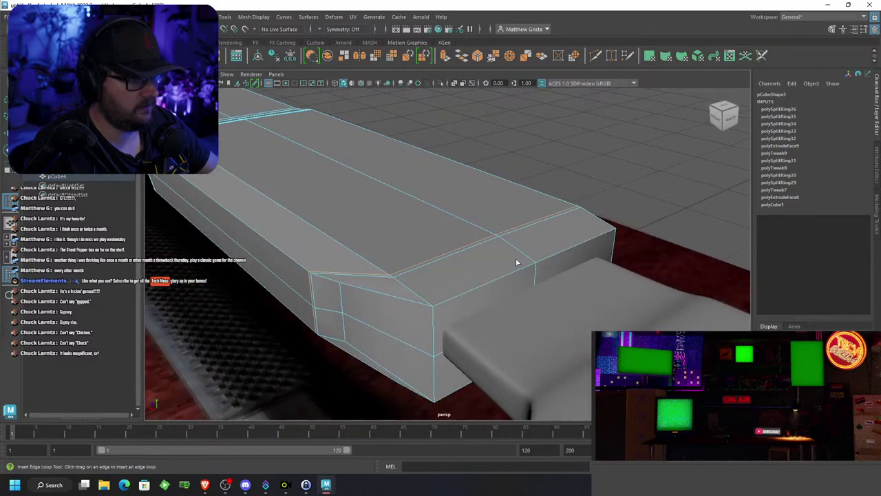
pyautogui.click(441, 304)
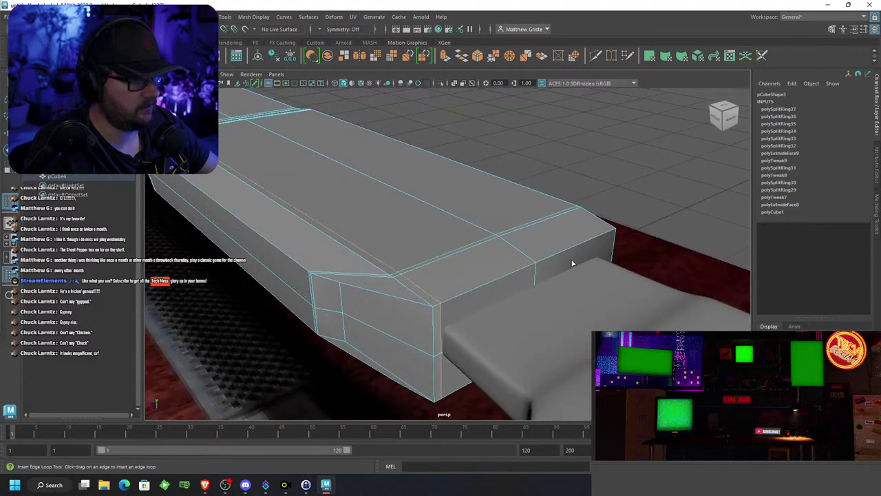
pyautogui.click(617, 236)
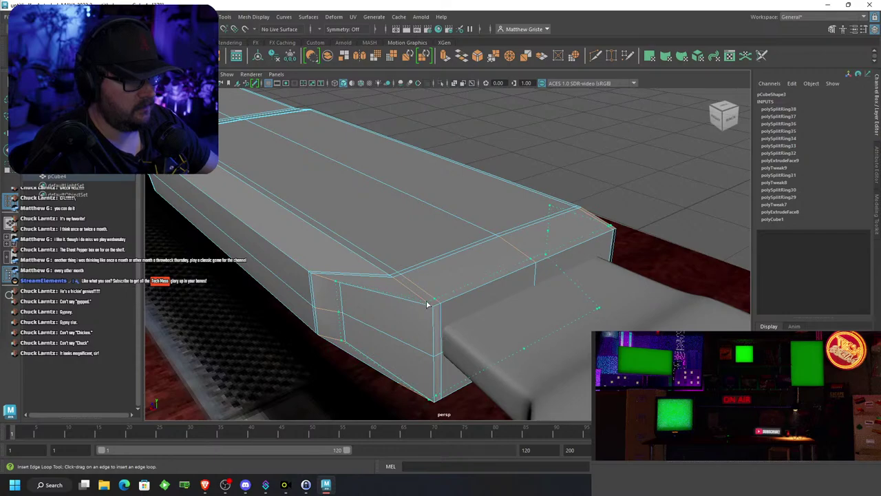
pyautogui.click(425, 302)
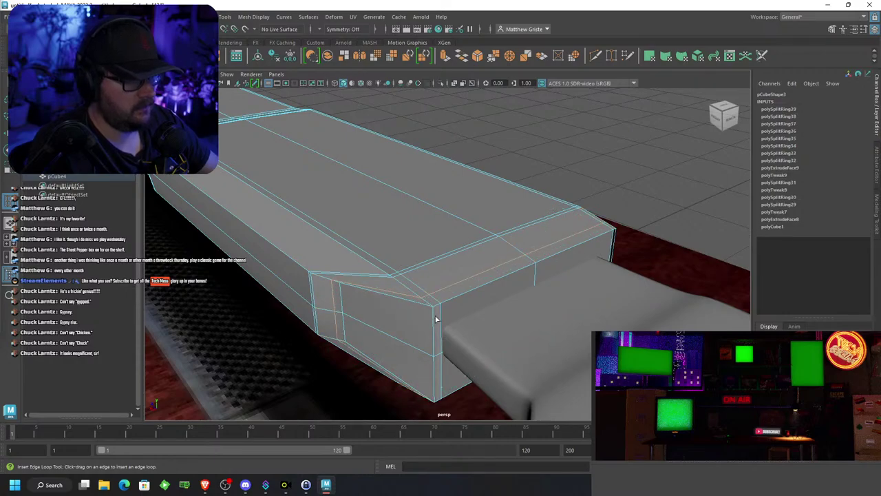
pyautogui.click(433, 315)
pyautogui.click(435, 398)
# Insert four supporting edge loops around the step between the grip and the butt section
pyautogui.keyDown('alt'); pyautogui.moveTo(435, 396); pyautogui.dragTo(323, 331, button='right'); pyautogui.keyUp('alt')
pyautogui.keyDown('alt'); pyautogui.moveTo(303, 317); pyautogui.dragTo(376, 305); pyautogui.keyUp('alt')
pyautogui.keyDown('alt'); pyautogui.moveTo(234, 234); pyautogui.dragTo(574, 266, button='middle'); pyautogui.keyUp('alt')
pyautogui.keyDown('alt'); pyautogui.moveTo(309, 231); pyautogui.dragTo(582, 299, button='middle'); pyautogui.keyUp('alt')
pyautogui.keyDown('alt'); pyautogui.moveTo(581, 299); pyautogui.dragTo(368, 292); pyautogui.keyUp('alt')
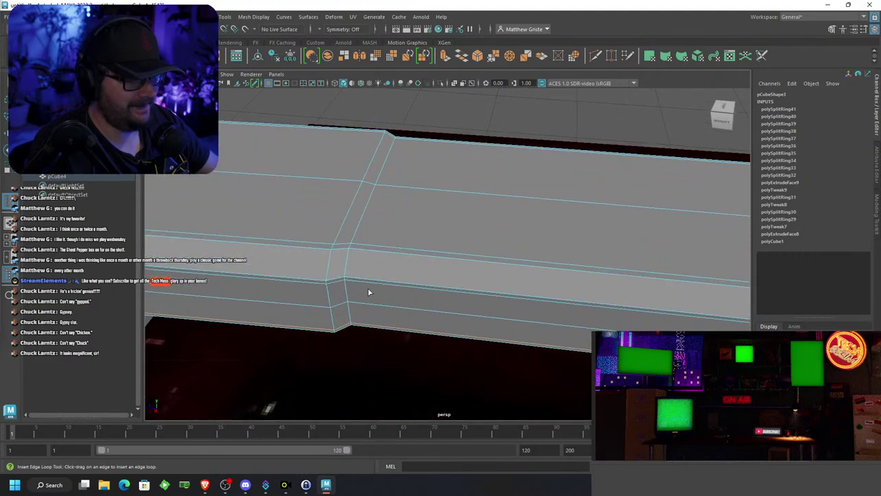
pyautogui.click(349, 279)
pyautogui.click(329, 281)
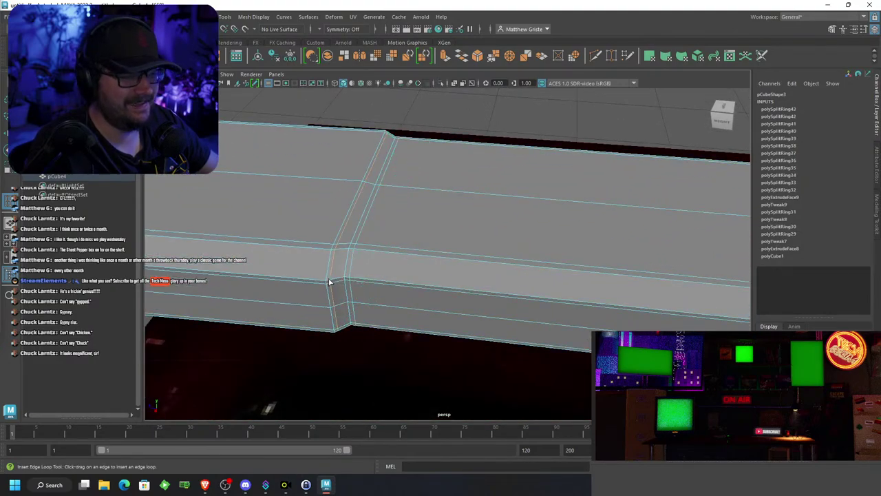
pyautogui.click(343, 282)
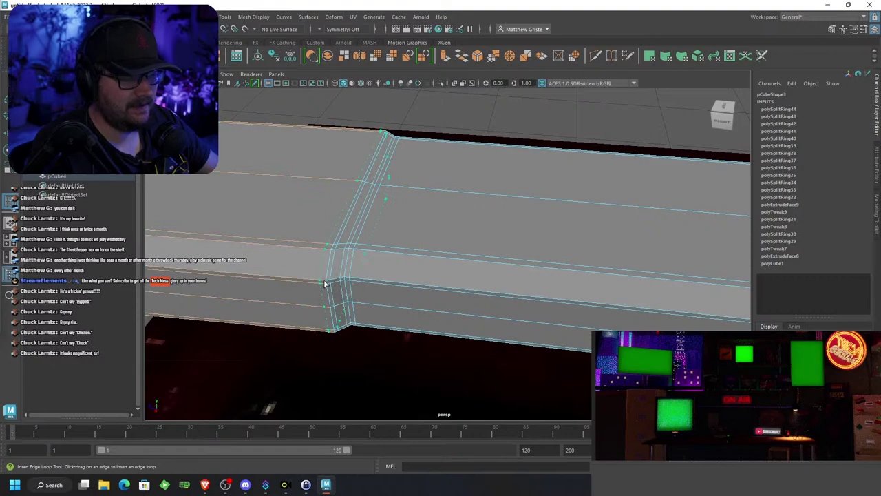
pyautogui.click(325, 283)
# Insert an edge loop near the butt end of the handle and turn on the smoothed preview
pyautogui.keyDown('alt'); pyautogui.moveTo(294, 264); pyautogui.dragTo(326, 279, button='middle'); pyautogui.keyUp('alt')
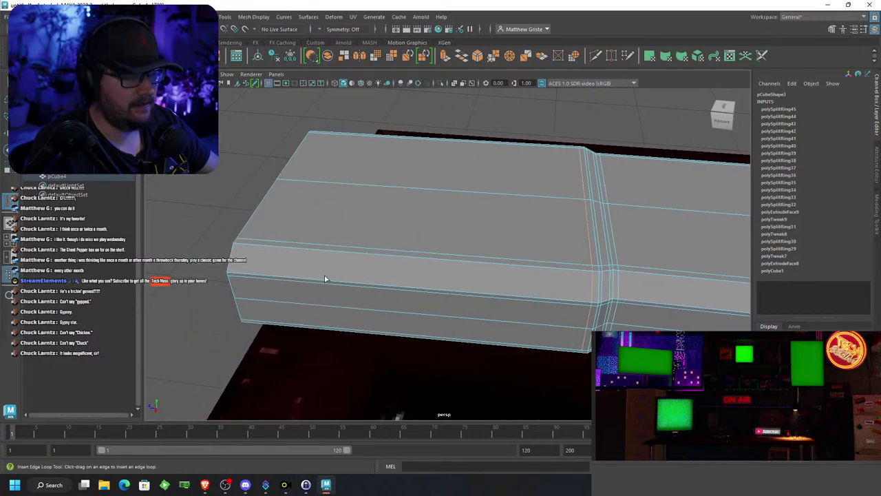
pyautogui.click(234, 279)
pyautogui.scroll(-2, 339, 287)
pyautogui.press('q')
pyautogui.press('3')
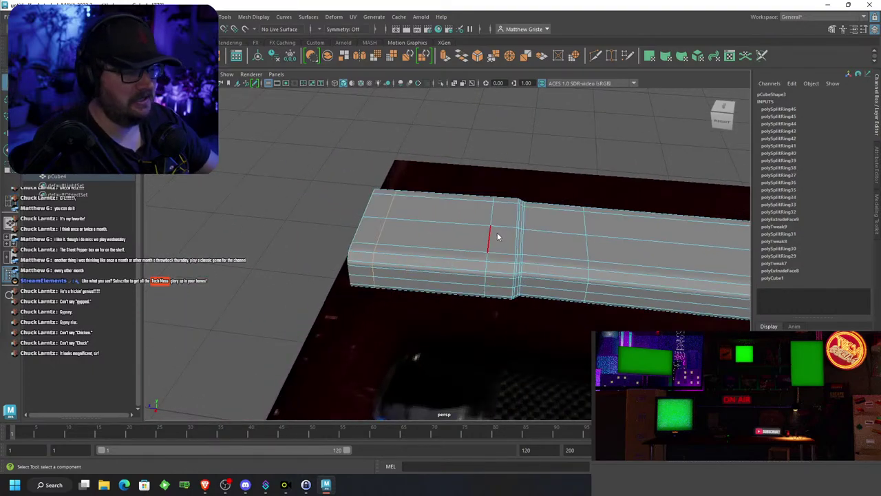
# Return the handle from edge editing to object mode and clear the selection
pyautogui.moveTo(496, 211); pyautogui.dragTo(551, 199, button='right')
pyautogui.click(539, 167)
pyautogui.scroll(-3, 538, 165)
pyautogui.keyDown('alt'); pyautogui.moveTo(539, 168); pyautogui.dragTo(633, 197); pyautogui.keyUp('alt')
pyautogui.keyDown('alt'); pyautogui.moveTo(634, 197); pyautogui.dragTo(387, 333, button='middle'); pyautogui.keyUp('alt')
pyautogui.scroll(-5, 387, 333)
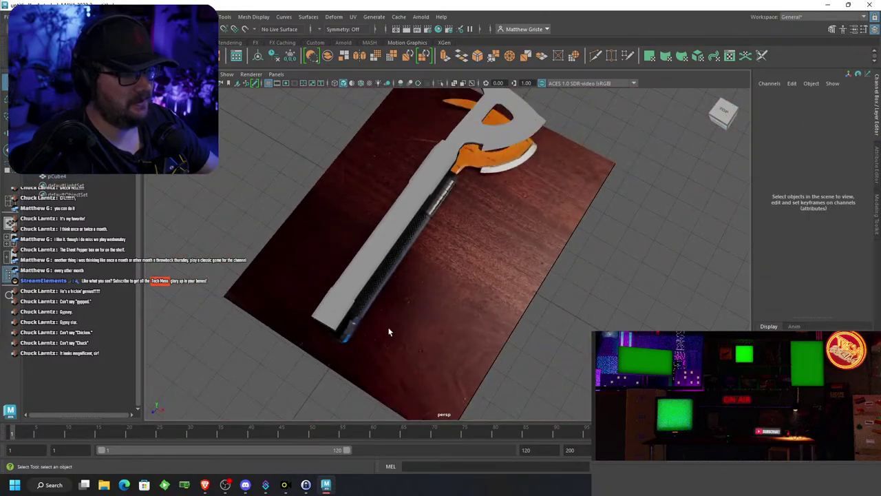
# Compare the whole axe model with the reference image from several angles, checking the head, collar, grip and butt
pyautogui.keyDown('alt'); pyautogui.moveTo(388, 332); pyautogui.dragTo(434, 255); pyautogui.keyUp('alt')
pyautogui.keyDown('alt'); pyautogui.moveTo(434, 255); pyautogui.dragTo(563, 269, button='middle'); pyautogui.keyUp('alt')
pyautogui.scroll(3, 563, 270)
pyautogui.keyDown('alt'); pyautogui.moveTo(563, 269); pyautogui.dragTo(357, 236); pyautogui.keyUp('alt')
pyautogui.click(455, 324)
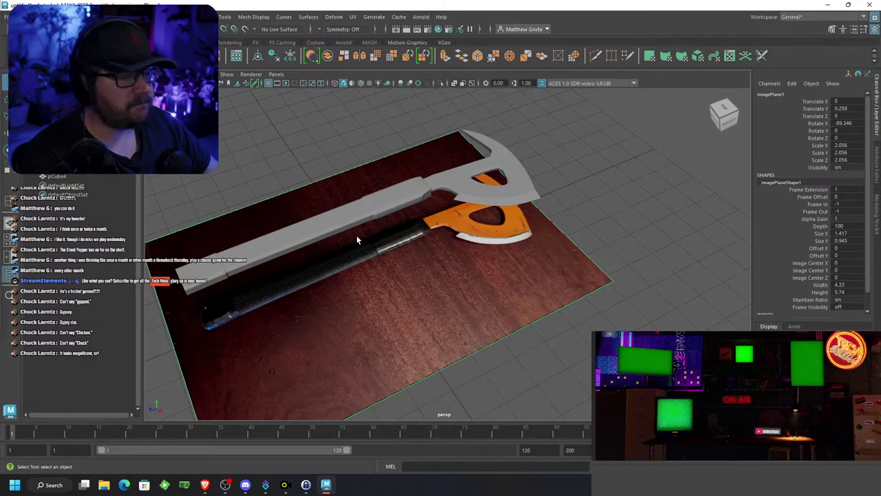
pyautogui.scroll(-5, 463, 232)
pyautogui.moveTo(463, 232)
pyautogui.keyDown('alt'); pyautogui.mouseDown()
pyautogui.moveTo(537, 214)
pyautogui.moveTo(448, 240)
pyautogui.mouseUp(); pyautogui.keyUp('alt')
pyautogui.scroll(4, 427, 245)
pyautogui.keyDown('alt'); pyautogui.moveTo(381, 241); pyautogui.dragTo(419, 254); pyautogui.keyUp('alt')
pyautogui.keyDown('alt'); pyautogui.moveTo(419, 254); pyautogui.dragTo(576, 218, button='middle'); pyautogui.keyUp('alt')
pyautogui.scroll(-3, 576, 217)
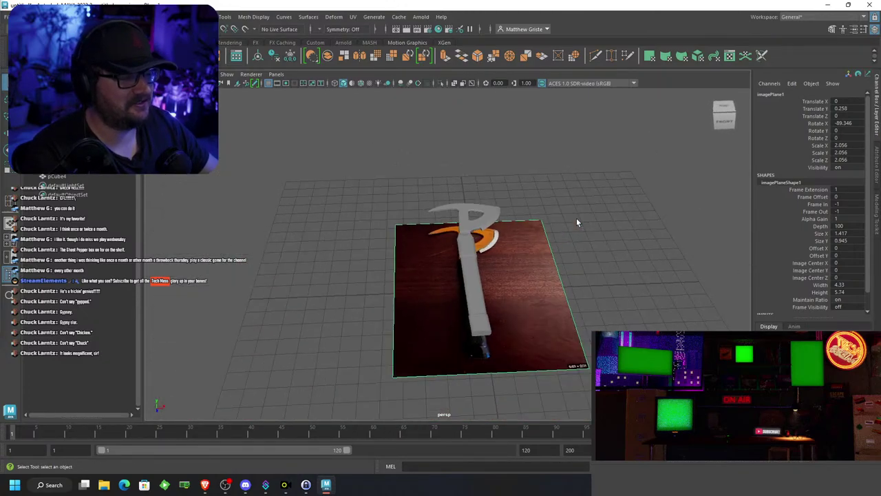
pyautogui.keyDown('alt'); pyautogui.moveTo(576, 218); pyautogui.dragTo(570, 232); pyautogui.keyUp('alt')
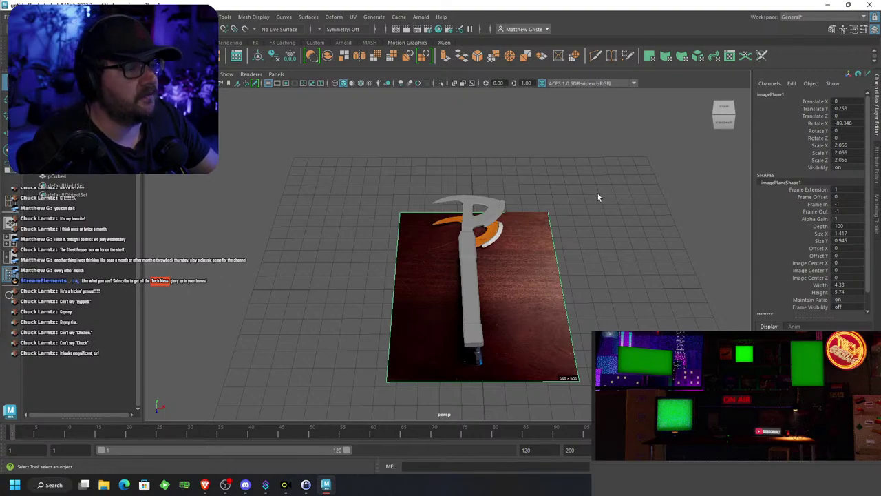
pyautogui.keyDown('alt'); pyautogui.moveTo(583, 226); pyautogui.dragTo(532, 231, button='middle'); pyautogui.keyUp('alt')
pyautogui.scroll(3, 532, 230)
pyautogui.scroll(-2, 442, 225)
pyautogui.keyDown('alt'); pyautogui.moveTo(442, 224); pyautogui.dragTo(352, 231); pyautogui.keyUp('alt')
pyautogui.scroll(2, 428, 223)
pyautogui.scroll(4, 582, 256)
pyautogui.scroll(-2, 581, 255)
pyautogui.keyDown('alt'); pyautogui.moveTo(582, 254); pyautogui.dragTo(446, 246, button='middle'); pyautogui.keyUp('alt')
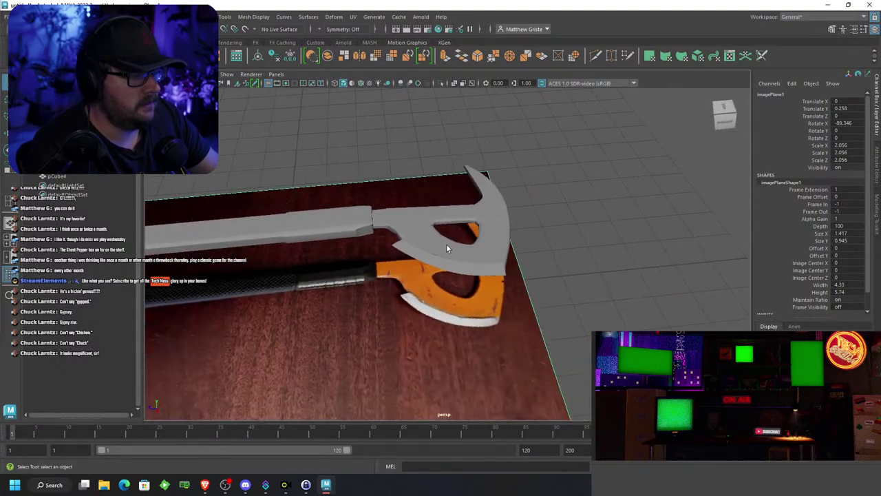
pyautogui.keyDown('alt'); pyautogui.moveTo(446, 246); pyautogui.dragTo(362, 231); pyautogui.keyUp('alt')
pyautogui.scroll(3, 493, 258)
pyautogui.scroll(-2, 493, 258)
pyautogui.click(532, 275)
pyautogui.keyDown('alt'); pyautogui.moveTo(531, 274); pyautogui.dragTo(440, 275); pyautogui.keyUp('alt')
pyautogui.click(486, 239)
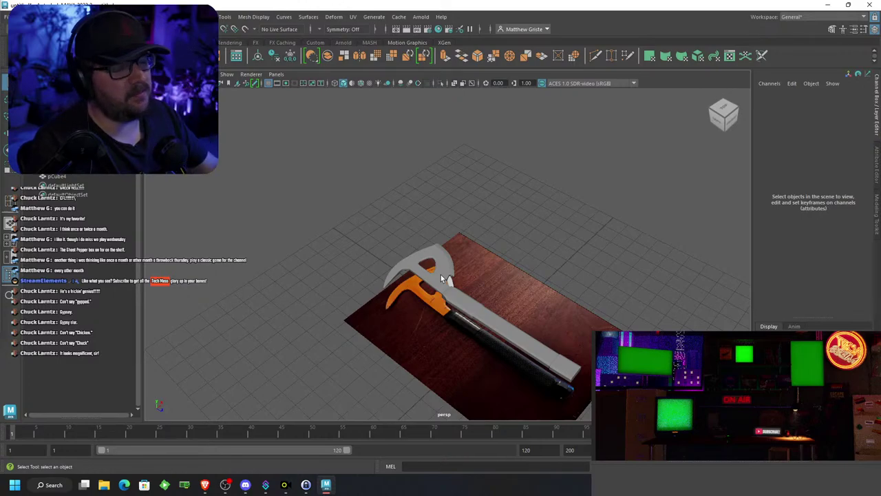
pyautogui.scroll(5, 440, 274)
pyautogui.scroll(-5, 440, 275)
pyautogui.keyDown('alt'); pyautogui.moveTo(440, 275); pyautogui.dragTo(398, 214, button='middle'); pyautogui.keyUp('alt')
pyautogui.keyDown('alt'); pyautogui.moveTo(399, 215); pyautogui.dragTo(494, 216); pyautogui.keyUp('alt')
# Save the scene as "The Forest Axe" in G:\Stream Capture\2021 Stream Elements\Starting Screen as Maya Binary
pyautogui.click(7, 17)
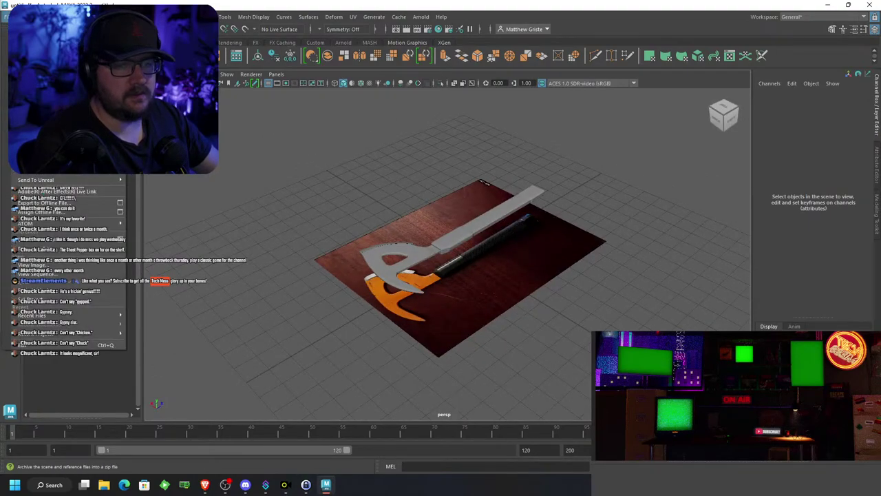
pyautogui.click(36, 56)
pyautogui.click(225, 136)
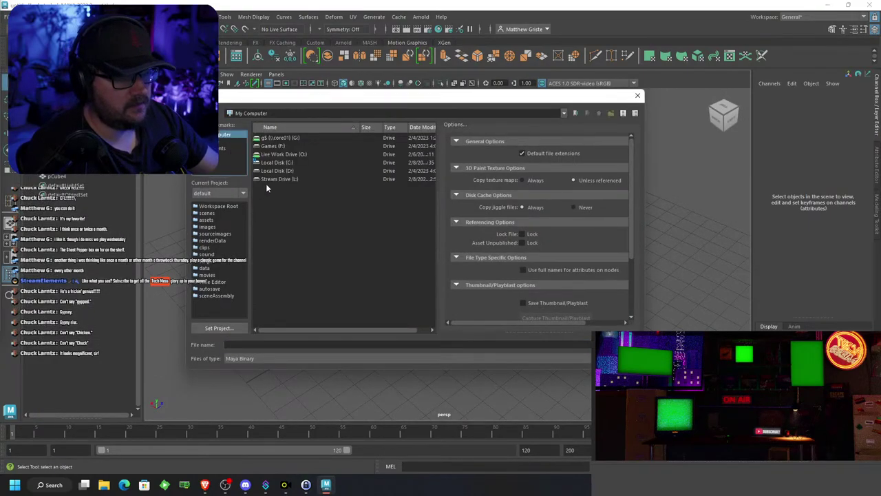
pyautogui.doubleClick(281, 139)
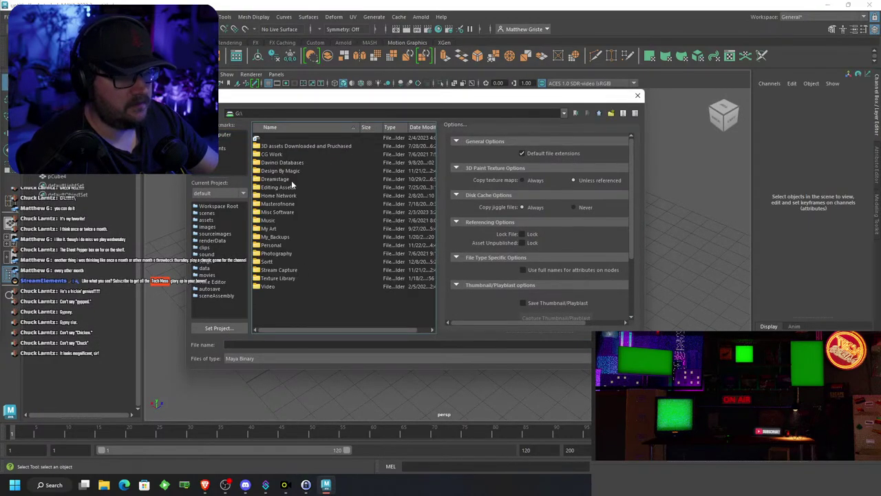
pyautogui.doubleClick(280, 271)
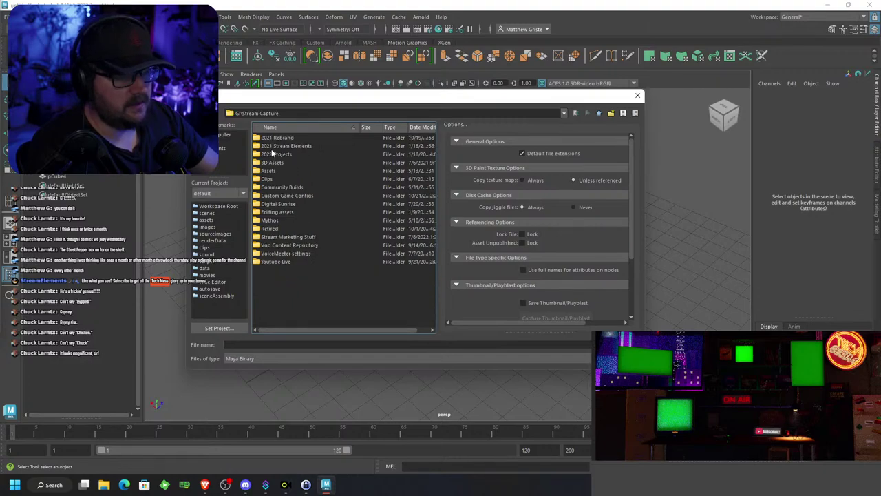
pyautogui.doubleClick(272, 148)
pyautogui.doubleClick(279, 228)
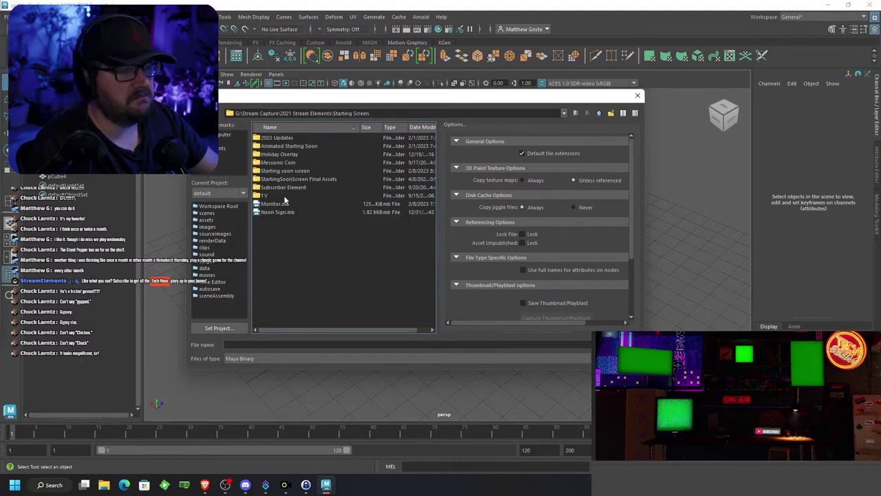
pyautogui.click(272, 344)
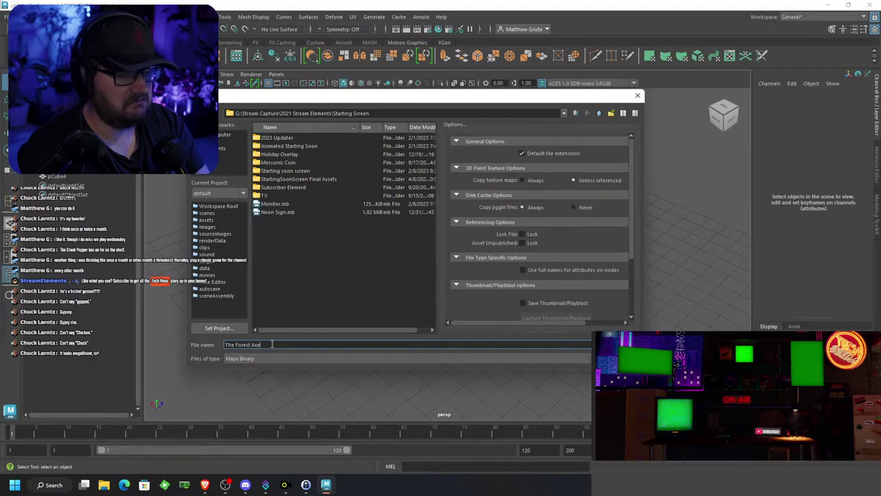
pyautogui.write('The Forest Axe')
pyautogui.press('Return')
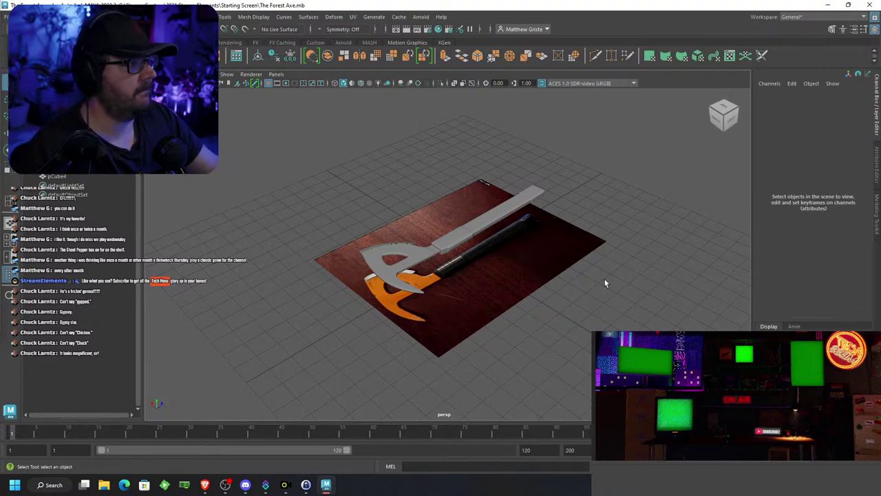
# Examine the axe head's mesh against the reference image from above and from the side
pyautogui.scroll(2, 604, 282)
pyautogui.keyDown('alt'); pyautogui.moveTo(605, 283); pyautogui.dragTo(451, 270); pyautogui.keyUp('alt')
pyautogui.scroll(-4, 447, 258)
pyautogui.scroll(5, 454, 259)
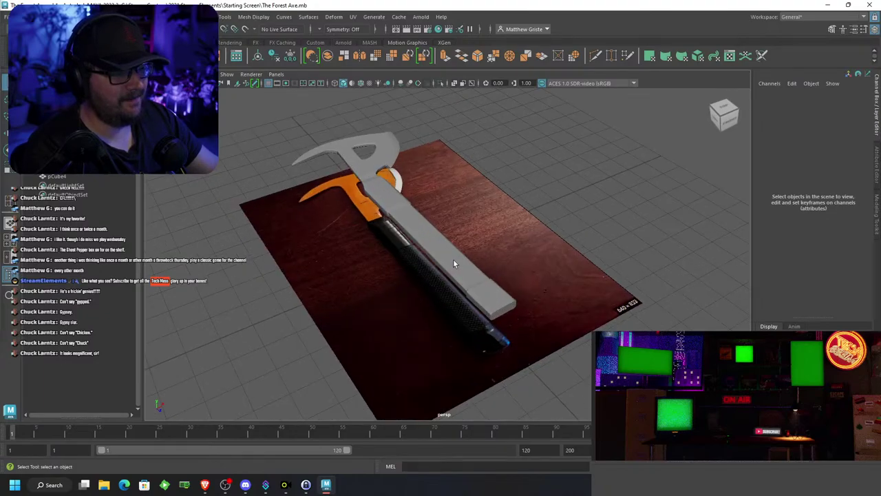
pyautogui.keyDown('alt'); pyautogui.moveTo(453, 259); pyautogui.dragTo(336, 274); pyautogui.keyUp('alt')
pyautogui.keyDown('alt'); pyautogui.moveTo(498, 201); pyautogui.dragTo(373, 282); pyautogui.keyUp('alt')
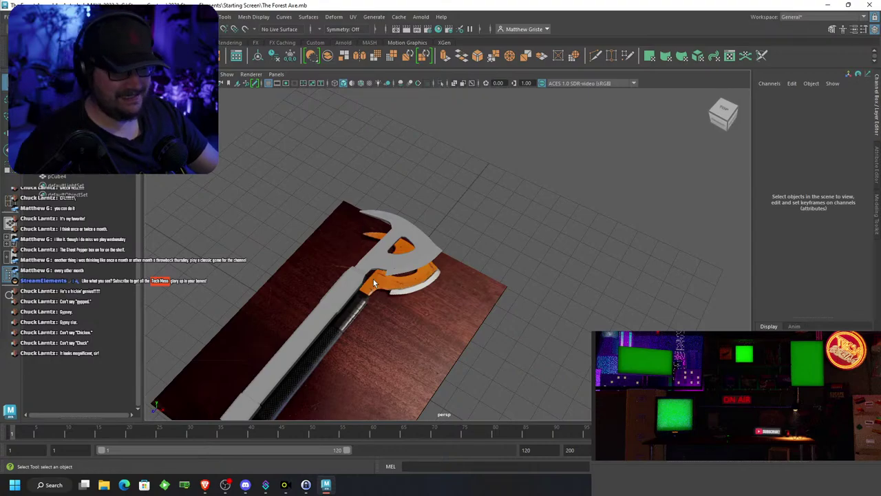
pyautogui.scroll(5, 373, 279)
pyautogui.click(373, 279)
pyautogui.keyDown('alt'); pyautogui.moveTo(373, 279); pyautogui.dragTo(457, 234); pyautogui.keyUp('alt')
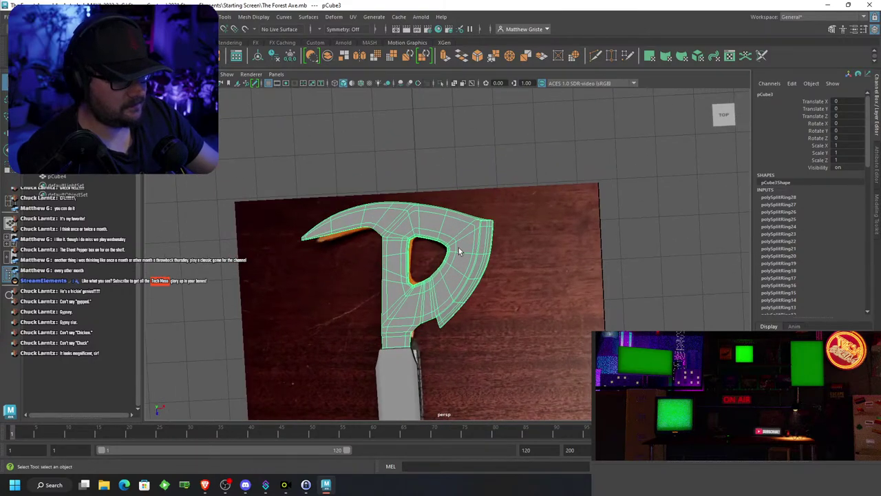
pyautogui.keyDown('alt'); pyautogui.moveTo(458, 249); pyautogui.dragTo(477, 227, button='middle'); pyautogui.keyUp('alt')
pyautogui.keyDown('alt'); pyautogui.moveTo(477, 227); pyautogui.dragTo(549, 200); pyautogui.keyUp('alt')
pyautogui.scroll(5, 508, 214)
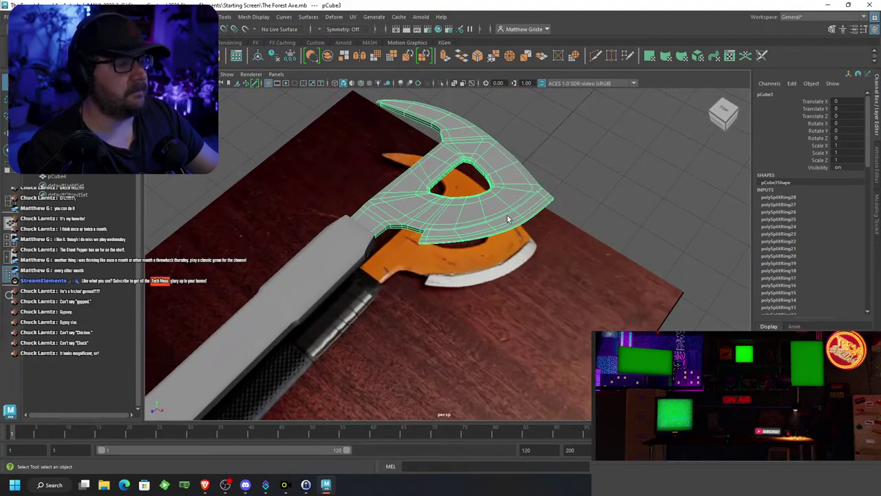
# Examine the handle's mesh and its height above the reference image from several angles
pyautogui.click(481, 265)
pyautogui.scroll(-5, 481, 264)
pyautogui.keyDown('alt'); pyautogui.moveTo(482, 267); pyautogui.dragTo(557, 199); pyautogui.keyUp('alt')
pyautogui.click(465, 218)
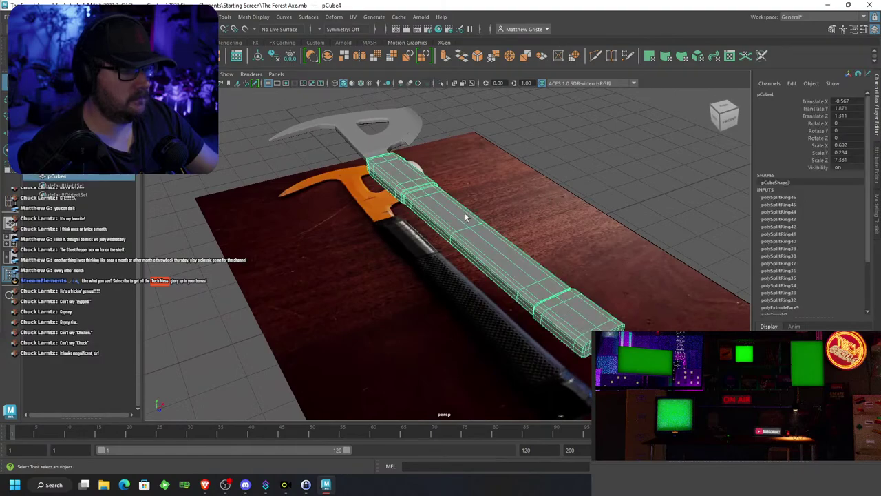
pyautogui.scroll(3, 466, 217)
pyautogui.scroll(-8, 466, 217)
pyautogui.keyDown('alt'); pyautogui.moveTo(466, 216); pyautogui.dragTo(399, 199); pyautogui.keyUp('alt')
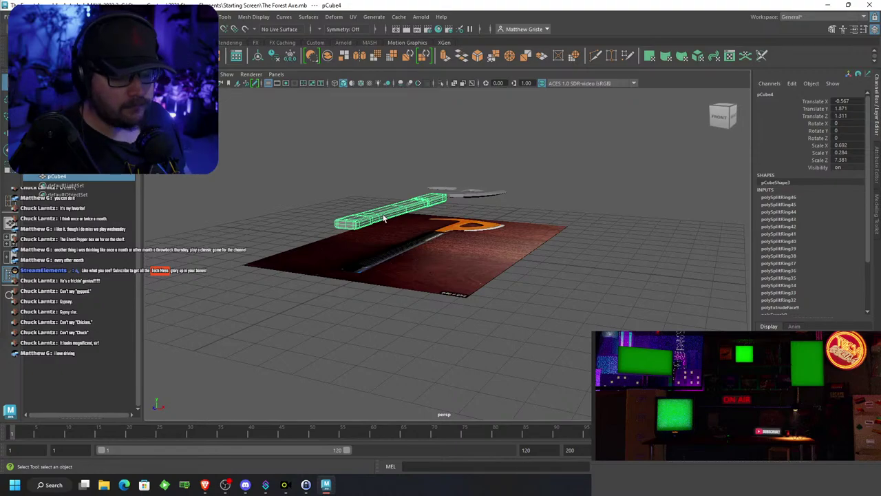
pyautogui.keyDown('alt'); pyautogui.moveTo(409, 203); pyautogui.dragTo(422, 229); pyautogui.keyUp('alt')
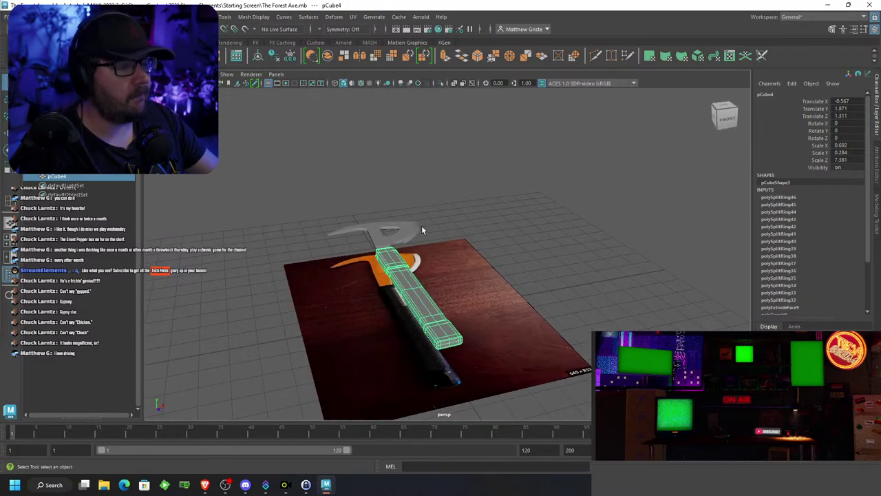
pyautogui.scroll(-2, 422, 229)
pyautogui.scroll(4, 422, 229)
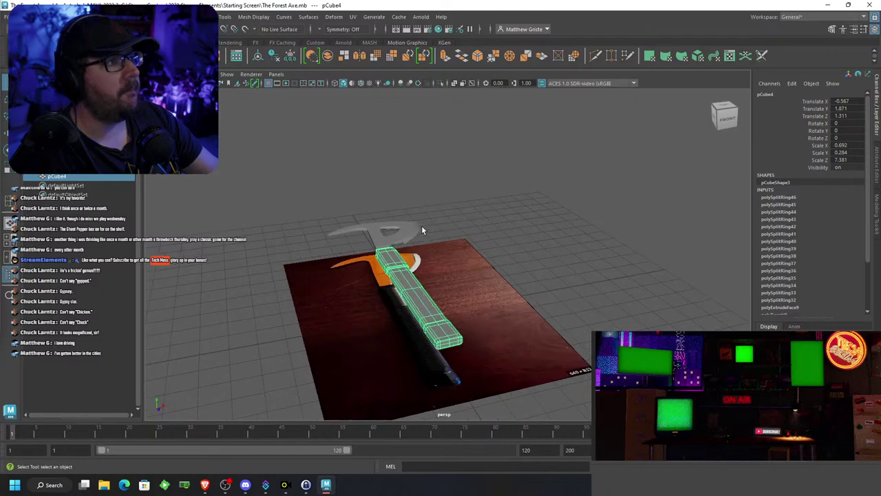
pyautogui.scroll(-3, 422, 229)
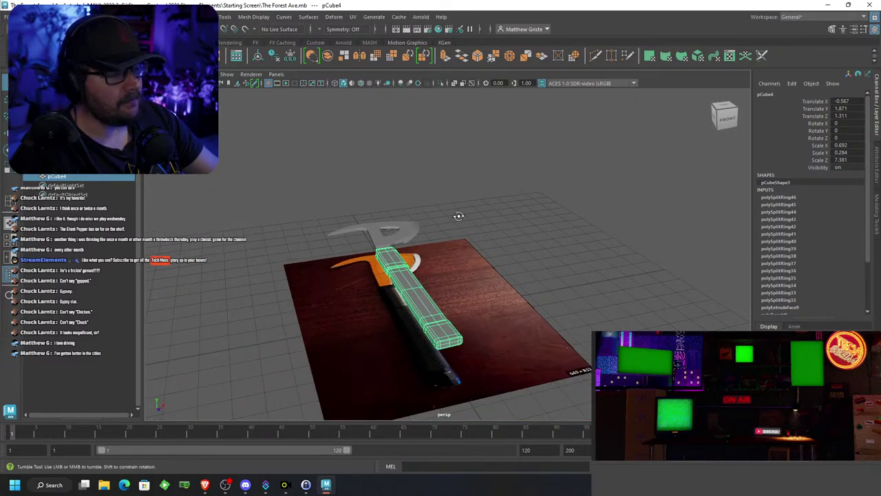
pyautogui.keyDown('alt'); pyautogui.moveTo(459, 216); pyautogui.dragTo(481, 216); pyautogui.keyUp('alt')
pyautogui.scroll(-2, 488, 198)
pyautogui.scroll(4, 480, 216)
# Assign a new Blinn material to the axe head and handle together
pyautogui.click(475, 168)
pyautogui.keyDown('alt'); pyautogui.moveTo(475, 168); pyautogui.dragTo(455, 234); pyautogui.keyUp('alt')
pyautogui.keyDown('alt'); pyautogui.moveTo(410, 92); pyautogui.dragTo(406, 167); pyautogui.keyUp('alt')
pyautogui.scroll(-4, 412, 239)
pyautogui.keyDown('alt'); pyautogui.moveTo(412, 240); pyautogui.dragTo(357, 259); pyautogui.keyUp('alt')
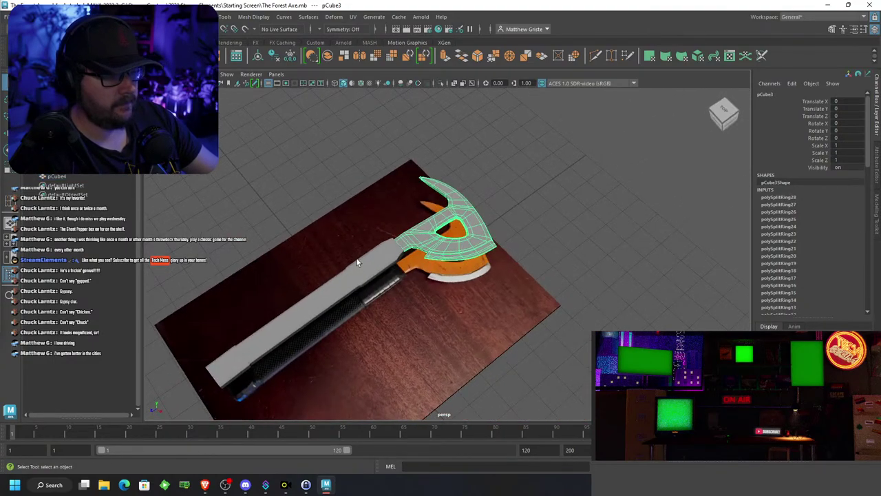
pyautogui.keyDown('shift'); pyautogui.click(356, 260); pyautogui.keyUp('shift')
pyautogui.moveTo(356, 259); pyautogui.dragTo(367, 445, button='right')
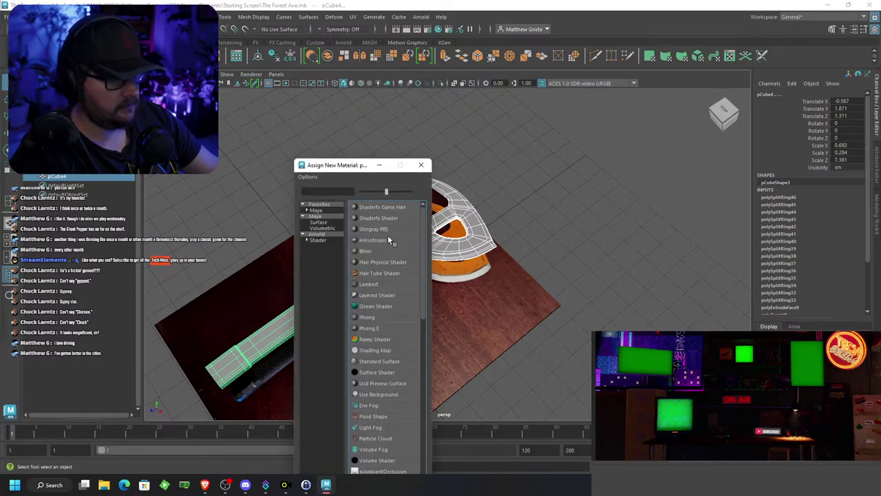
pyautogui.click(372, 240)
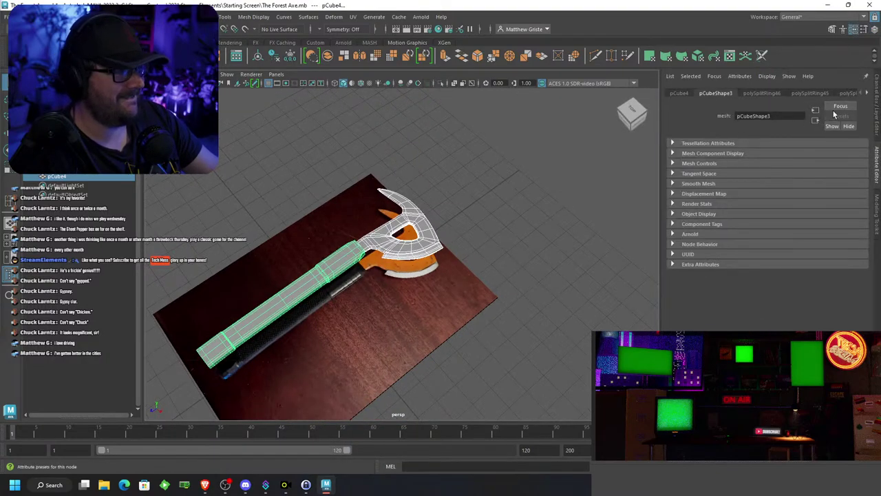
# Map a Checker texture to the Blinn material's color and turn on textured display in the viewport
pyautogui.moveTo(372, 231); pyautogui.dragTo(374, 440, button='right')
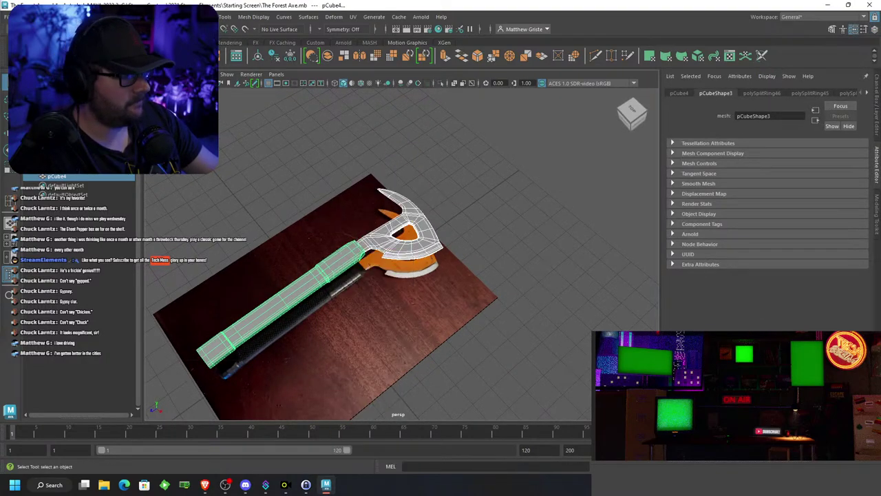
pyautogui.moveTo(384, 240); pyautogui.dragTo(375, 434, button='right')
pyautogui.click(841, 115)
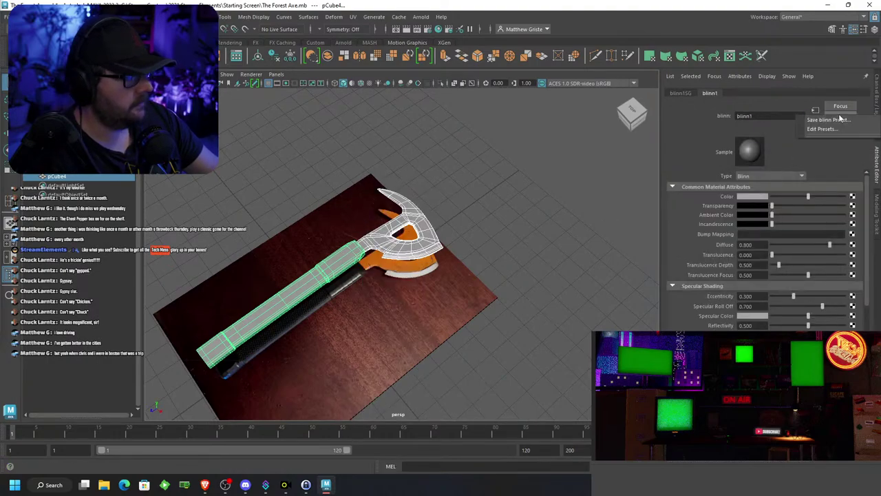
pyautogui.click(714, 131)
pyautogui.click(852, 196)
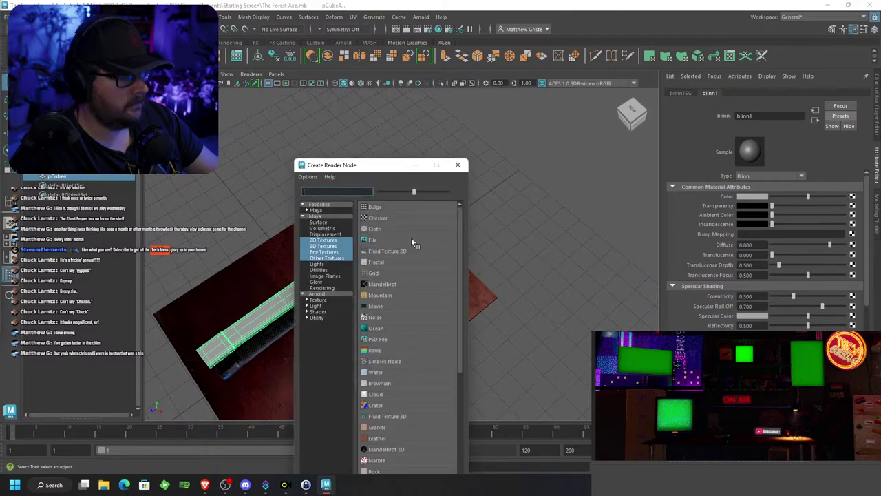
pyautogui.click(377, 218)
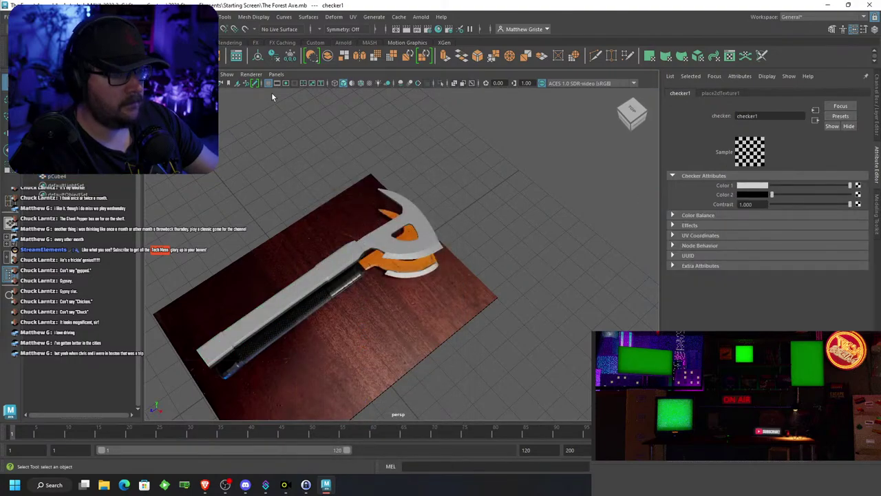
pyautogui.click(352, 83)
# Apply planar UV mapping to the axe head, projected from the Y axis and fitted to the bounding box
pyautogui.keyDown('alt'); pyautogui.moveTo(422, 177); pyautogui.dragTo(455, 221); pyautogui.keyUp('alt')
pyautogui.click(413, 232)
pyautogui.scroll(5, 413, 231)
pyautogui.keyDown('alt'); pyautogui.moveTo(414, 232); pyautogui.dragTo(473, 221, button='middle'); pyautogui.keyUp('alt')
pyautogui.scroll(3, 475, 222)
pyautogui.scroll(-2, 475, 223)
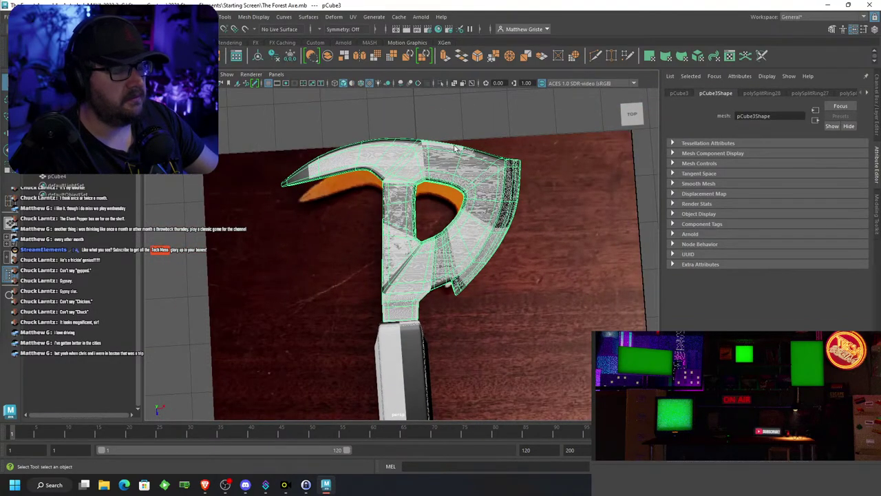
pyautogui.click(352, 18)
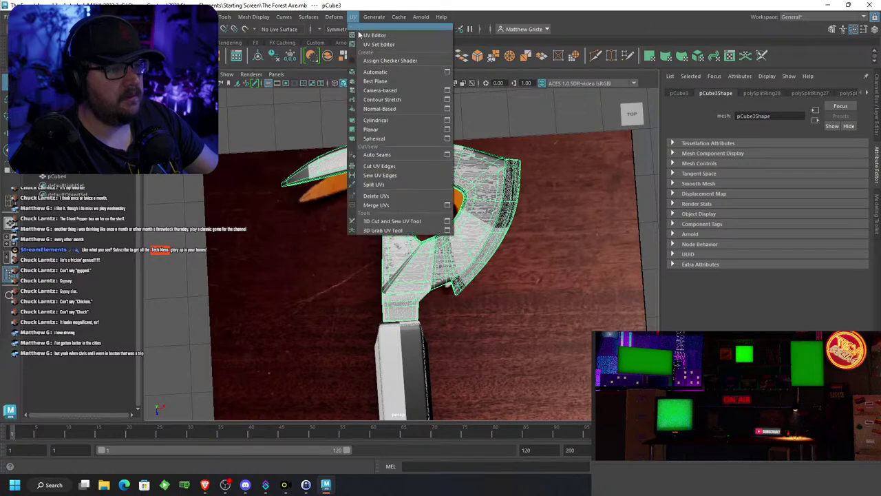
pyautogui.click(447, 129)
pyautogui.moveTo(276, 289)
pyautogui.keyDown('alt'); pyautogui.mouseDown()
pyautogui.moveTo(275, 243)
pyautogui.moveTo(278, 286)
pyautogui.mouseUp(); pyautogui.keyUp('alt')
pyautogui.click(398, 324)
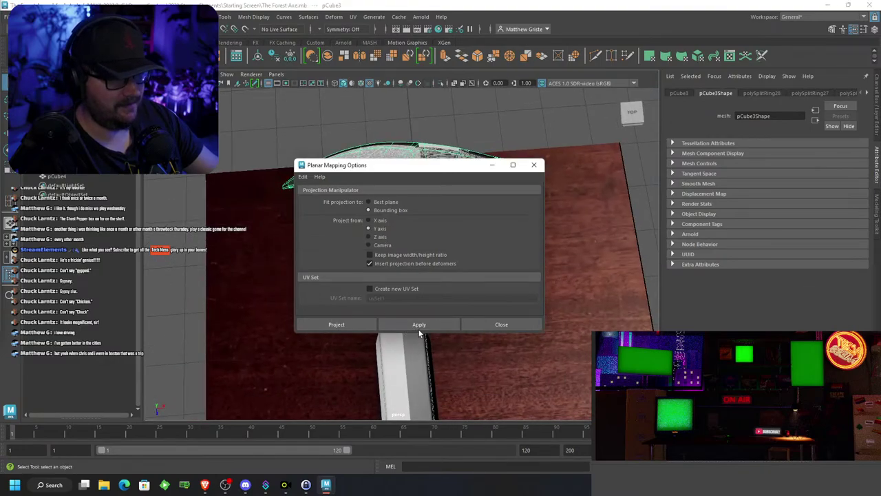
pyautogui.click(420, 324)
pyautogui.click(499, 324)
# Enlarge the head's planar projection to about 5.835 wide by 4.517 high and open the UV Editor
pyautogui.keyDown('alt'); pyautogui.moveTo(512, 305); pyautogui.dragTo(475, 249); pyautogui.keyUp('alt')
pyautogui.scroll(5, 352, 185)
pyautogui.scroll(-5, 475, 251)
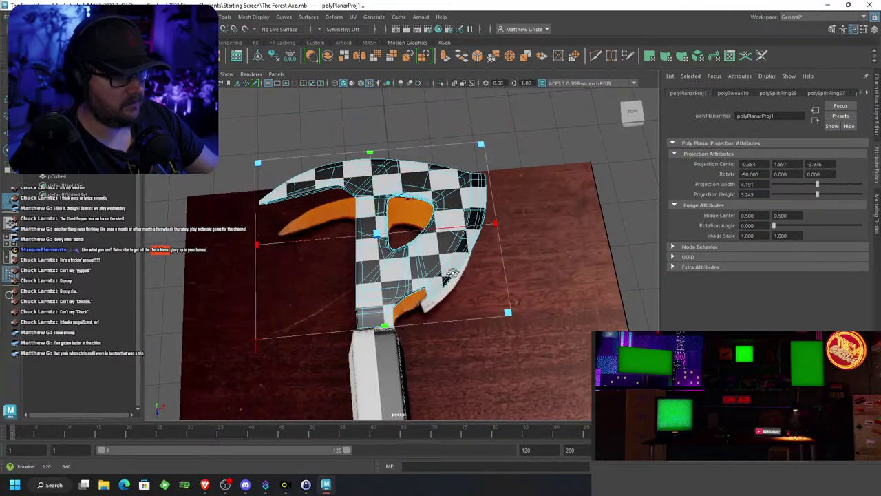
pyautogui.moveTo(507, 317); pyautogui.dragTo(562, 351)
pyautogui.keyDown('alt'); pyautogui.moveTo(459, 281); pyautogui.dragTo(413, 263); pyautogui.keyUp('alt')
pyautogui.click(352, 16)
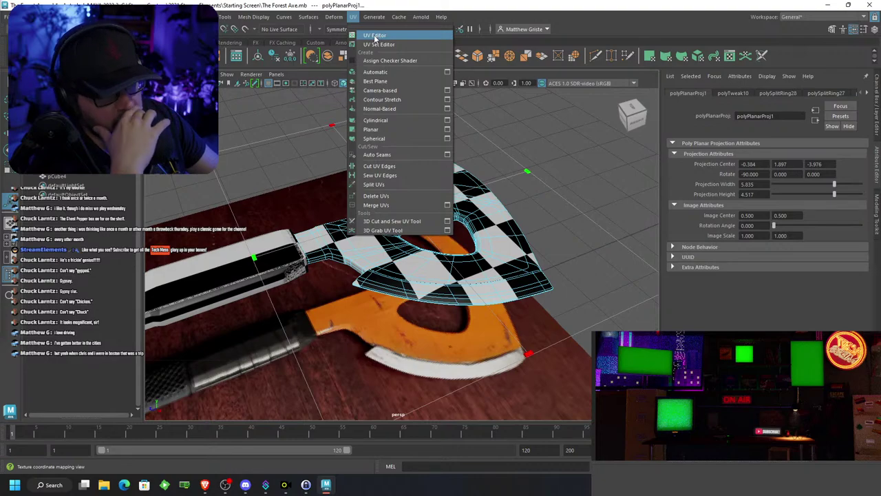
pyautogui.click(375, 36)
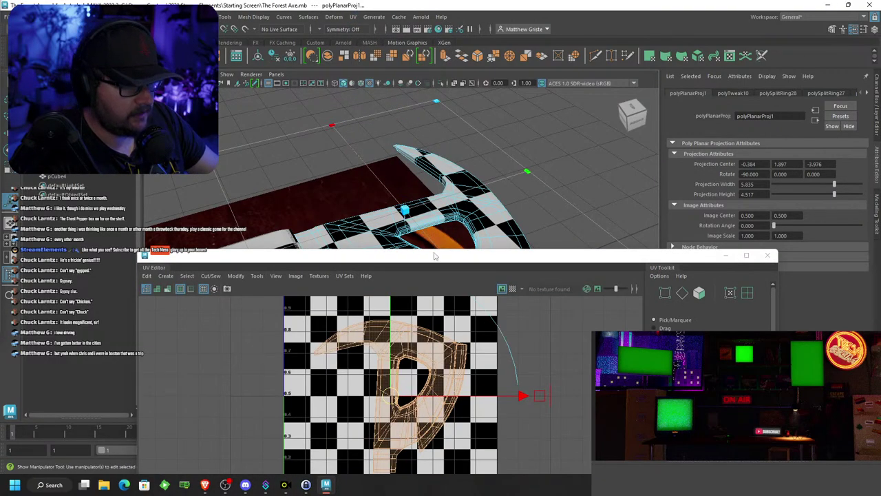
# Scale the axe head's UV shell down to about half size and move it into the upper-left corner of the UV tile
pyautogui.moveTo(435, 255); pyautogui.dragTo(467, 141)
pyautogui.scroll(-2, 480, 234)
pyautogui.scroll(2, 480, 234)
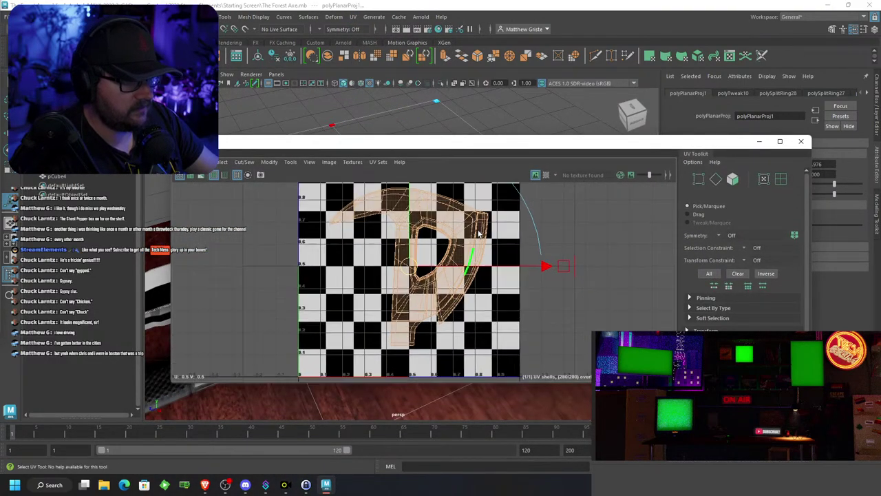
pyautogui.scroll(-1, 465, 248)
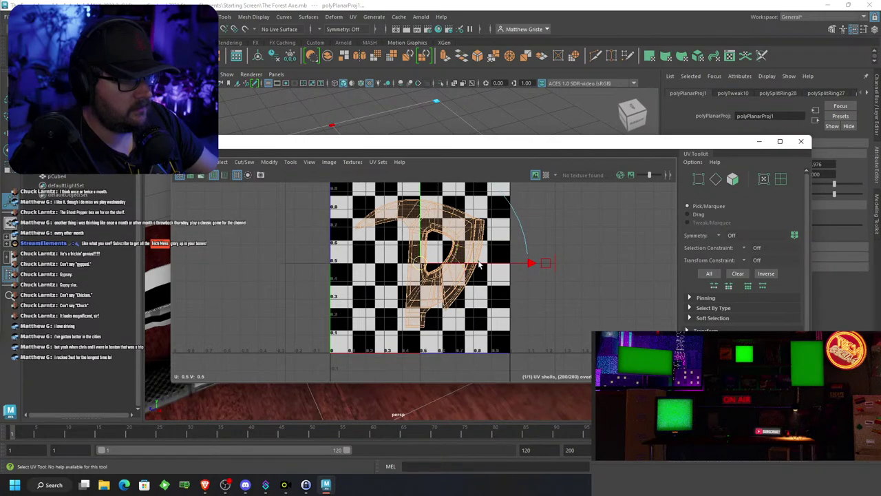
pyautogui.keyDown('alt'); pyautogui.moveTo(442, 237); pyautogui.dragTo(435, 268, button='middle'); pyautogui.keyUp('alt')
pyautogui.scroll(-3, 435, 267)
pyautogui.scroll(1, 434, 260)
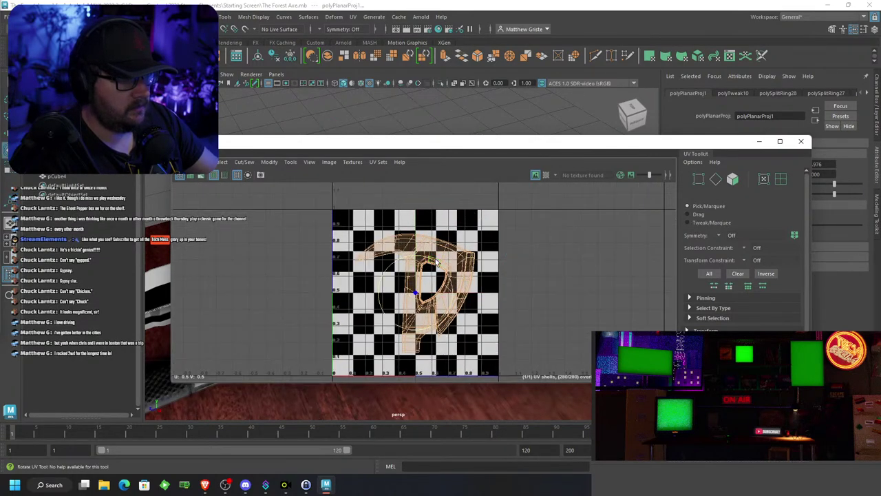
pyautogui.scroll(-2, 434, 260)
pyautogui.scroll(2, 434, 260)
pyautogui.press('e')
pyautogui.scroll(2, 434, 260)
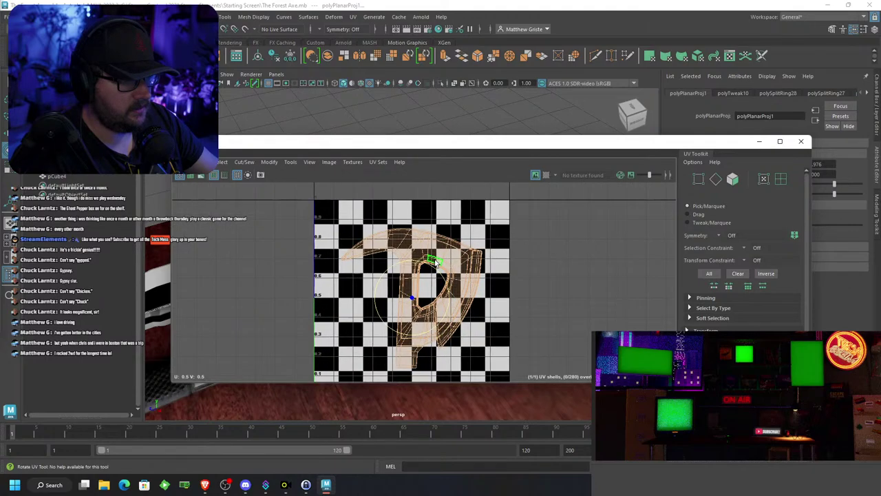
pyautogui.scroll(-1, 435, 260)
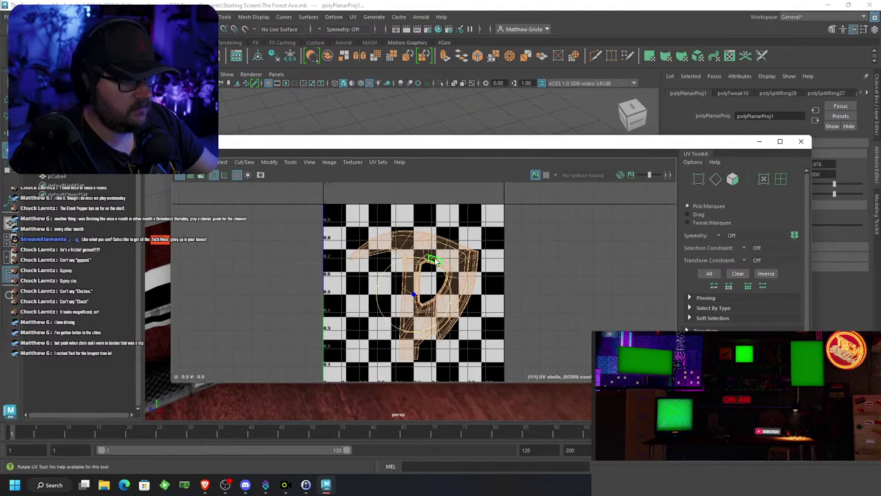
pyautogui.scroll(2, 435, 262)
pyautogui.scroll(-2, 435, 263)
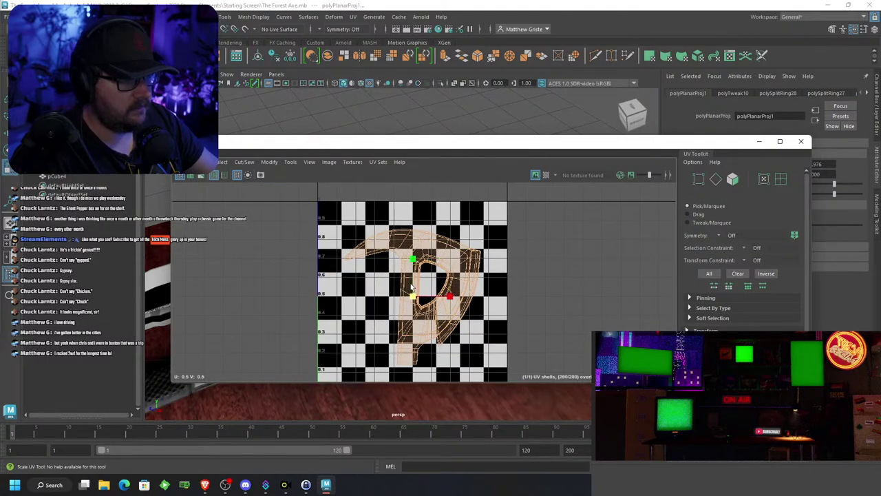
pyautogui.moveTo(413, 259); pyautogui.dragTo(366, 246)
pyautogui.press('e')
pyautogui.press('r')
pyautogui.press('w')
pyautogui.click(758, 143)
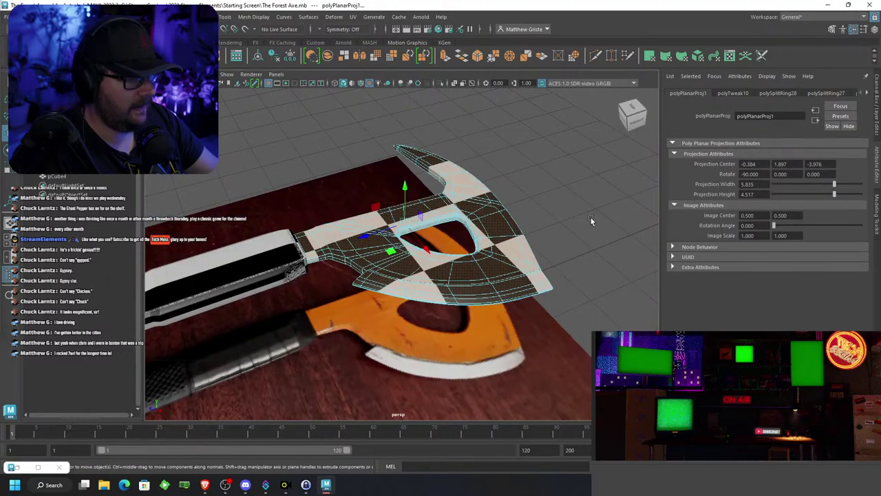
# Switch the axe head to face selection and select the lower band of faces along its side
pyautogui.scroll(5, 570, 236)
pyautogui.keyDown('alt'); pyautogui.moveTo(496, 256); pyautogui.dragTo(538, 232); pyautogui.keyUp('alt')
pyautogui.scroll(3, 536, 236)
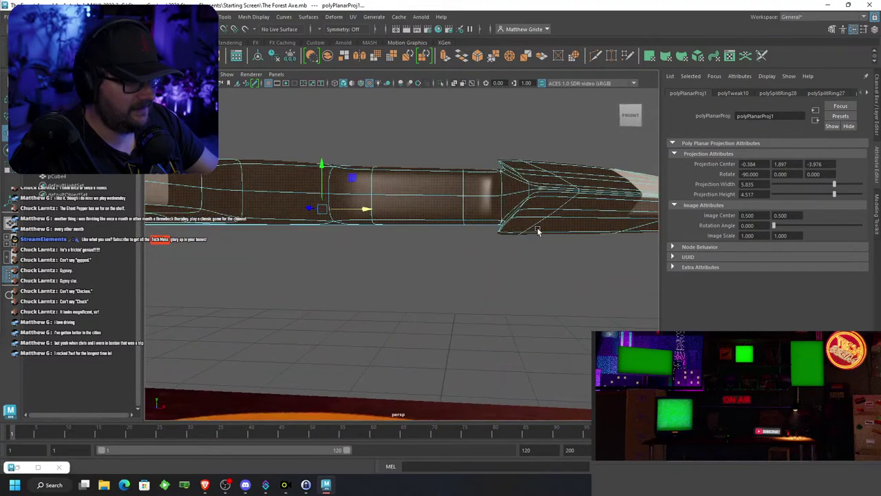
pyautogui.moveTo(493, 212); pyautogui.dragTo(496, 234, button='right')
pyautogui.click(486, 209)
pyautogui.keyDown('shift'); pyautogui.doubleClick(456, 206); pyautogui.keyUp('shift')
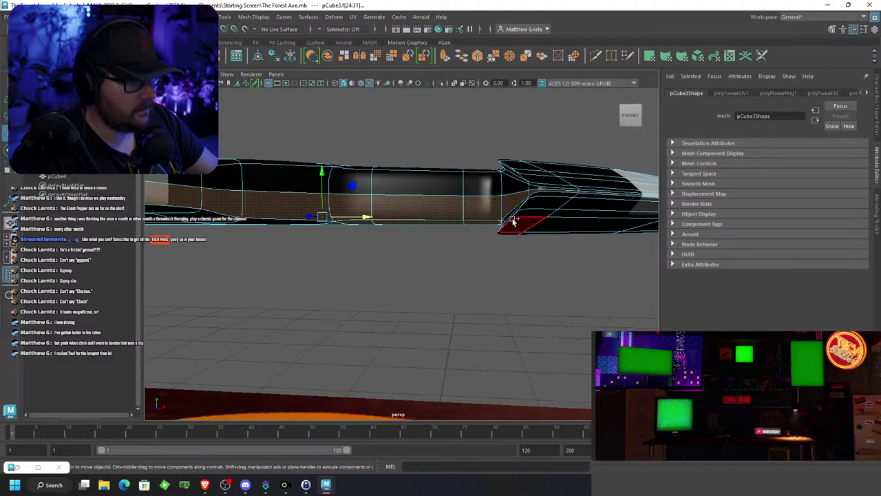
pyautogui.keyDown('alt'); pyautogui.moveTo(512, 221); pyautogui.dragTo(474, 234); pyautogui.keyUp('alt')
pyautogui.keyDown('alt'); pyautogui.moveTo(474, 234); pyautogui.dragTo(471, 335, button='right'); pyautogui.keyUp('alt')
pyautogui.keyDown('alt'); pyautogui.moveTo(471, 336); pyautogui.dragTo(490, 317); pyautogui.keyUp('alt')
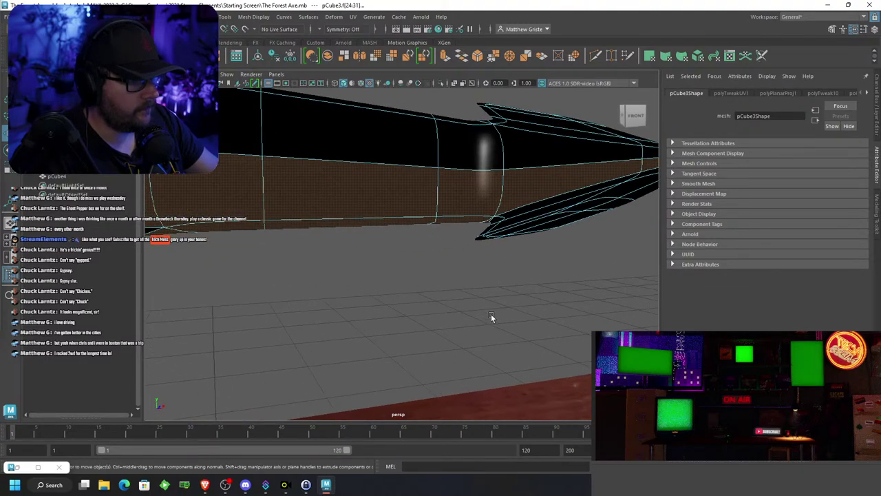
pyautogui.keyDown('alt'); pyautogui.moveTo(578, 205); pyautogui.dragTo(410, 260); pyautogui.keyUp('alt')
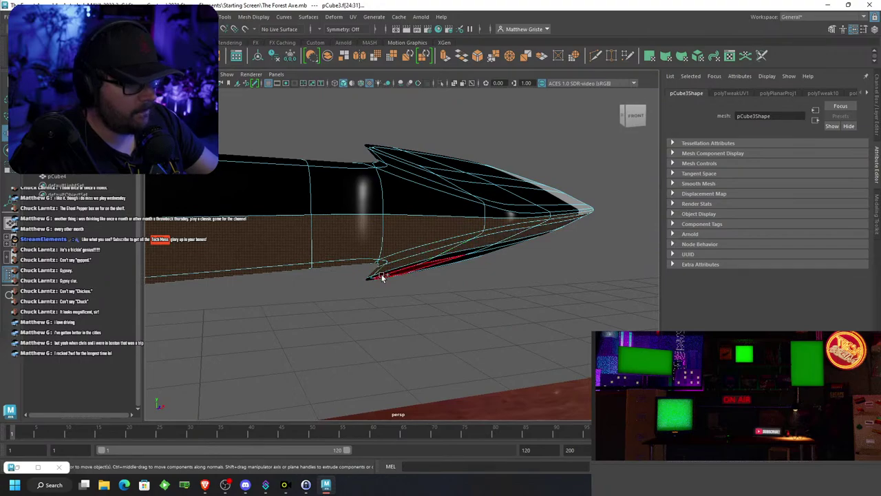
pyautogui.keyDown('shift'); pyautogui.doubleClick(382, 276); pyautogui.keyUp('shift')
pyautogui.hotkey('ctrl', 'z')
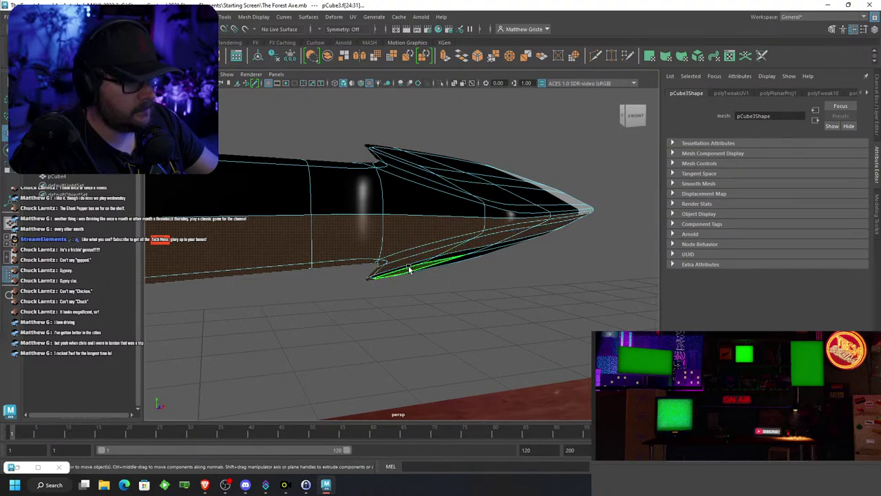
# Extend the face selection along the underside of the blade's curved cutting edge up to its tip
pyautogui.keyDown('alt'); pyautogui.moveTo(444, 258); pyautogui.dragTo(372, 238); pyautogui.keyUp('alt')
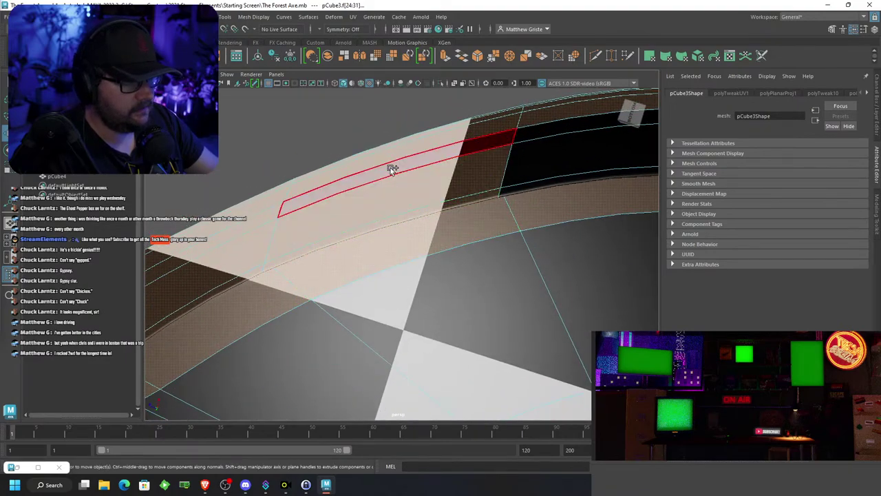
pyautogui.click(540, 155)
pyautogui.click(582, 198)
pyautogui.keyDown('alt'); pyautogui.moveTo(583, 197); pyautogui.dragTo(340, 241); pyautogui.keyUp('alt')
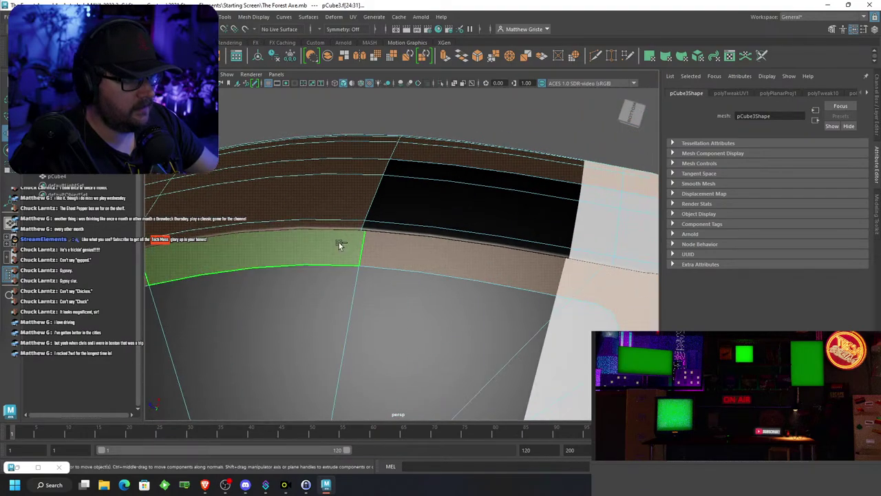
pyautogui.click(414, 224)
pyautogui.click(448, 186)
pyautogui.click(464, 181)
pyautogui.click(596, 230)
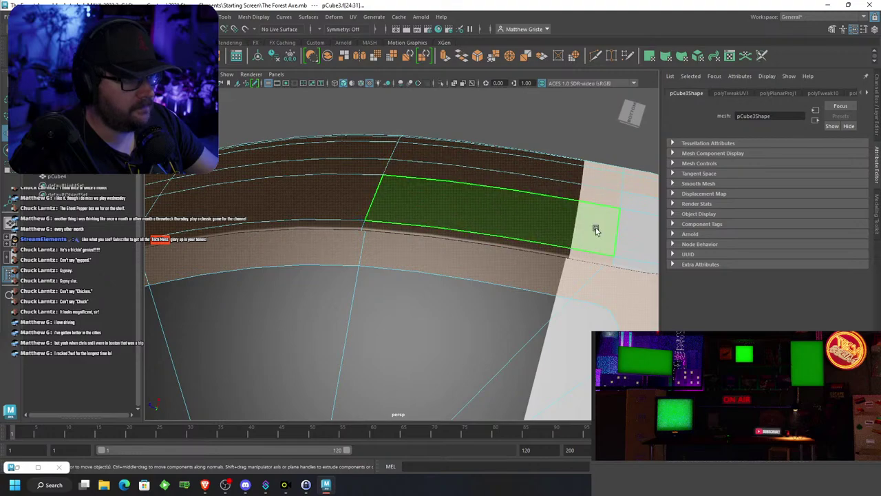
pyautogui.keyDown('alt'); pyautogui.moveTo(597, 230); pyautogui.dragTo(375, 252); pyautogui.keyUp('alt')
pyautogui.click(395, 240)
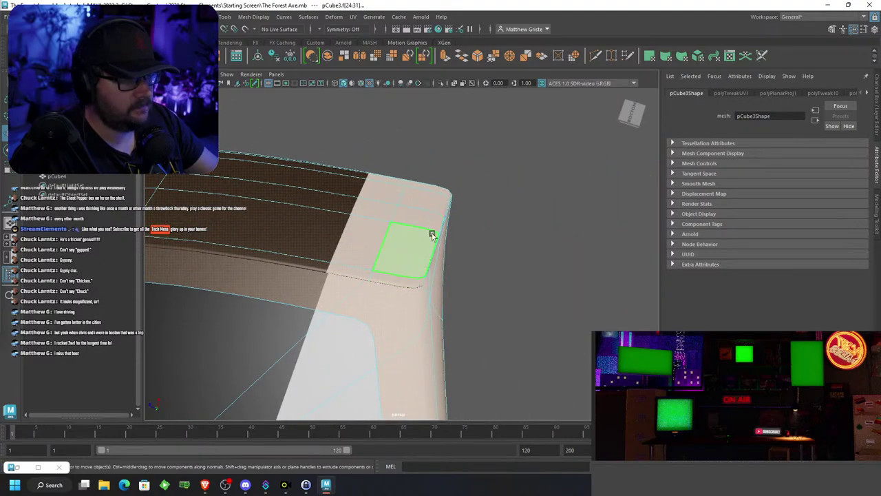
# Add the underside faces of the axe head's pointed spike to the selection
pyautogui.moveTo(431, 232)
pyautogui.keyDown('alt'); pyautogui.mouseDown()
pyautogui.moveTo(381, 172)
pyautogui.moveTo(353, 160)
pyautogui.moveTo(307, 178)
pyautogui.moveTo(356, 200)
pyautogui.moveTo(500, 208)
pyautogui.mouseUp(); pyautogui.keyUp('alt')
pyautogui.moveTo(332, 201)
pyautogui.keyDown('alt'); pyautogui.mouseDown()
pyautogui.moveTo(511, 249)
pyautogui.moveTo(521, 224)
pyautogui.moveTo(551, 204)
pyautogui.moveTo(535, 236)
pyautogui.mouseUp(); pyautogui.keyUp('alt')
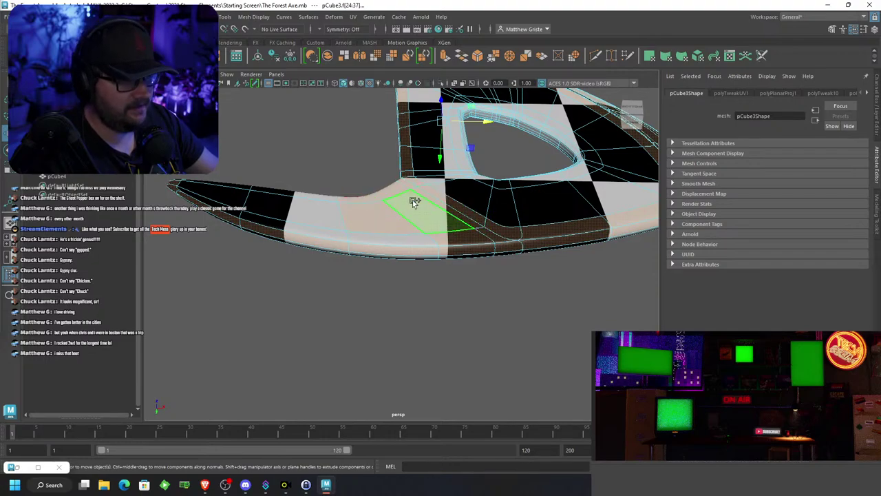
pyautogui.keyDown('shift'); pyautogui.click(225, 193); pyautogui.keyUp('shift')
pyautogui.keyDown('shift'); pyautogui.click(229, 188); pyautogui.keyUp('shift')
# Add the underside faces of the blade body and the lower rim of the cutout to the selection
pyautogui.keyDown('alt'); pyautogui.moveTo(229, 187); pyautogui.dragTo(397, 250); pyautogui.keyUp('alt')
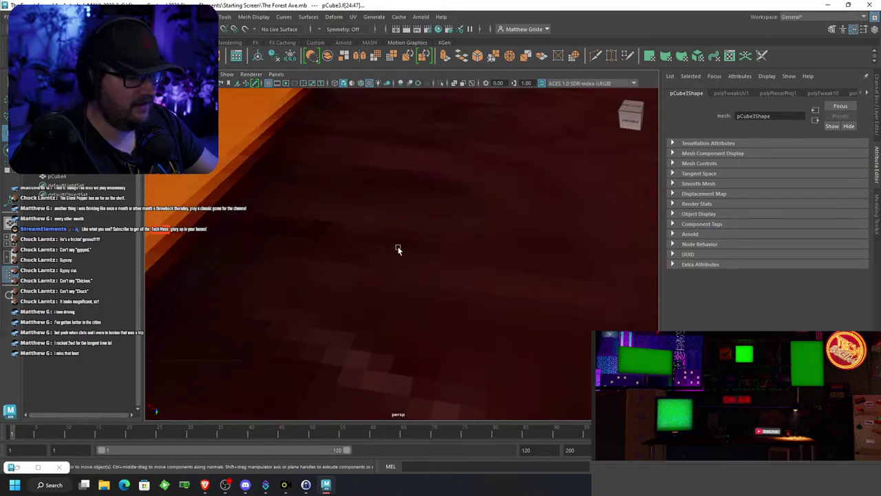
pyautogui.scroll(-5, 397, 250)
pyautogui.keyDown('alt'); pyautogui.moveTo(448, 191); pyautogui.dragTo(376, 205); pyautogui.keyUp('alt')
pyautogui.scroll(-5, 337, 198)
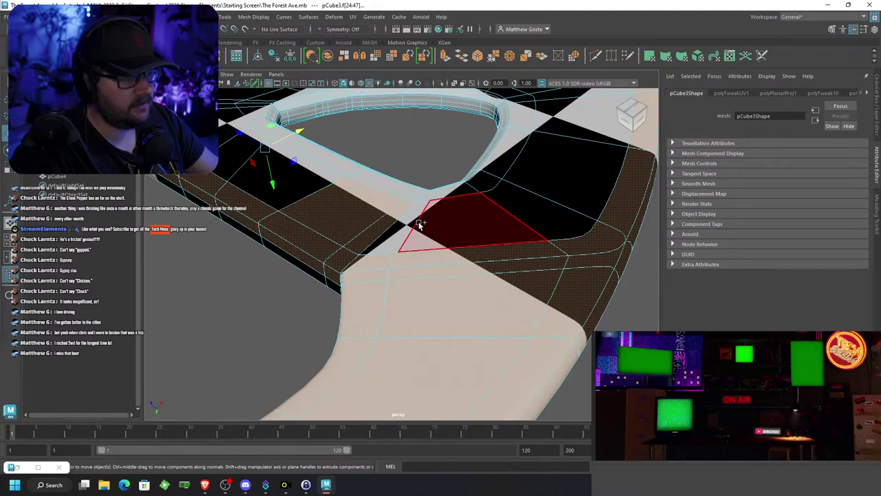
pyautogui.click(523, 210)
pyautogui.keyDown('alt'); pyautogui.moveTo(524, 210); pyautogui.dragTo(523, 260); pyautogui.keyUp('alt')
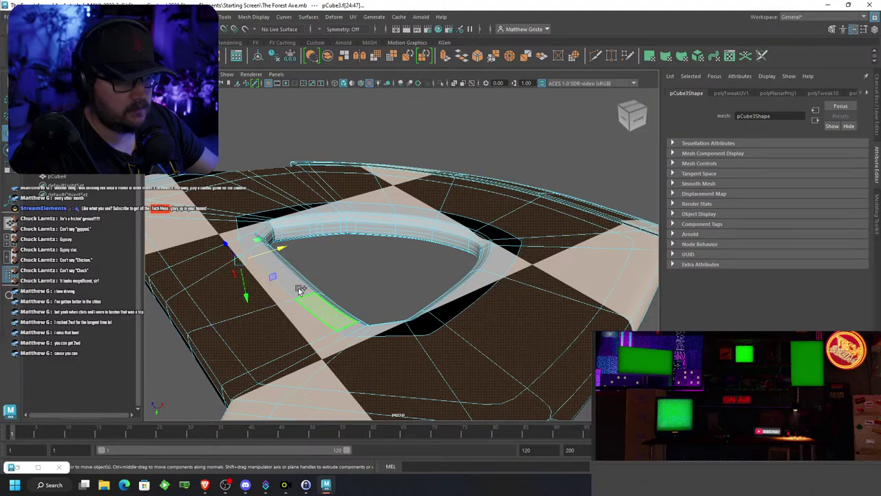
pyautogui.keyDown('alt'); pyautogui.moveTo(326, 237); pyautogui.dragTo(404, 262, button='middle'); pyautogui.keyUp('alt')
pyautogui.scroll(4, 404, 262)
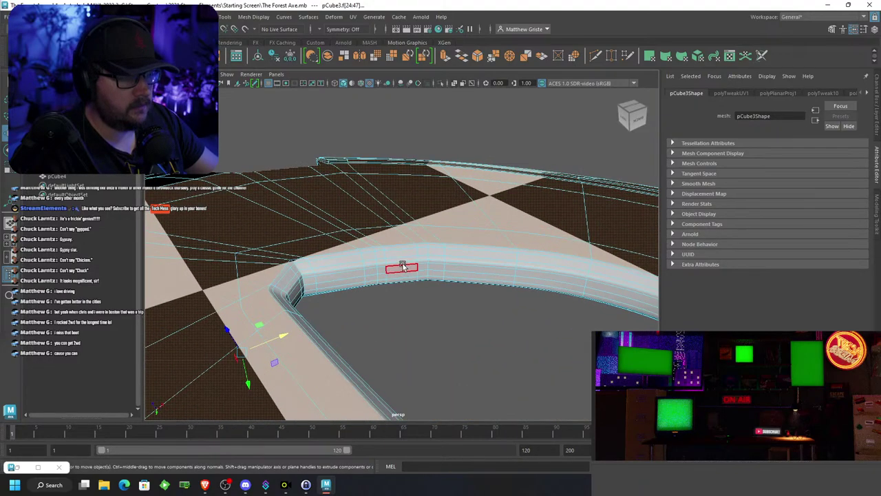
pyautogui.keyDown('alt'); pyautogui.moveTo(404, 261); pyautogui.dragTo(343, 260); pyautogui.keyUp('alt')
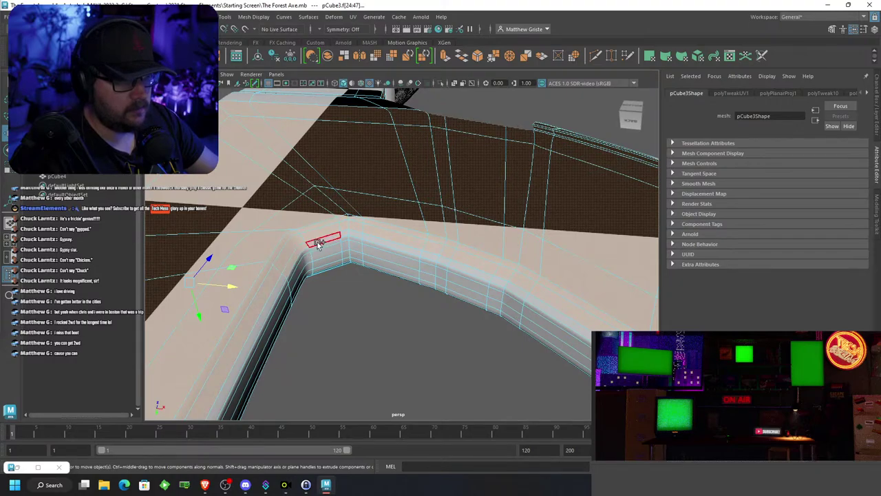
# Add the underside faces of the neck beside the handle to the selection, including its lower side faces
pyautogui.scroll(-6, 319, 244)
pyautogui.keyDown('alt'); pyautogui.moveTo(319, 244); pyautogui.dragTo(507, 254); pyautogui.keyUp('alt')
pyautogui.keyDown('alt'); pyautogui.moveTo(506, 254); pyautogui.dragTo(414, 225, button='middle'); pyautogui.keyUp('alt')
pyautogui.scroll(5, 414, 226)
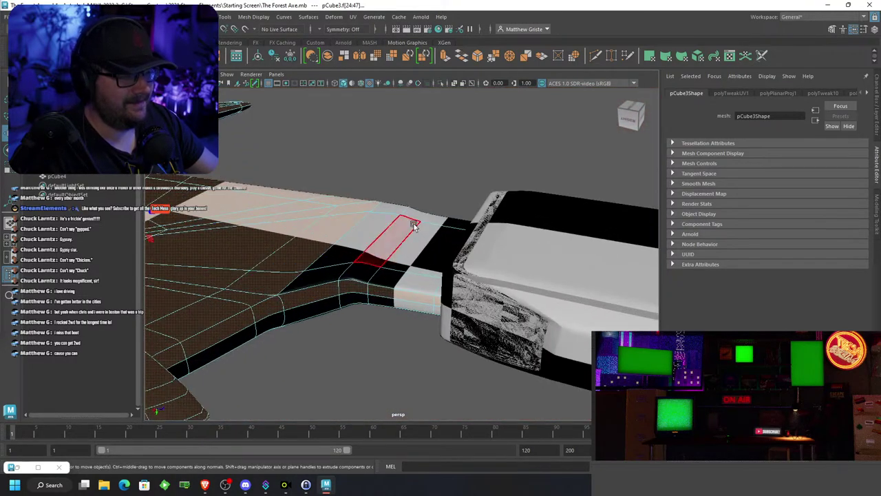
pyautogui.keyDown('alt'); pyautogui.moveTo(413, 226); pyautogui.dragTo(356, 256); pyautogui.keyUp('alt')
pyautogui.keyDown('shift'); pyautogui.click(369, 284); pyautogui.keyUp('shift')
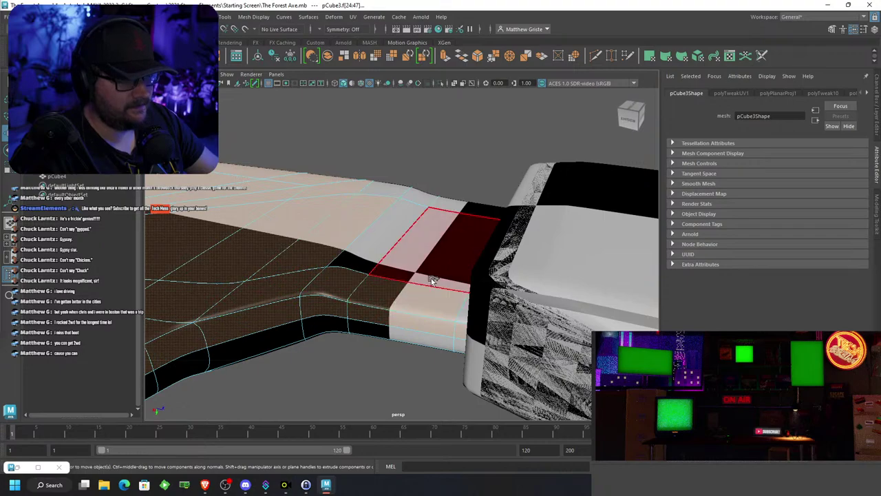
pyautogui.keyDown('shift'); pyautogui.click(433, 280); pyautogui.keyUp('shift')
pyautogui.keyDown('shift'); pyautogui.click(464, 307); pyautogui.keyUp('shift')
pyautogui.keyDown('shift'); pyautogui.click(373, 248); pyautogui.keyUp('shift')
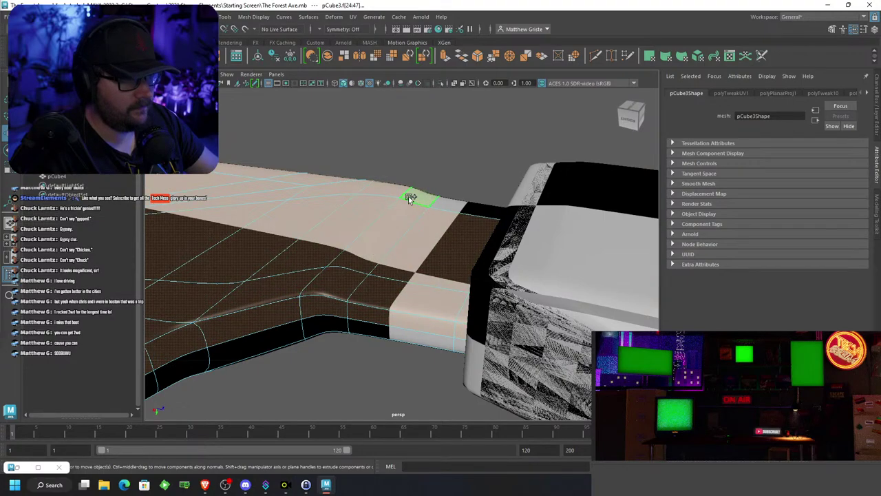
# Complete the selection on the opposite side of the neck and check the coverage along the whole head
pyautogui.keyDown('alt'); pyautogui.moveTo(484, 210); pyautogui.dragTo(525, 216); pyautogui.keyUp('alt')
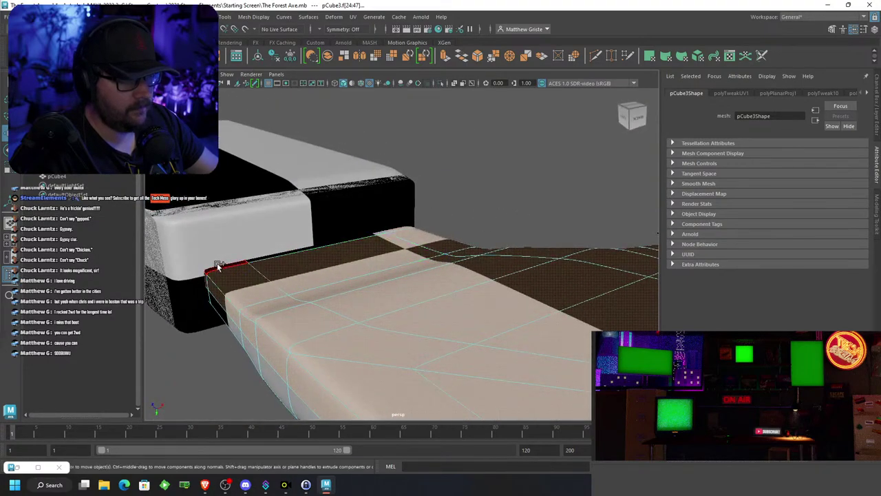
pyautogui.click(271, 254)
pyautogui.keyDown('alt'); pyautogui.moveTo(271, 254); pyautogui.dragTo(381, 283); pyautogui.keyUp('alt')
pyautogui.scroll(-4, 489, 269)
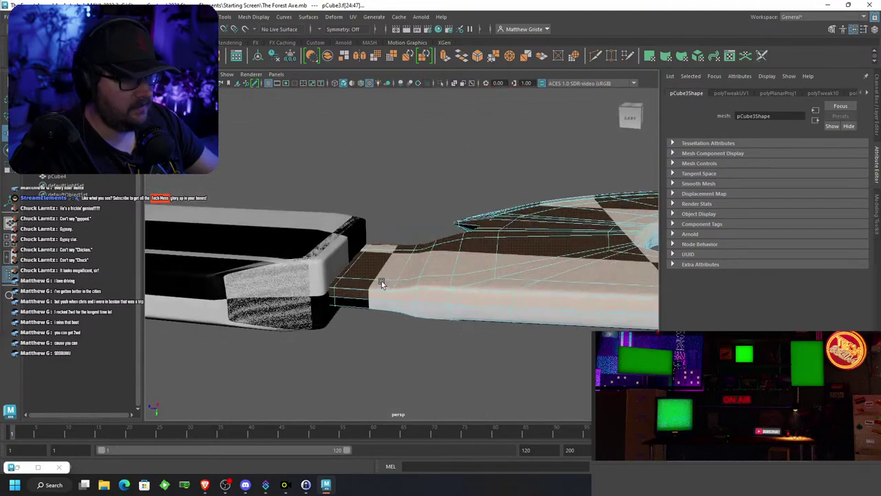
pyautogui.scroll(-3, 441, 275)
pyautogui.keyDown('alt'); pyautogui.moveTo(493, 270); pyautogui.dragTo(254, 241, button='middle'); pyautogui.keyUp('alt')
pyautogui.keyDown('alt'); pyautogui.moveTo(255, 241); pyautogui.dragTo(318, 236); pyautogui.keyUp('alt')
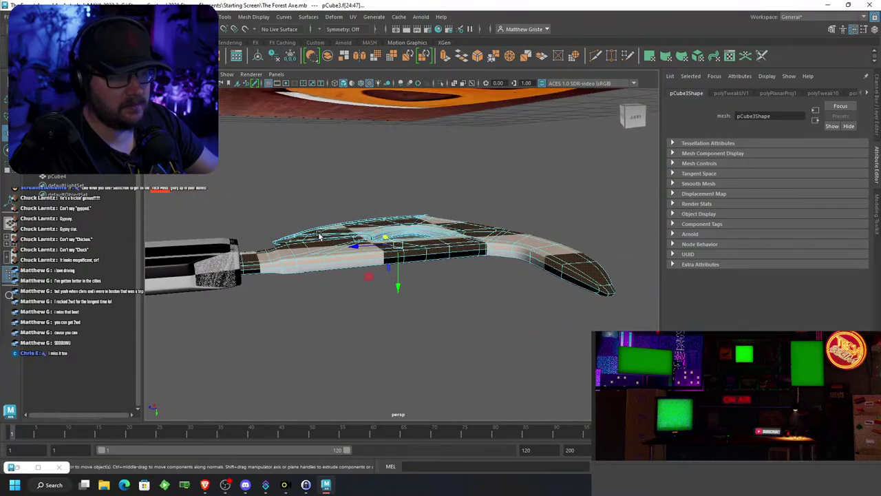
# Apply planar UV mapping to the selected underside faces of the head and enlarge the projection frame
pyautogui.click(353, 17)
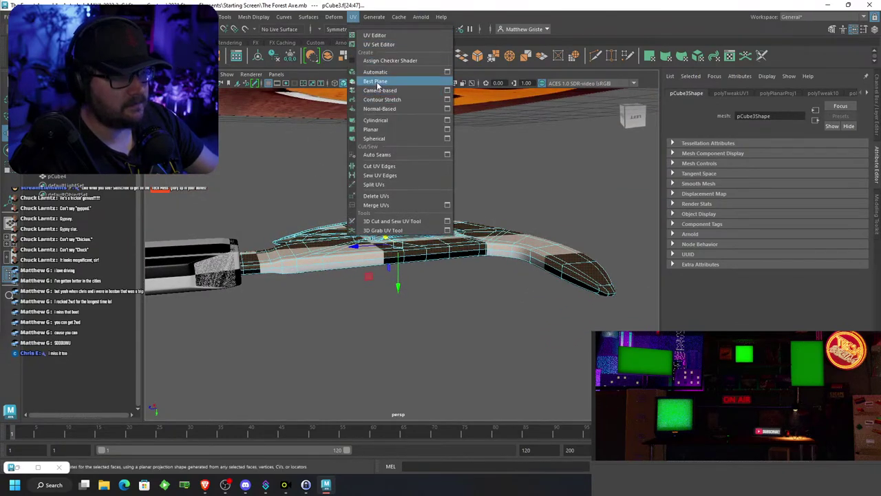
pyautogui.click(379, 130)
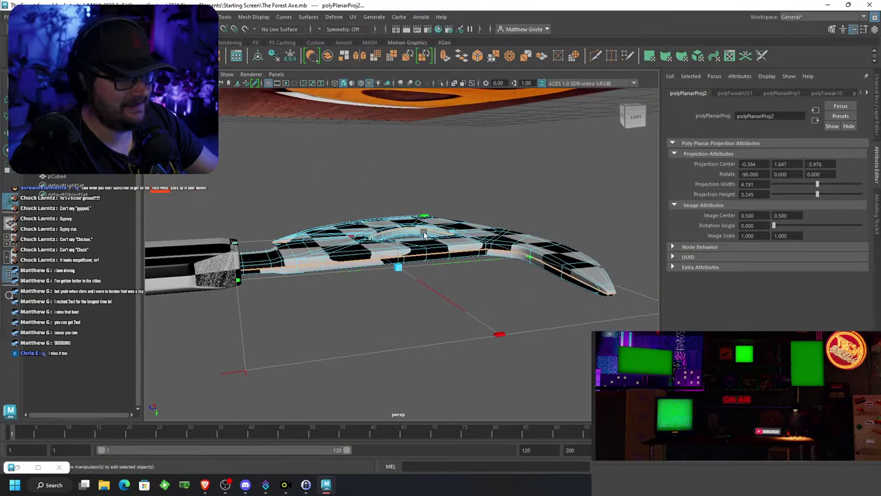
pyautogui.keyDown('alt'); pyautogui.moveTo(423, 234); pyautogui.dragTo(458, 248); pyautogui.keyUp('alt')
pyautogui.keyDown('alt'); pyautogui.moveTo(458, 248); pyautogui.dragTo(422, 207, button='middle'); pyautogui.keyUp('alt')
pyautogui.moveTo(448, 229); pyautogui.dragTo(301, 325)
# In the UV Editor, scale down the newly projected underside shell and move it over the first head shell
pyautogui.click(38, 466)
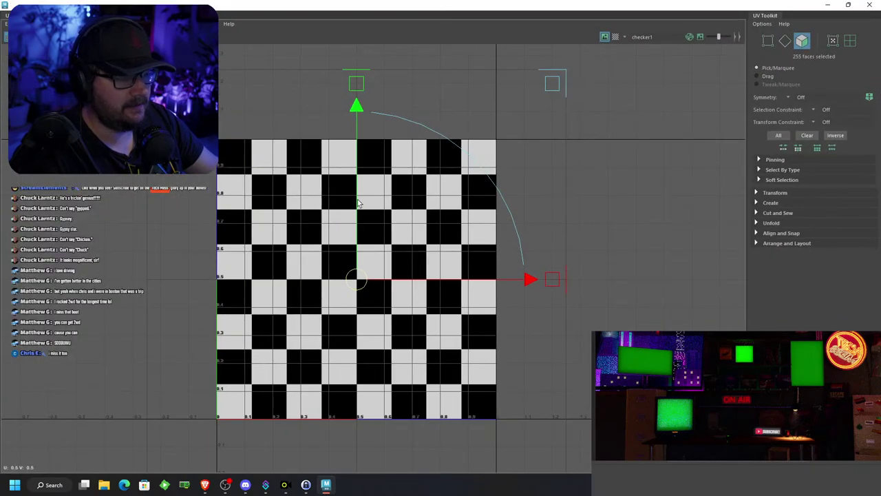
pyautogui.scroll(-4, 370, 256)
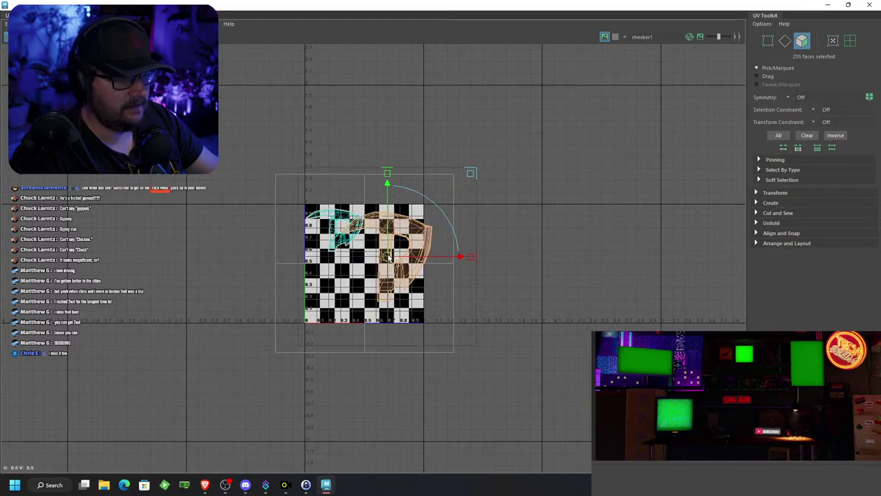
pyautogui.scroll(4, 384, 251)
pyautogui.press('e')
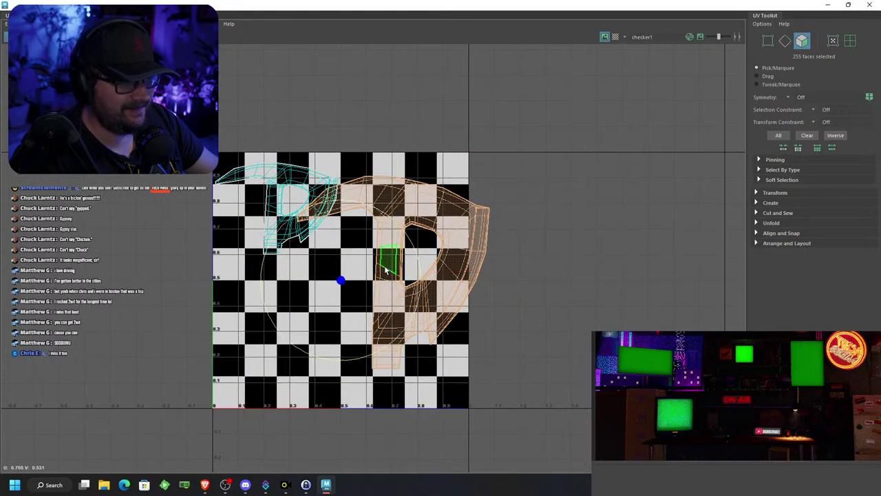
pyautogui.press('r')
pyautogui.moveTo(340, 280); pyautogui.dragTo(264, 201)
pyautogui.press('w')
pyautogui.press('e')
pyautogui.press('w')
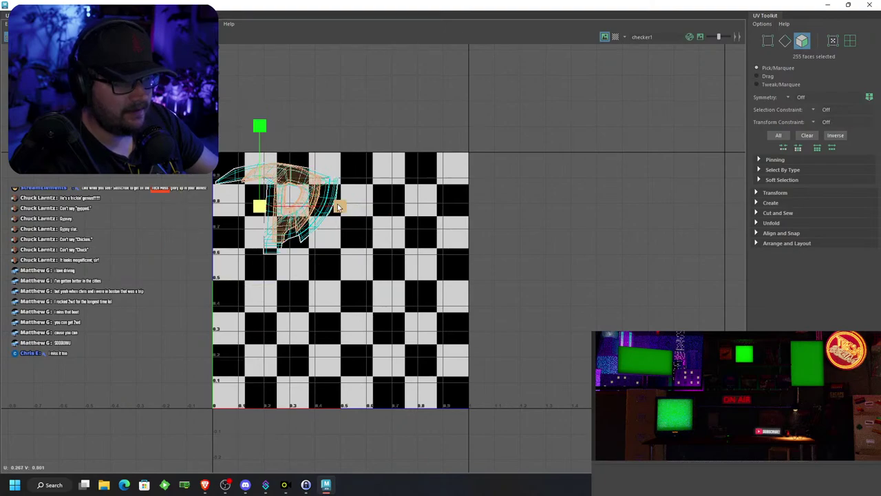
# Fine-tune the underside shell's scale and position until its outline matches the first head shell
pyautogui.moveTo(262, 207)
pyautogui.mouseDown()
pyautogui.moveTo(275, 200)
pyautogui.moveTo(253, 207)
pyautogui.mouseUp()
pyautogui.press('w')
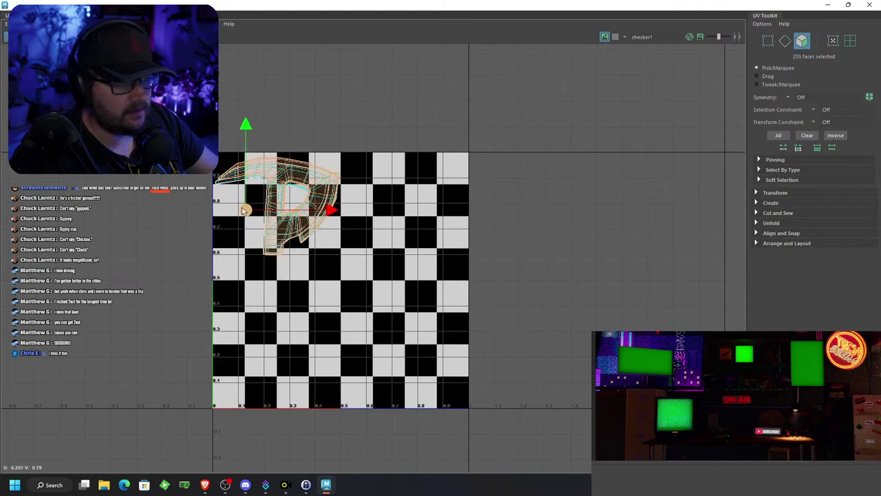
pyautogui.press('e')
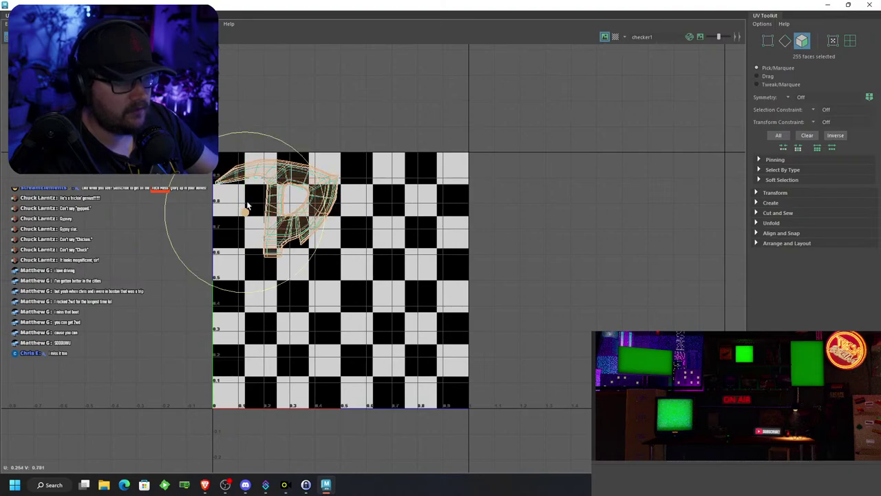
pyautogui.press('r')
pyautogui.moveTo(244, 139); pyautogui.dragTo(245, 137)
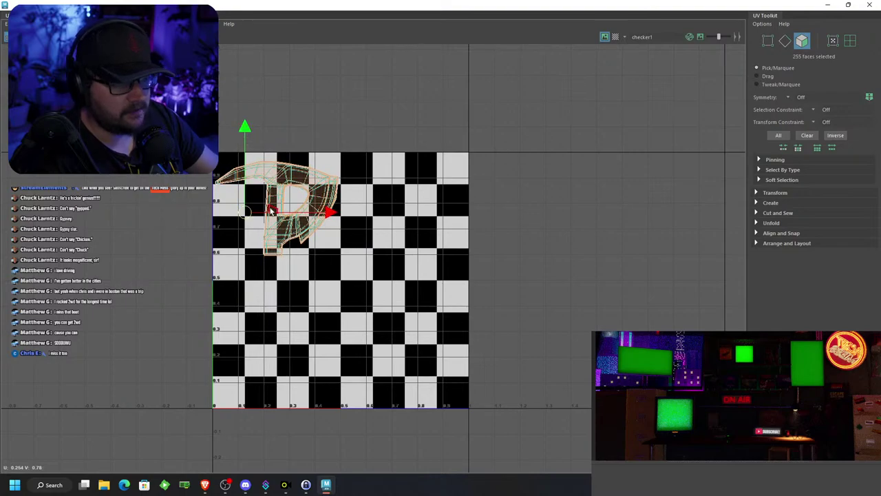
# Place the matched underside shell beside the first head shell inside the UV square and clear the selection
pyautogui.moveTo(272, 211); pyautogui.dragTo(370, 206)
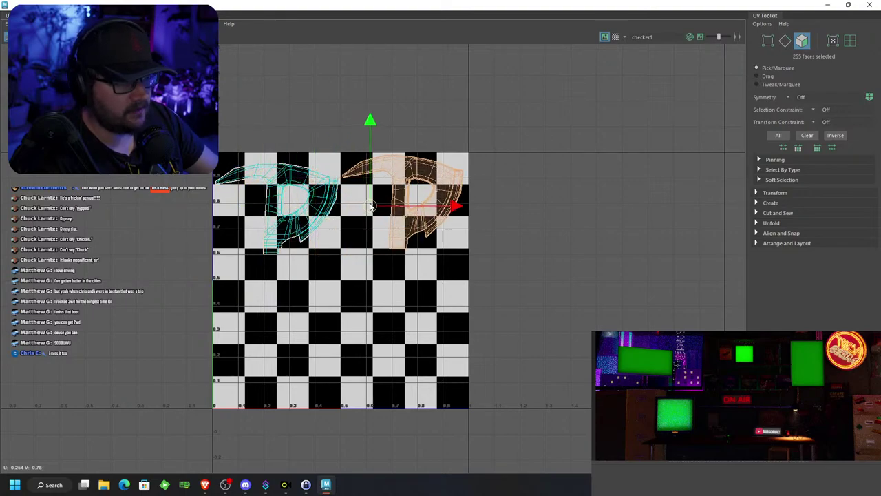
pyautogui.click(528, 200)
pyautogui.scroll(5, 478, 191)
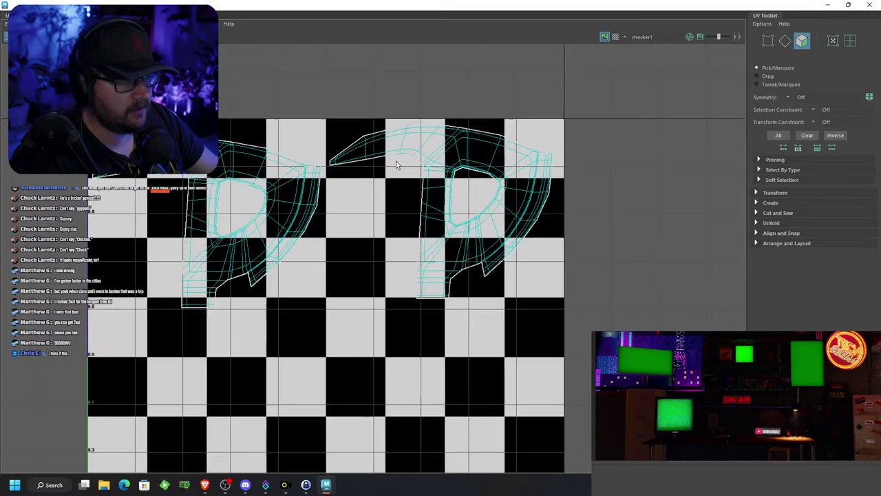
pyautogui.scroll(-3, 398, 162)
pyautogui.scroll(1, 429, 182)
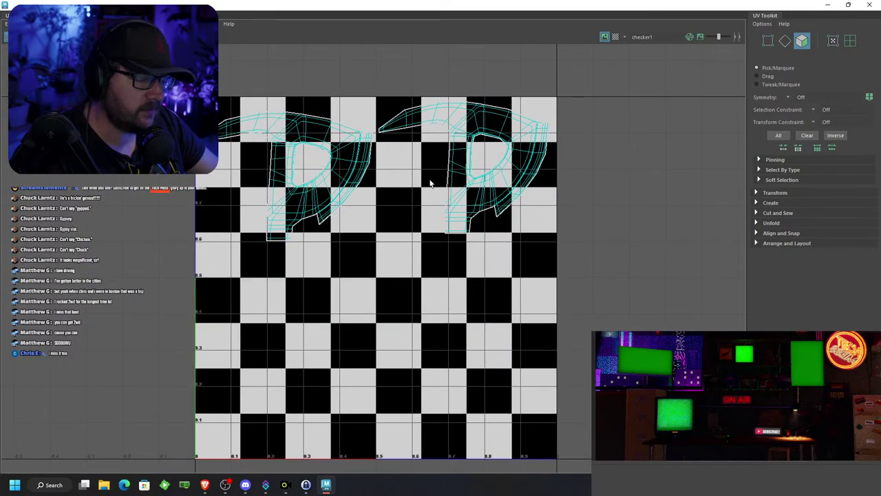
pyautogui.scroll(-2, 430, 183)
# Return to the 3D view, inspect the checker pattern on the axe head, and save the scene
pyautogui.click(827, 6)
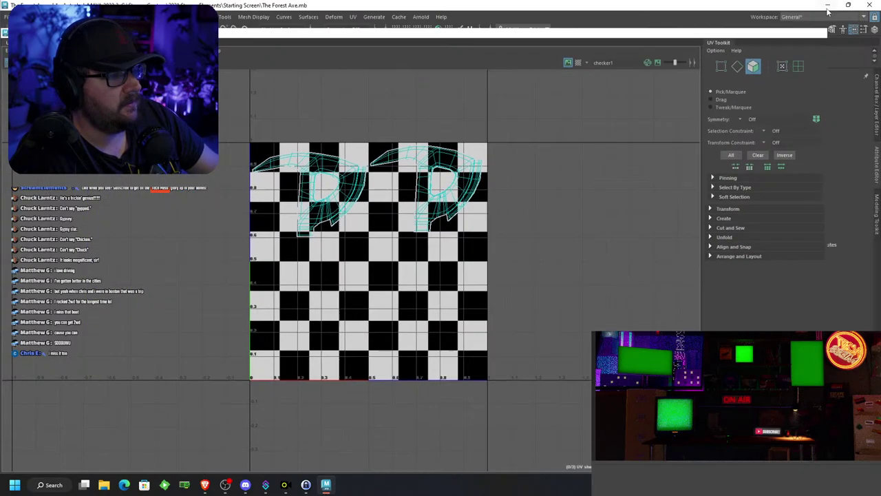
pyautogui.scroll(-5, 531, 165)
pyautogui.keyDown('alt'); pyautogui.moveTo(358, 202); pyautogui.dragTo(502, 188, button='middle'); pyautogui.keyUp('alt')
pyautogui.keyDown('alt'); pyautogui.moveTo(501, 187); pyautogui.dragTo(426, 177); pyautogui.keyUp('alt')
pyautogui.click(466, 224)
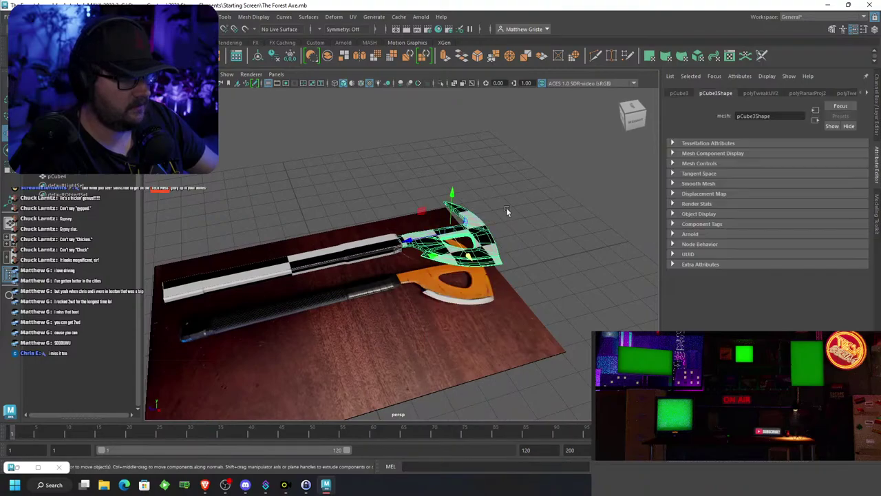
pyautogui.click(506, 208)
pyautogui.scroll(5, 500, 223)
pyautogui.keyDown('alt'); pyautogui.moveTo(497, 232); pyautogui.dragTo(449, 256); pyautogui.keyUp('alt')
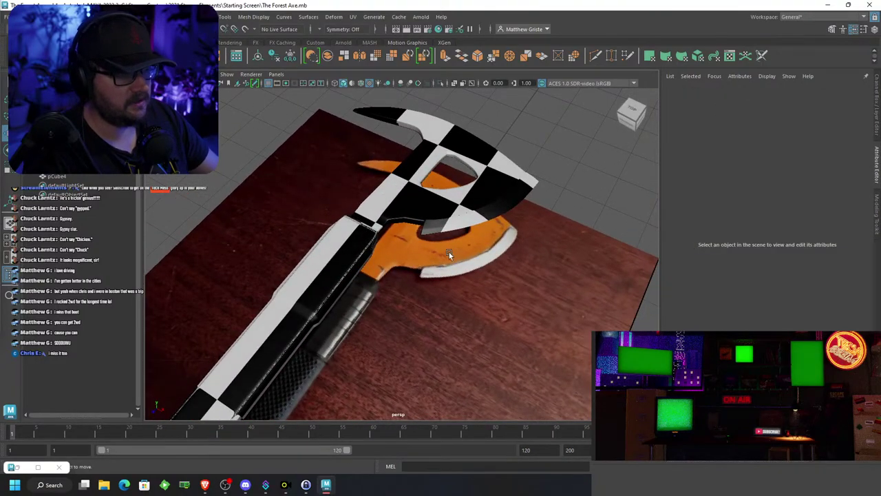
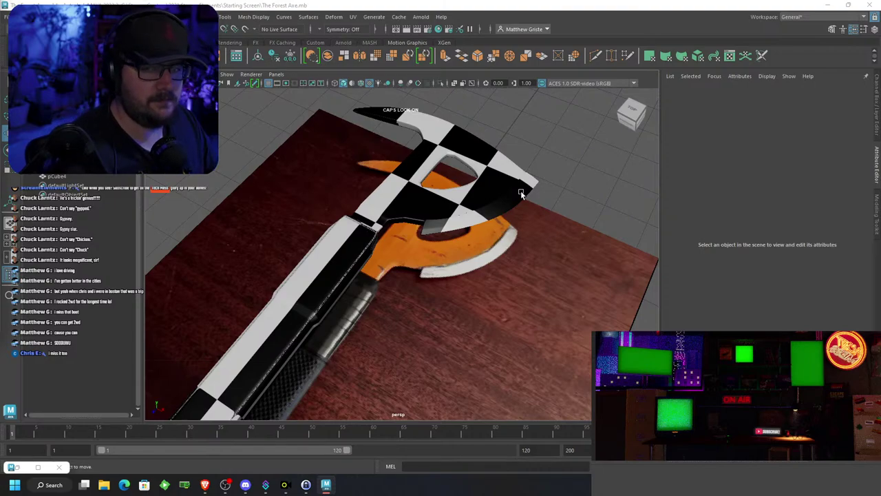
pyautogui.click(10, 17)
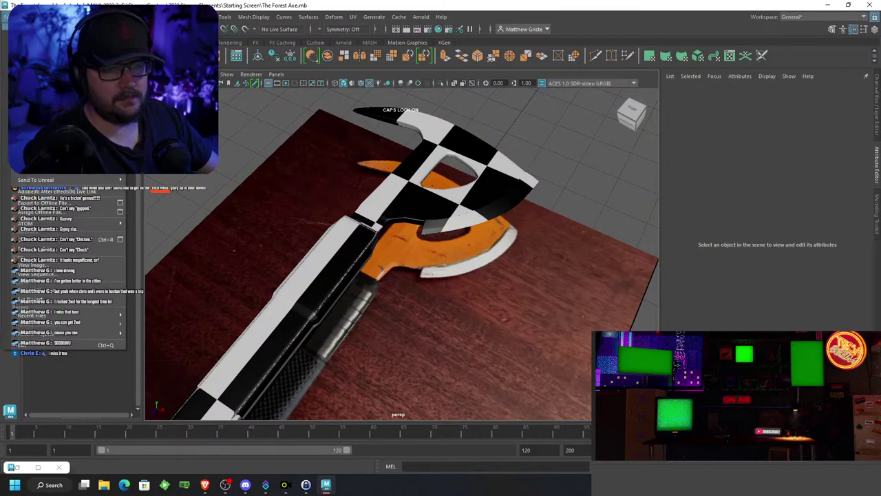
pyautogui.click(35, 56)
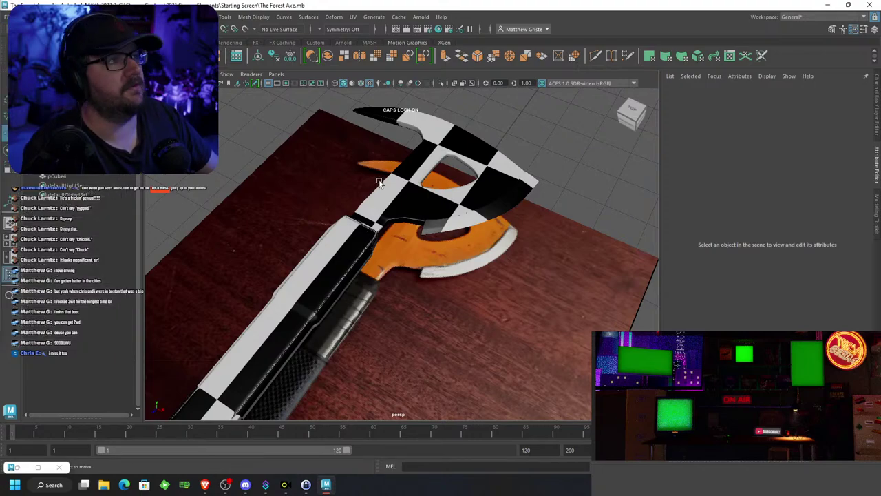
# Select the axe handle and apply automatic UV mapping to it
pyautogui.keyDown('alt'); pyautogui.moveTo(352, 238); pyautogui.dragTo(314, 232); pyautogui.keyUp('alt')
pyautogui.click(314, 232)
pyautogui.keyDown('alt'); pyautogui.moveTo(314, 232); pyautogui.dragTo(455, 161, button='middle'); pyautogui.keyUp('alt')
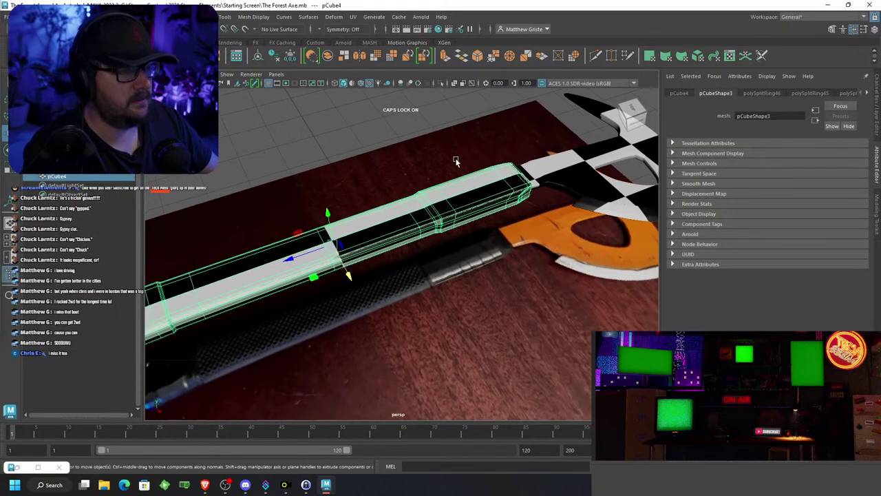
pyautogui.click(353, 18)
pyautogui.click(385, 60)
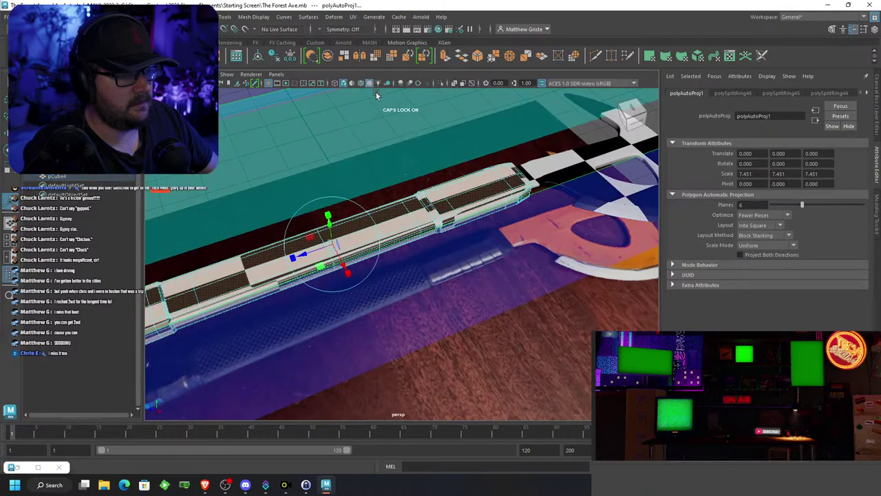
# Switch to the handle's faces and select the face loops around the upper half of its sides
pyautogui.keyDown('alt'); pyautogui.moveTo(377, 95); pyautogui.dragTo(539, 202); pyautogui.keyUp('alt')
pyautogui.click(377, 175)
pyautogui.doubleClick(534, 201)
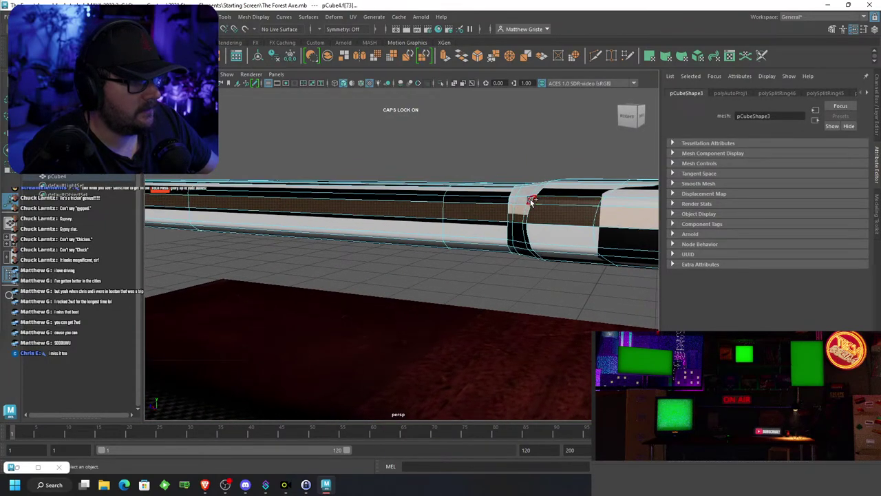
pyautogui.doubleClick(531, 200)
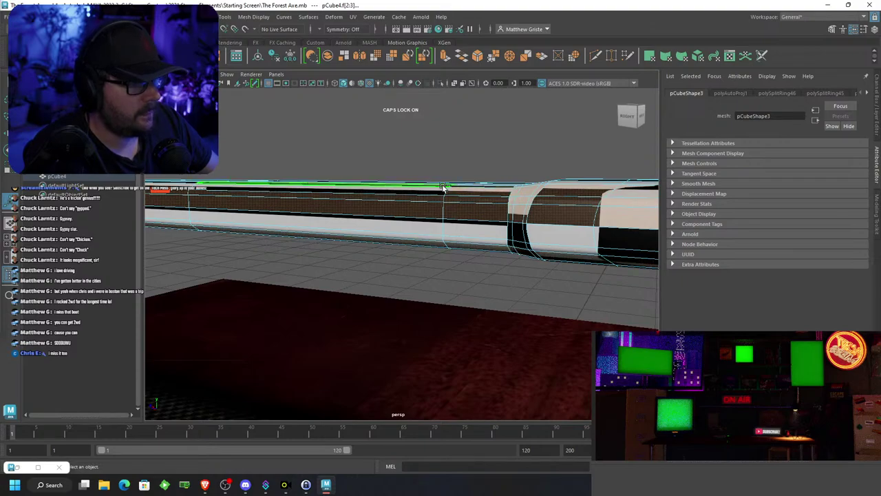
# Add the sloped faces along the handle's upper side edge near the head end to the selection
pyautogui.scroll(-3, 443, 189)
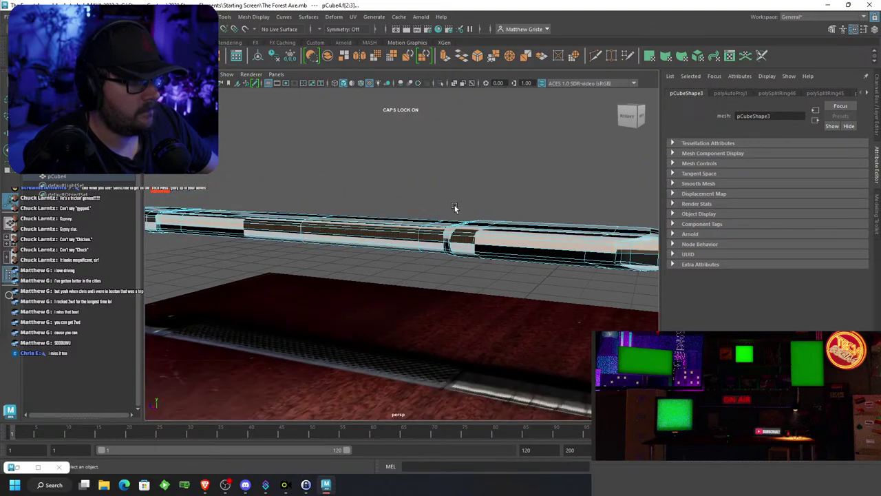
pyautogui.keyDown('alt'); pyautogui.moveTo(455, 208); pyautogui.dragTo(508, 226); pyautogui.keyUp('alt')
pyautogui.scroll(4, 509, 226)
pyautogui.keyDown('alt'); pyautogui.moveTo(562, 191); pyautogui.dragTo(287, 254, button='middle'); pyautogui.keyUp('alt')
pyautogui.scroll(2, 287, 254)
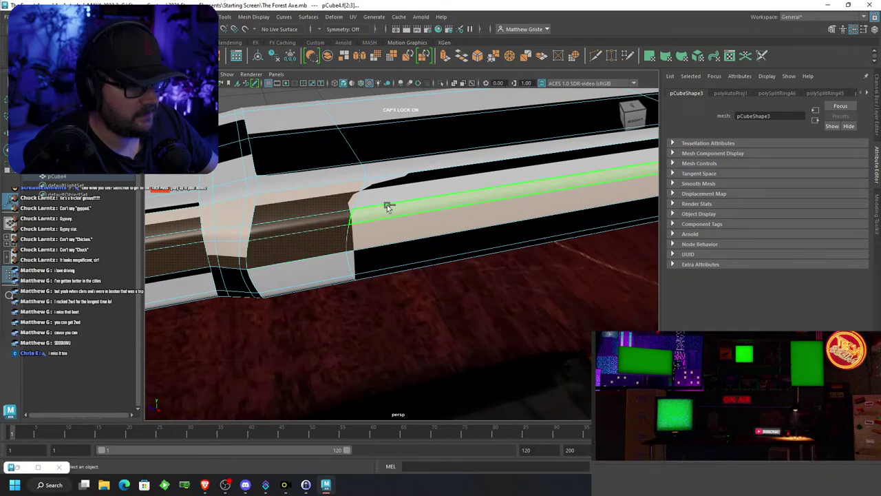
pyautogui.keyDown('alt'); pyautogui.moveTo(387, 201); pyautogui.dragTo(297, 201); pyautogui.keyUp('alt')
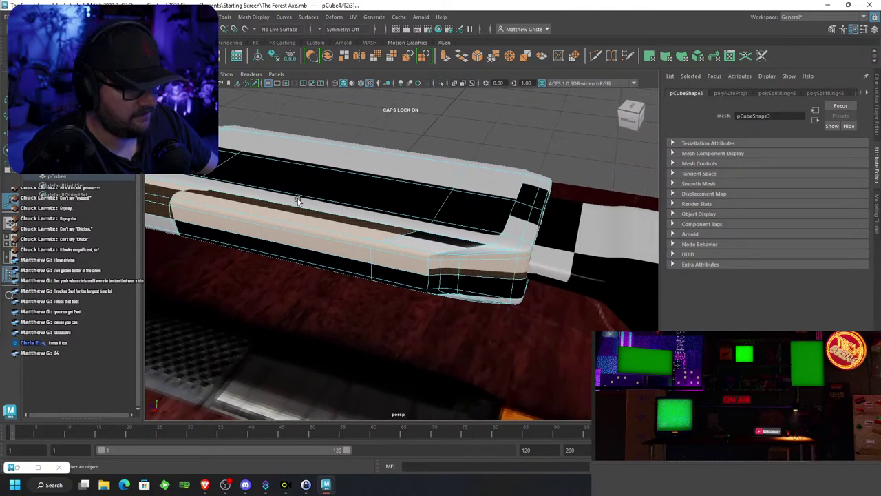
pyautogui.keyDown('shift'); pyautogui.click(424, 238); pyautogui.keyUp('shift')
pyautogui.scroll(4, 462, 249)
pyautogui.keyDown('alt'); pyautogui.moveTo(462, 249); pyautogui.dragTo(411, 225); pyautogui.keyUp('alt')
pyautogui.scroll(5, 411, 224)
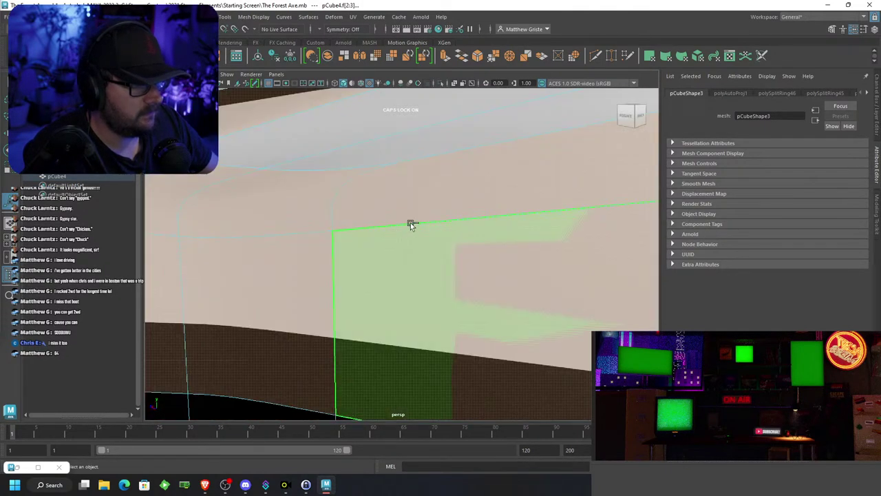
pyautogui.scroll(-5, 410, 224)
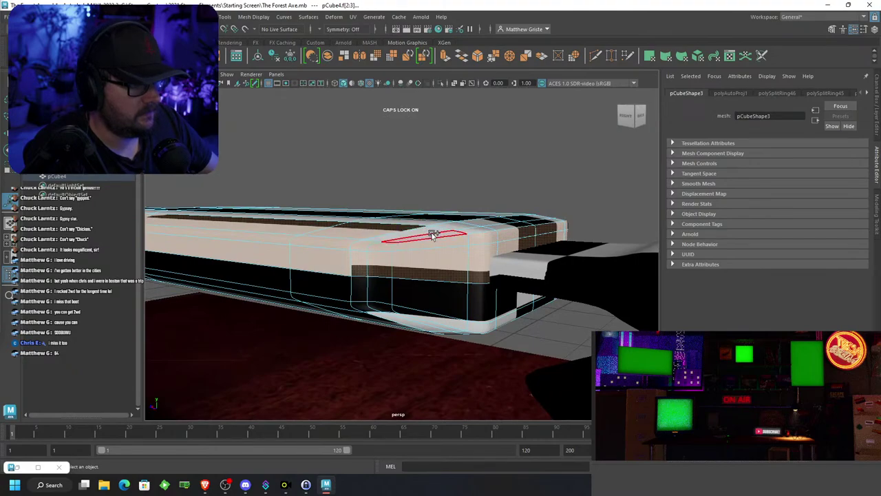
pyautogui.keyDown('shift'); pyautogui.click(433, 235); pyautogui.keyUp('shift')
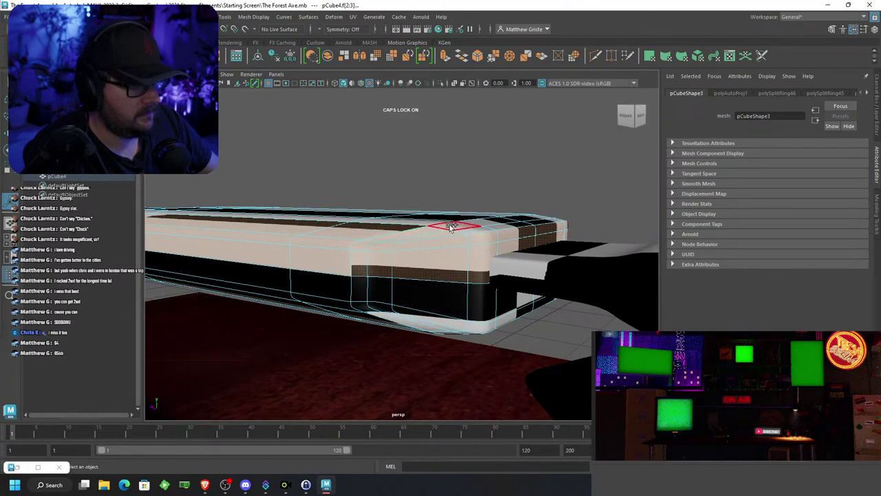
# Add the handle's long top faces and the rows of faces at its head end to the selection
pyautogui.keyDown('alt'); pyautogui.moveTo(483, 225); pyautogui.dragTo(401, 305); pyautogui.keyUp('alt')
pyautogui.click(405, 308)
pyautogui.scroll(3, 398, 292)
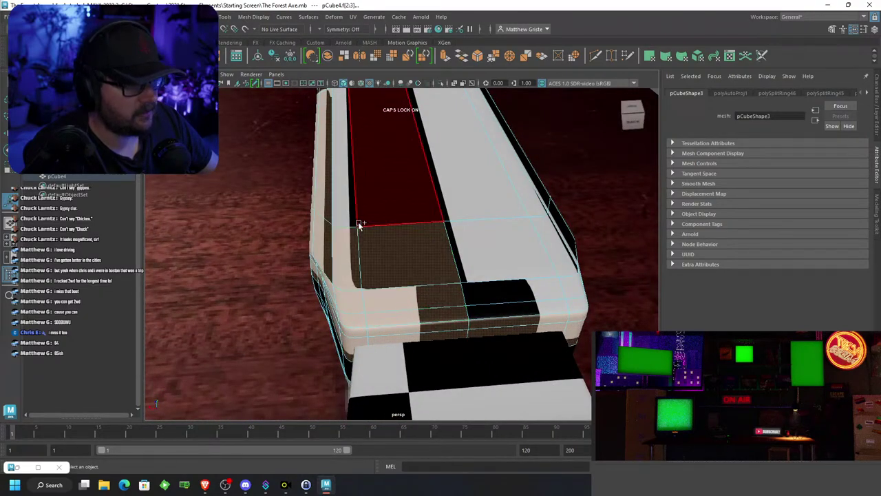
pyautogui.click(482, 256)
pyautogui.keyDown('shift'); pyautogui.click(489, 289); pyautogui.keyUp('shift')
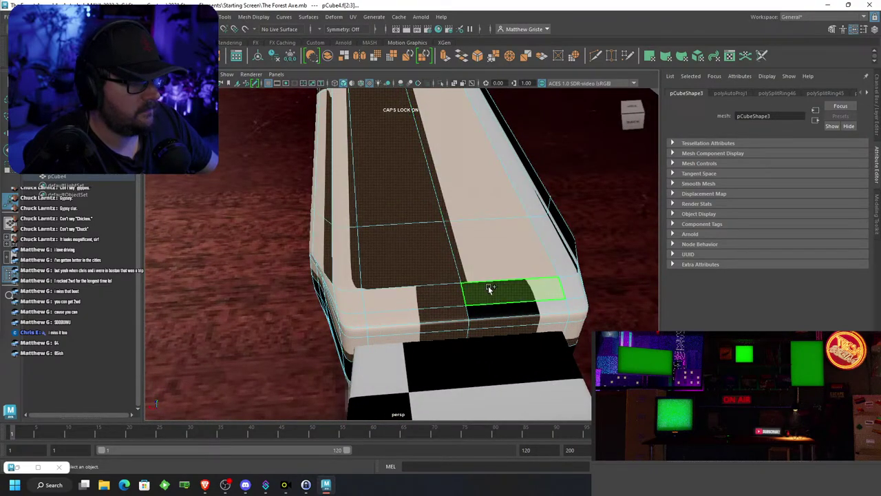
pyautogui.keyDown('shift'); pyautogui.click(510, 311); pyautogui.keyUp('shift')
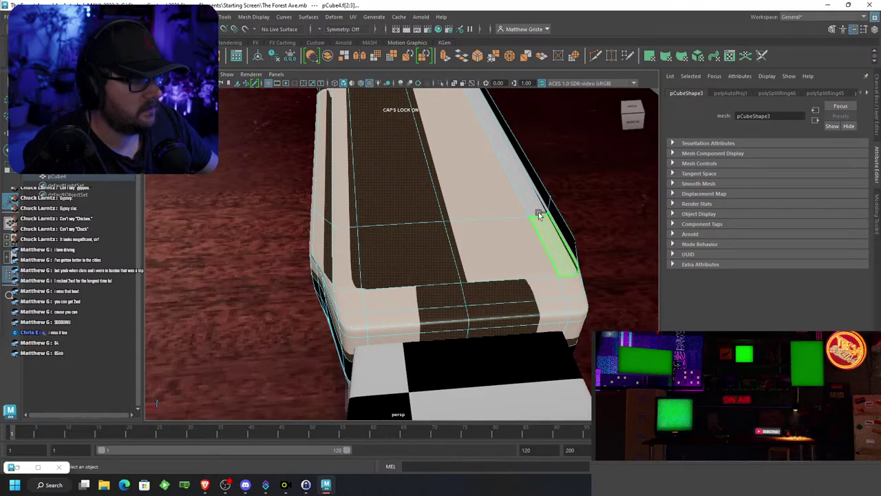
# Add the narrow upper edge faces on the opposite side of the handle, up to the raised step, to the selection
pyautogui.keyDown('alt'); pyautogui.moveTo(536, 210); pyautogui.dragTo(371, 241); pyautogui.keyUp('alt')
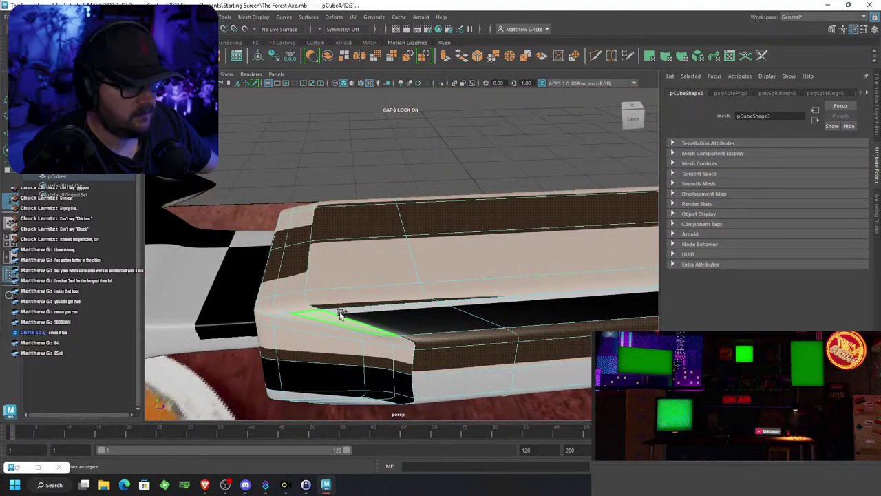
pyautogui.keyDown('shift'); pyautogui.click(475, 315); pyautogui.keyUp('shift')
pyautogui.keyDown('shift'); pyautogui.click(557, 312); pyautogui.keyUp('shift')
pyautogui.keyDown('alt'); pyautogui.moveTo(563, 312); pyautogui.dragTo(235, 317, button='middle'); pyautogui.keyUp('alt')
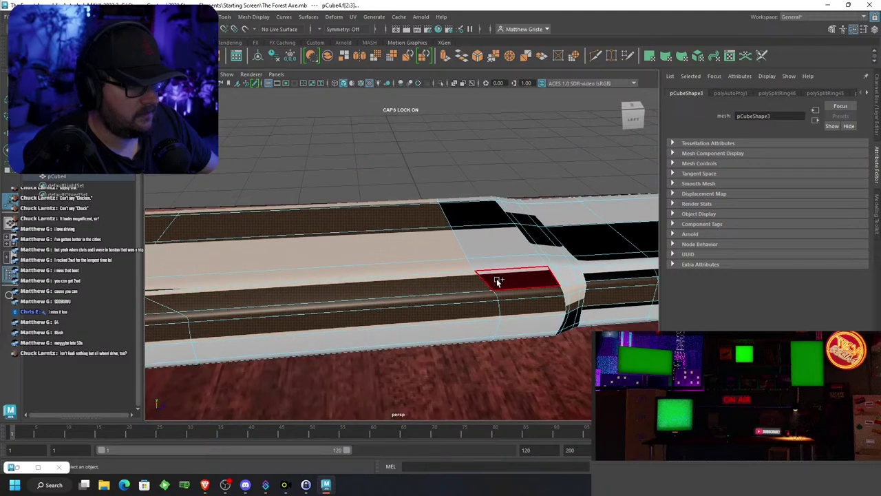
pyautogui.keyDown('shift'); pyautogui.click(499, 280); pyautogui.keyUp('shift')
pyautogui.keyDown('alt'); pyautogui.moveTo(511, 272); pyautogui.dragTo(275, 251); pyautogui.keyUp('alt')
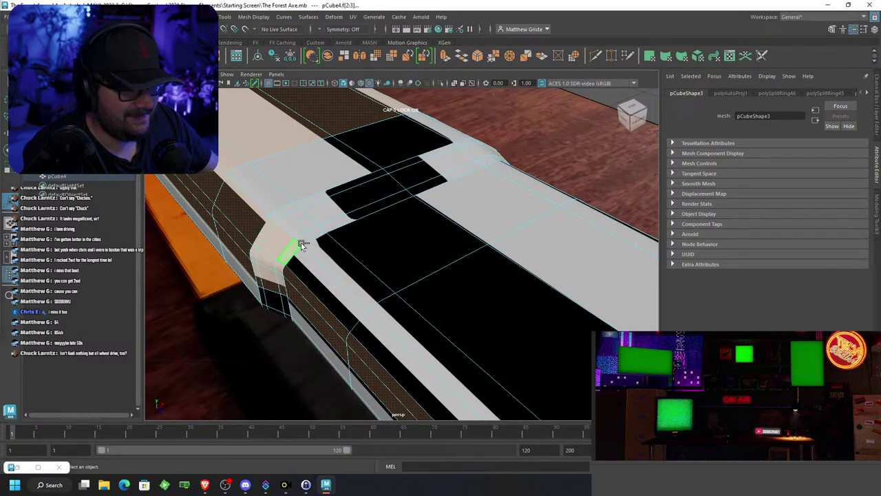
# Add the top faces across the handle's raised step and the adjoining faces beyond it to the selection
pyautogui.keyDown('shift'); pyautogui.click(288, 213); pyautogui.keyUp('shift')
pyautogui.keyDown('shift'); pyautogui.click(275, 195); pyautogui.keyUp('shift')
pyautogui.keyDown('shift'); pyautogui.click(303, 183); pyautogui.keyUp('shift')
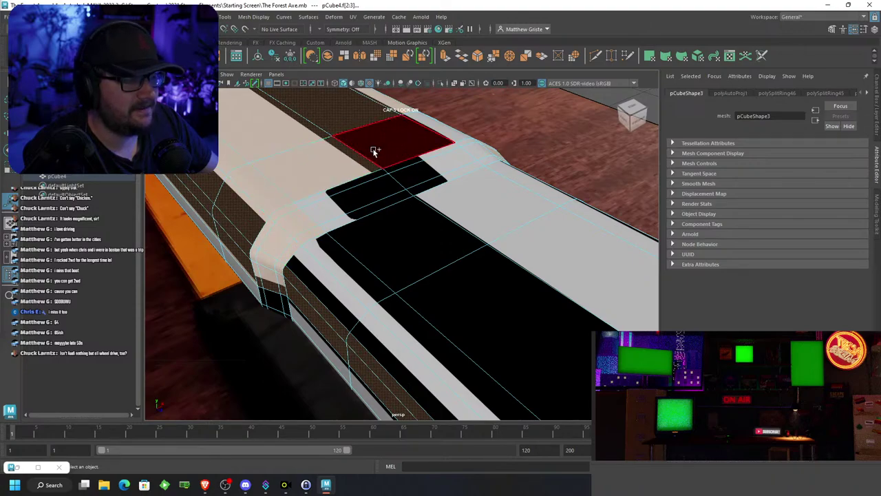
pyautogui.keyDown('shift'); pyautogui.click(374, 150); pyautogui.keyUp('shift')
pyautogui.keyDown('shift'); pyautogui.click(436, 165); pyautogui.keyUp('shift')
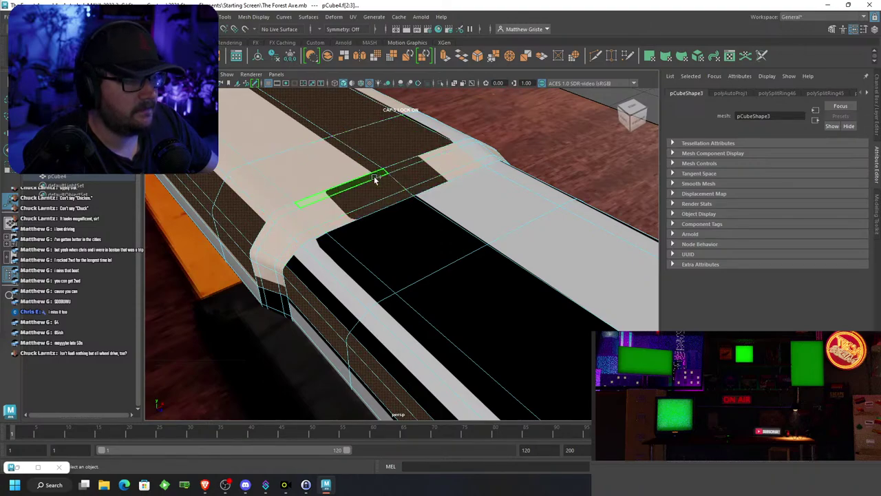
pyautogui.keyDown('shift'); pyautogui.click(379, 250); pyautogui.keyUp('shift')
pyautogui.keyDown('alt'); pyautogui.moveTo(461, 216); pyautogui.dragTo(542, 277); pyautogui.keyUp('alt')
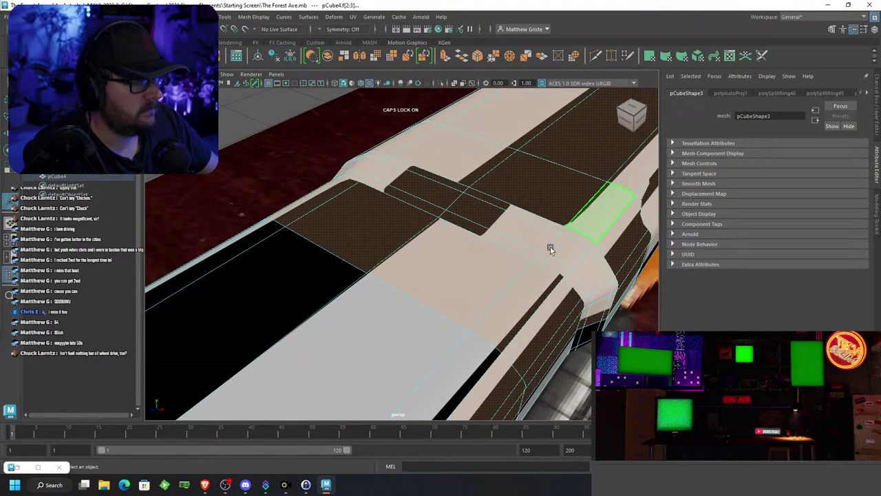
# Add the long top face below the raised step and the adjoining top and side-edge faces along the handle's grip to the selection
pyautogui.keyDown('alt'); pyautogui.moveTo(551, 246); pyautogui.dragTo(420, 303); pyautogui.keyUp('alt')
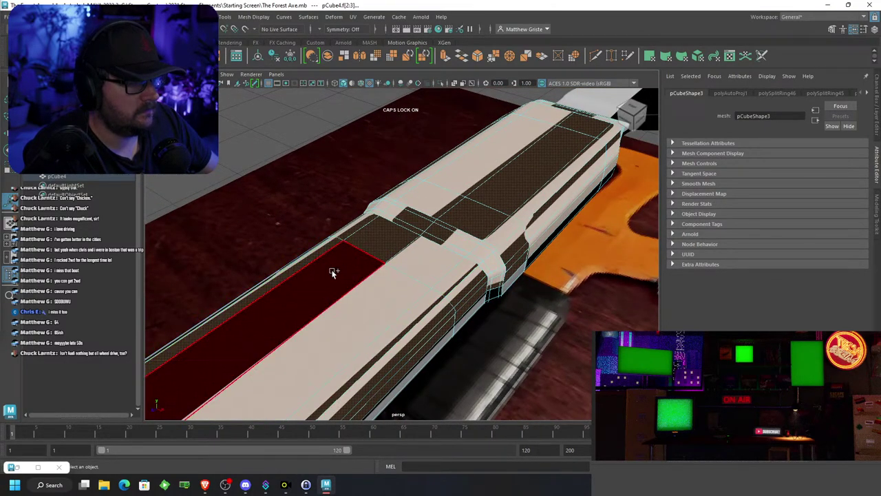
pyautogui.keyDown('shift'); pyautogui.click(328, 315); pyautogui.keyUp('shift')
pyautogui.keyDown('alt'); pyautogui.moveTo(328, 314); pyautogui.dragTo(465, 269); pyautogui.keyUp('alt')
pyautogui.keyDown('shift'); pyautogui.click(465, 270); pyautogui.keyUp('shift')
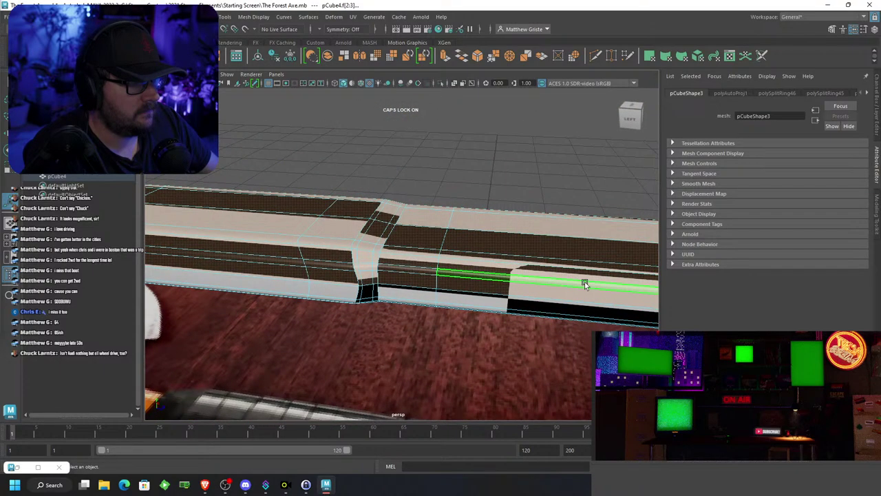
pyautogui.keyDown('alt'); pyautogui.moveTo(585, 282); pyautogui.dragTo(176, 266); pyautogui.keyUp('alt')
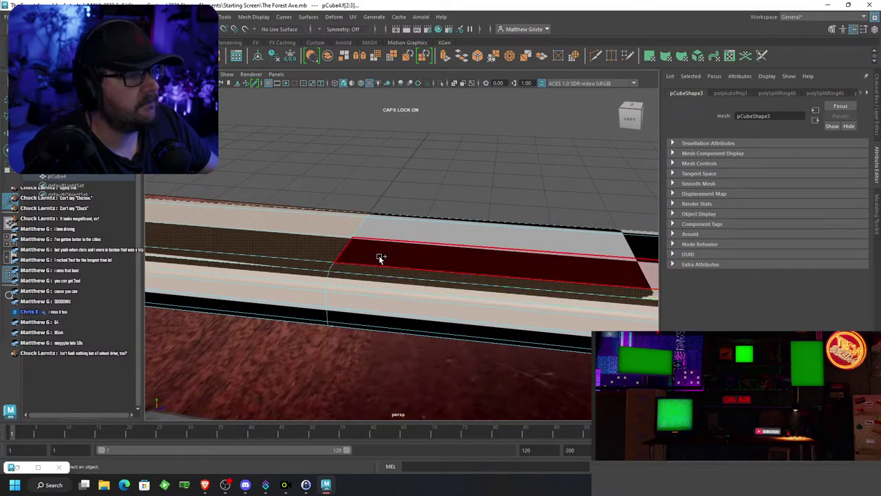
pyautogui.keyDown('shift'); pyautogui.click(441, 249); pyautogui.keyUp('shift')
# Add the narrow upper edge faces along the grip and the first top faces beyond the butt-end step to the selection
pyautogui.keyDown('alt'); pyautogui.moveTo(446, 249); pyautogui.dragTo(388, 249); pyautogui.keyUp('alt')
pyautogui.keyDown('shift'); pyautogui.click(361, 288); pyautogui.keyUp('shift')
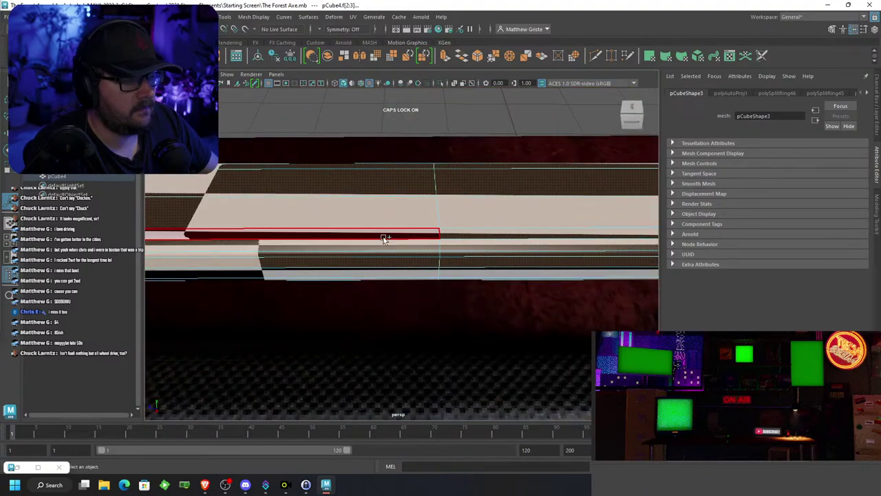
pyautogui.keyDown('shift'); pyautogui.click(383, 237); pyautogui.keyUp('shift')
pyautogui.keyDown('alt'); pyautogui.moveTo(252, 255); pyautogui.dragTo(334, 218); pyautogui.keyUp('alt')
pyautogui.keyDown('shift'); pyautogui.click(309, 217); pyautogui.keyUp('shift')
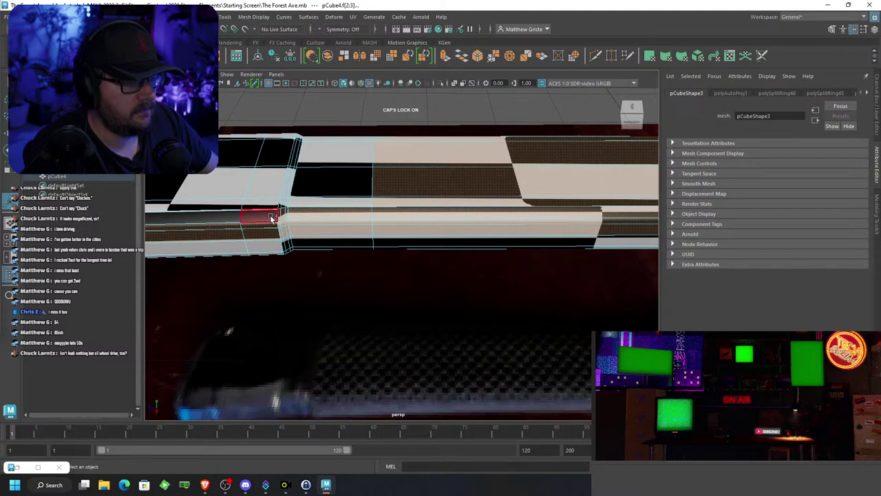
pyautogui.click(273, 182)
pyautogui.click(280, 146)
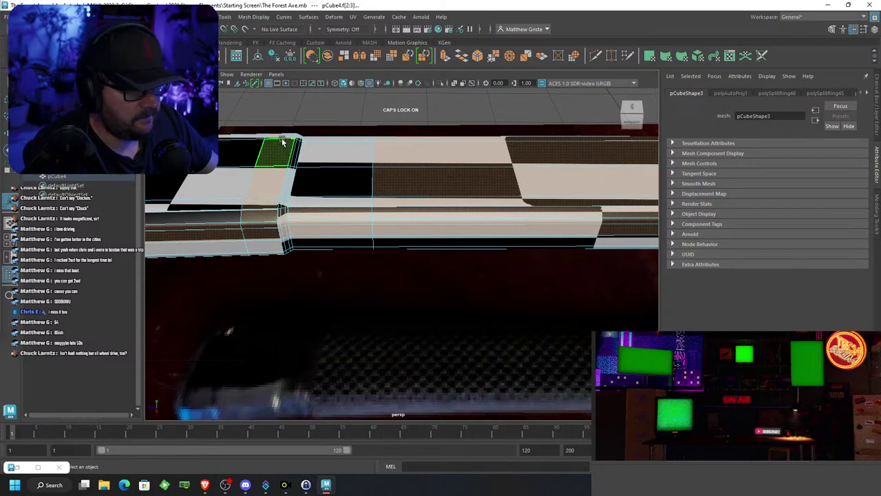
# Add the faces across the handle's butt-end step and the grip's top and sloped edge faces beside it to the selection
pyautogui.keyDown('alt'); pyautogui.moveTo(383, 168); pyautogui.dragTo(415, 295); pyautogui.keyUp('alt')
pyautogui.scroll(5, 532, 250)
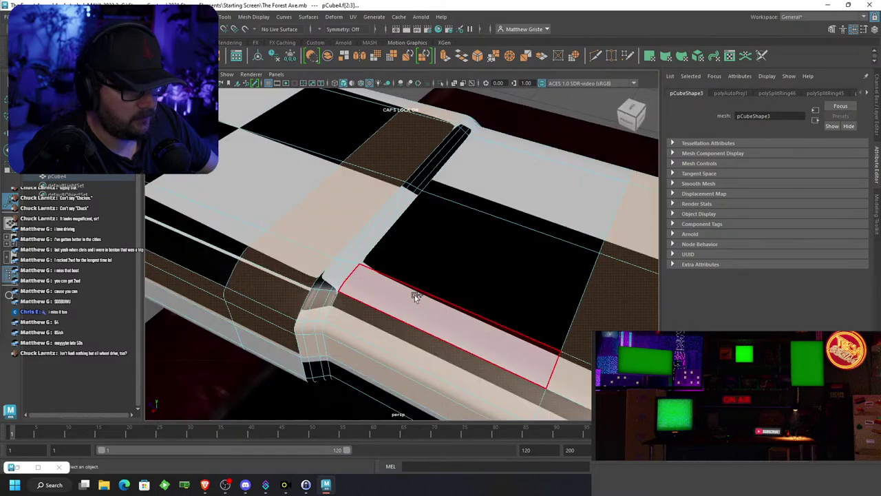
pyautogui.keyDown('shift'); pyautogui.click(414, 294); pyautogui.keyUp('shift')
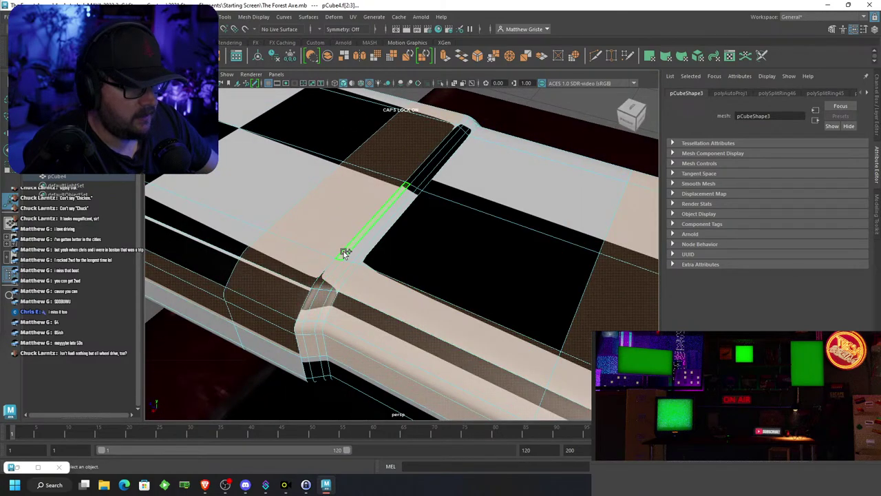
pyautogui.keyDown('shift'); pyautogui.click(367, 252); pyautogui.keyUp('shift')
pyautogui.keyDown('shift'); pyautogui.click(387, 256); pyautogui.keyUp('shift')
pyautogui.keyDown('alt'); pyautogui.moveTo(571, 227); pyautogui.dragTo(283, 275); pyautogui.keyUp('alt')
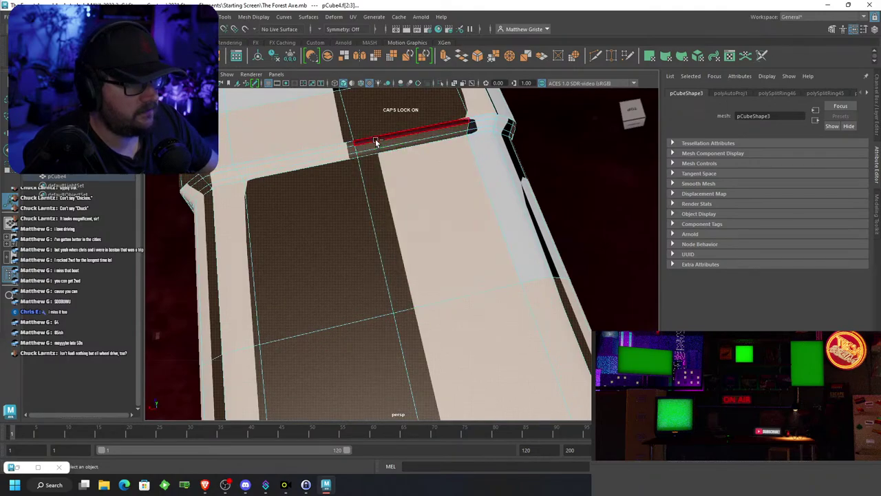
pyautogui.click(465, 192)
pyautogui.keyDown('alt'); pyautogui.moveTo(466, 193); pyautogui.dragTo(429, 230); pyautogui.keyUp('alt')
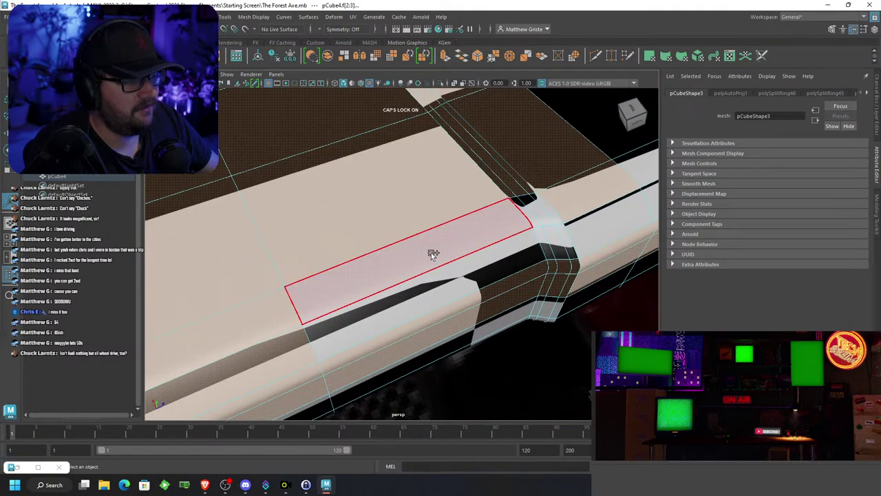
pyautogui.keyDown('shift'); pyautogui.click(525, 256); pyautogui.keyUp('shift')
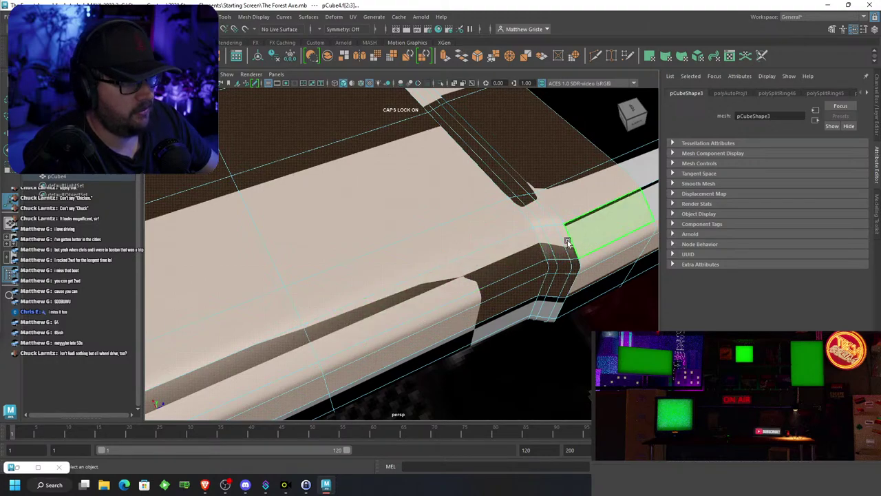
# Add the top and sloped edge faces of the butt section on one side of the handle to the selection
pyautogui.keyDown('alt'); pyautogui.moveTo(569, 245); pyautogui.dragTo(466, 248); pyautogui.keyUp('alt')
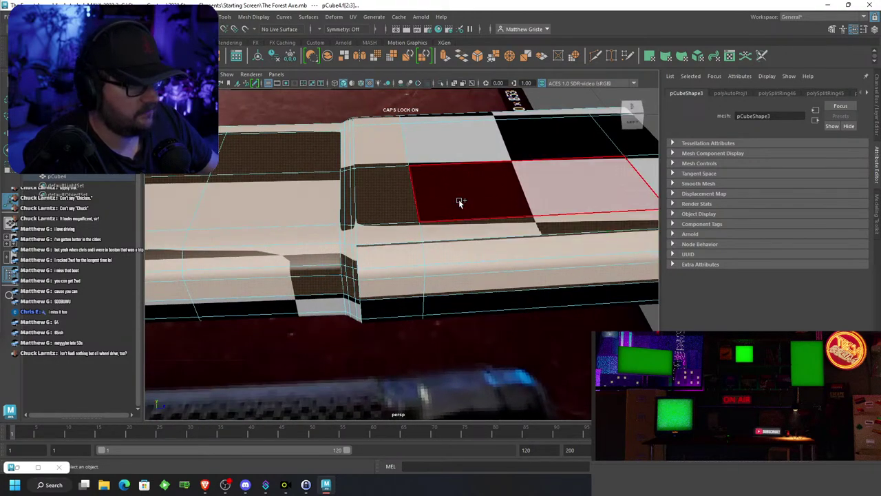
pyautogui.keyDown('shift'); pyautogui.click(448, 149); pyautogui.keyUp('shift')
pyautogui.keyDown('alt'); pyautogui.moveTo(448, 149); pyautogui.dragTo(330, 208); pyautogui.keyUp('alt')
pyautogui.keyDown('shift'); pyautogui.click(498, 248); pyautogui.keyUp('shift')
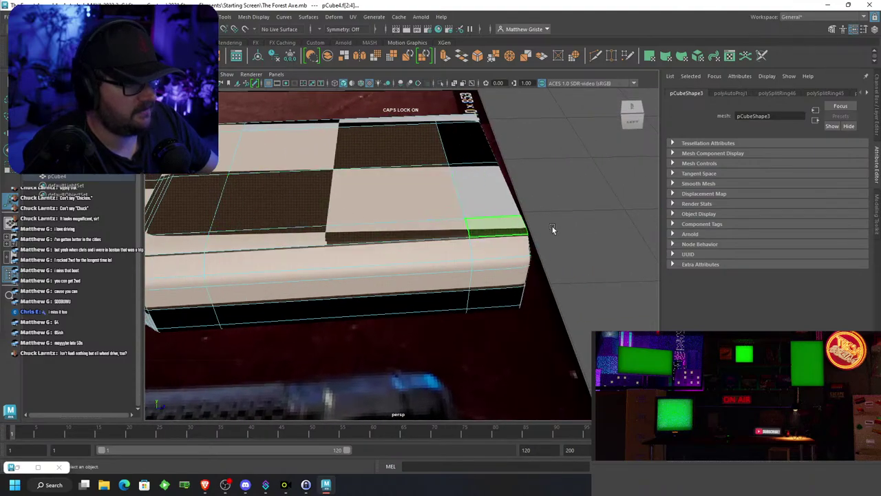
pyautogui.keyDown('alt'); pyautogui.moveTo(553, 228); pyautogui.dragTo(452, 220); pyautogui.keyUp('alt')
pyautogui.keyDown('alt'); pyautogui.moveTo(560, 271); pyautogui.dragTo(348, 268); pyautogui.keyUp('alt')
pyautogui.keyDown('shift'); pyautogui.click(330, 290); pyautogui.keyUp('shift')
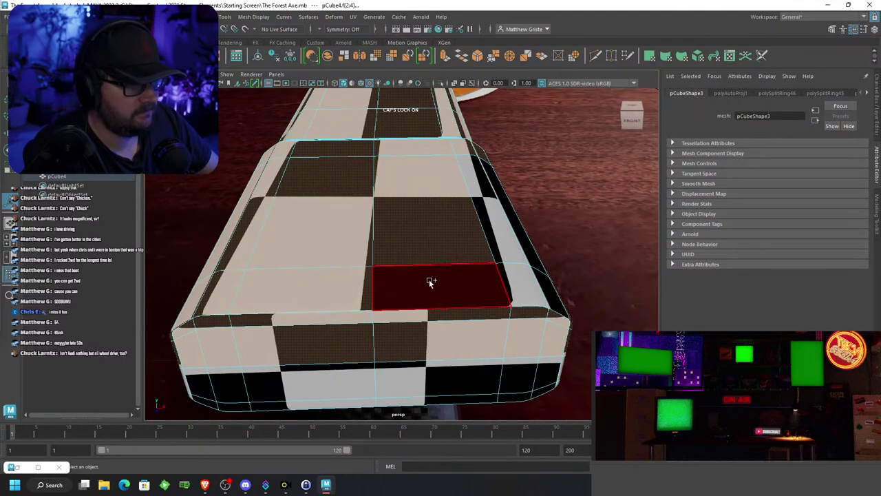
# Add the remaining top and opposite sloped edge faces at the handle's butt end to the selection
pyautogui.keyDown('shift'); pyautogui.click(431, 280); pyautogui.keyUp('shift')
pyautogui.keyDown('shift'); pyautogui.click(516, 281); pyautogui.keyUp('shift')
pyautogui.keyDown('shift'); pyautogui.click(508, 237); pyautogui.keyUp('shift')
pyautogui.keyDown('alt'); pyautogui.moveTo(547, 236); pyautogui.dragTo(442, 233); pyautogui.keyUp('alt')
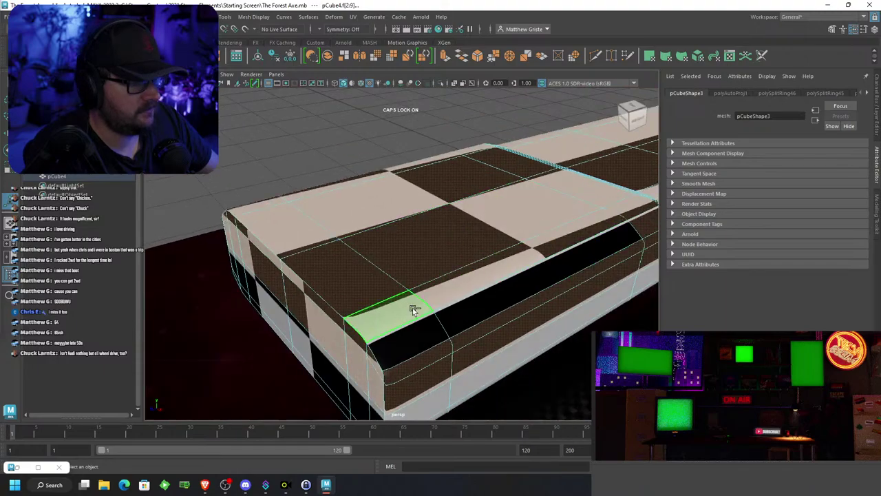
pyautogui.keyDown('shift'); pyautogui.click(420, 319); pyautogui.keyUp('shift')
pyautogui.keyDown('shift'); pyautogui.click(453, 306); pyautogui.keyUp('shift')
# Check the upper-half face selection along the whole handle for gaps, from the butt end to the head end
pyautogui.scroll(-5, 453, 306)
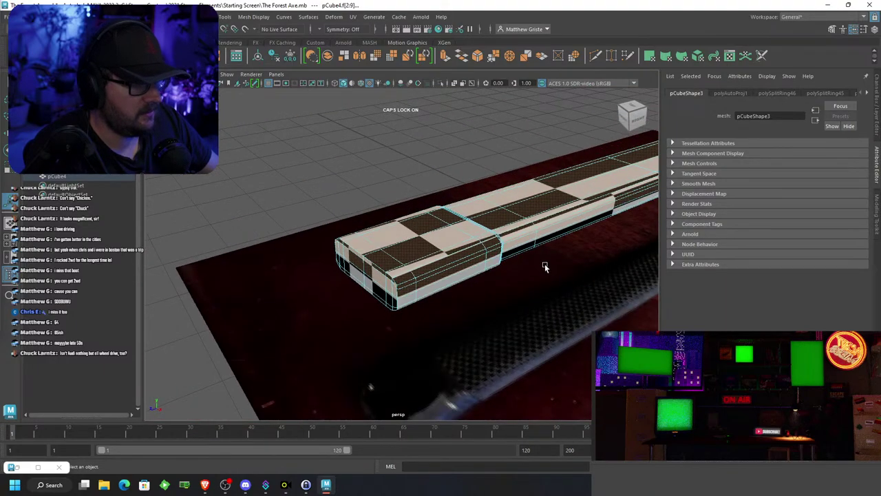
pyautogui.keyDown('alt'); pyautogui.moveTo(544, 268); pyautogui.dragTo(425, 310); pyautogui.keyUp('alt')
pyautogui.scroll(5, 441, 285)
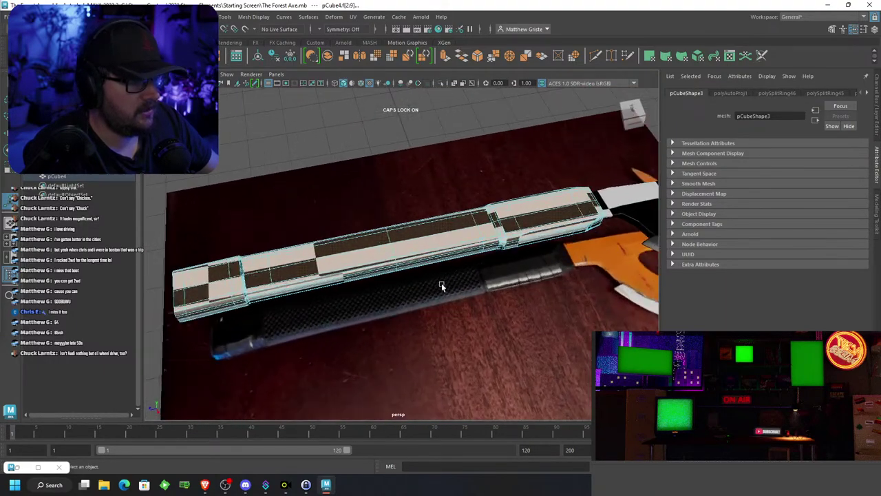
pyautogui.click(440, 236)
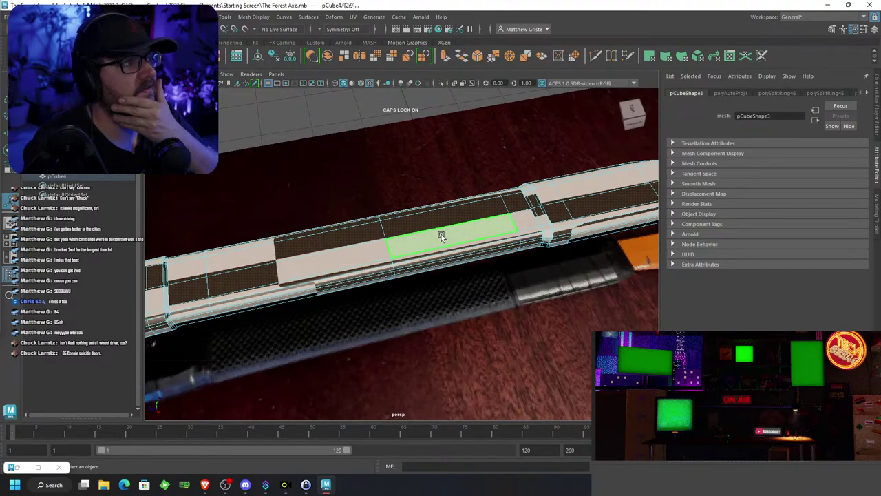
pyautogui.scroll(-5, 441, 234)
pyautogui.keyDown('alt'); pyautogui.moveTo(441, 234); pyautogui.dragTo(411, 233, button='middle'); pyautogui.keyUp('alt')
pyautogui.scroll(5, 410, 233)
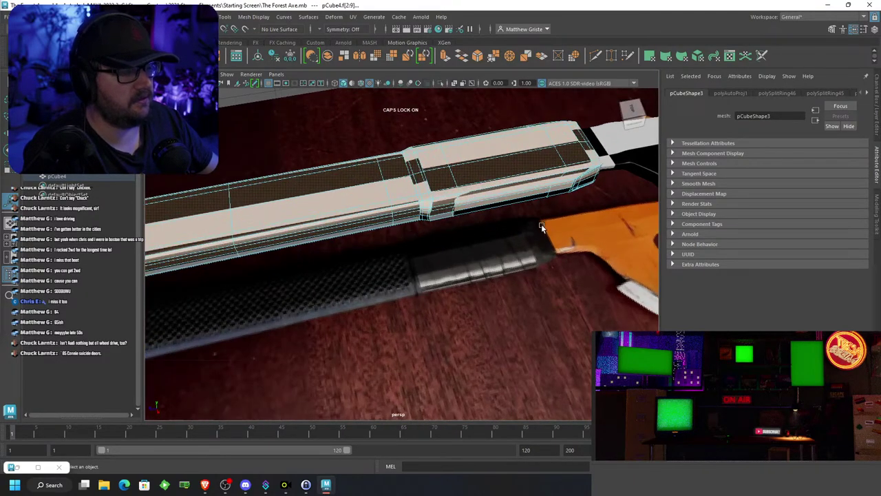
pyautogui.keyDown('alt'); pyautogui.moveTo(541, 224); pyautogui.dragTo(454, 210); pyautogui.keyUp('alt')
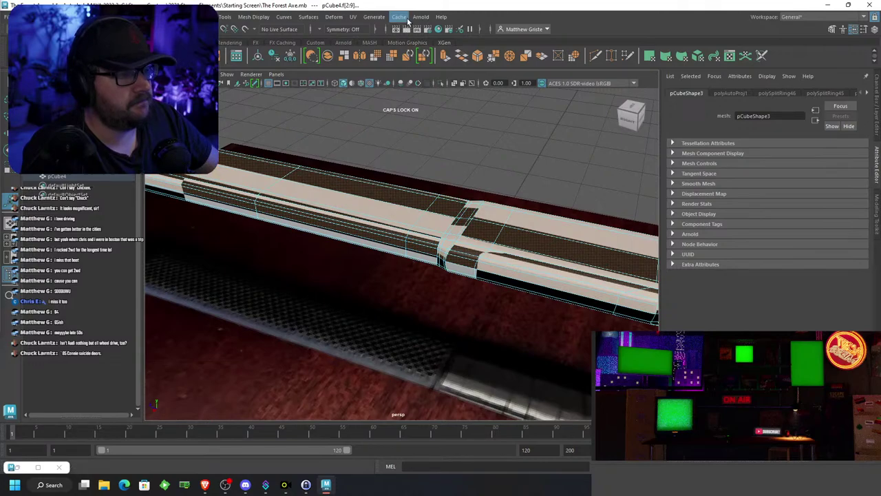
# Apply a planar UV projection to the selected upper-half faces and resize it to 3.999 wide by 5.247 high
pyautogui.click(352, 17)
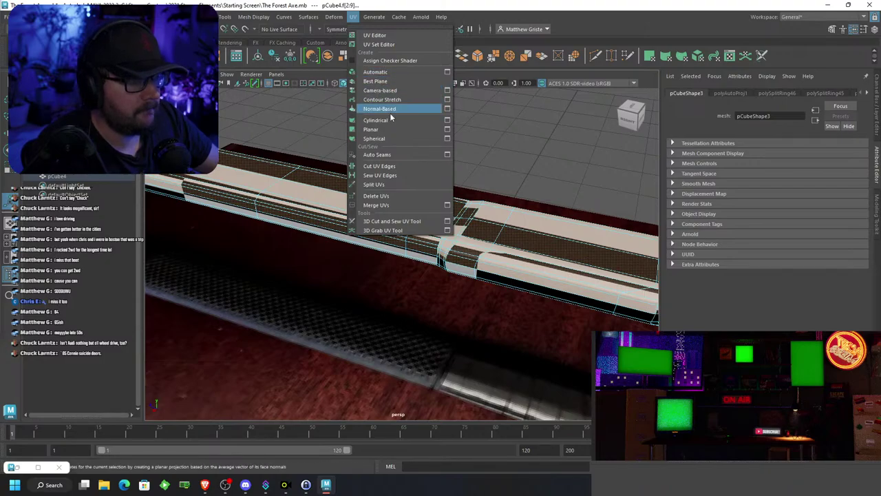
pyautogui.click(386, 134)
pyautogui.keyDown('alt'); pyautogui.moveTo(384, 130); pyautogui.dragTo(301, 202); pyautogui.keyUp('alt')
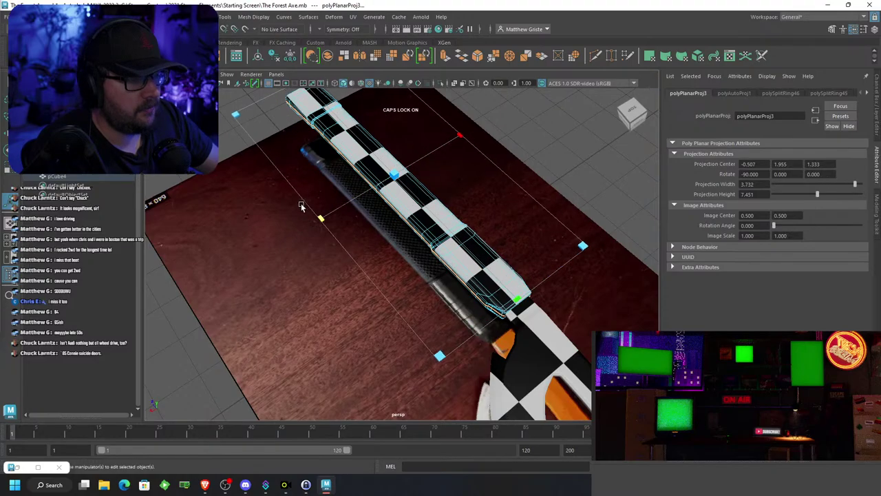
pyautogui.moveTo(520, 296); pyautogui.dragTo(492, 271)
# Select the handle's remaining lower-half faces using the front view, and return to the perspective view
pyautogui.press('space')
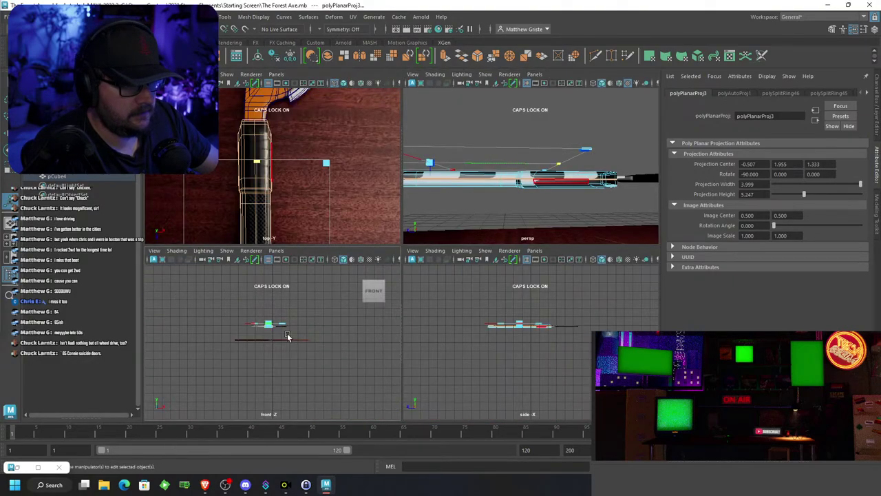
pyautogui.press('space')
pyautogui.scroll(10, 345, 315)
pyautogui.scroll(2, 441, 295)
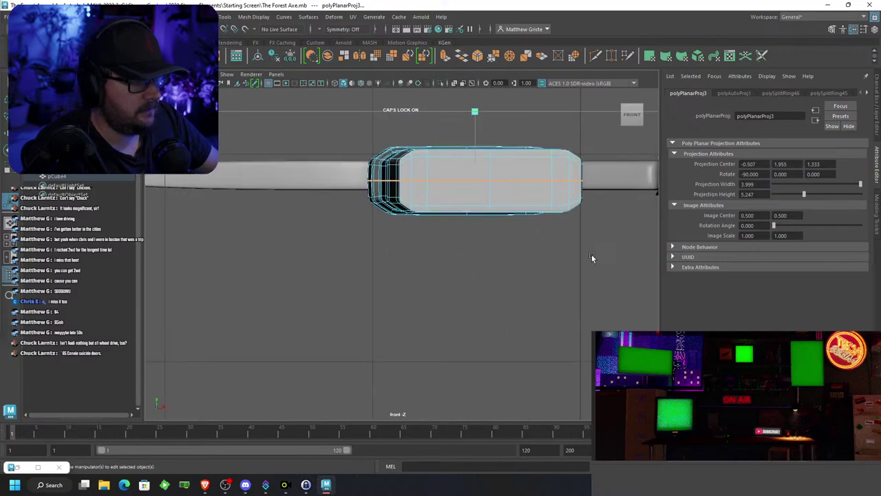
pyautogui.press('q')
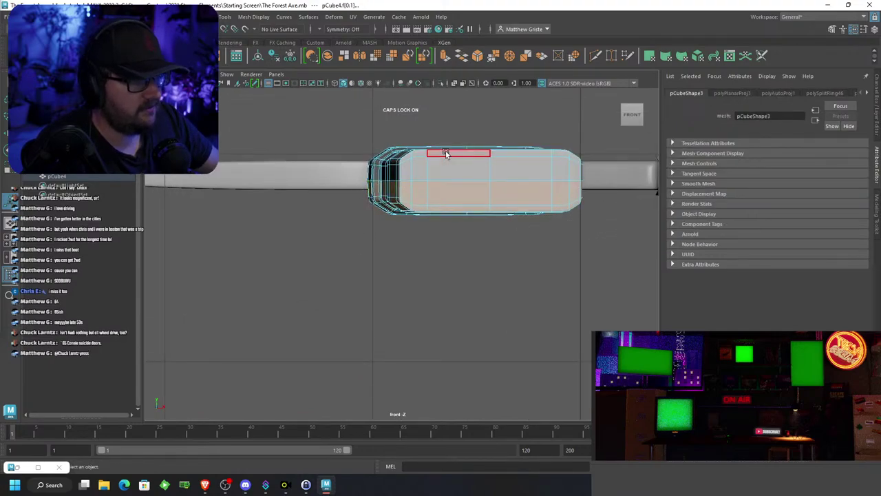
pyautogui.press('space')
pyautogui.press('space')
pyautogui.keyDown('alt'); pyautogui.moveTo(622, 191); pyautogui.dragTo(454, 130); pyautogui.keyUp('alt')
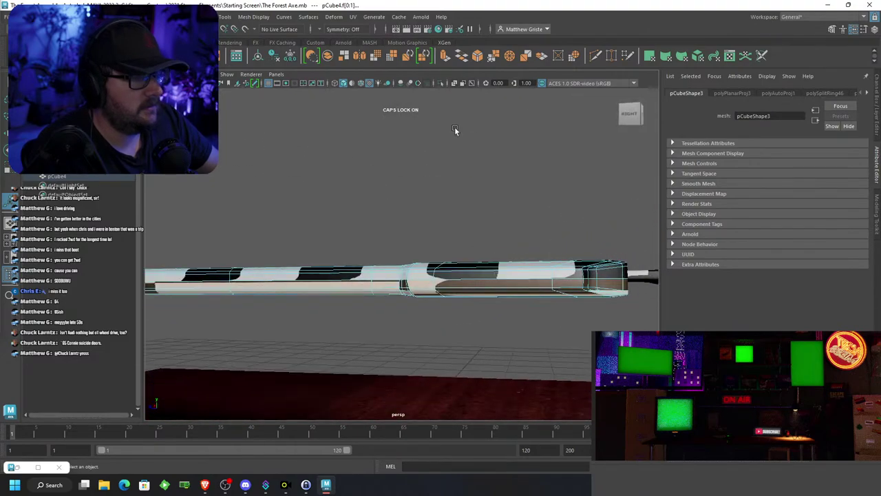
# Apply a planar UV projection to the selected lower-half faces and bring up the UV Editor
pyautogui.click(352, 17)
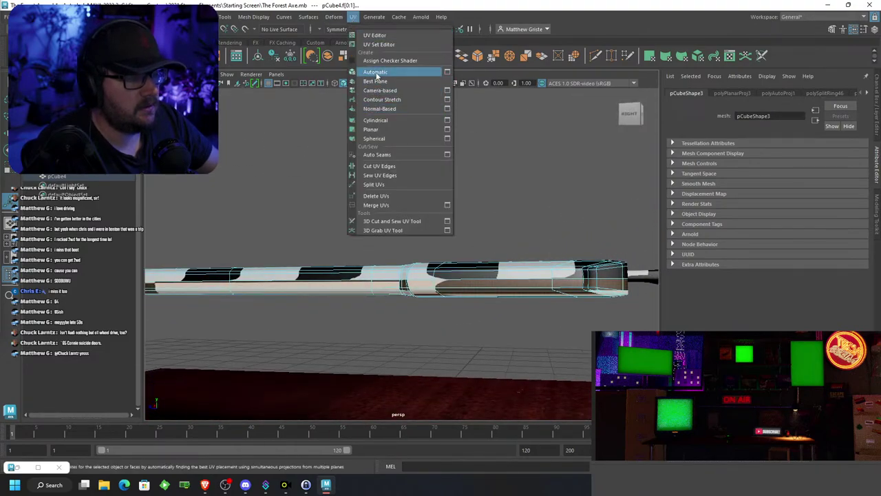
pyautogui.click(382, 128)
pyautogui.press('space')
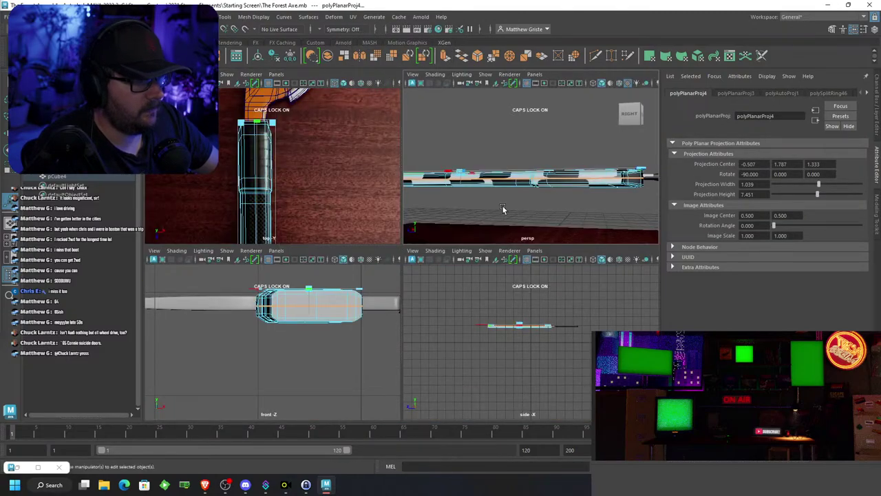
pyautogui.click(39, 467)
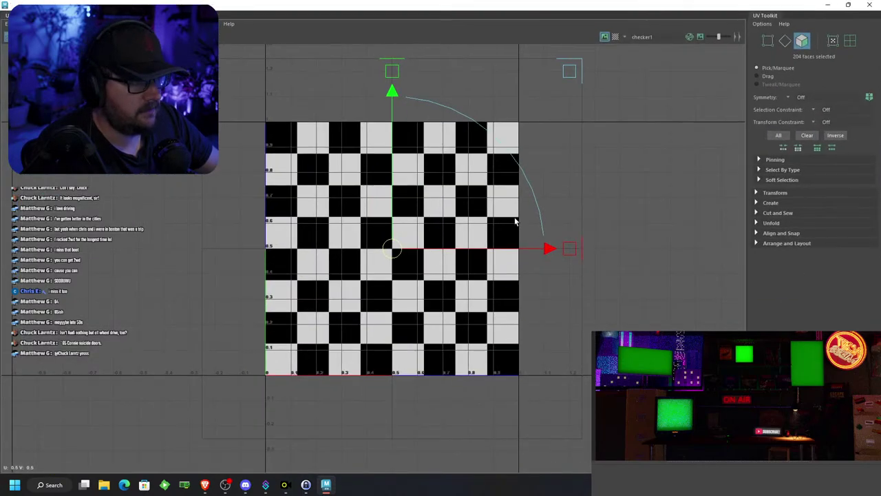
# Narrow and lengthen the lower-half UV shell until it matches the upper-half shell's proportions
pyautogui.moveTo(401, 250); pyautogui.dragTo(426, 247)
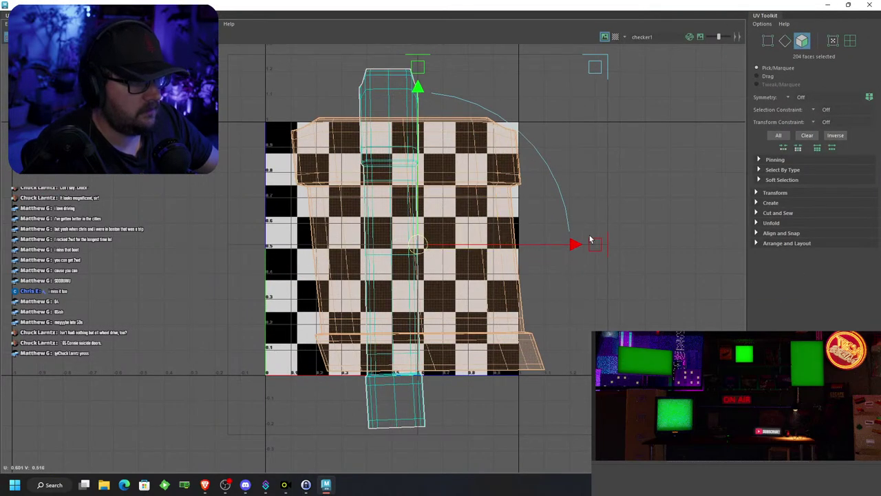
pyautogui.moveTo(590, 240); pyautogui.dragTo(457, 249)
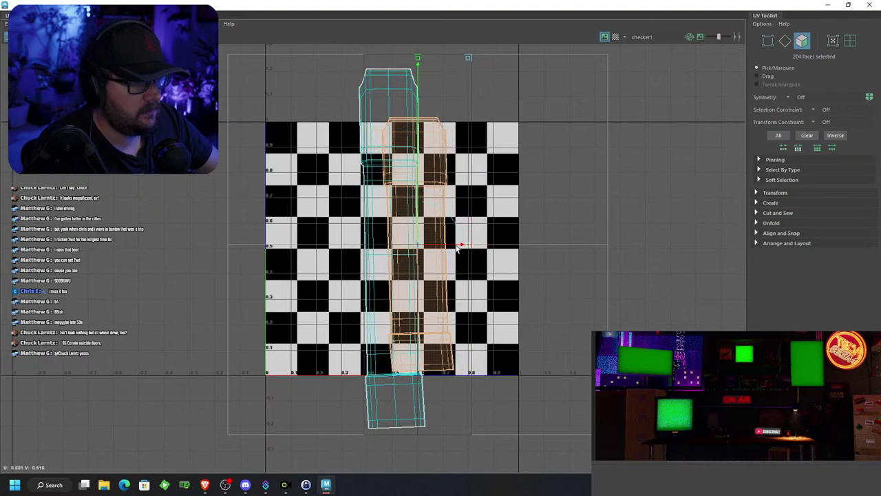
pyautogui.scroll(-2, 449, 241)
pyautogui.moveTo(426, 104); pyautogui.dragTo(428, 139)
pyautogui.moveTo(425, 104); pyautogui.dragTo(428, 43)
pyautogui.press('w')
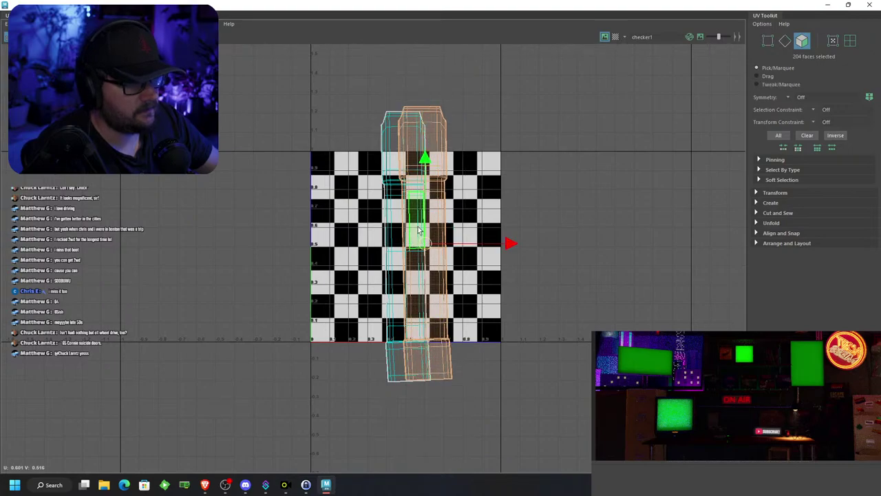
# Place the two handle shells side by side, scale them to fit inside the 0–1 UV square, and close the UV Editor
pyautogui.moveTo(424, 253); pyautogui.dragTo(359, 267)
pyautogui.press('r')
pyautogui.press('r')
pyautogui.moveTo(490, 415); pyautogui.dragTo(379, 97)
pyautogui.moveTo(406, 246); pyautogui.dragTo(399, 252)
pyautogui.press('w')
pyautogui.press('e')
pyautogui.press('r')
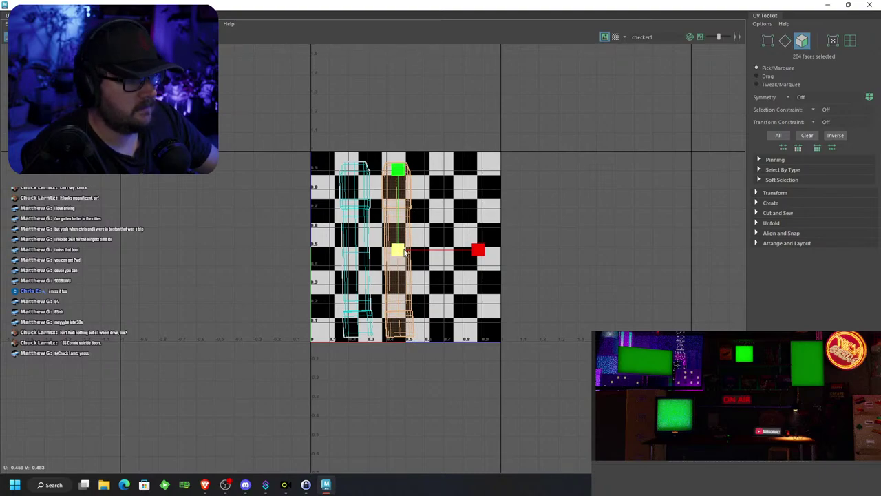
pyautogui.click(553, 211)
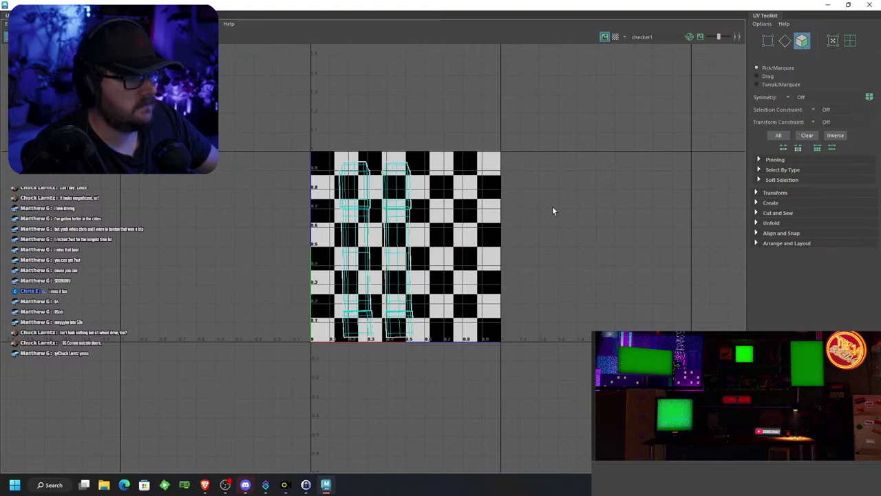
pyautogui.click(869, 5)
# Return to object mode, enlarge the perspective view, and select the handle
pyautogui.keyDown('alt'); pyautogui.moveTo(551, 192); pyautogui.dragTo(565, 181); pyautogui.keyUp('alt')
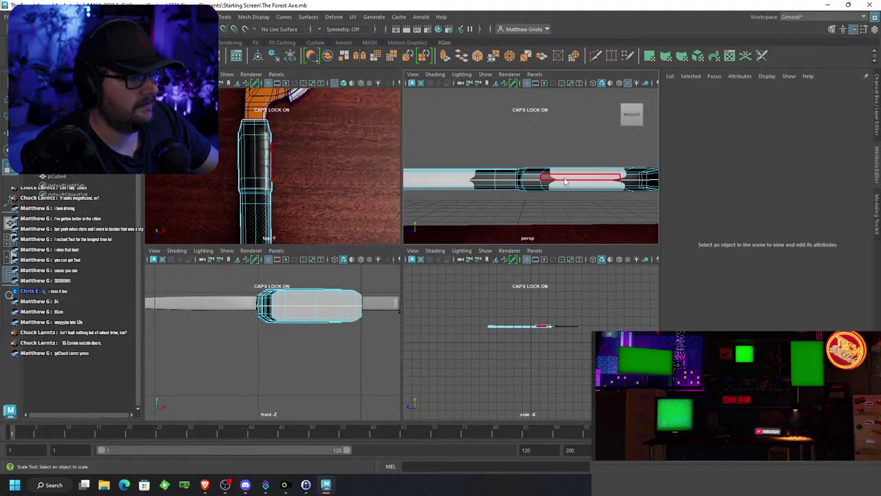
pyautogui.moveTo(564, 181); pyautogui.dragTo(603, 167, button='right')
pyautogui.click(556, 210)
pyautogui.scroll(-5, 556, 211)
pyautogui.press('space')
pyautogui.keyDown('alt'); pyautogui.moveTo(536, 181); pyautogui.dragTo(451, 262); pyautogui.keyUp('alt')
pyautogui.scroll(3, 452, 262)
pyautogui.click(403, 317)
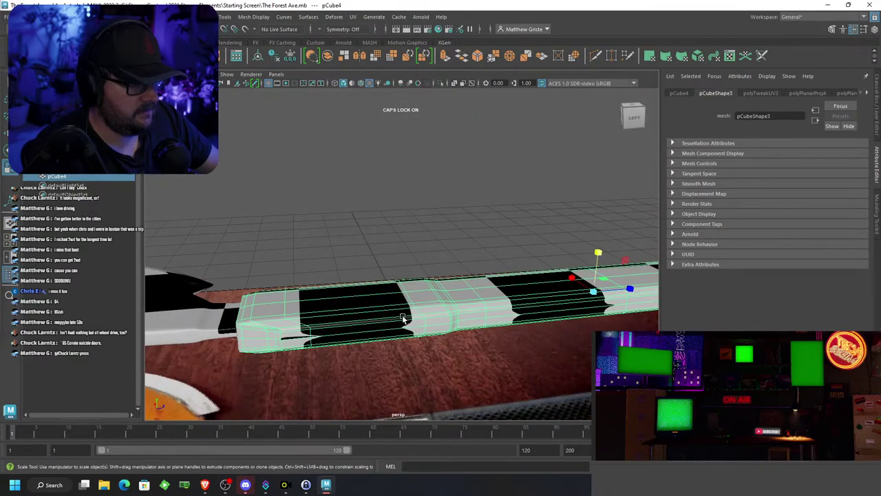
# Examine the checker pattern along the handle's side seam and across the whole axe, and minimize the modelling window
pyautogui.keyDown('alt'); pyautogui.moveTo(403, 317); pyautogui.dragTo(393, 295); pyautogui.keyUp('alt')
pyautogui.scroll(4, 393, 296)
pyautogui.scroll(-5, 393, 296)
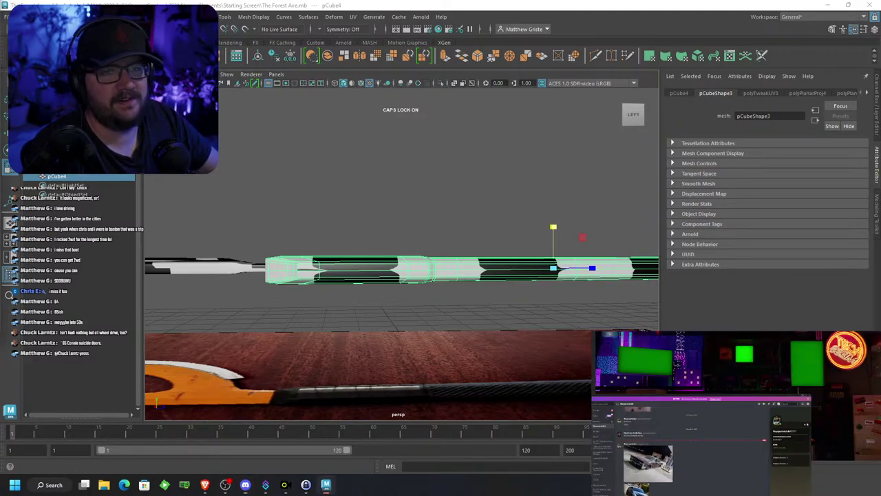
pyautogui.scroll(-5, 352, 210)
pyautogui.keyDown('alt'); pyautogui.moveTo(400, 248); pyautogui.dragTo(233, 150); pyautogui.keyUp('alt')
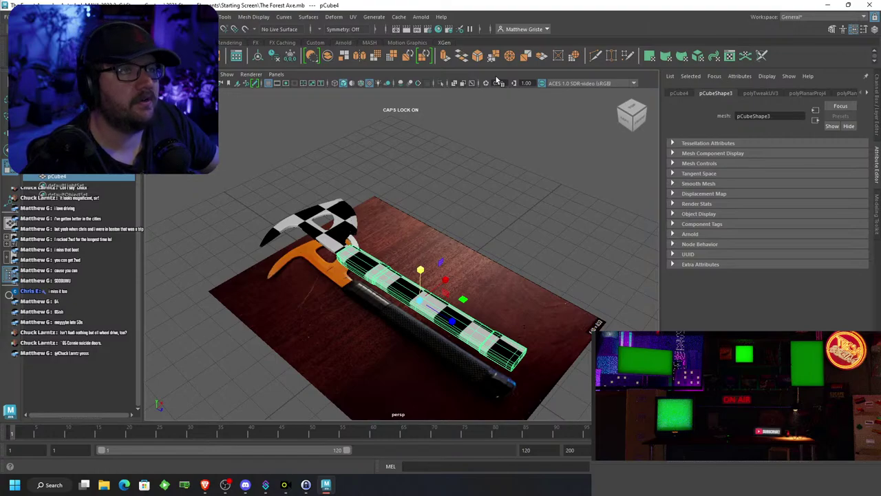
pyautogui.click(828, 7)
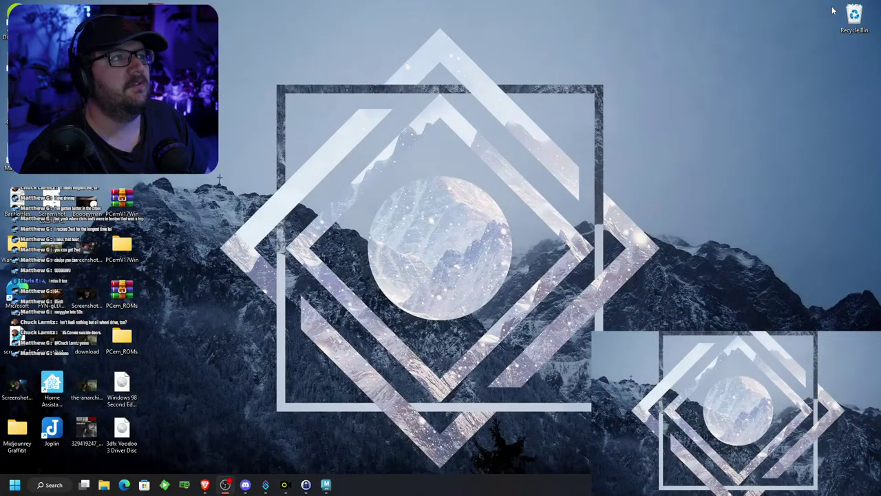